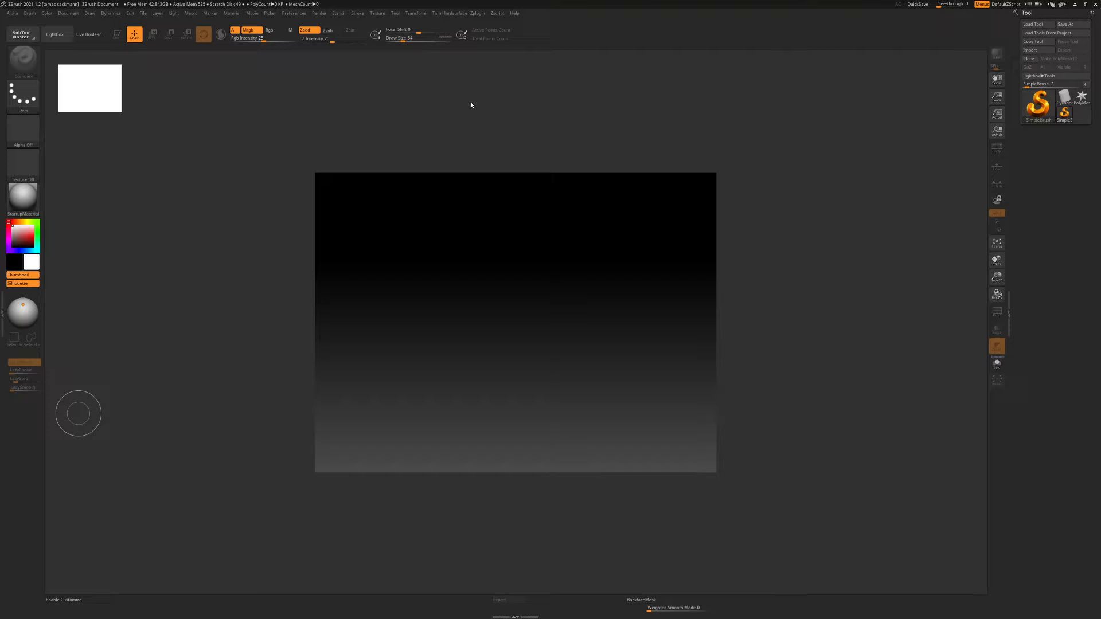
Create a new document and hide LightBox to clear the canvas
click(69, 13)
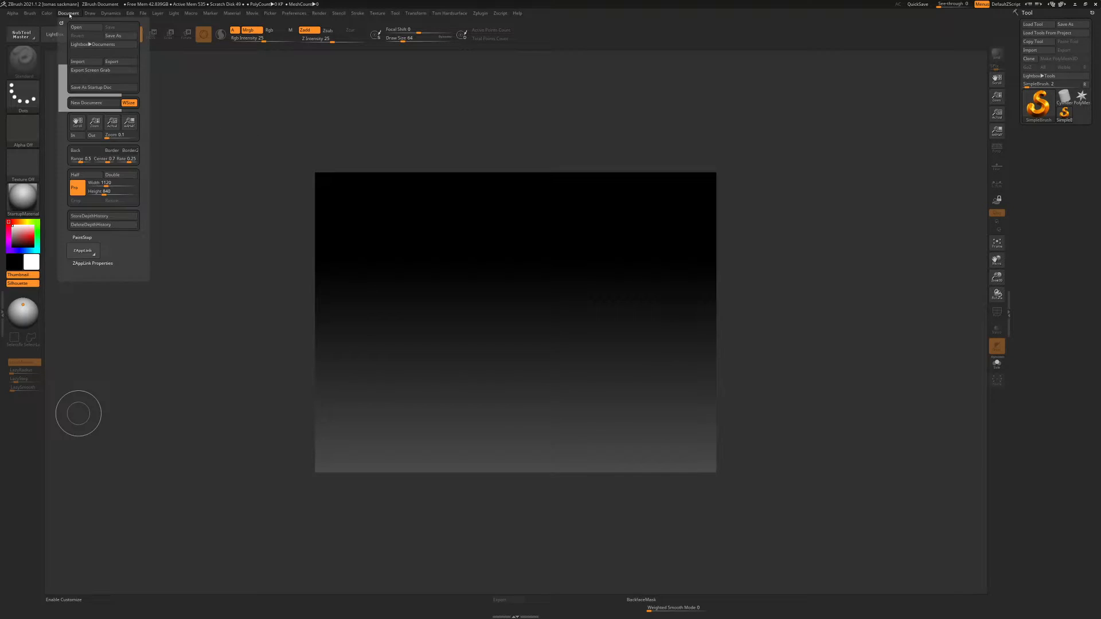
click(97, 103)
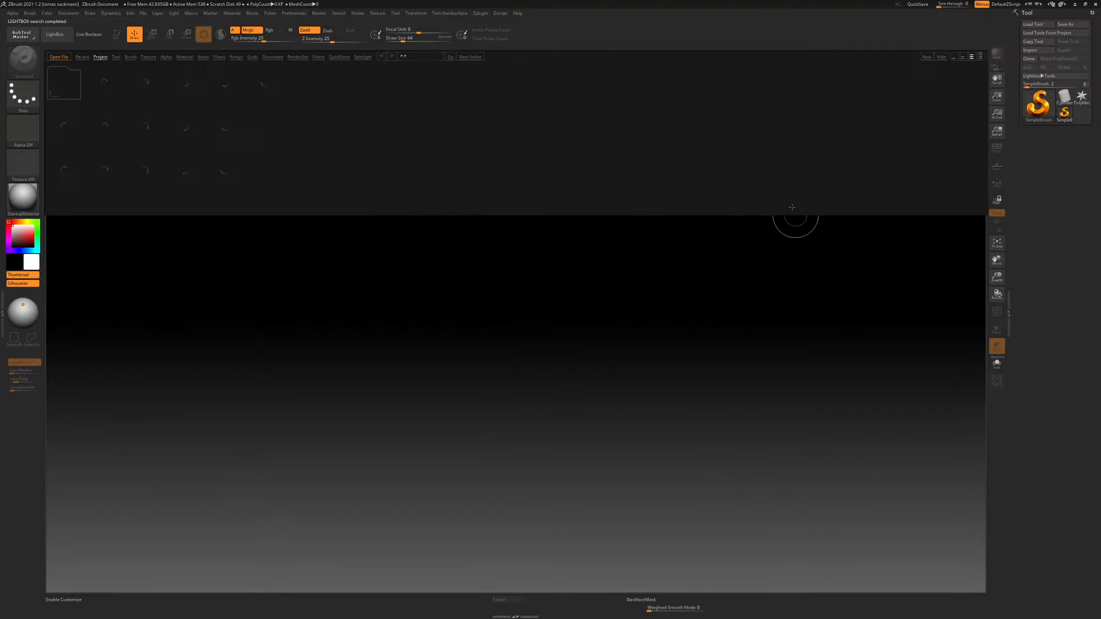
key(comma)
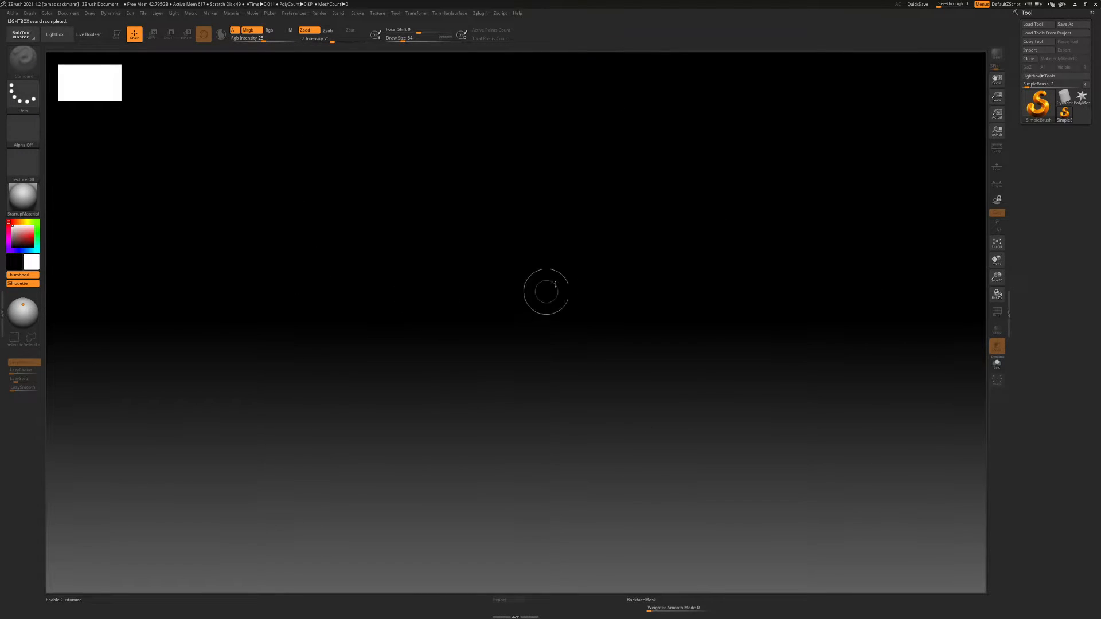
Load the Dog project from the LightBox projects
click(1068, 99)
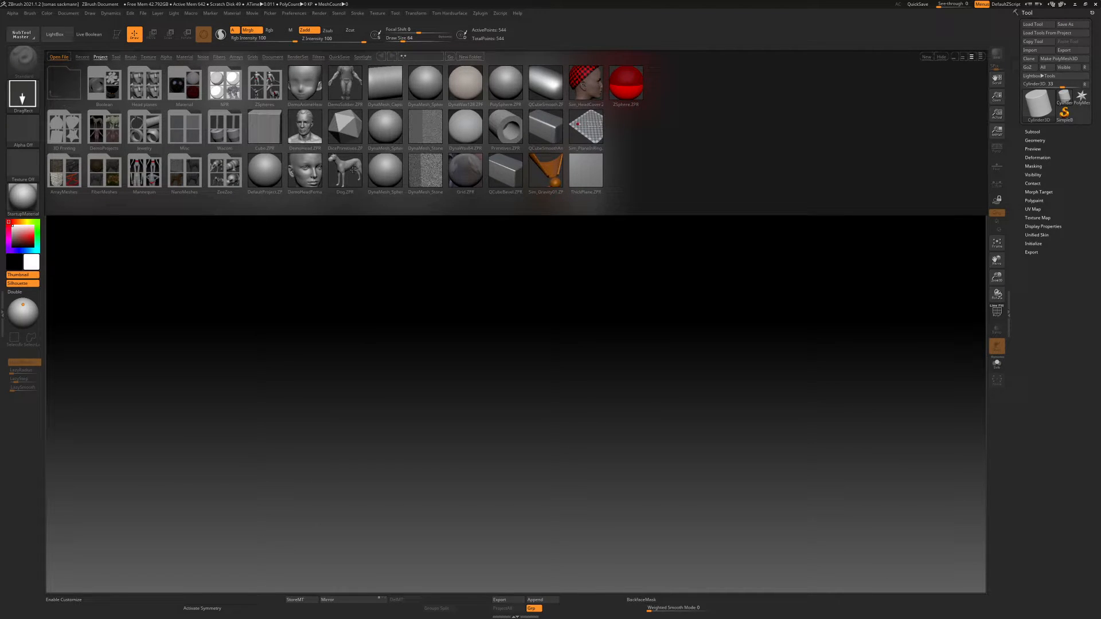
double_click(353, 171)
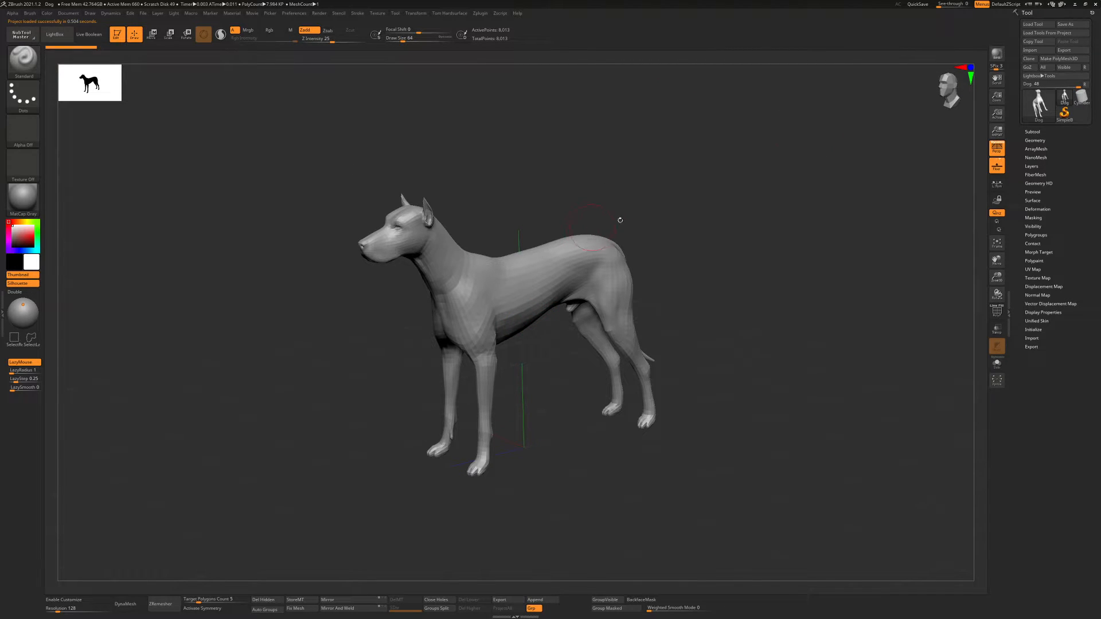
ctrl+right_drag(631, 229, 612, 218)
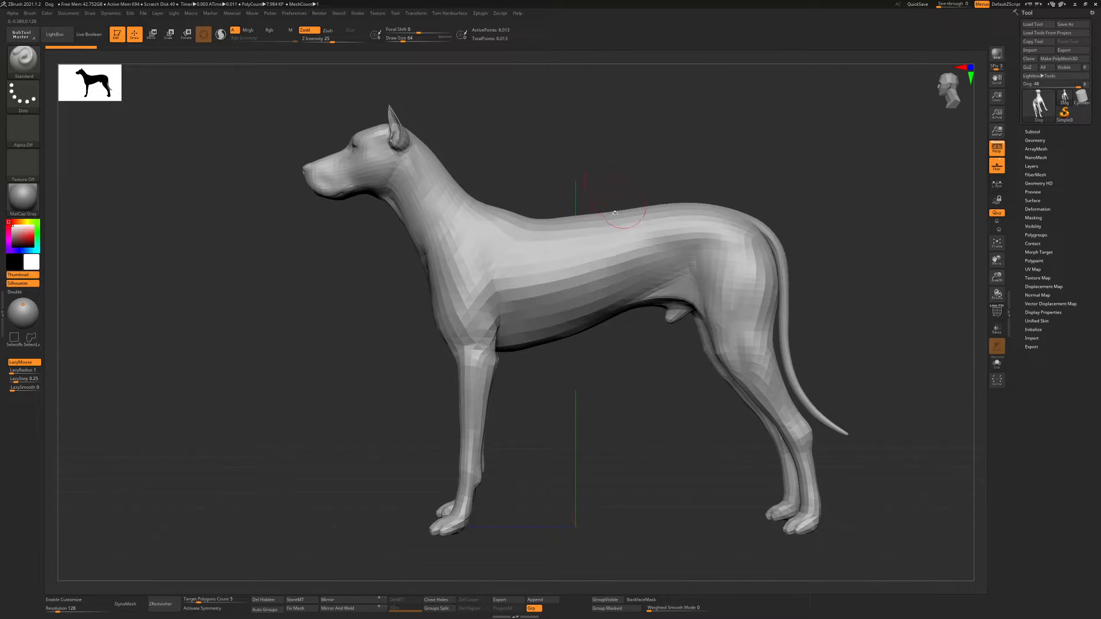
right_drag(582, 189, 565, 178)
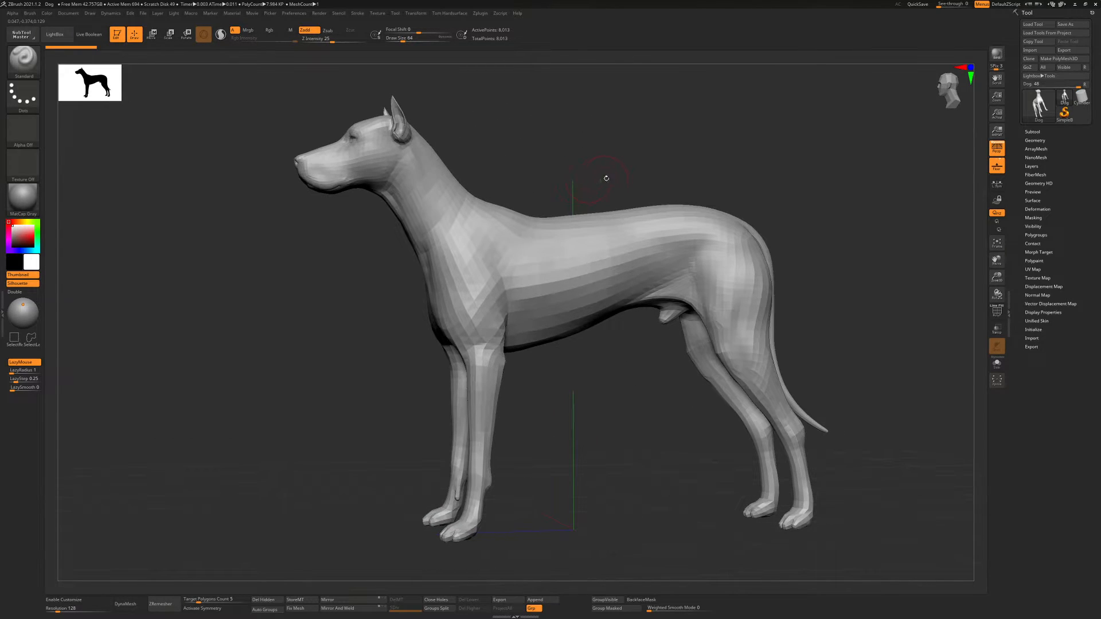
key(b)
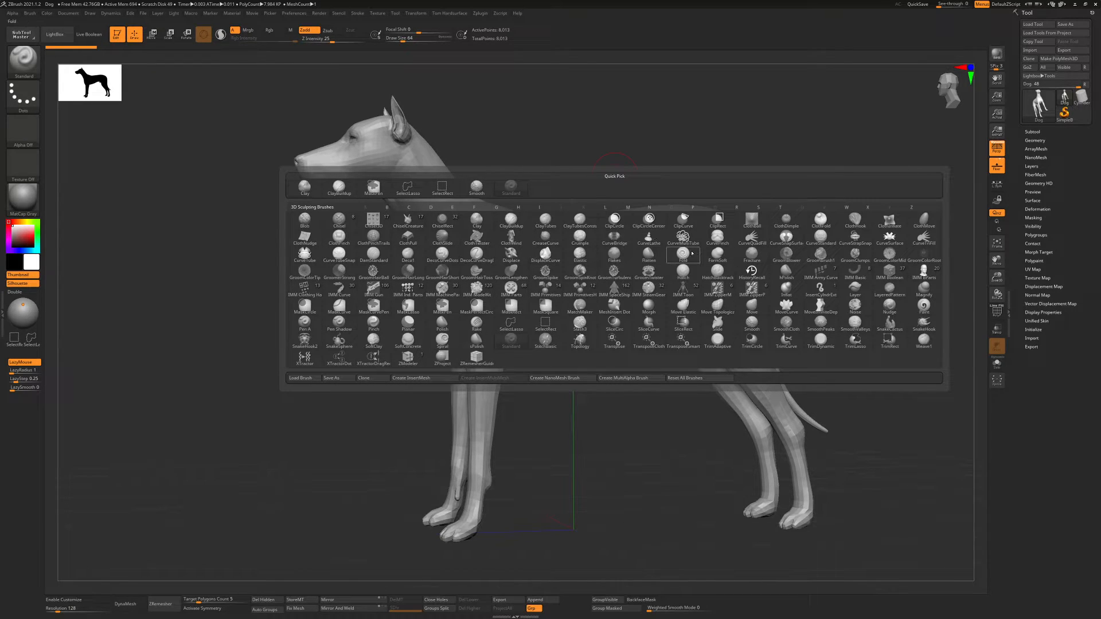
mouse_move(677, 251)
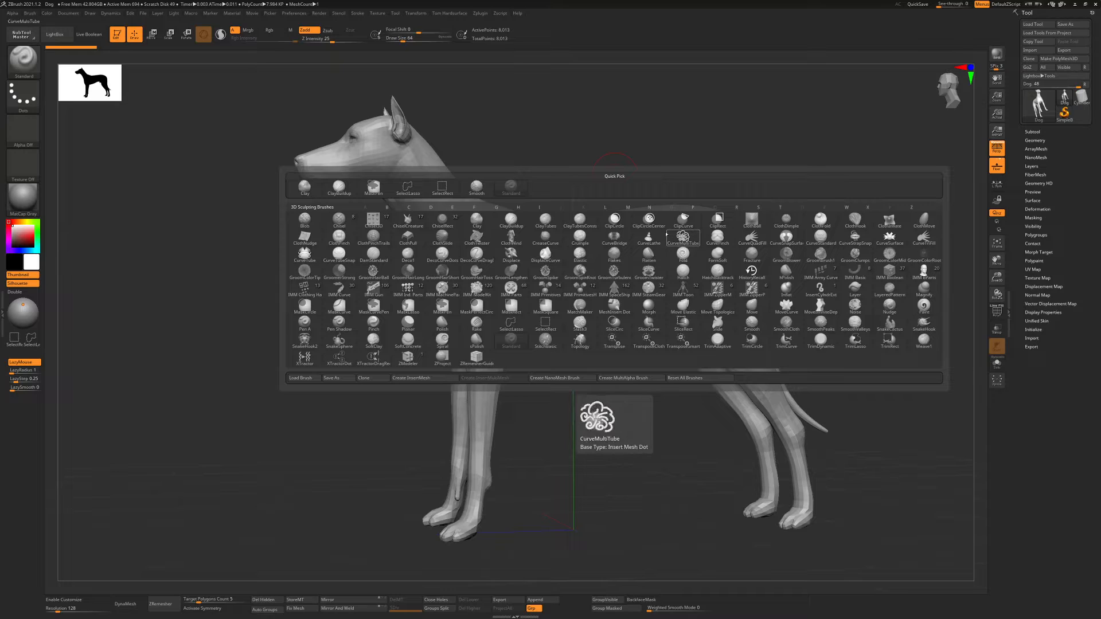
click(665, 239)
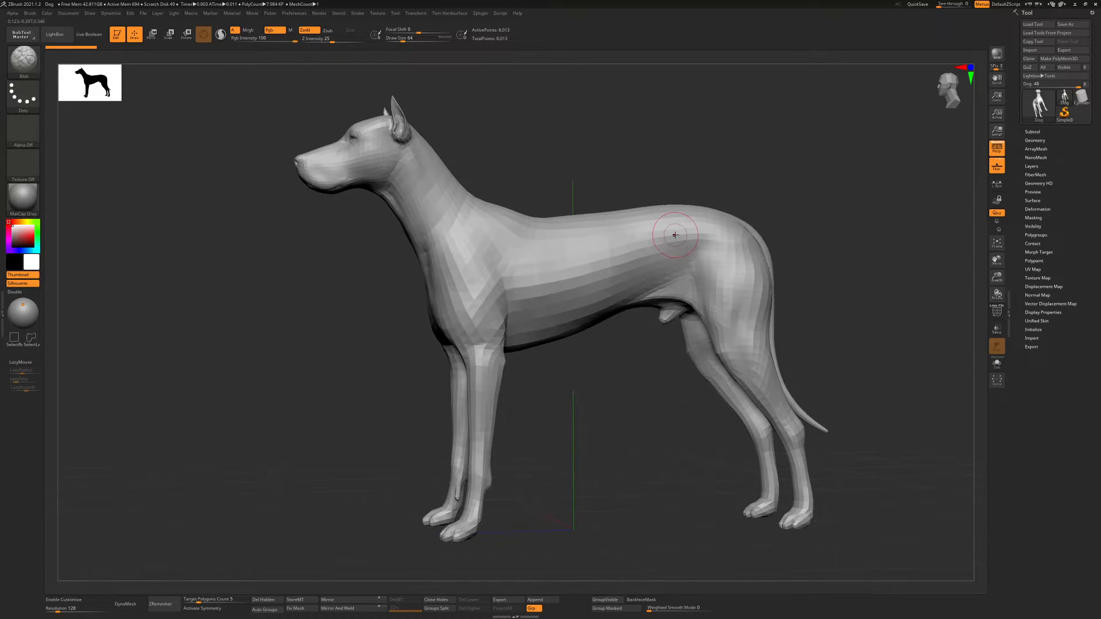
key(F1)
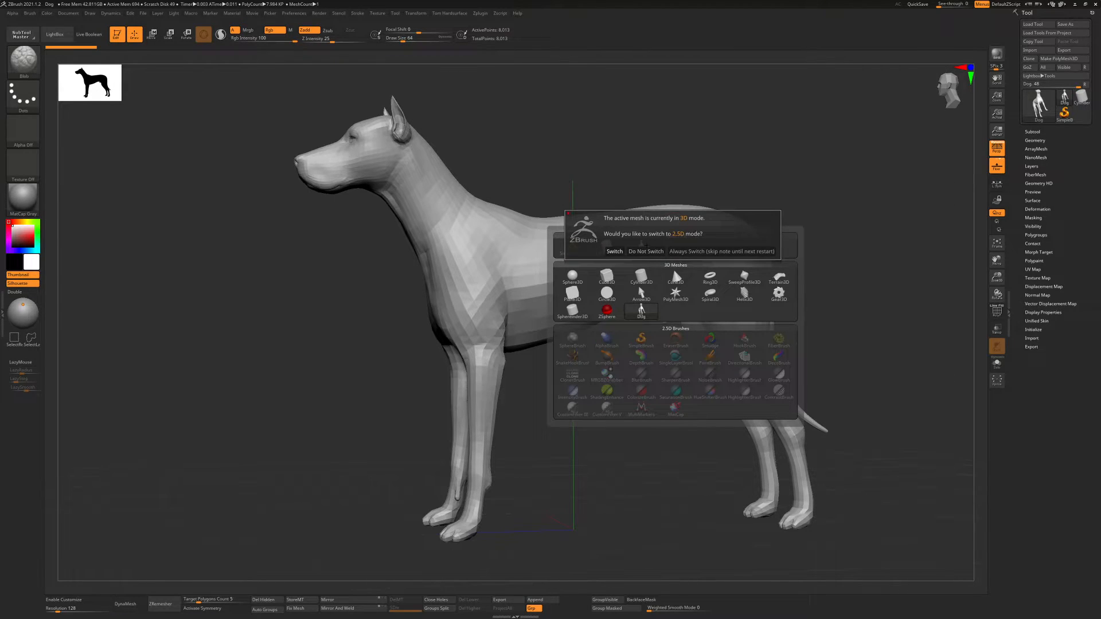
Choose the Move Topological sculpting brush
key(b)
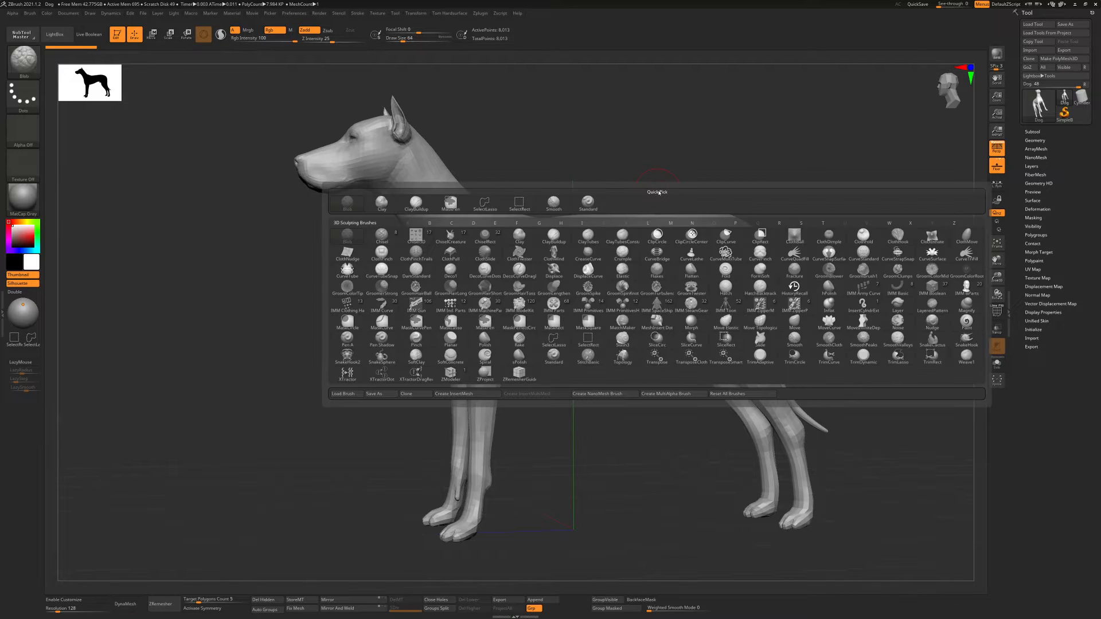
key(m)
key(t)
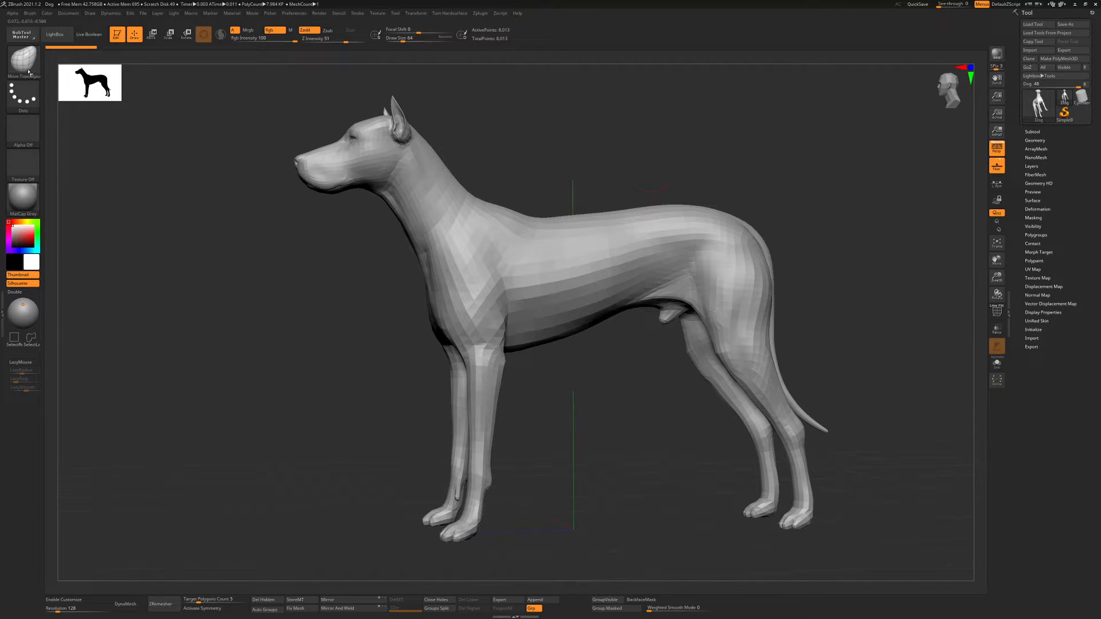
Try a Move Topological stroke on the dog with a large draw size of 177
mouse_move(552, 187)
mouse_down()
mouse_move(505, 191)
mouse_move(571, 194)
mouse_move(511, 201)
mouse_move(545, 177)
mouse_move(577, 175)
mouse_move(541, 201)
mouse_move(558, 222)
mouse_move(515, 228)
mouse_up()
key(s)
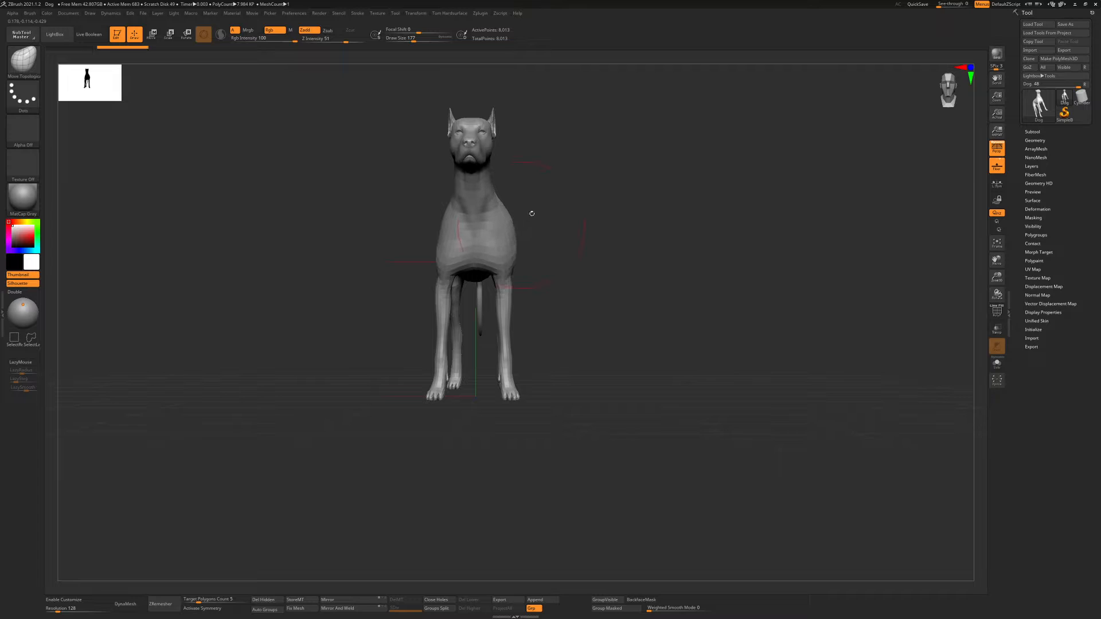
key(ctrl+z)
Pull the dog's ear into a new shape with Move Topological strokes at draw size 62, undoing the last stroke
mouse_move(565, 143)
alt+mouse_down()
mouse_move(642, 140)
mouse_move(628, 269)
alt+mouse_up()
drag(622, 215, 548, 226)
key(s)
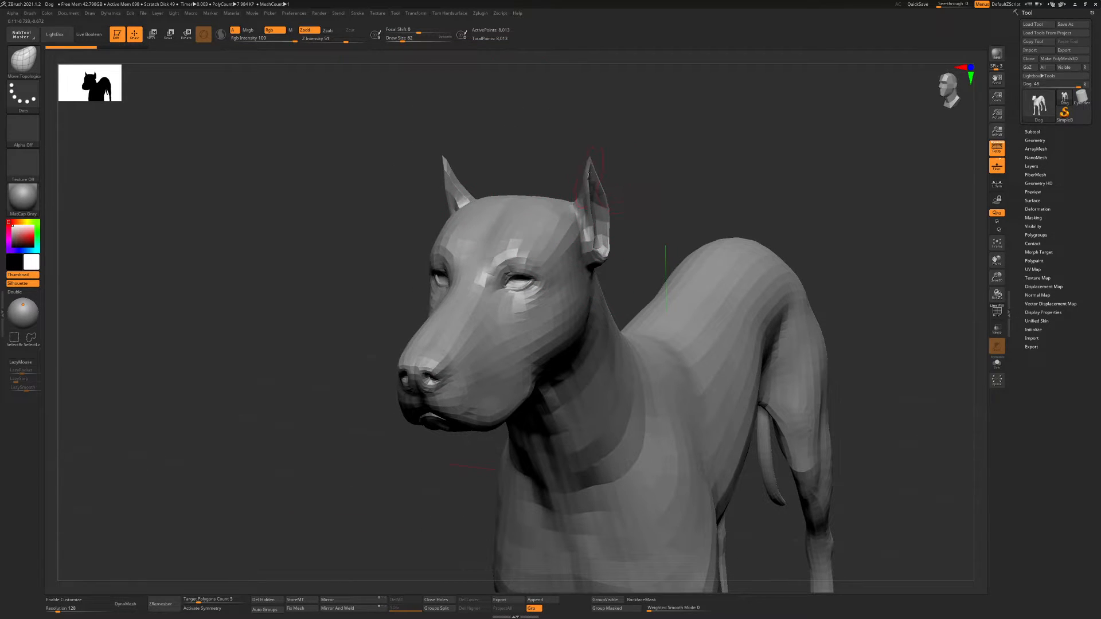
drag(606, 155, 612, 151)
drag(589, 196, 581, 196)
mouse_move(697, 192)
mouse_down()
mouse_move(620, 198)
mouse_move(592, 213)
mouse_move(582, 197)
mouse_move(693, 194)
mouse_up()
key(ctrl+z)
Resize the Move Topological brush and try moving the eyelids of one of the dog's eyes toward each other to close it
key(s)
mouse_move(648, 240)
alt+mouse_down()
mouse_move(674, 192)
mouse_move(642, 246)
mouse_move(611, 239)
alt+mouse_up()
key(s)
alt+right_drag(632, 241, 652, 250)
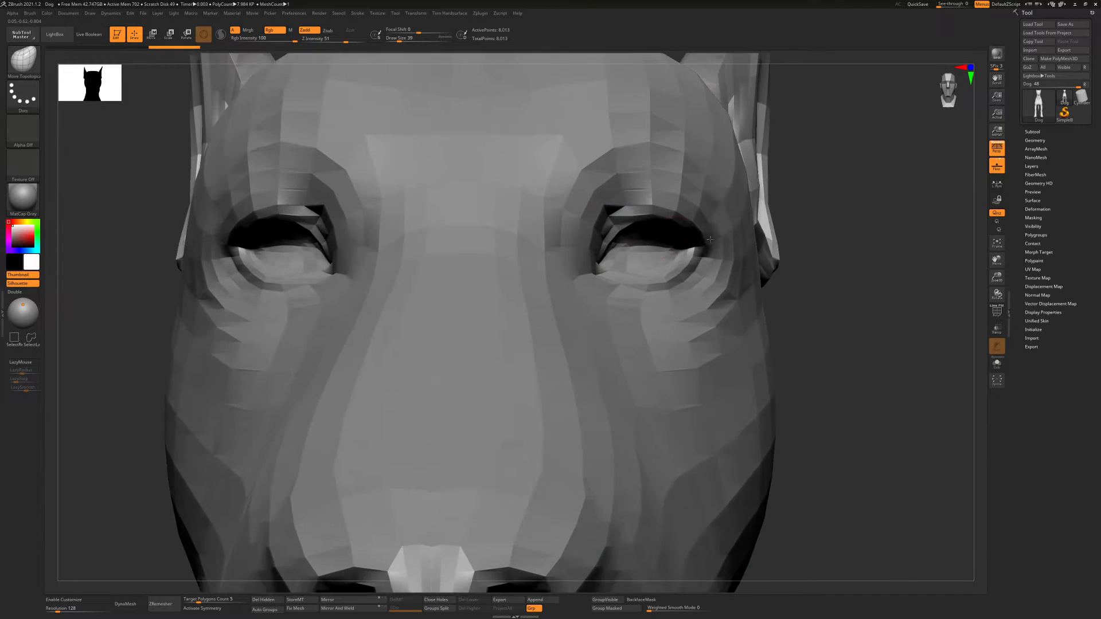
key(s)
drag(653, 245, 649, 232)
mouse_move(630, 229)
mouse_down()
mouse_move(630, 256)
mouse_move(665, 244)
mouse_move(635, 267)
mouse_move(677, 261)
mouse_up()
drag(653, 273, 617, 264)
mouse_move(709, 270)
right_down()
mouse_move(731, 250)
mouse_move(539, 262)
mouse_move(625, 235)
mouse_move(510, 224)
mouse_move(564, 226)
right_up()
Switch to the regular Move brush and try moving the same eye's eyelids with a larger draw size
key(b)
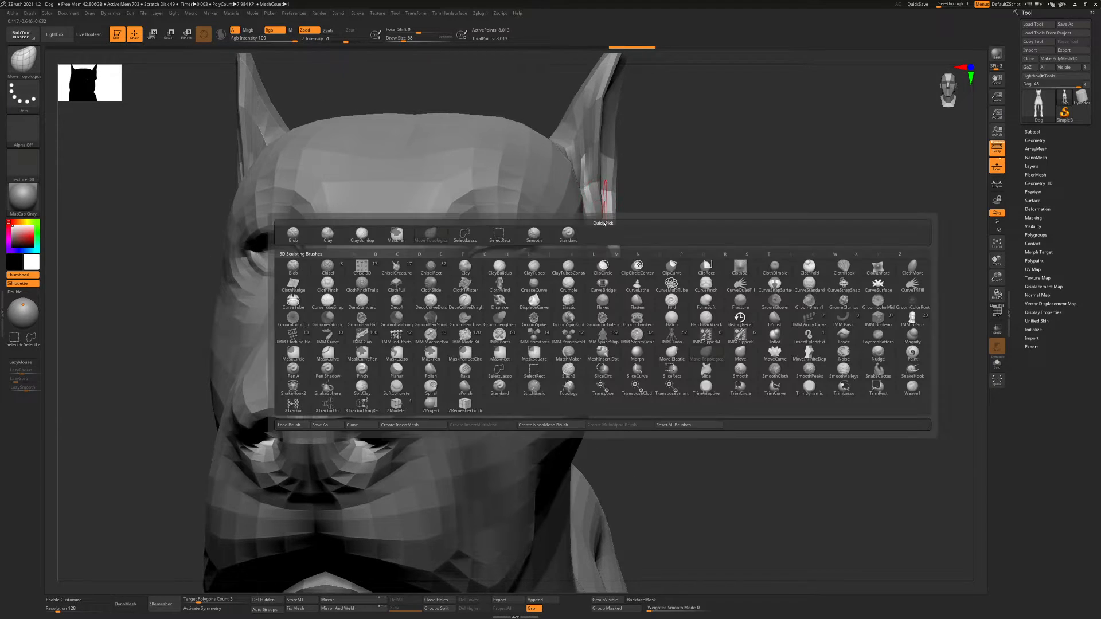
key(m)
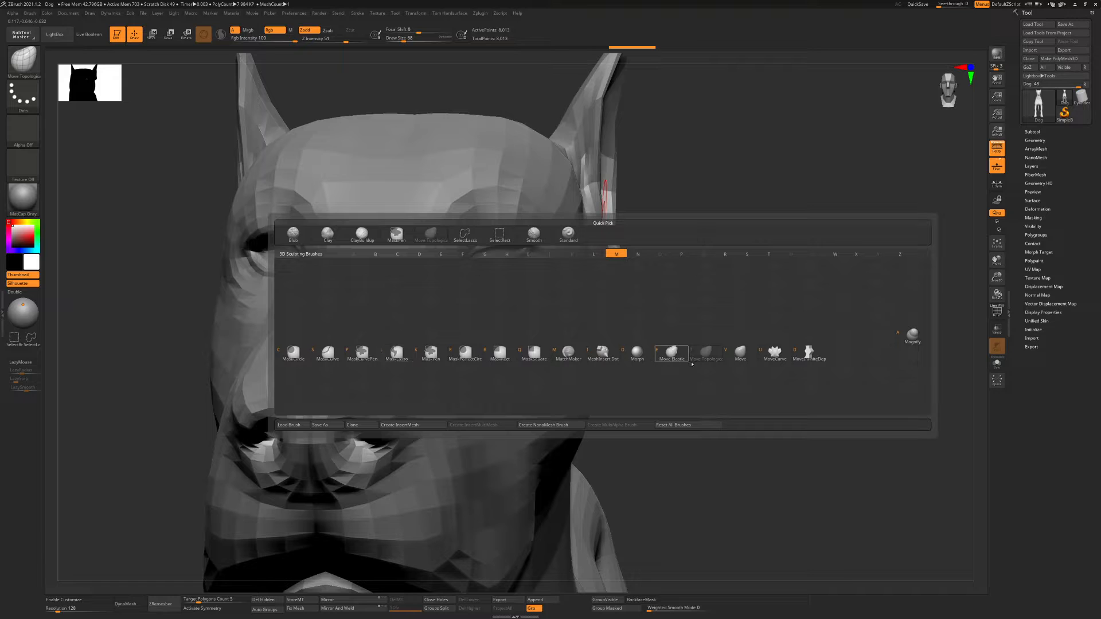
click(740, 352)
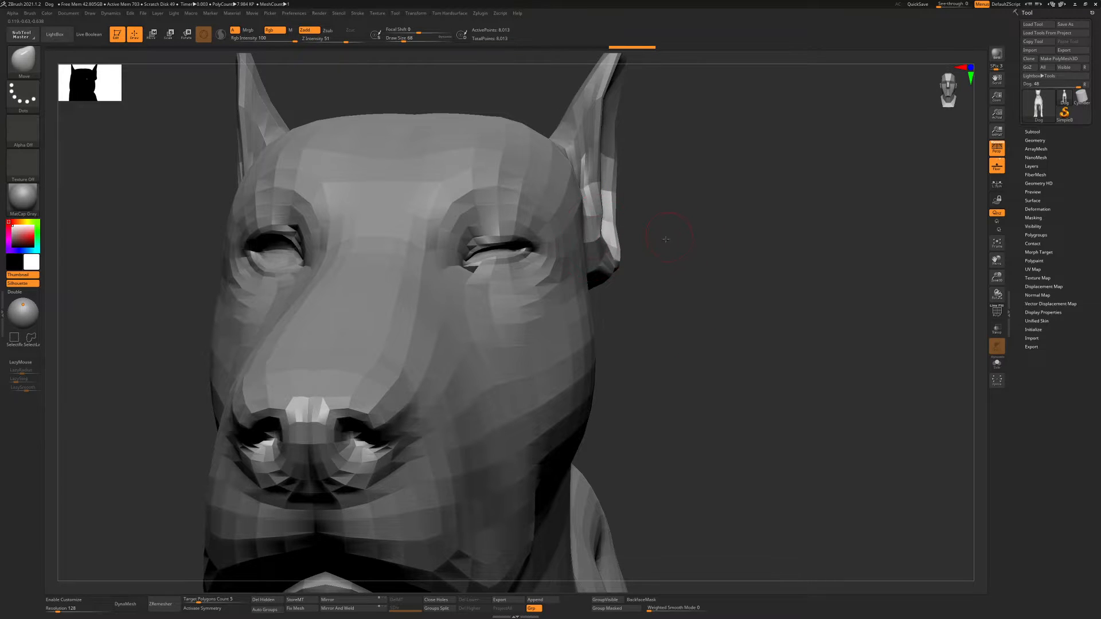
mouse_move(666, 239)
alt+mouse_down()
mouse_move(651, 198)
mouse_move(645, 243)
alt+mouse_up()
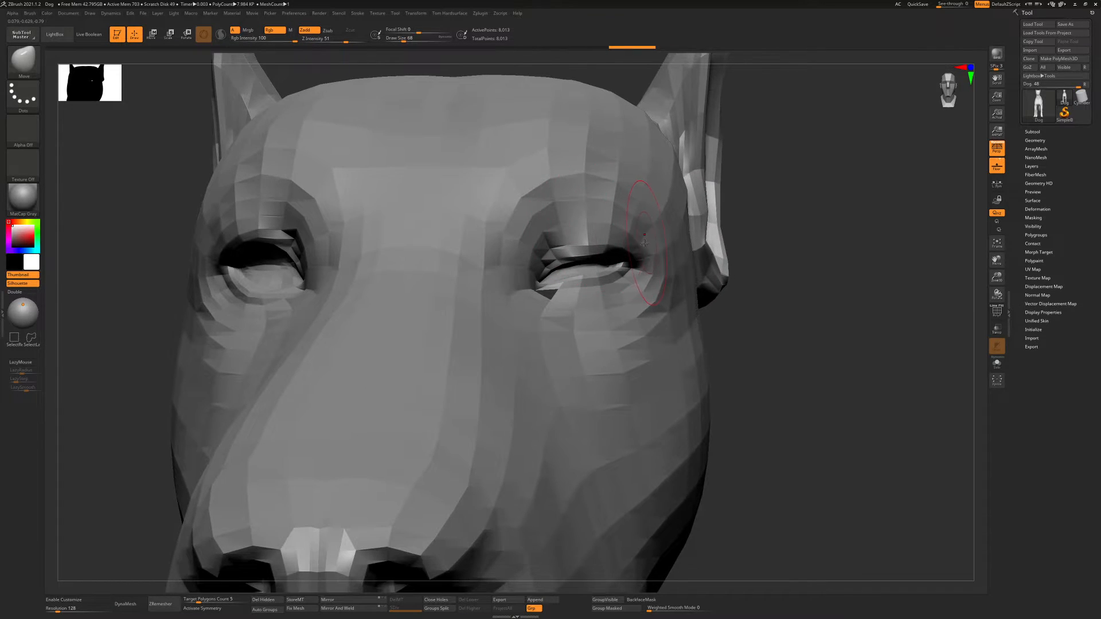
right_drag(644, 243, 539, 232)
right_drag(539, 232, 570, 232)
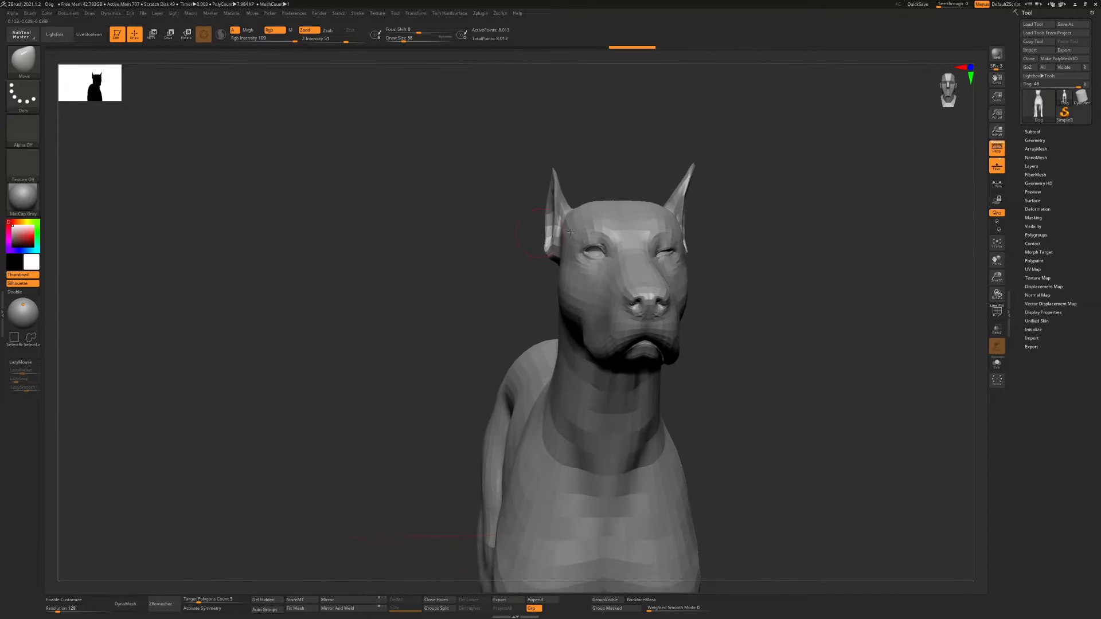
mouse_move(668, 236)
alt+right_down()
mouse_move(447, 247)
mouse_move(486, 269)
mouse_move(481, 252)
alt+right_up()
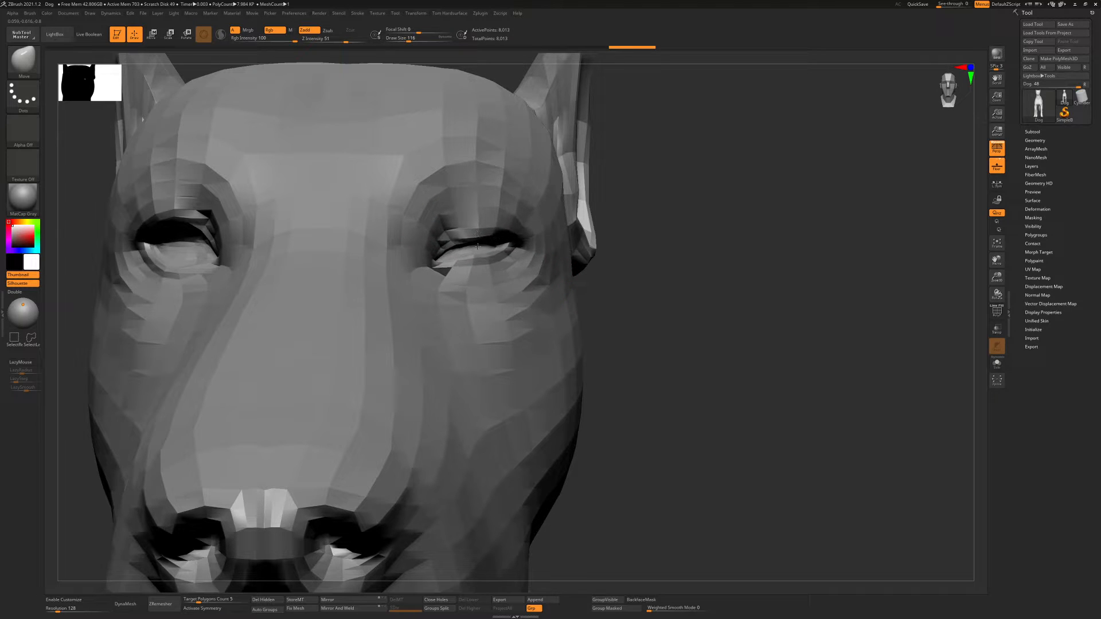
drag(476, 230, 476, 228)
ctrl+right_drag(468, 231, 523, 227)
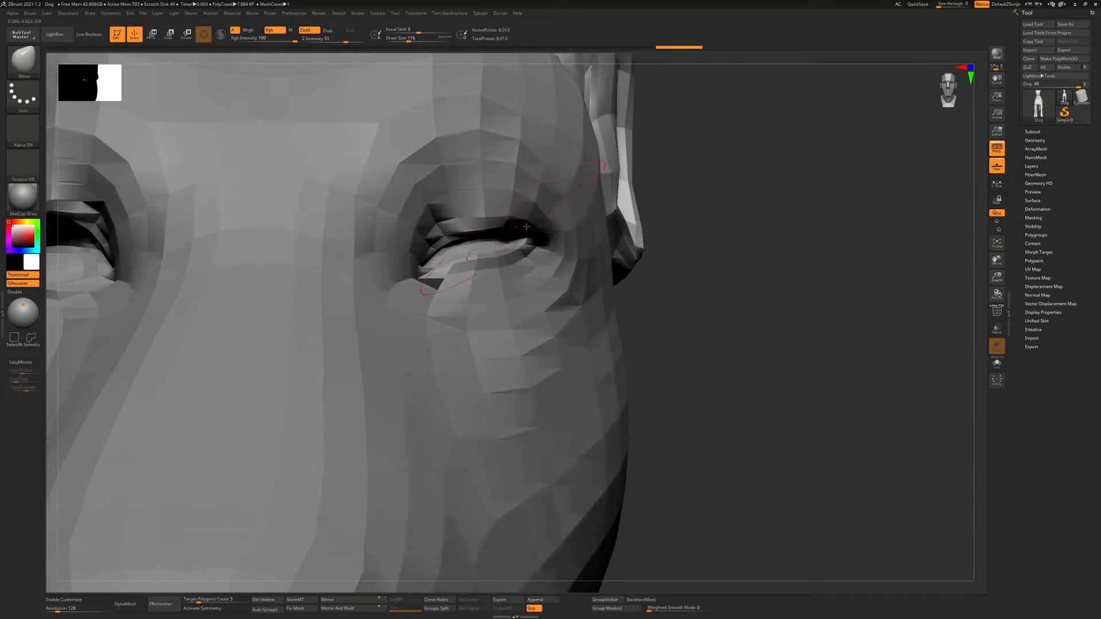
Return to Move Topological at draw size 68 and try moving the upper and lower eyelids separately to open the eye
key(b)
key(m)
key(t)
key(s)
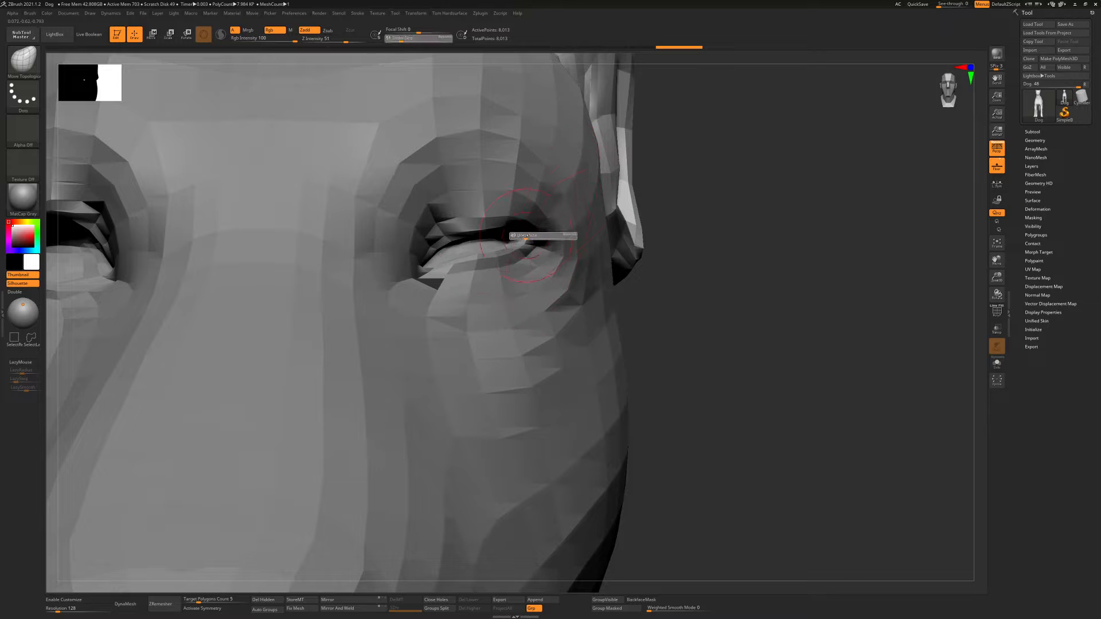
drag(526, 235, 483, 234)
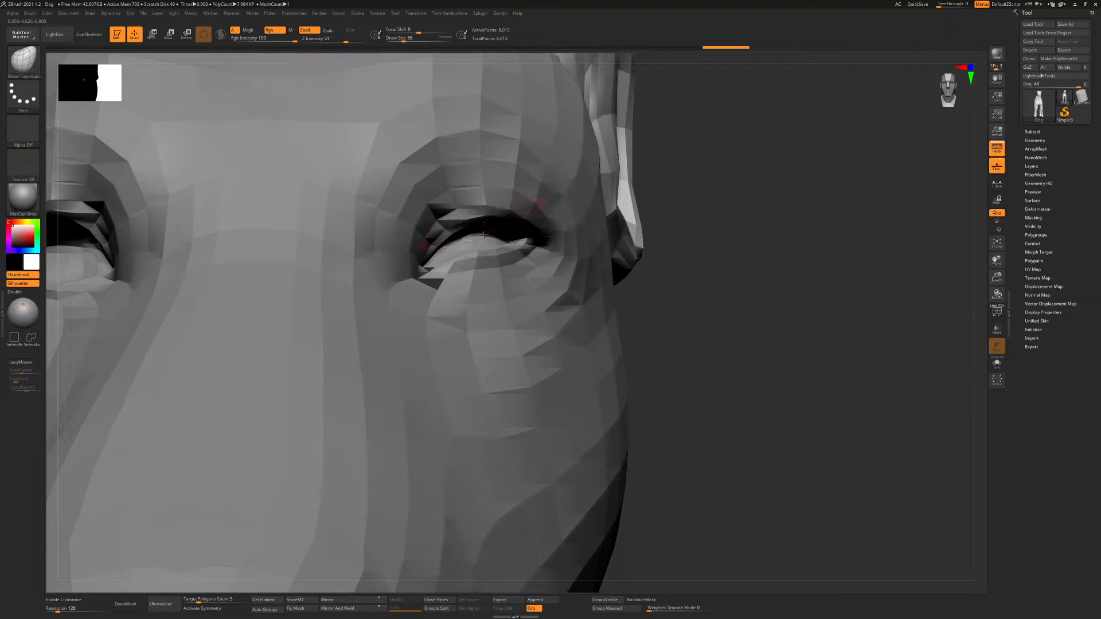
drag(488, 283, 467, 281)
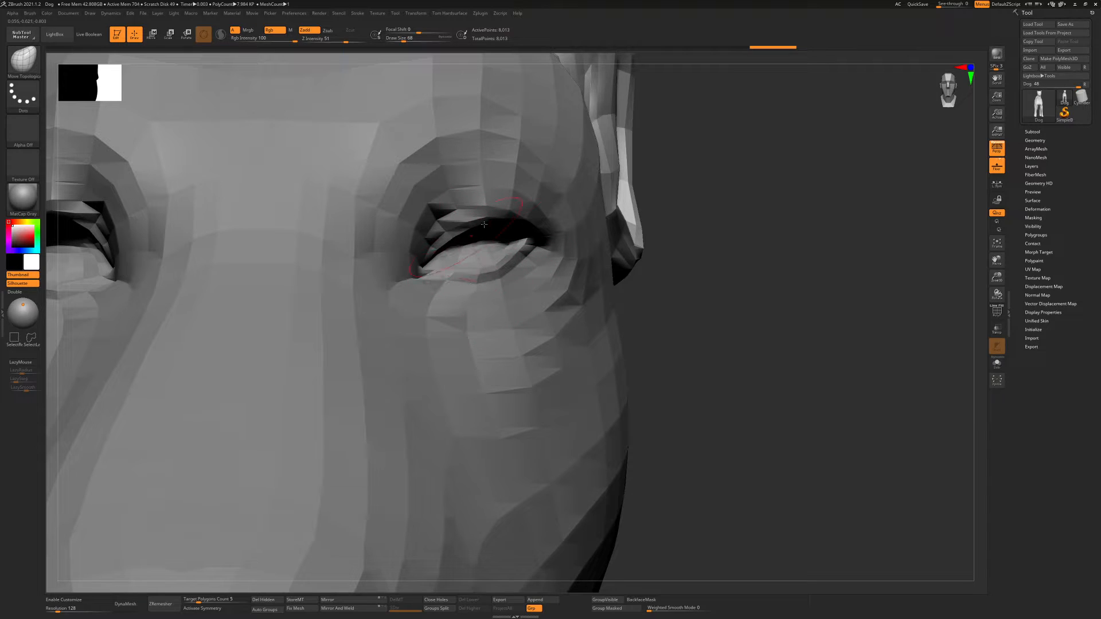
drag(484, 224, 507, 219)
ctrl+right_drag(567, 239, 565, 218)
mouse_move(573, 261)
right_down()
mouse_move(547, 253)
mouse_move(609, 253)
mouse_move(574, 257)
mouse_move(575, 235)
mouse_move(569, 245)
right_up()
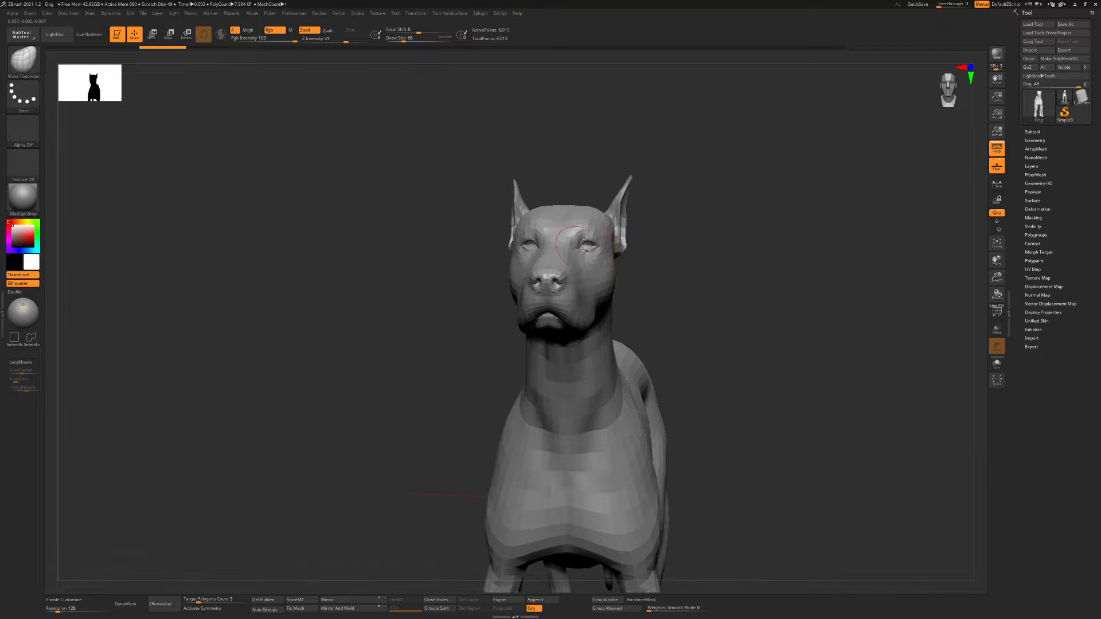
Activate symmetry for sculpting on the dog's head
mouse_move(583, 250)
ctrl+right_down()
mouse_move(582, 236)
mouse_move(553, 244)
mouse_move(599, 255)
ctrl+right_up()
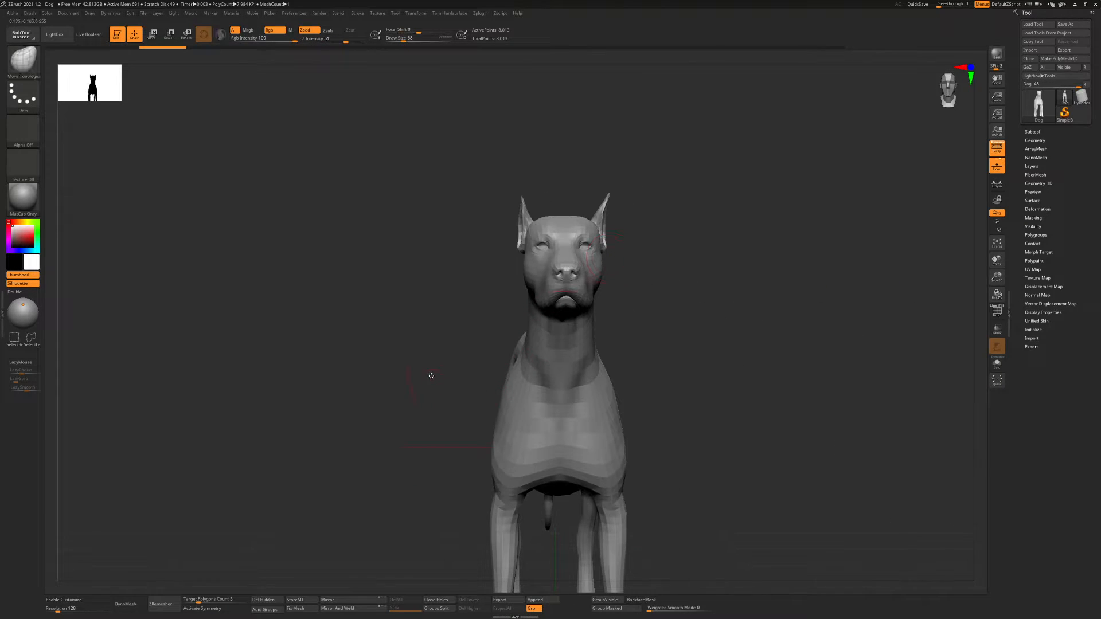
click(215, 609)
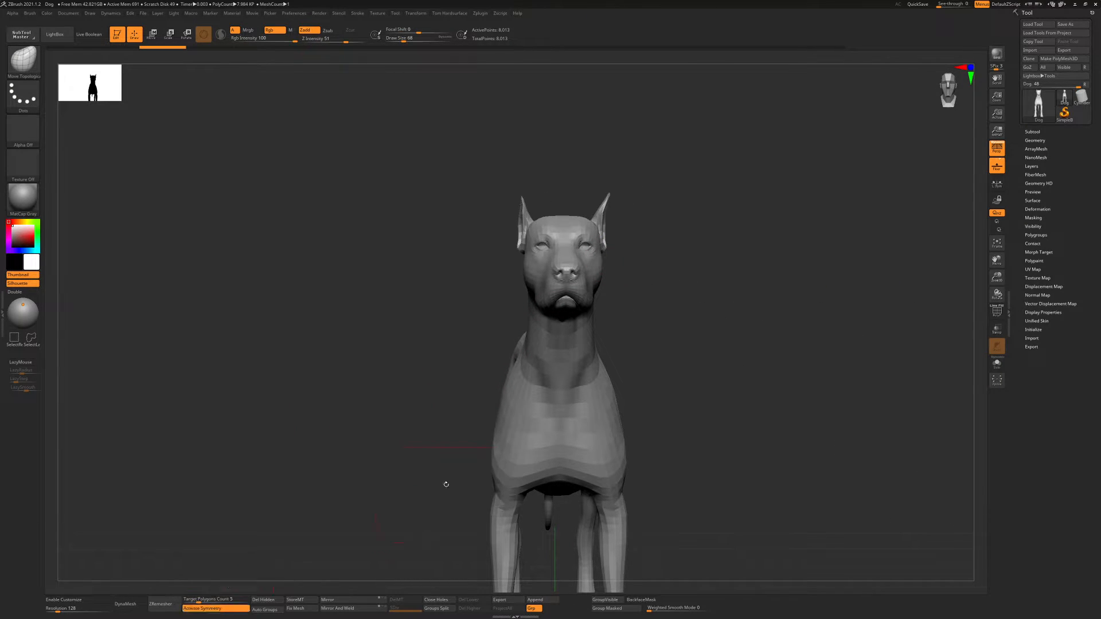
mouse_move(596, 205)
alt+right_down()
mouse_move(492, 172)
mouse_move(562, 189)
mouse_move(596, 244)
alt+right_up()
mouse_move(518, 244)
right_down()
mouse_move(438, 246)
mouse_move(522, 232)
mouse_move(534, 241)
right_up()
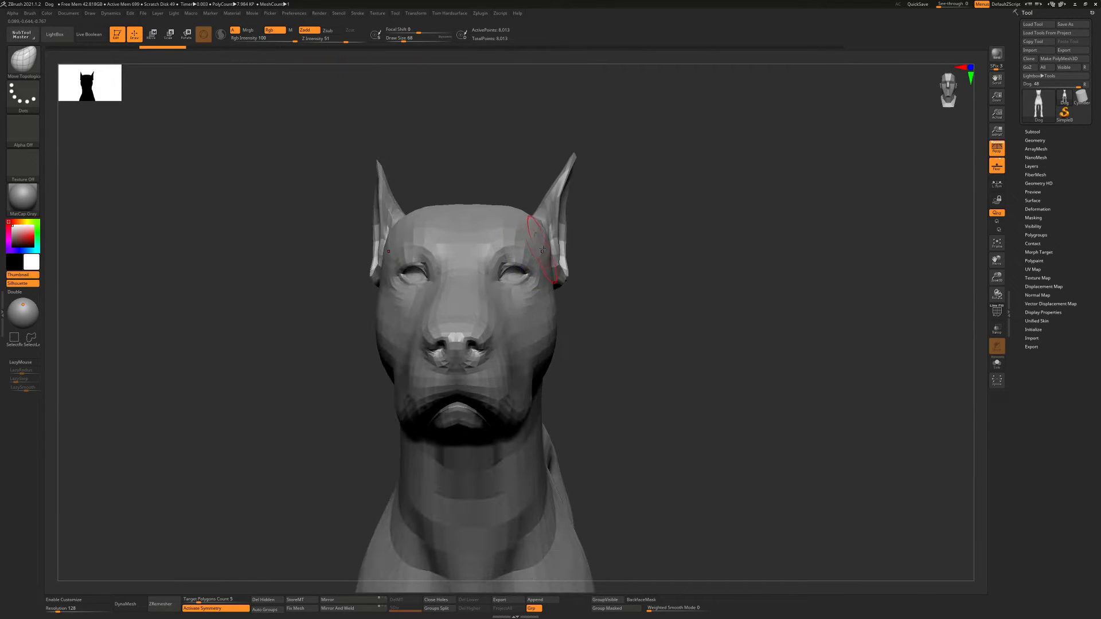
Choose the ClayBuildup sculpting brush
key(b)
key(c)
key(b)
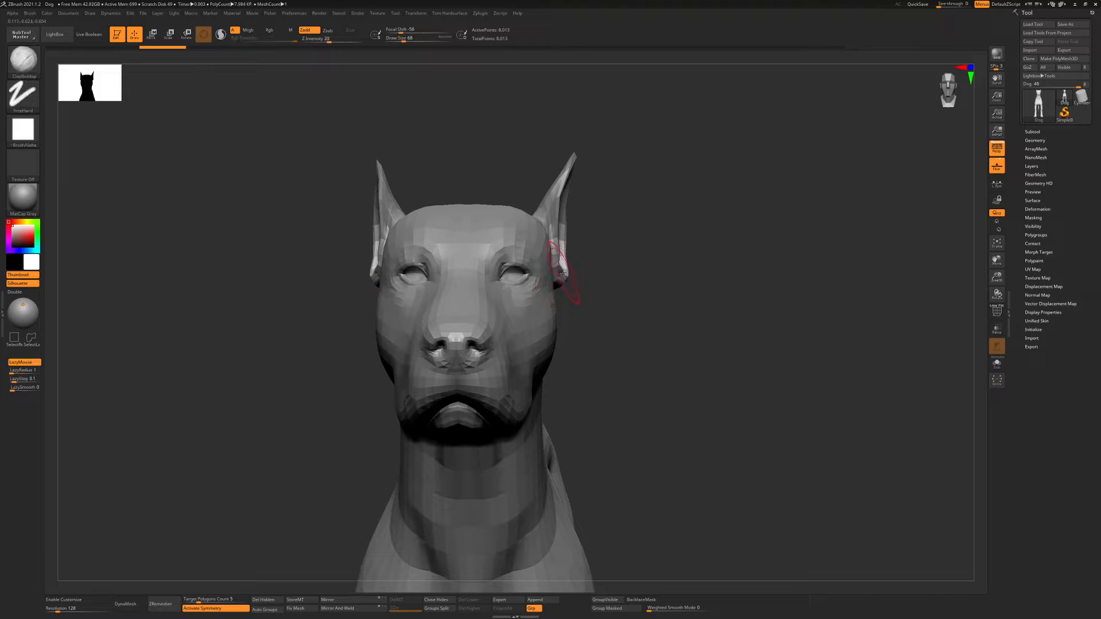
alt+right_drag(582, 247, 580, 229)
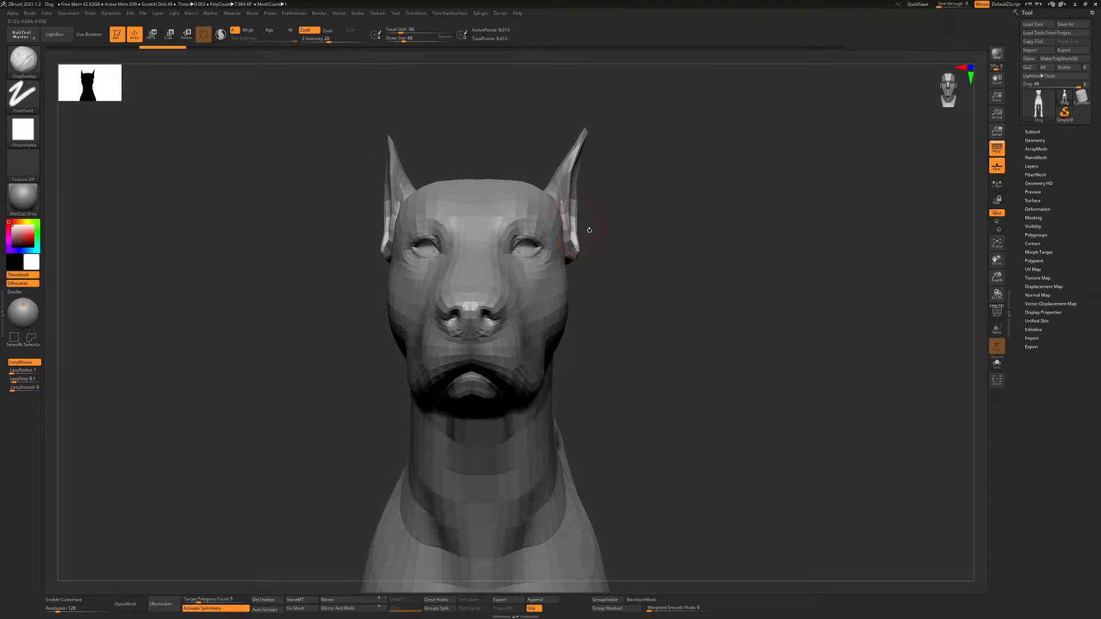
Look through the sculpting brushes whose names begin with C
key(b)
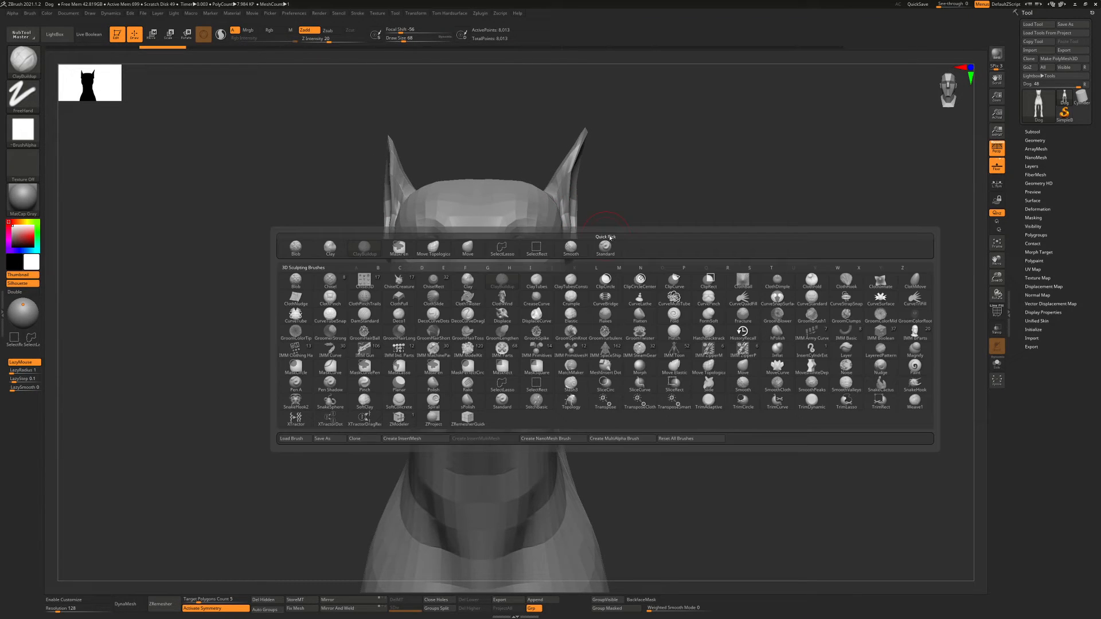
key(c)
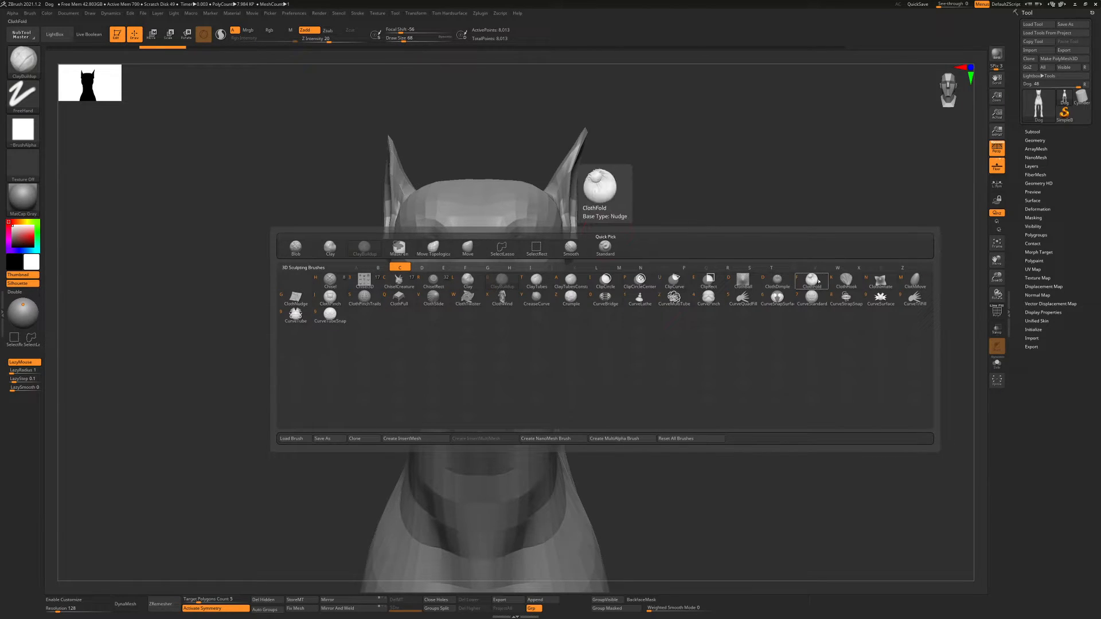
click(640, 281)
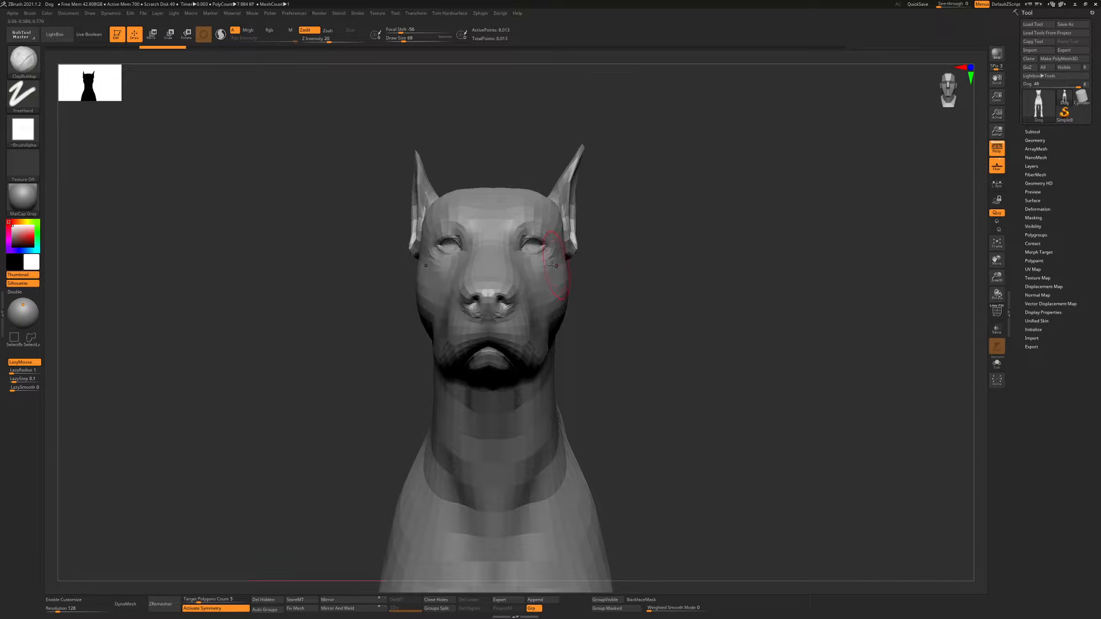
Set the ClayBuildup draw size to 104 and subdivide the dog mesh twice, up to subdivision level 3
ctrl+right_drag(552, 266, 561, 267)
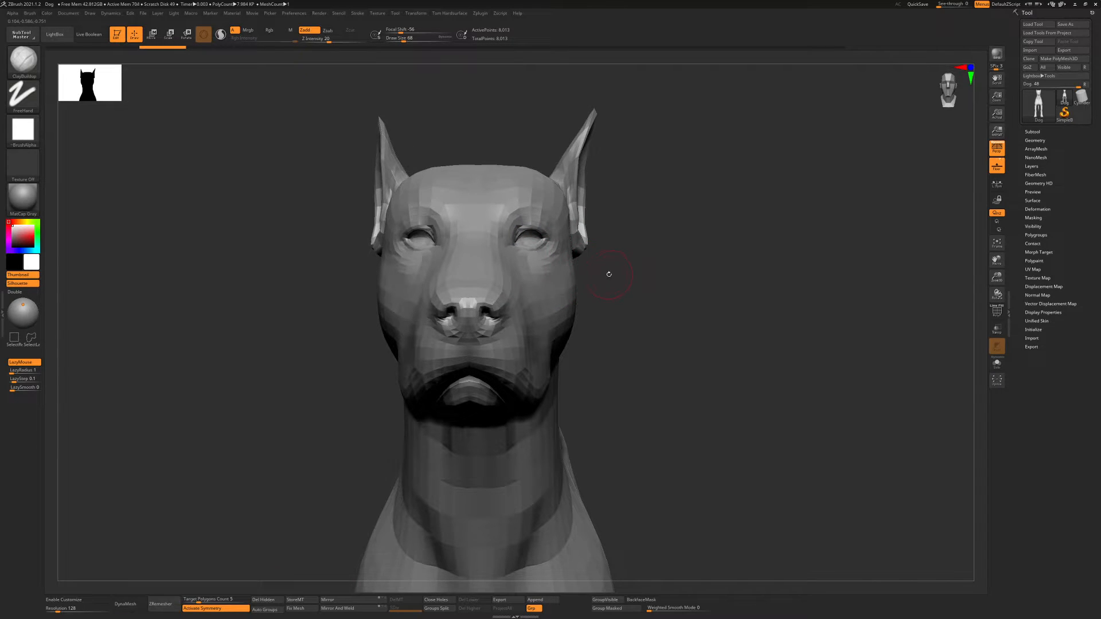
key(b)
key(Escape)
ctrl+right_drag(573, 257, 618, 261)
right_drag(674, 305, 636, 282)
mouse_move(636, 283)
right_down()
mouse_move(647, 297)
mouse_move(639, 286)
right_up()
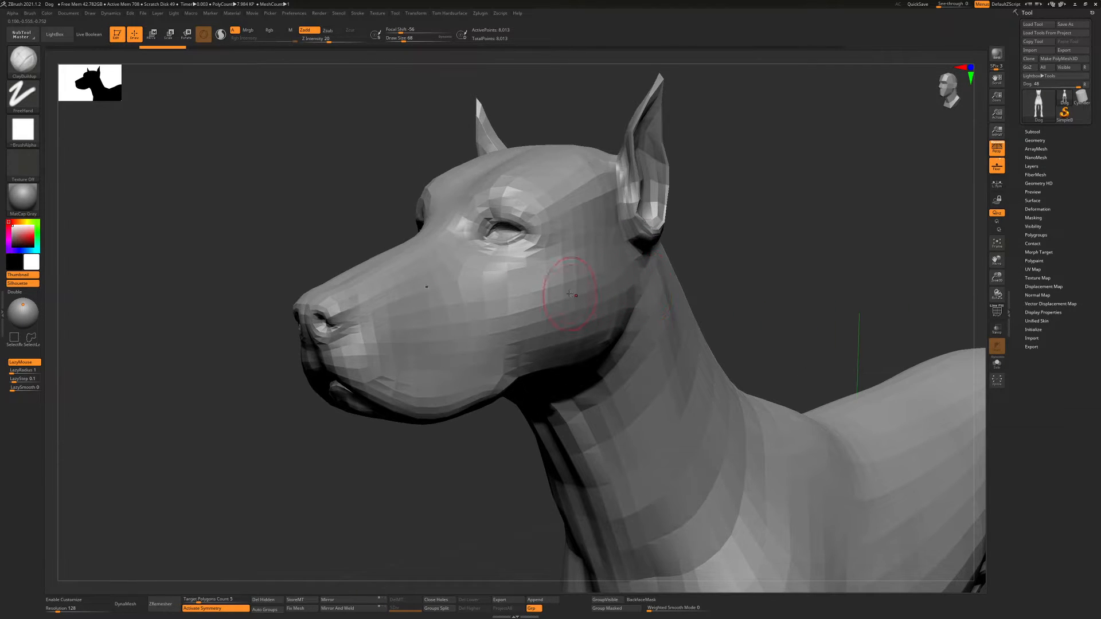
key(s)
drag(570, 293, 575, 293)
ctrl+right_drag(657, 282, 666, 297)
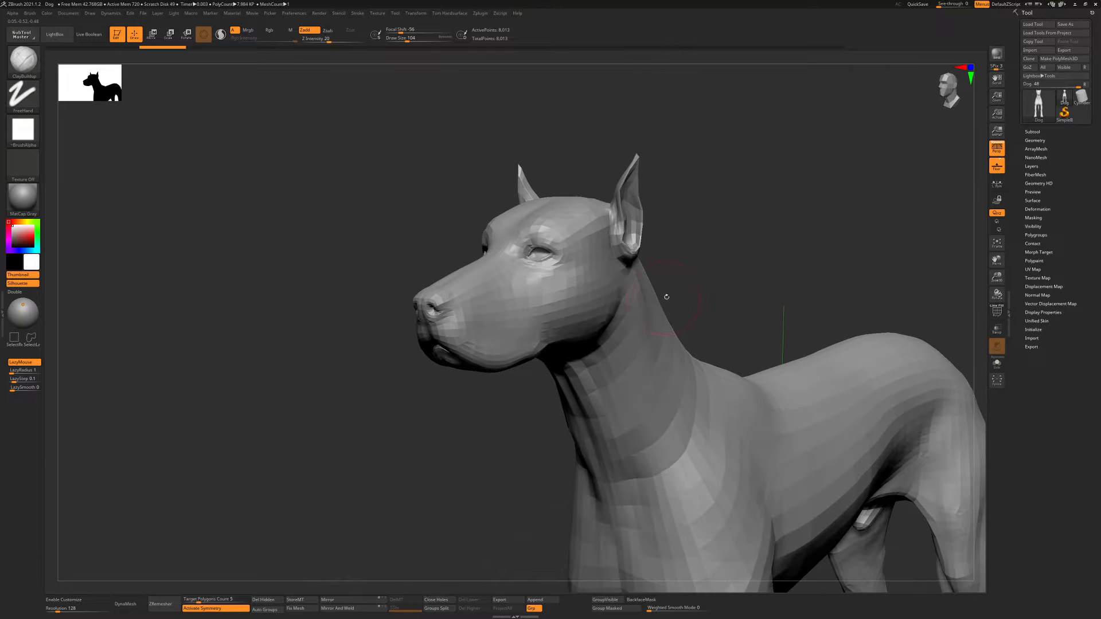
key(ctrl+d)
key(ctrl+d)
Try three short ClayBuildup strokes on the side of the dog's shoulder, and undo them
alt+right_drag(602, 268, 592, 305)
ctrl+right_drag(689, 377, 516, 336)
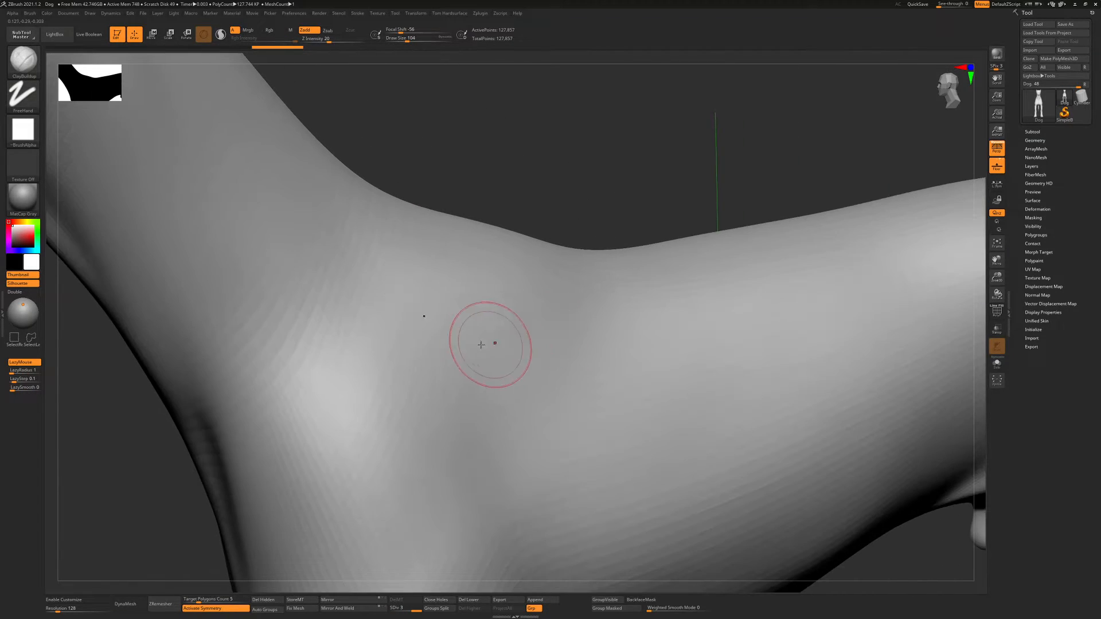
mouse_move(434, 351)
mouse_down()
mouse_move(531, 330)
mouse_move(525, 345)
mouse_up()
drag(448, 370, 544, 361)
drag(468, 387, 560, 364)
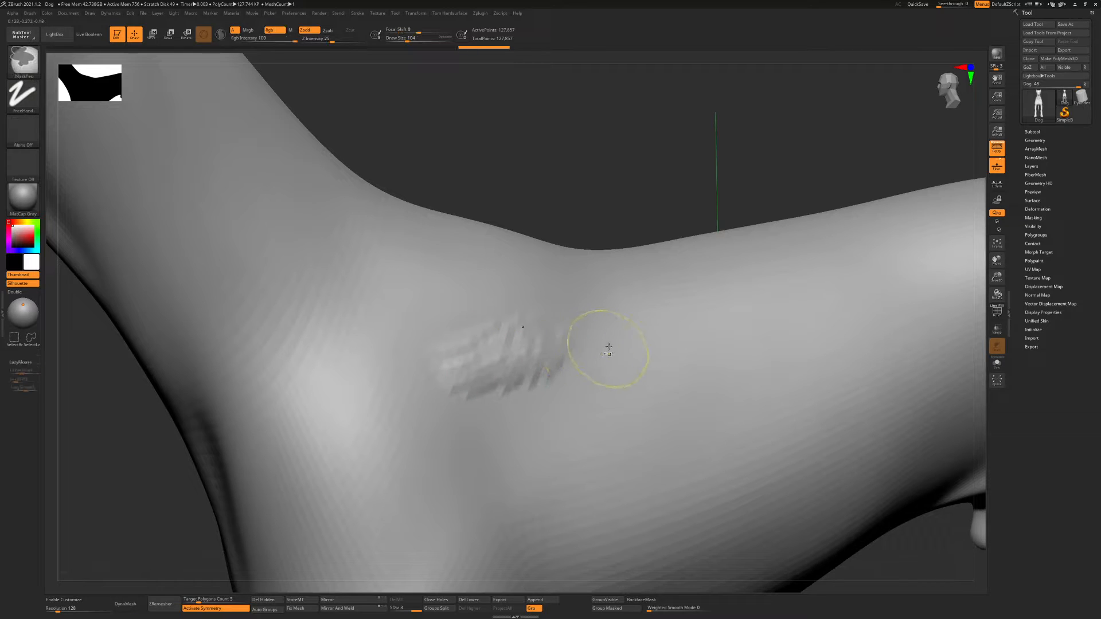
key(ctrl+z)
key(ctrl+z)
key(ctrl+z)
key(ctrl+z)
key(ctrl+z)
Subdivide the dog mesh further, up to subdivision level 6
key(ctrl+d)
key(ctrl+d)
key(ctrl+d)
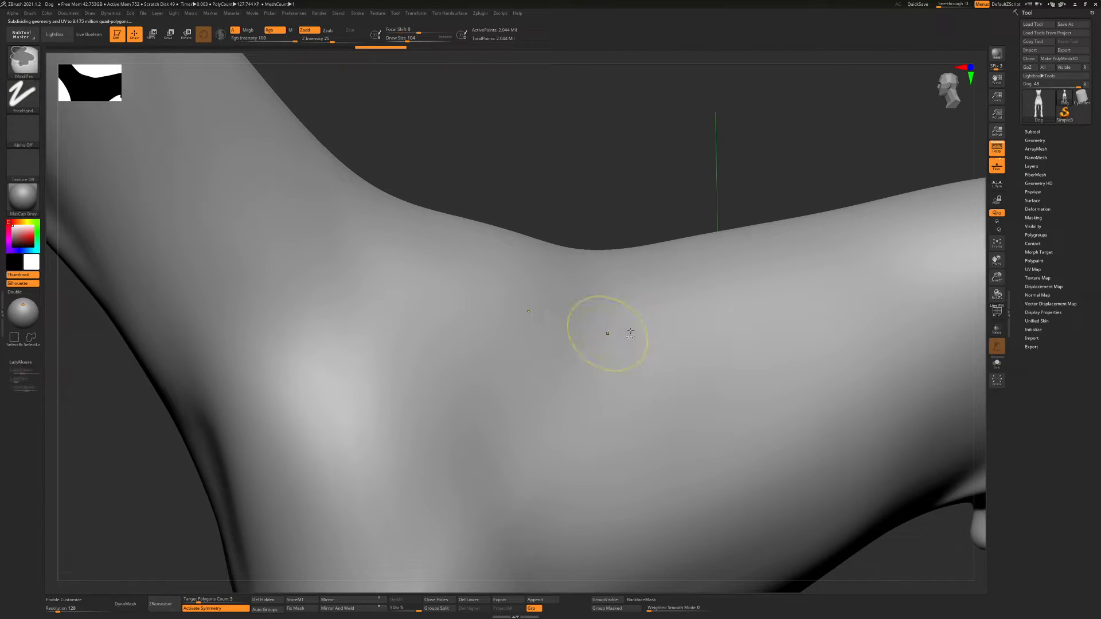
key(ctrl+d)
Sculpt a patch of overlapping ClayBuildup strokes on the dog's shoulder at subdivision level 6
mouse_move(591, 329)
right_down()
mouse_move(642, 329)
mouse_move(459, 324)
mouse_move(671, 331)
mouse_move(528, 314)
mouse_move(683, 333)
mouse_move(529, 324)
right_up()
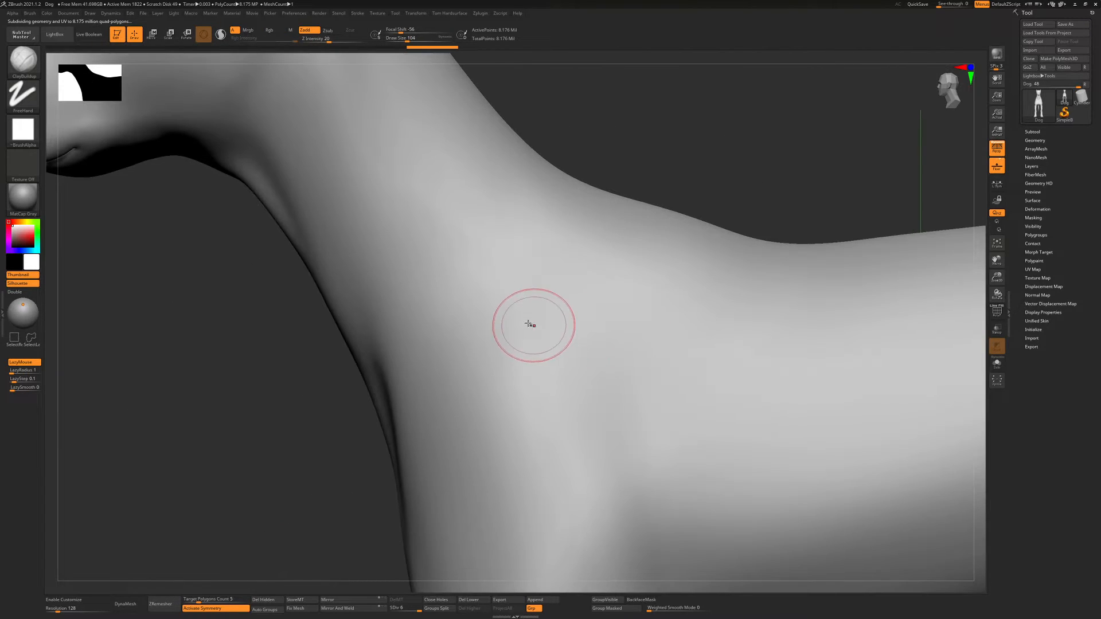
mouse_move(604, 328)
mouse_down()
mouse_move(635, 341)
mouse_move(551, 371)
mouse_move(565, 384)
mouse_move(522, 374)
mouse_move(619, 396)
mouse_move(521, 379)
mouse_move(538, 348)
mouse_move(596, 313)
mouse_move(553, 299)
mouse_up()
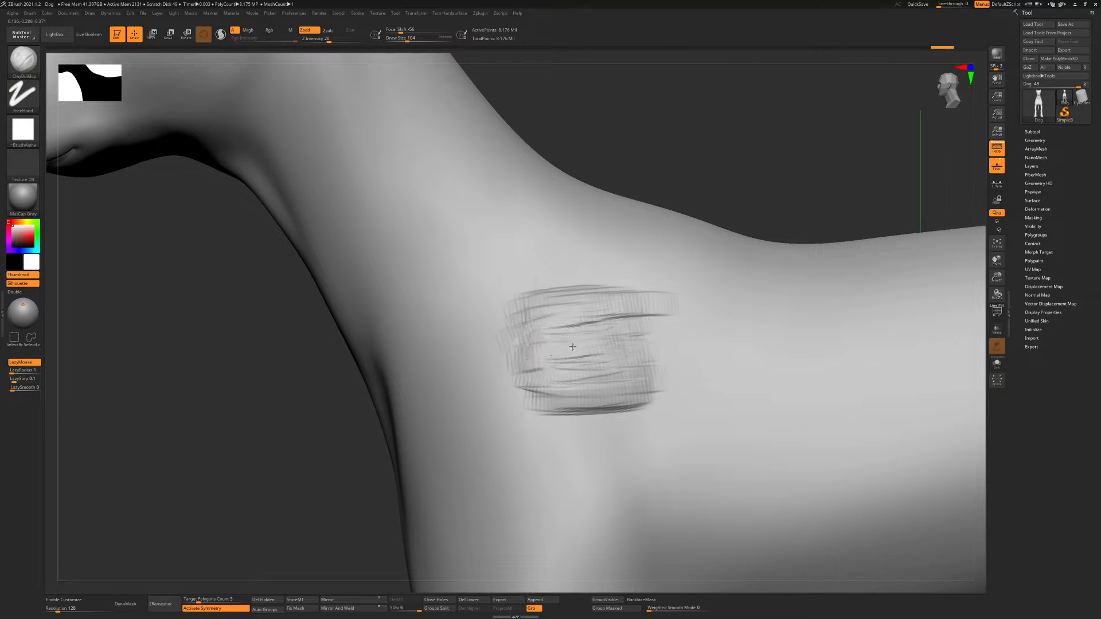
shift+drag(626, 327, 543, 335)
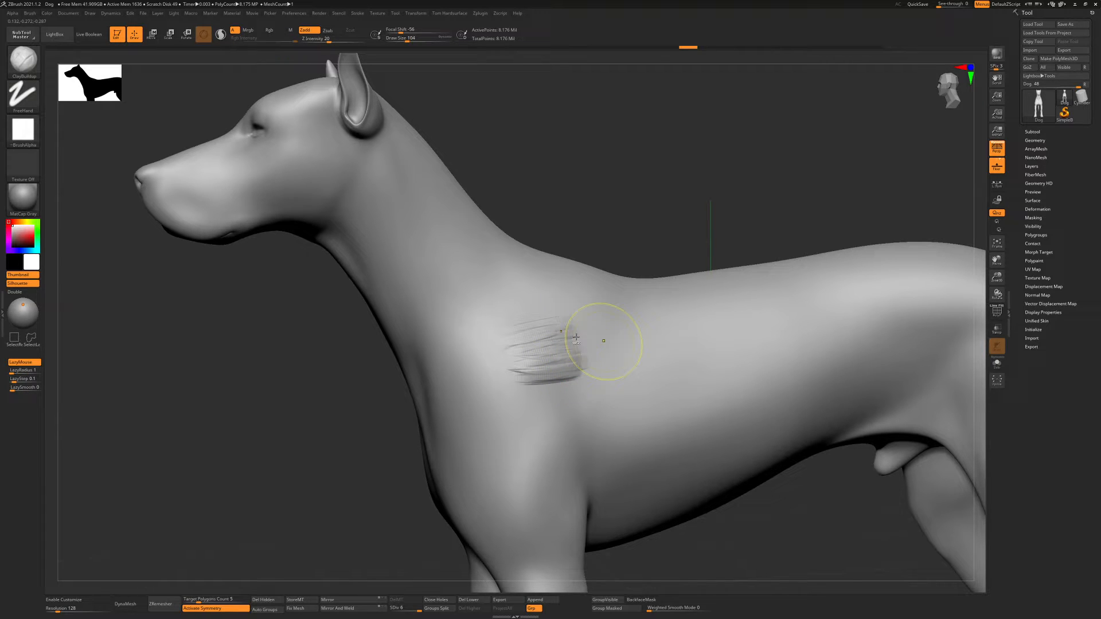
Lower the dog to subdivision level 3 and build up a coarser ClayBuildup patch on the same shoulder area
key(shift+d)
key(shift+d)
key(shift+d)
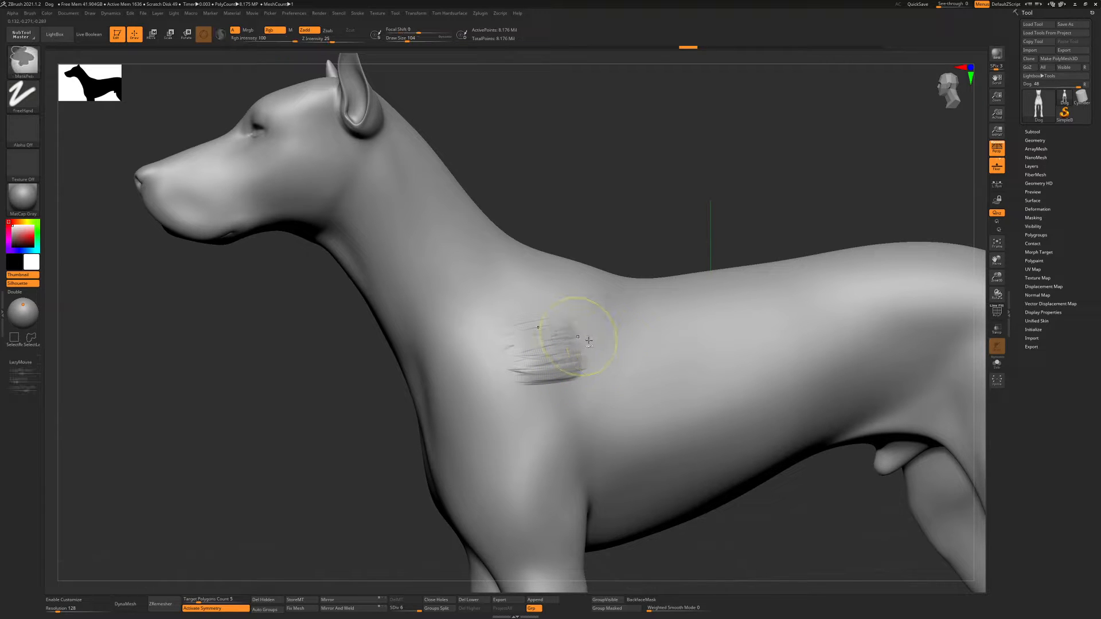
ctrl+right_drag(595, 347, 594, 355)
mouse_move(561, 339)
mouse_down()
mouse_move(622, 342)
mouse_move(619, 378)
mouse_move(665, 373)
mouse_move(648, 324)
mouse_move(523, 320)
mouse_move(534, 303)
mouse_move(591, 290)
mouse_up()
Set Z Intensity to 11 and draw size to 56, and build up the brow ridges above the dog's eyes
drag(329, 40, 325, 39)
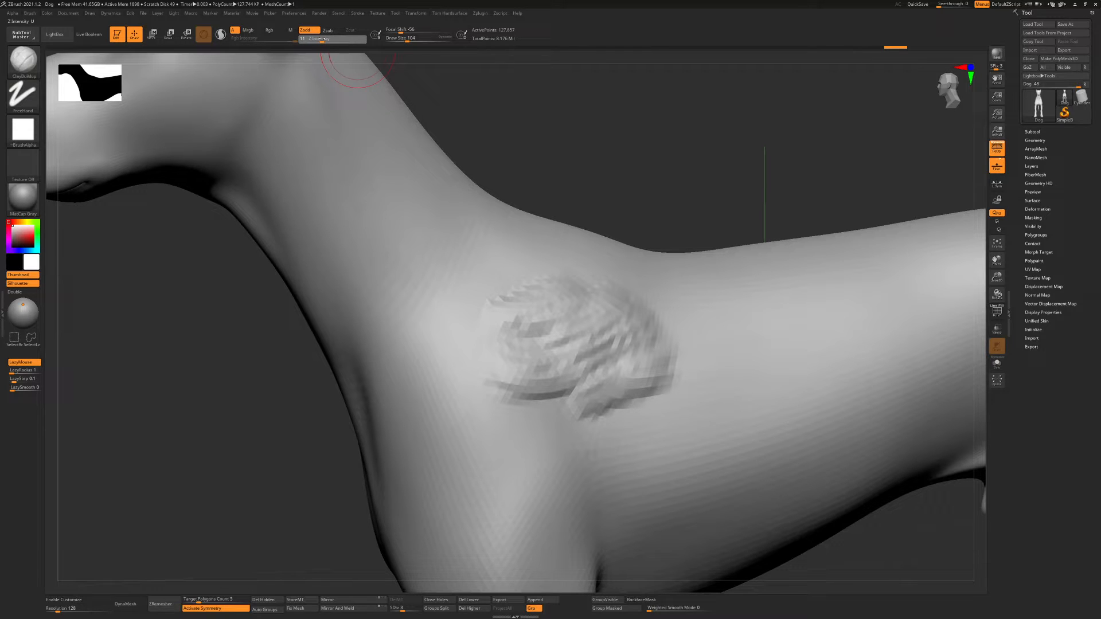
right_drag(464, 241, 561, 232)
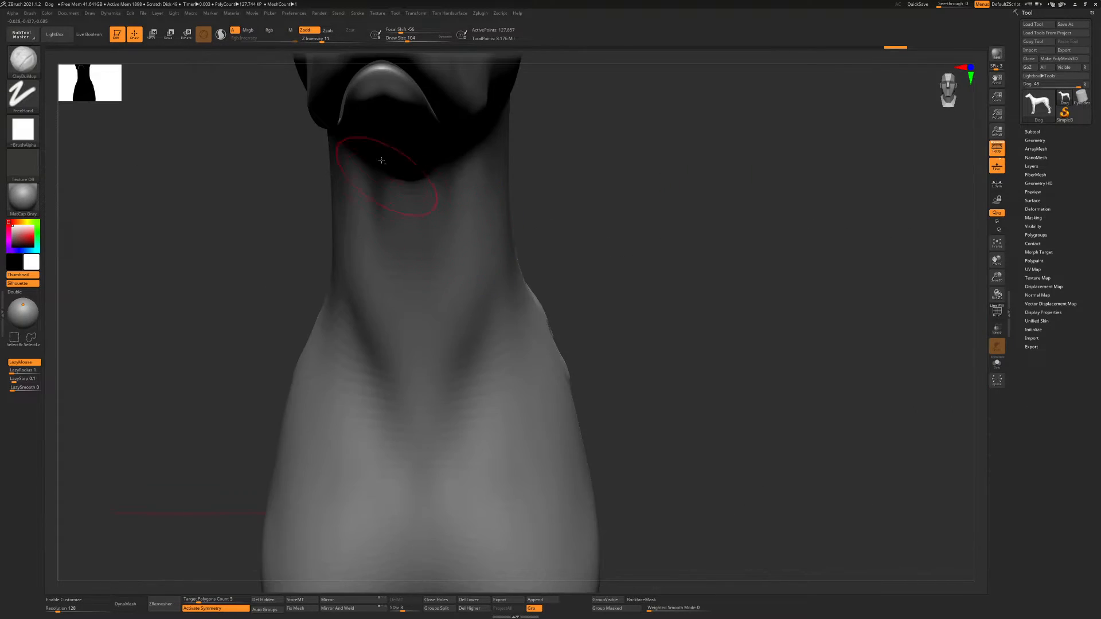
mouse_move(382, 161)
alt+right_down()
mouse_move(361, 277)
mouse_move(396, 313)
alt+right_up()
right_drag(545, 313, 467, 312)
key(s)
drag(475, 336, 467, 337)
right_drag(411, 322, 438, 313)
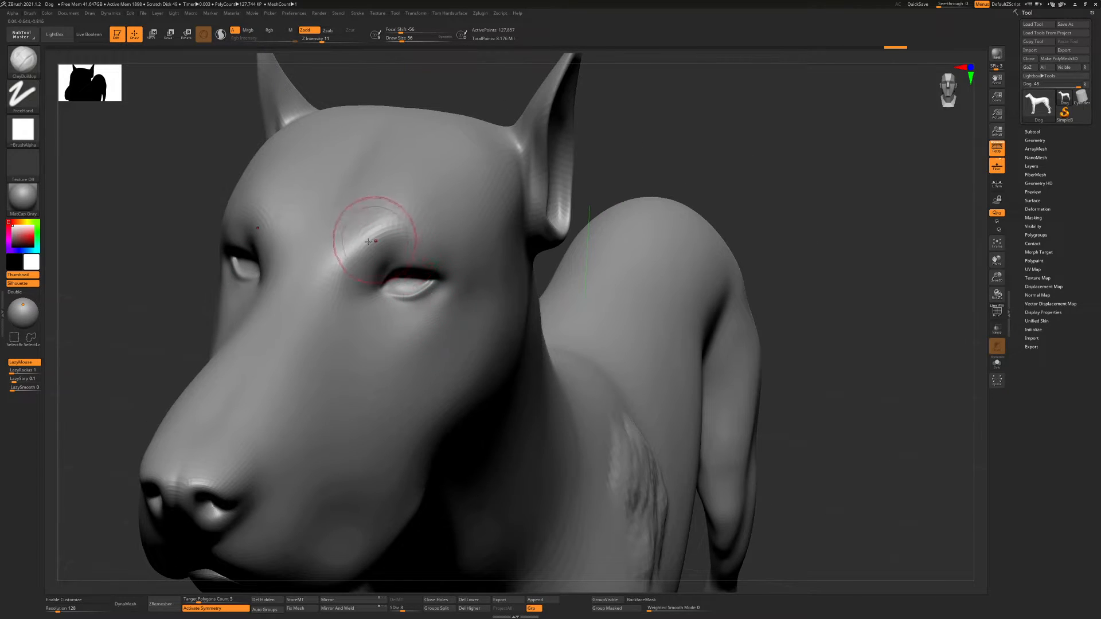
drag(369, 241, 380, 237)
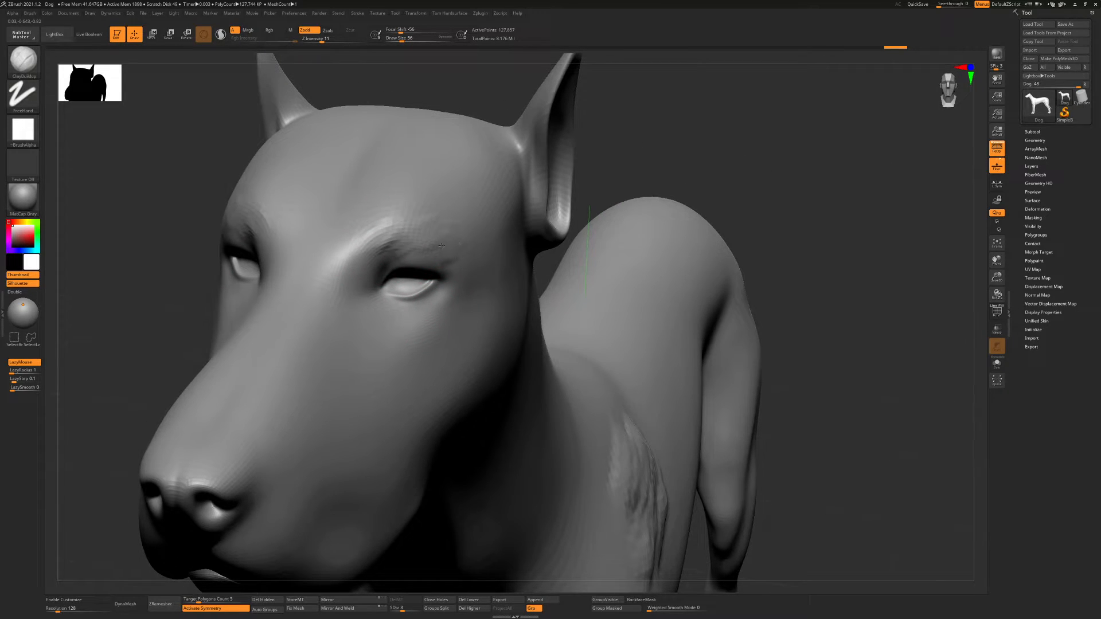
Thicken the brow ridges with ClayBuildup strokes at draw sizes 27 and 44
key(bracketleft)
key(bracketleft)
key(bracketleft)
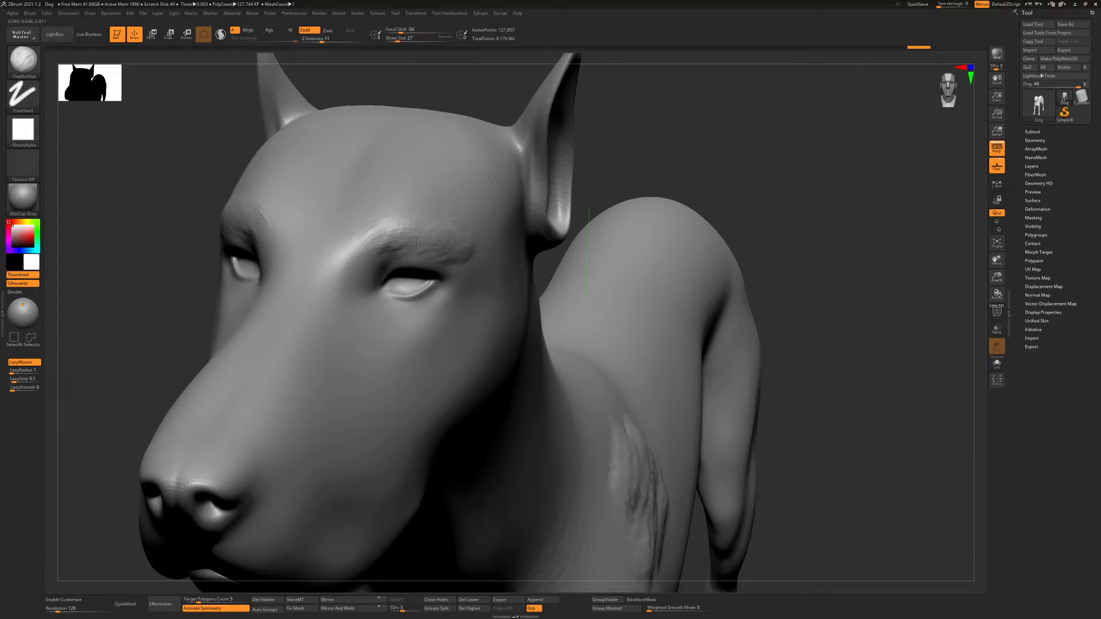
key(bracketright)
key(bracketright)
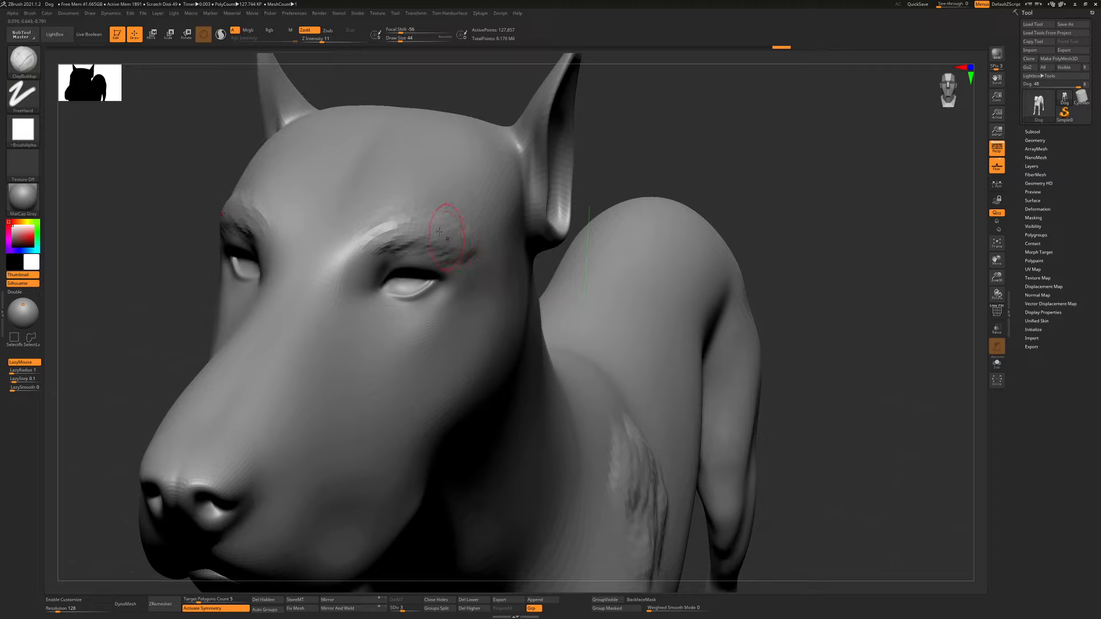
Set the draw size to 37 and shape the upper edge and ends of the brow ridges
key(s)
drag(439, 231, 430, 225)
drag(371, 231, 355, 248)
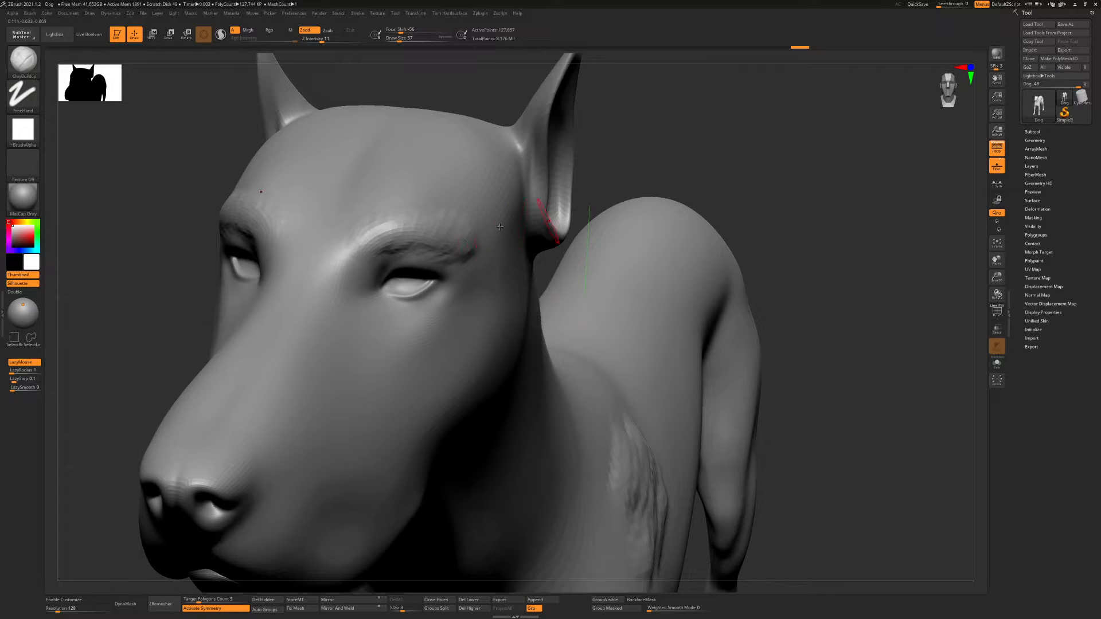
mouse_move(421, 215)
right_down()
mouse_move(467, 224)
mouse_move(493, 246)
mouse_move(453, 236)
mouse_move(351, 246)
right_up()
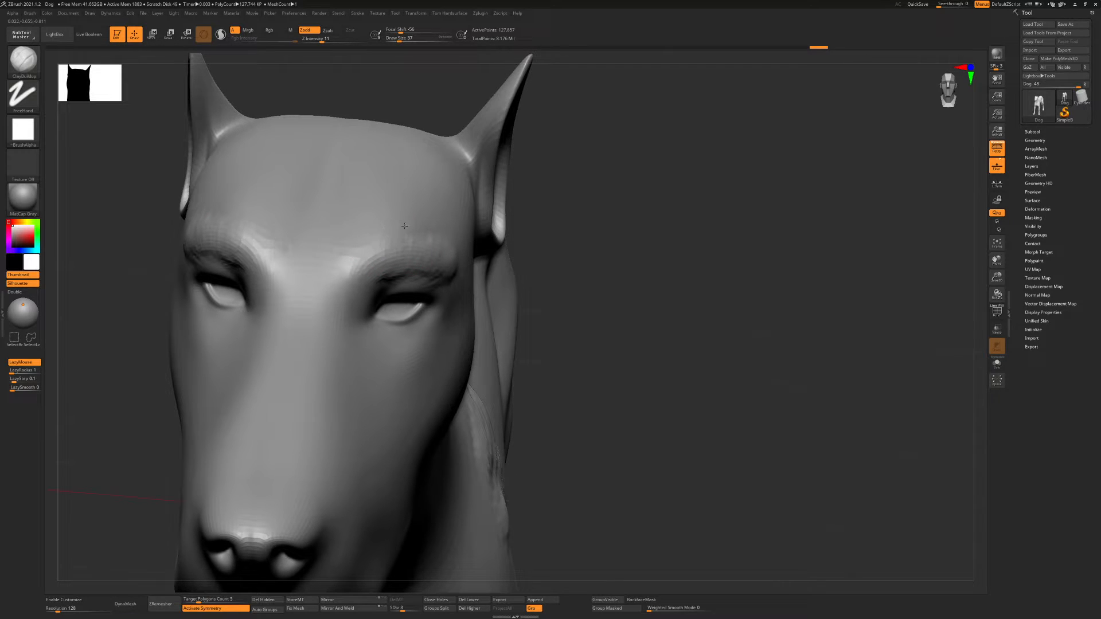
right_drag(452, 245, 435, 241)
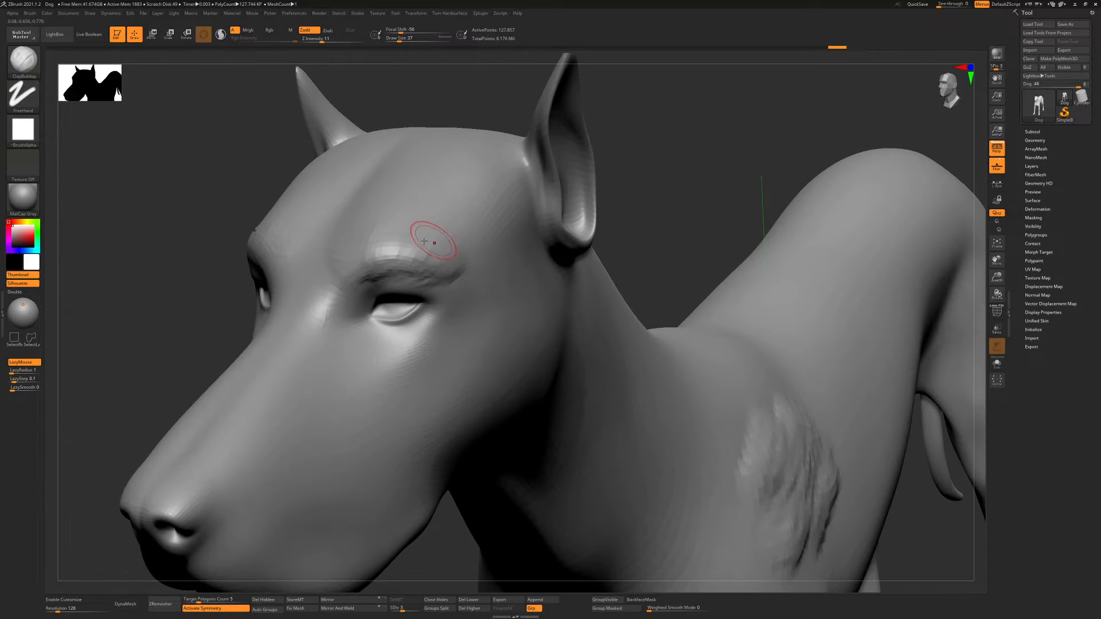
Extend the inner ends of the brow ridges toward the middle of the forehead with ClayBuildup strokes
key(s)
mouse_move(409, 243)
mouse_down()
mouse_move(420, 242)
mouse_move(414, 230)
mouse_up()
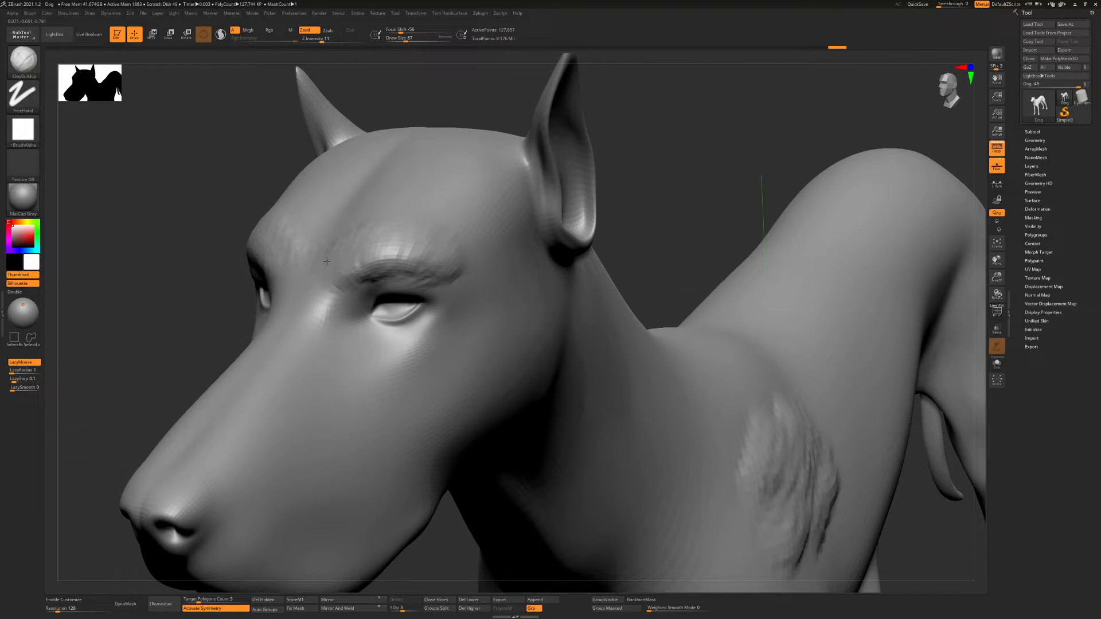
mouse_move(326, 261)
mouse_down()
mouse_move(328, 287)
mouse_move(343, 263)
mouse_move(331, 255)
mouse_up()
key(s)
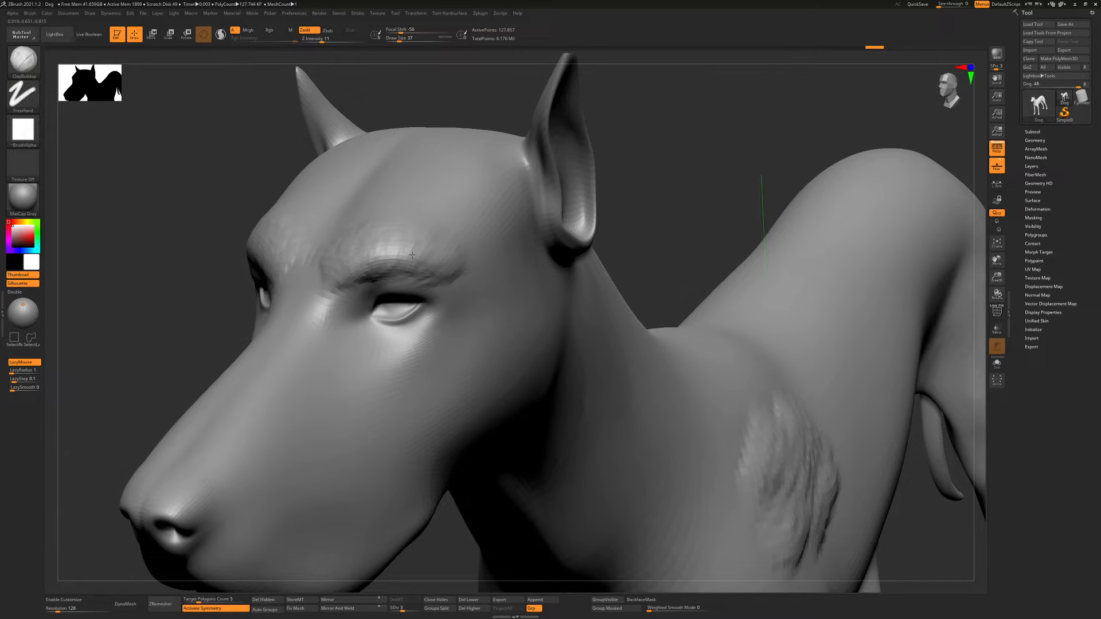
right_drag(414, 253, 446, 240)
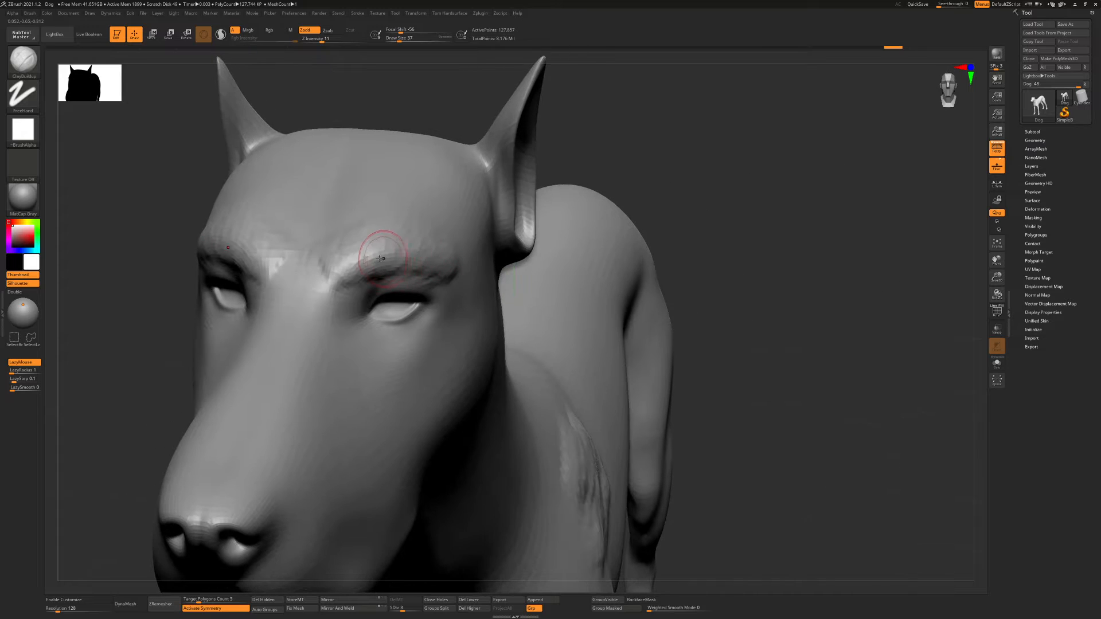
Enlarge the ClayBuildup brush and fill out the brows where they meet the forehead and temples
key(s)
mouse_move(379, 251)
mouse_down()
mouse_move(381, 240)
mouse_move(348, 267)
mouse_up()
drag(457, 266, 460, 271)
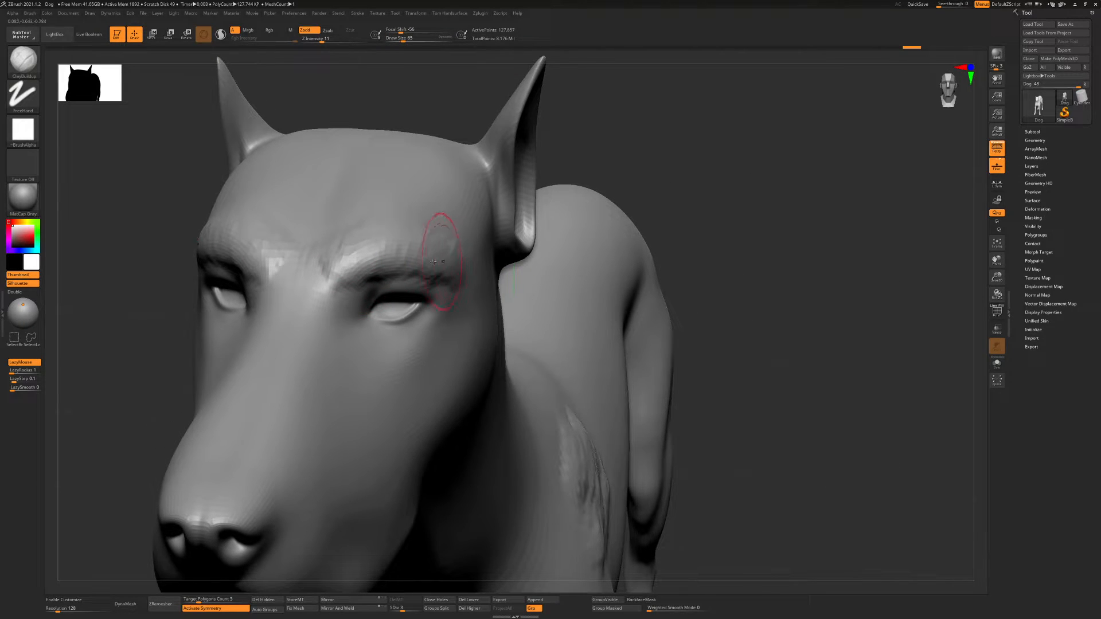
ctrl+right_drag(457, 256, 482, 251)
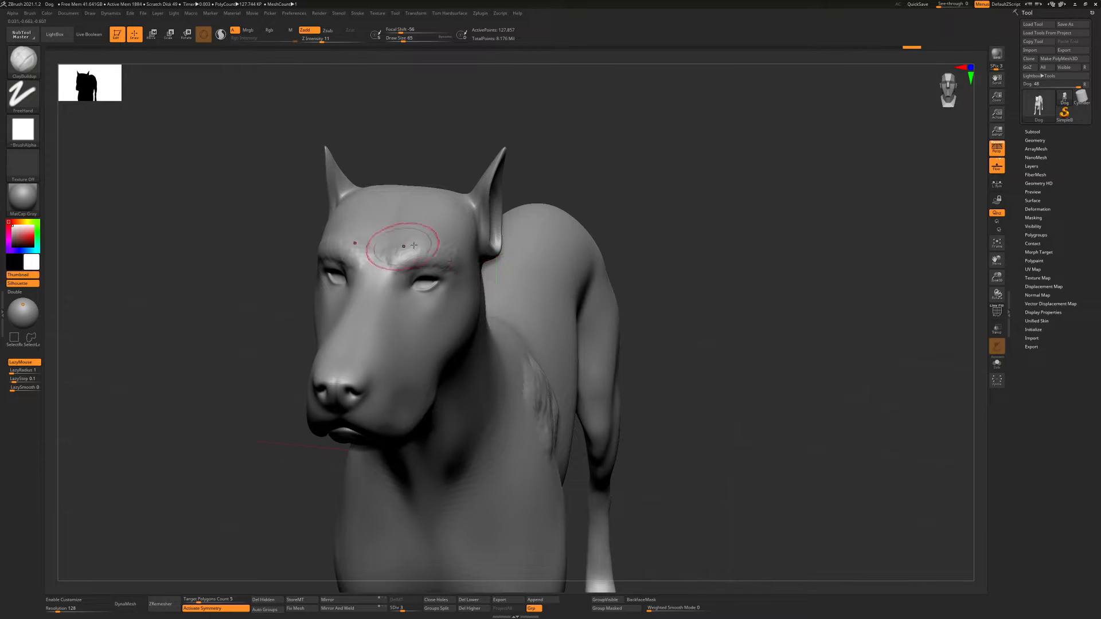
right_drag(388, 259, 414, 256)
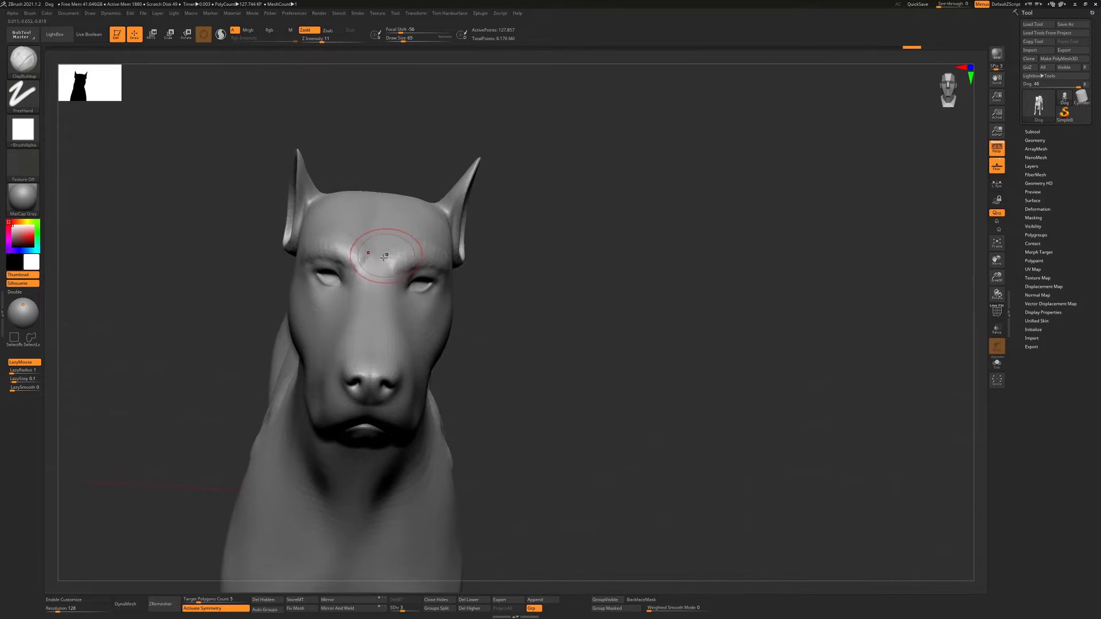
shift+drag(445, 253, 453, 256)
ctrl+right_drag(471, 257, 427, 243)
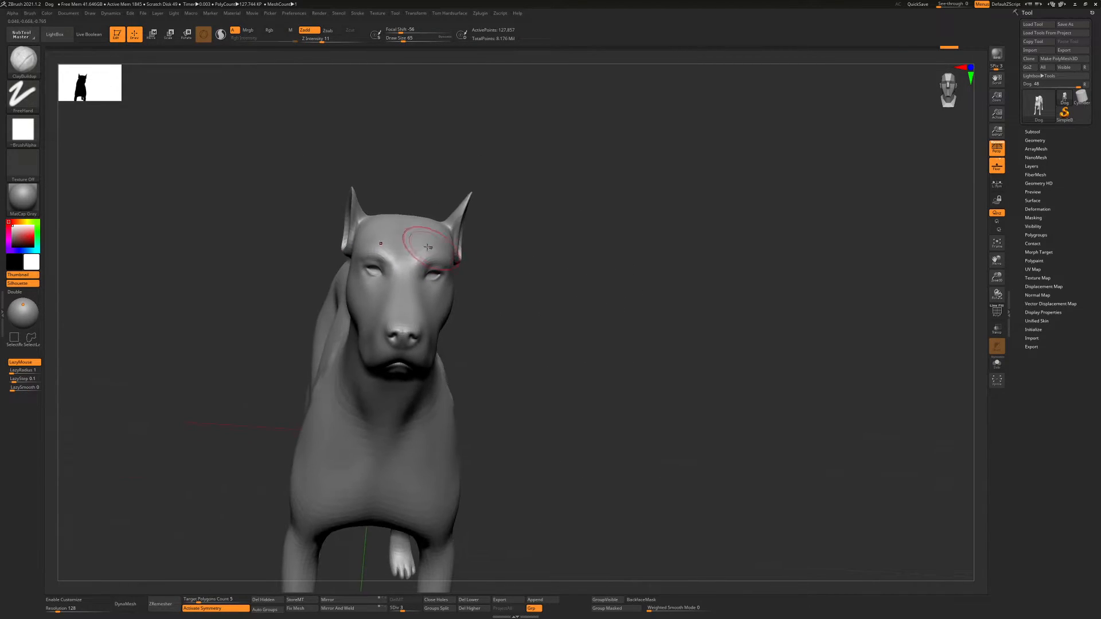
drag(427, 243, 431, 248)
mouse_move(431, 248)
ctrl+right_down()
mouse_move(450, 249)
mouse_move(421, 246)
ctrl+right_up()
Switch to the Standard sculpting brush and adjust its draw size
key(b)
key(s)
key(t)
key(s)
drag(414, 264, 414, 263)
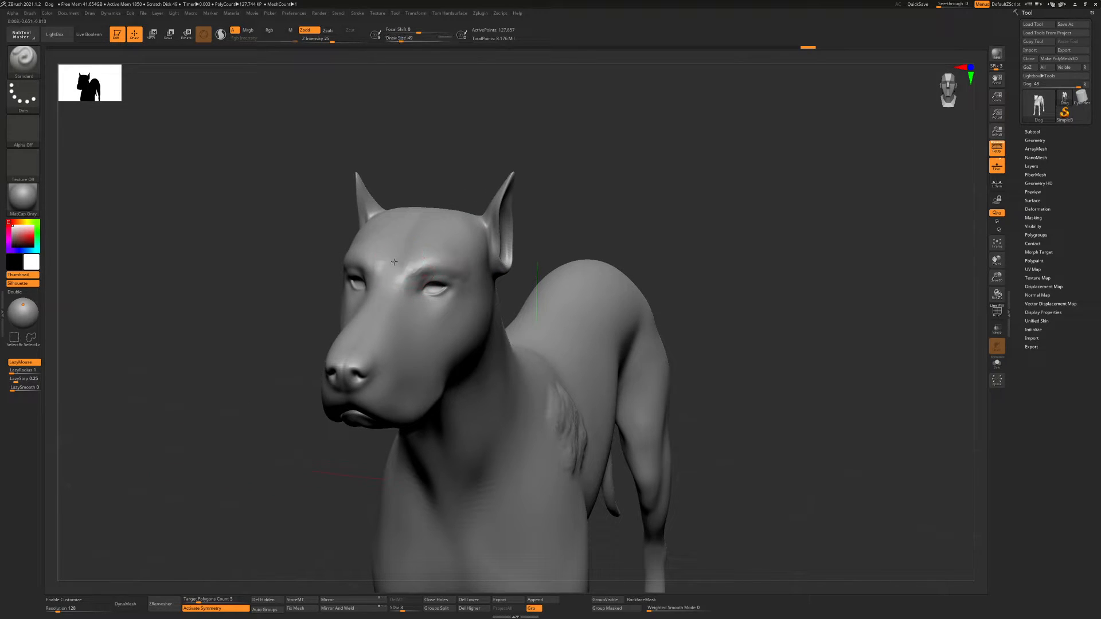
Set the draw size to 17 and sculpt curved wrinkle folds beneath the dog's eye
ctrl+right_drag(414, 264, 440, 277)
mouse_move(479, 356)
alt+right_down()
mouse_move(358, 246)
mouse_move(393, 270)
alt+right_up()
key(s)
mouse_move(364, 254)
mouse_down()
mouse_move(339, 243)
mouse_move(398, 234)
mouse_up()
key(s)
drag(395, 241, 430, 203)
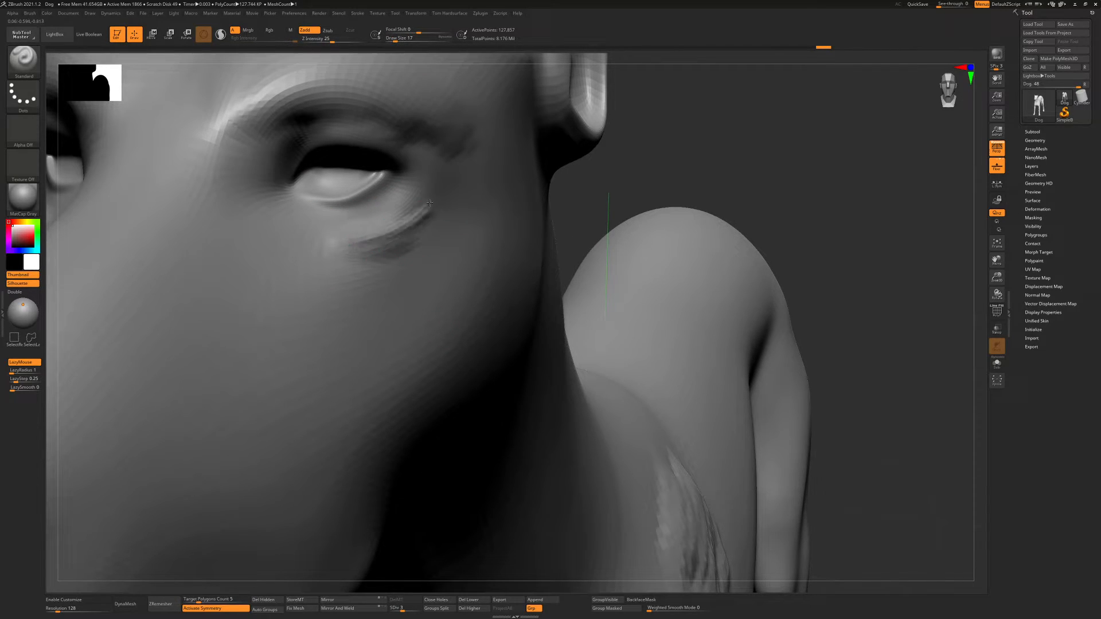
mouse_move(340, 244)
mouse_down()
mouse_move(429, 203)
mouse_move(350, 251)
mouse_move(374, 244)
mouse_up()
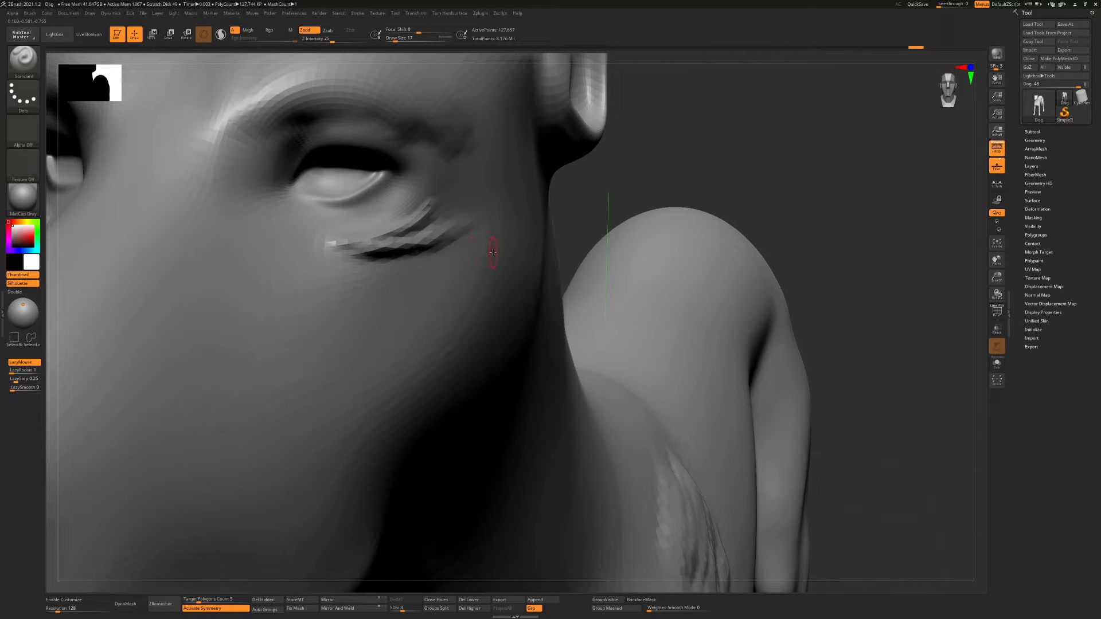
Raise the dog to subdivision level 5 and rework the folds beneath the eye, setting the draw size to 31
key(d)
key(d)
drag(351, 244, 455, 233)
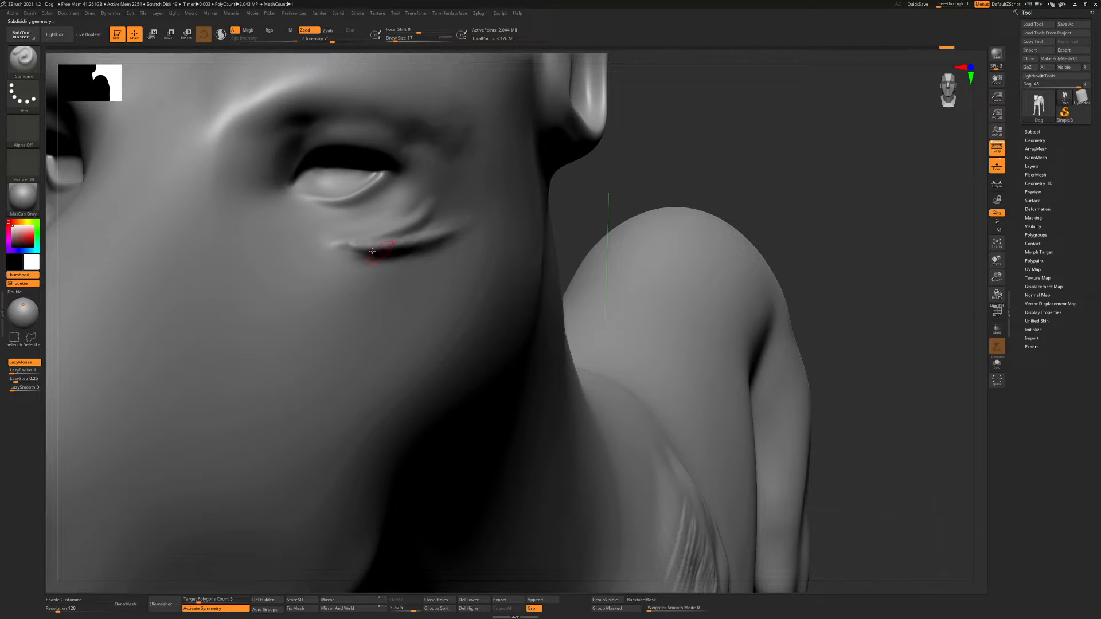
key(shift)
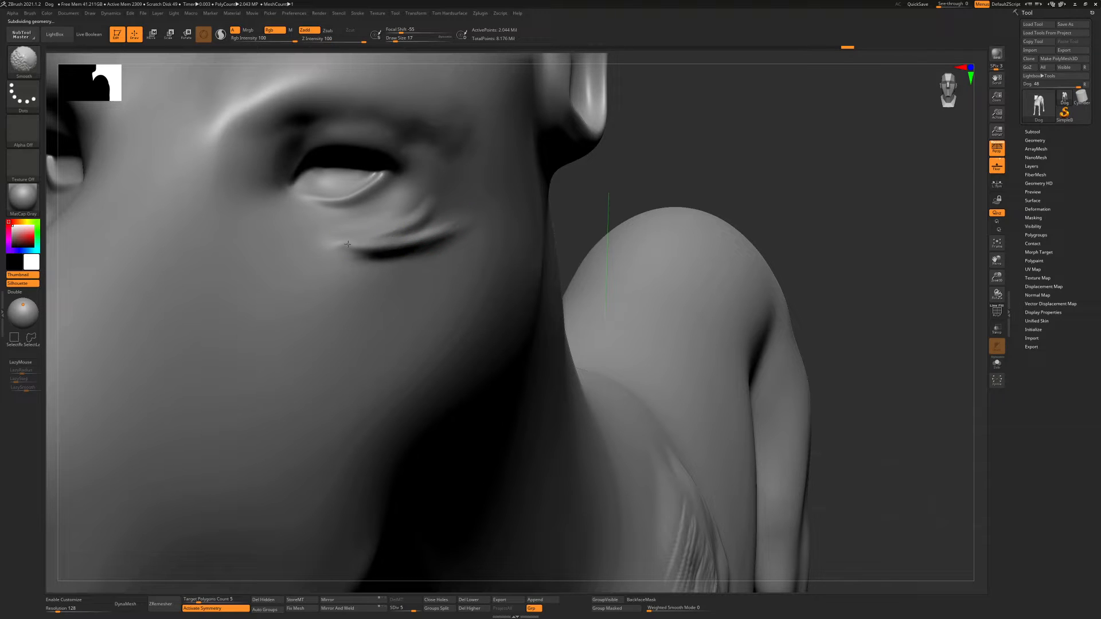
key(s)
drag(363, 257, 367, 257)
shift+drag(334, 245, 362, 245)
shift+drag(451, 213, 448, 240)
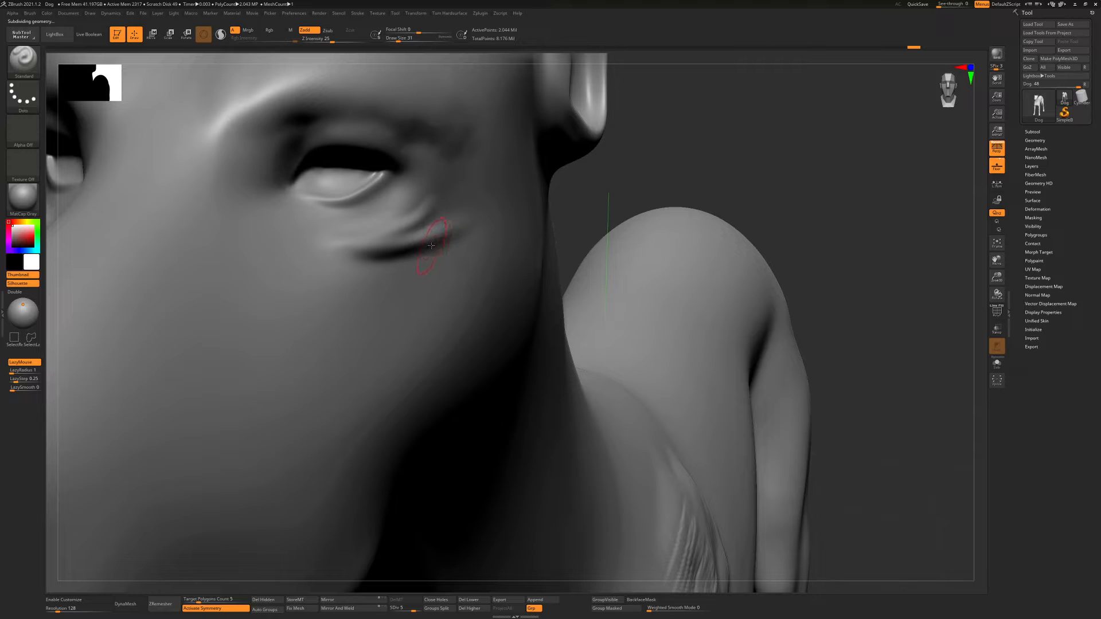
Choose the DamStandard brush and carve a sharp crease along the folds below the eye's outer corner
key(b)
key(d)
key(s)
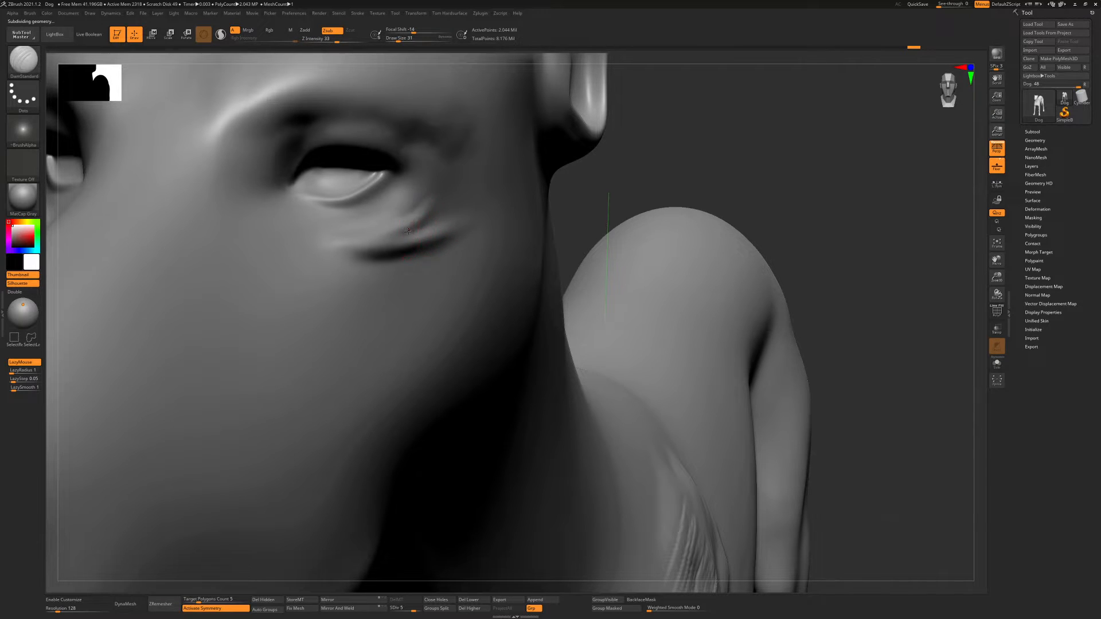
ctrl+right_drag(408, 231, 419, 236)
drag(389, 239, 476, 207)
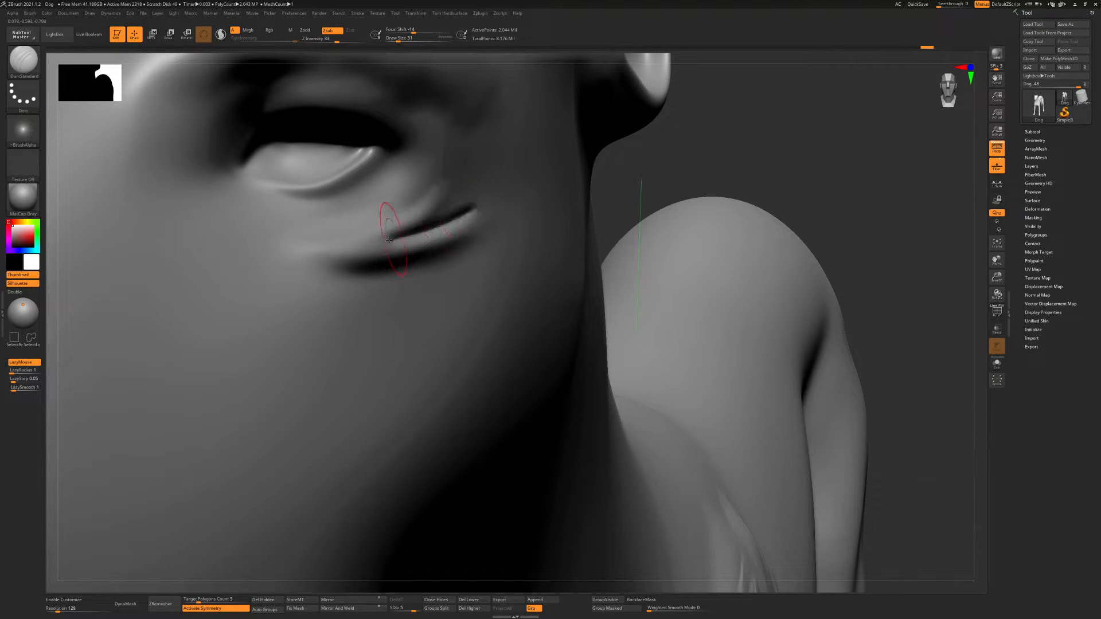
drag(391, 238, 528, 184)
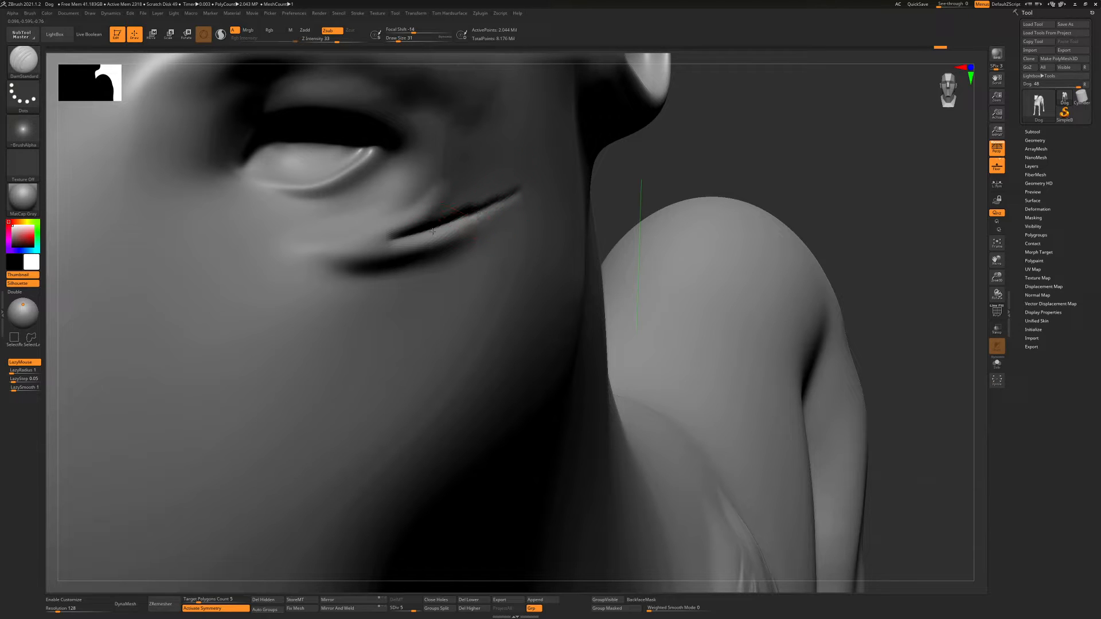
Deepen the DamStandard crease beneath the eye and extend it along the fold toward the muzzle
drag(433, 232, 394, 237)
drag(467, 219, 336, 254)
drag(434, 231, 295, 251)
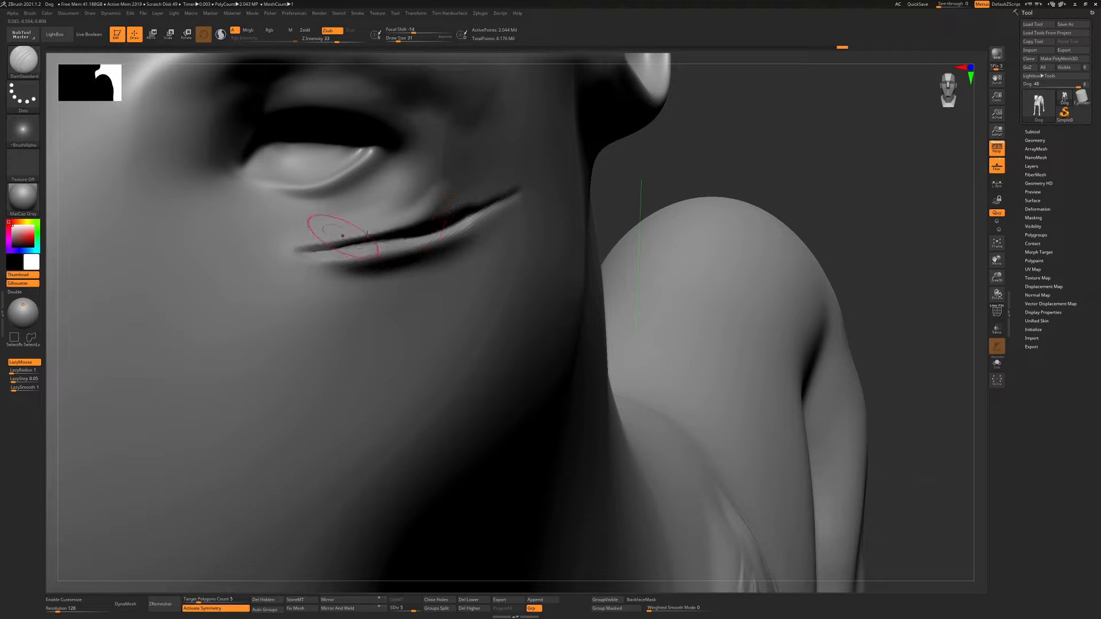
ctrl+right_drag(431, 241, 410, 261)
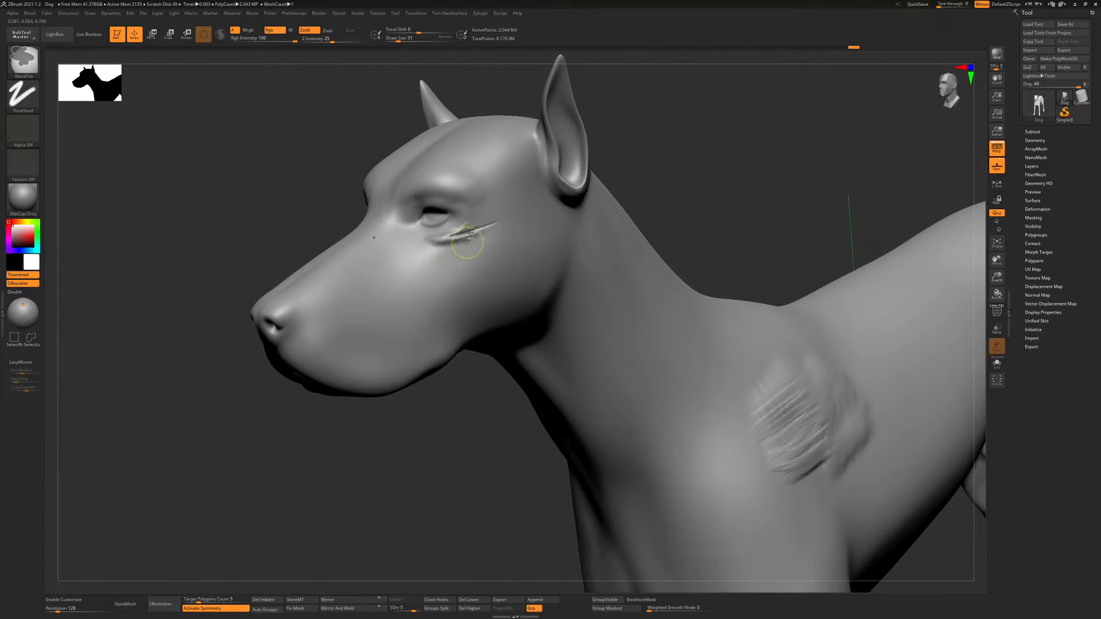
Carve a short, sharp crease between the two folds below the eye's outer corner with DamStandard
ctrl+right_drag(474, 220, 497, 281)
key(s)
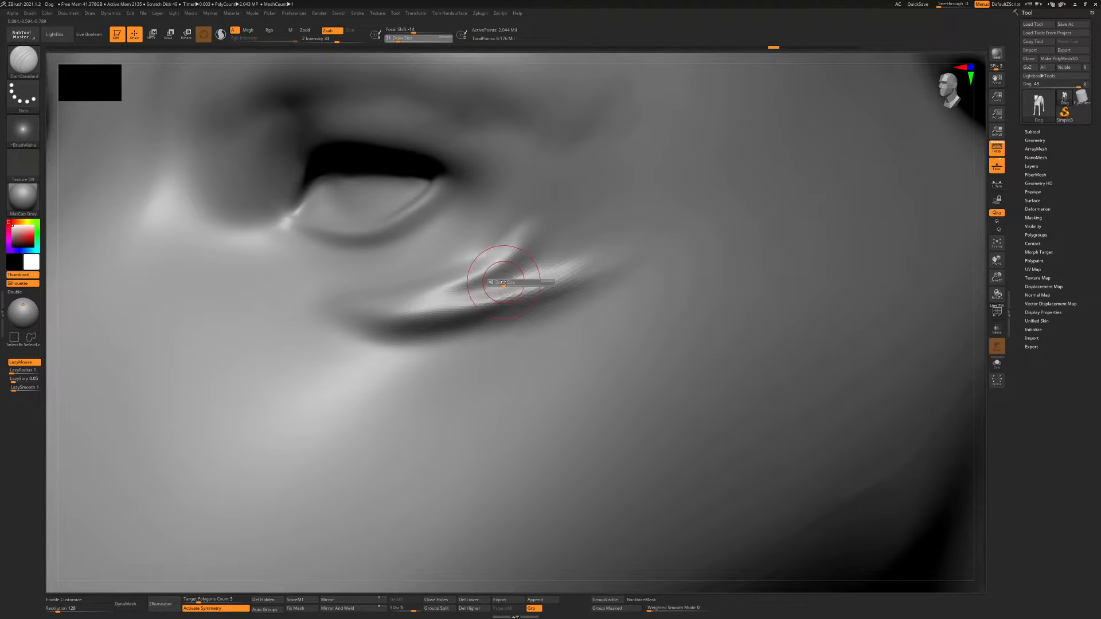
mouse_move(475, 289)
mouse_down()
mouse_move(571, 251)
mouse_move(521, 276)
mouse_move(551, 263)
mouse_up()
Build up raised edges on both sides of the eye crease using the Standard brush at draw size 49
key(b)
key(s)
key(t)
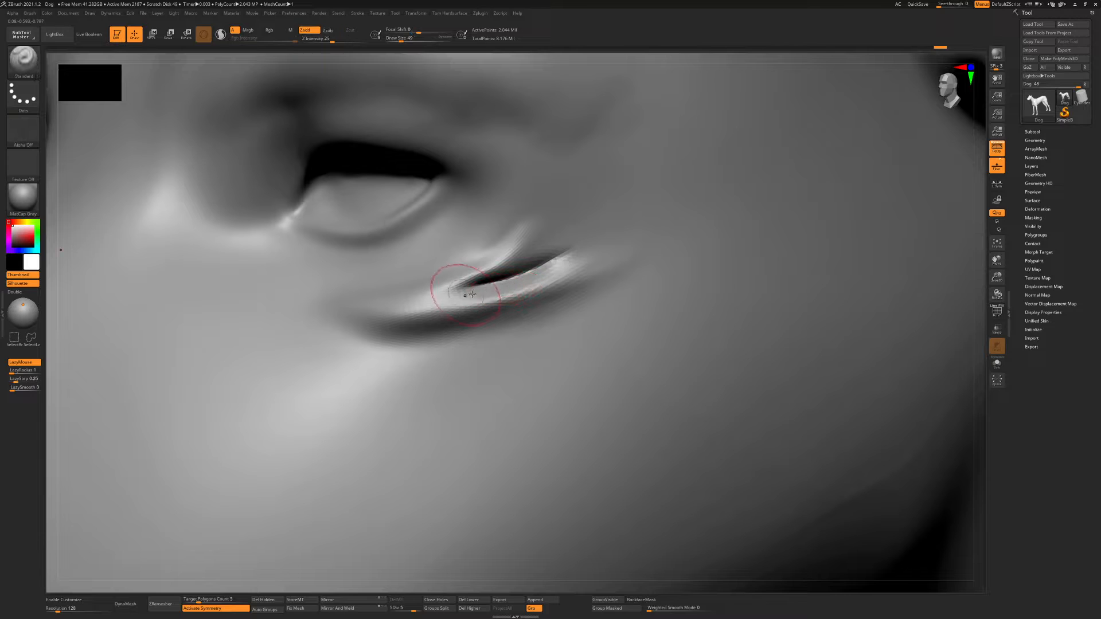
drag(464, 294, 567, 266)
mouse_move(464, 292)
mouse_down()
mouse_move(574, 262)
mouse_move(562, 240)
mouse_move(589, 223)
mouse_up()
drag(479, 274, 566, 246)
ctrl+right_drag(464, 275, 408, 225)
right_drag(581, 270, 562, 310)
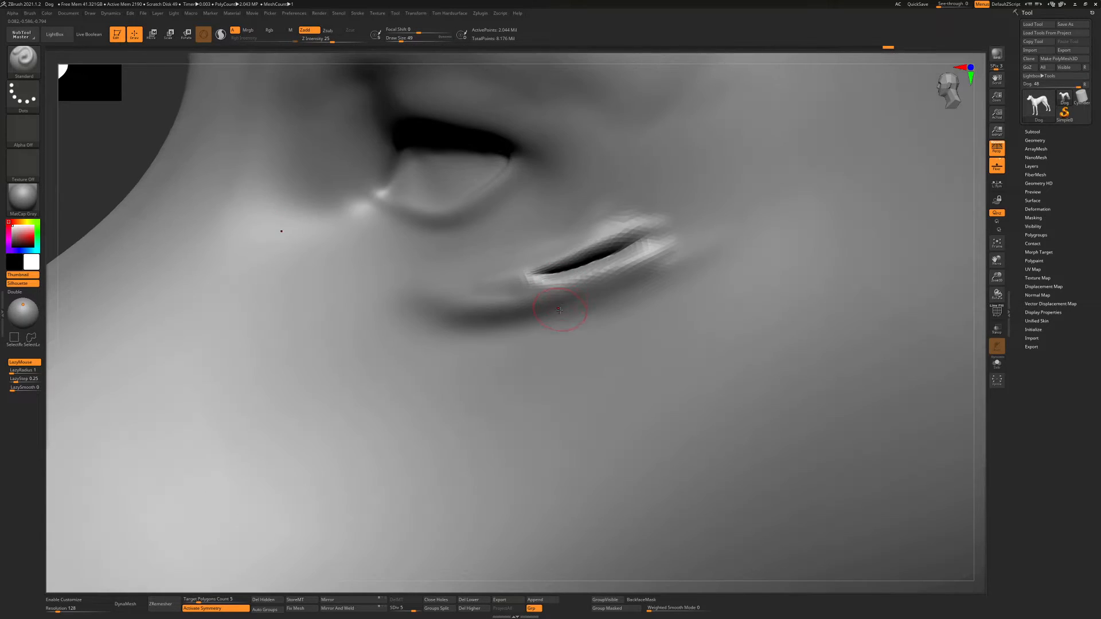
Try carving a thin crease across the cheek beneath the eye folds with DamStandard at draw size 27
key(b)
key(d)
key(s)
key(s)
drag(519, 330, 514, 330)
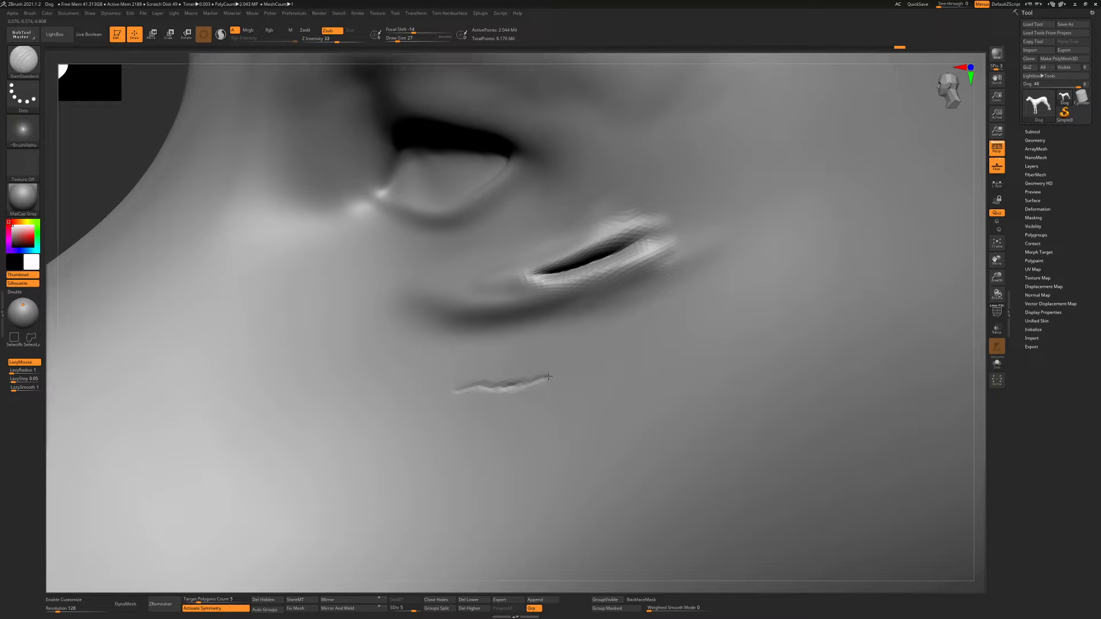
drag(439, 392, 579, 374)
Try raising the edge of the cheek crease with the Standard brush at draw size 35
key(b)
key(s)
key(t)
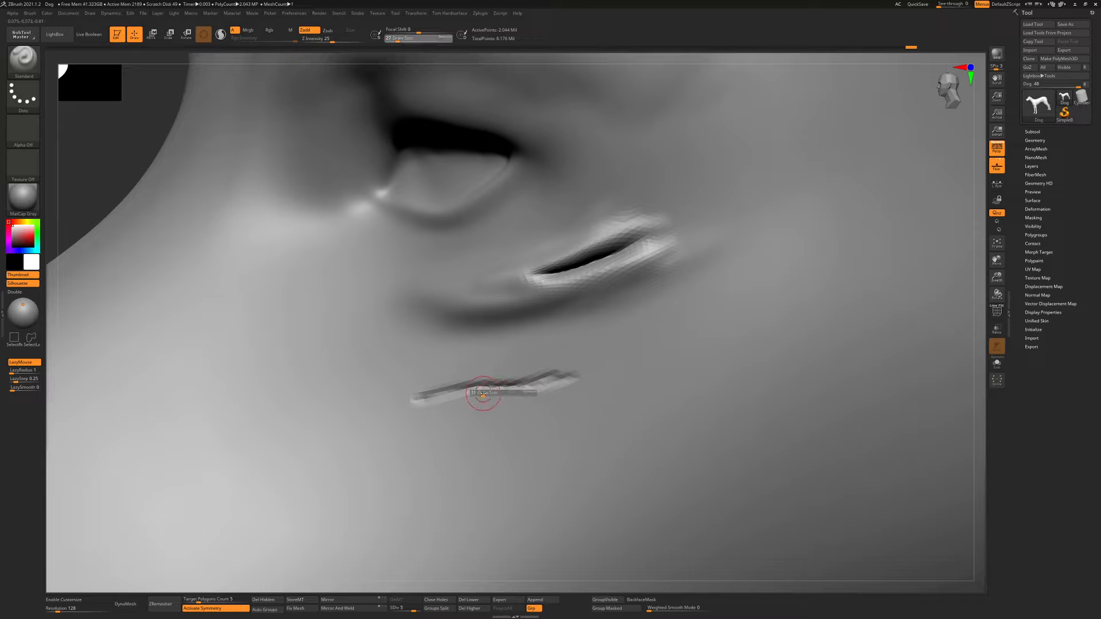
drag(418, 386, 530, 368)
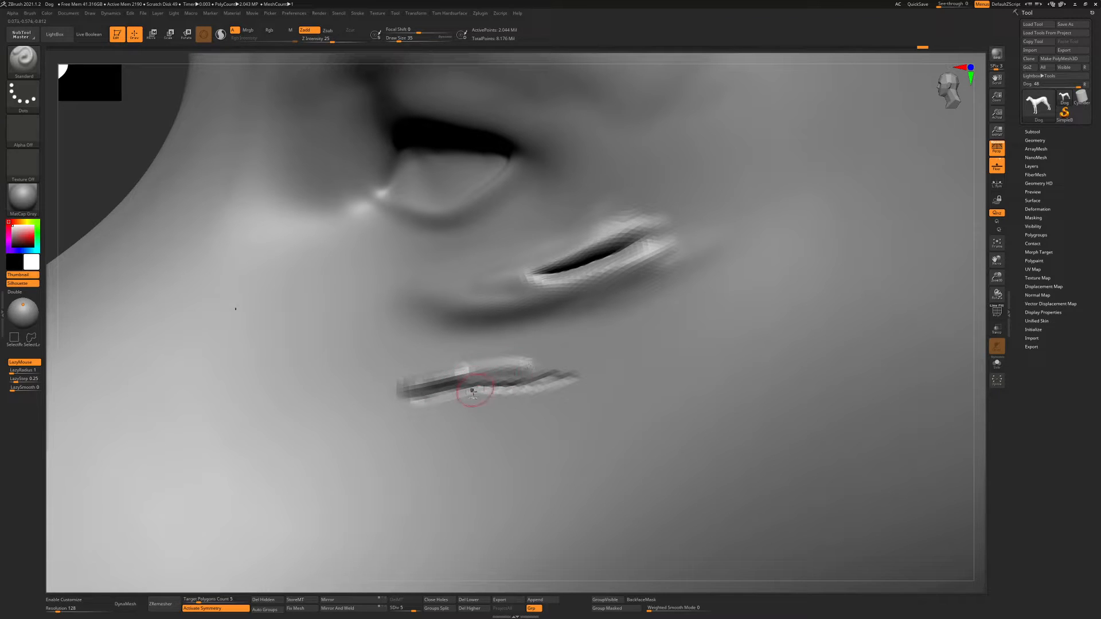
Undo the crease and raised edge sculpted on the cheek
key(ctrl+z)
key(ctrl+z)
key(ctrl+z)
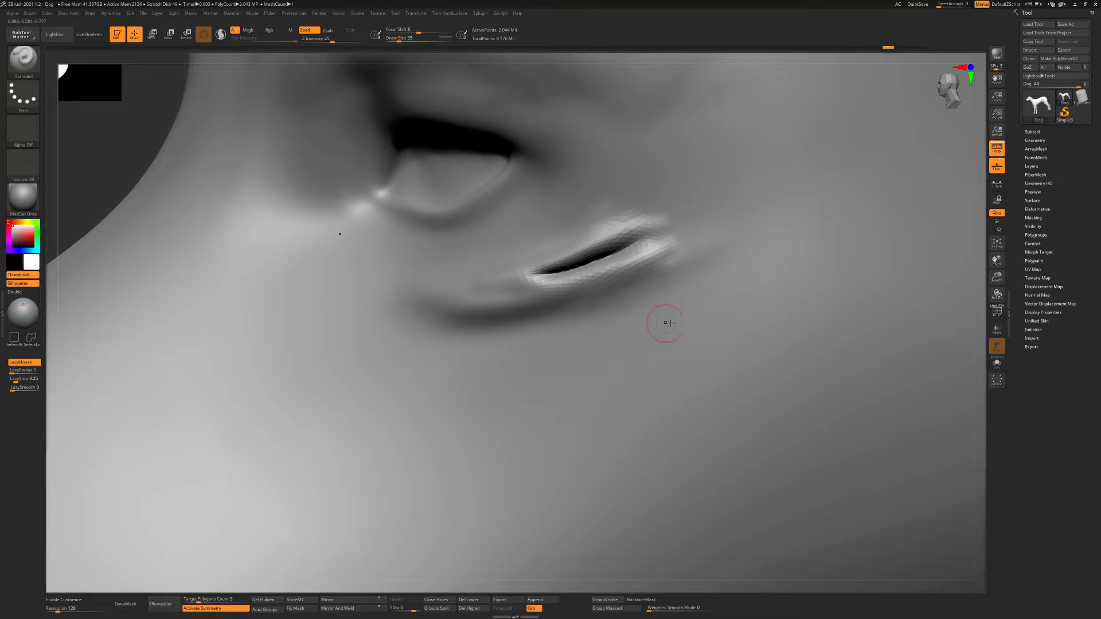
Try carving a horizontal crease across the dog's forehead with DamStandard at draw size 22
ctrl+right_drag(665, 323, 597, 277)
right_drag(528, 293, 529, 311)
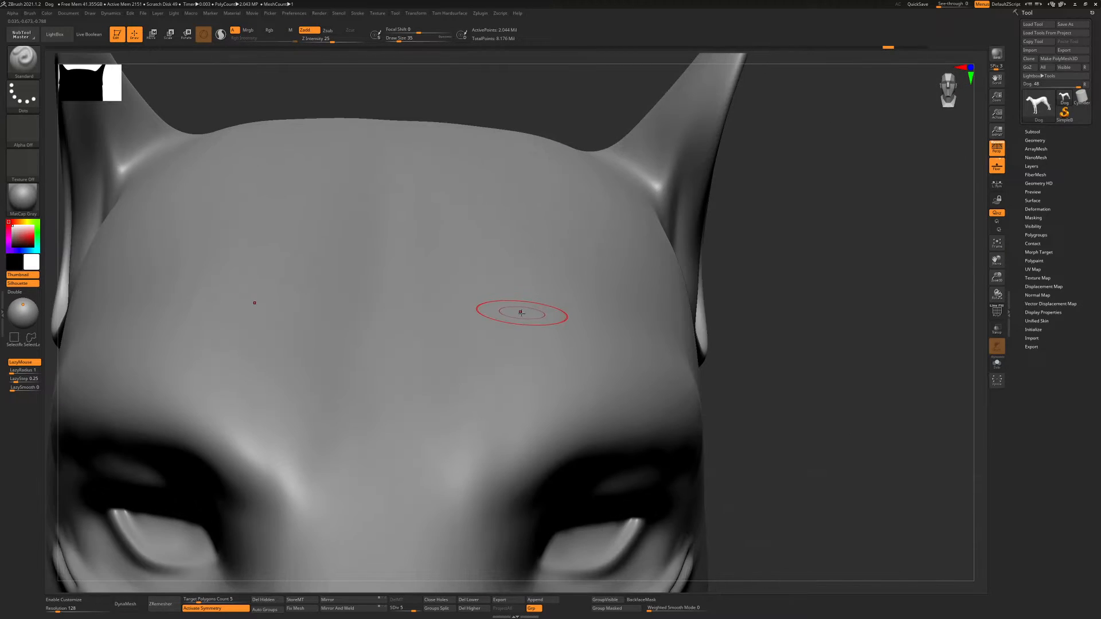
key(b)
key(d)
key(s)
drag(504, 327, 501, 327)
mouse_move(497, 373)
alt+right_down()
mouse_move(493, 355)
mouse_move(432, 327)
mouse_move(538, 414)
alt+right_up()
drag(415, 379, 548, 367)
drag(275, 361, 618, 369)
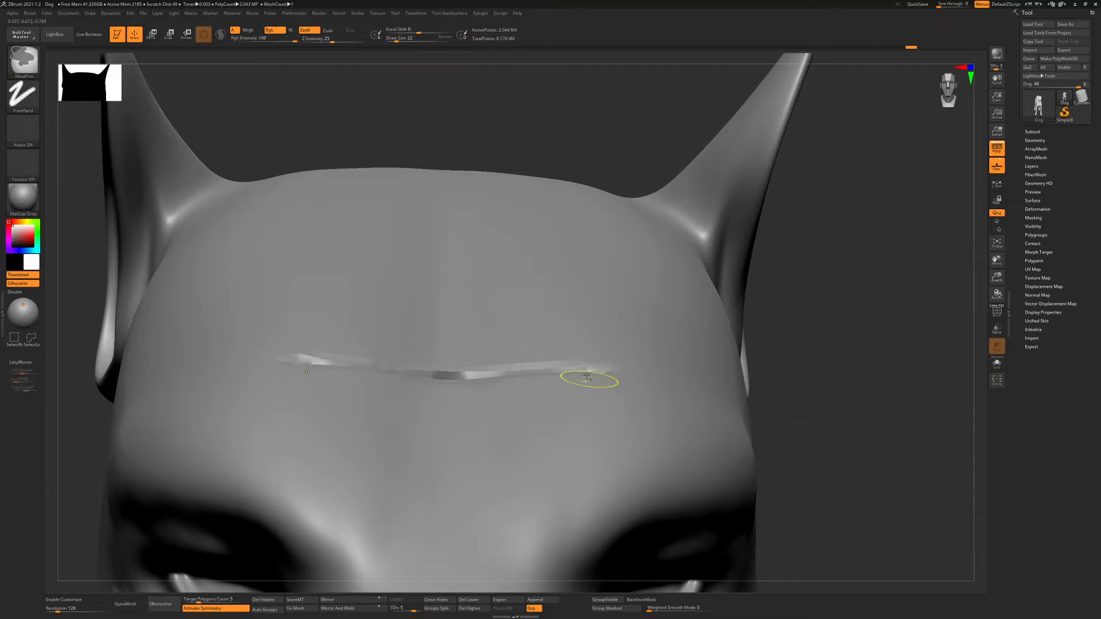
Undo the forehead crease strokes and raise the dog to subdivision level 6
key(ctrl+z)
key(ctrl+z)
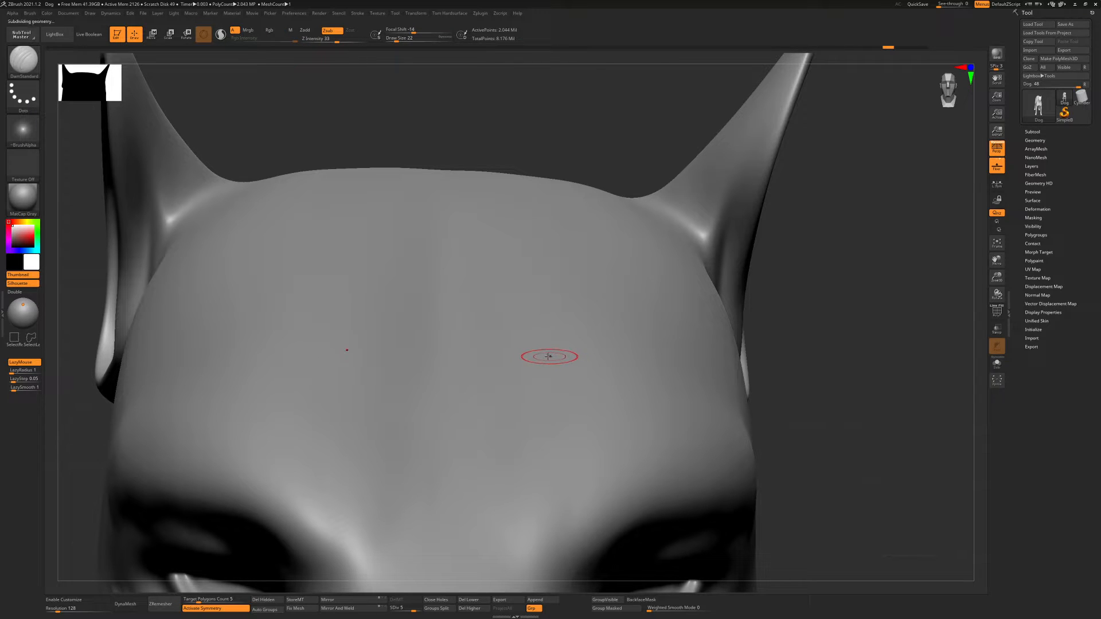
key(d)
mouse_move(475, 372)
alt+right_down()
mouse_move(455, 337)
mouse_move(429, 328)
alt+right_up()
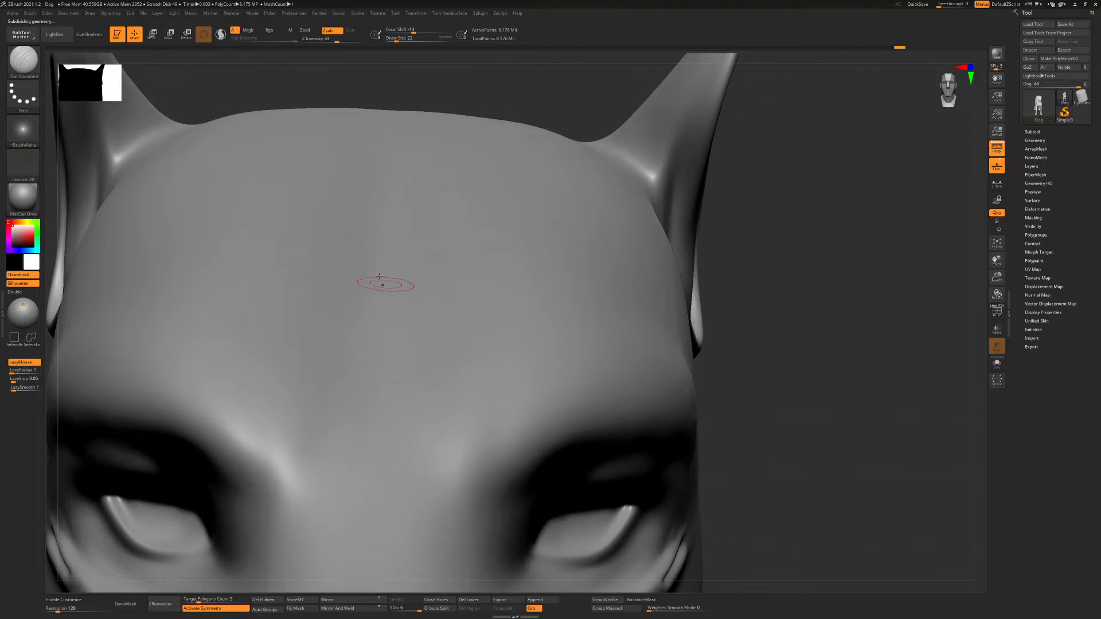
drag(445, 269, 533, 269)
key(ctrl+z)
key(ctrl+z)
Reduce DamStandard to Z Intensity 18 and draw size 14, and carve a thin horizontal crease across the forehead
drag(339, 39, 328, 40)
mouse_move(433, 262)
right_down()
mouse_move(433, 278)
mouse_move(442, 279)
right_up()
key(s)
mouse_move(404, 259)
mouse_down()
mouse_move(365, 265)
mouse_move(607, 248)
mouse_up()
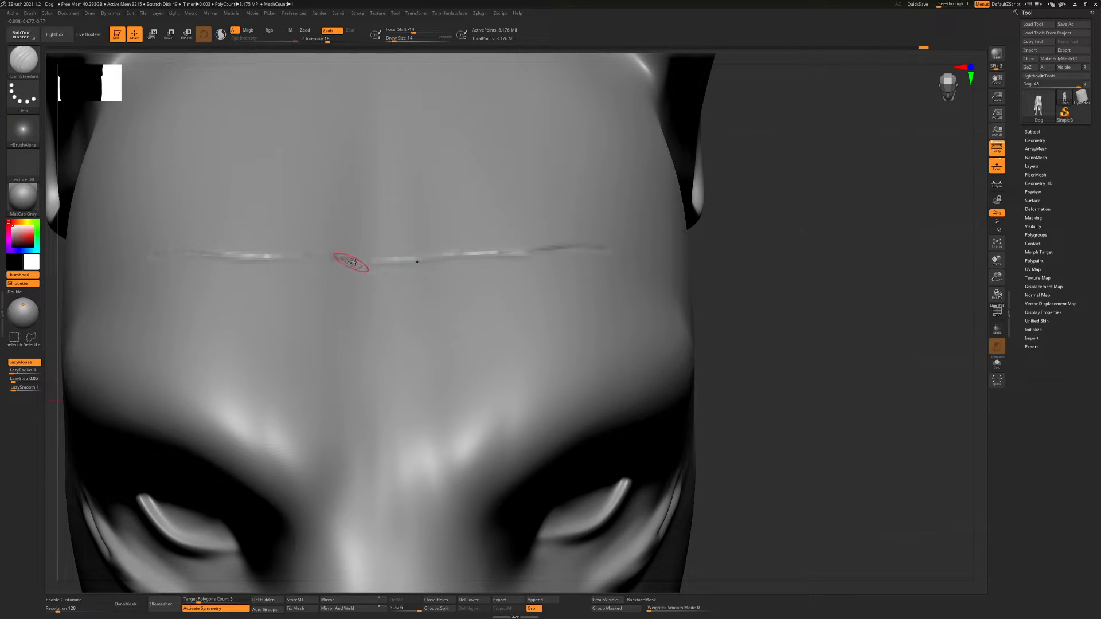
drag(354, 262, 559, 252)
ctrl+right_drag(518, 278, 483, 276)
Try building up the upper edge of the forehead crease with the Standard brush at draw size 20
key(b)
key(s)
key(t)
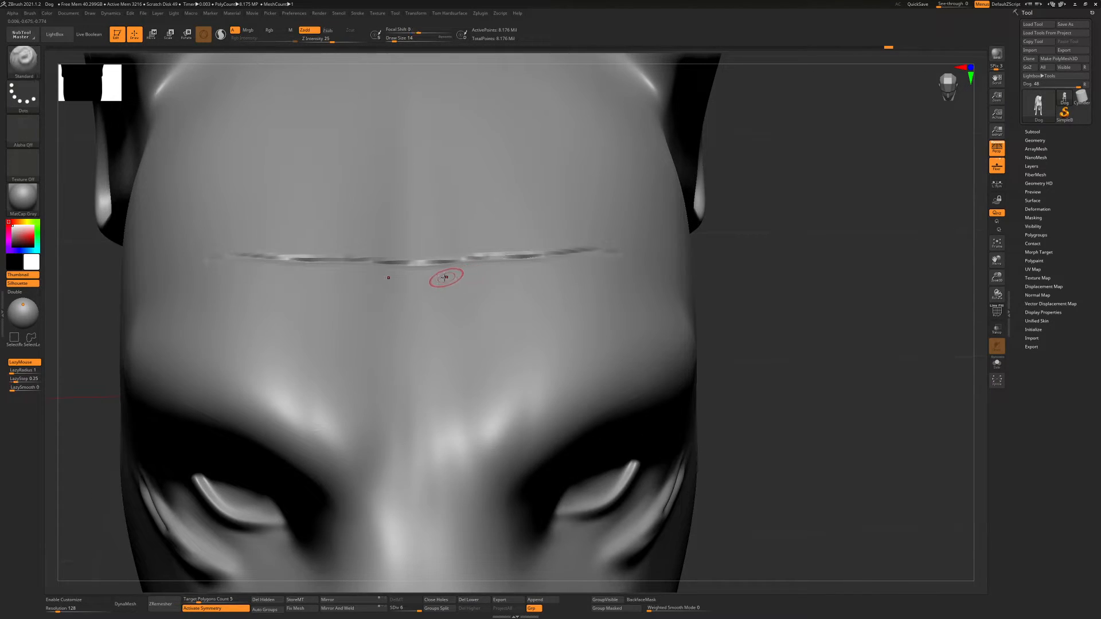
key(s)
drag(421, 285, 425, 287)
drag(398, 251, 542, 248)
key(ctrl+z)
key(ctrl+z)
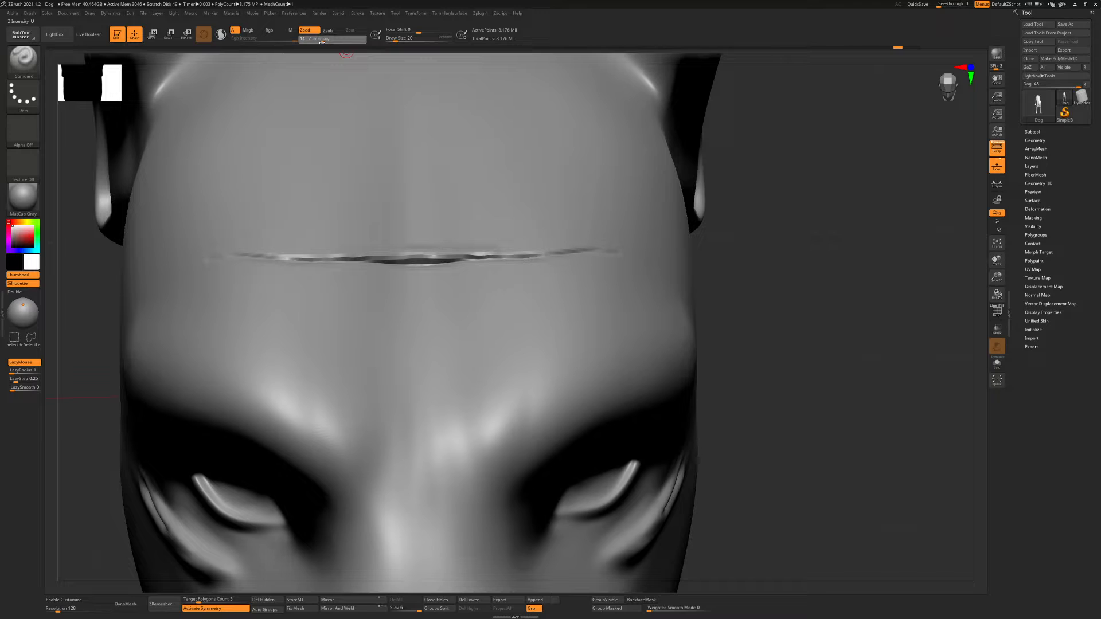
Set the Standard brush's Z Intensity to 7 and softly build up the edges of the forehead crease, adjusting the draw size
drag(322, 42, 318, 42)
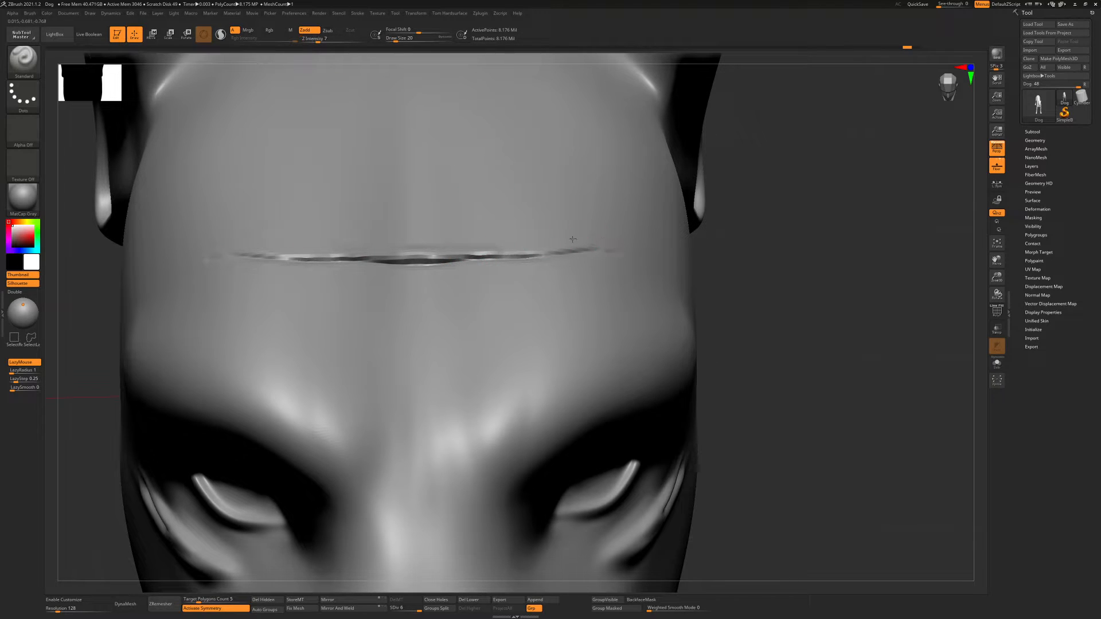
key(s)
drag(482, 274, 487, 272)
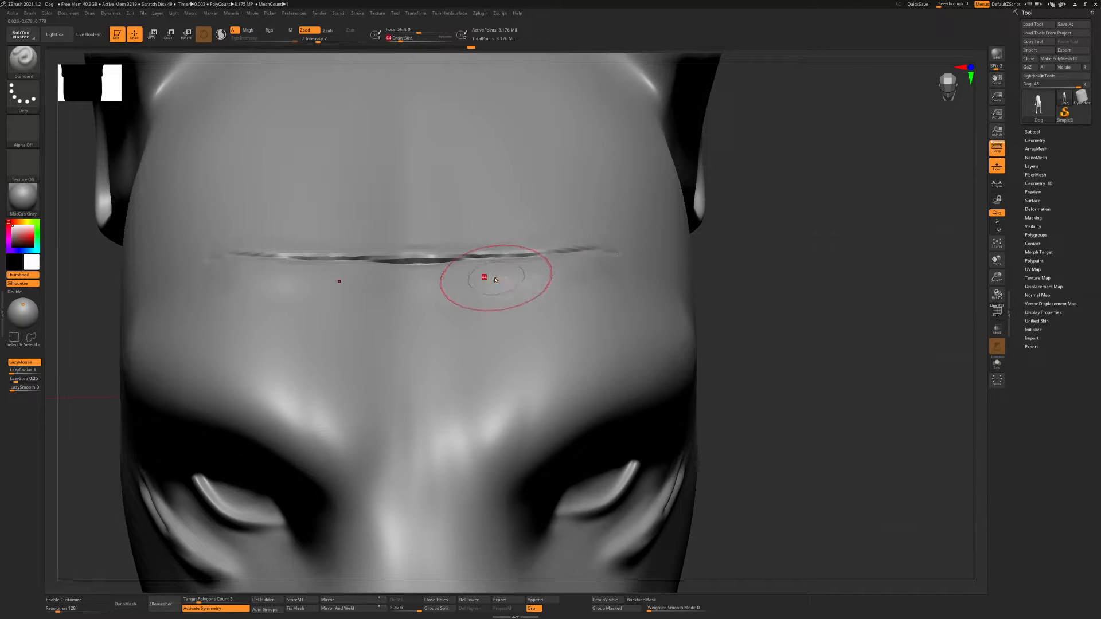
key(s)
drag(496, 278, 491, 278)
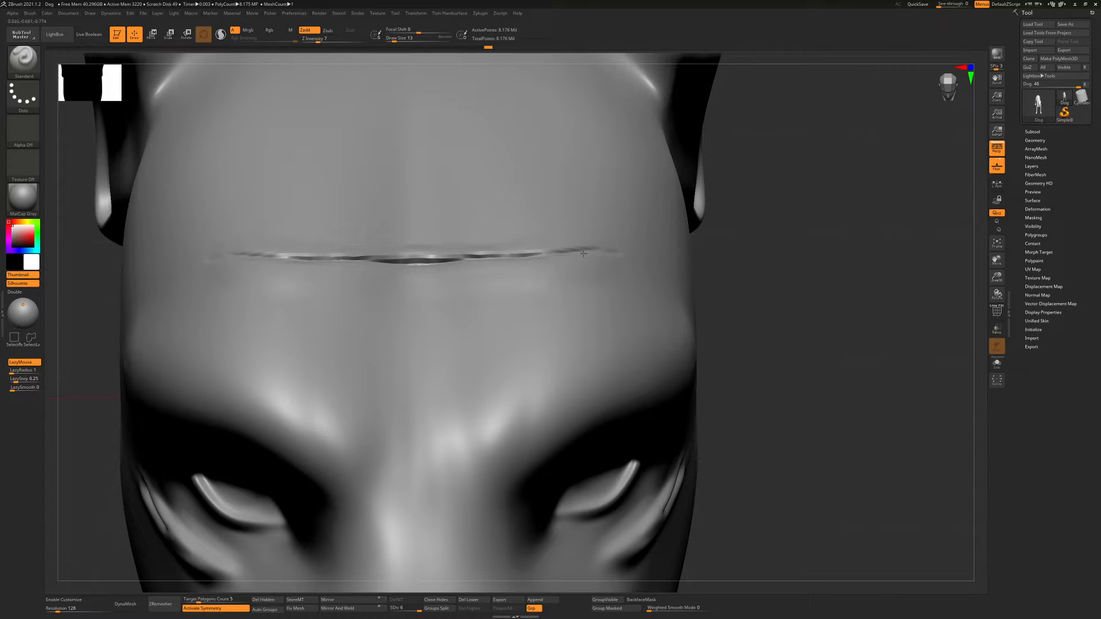
key(s)
drag(356, 261, 541, 242)
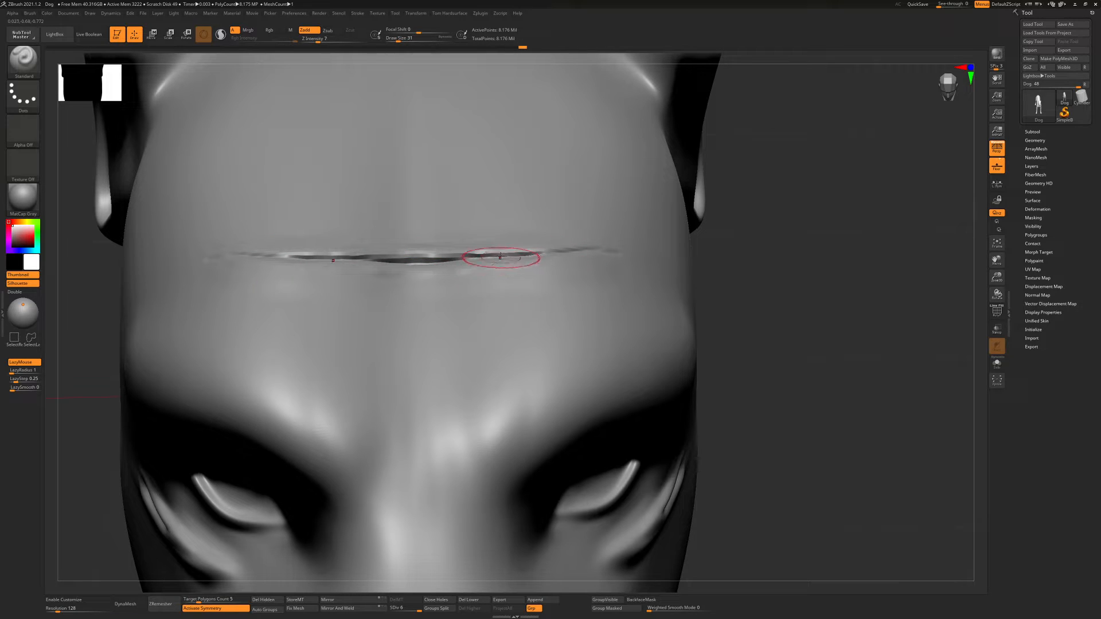
Tighten the forehead crease along its full length with the Pinch brush
key(b)
key(p)
key(i)
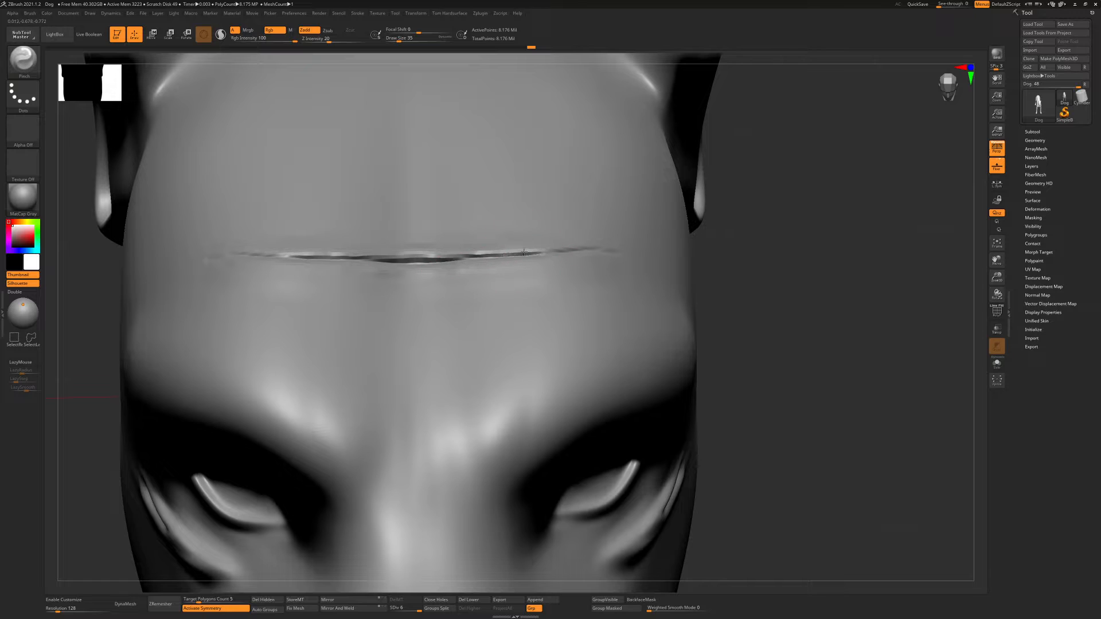
drag(590, 247, 612, 249)
drag(387, 262, 324, 257)
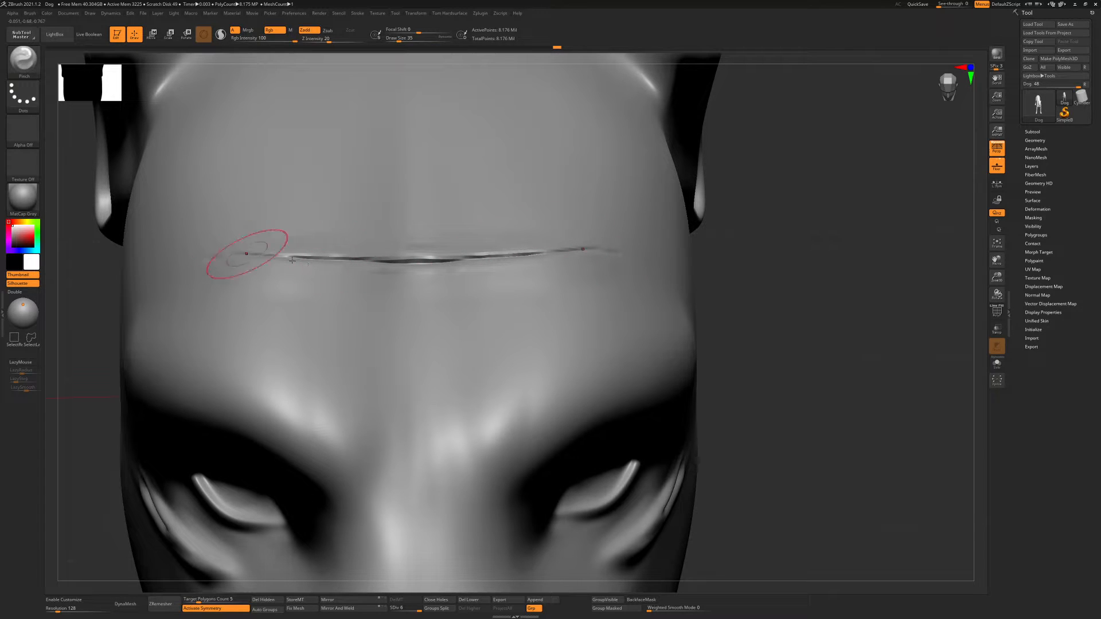
mouse_move(468, 262)
right_down()
mouse_move(429, 265)
mouse_move(391, 248)
right_up()
mouse_move(464, 262)
right_down()
mouse_move(448, 253)
mouse_move(459, 247)
right_up()
Soften the forehead crease with the Smooth brush and return to a side view of the whole dog
ctrl+right_drag(528, 241, 535, 240)
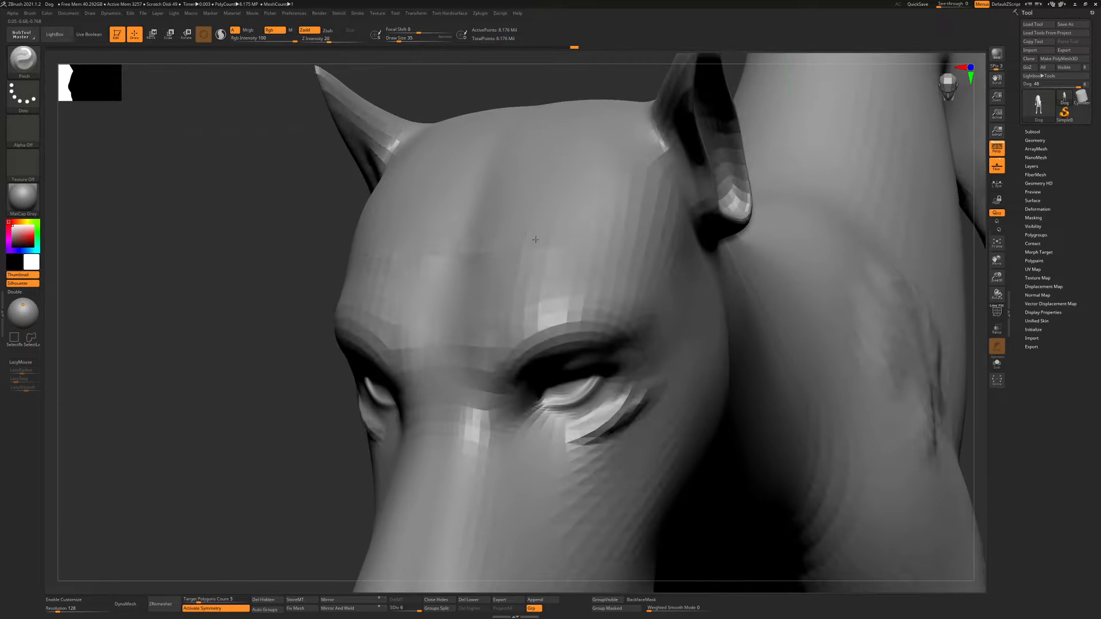
mouse_move(564, 246)
shift+mouse_down()
mouse_move(582, 245)
mouse_move(507, 244)
shift+mouse_up()
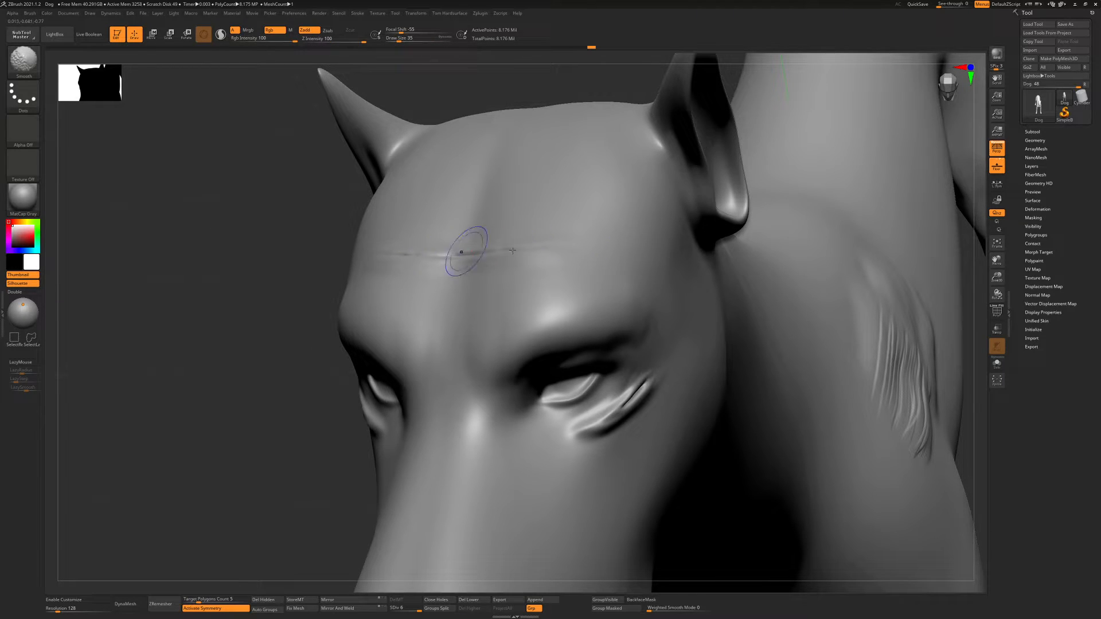
ctrl+right_drag(599, 253, 563, 244)
mouse_move(664, 246)
right_down()
mouse_move(613, 254)
mouse_move(685, 287)
mouse_move(705, 276)
mouse_move(600, 203)
mouse_move(713, 231)
mouse_move(708, 256)
mouse_move(539, 258)
right_up()
alt+right_drag(627, 250, 571, 268)
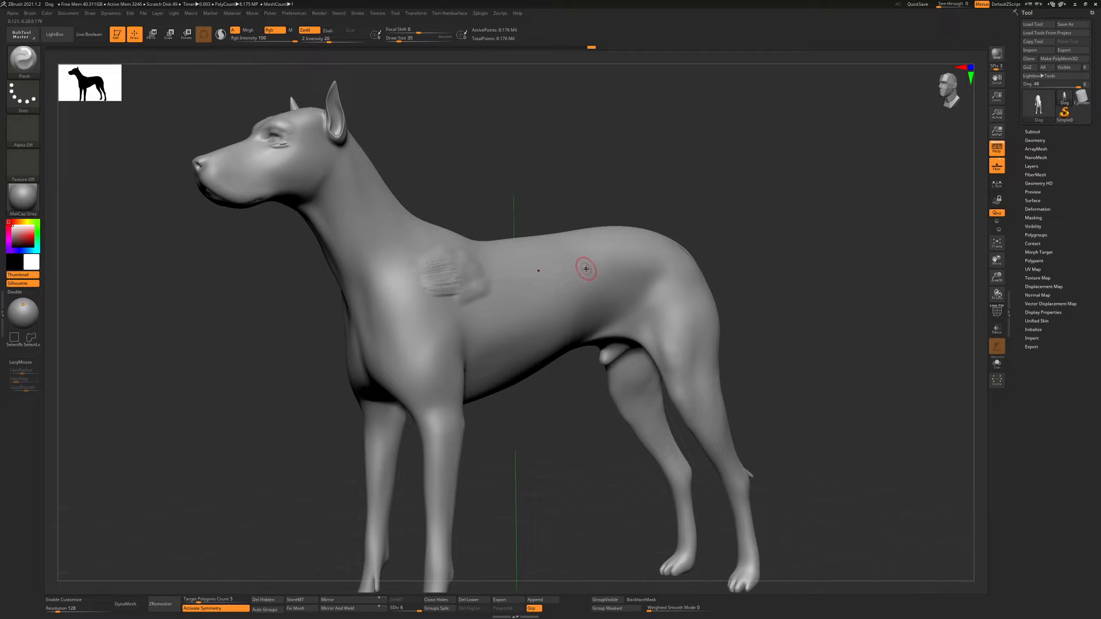
Try reshaping the dog's rear back with the Move Topological brush at a larger draw size
key(b)
key(m)
key(t)
key(bracketright)
key(bracketright)
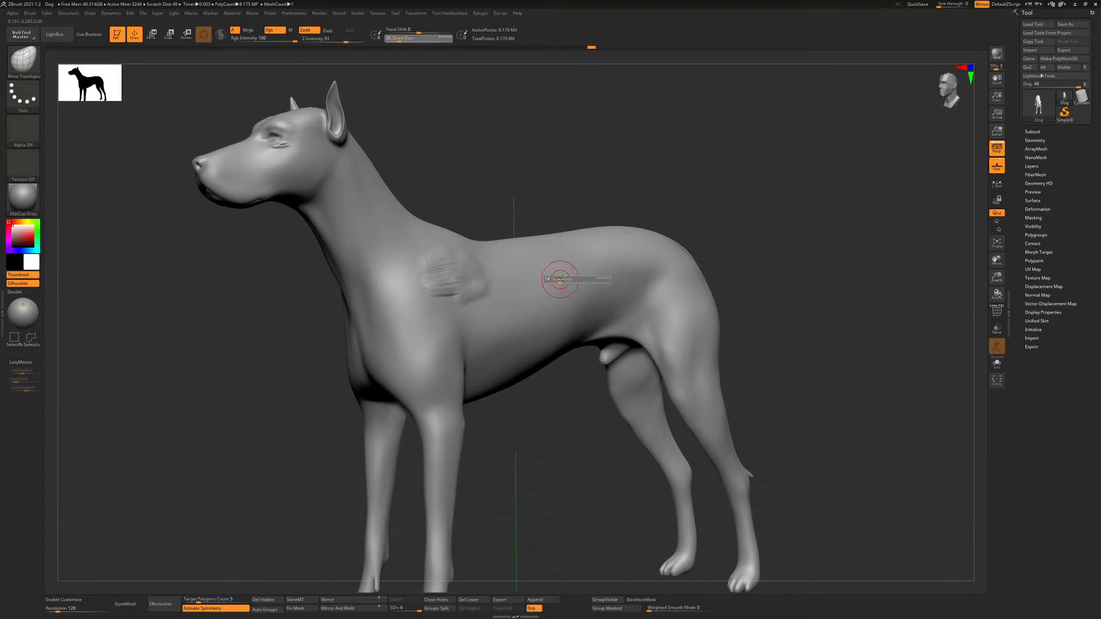
drag(607, 243, 637, 242)
key(ctrl+z)
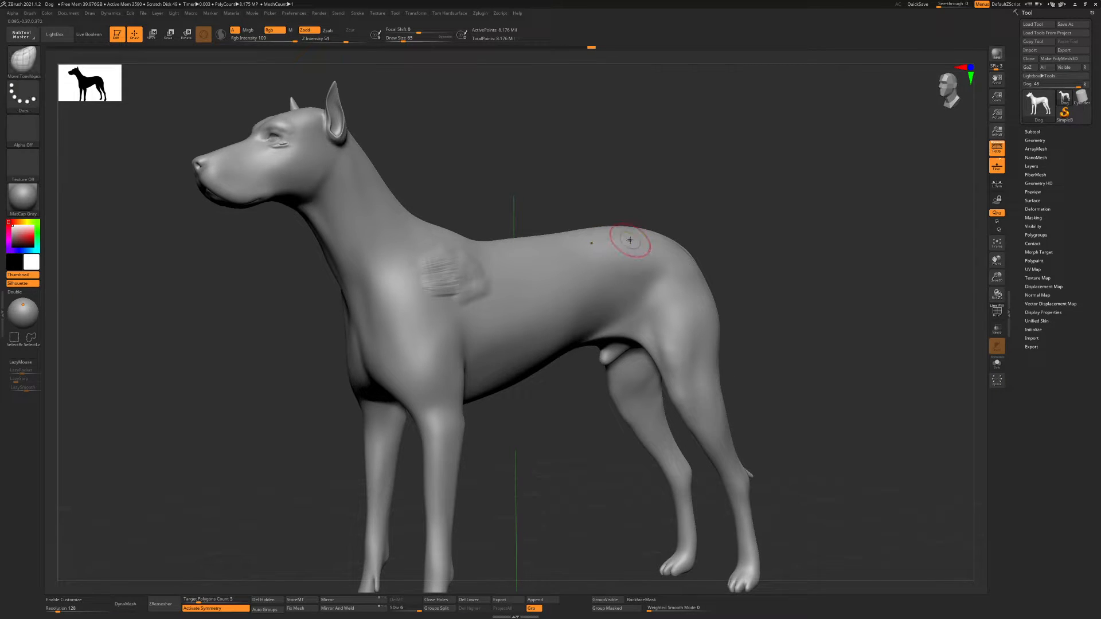
Lower the dog to subdivision level 2 and reshape the chest using Move Topological at draw size 145
key(shift)
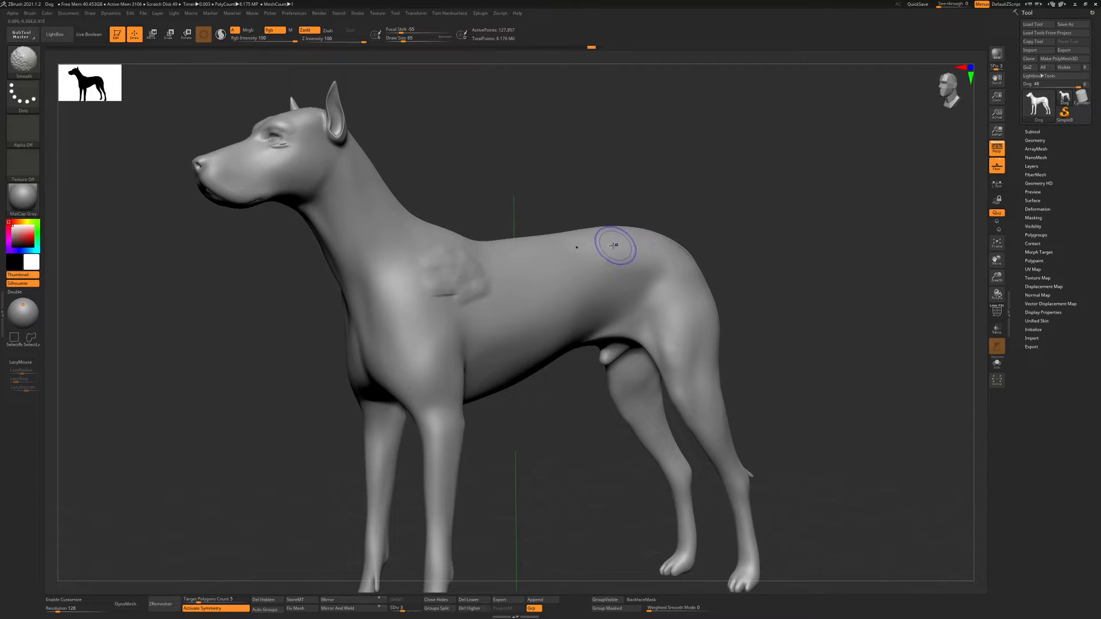
key(shift+d)
alt+right_drag(504, 256, 512, 277)
right_drag(411, 285, 389, 259)
key(s)
drag(387, 258, 401, 259)
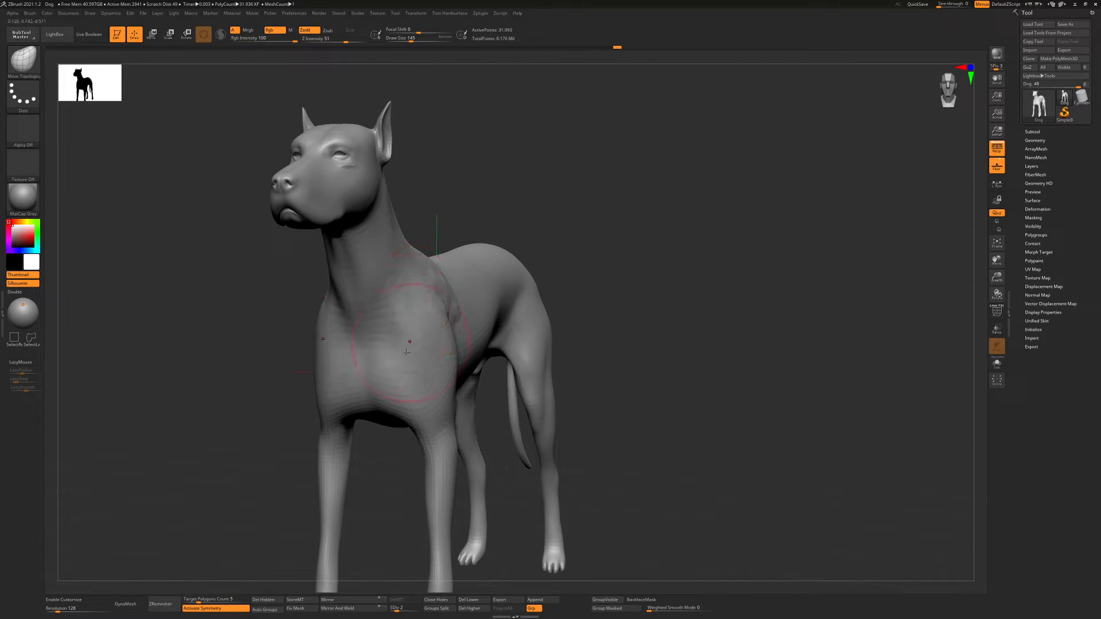
drag(407, 352, 409, 377)
right_drag(409, 357, 417, 346)
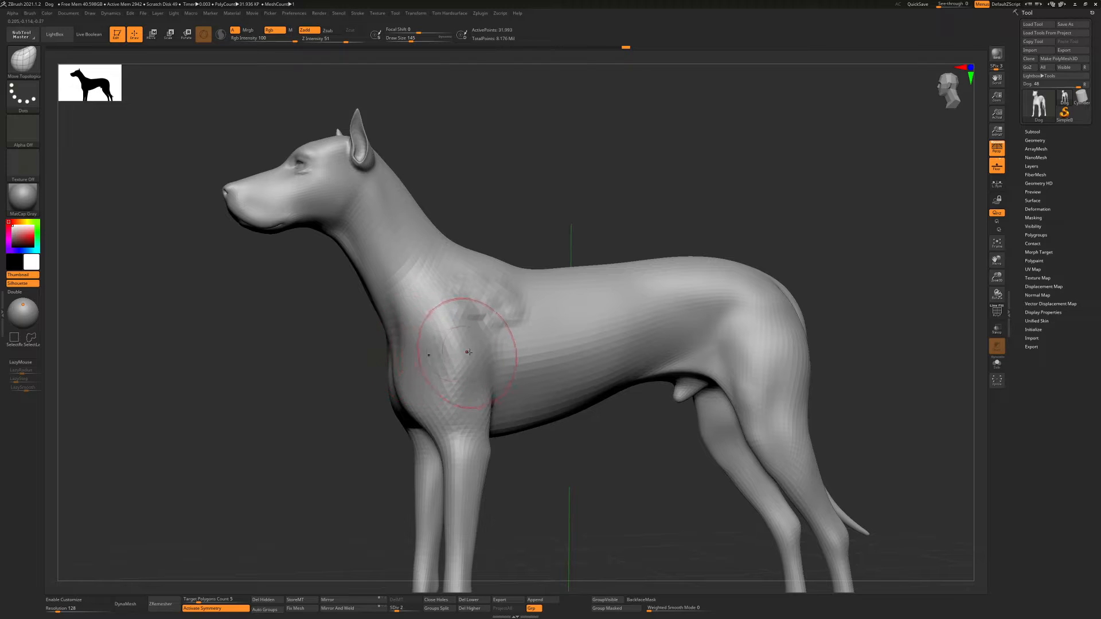
Bulge out the dog's chest with the Move brush at a larger draw size and smooth its surface
key(b)
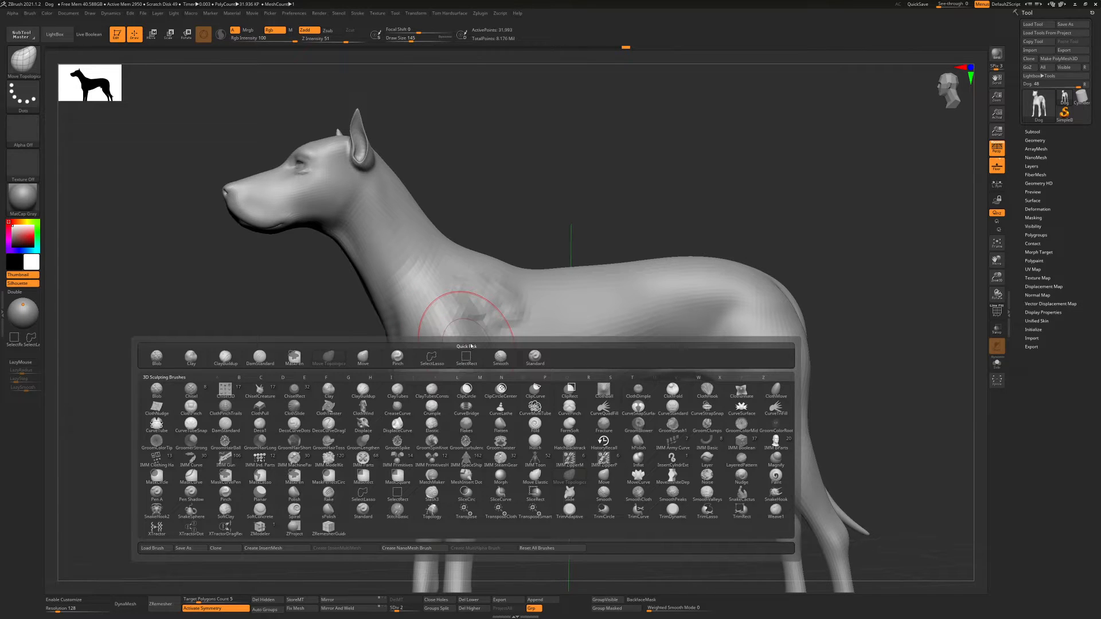
key(m)
key(v)
right_drag(472, 342, 433, 277)
key(s)
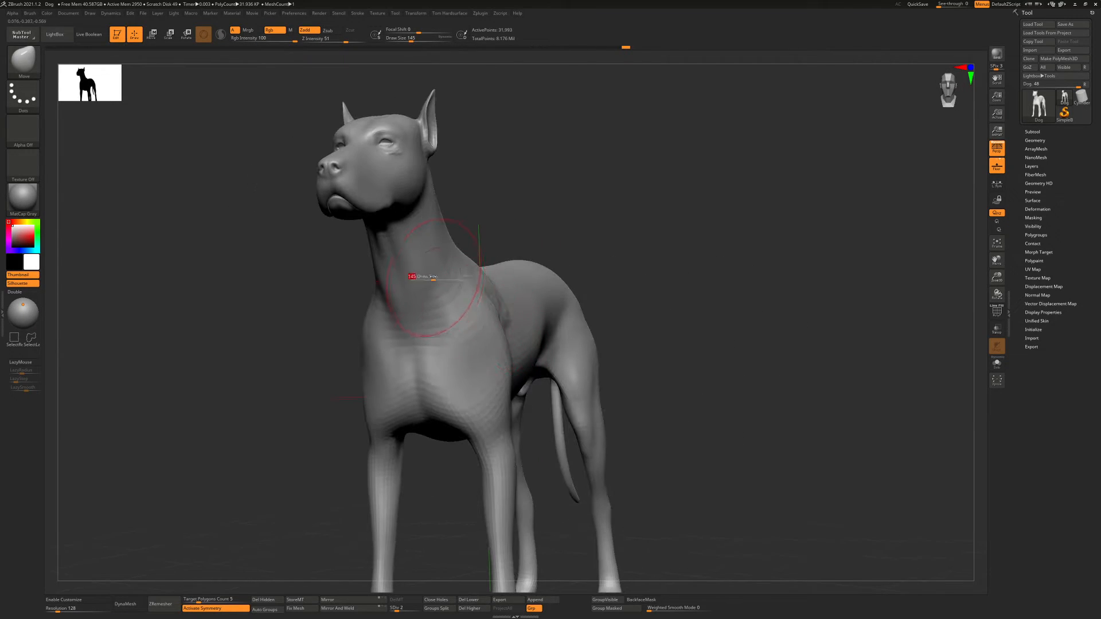
drag(433, 276, 475, 247)
drag(484, 321, 502, 324)
right_drag(524, 324, 469, 344)
drag(477, 351, 432, 344)
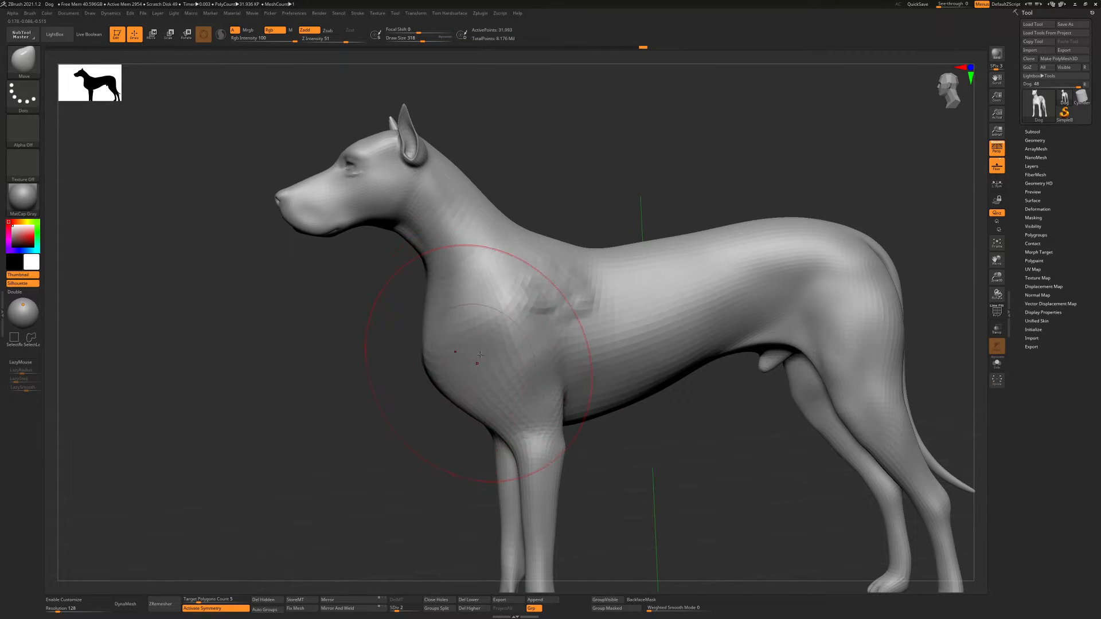
right_drag(480, 355, 491, 332)
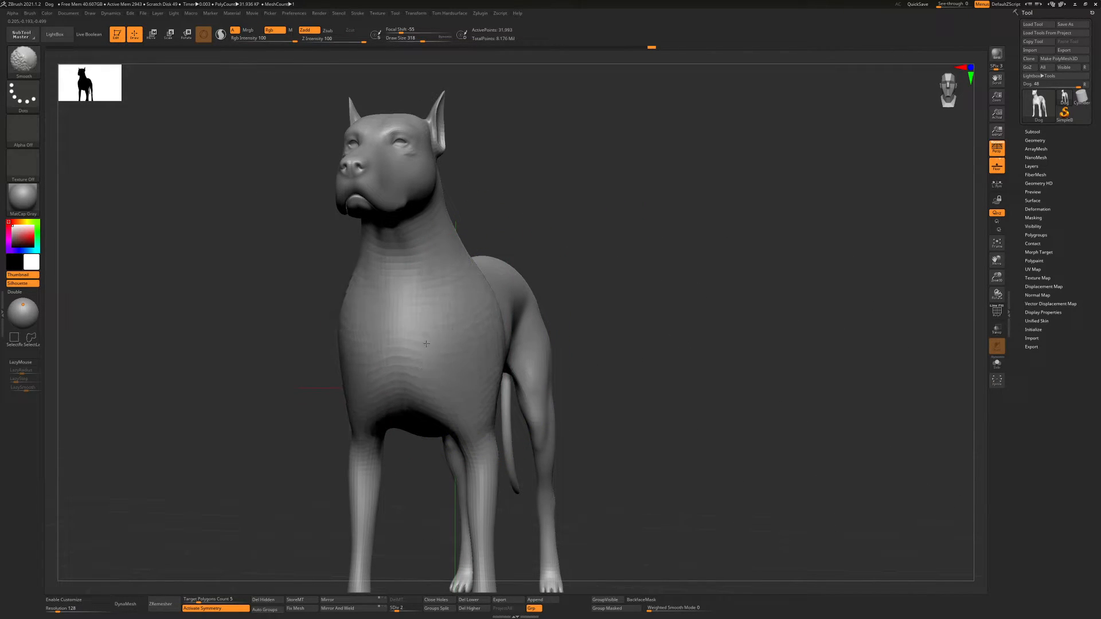
shift+drag(426, 344, 453, 367)
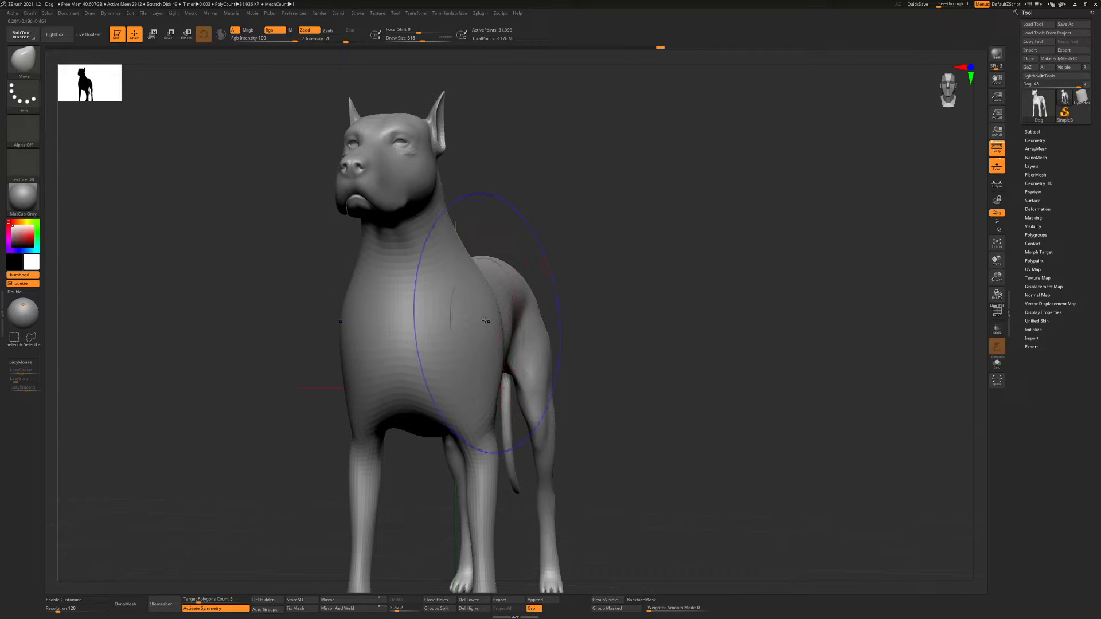
Reshape the dog's chest and shoulder with the Move brush, and reduce the draw size to 182
shift+drag(486, 321, 456, 340)
shift+right_drag(445, 337, 526, 292)
shift+drag(523, 322, 530, 316)
mouse_move(533, 315)
shift+mouse_down()
mouse_move(582, 300)
mouse_move(515, 324)
shift+mouse_up()
mouse_move(513, 324)
shift+mouse_down()
mouse_move(479, 341)
mouse_move(526, 313)
shift+mouse_up()
ctrl+right_drag(540, 312, 502, 314)
key(s)
drag(491, 315, 491, 315)
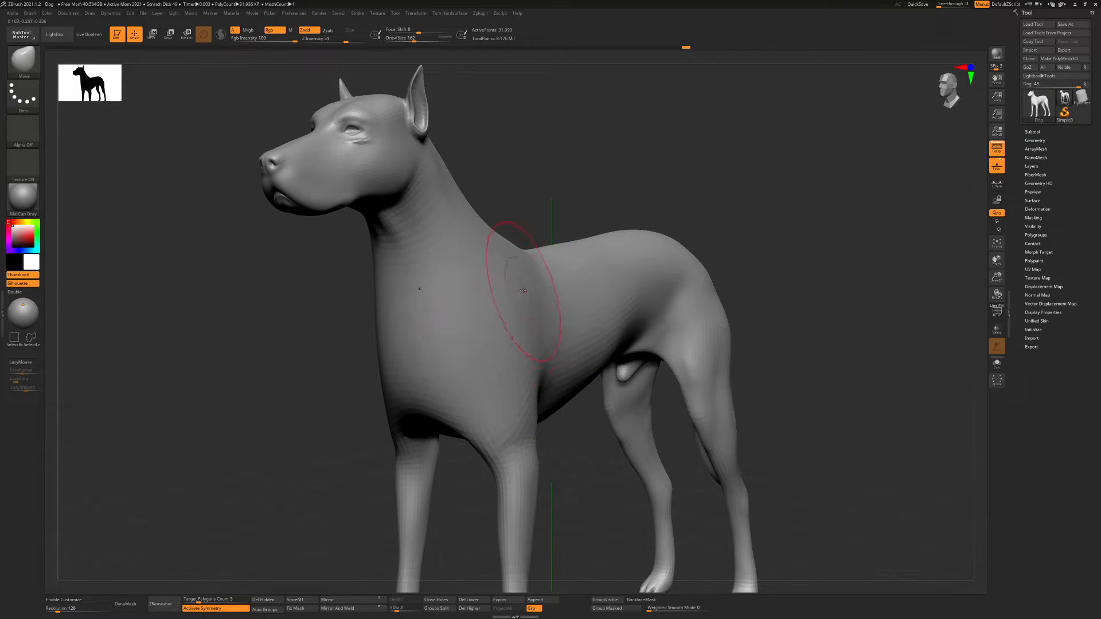
Switch to the Move Topological brush for working on the dog's neck and shoulder area
mouse_move(524, 290)
ctrl+right_down()
mouse_move(503, 277)
mouse_move(531, 270)
mouse_move(474, 298)
mouse_move(476, 317)
mouse_move(493, 320)
mouse_move(508, 263)
ctrl+right_up()
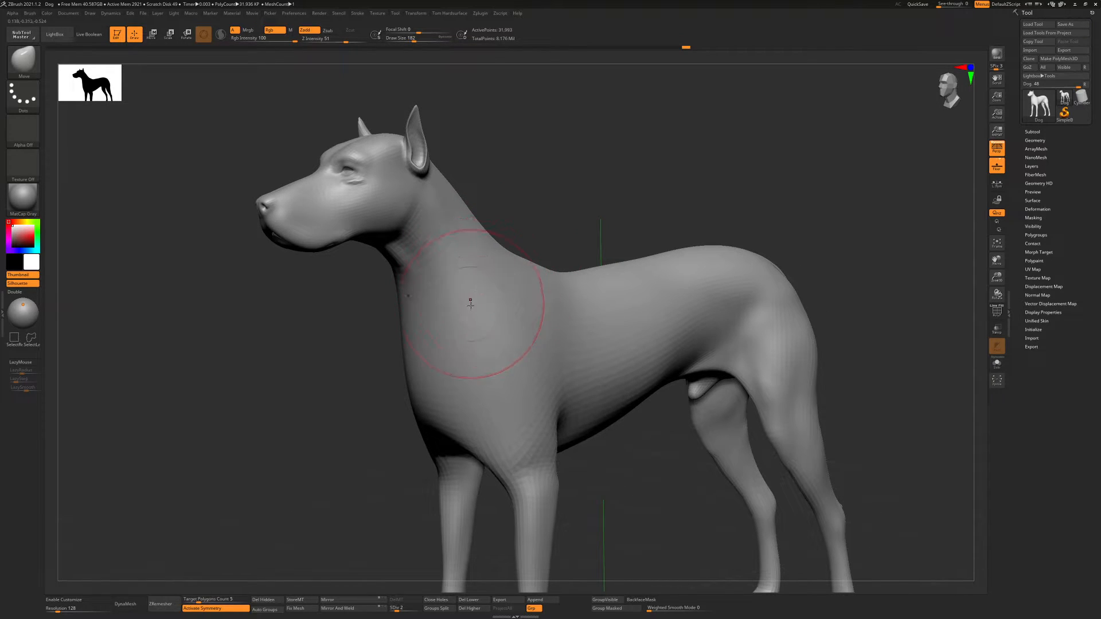
right_drag(488, 294, 446, 320)
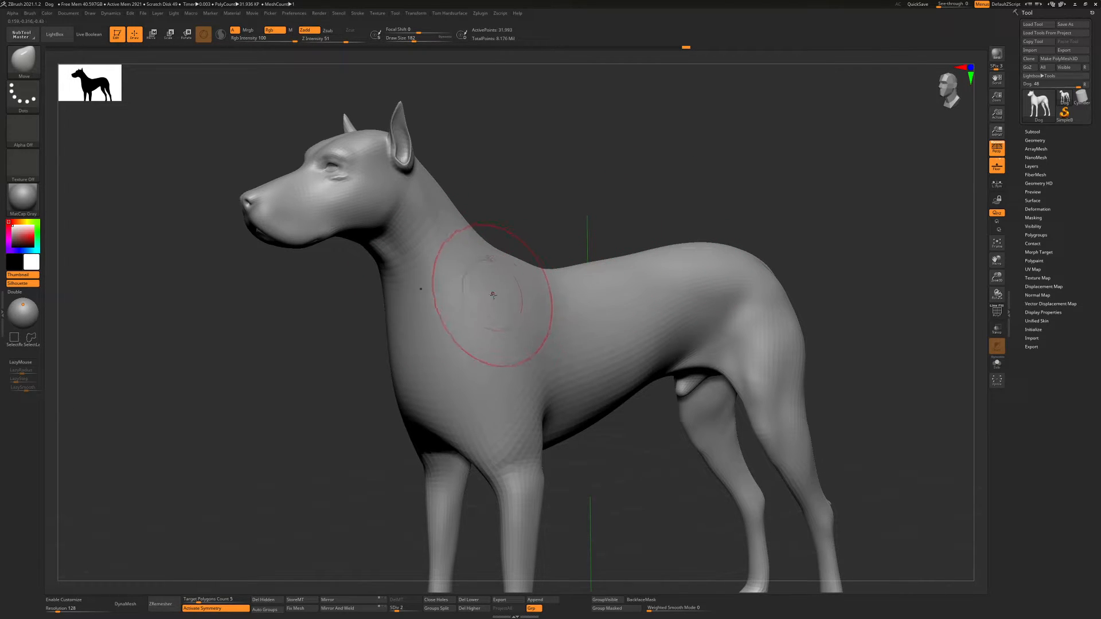
right_drag(491, 287, 585, 298)
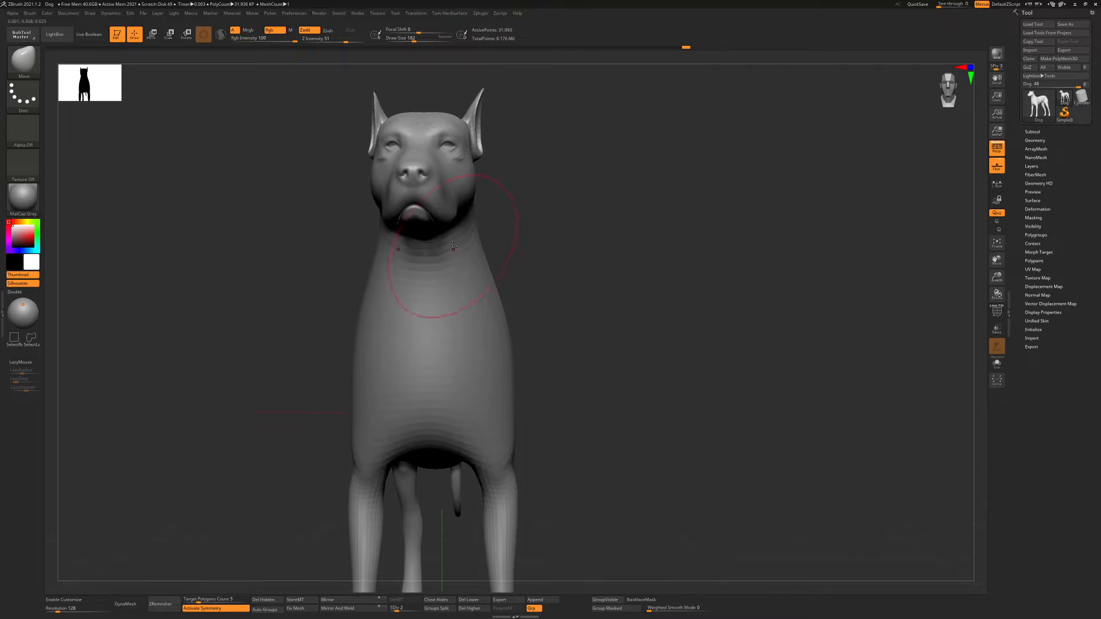
mouse_move(453, 244)
ctrl+right_down()
mouse_move(473, 132)
mouse_move(470, 379)
mouse_move(510, 336)
mouse_move(524, 393)
mouse_move(544, 390)
ctrl+right_up()
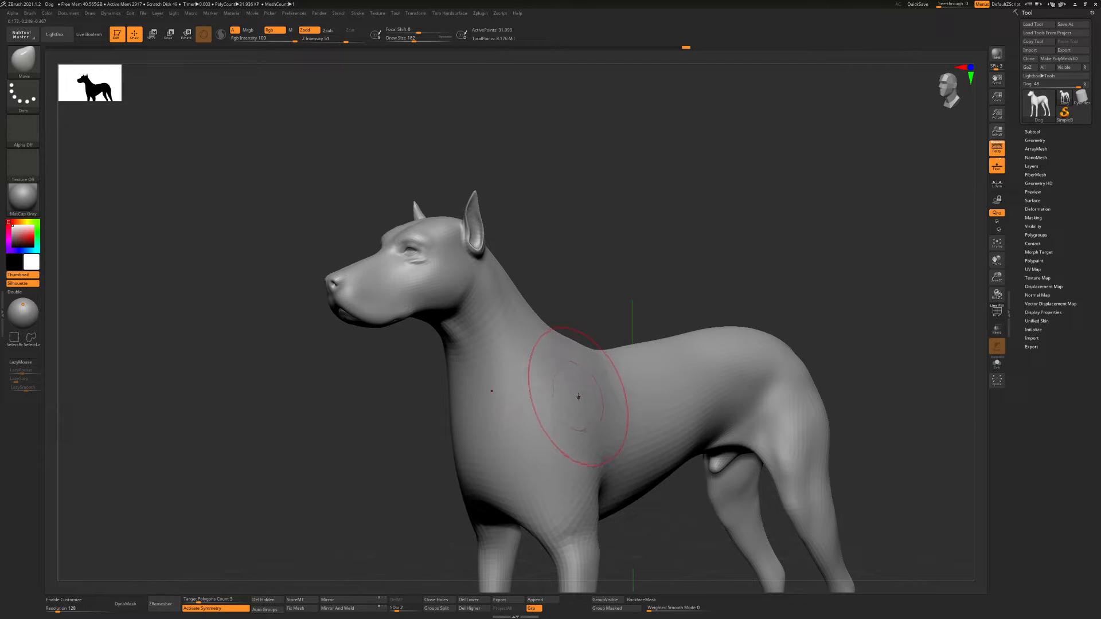
key(b)
key(m)
key(t)
right_drag(576, 401, 576, 427)
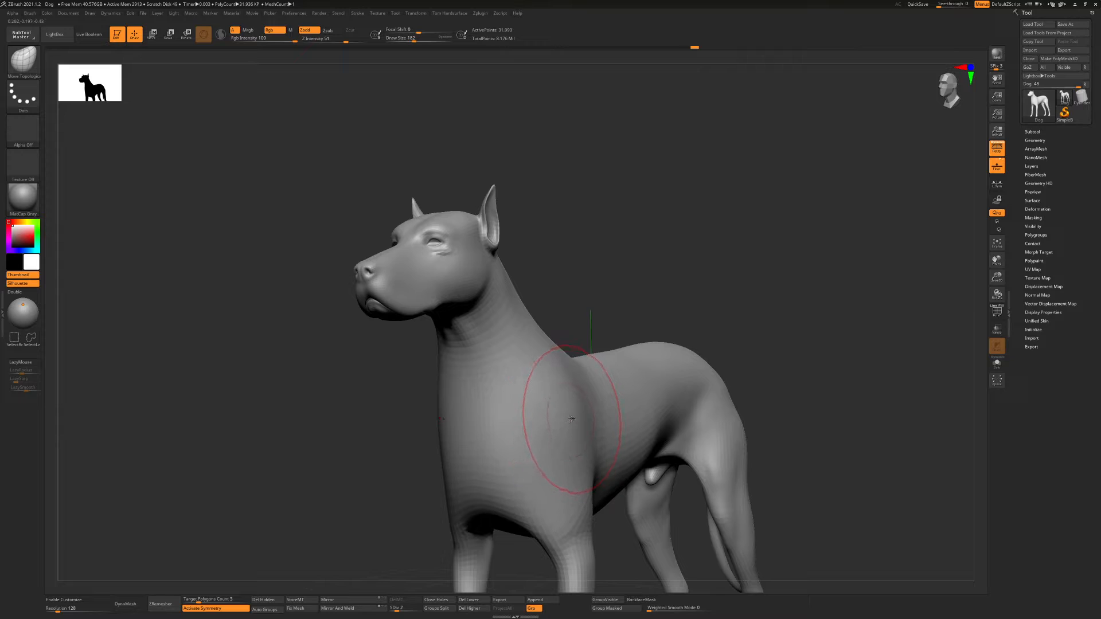
Switch from Move Topological back to the Move brush
key(b)
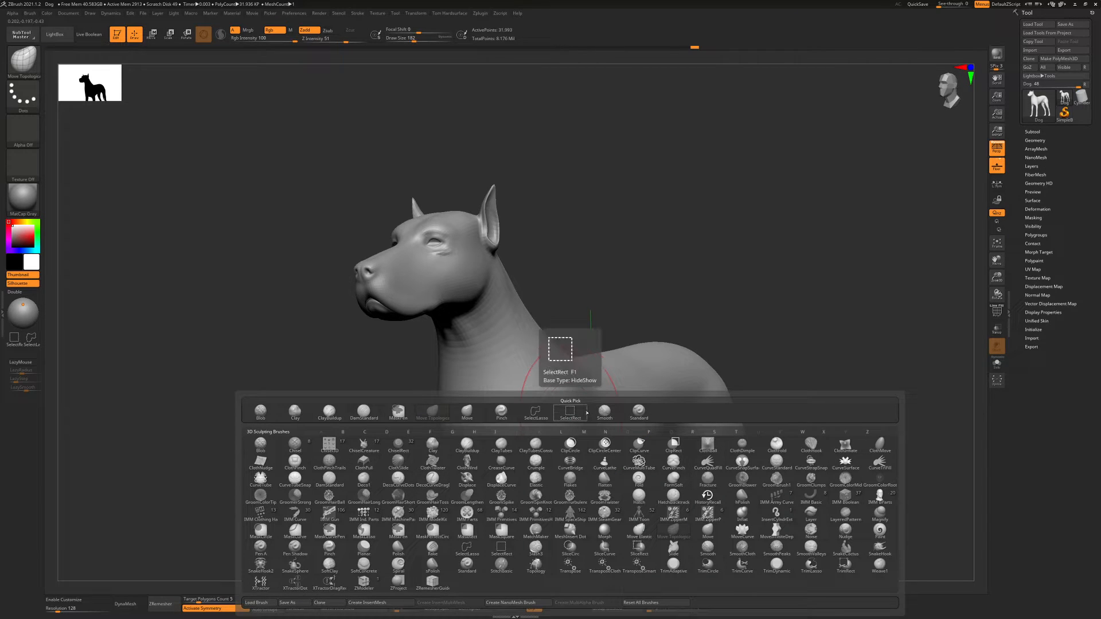
key(m)
key(v)
right_drag(509, 383, 514, 415)
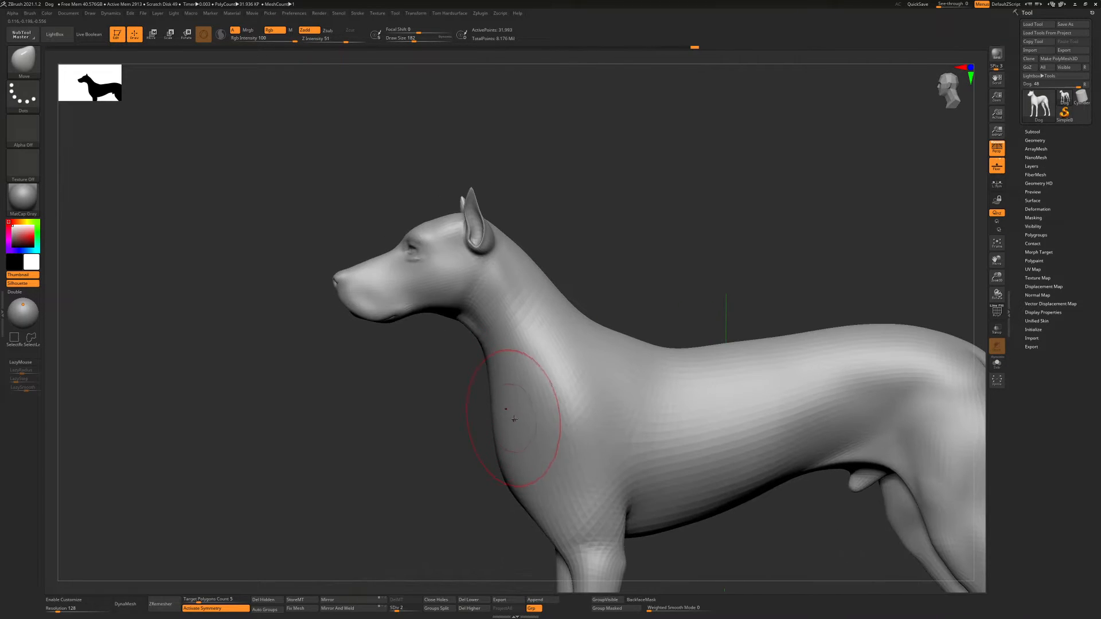
drag(513, 416, 510, 420)
right_drag(511, 420, 531, 419)
Build up rough strips of volume on the dog's shoulder with the ClayBuildup brush at draw size 65
key(b)
key(c)
key(b)
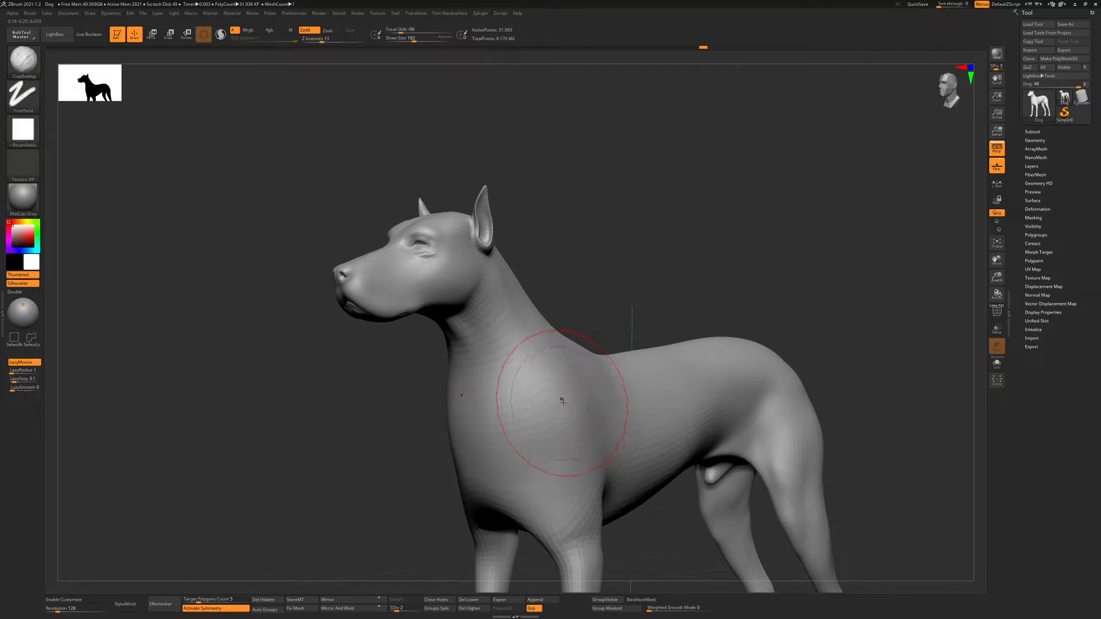
key(s)
mouse_move(562, 400)
mouse_down()
mouse_move(547, 404)
mouse_move(573, 436)
mouse_move(556, 427)
mouse_move(566, 380)
mouse_up()
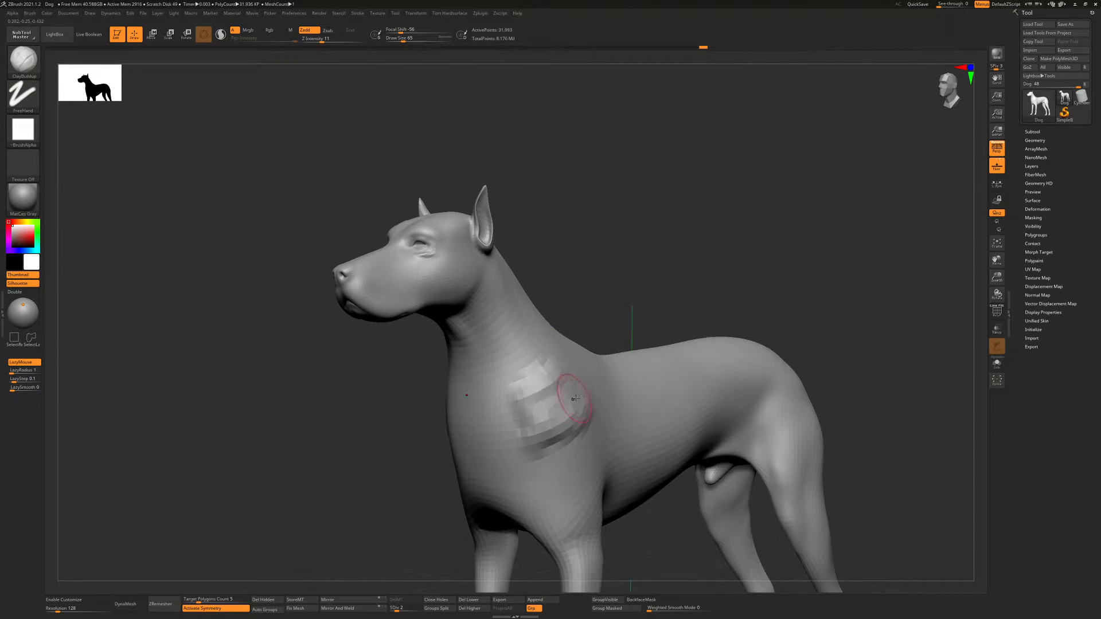
right_drag(548, 401, 587, 390)
Sculpt raised muscle folds along the dog's back and flank with the Standard brush at Z Intensity 24
key(b)
key(s)
key(t)
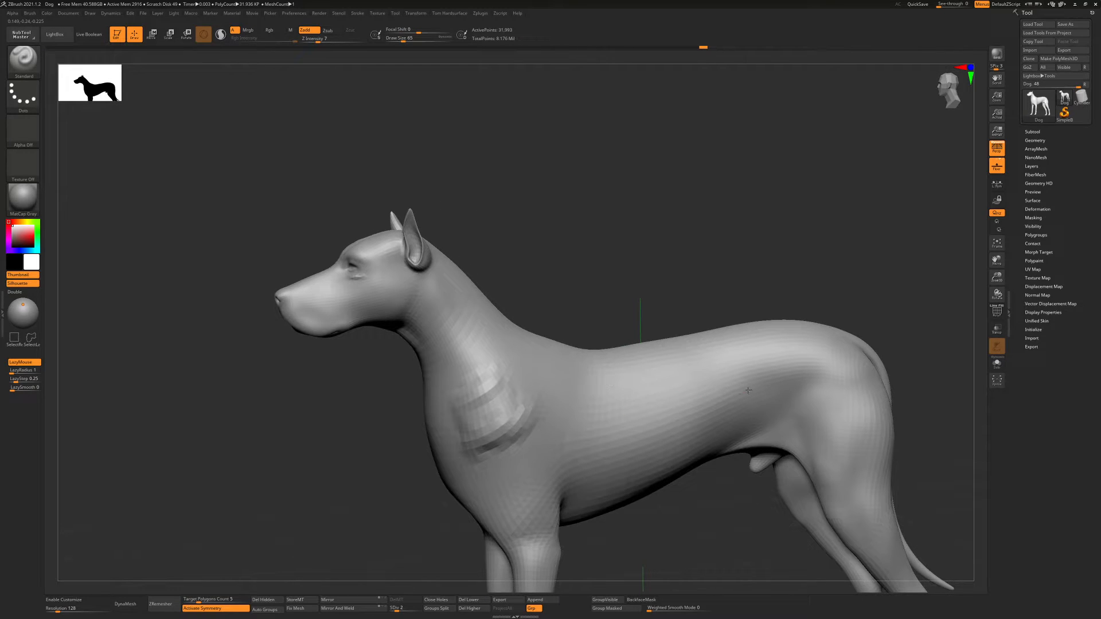
drag(340, 39, 351, 39)
drag(585, 363, 698, 369)
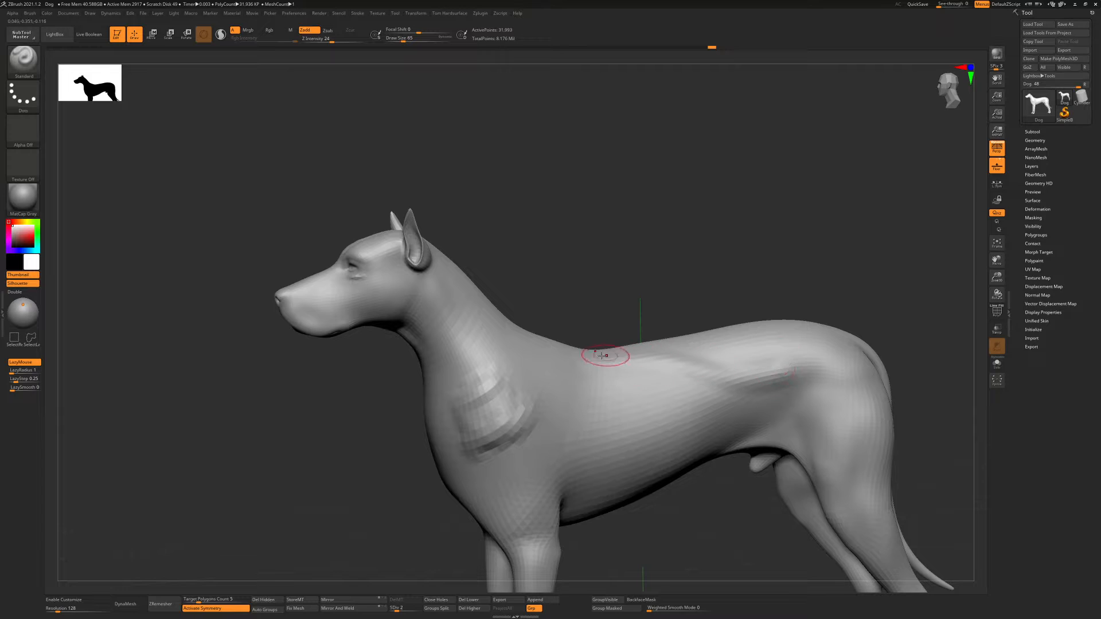
mouse_move(602, 352)
mouse_down()
mouse_move(737, 372)
mouse_move(783, 362)
mouse_up()
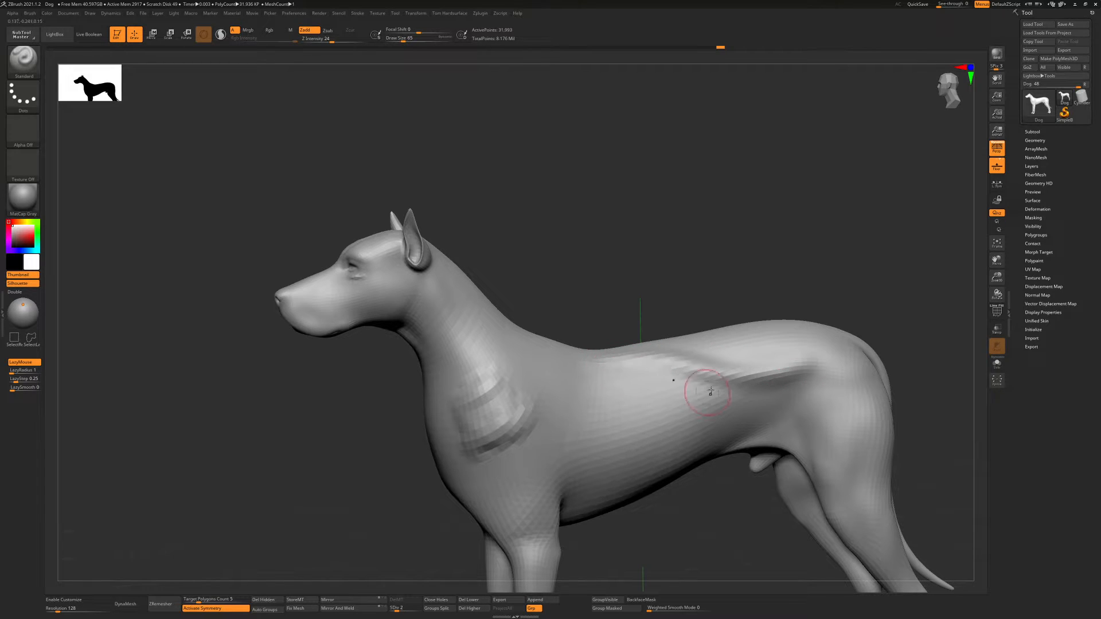
Select the DamStandard brush and soften the folds on the dog's flank
key(b)
key(d)
key(s)
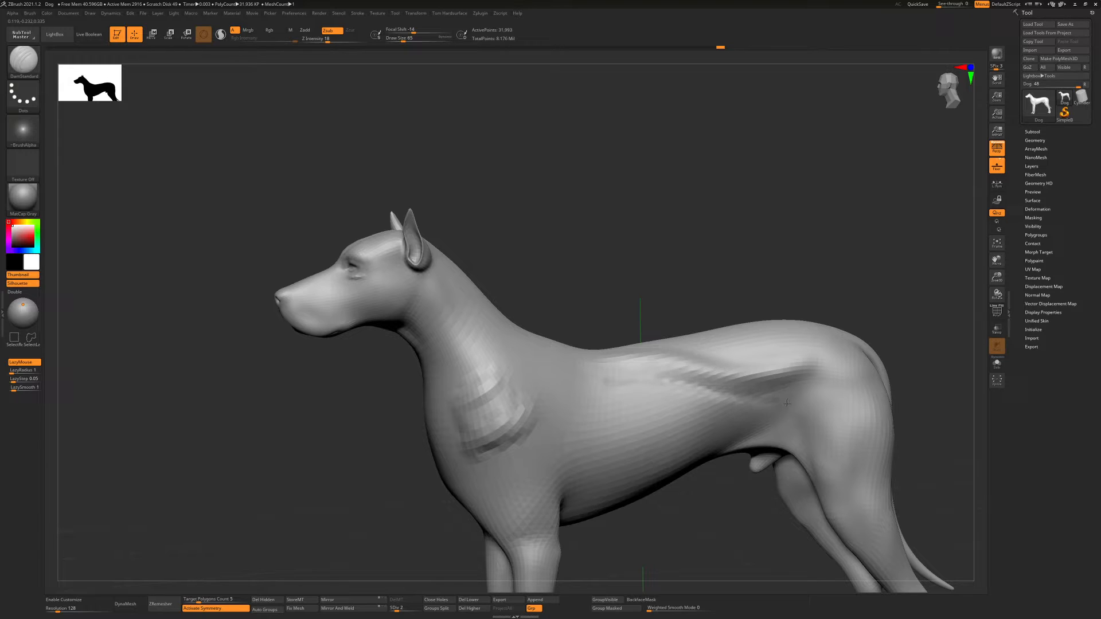
shift+drag(746, 373, 703, 390)
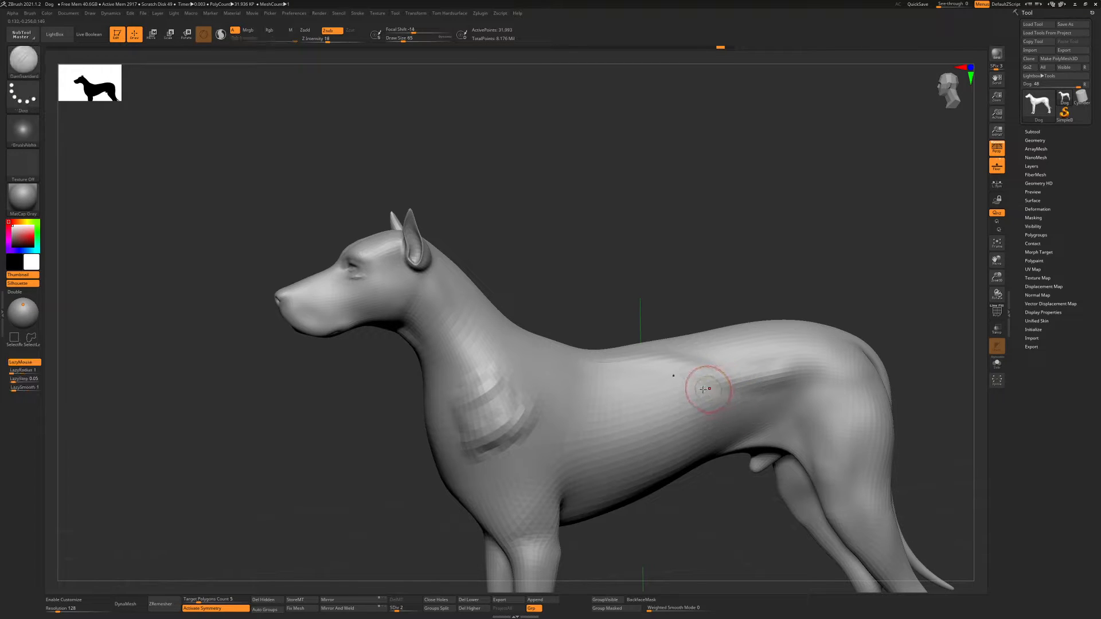
Raise the dog to subdivision level 4 and carve a long crease along its flank with DamStandard
key(d)
key(d)
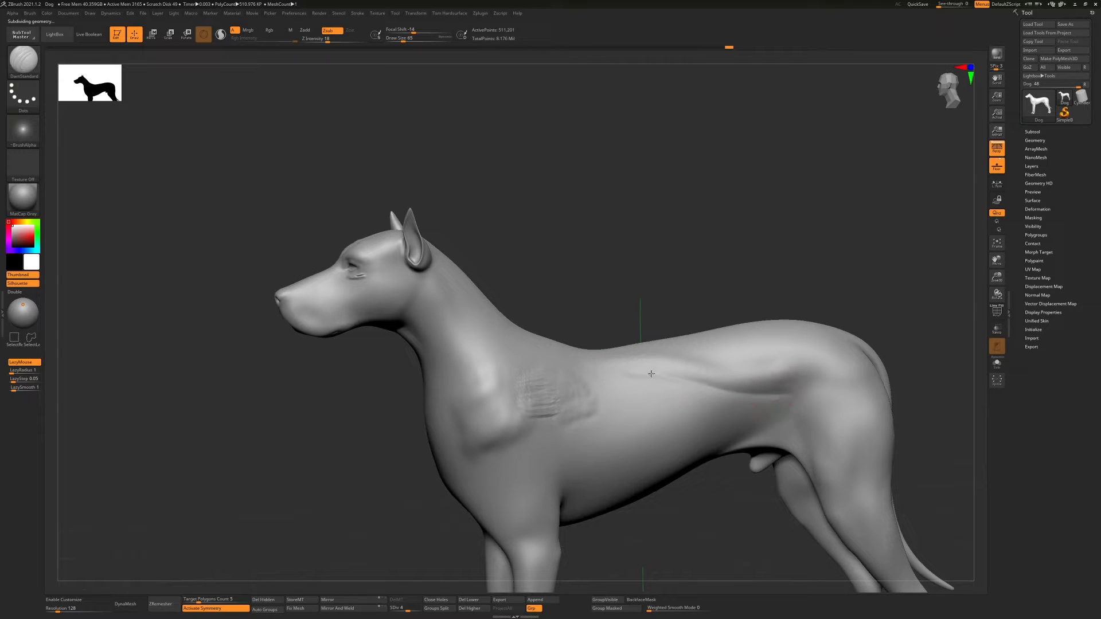
drag(628, 373, 807, 391)
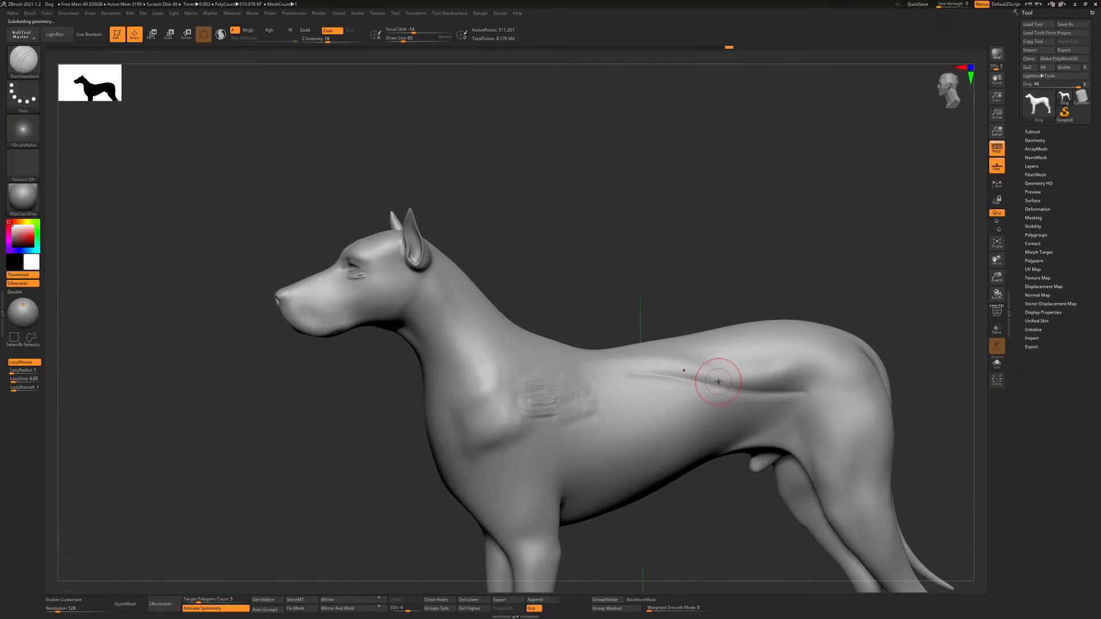
Sharpen the crease on the dog's flank using the Pinch brush at draw size 101
key(b)
key(p)
key(i)
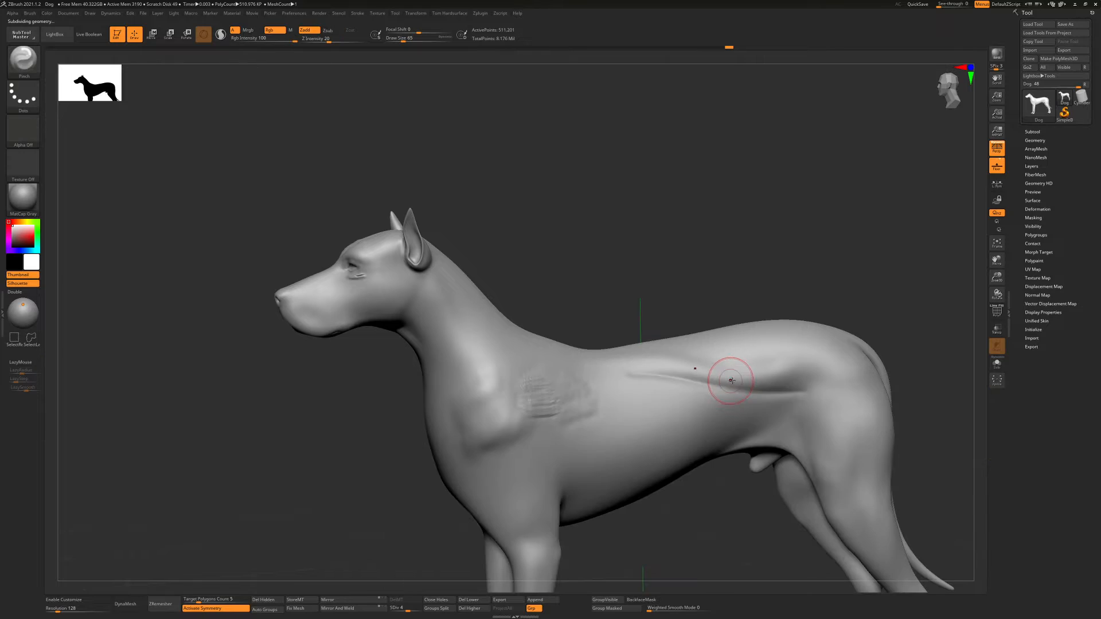
key(s)
drag(647, 384, 674, 376)
drag(777, 393, 726, 376)
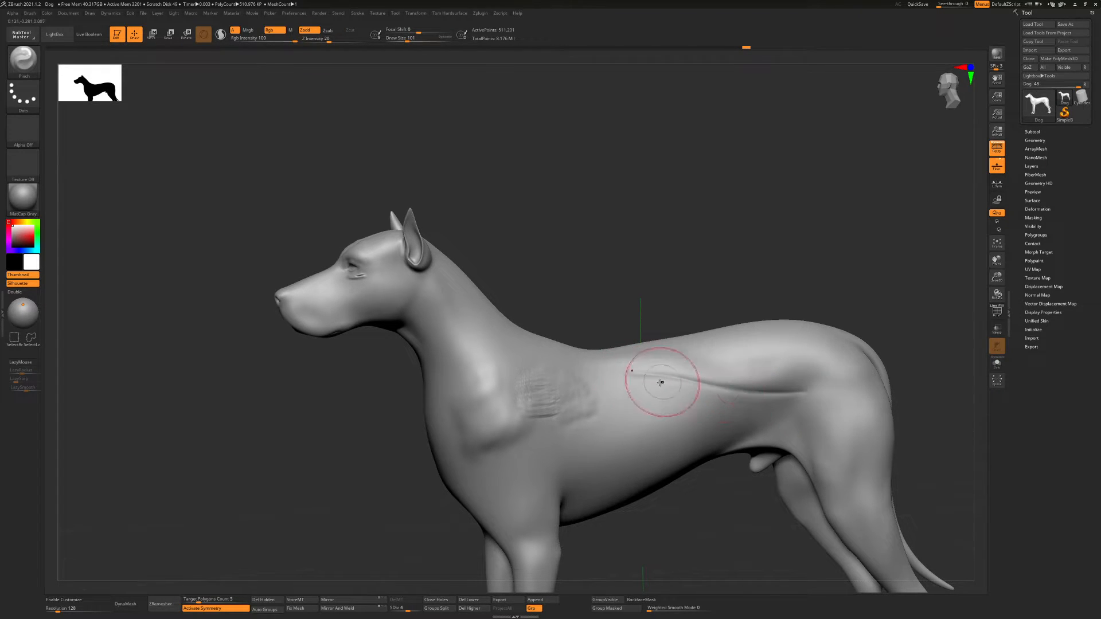
right_drag(652, 366, 651, 344)
key(b)
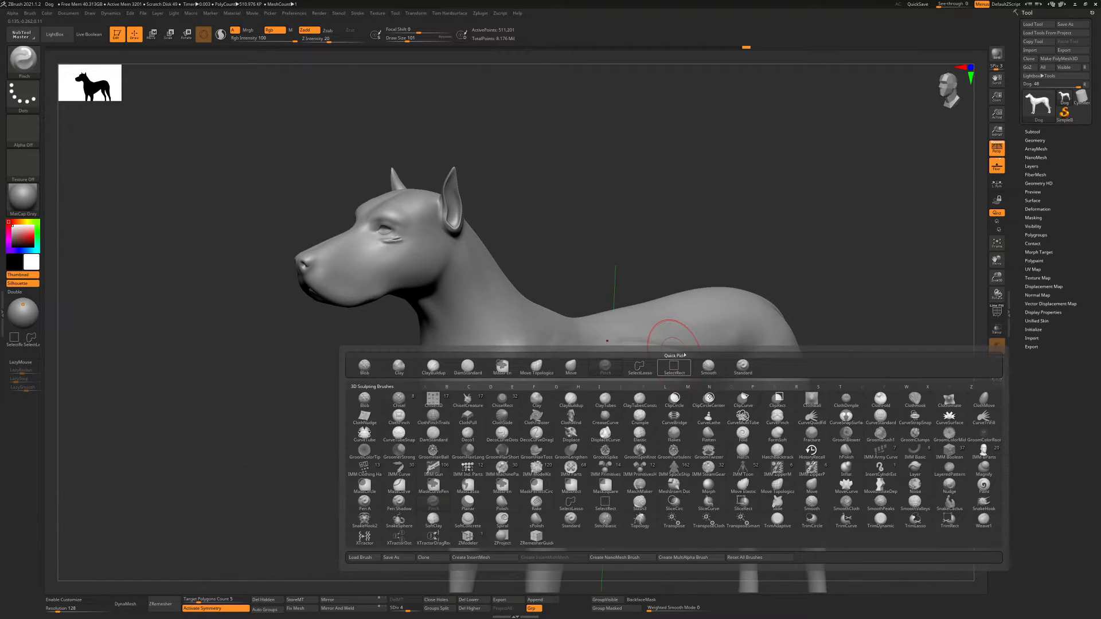
mouse_move(695, 285)
alt+right_down()
mouse_move(645, 250)
mouse_move(576, 287)
mouse_move(753, 270)
alt+right_up()
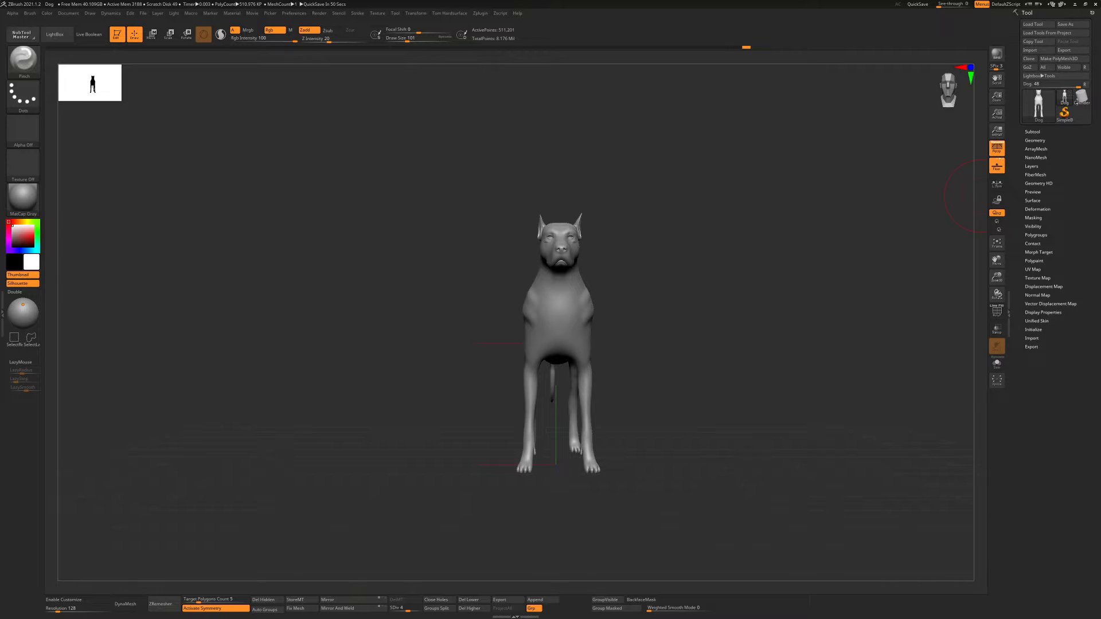
Switch the active tool from the dog to the Cylinder3D primitive and examine its shape
click(1081, 98)
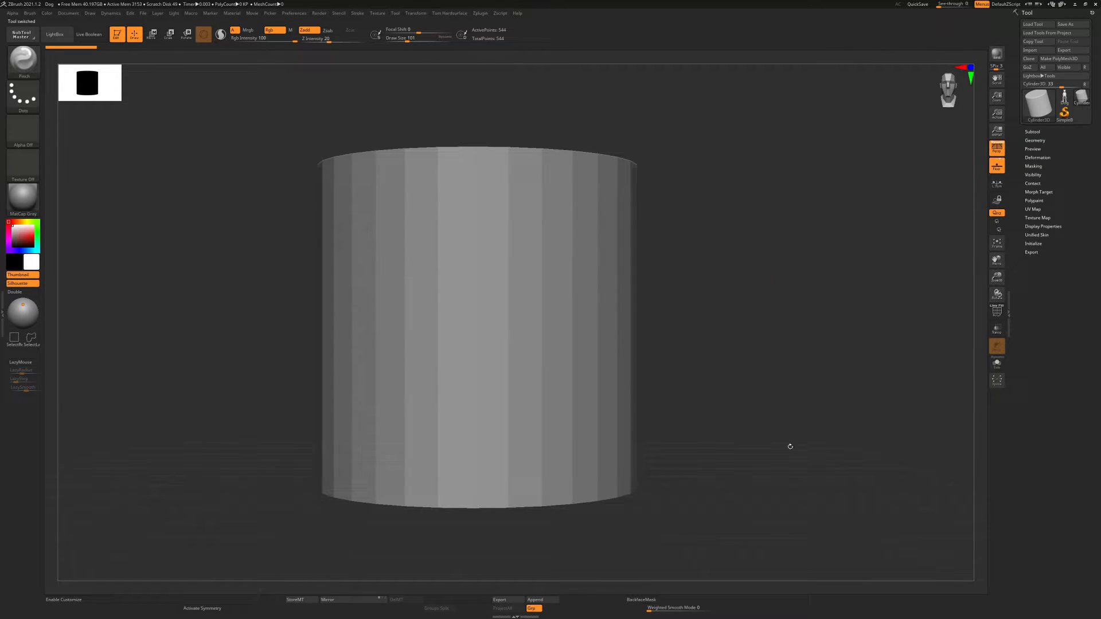
alt+drag(644, 253, 617, 272)
mouse_move(616, 272)
mouse_down()
mouse_move(611, 304)
mouse_move(586, 306)
mouse_move(612, 324)
mouse_up()
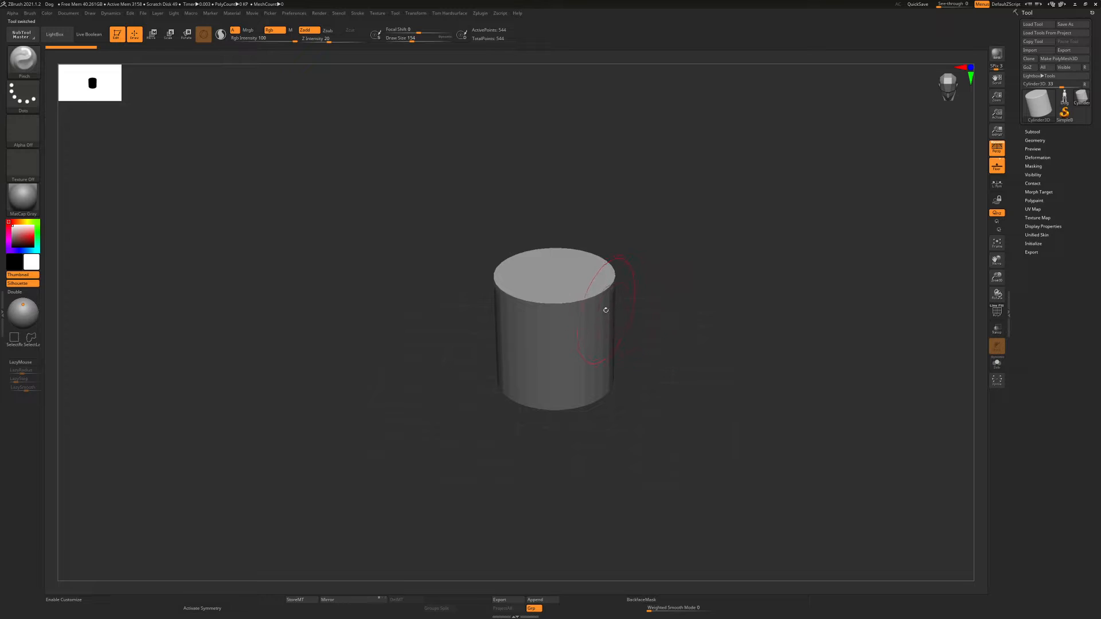
alt+drag(596, 292, 642, 248)
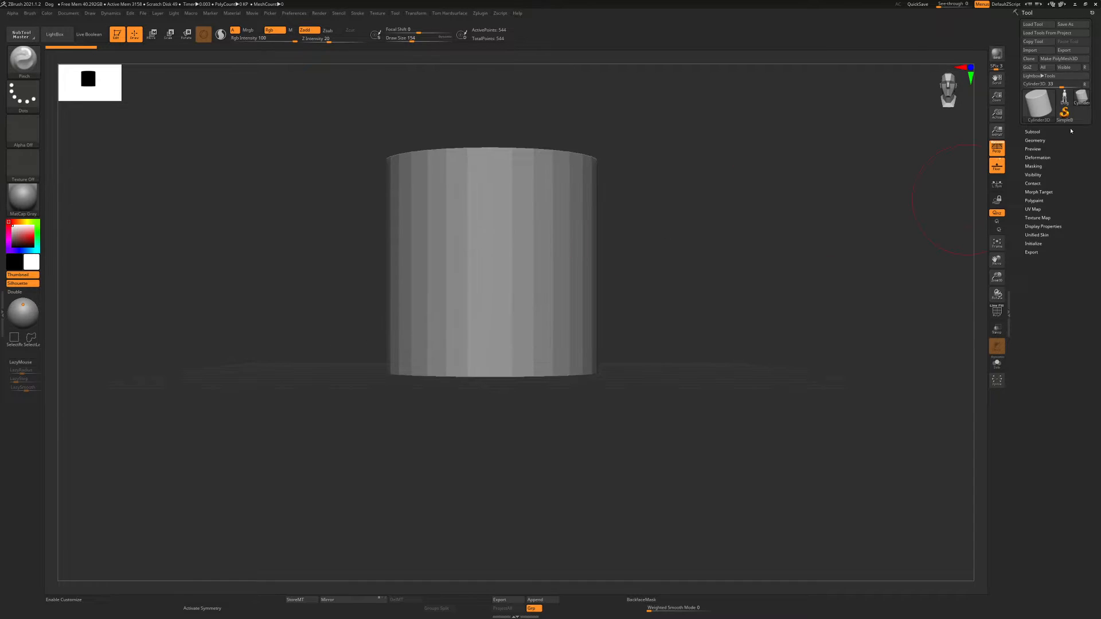
Replace the active tool with the Sphere3D primitive
click(1037, 114)
click(1031, 116)
click(790, 138)
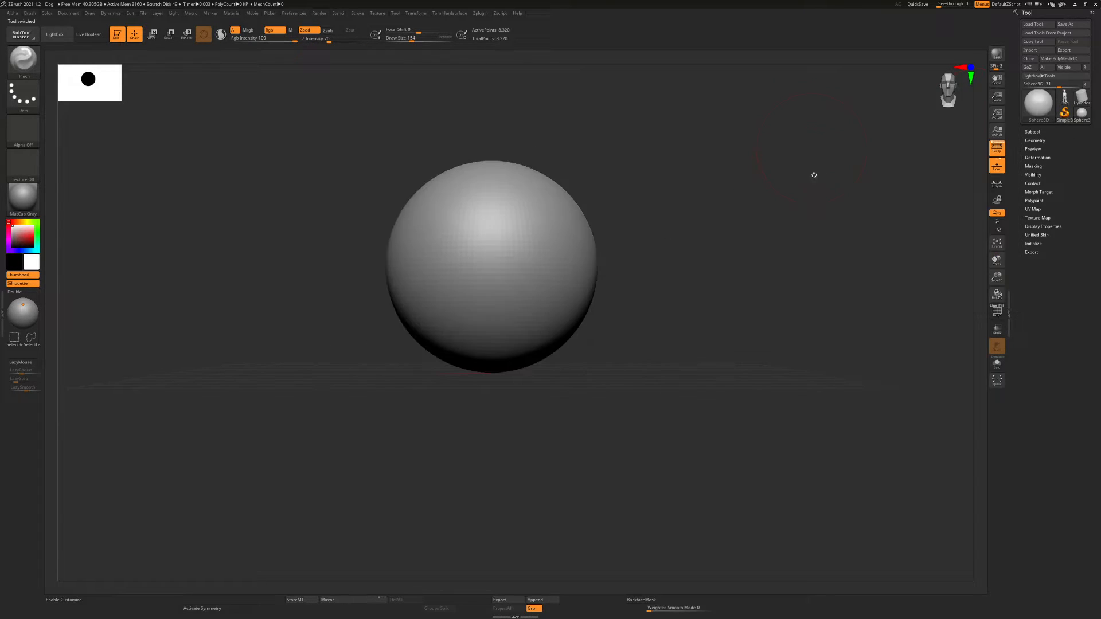
scroll(611, 259, down, 2)
drag(607, 270, 547, 268)
scroll(504, 259, up, 1)
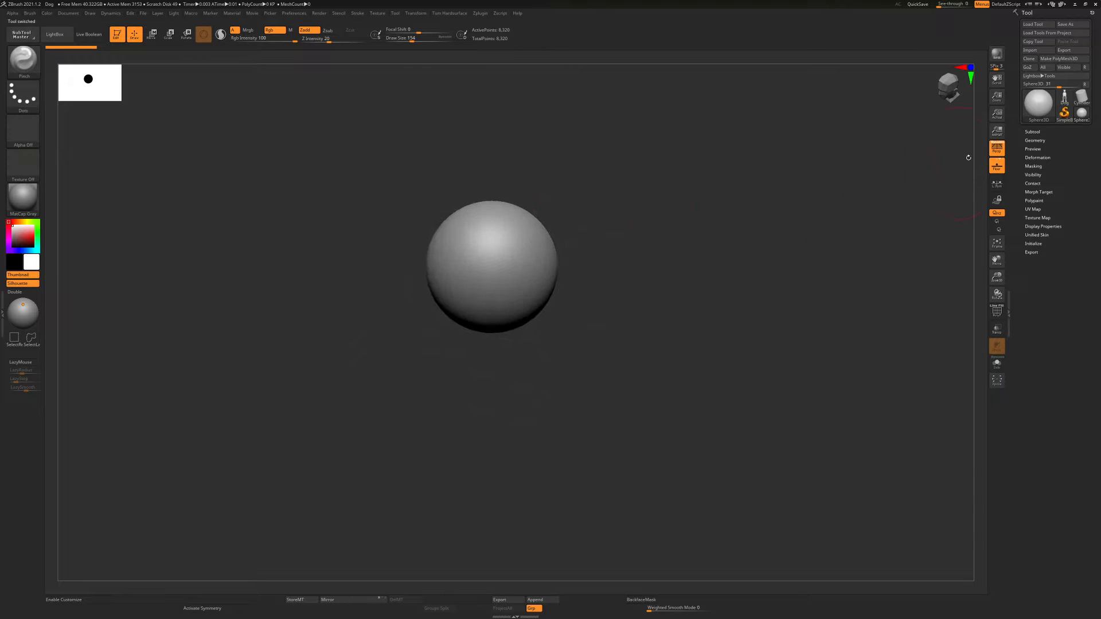
Hide the floor grid and try the Pinch brush on the sphere primitive
click(996, 168)
scroll(647, 261, down, 2)
drag(551, 230, 580, 214)
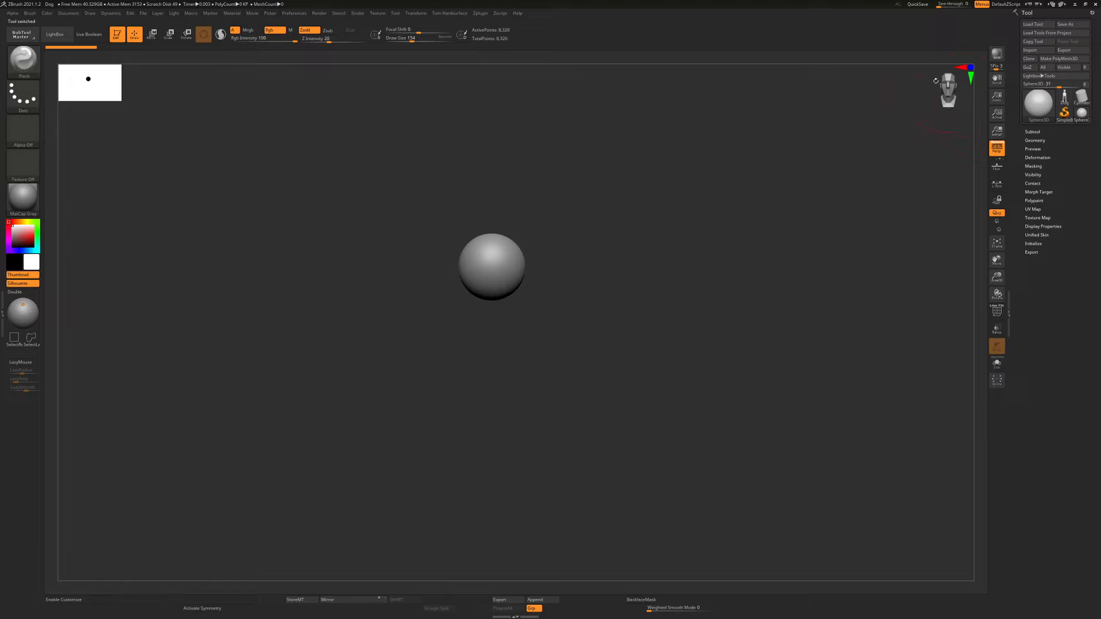
drag(862, 146, 816, 155)
ctrl+right_drag(483, 228, 553, 293)
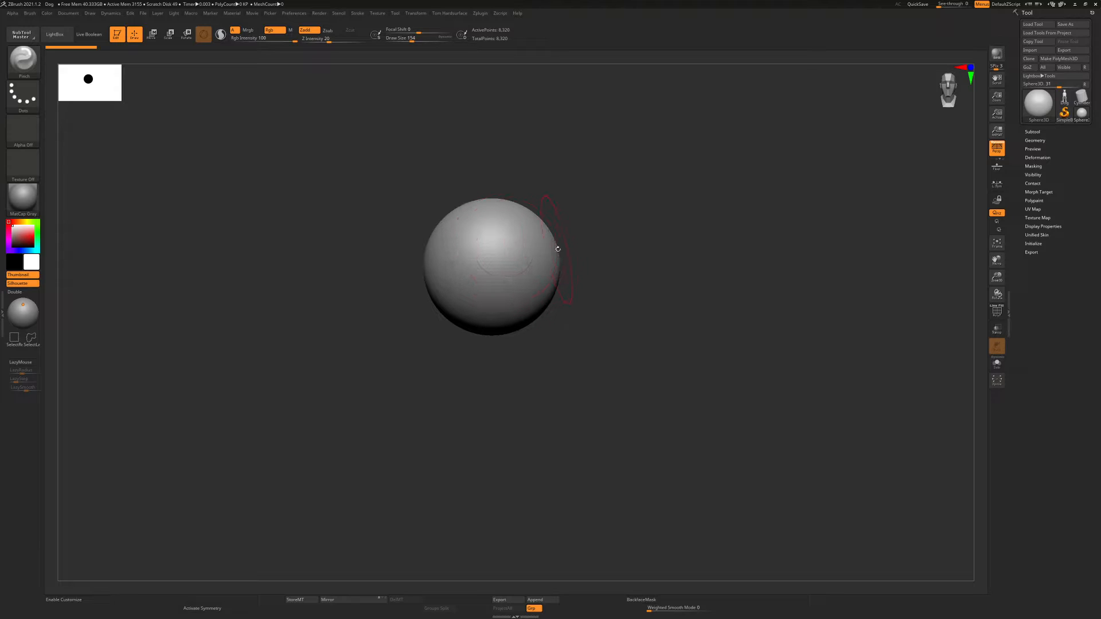
Try to reshape the sphere primitive with the Move Topological brush at draw size 257
key(b)
key(m)
key(t)
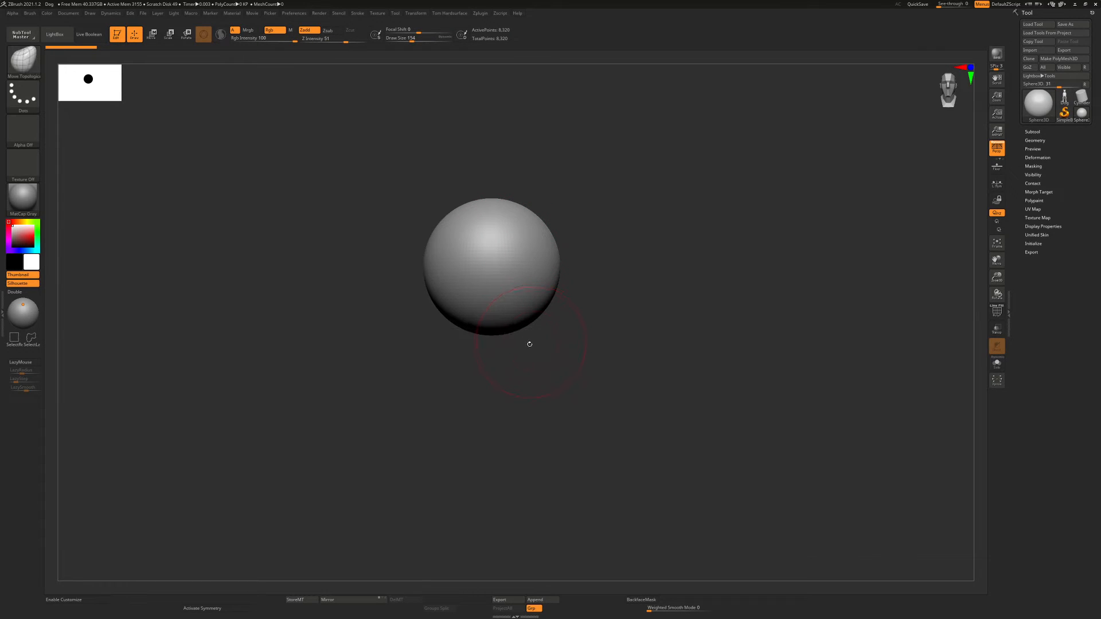
key(s)
drag(527, 345, 534, 347)
mouse_move(510, 303)
right_down()
mouse_move(521, 263)
mouse_move(482, 315)
mouse_move(492, 329)
mouse_move(576, 241)
right_up()
mouse_move(641, 250)
alt+right_down()
mouse_move(619, 282)
mouse_move(627, 296)
mouse_move(622, 248)
alt+right_up()
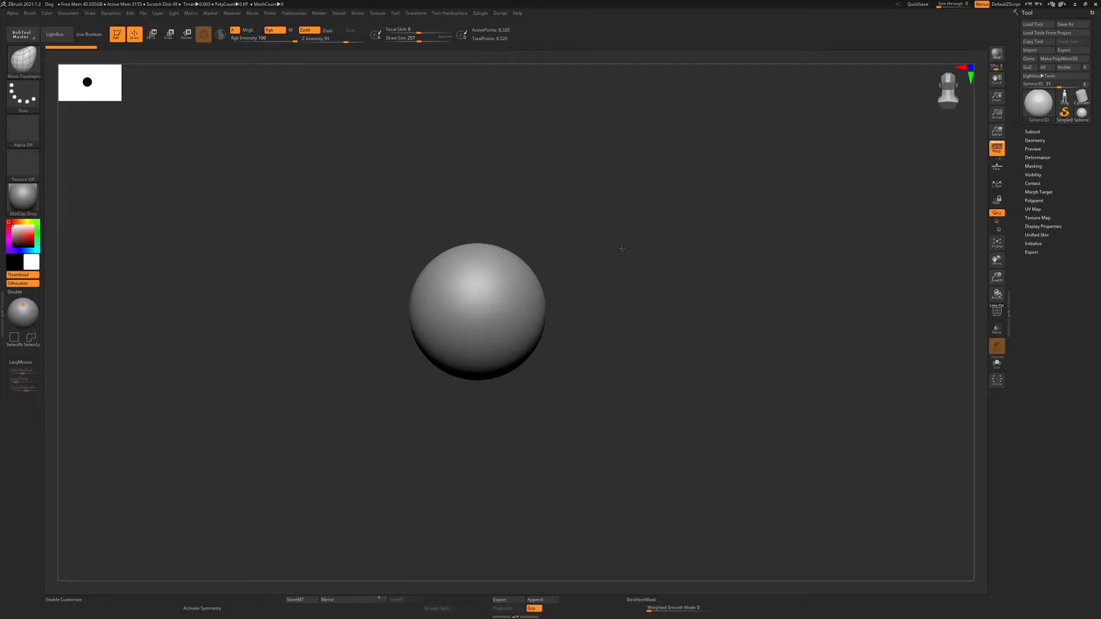
Convert the sphere primitive into an editable PolyMesh3D
click(1062, 108)
click(1063, 59)
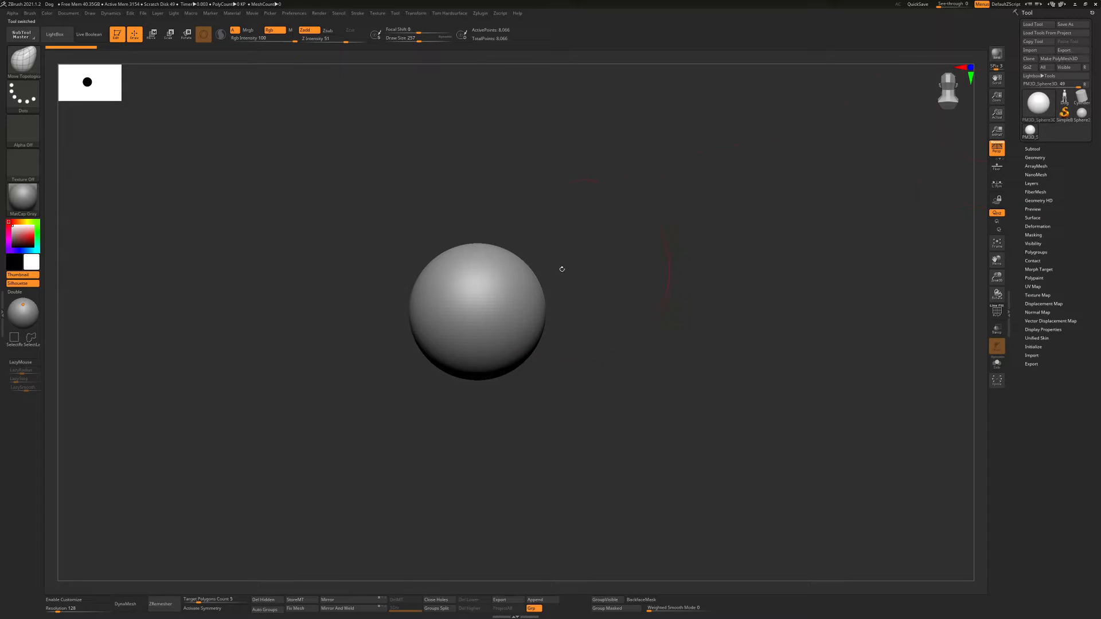
alt+right_drag(522, 282, 562, 284)
alt+drag(566, 278, 587, 321)
mouse_move(646, 288)
alt+mouse_down()
mouse_move(646, 322)
mouse_move(678, 339)
alt+mouse_up()
Try pulling the sphere's underside downward with the Move Topological brush and undo the deformation
key(b)
key(m)
key(t)
mouse_move(677, 339)
mouse_down()
mouse_move(606, 341)
mouse_move(646, 334)
mouse_move(637, 331)
mouse_up()
drag(638, 332, 717, 310)
drag(717, 310, 614, 286)
shift+drag(614, 287, 638, 264)
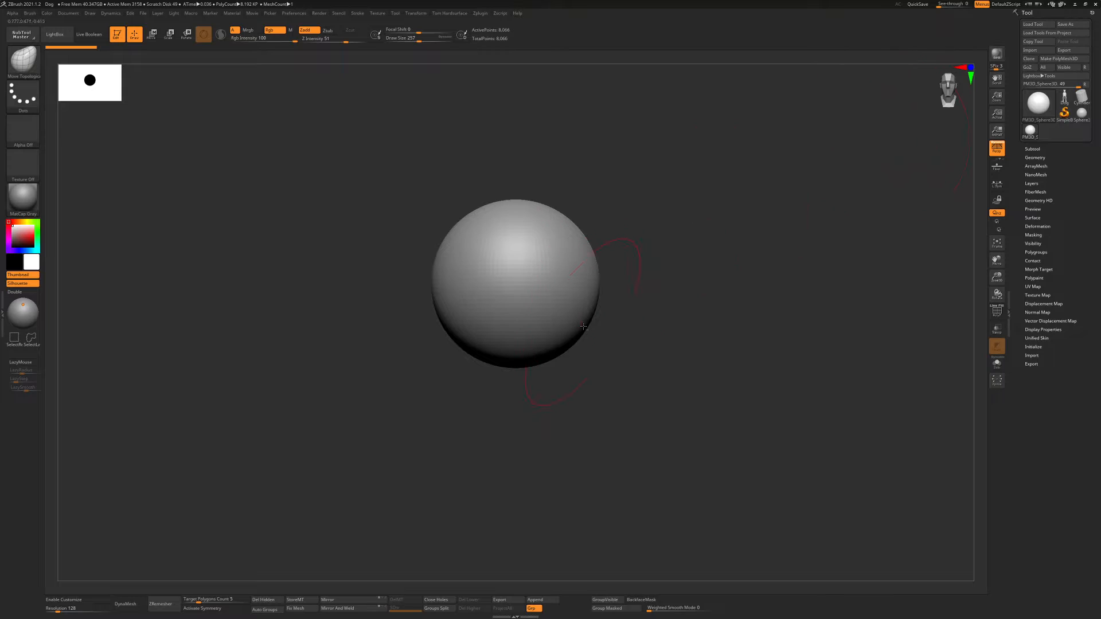
mouse_move(585, 329)
alt+mouse_down()
mouse_move(559, 370)
mouse_move(525, 372)
alt+mouse_up()
key(s)
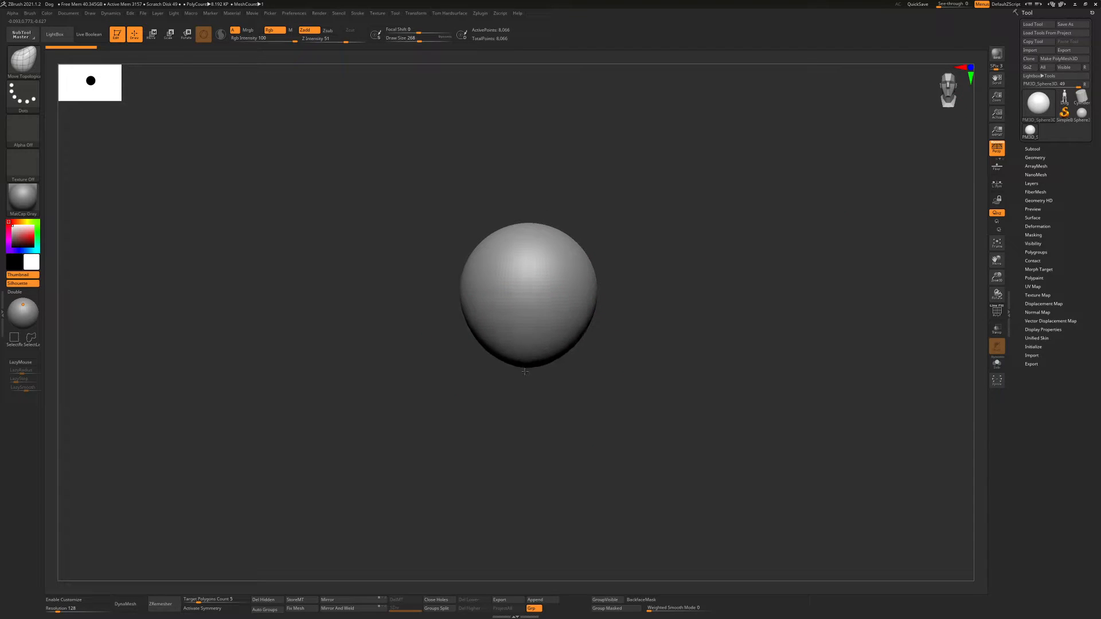
key(ctrl+z)
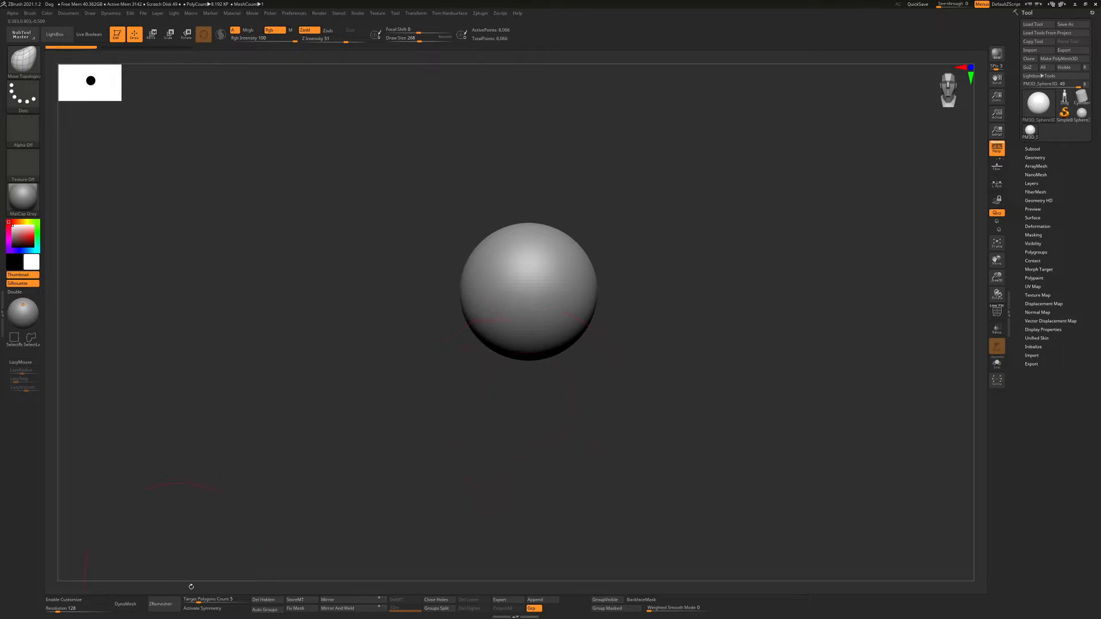
Activate symmetry and pull the sphere's underside down into an egg-like taper with the Move Topological brush
click(202, 608)
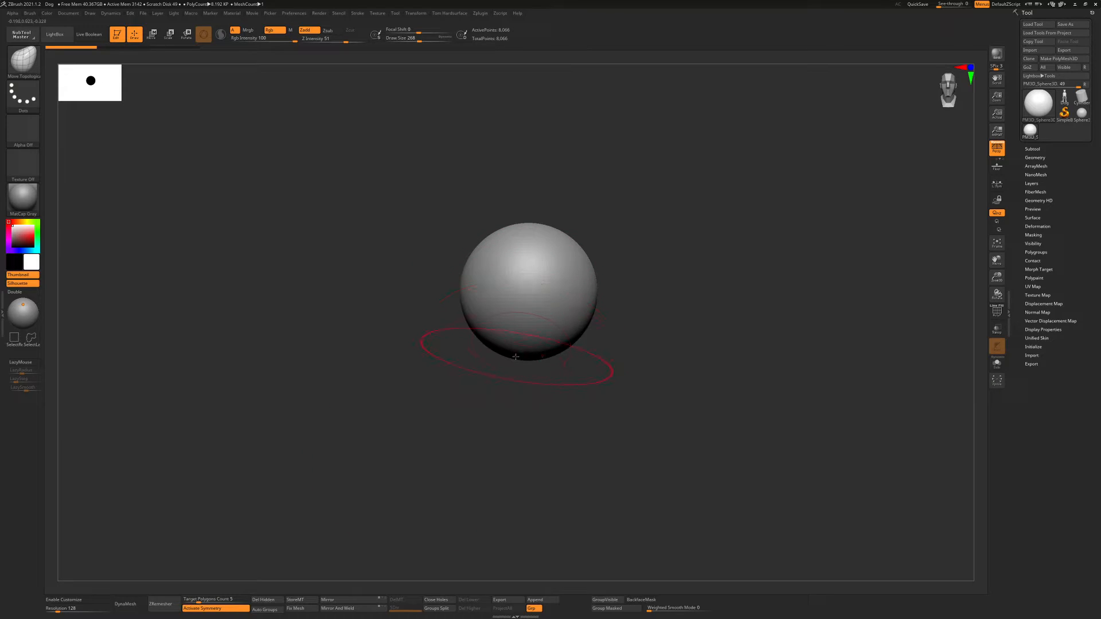
drag(517, 356, 521, 380)
right_drag(534, 367, 498, 359)
drag(537, 374, 532, 352)
right_drag(487, 351, 506, 351)
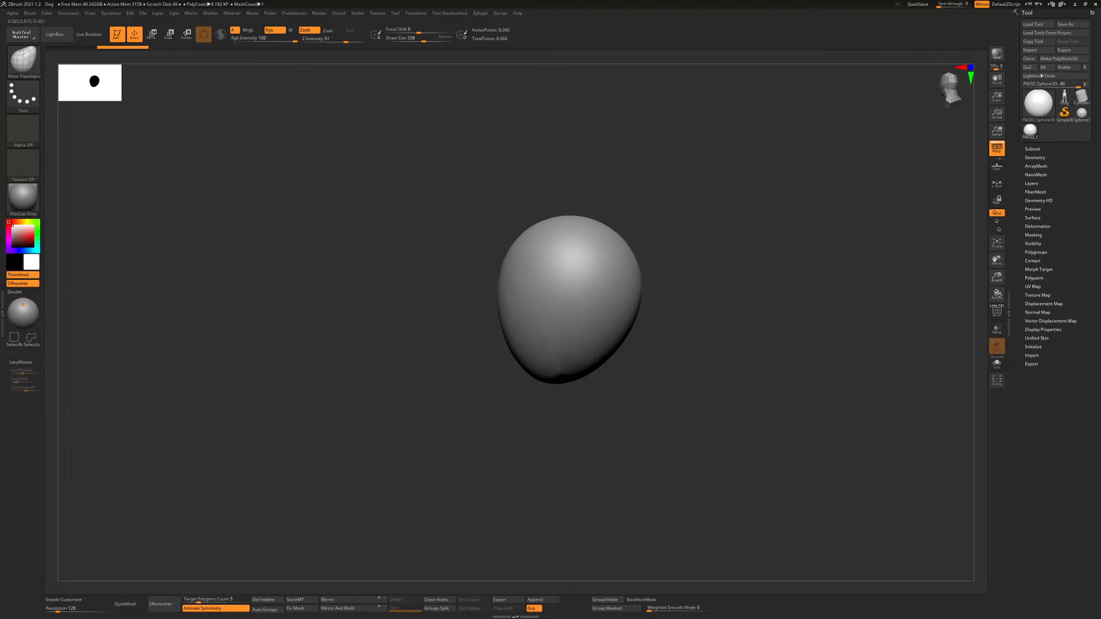
Refine the sides and lower end of the egg shape with the Move Topological brush at draw size 338
drag(511, 344, 498, 319)
drag(578, 355, 567, 344)
right_drag(542, 329, 560, 331)
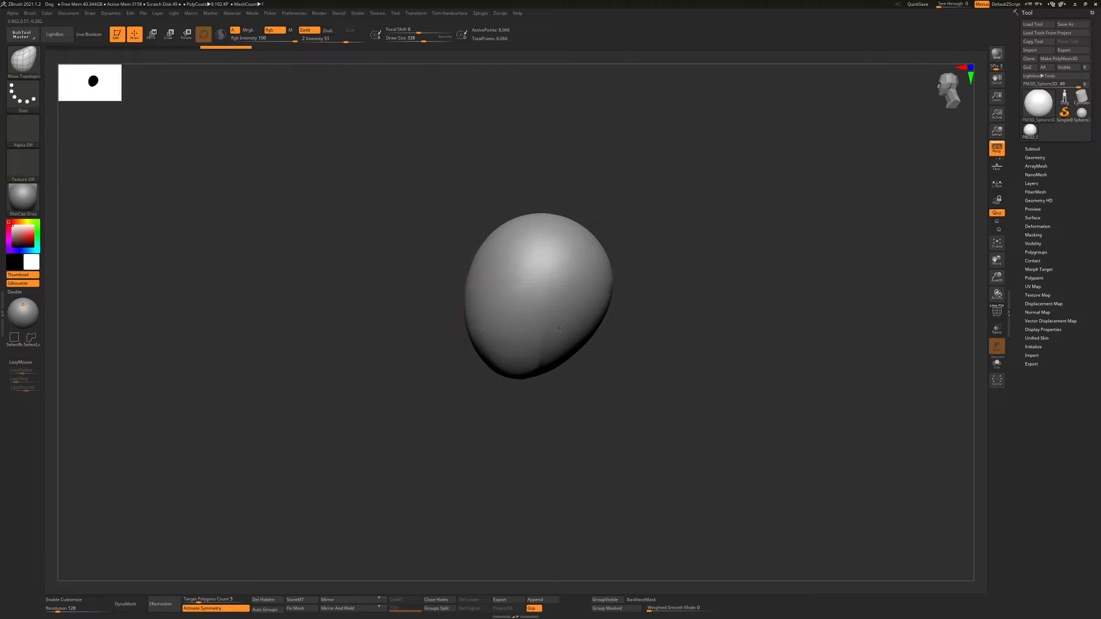
right_drag(489, 299, 488, 335)
drag(532, 393, 525, 386)
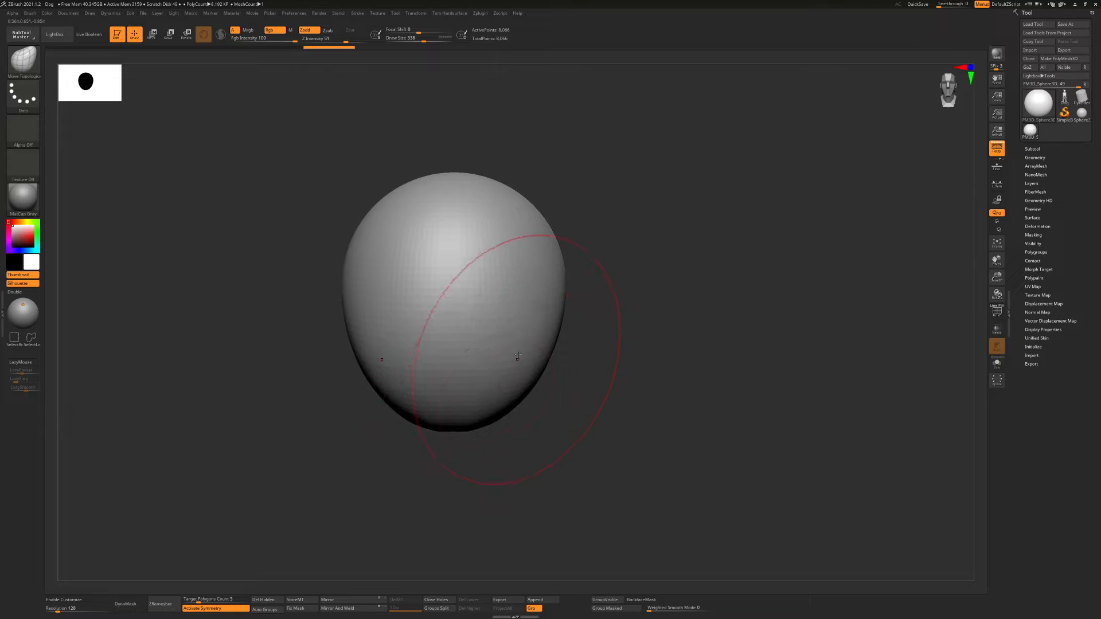
alt+right_drag(492, 319, 515, 343)
Build up symmetric masses across the front and sides of the egg shape with the ClayBuildup brush at draw size 163
key(s)
drag(507, 335, 496, 335)
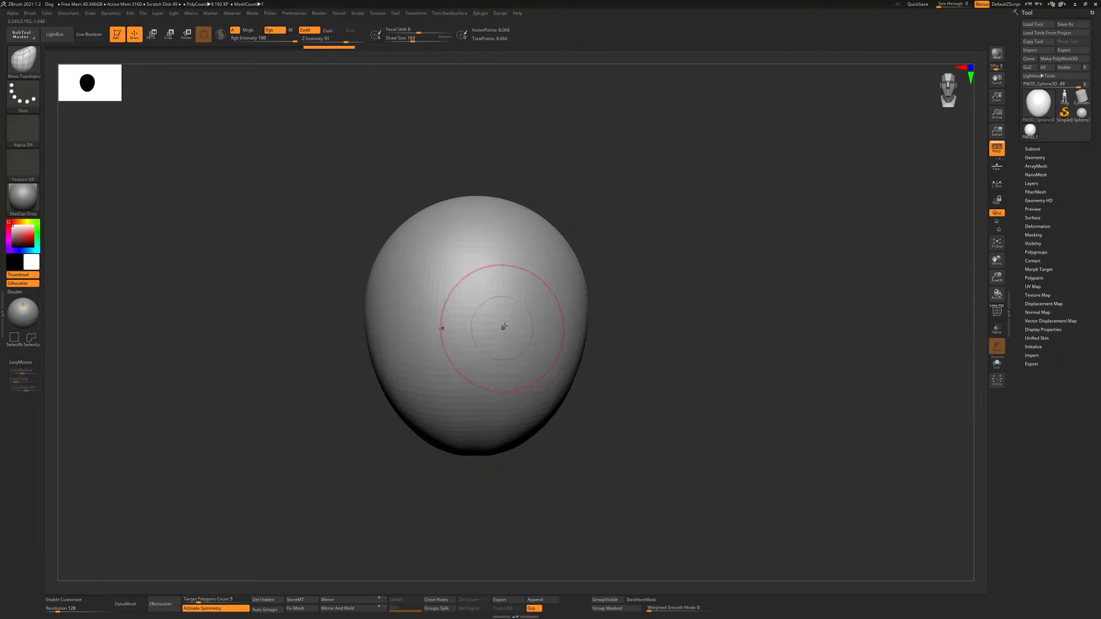
key(b)
key(c)
key(b)
mouse_move(525, 254)
mouse_down()
mouse_move(545, 310)
mouse_move(543, 375)
mouse_up()
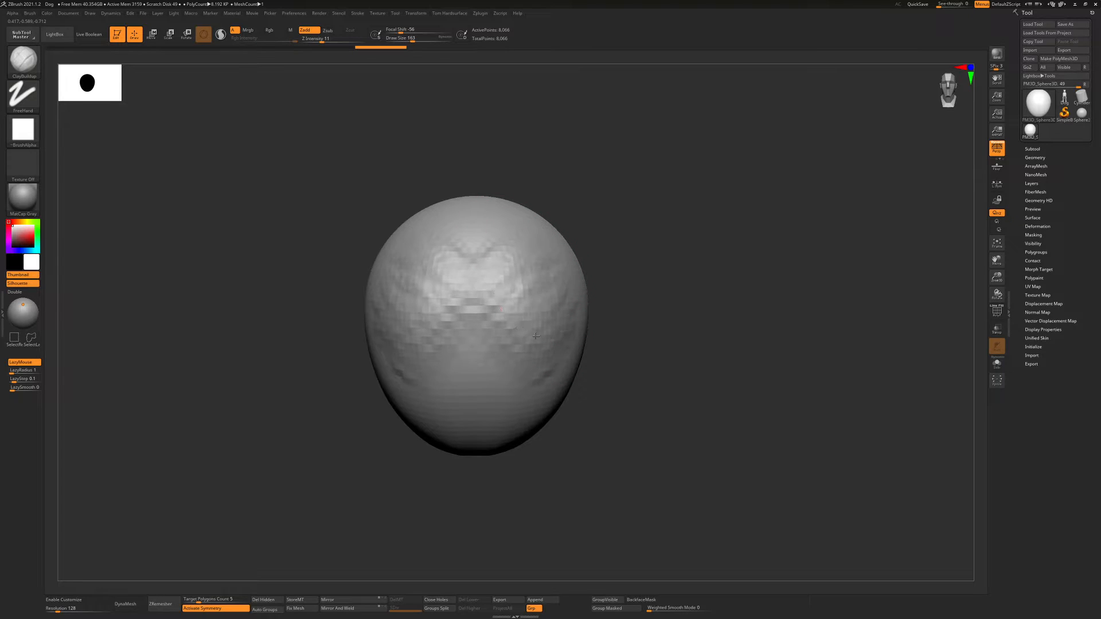
drag(536, 336, 542, 380)
mouse_move(597, 332)
alt+mouse_down()
mouse_move(585, 331)
mouse_move(597, 310)
alt+mouse_up()
drag(622, 316, 573, 322)
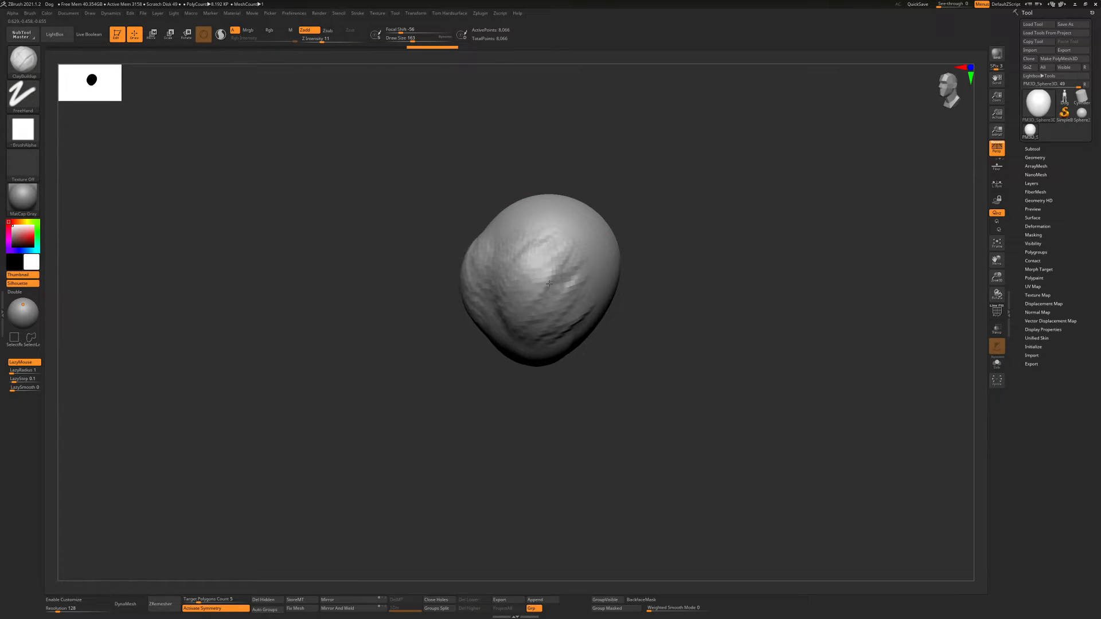
Add smaller symmetric clay forms around the centre of the front with the ClayBuildup brush at draw size 108
mouse_move(537, 262)
right_down()
mouse_move(567, 266)
mouse_move(538, 303)
right_up()
key(s)
drag(538, 302, 493, 301)
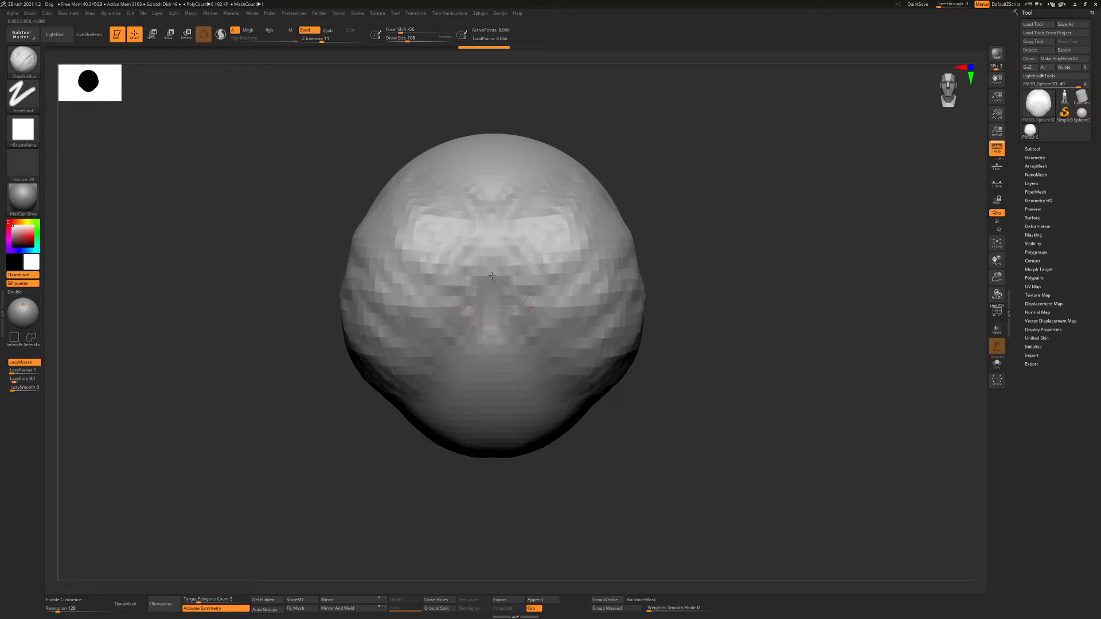
mouse_move(492, 273)
mouse_down()
mouse_move(462, 353)
mouse_move(480, 344)
mouse_move(451, 372)
mouse_move(477, 331)
mouse_move(467, 275)
mouse_move(457, 304)
mouse_move(573, 281)
mouse_move(584, 316)
mouse_move(601, 307)
mouse_move(577, 311)
mouse_move(608, 350)
mouse_move(625, 332)
mouse_move(602, 287)
mouse_move(531, 276)
mouse_move(539, 269)
mouse_up()
Build up large rounded bulges on both sides of the form with the ClayBuildup brush at draw size 245
key(s)
right_drag(606, 291, 487, 275)
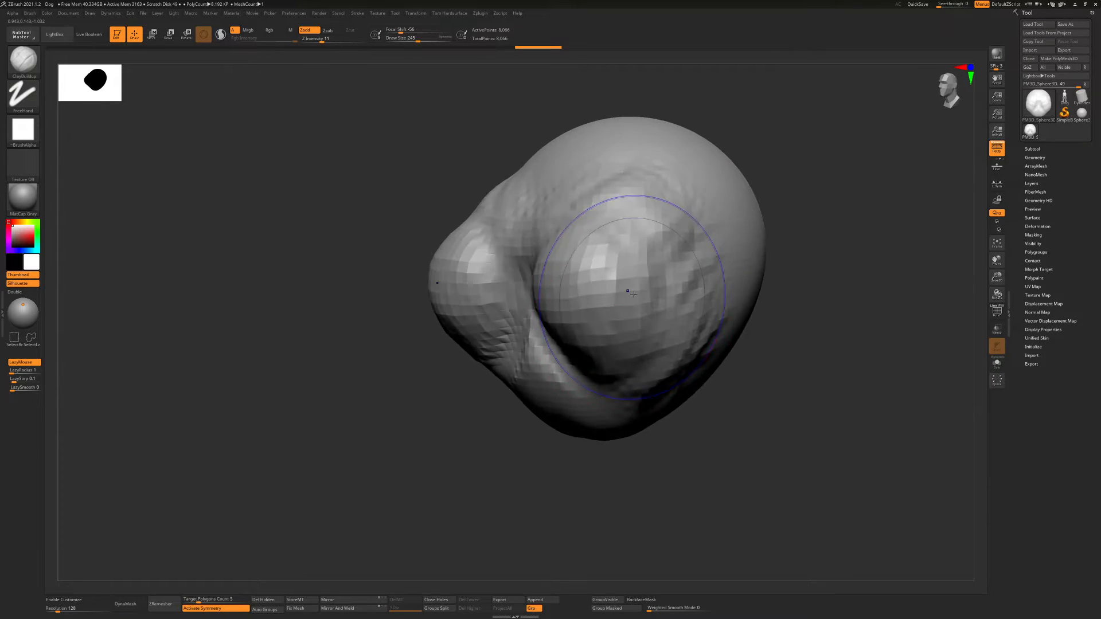
mouse_move(626, 288)
shift+mouse_down()
mouse_move(612, 244)
mouse_move(617, 253)
shift+mouse_up()
shift+drag(622, 229, 605, 264)
ctrl+right_drag(603, 269, 602, 229)
alt+right_drag(603, 229, 594, 364)
right_drag(625, 321, 593, 367)
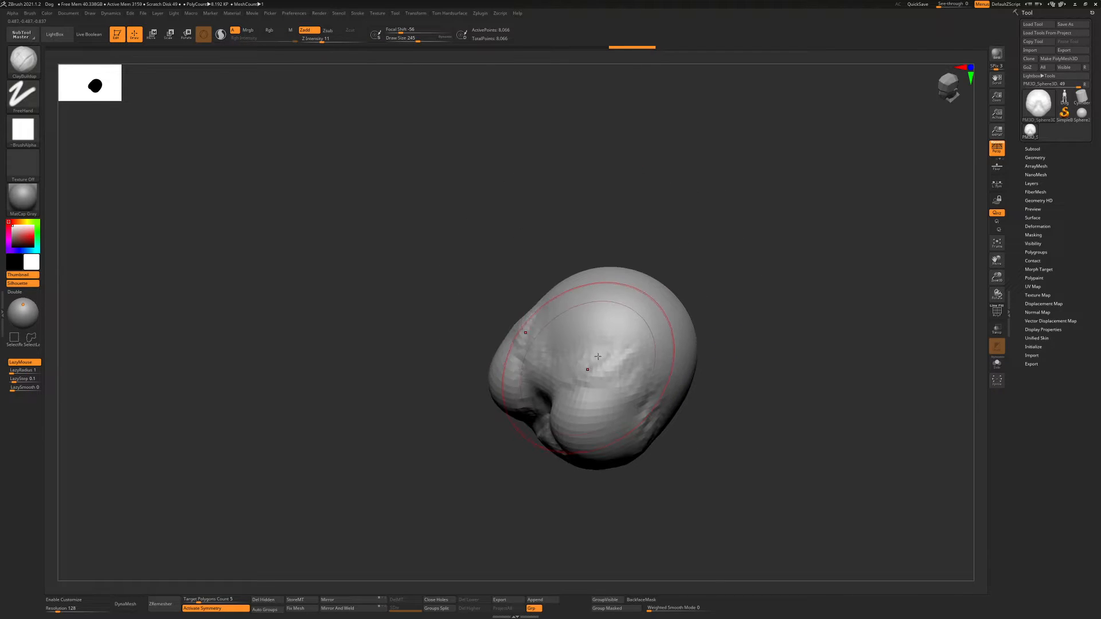
Add further symmetric lobes on the upper surface and back with the ClayBuildup brush at draw size 112
mouse_move(594, 367)
mouse_down()
mouse_move(609, 321)
mouse_move(578, 303)
mouse_move(609, 320)
mouse_move(613, 329)
mouse_move(596, 339)
mouse_up()
key(s)
mouse_move(609, 321)
mouse_down()
mouse_move(579, 357)
mouse_move(560, 340)
mouse_move(611, 333)
mouse_move(575, 356)
mouse_move(626, 347)
mouse_move(575, 371)
mouse_move(616, 344)
mouse_up()
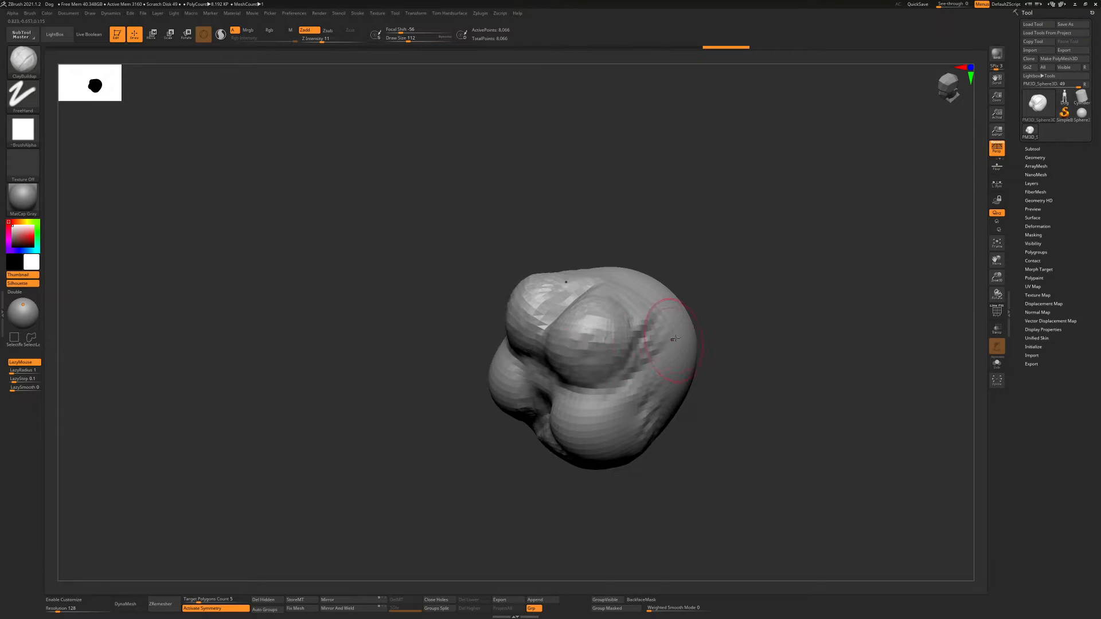
mouse_move(809, 332)
mouse_down()
mouse_move(751, 316)
mouse_move(723, 344)
mouse_move(746, 321)
mouse_move(734, 349)
mouse_move(768, 329)
mouse_move(734, 338)
mouse_move(733, 351)
mouse_move(769, 329)
mouse_move(727, 346)
mouse_move(744, 312)
mouse_up()
mouse_move(854, 344)
mouse_down()
mouse_move(840, 321)
mouse_move(741, 295)
mouse_up()
alt+right_drag(741, 295, 686, 337)
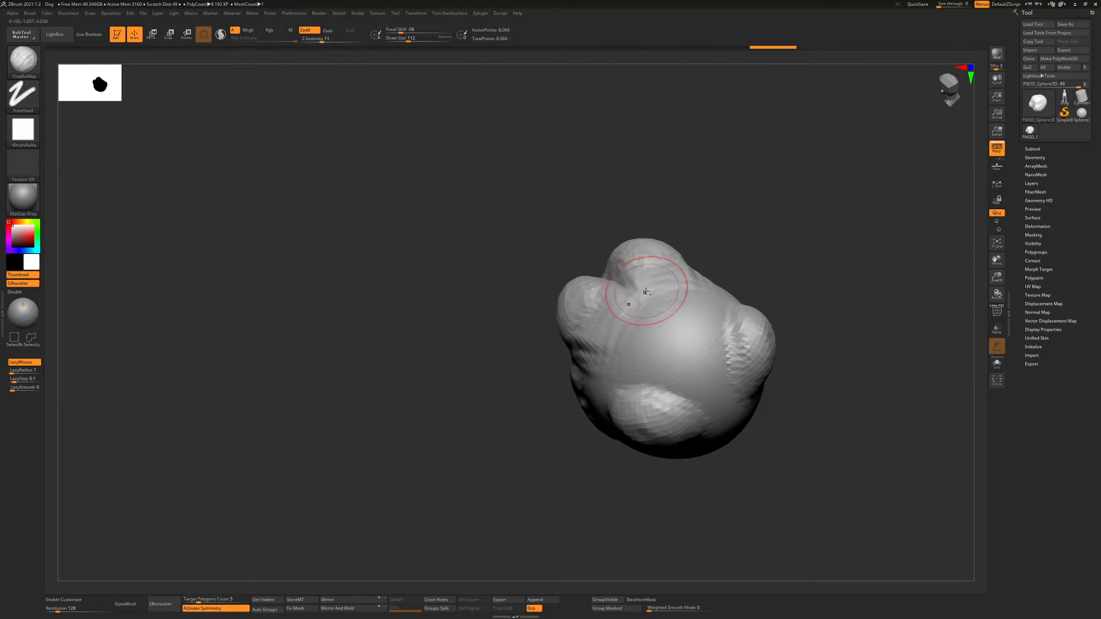
ctrl+right_drag(646, 292, 680, 294)
mouse_move(700, 299)
mouse_down()
mouse_move(775, 307)
mouse_move(655, 302)
mouse_move(753, 304)
mouse_move(724, 329)
mouse_up()
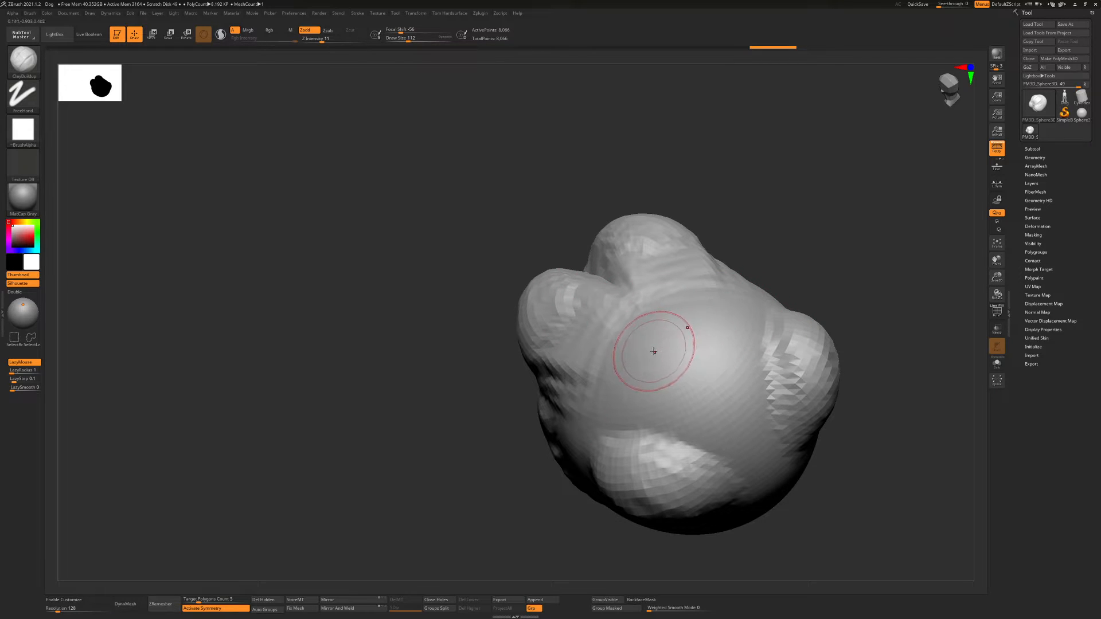
Carve a groove near the two upper lobes with the DamStandard brush
key(b)
key(d)
key(s)
mouse_move(675, 344)
right_down()
mouse_move(695, 347)
mouse_move(742, 300)
right_up()
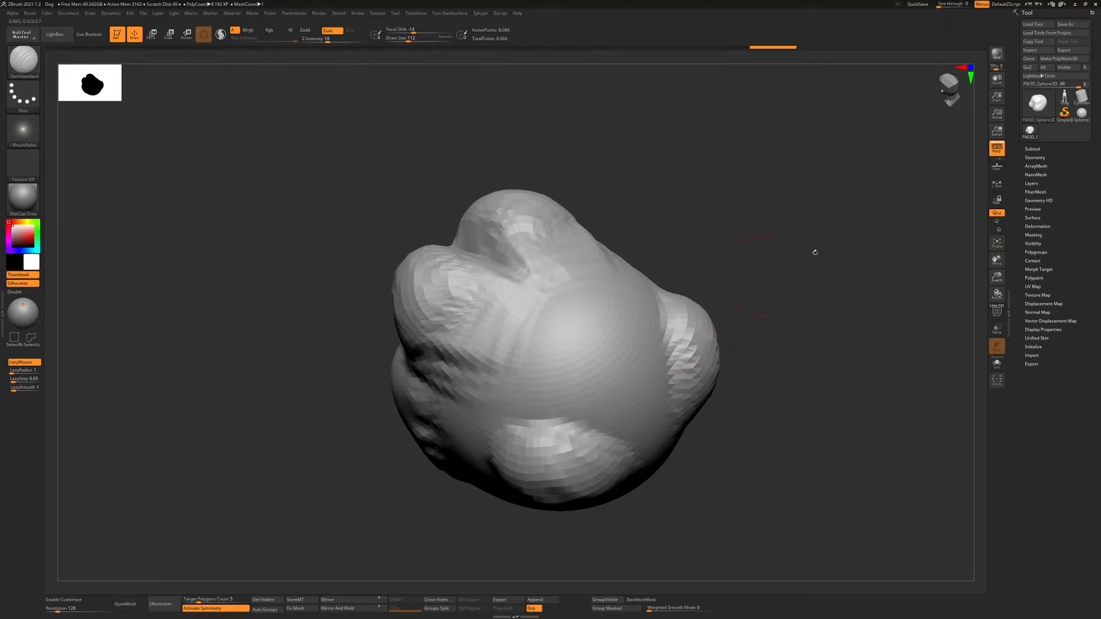
Switch to the Cube3D primitive and convert it into an editable PolyMesh3D
click(1037, 103)
click(1038, 103)
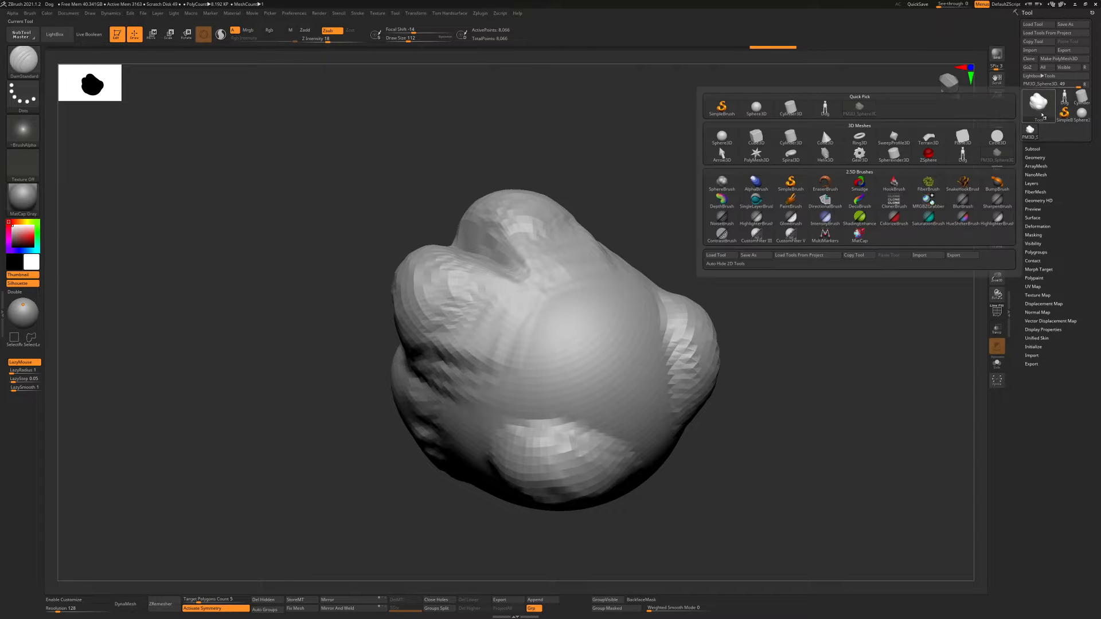
click(756, 136)
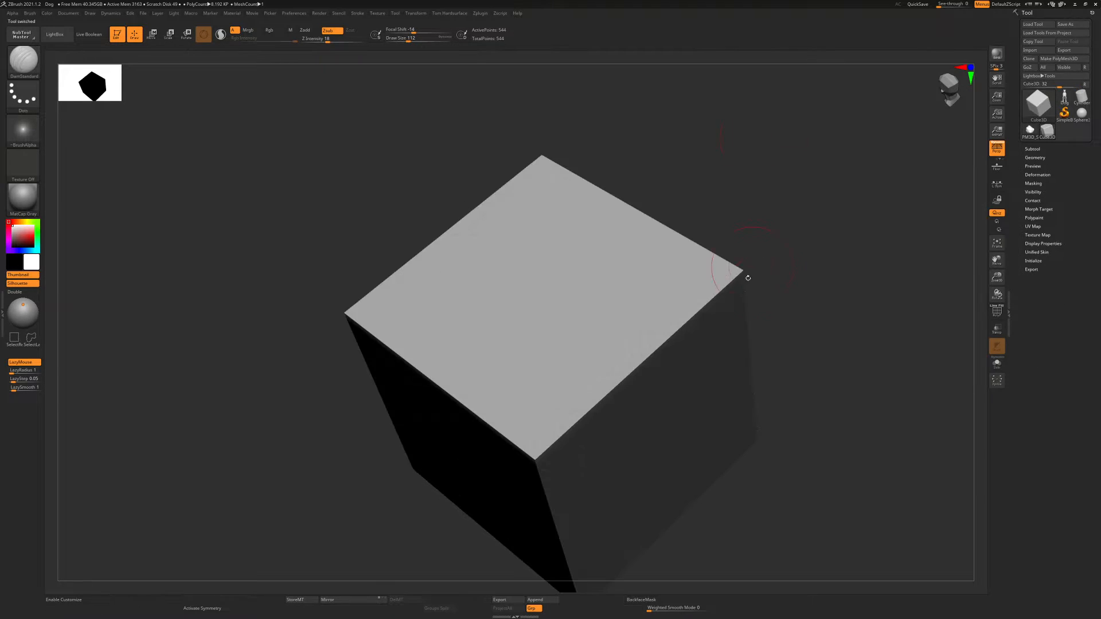
right_drag(677, 282, 703, 253)
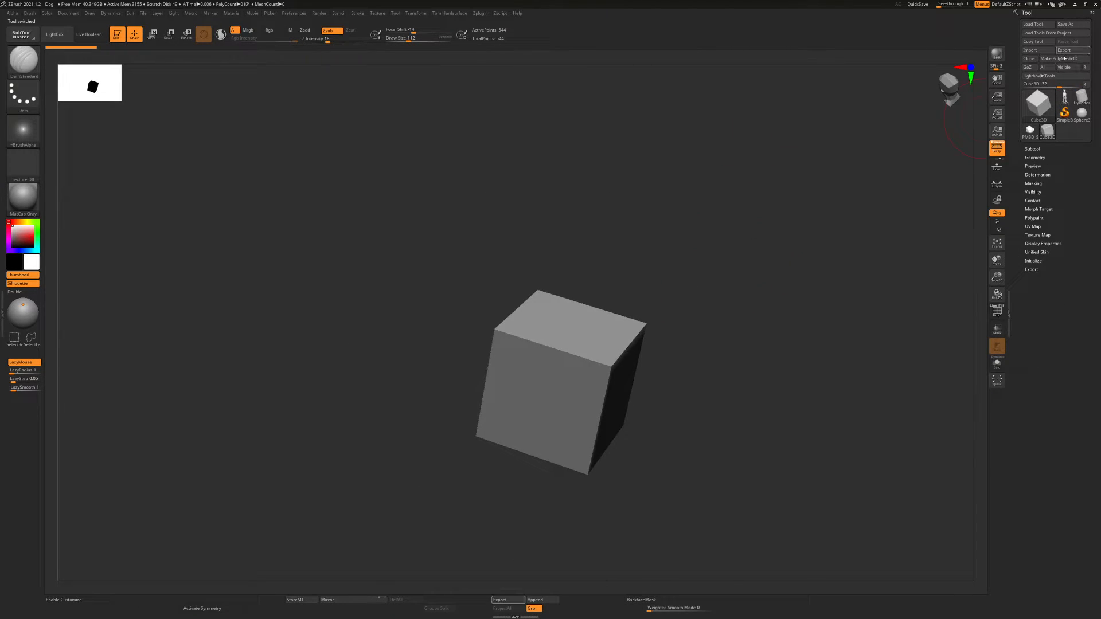
click(1059, 59)
Check the cube's polyframe and subdivide the mesh up to SDiv 4
shift+right_drag(701, 314, 712, 350)
key(shift+f)
key(shift+f)
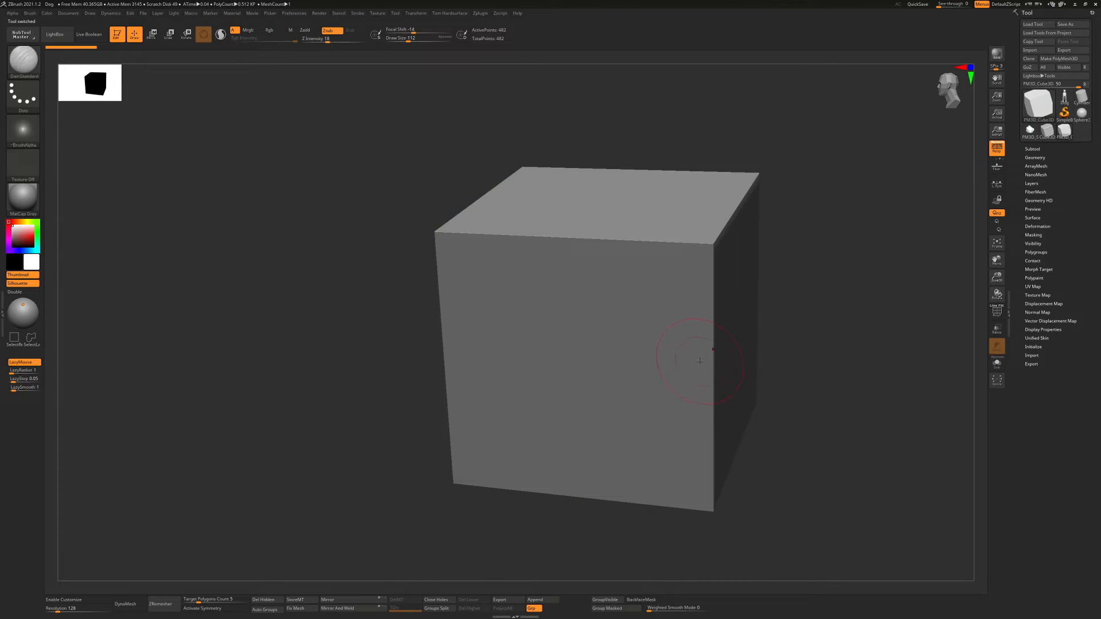
key(ctrl+d)
key(ctrl+d)
shift+right_drag(700, 359, 700, 329)
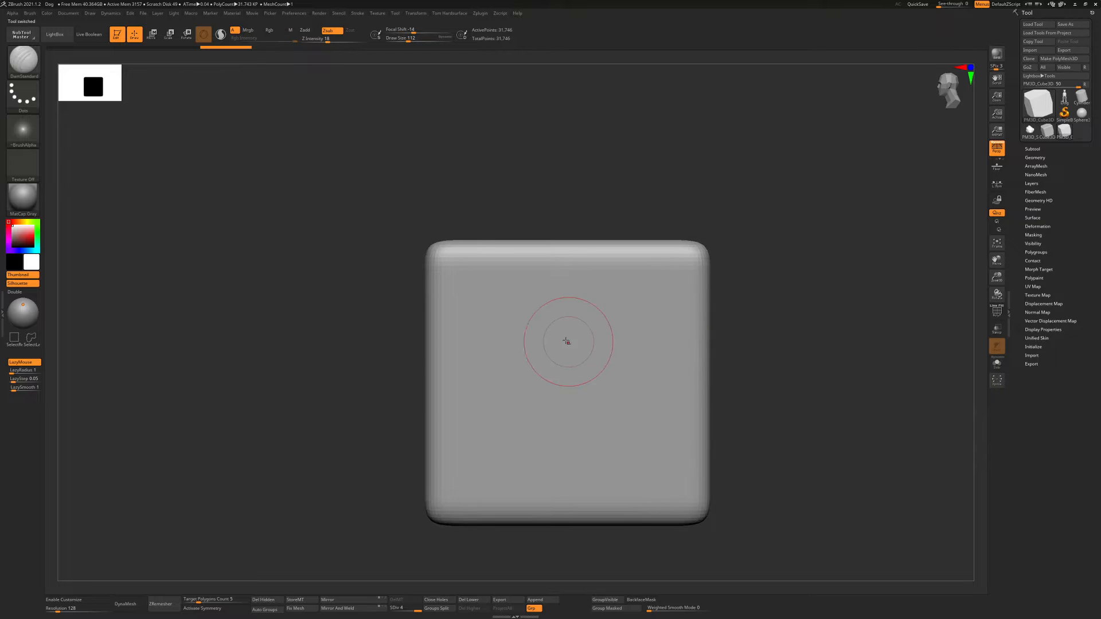
Engrave four horizontal grooves across the upper half of the cube's face with the DamStandard brush at draw size 44
mouse_move(568, 342)
right_down()
mouse_move(617, 337)
mouse_move(600, 327)
mouse_move(624, 309)
mouse_move(531, 287)
right_up()
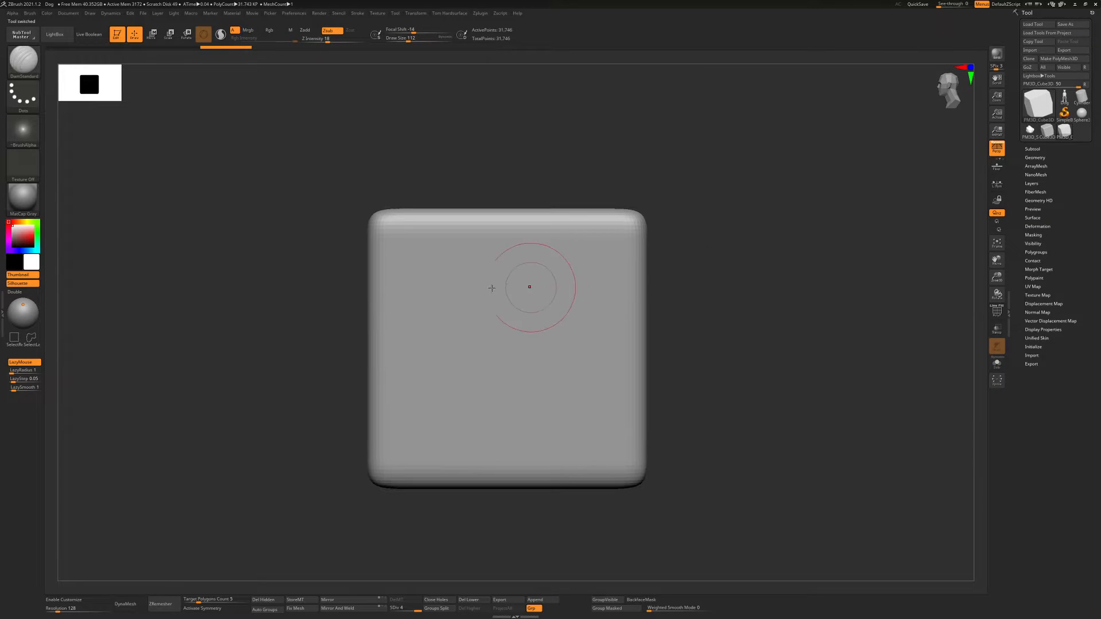
right_drag(443, 284, 507, 287)
key(s)
drag(475, 272, 571, 262)
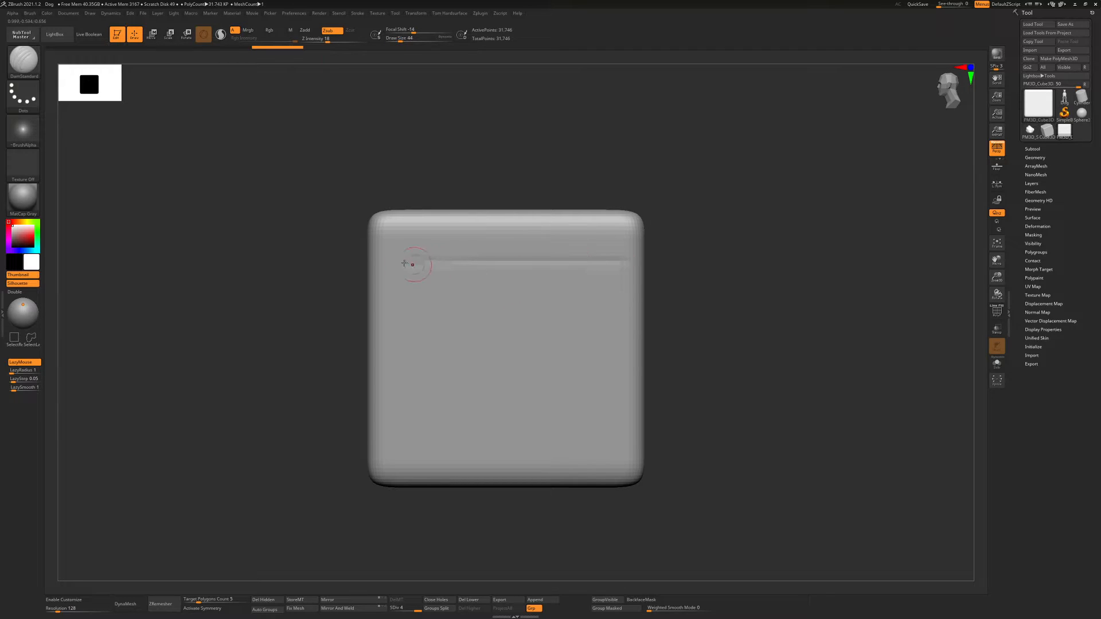
drag(404, 263, 631, 261)
drag(418, 285, 627, 286)
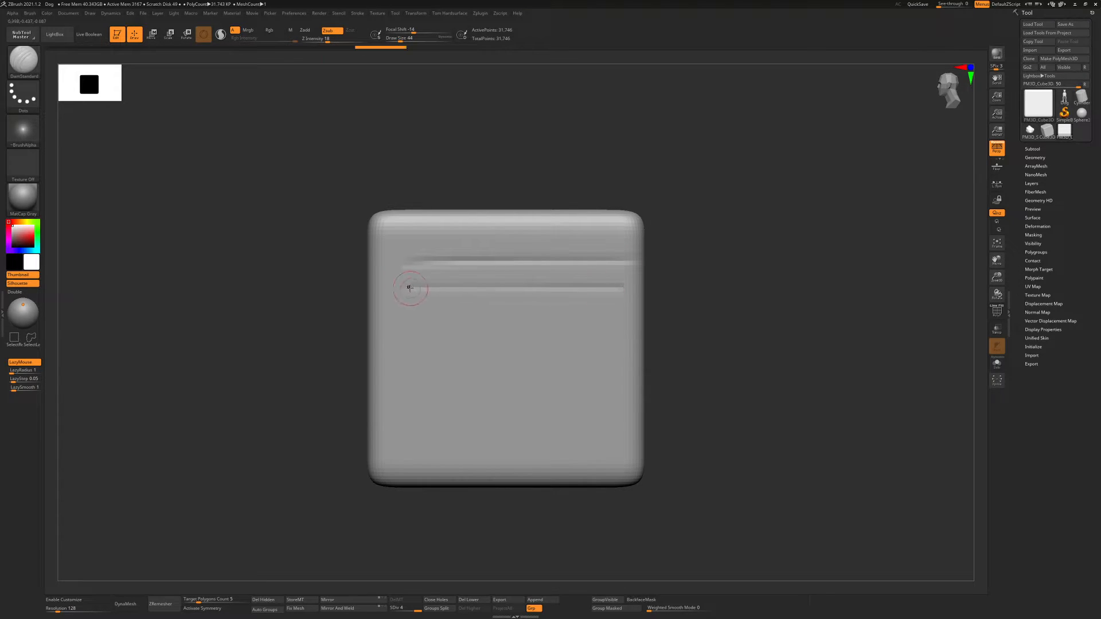
drag(410, 287, 628, 286)
drag(396, 310, 608, 309)
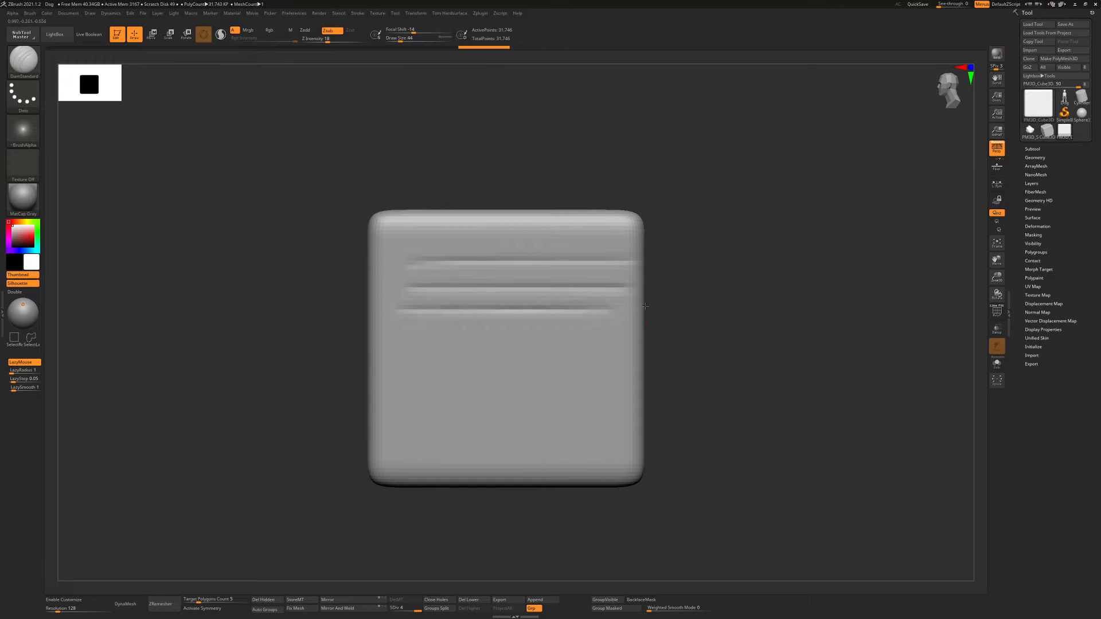
drag(416, 335, 576, 338)
Carve overlapping ovals, small circles and a wavy line into the lower half of the cube's face with the DamStandard brush
mouse_move(566, 412)
mouse_down()
mouse_move(493, 378)
mouse_move(568, 396)
mouse_up()
mouse_move(430, 375)
mouse_down()
mouse_move(461, 413)
mouse_move(440, 387)
mouse_up()
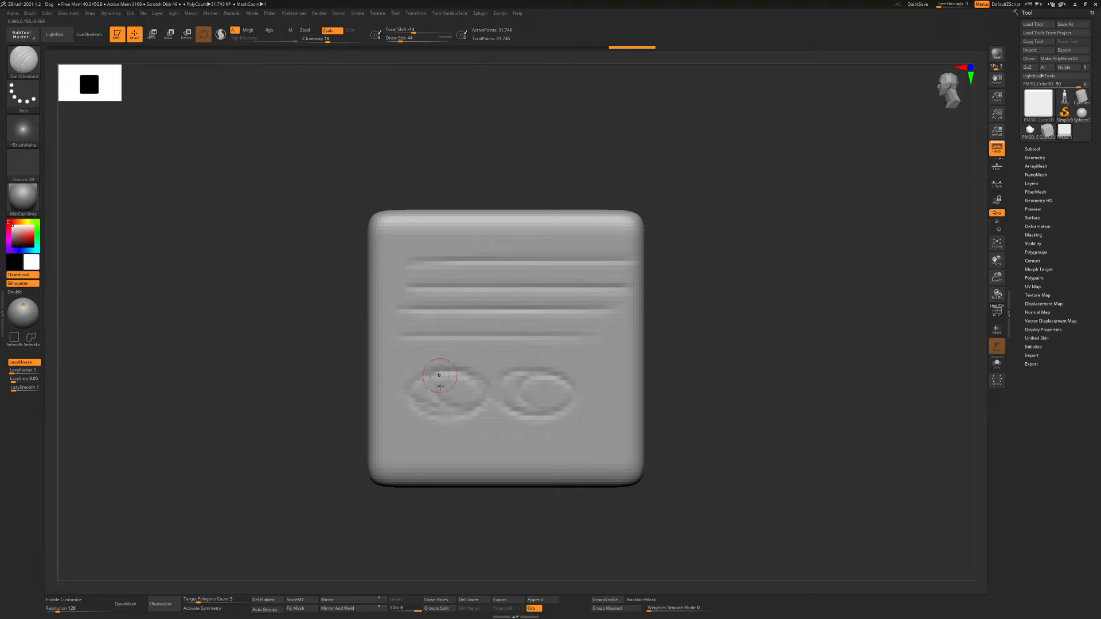
drag(624, 433, 564, 423)
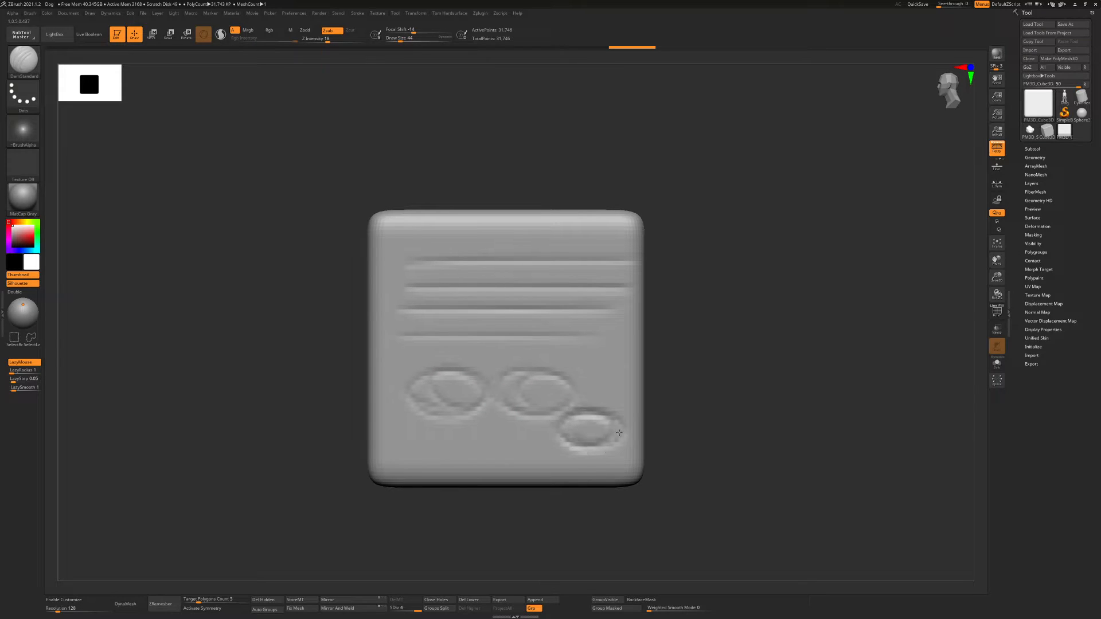
mouse_move(488, 421)
mouse_down()
mouse_move(499, 432)
mouse_move(532, 354)
mouse_up()
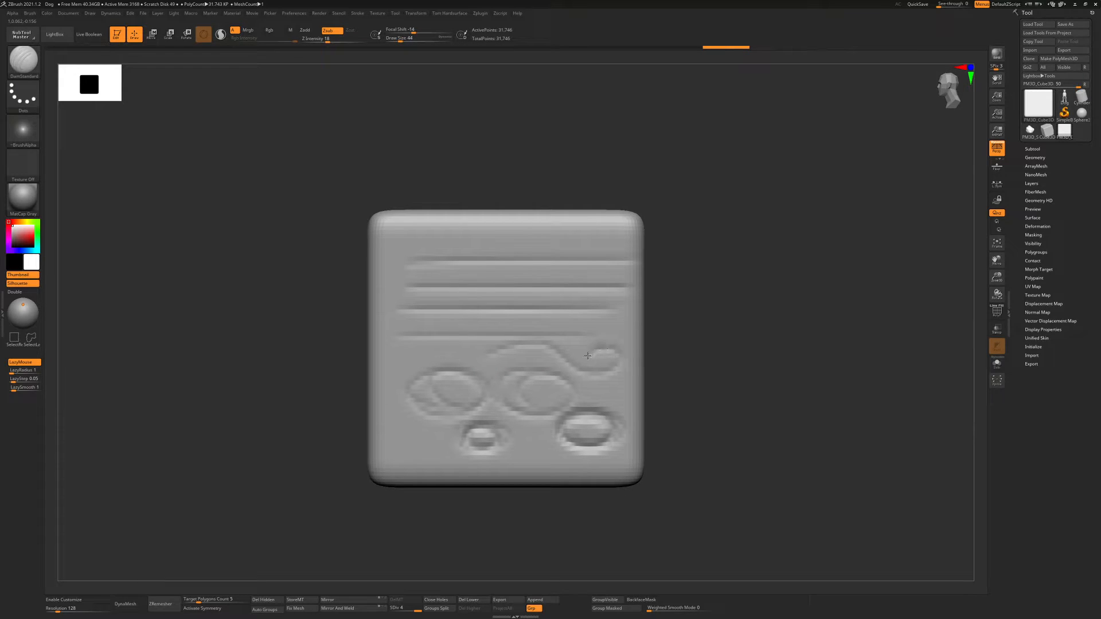
Enable DynaMesh on the cube without freezing its subdivision levels and check the resulting polyframe
ctrl+right_drag(613, 311, 354, 475)
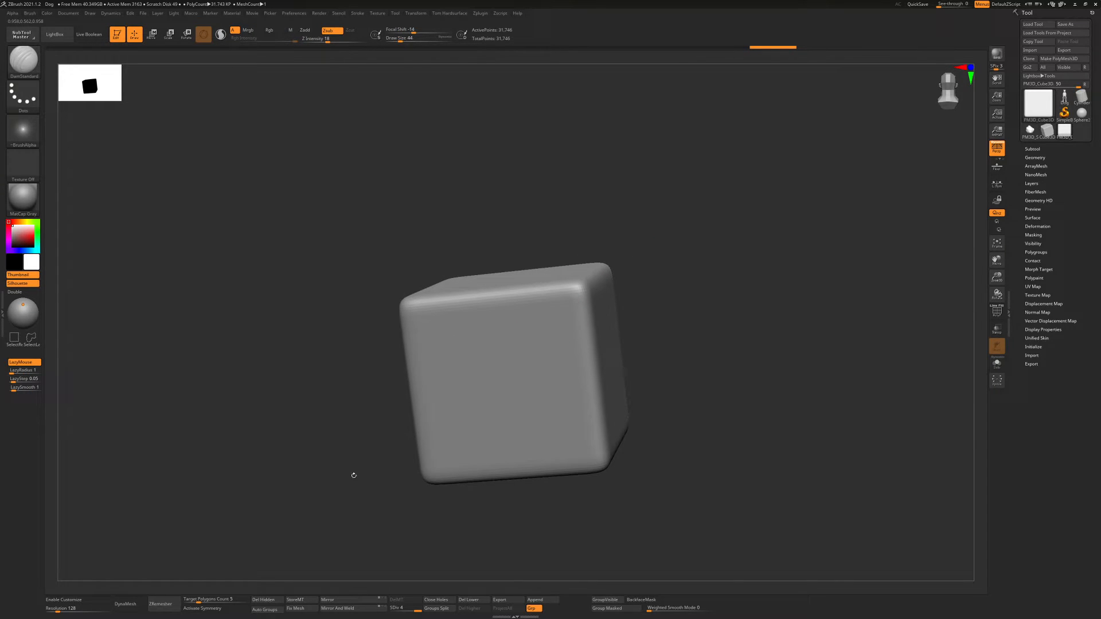
click(131, 605)
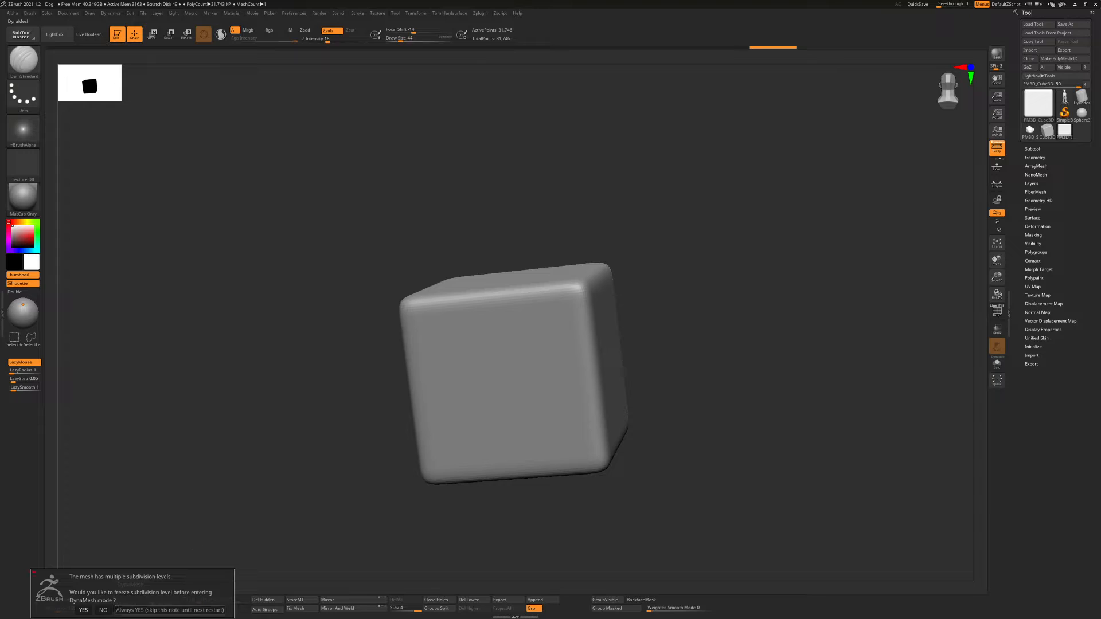
click(103, 611)
mouse_move(610, 348)
alt+right_down()
mouse_move(561, 335)
mouse_move(528, 304)
alt+right_up()
key(shift+f)
key(shift+f)
right_drag(472, 343, 459, 331)
Reshape the cube's upper front corner with the ClayBuildup brush at draw size 163
key(b)
key(c)
key(b)
key(s)
drag(430, 349, 438, 350)
right_drag(511, 302, 488, 310)
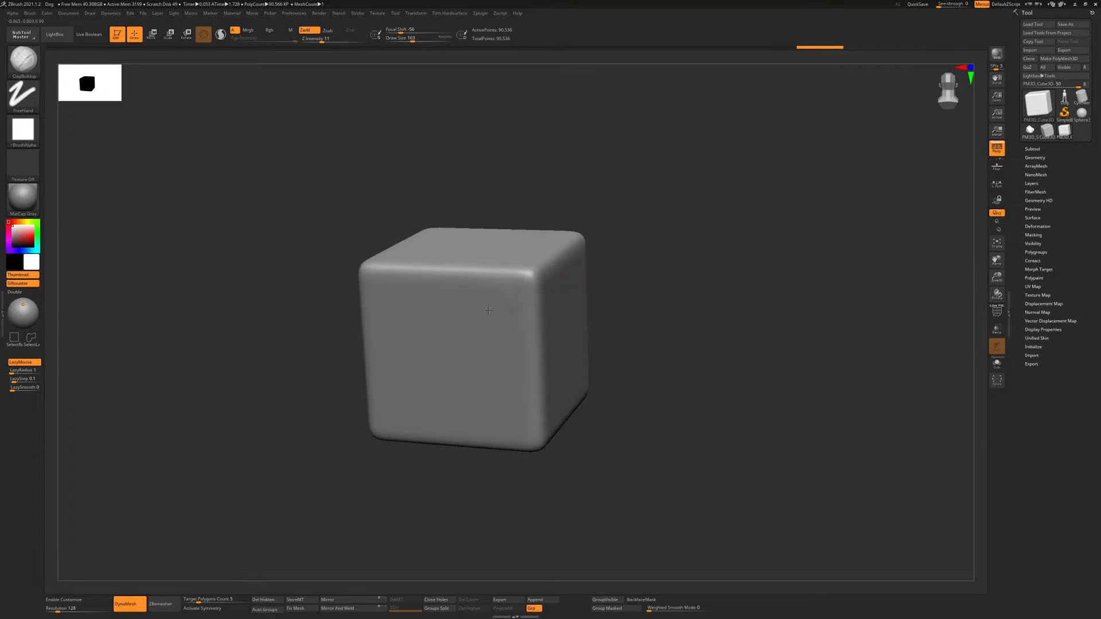
mouse_move(507, 306)
mouse_down()
mouse_move(527, 281)
mouse_move(517, 294)
mouse_move(514, 267)
mouse_move(504, 298)
mouse_move(533, 312)
mouse_move(493, 287)
mouse_move(531, 279)
mouse_move(498, 317)
mouse_move(503, 301)
mouse_up()
Smooth the reshaped corner of the cube with the Smooth brush at draw size 83
key(s)
key(shift)
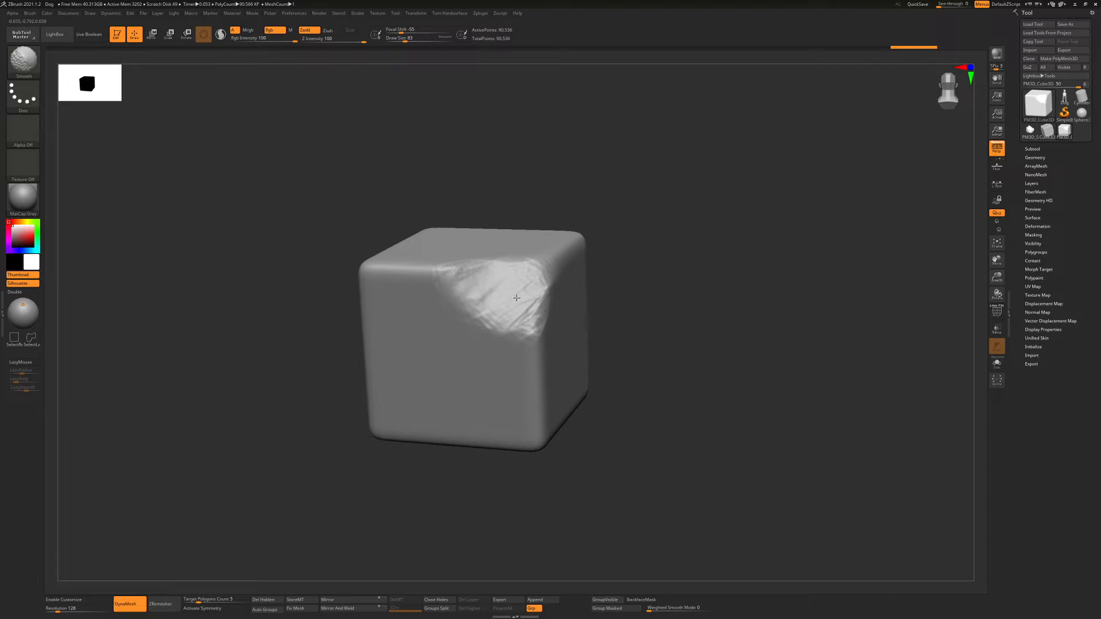
alt+right_drag(553, 305, 543, 350)
Retopologize the cube with ZRemesher and open the detailed ZRemesher settings of its geometry
right_drag(542, 350, 485, 375)
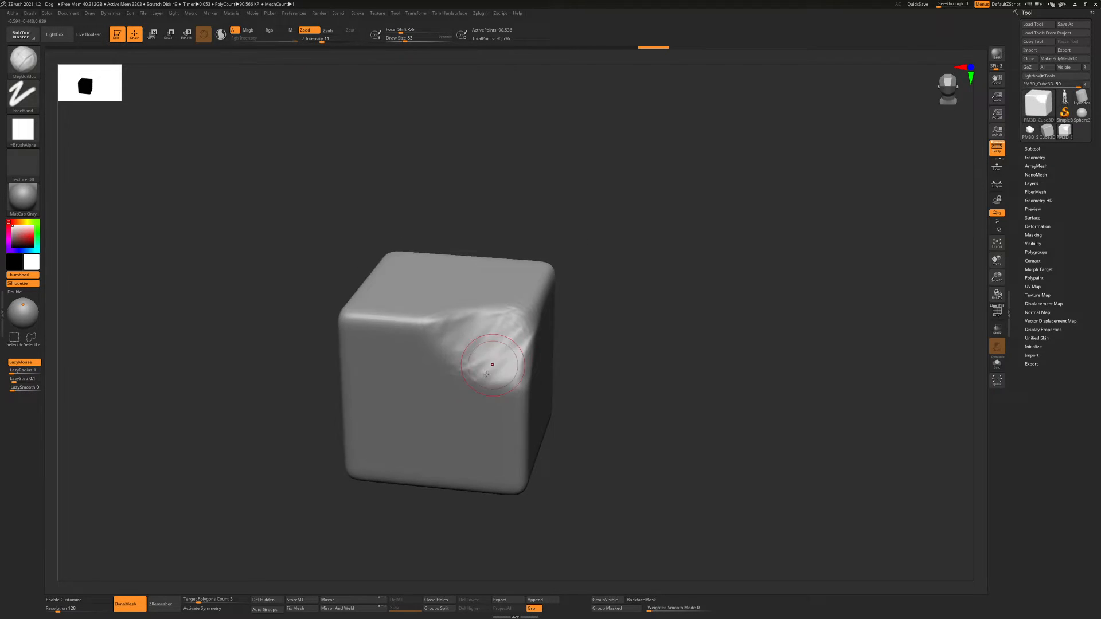
click(162, 602)
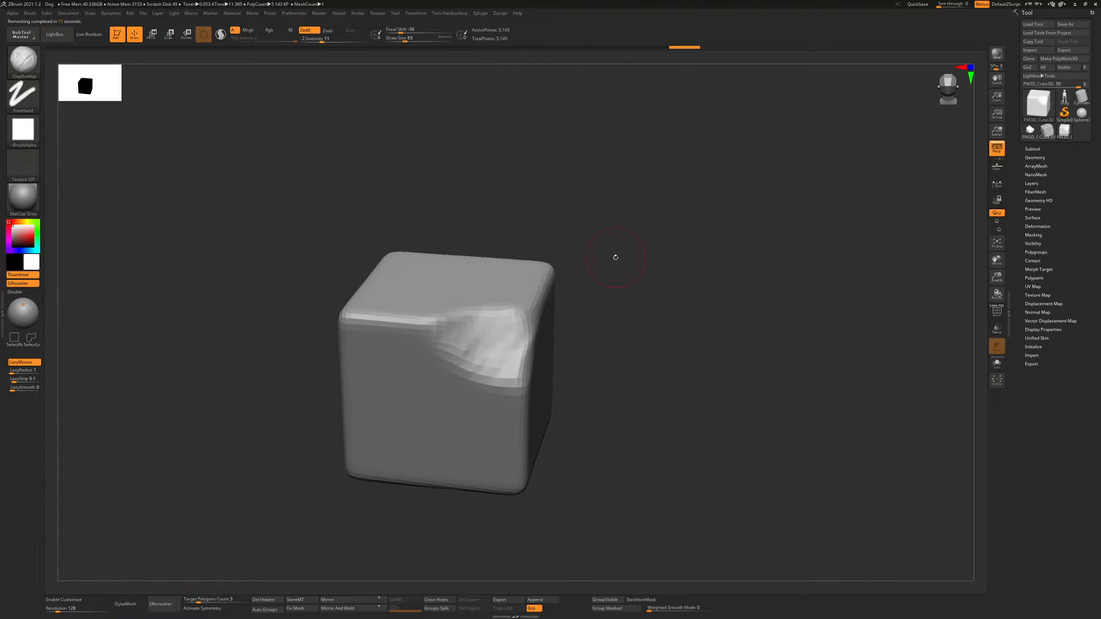
alt+right_drag(534, 303, 547, 266)
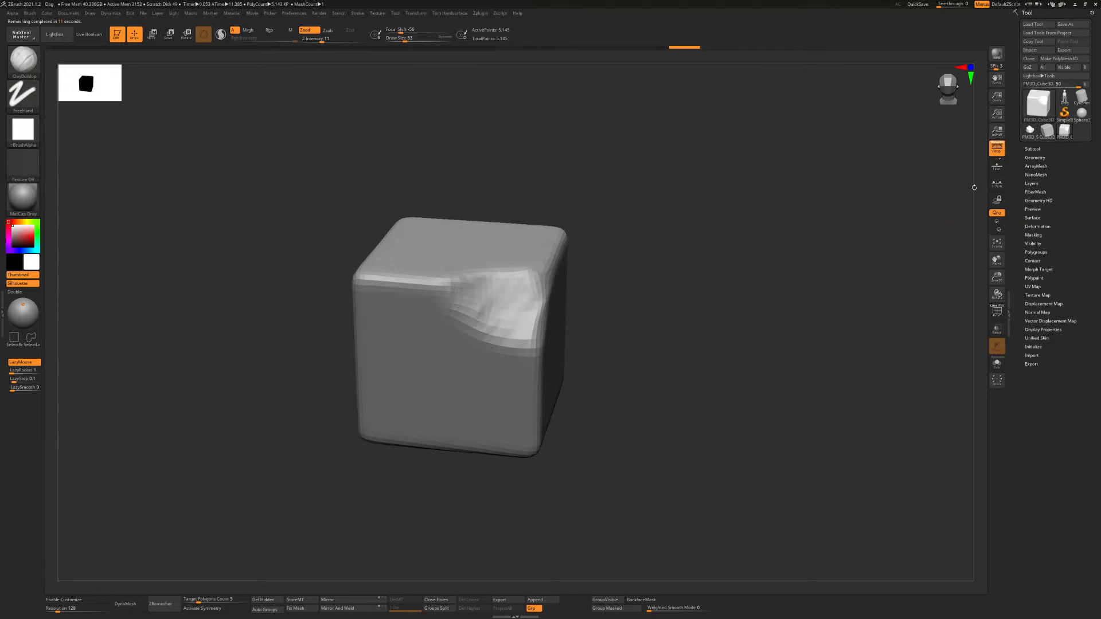
click(1037, 157)
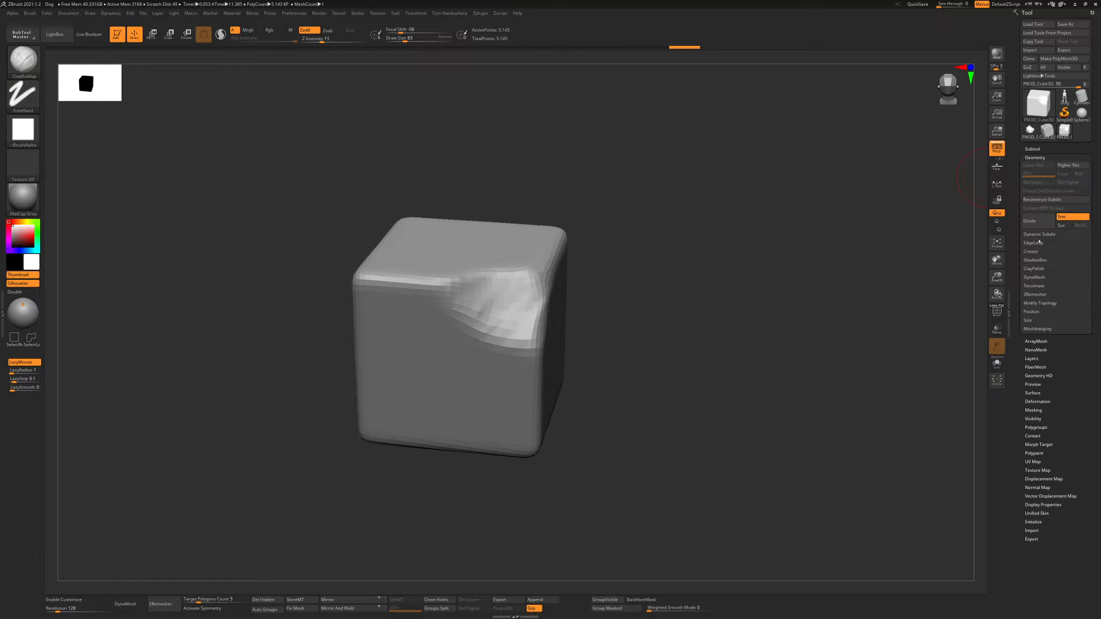
click(1036, 295)
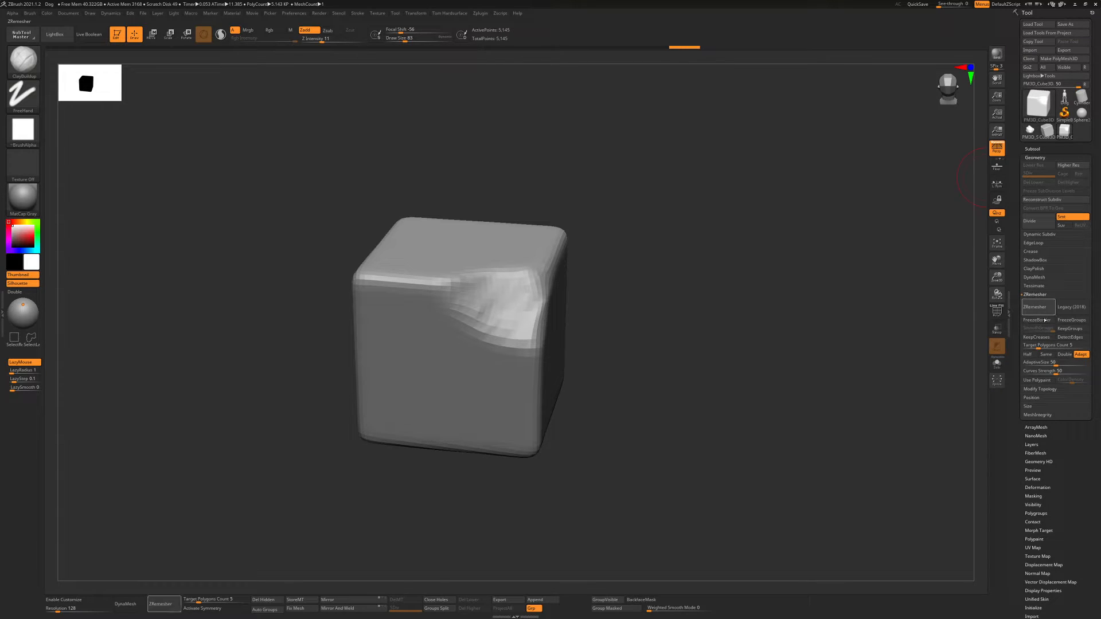
Close the ZRemesher settings, check the retopologized cube's polyframe, and subdivide the cube to subdivision level 3
click(1036, 295)
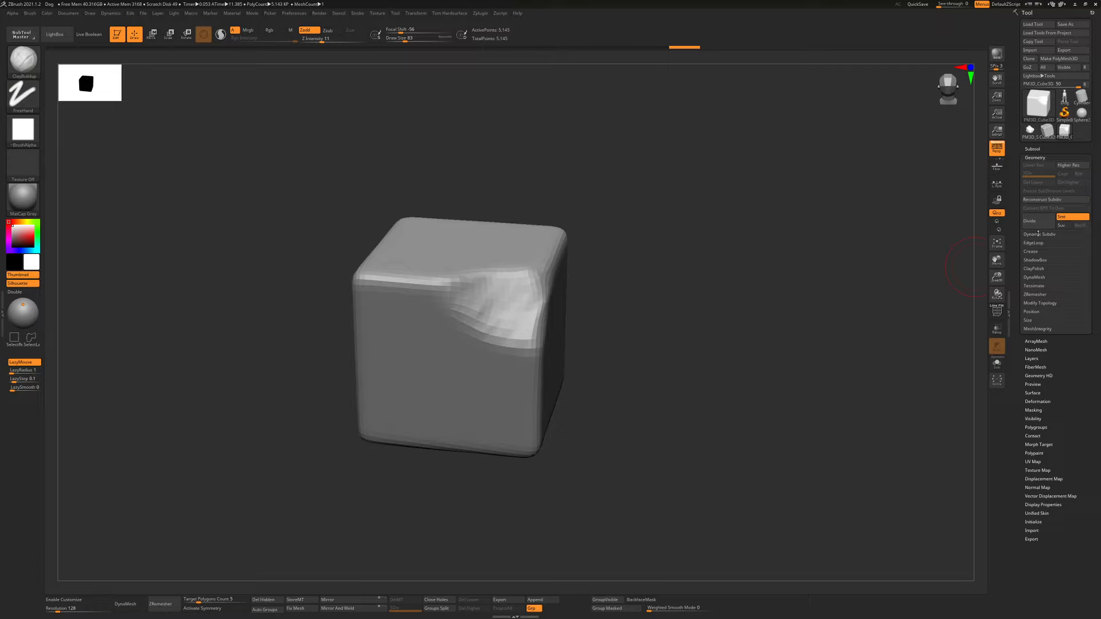
alt+drag(683, 245, 766, 216)
drag(745, 283, 202, 549)
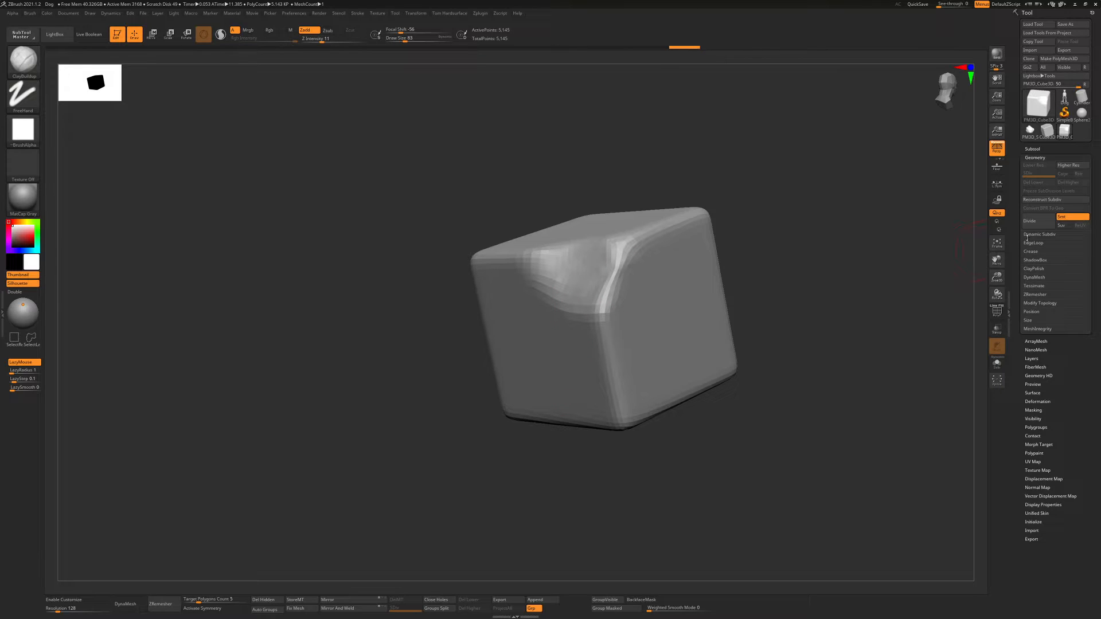
shift+right_drag(605, 318, 664, 311)
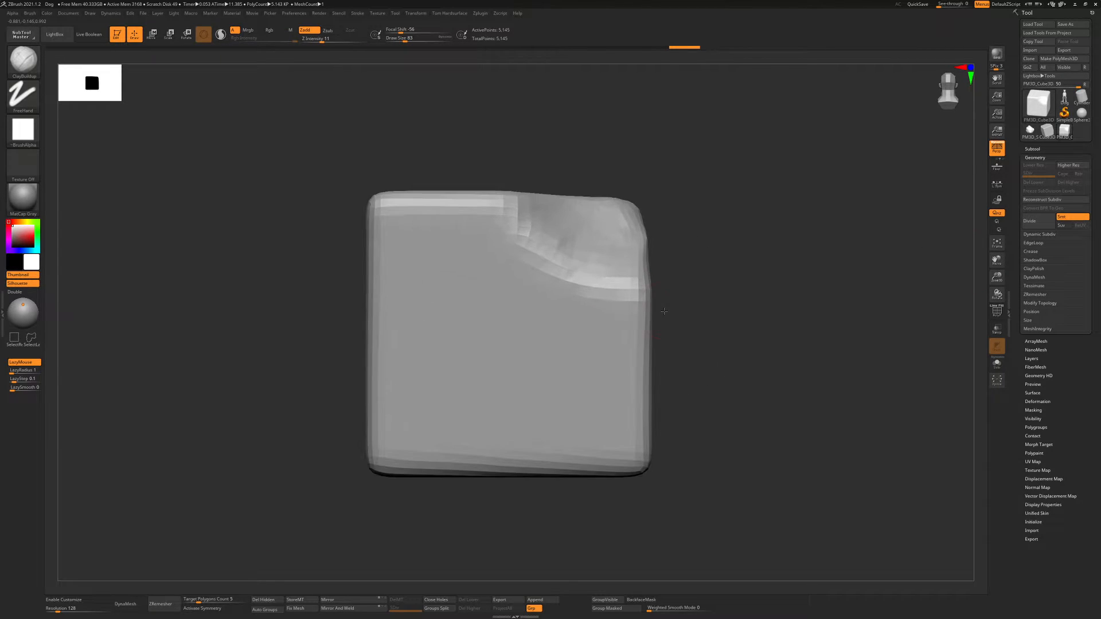
alt+drag(685, 299, 656, 296)
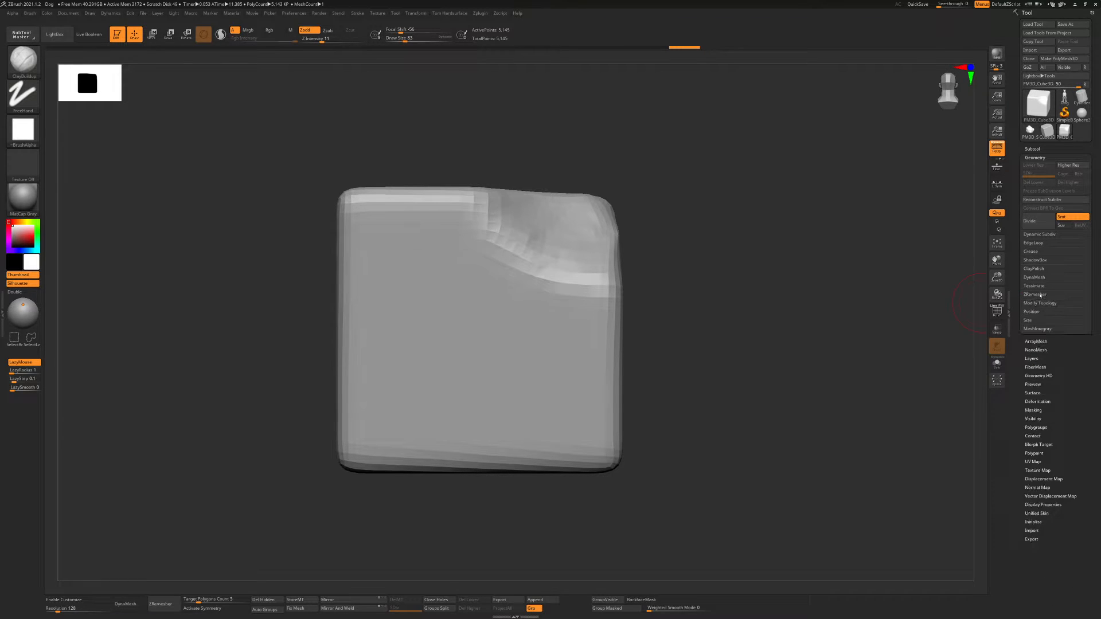
ctrl+right_drag(570, 250, 644, 241)
key(shift+f)
key(shift+f)
mouse_move(556, 246)
right_down()
mouse_move(601, 234)
mouse_move(563, 304)
mouse_move(551, 289)
right_up()
key(ctrl+d)
key(ctrl+d)
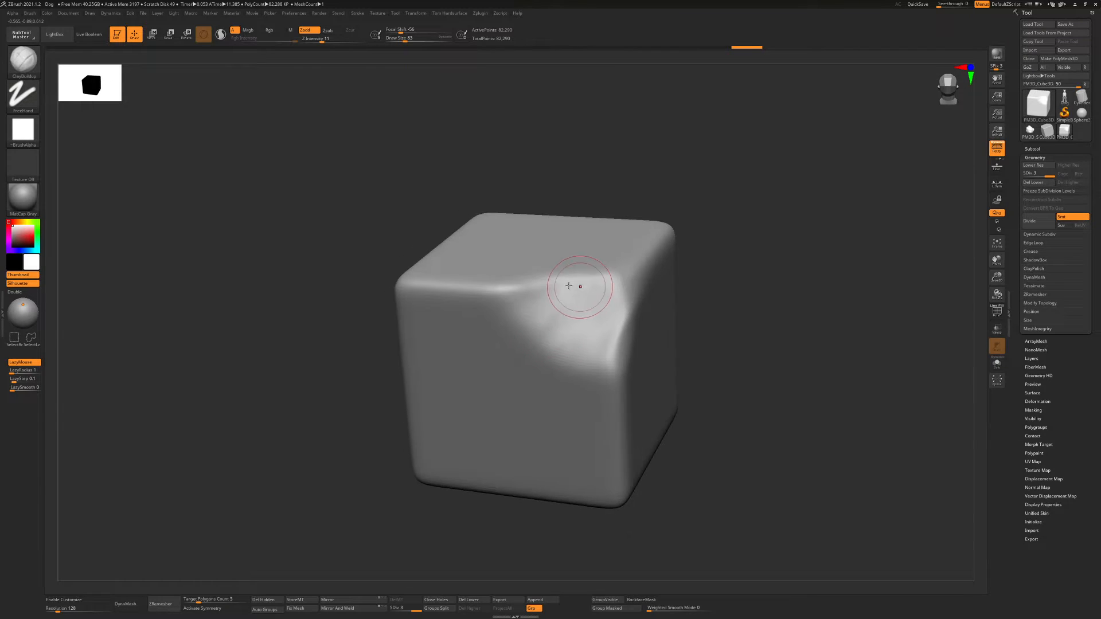
Sculpt fine strokes over the cube's dented corner and raise wavy ridges across its top face with the Standard brush at draw size 128
mouse_move(586, 280)
mouse_down()
mouse_move(540, 302)
mouse_move(615, 299)
mouse_move(562, 339)
mouse_move(630, 310)
mouse_move(598, 280)
mouse_move(603, 288)
mouse_up()
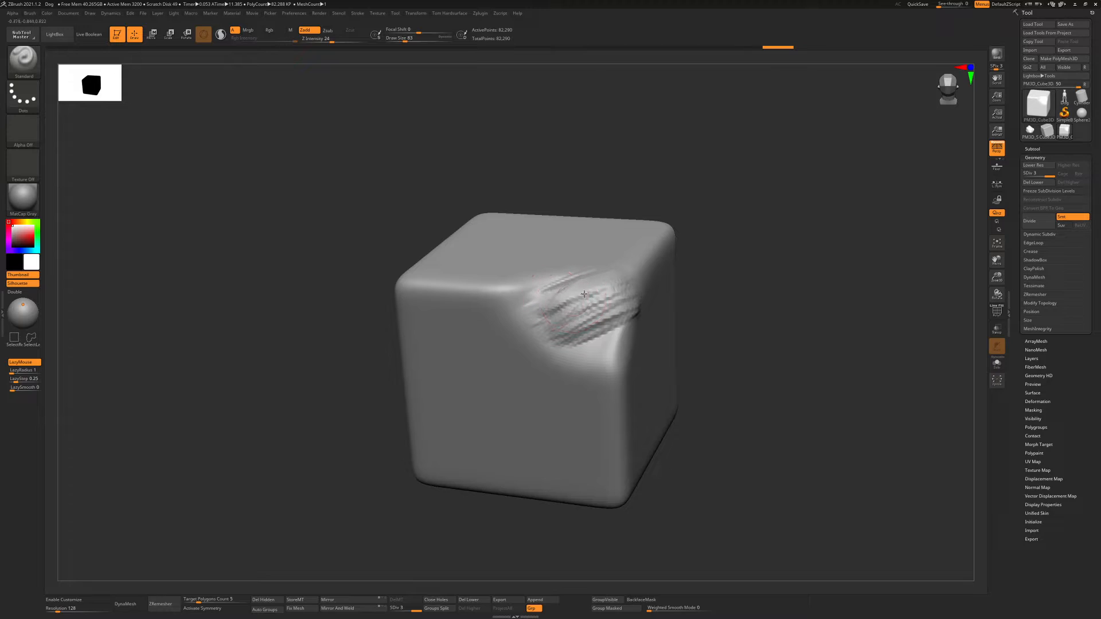
mouse_move(584, 294)
mouse_down()
mouse_move(613, 303)
mouse_move(591, 305)
mouse_up()
key(s)
right_drag(592, 308, 533, 263)
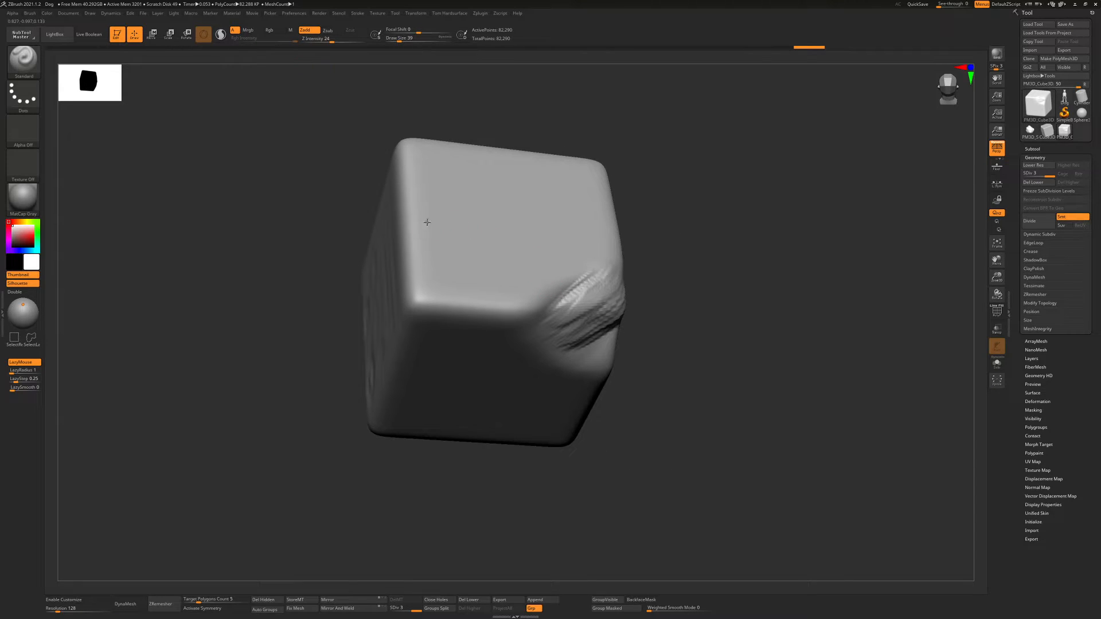
mouse_move(486, 227)
mouse_down()
mouse_move(560, 214)
mouse_move(420, 226)
mouse_move(587, 246)
mouse_move(466, 218)
mouse_move(587, 195)
mouse_up()
mouse_move(590, 240)
mouse_down()
mouse_move(536, 164)
mouse_move(574, 240)
mouse_move(568, 198)
mouse_move(544, 164)
mouse_move(487, 217)
mouse_up()
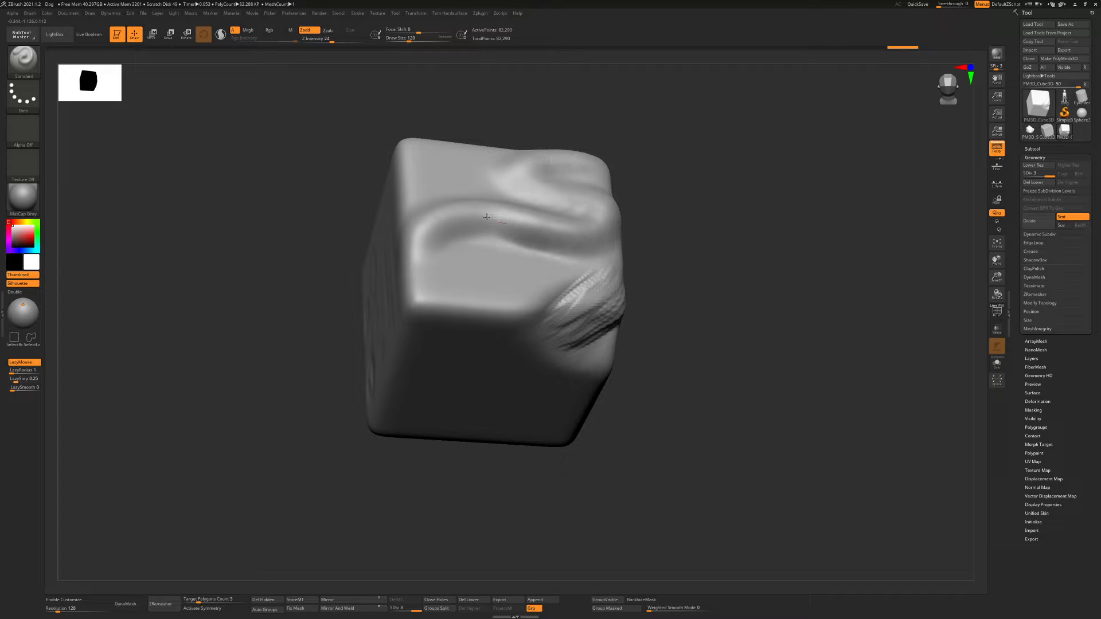
mouse_move(486, 217)
ctrl+right_down()
mouse_move(505, 189)
mouse_move(488, 229)
ctrl+right_up()
ctrl+right_drag(550, 195, 596, 239)
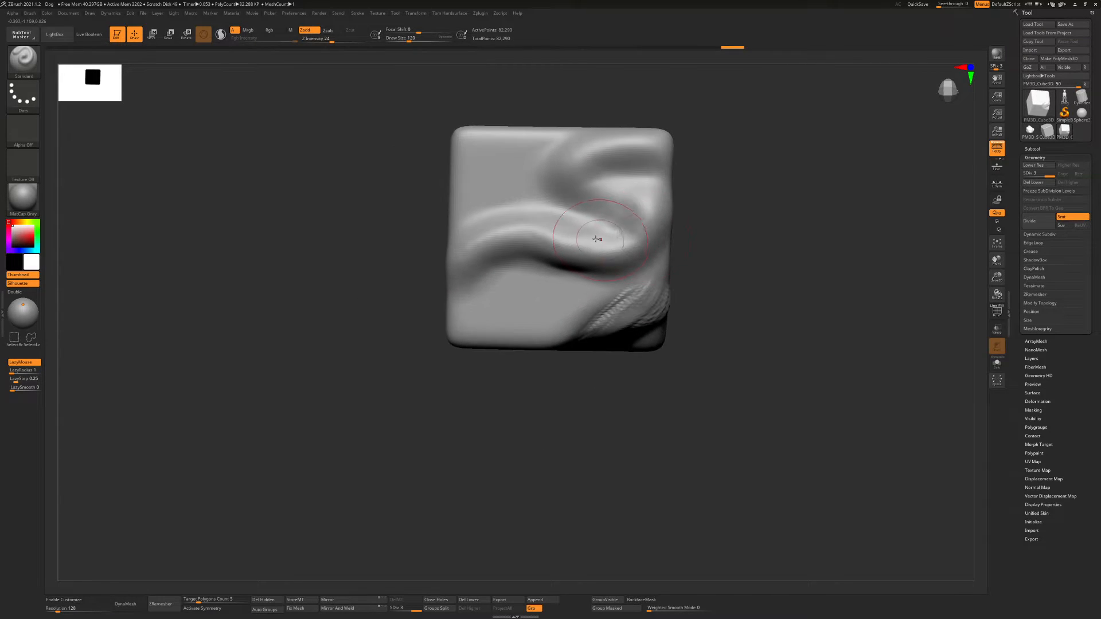
Carve along the curved ridge on the cube's top face with the DamStandard brush
key(b)
key(d)
key(s)
drag(548, 210, 463, 228)
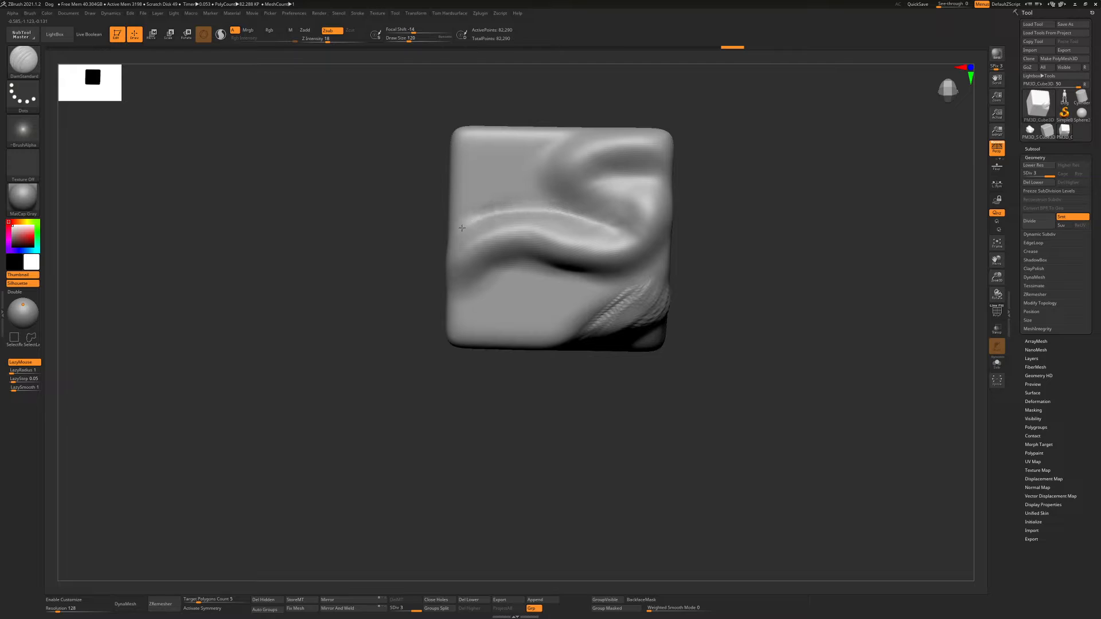
mouse_move(594, 281)
mouse_down()
mouse_move(508, 268)
mouse_move(447, 274)
mouse_up()
Carve several oval and curved grooves into an untouched flat face of the cube with the DamStandard brush at draw size 128
mouse_move(600, 230)
right_down()
mouse_move(507, 224)
mouse_move(492, 186)
right_up()
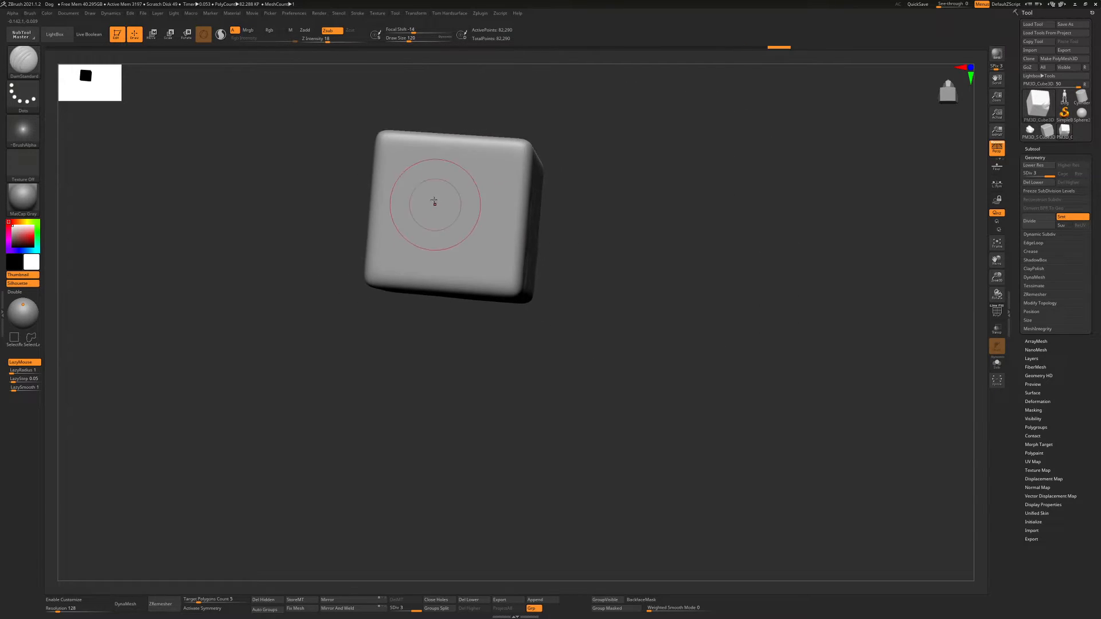
mouse_move(409, 190)
mouse_down()
mouse_move(474, 184)
mouse_move(492, 228)
mouse_move(465, 198)
mouse_move(456, 150)
mouse_move(396, 206)
mouse_move(447, 254)
mouse_up()
ctrl+right_drag(448, 254, 503, 286)
mouse_move(358, 331)
mouse_down()
mouse_move(460, 303)
mouse_move(422, 288)
mouse_move(382, 313)
mouse_move(505, 320)
mouse_up()
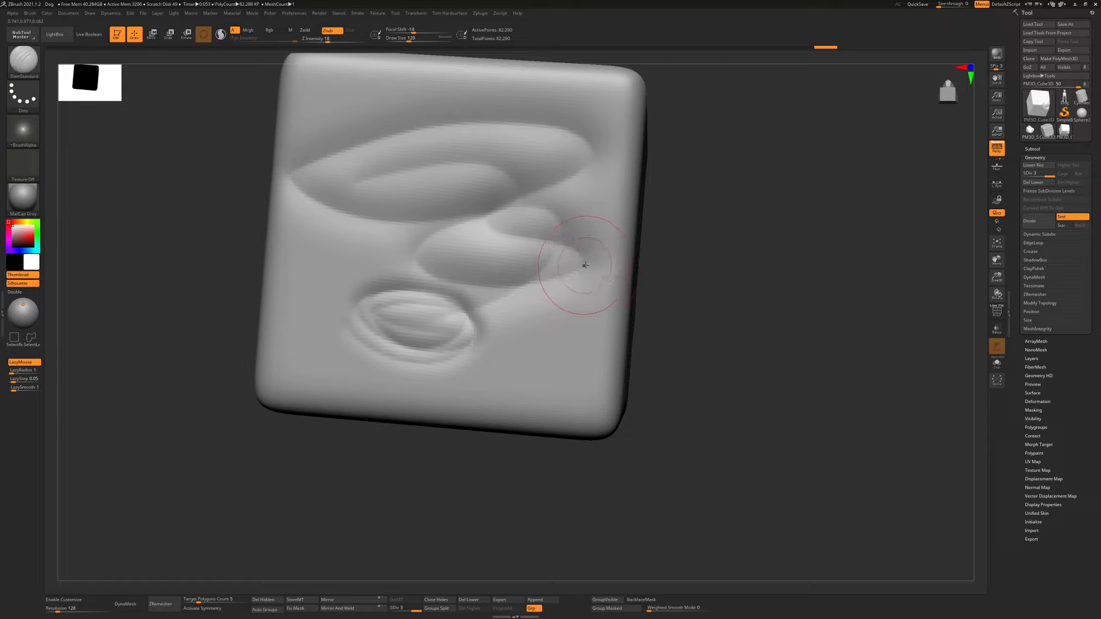
mouse_move(576, 266)
ctrl+right_down()
mouse_move(538, 248)
mouse_move(563, 258)
ctrl+right_up()
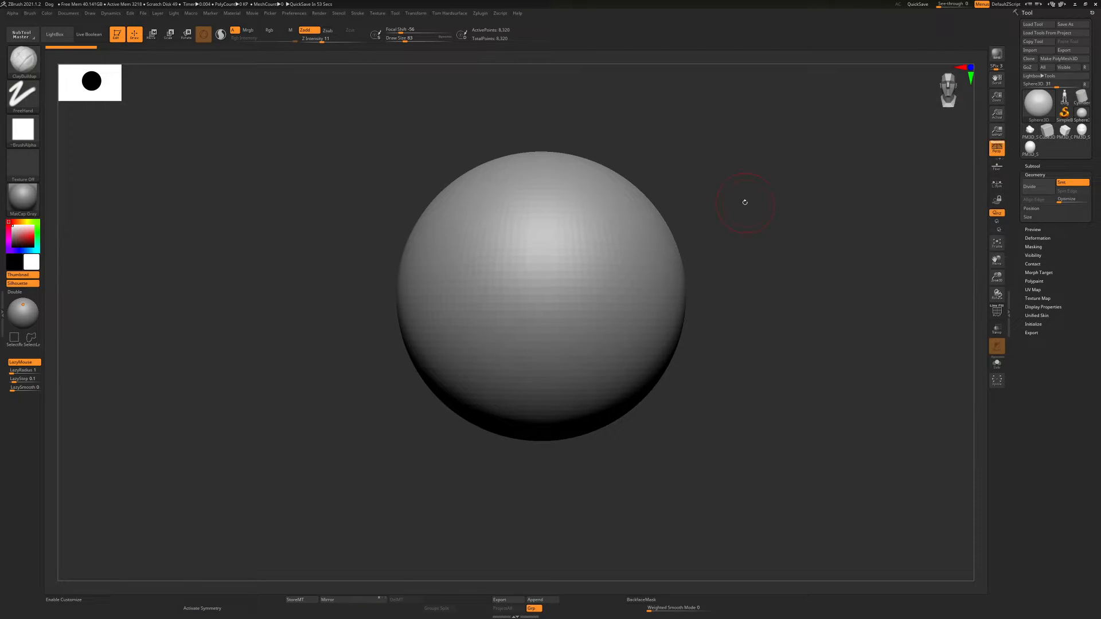
Convert the Sphere3D primitive into an editable PolyMesh3D
alt+right_drag(745, 202, 686, 205)
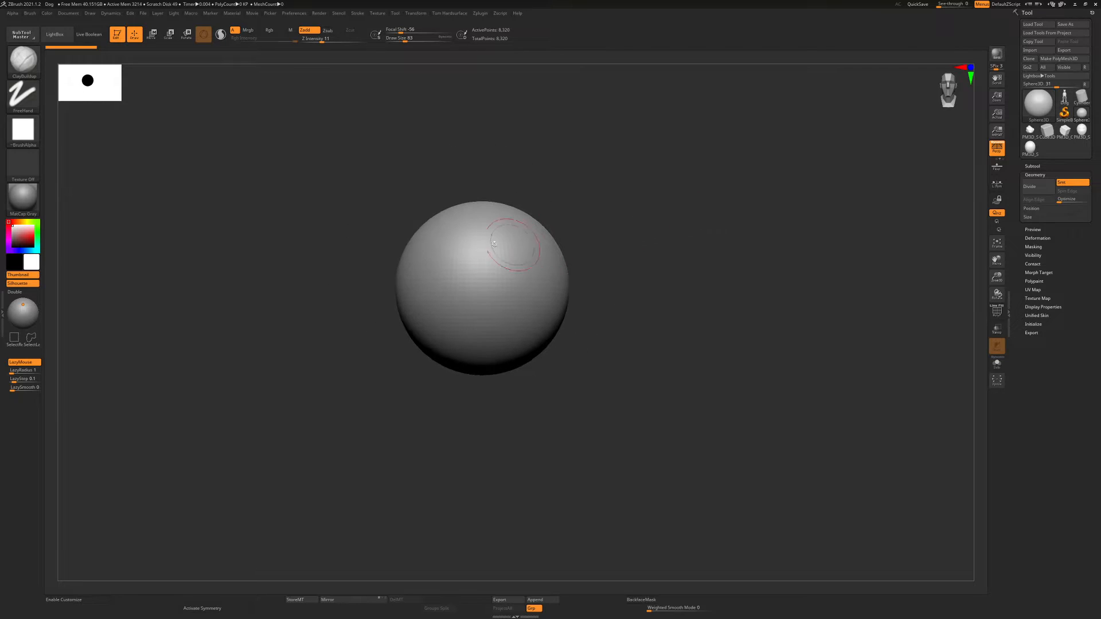
ctrl+right_drag(483, 247, 528, 230)
mouse_move(724, 243)
ctrl+right_down()
mouse_move(720, 229)
mouse_move(641, 238)
ctrl+right_up()
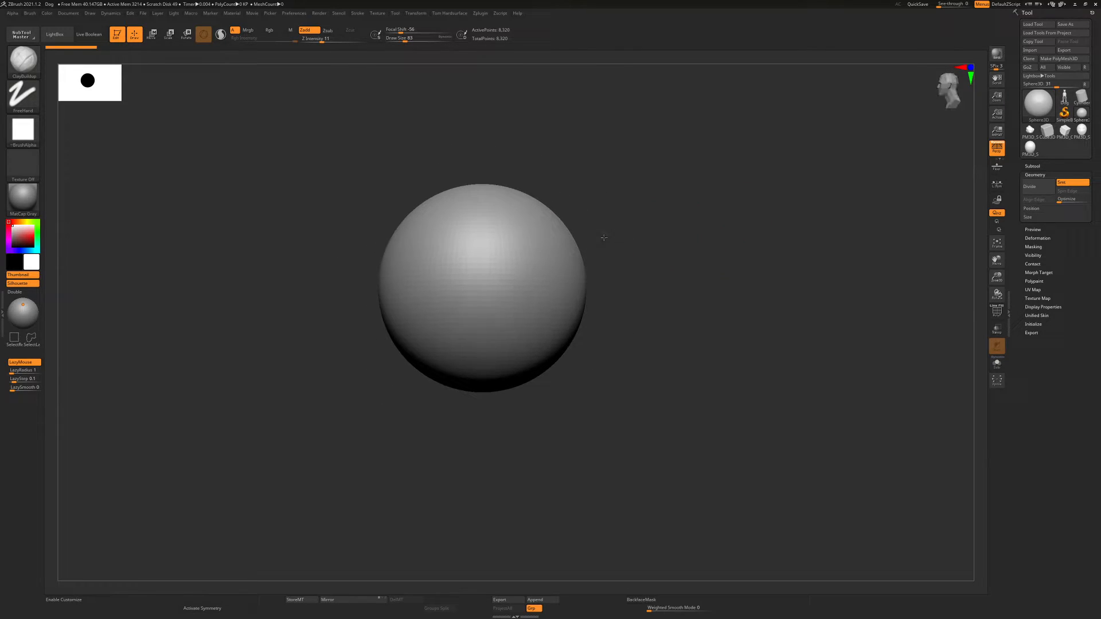
drag(654, 233, 677, 218)
click(1062, 58)
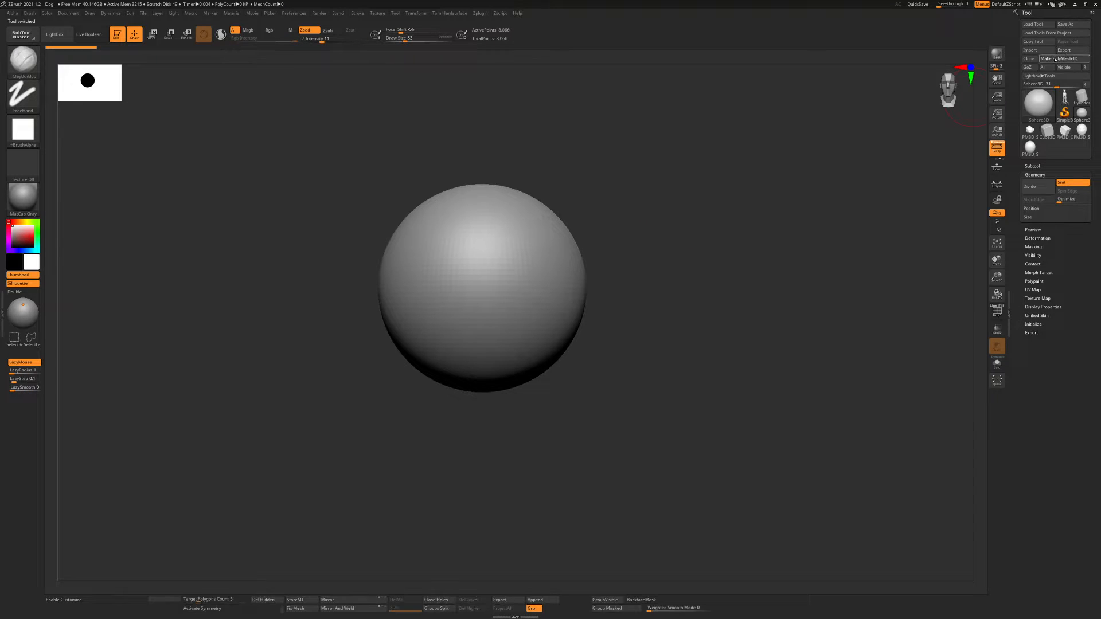
Activate symmetry and pull the sphere's lower half down into a head shape with the Move Topological brush at draw size 324
key(b)
key(m)
key(t)
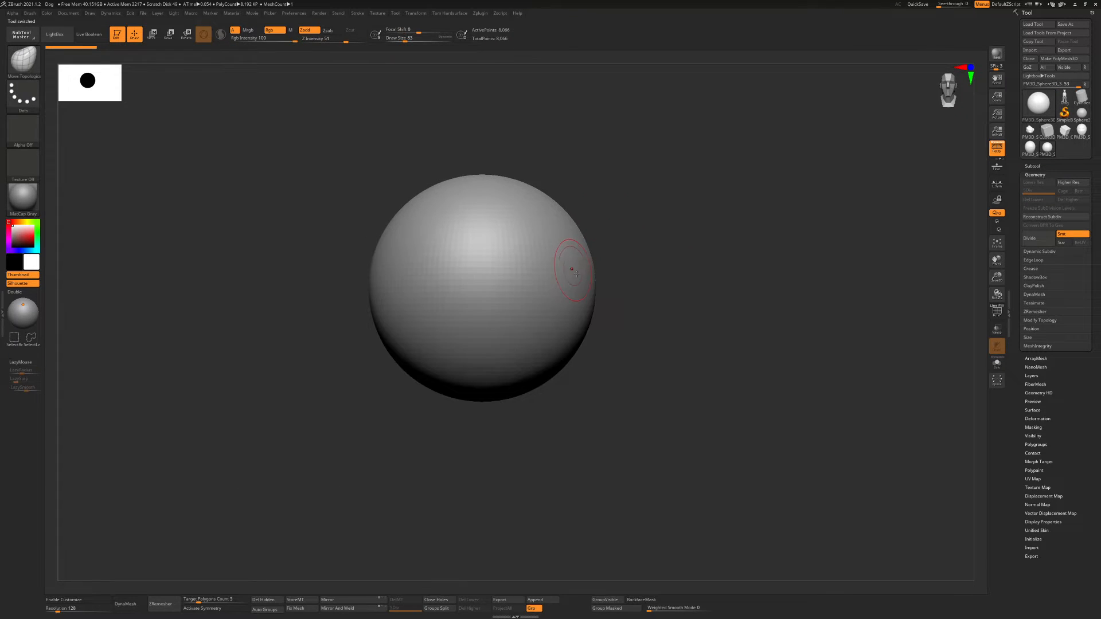
key(ctrl+z)
click(209, 610)
key(s)
drag(609, 385, 628, 383)
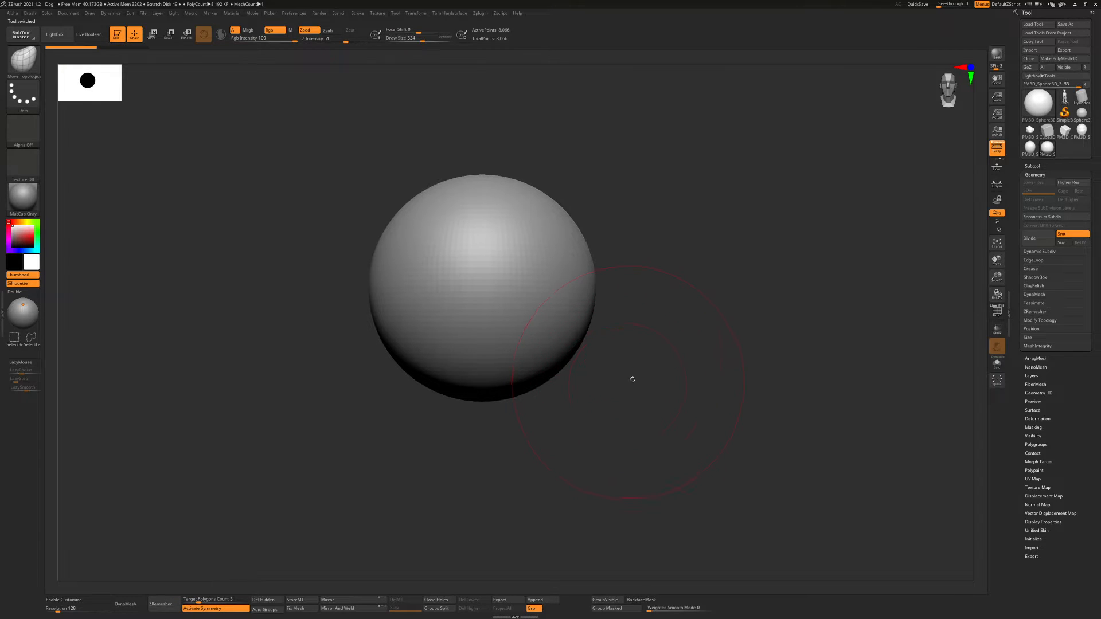
drag(472, 391, 475, 410)
drag(414, 363, 403, 371)
mouse_move(502, 403)
mouse_down()
mouse_move(503, 418)
mouse_move(541, 403)
mouse_move(562, 356)
mouse_up()
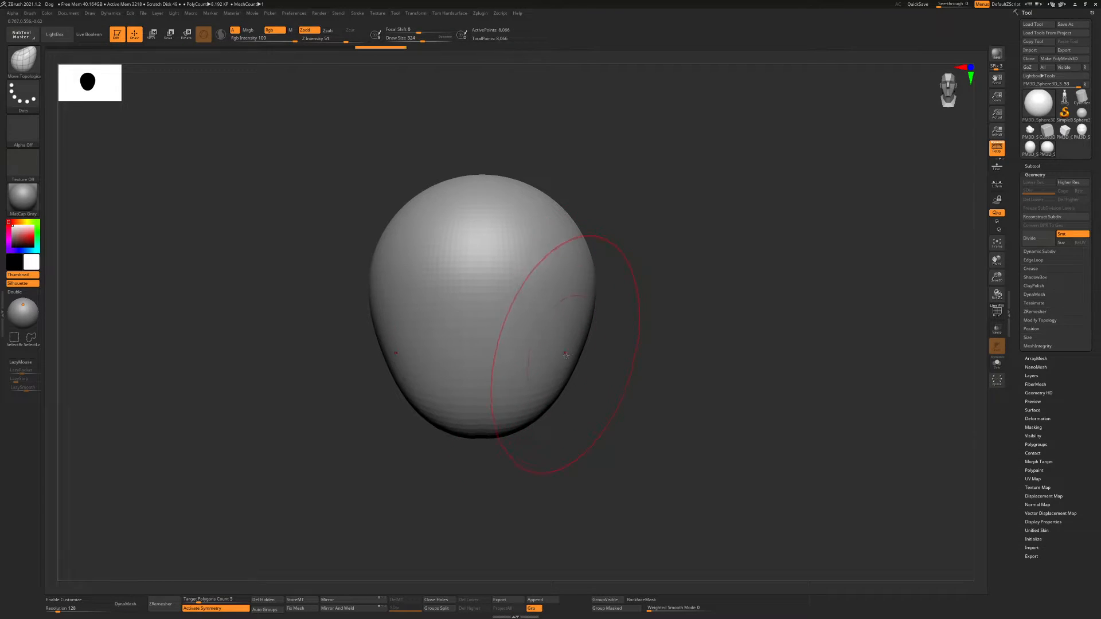
Narrow the jaw and shape the face and chin profile of the head with the Move Topological brush
right_drag(564, 358, 507, 352)
drag(545, 364, 537, 361)
drag(532, 319, 525, 321)
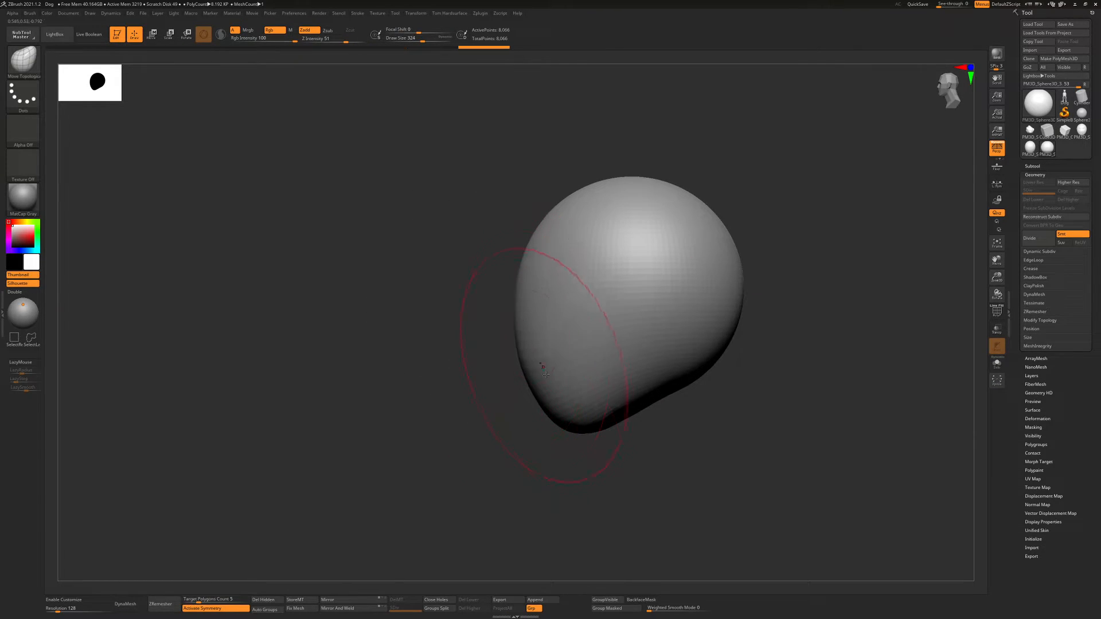
drag(550, 405, 631, 403)
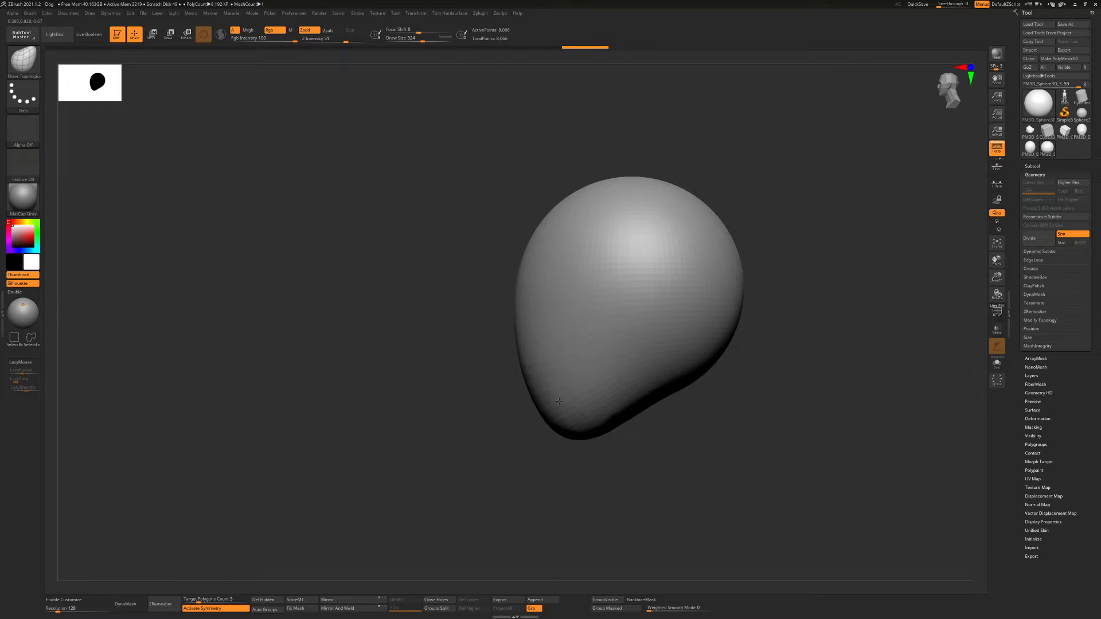
drag(559, 401, 550, 403)
right_drag(539, 401, 590, 403)
Reduce the Move Topological brush's draw size and pull the tip of the chin slightly down
key(s)
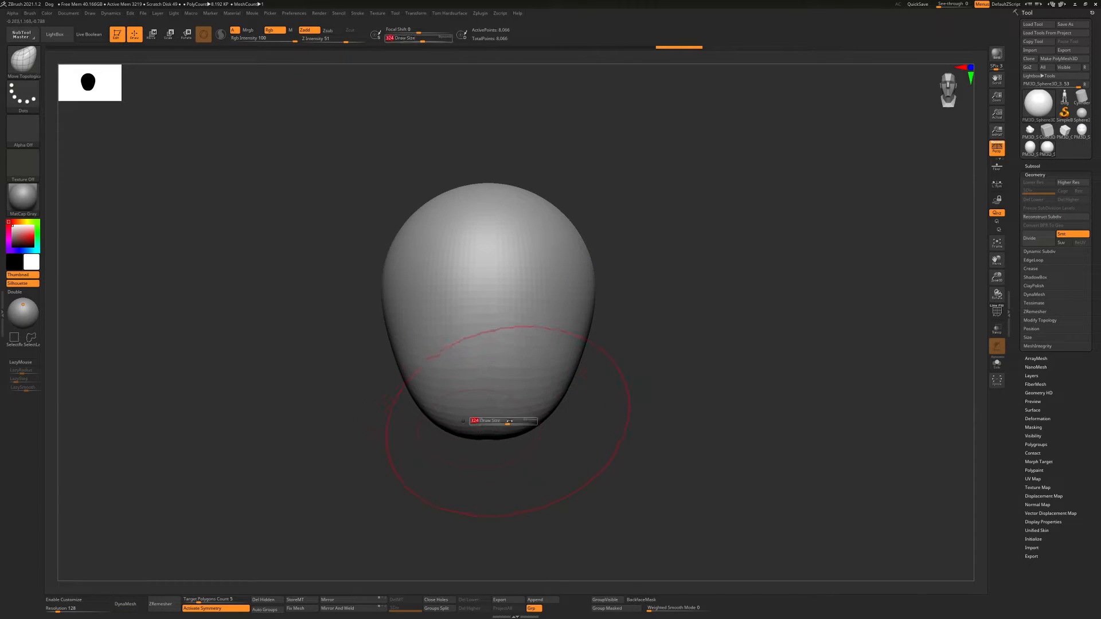
drag(509, 421, 497, 422)
drag(487, 432, 485, 439)
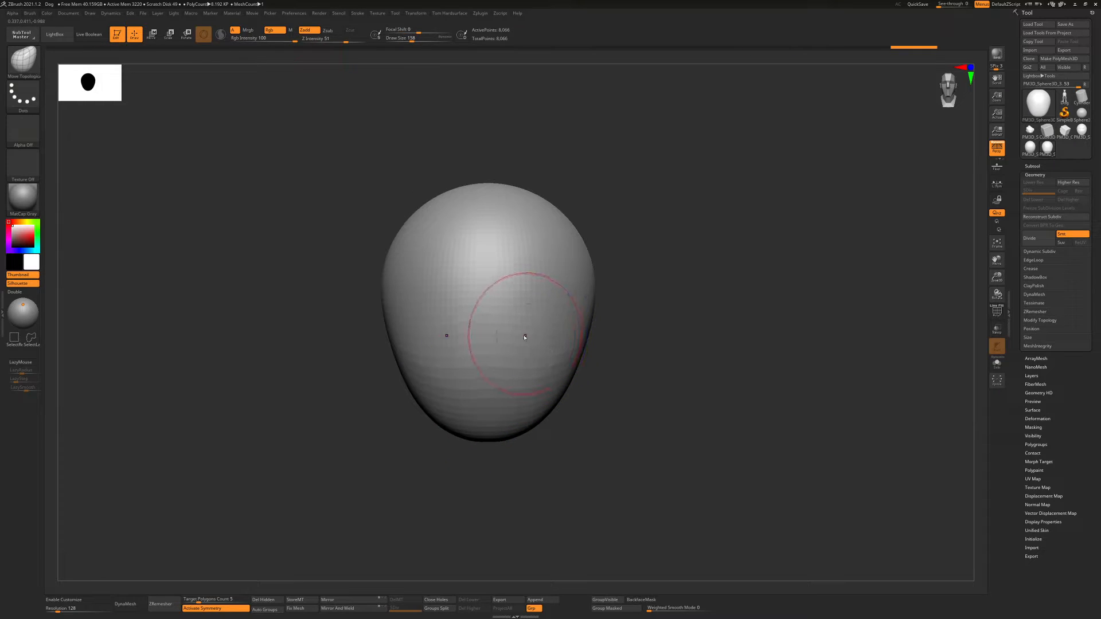
Carve the eye sockets and build up the brows and cheeks with the ClayBuildup brush at draw size 80
key(s)
drag(523, 337, 514, 336)
key(b)
key(c)
key(b)
mouse_move(524, 290)
alt+mouse_down()
mouse_move(508, 299)
mouse_move(517, 312)
mouse_move(547, 298)
alt+mouse_up()
drag(496, 274, 506, 270)
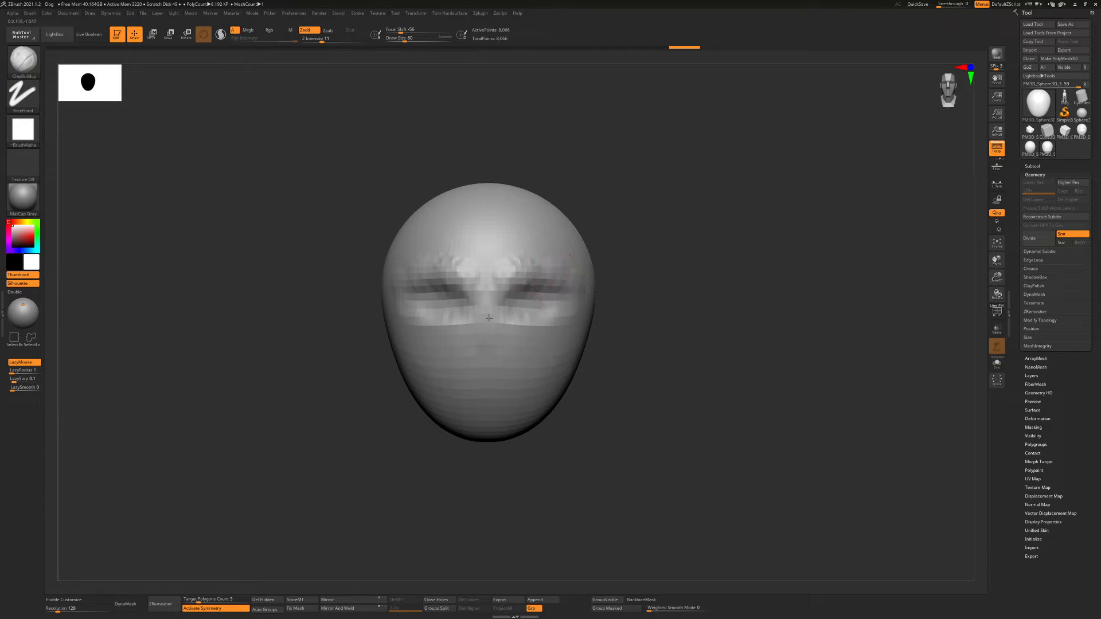
Build up the nose down the middle of the face and carve around its base with the ClayBuildup brush
drag(489, 318, 493, 332)
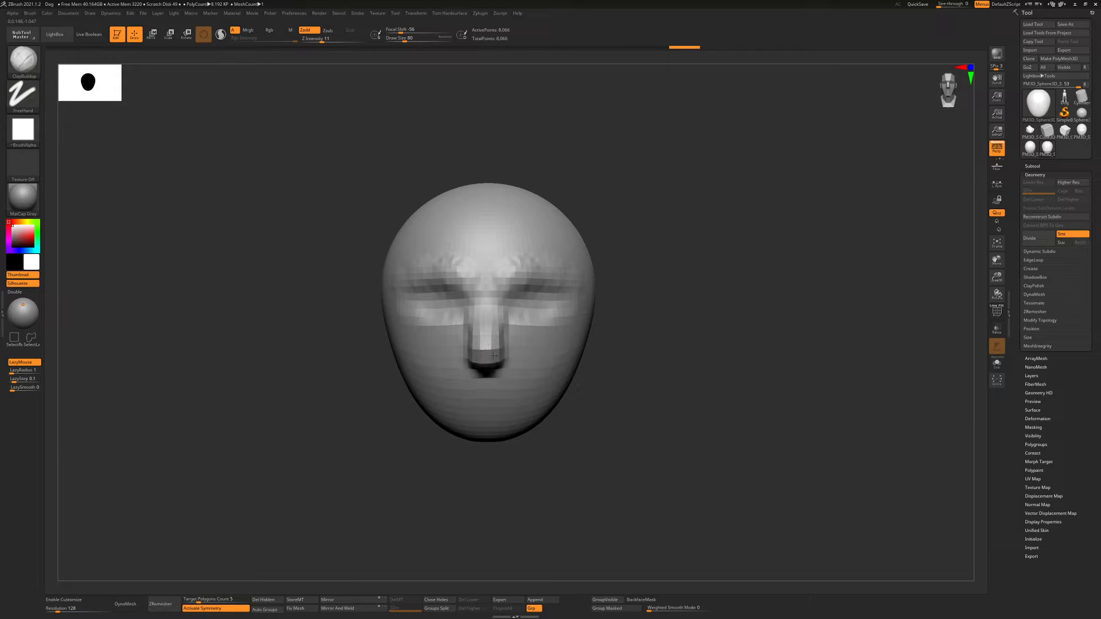
drag(453, 356, 467, 349)
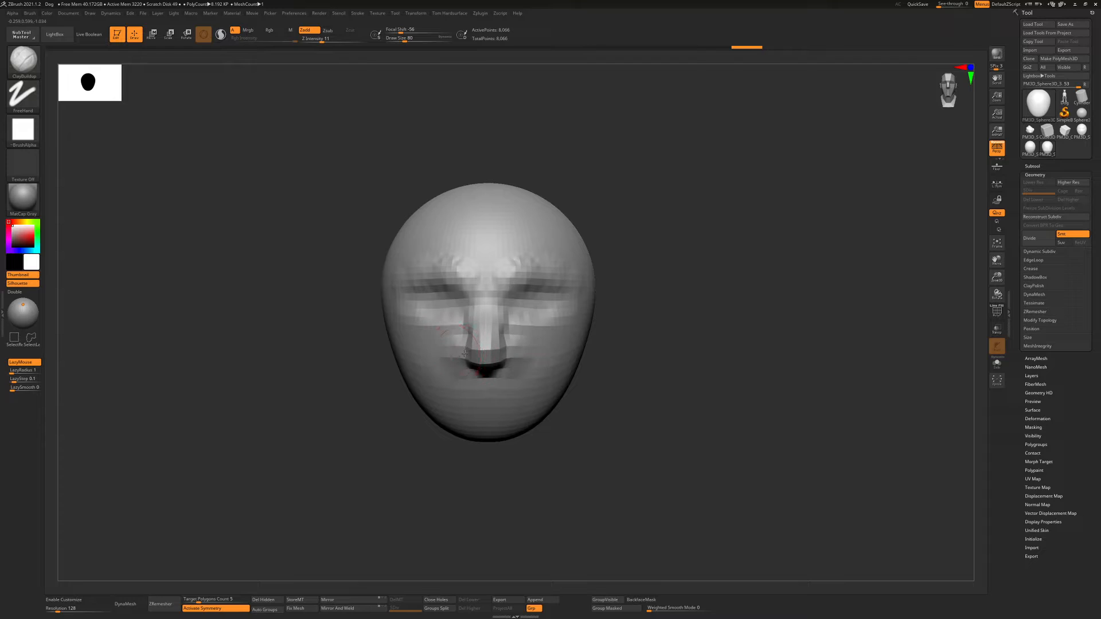
alt+drag(596, 344, 575, 311)
drag(575, 311, 571, 308)
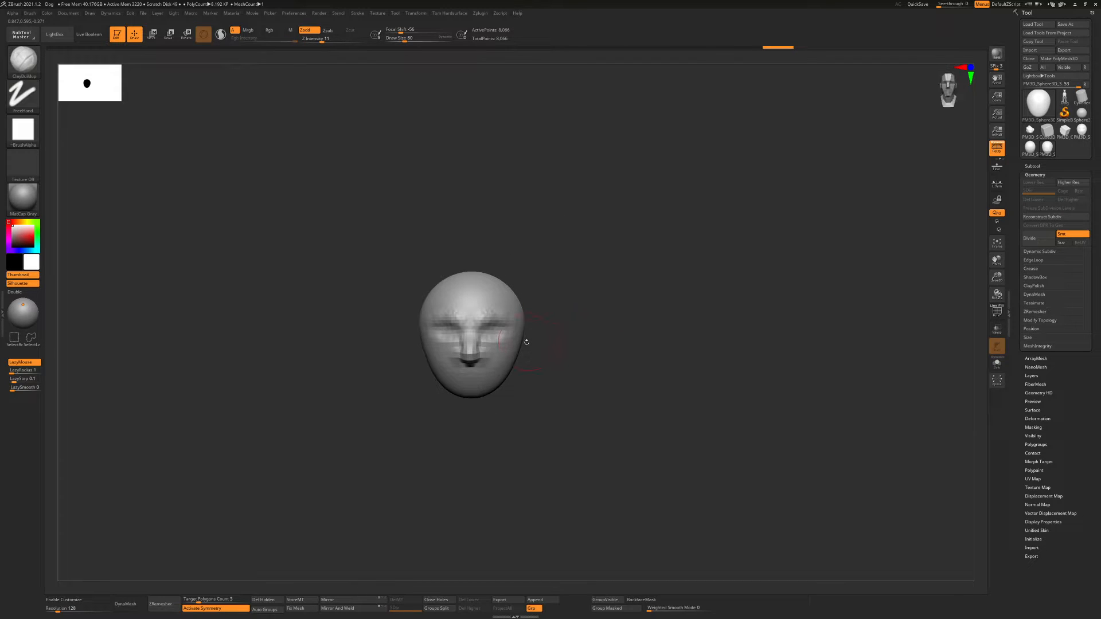
Narrow both sides of the head symmetrically with the Move Topological brush
key(b)
key(m)
key(t)
key(s)
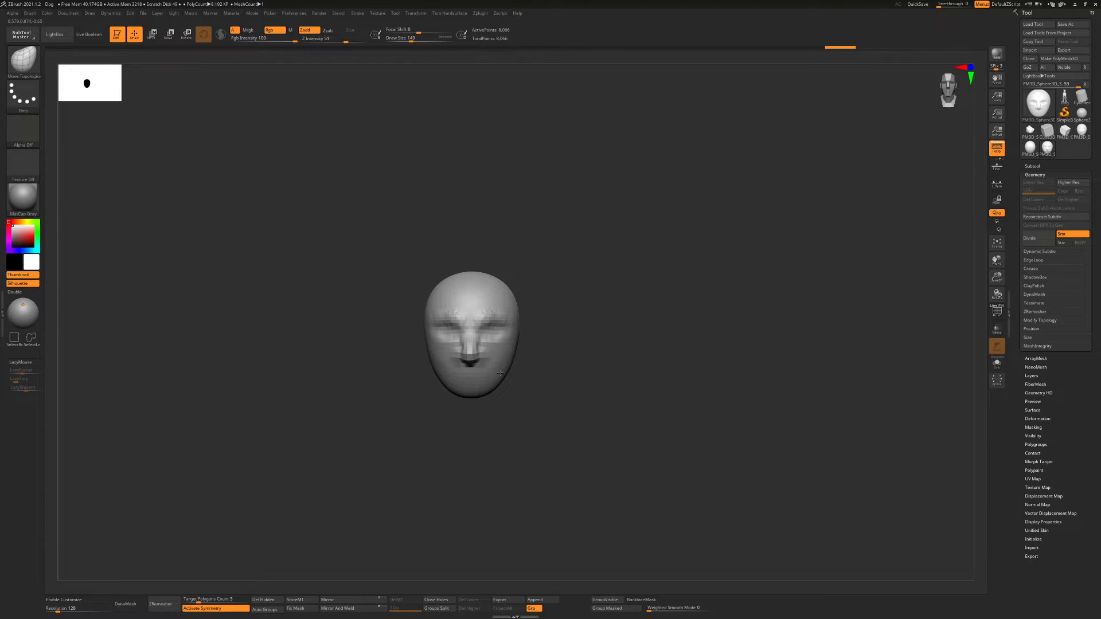
right_drag(500, 373, 462, 367)
Remesh the head with DynaMesh at resolution 40 and subdivide it to level 2
mouse_move(540, 351)
ctrl+right_down()
mouse_move(580, 373)
mouse_move(556, 360)
ctrl+right_up()
shift+drag(618, 404, 611, 390)
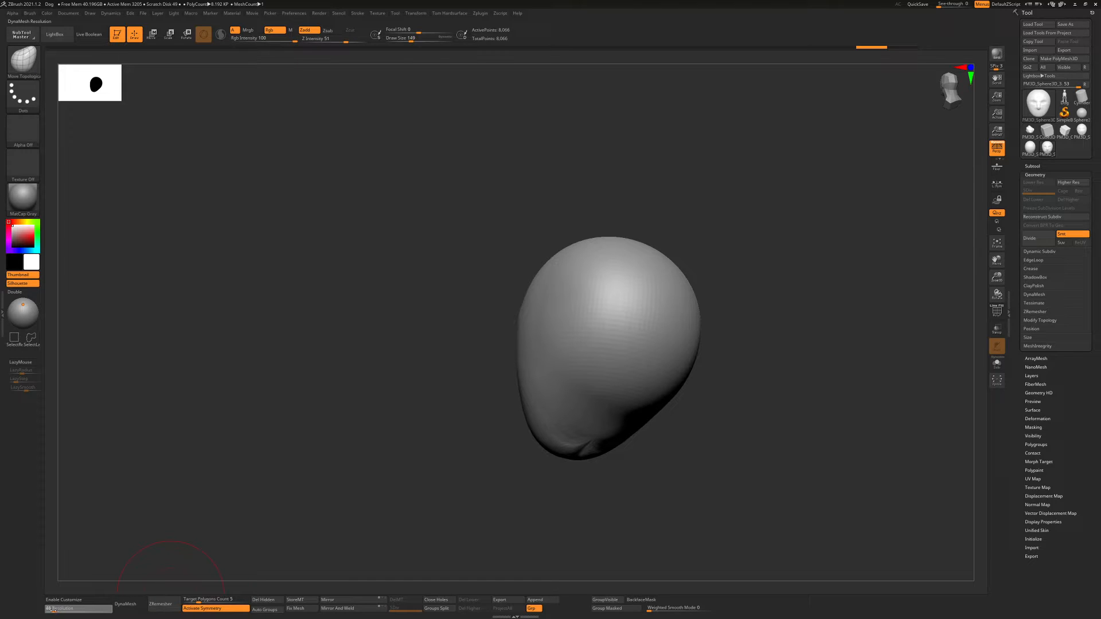
drag(53, 611, 52, 611)
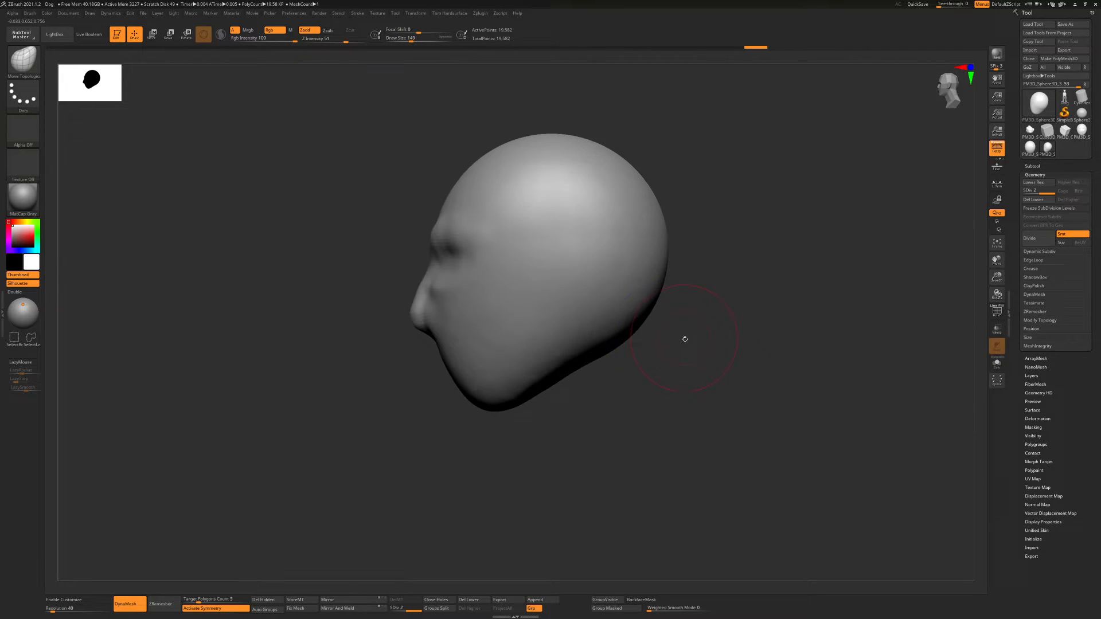
Mask a round neck area on the underside of the head and invert the mask
mouse_move(683, 337)
mouse_down()
mouse_move(690, 349)
mouse_move(614, 310)
mouse_move(614, 293)
mouse_move(620, 316)
mouse_move(600, 309)
mouse_move(607, 291)
mouse_up()
key(ctrl+i)
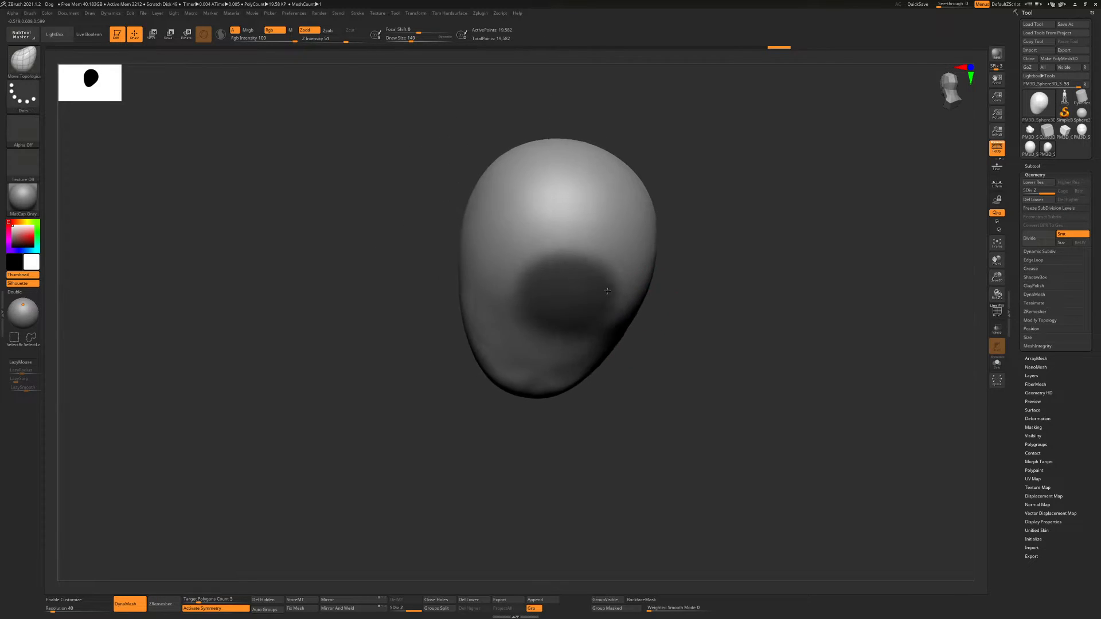
key(ctrl+z)
mouse_move(607, 291)
right_down()
mouse_move(572, 295)
mouse_move(580, 287)
right_up()
key(ctrl+z)
key(ctrl+z)
mouse_move(556, 307)
ctrl+mouse_down()
mouse_move(570, 328)
mouse_move(614, 319)
ctrl+mouse_up()
ctrl+click(713, 352)
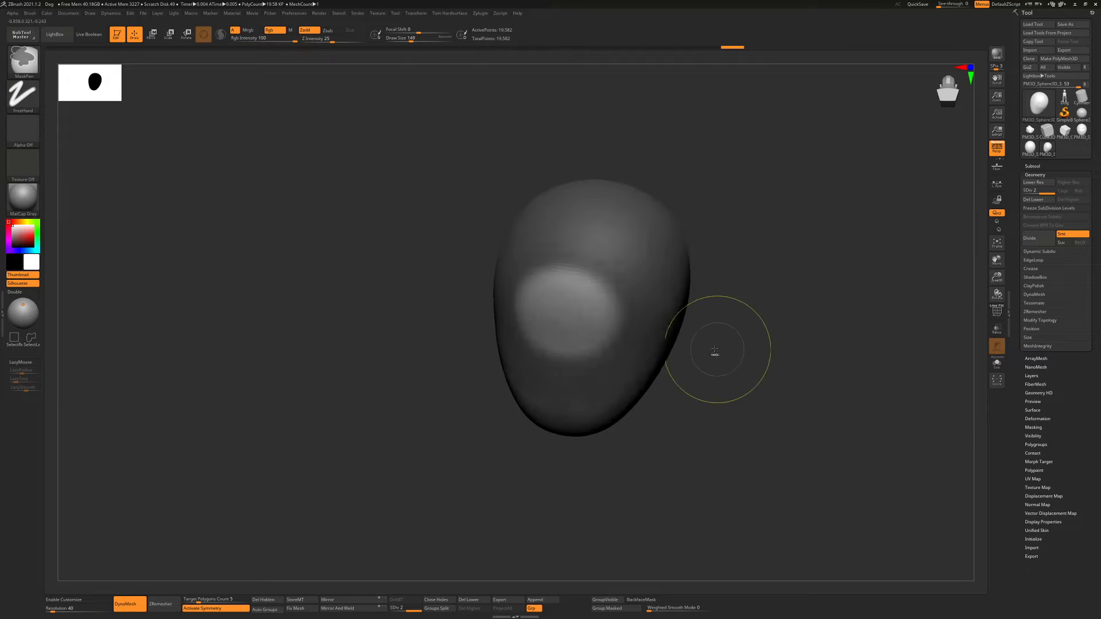
Pull the unmasked area down from the head with the Move gizmo to form a neck
drag(713, 352, 746, 344)
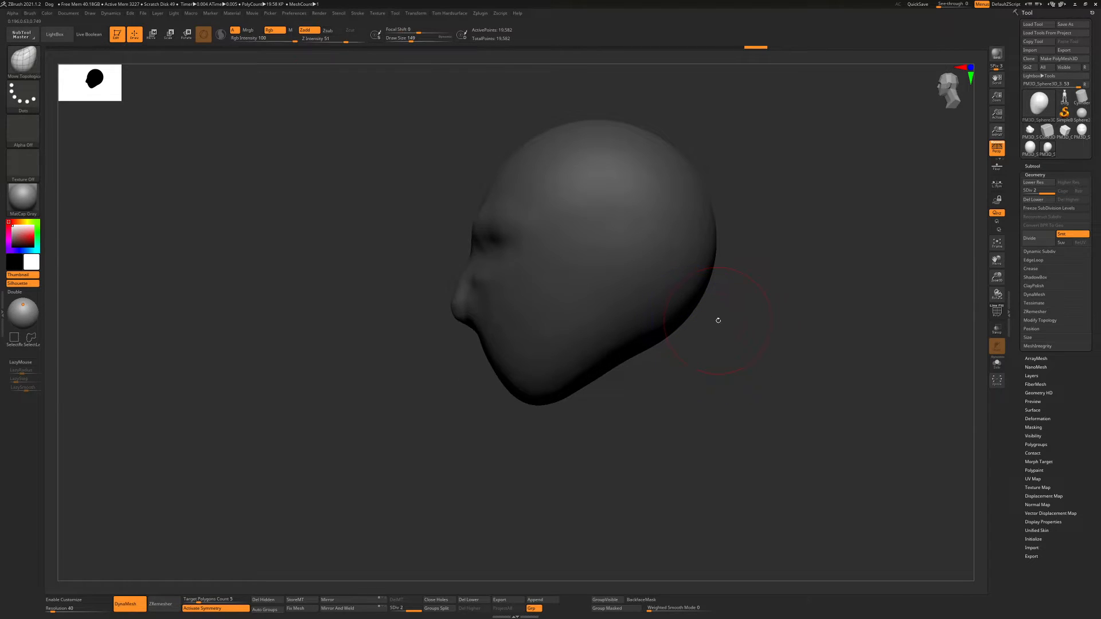
key(w)
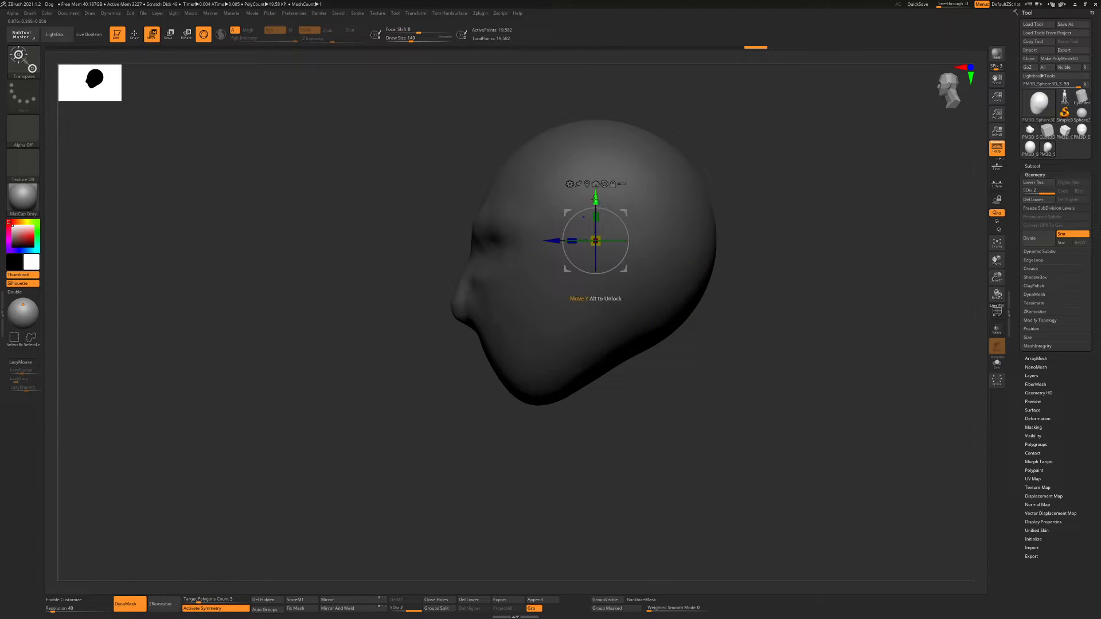
drag(595, 198, 634, 357)
drag(634, 356, 717, 367)
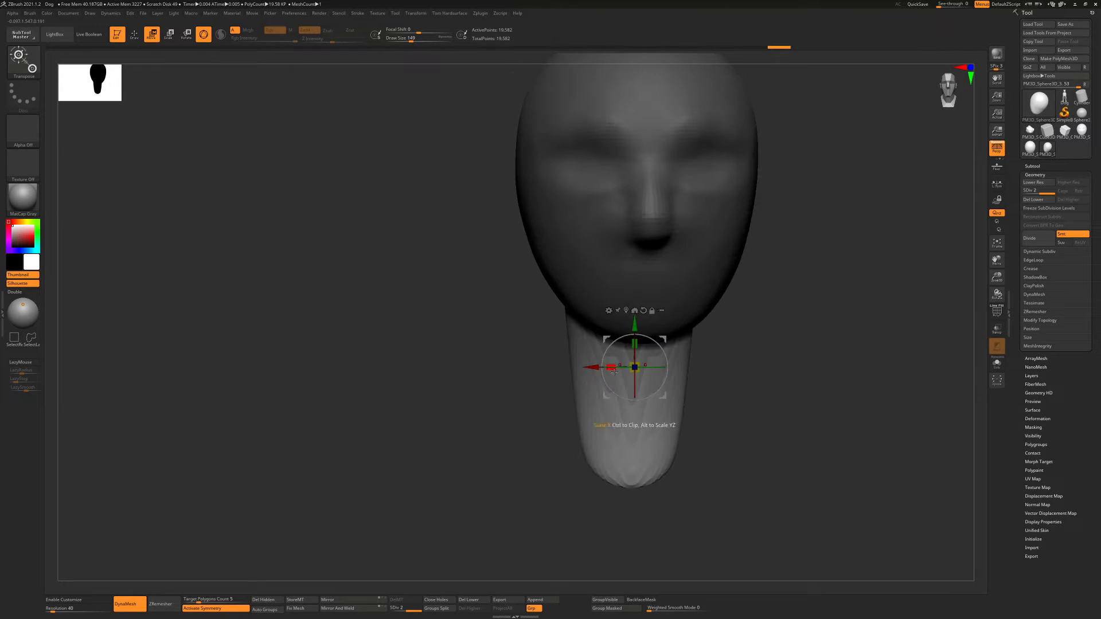
drag(634, 367, 690, 314)
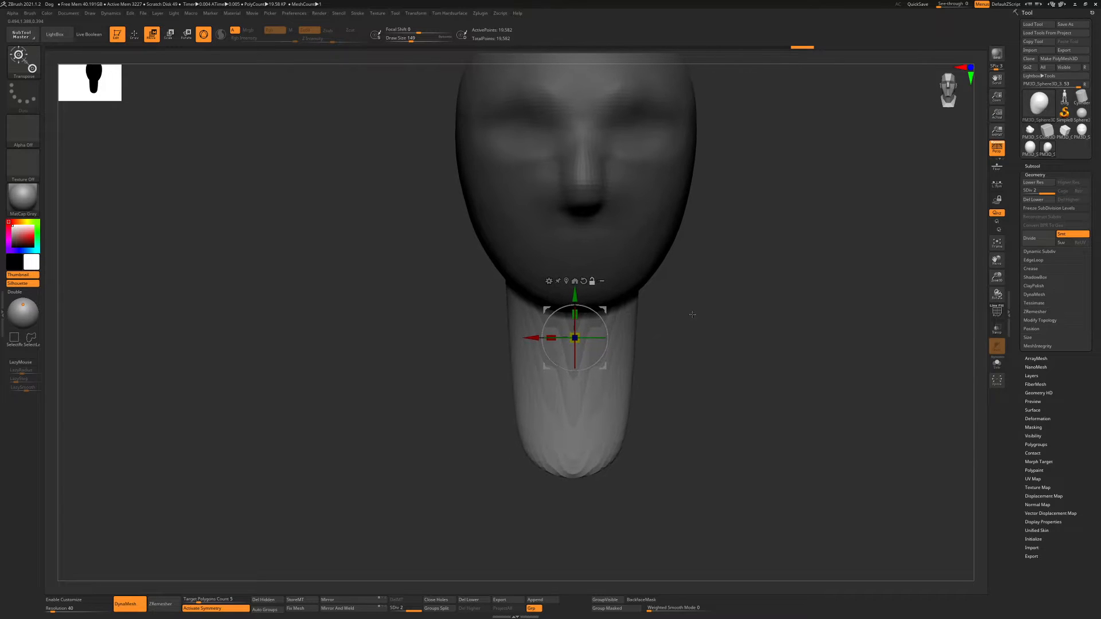
Clear the mask and remesh the head and neck with DynaMesh at resolution 40
ctrl+right_drag(690, 347, 683, 328)
key(b)
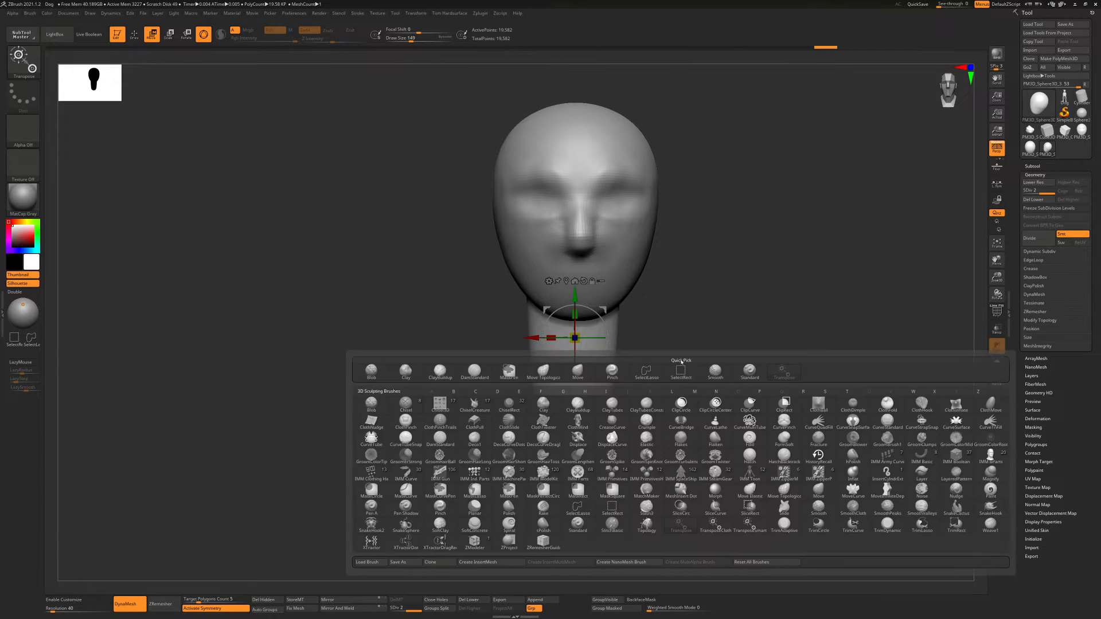
key(m)
key(t)
drag(678, 355, 200, 566)
ctrl+drag(397, 401, 558, 348)
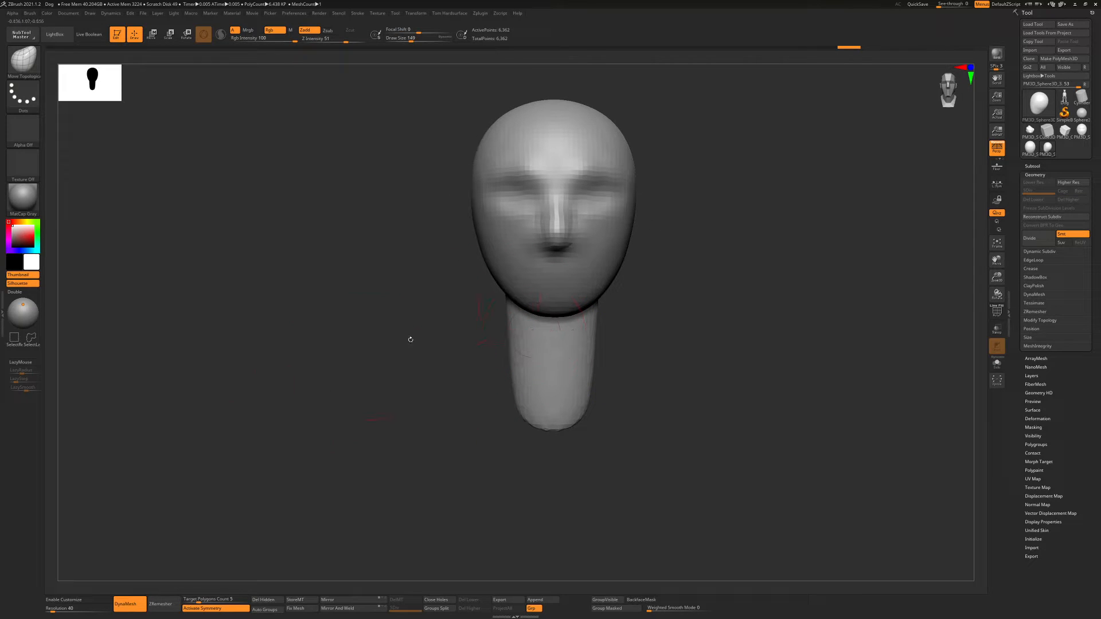
Widen the neck's base and shape the neck profile with the Move Topological brush at varying sizes
key(b)
key(m)
key(t)
key(s)
mouse_move(584, 421)
mouse_down()
mouse_move(594, 399)
mouse_move(683, 395)
mouse_move(525, 396)
mouse_up()
mouse_move(599, 398)
mouse_down()
mouse_move(564, 400)
mouse_move(657, 394)
mouse_up()
right_drag(607, 363, 625, 368)
key(s)
drag(624, 368, 576, 365)
key(s)
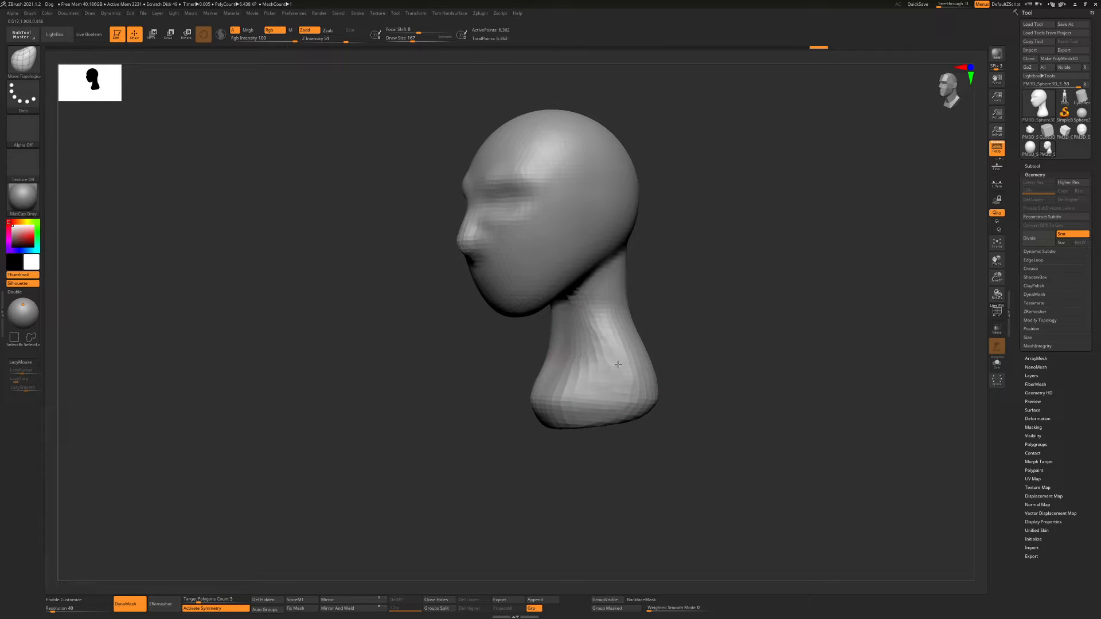
mouse_move(618, 364)
right_down()
mouse_move(643, 363)
mouse_move(587, 377)
right_up()
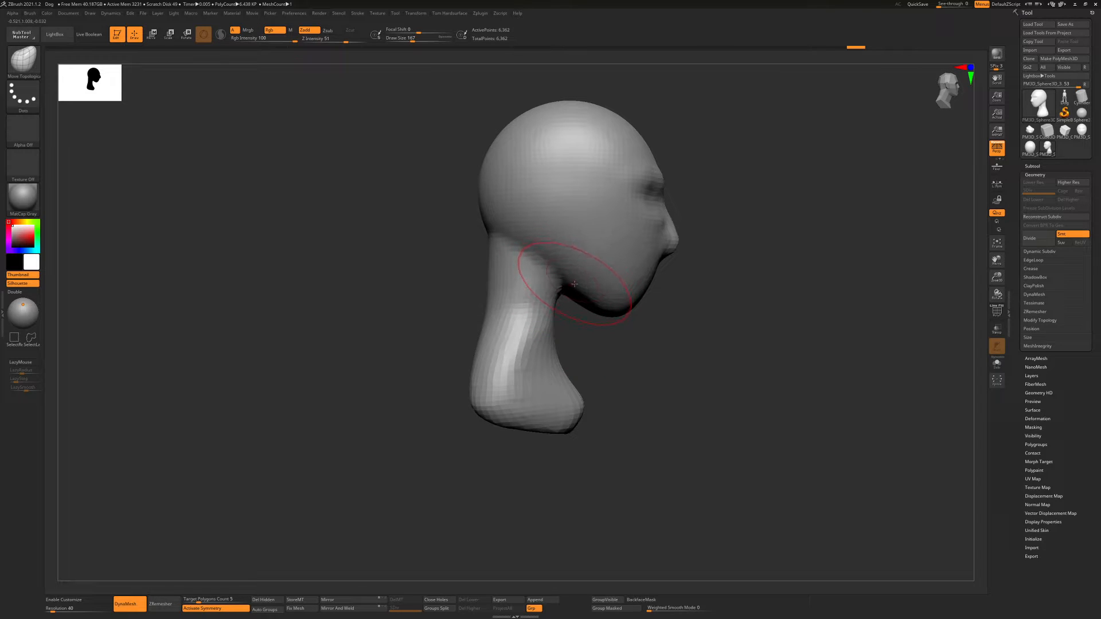
Show the head from the front and place a canvas snapshot of it beside the editable model
right_drag(774, 255, 356, 290)
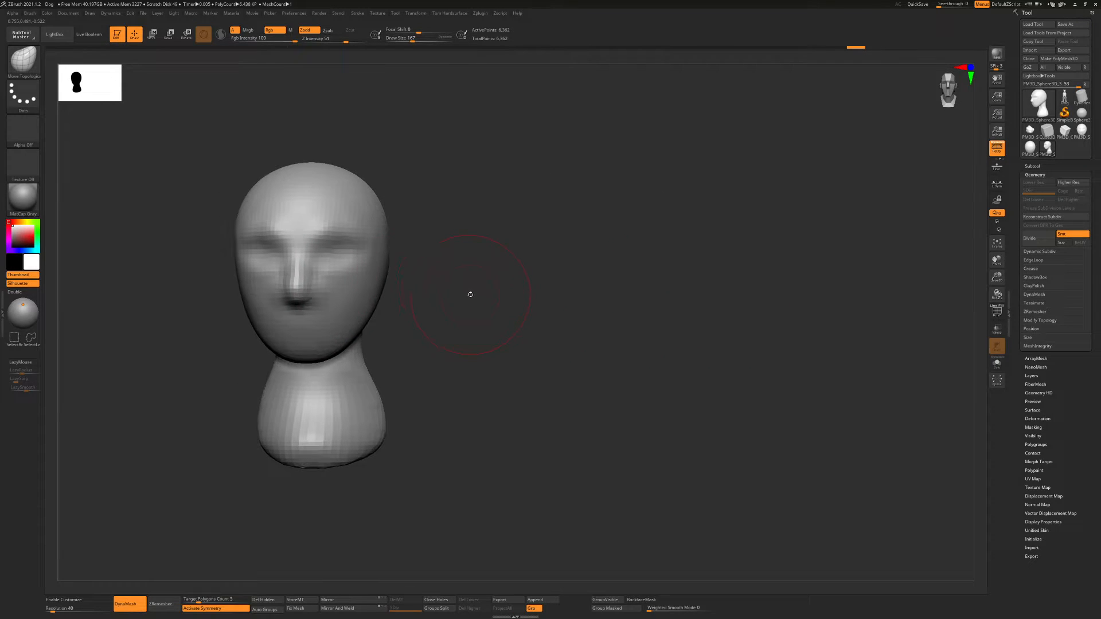
key(ctrl+s)
click(719, 343)
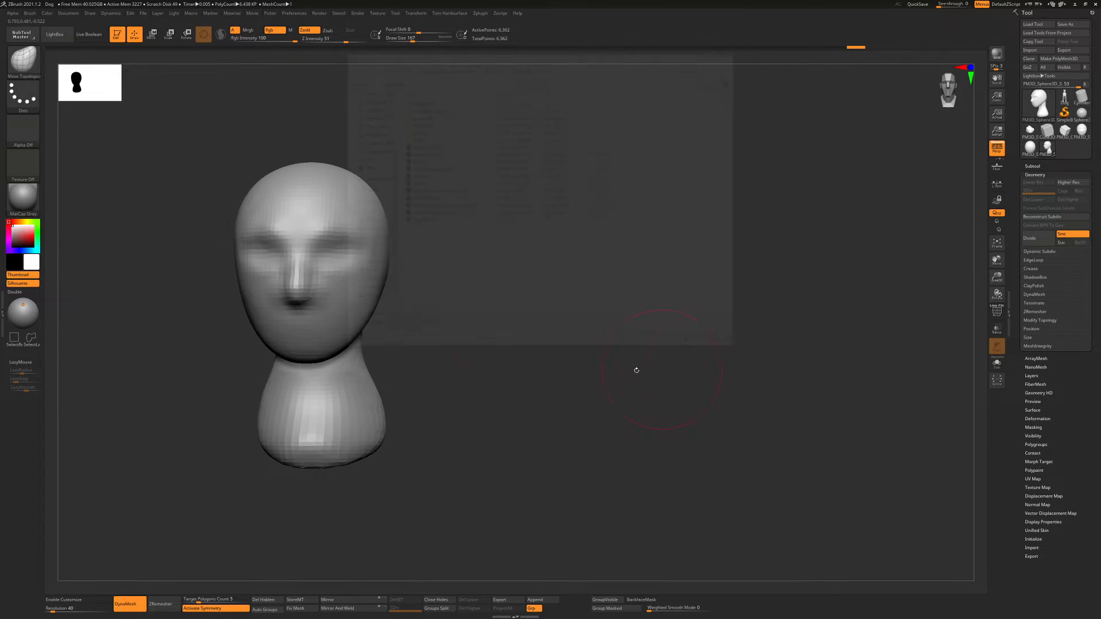
mouse_move(441, 266)
alt+right_down()
mouse_move(781, 284)
mouse_move(779, 271)
mouse_move(703, 291)
mouse_move(849, 290)
mouse_move(713, 287)
mouse_move(723, 290)
alt+right_up()
key(shift+s)
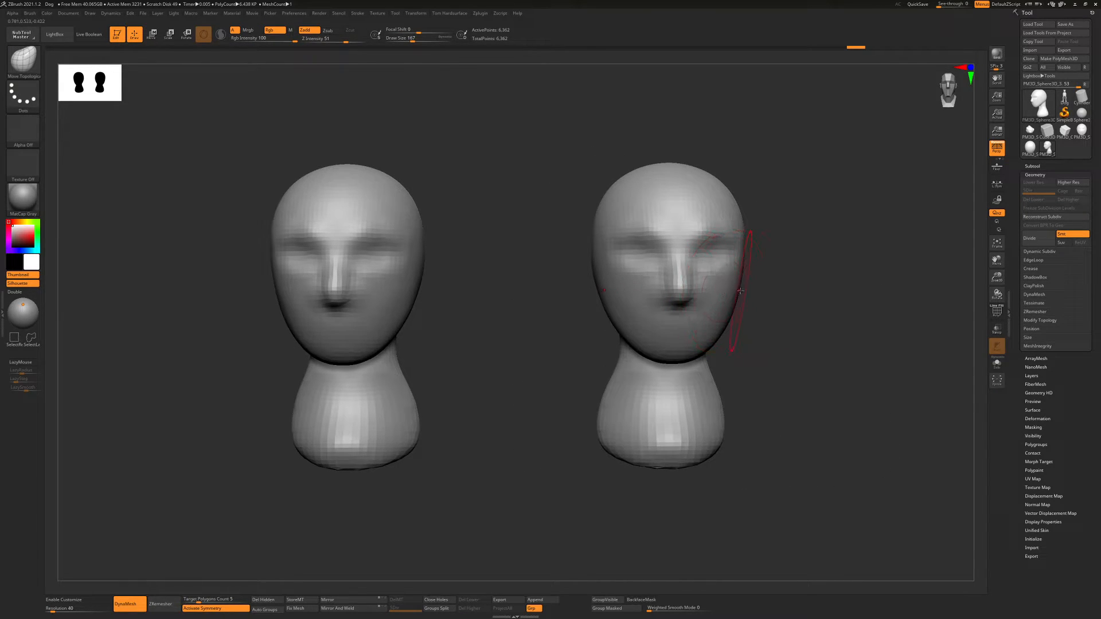
mouse_move(661, 444)
mouse_down()
mouse_move(656, 410)
mouse_move(681, 419)
mouse_up()
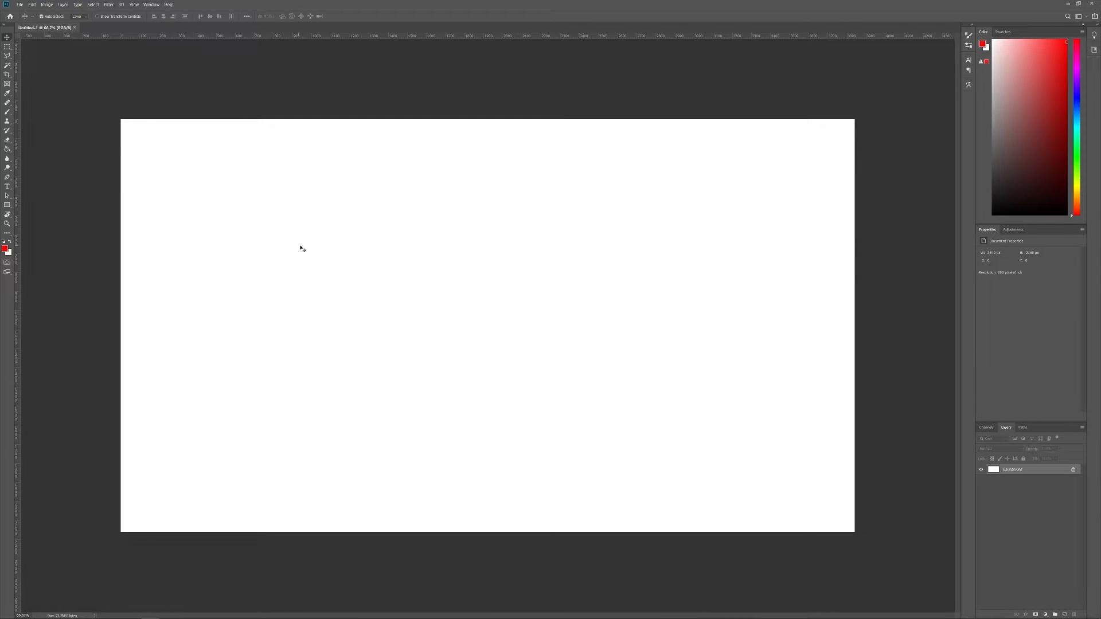
Switch to Photoshop, paste the front portrait and the side profile photo into the blank document, and place them side by side
key(ctrl+v)
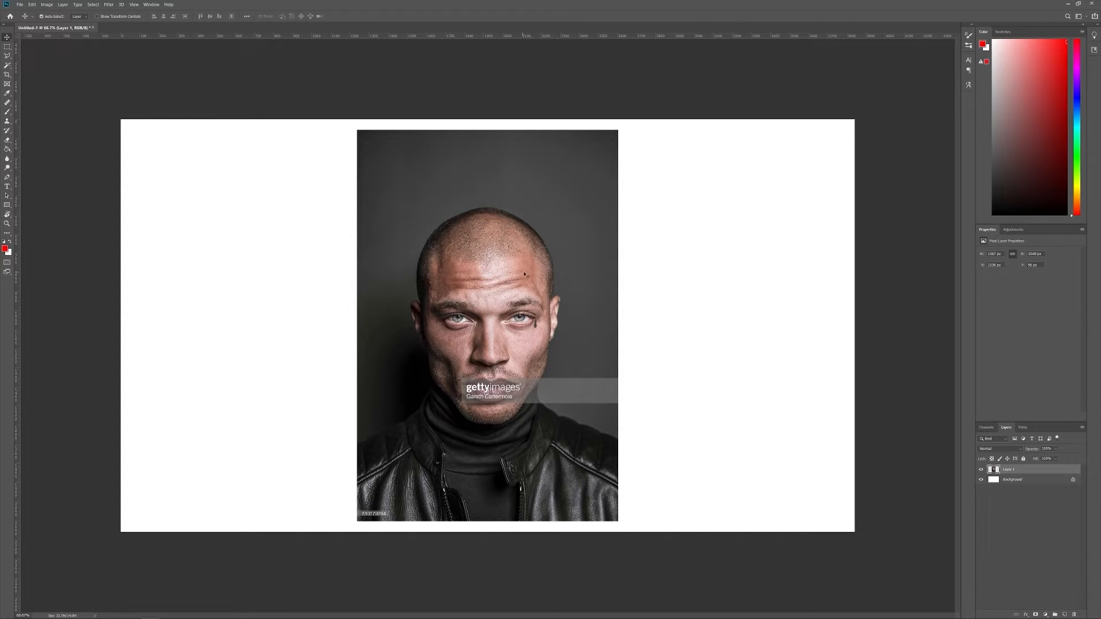
drag(525, 275, 381, 274)
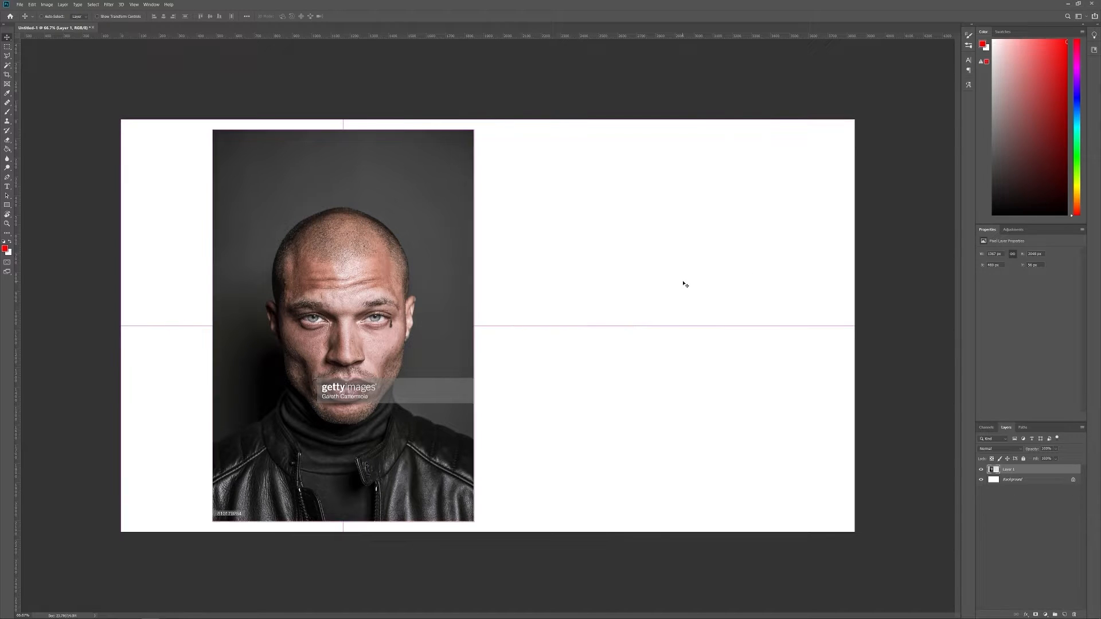
key(ctrl+v)
drag(619, 269, 797, 264)
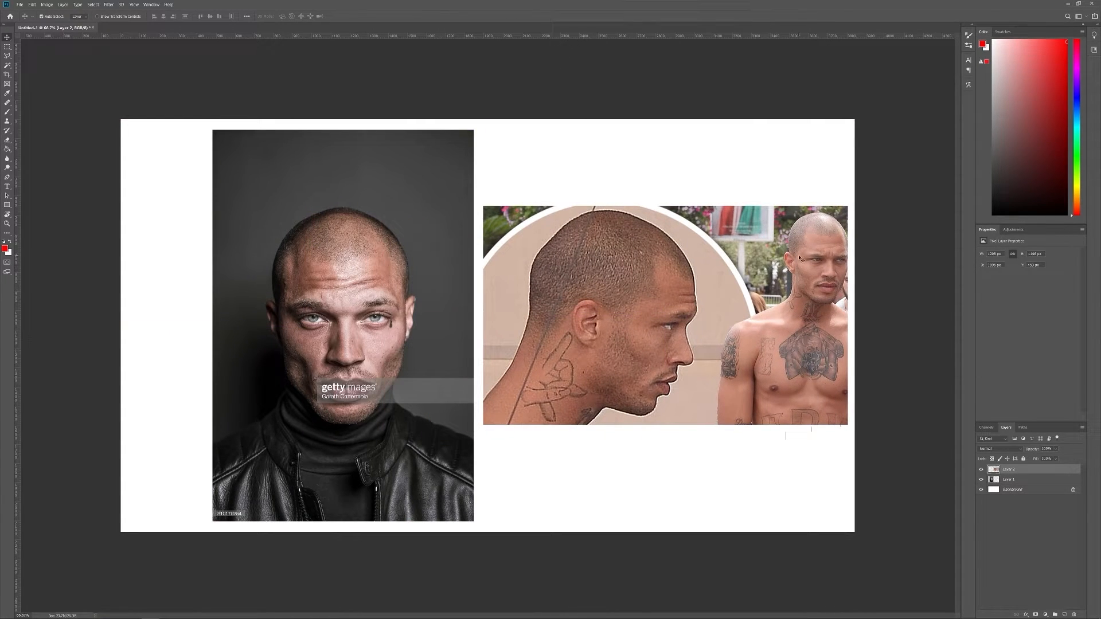
Enlarge the profile photo, lower its layer opacity to 27%, and overlay it on the front portrait
key(ctrl+t)
drag(847, 205, 950, 114)
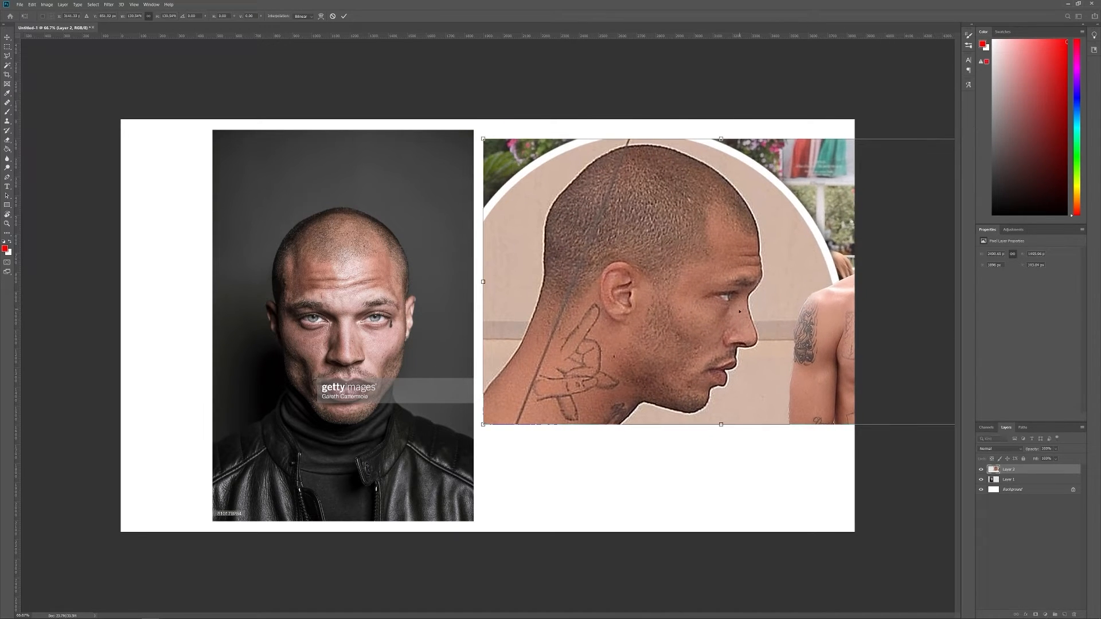
drag(740, 311, 593, 348)
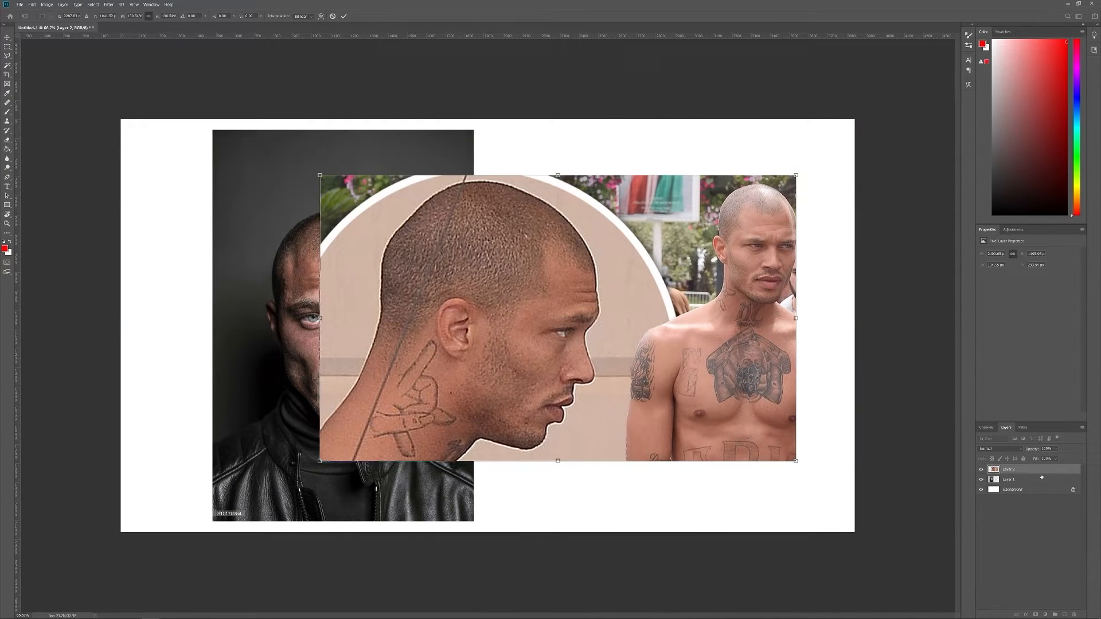
key(Return)
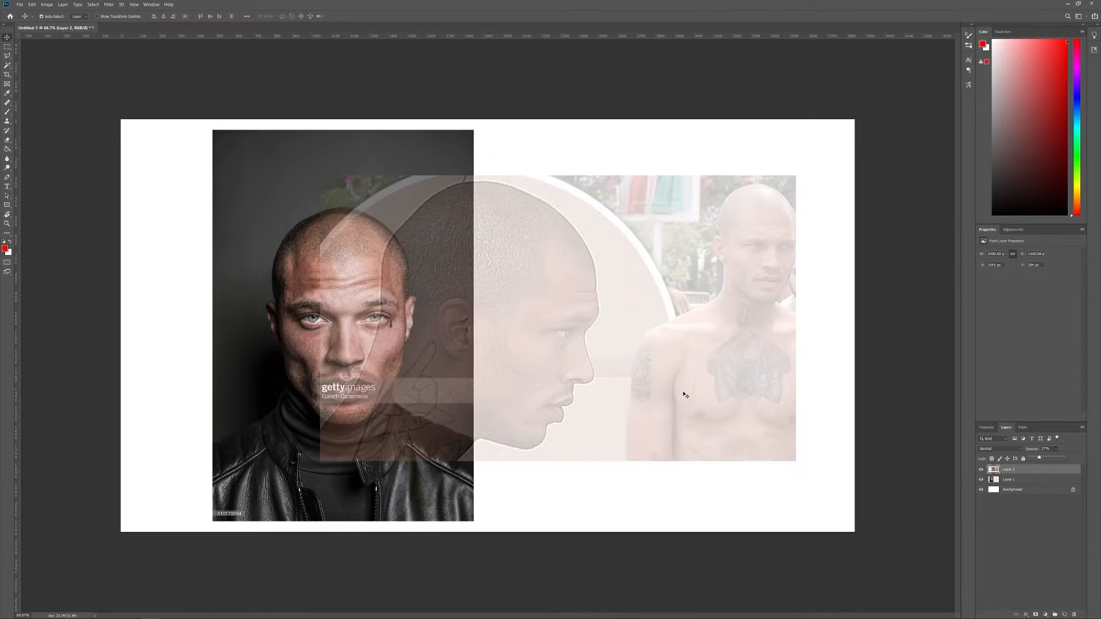
drag(559, 298, 432, 293)
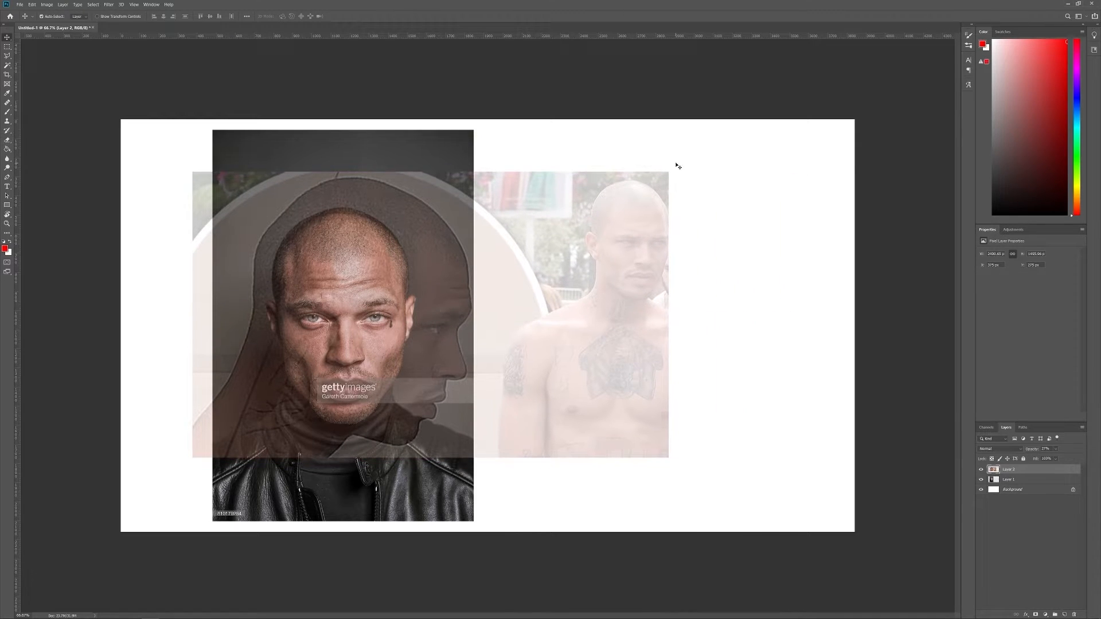
Scale down and rotate the profile photo so its head size and facial features match the front portrait
key(ctrl+t)
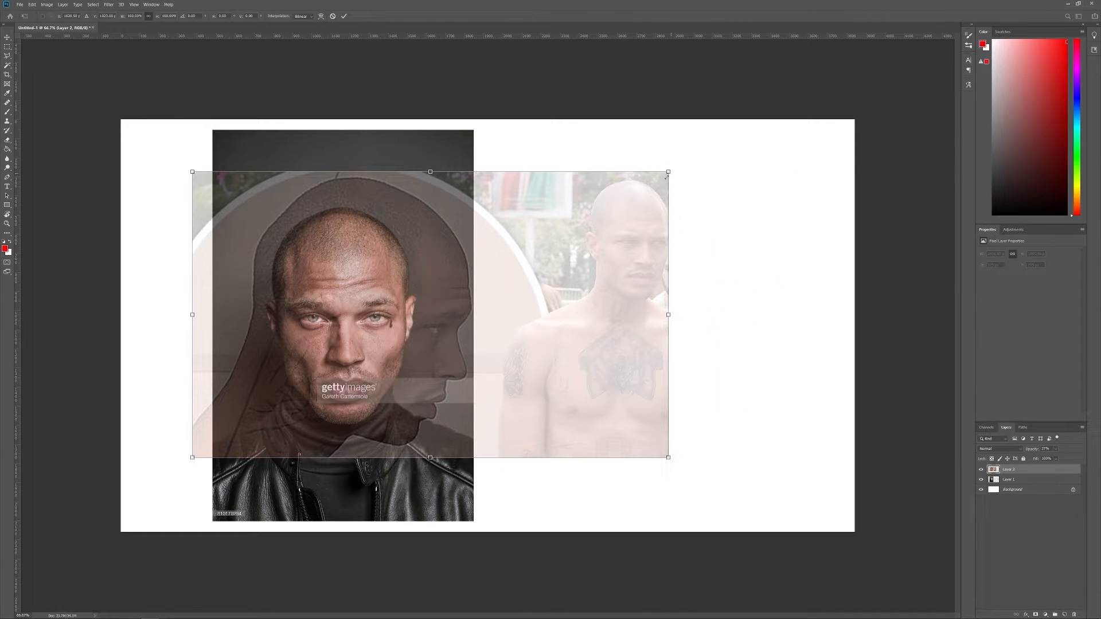
drag(666, 178, 599, 211)
drag(531, 298, 530, 283)
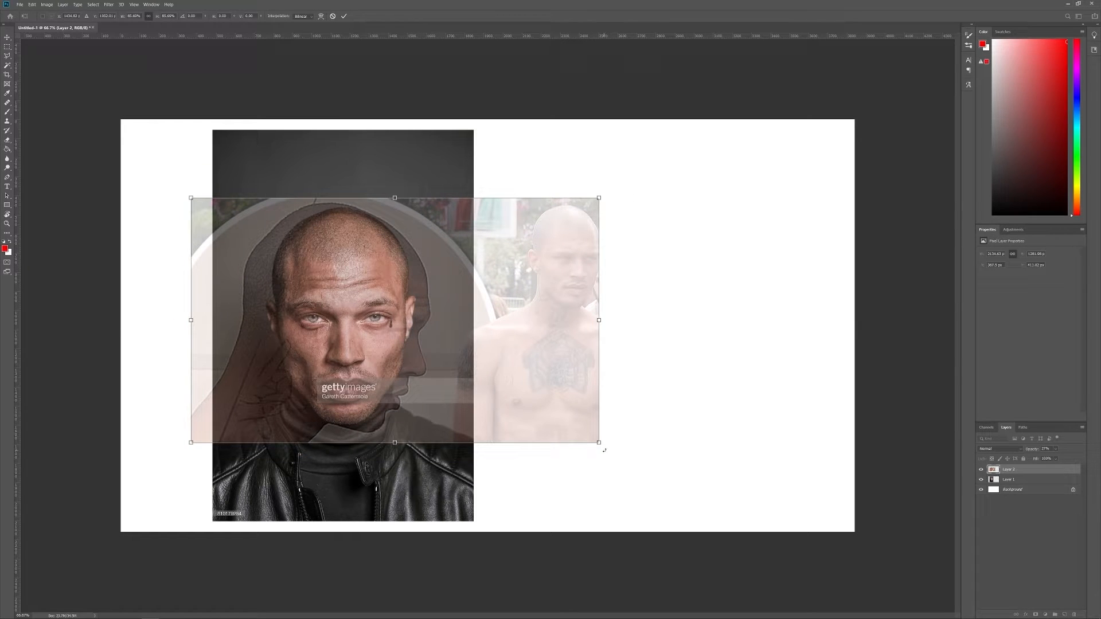
drag(603, 451, 618, 396)
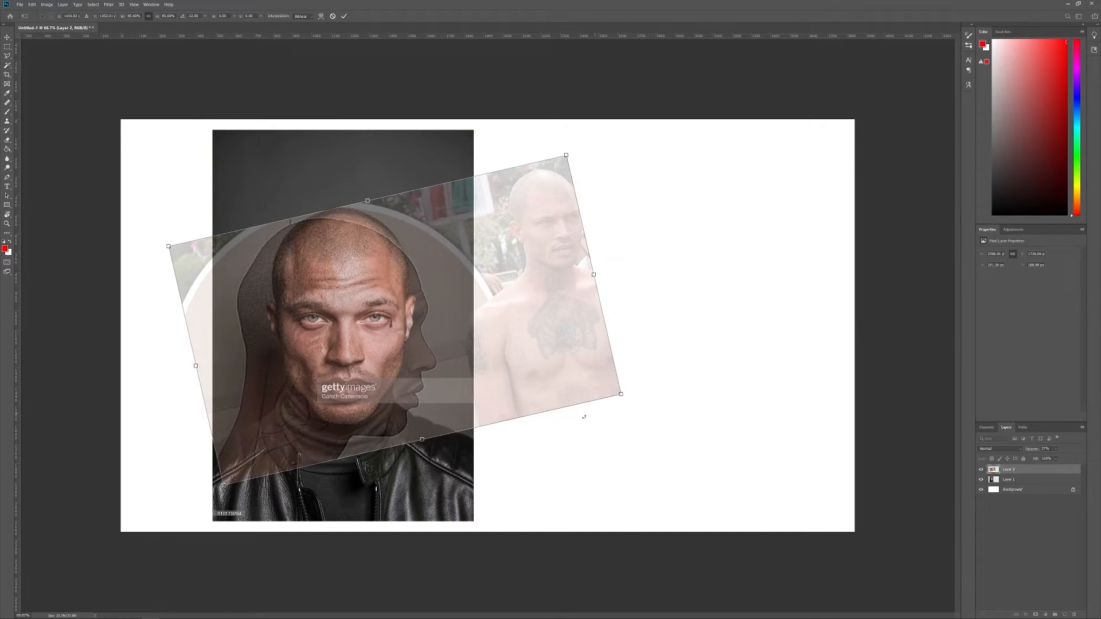
drag(445, 385, 357, 371)
drag(361, 370, 465, 374)
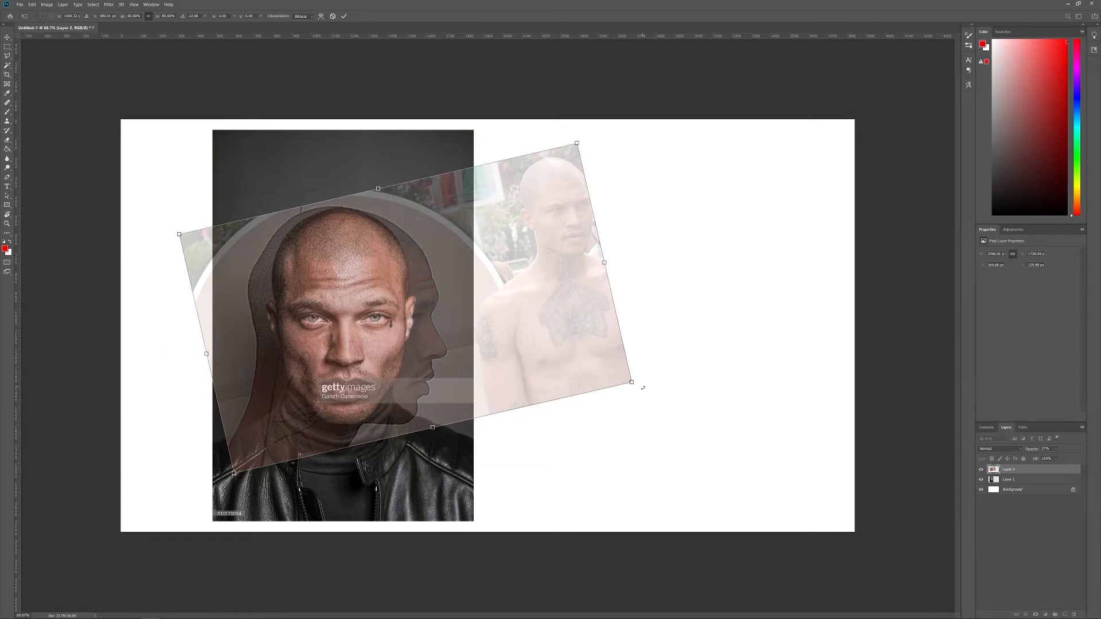
mouse_move(643, 389)
mouse_down()
mouse_move(659, 376)
mouse_move(639, 383)
mouse_up()
mouse_move(483, 361)
mouse_down()
mouse_move(500, 361)
mouse_move(428, 361)
mouse_move(467, 362)
mouse_up()
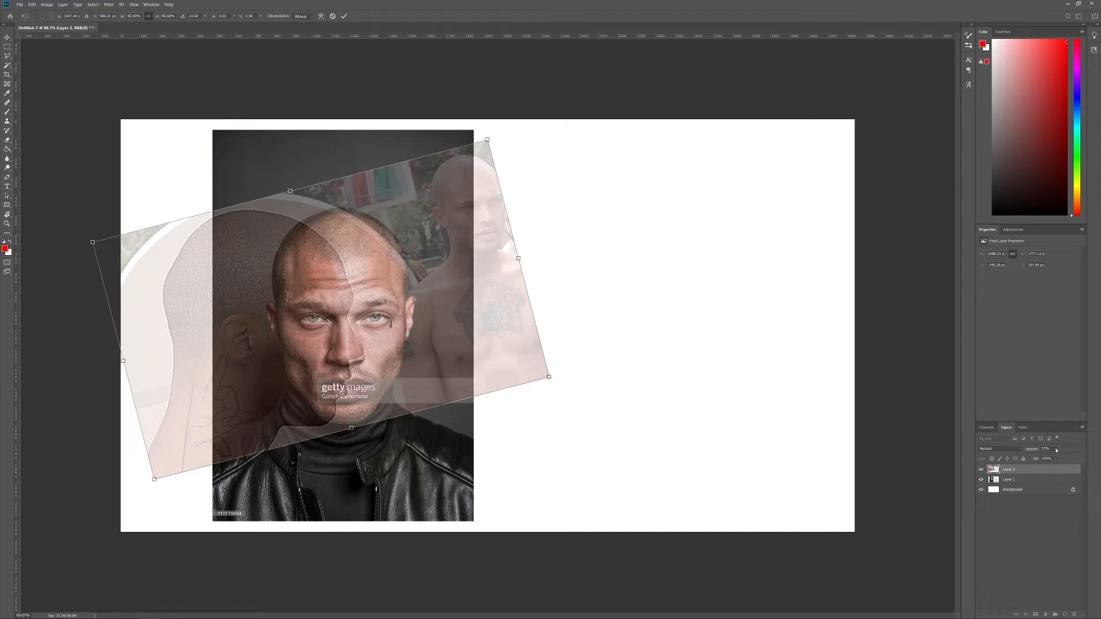
Raise the profile layer's opacity and line its facial features up with the front face
click(1057, 450)
mouse_move(1054, 459)
mouse_down()
mouse_move(1078, 458)
mouse_move(1068, 457)
mouse_up()
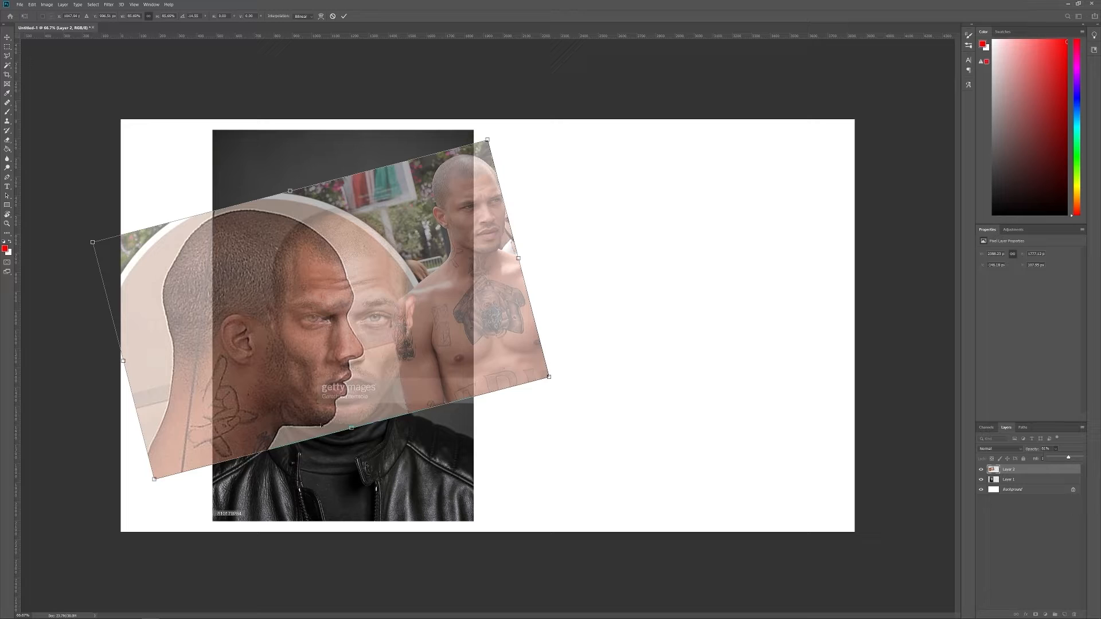
drag(266, 269, 298, 283)
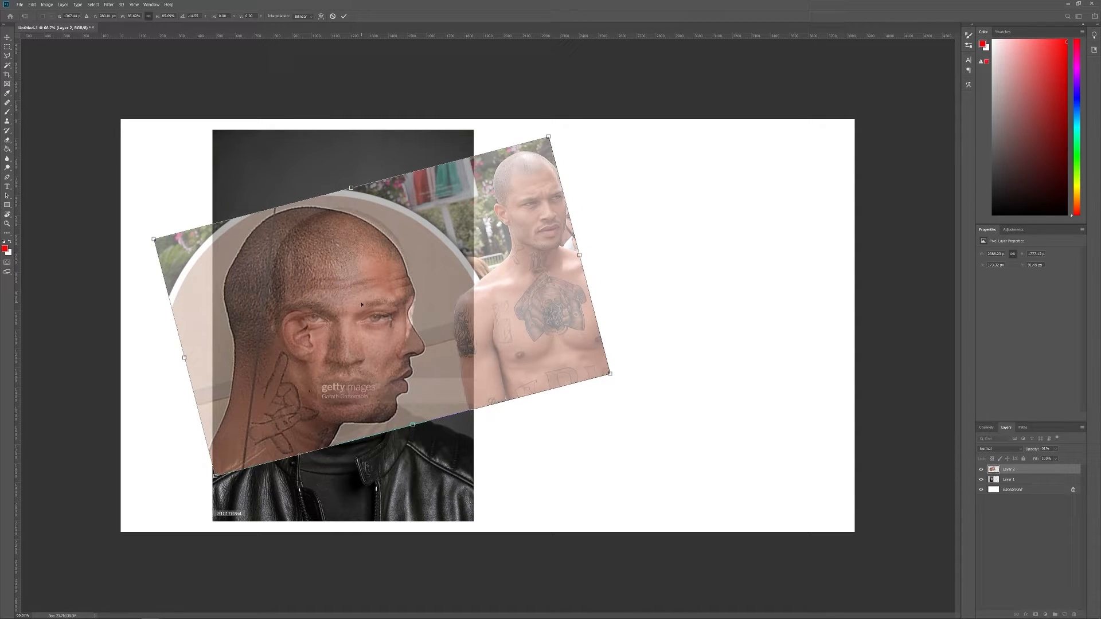
Move the profile photo beside the front portrait, restore its opacity to 100%, and apply the transform
drag(361, 303, 642, 317)
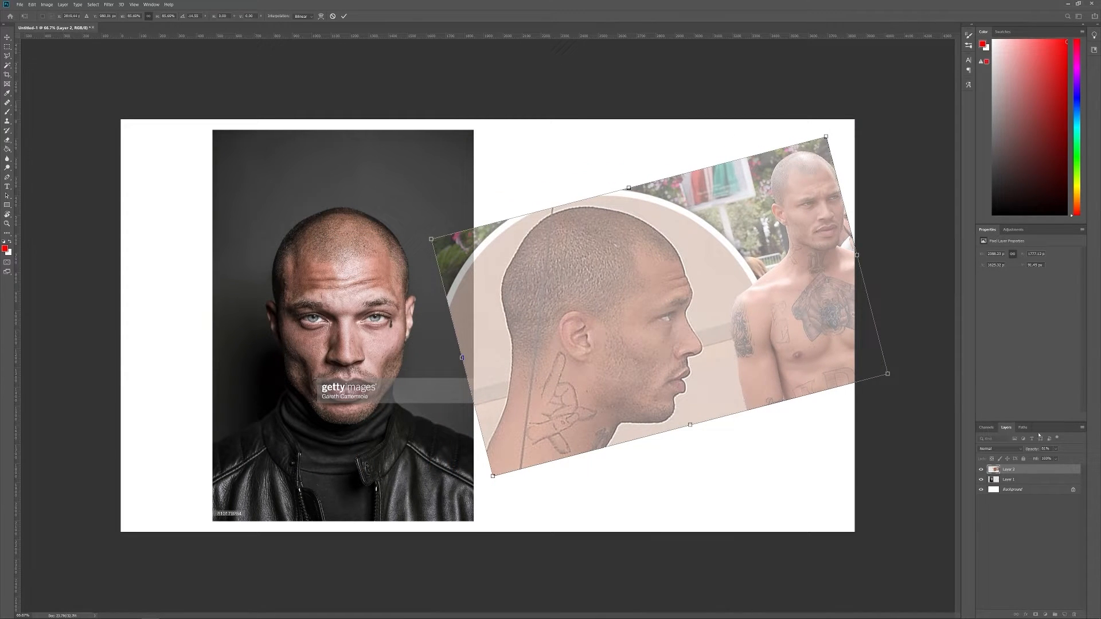
click(1057, 449)
drag(1060, 457, 1078, 458)
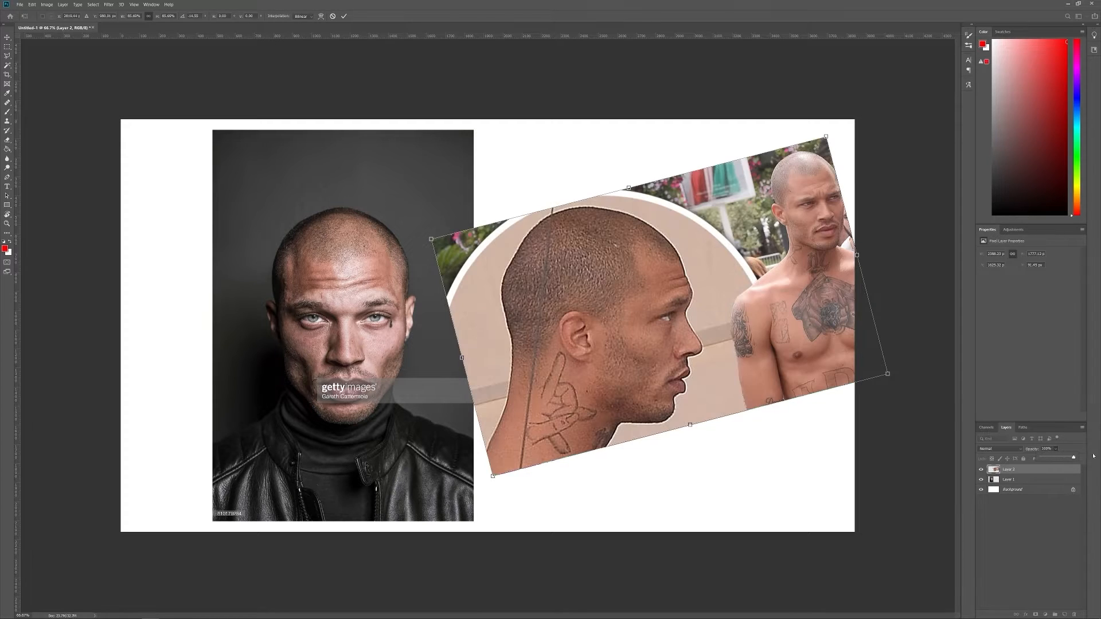
click(747, 291)
key(Return)
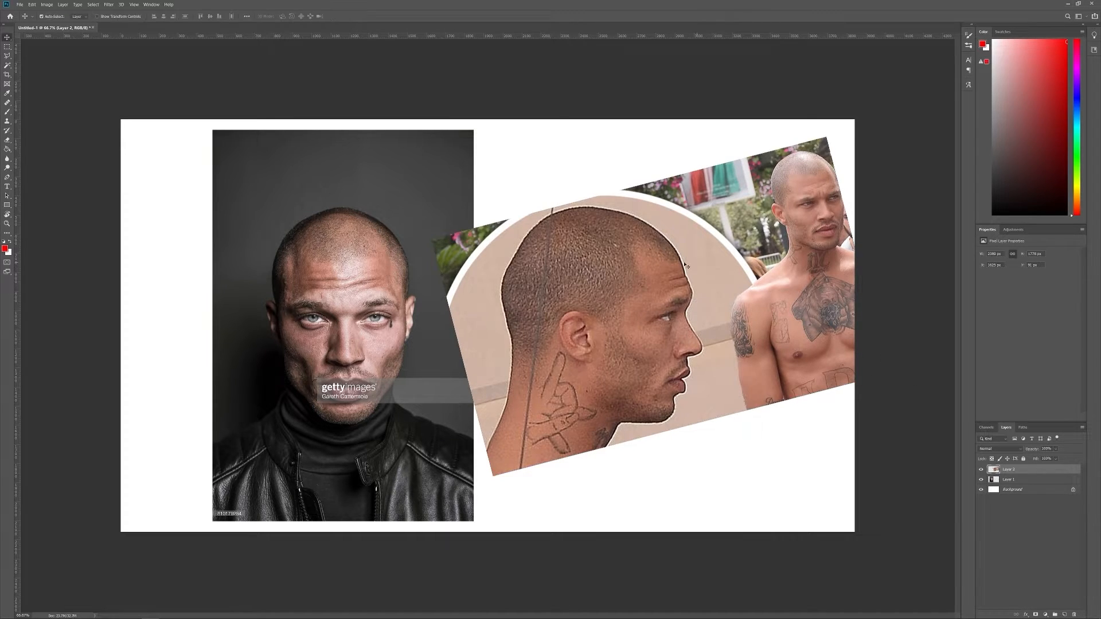
Place the front portrait's layer above the profile photo's layer
click(346, 266)
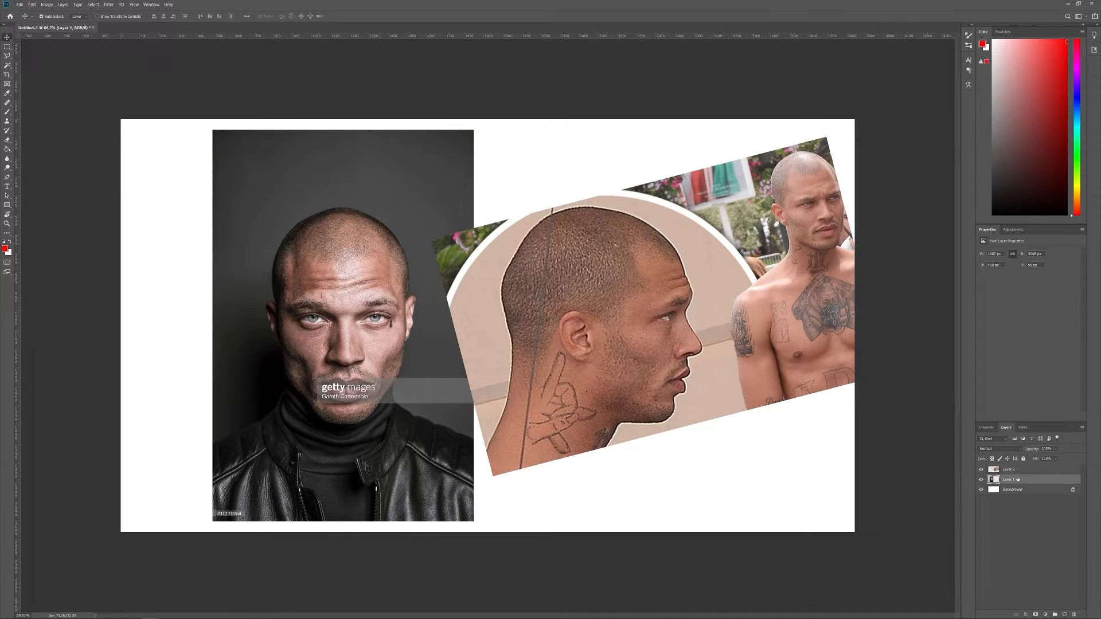
drag(1018, 479, 1009, 468)
click(651, 247)
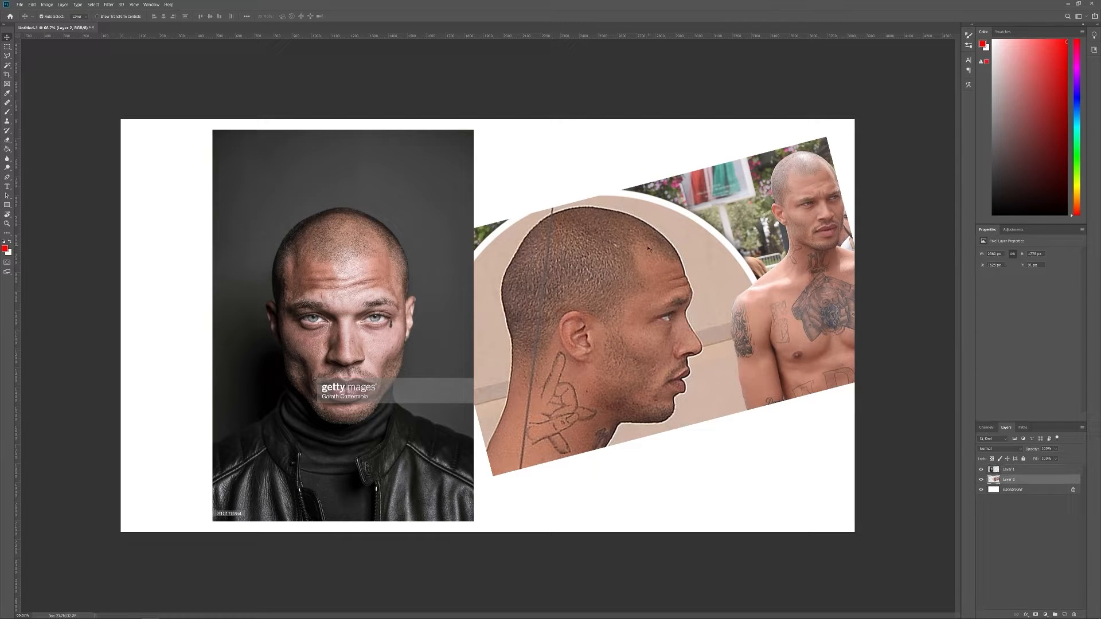
Scale both photo layers together to about 137% and position them to fill the canvas
key(ctrl+alt+a)
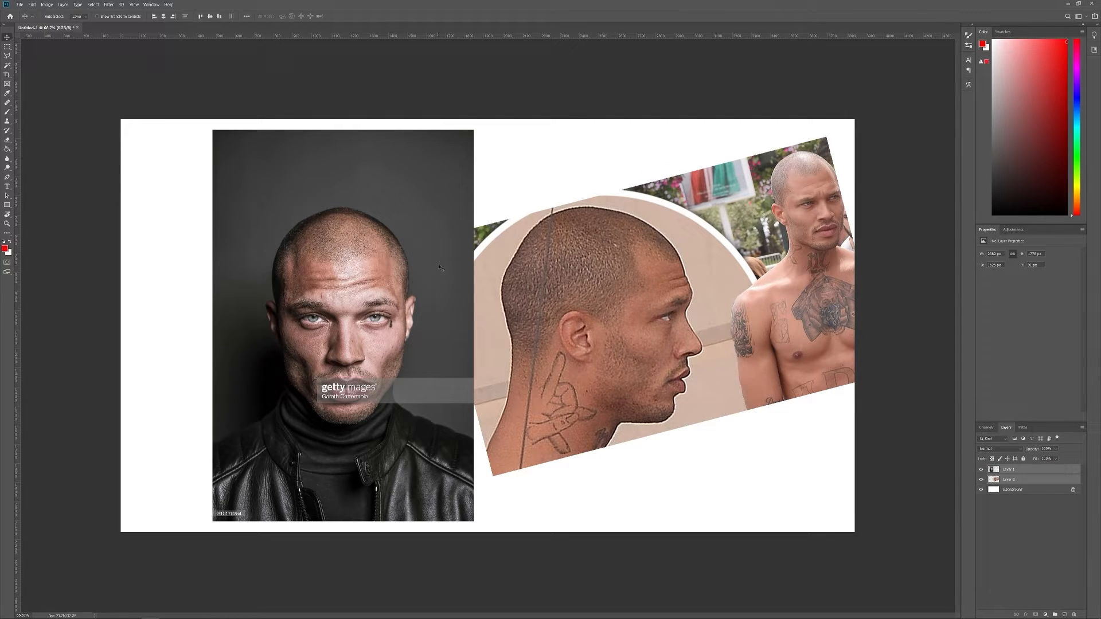
key(ctrl+t)
alt+drag(888, 129, 997, 16)
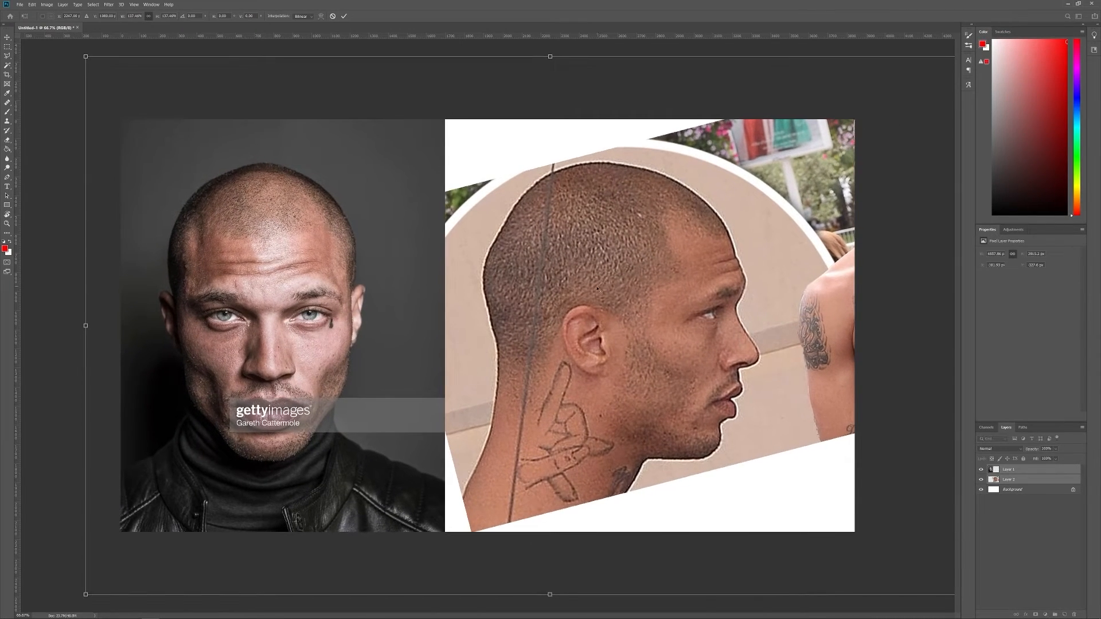
alt+drag(530, 275, 550, 285)
key(ctrl+minus)
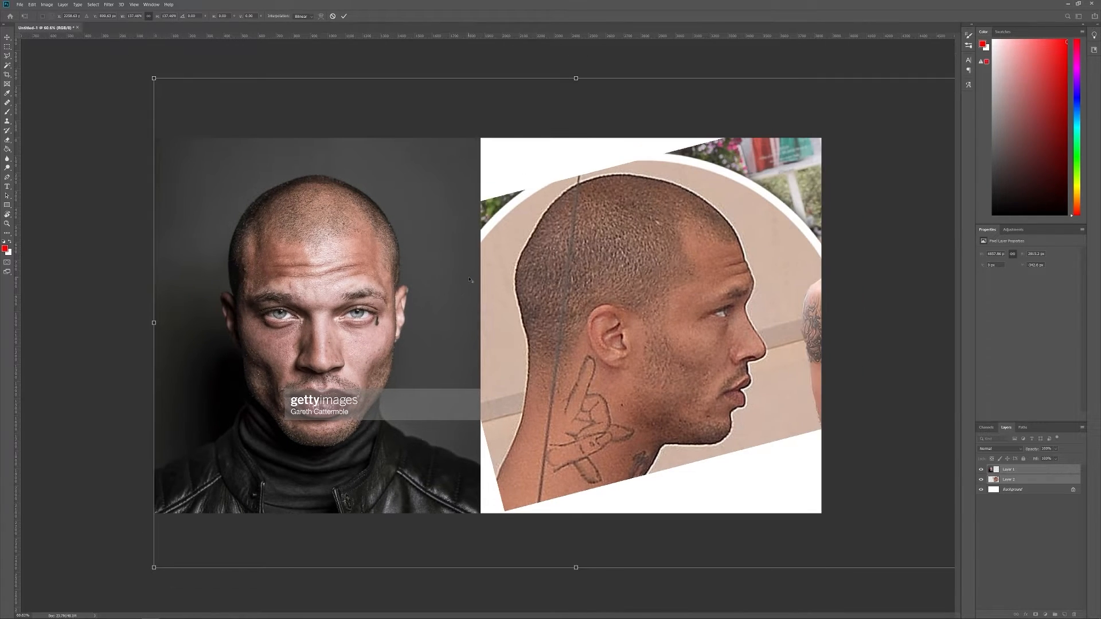
key(Return)
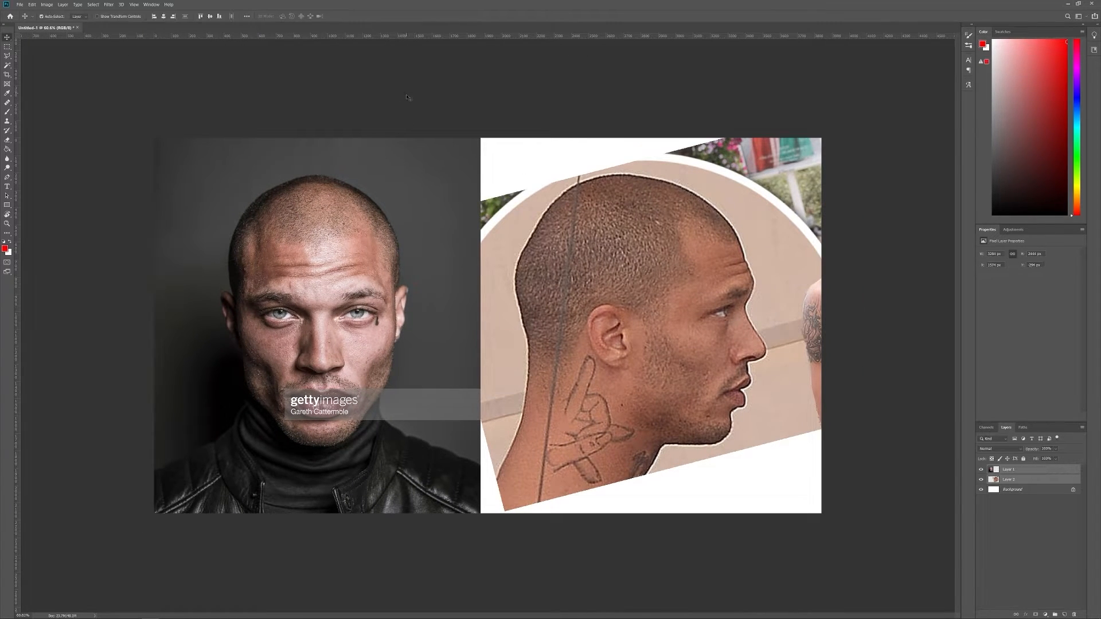
Add horizontal guides at the top of the head, the chin and the eye line, and select the profile photo's layer
drag(411, 38, 420, 175)
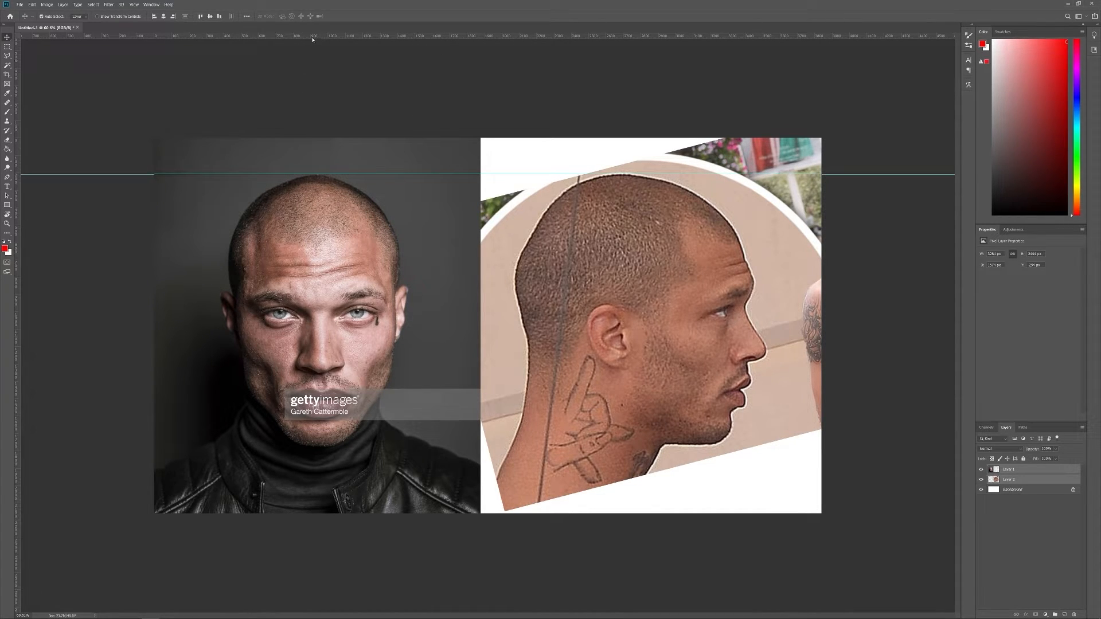
drag(313, 38, 328, 445)
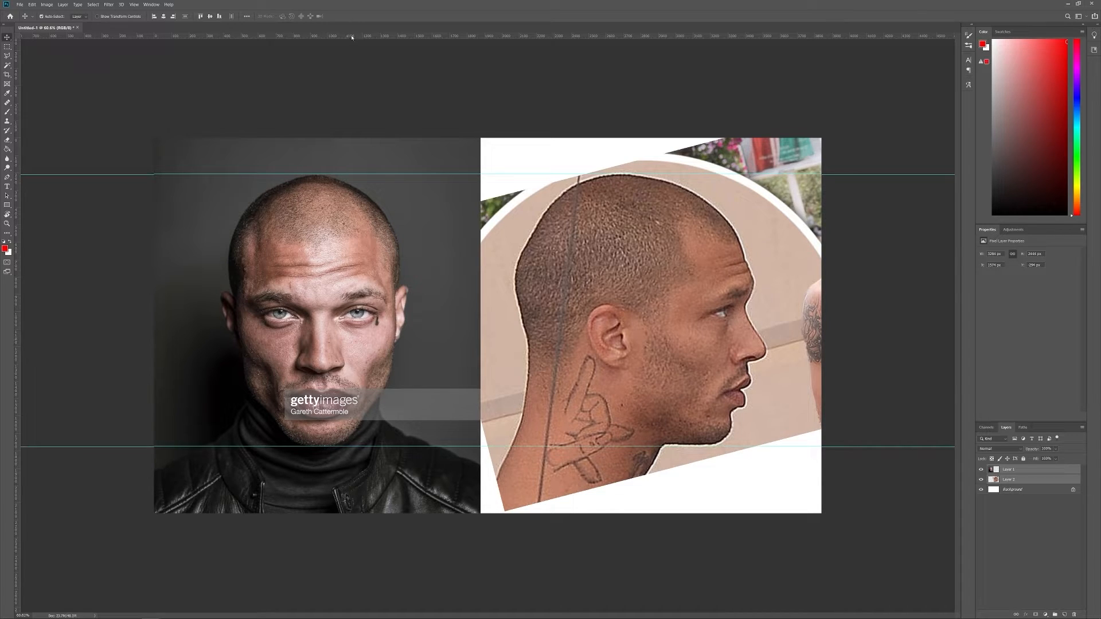
drag(351, 38, 368, 316)
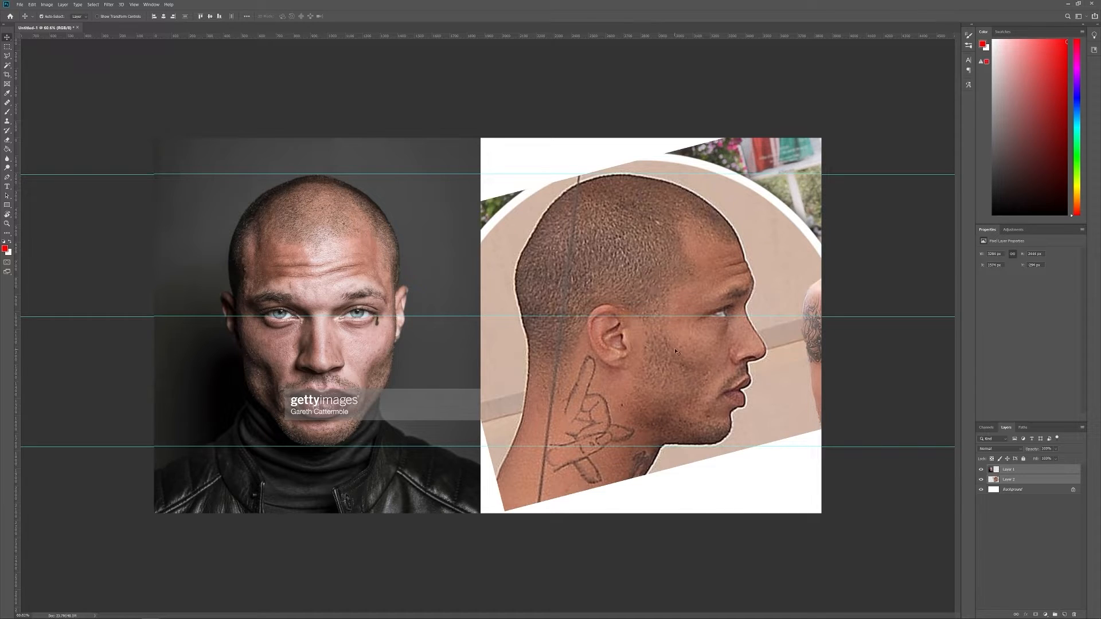
click(646, 274)
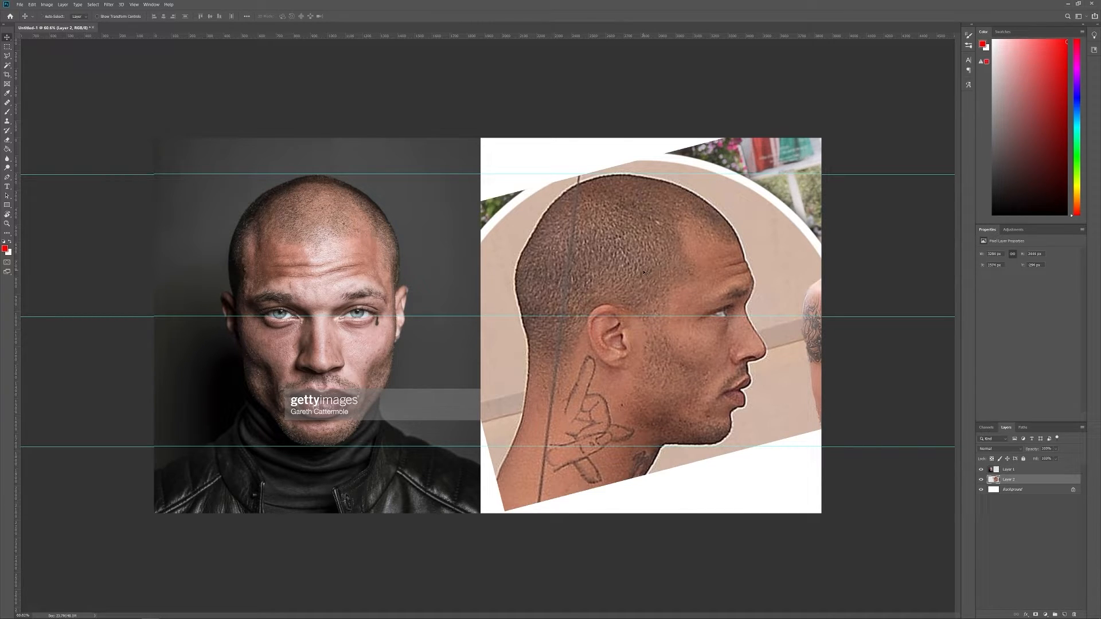
Scale the profile photo slightly and rotate it about 1.3° clockwise to match the head-top, eye and chin guides, and apply the transform
key(ctrl+t)
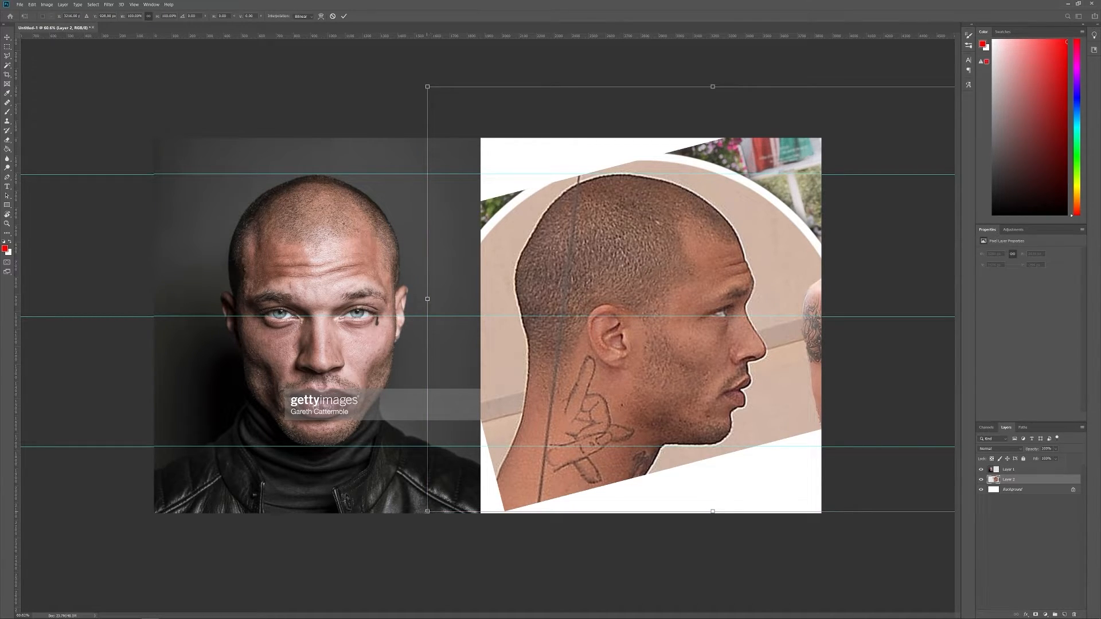
drag(427, 511, 424, 514)
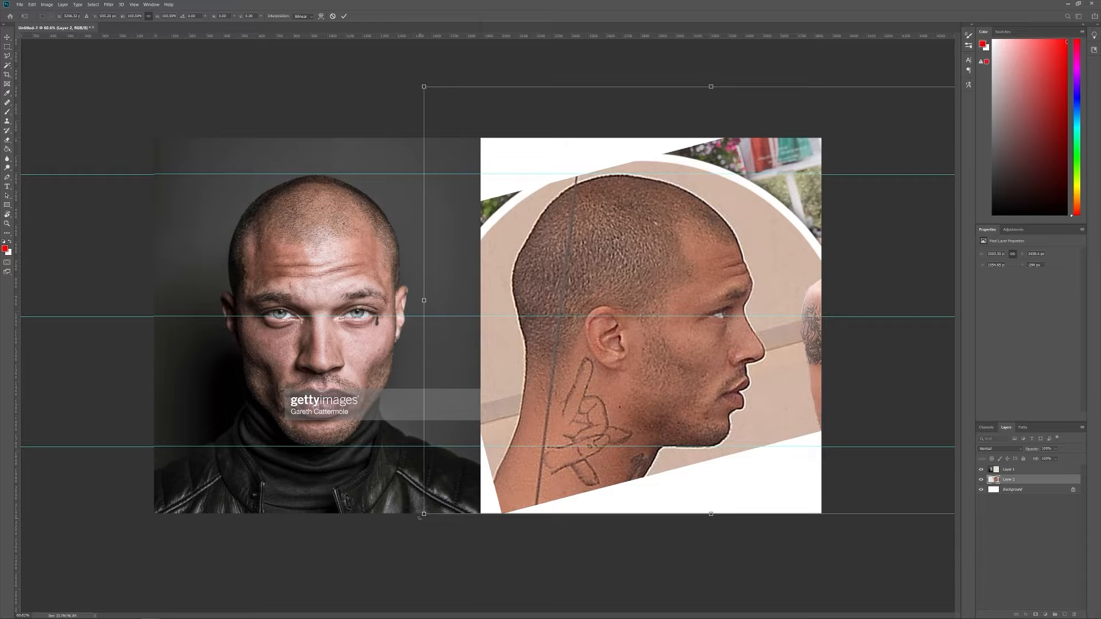
mouse_move(419, 517)
mouse_down()
mouse_move(430, 522)
mouse_move(405, 518)
mouse_up()
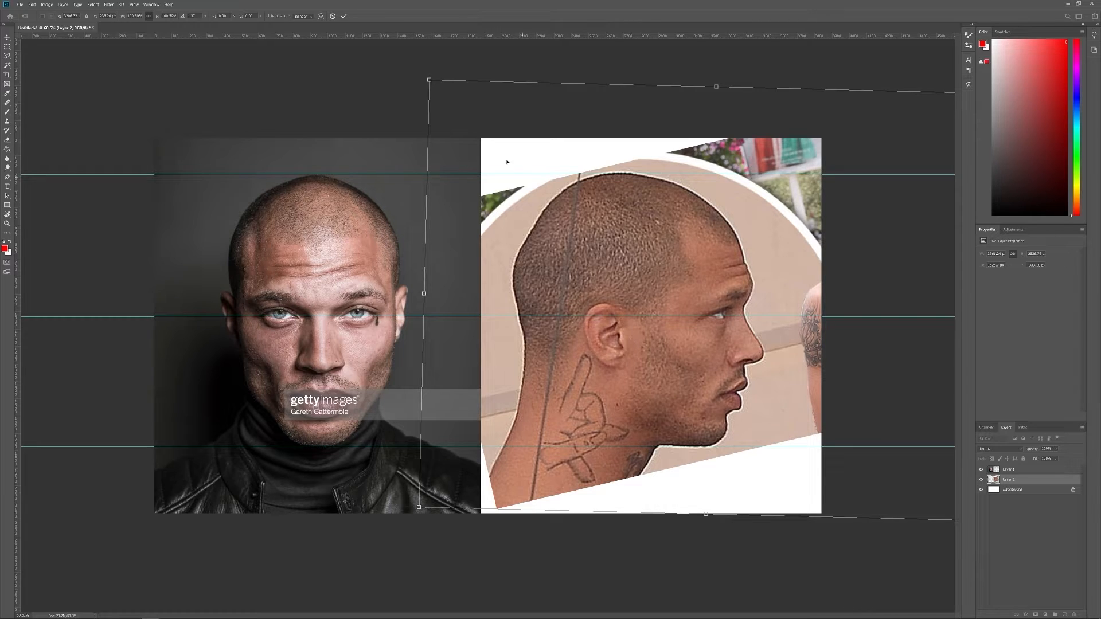
drag(429, 79, 431, 81)
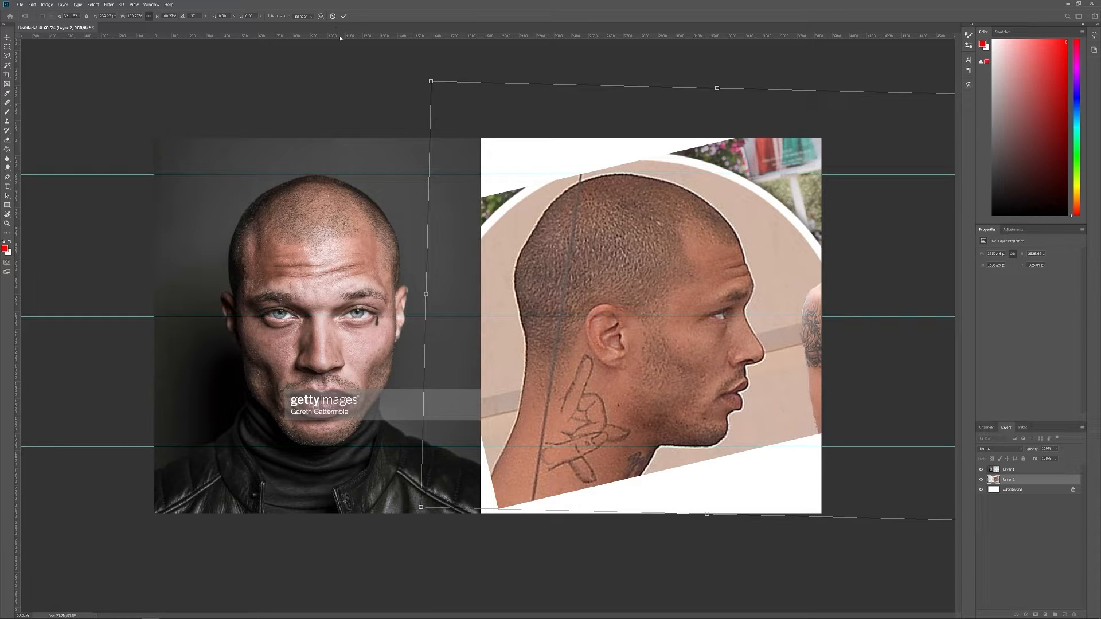
click(344, 16)
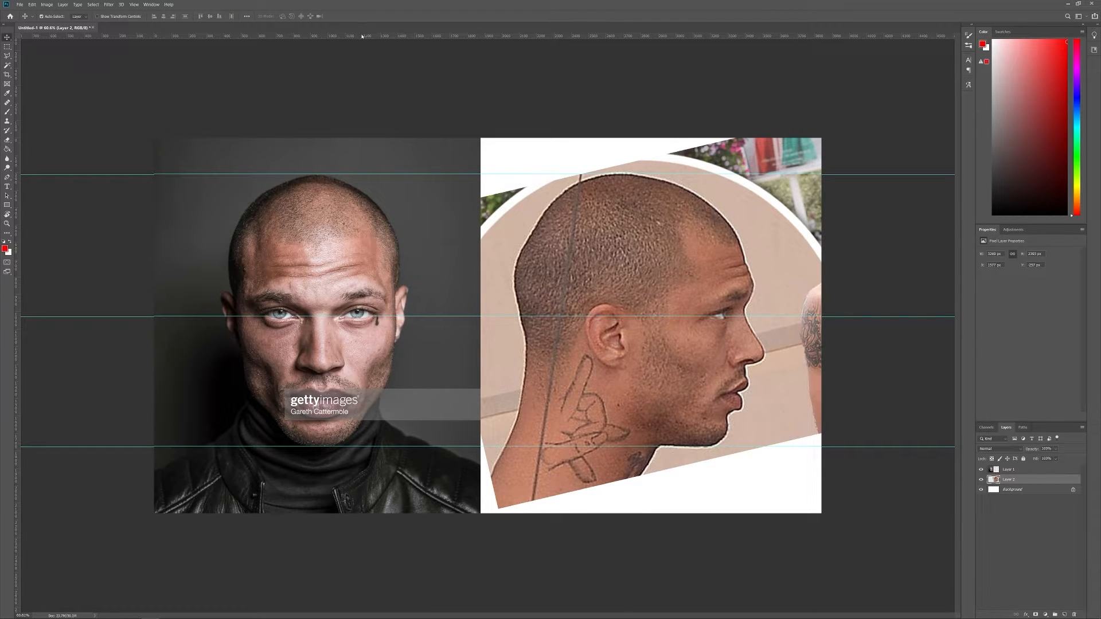
Add a horizontal guide at the base of the front portrait's nose and refine the profile photo's rotation and position against the guides
drag(362, 36, 365, 372)
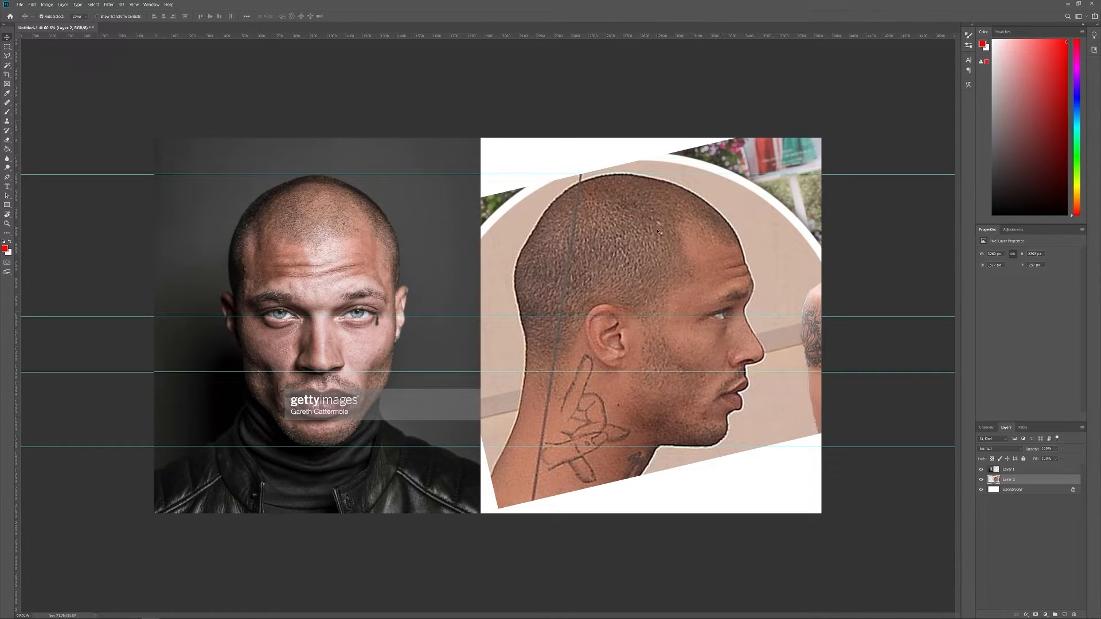
key(ctrl+t)
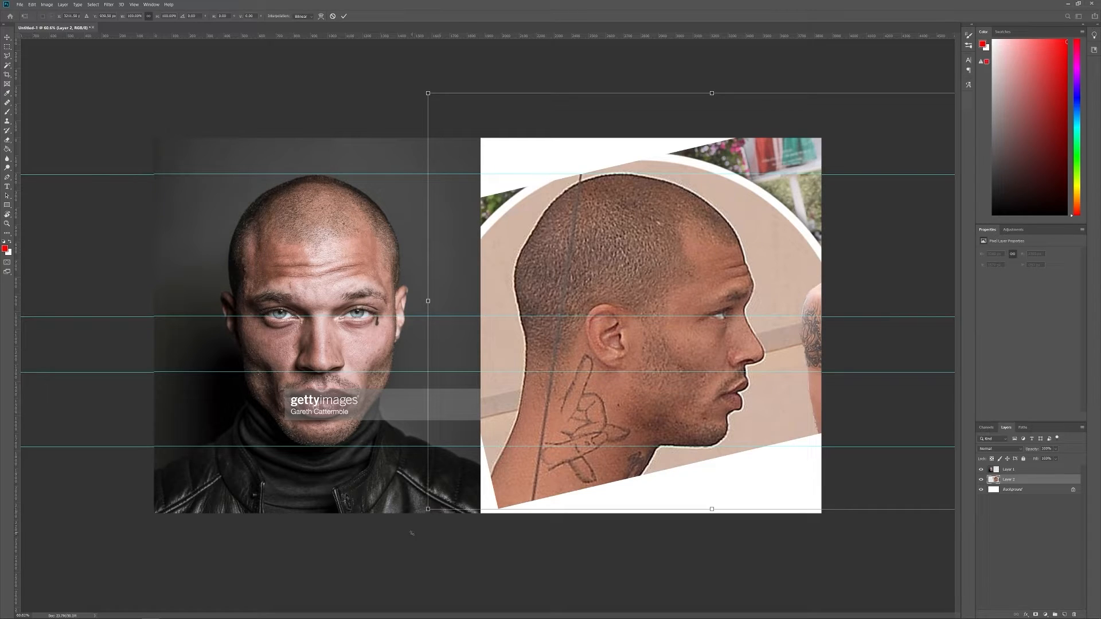
drag(426, 516, 423, 512)
drag(639, 356, 640, 359)
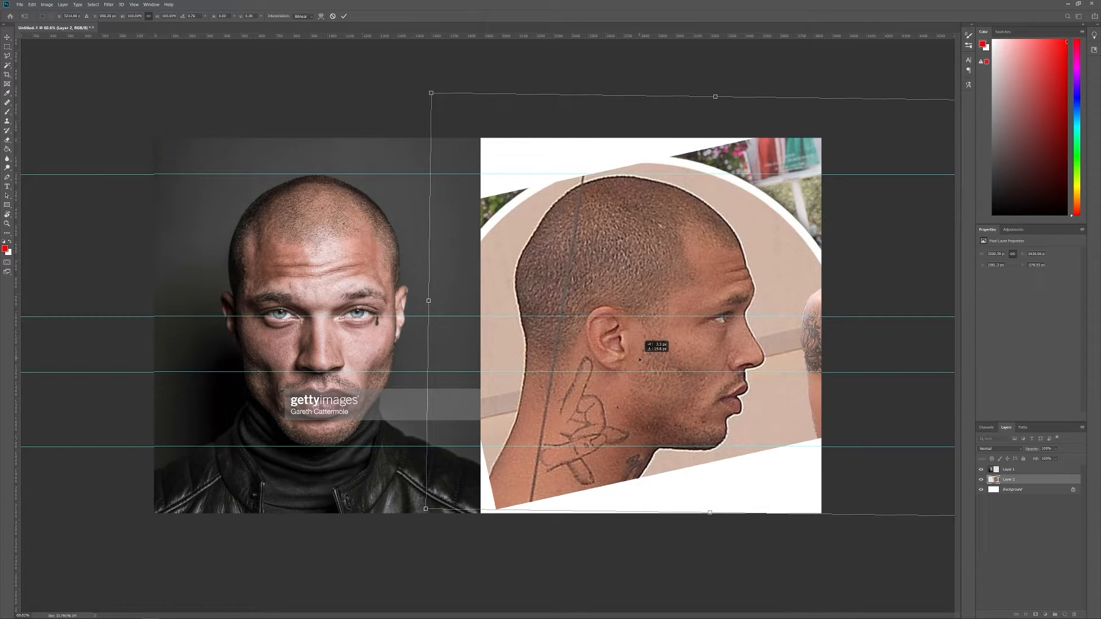
key(Return)
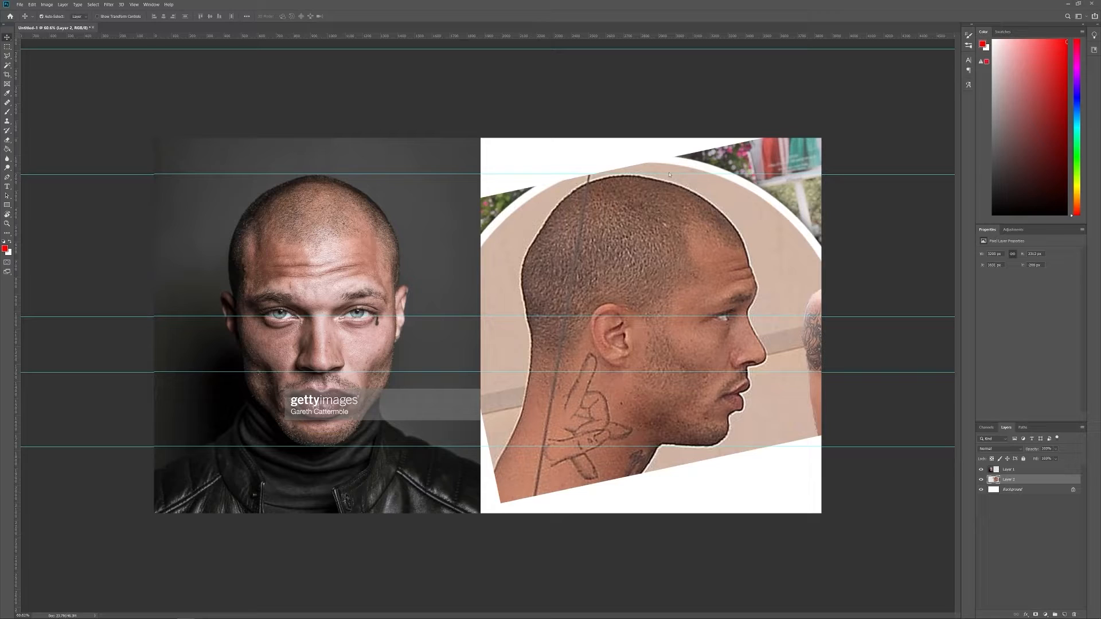
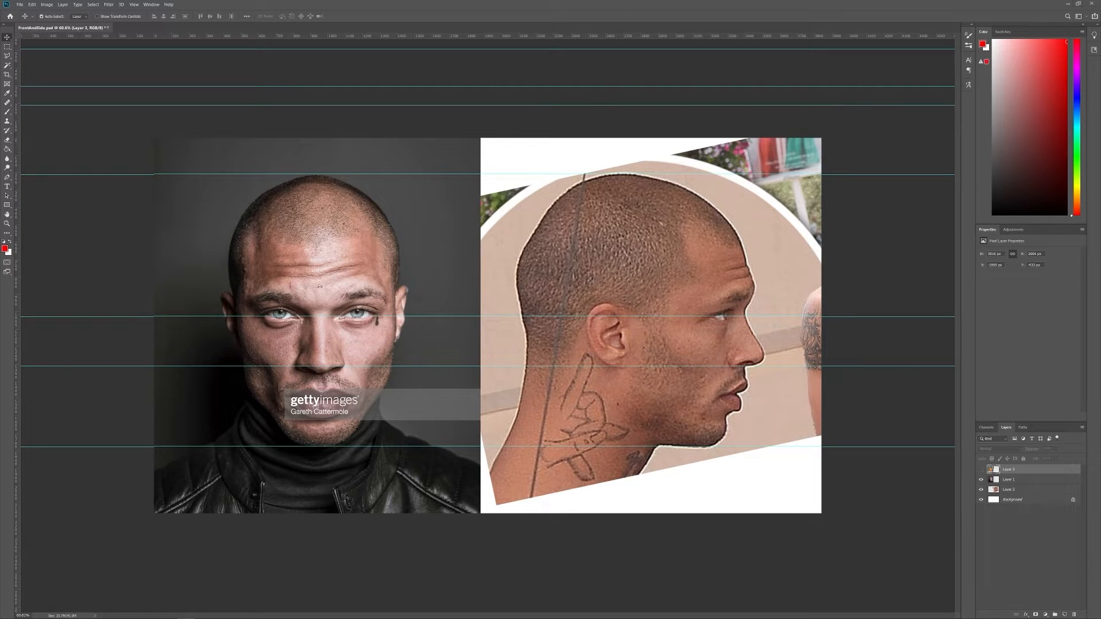
Make the color front portrait layer visible again over the darker portrait
click(982, 469)
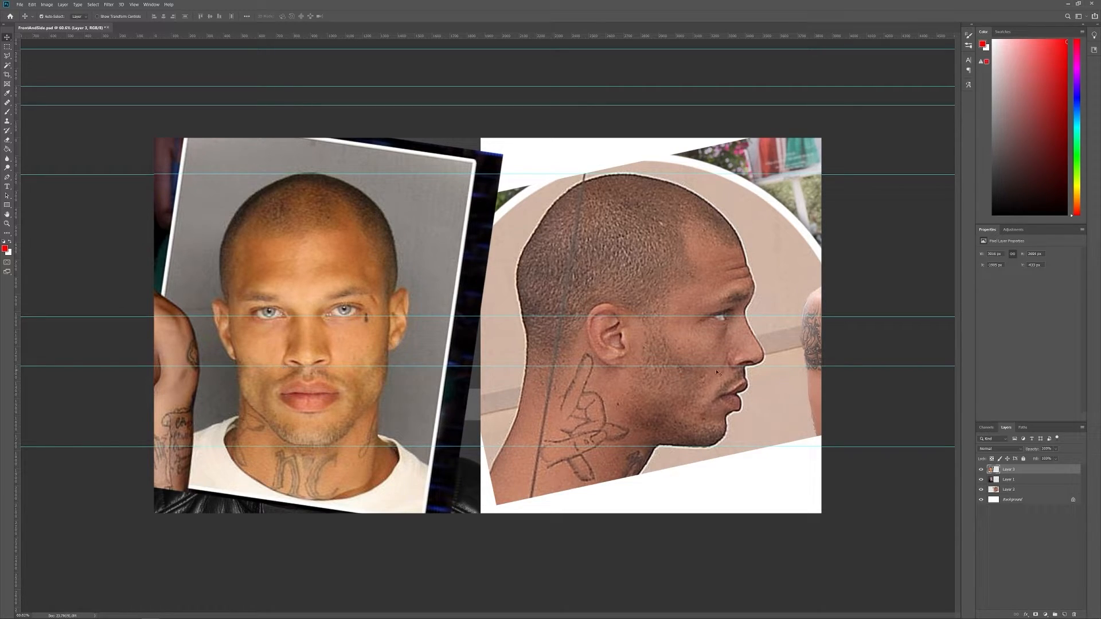
drag(353, 42, 355, 106)
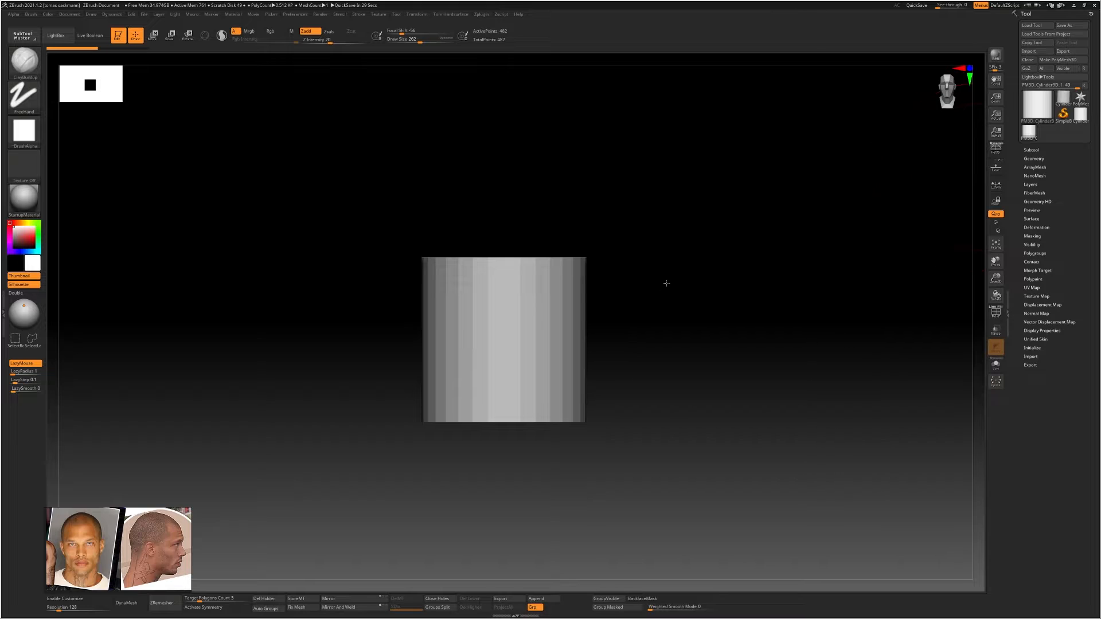
Switch to ZBrush and replace the active cylinder with a Sphere3D primitive in front view
mouse_move(696, 285)
alt+mouse_down()
mouse_move(656, 284)
mouse_move(637, 325)
mouse_move(612, 277)
mouse_move(721, 280)
alt+mouse_up()
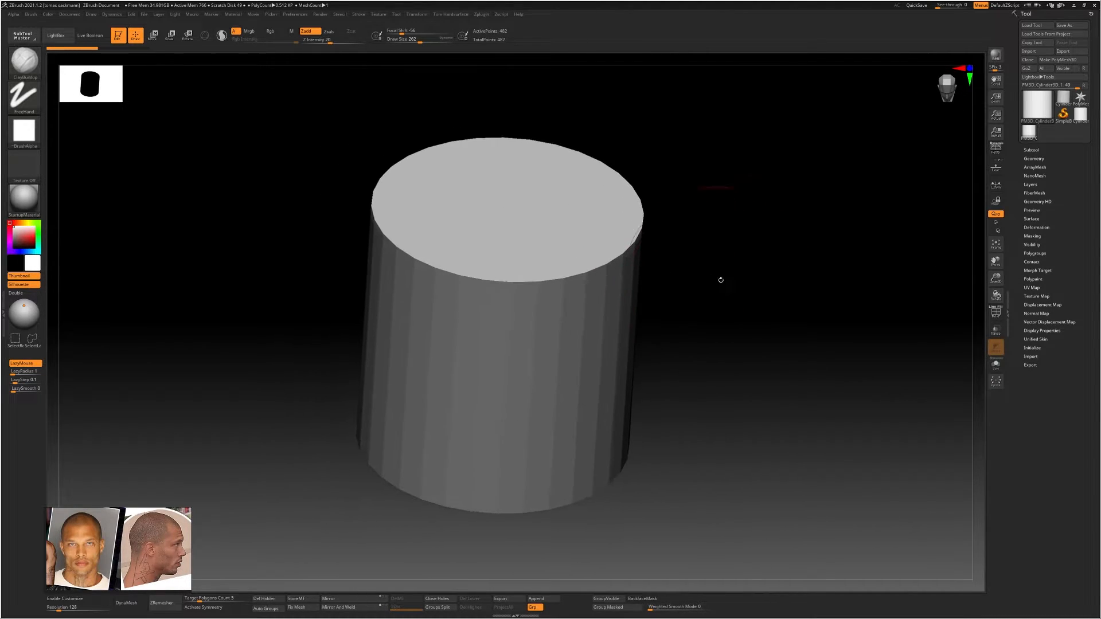
click(1037, 104)
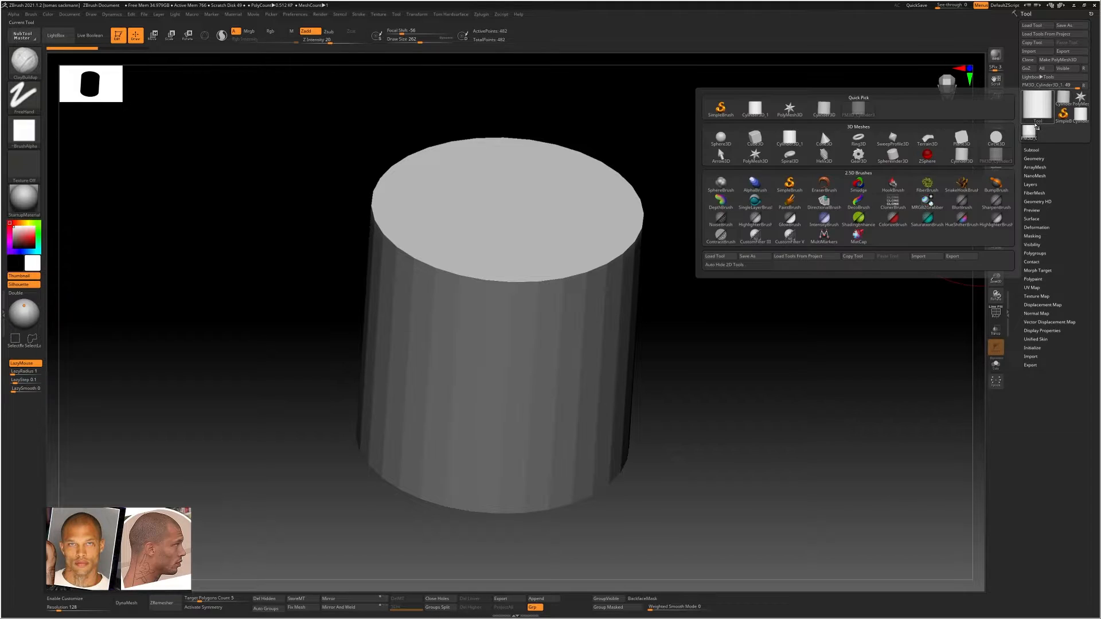
click(1052, 111)
click(821, 129)
alt+drag(792, 322, 563, 295)
alt+drag(721, 316, 620, 294)
mouse_move(687, 307)
right_down()
mouse_move(671, 300)
mouse_move(686, 299)
right_up()
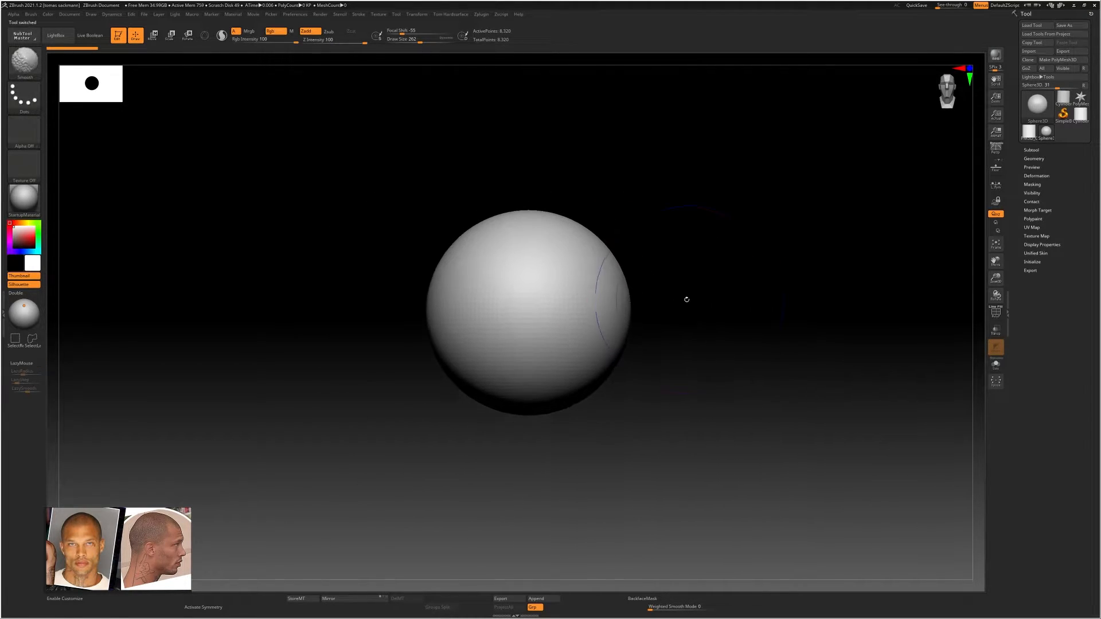
ctrl+right_drag(596, 266, 659, 247)
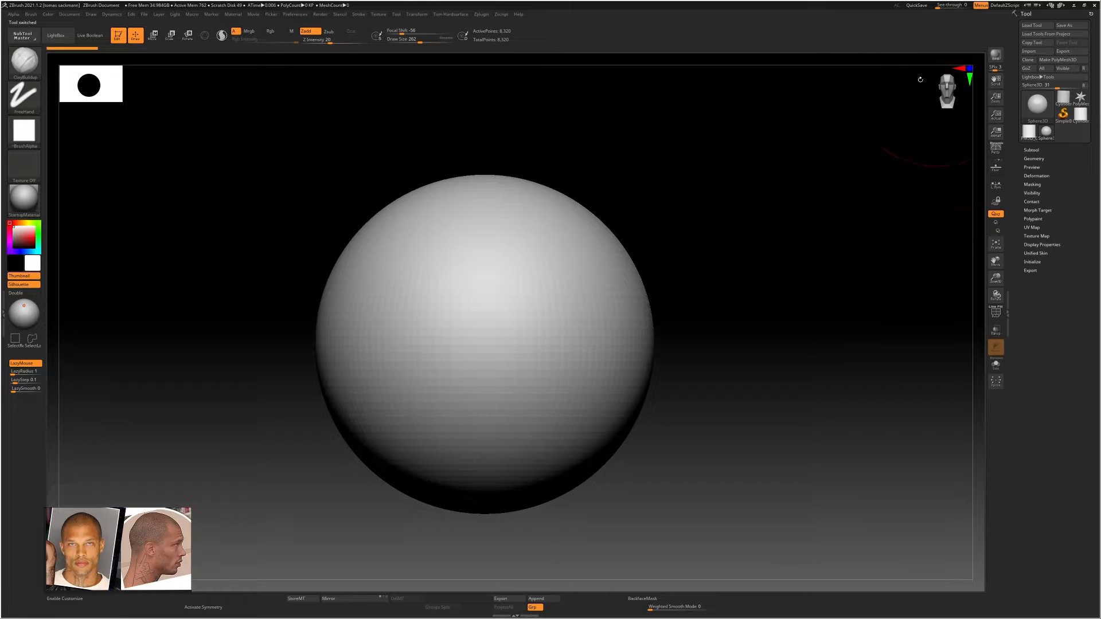
drag(849, 136, 816, 140)
alt+drag(865, 169, 784, 161)
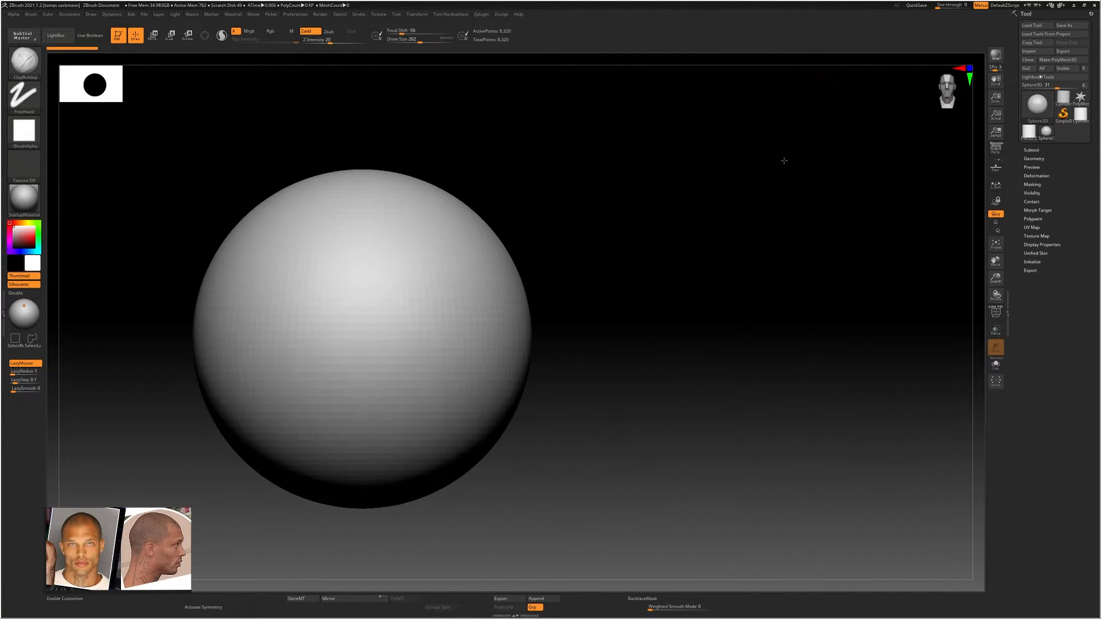
alt+drag(661, 188, 795, 198)
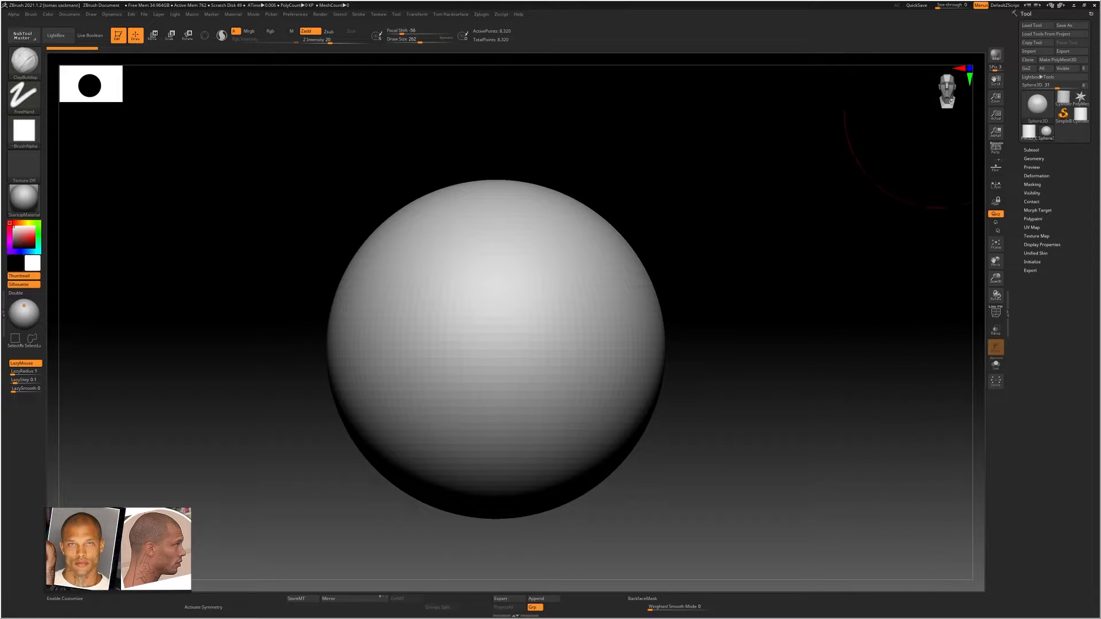
alt+drag(755, 247, 737, 238)
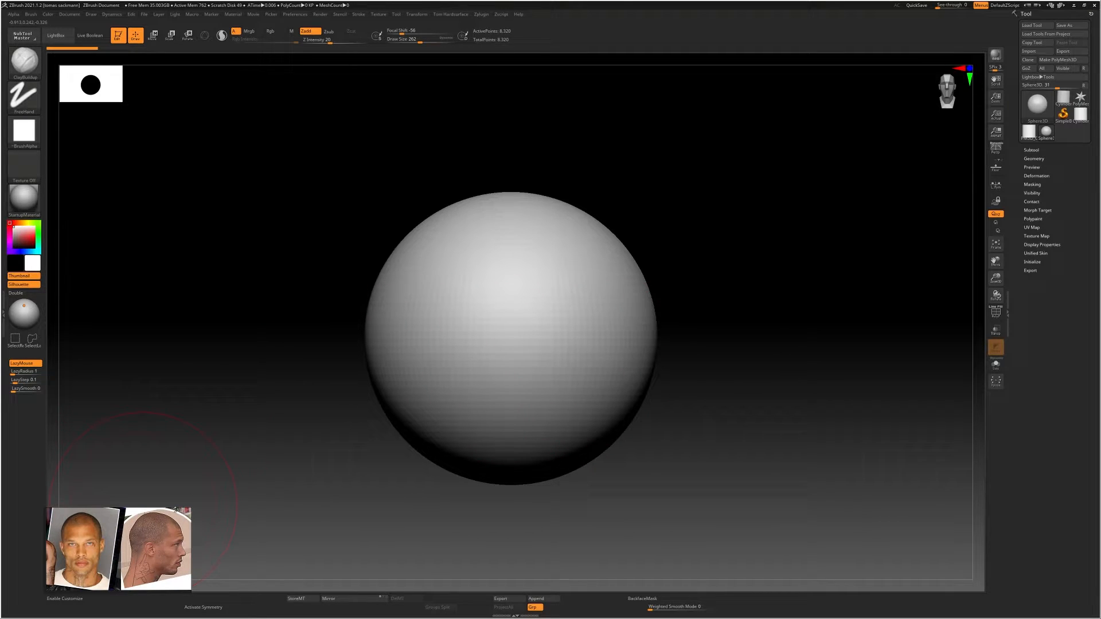
alt+right_drag(579, 318, 622, 289)
mouse_move(622, 289)
alt+right_down()
mouse_move(559, 292)
mouse_move(538, 314)
alt+right_up()
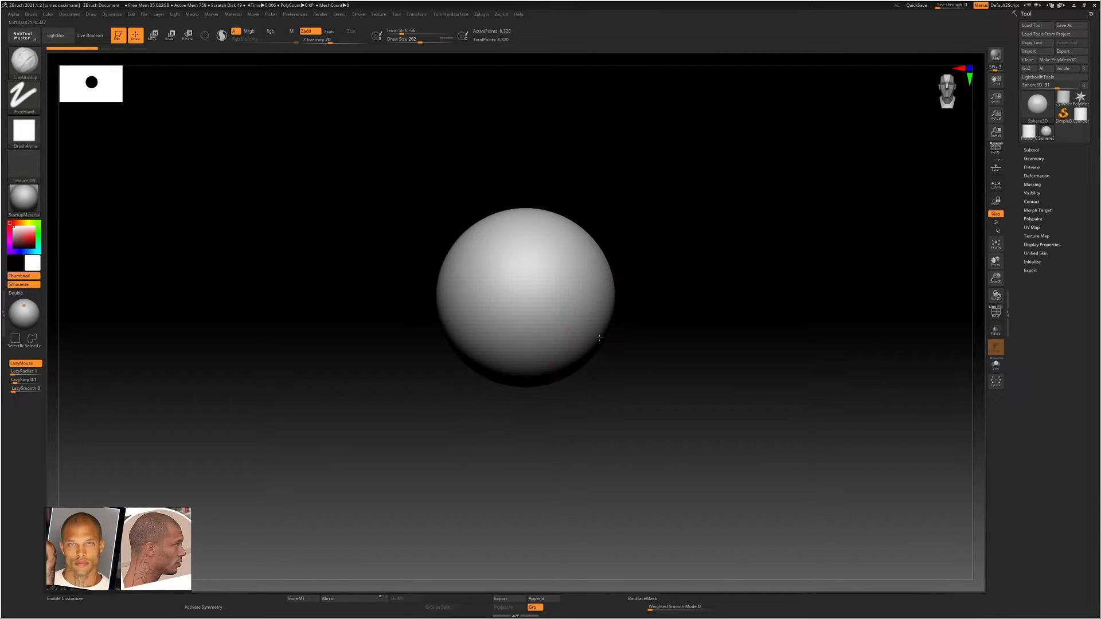
alt+right_drag(599, 338, 584, 334)
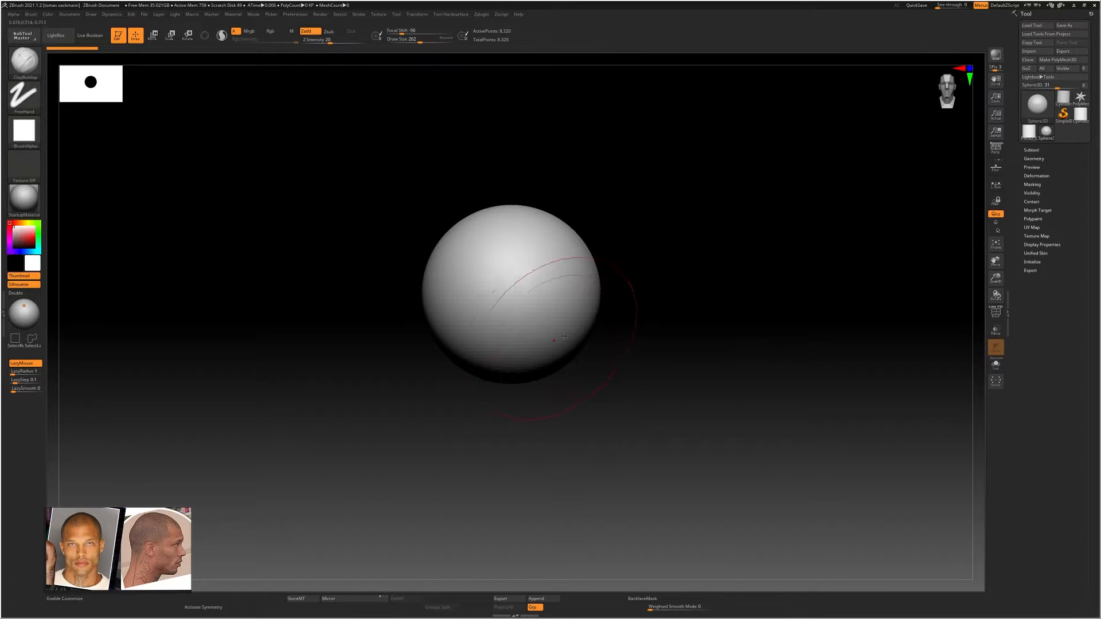
alt+right_drag(565, 338, 583, 326)
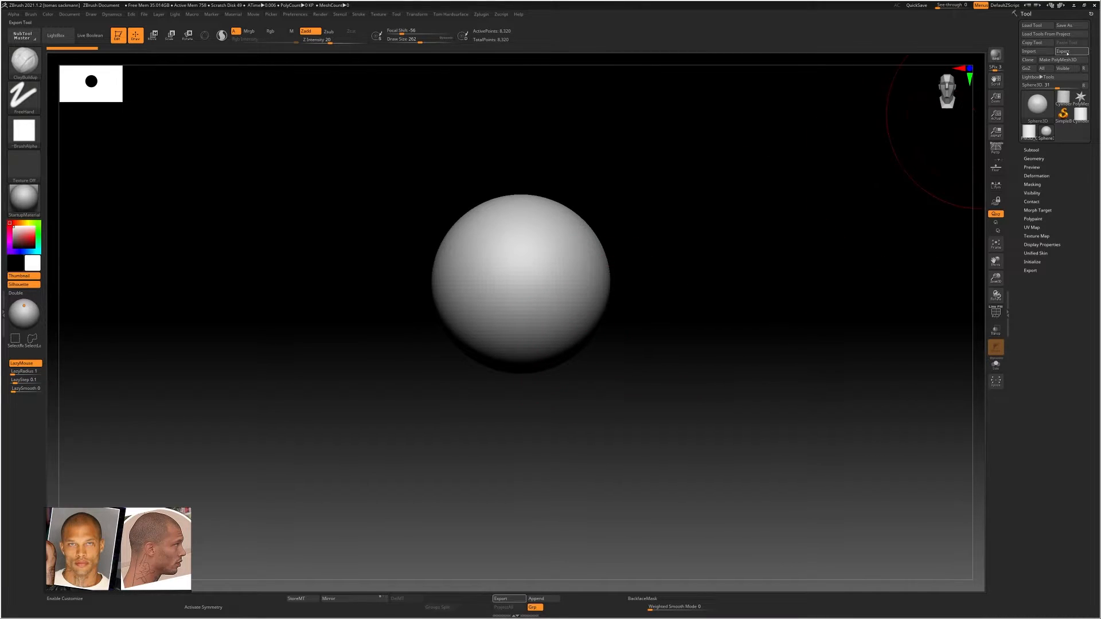
Convert the sphere to a PolyMesh3D and turn on its wireframe display to inspect the topology
click(1058, 59)
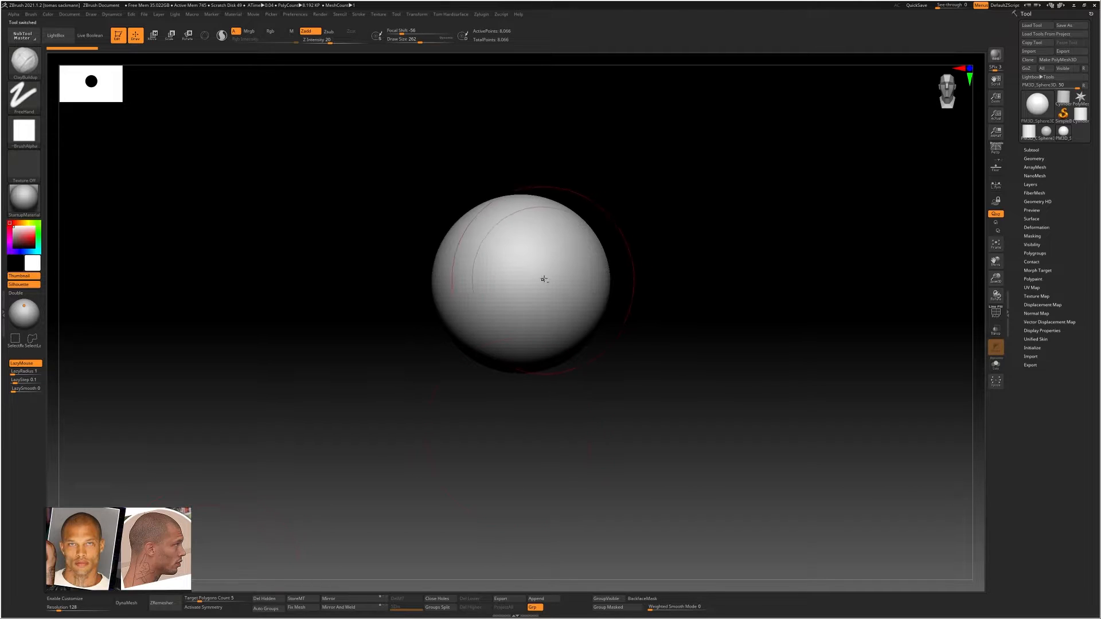
ctrl+right_drag(548, 278, 585, 281)
key(shift)
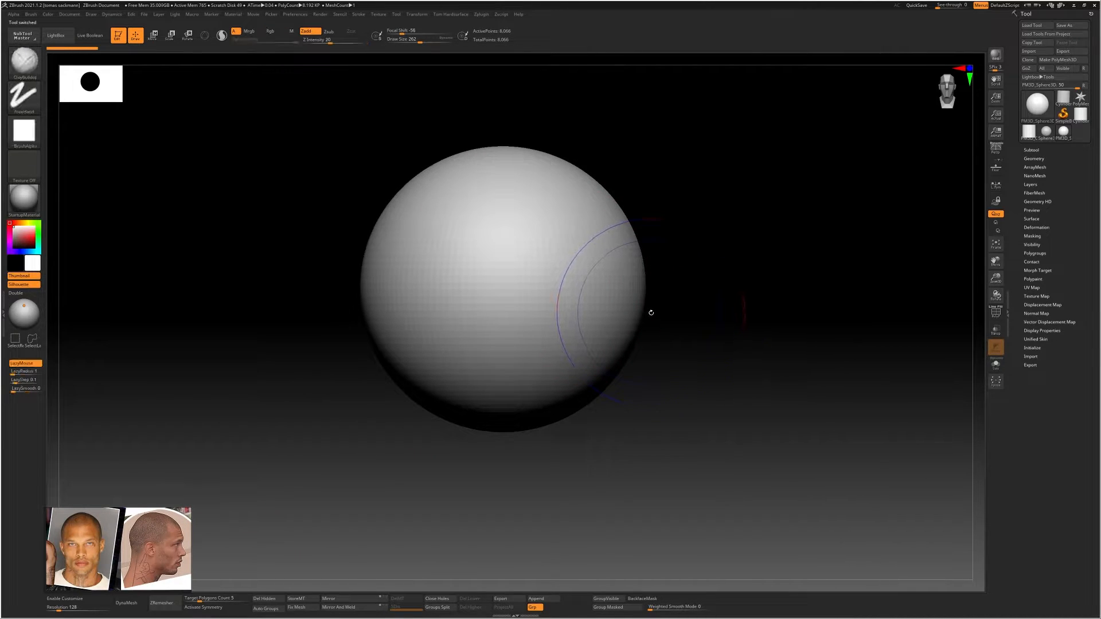
key(shift+f)
drag(657, 310, 625, 319)
right_drag(624, 318, 600, 356)
alt+right_drag(600, 356, 707, 242)
ctrl+right_drag(657, 293, 594, 242)
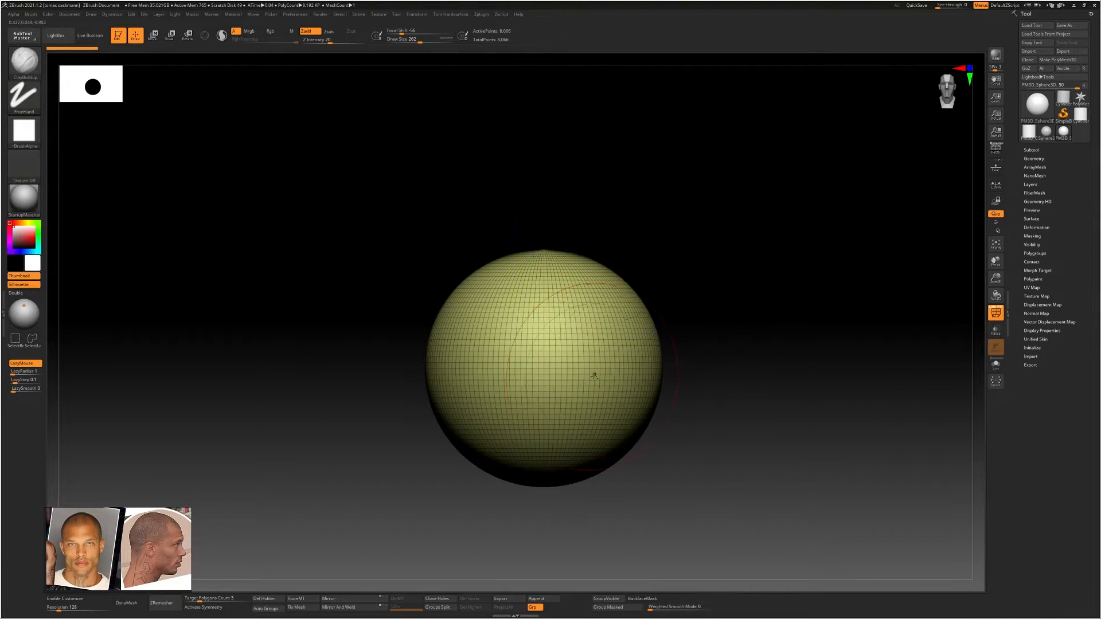
alt+right_drag(594, 376, 592, 319)
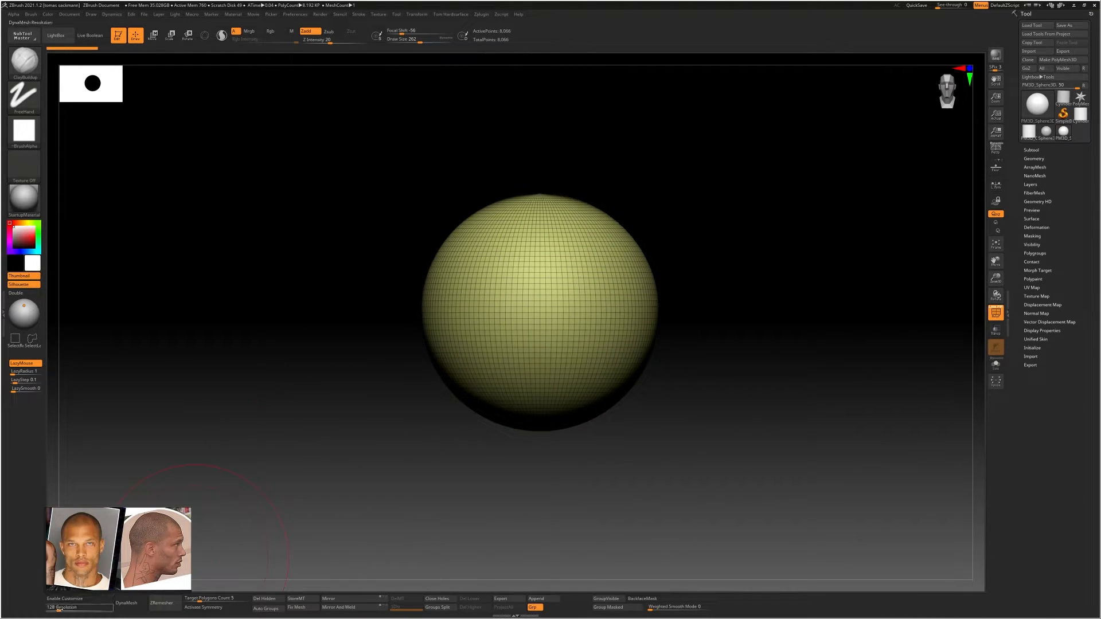
Set the DynaMesh resolution to 64, apply DynaMesh to the sphere and turn off the wireframe display
drag(58, 609, 55, 609)
click(56, 609)
click(129, 604)
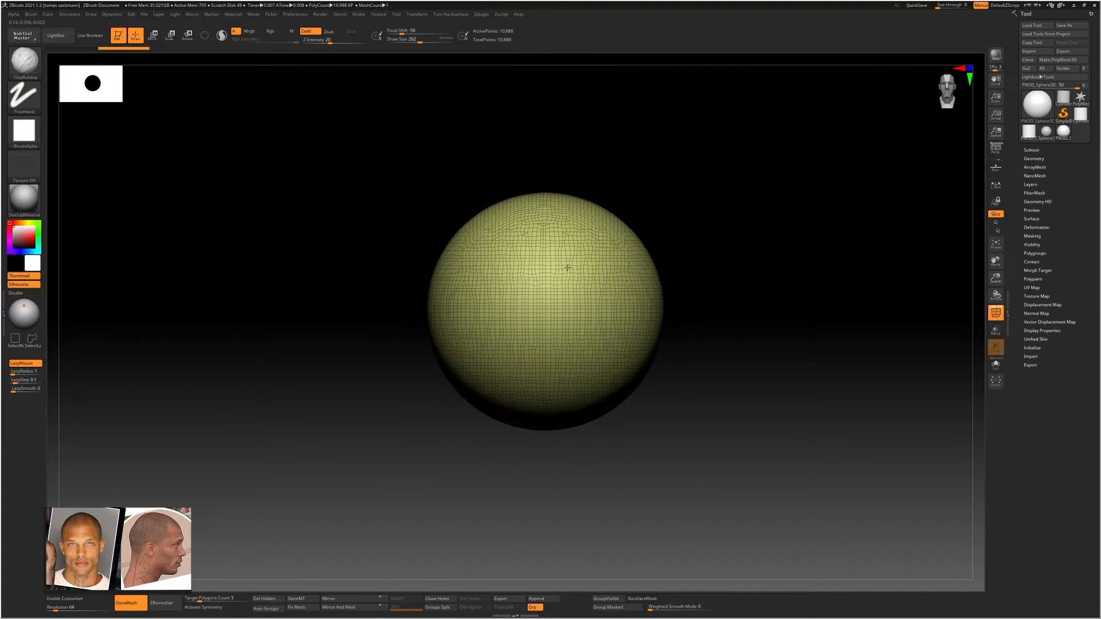
key(shift+f)
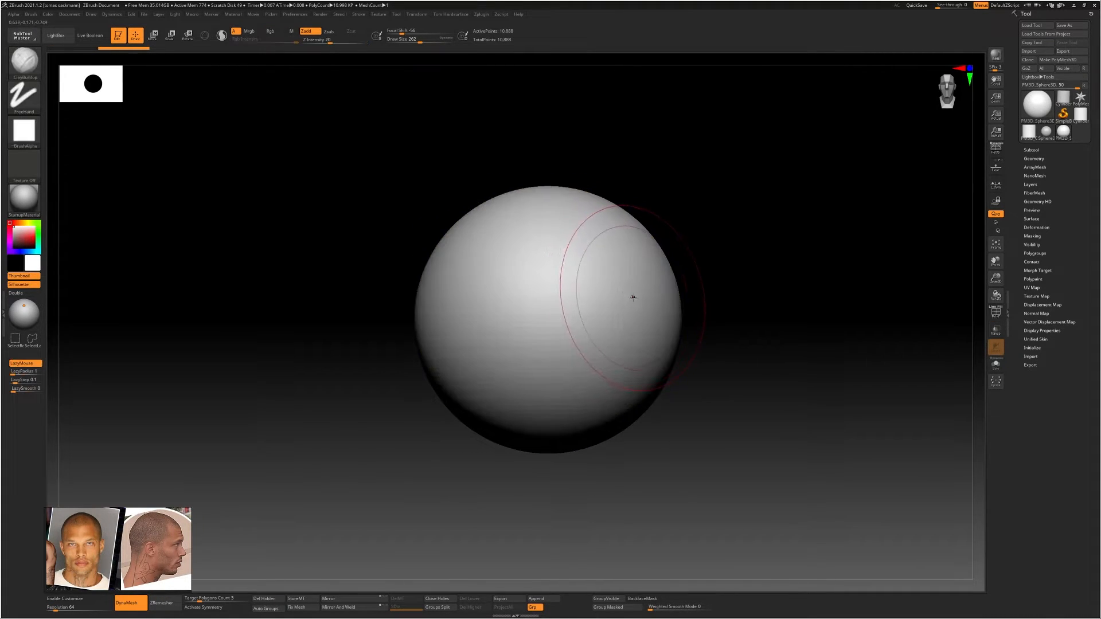
alt+drag(682, 295, 678, 248)
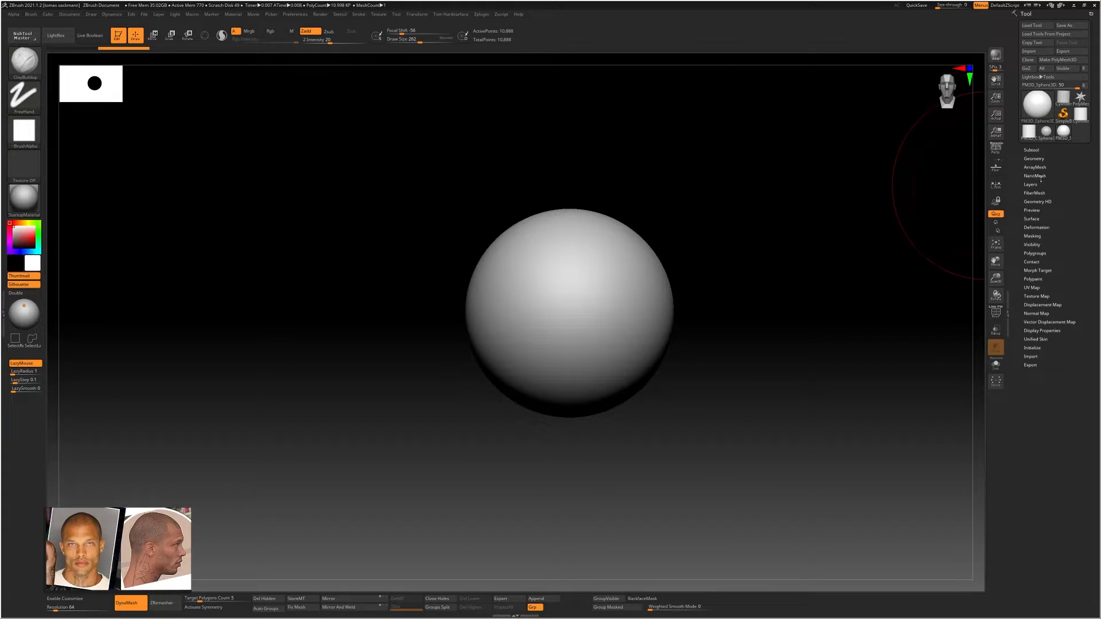
Examine the DynaMesh options in the tool's Geometry settings and collapse the settings again
click(1036, 159)
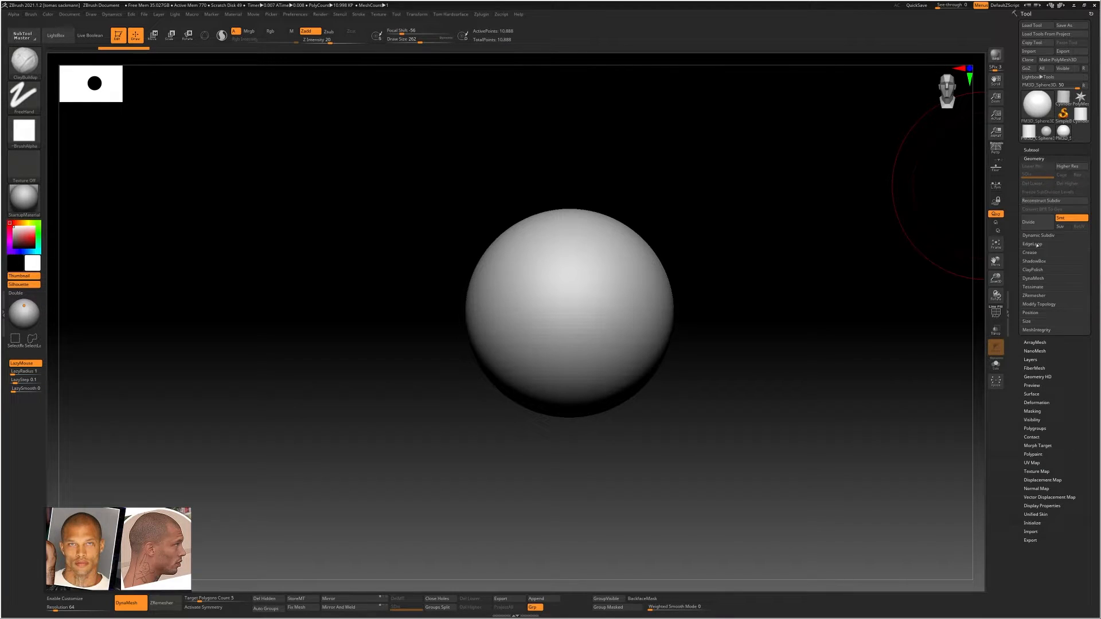
click(1034, 278)
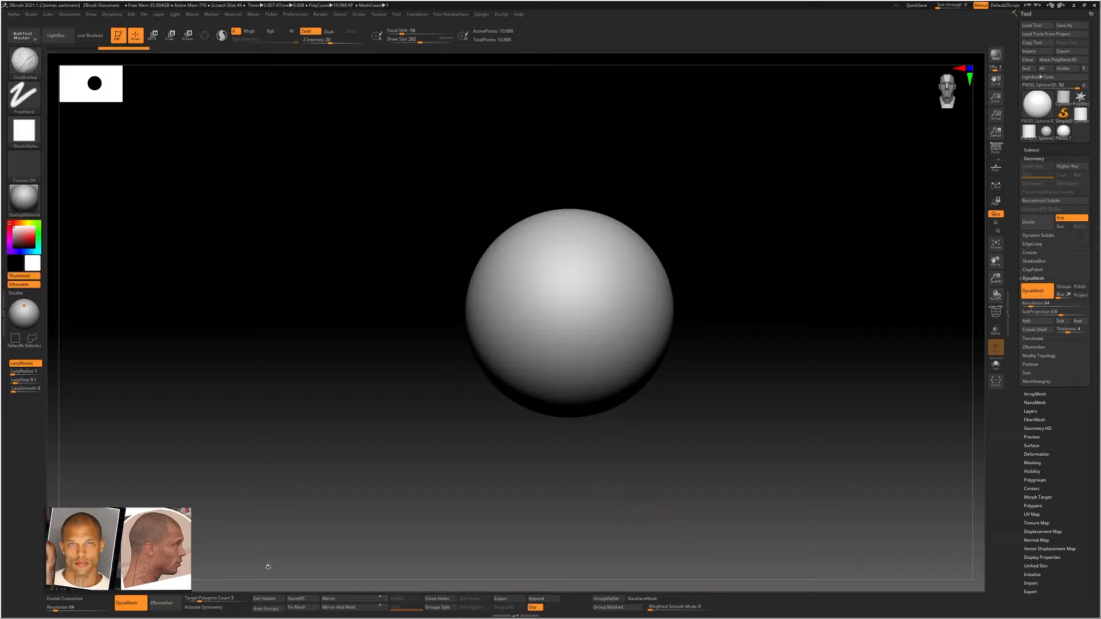
click(1034, 158)
alt+right_drag(714, 301, 681, 288)
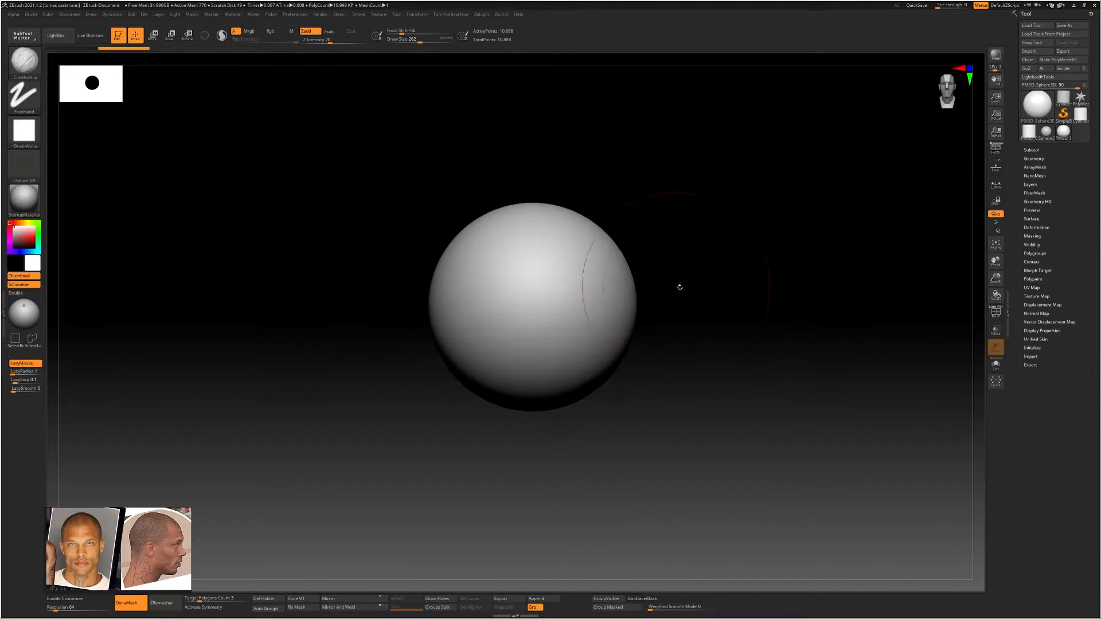
Choose the Move Topological brush, set its draw size to 525 and activate symmetry for the sphere
mouse_move(588, 318)
alt+right_down()
mouse_move(646, 324)
mouse_move(585, 322)
alt+right_up()
alt+right_drag(634, 323, 616, 301)
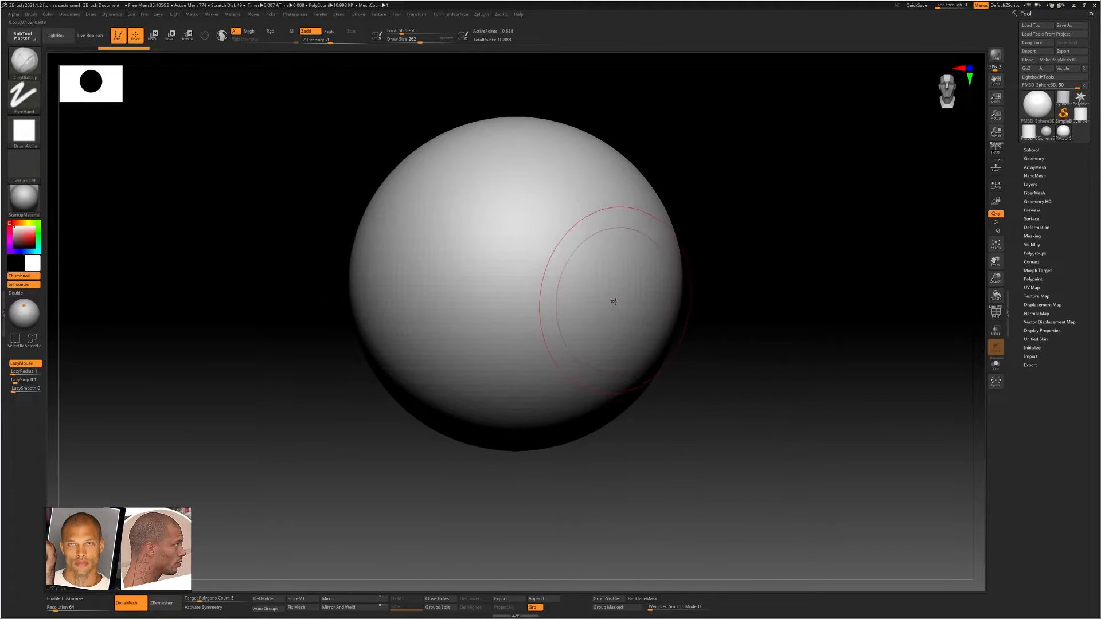
key(b)
key(m)
key(t)
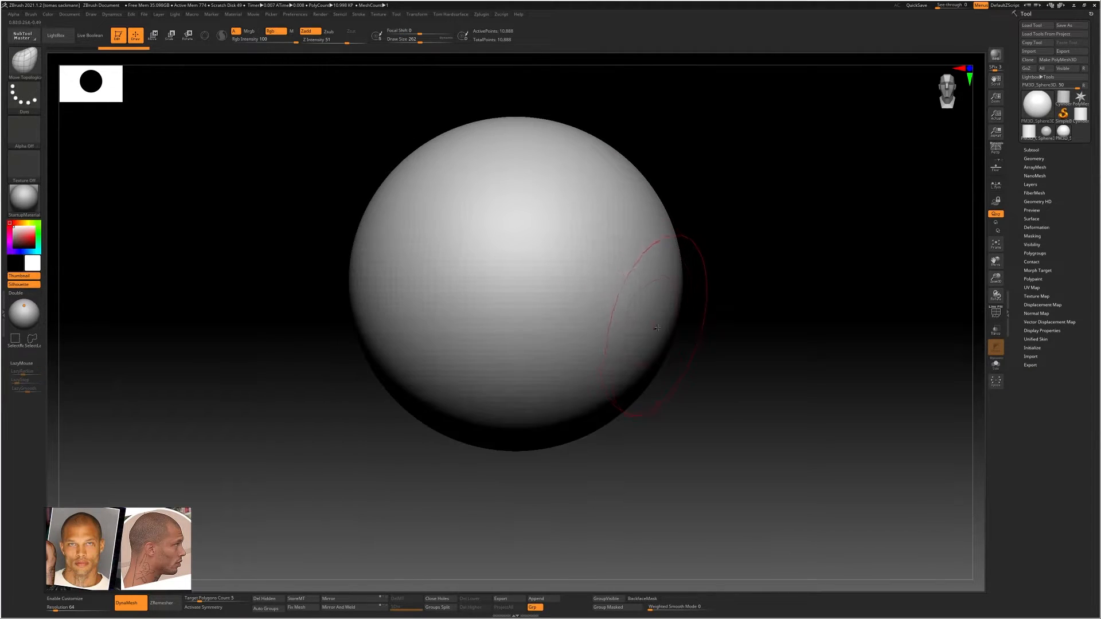
key(s)
drag(712, 335, 725, 338)
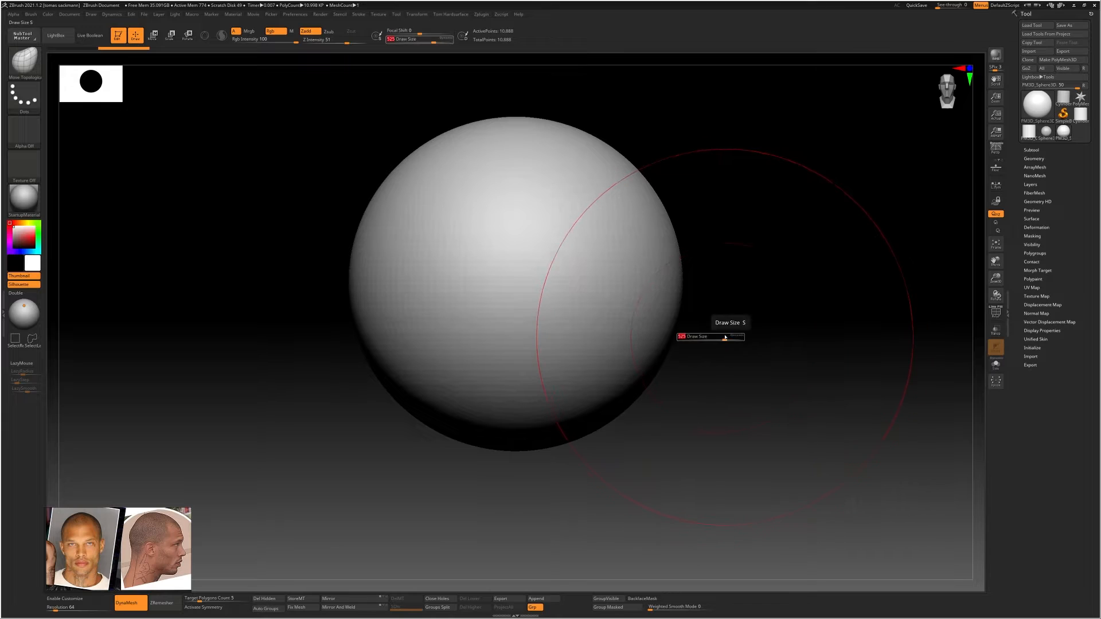
ctrl+right_drag(725, 338, 659, 325)
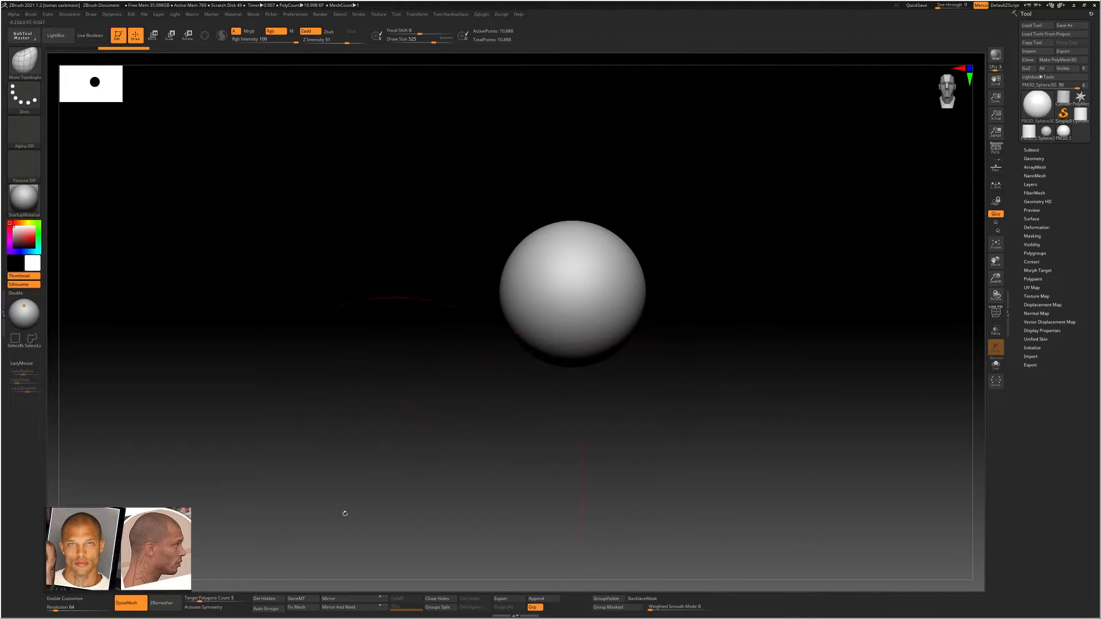
click(204, 608)
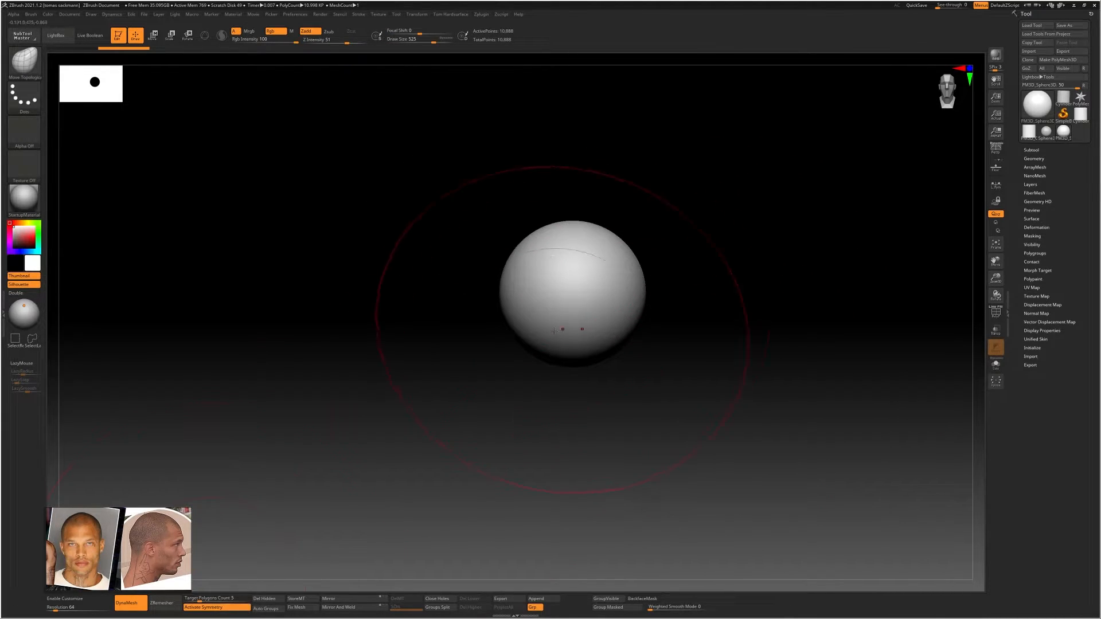
Pull the sphere's underside down into a chin and shape the front of the face from the side
ctrl+right_drag(531, 339, 600, 364)
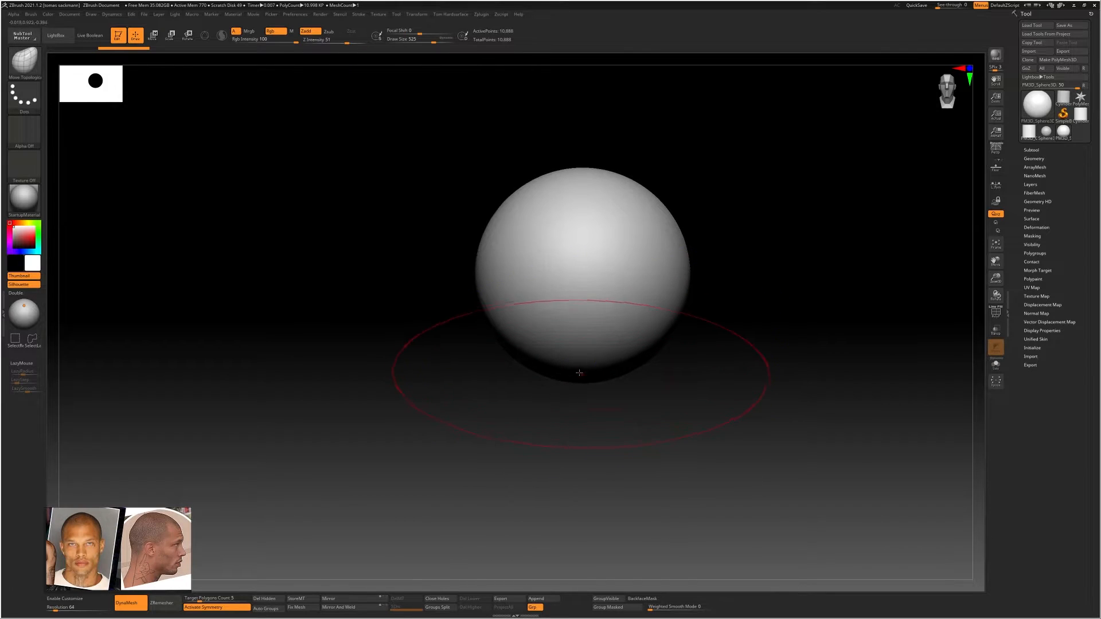
drag(576, 371, 579, 387)
mouse_move(579, 401)
mouse_down()
mouse_move(579, 423)
mouse_move(539, 407)
mouse_move(604, 415)
mouse_move(630, 398)
mouse_up()
drag(701, 396, 618, 391)
drag(599, 331, 592, 315)
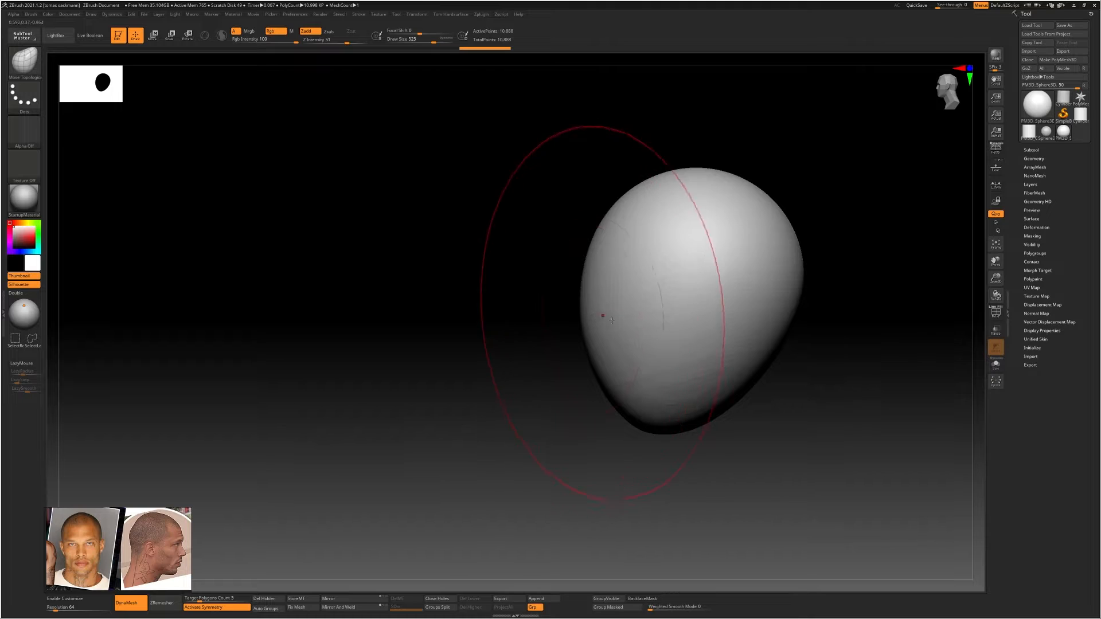
alt+right_drag(625, 364, 612, 334)
drag(572, 290, 573, 287)
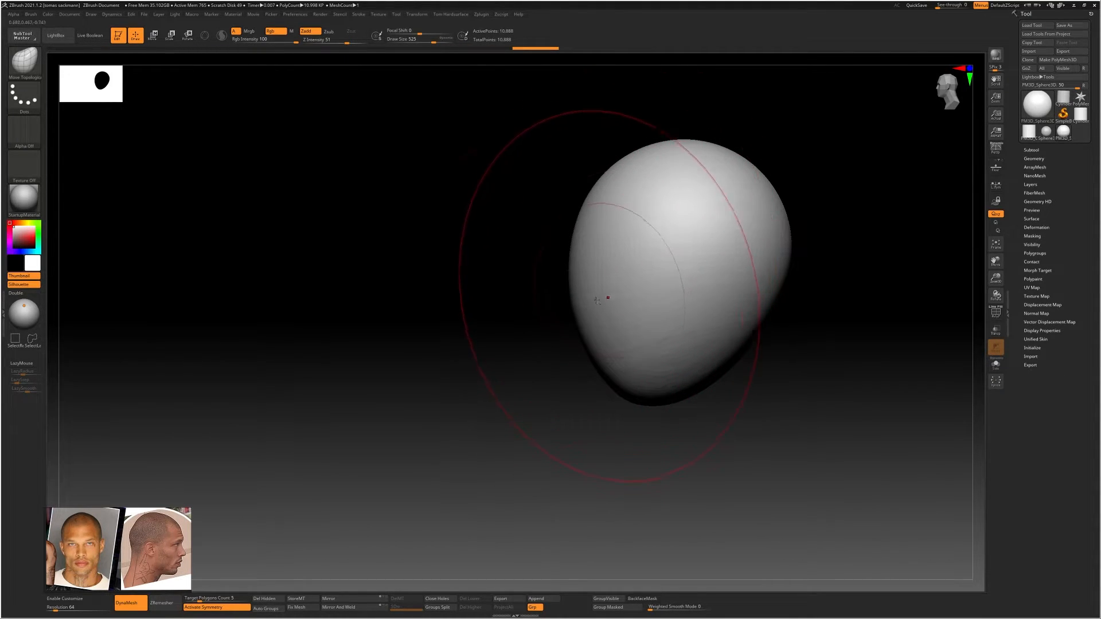
Refine the head's profile from the opposite side and widen the lower jaw symmetrically from the front
drag(462, 398, 403, 463)
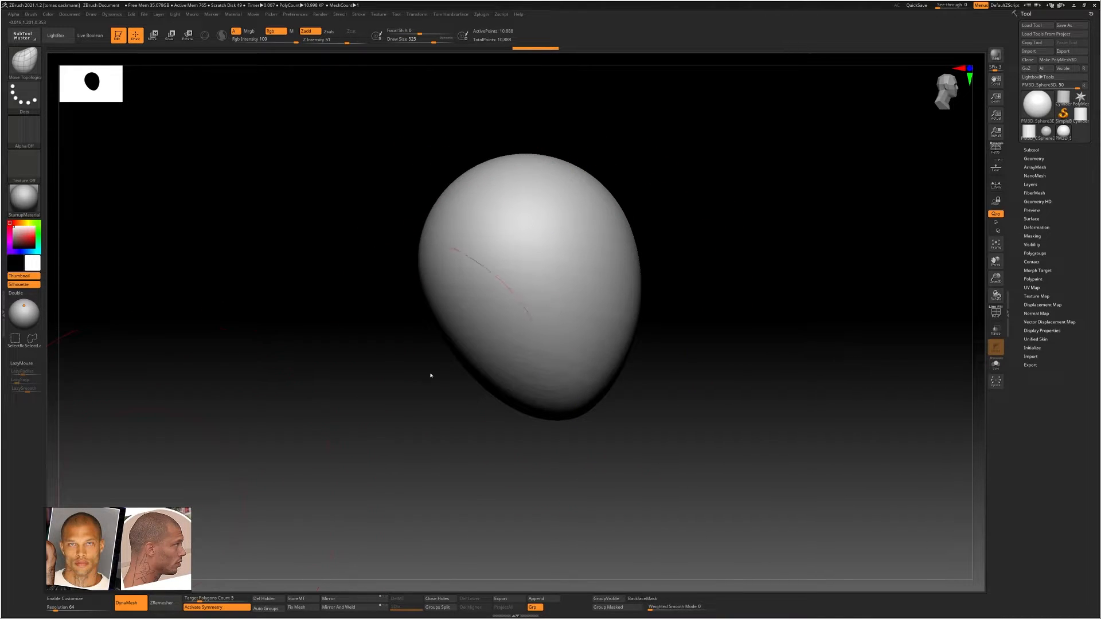
alt+right_drag(579, 285, 547, 275)
alt+right_drag(472, 263, 579, 282)
alt+right_drag(707, 295, 668, 325)
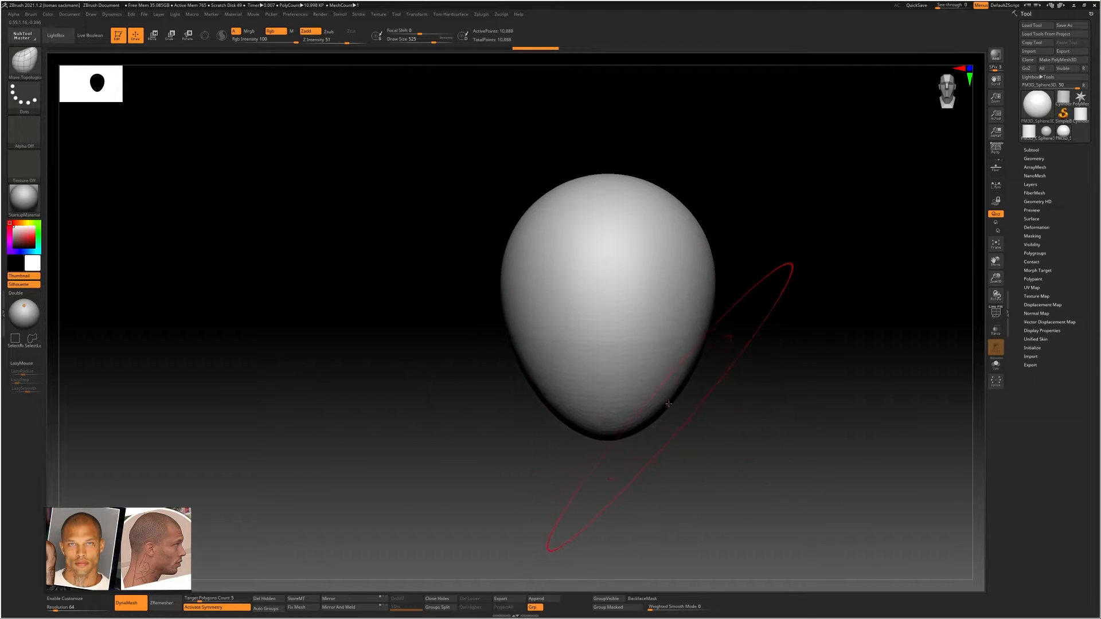
drag(669, 404, 687, 397)
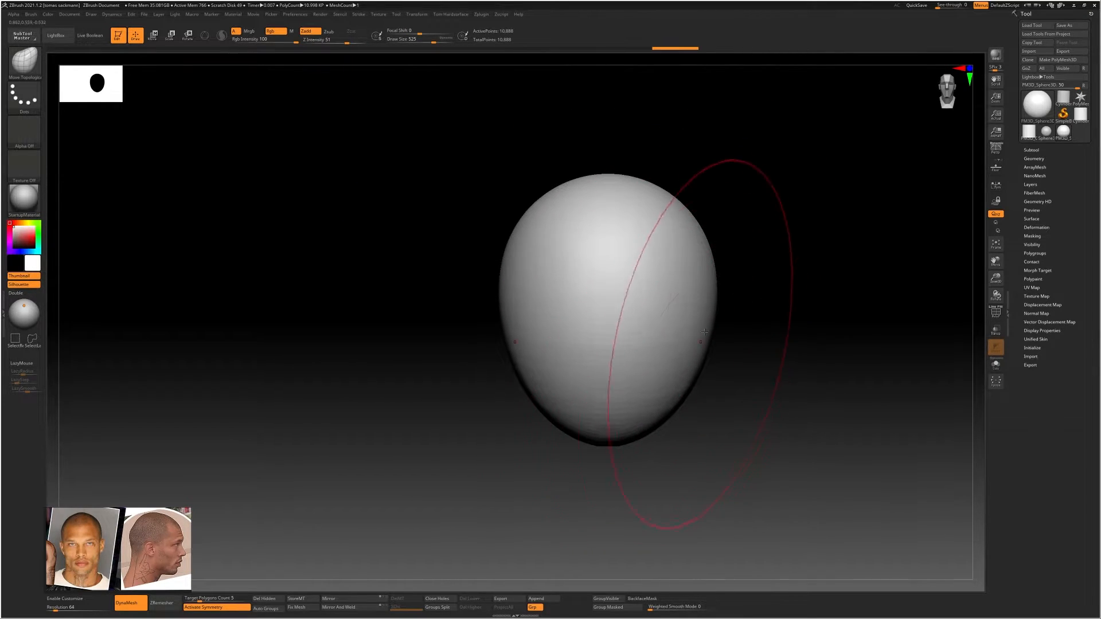
Set the brush draw size to 408 and push the sides of the head inward to narrow it
key(s)
drag(683, 334, 676, 334)
drag(714, 275, 705, 280)
drag(704, 290, 706, 266)
alt+right_drag(708, 310, 660, 301)
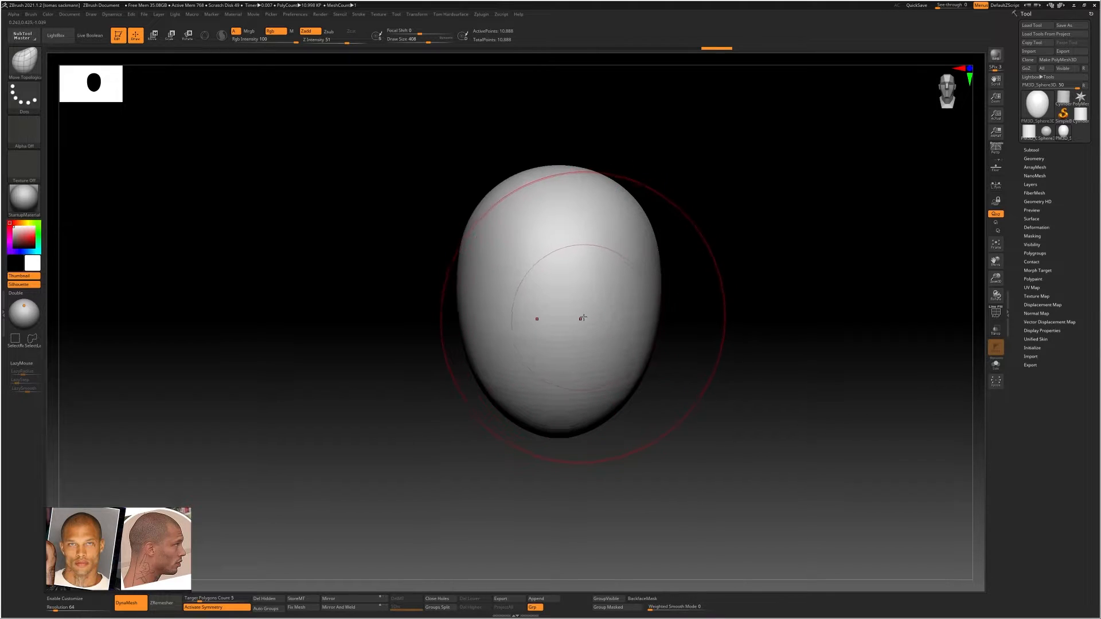
Carve a short horizontal crease across the centre of the face with the DamStandard brush at draw size 104
key(s)
drag(582, 318, 561, 320)
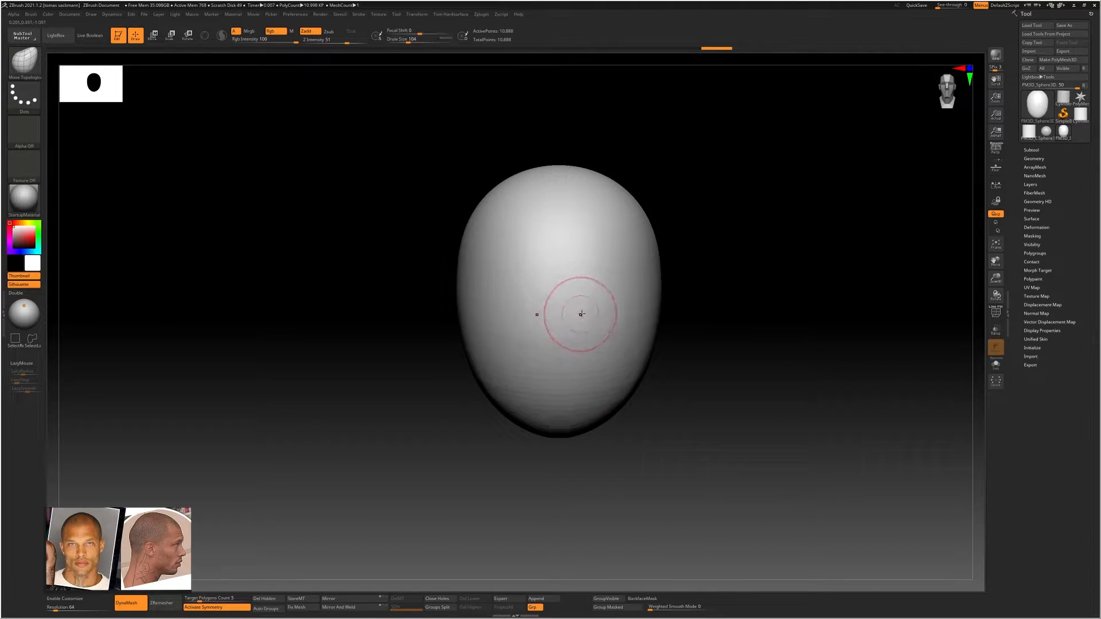
key(b)
key(d)
key(s)
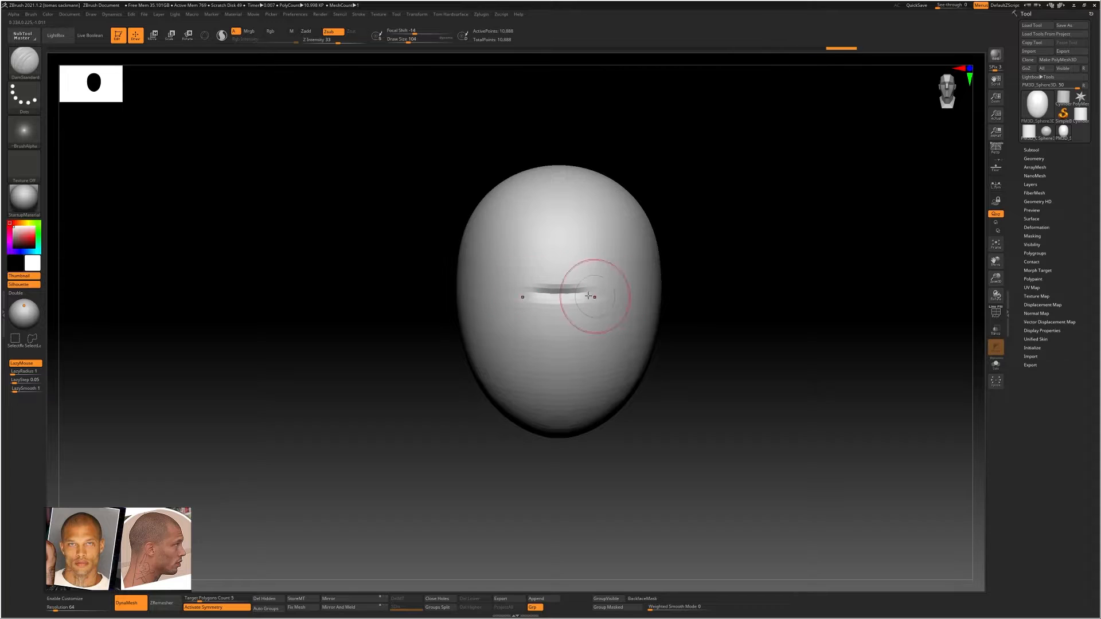
drag(588, 295, 597, 295)
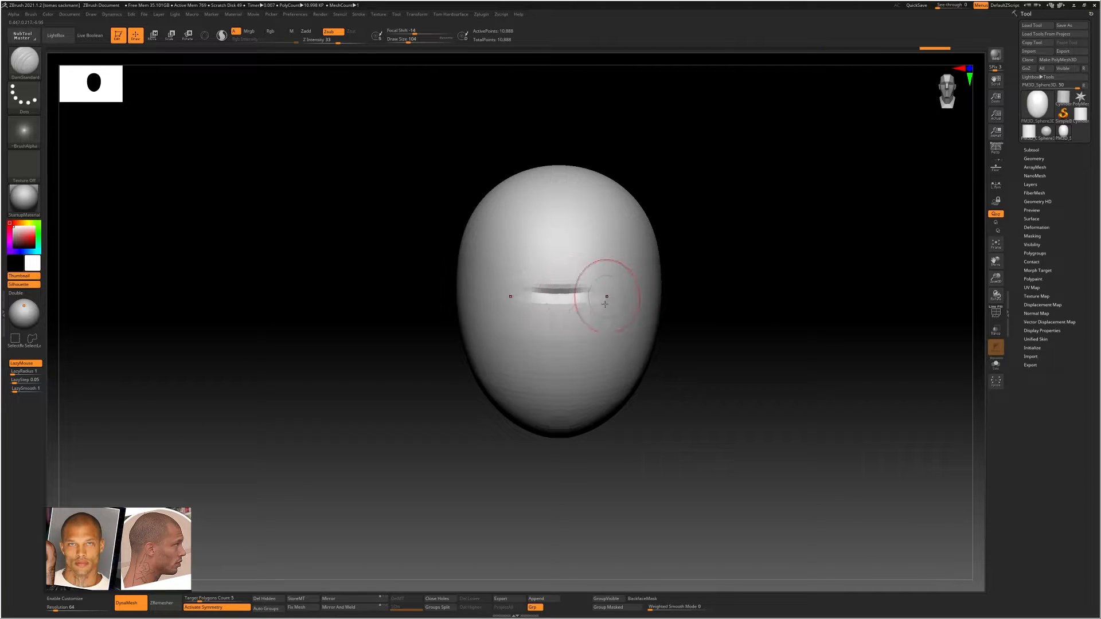
Block in both eye sockets and the rough nose shape symmetrically with the ClayBuildup brush
key(b)
key(c)
key(b)
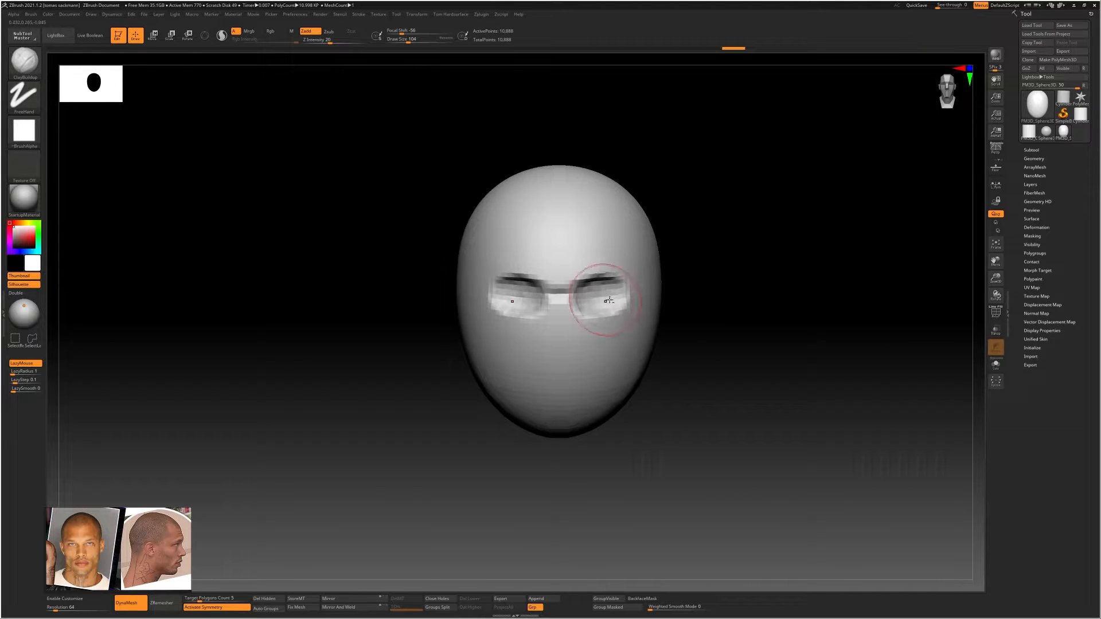
mouse_move(580, 301)
alt+mouse_down()
mouse_move(578, 312)
mouse_move(559, 310)
mouse_move(547, 346)
mouse_move(555, 356)
mouse_move(548, 346)
alt+mouse_up()
Set the ClayBuildup draw size to 65 and build up the nose bridge, nostril wings and underside of the nose
key(s)
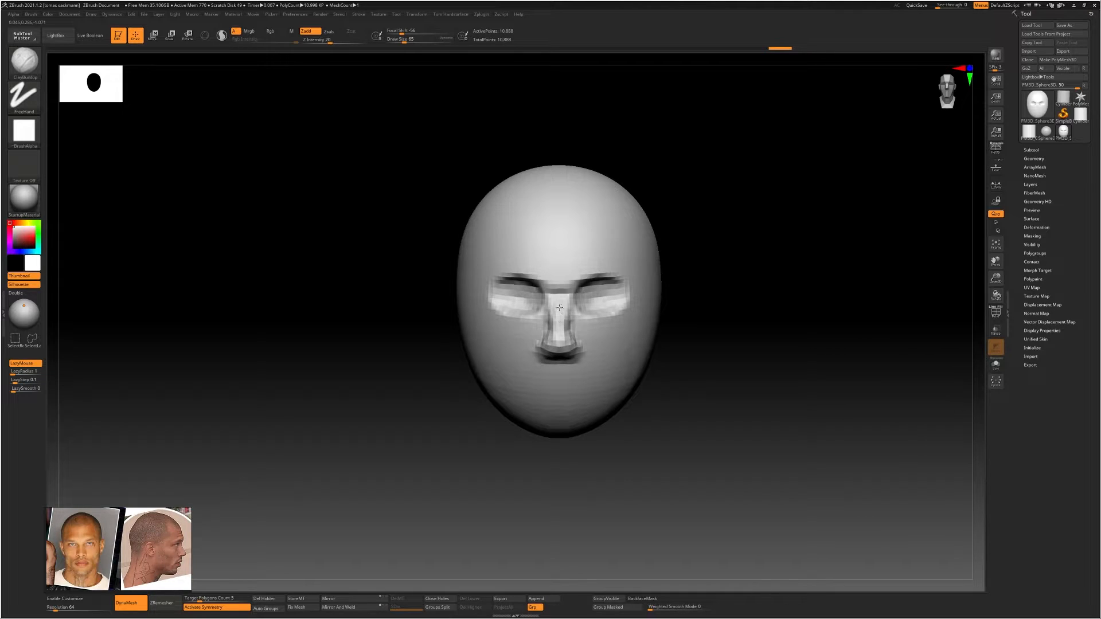
drag(556, 307, 564, 289)
mouse_move(610, 343)
ctrl+right_down()
mouse_move(619, 337)
mouse_move(603, 315)
mouse_move(533, 314)
mouse_move(594, 314)
mouse_move(585, 319)
mouse_move(652, 333)
ctrl+right_up()
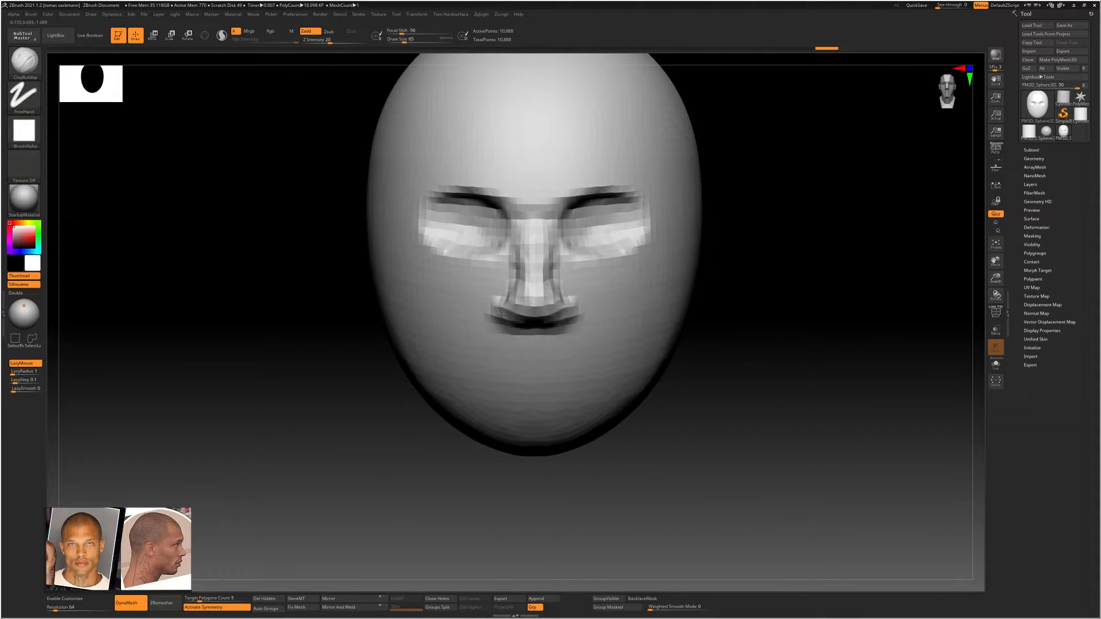
drag(501, 306, 496, 318)
mouse_move(521, 276)
mouse_down()
mouse_move(512, 301)
mouse_move(532, 311)
mouse_up()
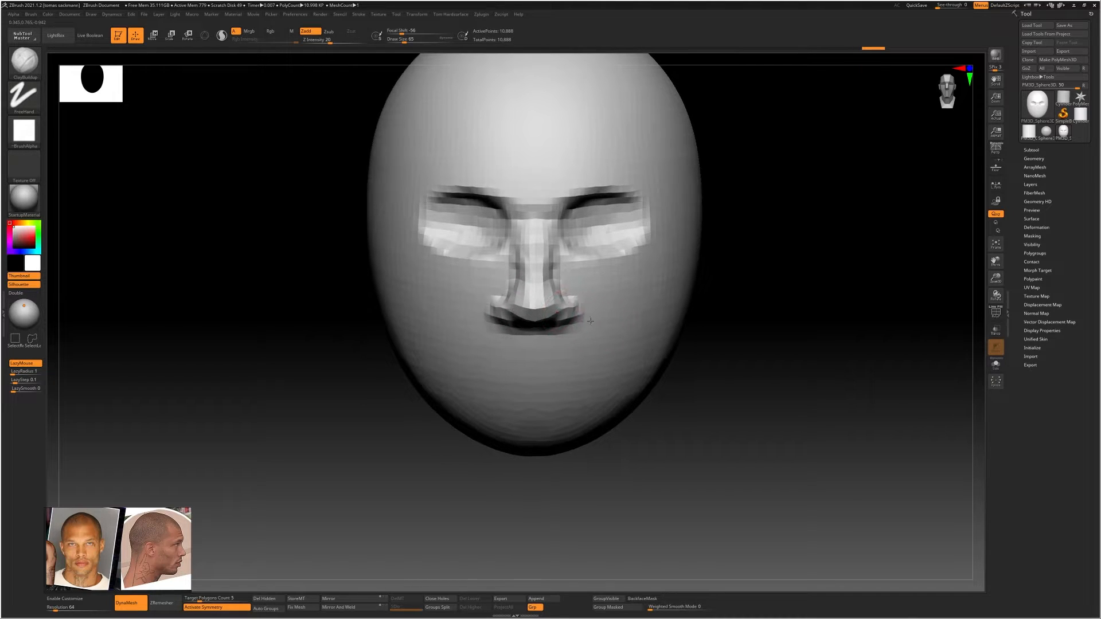
mouse_move(594, 322)
ctrl+right_down()
mouse_move(578, 319)
mouse_move(560, 357)
mouse_move(594, 341)
mouse_move(516, 337)
mouse_move(608, 336)
ctrl+right_up()
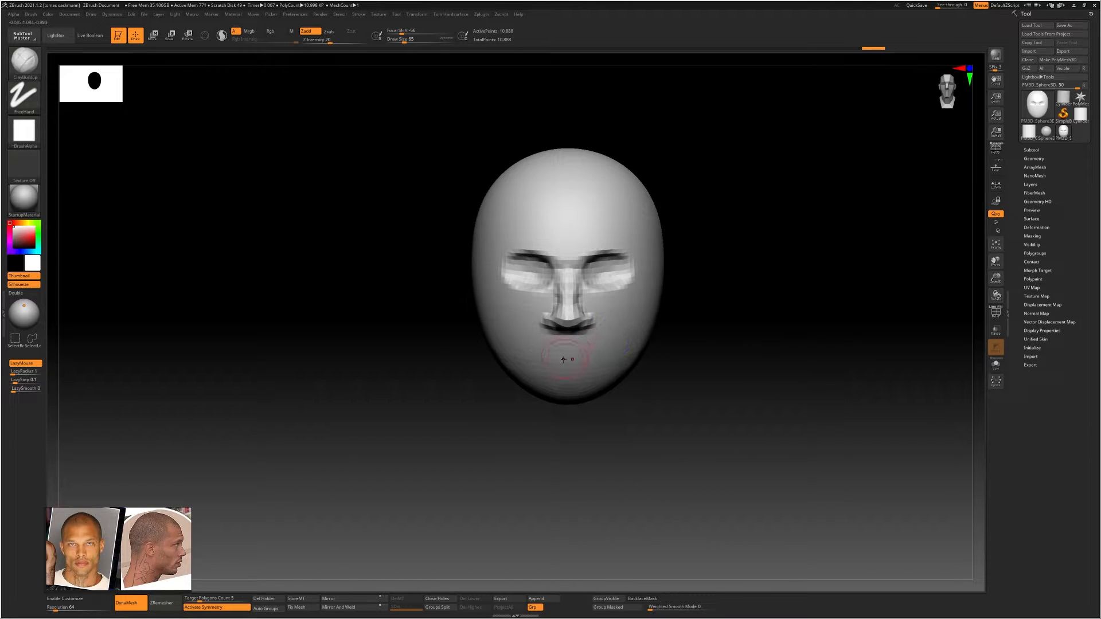
Build up the mouth mound and the crease above the chin at draw size 116, and soften the strokes
key(s)
drag(562, 359, 568, 358)
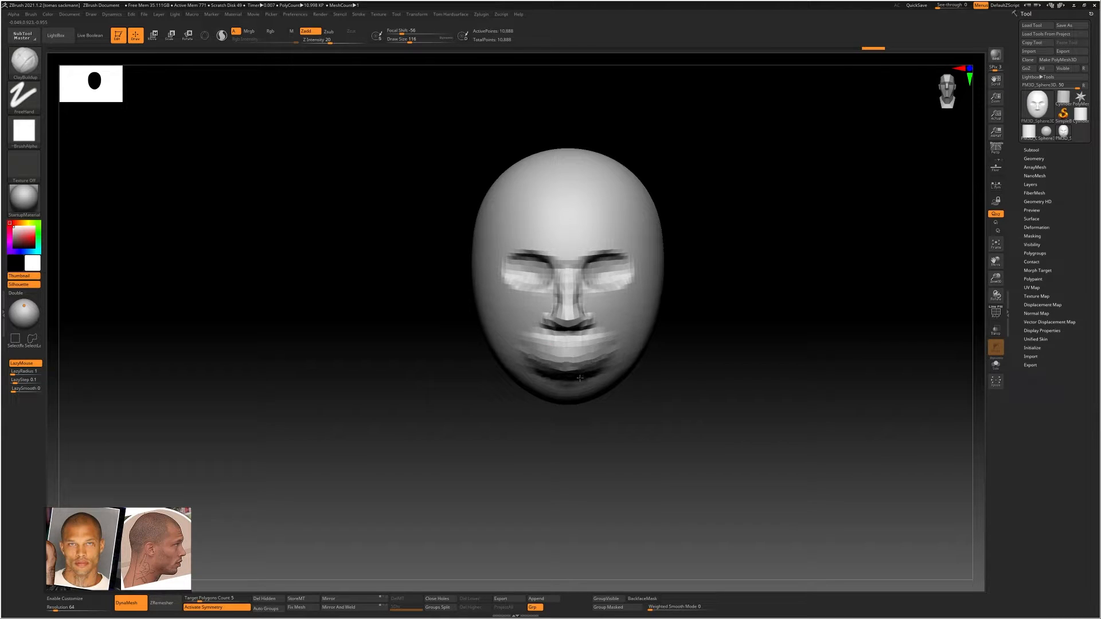
key(shift)
mouse_move(596, 375)
right_down()
mouse_move(516, 370)
mouse_move(599, 361)
right_up()
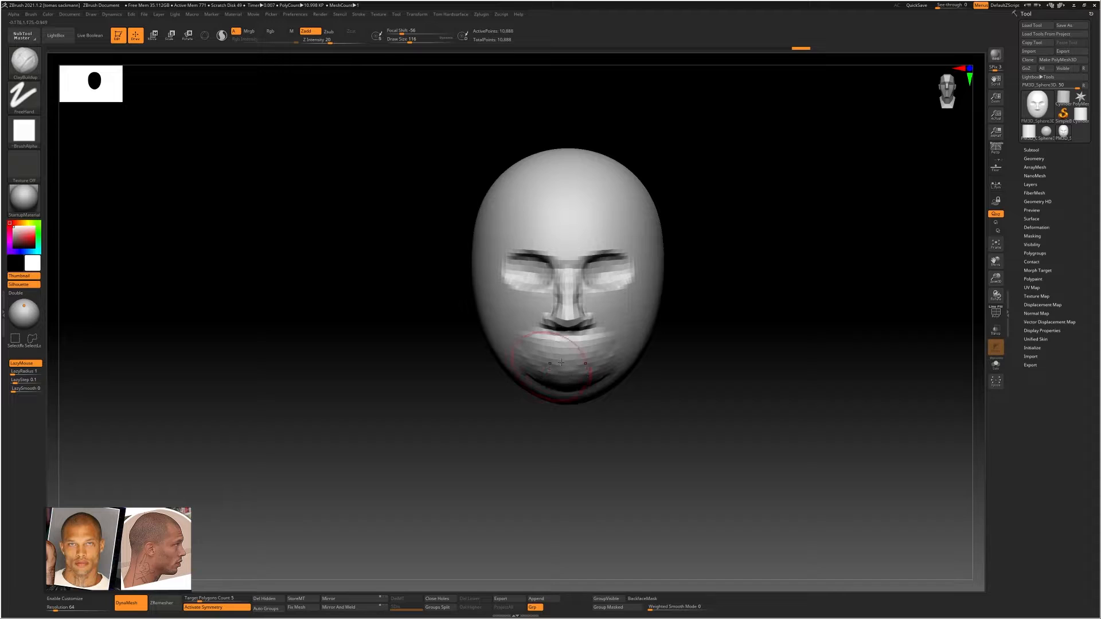
key(shift)
mouse_move(551, 363)
right_down()
mouse_move(507, 361)
mouse_move(531, 395)
mouse_move(627, 345)
right_up()
Choose the DamStandard brush at draw size 80 and smooth the ridge under the nose and the chin crease
key(b)
key(d)
key(s)
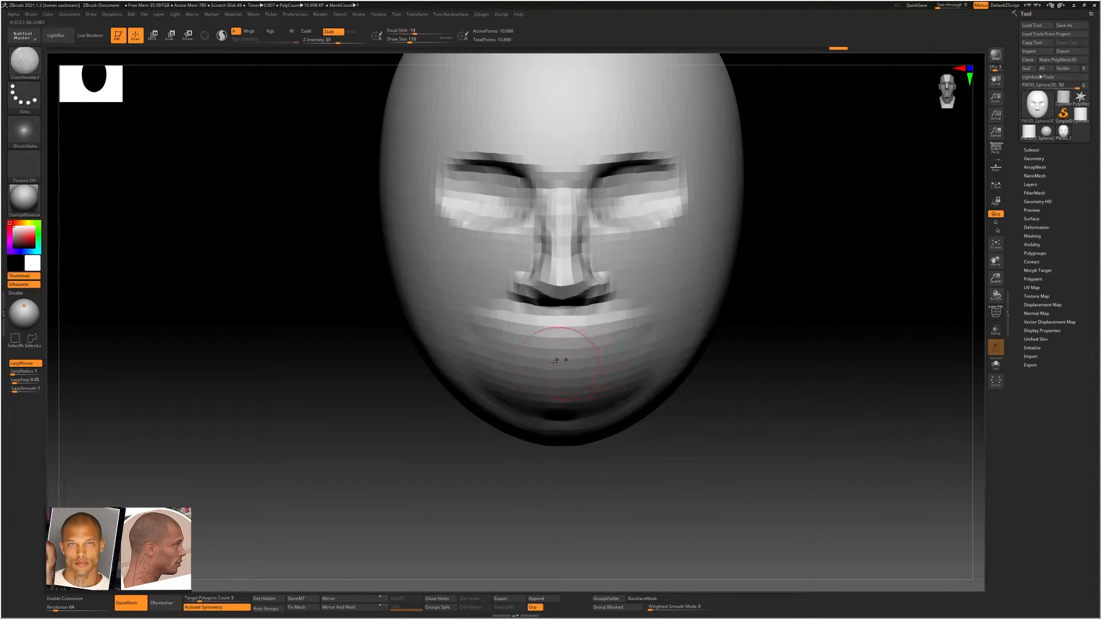
key(s)
drag(546, 367, 543, 367)
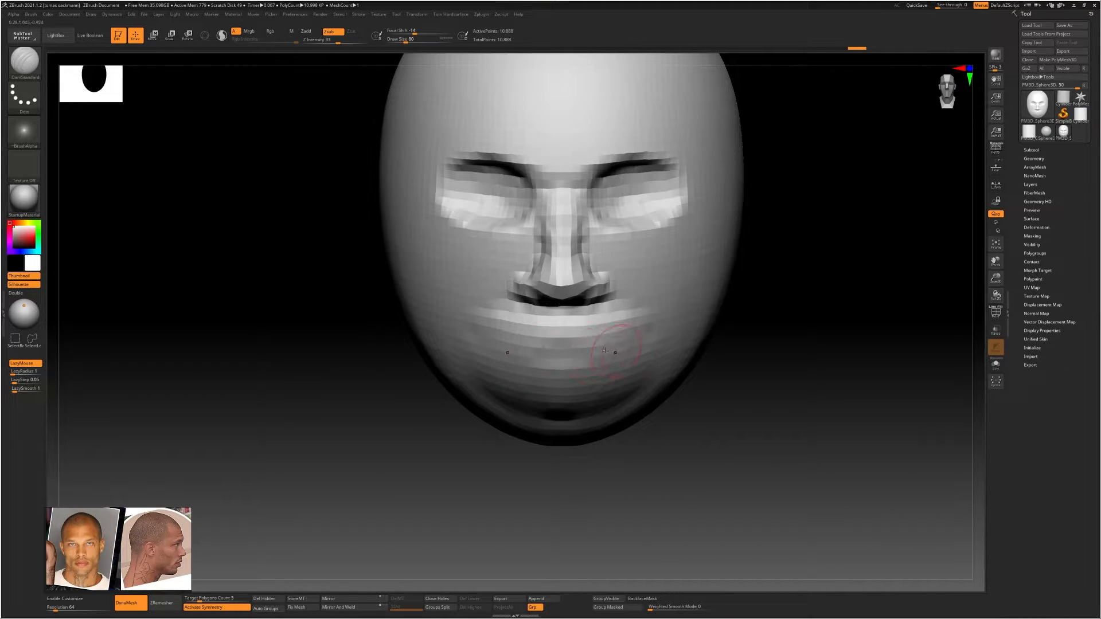
key(shift)
shift+drag(453, 327, 630, 326)
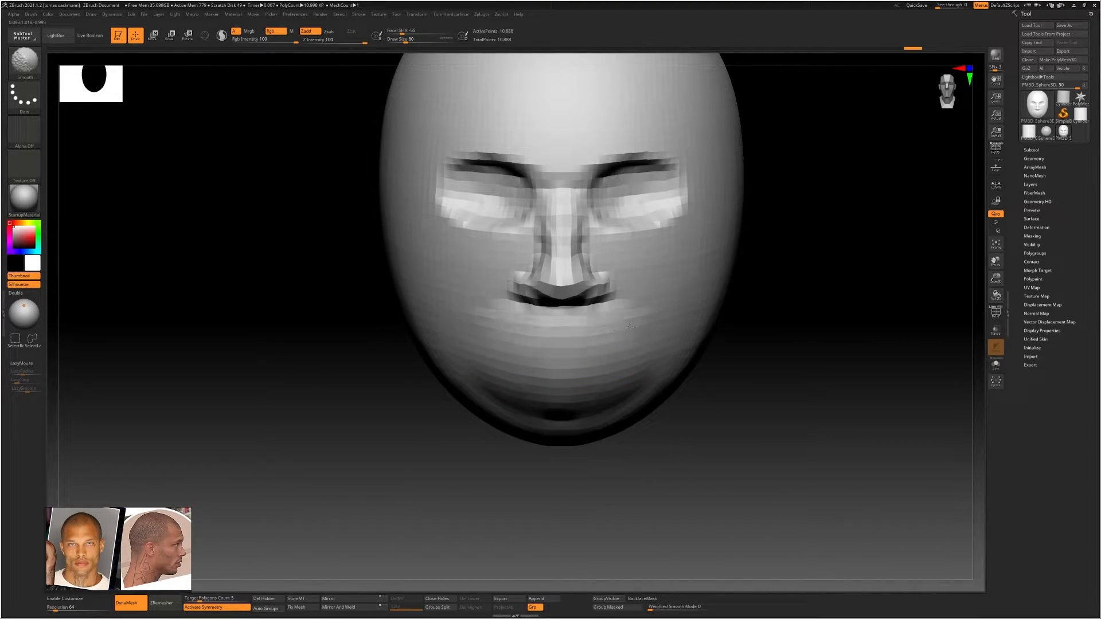
shift+drag(609, 374, 565, 408)
ctrl+right_drag(656, 369, 629, 380)
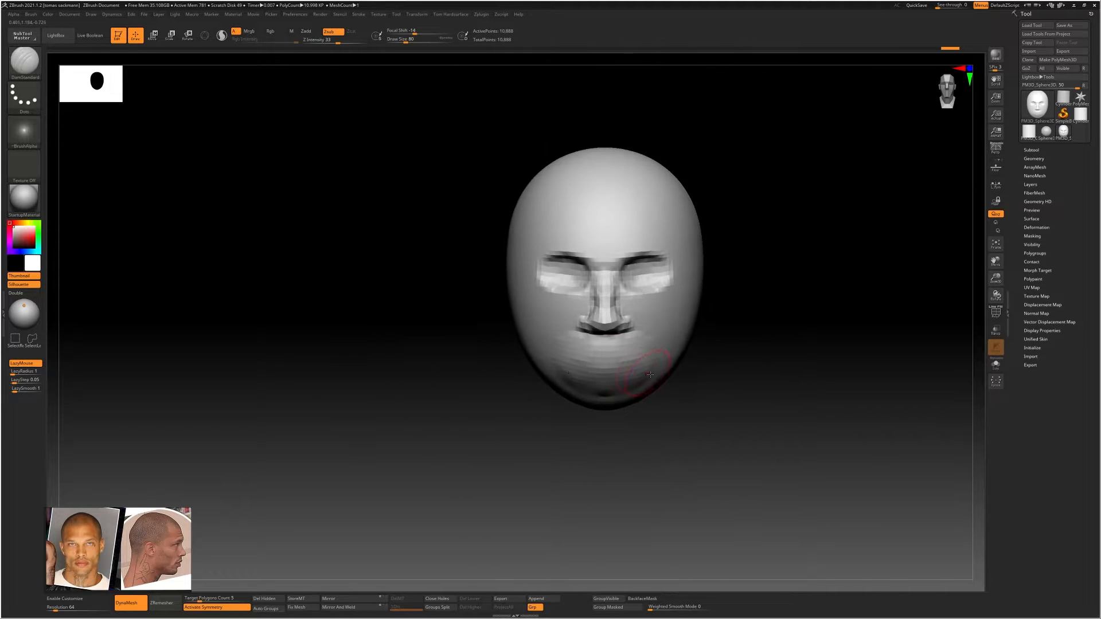
shift+drag(629, 381, 573, 387)
Mask a round area low on the back of the head at draw size 145 and invert the mask
mouse_move(739, 375)
right_down()
mouse_move(610, 371)
mouse_move(659, 351)
mouse_move(574, 342)
mouse_move(656, 316)
mouse_move(667, 327)
mouse_move(631, 314)
mouse_move(637, 326)
right_up()
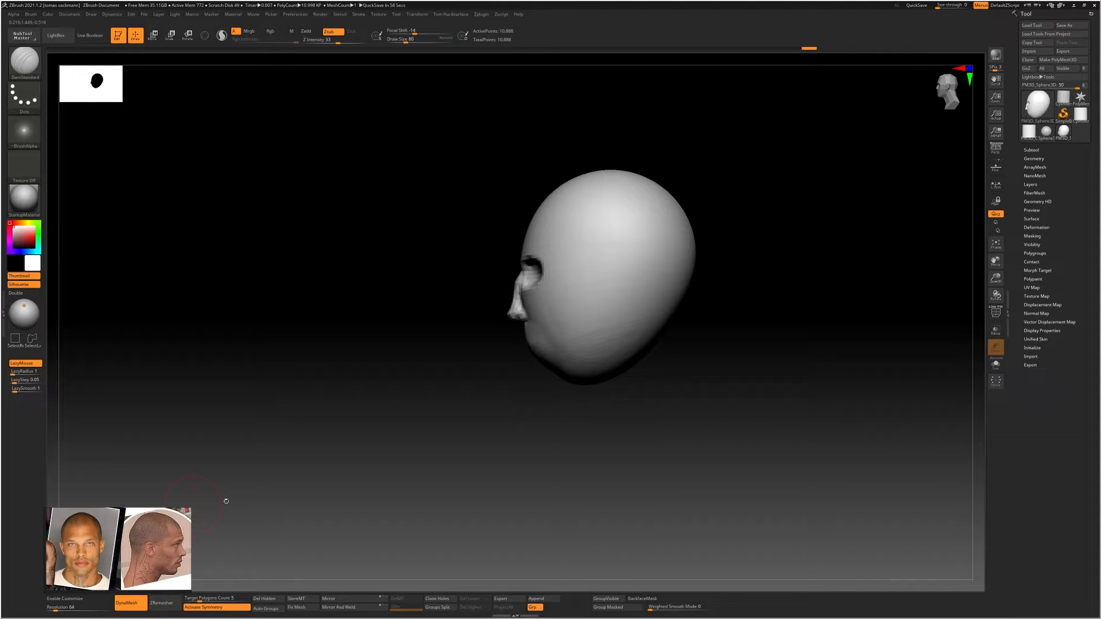
mouse_move(656, 339)
right_down()
mouse_move(665, 314)
mouse_move(619, 311)
right_up()
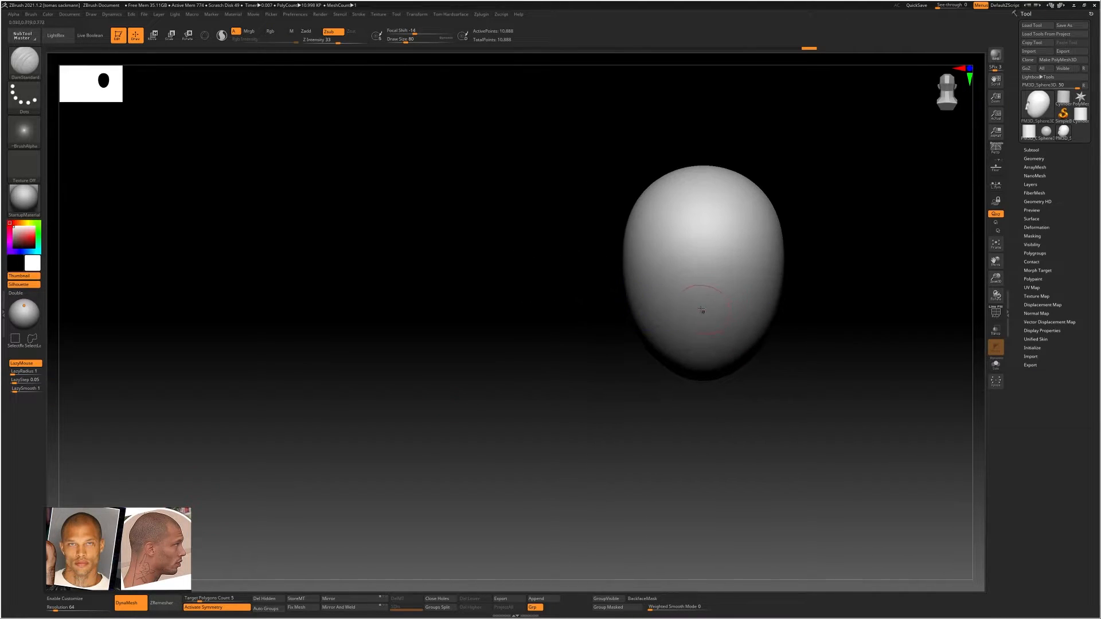
mouse_move(689, 312)
ctrl+mouse_down()
mouse_move(707, 309)
mouse_move(710, 323)
mouse_move(721, 307)
mouse_move(719, 323)
ctrl+mouse_up()
key(s)
mouse_move(687, 320)
right_down()
mouse_move(740, 316)
mouse_move(655, 313)
mouse_move(692, 324)
right_up()
ctrl+click(712, 317)
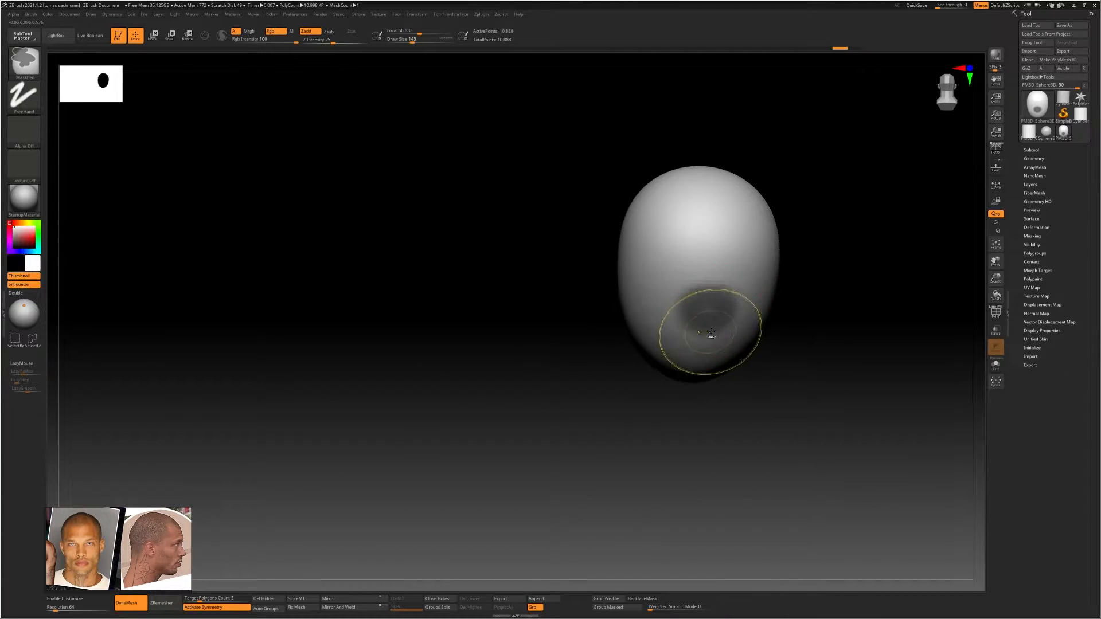
ctrl+drag(711, 331, 707, 328)
mouse_move(682, 328)
right_down()
mouse_move(716, 329)
mouse_move(697, 311)
mouse_move(718, 322)
mouse_move(711, 310)
mouse_move(730, 312)
mouse_move(671, 305)
mouse_move(621, 260)
right_up()
ctrl+click(738, 349)
Pull the unmasked area at the back of the head straight down into a long neck and clear the mask
key(w)
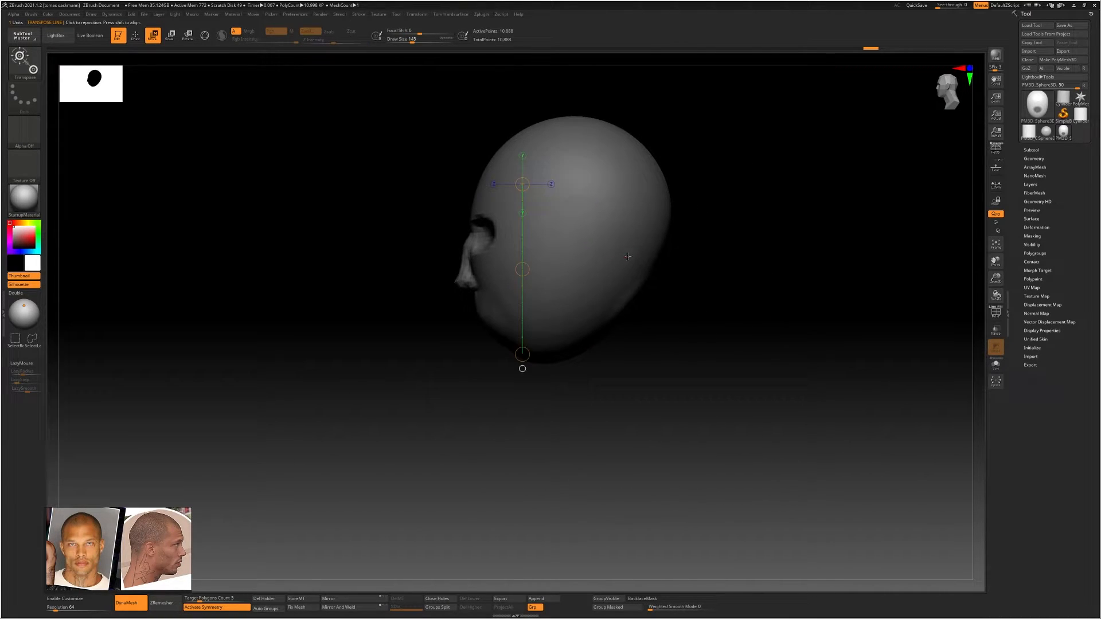
drag(632, 254, 646, 489)
mouse_move(663, 356)
right_down()
mouse_move(663, 329)
mouse_move(682, 352)
right_up()
drag(696, 325, 730, 324)
shift+right_drag(730, 325, 708, 320)
ctrl+drag(733, 325, 698, 354)
ctrl+right_drag(748, 334, 637, 288)
alt+right_drag(671, 375, 623, 340)
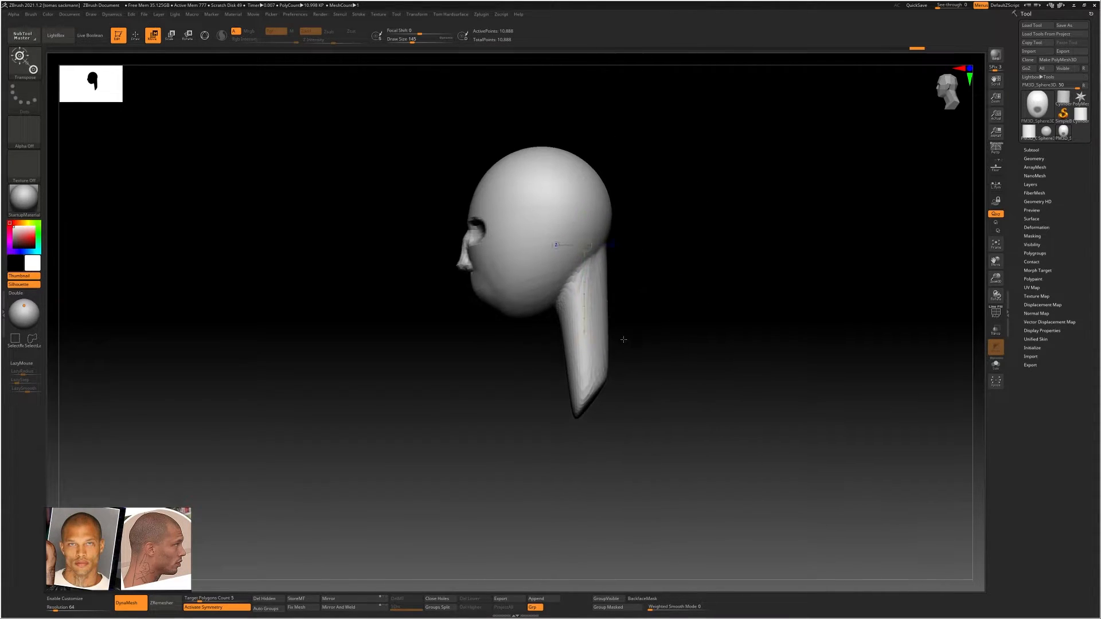
Remesh the head and stretched neck with DynaMesh at resolution 64 and inspect the wireframe from the side and front
alt+right_drag(628, 265, 624, 302)
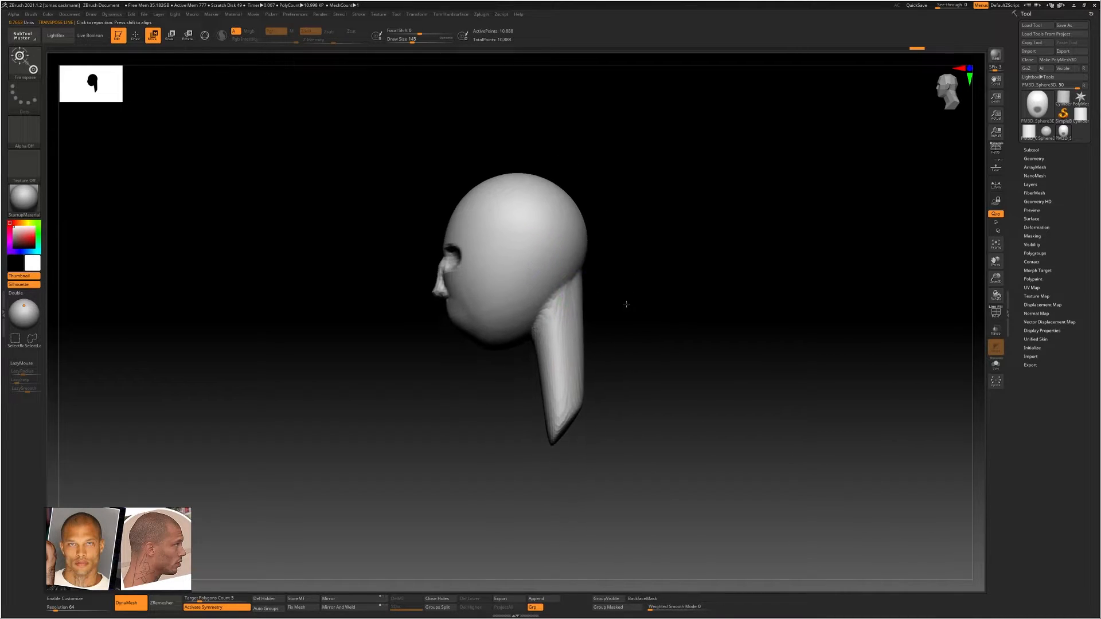
ctrl+drag(460, 389, 408, 432)
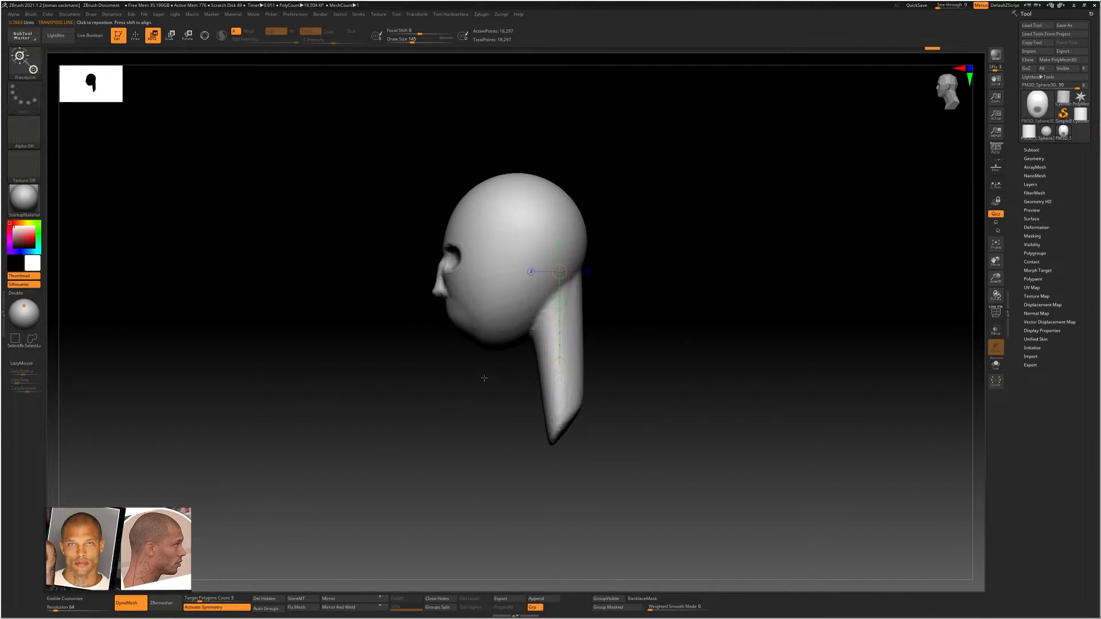
key(ctrl+z)
ctrl+drag(452, 379, 388, 424)
ctrl+right_drag(539, 293, 467, 226)
alt+right_drag(617, 273, 599, 317)
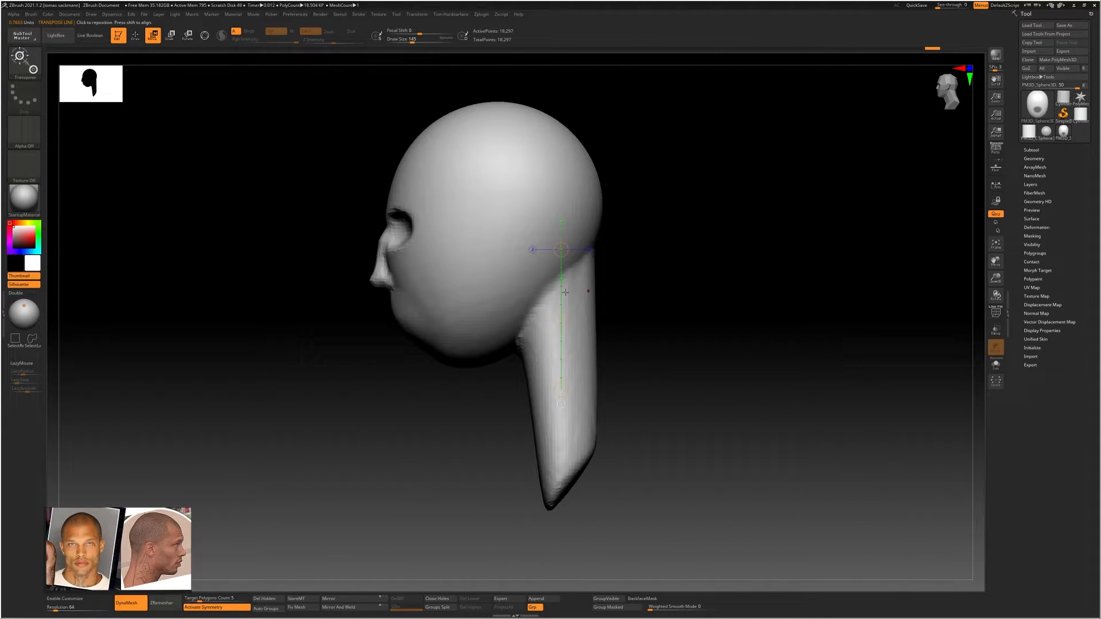
key(shift+f)
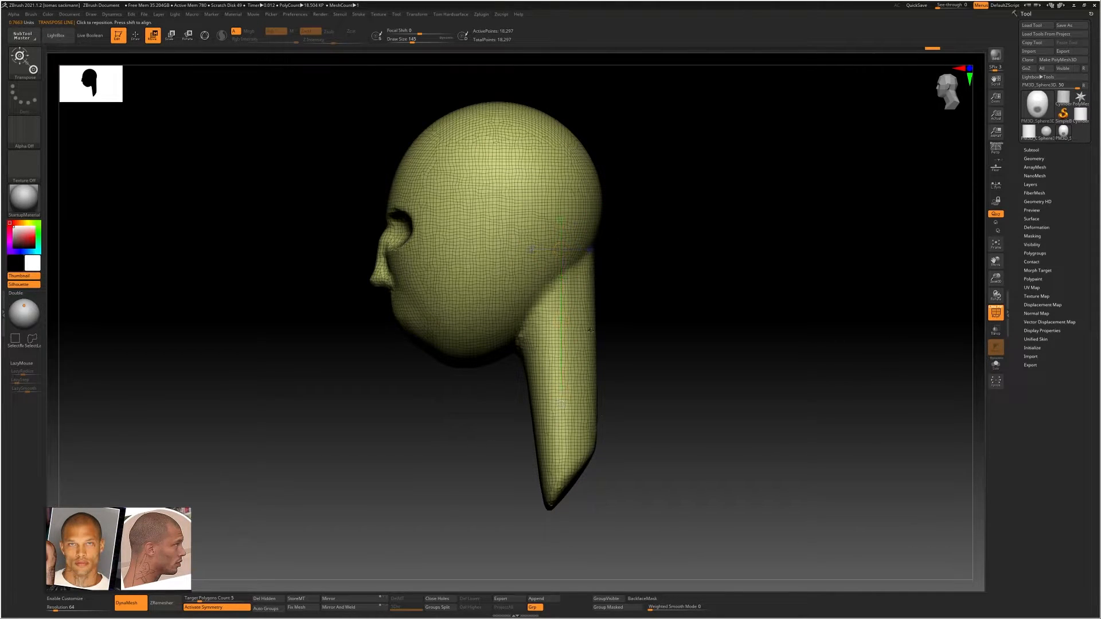
right_drag(590, 331, 600, 312)
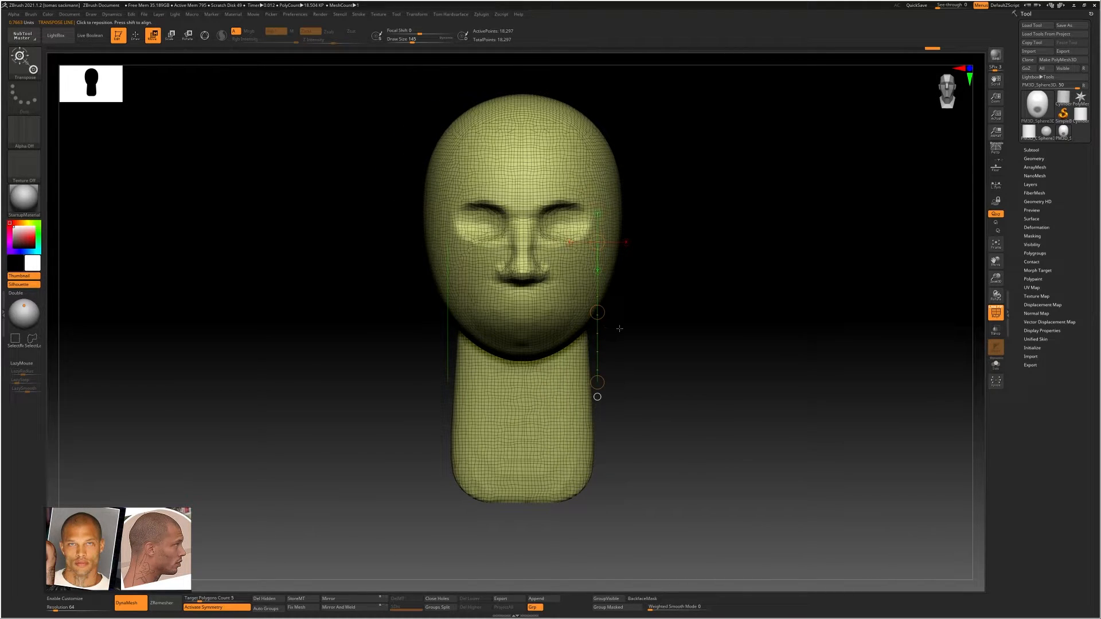
key(shift+f)
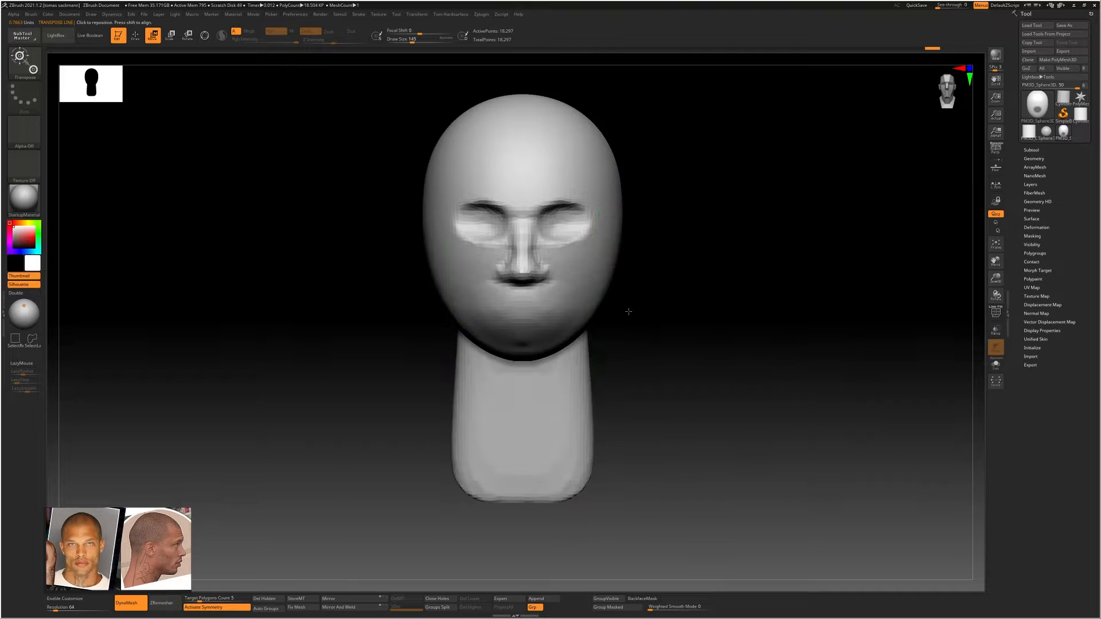
Choose the Move Topological brush and reshape the neck from the side, narrowing it beneath the back of the skull
ctrl+right_drag(627, 310, 607, 312)
key(b)
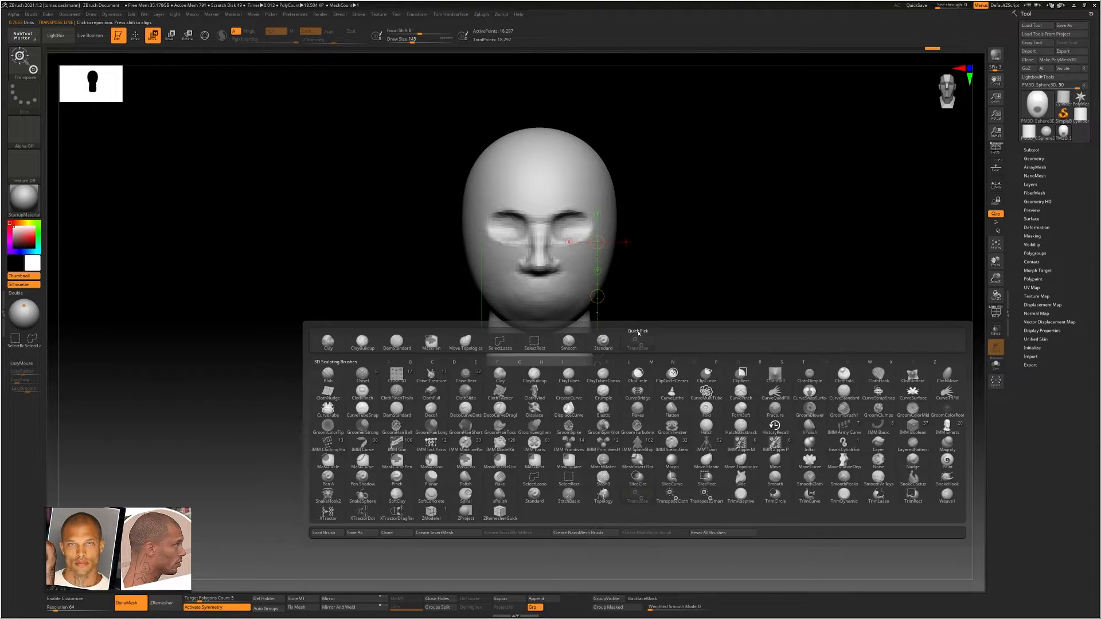
key(m)
key(t)
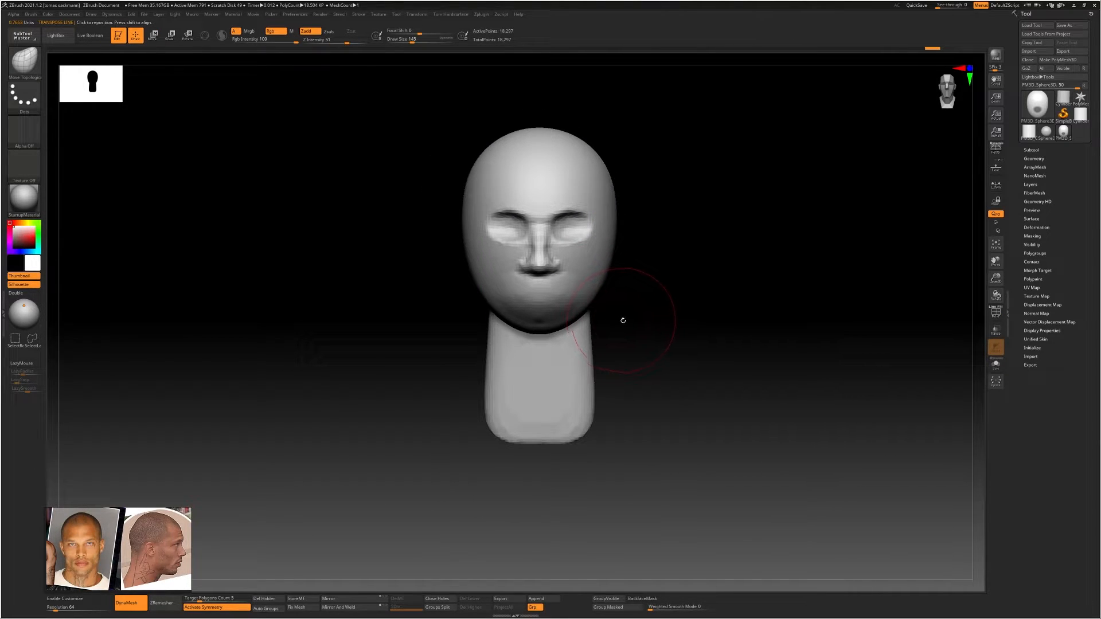
mouse_move(624, 320)
mouse_down()
mouse_move(573, 364)
mouse_move(584, 365)
mouse_move(575, 378)
mouse_move(558, 381)
mouse_up()
key(s)
drag(574, 317, 513, 305)
key(s)
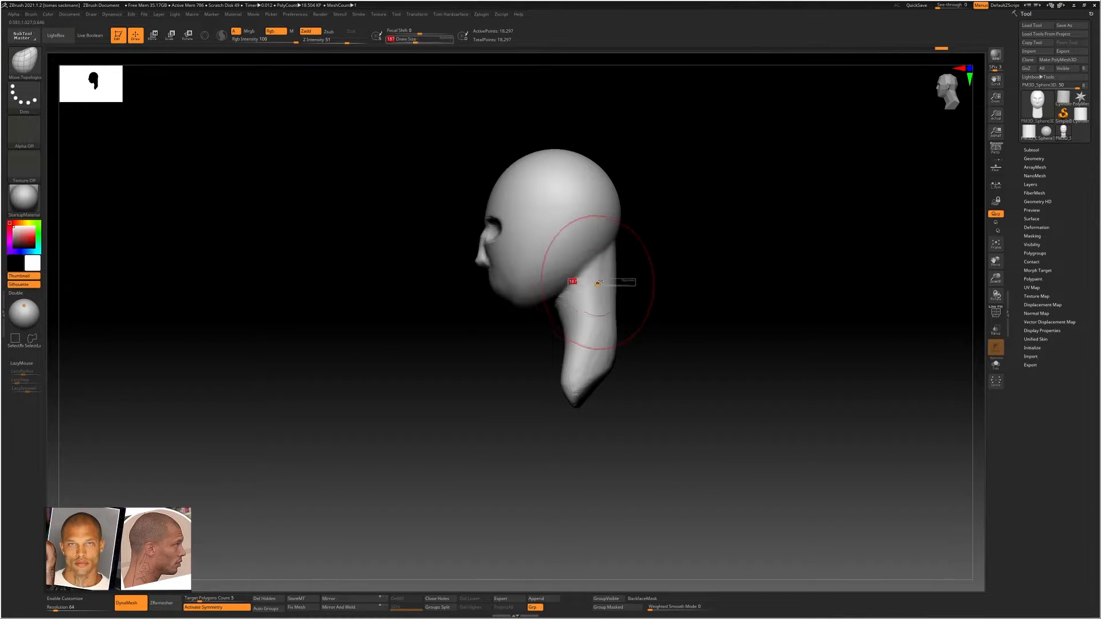
drag(597, 281, 607, 256)
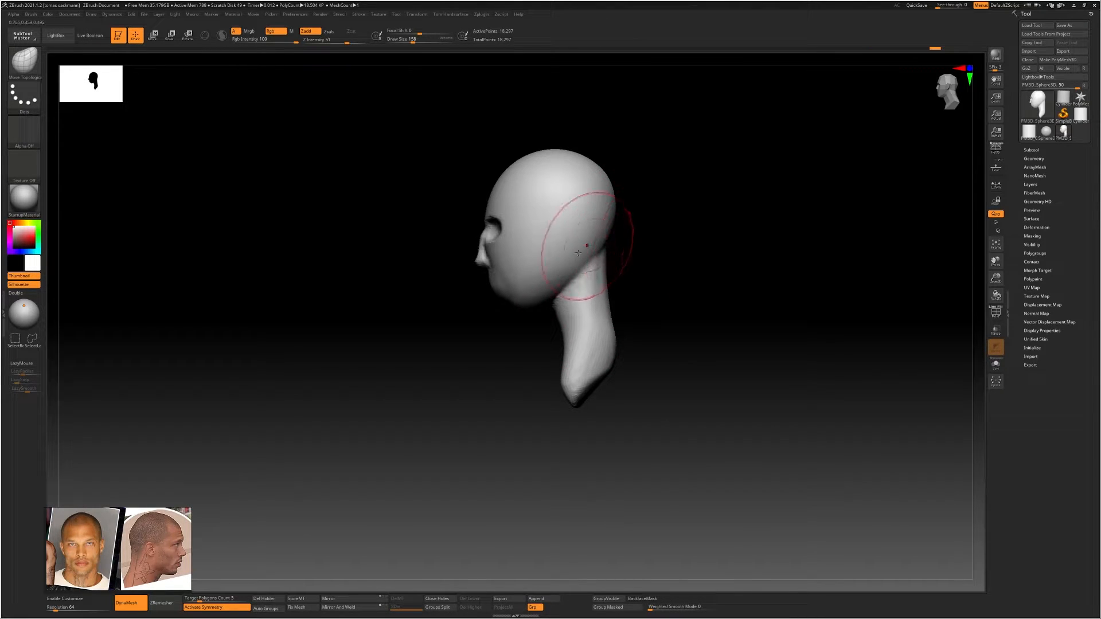
From the opposite side, push the front of the neck forward and pull its base backward into the upper back
shift+drag(539, 322, 699, 298)
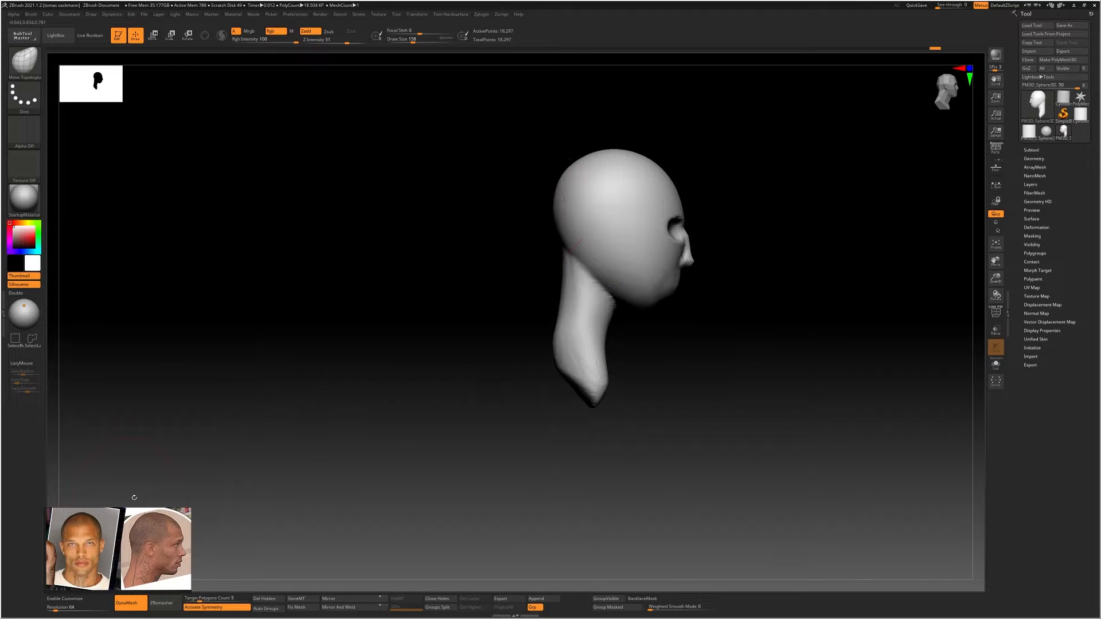
mouse_move(555, 298)
mouse_down()
mouse_move(581, 304)
mouse_move(580, 288)
mouse_move(636, 304)
mouse_up()
drag(618, 345, 624, 345)
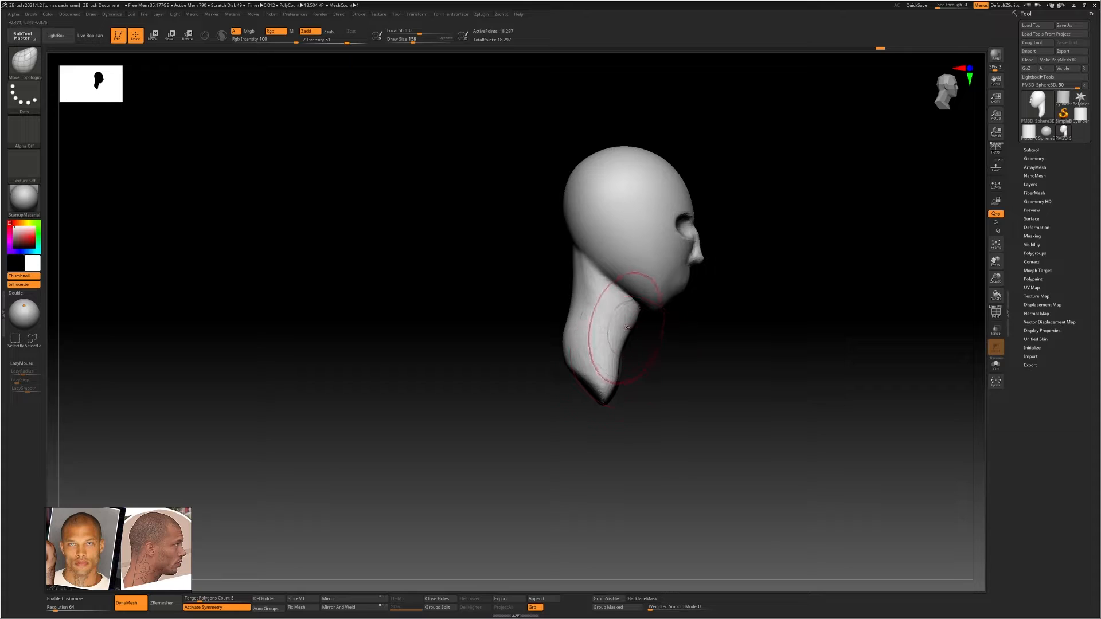
drag(614, 382, 619, 387)
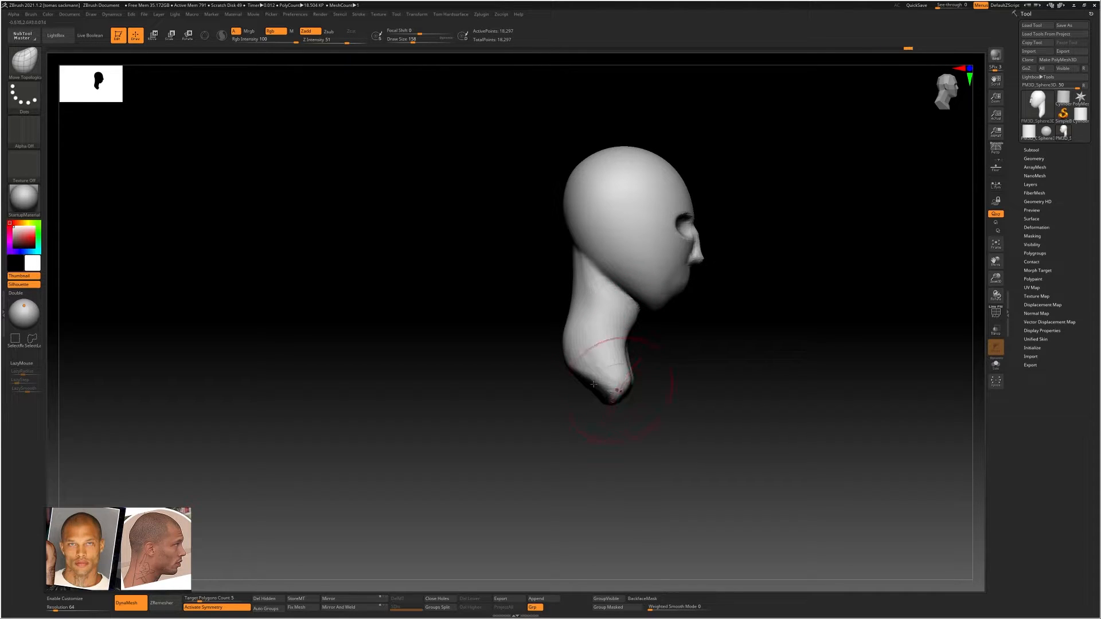
mouse_move(519, 367)
mouse_down()
mouse_move(561, 359)
mouse_move(525, 360)
mouse_up()
drag(543, 343, 591, 322)
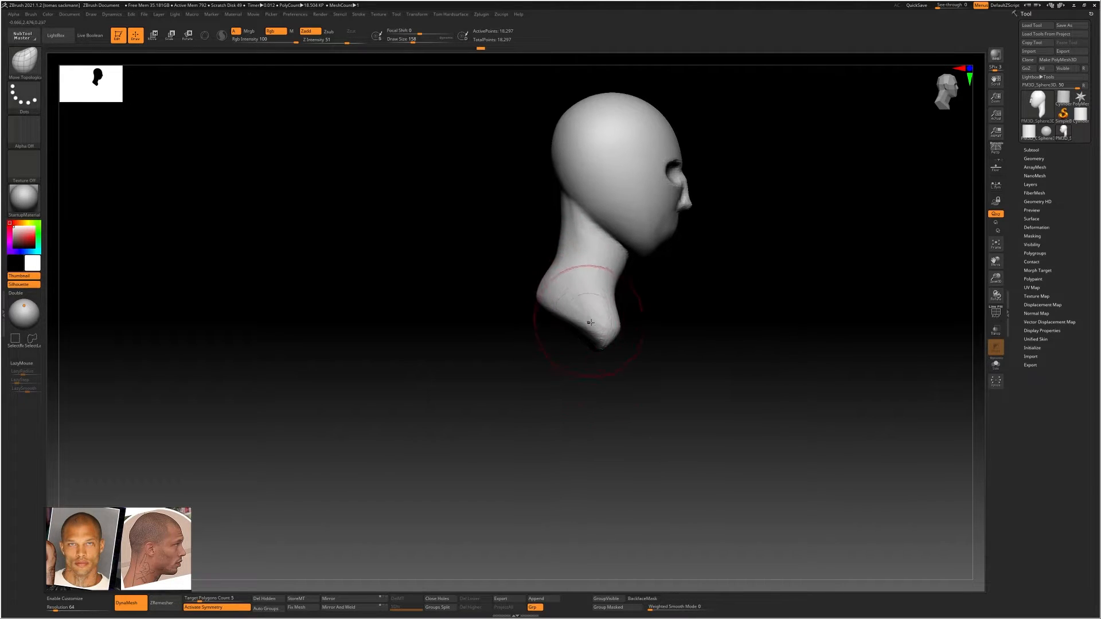
Flare the neck's base outward on both sides from behind to suggest the shoulders
mouse_move(510, 282)
shift+mouse_down()
mouse_move(599, 283)
mouse_move(594, 319)
mouse_move(568, 303)
mouse_move(586, 331)
shift+mouse_up()
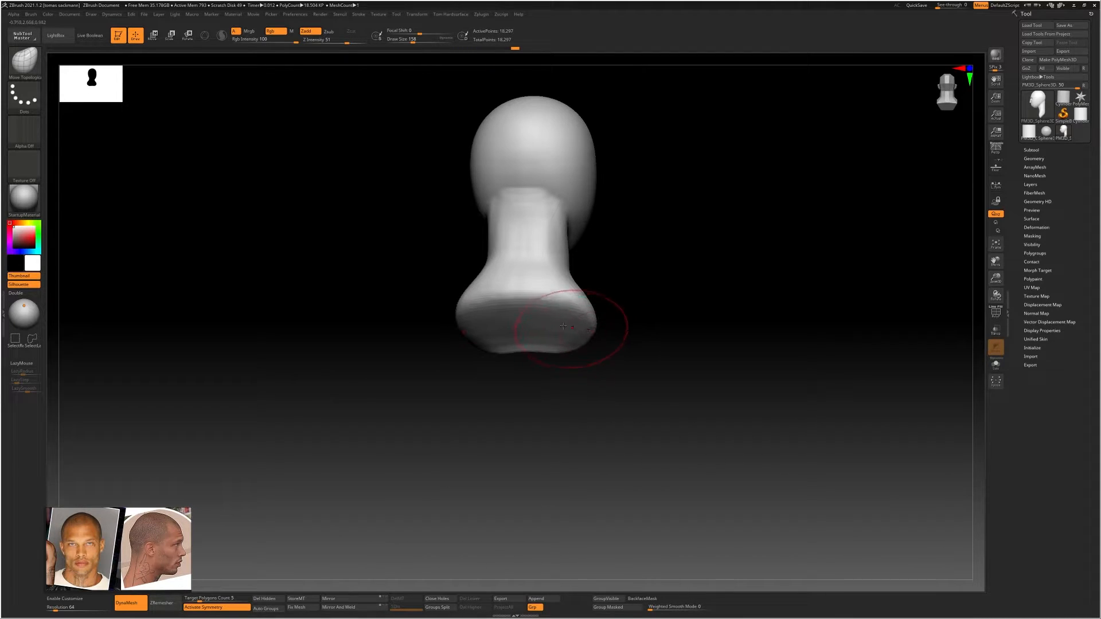
right_drag(563, 326, 498, 328)
right_drag(607, 328, 581, 328)
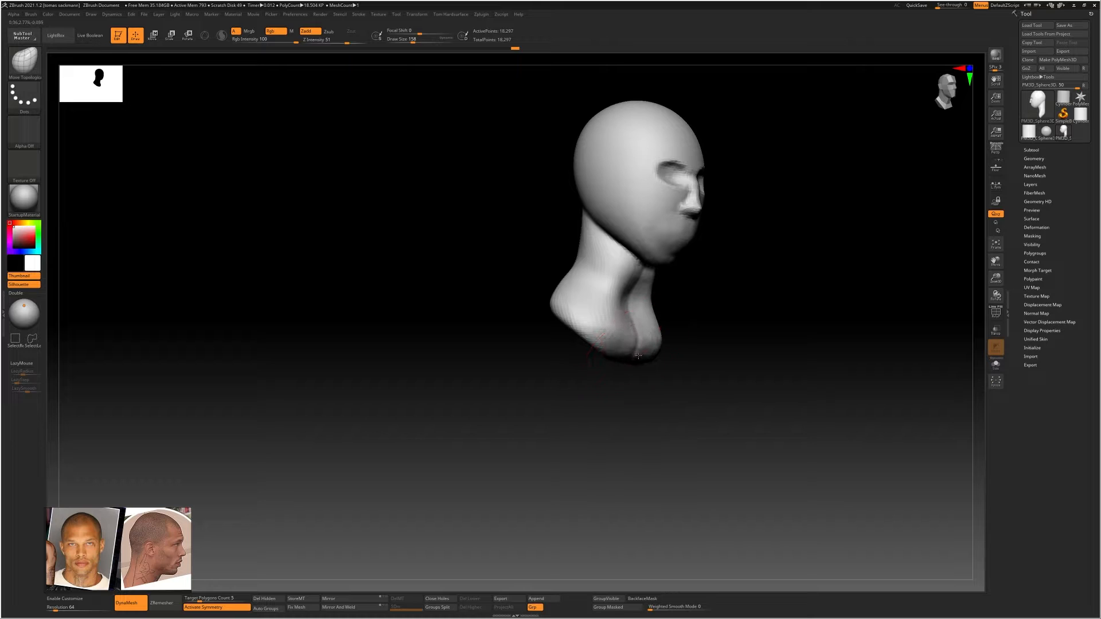
Choose the ClayBuildup brush, shape the neck beneath the jaw and along its sides, and smooth the strokes
mouse_move(628, 356)
shift+right_down()
mouse_move(606, 343)
mouse_move(708, 332)
mouse_move(671, 333)
mouse_move(704, 316)
mouse_move(644, 312)
mouse_move(627, 339)
mouse_move(615, 330)
mouse_move(622, 320)
shift+right_up()
key(b)
key(c)
key(b)
right_drag(622, 320, 631, 321)
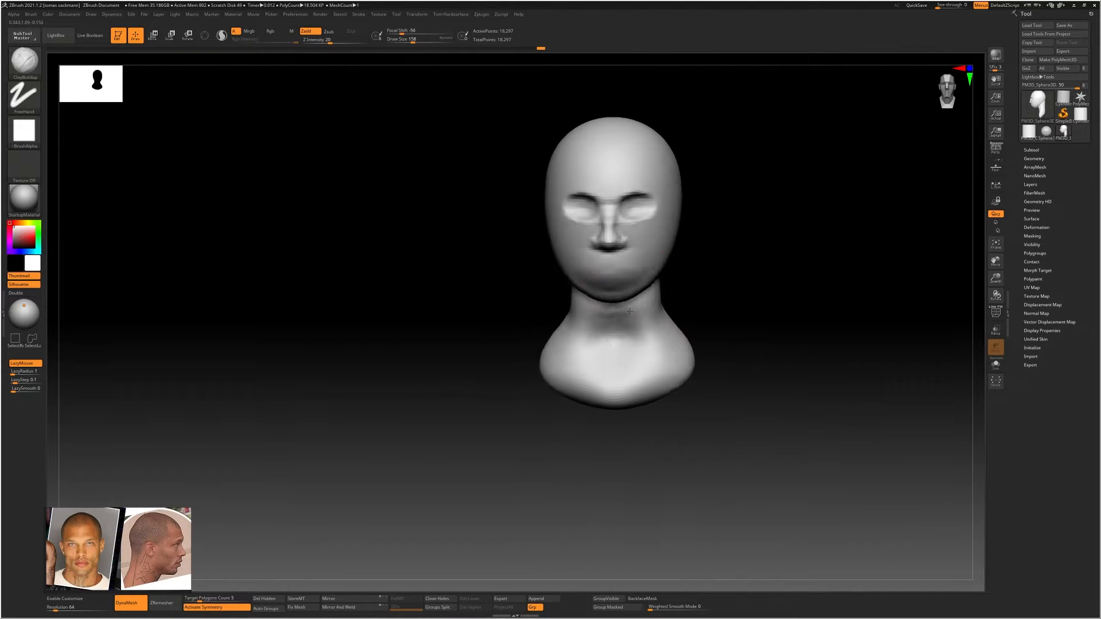
key(s)
drag(637, 322, 637, 331)
right_drag(648, 321, 640, 319)
mouse_move(637, 330)
shift+mouse_down()
mouse_move(664, 286)
mouse_move(650, 313)
shift+mouse_up()
right_drag(673, 287, 663, 278)
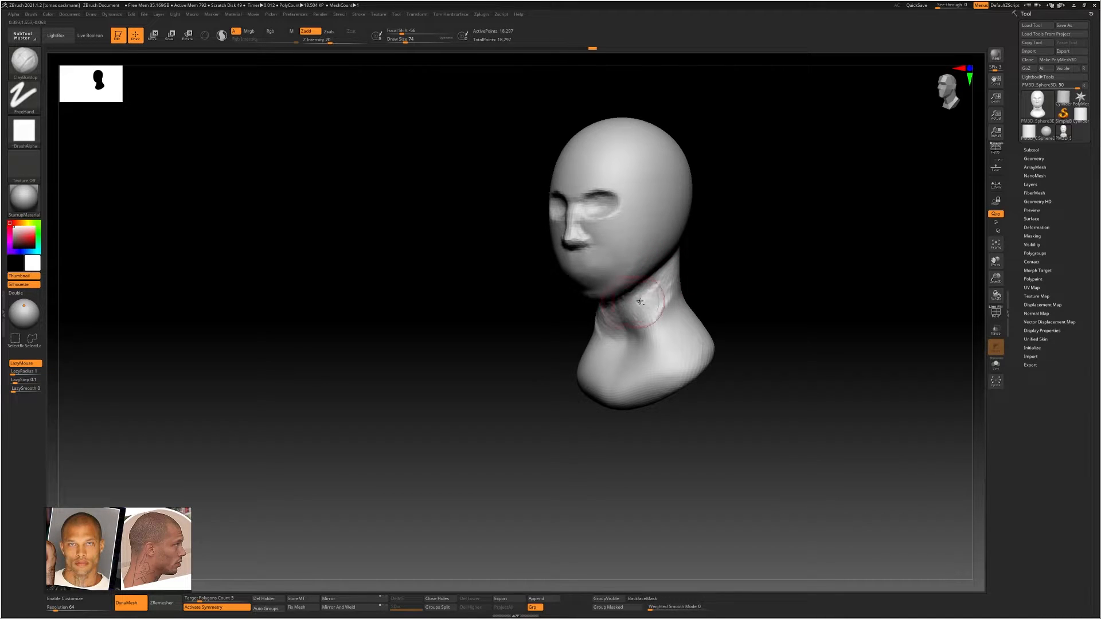
right_drag(657, 302, 623, 289)
key(shift)
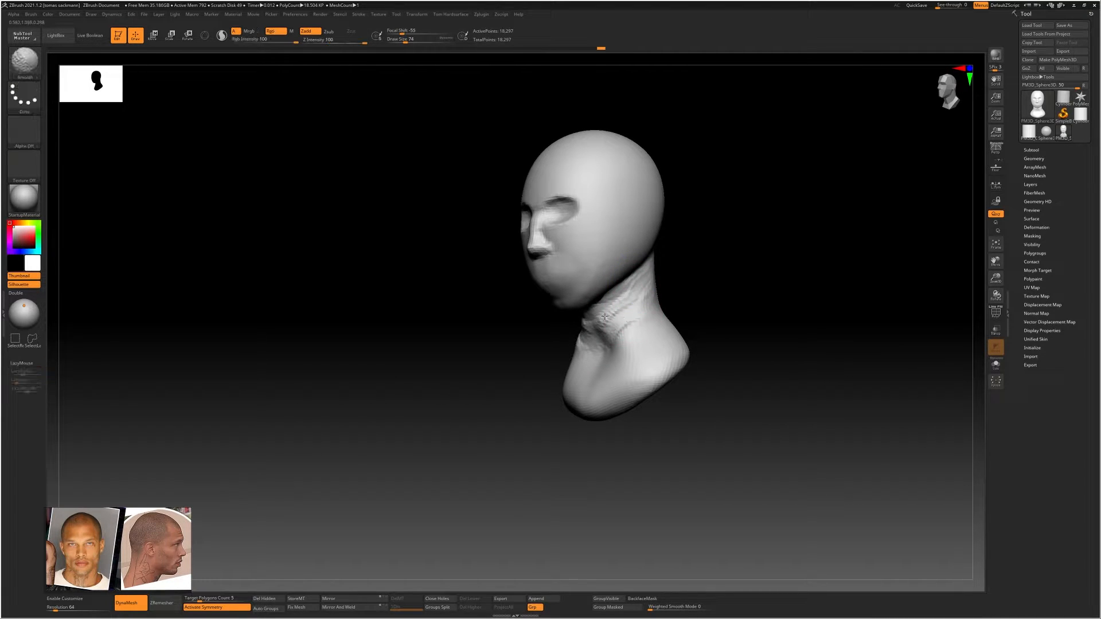
right_drag(634, 321, 634, 313)
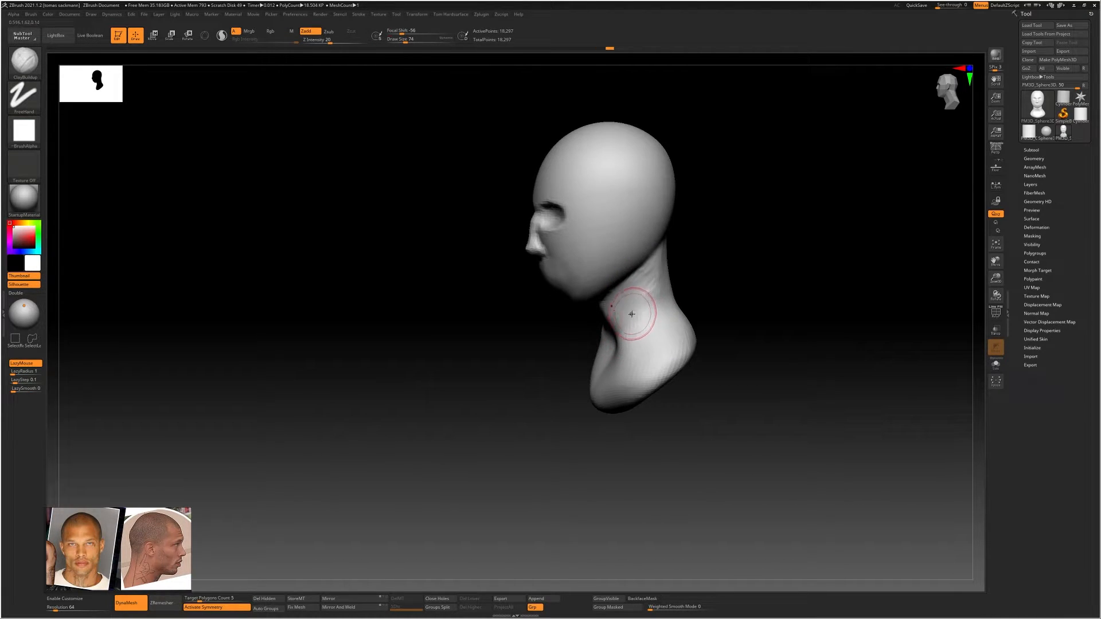
Set ClayBuildup's draw size to 77 and Z Intensity to 9, then carve and smooth grooves alongside the diagonal neck muscles
key(s)
drag(631, 314, 625, 309)
mouse_move(614, 335)
right_down()
mouse_move(669, 312)
mouse_move(634, 302)
right_up()
key(ctrl)
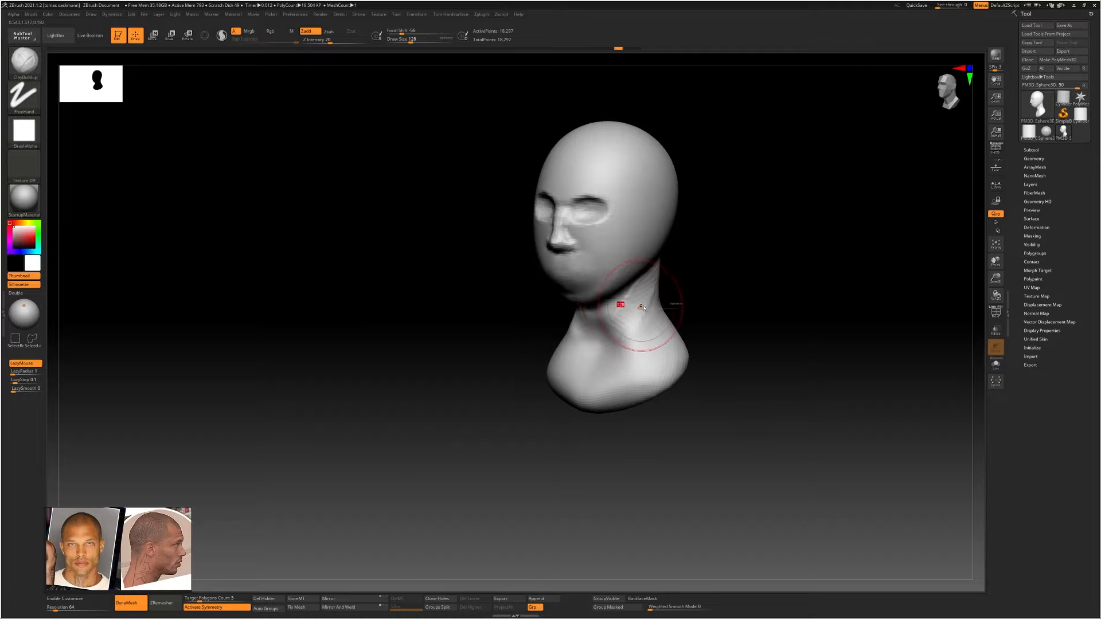
click(315, 39)
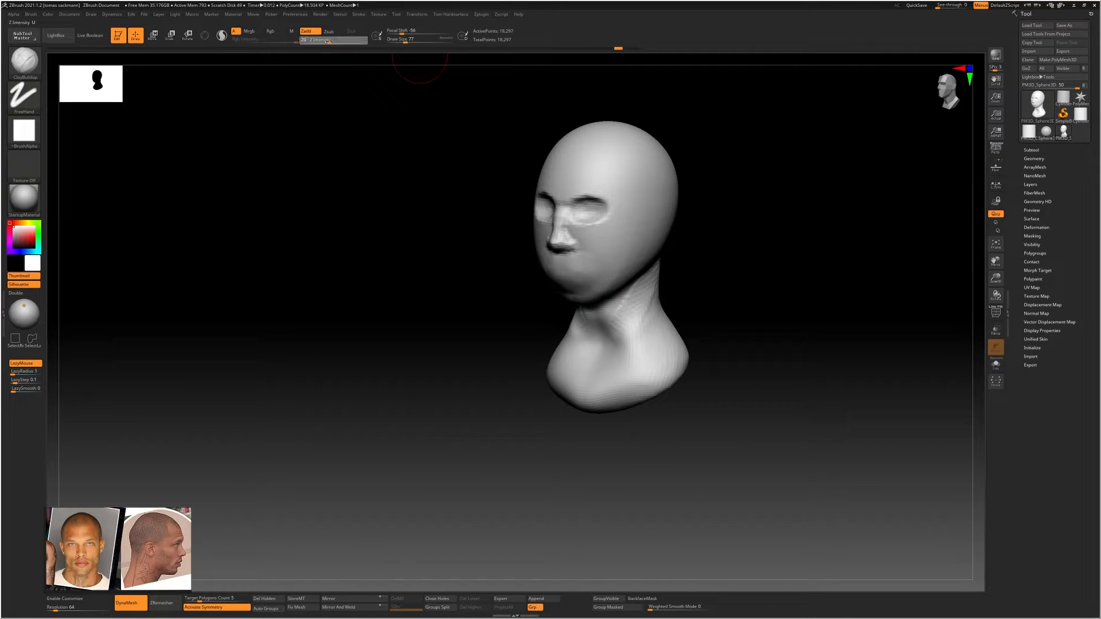
right_drag(704, 275, 686, 269)
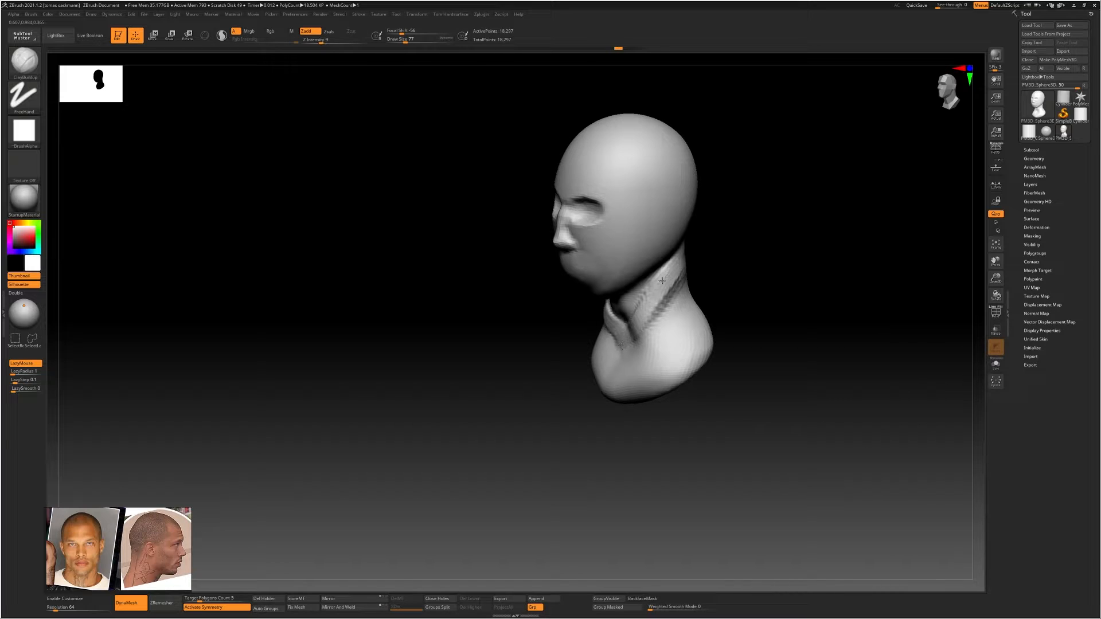
mouse_move(662, 281)
right_down()
mouse_move(622, 337)
mouse_move(631, 333)
mouse_move(615, 335)
mouse_move(652, 298)
mouse_move(687, 333)
right_up()
key(shift)
key(shift)
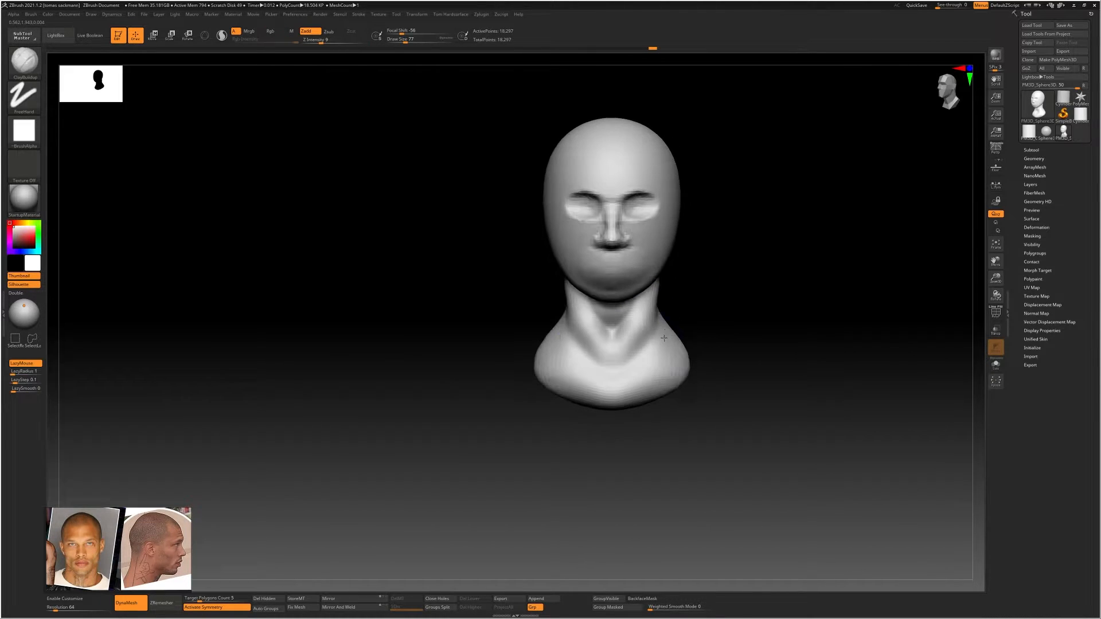
Adjust the front of the neck with the Move Topological brush and smooth the side of the neck
key(b)
key(m)
key(t)
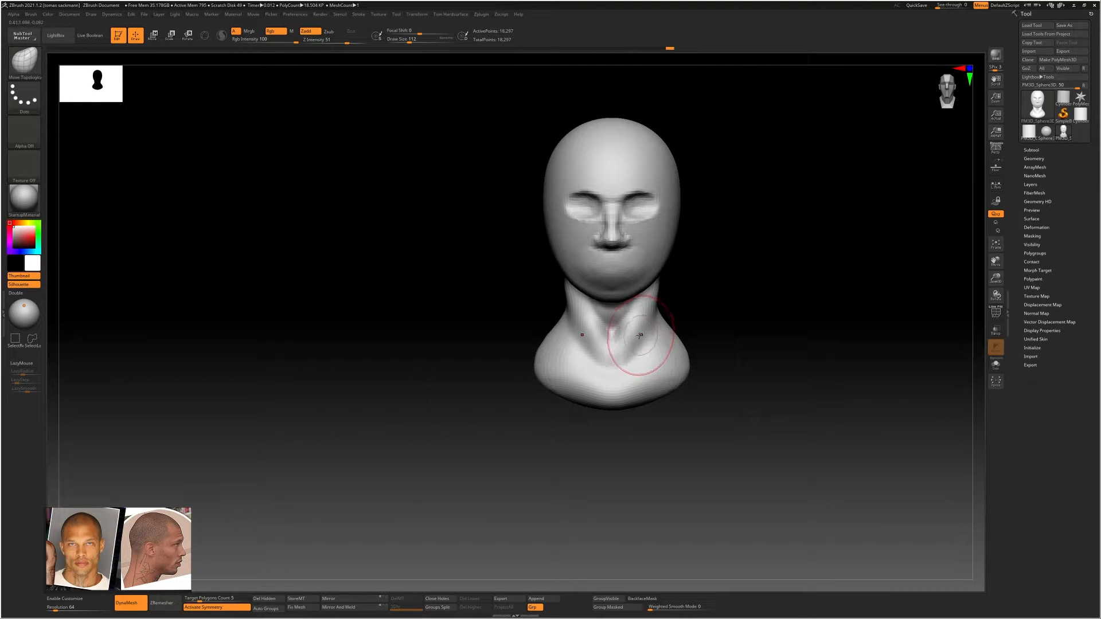
right_drag(644, 356, 611, 341)
mouse_move(678, 268)
shift+mouse_down()
mouse_move(681, 257)
mouse_move(658, 307)
shift+mouse_up()
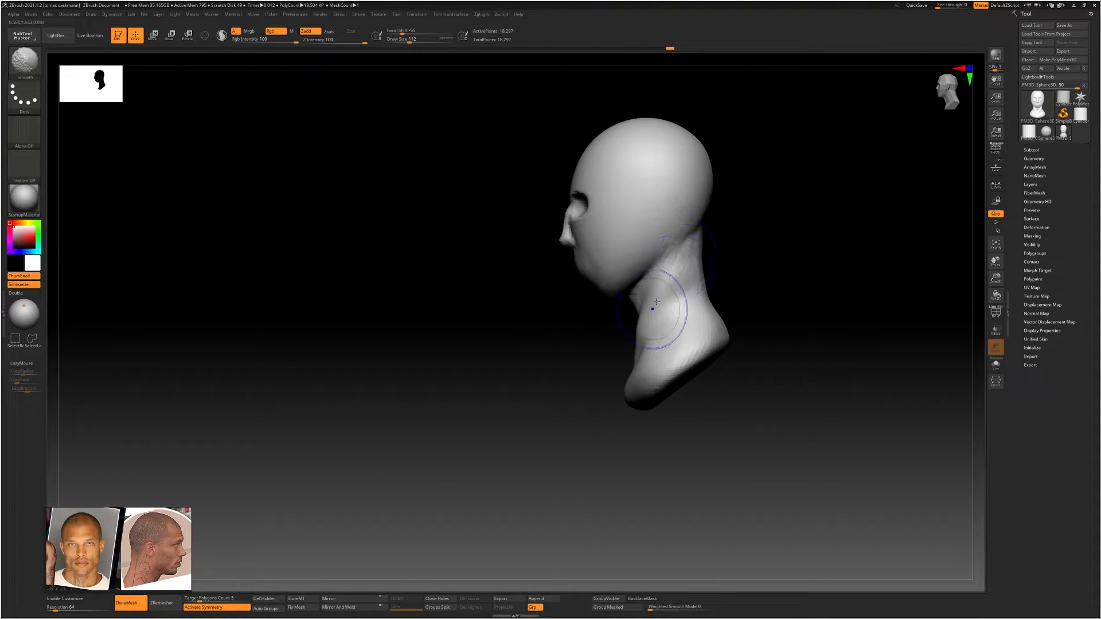
alt+right_drag(669, 253, 663, 298)
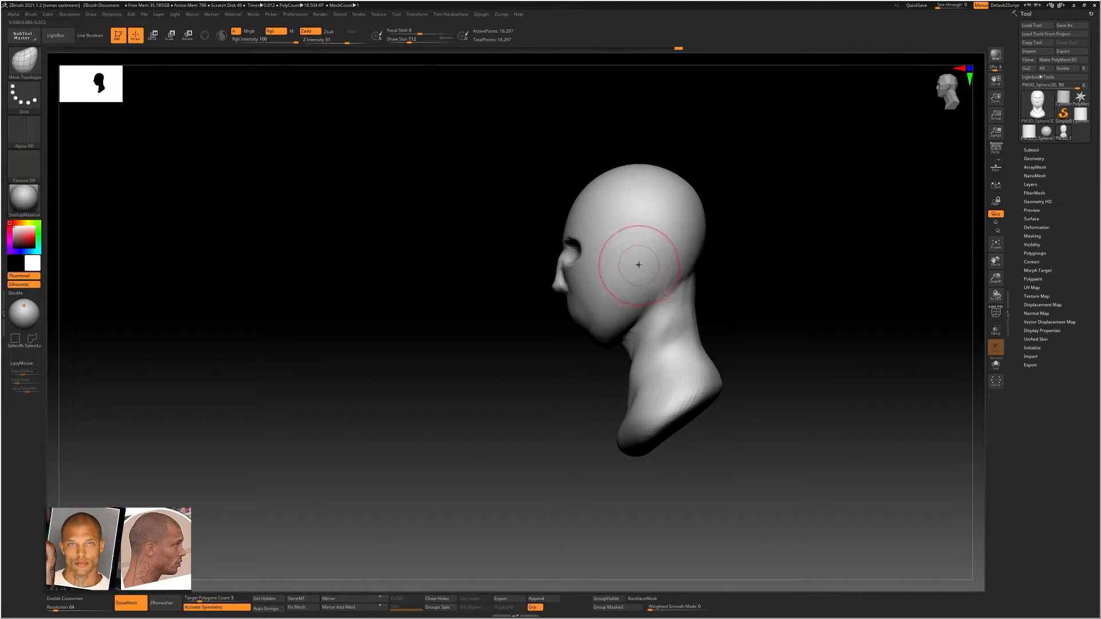
Try to build up the ear on the side of the head with ClayBuildup strokes
key(b)
key(c)
key(b)
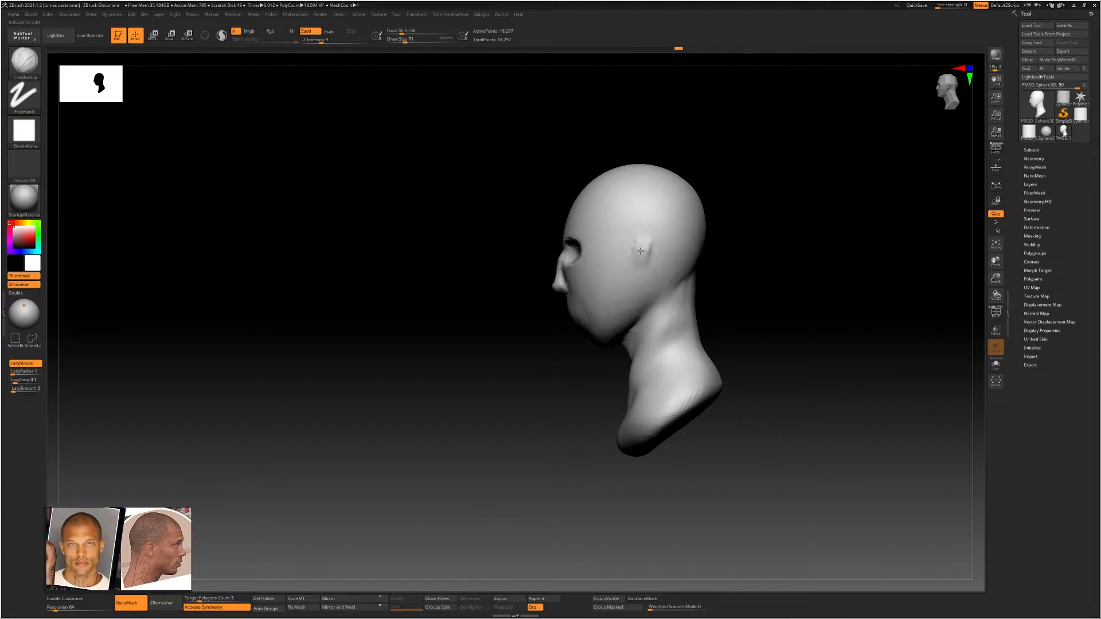
drag(641, 244, 643, 261)
mouse_move(652, 252)
right_down()
mouse_move(666, 236)
mouse_move(645, 244)
right_up()
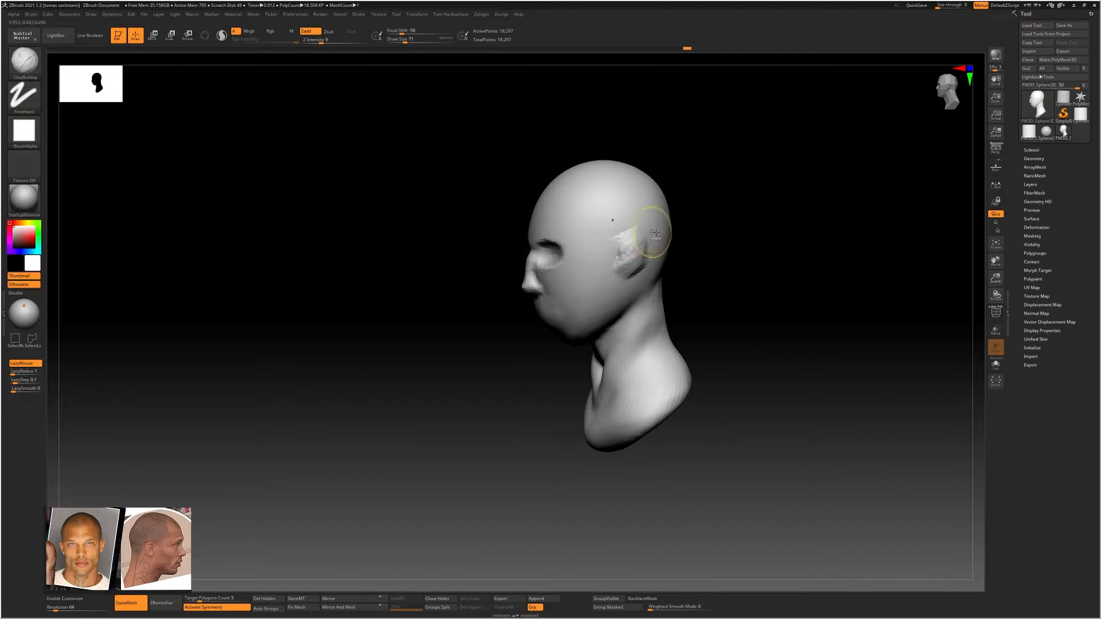
ctrl+drag(665, 228, 664, 234)
key(ctrl+z)
Mask a narrow slanted strip at the ear position with draw size 35 and invert the mask
right_drag(646, 238, 634, 243)
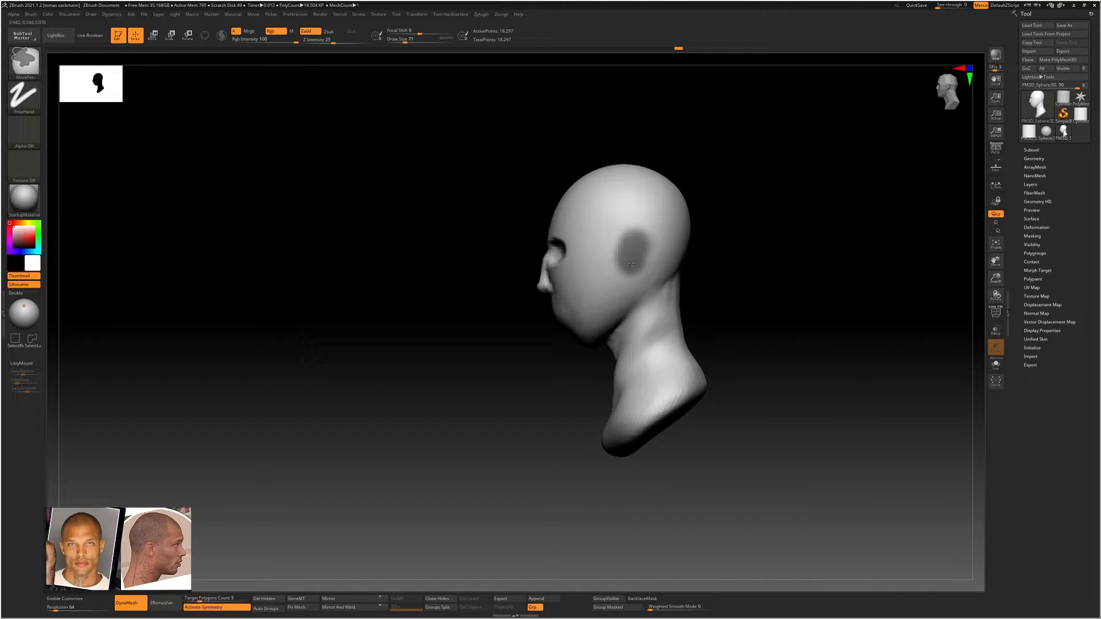
key(ctrl+z)
key(s)
drag(639, 256, 634, 255)
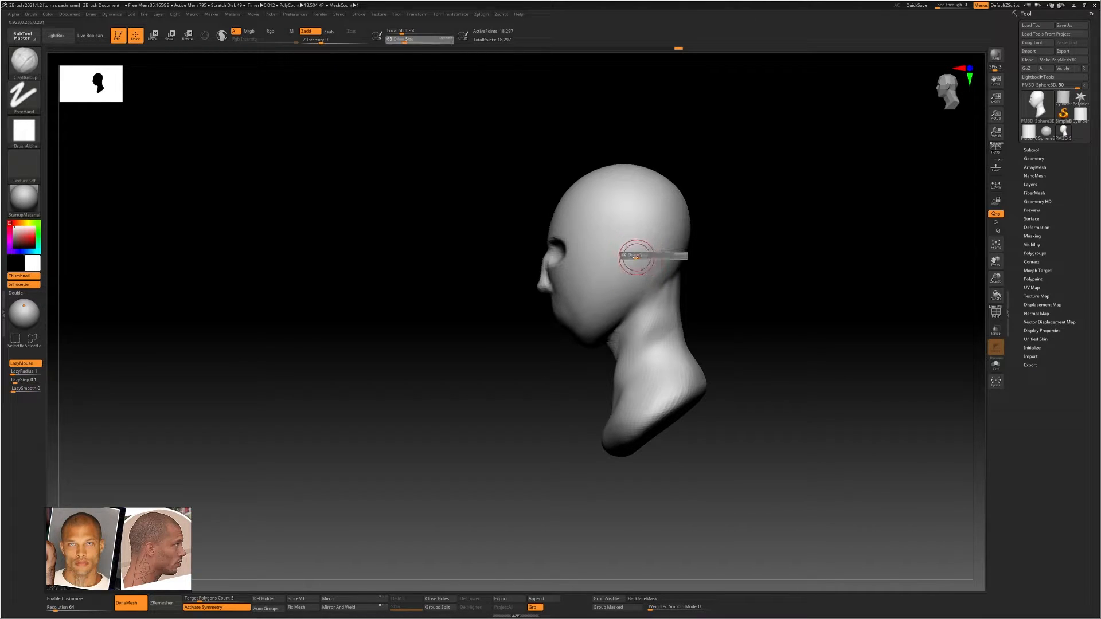
key(ctrl)
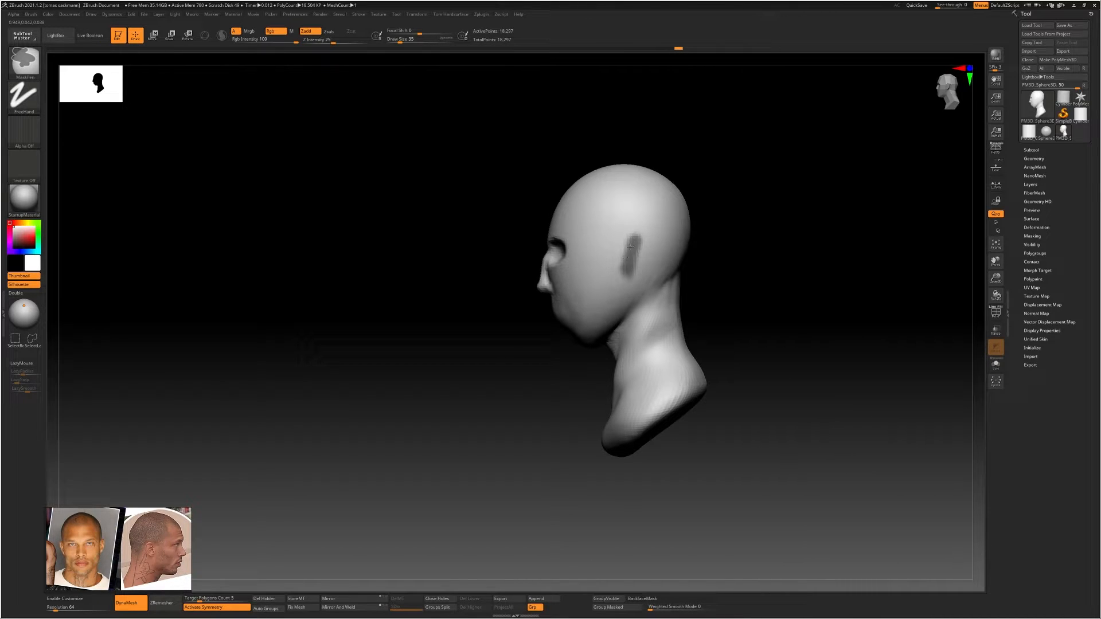
ctrl+click(720, 275)
Pull the unmasked ear areas outward from both sides of the head with a Move transpose line from the front
mouse_move(720, 275)
mouse_down()
mouse_move(710, 258)
mouse_move(650, 256)
mouse_move(743, 258)
mouse_move(657, 259)
mouse_move(700, 253)
mouse_move(719, 237)
mouse_up()
key(w)
right_drag(723, 247, 802, 293)
drag(804, 278, 792, 279)
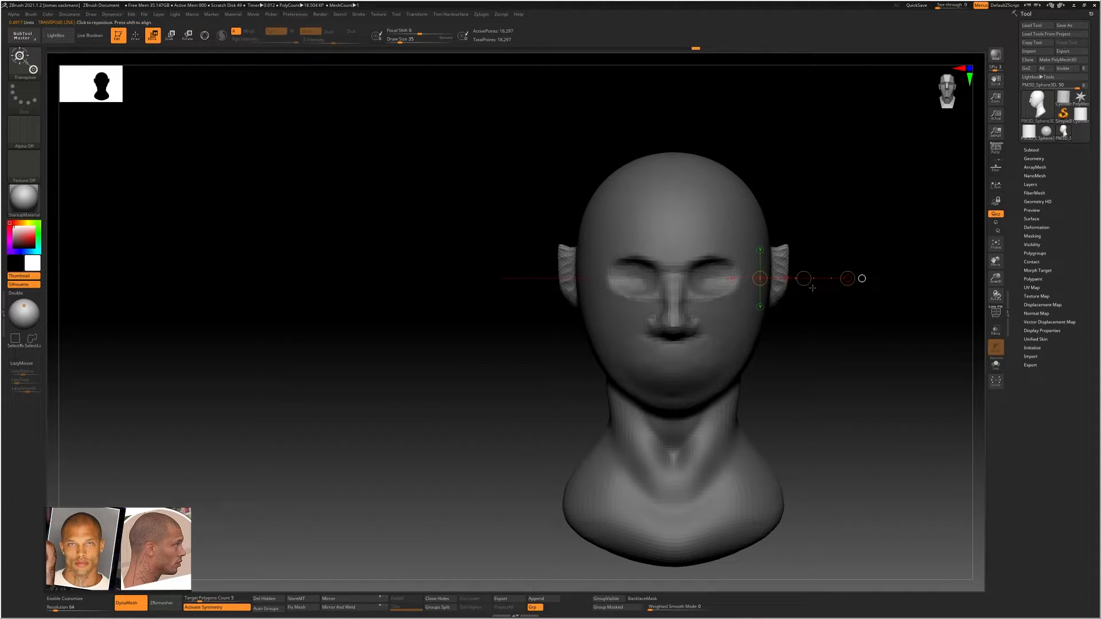
alt+right_drag(831, 285, 644, 259)
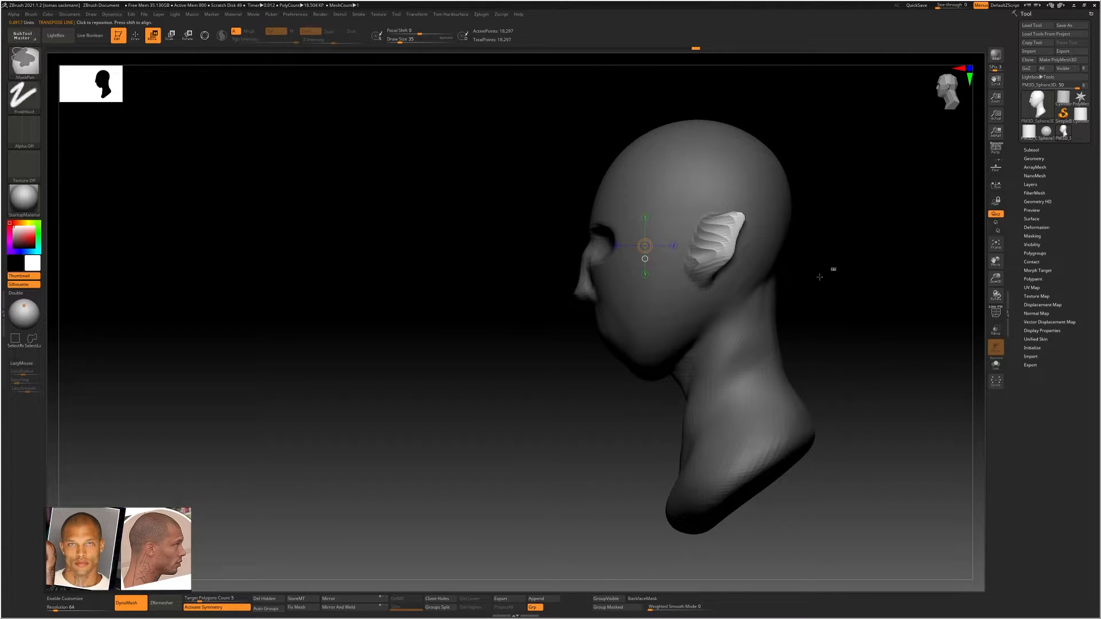
Clear the mask and remesh the head and stretched ears with DynaMesh at resolution 64
ctrl+drag(821, 274, 807, 282)
alt+right_drag(787, 279, 716, 252)
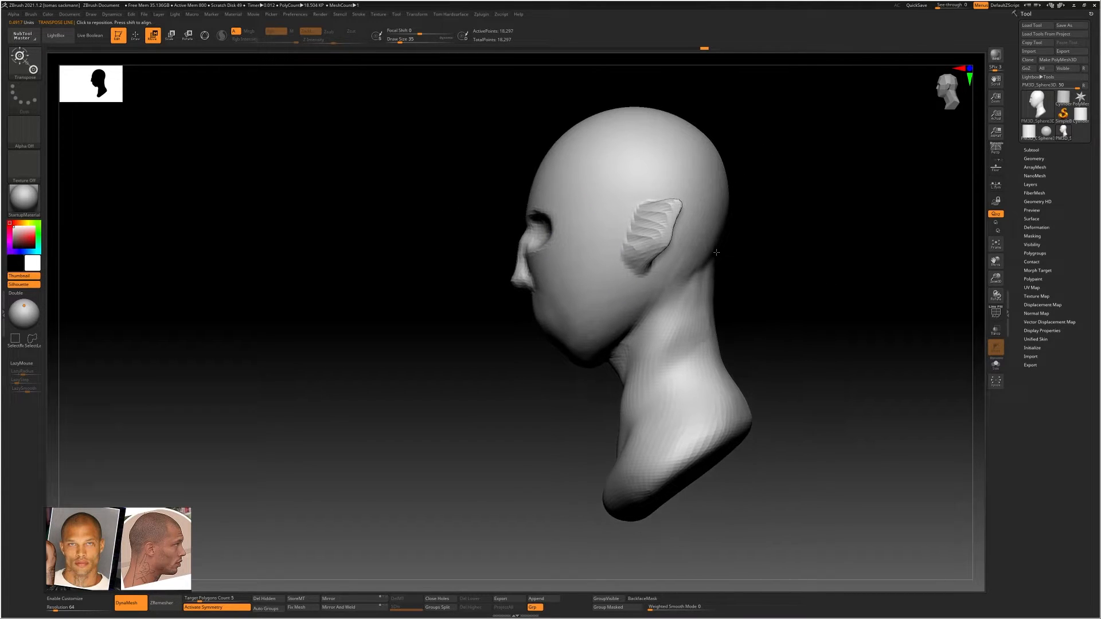
click(654, 261)
ctrl+drag(769, 247, 760, 263)
Narrow the temples and sides of the face from the front using the Move Topological brush at draw size 311
ctrl+right_drag(702, 244, 657, 237)
key(b)
key(m)
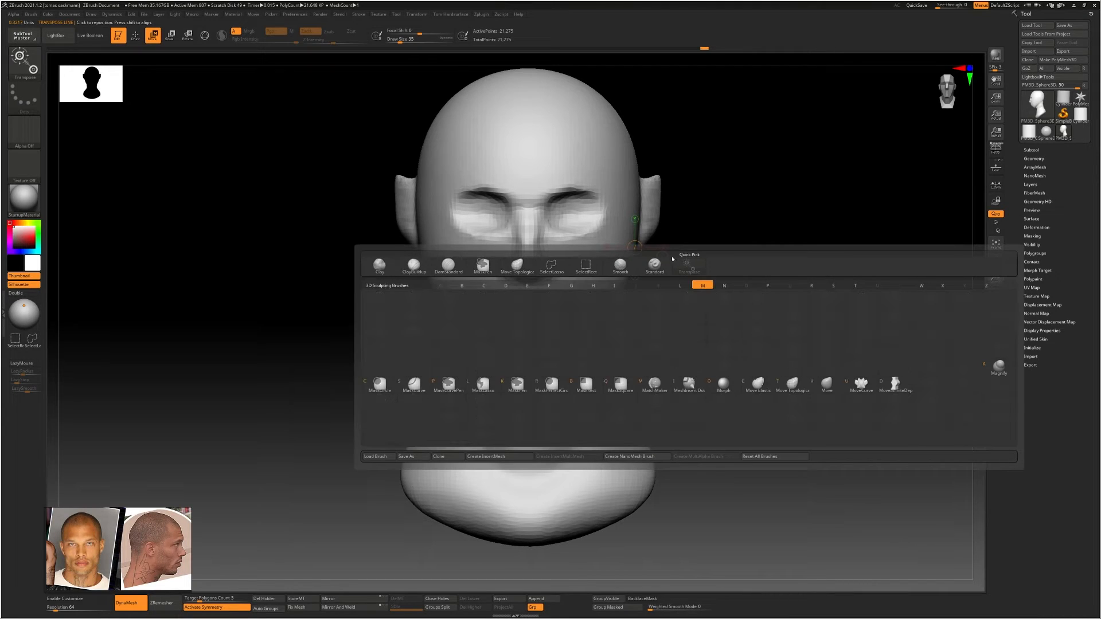
key(t)
key(s)
drag(664, 255, 691, 255)
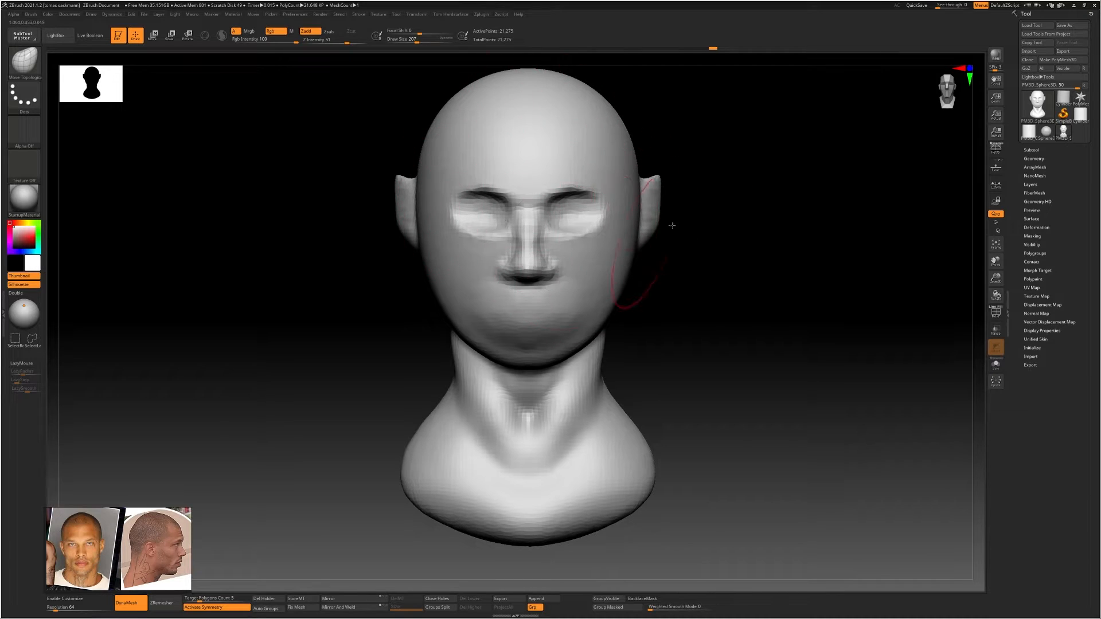
drag(659, 247, 545, 195)
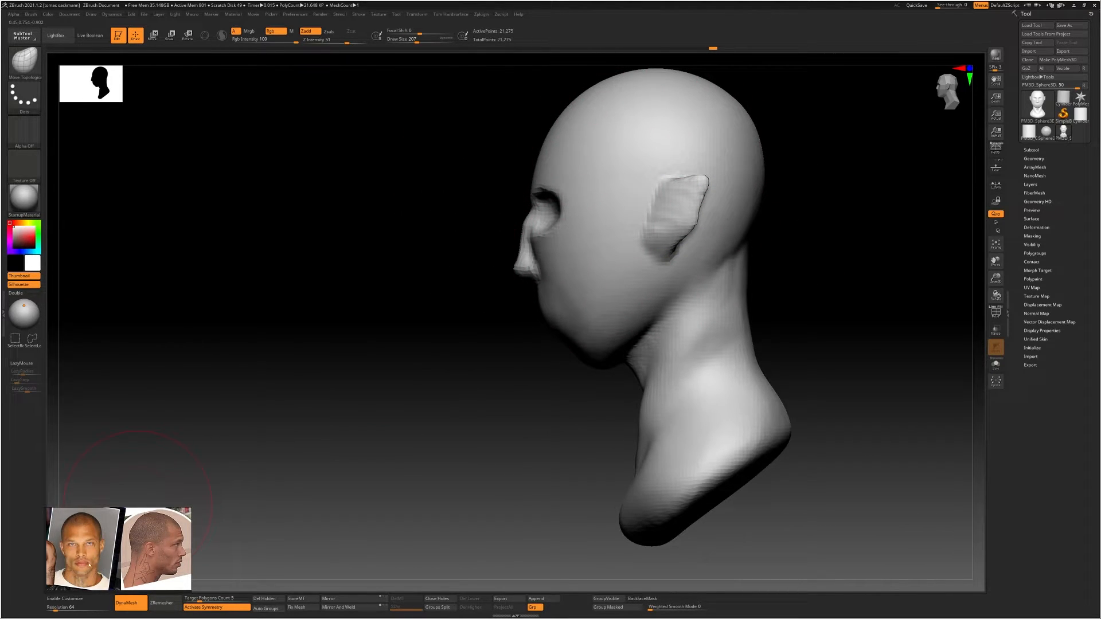
shift+drag(230, 453, 430, 359)
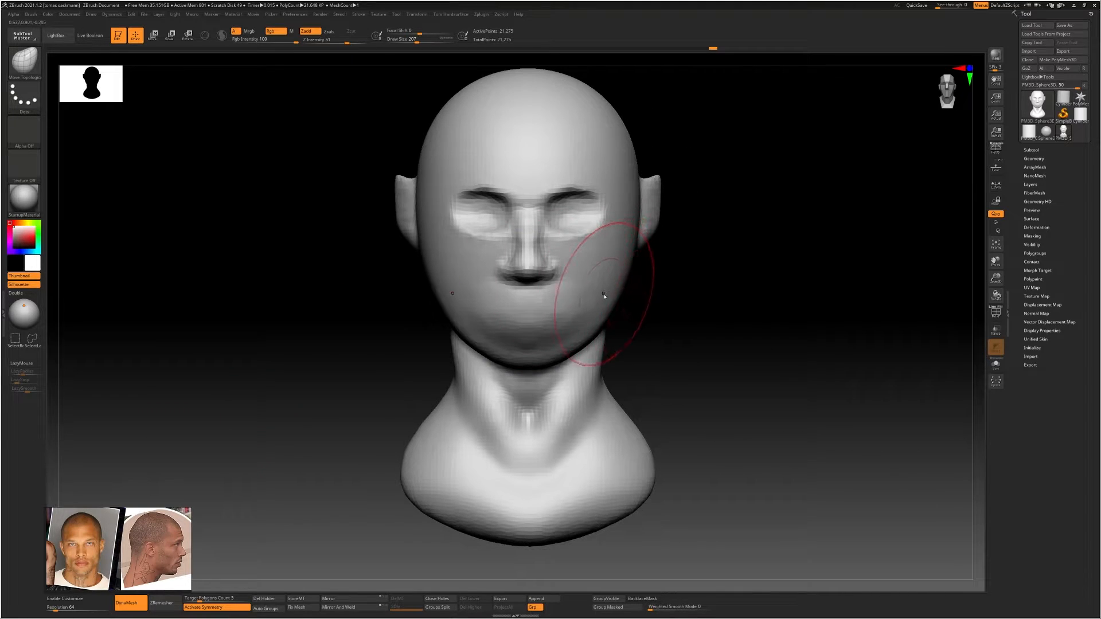
key(s)
drag(612, 291, 618, 291)
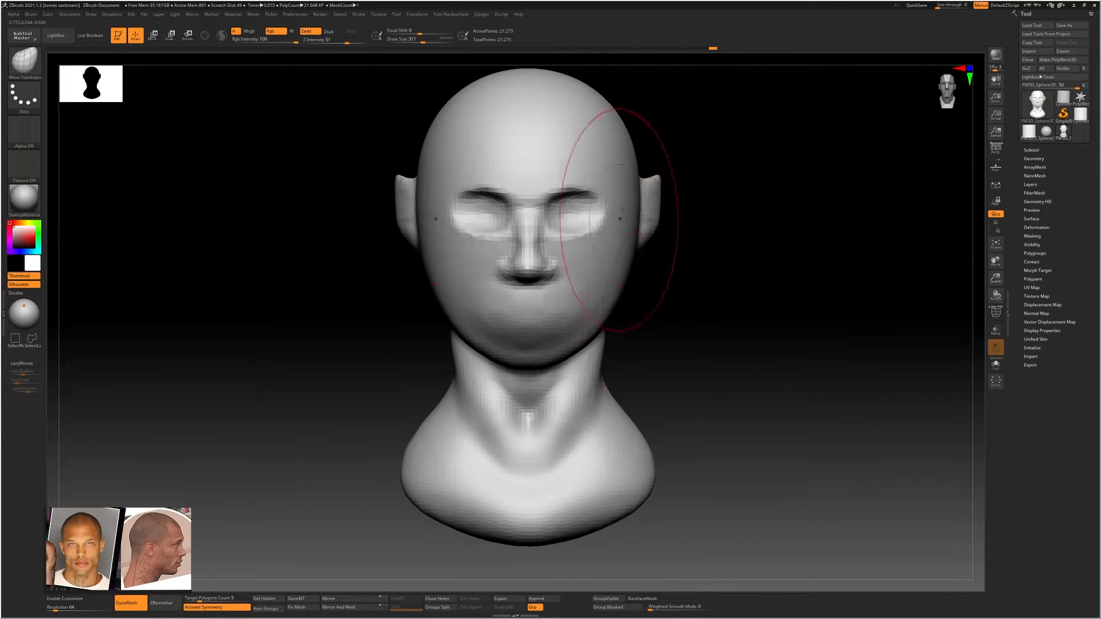
drag(640, 194, 632, 189)
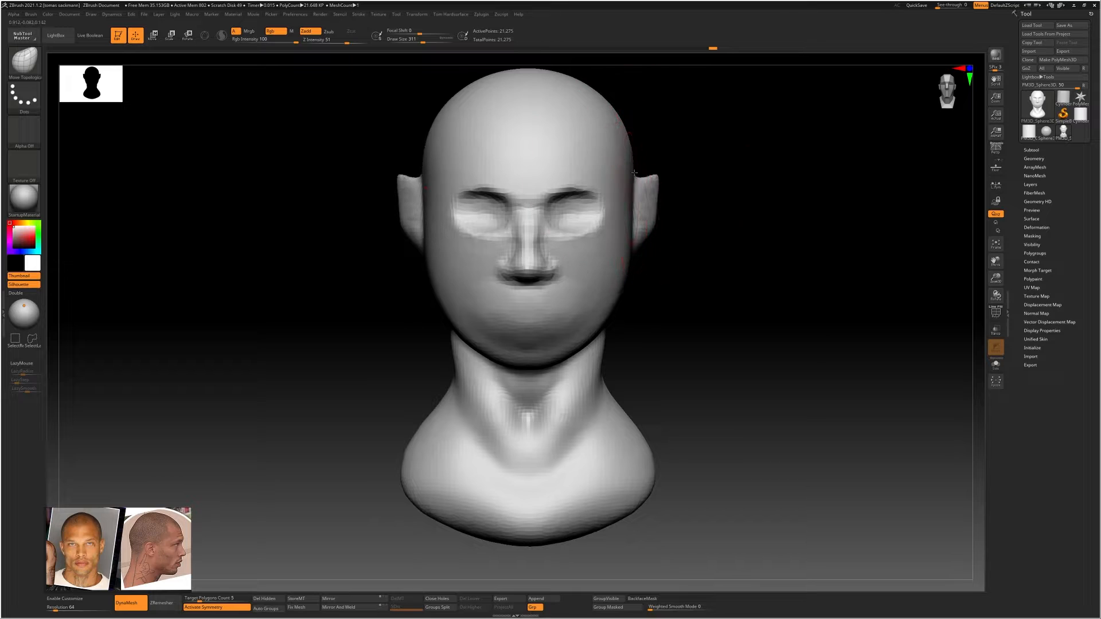
drag(697, 180, 625, 173)
drag(680, 218, 717, 221)
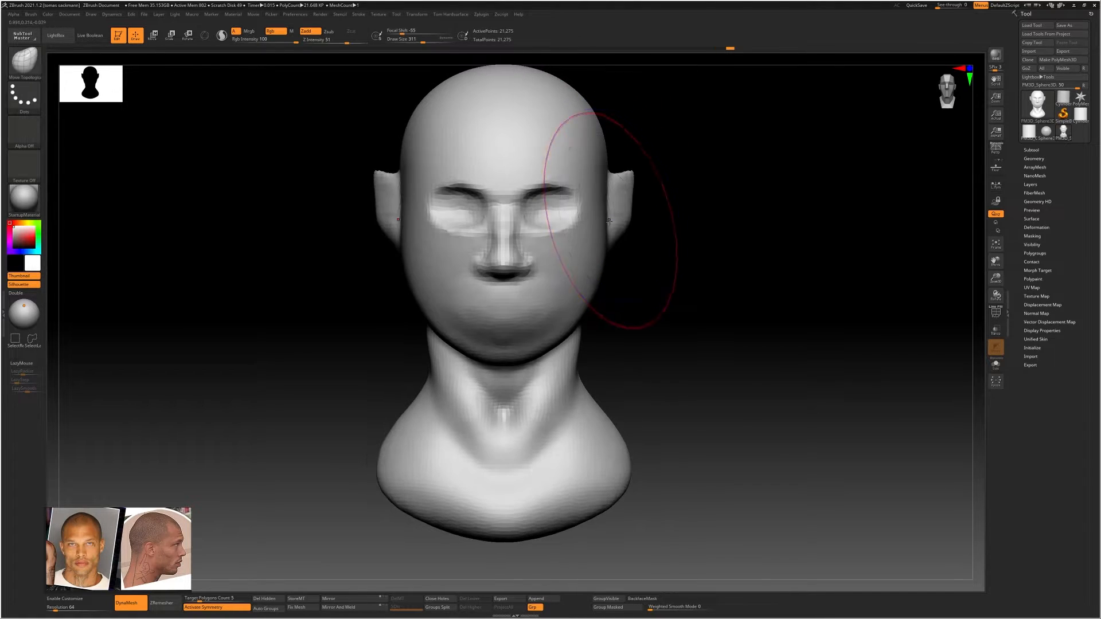
drag(592, 237, 580, 240)
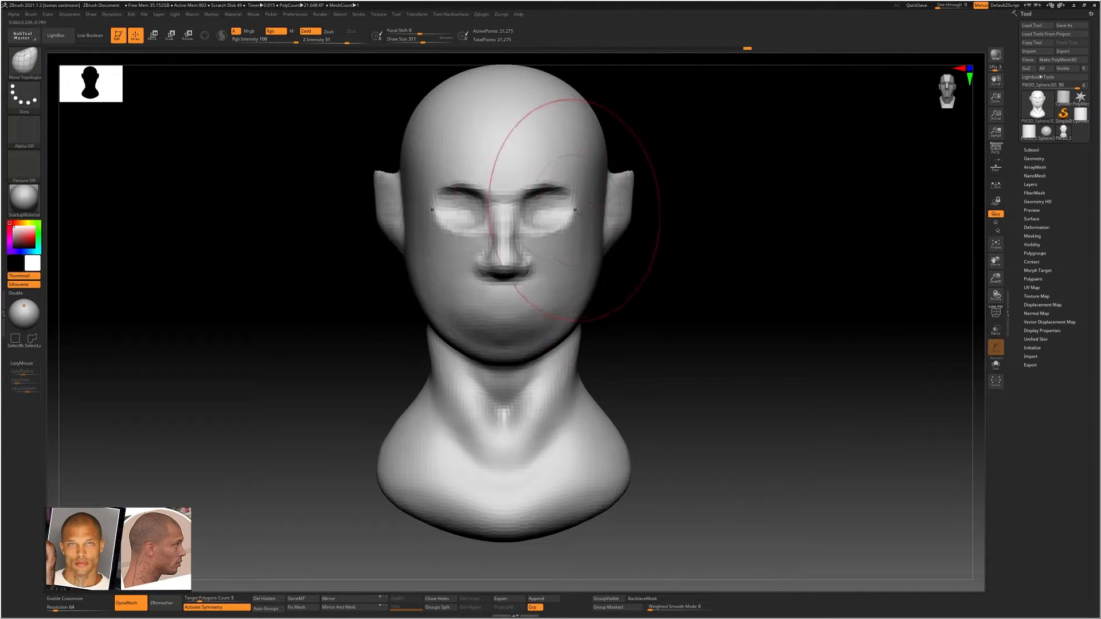
Examine the head's proportions from the front with perspective distortion switched on, and switch it off again
click(996, 150)
mouse_move(677, 218)
alt+mouse_down()
mouse_move(579, 232)
mouse_move(731, 216)
mouse_move(673, 231)
mouse_move(822, 189)
mouse_move(837, 206)
mouse_move(670, 242)
mouse_move(695, 244)
alt+mouse_up()
click(996, 150)
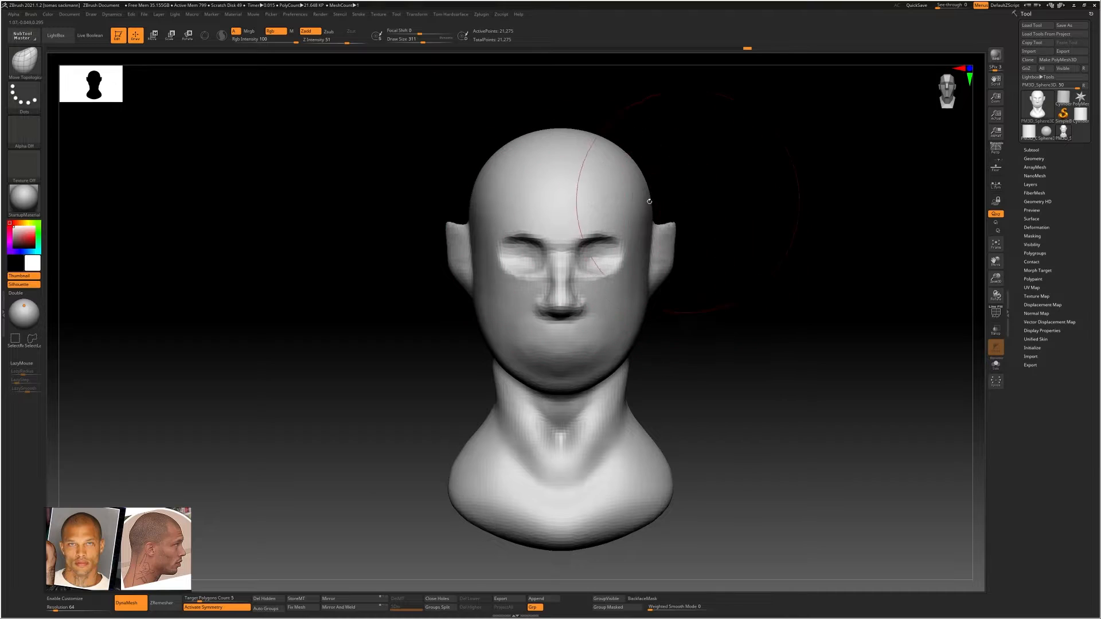
mouse_move(606, 256)
ctrl+right_down()
mouse_move(608, 276)
mouse_move(545, 272)
mouse_move(599, 276)
mouse_move(606, 293)
ctrl+right_up()
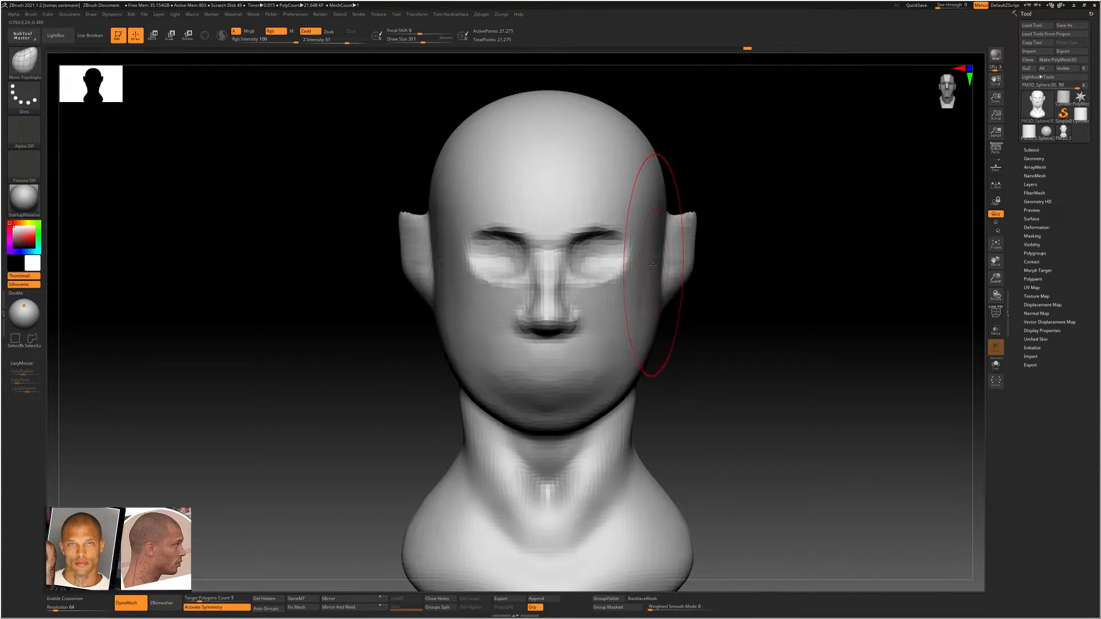
Reselect the Move Topological brush, enlarge it, and adjust the side of the head around the ear
key(b)
key(m)
key(t)
key(bracketright)
drag(664, 228, 649, 212)
right_drag(651, 249, 602, 252)
Reduce the draw size to 149 and sculpt the outer face of the ear with the ClayBuildup brush
key(w)
key(s)
drag(692, 266, 665, 265)
key(q)
key(s)
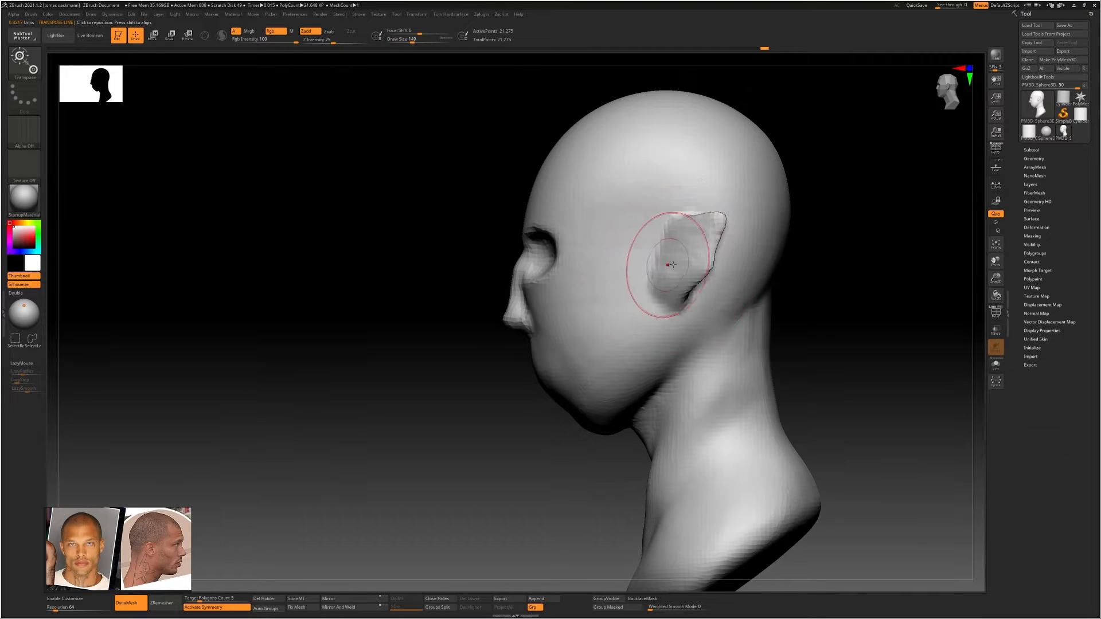
key(b)
key(c)
key(b)
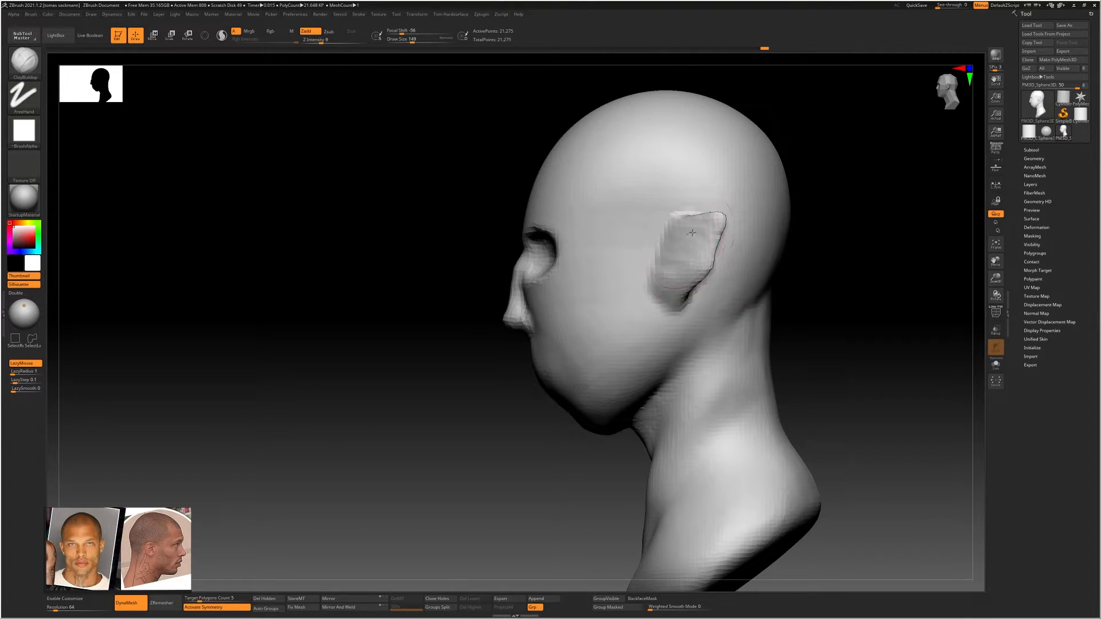
right_drag(723, 260, 701, 241)
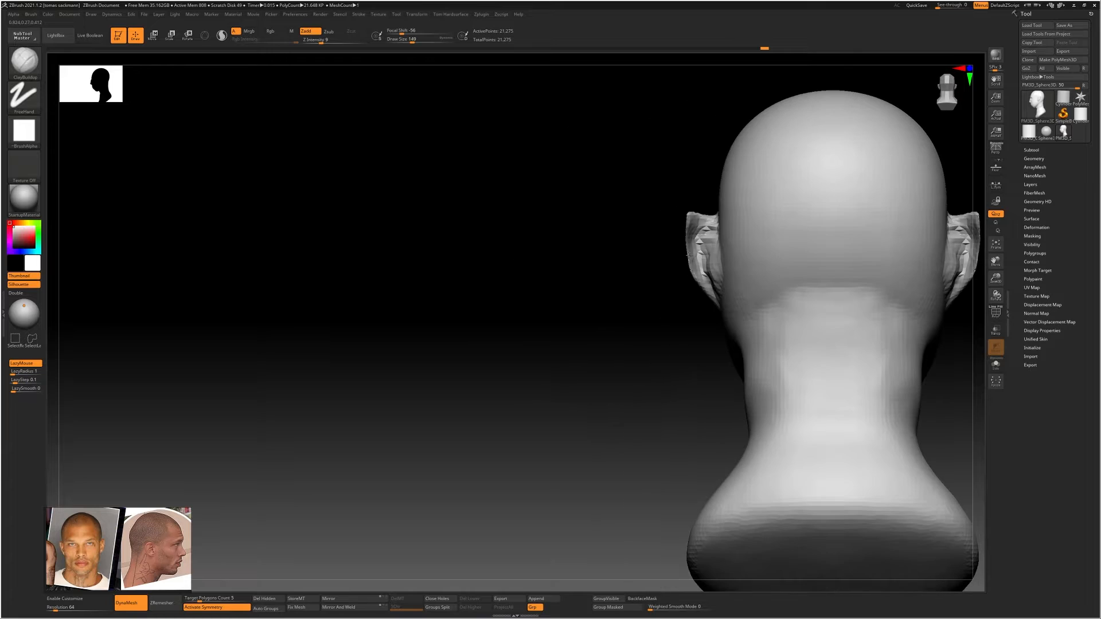
Turn on BackfaceMask and build up and smooth the rough back of the ear from behind
click(643, 598)
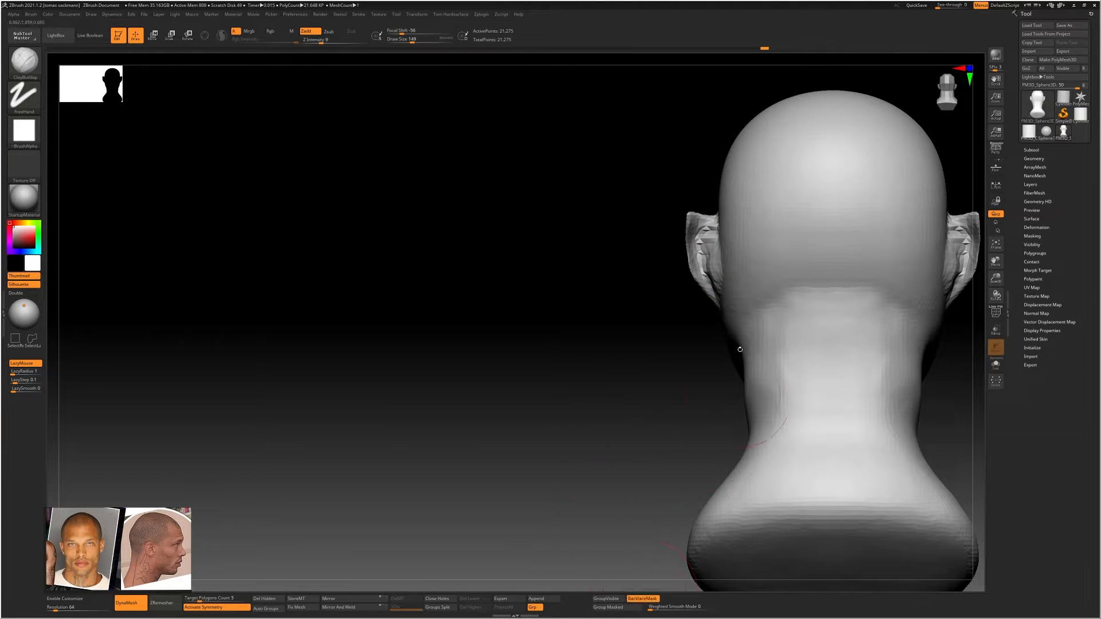
ctrl+right_drag(696, 236, 715, 220)
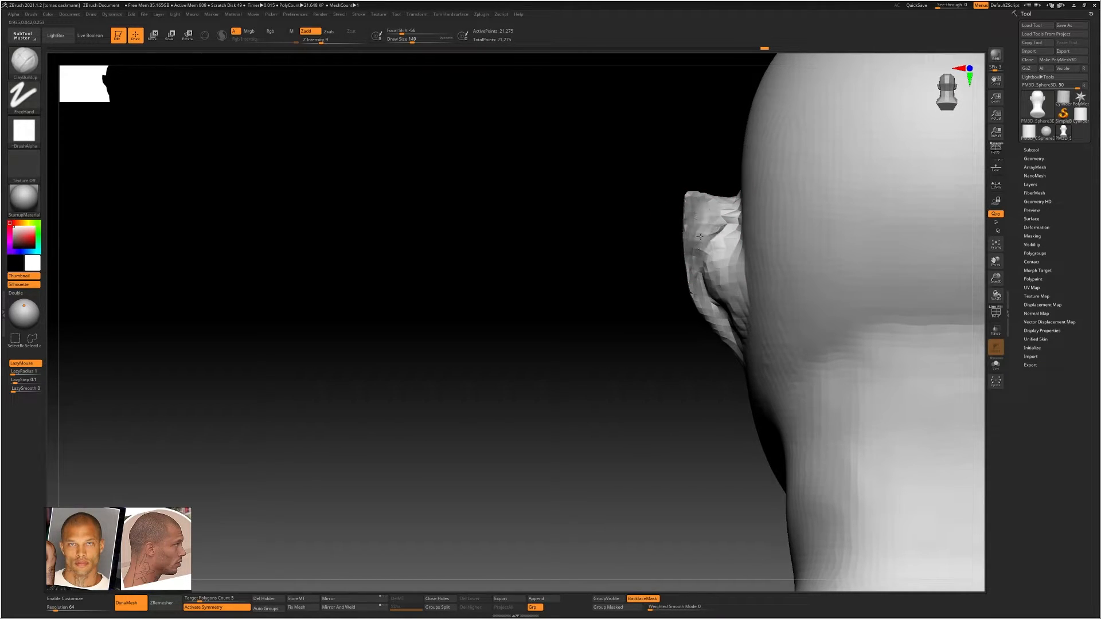
drag(708, 277, 712, 286)
mouse_move(712, 286)
right_down()
mouse_move(803, 284)
mouse_move(714, 278)
right_up()
shift+drag(721, 229, 702, 293)
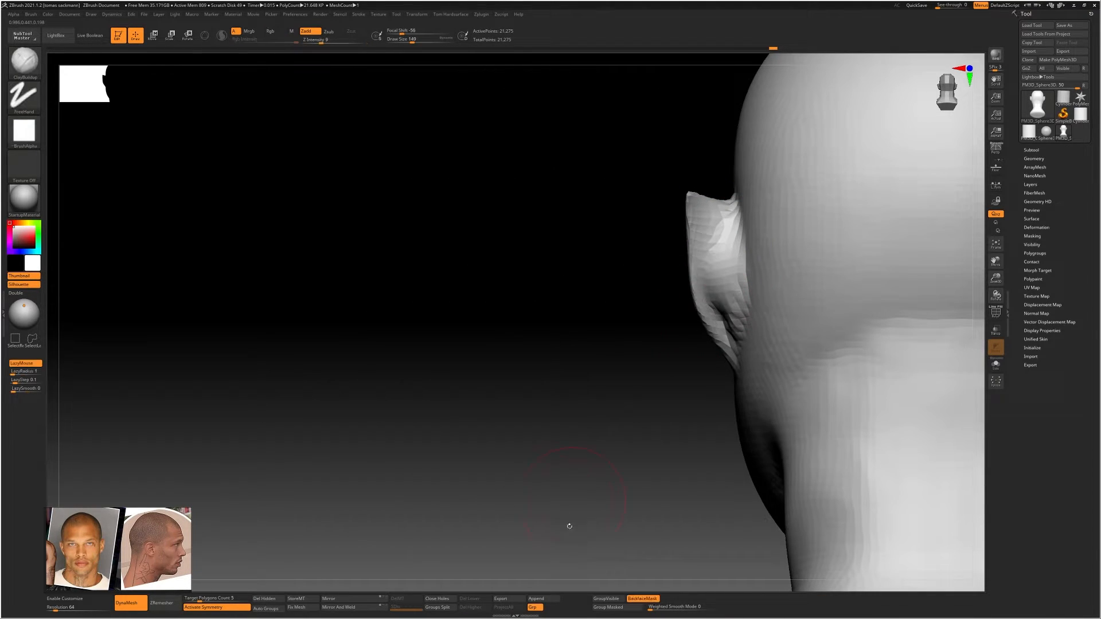
Turn BackfaceMask off, sculpt the ear's outer face with ClayBuildup to test its effect on the back, and turn BackfaceMask back on
click(639, 598)
right_drag(675, 245, 694, 222)
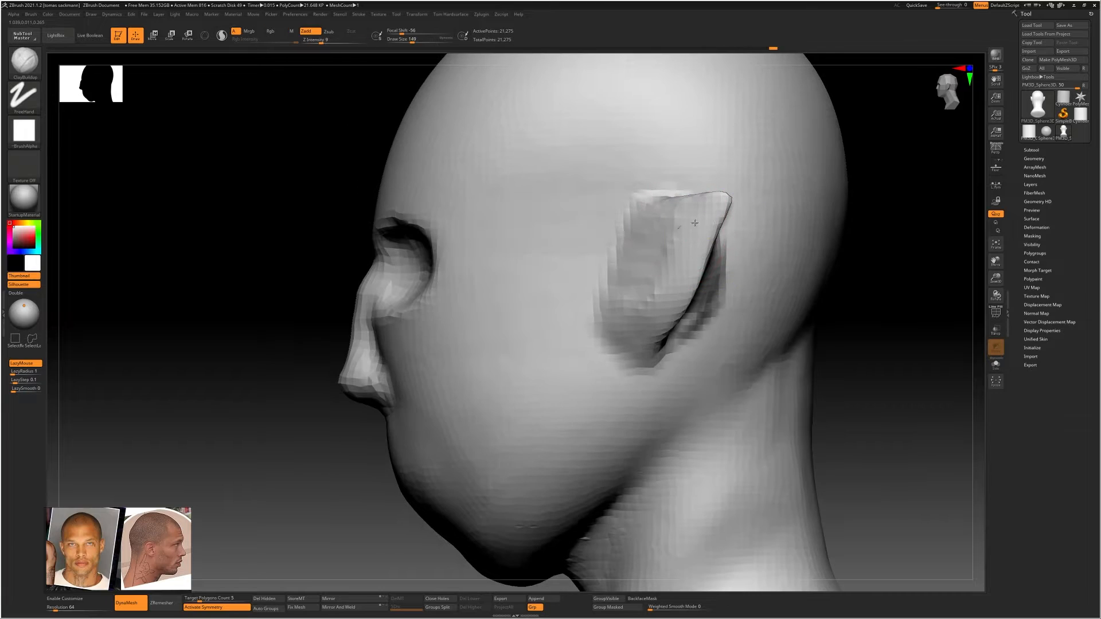
mouse_move(661, 213)
mouse_down()
mouse_move(700, 217)
mouse_move(652, 295)
mouse_move(688, 286)
mouse_up()
mouse_move(744, 249)
right_down()
mouse_move(668, 246)
mouse_move(749, 250)
mouse_move(737, 251)
right_up()
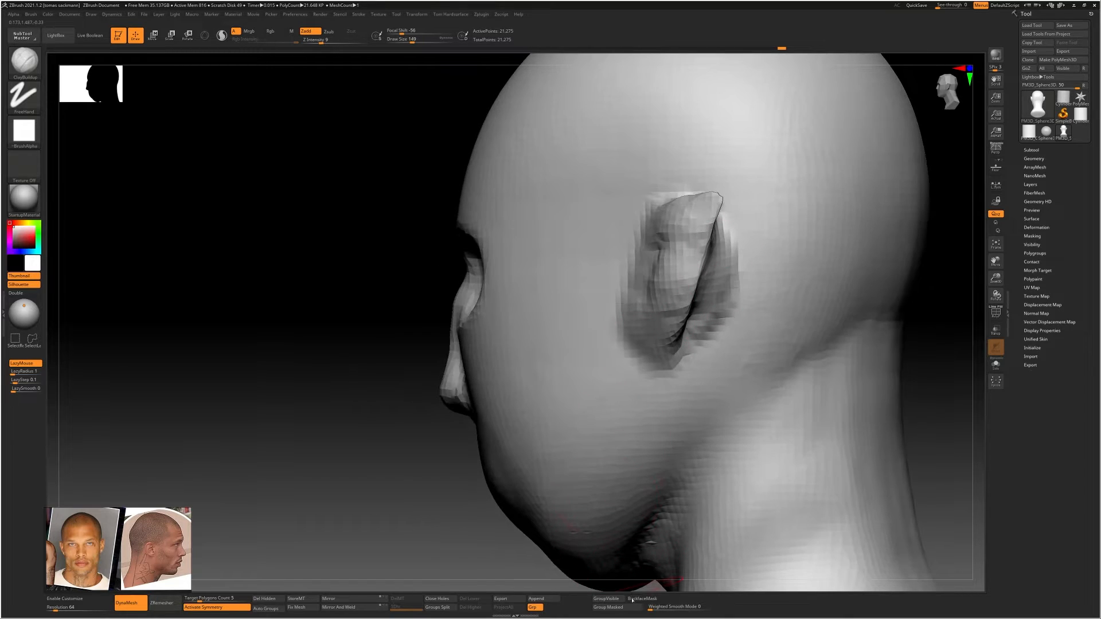
click(643, 598)
right_drag(713, 344, 726, 239)
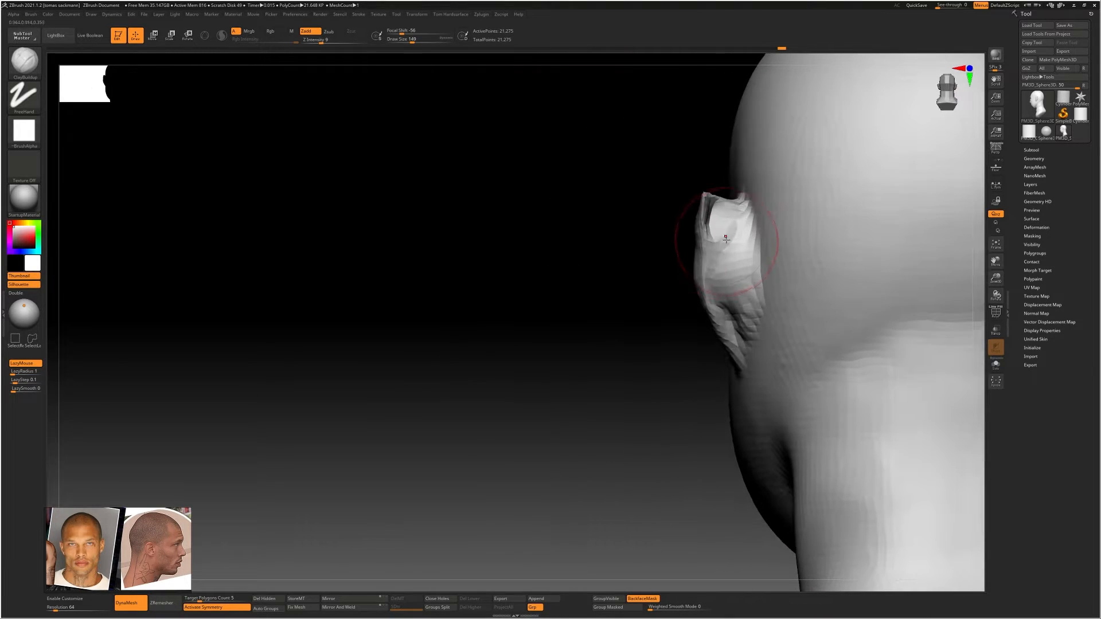
Look up the Auto Masking settings of the ClayBuildup brush, where BackfaceMask is found
click(31, 14)
click(18, 15)
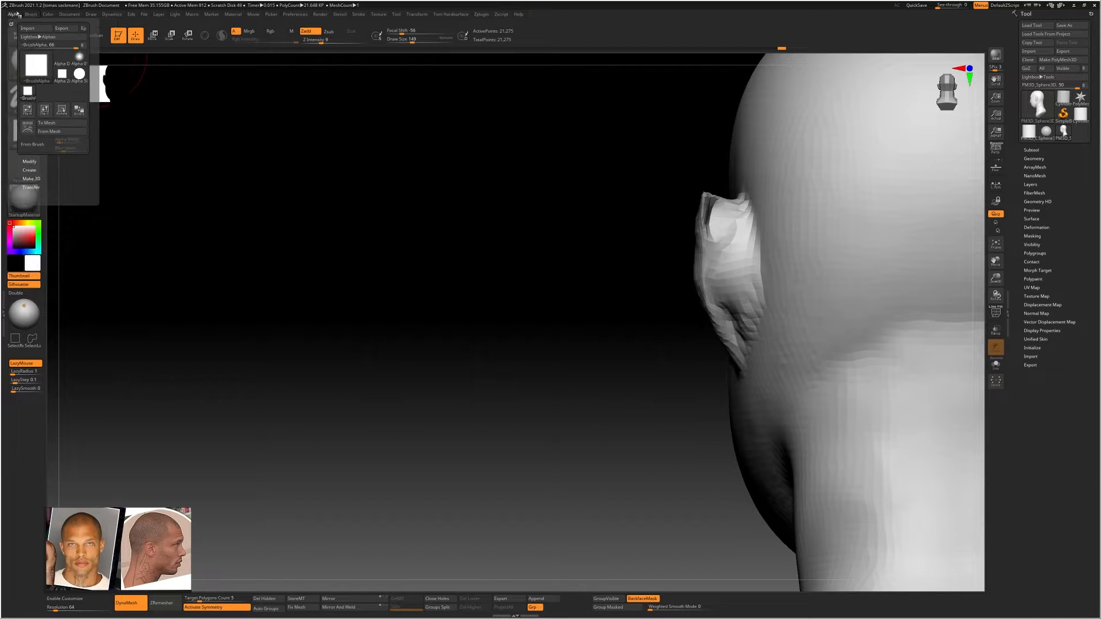
click(32, 15)
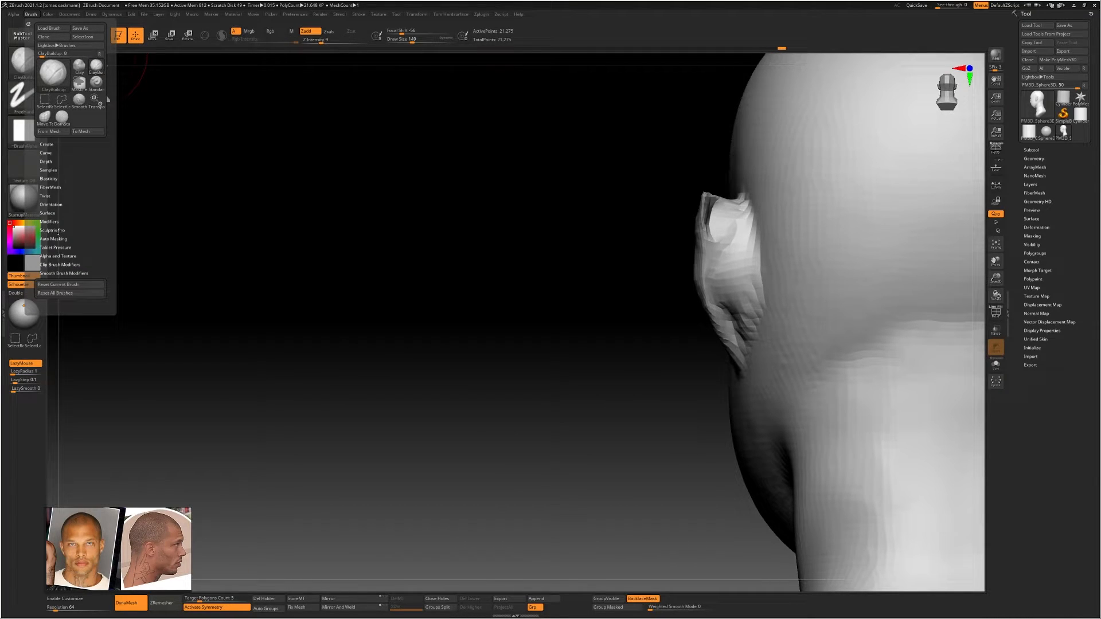
click(59, 239)
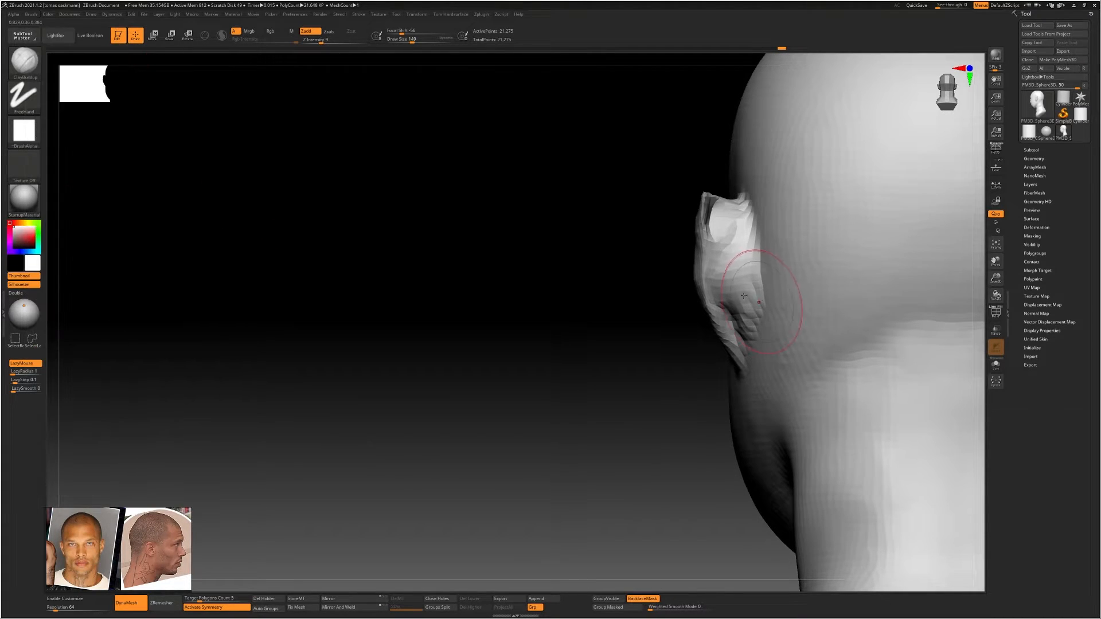
Smooth the ear's pointed upper tip and carve a hollow inside the outer rim with ClayBuildup
drag(623, 275, 706, 272)
right_drag(706, 272, 714, 275)
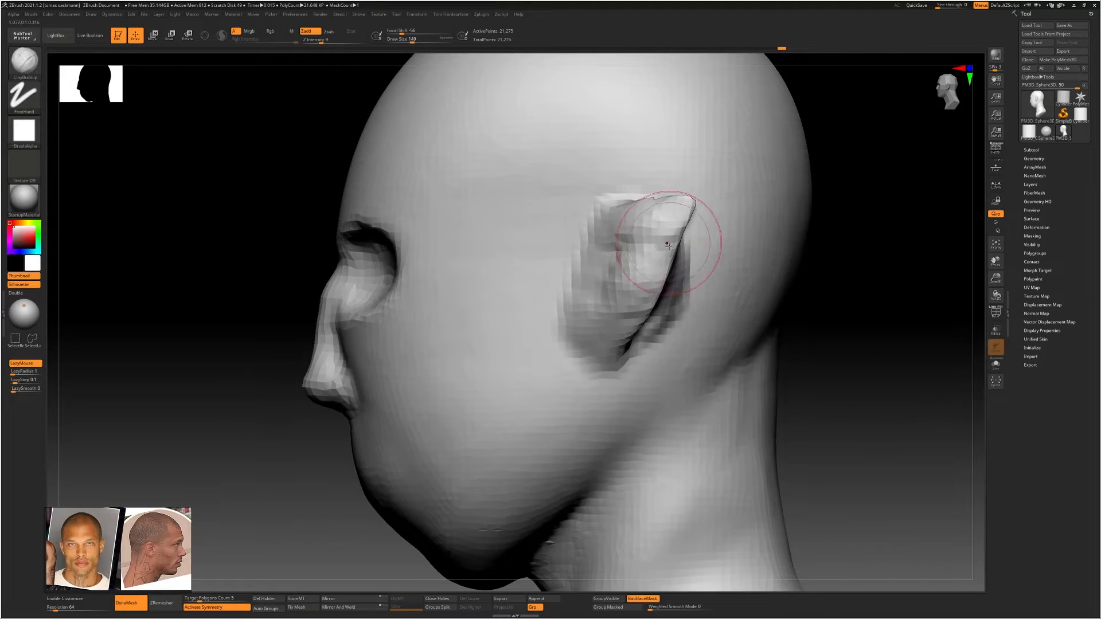
right_drag(672, 240, 676, 205)
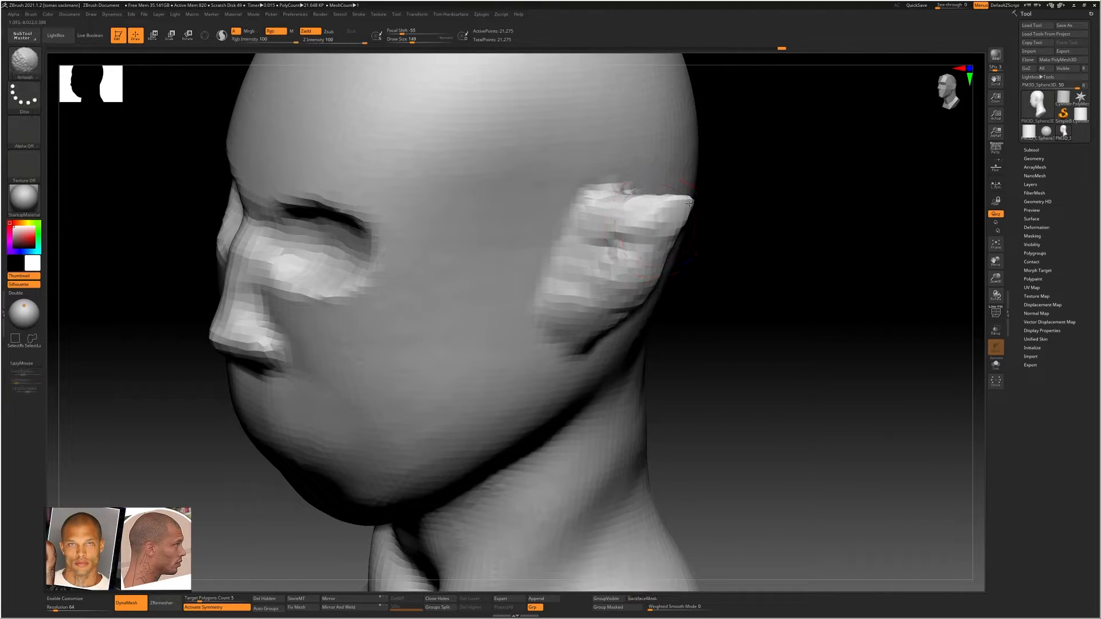
mouse_move(689, 198)
shift+mouse_down()
mouse_move(647, 225)
mouse_move(608, 221)
mouse_move(631, 214)
mouse_move(661, 256)
shift+mouse_up()
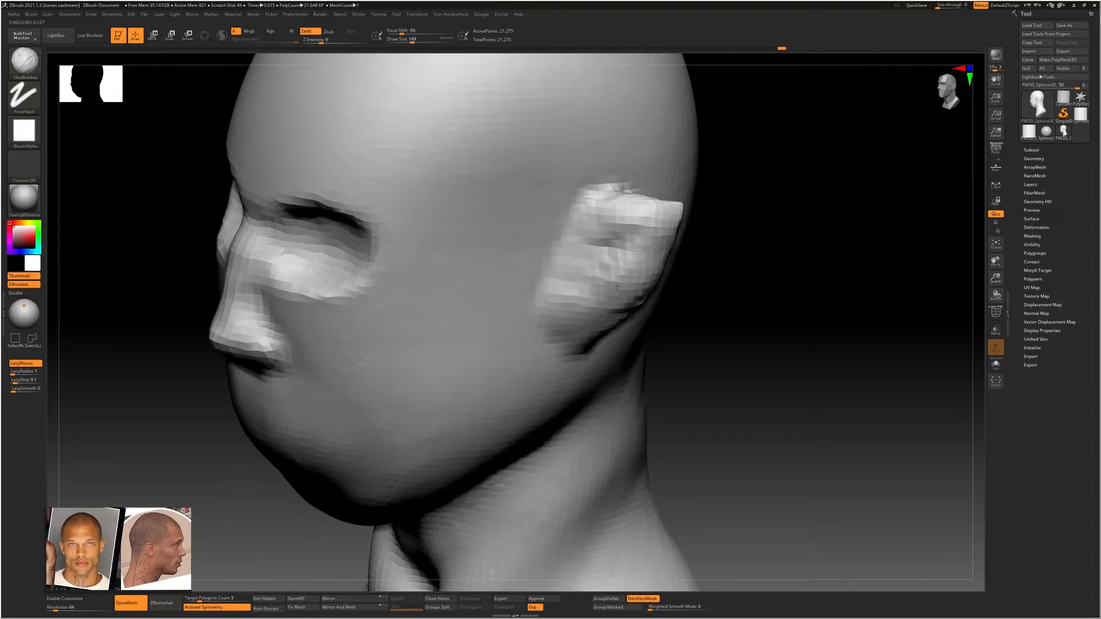
mouse_move(596, 269)
mouse_down()
mouse_move(577, 269)
mouse_move(594, 301)
mouse_move(627, 219)
mouse_up()
right_drag(630, 215, 682, 213)
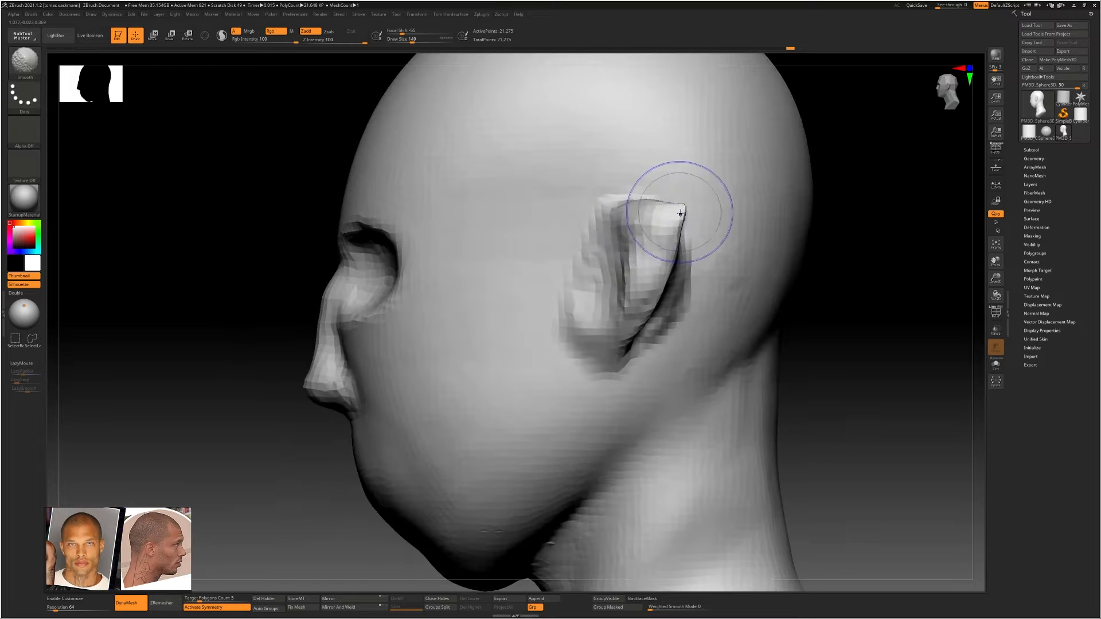
Reduce the draw size to 87 and smooth the ear's upper rim and back edge
shift+drag(681, 213, 674, 219)
right_drag(683, 221, 657, 237)
key(s)
drag(665, 238, 659, 238)
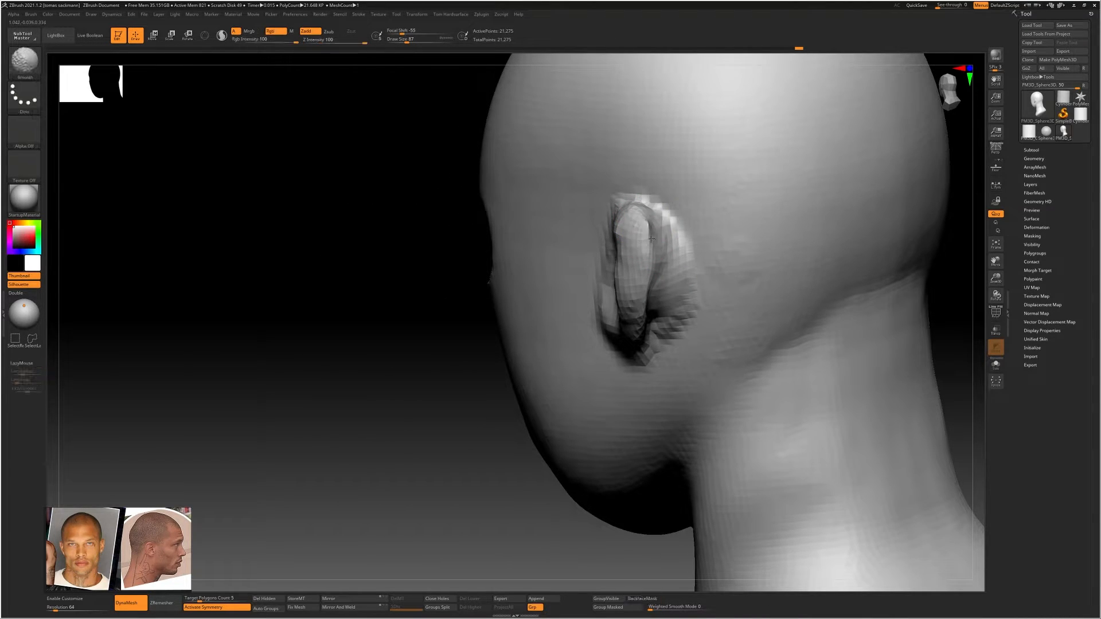
right_drag(649, 229, 674, 279)
Switch to the Move Topological brush, adjust its size, and reshape the ear's outline from the front
key(b)
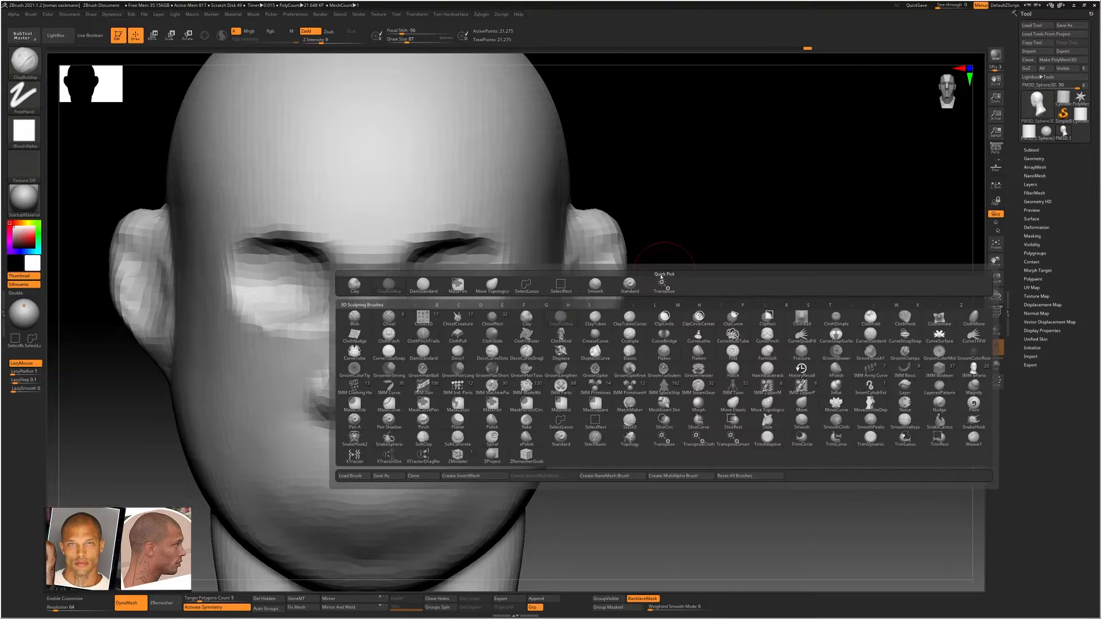
key(m)
key(t)
key(s)
mouse_move(611, 283)
mouse_down()
mouse_move(637, 280)
mouse_move(584, 257)
mouse_move(593, 254)
mouse_up()
right_drag(642, 256, 574, 275)
key(s)
mouse_move(603, 282)
mouse_down()
mouse_move(587, 280)
mouse_move(584, 233)
mouse_up()
drag(577, 303, 588, 311)
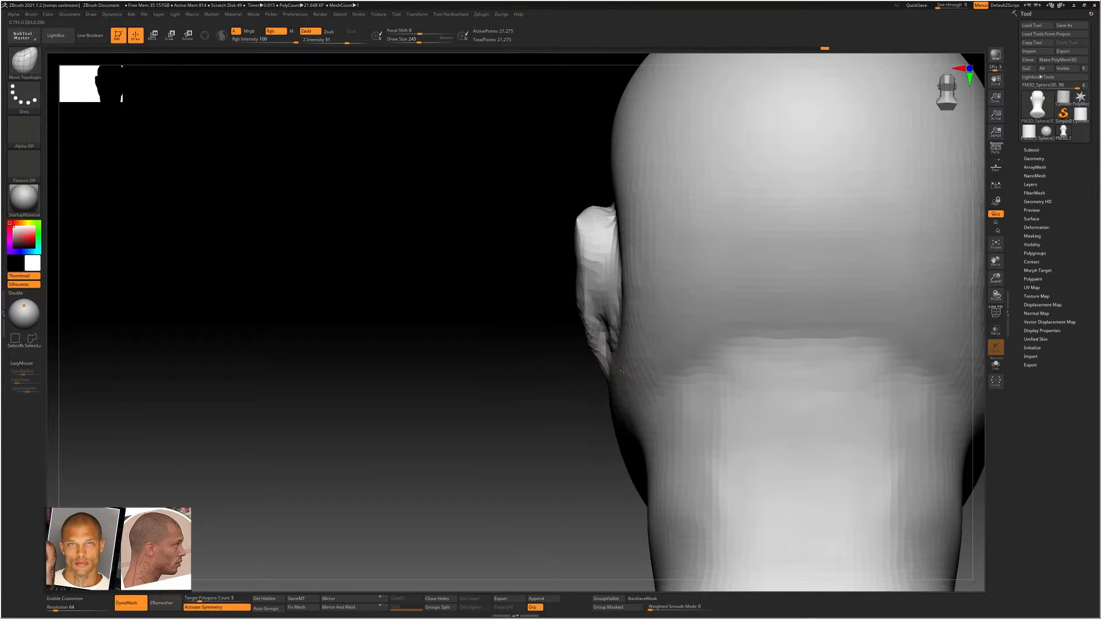
Reshape the ears and the adjoining sides of the skull from behind with the Move Topological brush
ctrl+right_drag(623, 370, 653, 376)
mouse_move(659, 378)
mouse_down()
mouse_move(679, 372)
mouse_move(682, 345)
mouse_up()
drag(665, 294, 662, 285)
drag(646, 241, 654, 238)
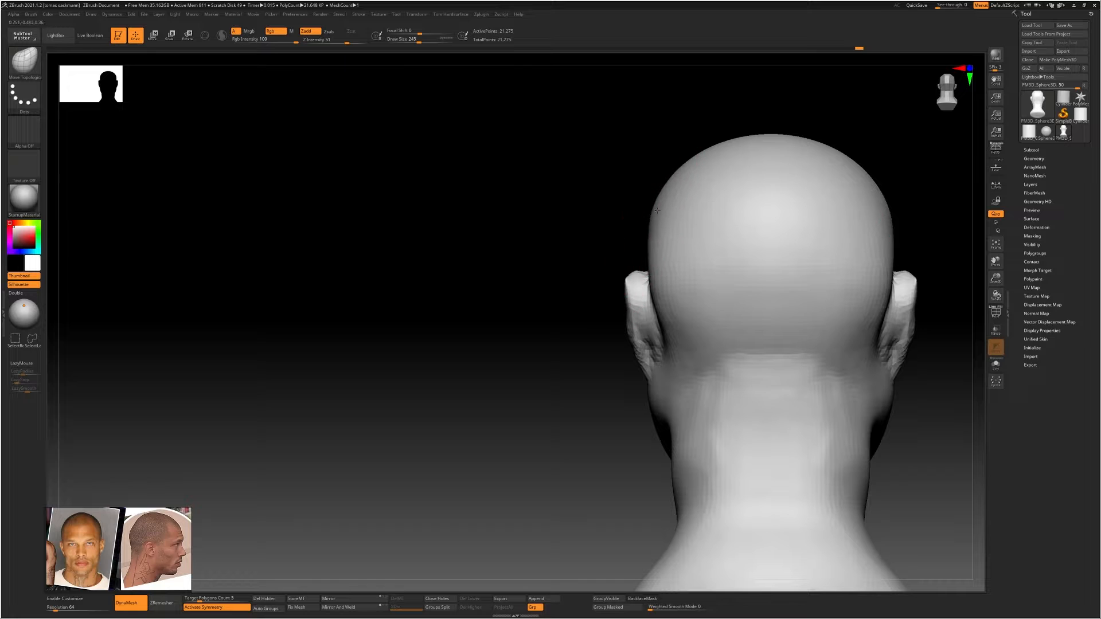
mouse_move(636, 215)
right_down()
mouse_move(656, 206)
mouse_move(723, 238)
mouse_move(684, 246)
right_up()
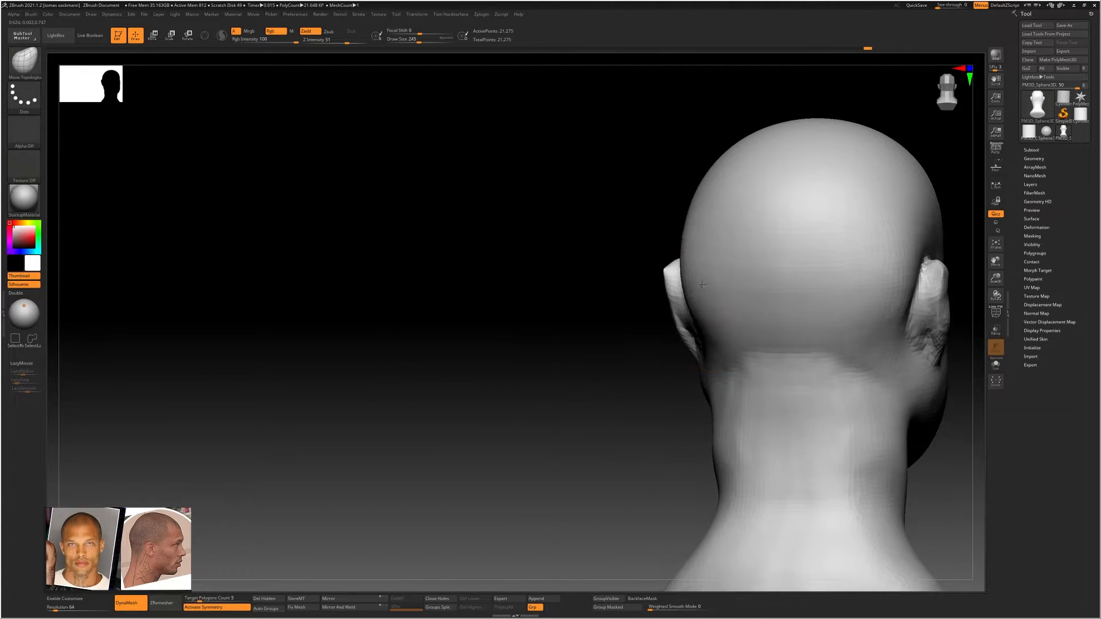
drag(683, 271, 668, 275)
right_drag(677, 264, 734, 277)
shift+drag(698, 325, 701, 342)
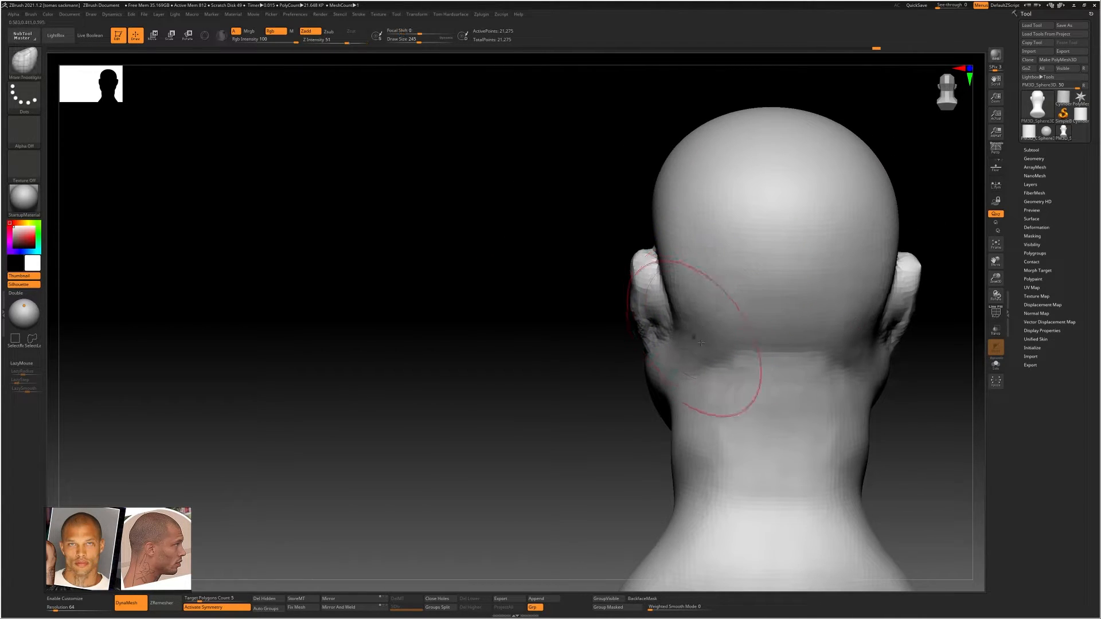
Adjust the sides of the neck and its transition into the shoulders from behind
mouse_move(718, 354)
right_down()
mouse_move(700, 344)
mouse_move(627, 442)
mouse_move(641, 387)
right_up()
mouse_move(657, 404)
mouse_down()
mouse_move(669, 403)
mouse_move(673, 455)
mouse_up()
right_drag(673, 456, 643, 364)
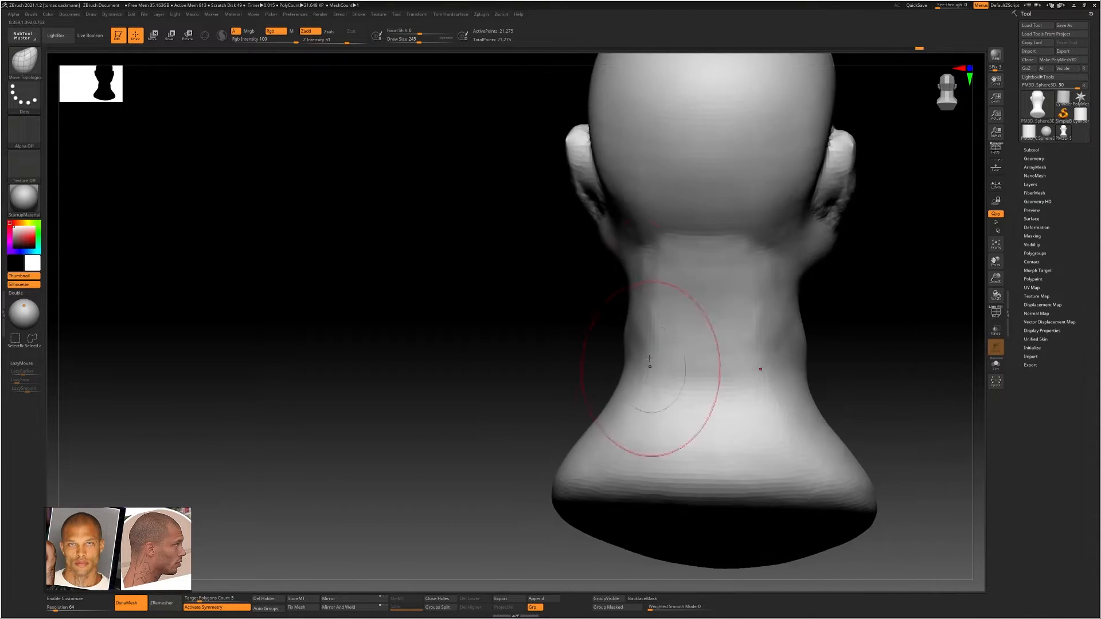
mouse_move(635, 264)
right_down()
mouse_move(590, 283)
mouse_move(574, 274)
right_up()
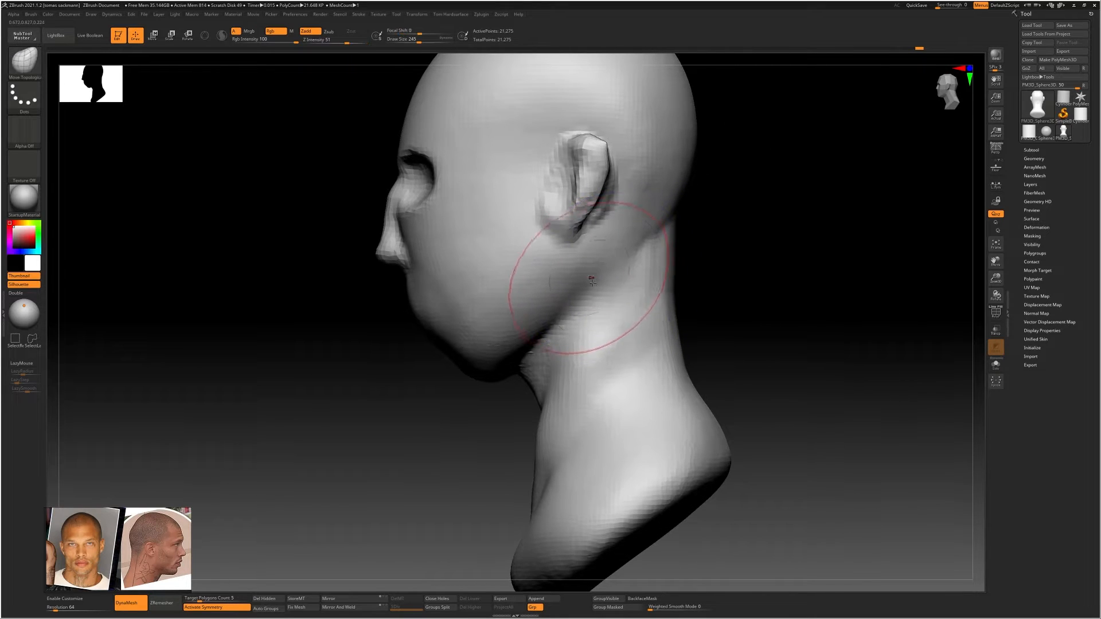
Carve the jawline from below the ear to the chin with ClayBuildup and smooth the new edge
key(b)
key(c)
key(b)
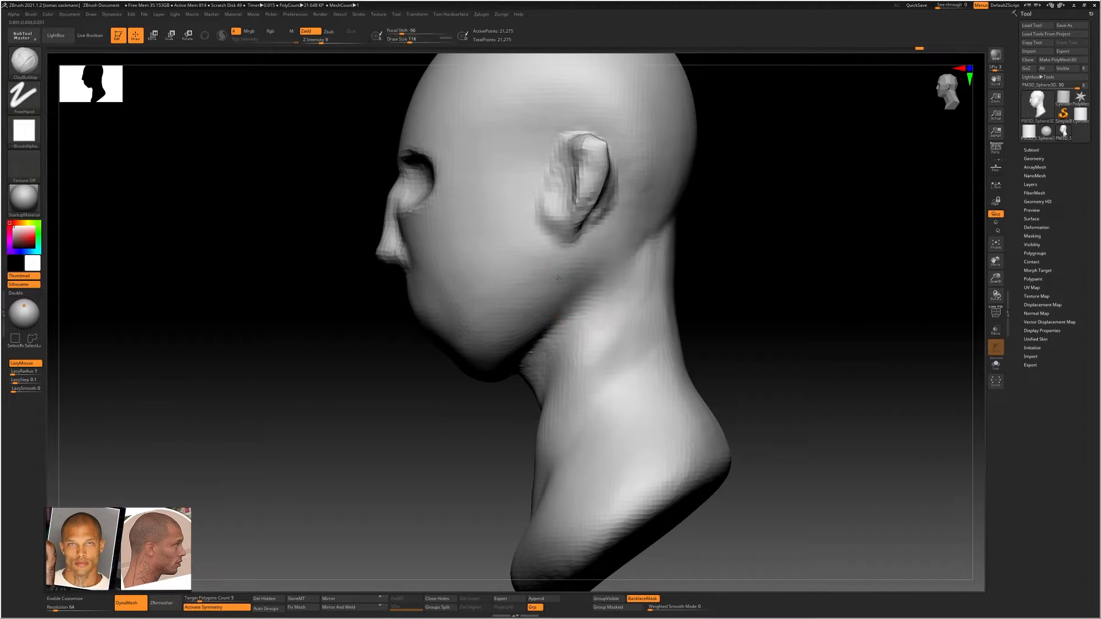
drag(576, 253, 574, 285)
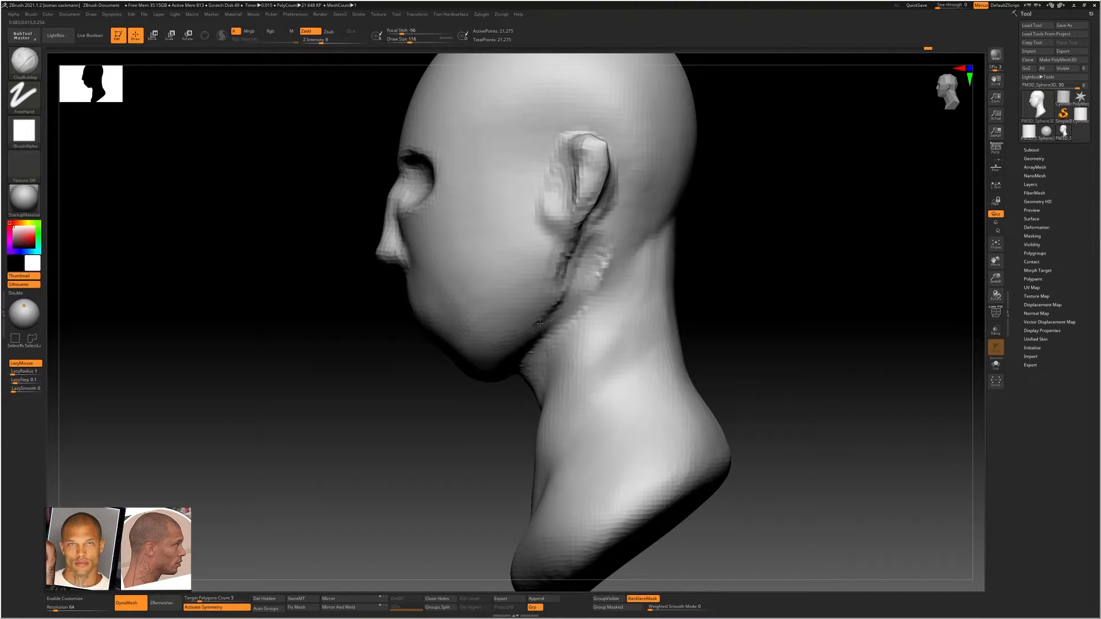
mouse_move(539, 340)
mouse_down()
mouse_move(496, 348)
mouse_move(519, 345)
mouse_up()
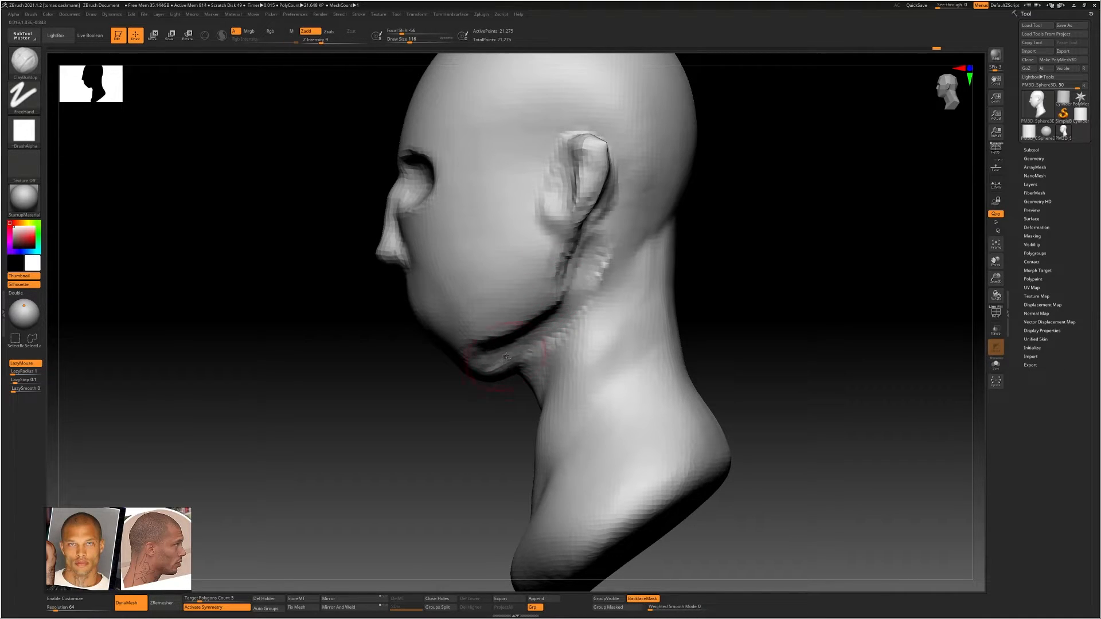
right_drag(507, 357, 517, 331)
mouse_move(517, 332)
mouse_down()
mouse_move(493, 373)
mouse_move(453, 384)
mouse_move(497, 391)
mouse_move(520, 363)
mouse_move(525, 319)
mouse_move(559, 258)
mouse_up()
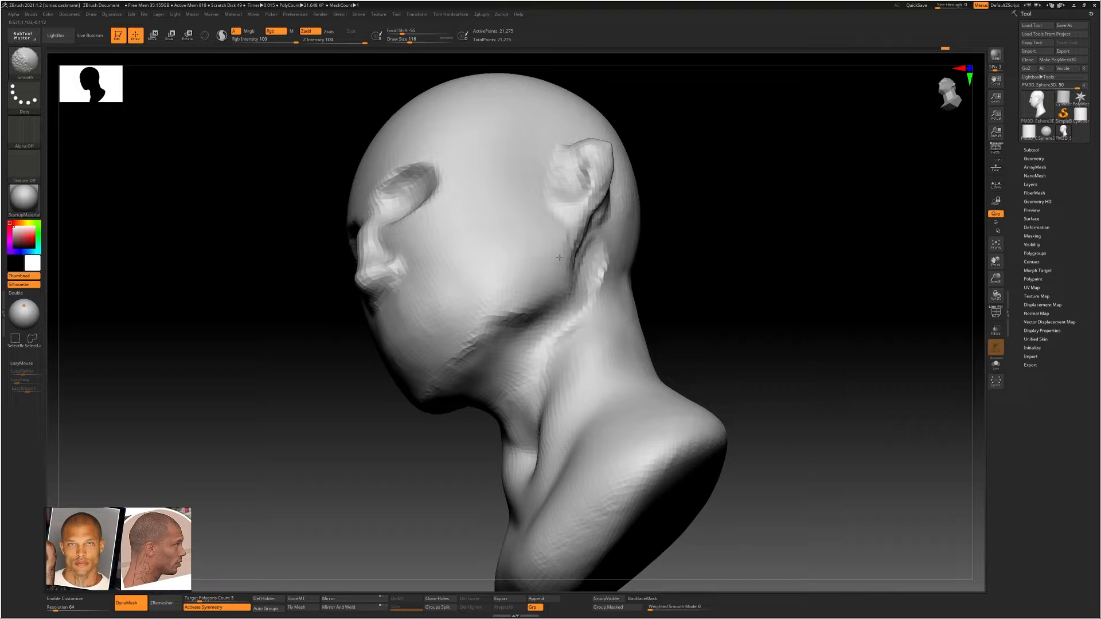
shift+right_drag(472, 332, 518, 302)
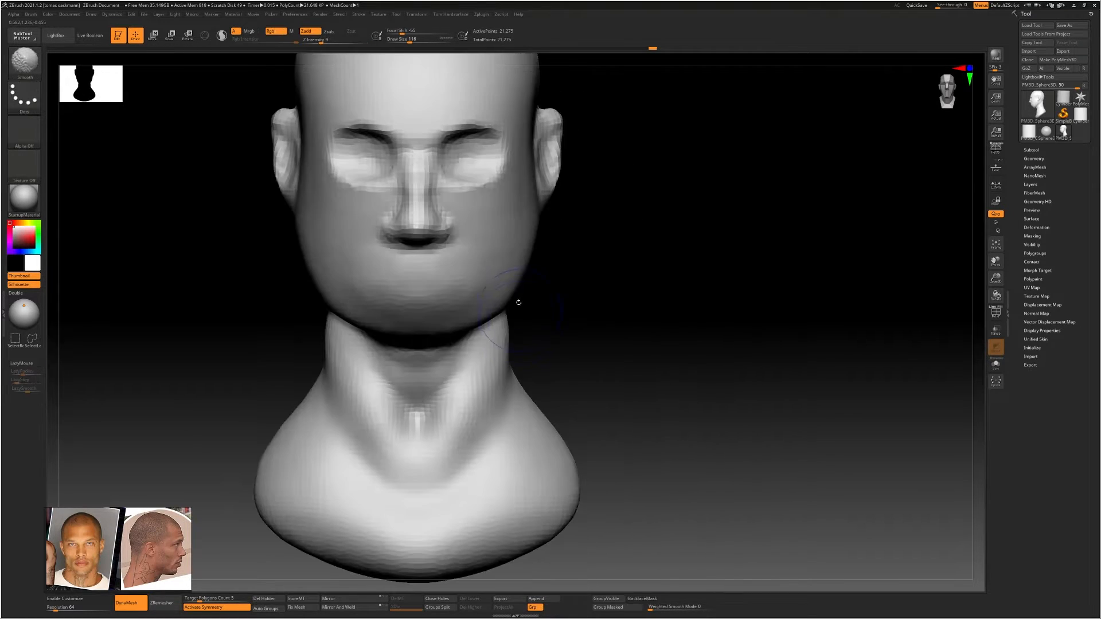
Select the Move Topological brush at a large size and narrow the lower jaw from the front
key(b)
key(m)
key(t)
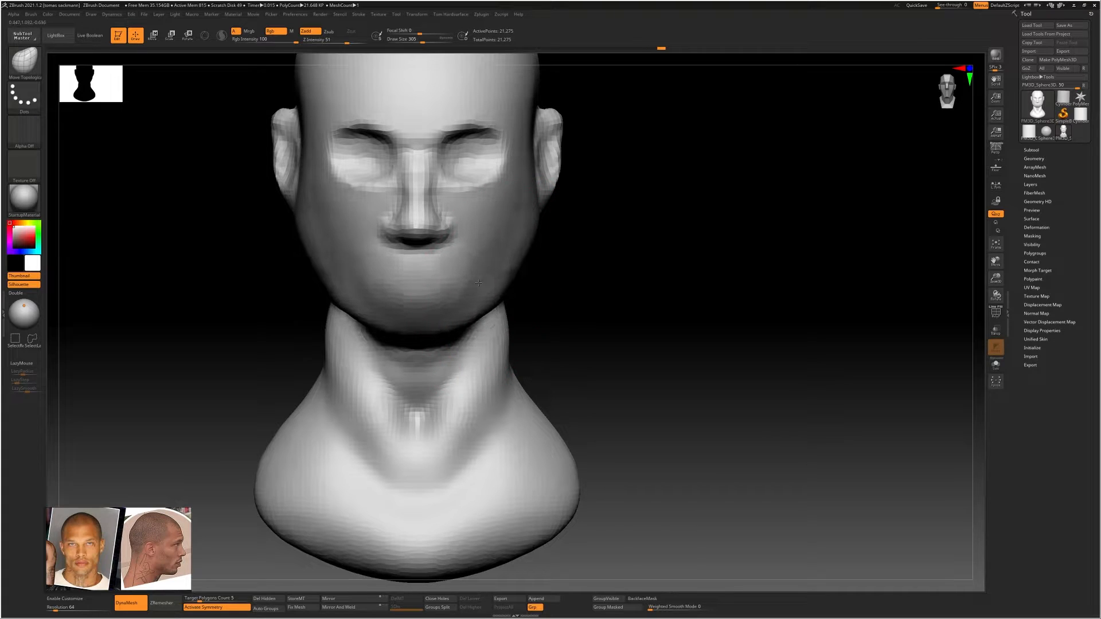
right_drag(506, 282, 466, 281)
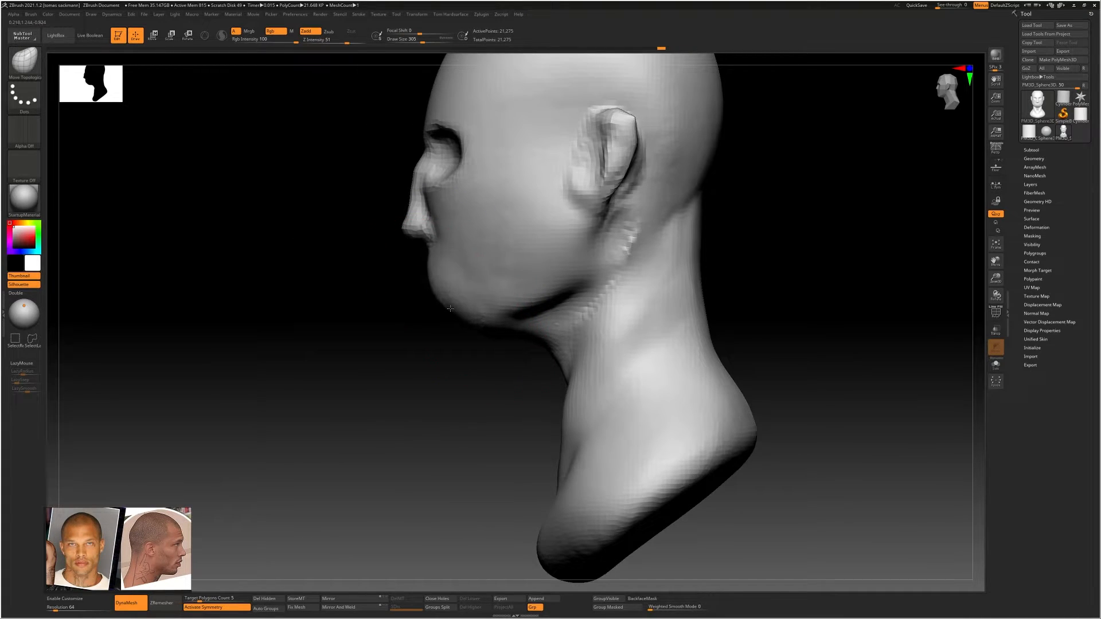
Pull the nose and mouth area forward and refine the chin profile from the side with a smaller brush
mouse_move(438, 272)
mouse_down()
mouse_move(418, 237)
mouse_move(395, 225)
mouse_up()
key(s)
mouse_move(420, 185)
mouse_down()
mouse_move(426, 194)
mouse_move(418, 182)
mouse_up()
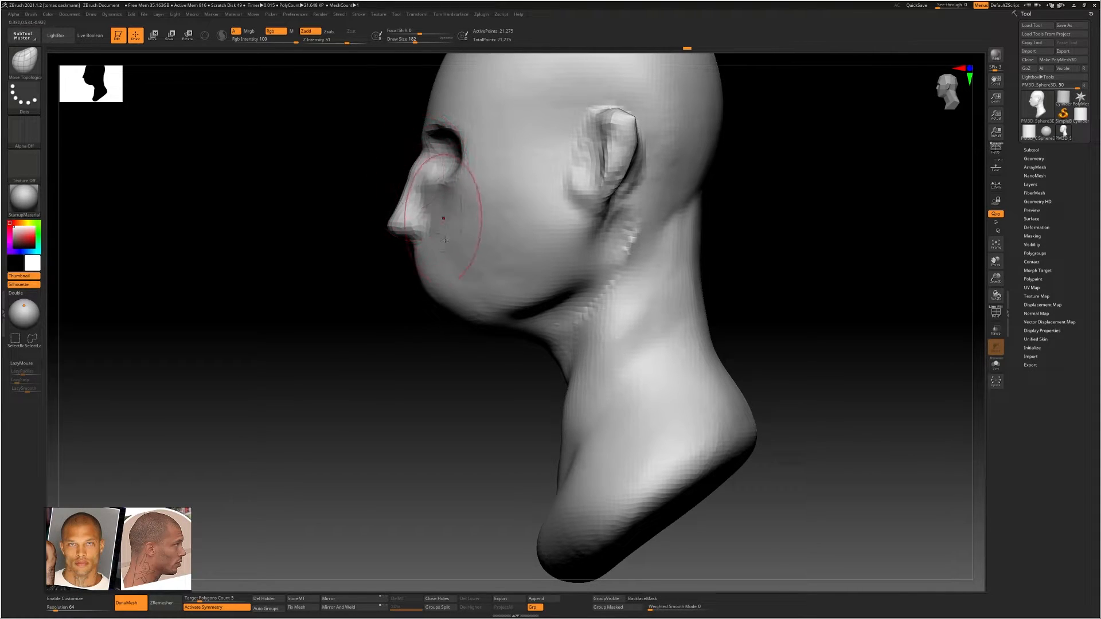
drag(444, 241, 458, 258)
drag(468, 323, 459, 324)
Smooth the sides of the jaw and push them inward from the front with a resized Move Topological brush
drag(481, 362, 585, 354)
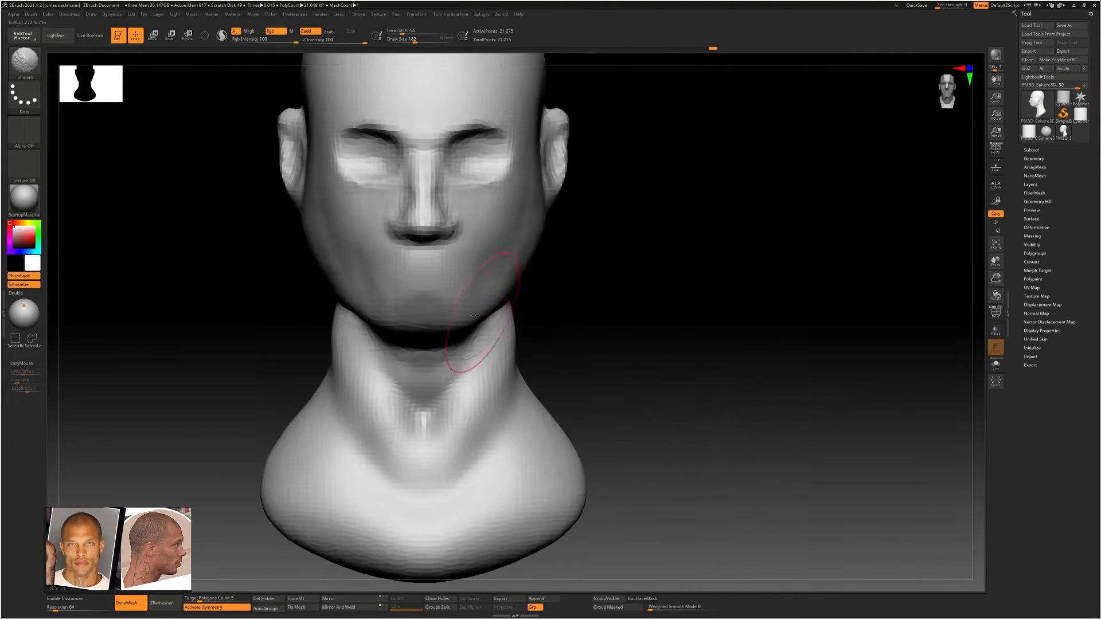
mouse_move(512, 280)
mouse_down()
mouse_move(541, 245)
mouse_move(532, 222)
mouse_up()
key(s)
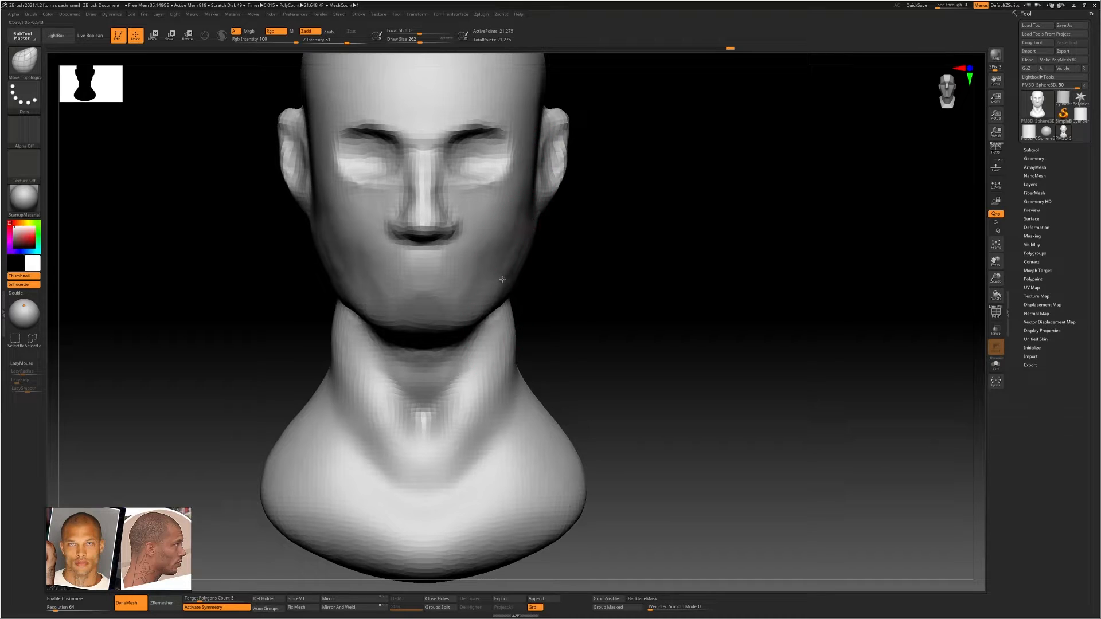
mouse_move(519, 268)
shift+mouse_down()
mouse_move(513, 292)
mouse_move(481, 302)
shift+mouse_up()
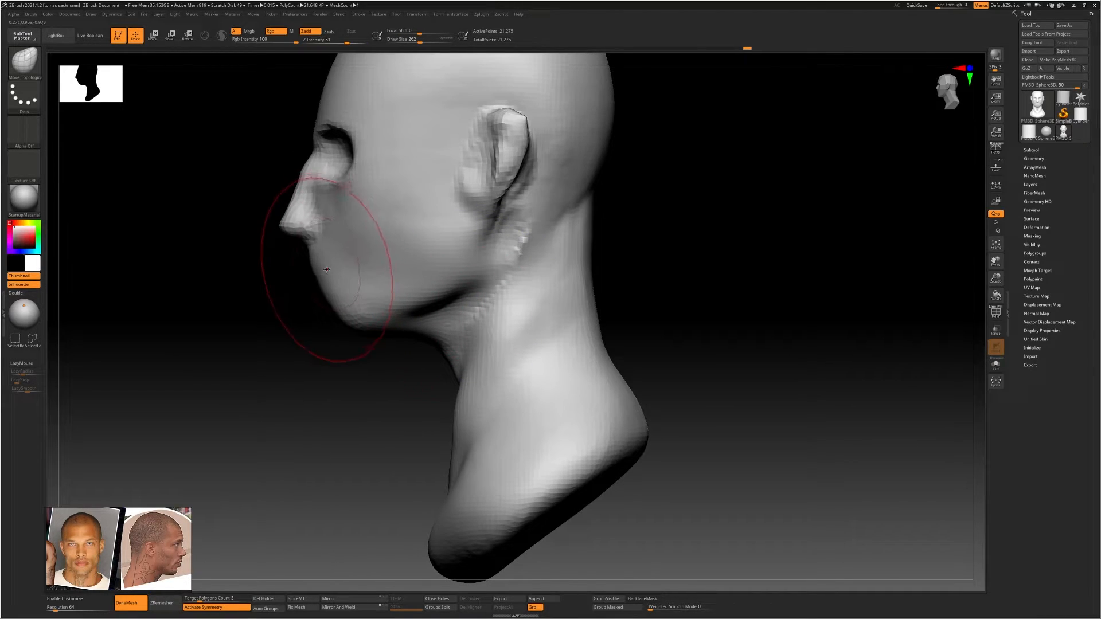
Refine the lower face around the mouth and jaw, and readjust the brush size
shift+right_drag(367, 262, 427, 259)
mouse_move(346, 227)
alt+right_down()
mouse_move(415, 273)
mouse_move(418, 225)
mouse_move(435, 294)
alt+right_up()
key(s)
drag(431, 240, 426, 239)
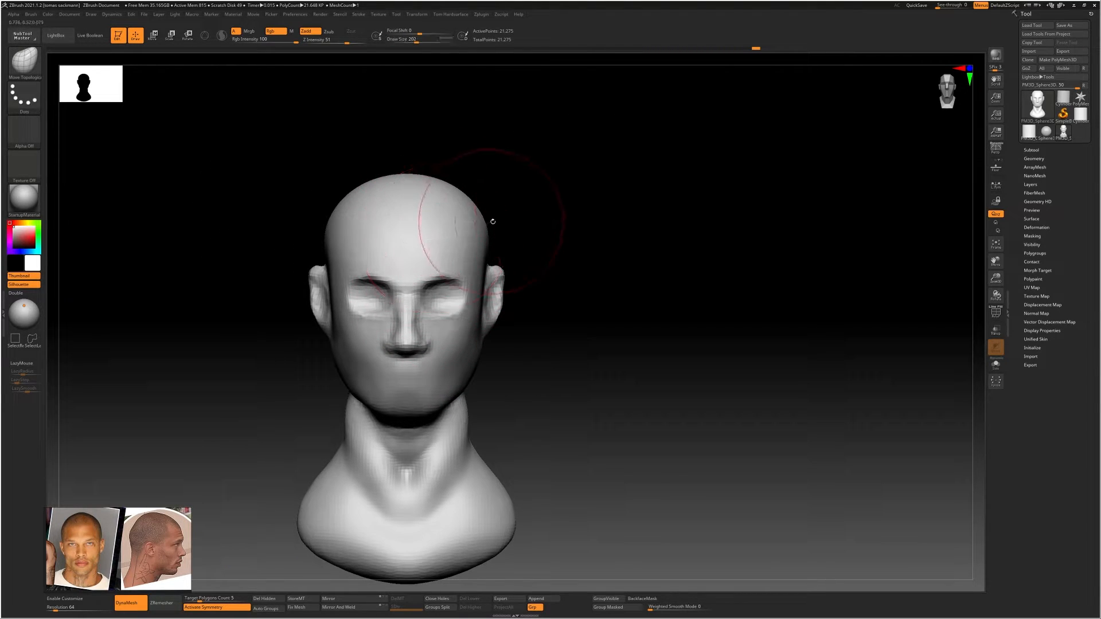
Reshape the forehead's corners and the back of the skull from above with the Move Topological brush, varying its size
mouse_move(503, 224)
right_down()
mouse_move(492, 230)
mouse_move(486, 180)
mouse_move(504, 239)
mouse_move(542, 220)
mouse_move(516, 200)
right_up()
right_drag(435, 204, 518, 305)
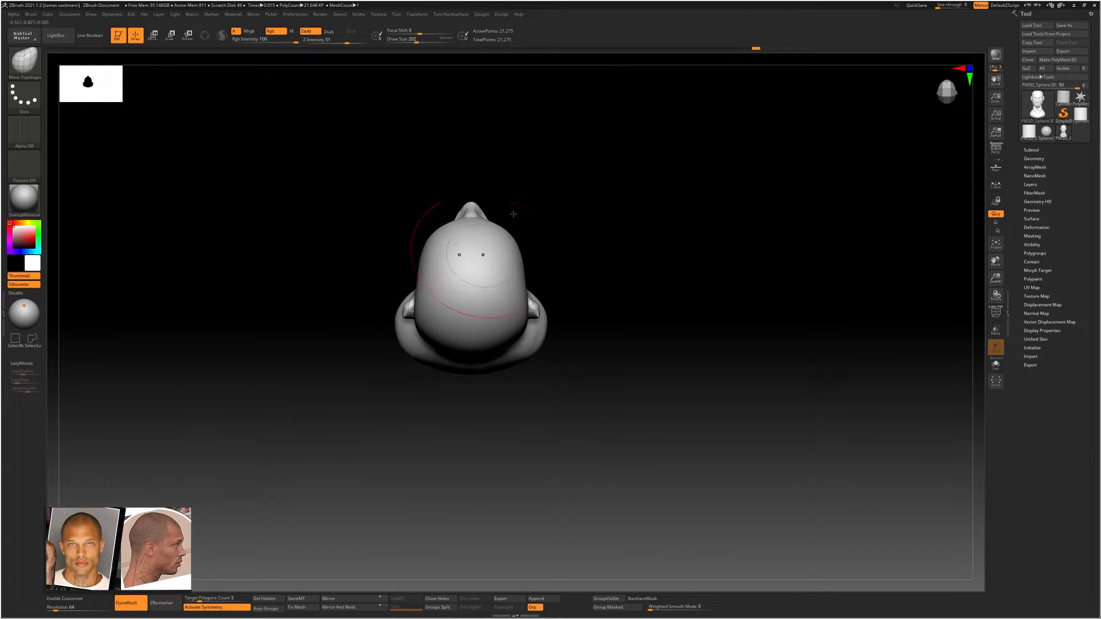
ctrl+right_drag(516, 284, 453, 174)
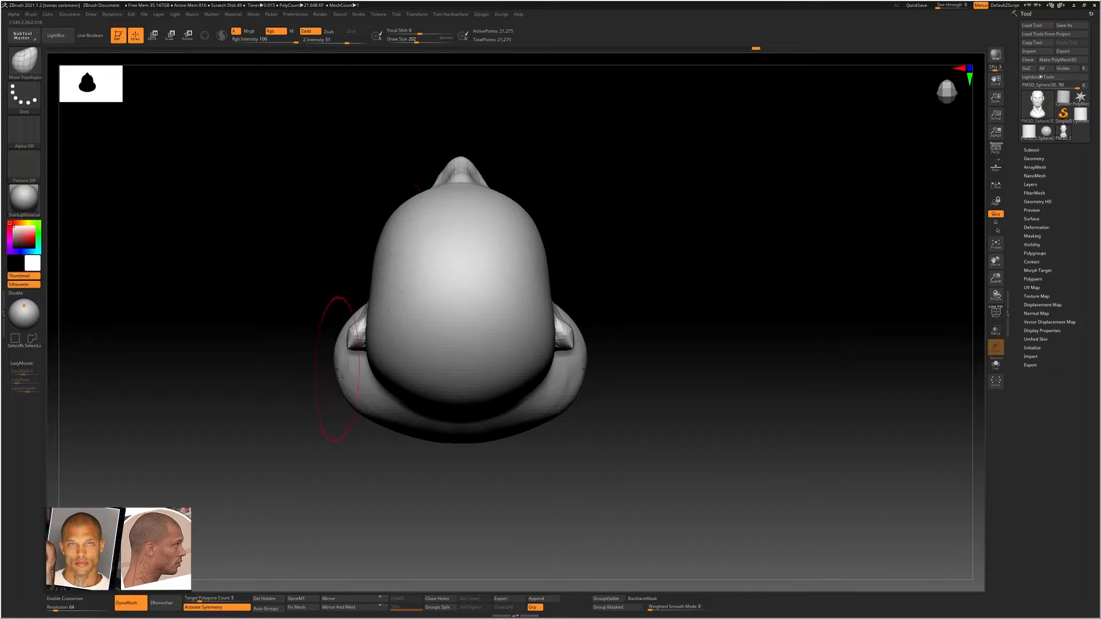
alt+right_drag(534, 278, 538, 278)
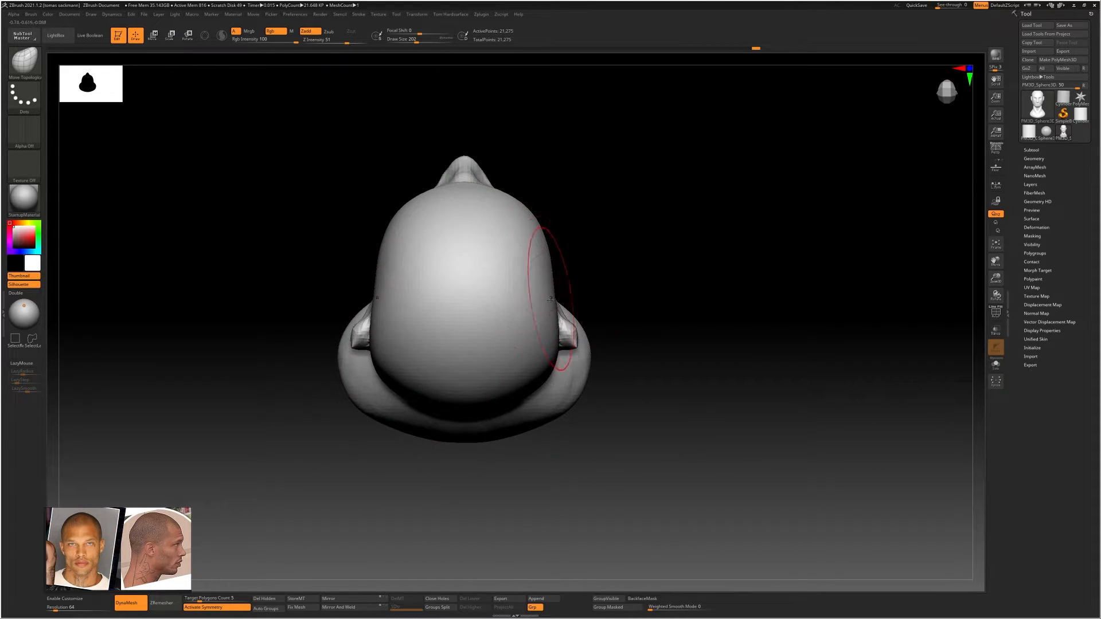
key(b)
key(m)
key(t)
key(])
mouse_move(532, 216)
mouse_down()
mouse_move(519, 232)
mouse_move(519, 217)
mouse_move(500, 207)
mouse_up()
key([)
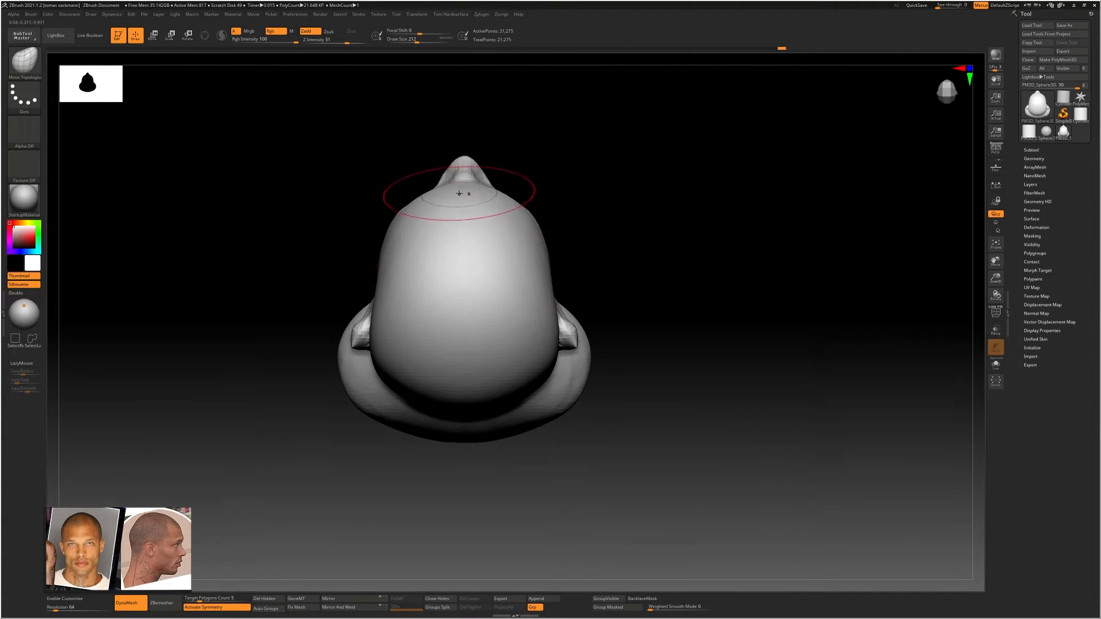
key(s)
drag(390, 376, 398, 400)
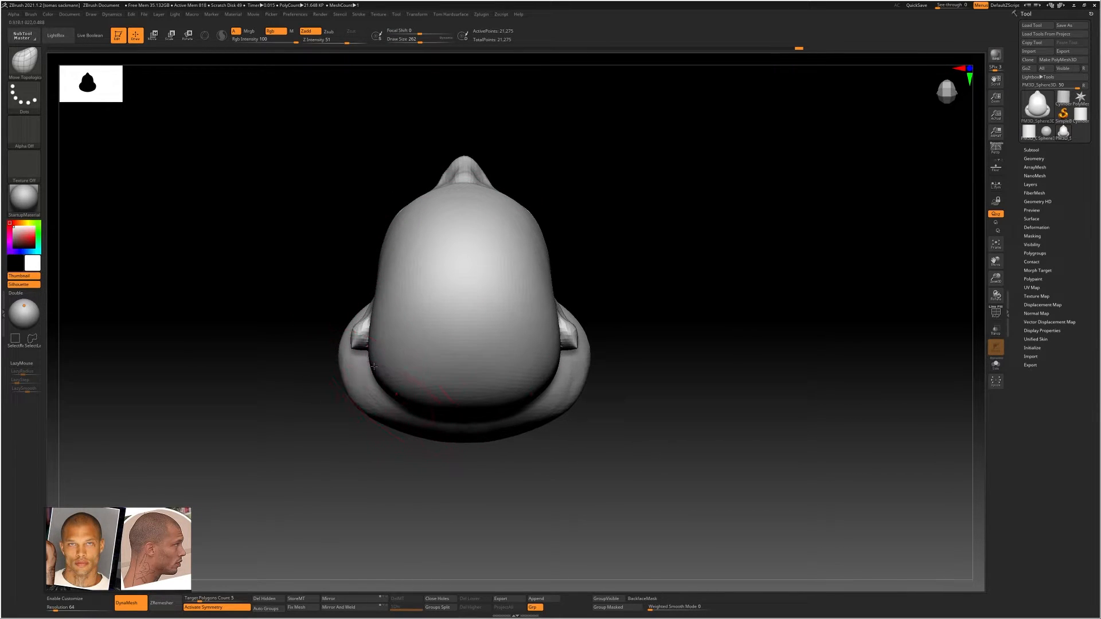
Round the skull's outline from above with the Move Topological brush, tapering the forehead's corners and widening the sides towards the back
drag(371, 357, 364, 324)
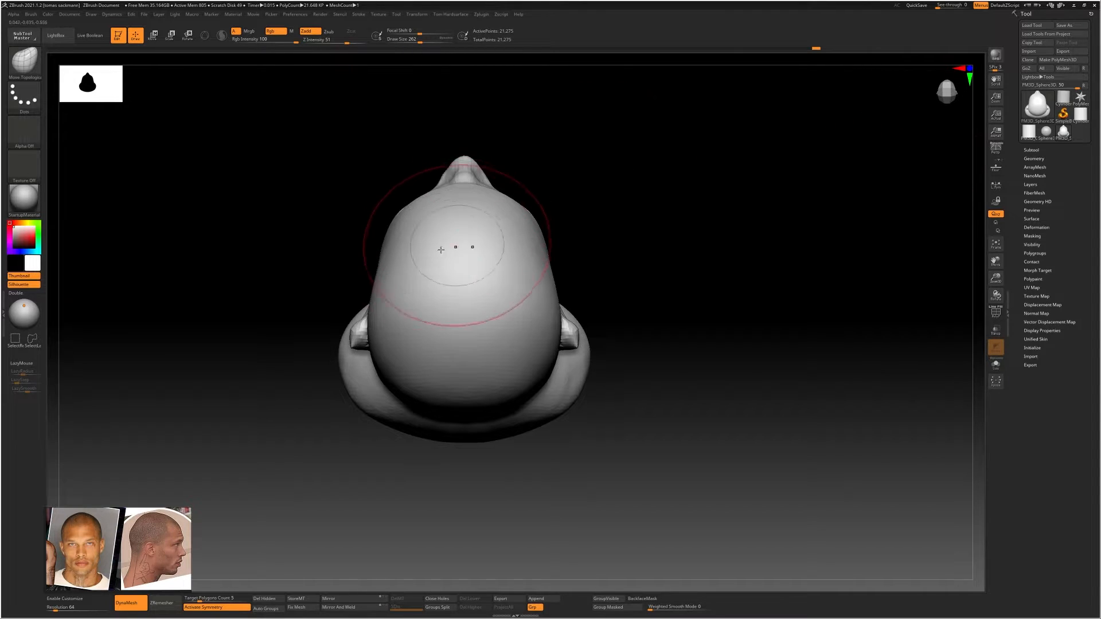
drag(389, 223, 395, 228)
drag(380, 370, 378, 361)
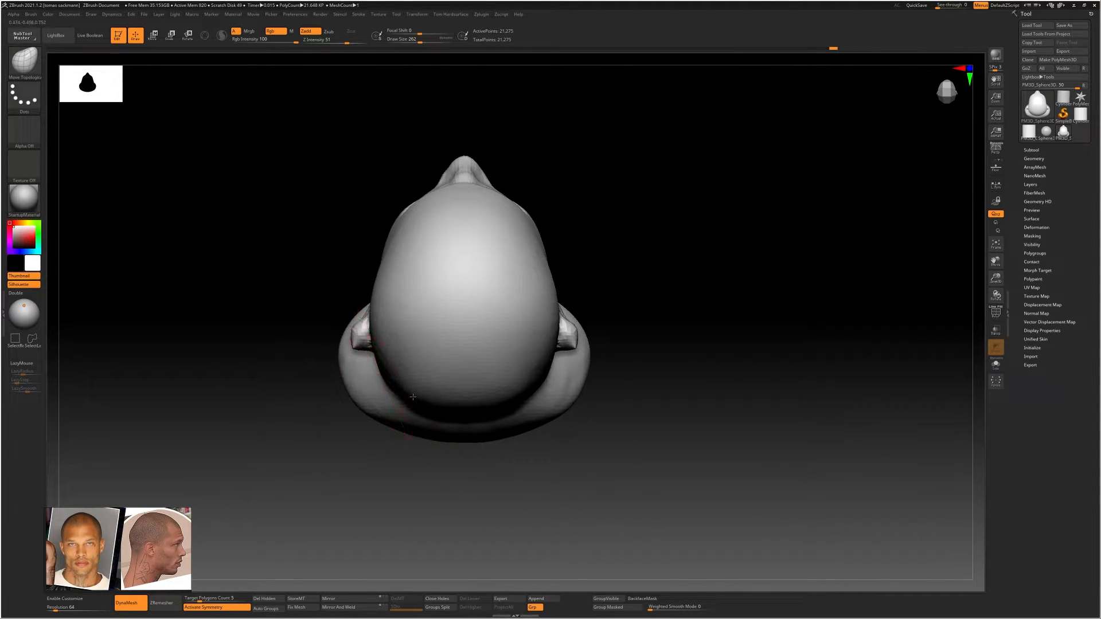
drag(384, 272, 386, 271)
drag(397, 241, 401, 243)
right_drag(447, 249, 436, 212)
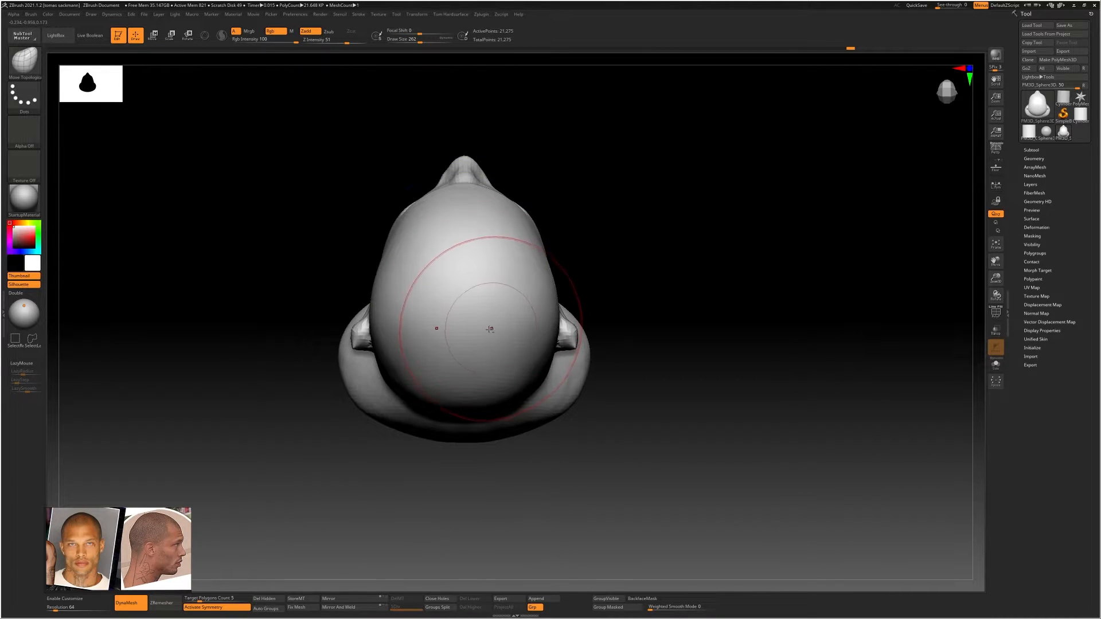
Refine the volume around the mouth from the front and side with the ClayBuildup brush, smoothing it and reducing the draw size to 172
ctrl+right_drag(491, 326, 473, 293)
right_drag(473, 292, 462, 366)
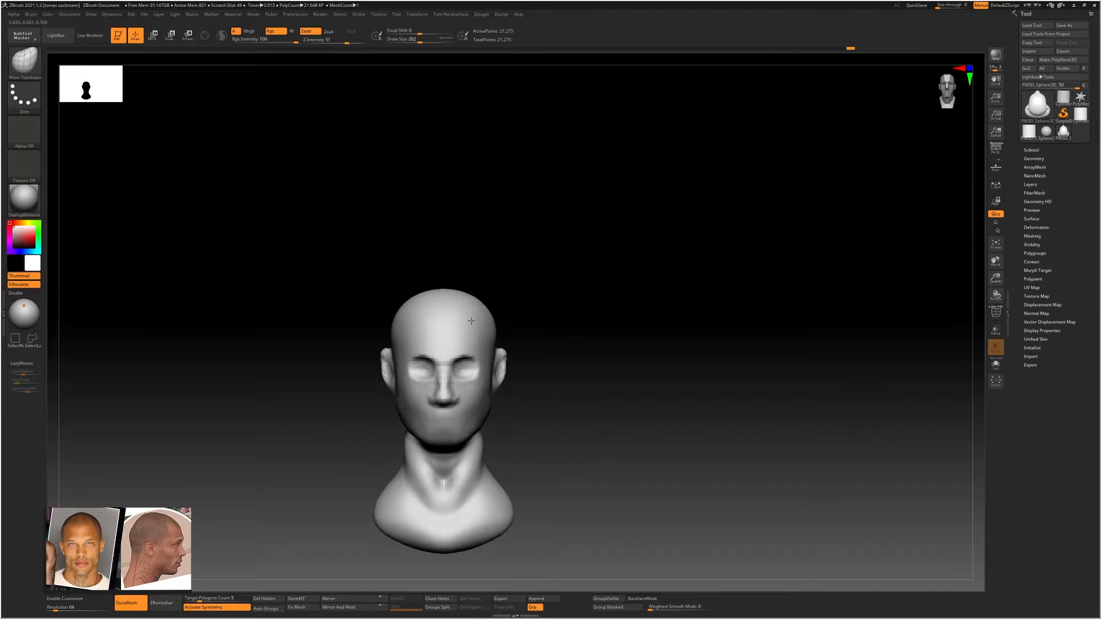
ctrl+right_drag(472, 317, 526, 351)
right_drag(513, 269, 491, 308)
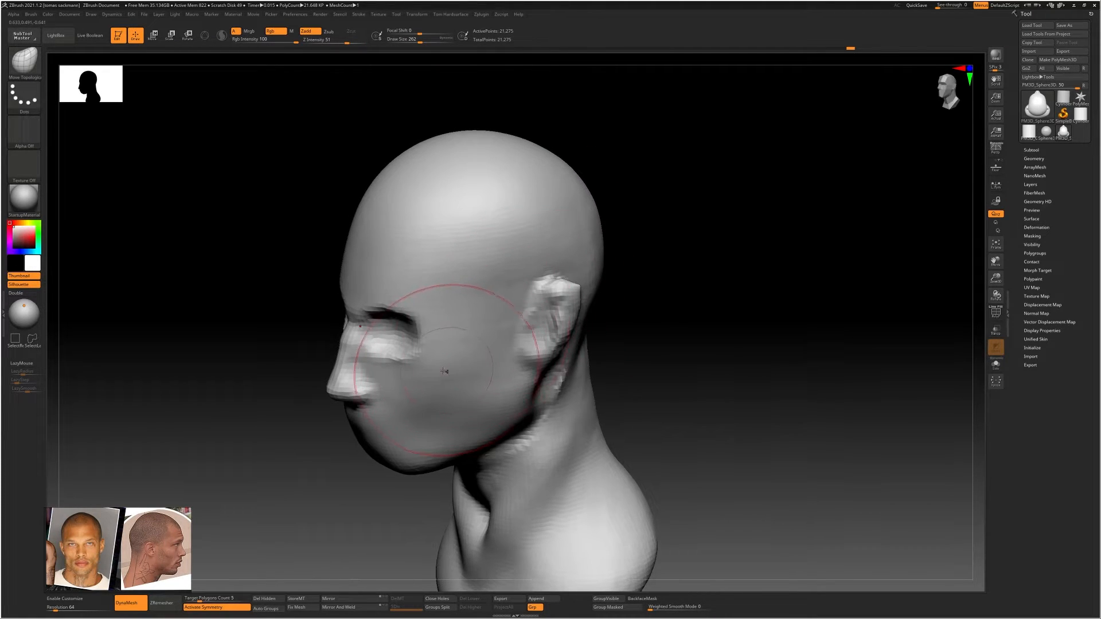
mouse_move(446, 371)
ctrl+right_down()
mouse_move(467, 342)
mouse_move(422, 364)
mouse_move(443, 314)
mouse_move(437, 378)
mouse_move(391, 390)
mouse_move(417, 339)
ctrl+right_up()
key(b)
key(c)
key(b)
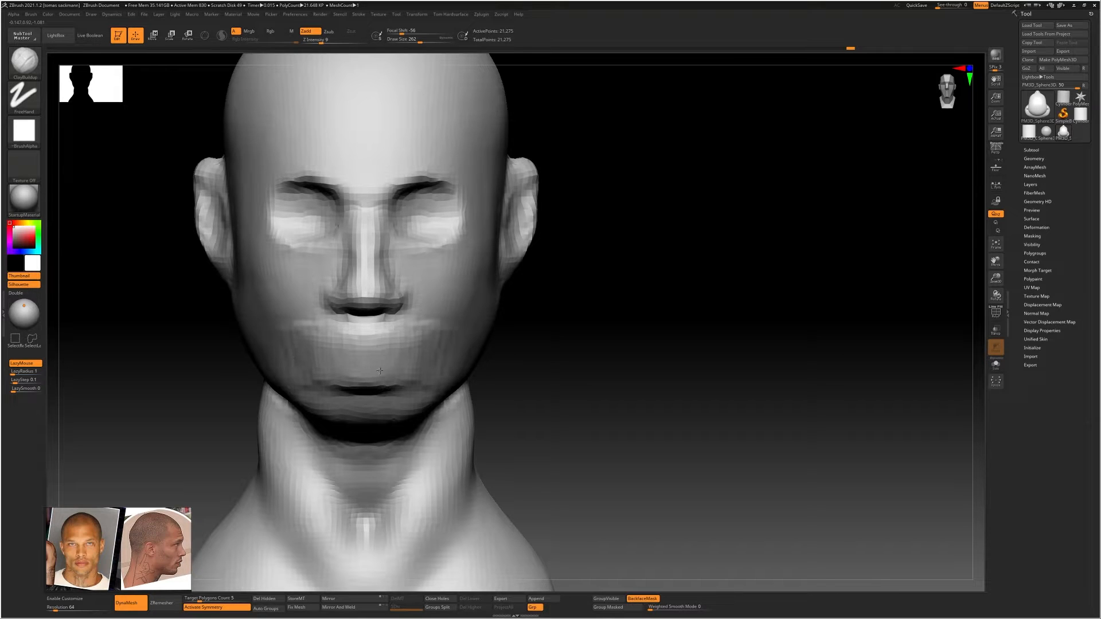
key(shift)
right_drag(288, 368, 386, 368)
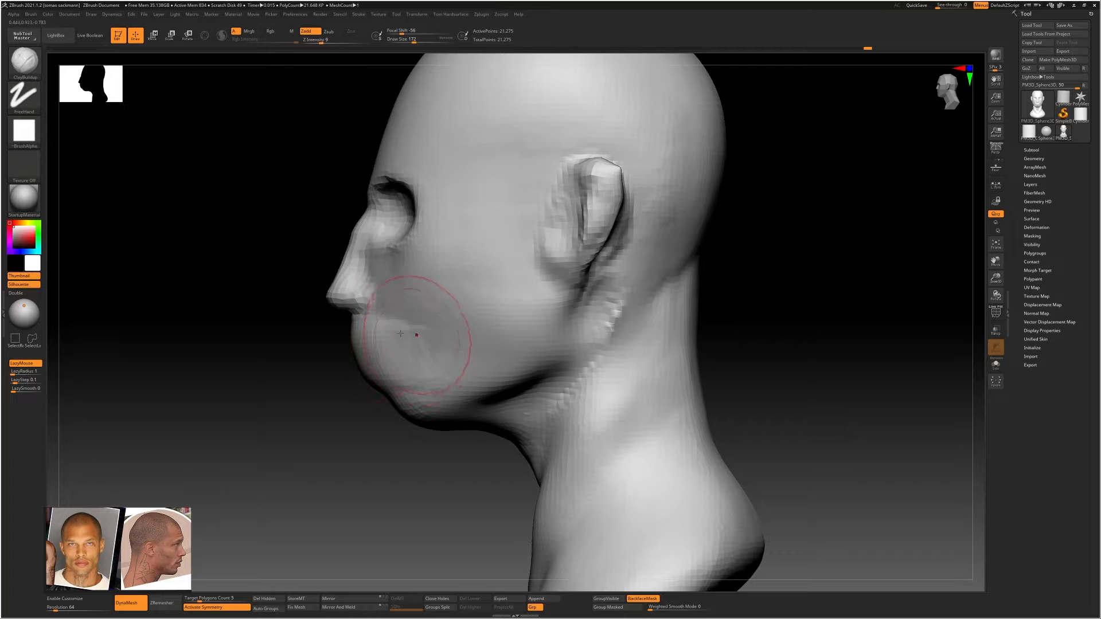
right_drag(397, 330, 462, 325)
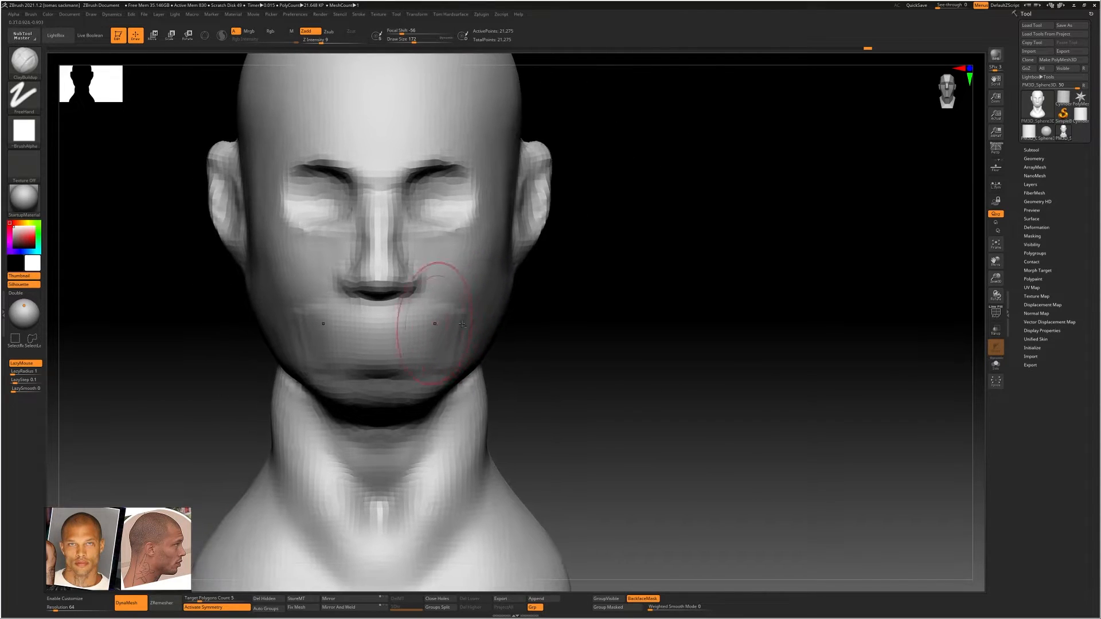
Adjust the side contour of the cheek and jaw with the Move Topological brush at draw size 351
key(b)
key(m)
key(t)
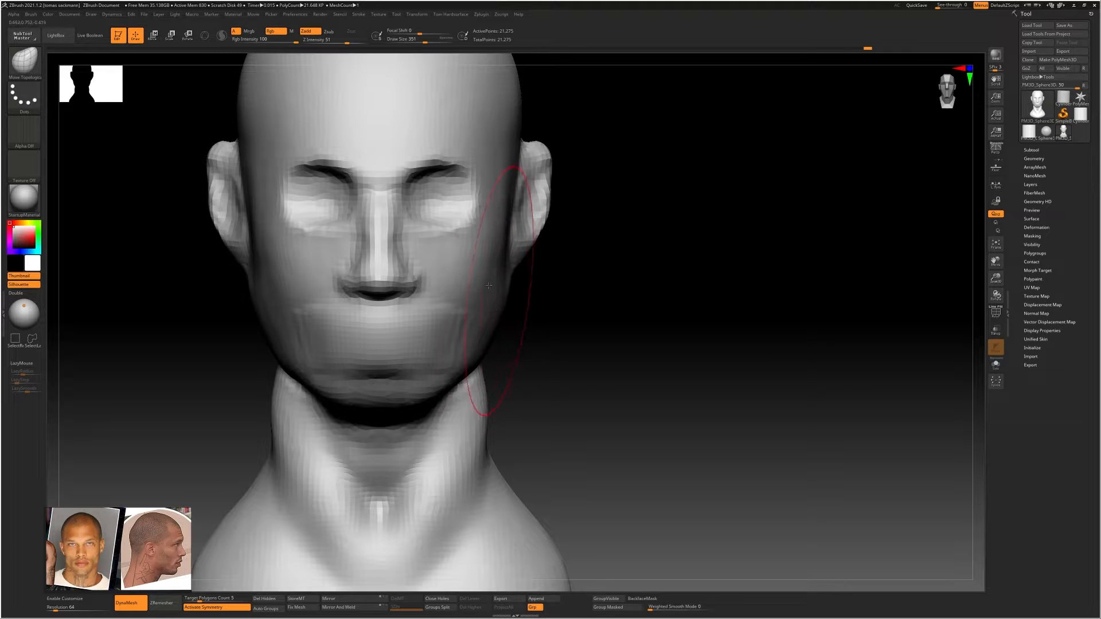
right_drag(489, 285, 583, 312)
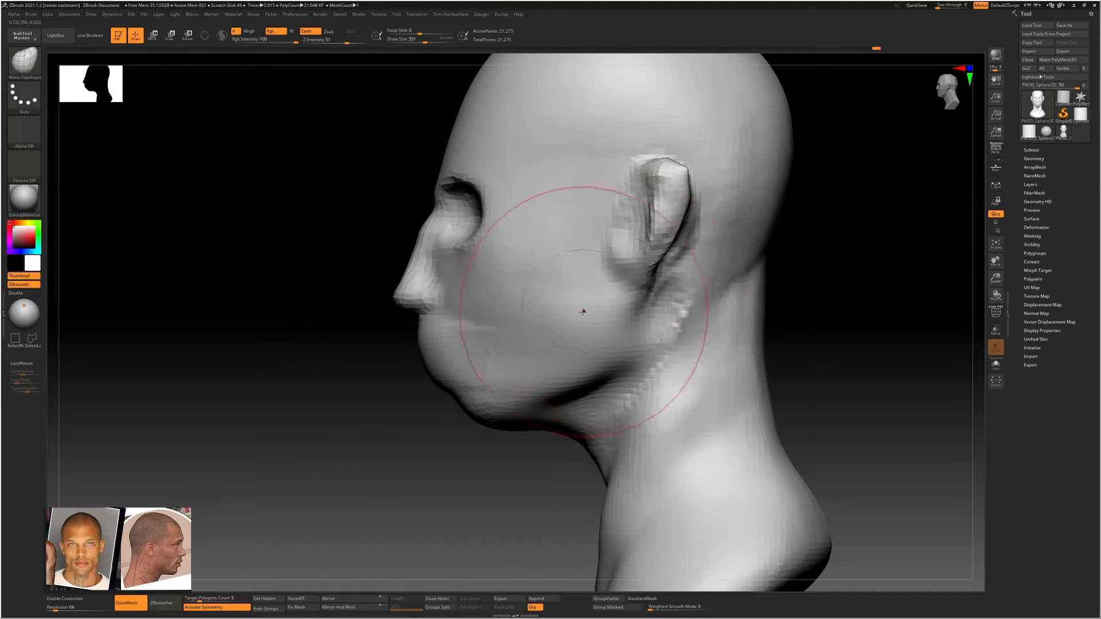
Carve the crease under the earlobe and along the ear's front edge with the DamStandard brush at draw size 225
key(b)
key(d)
key(s)
key(s)
drag(570, 313, 563, 312)
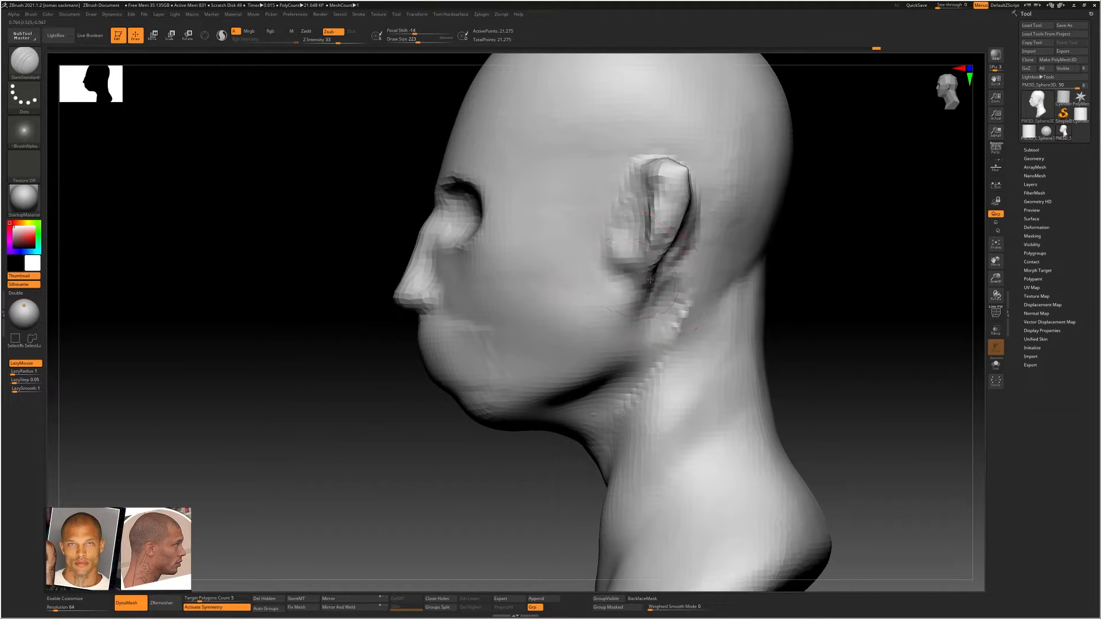
drag(651, 279, 624, 266)
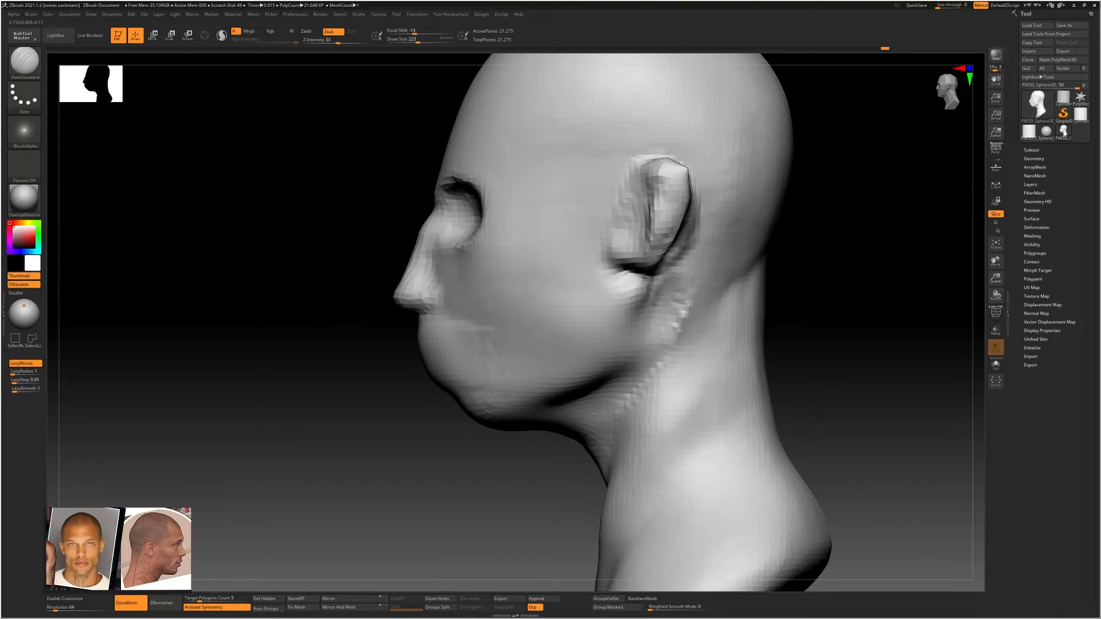
right_drag(623, 271, 626, 246)
mouse_move(628, 217)
shift+mouse_down()
mouse_move(637, 252)
mouse_move(628, 248)
shift+mouse_up()
mouse_move(622, 246)
right_down()
mouse_move(613, 241)
mouse_move(634, 225)
right_up()
Fill and reshape the inner surface of the ear with the ClayBuildup brush at draw size 158
key(b)
key(c)
key(b)
key(s)
mouse_move(666, 194)
mouse_down()
mouse_move(697, 160)
mouse_move(648, 244)
mouse_up()
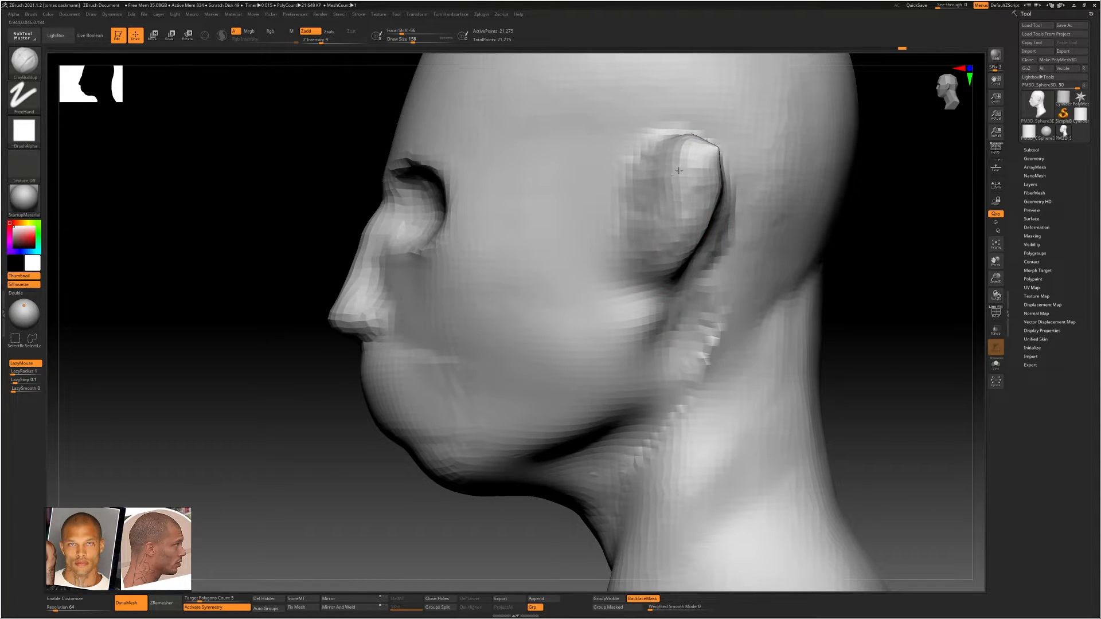
mouse_move(660, 165)
alt+mouse_down()
mouse_move(668, 200)
mouse_move(655, 247)
mouse_move(679, 182)
alt+mouse_up()
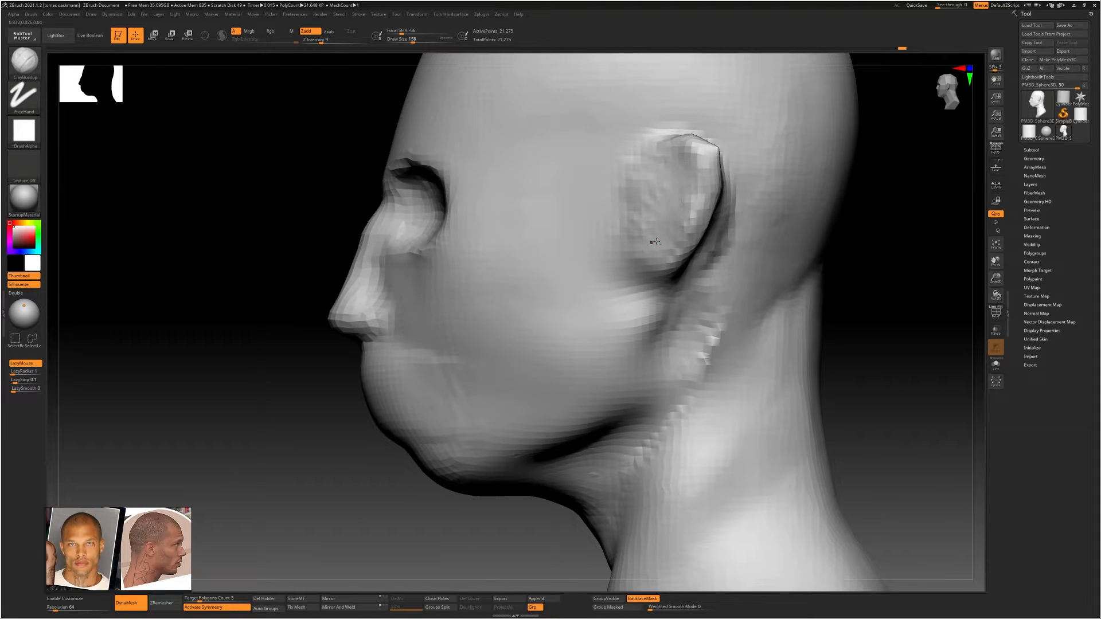
shift+drag(659, 227, 657, 192)
Build up the neck muscle from behind the ear down towards the throat with ClayBuildup strokes, and smooth it into the neck
ctrl+right_drag(747, 347, 745, 360)
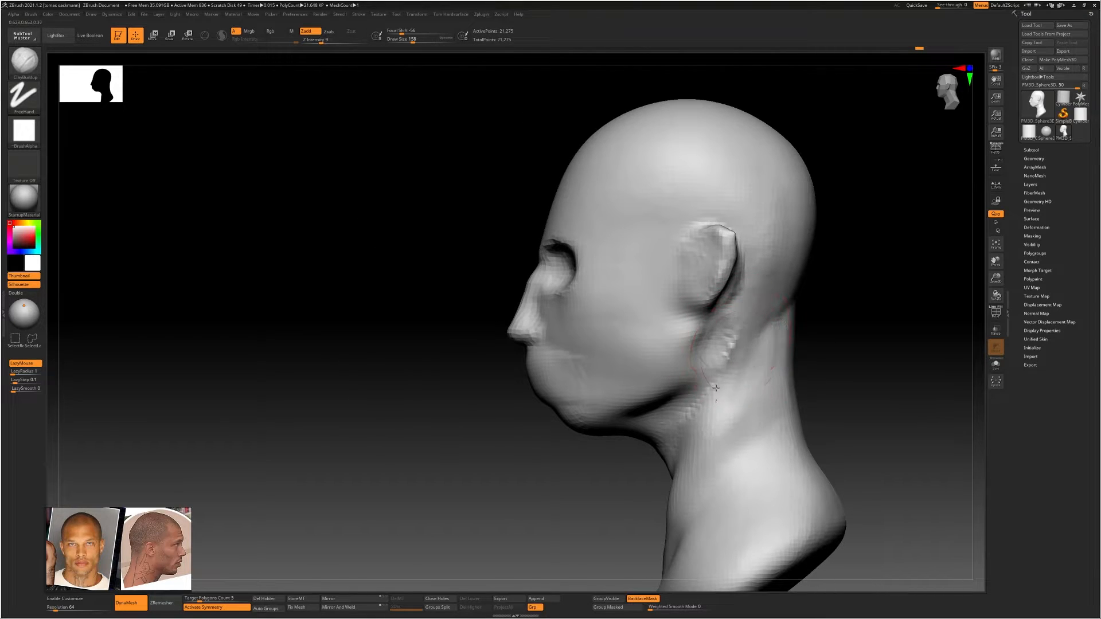
drag(744, 330, 705, 420)
mouse_move(745, 349)
mouse_down()
mouse_move(717, 430)
mouse_move(673, 494)
mouse_up()
drag(734, 344, 702, 426)
key(s)
drag(728, 388, 707, 391)
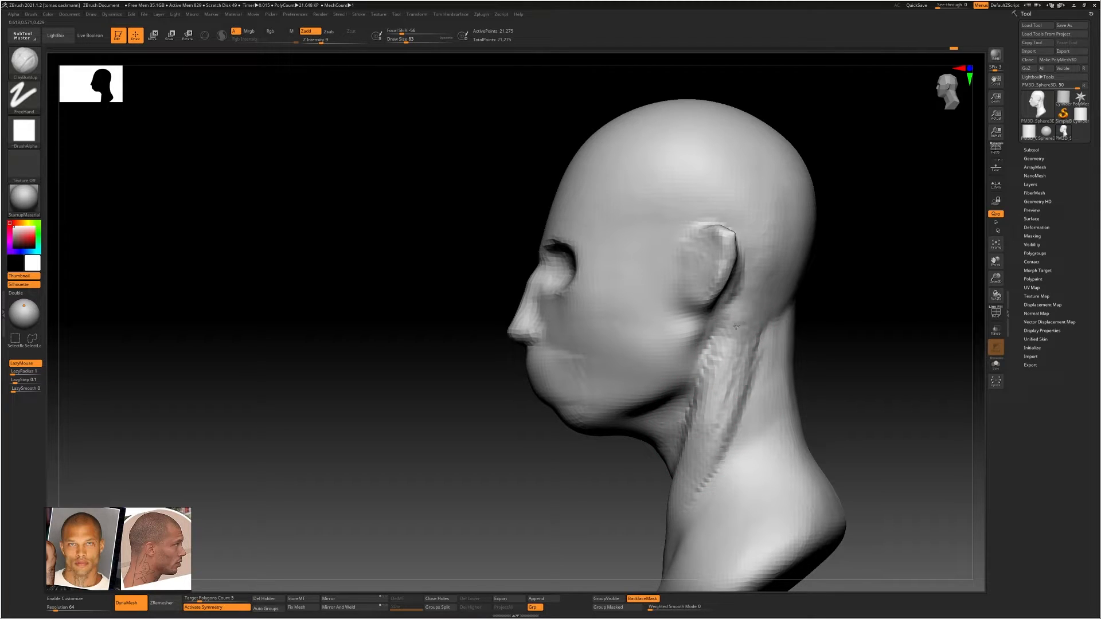
key(shift)
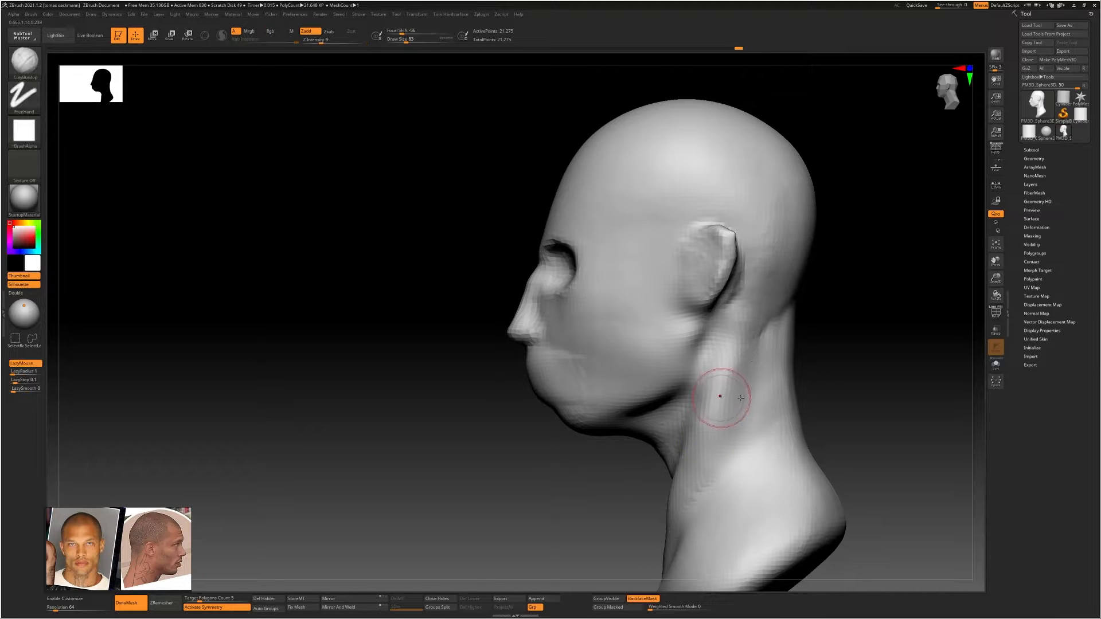
mouse_move(725, 396)
shift+right_down()
mouse_move(735, 417)
mouse_move(687, 332)
mouse_move(684, 404)
shift+right_up()
Raise the bust's lower edge and reshape the shoulders and neck slope from the front with the Move Topological brush at draw size 372
key(b)
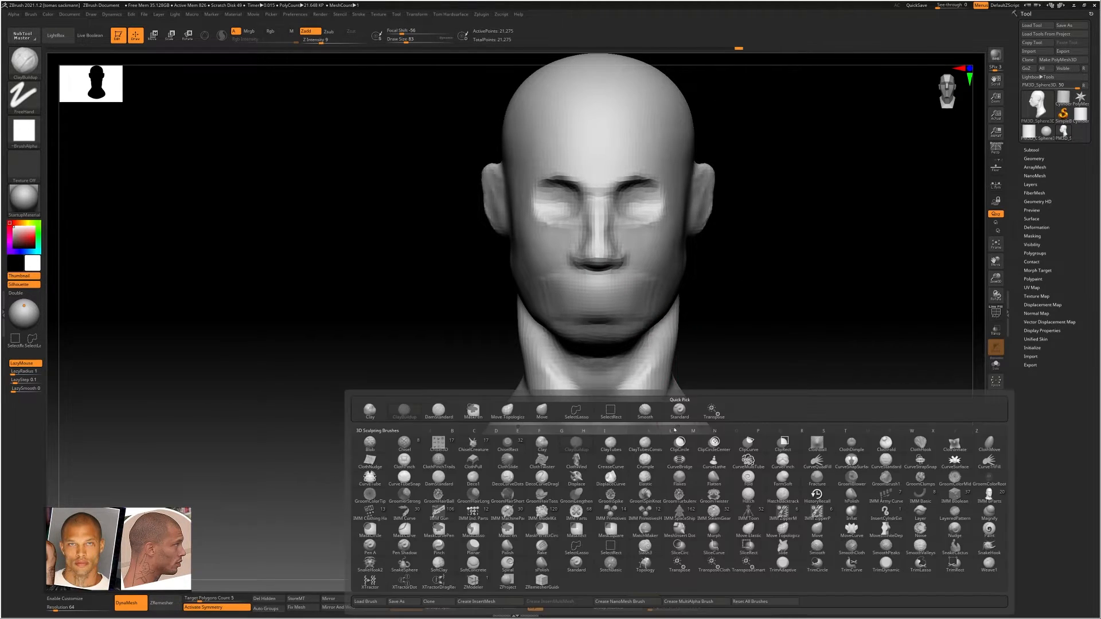
key(m)
key(t)
drag(659, 438, 726, 457)
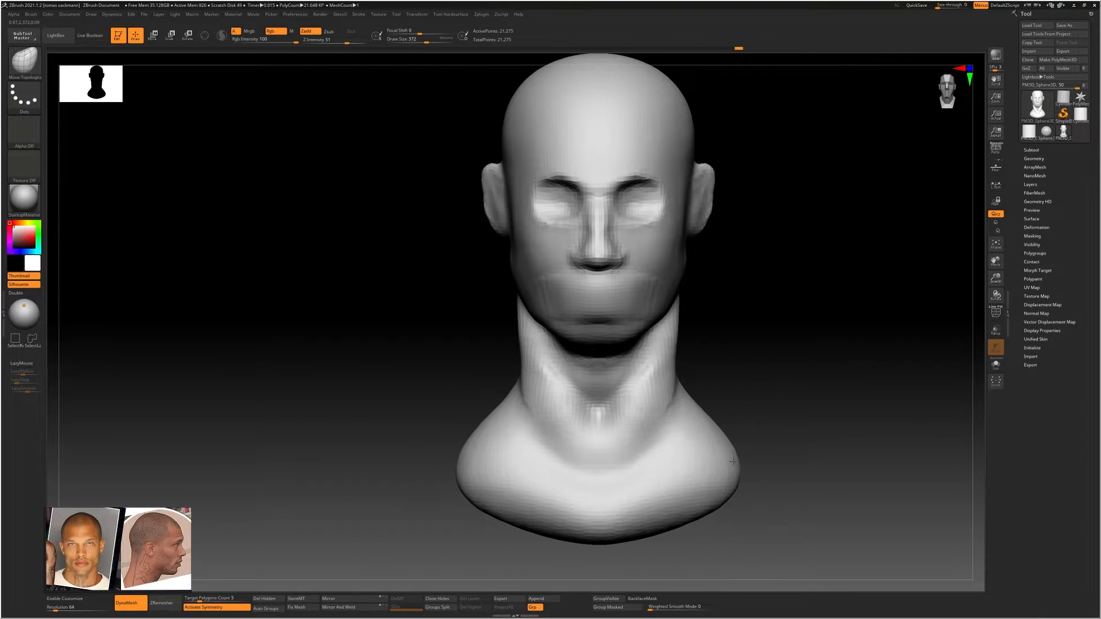
drag(601, 515, 602, 500)
drag(452, 487, 457, 460)
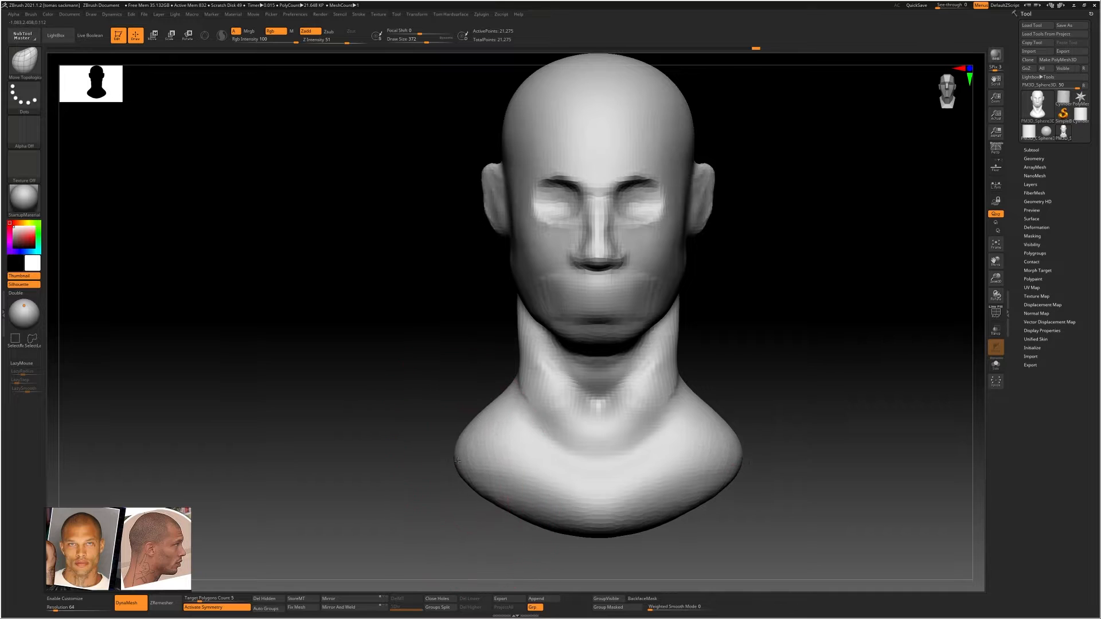
drag(496, 498, 492, 504)
ctrl+right_drag(706, 414, 688, 384)
Try subdividing the head three times to preview a smoother surface, and revert to the low-resolution mesh
mouse_move(770, 334)
right_down()
mouse_move(677, 339)
mouse_move(722, 337)
mouse_move(700, 339)
mouse_move(676, 307)
mouse_move(659, 308)
mouse_move(715, 310)
mouse_move(646, 310)
mouse_move(648, 296)
mouse_move(654, 316)
mouse_move(556, 313)
mouse_move(612, 312)
right_up()
key(ctrl+d)
key(ctrl+d)
key(ctrl+d)
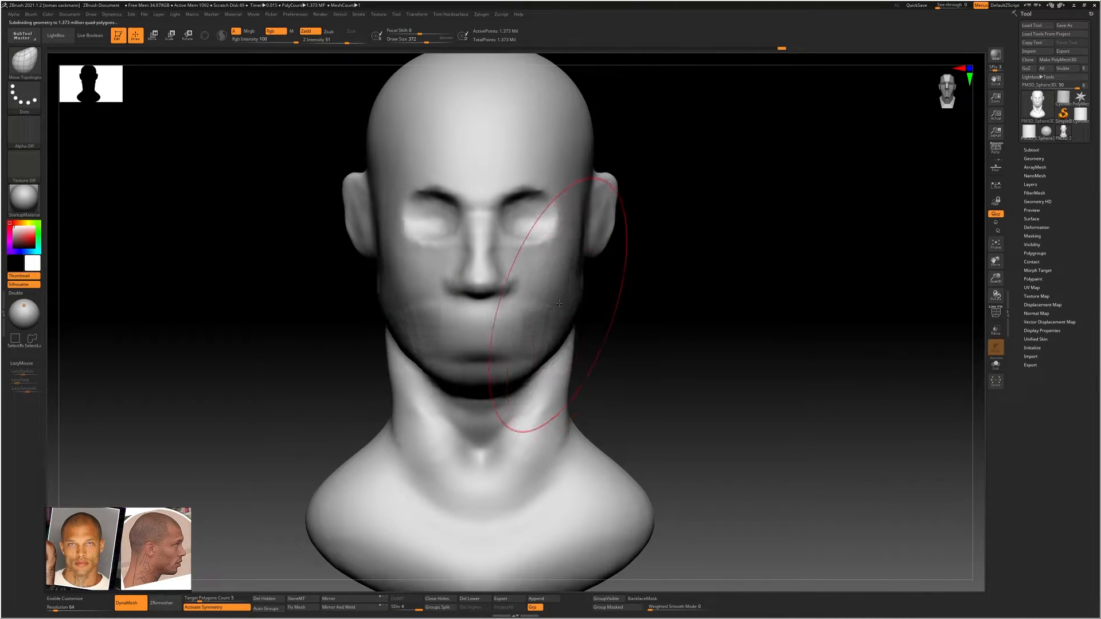
key(s)
drag(573, 300, 582, 301)
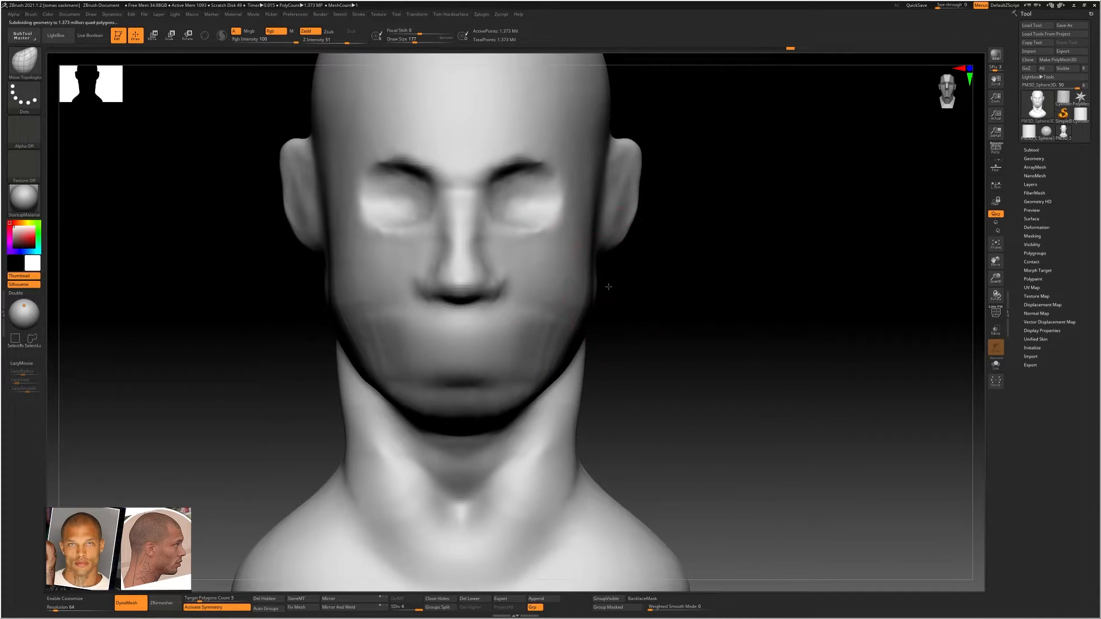
key(f)
key(ctrl)
key(shift+d)
key(shift+d)
key(shift+d)
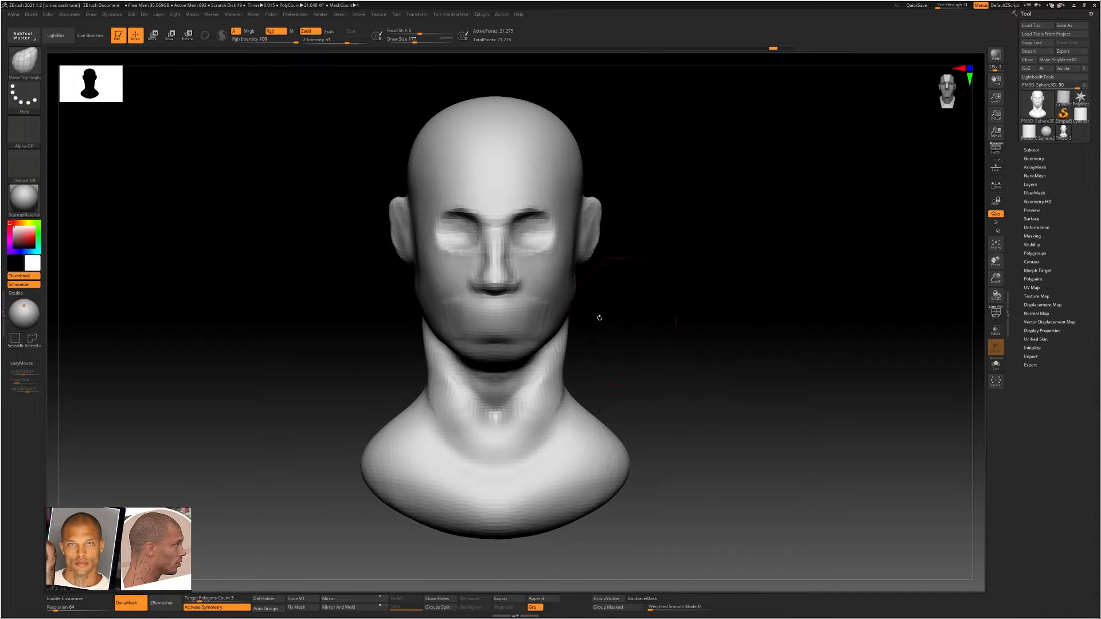
Deepen the eye sockets below the brows and shape the area around the eyes with a ClayBuildup brush of draw size 108
alt+drag(597, 317, 599, 295)
alt+right_drag(547, 226, 556, 279)
key(b)
key(c)
key(b)
key(s)
drag(528, 283, 521, 282)
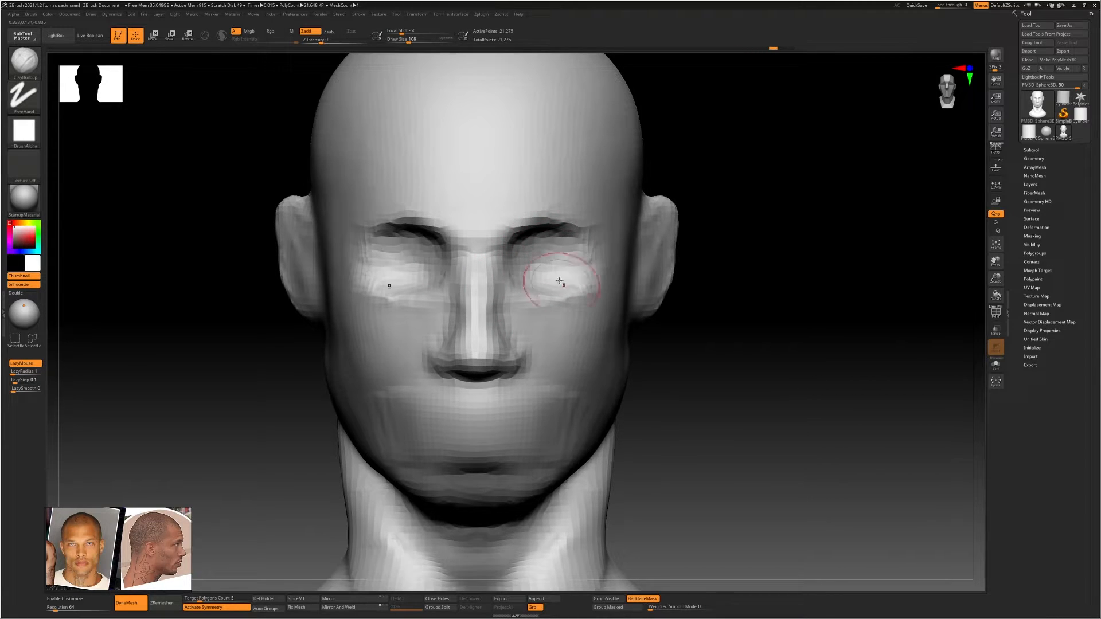
mouse_move(517, 246)
mouse_down()
mouse_move(572, 256)
mouse_move(515, 280)
mouse_move(553, 252)
mouse_move(530, 257)
mouse_move(565, 245)
mouse_move(570, 257)
mouse_move(538, 254)
mouse_up()
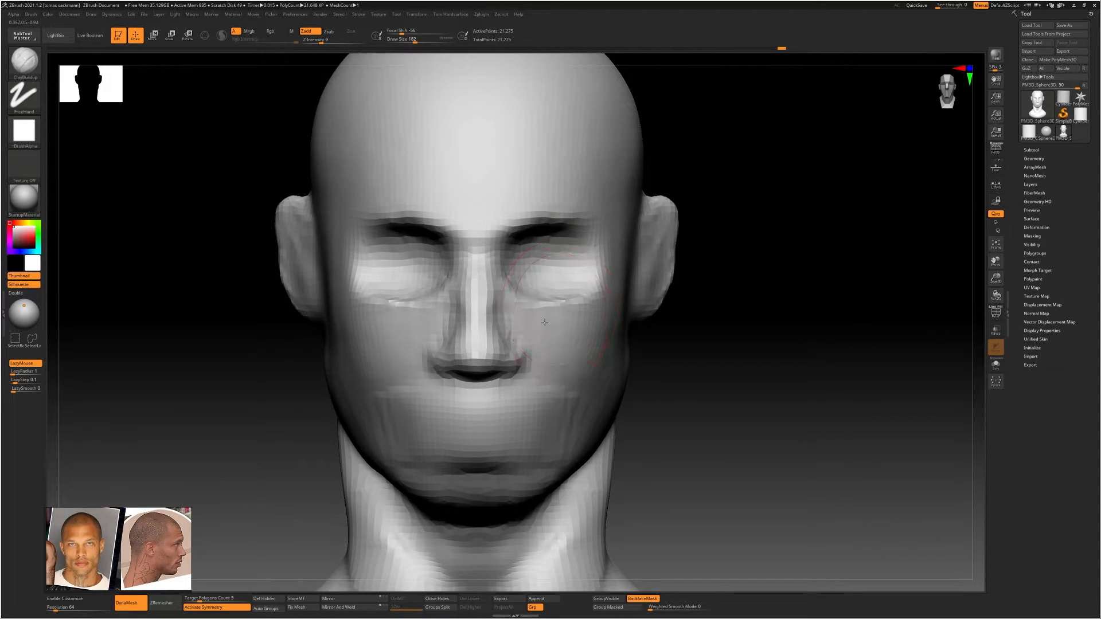
Build the cheekbone as a ridge running from below the eye to the ear, and define the cheek beneath it with ClayBuildup
drag(545, 322, 597, 338)
right_drag(634, 306, 545, 315)
mouse_move(602, 318)
mouse_down()
mouse_move(716, 306)
mouse_move(672, 311)
mouse_move(646, 298)
mouse_move(745, 292)
mouse_move(691, 294)
mouse_up()
key(s)
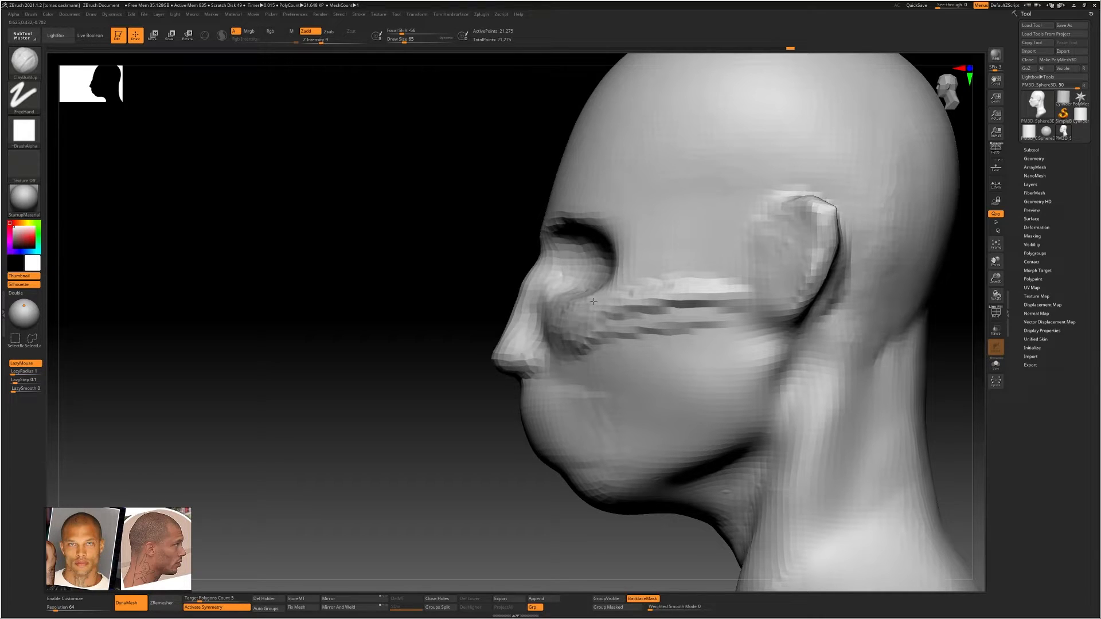
drag(575, 326, 594, 321)
key(s)
mouse_move(602, 330)
mouse_down()
mouse_move(612, 331)
mouse_move(565, 310)
mouse_move(619, 319)
mouse_move(588, 324)
mouse_up()
mouse_move(587, 315)
right_down()
mouse_move(618, 317)
mouse_move(619, 366)
mouse_move(622, 347)
mouse_move(601, 337)
right_up()
Build up the jaw muscle from below the ear towards the chin, and smooth the strokes into the cheek
mouse_move(612, 293)
mouse_down()
mouse_move(608, 333)
mouse_move(568, 396)
mouse_move(501, 432)
mouse_move(607, 408)
mouse_up()
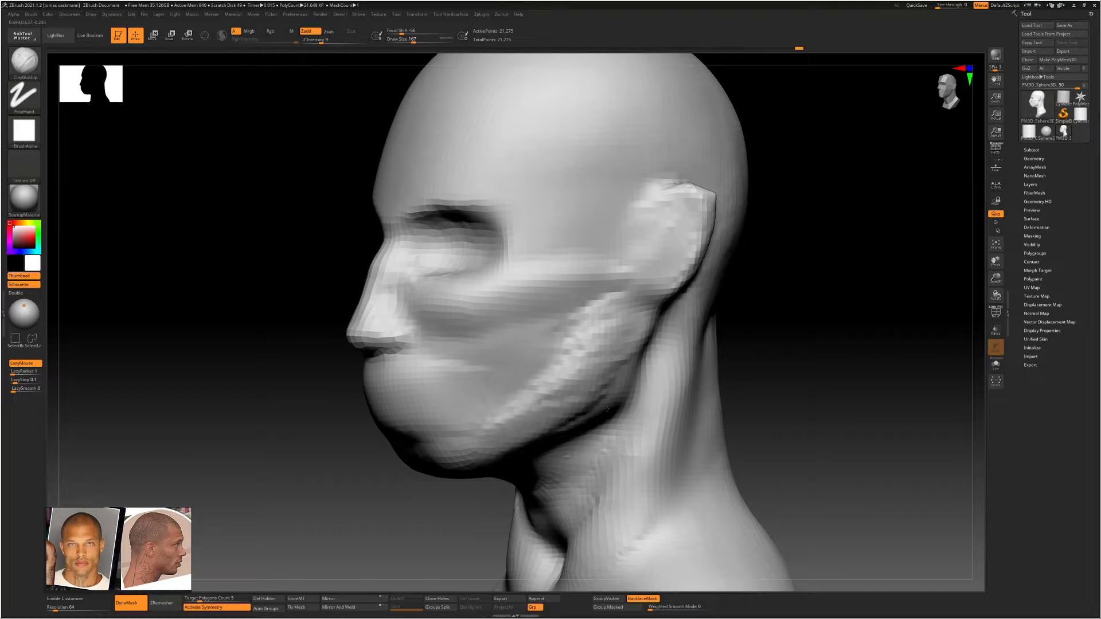
shift+drag(616, 330, 630, 337)
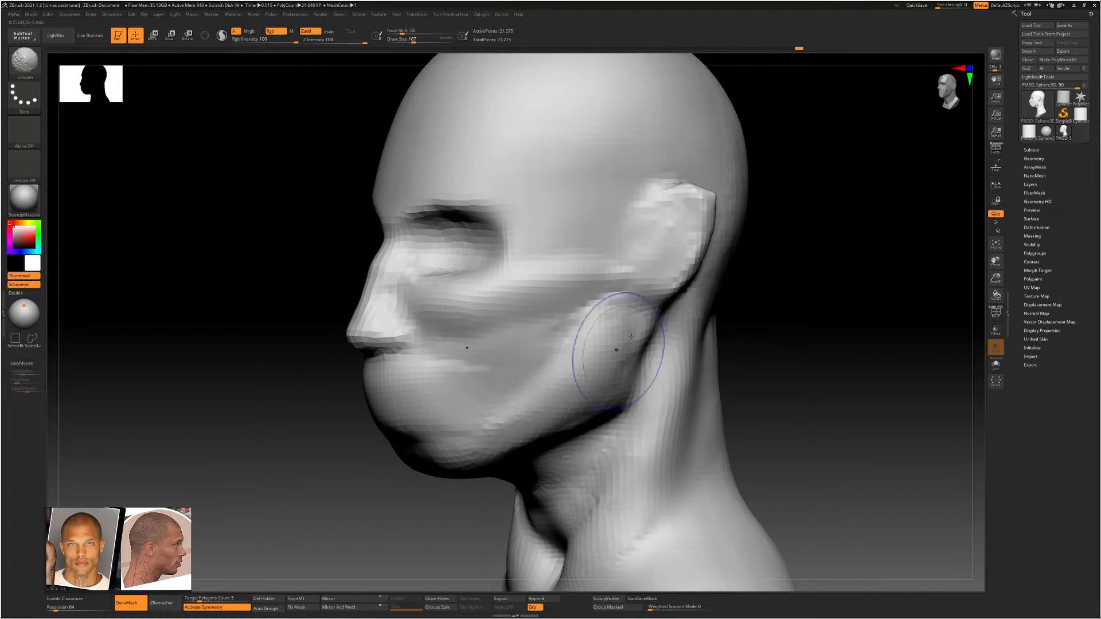
mouse_move(582, 350)
right_down()
mouse_move(597, 332)
mouse_move(562, 323)
mouse_move(558, 292)
right_up()
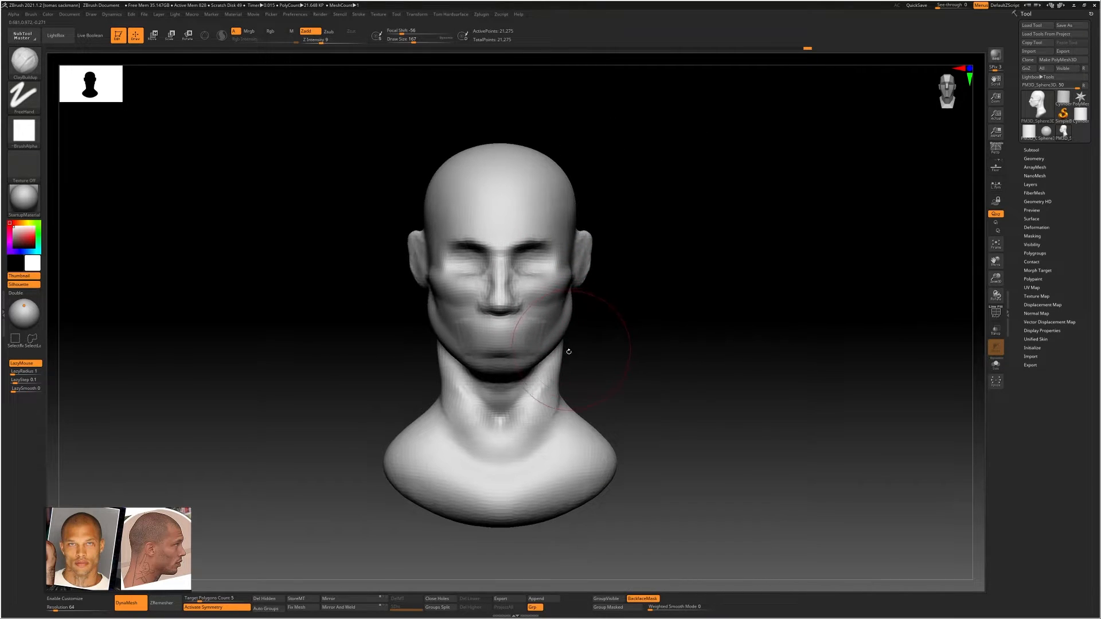
Pull in the jaw's sides and adjust the cheekbones from the front with a resized Move Topological brush
key(b)
key(m)
key(t)
key(s)
drag(542, 353, 564, 319)
drag(563, 281, 559, 281)
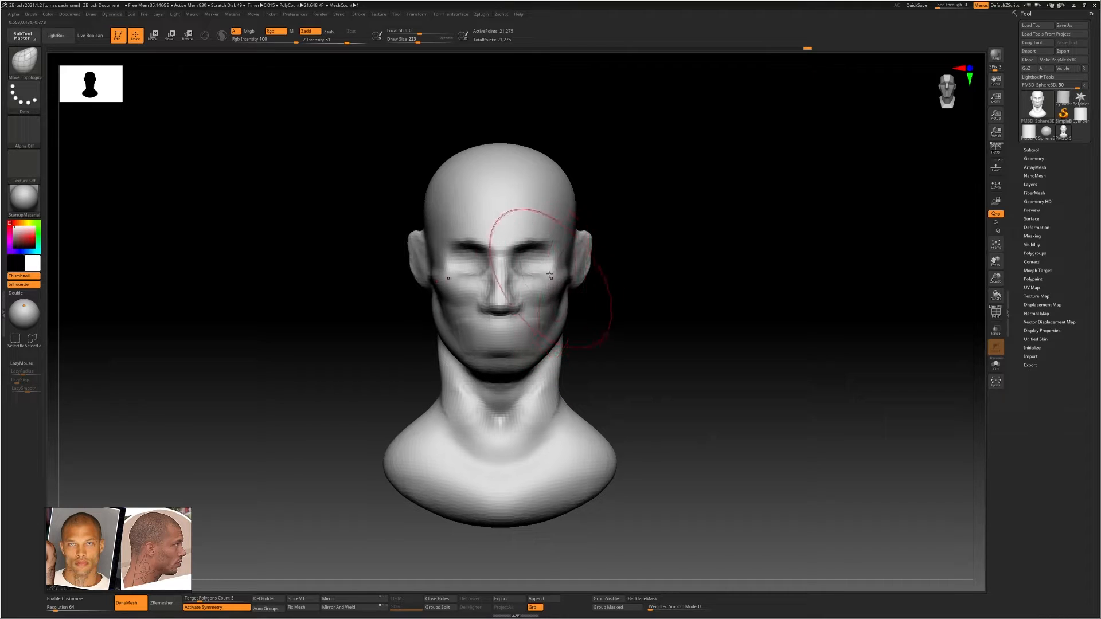
ctrl+right_drag(534, 254, 574, 266)
Build up the brow ridge above the nose and both eyes with ClayBuildup at draw sizes 116 and 85, and check it from above
key(b)
key(c)
key(b)
mouse_move(540, 247)
mouse_down()
mouse_move(569, 255)
mouse_move(544, 253)
mouse_move(545, 238)
mouse_move(514, 277)
mouse_move(548, 218)
mouse_up()
key(s)
click(517, 229)
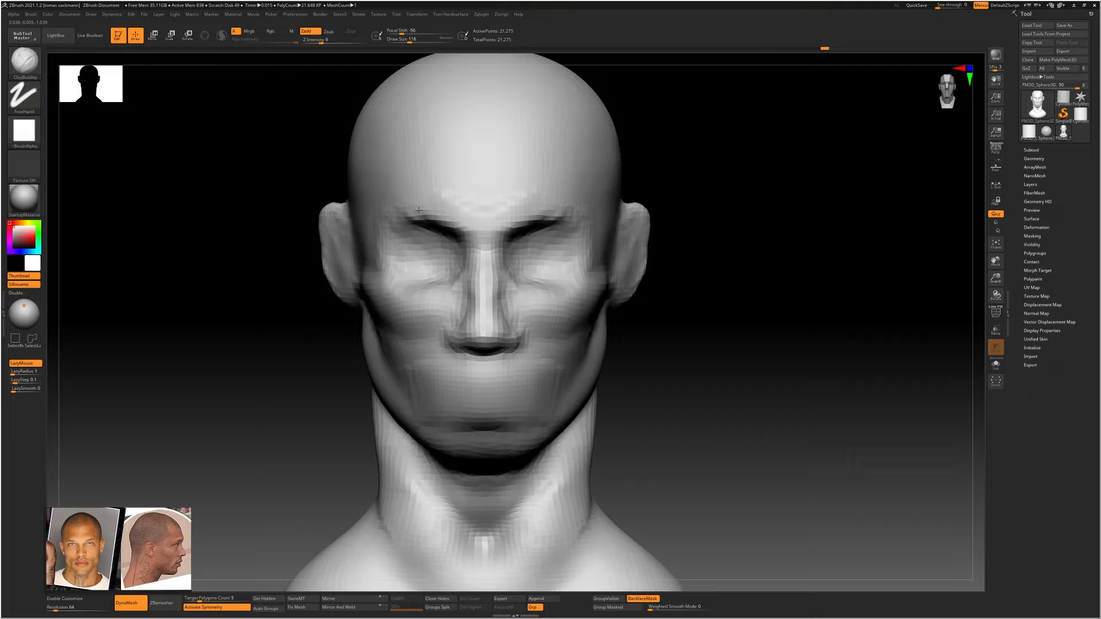
drag(413, 215, 448, 205)
key(s)
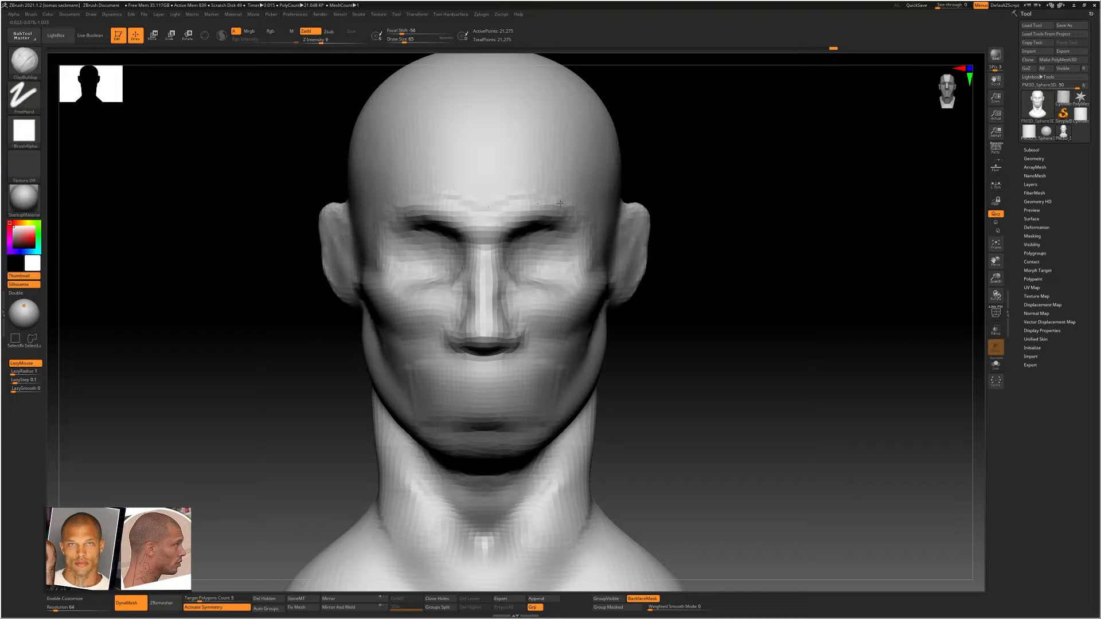
shift+drag(522, 208, 544, 220)
mouse_move(546, 225)
right_down()
mouse_move(534, 275)
mouse_move(547, 244)
mouse_move(565, 284)
mouse_move(591, 290)
right_up()
mouse_move(590, 289)
ctrl+right_down()
mouse_move(573, 198)
mouse_move(587, 259)
ctrl+right_up()
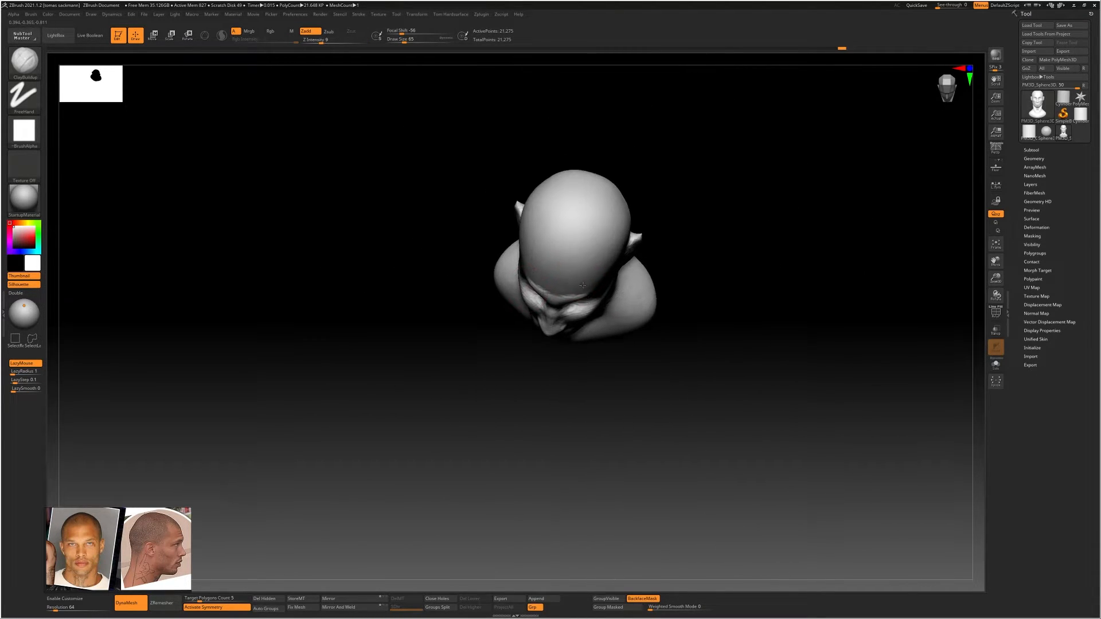
mouse_move(513, 220)
right_down()
mouse_move(656, 262)
mouse_move(618, 214)
right_up()
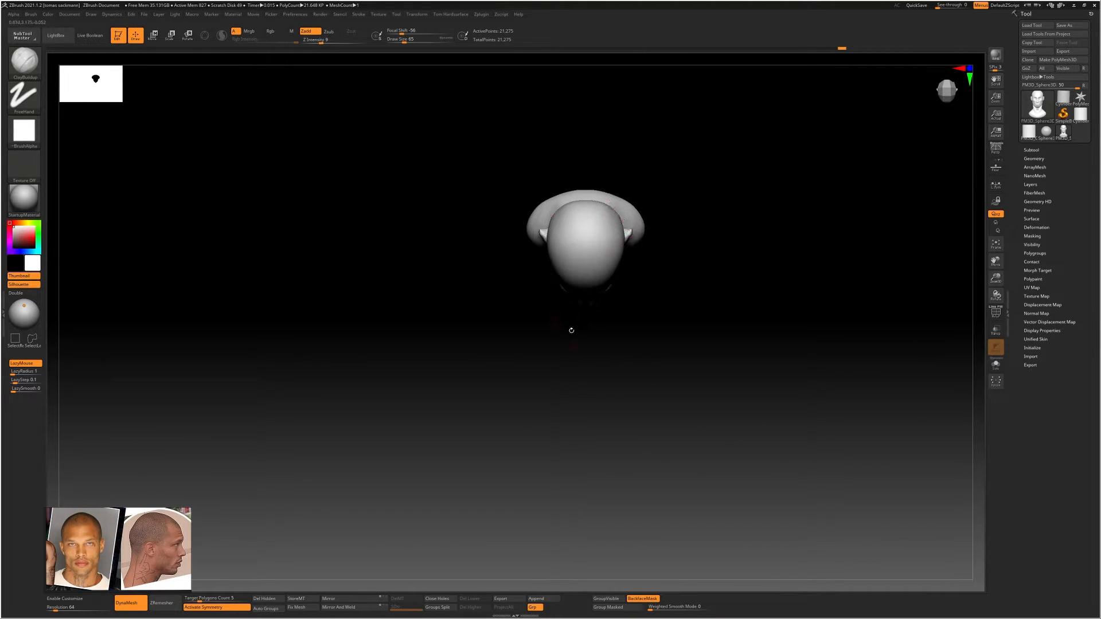
right_drag(605, 332, 627, 292)
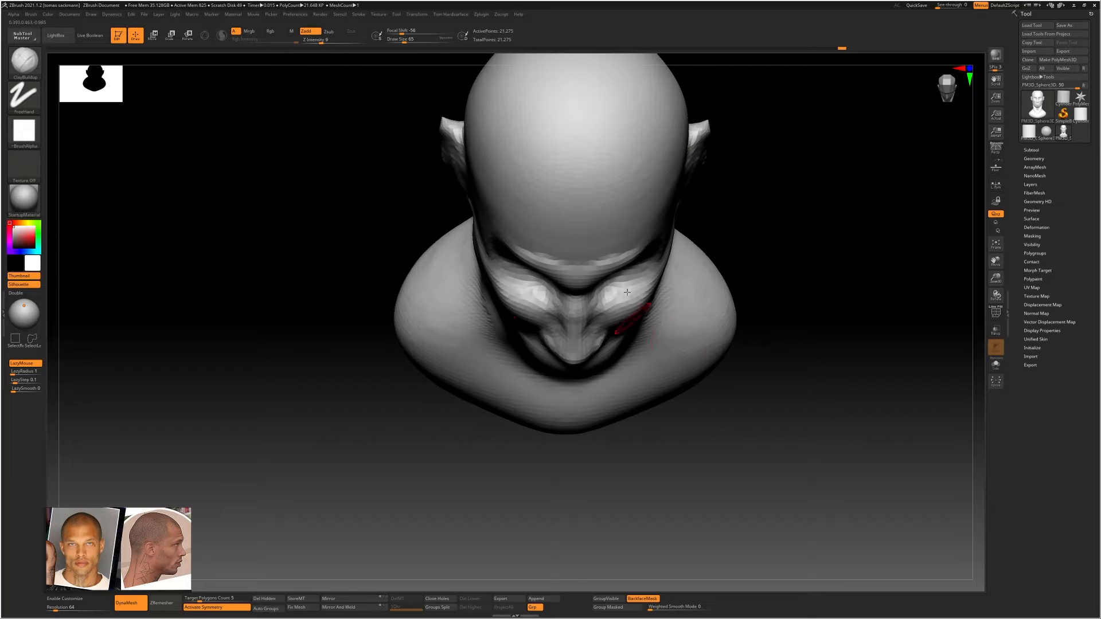
Reshape the nose and mouth profile from the side with the Move Topological brush at draw size 299
right_drag(598, 338, 542, 274)
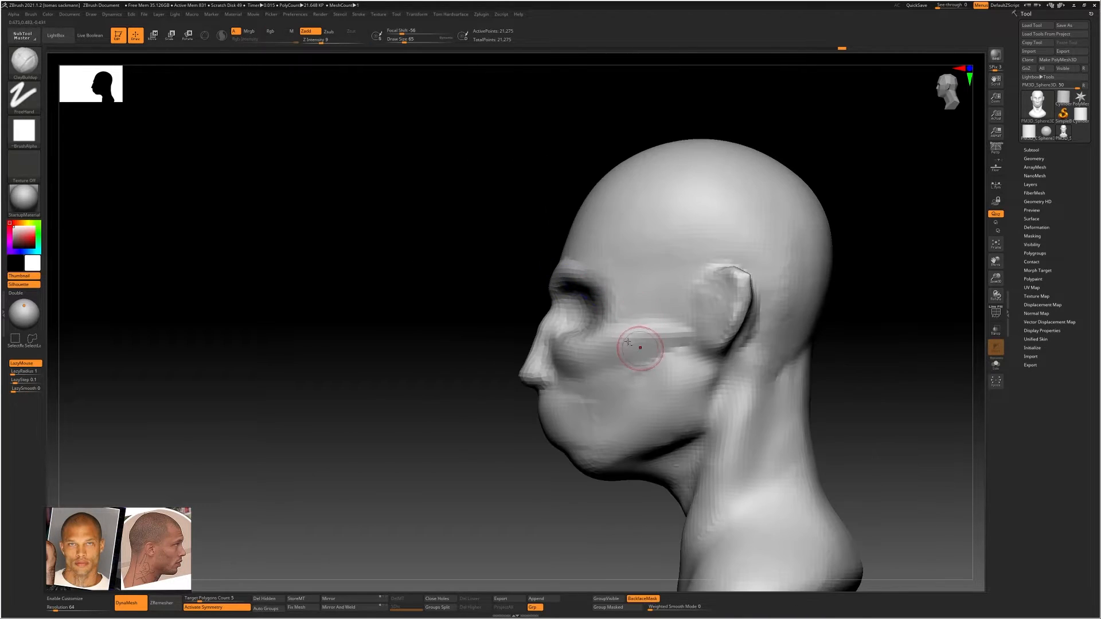
alt+right_drag(639, 345, 608, 266)
key(b)
key(m)
key(t)
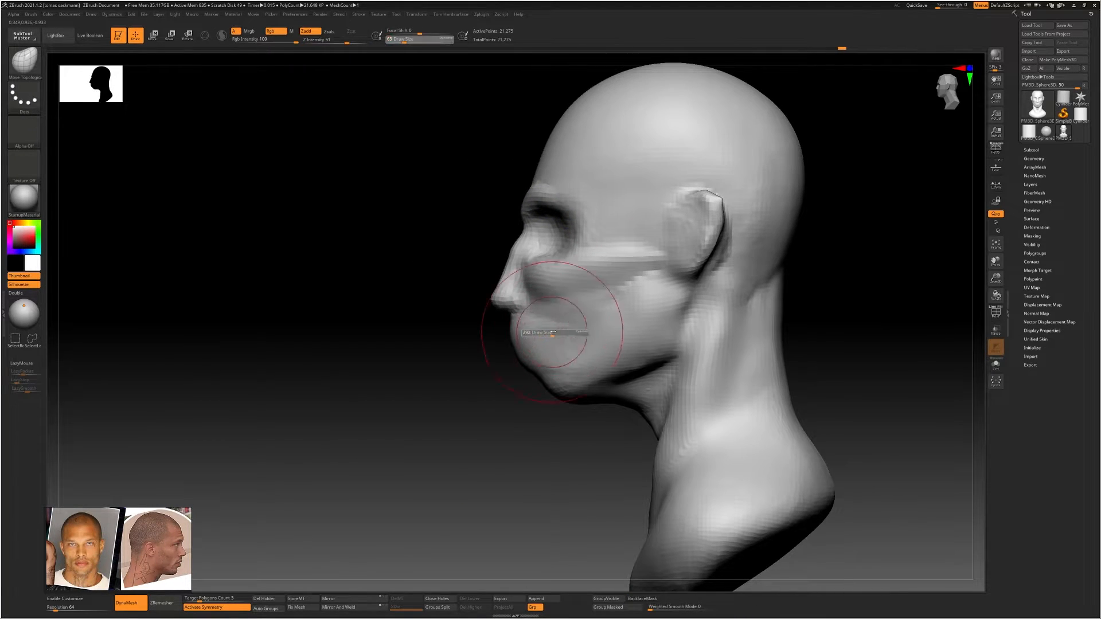
drag(553, 332, 555, 333)
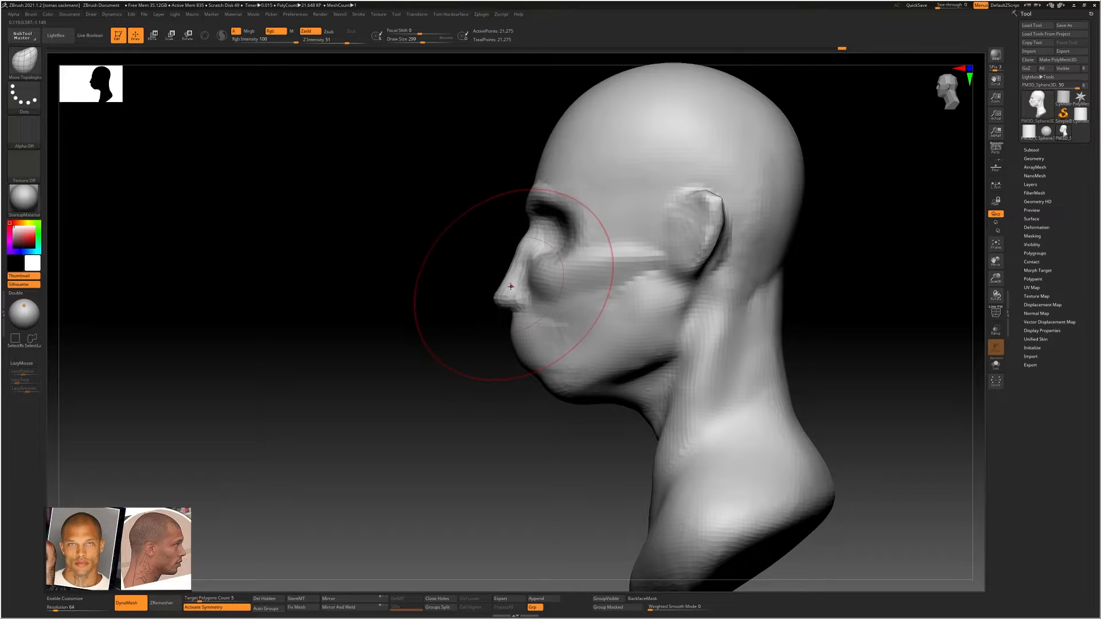
drag(528, 334, 533, 344)
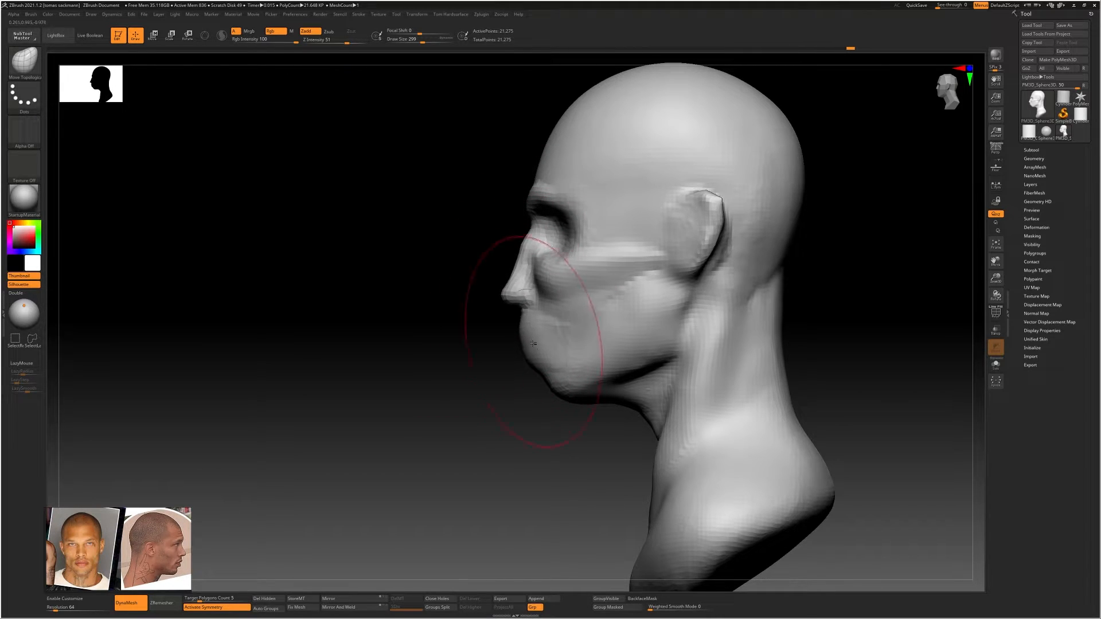
Shrink the Move Topological brush and adjust the outer cheeks and cheekbones from the front
key(s)
drag(650, 368, 660, 361)
key(s)
mouse_move(564, 338)
right_down()
mouse_move(645, 310)
mouse_move(645, 282)
right_up()
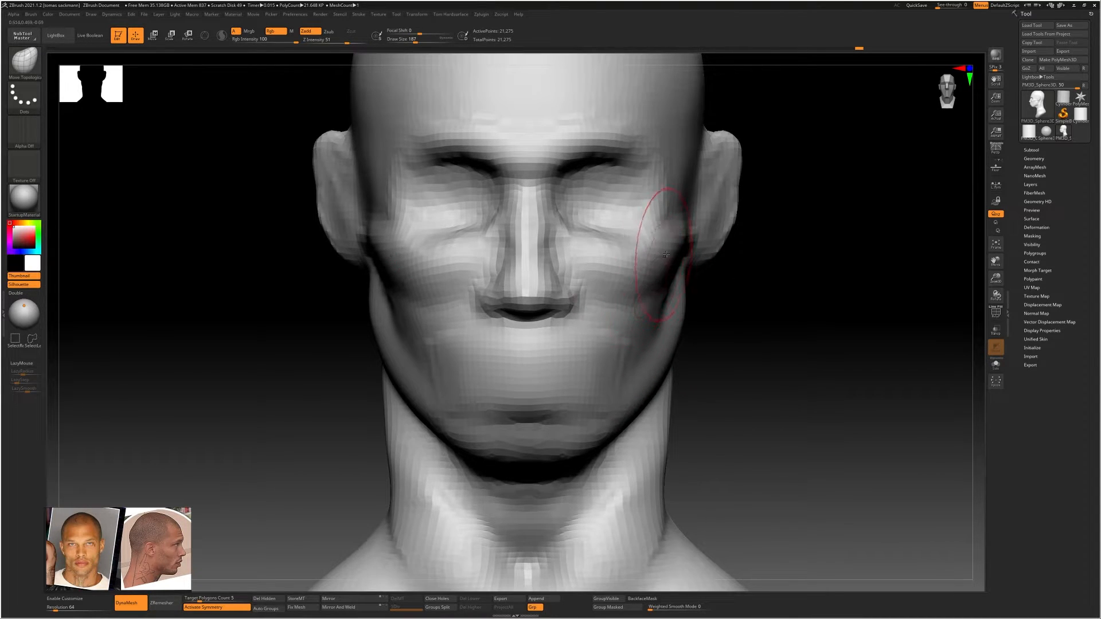
alt+right_drag(657, 233, 637, 295)
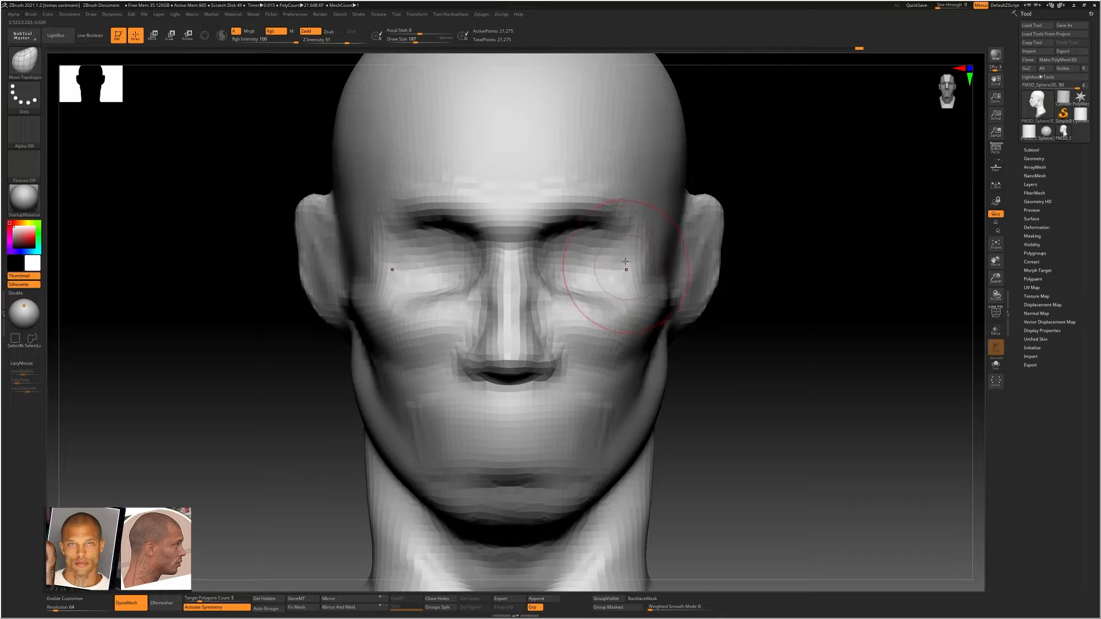
Fill the eye sockets and build up the cheekbones below the eyes from the front with a resized ClayBuildup brush
key(b)
key(c)
key(b)
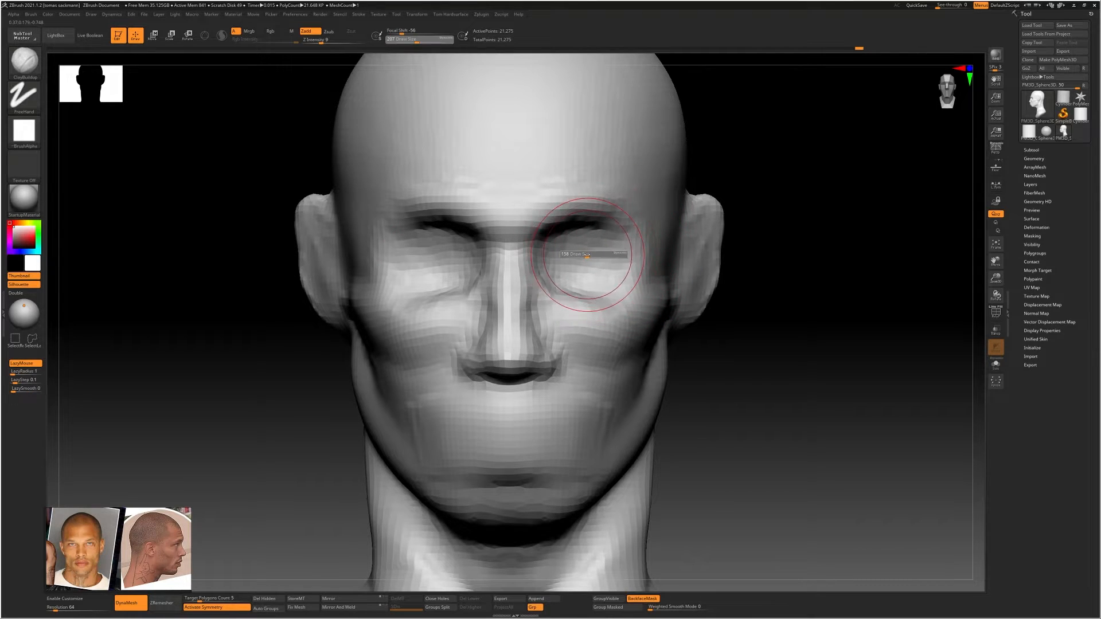
drag(587, 254, 590, 254)
drag(590, 235, 574, 256)
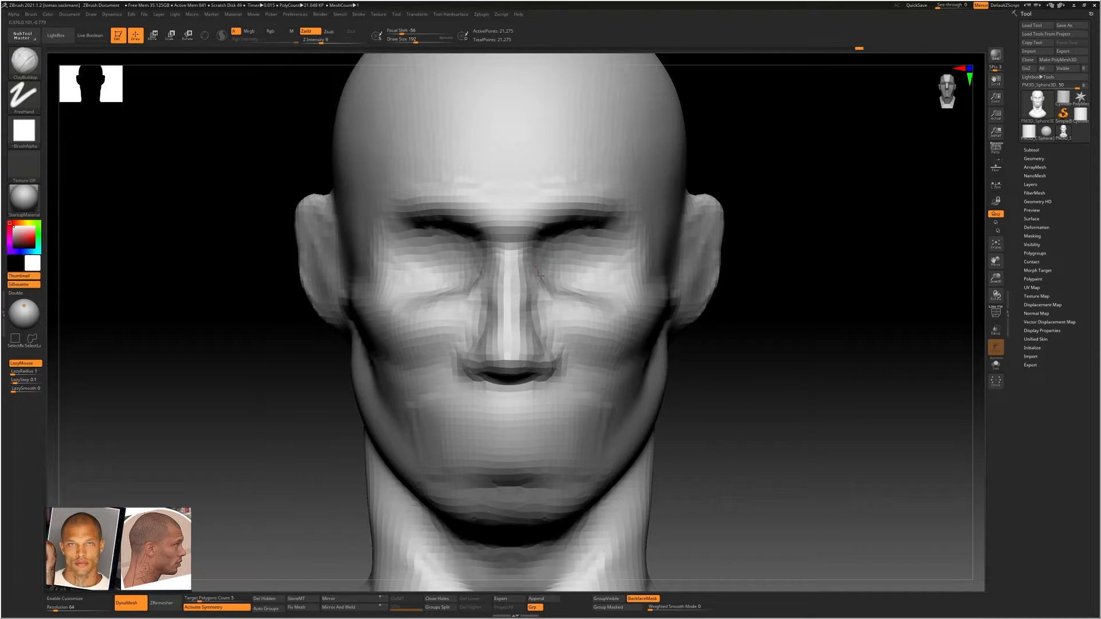
mouse_move(602, 301)
shift+mouse_down()
mouse_move(614, 304)
mouse_move(600, 302)
shift+mouse_up()
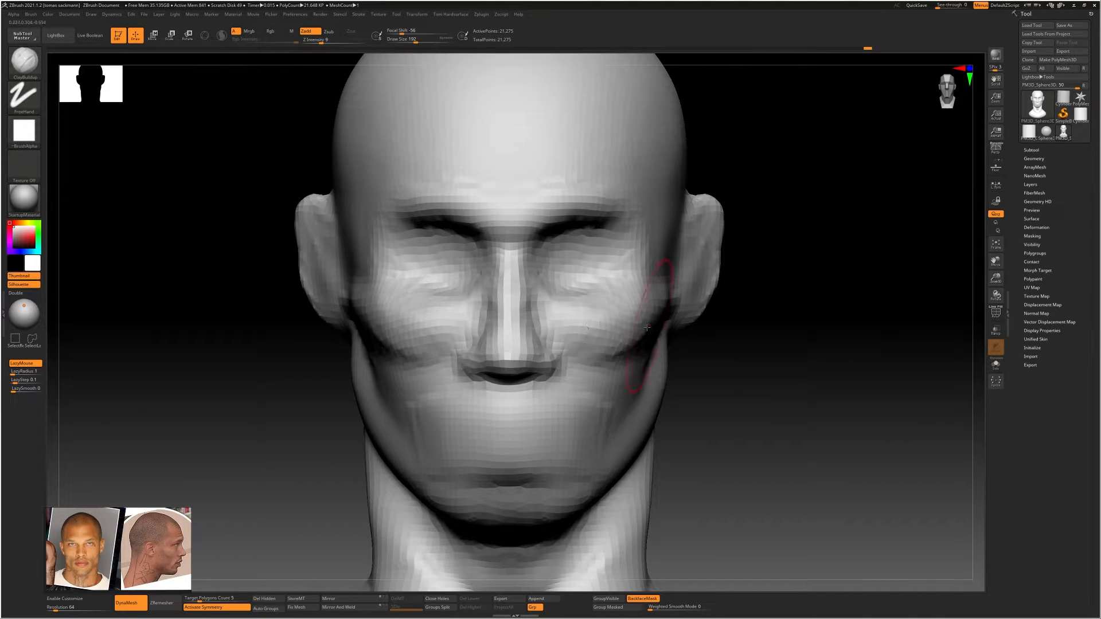
right_drag(647, 328, 614, 319)
shift+drag(569, 325, 599, 322)
mouse_move(586, 319)
right_down()
mouse_move(615, 310)
mouse_move(659, 327)
right_up()
mouse_move(659, 327)
alt+right_down()
mouse_move(625, 294)
mouse_move(585, 294)
mouse_move(635, 295)
mouse_move(618, 293)
mouse_move(602, 310)
alt+right_up()
shift+drag(605, 308, 601, 313)
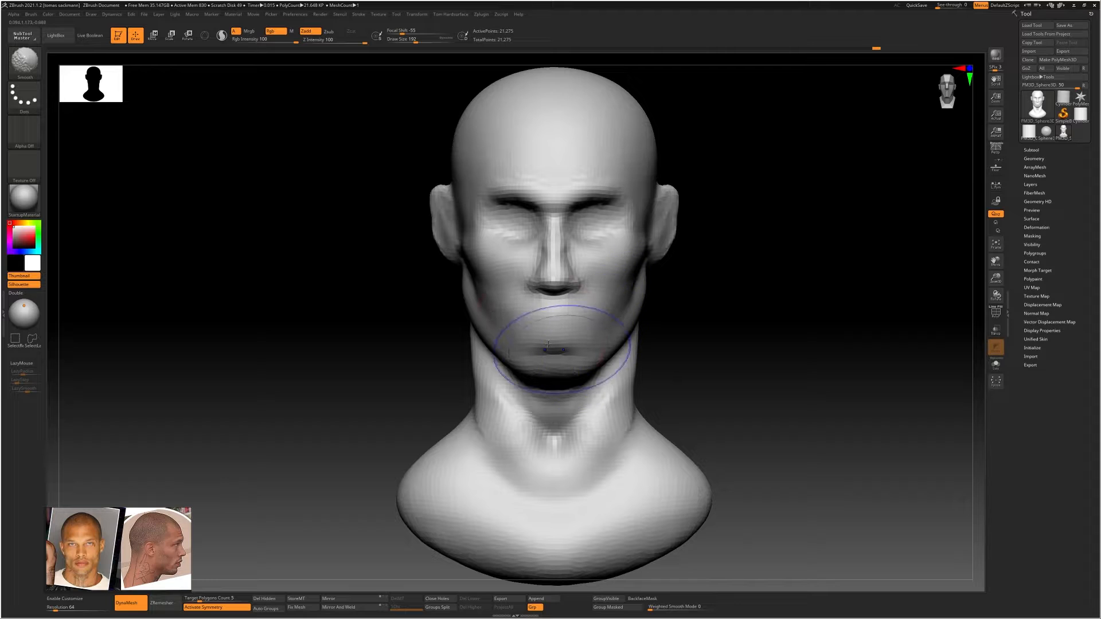
Smooth the mouth, chin and middle of the face
shift+drag(548, 345, 541, 346)
ctrl+right_drag(537, 313, 534, 269)
right_drag(535, 269, 486, 276)
mouse_move(568, 269)
ctrl+right_down()
mouse_move(641, 298)
mouse_move(610, 300)
ctrl+right_up()
Reduce the draw size to 108, refine the area between cheekbone and ear, and smooth it into the cheek and jaw
key(bracketleft)
key(bracketleft)
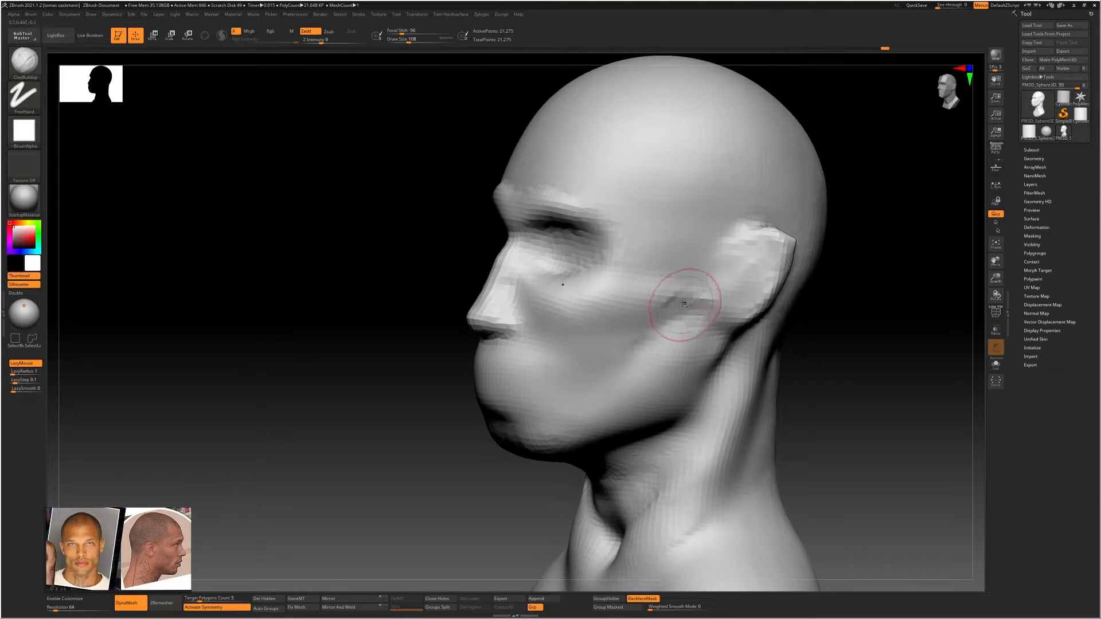
key(shift)
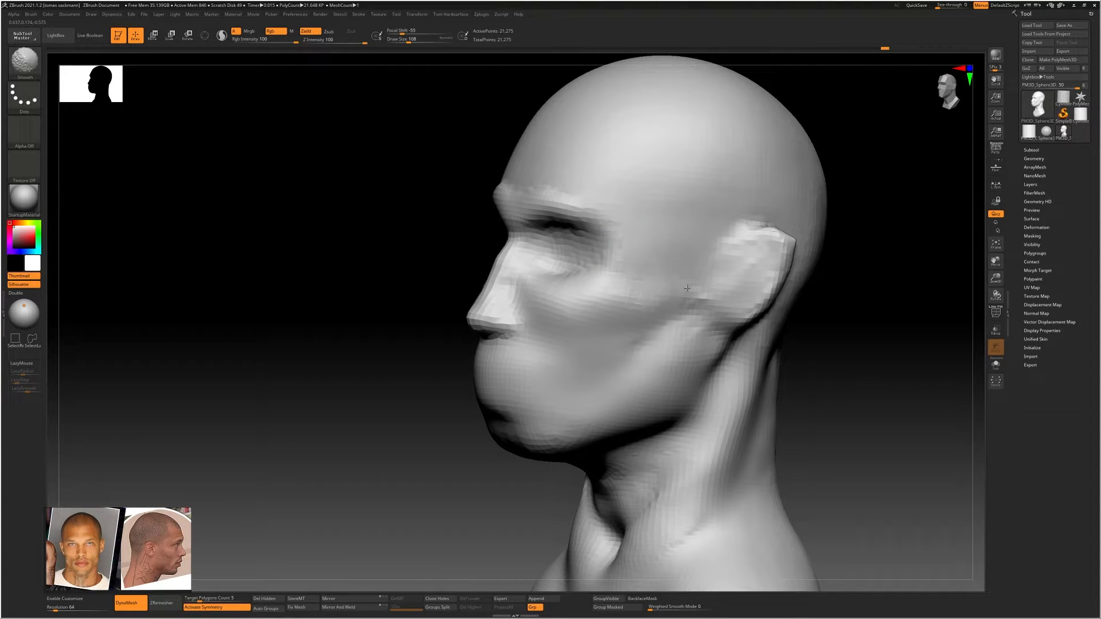
right_drag(625, 316, 654, 334)
mouse_move(695, 314)
shift+mouse_down()
mouse_move(680, 356)
mouse_move(633, 390)
shift+mouse_up()
mouse_move(550, 390)
right_down()
mouse_move(640, 355)
mouse_move(583, 300)
right_up()
ctrl+right_drag(543, 228, 551, 268)
Adjust the skull's outline from the front with a resized Move Topological brush
key(b)
key(m)
key(t)
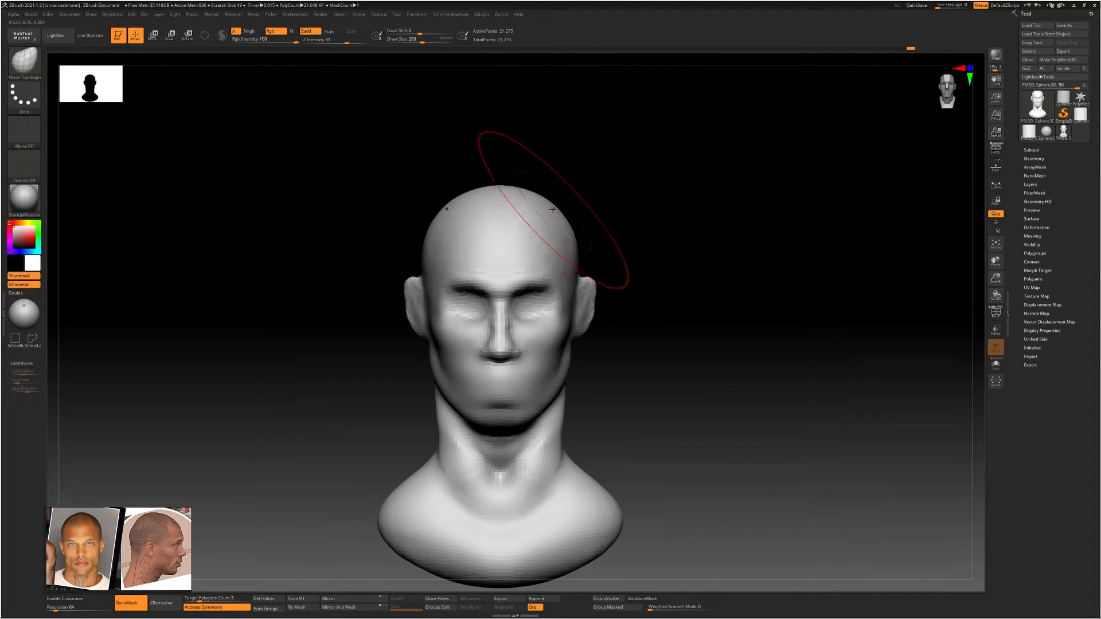
shift+right_drag(527, 231, 505, 229)
key(s)
drag(536, 236, 526, 237)
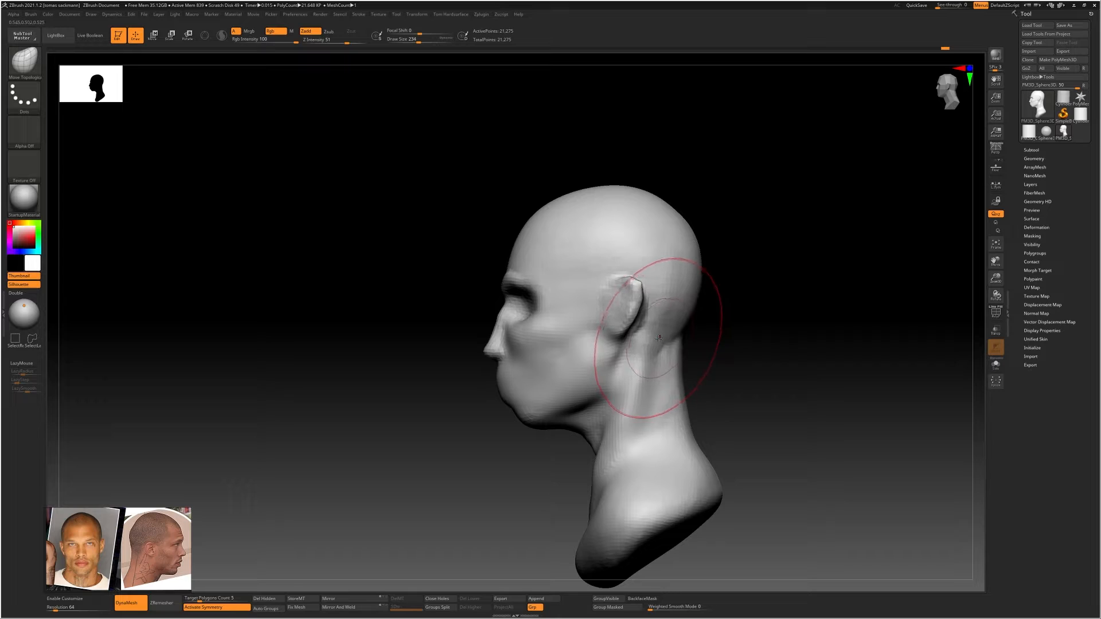
Refine the neck, face and jaw silhouette in profile with Move Topological, varying the draw size
alt+right_drag(628, 432, 647, 361)
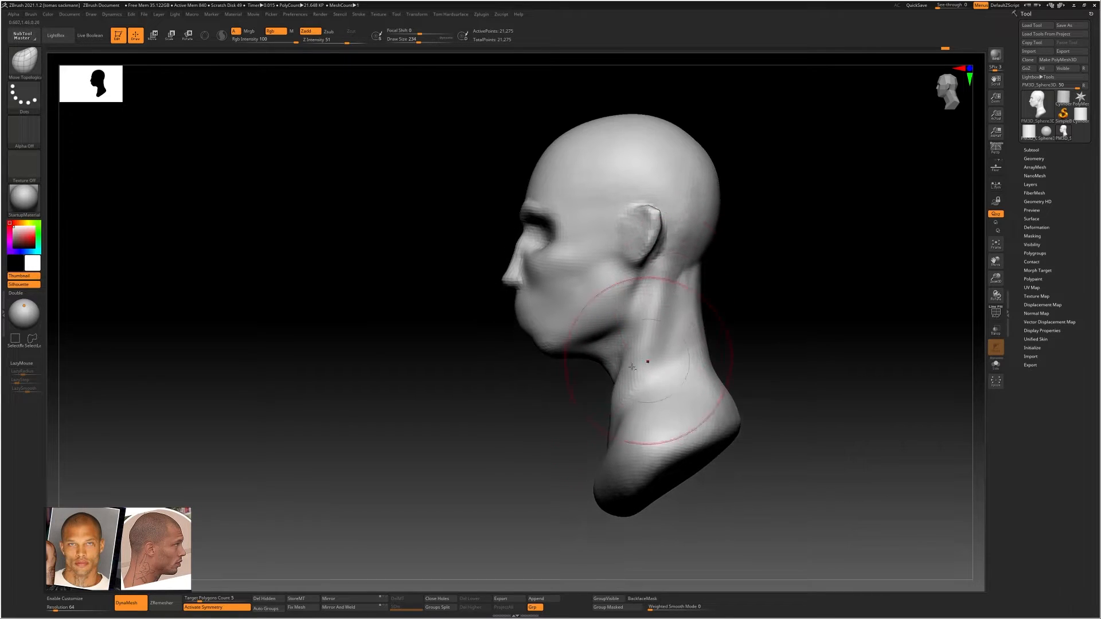
key(s)
click(597, 342)
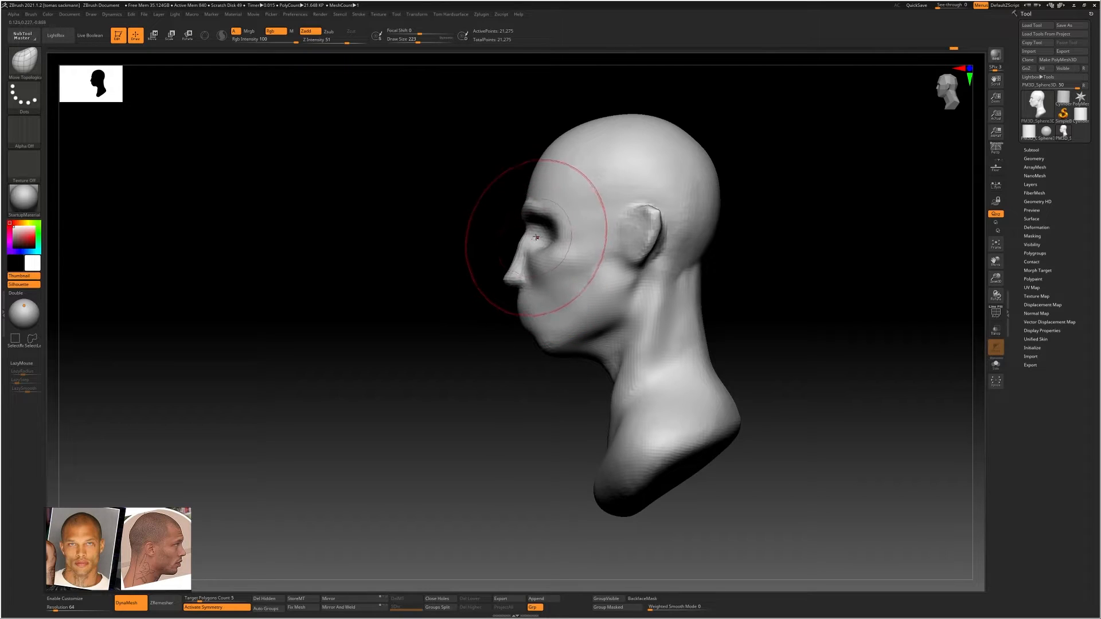
shift+right_drag(536, 238, 613, 303)
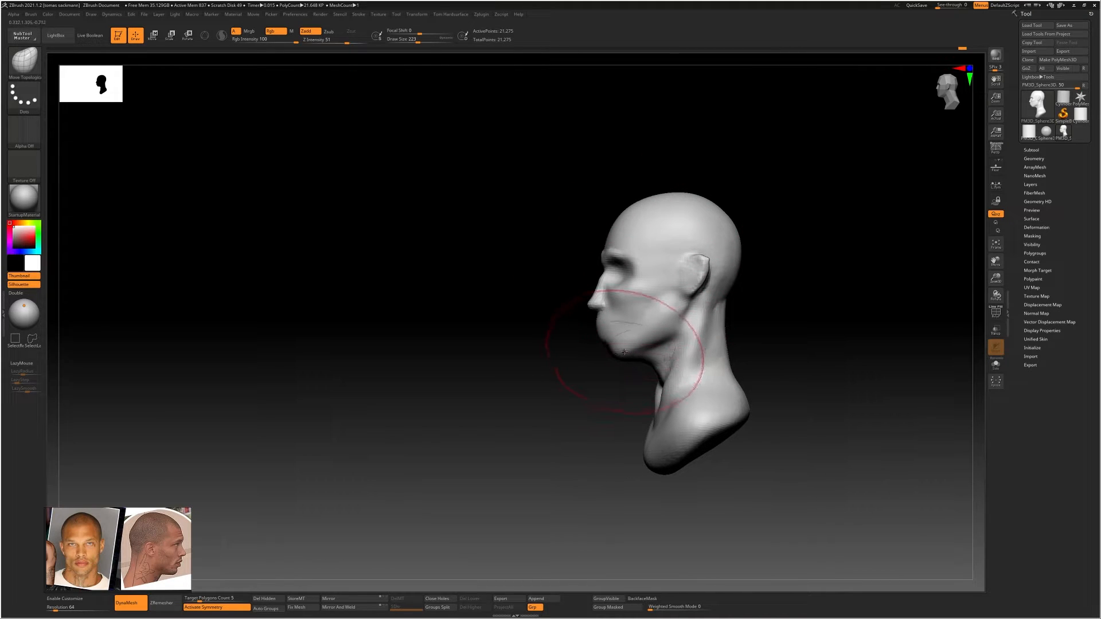
mouse_move(672, 339)
alt+right_down()
mouse_move(619, 325)
mouse_move(653, 334)
alt+right_up()
key(s)
drag(653, 334, 647, 333)
right_drag(646, 333, 680, 329)
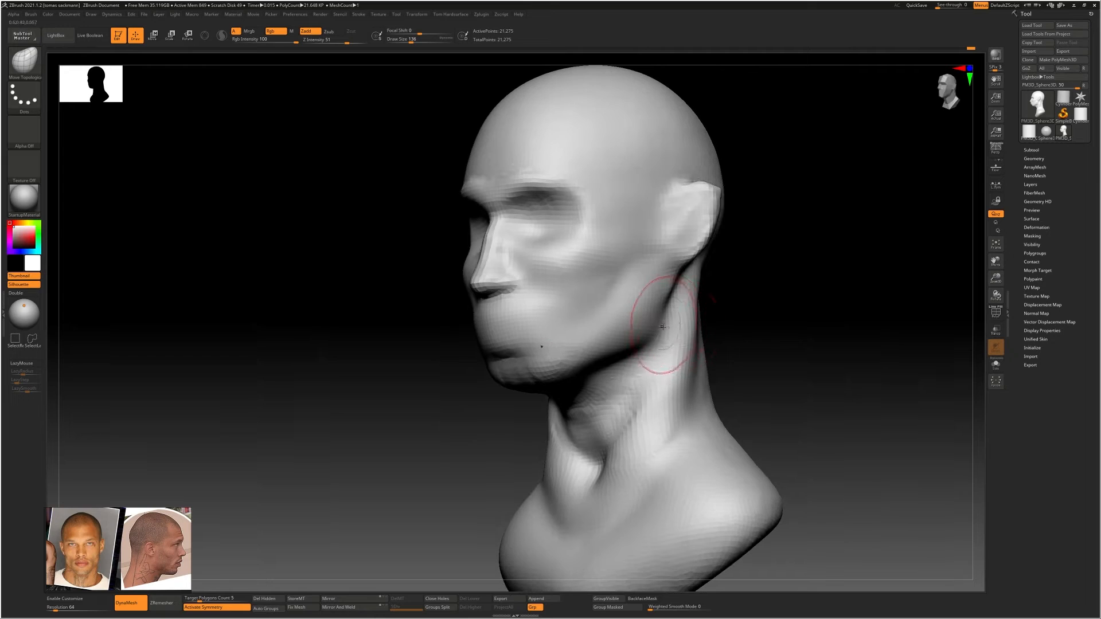
Build up the underside of the jaw where it meets the neck with ClayBuildup strokes
key(b)
key(c)
key(b)
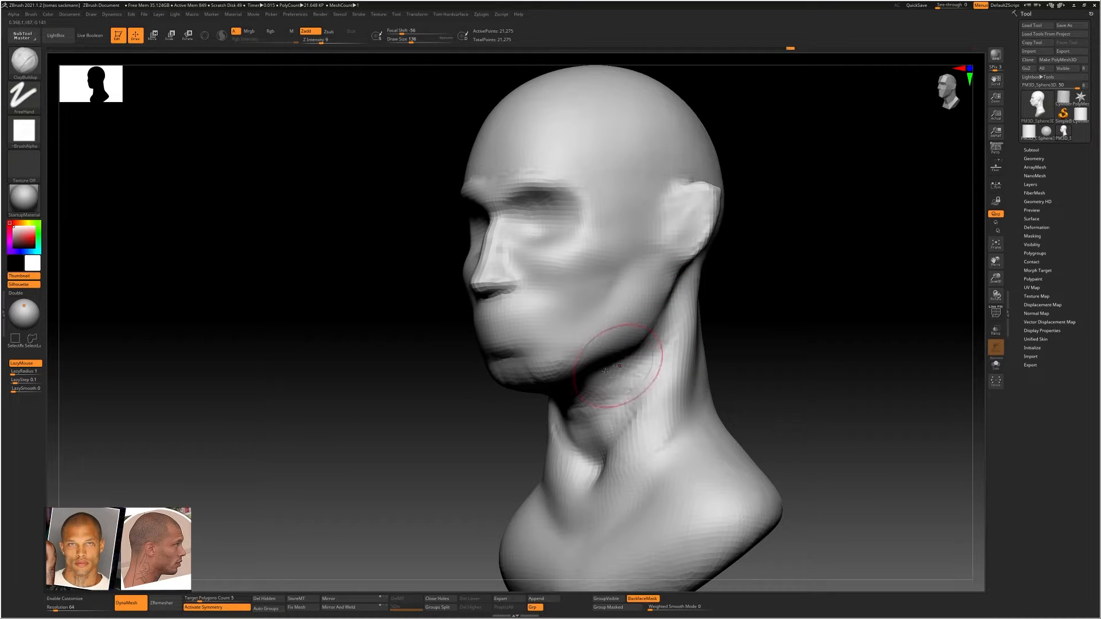
mouse_move(605, 370)
right_down()
mouse_move(641, 380)
mouse_move(619, 373)
right_up()
drag(597, 360, 558, 392)
right_drag(630, 390, 591, 380)
drag(622, 348, 577, 378)
mouse_move(596, 327)
right_down()
mouse_move(638, 326)
mouse_move(539, 369)
right_up()
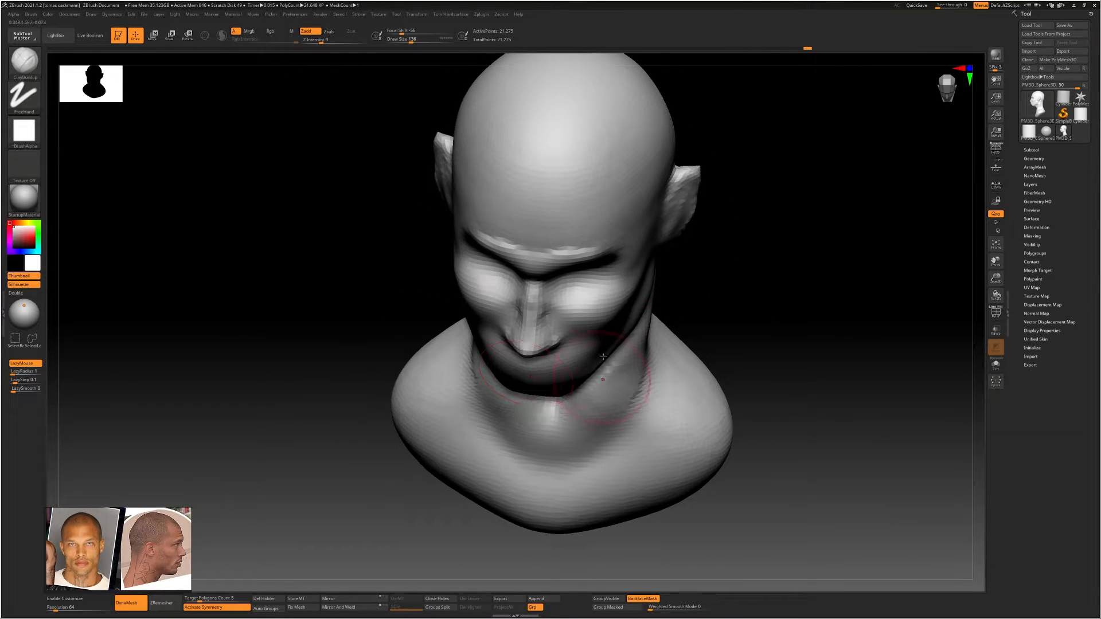
Smooth the underside of the jaw, then fill and even out the chin, checking it from the front
right_drag(603, 356, 573, 315)
shift+drag(644, 348, 564, 419)
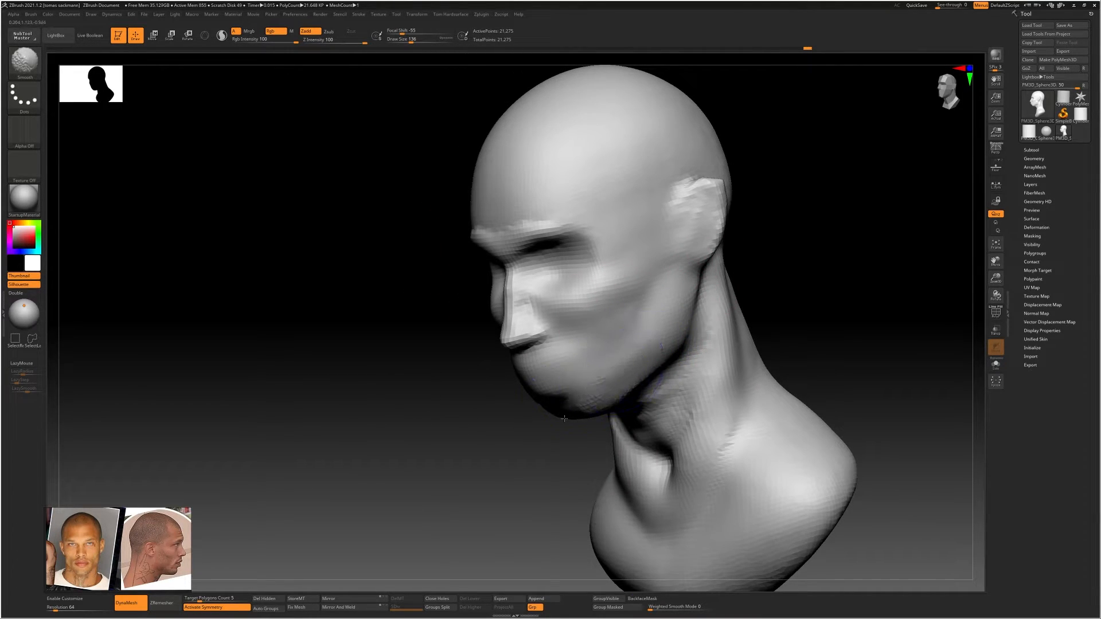
right_drag(565, 419, 625, 373)
mouse_move(561, 402)
mouse_down()
mouse_move(524, 405)
mouse_move(531, 414)
mouse_up()
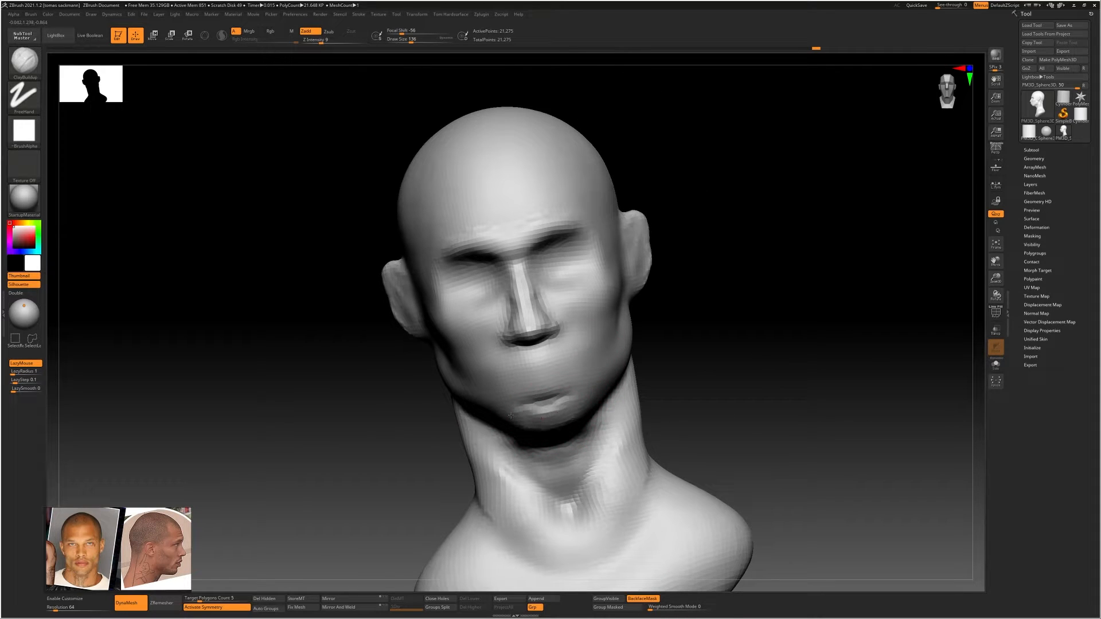
shift+drag(582, 381, 540, 385)
mouse_move(541, 385)
right_down()
mouse_move(516, 370)
mouse_move(525, 358)
right_up()
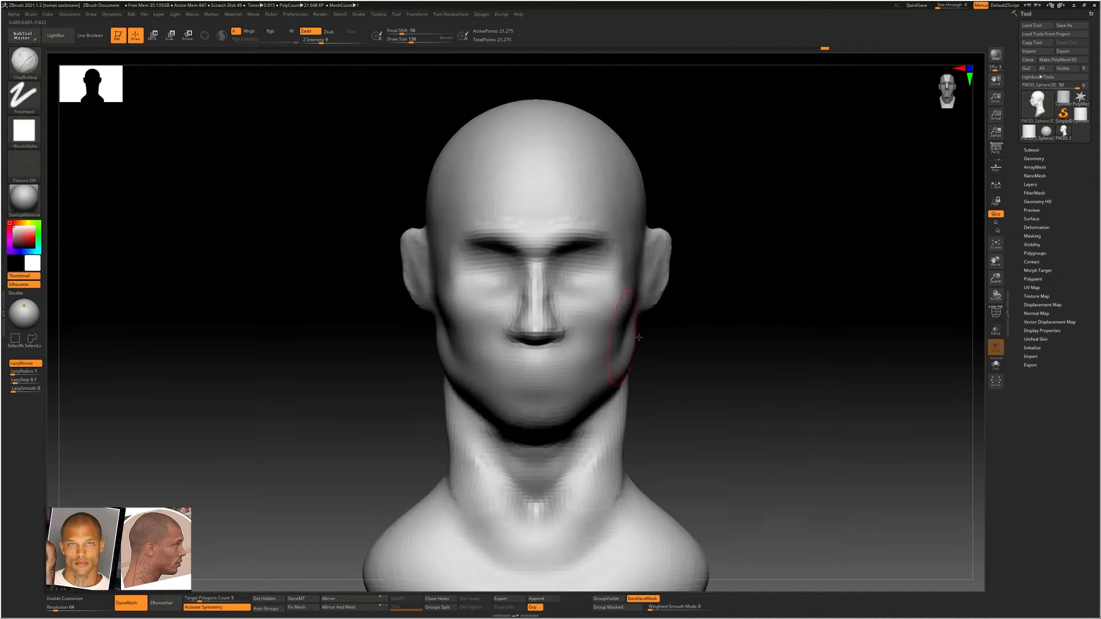
ctrl+right_drag(639, 337, 609, 338)
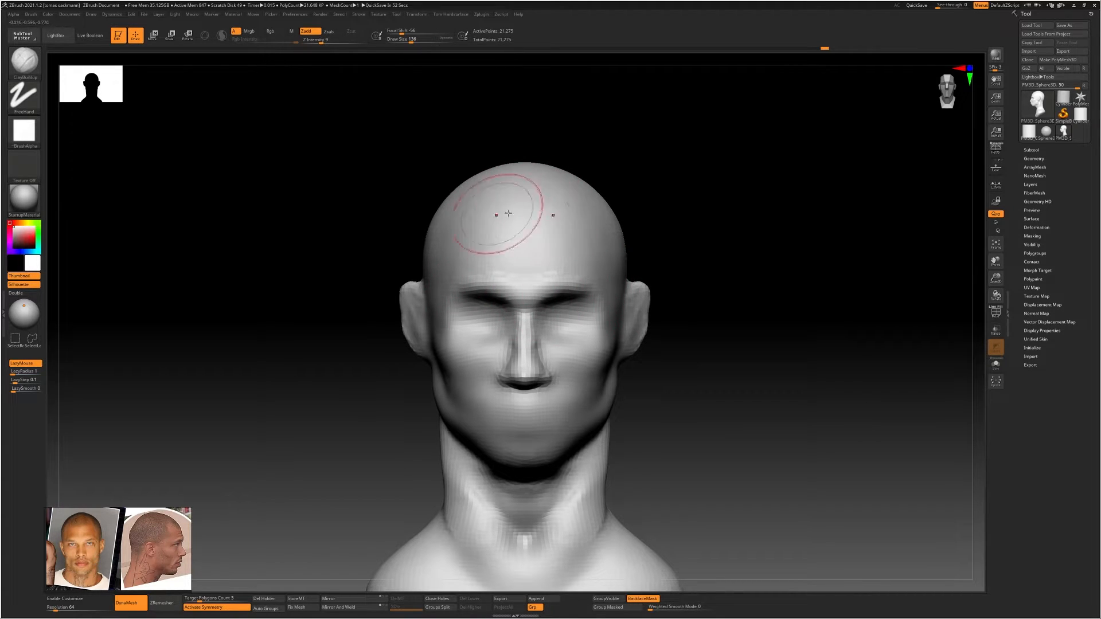
Smooth the sides and front of the neck from the front view
mouse_move(627, 319)
alt+right_down()
mouse_move(631, 285)
mouse_move(667, 297)
mouse_move(701, 374)
alt+right_up()
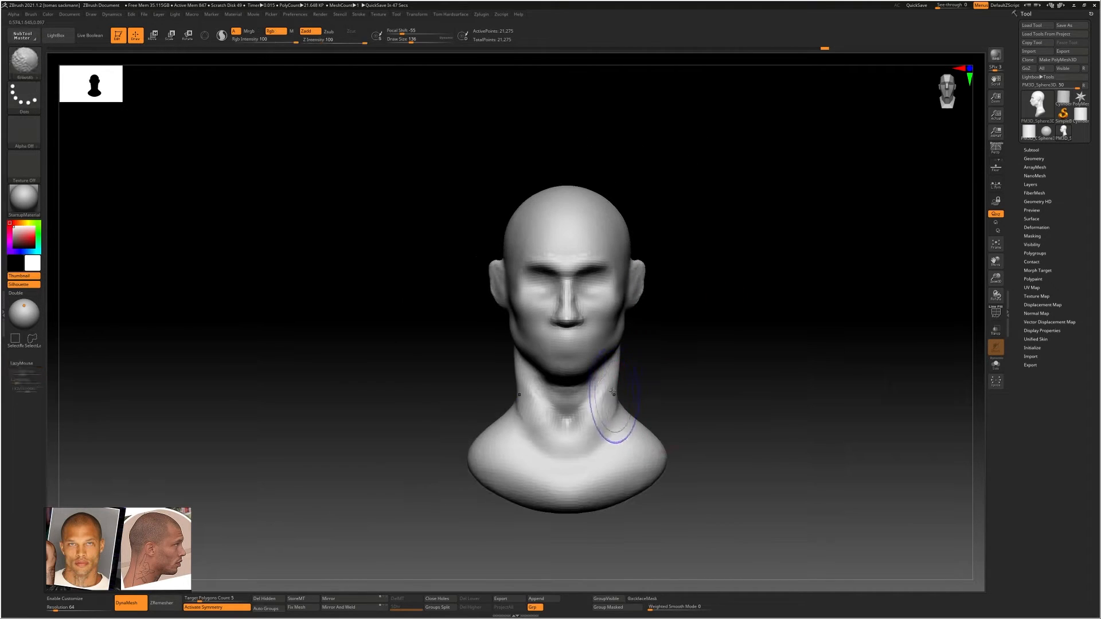
mouse_move(617, 411)
shift+mouse_down()
mouse_move(594, 415)
mouse_move(589, 431)
shift+mouse_up()
alt+right_drag(638, 404, 608, 355)
right_drag(639, 380, 553, 362)
mouse_move(622, 329)
alt+right_down()
mouse_move(614, 367)
mouse_move(644, 293)
alt+right_up()
shift+drag(597, 249, 633, 213)
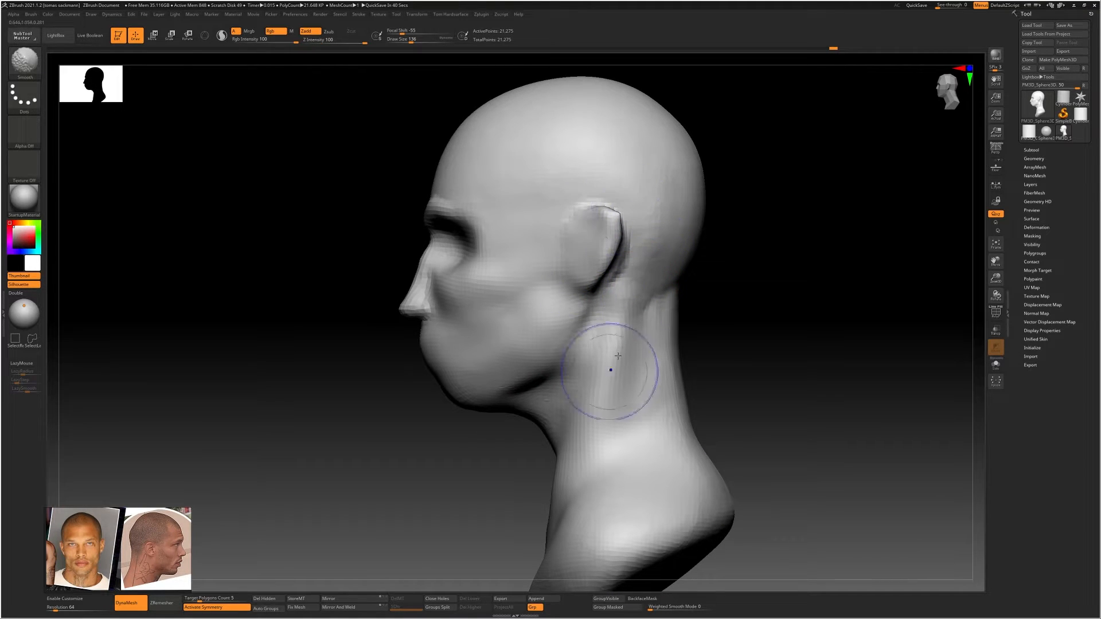
Smooth the side and back of the neck up to the base of the skull
mouse_move(610, 369)
shift+mouse_down()
mouse_move(632, 315)
mouse_move(607, 418)
mouse_move(623, 333)
shift+mouse_up()
mouse_move(675, 297)
alt+right_down()
mouse_move(665, 297)
mouse_move(663, 344)
alt+right_up()
mouse_move(663, 344)
right_down()
mouse_move(599, 333)
mouse_move(610, 330)
right_up()
mouse_move(672, 302)
shift+mouse_down()
mouse_move(695, 300)
mouse_move(692, 354)
shift+mouse_up()
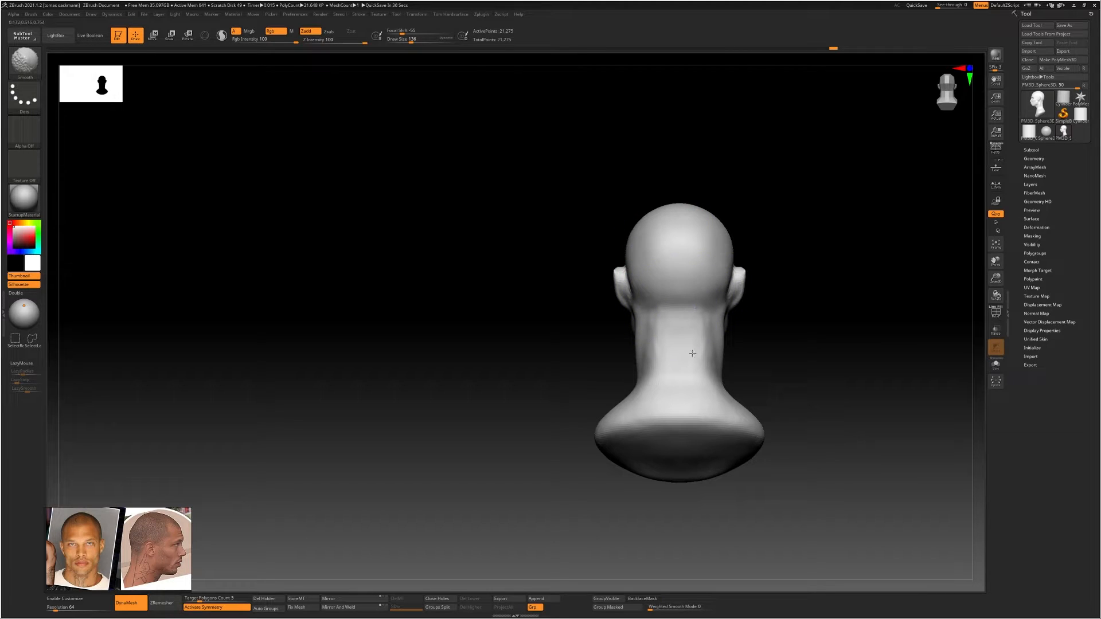
right_drag(634, 384, 705, 341)
shift+drag(642, 344, 645, 326)
right_drag(660, 339, 720, 330)
shift+drag(668, 307, 671, 315)
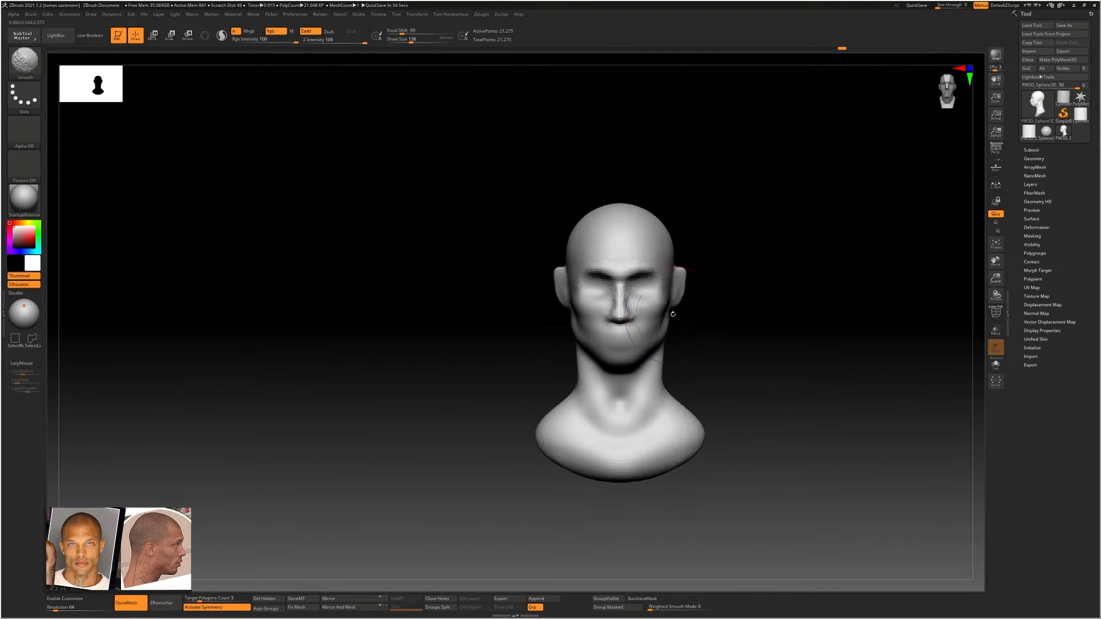
Switch from sculpting to the Transpose line in Move mode with the whole bust in front view
mouse_move(712, 329)
ctrl+right_down()
mouse_move(731, 323)
mouse_move(651, 325)
ctrl+right_up()
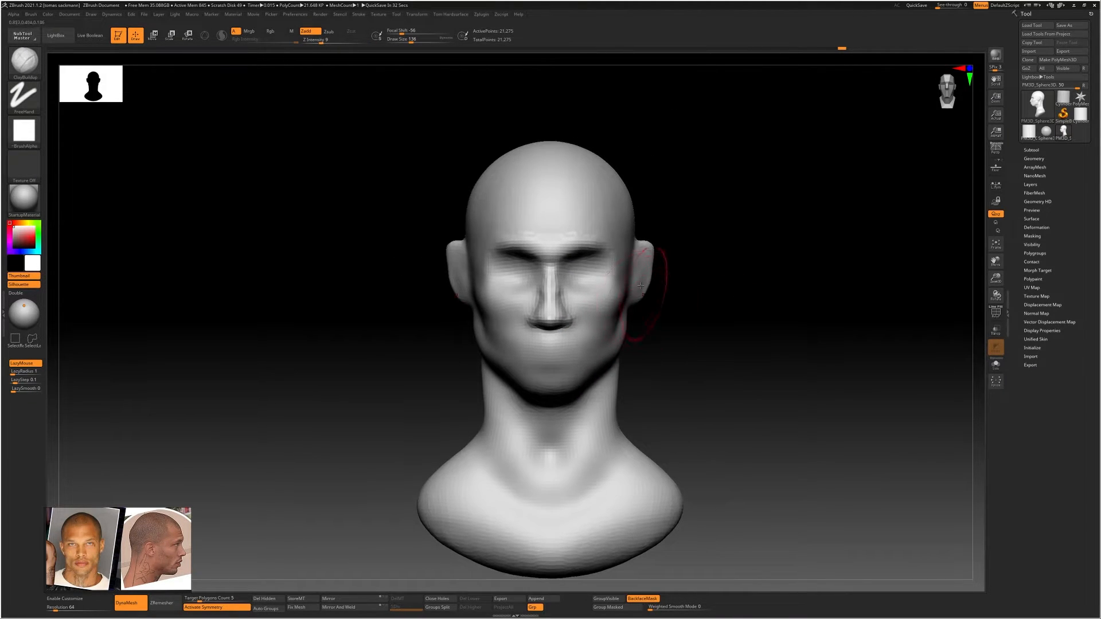
click(297, 15)
key(w)
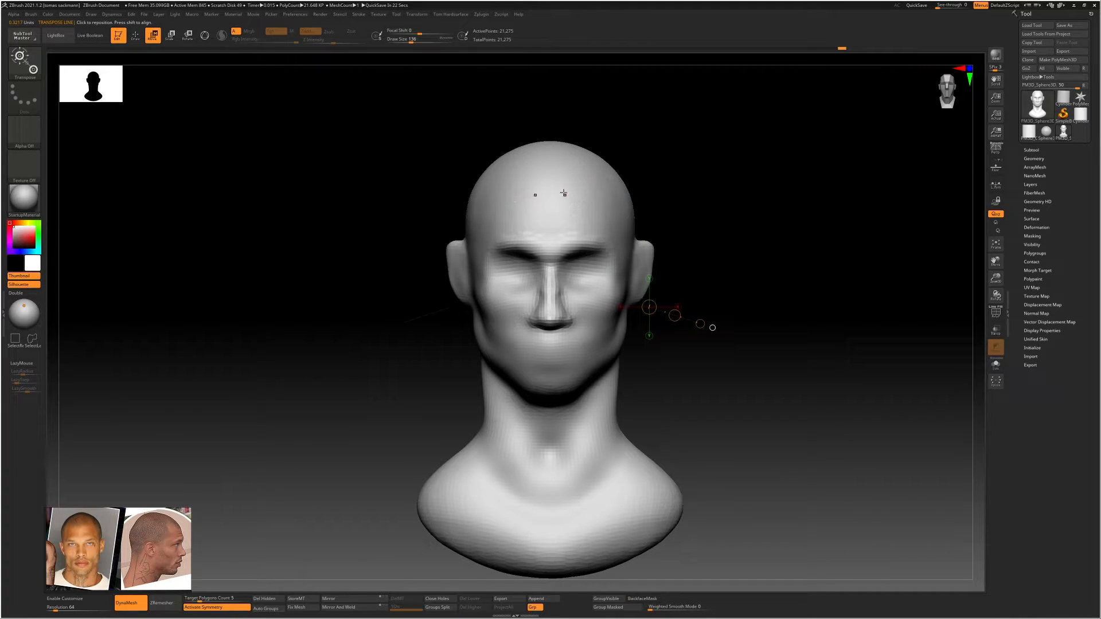
alt+right_drag(596, 209, 583, 215)
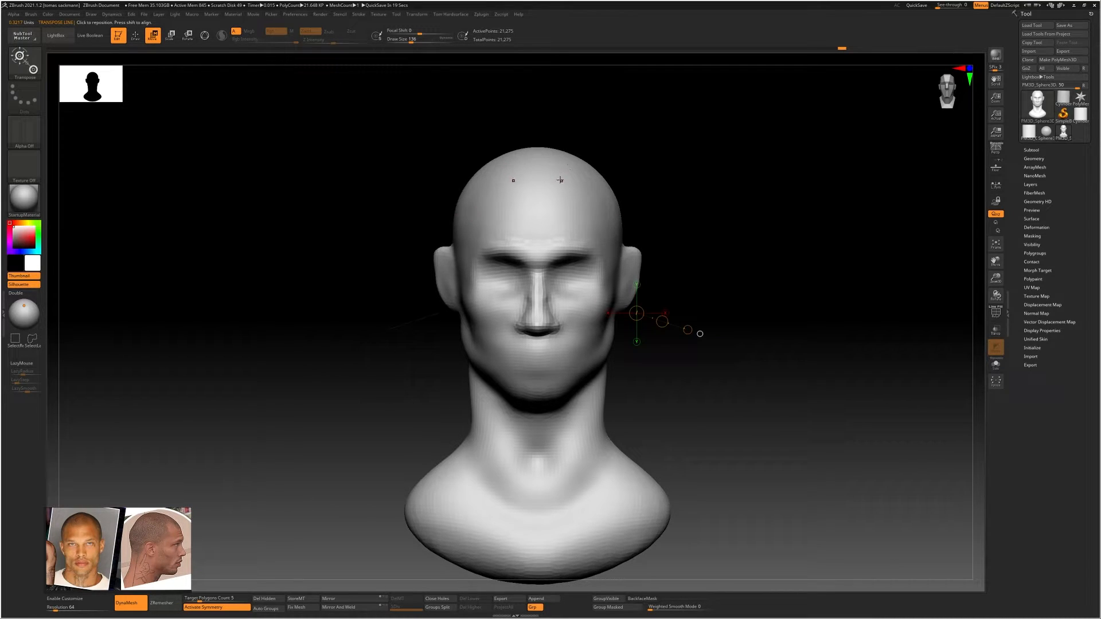
key(y)
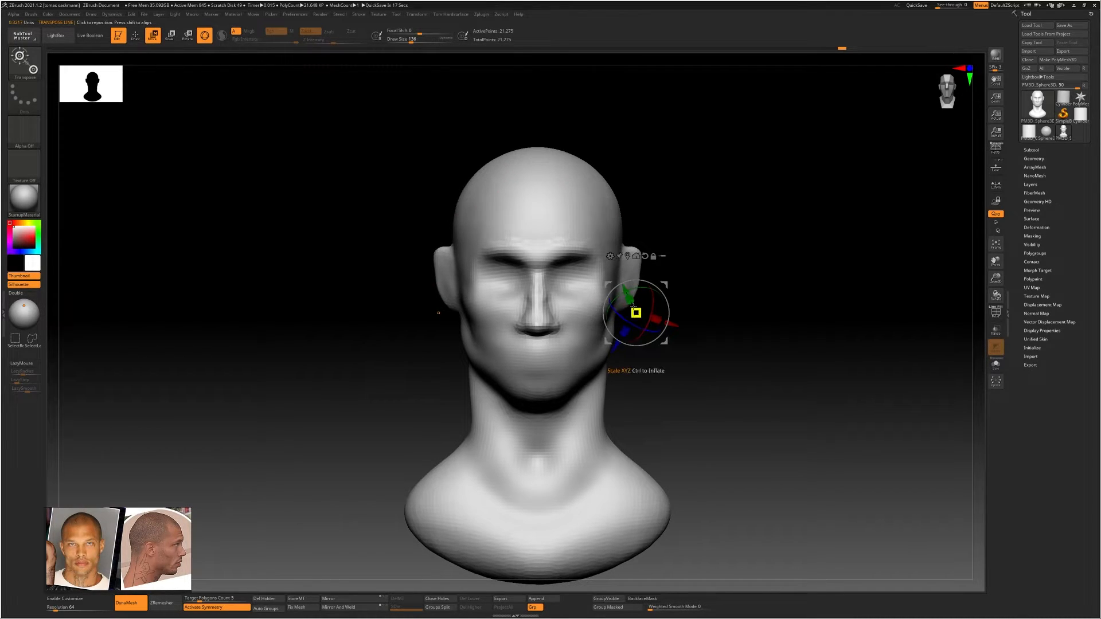
key(y)
drag(527, 198, 572, 253)
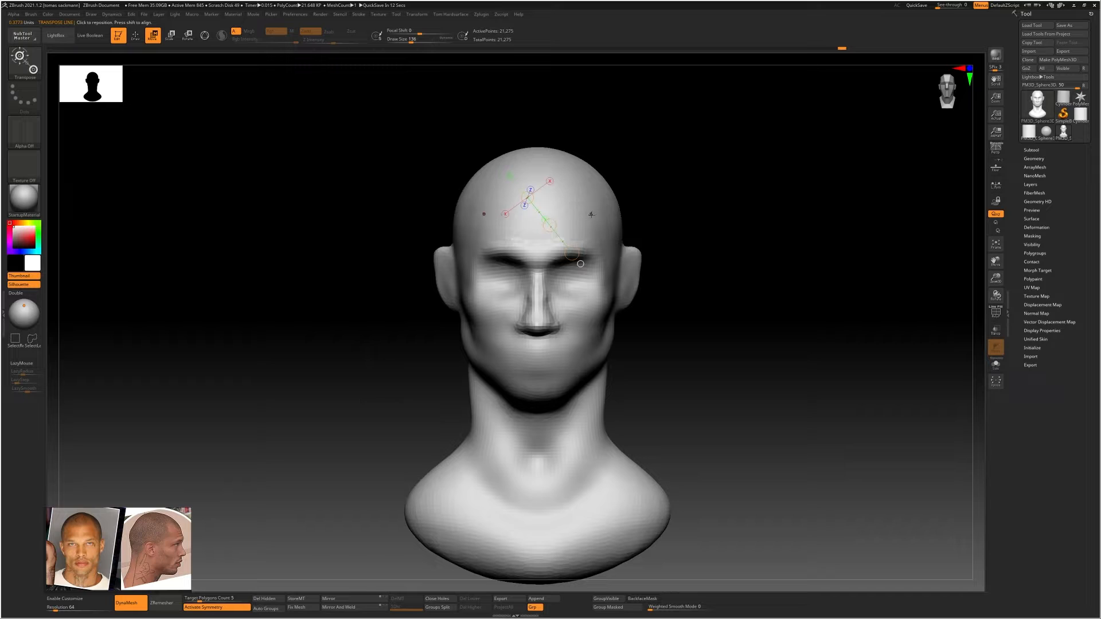
ctrl+right_drag(615, 214, 603, 184)
drag(586, 198, 594, 337)
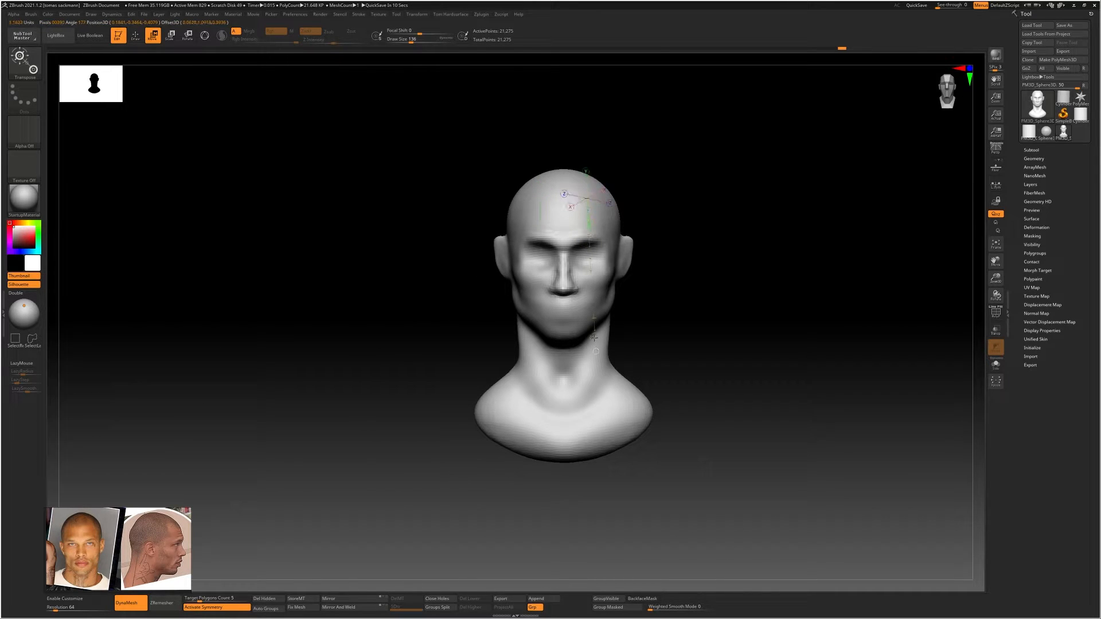
ctrl+right_drag(627, 188, 680, 196)
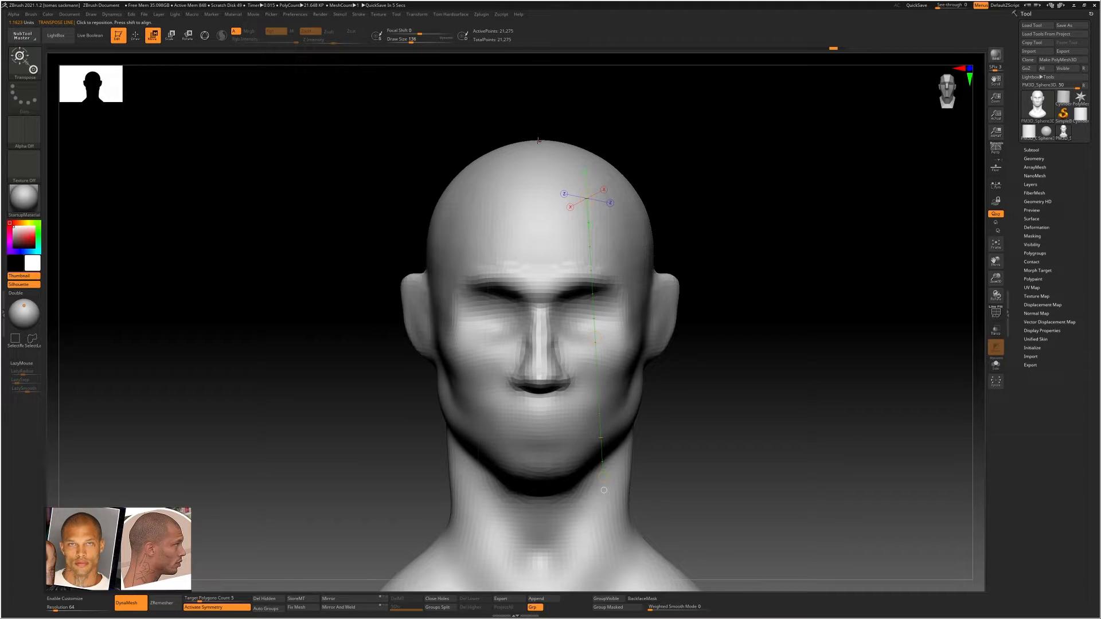
Draw a vertical Transpose line down the centre of the head from the crown to the chin
drag(538, 140, 541, 482)
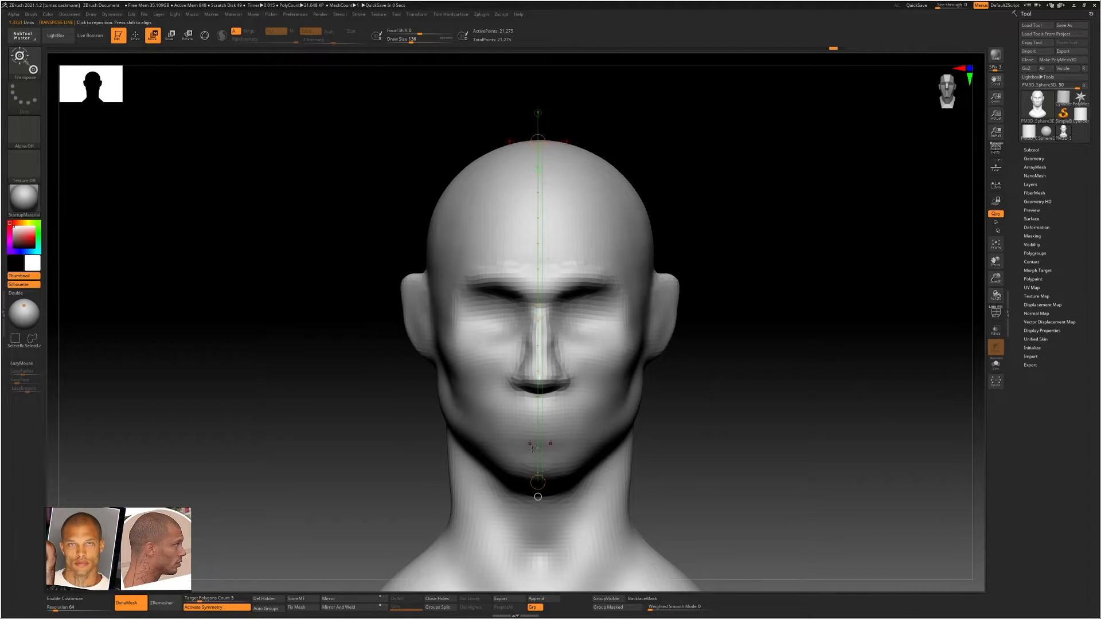
drag(526, 235, 526, 240)
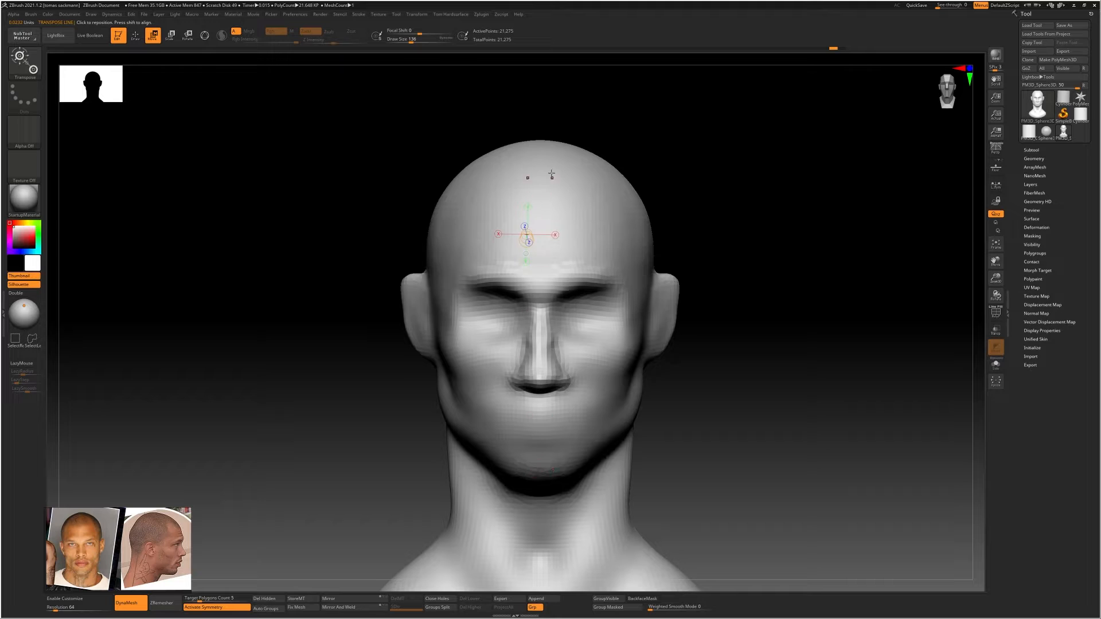
drag(547, 165, 532, 157)
drag(452, 433, 432, 433)
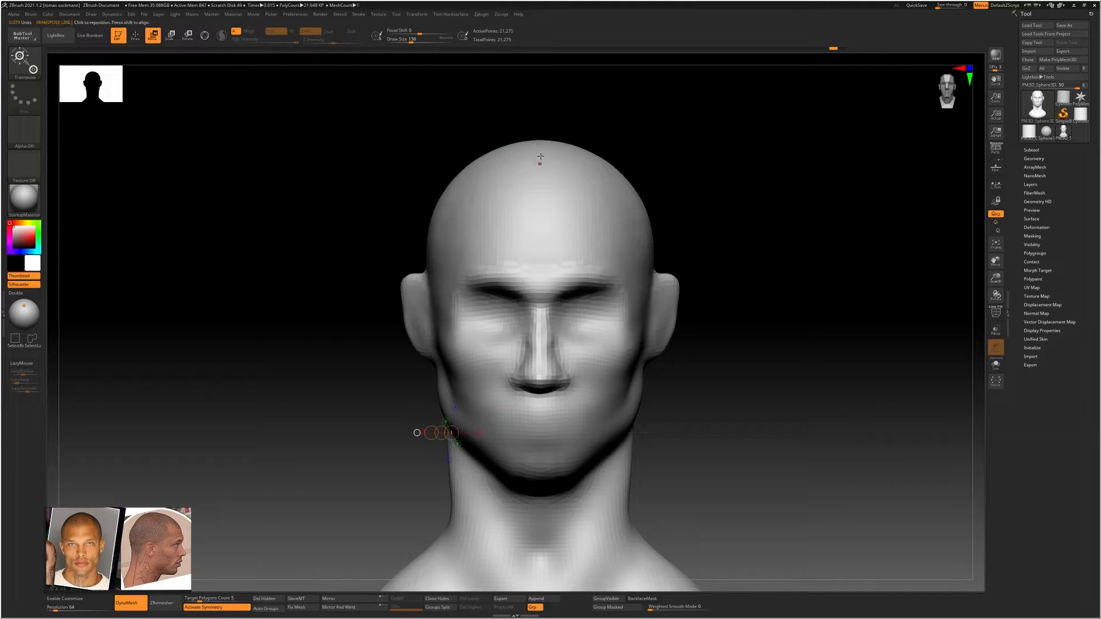
drag(539, 140, 544, 480)
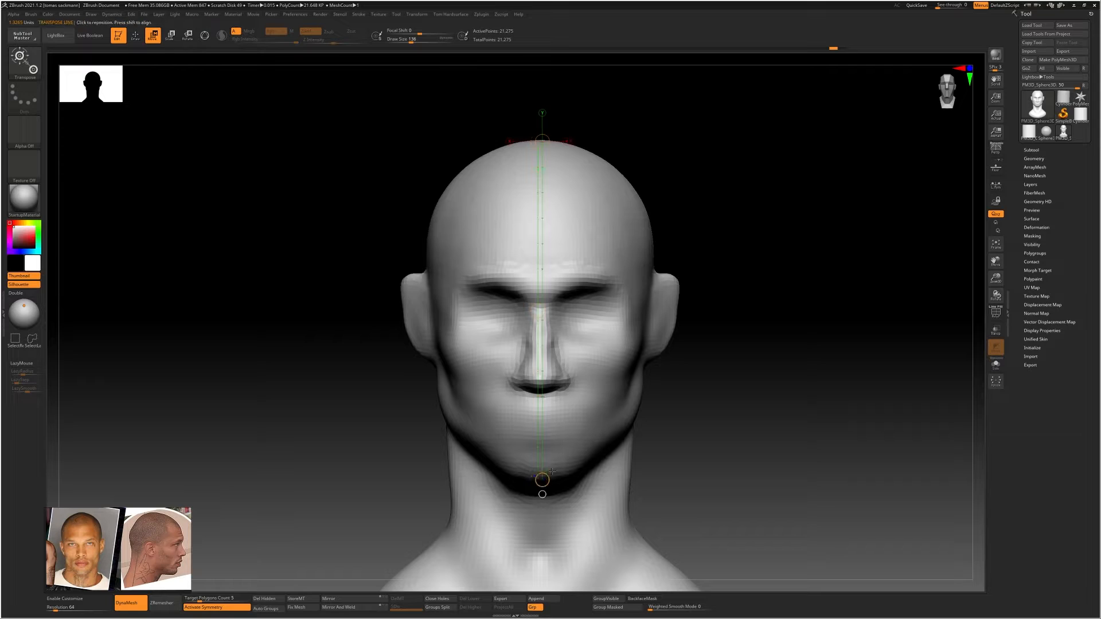
Set the Transpose Units calibration distance to 1 for the crown-to-chin line
click(295, 16)
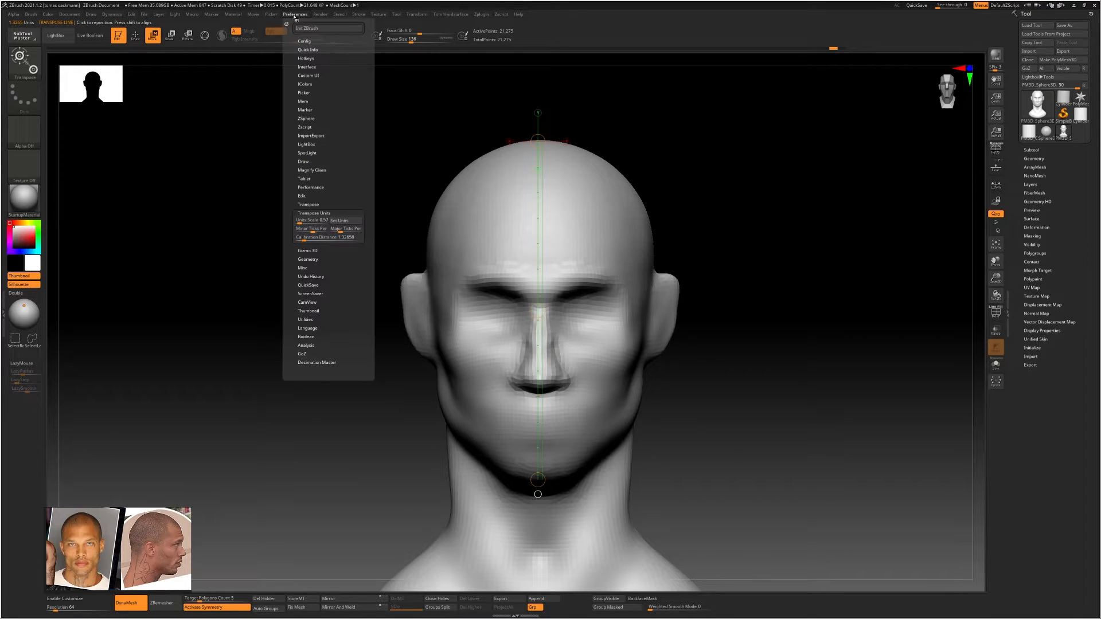
click(310, 212)
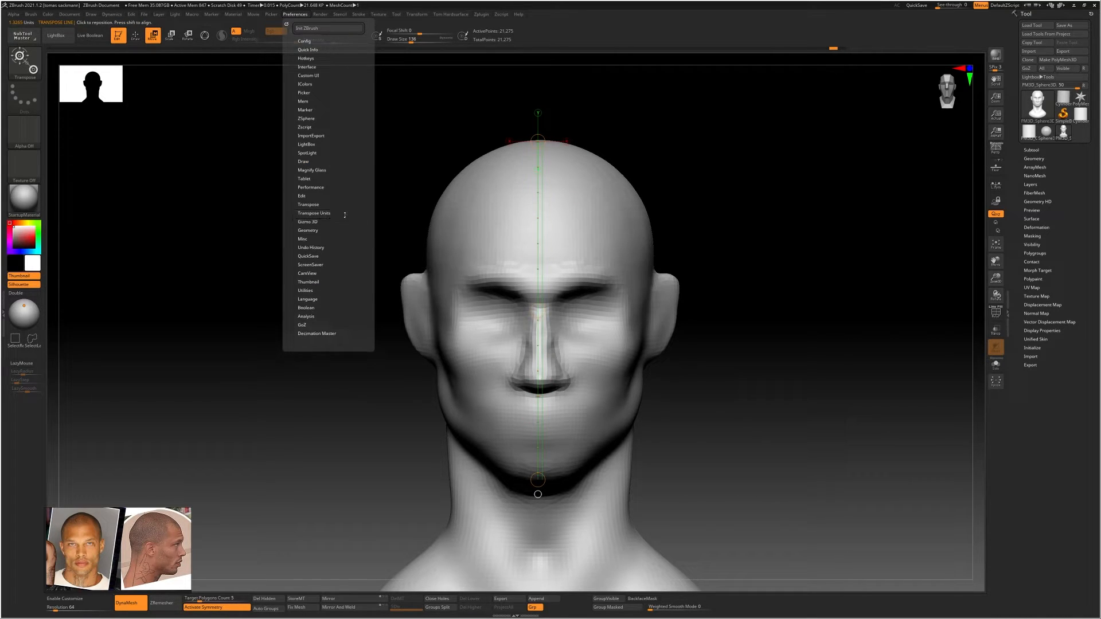
click(315, 214)
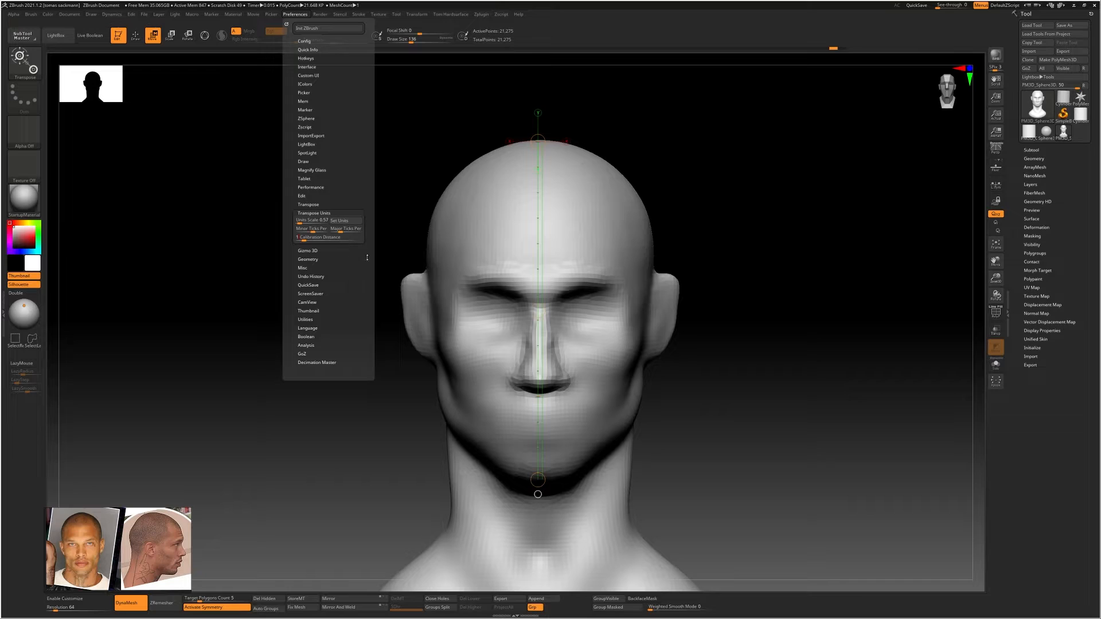
key(Return)
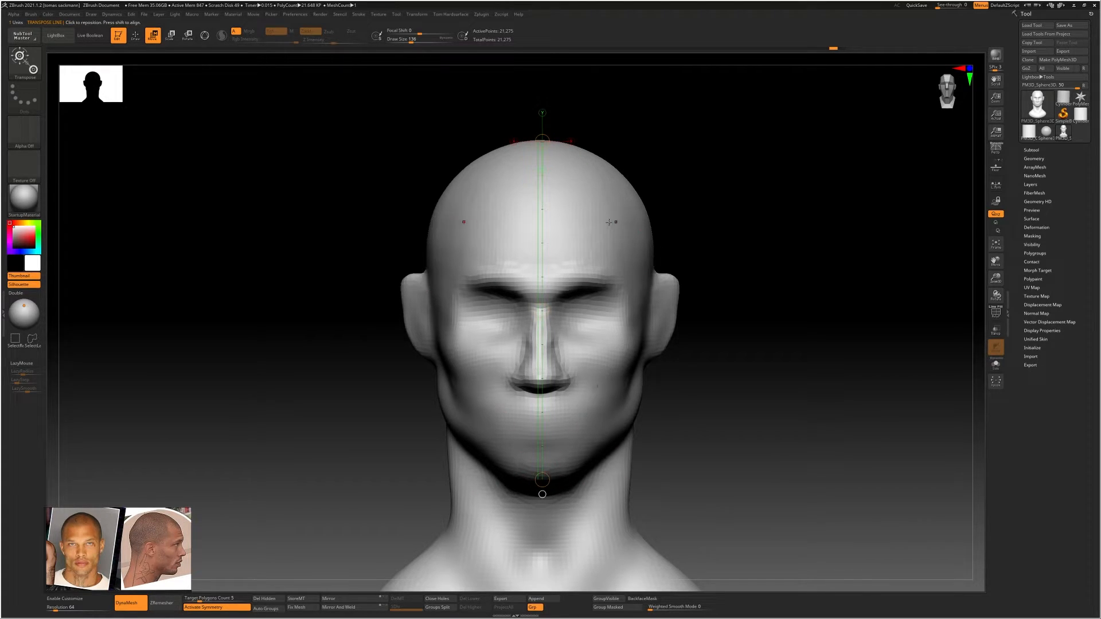
Measure the head height from crown to chin again with a new Transpose line
drag(579, 219, 970, 324)
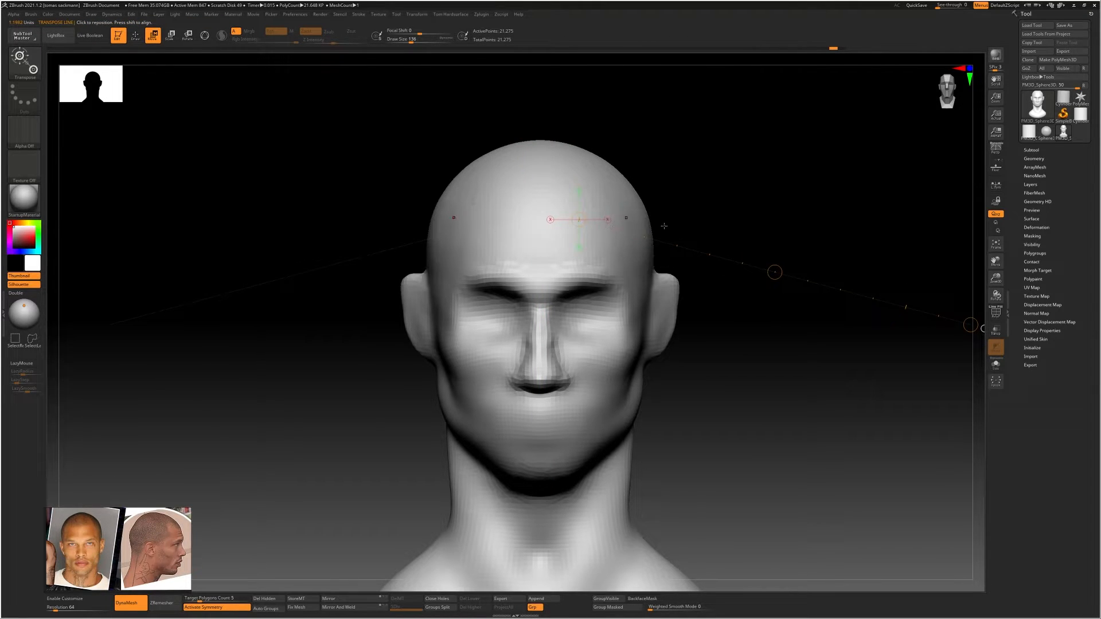
alt+drag(781, 357, 649, 303)
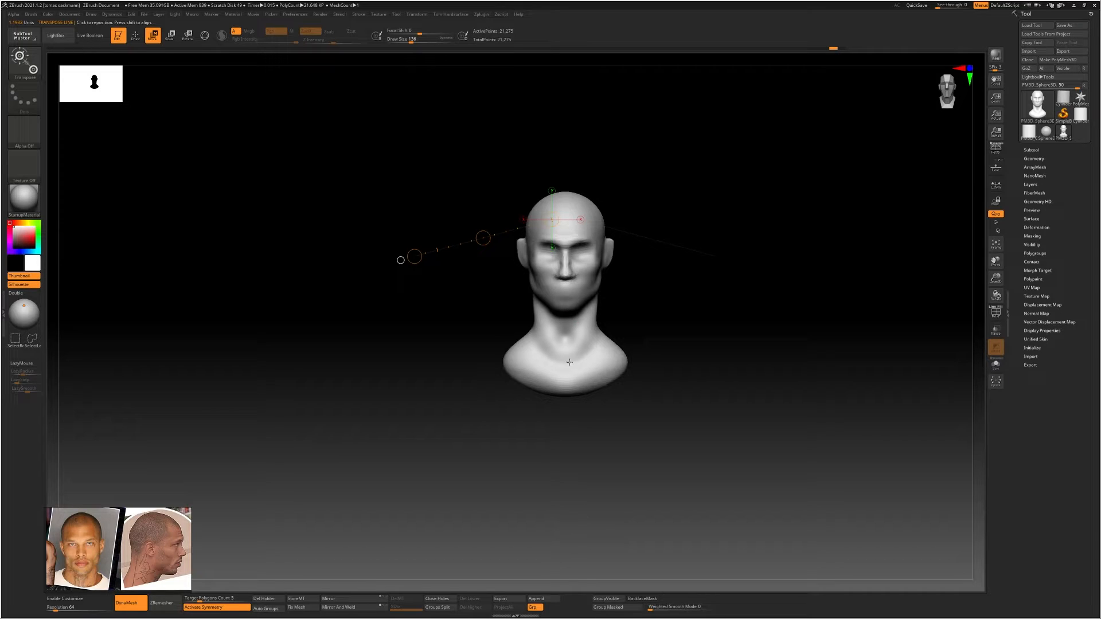
alt+drag(569, 362, 507, 331)
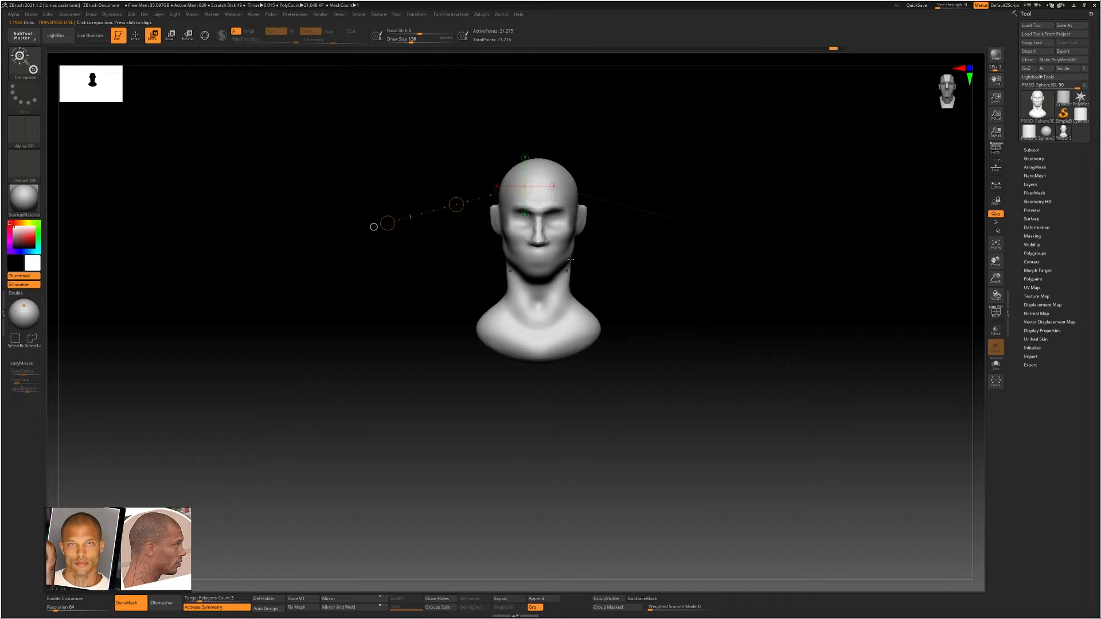
ctrl+right_drag(555, 186, 578, 199)
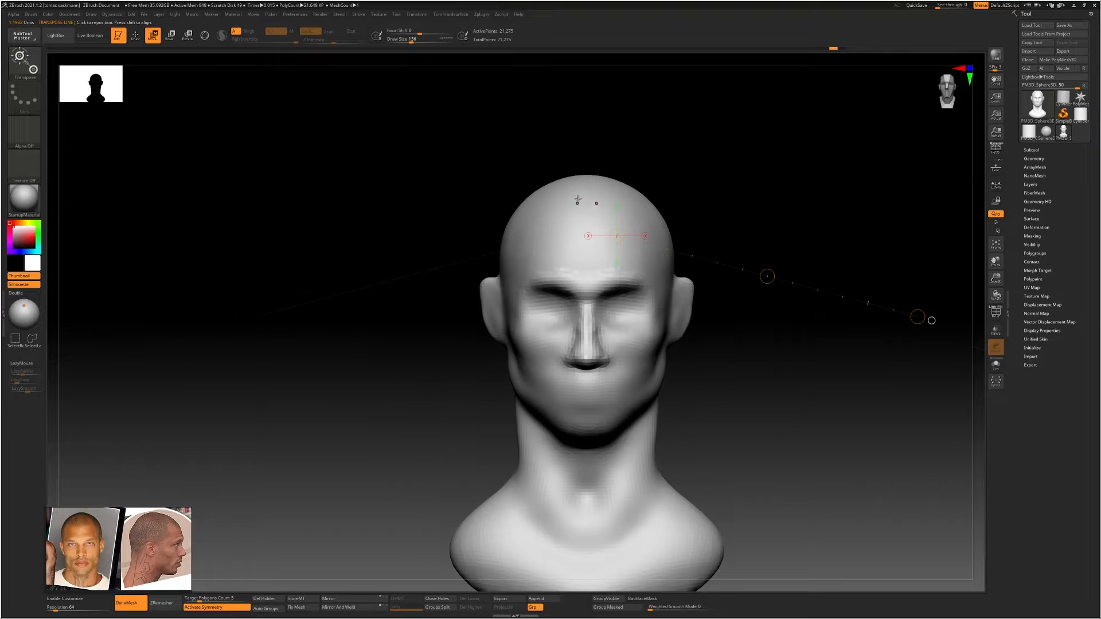
drag(587, 174, 588, 440)
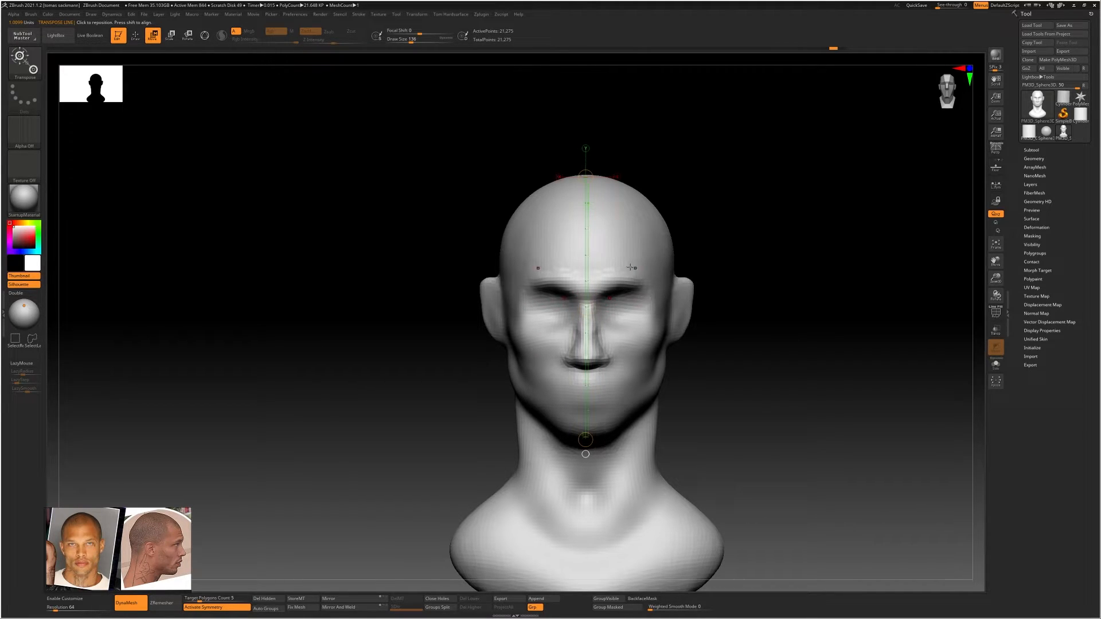
alt+right_drag(604, 239, 584, 215)
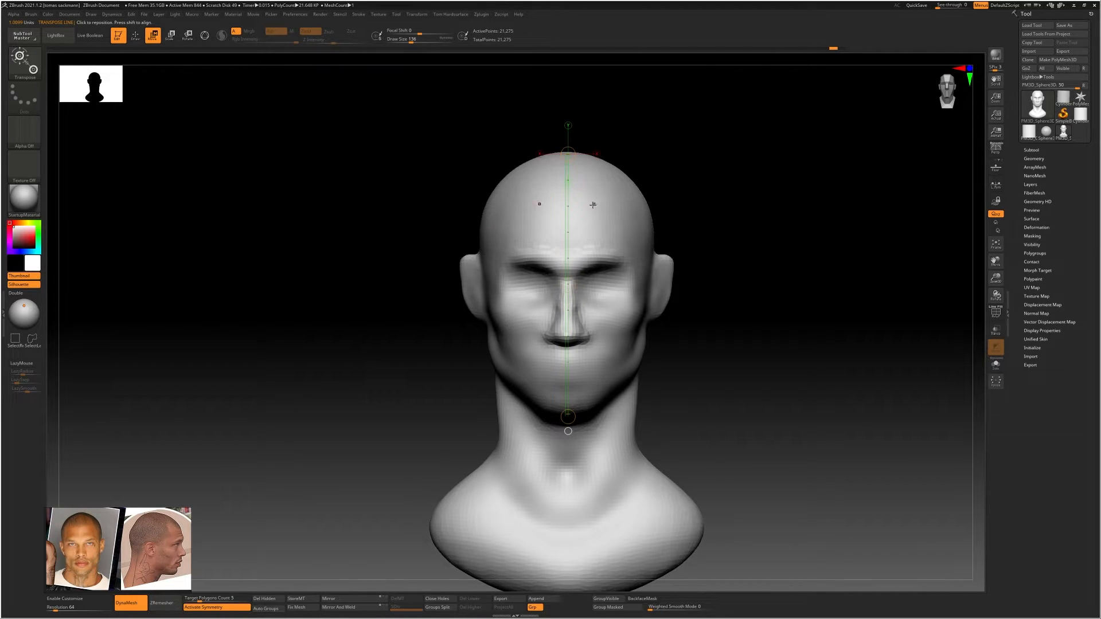
Mark the hairline with a short horizontal crease across the forehead, using DamStandard at a smaller draw size
key(q)
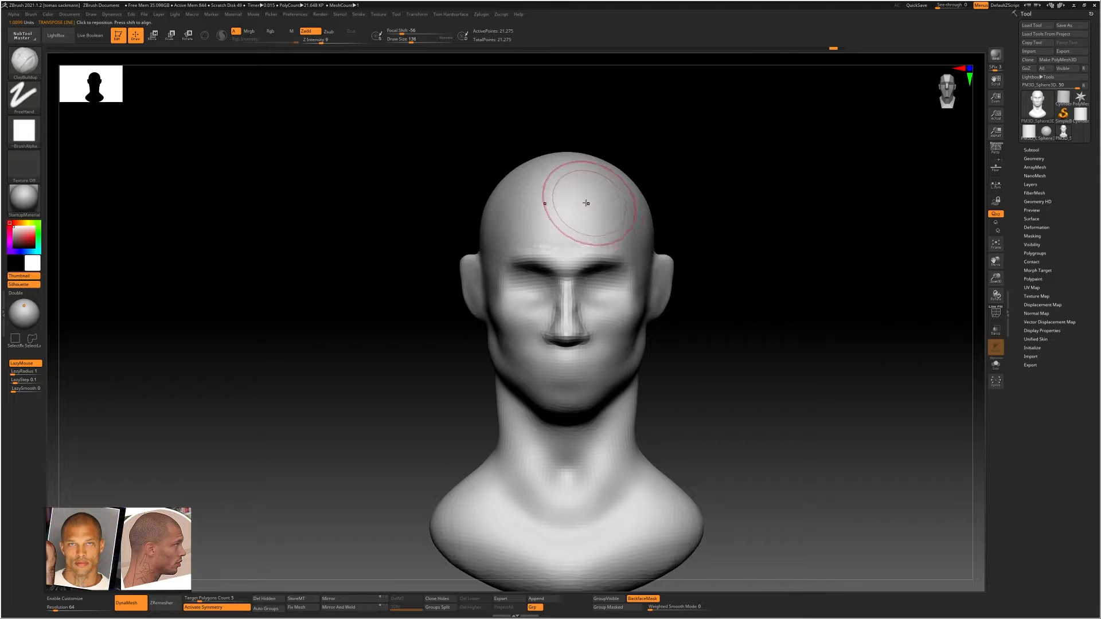
key(b)
key(d)
key(s)
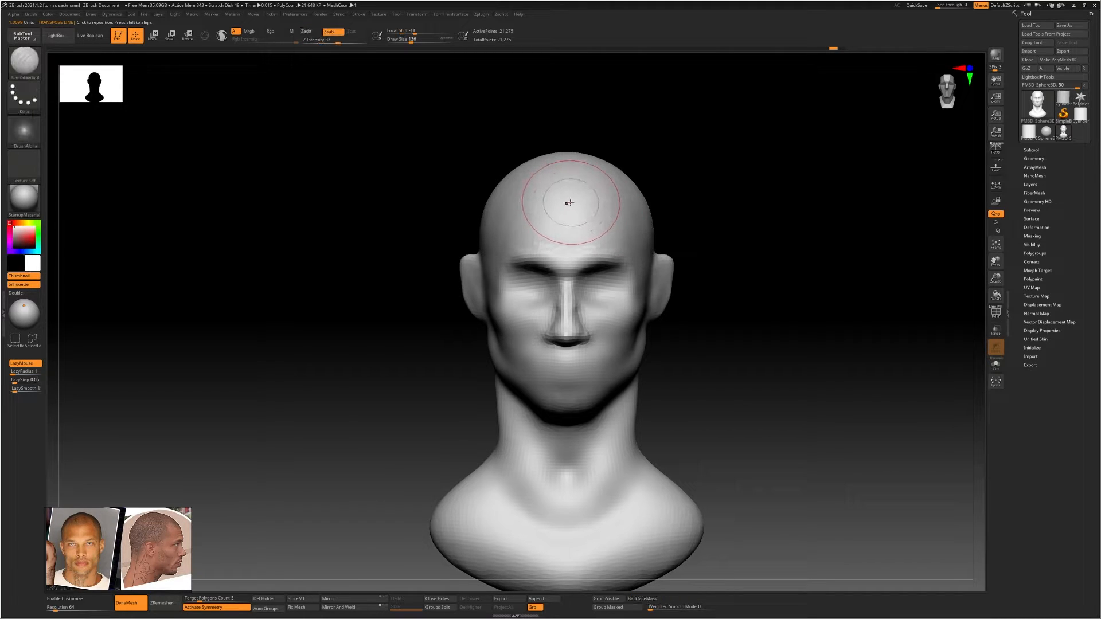
key(s)
drag(565, 211, 559, 212)
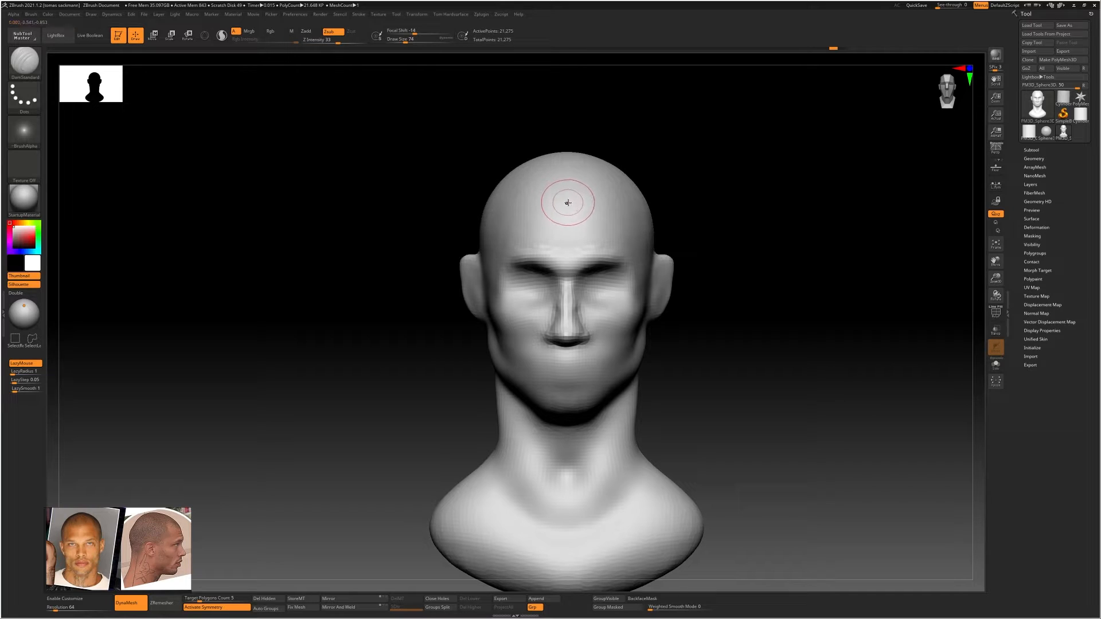
key(b)
key(d)
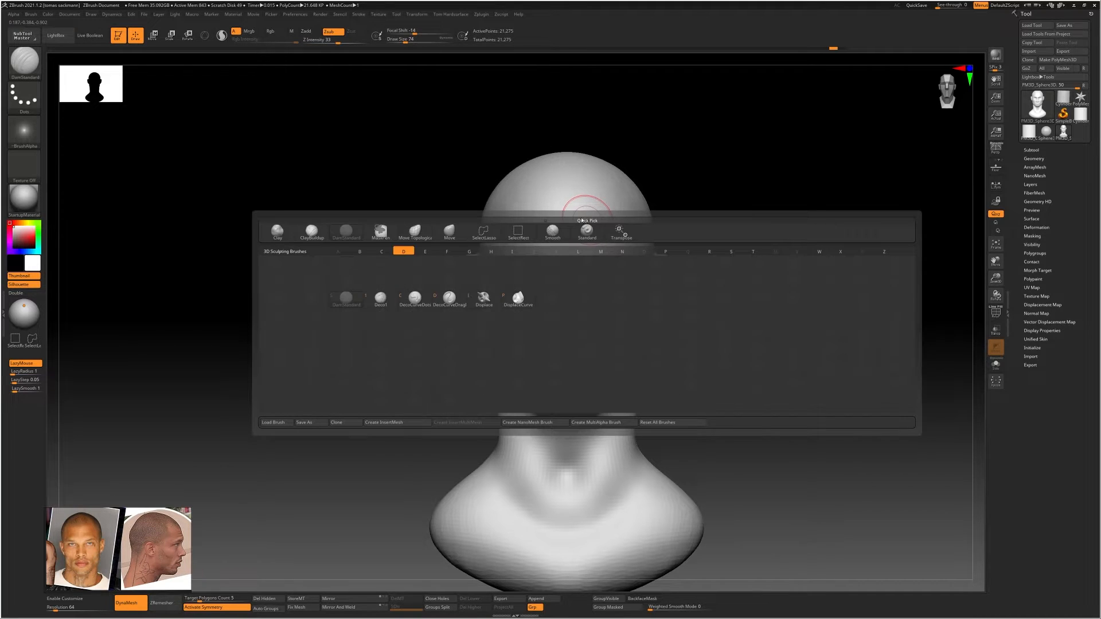
key(s)
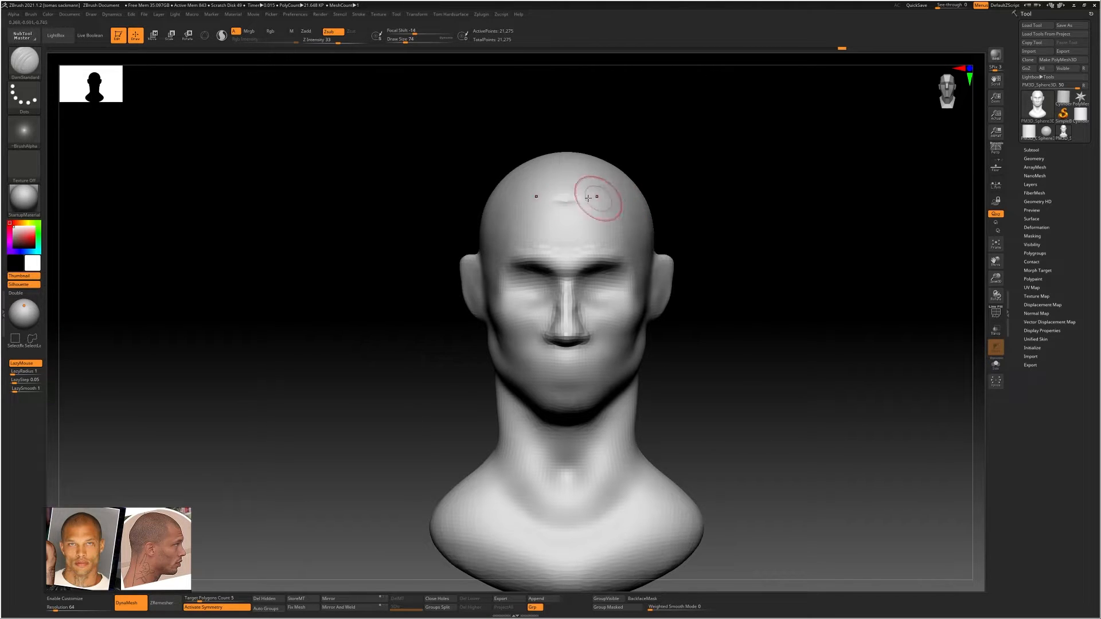
ctrl+right_drag(585, 194, 602, 209)
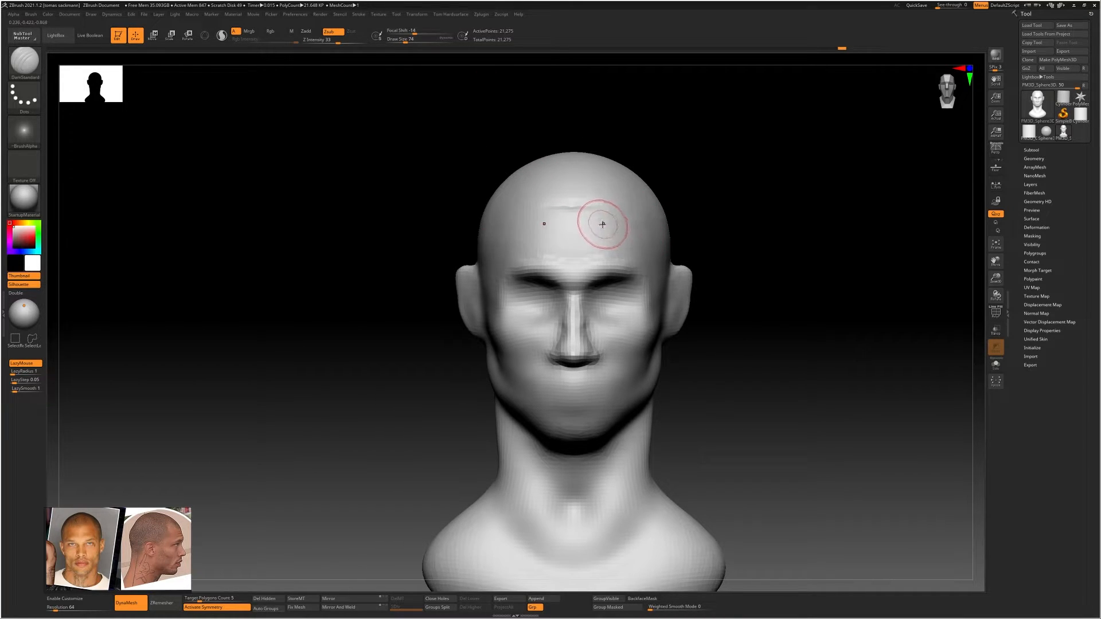
Draw a Transpose line from the hairline mark to the chin and set its calibration distance to 3 units
key(t)
click(577, 241)
key(e)
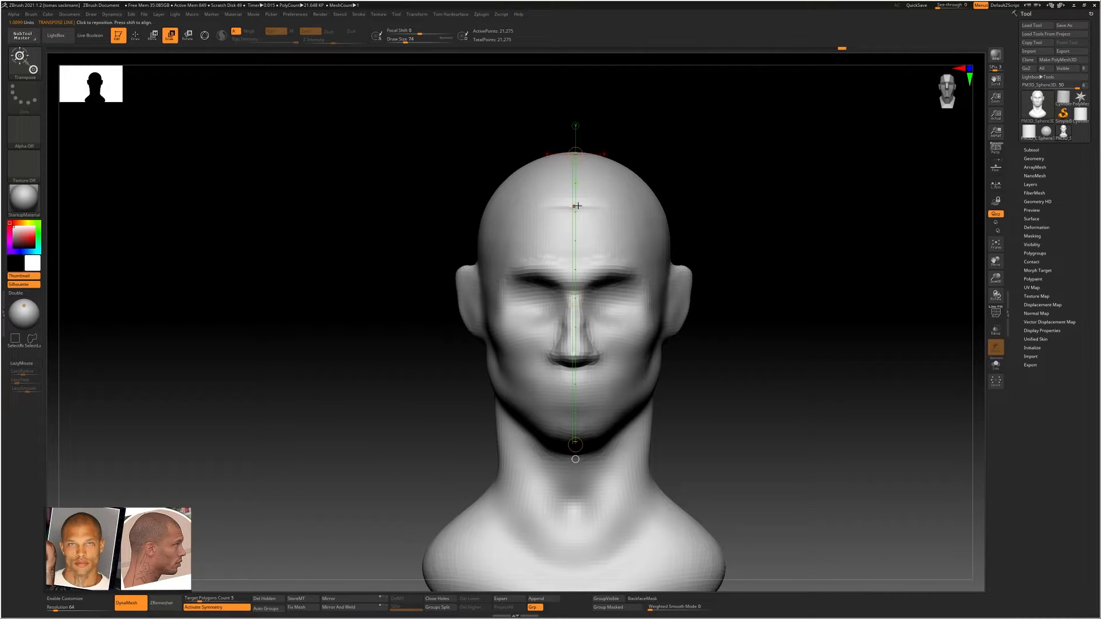
drag(576, 206, 579, 366)
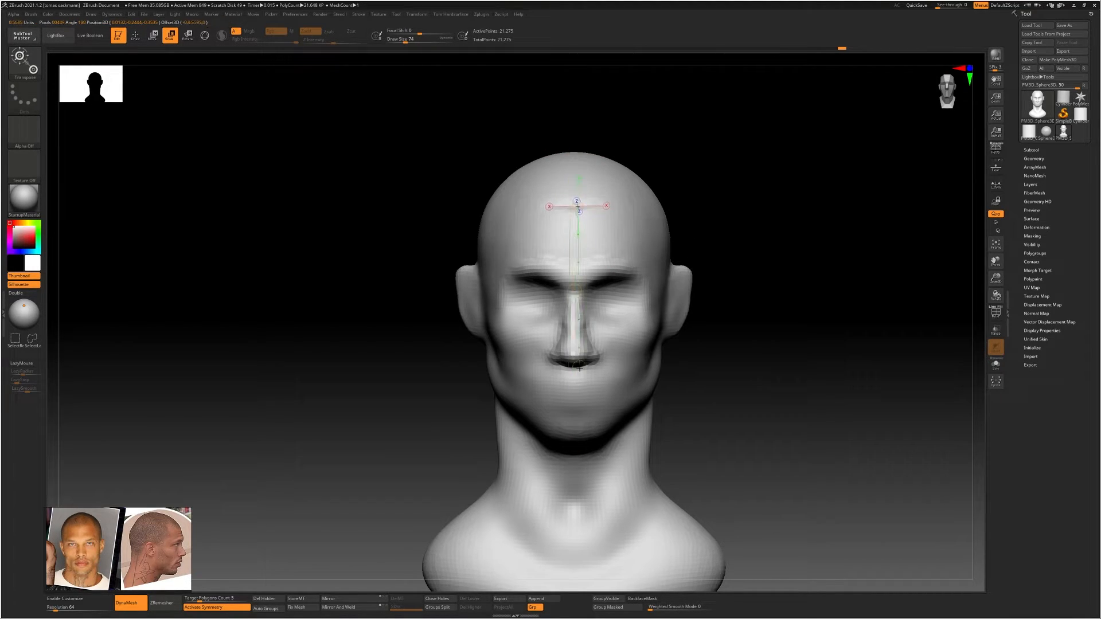
drag(579, 418, 577, 444)
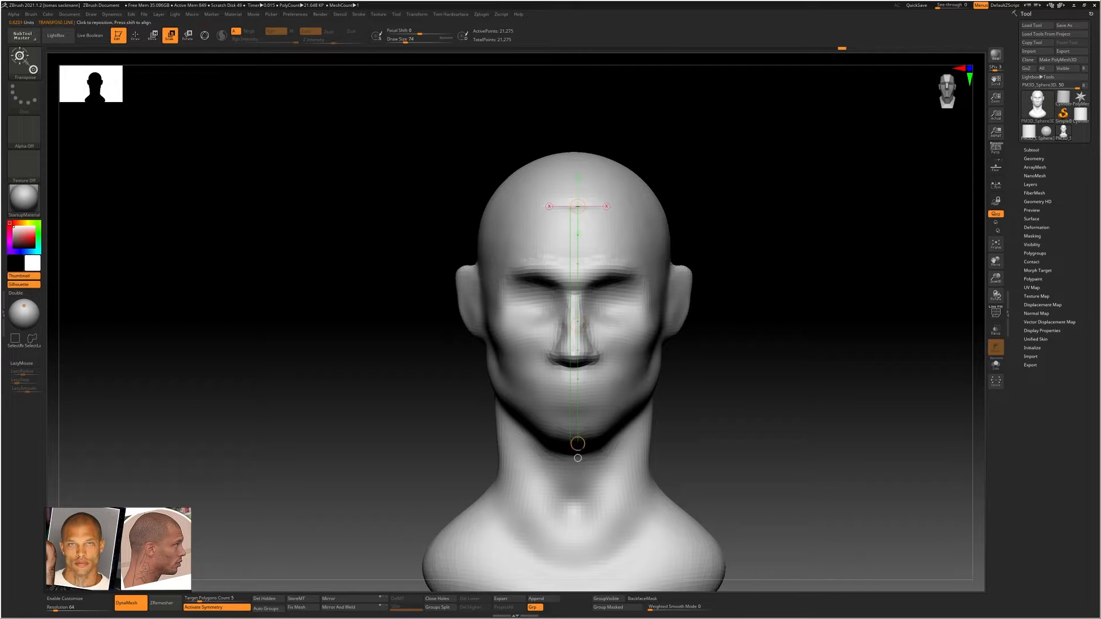
click(295, 15)
click(316, 237)
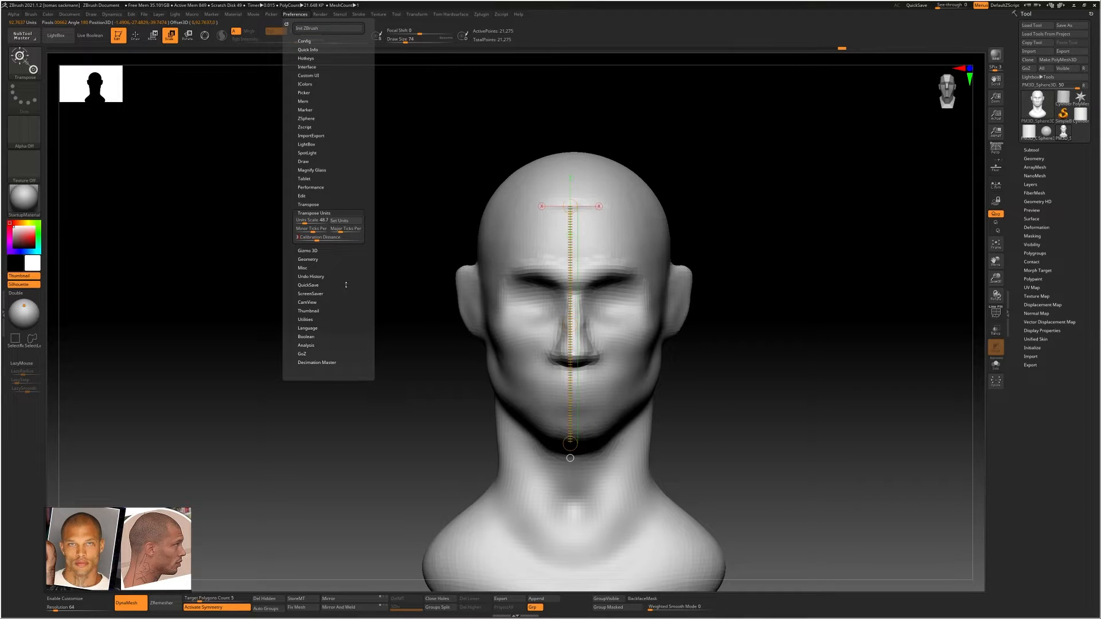
key(Return)
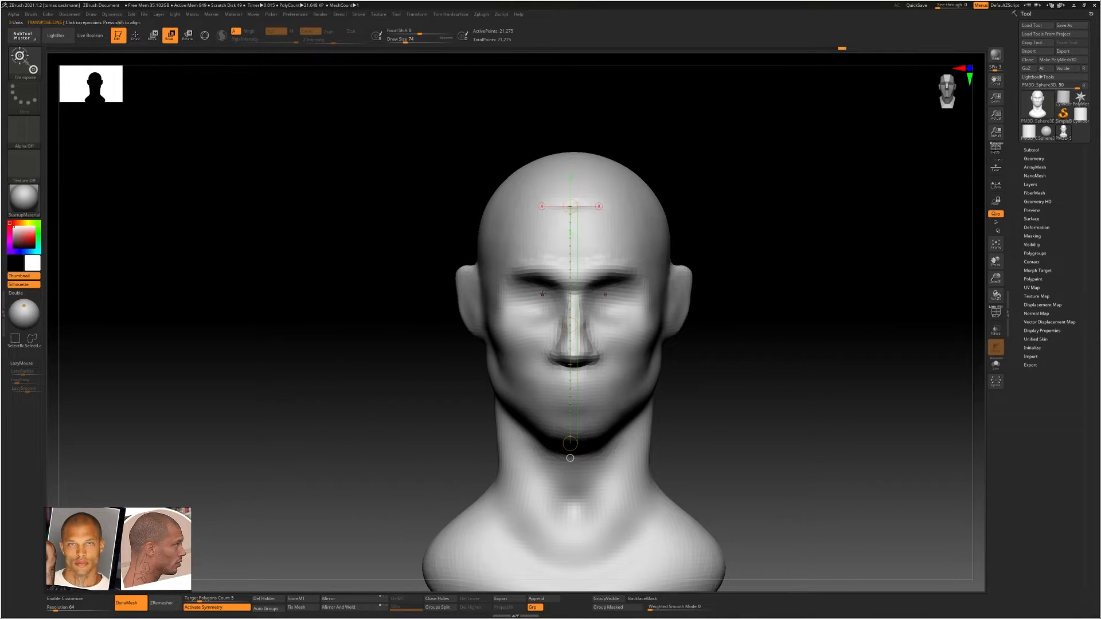
Examine the facial thirds from hairline to chin against the divisions of the Transpose line
alt+right_drag(596, 293, 584, 290)
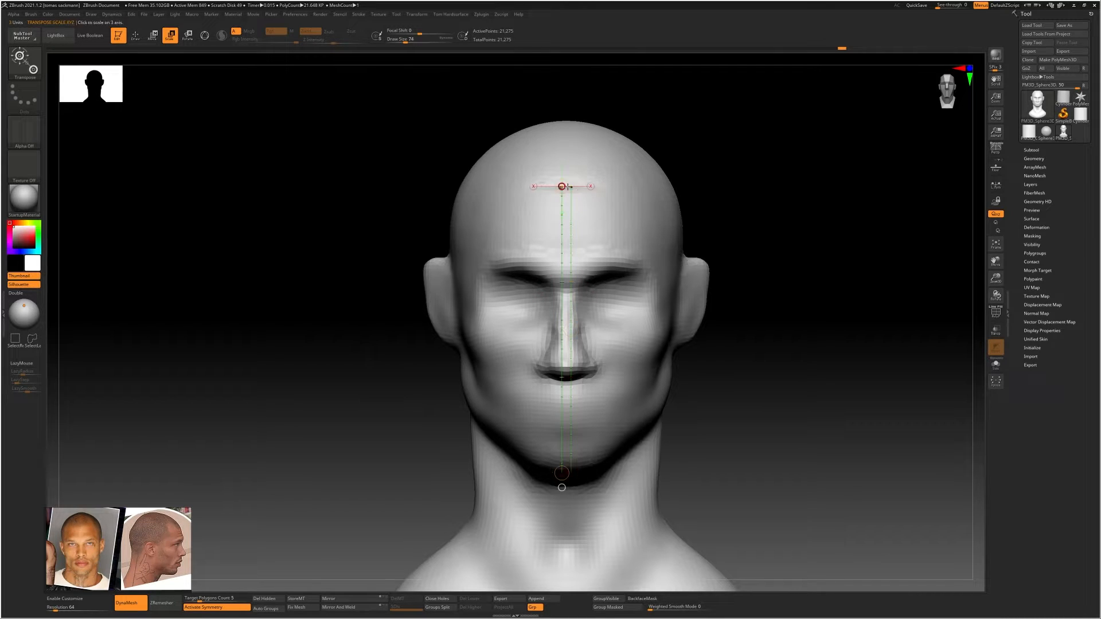
drag(581, 186, 572, 185)
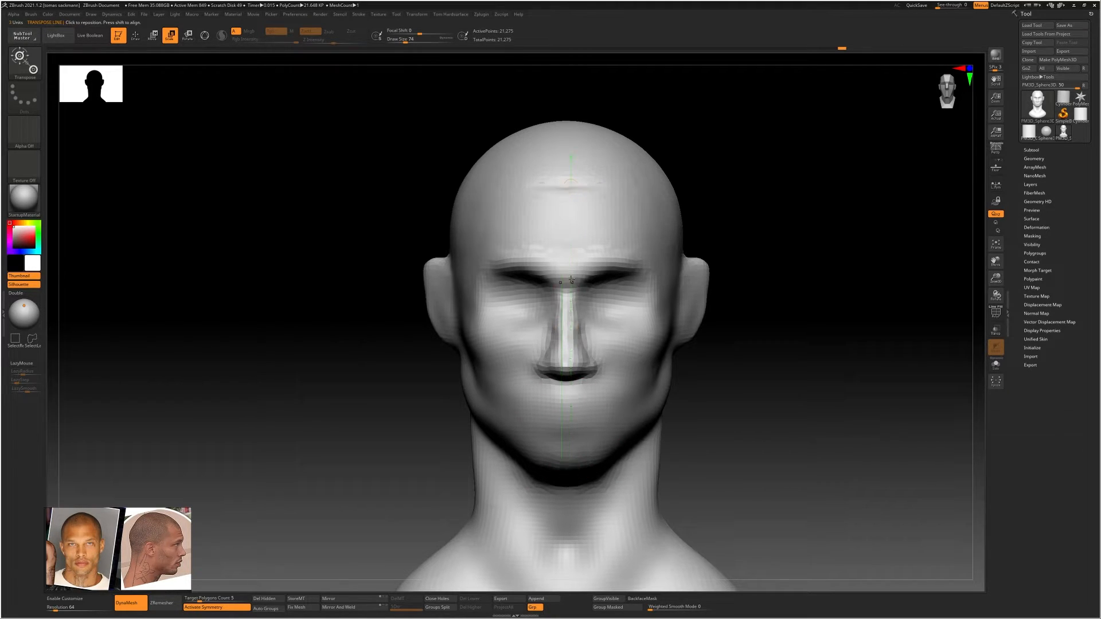
Reshape the brow and cheek area beside the nose from the front with the Move Topological brush
ctrl+right_drag(572, 261, 585, 283)
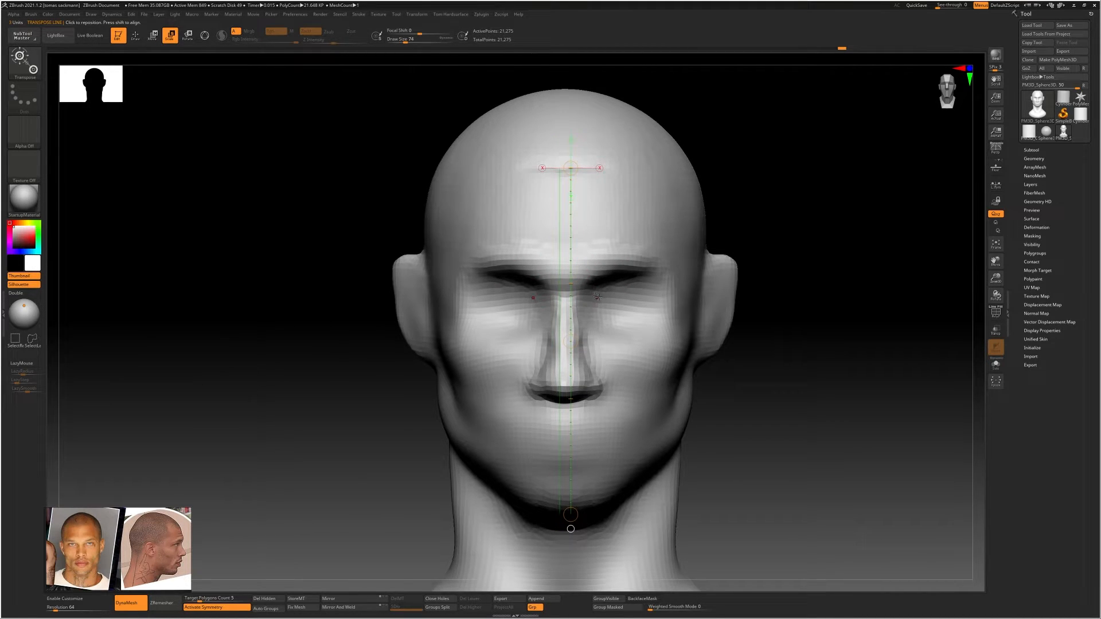
key(b)
key(m)
key(t)
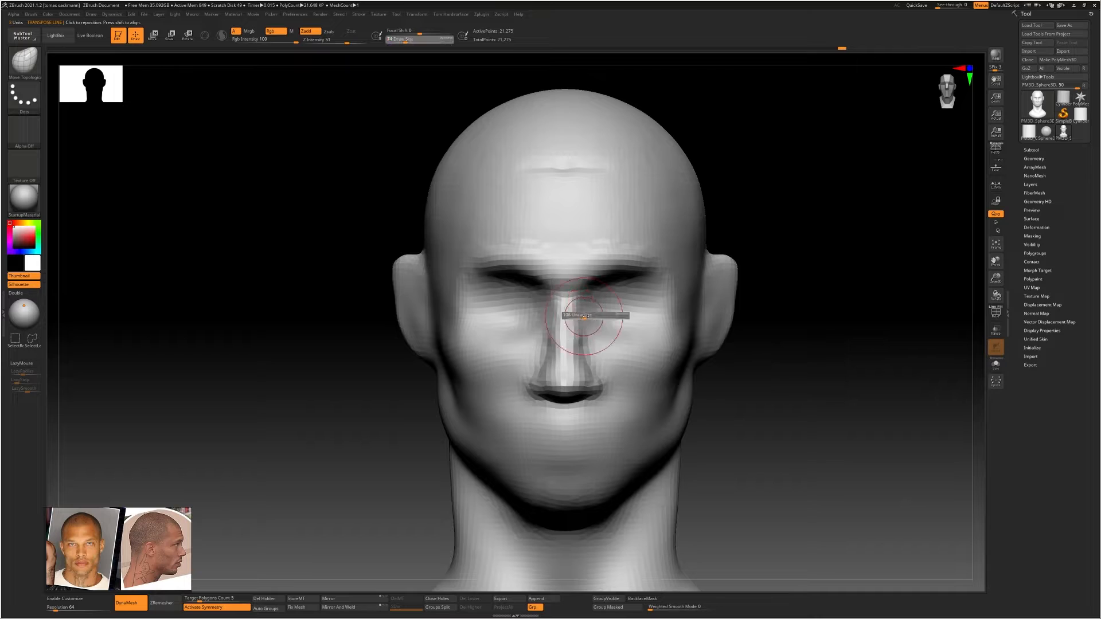
mouse_move(601, 277)
mouse_down()
mouse_move(663, 267)
mouse_move(613, 266)
mouse_move(619, 274)
mouse_up()
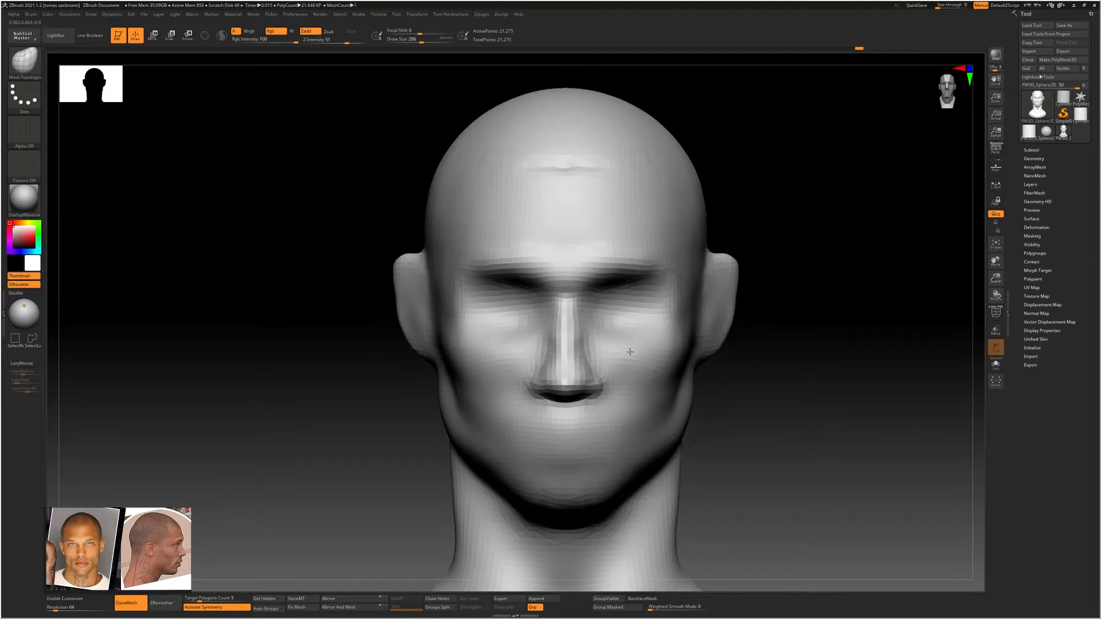
mouse_move(627, 355)
ctrl+right_down()
mouse_move(673, 355)
mouse_move(622, 360)
mouse_move(644, 369)
mouse_move(634, 342)
mouse_move(595, 313)
ctrl+right_up()
right_drag(595, 312, 685, 311)
Pull both ears closer to the head and refine their outer contour with Move Topological at a smaller draw size
key(b)
key(m)
key(t)
key(s)
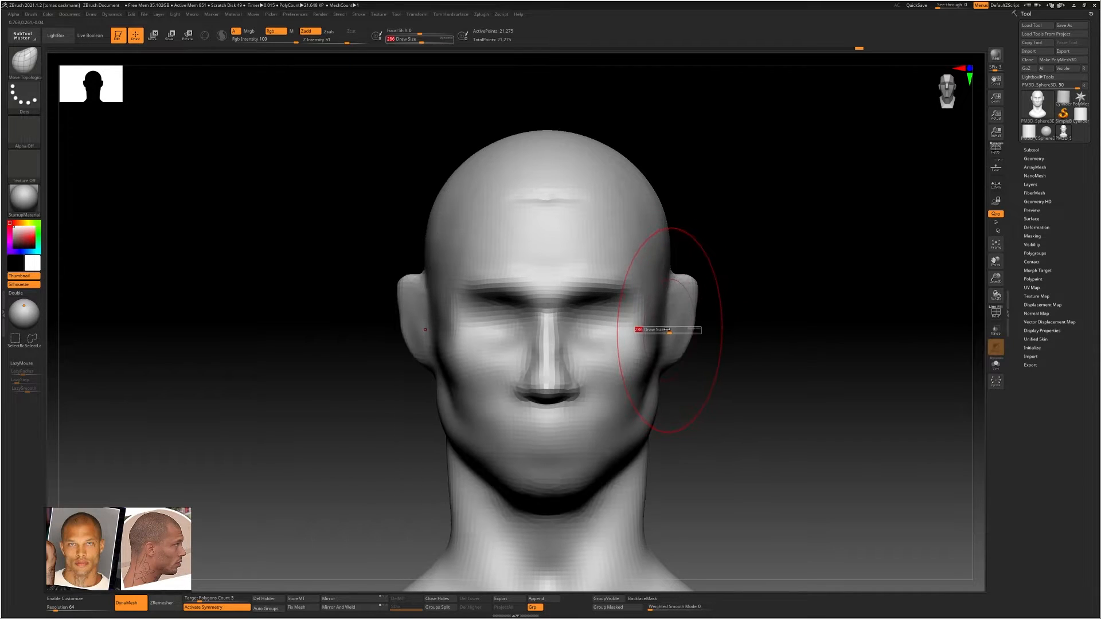
drag(670, 329, 688, 314)
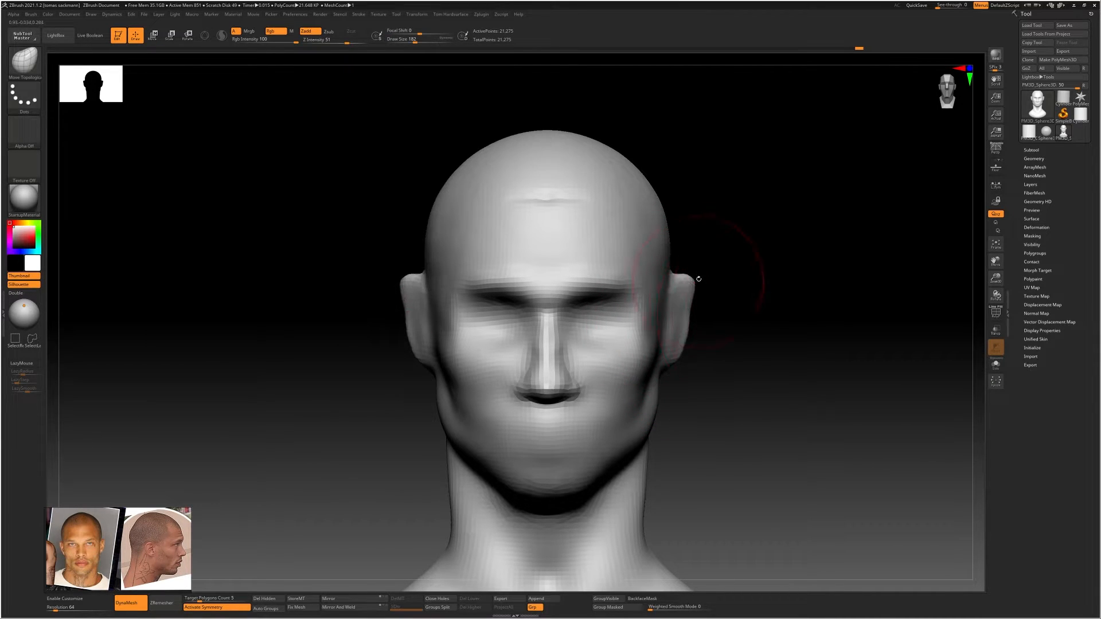
right_drag(699, 278, 696, 281)
drag(696, 280, 688, 276)
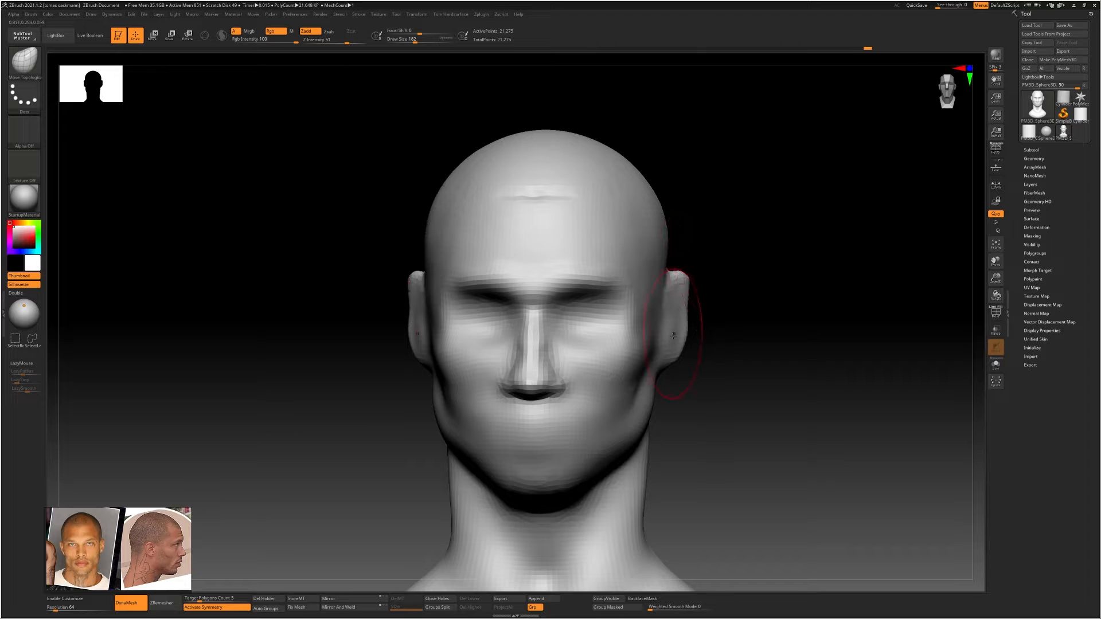
drag(678, 338, 682, 337)
shift+right_drag(666, 355, 676, 352)
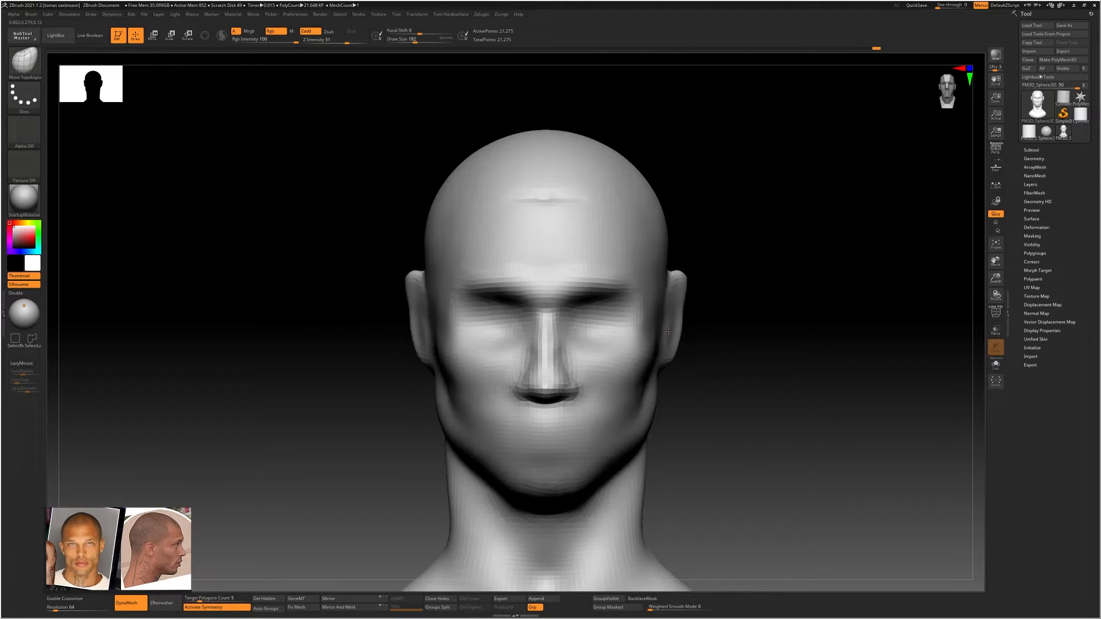
ctrl+right_drag(687, 314, 686, 321)
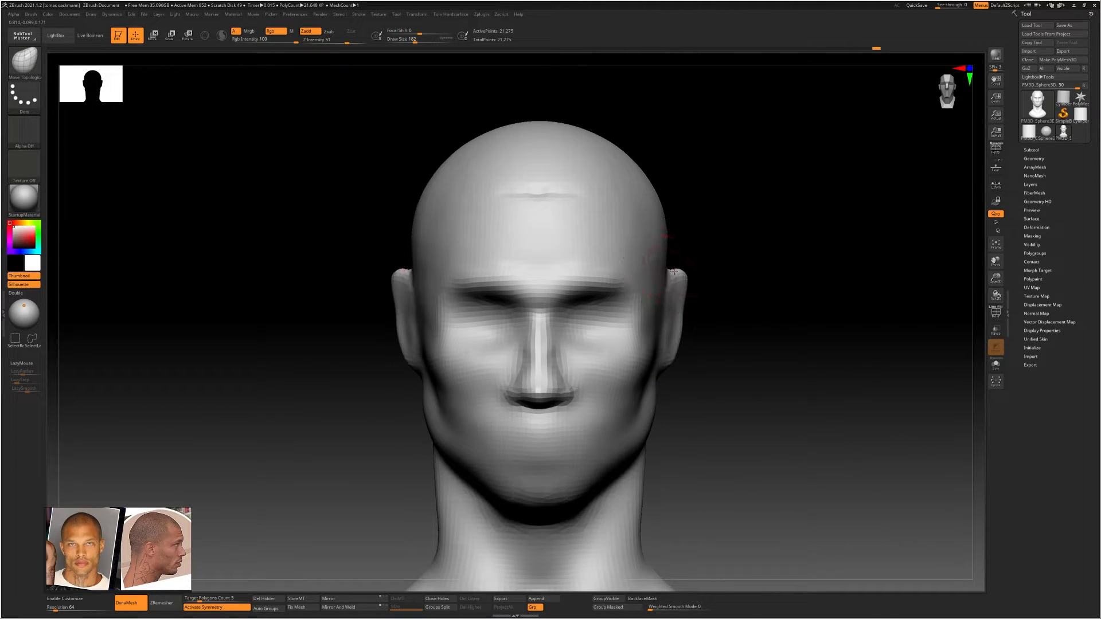
Adjust the temple and jaw contours from the front, using a larger Move Topological brush
mouse_move(667, 240)
mouse_down()
mouse_move(673, 263)
mouse_move(664, 235)
mouse_up()
key(s)
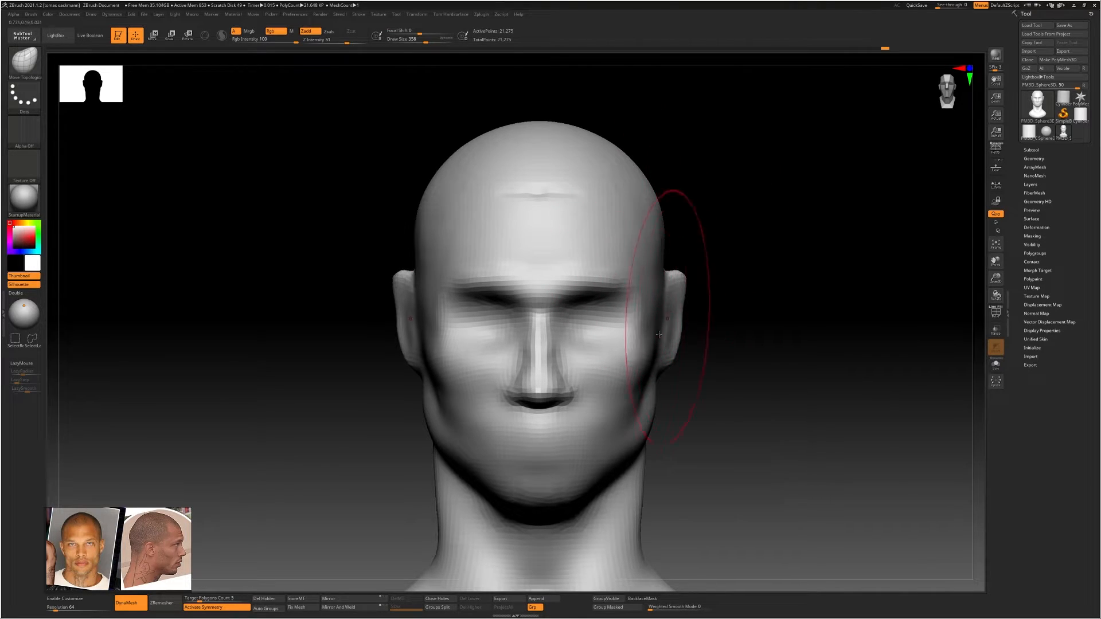
key(s)
drag(638, 398, 631, 398)
alt+right_drag(583, 486, 577, 434)
drag(622, 410, 619, 405)
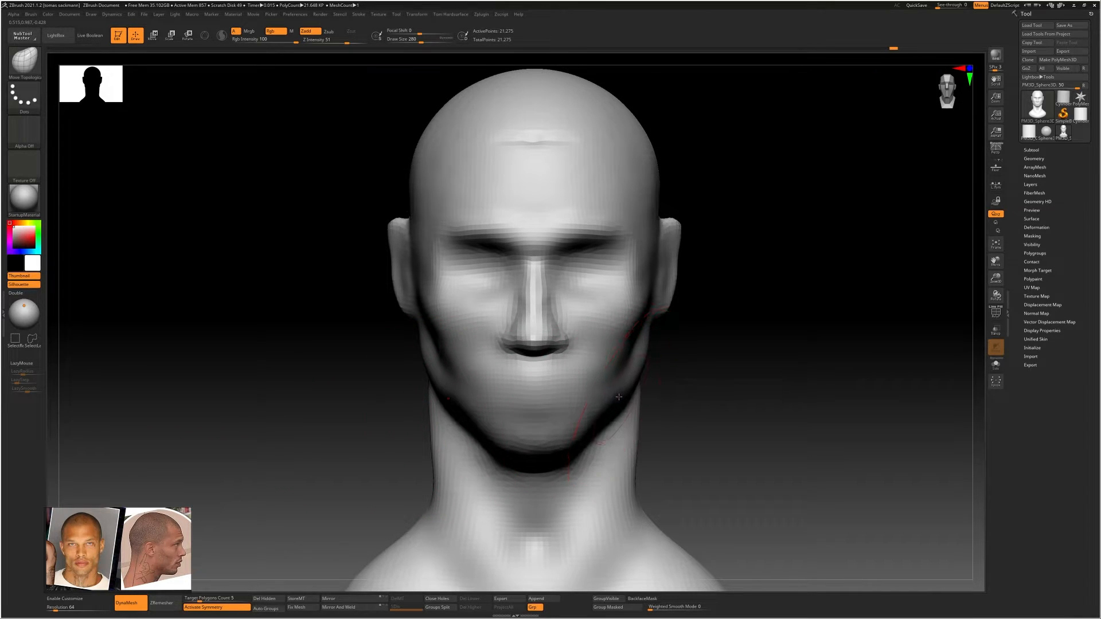
Build up the nostril wings and the lower part of the nose with ClayBuildup
mouse_move(615, 367)
alt+right_down()
mouse_move(596, 309)
mouse_move(556, 330)
alt+right_up()
key(s)
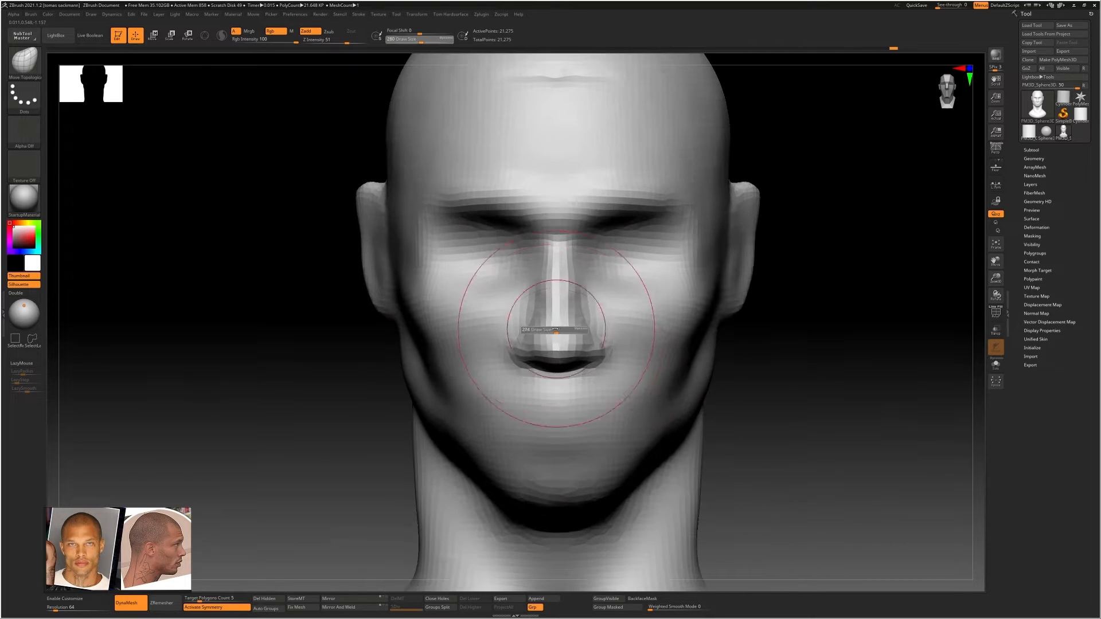
mouse_move(555, 329)
mouse_down()
mouse_move(546, 329)
mouse_move(556, 343)
mouse_move(516, 356)
mouse_up()
key(b)
key(c)
key(b)
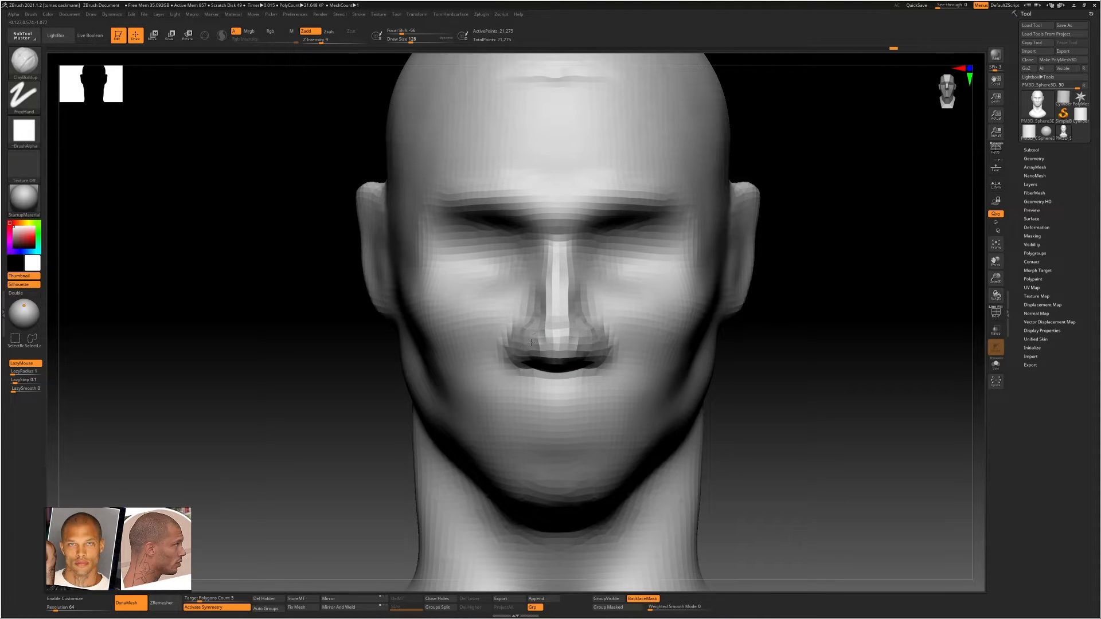
shift+right_drag(561, 350, 599, 346)
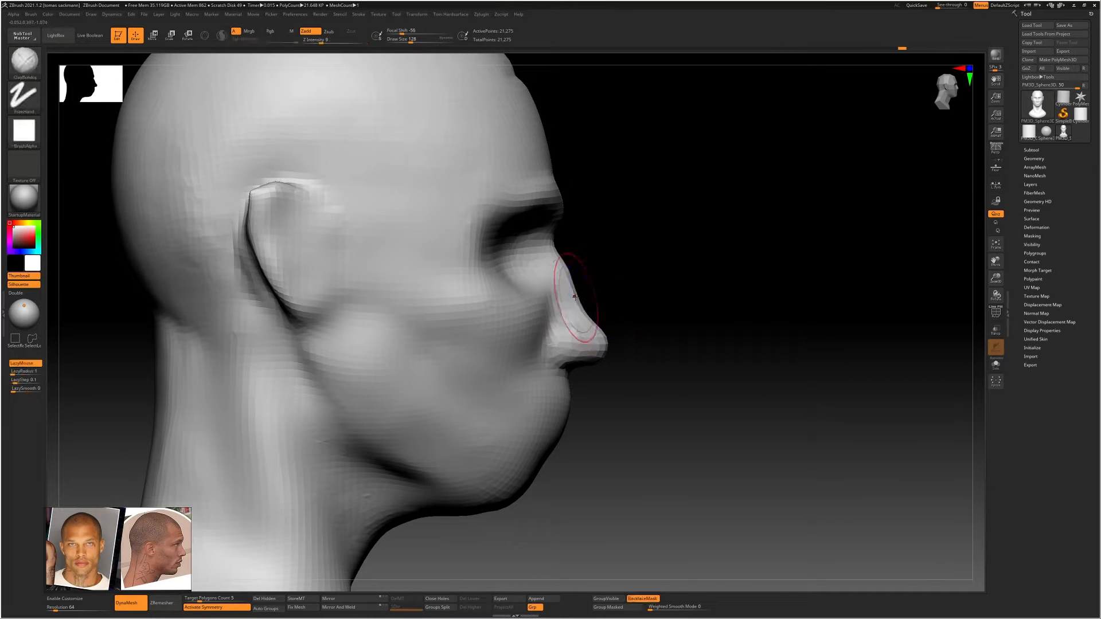
Refine the nose tip in profile with Move Topological and smooth the cheek down to the jaw
key(b)
key(m)
key(t)
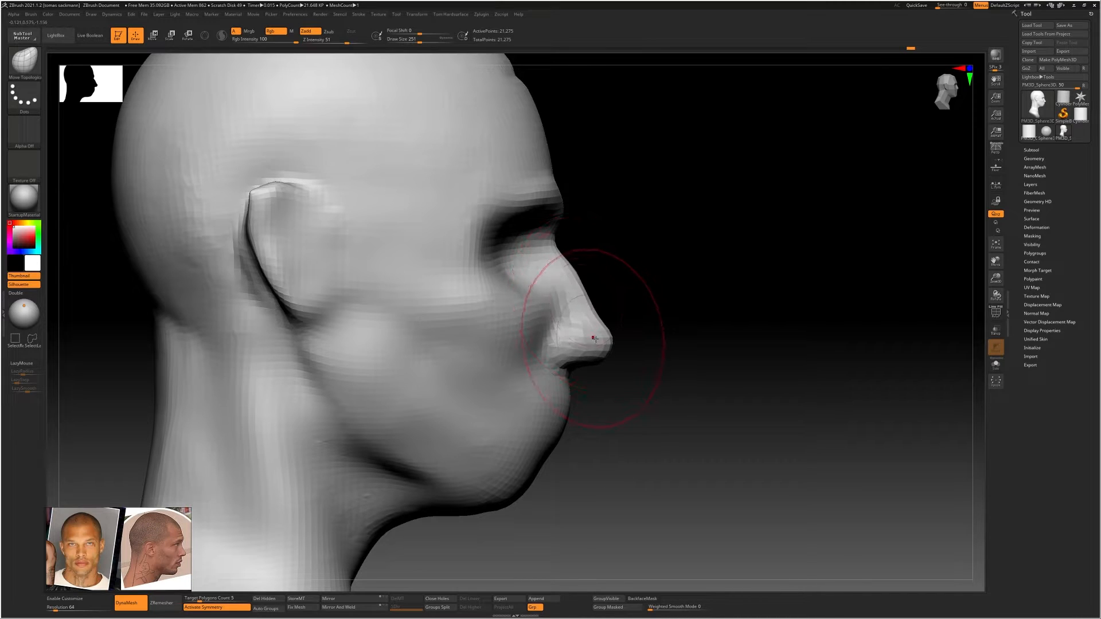
drag(598, 334, 596, 328)
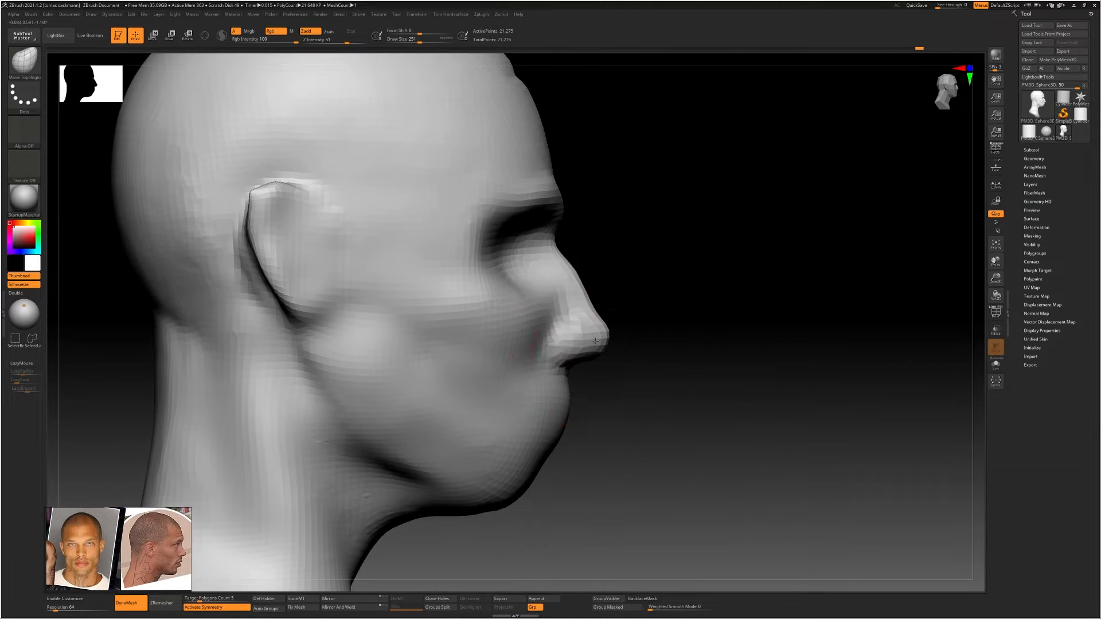
right_drag(563, 330, 482, 370)
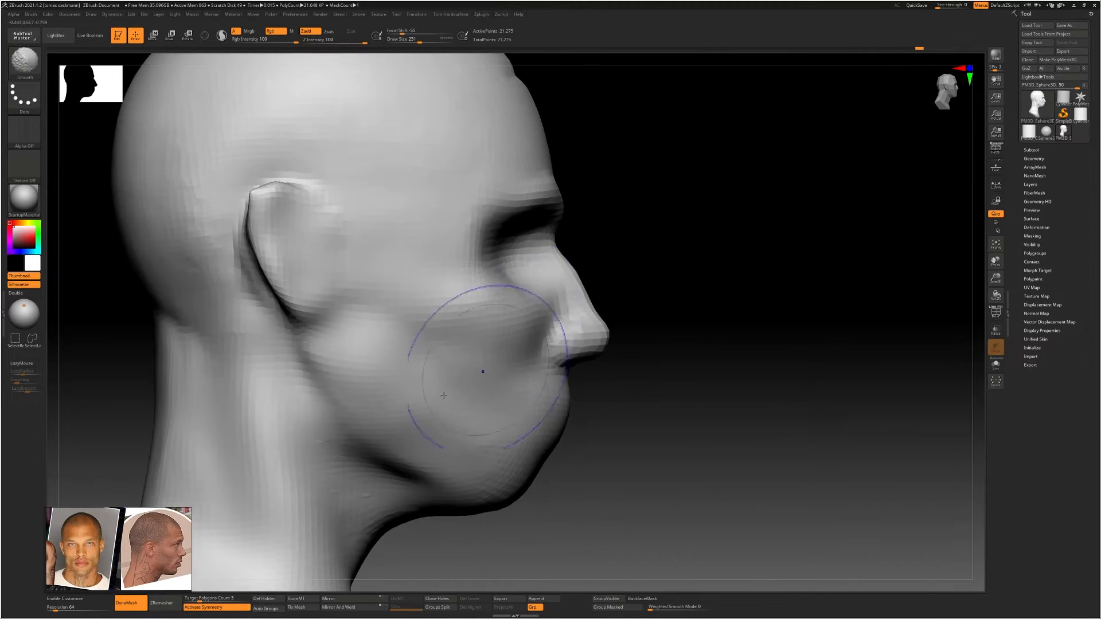
drag(372, 446, 388, 427)
Define the transition from the jawline to the neck below the ear with ClayBuildup strokes and smoothing
key(s)
key(b)
key(c)
key(b)
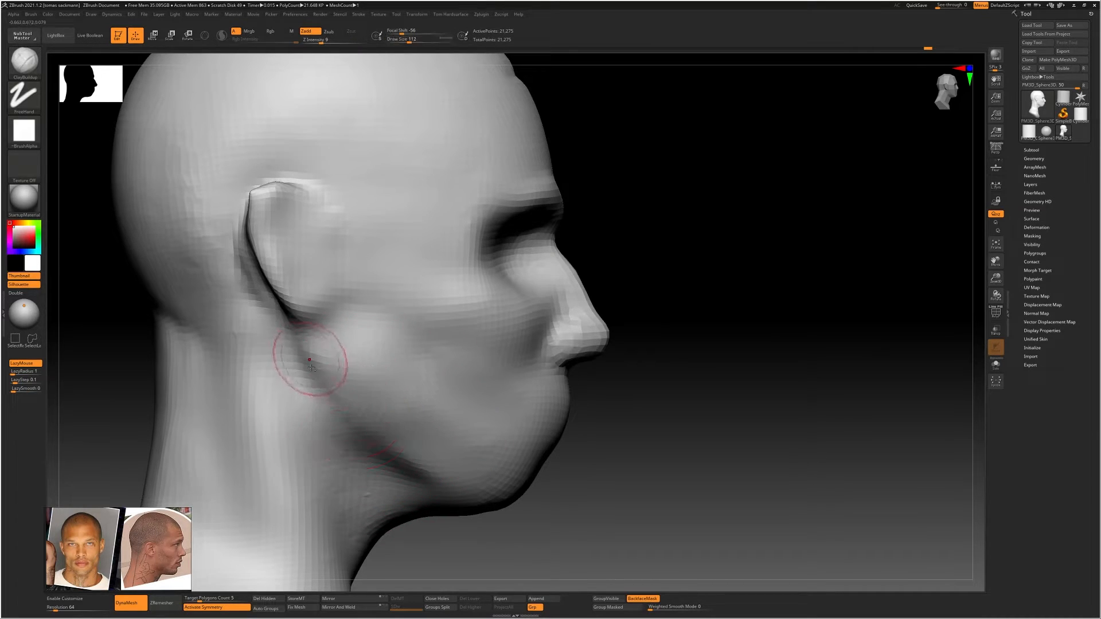
mouse_move(312, 348)
alt+mouse_down()
mouse_move(332, 414)
mouse_move(408, 473)
mouse_move(367, 457)
alt+mouse_up()
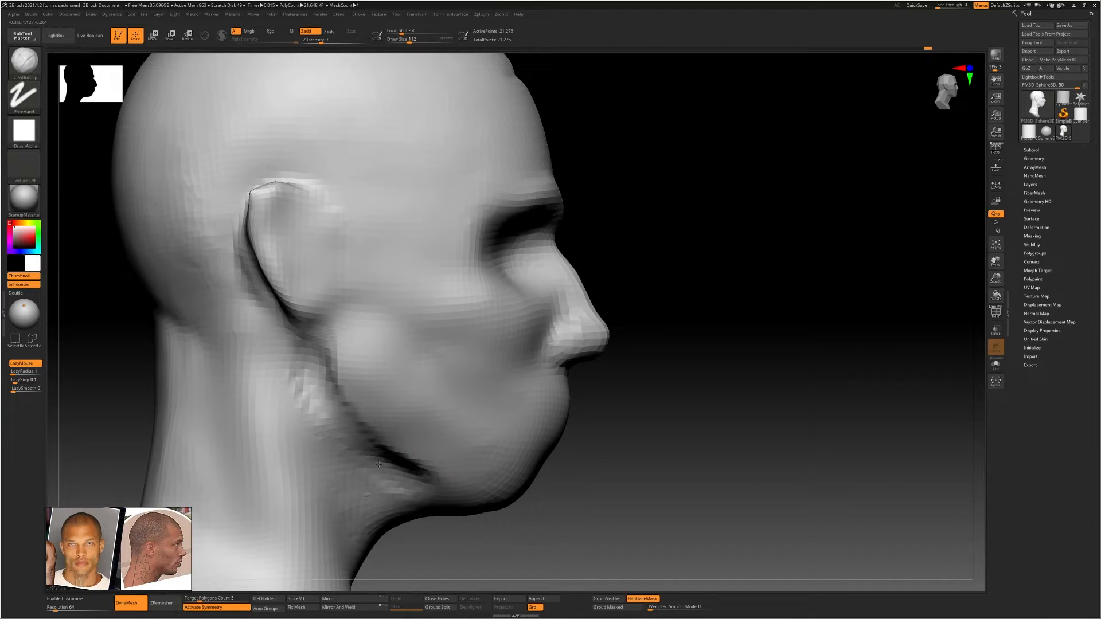
mouse_move(341, 395)
shift+mouse_down()
mouse_move(331, 361)
mouse_move(410, 469)
mouse_move(408, 501)
mouse_move(307, 384)
mouse_move(313, 410)
shift+mouse_up()
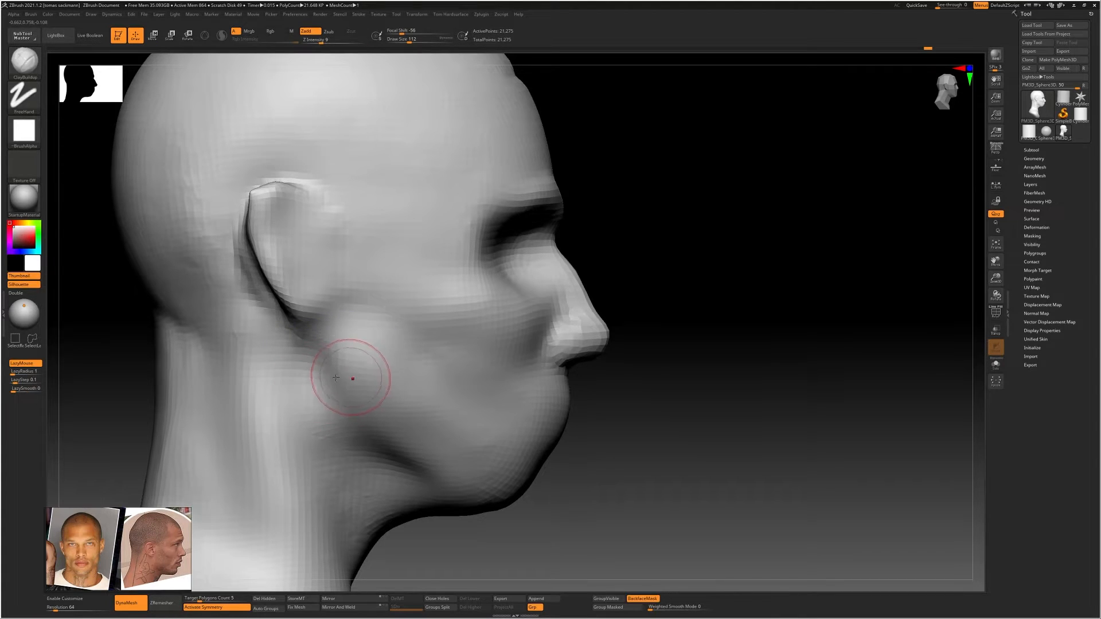
ctrl+right_drag(350, 378, 305, 399)
drag(302, 401, 314, 394)
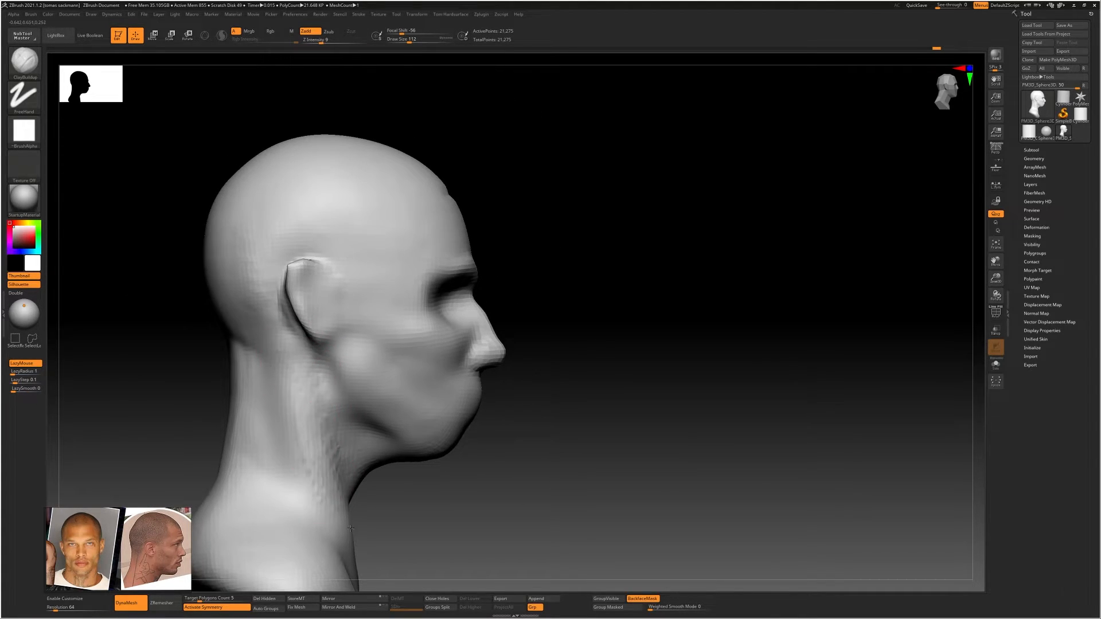
Build up the side neck muscle from behind the ear toward the collarbone and blend it into the neck
mouse_move(326, 468)
mouse_down()
mouse_move(289, 381)
mouse_move(309, 437)
mouse_up()
drag(298, 357, 335, 493)
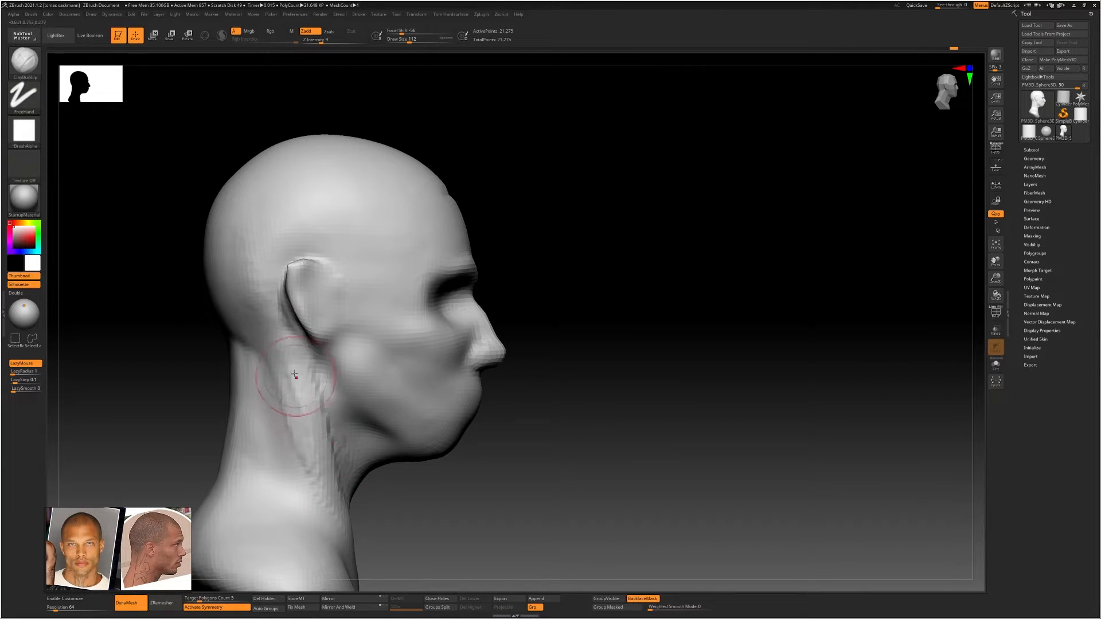
mouse_move(299, 376)
shift+mouse_down()
mouse_move(325, 463)
mouse_move(315, 403)
shift+mouse_up()
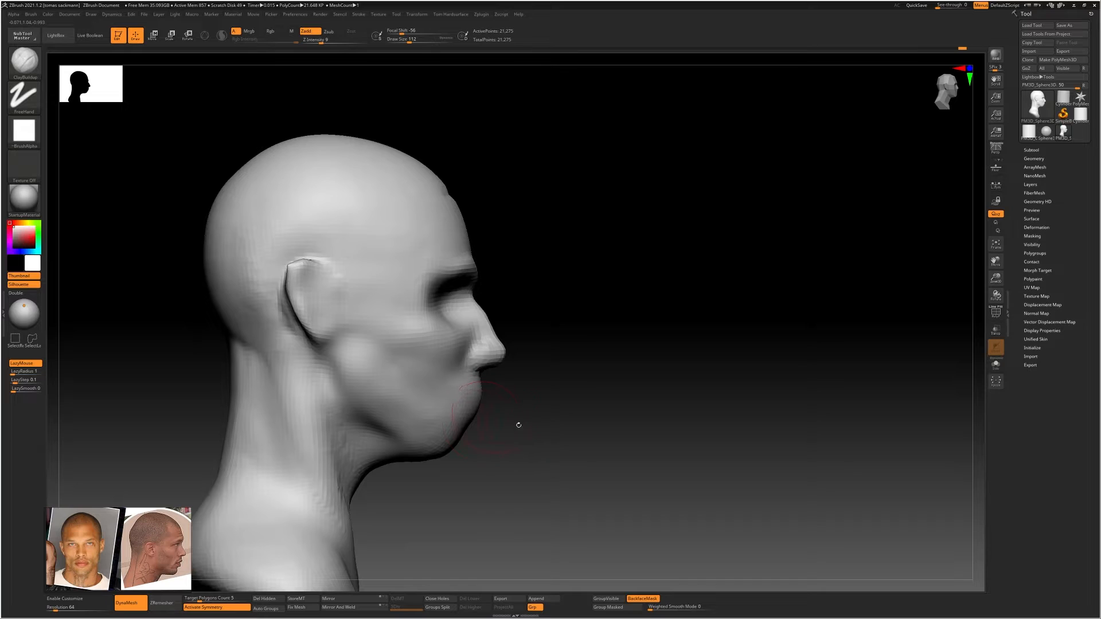
Reshape the chin profile with Move Topological and smooth away the hairline crease on the forehead
key(b)
key(m)
key(t)
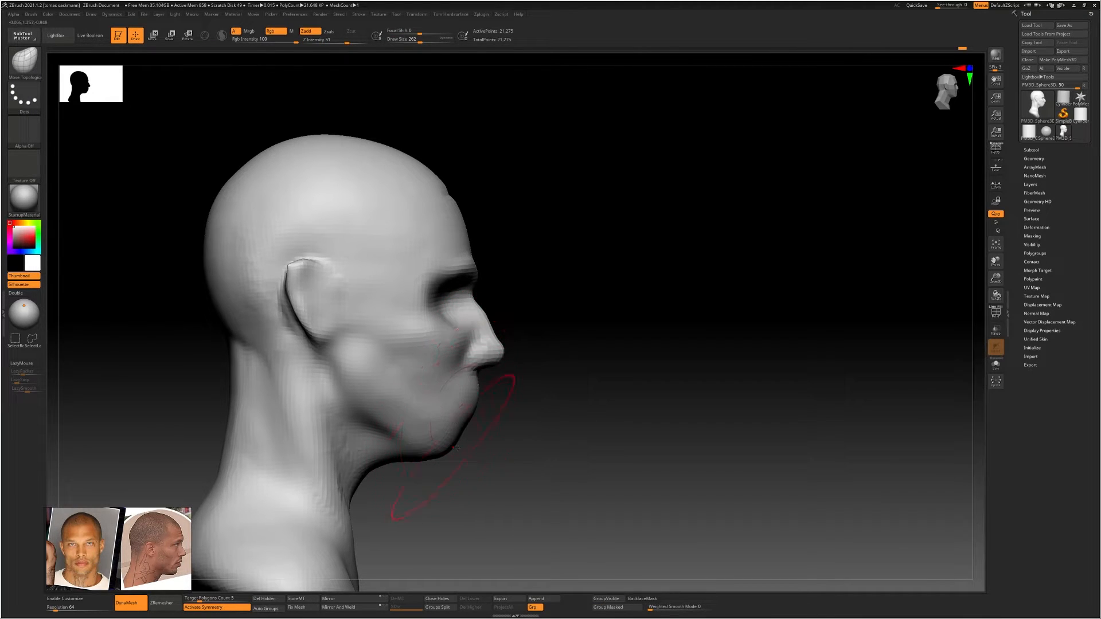
key(s)
drag(458, 446, 449, 449)
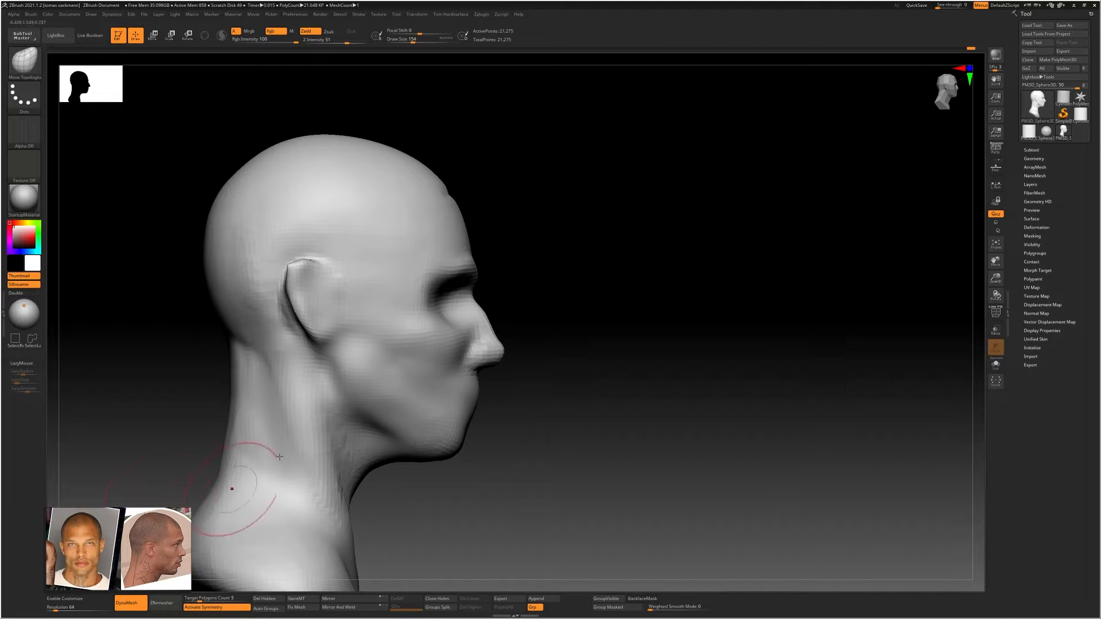
key(shift)
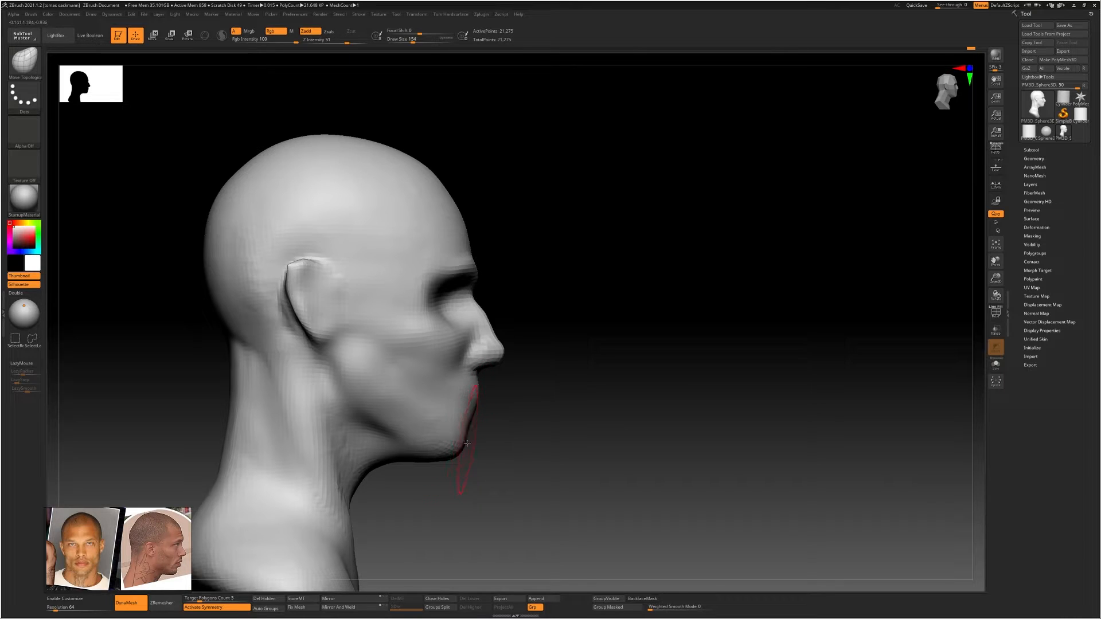
Refine the front of the chin in profile, using a resized Move Topological brush
key(s)
drag(468, 439, 470, 425)
shift+drag(608, 424, 516, 427)
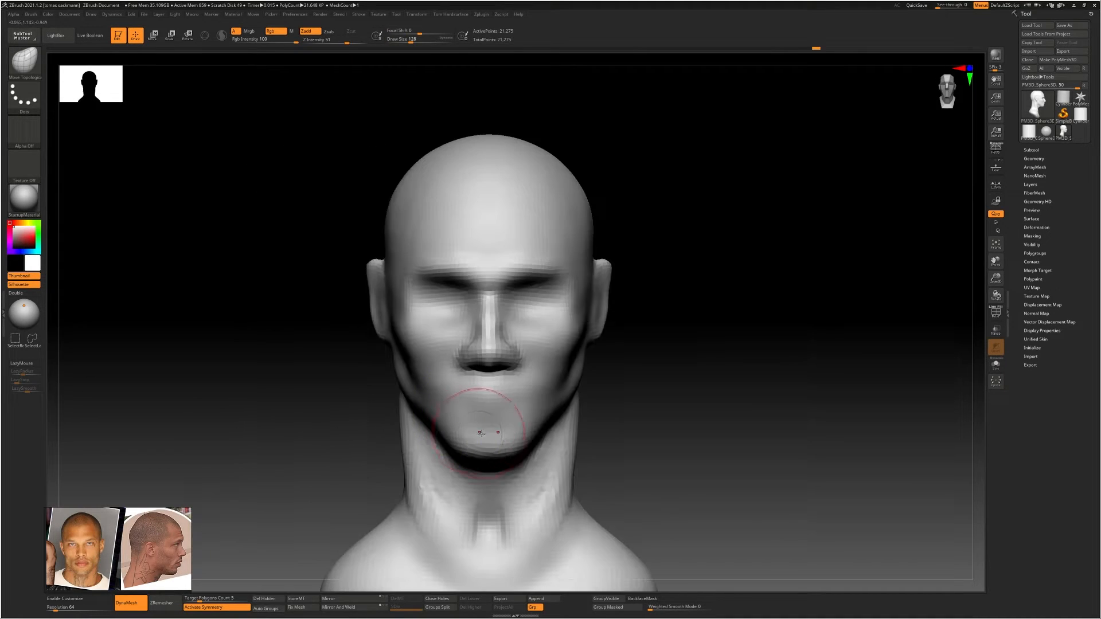
Add volume to the chin and lower jaw from the front with ClayBuildup and smooth the strokes
key(b)
key(c)
key(b)
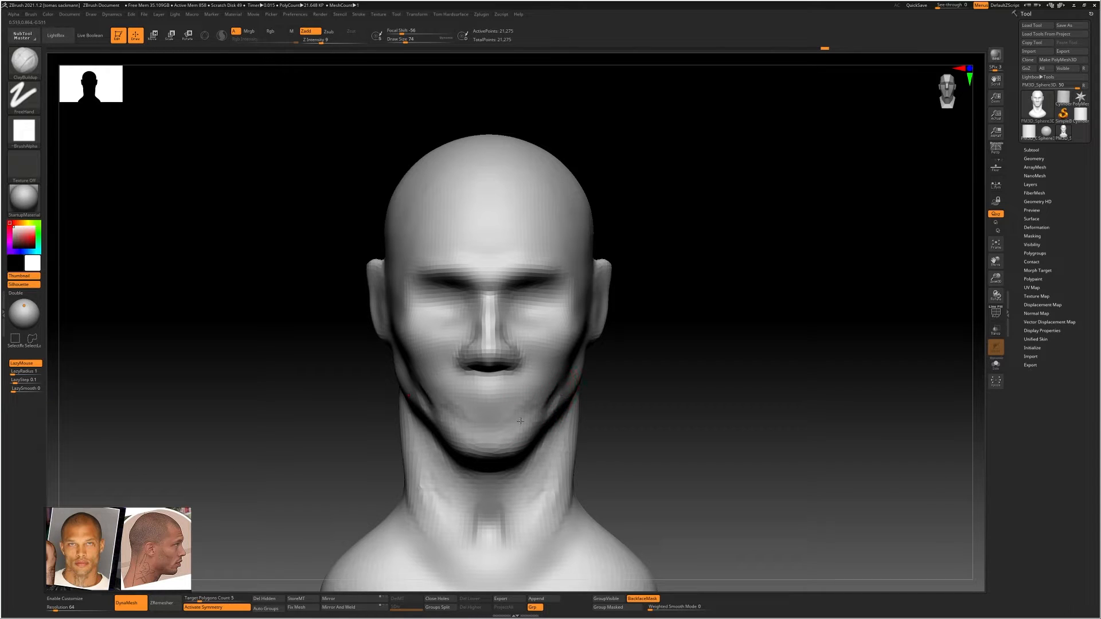
key(shift)
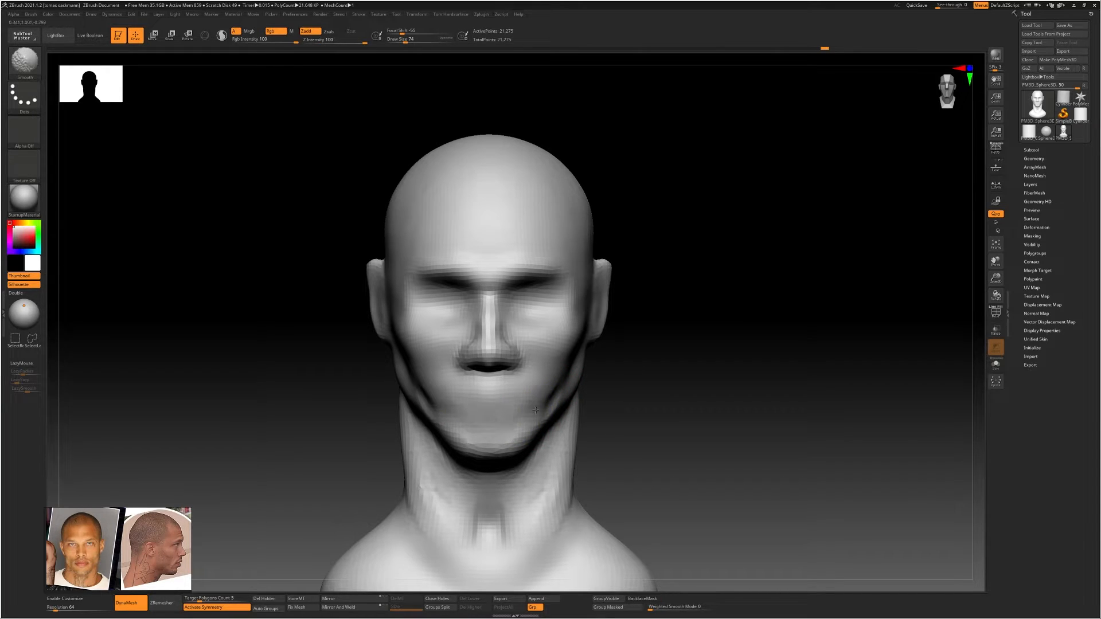
shift+drag(509, 453, 521, 447)
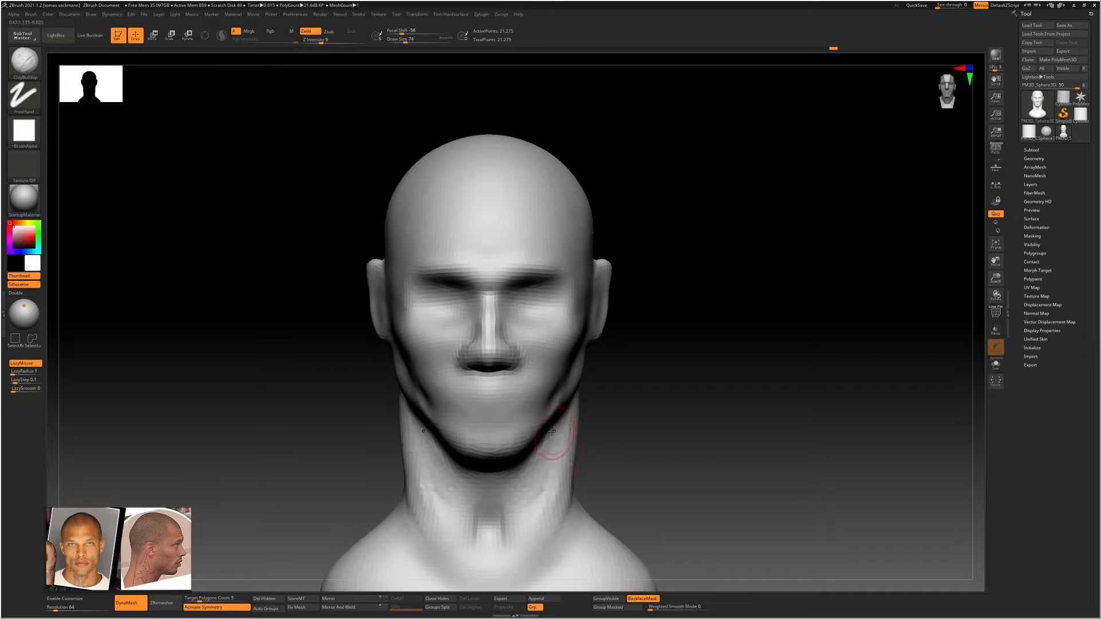
Adjust the chin and mouth area from the front with the Move Topological brush
key(b)
key(m)
key(t)
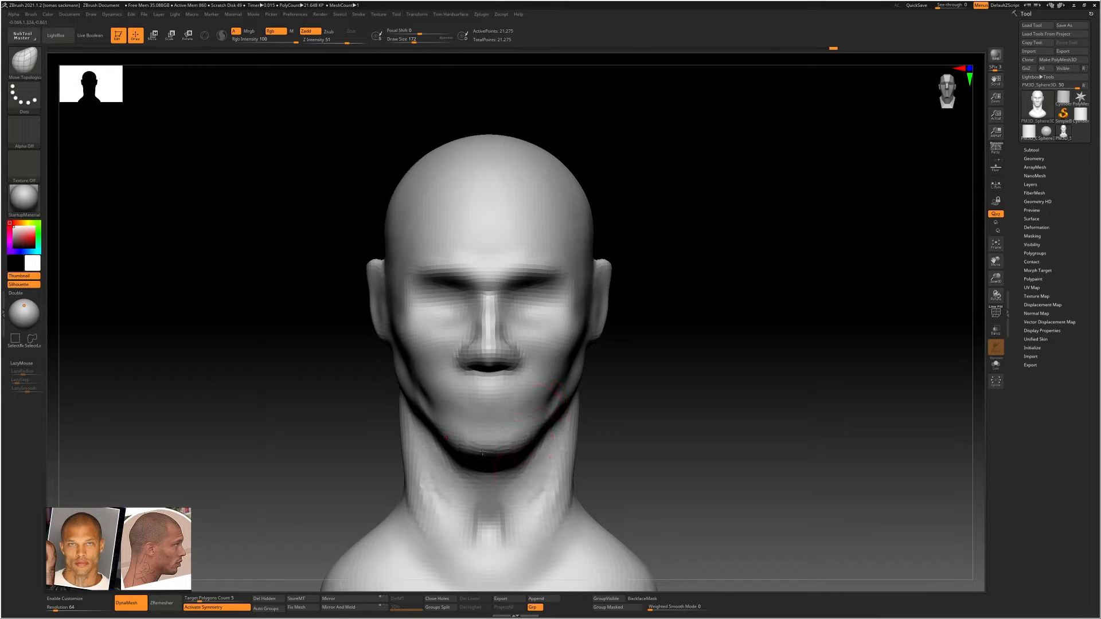
mouse_move(456, 448)
mouse_down()
mouse_move(439, 436)
mouse_move(421, 370)
mouse_up()
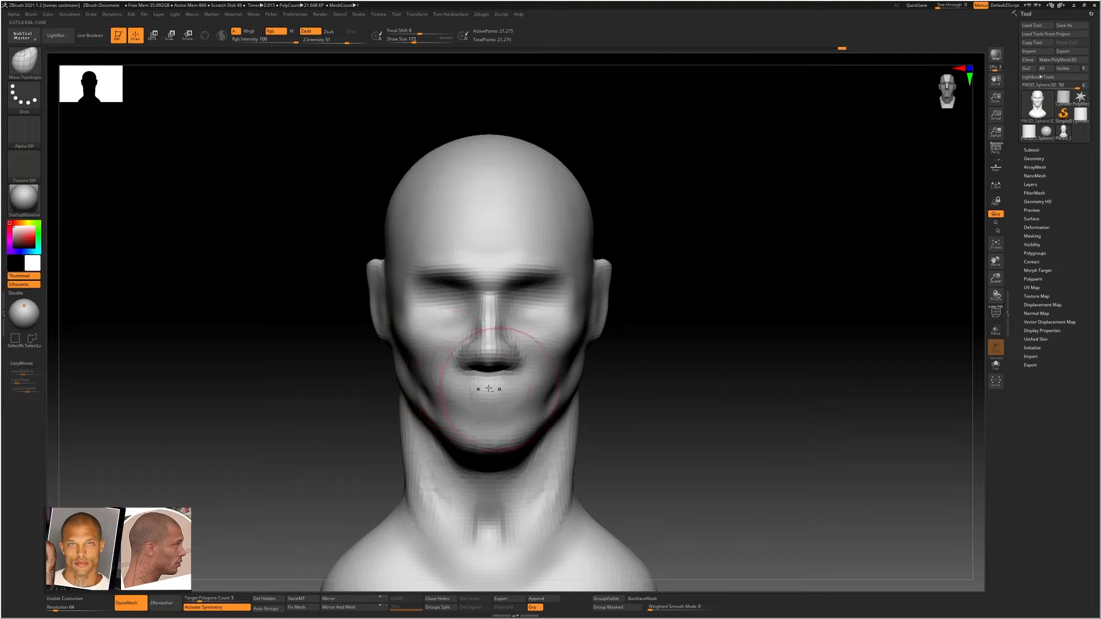
mouse_move(493, 387)
right_down()
mouse_move(473, 366)
mouse_move(472, 346)
mouse_move(442, 401)
right_up()
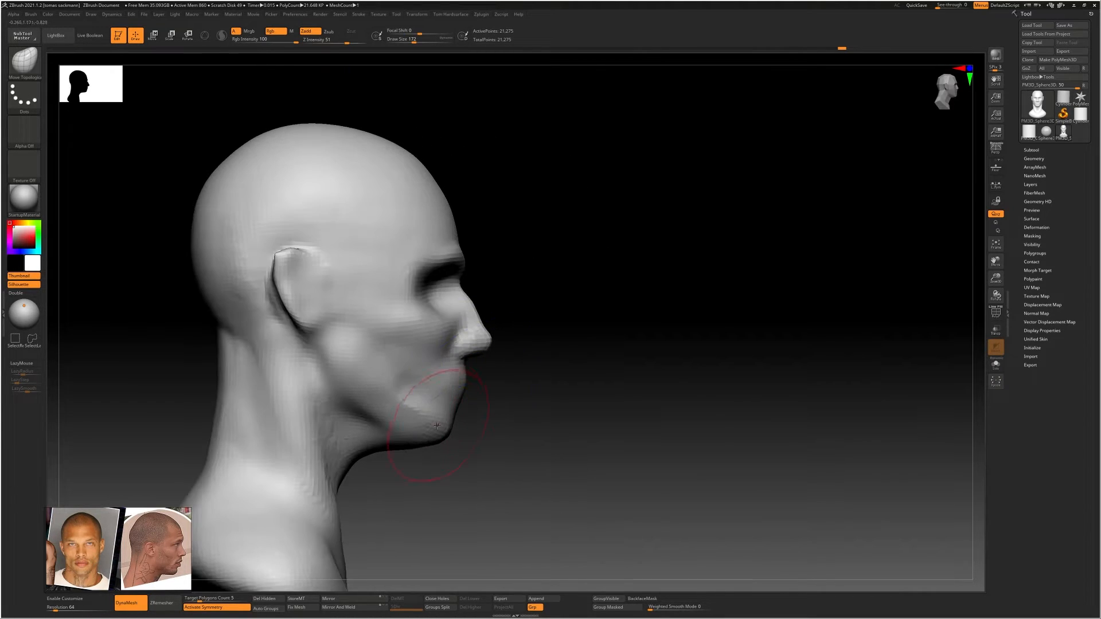
Define the lower jaw edge and underside of the chin with ClayBuildup at draw size 80, smoothing the strokes
key(b)
key(c)
key(b)
key(s)
mouse_move(422, 417)
mouse_down()
mouse_move(359, 396)
mouse_move(373, 424)
mouse_move(417, 440)
mouse_up()
key(s)
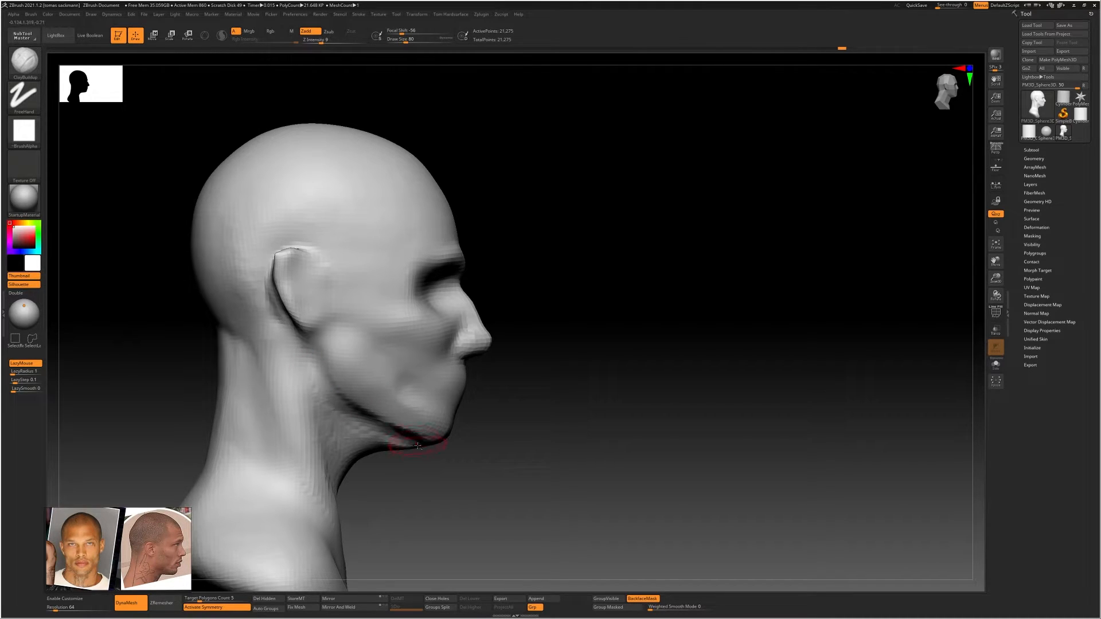
mouse_move(416, 440)
alt+right_down()
mouse_move(417, 396)
mouse_move(402, 378)
mouse_move(382, 389)
alt+right_up()
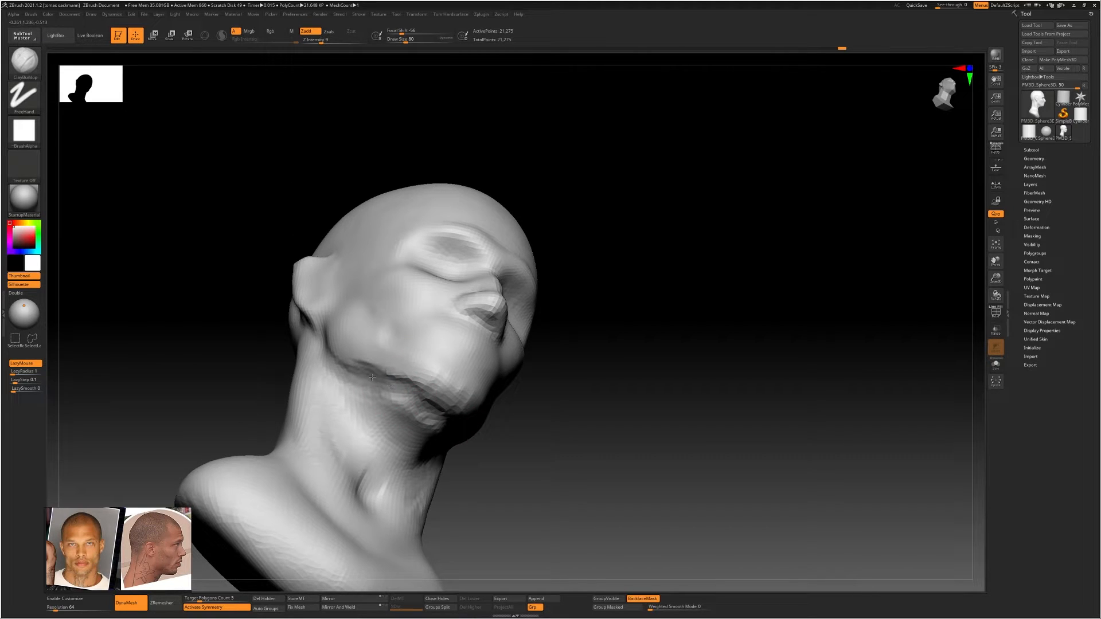
shift+drag(401, 378, 439, 402)
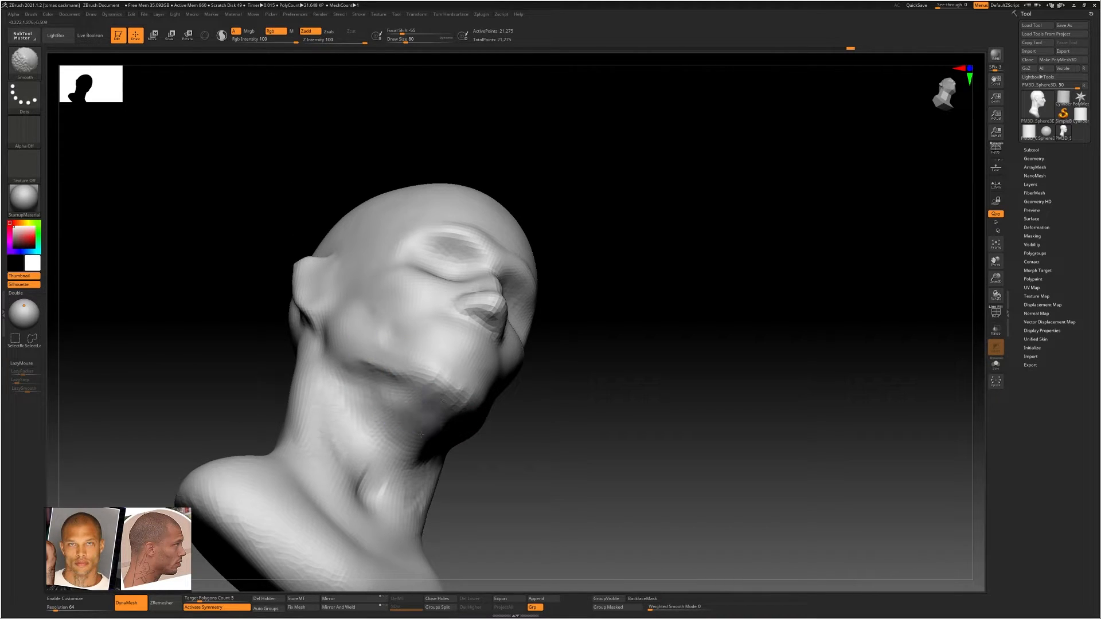
Smooth the underside of the jaw and the sides of the jawline near the neck
shift+right_drag(398, 401, 437, 380)
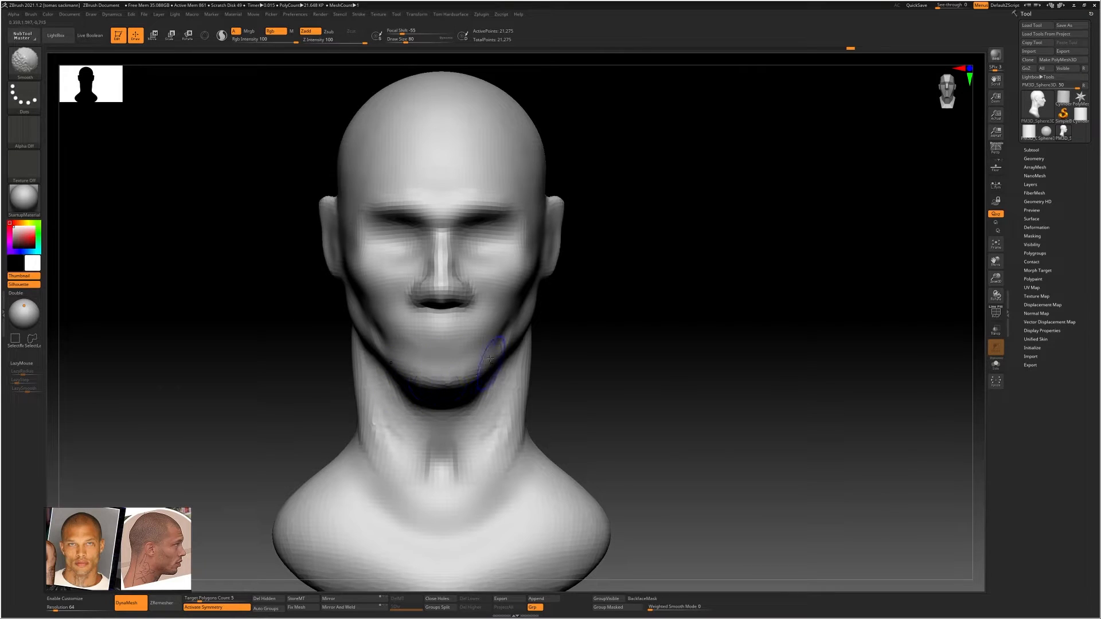
shift+drag(516, 322, 508, 343)
mouse_move(597, 352)
ctrl+right_down()
mouse_move(570, 329)
mouse_move(487, 328)
mouse_move(560, 327)
mouse_move(571, 350)
mouse_move(566, 296)
mouse_move(544, 322)
ctrl+right_up()
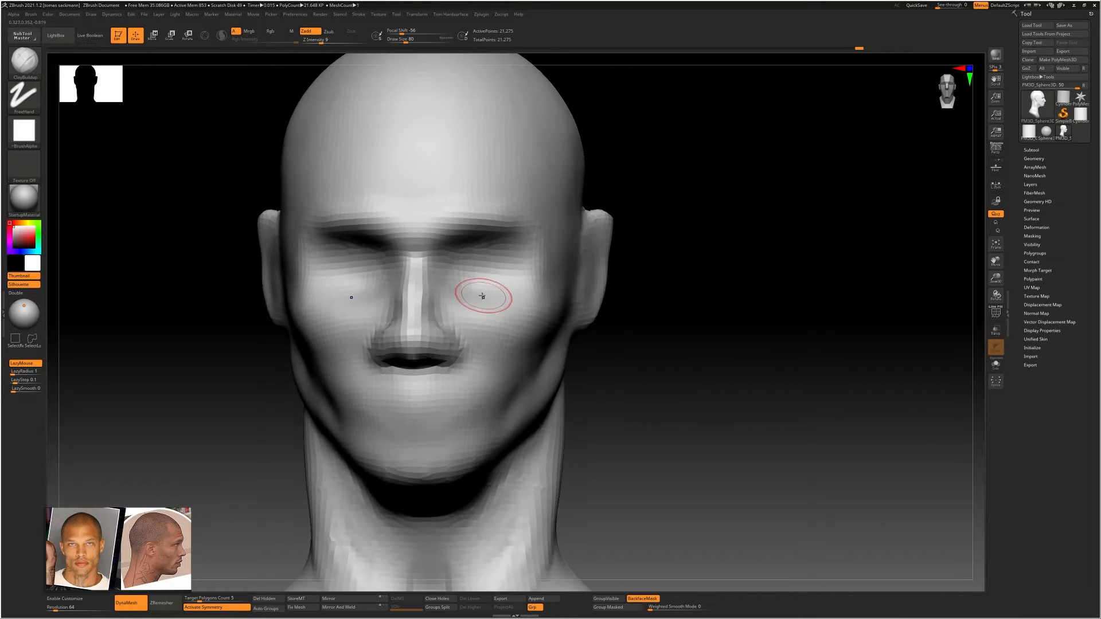
Build up the cheekbones below the eye sockets with ClayBuildup at draw size 138 and smooth the strokes
right_drag(483, 297, 492, 305)
key(s)
drag(472, 304, 478, 305)
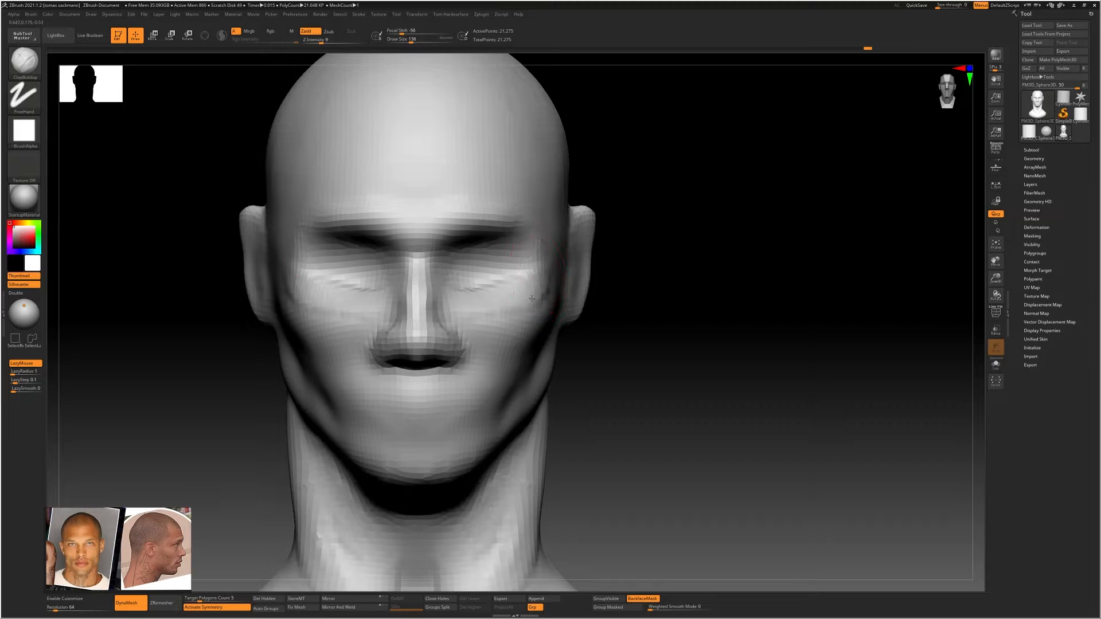
key(shift)
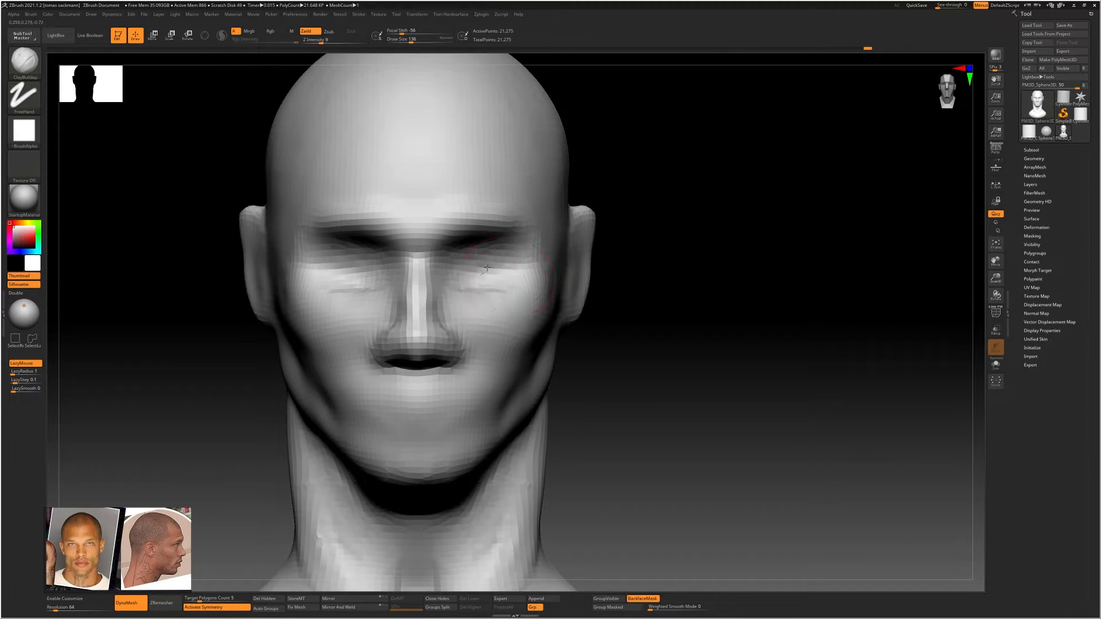
key(shift)
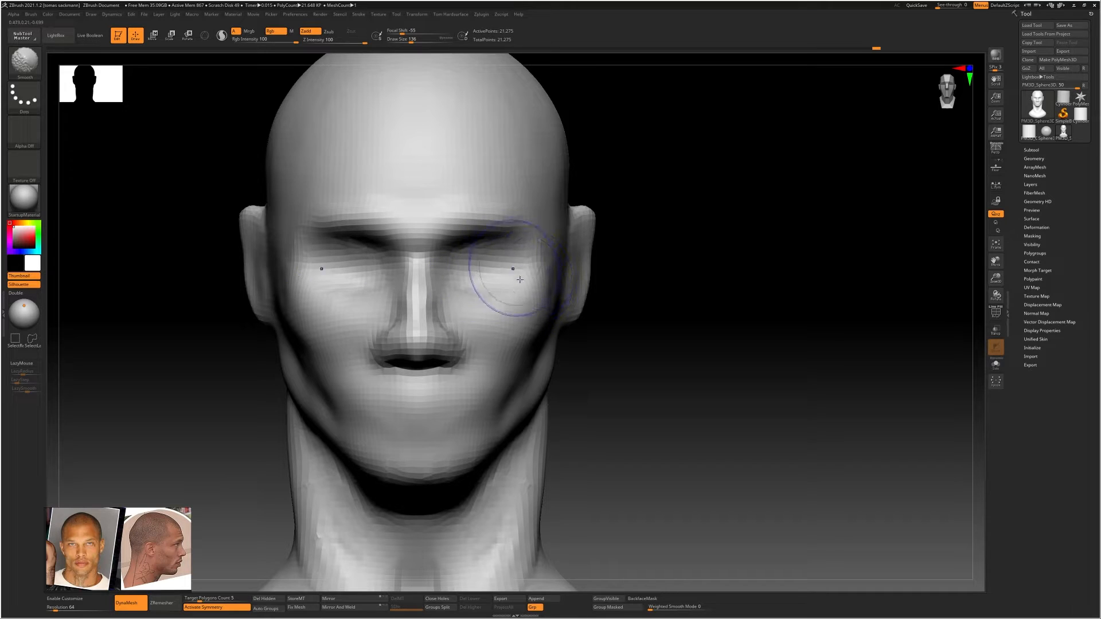
scroll(519, 279, down, 10)
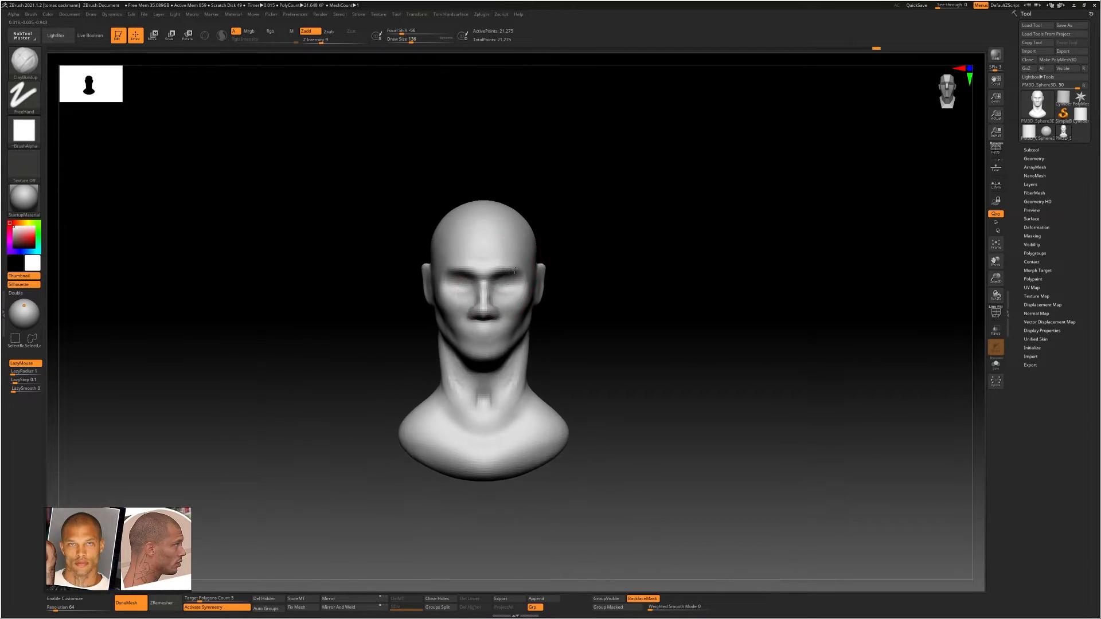
Adjust the sides of the neck and their transition into the shoulders from the front with the Move Topological brush
scroll(514, 270, up, 5)
key(b)
key(m)
key(t)
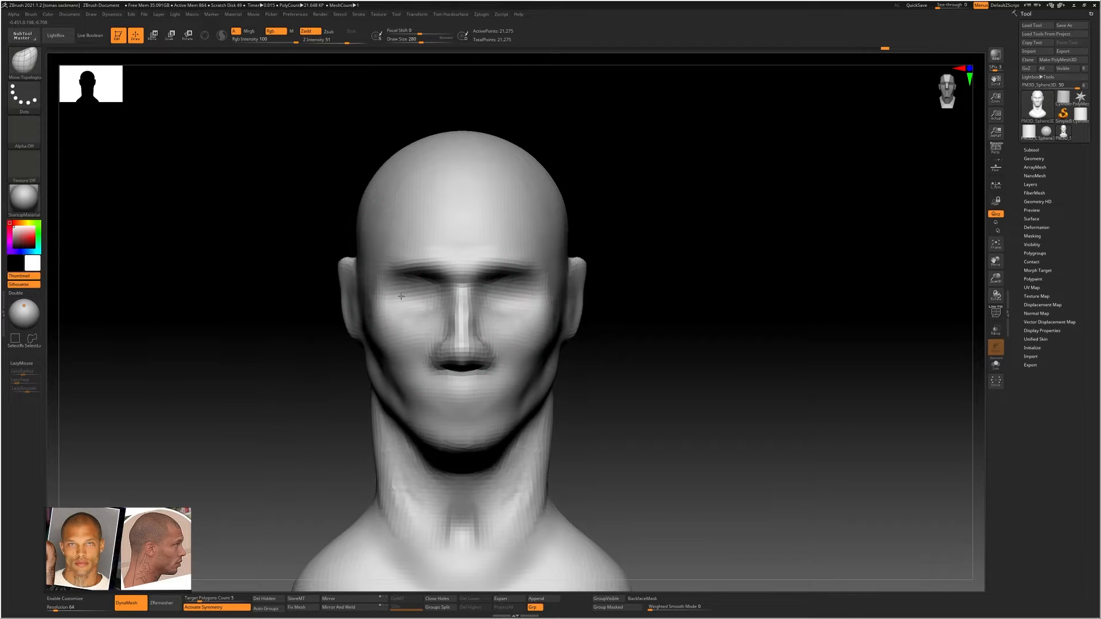
ctrl+right_drag(536, 398, 539, 427)
mouse_move(536, 453)
shift+mouse_down()
mouse_move(508, 484)
mouse_move(522, 499)
shift+mouse_up()
alt+right_drag(591, 485, 579, 394)
mouse_move(579, 394)
right_down()
mouse_move(511, 390)
mouse_move(536, 442)
right_up()
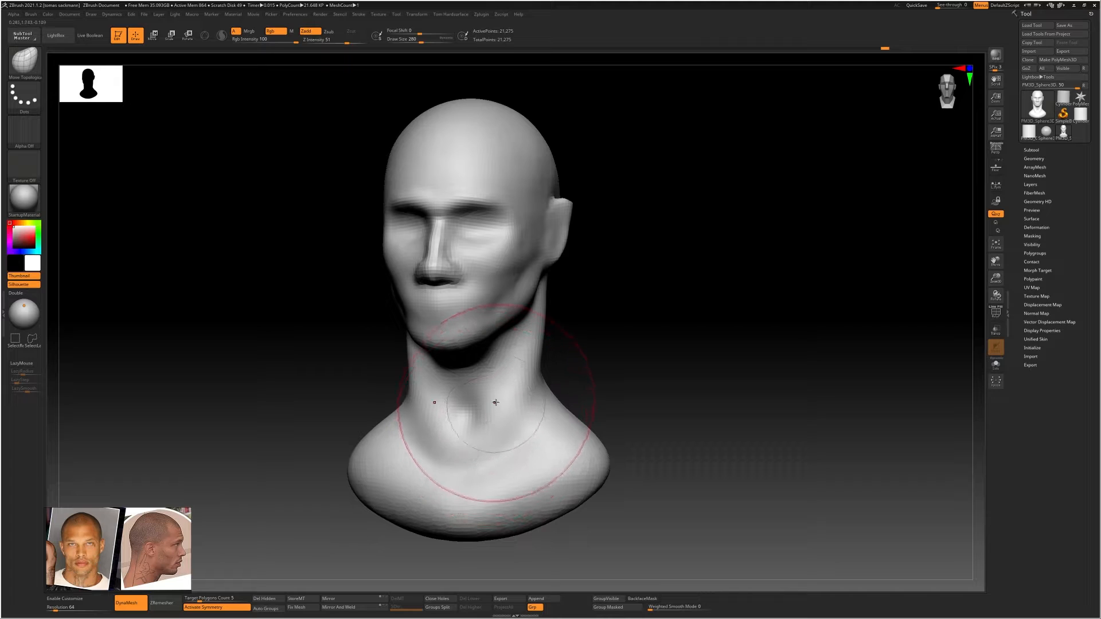
Add volume to the side of the neck just below the jaw with a resized ClayBuildup brush
key(s)
drag(490, 403, 488, 384)
key(b)
key(c)
key(b)
key(s)
right_drag(504, 369, 526, 326)
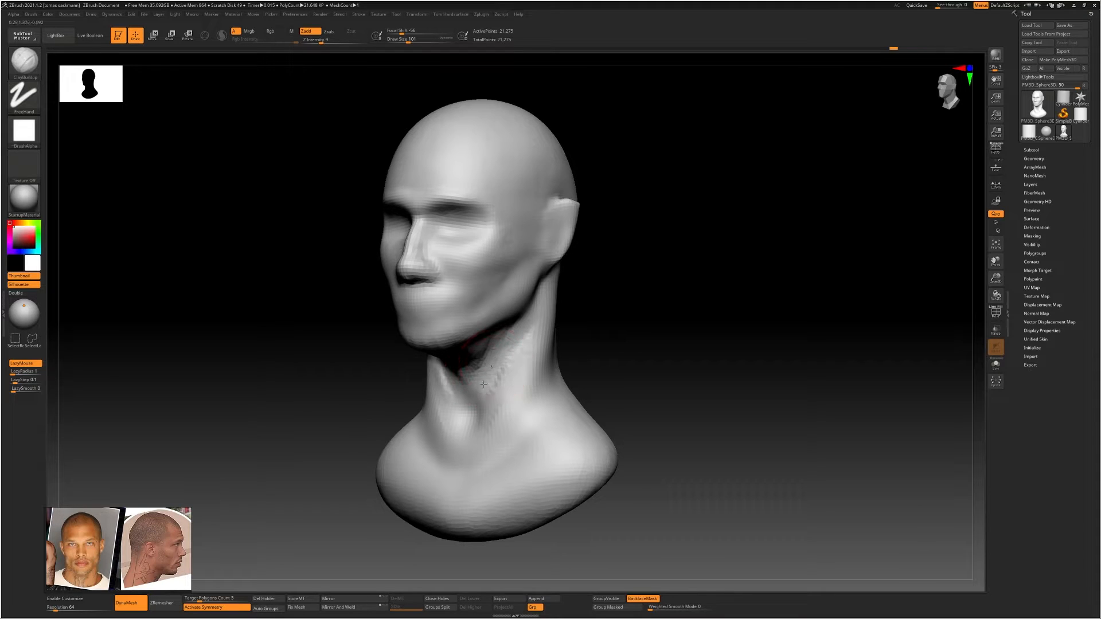
right_drag(484, 385, 463, 365)
right_drag(466, 367, 437, 366)
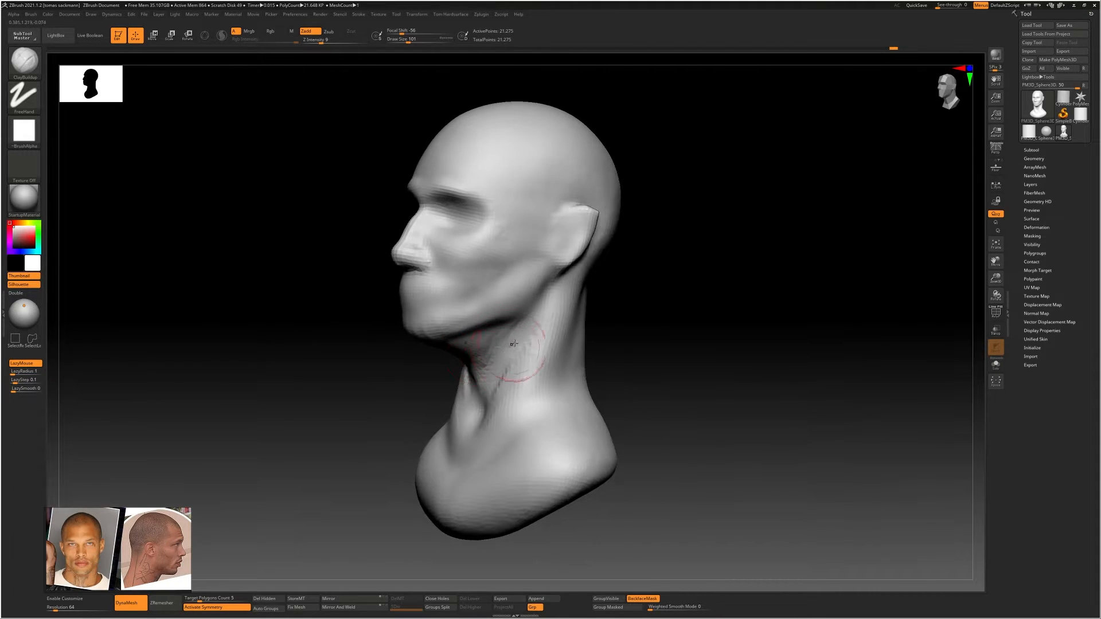
Refine the hollow between jaw, throat and neck muscle with ClayBuildup at draw size 59, smoothing the strokes
key(s)
drag(510, 345, 503, 345)
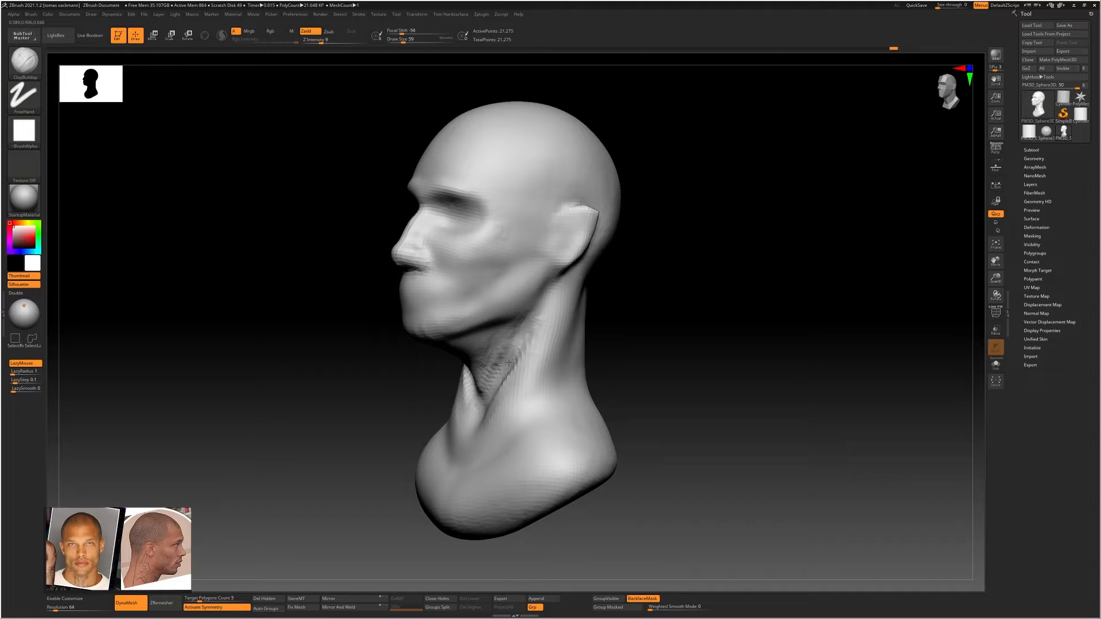
key(shift)
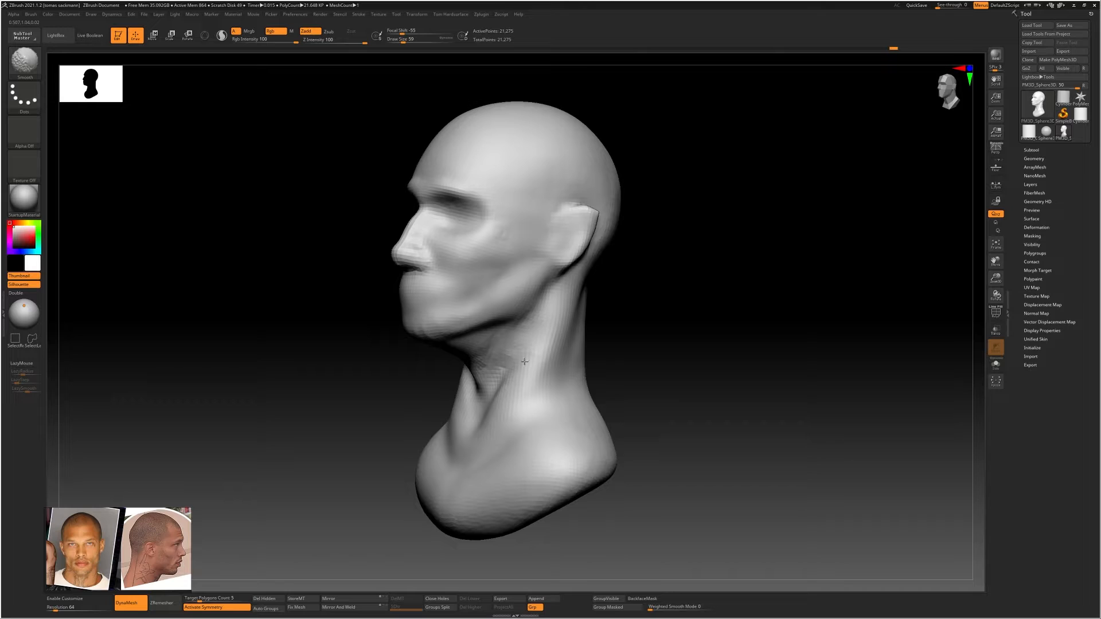
shift+drag(525, 361, 514, 380)
right_drag(516, 363, 545, 362)
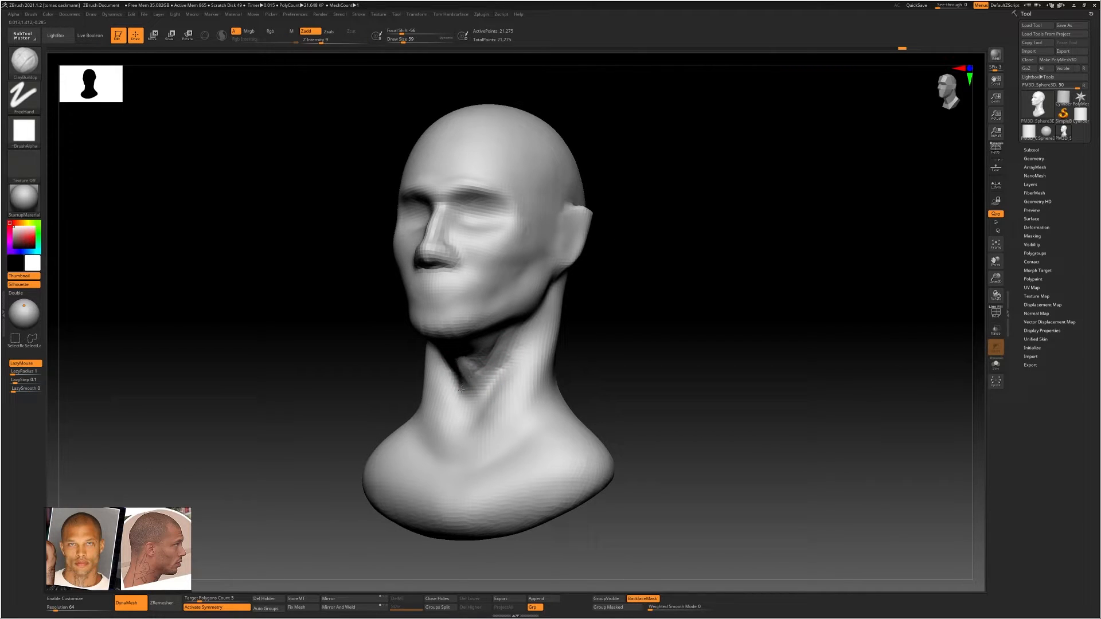
Sculpt the Adam's apple and the front of the throat down to the pit of the neck with ClayBuildup, smoothing the result
mouse_move(475, 374)
right_down()
mouse_move(545, 369)
mouse_move(491, 374)
right_up()
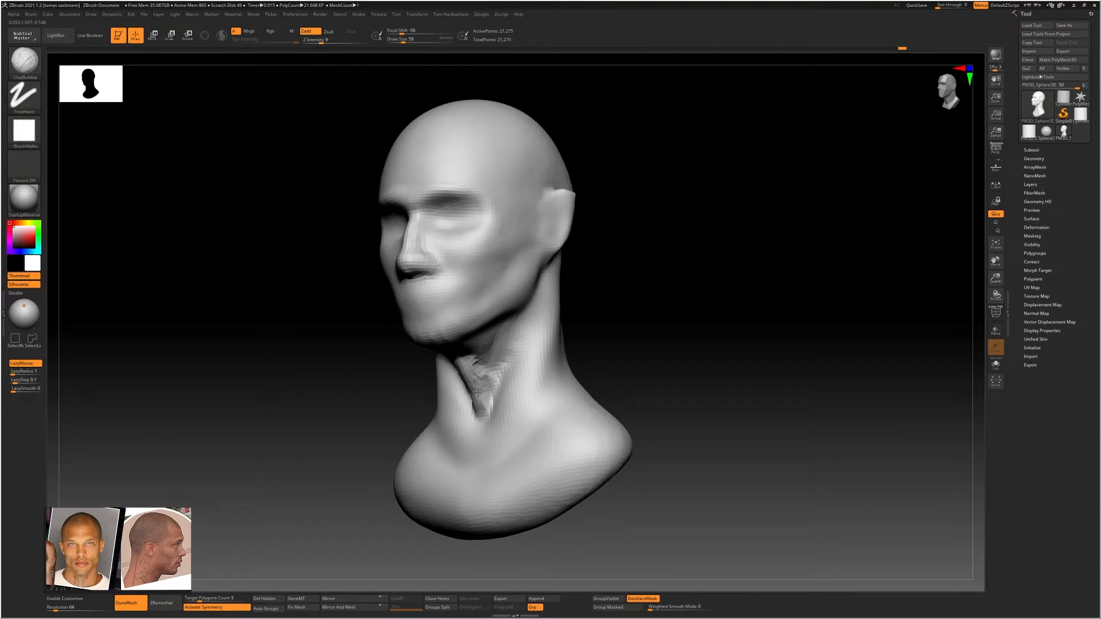
shift+drag(478, 393, 480, 350)
shift+drag(485, 392, 486, 400)
mouse_move(486, 400)
right_down()
mouse_move(507, 408)
mouse_move(480, 417)
right_up()
mouse_move(492, 429)
mouse_down()
mouse_move(480, 447)
mouse_move(483, 425)
mouse_up()
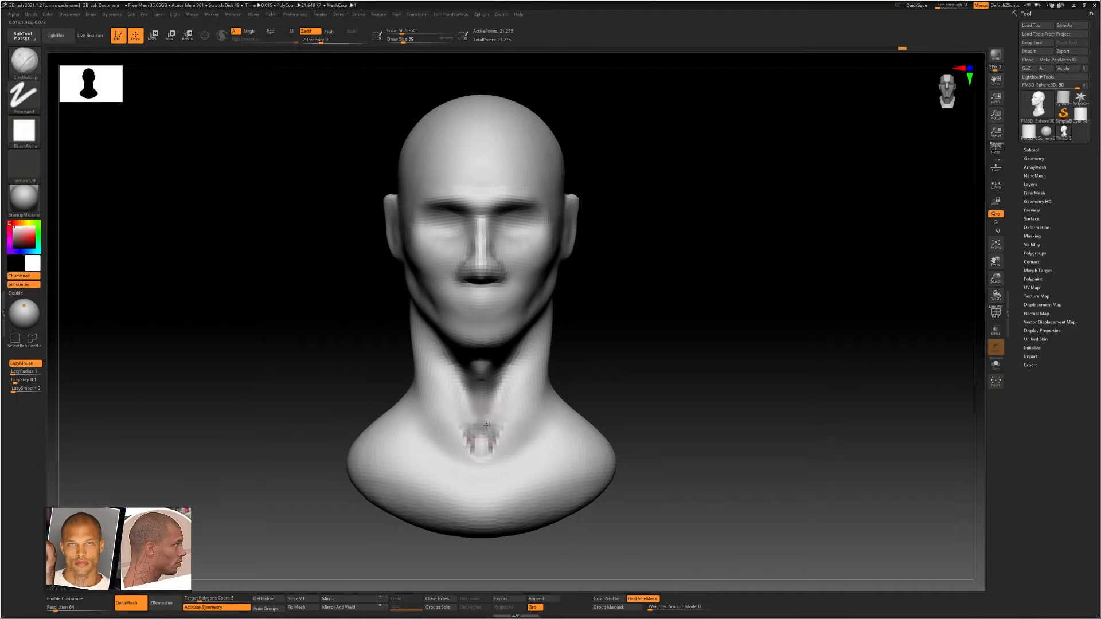
key(shift)
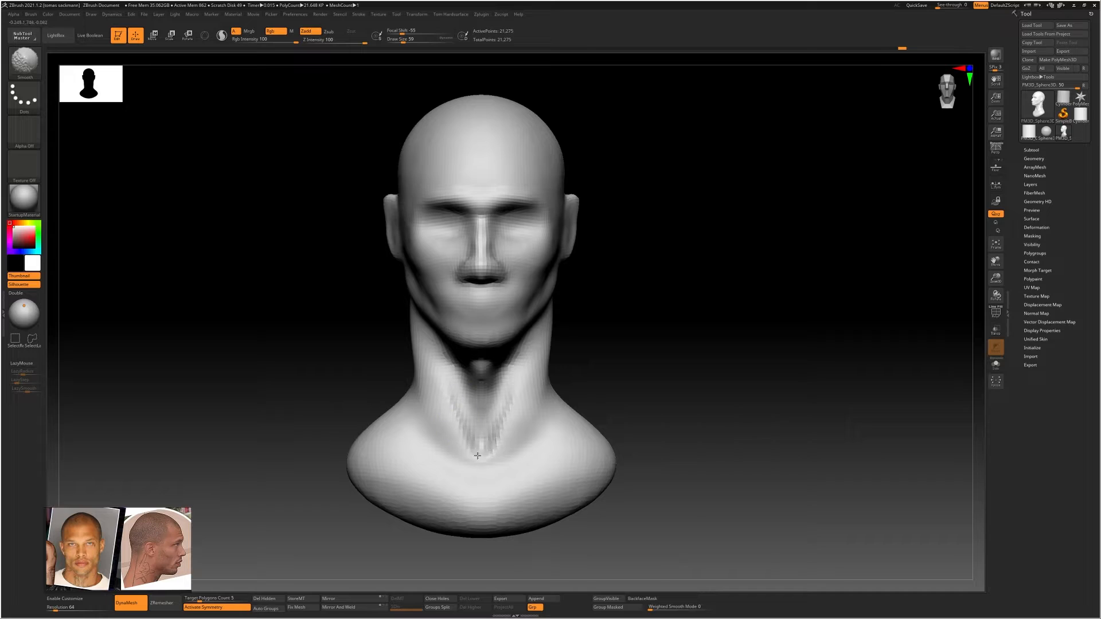
shift+drag(478, 455, 479, 443)
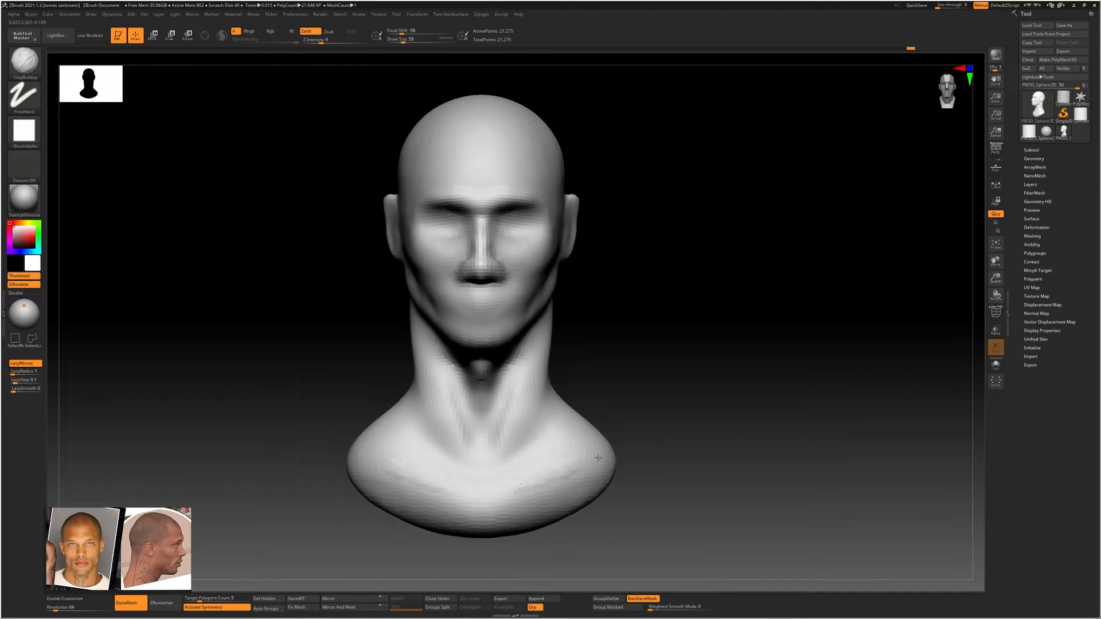
Build up the collarbone area across the upper chest and smooth the neck base with an enlarged brush
mouse_move(598, 458)
mouse_down()
mouse_move(593, 481)
mouse_move(522, 508)
mouse_move(576, 489)
mouse_move(523, 504)
mouse_move(548, 503)
mouse_move(522, 488)
mouse_move(548, 496)
mouse_move(567, 482)
mouse_move(559, 472)
mouse_up()
key(s)
key(s)
right_drag(571, 442, 543, 422)
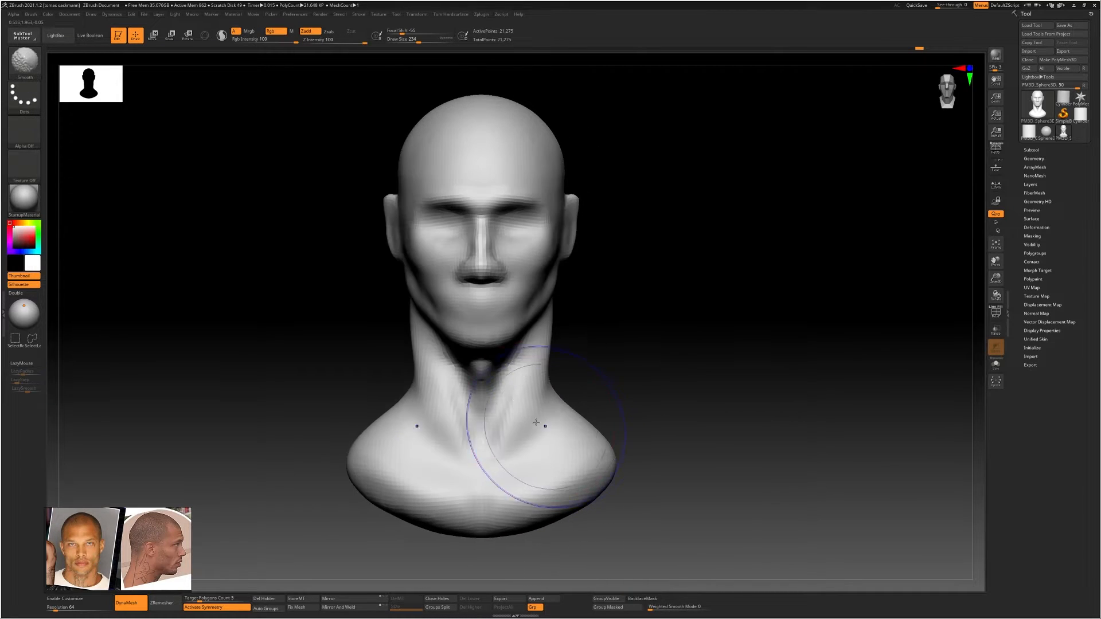
ctrl+right_drag(540, 383, 533, 430)
shift+drag(498, 445, 532, 387)
mouse_move(532, 388)
right_down()
mouse_move(461, 378)
mouse_move(526, 342)
mouse_move(539, 381)
right_up()
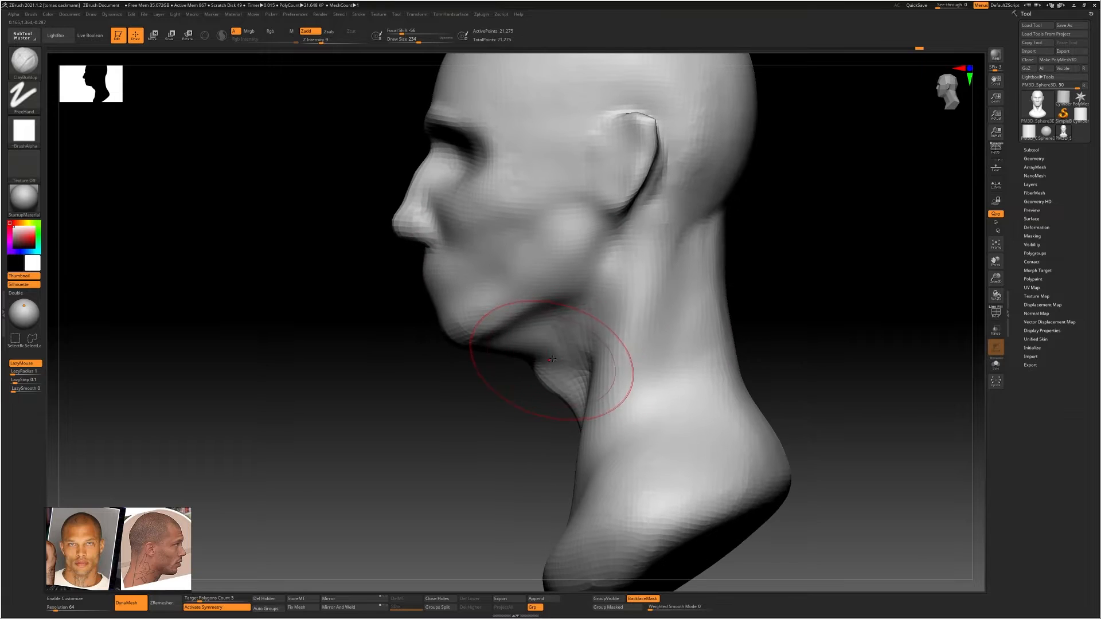
Add clay to the throat directly below the jaw in profile with a smaller ClayBuildup brush
key(s)
mouse_move(551, 360)
mouse_down()
mouse_move(534, 355)
mouse_move(578, 351)
mouse_up()
right_drag(517, 359, 551, 338)
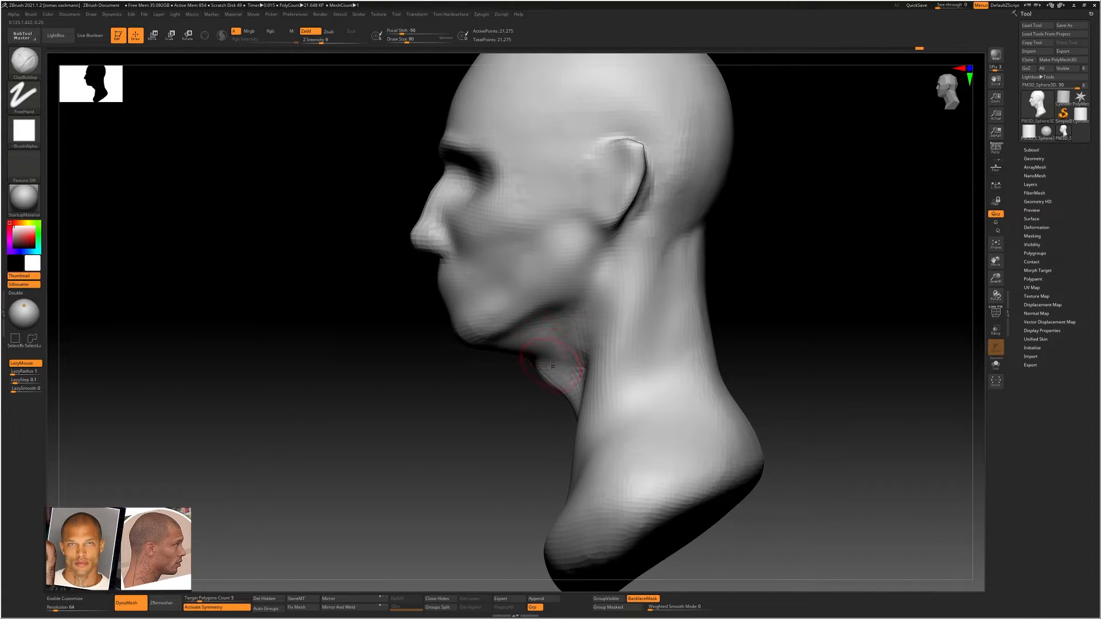
Push the throat under the chin back in profile with the Move Topological brush at draw size 217, following the side reference photo
key(b)
key(m)
key(t)
key(s)
mouse_move(534, 372)
mouse_down()
mouse_move(561, 341)
mouse_move(567, 307)
mouse_up()
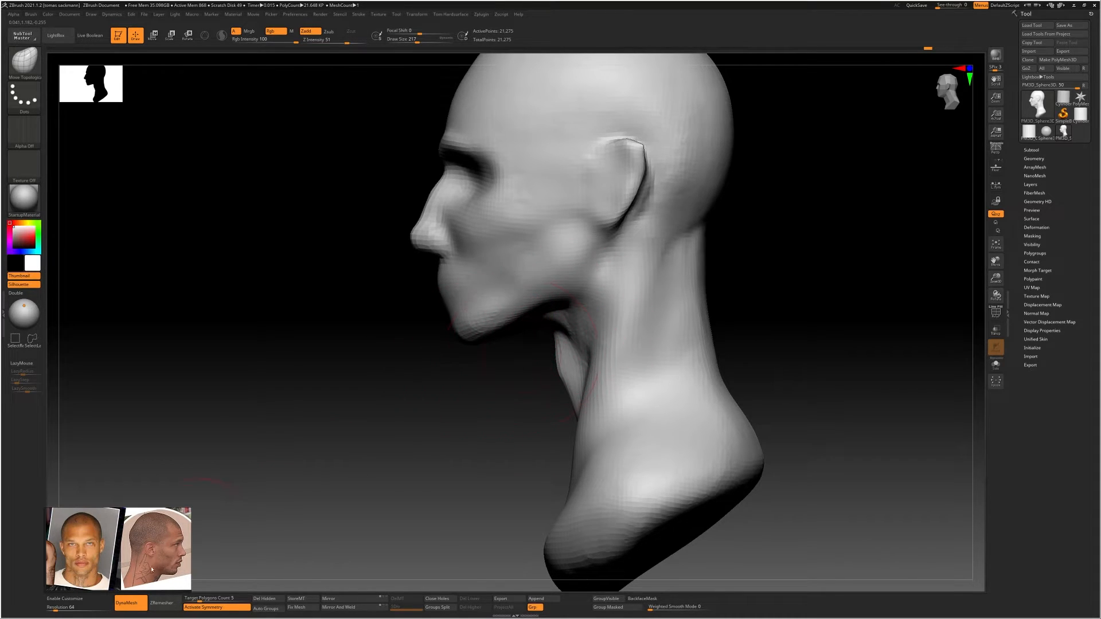
drag(158, 575, 161, 576)
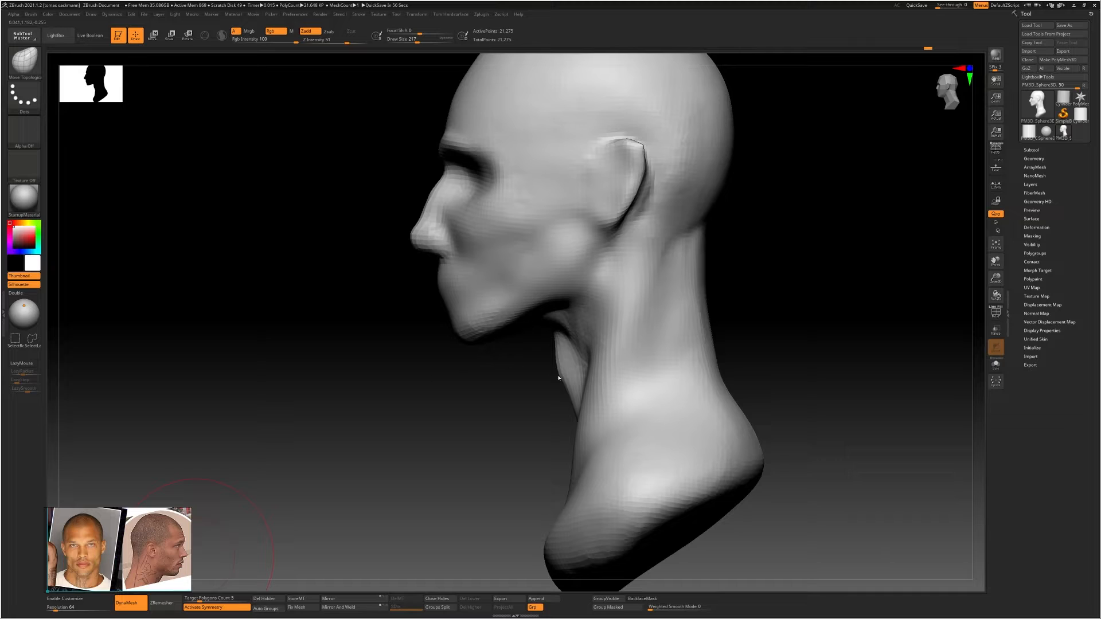
Rework the transition from the underside of the chin to the throat in profile with the Move Topological brush
alt+right_drag(580, 339, 575, 335)
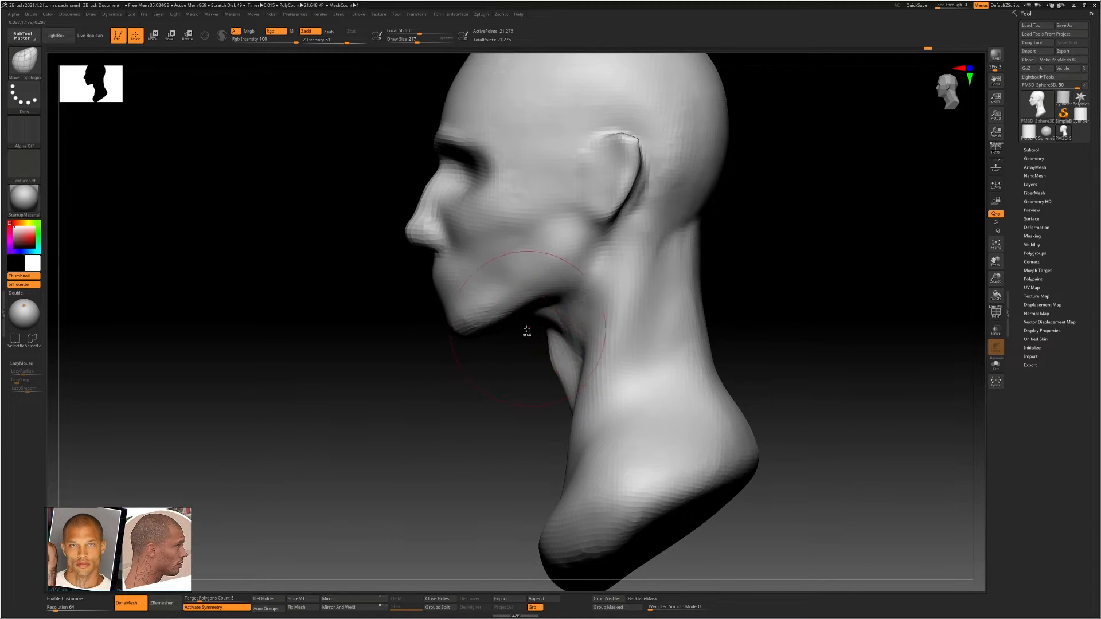
mouse_move(535, 328)
mouse_down()
mouse_move(559, 295)
mouse_move(531, 322)
mouse_move(536, 310)
mouse_up()
key(shift)
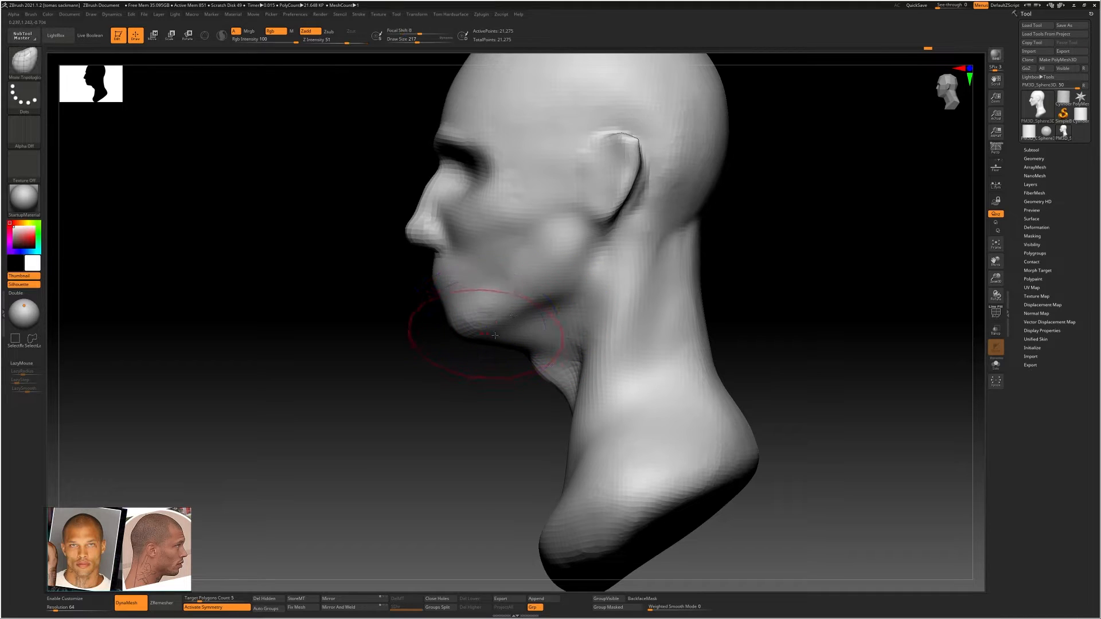
drag(534, 384, 518, 365)
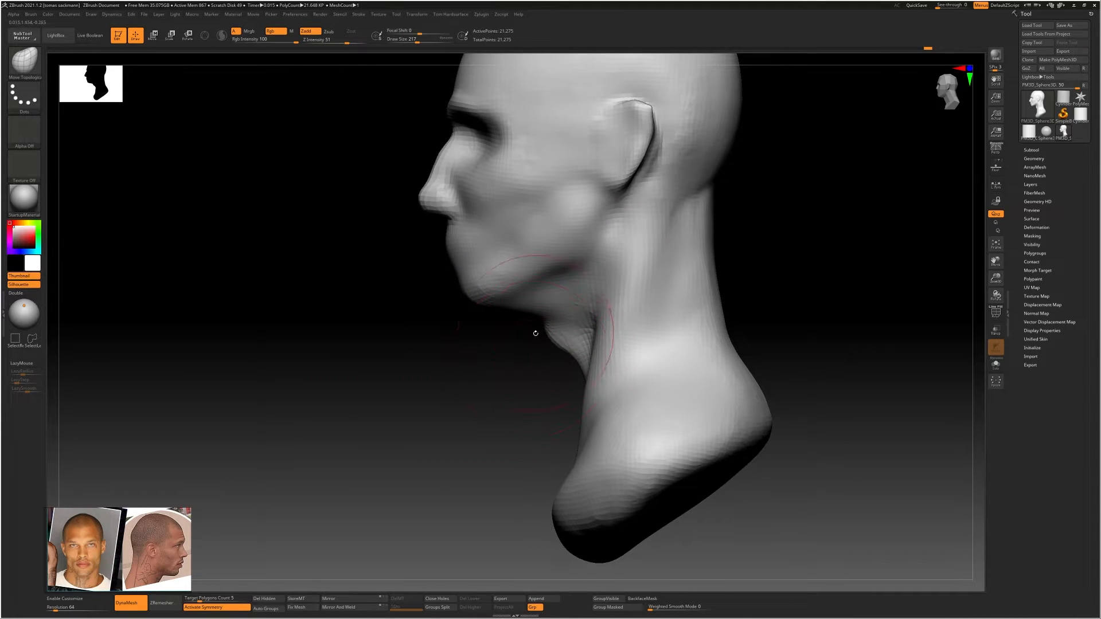
Move the Adam's apple slightly back in profile with an enlarged Move Topological brush
key(bracketright)
key(bracketright)
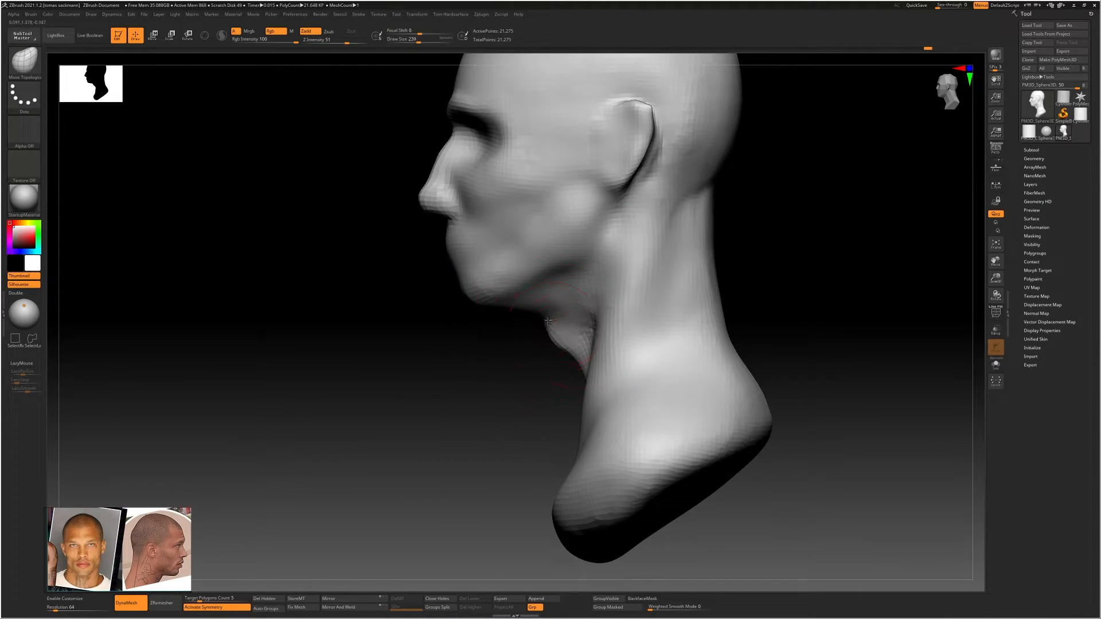
drag(548, 321, 563, 323)
drag(558, 372, 591, 378)
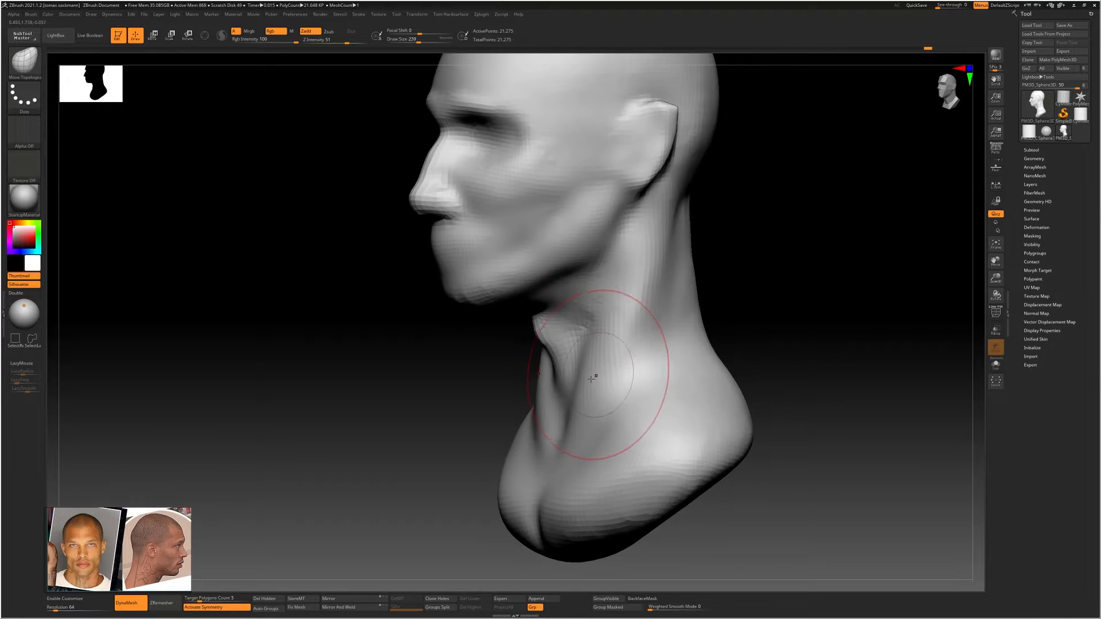
Reshape the front of the lower neck and upper chest in profile with the Move Topological brush at draw size 299
right_drag(558, 401, 539, 399)
drag(562, 397, 570, 399)
right_drag(570, 413, 557, 422)
key(bracketright)
key(bracketright)
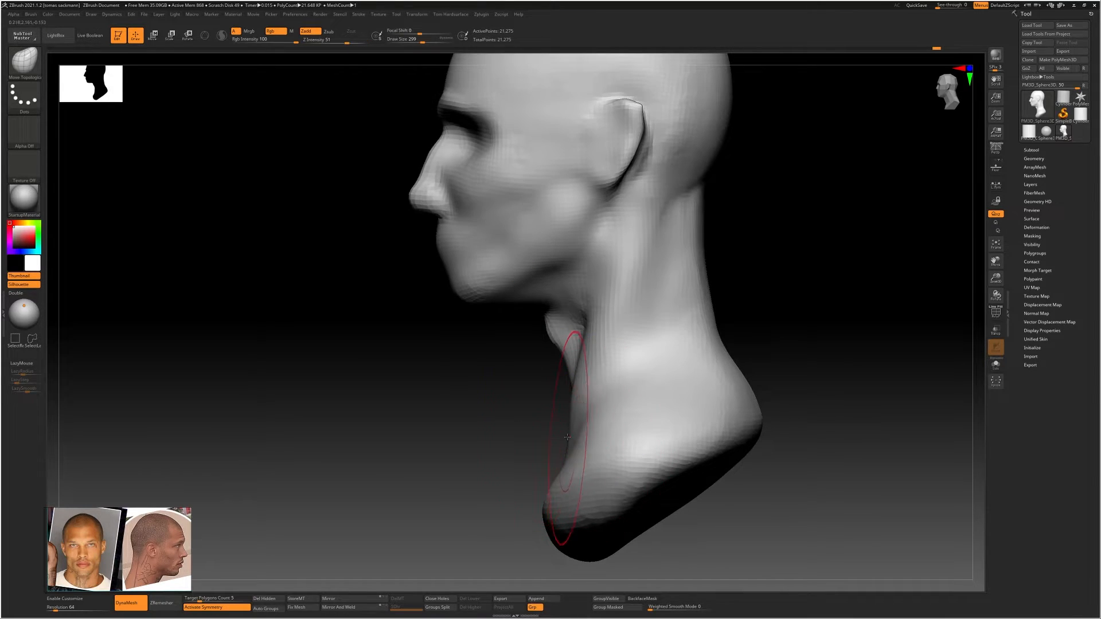
drag(559, 438, 562, 444)
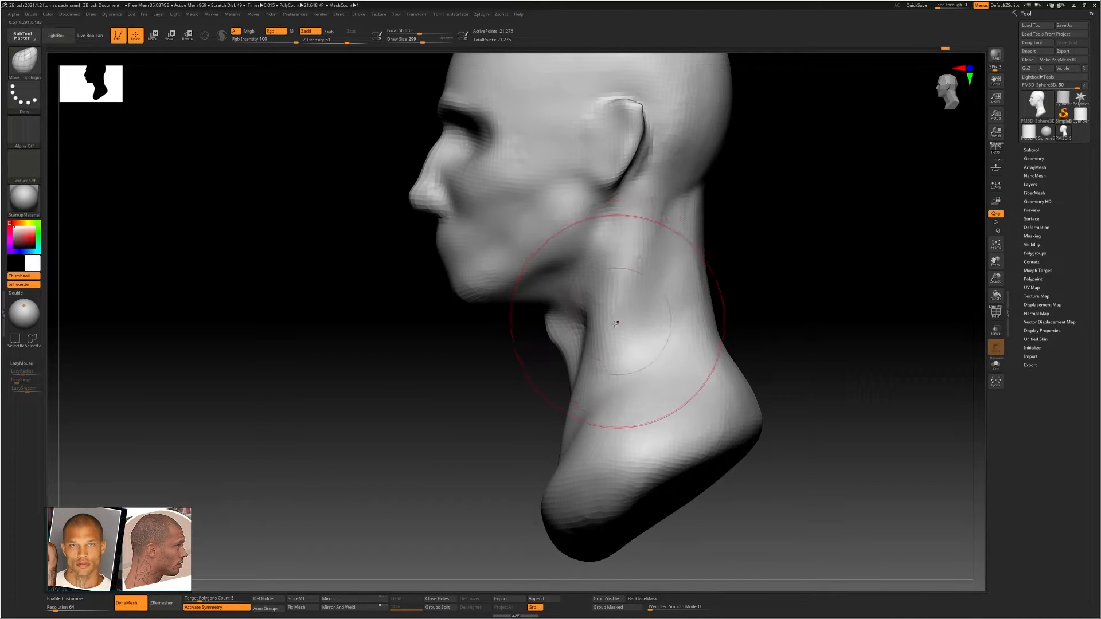
Build up the neck muscle from behind the ear down to the collarbone with ClayBuildup at draw size 145
key(s)
drag(629, 302, 620, 298)
shift+drag(636, 249, 623, 268)
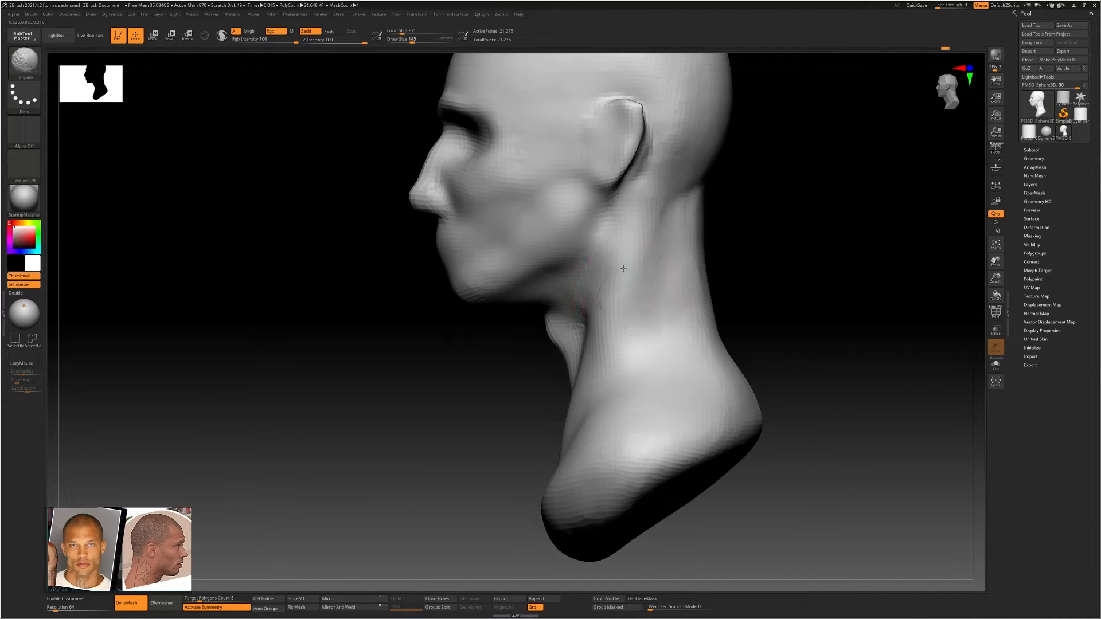
mouse_move(599, 330)
shift+right_down()
mouse_move(629, 347)
mouse_move(604, 349)
mouse_move(641, 341)
mouse_move(635, 247)
shift+right_up()
key(b)
key(c)
key(b)
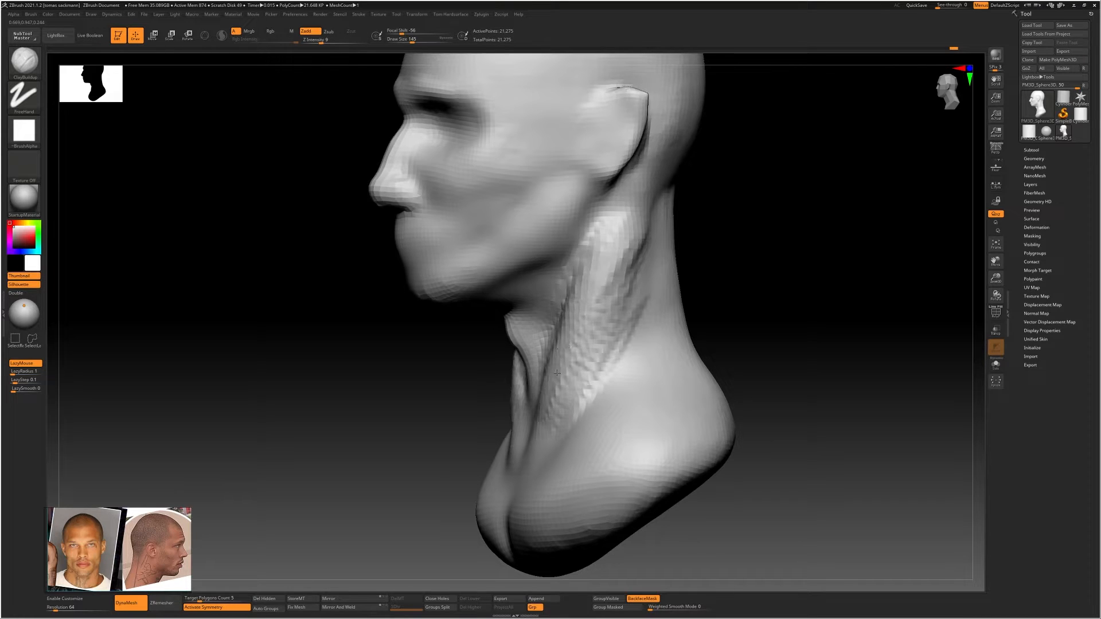
drag(556, 372, 536, 445)
Smooth the clay strokes along the side neck muscle below the ear
shift+drag(603, 275, 595, 301)
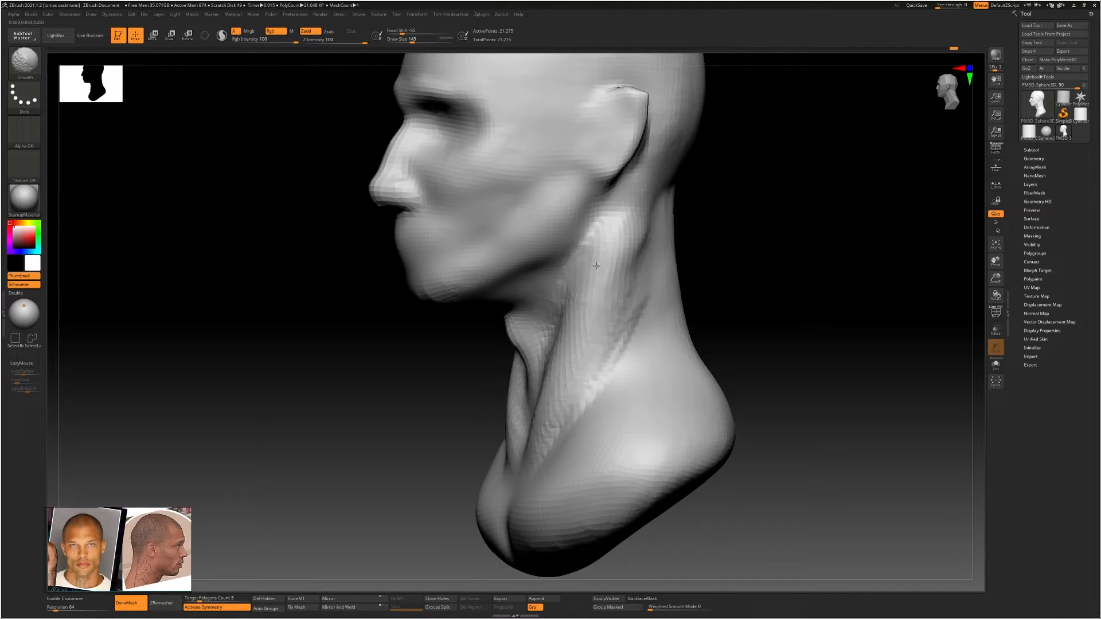
right_drag(549, 402, 611, 344)
alt+drag(596, 321, 594, 281)
ctrl+right_drag(606, 301, 590, 297)
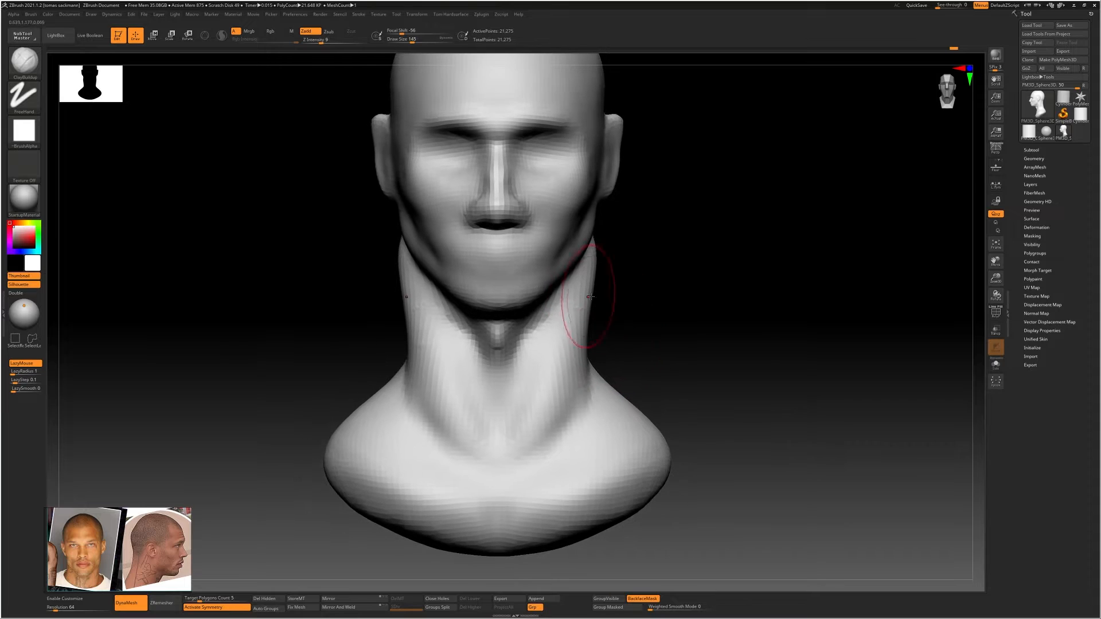
Push the sides of the upper neck inward below the ears from the front with the Move Topological brush at draw size 274
key(b)
key(m)
key(t)
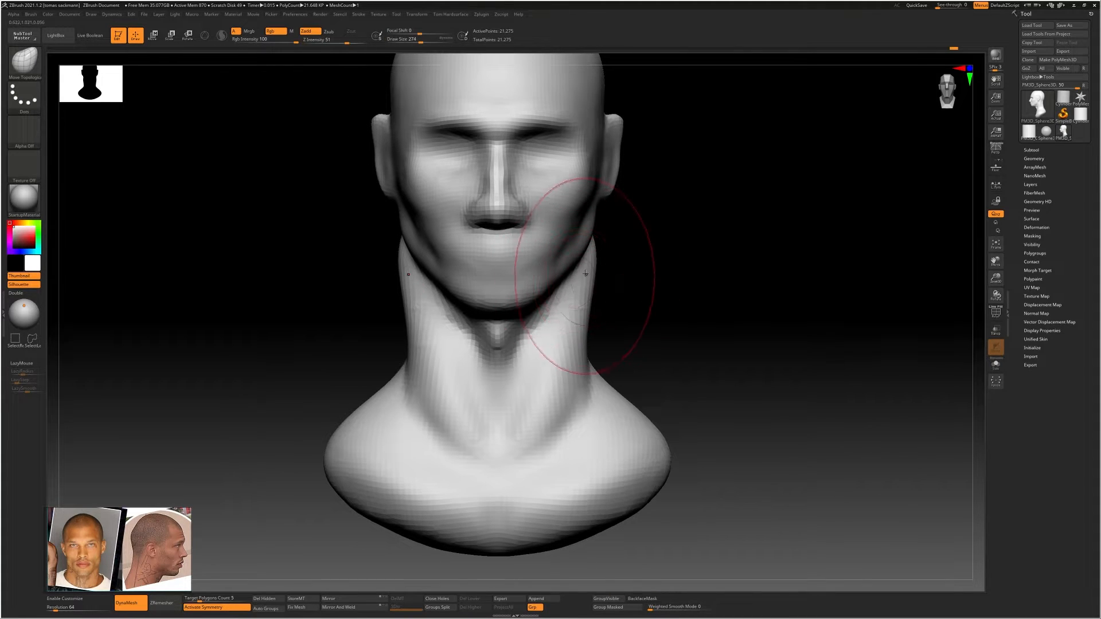
drag(585, 273, 577, 270)
right_drag(577, 270, 519, 269)
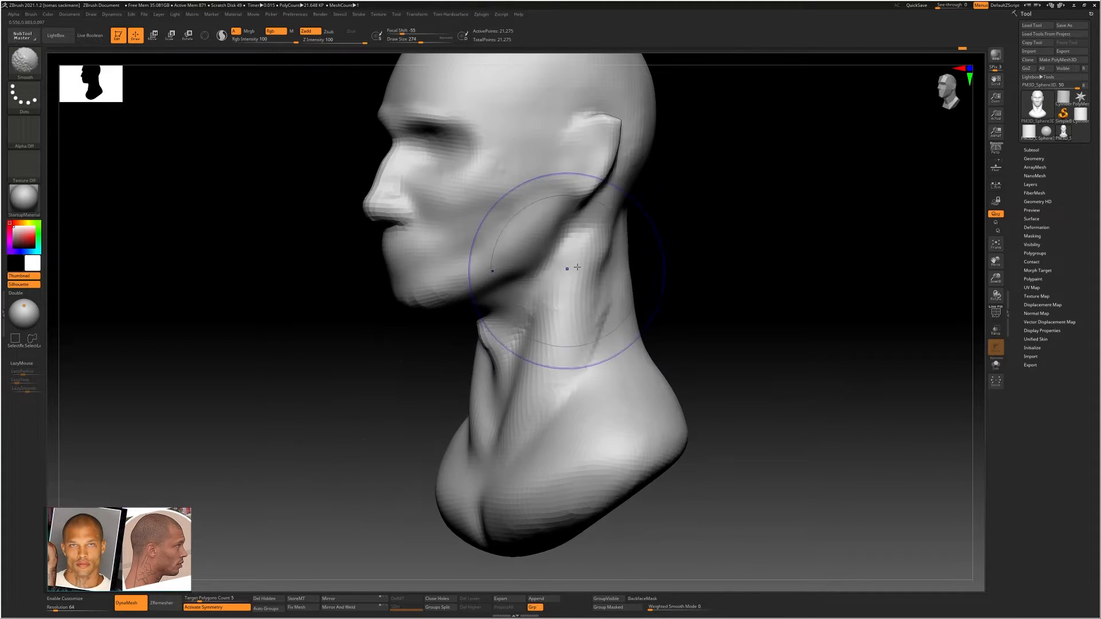
Adjust the side of the neck below the jaw with the Move Topological brush, reducing the draw size to 154
shift+right_drag(499, 422, 557, 370)
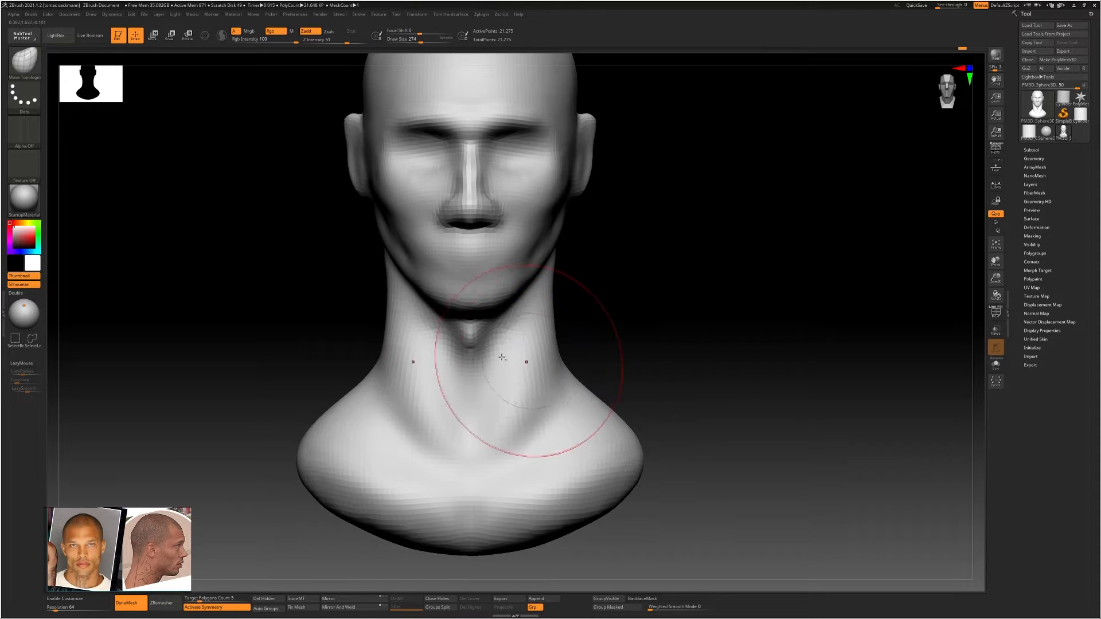
mouse_move(499, 344)
ctrl+right_down()
mouse_move(541, 329)
mouse_move(518, 331)
ctrl+right_up()
key(s)
drag(530, 333, 522, 334)
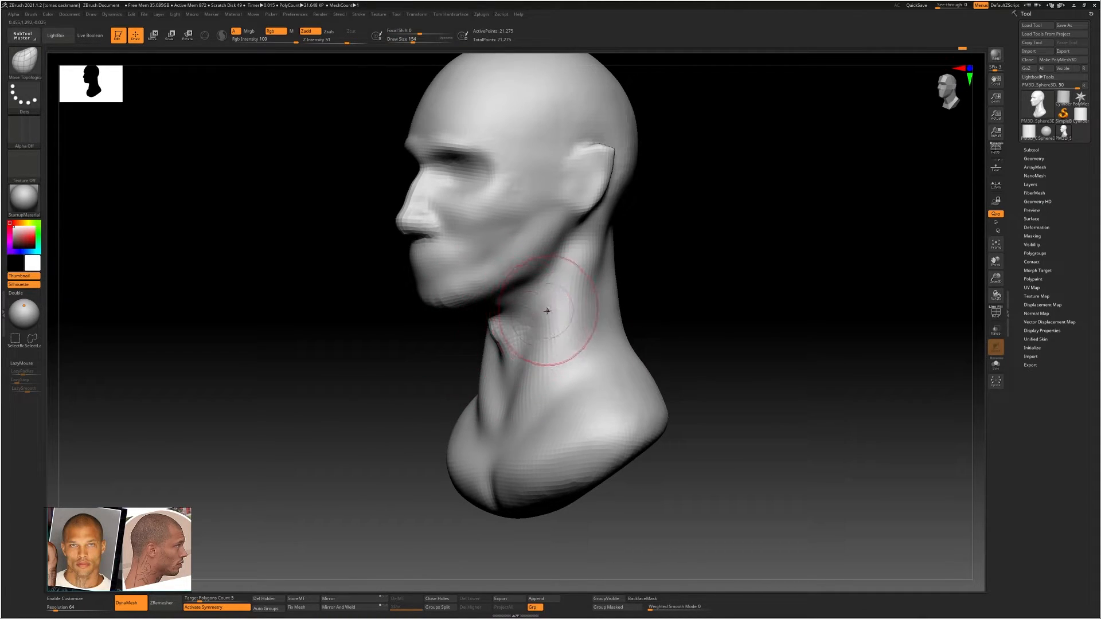
mouse_move(547, 311)
right_down()
mouse_move(570, 322)
mouse_move(592, 263)
mouse_move(603, 286)
right_up()
Build up the side neck muscle below the ear with ClayBuildup at draw size 212
key(s)
drag(600, 311, 605, 312)
key(b)
key(c)
key(b)
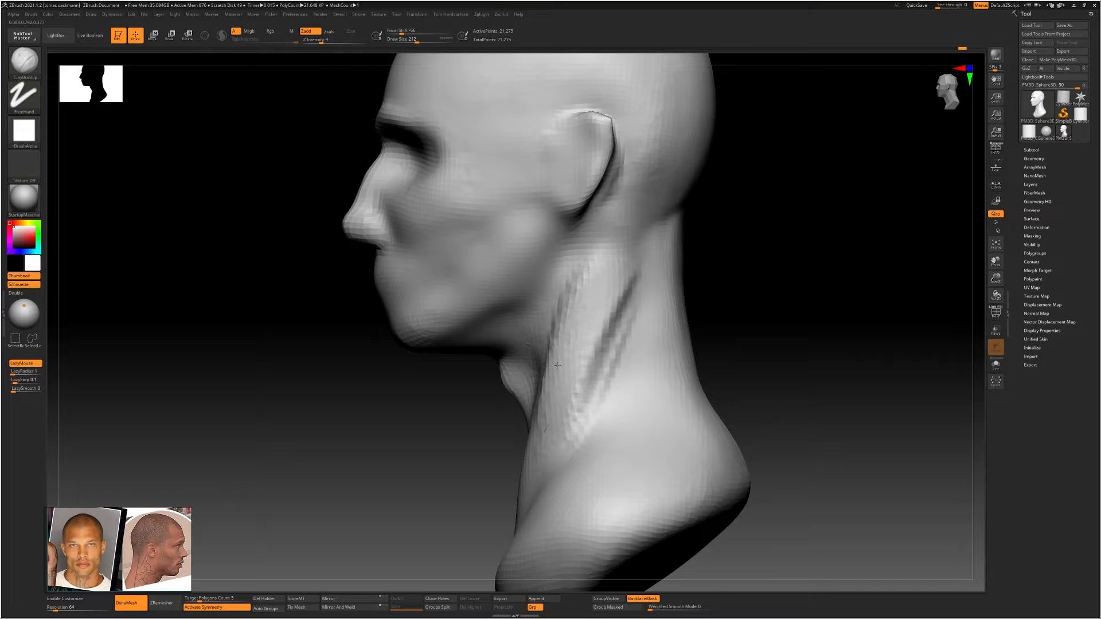
drag(565, 367, 597, 306)
shift+drag(609, 290, 579, 344)
mouse_move(579, 344)
right_down()
mouse_move(617, 338)
mouse_move(585, 338)
right_up()
Smooth the fresh clay strokes down the side neck muscle to blend them into the neck
shift+drag(623, 350, 642, 327)
mouse_move(620, 323)
right_down()
mouse_move(684, 316)
mouse_move(730, 347)
mouse_move(707, 327)
mouse_move(566, 319)
right_up()
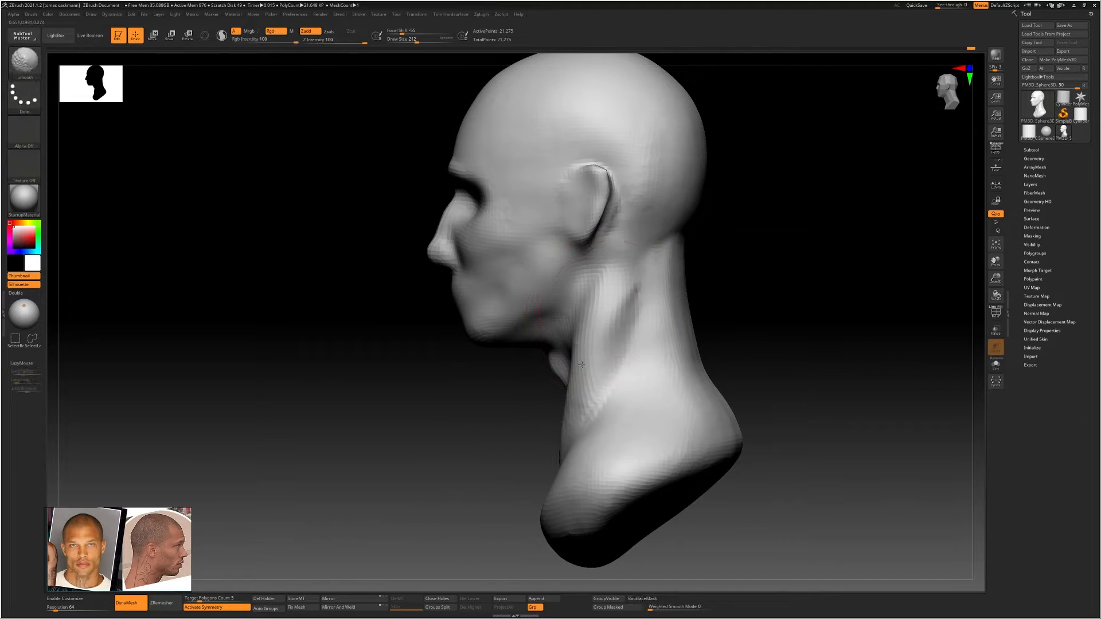
shift+drag(585, 349, 582, 367)
mouse_move(577, 359)
right_down()
mouse_move(602, 356)
mouse_move(579, 338)
mouse_move(600, 319)
right_up()
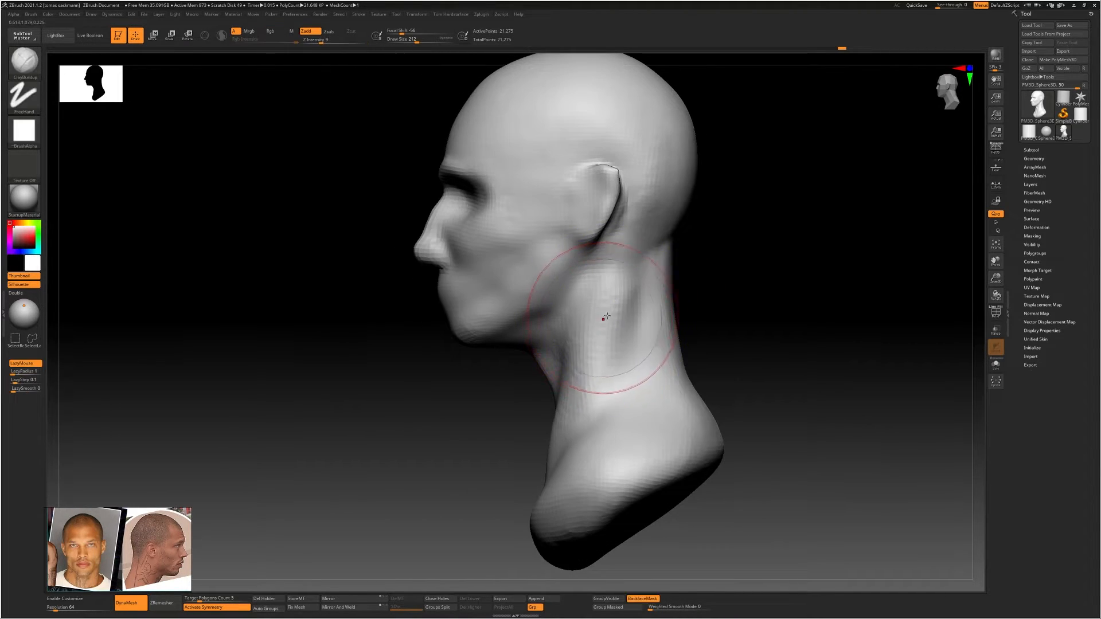
Define the neck muscle down to the base of the neck above the collarbone with ClayBuildup at draw size 212
shift+drag(605, 317, 545, 440)
shift+right_drag(546, 440, 619, 386)
ctrl+right_drag(584, 345, 538, 370)
mouse_move(543, 425)
mouse_down()
mouse_move(591, 358)
mouse_move(531, 477)
mouse_move(599, 444)
mouse_move(567, 507)
mouse_up()
Sculpt the hollow between the neck muscle and collarbone with a smaller ClayBuildup brush and smooth it at draw size 104
key(s)
drag(586, 466, 577, 467)
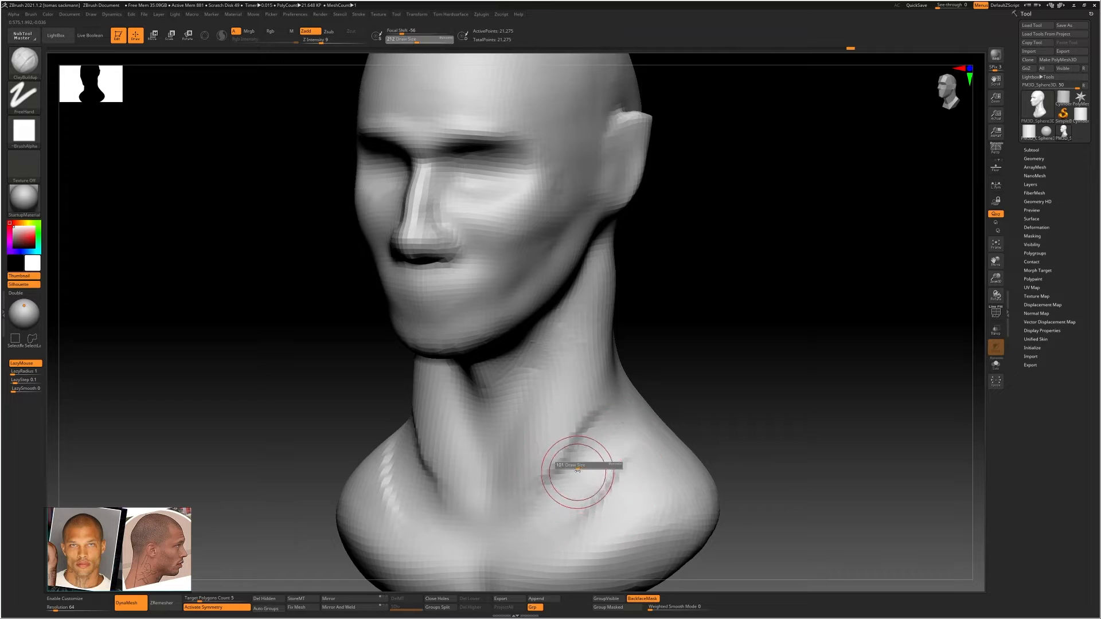
drag(609, 422, 552, 500)
shift+drag(566, 440, 532, 487)
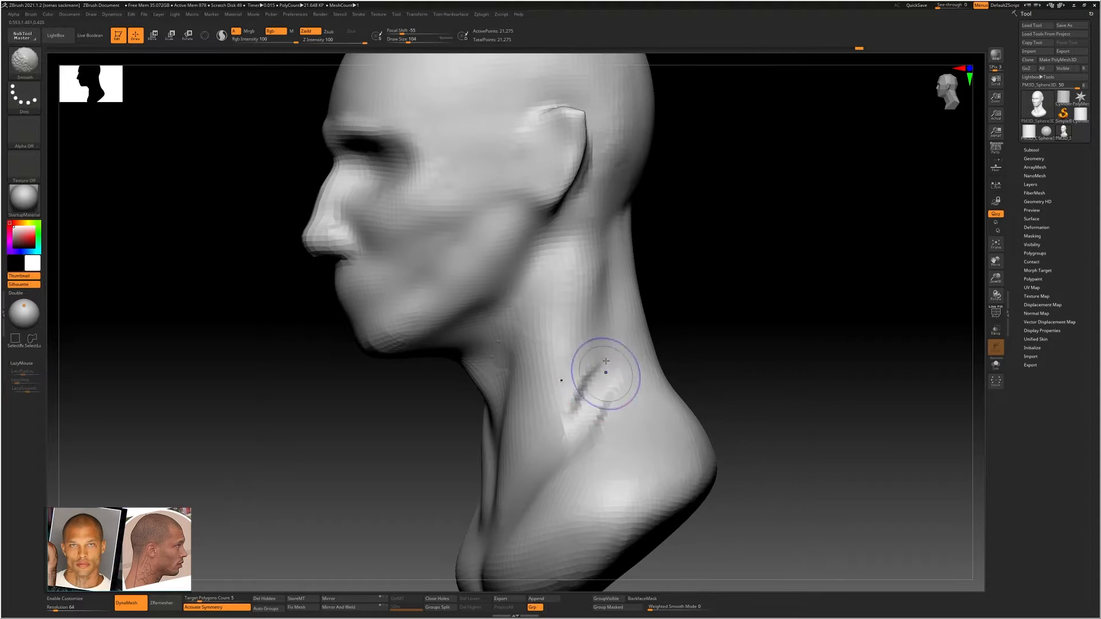
shift+drag(602, 369, 592, 397)
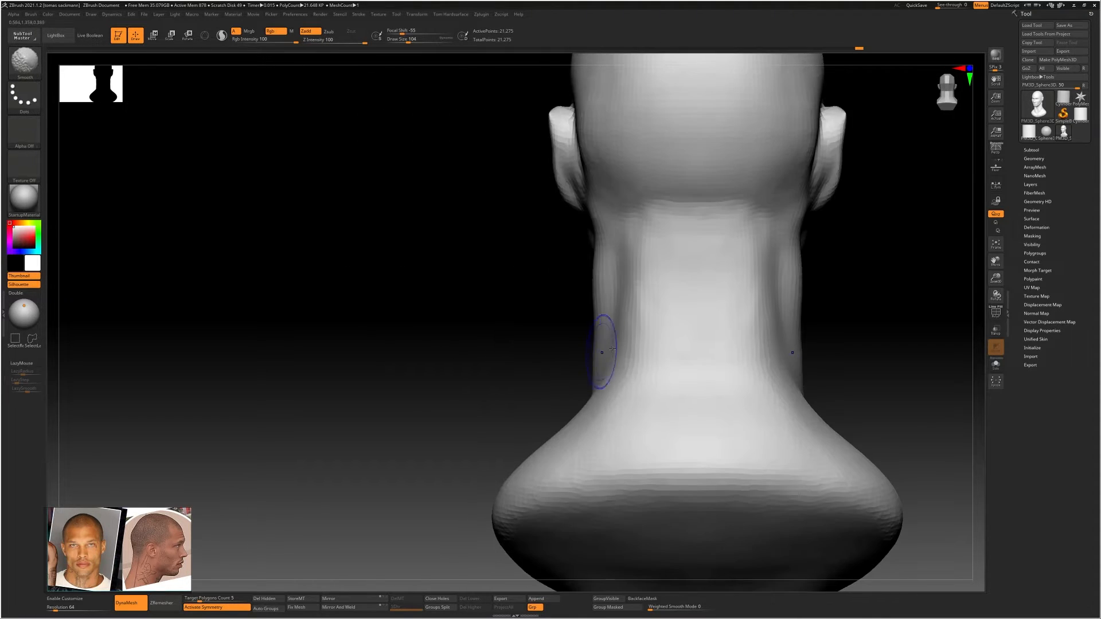
right_drag(648, 301, 698, 292)
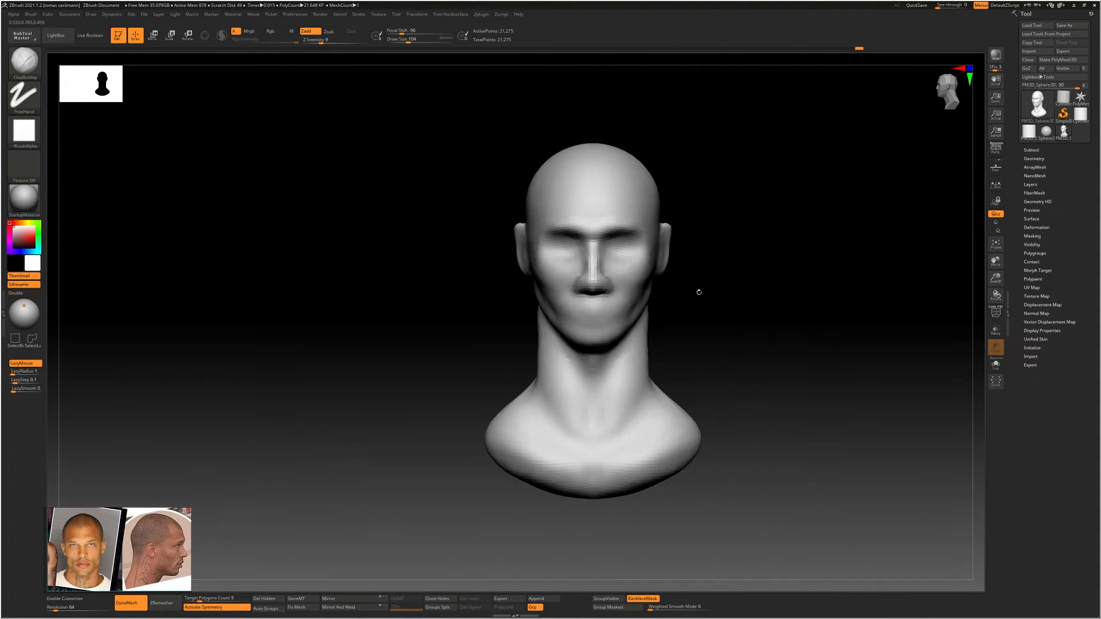
Reshape the upper chest from the front with the Move Topological brush at draw size 324
mouse_move(639, 332)
ctrl+right_down()
mouse_move(665, 381)
mouse_move(651, 321)
ctrl+right_up()
key(b)
key(m)
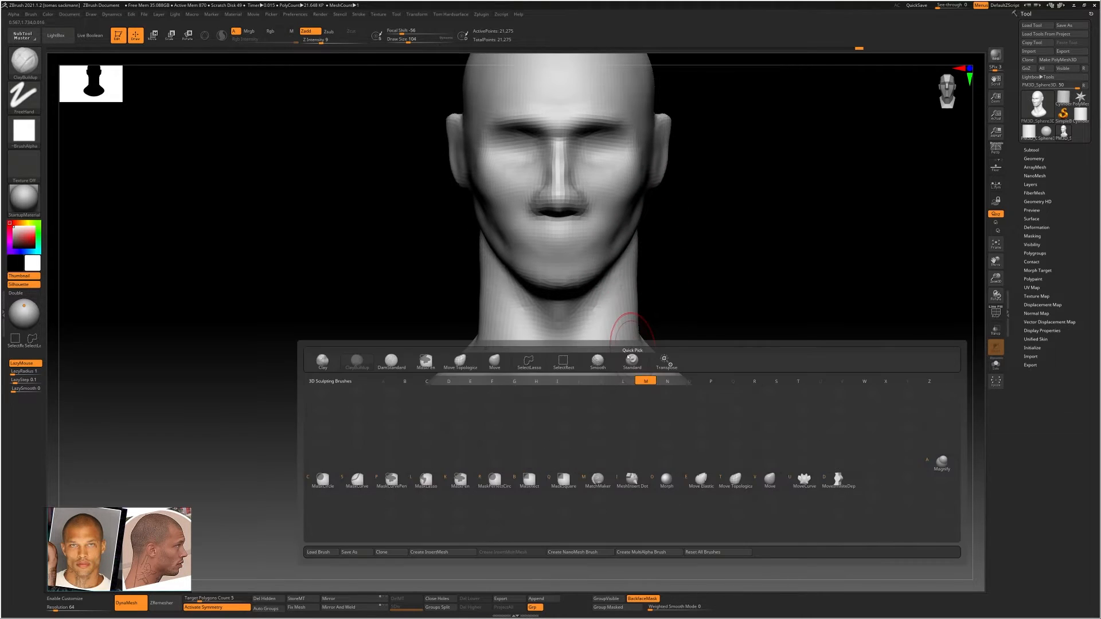
key(t)
key(s)
drag(612, 394, 640, 406)
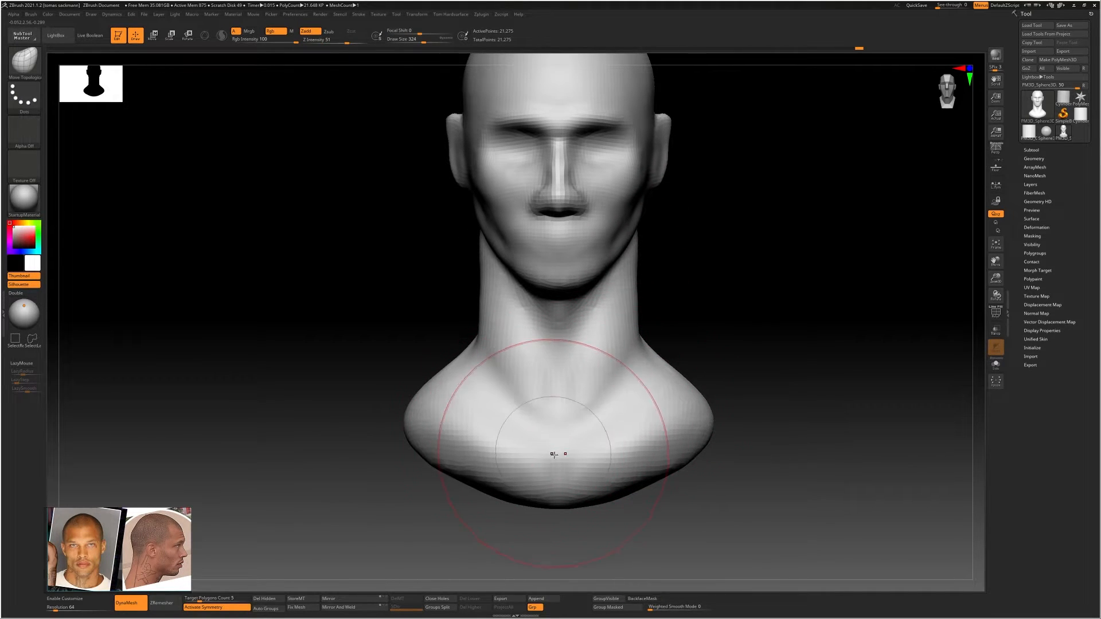
drag(555, 454, 580, 469)
Reshape the shoulders and underside of the bust with the Move Topological brush at draw size 500
key(s)
right_drag(627, 418, 740, 413)
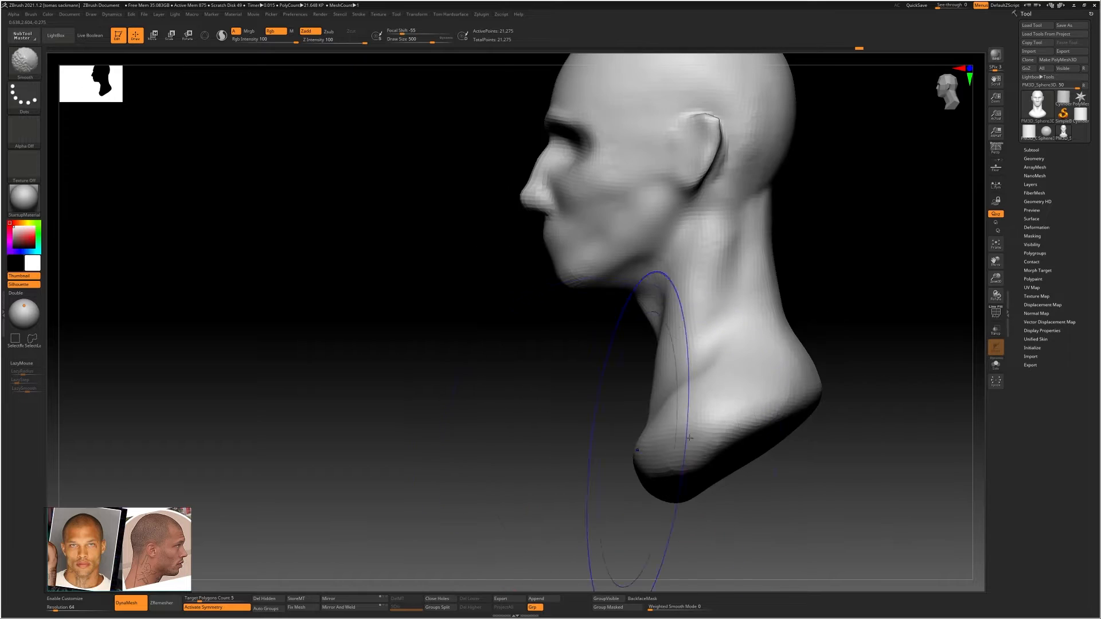
drag(776, 393, 783, 389)
mouse_move(783, 395)
right_down()
mouse_move(796, 403)
mouse_move(778, 424)
right_up()
drag(766, 449, 803, 411)
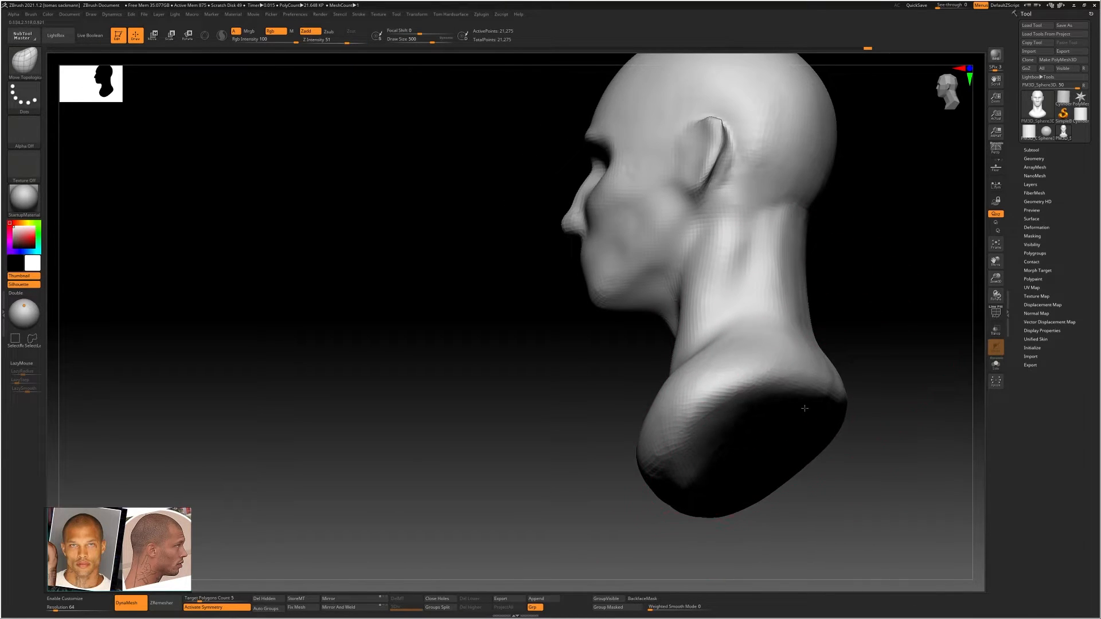
mouse_move(797, 395)
right_down()
mouse_move(803, 405)
mouse_move(767, 442)
right_up()
drag(660, 522, 681, 514)
right_drag(681, 514, 605, 505)
drag(617, 500, 623, 508)
mouse_move(675, 483)
mouse_down()
mouse_move(698, 449)
mouse_move(690, 401)
mouse_move(630, 374)
mouse_up()
Adjust the neck's side contours from behind with the Move Topological brush at draw size 138 and smooth them
key(s)
drag(638, 346, 628, 349)
ctrl+right_drag(632, 330, 647, 335)
alt+right_drag(653, 265, 424, 313)
key(s)
drag(640, 309, 641, 311)
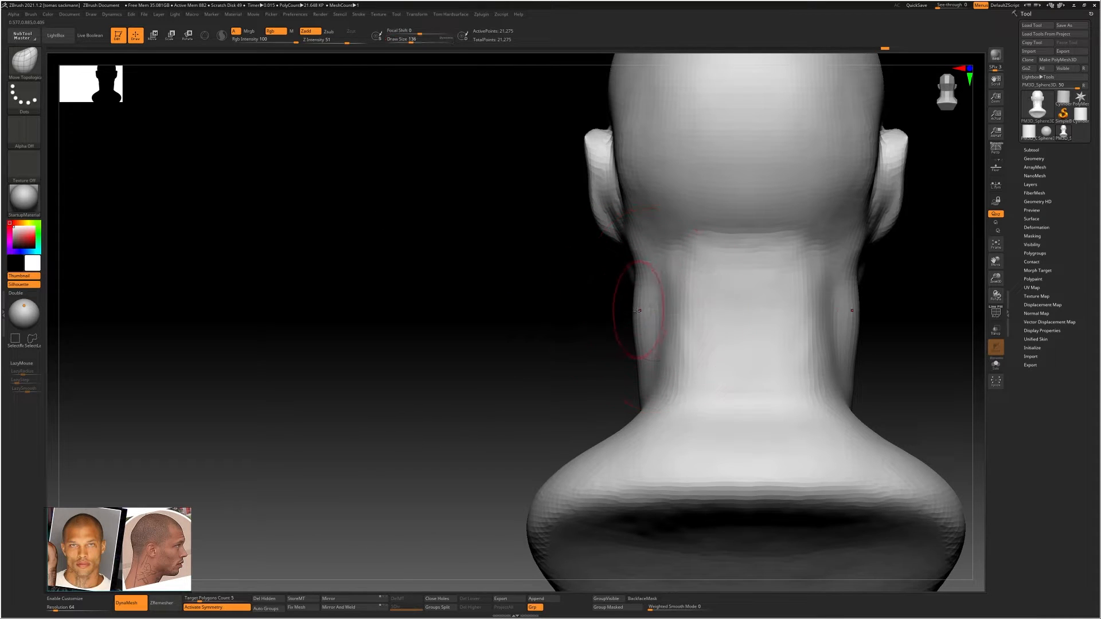
key(shift)
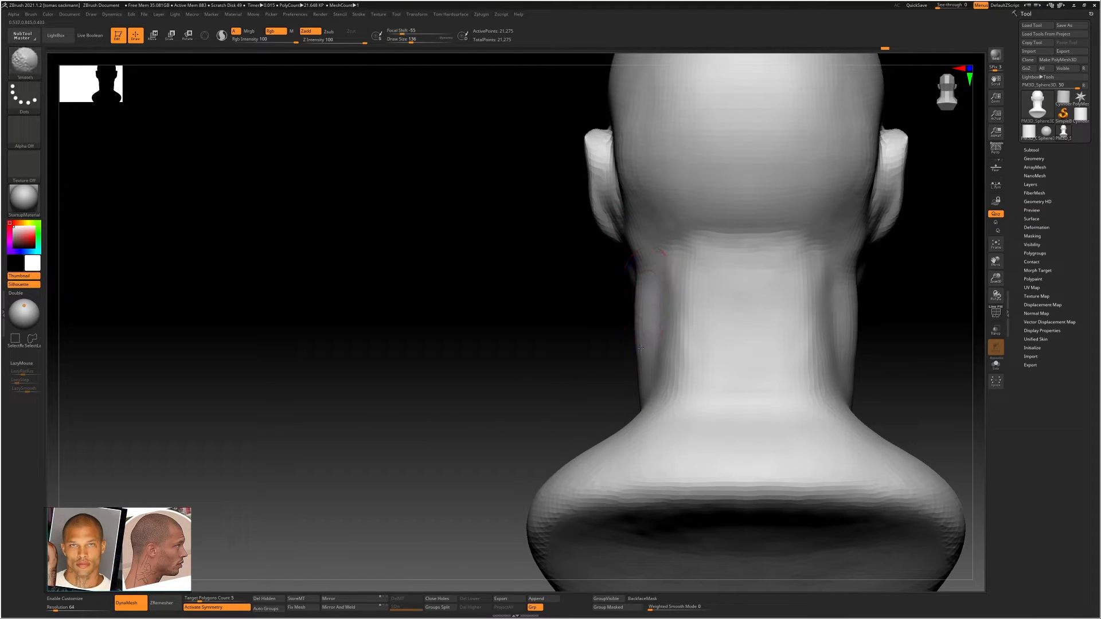
mouse_move(655, 333)
right_down()
mouse_move(708, 328)
mouse_move(658, 319)
mouse_move(692, 313)
mouse_move(686, 337)
right_up()
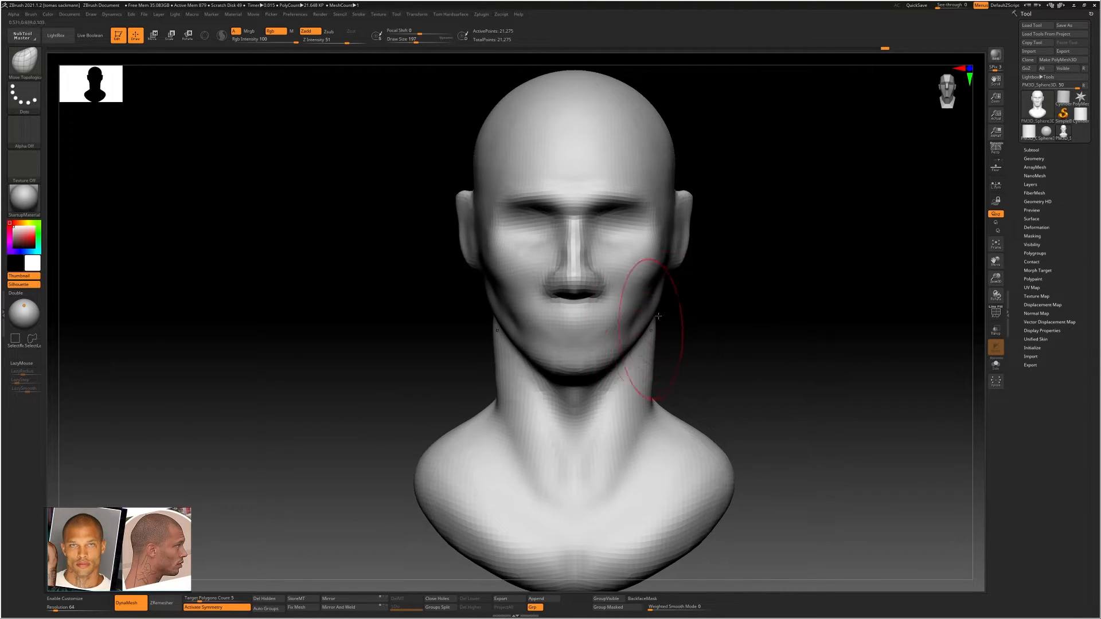
Widen the jaw corners below the ears from the front with the Move Topological brush at draw size 187
drag(647, 310, 651, 302)
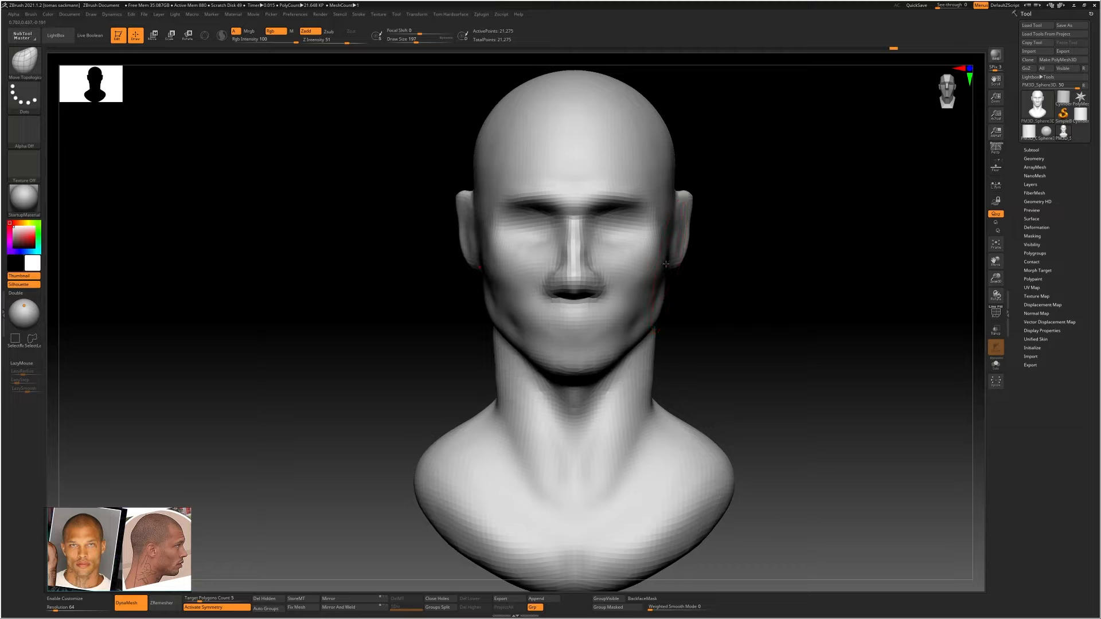
alt+right_drag(658, 236, 626, 305)
ctrl+right_drag(647, 256, 649, 279)
Adjust the sides of the skull above the ears from the front with the Move Topological brush at draw size 344
key(s)
drag(649, 268, 655, 227)
alt+right_drag(656, 259, 651, 375)
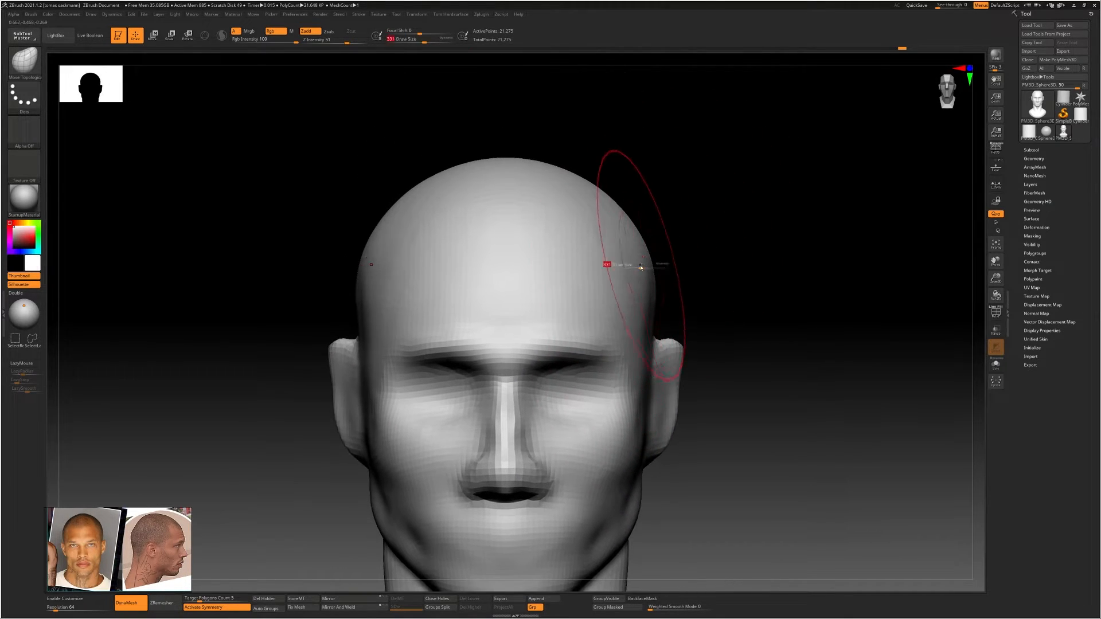
key(s)
drag(648, 261, 650, 261)
ctrl+right_drag(631, 390, 580, 327)
alt+right_drag(659, 390, 604, 339)
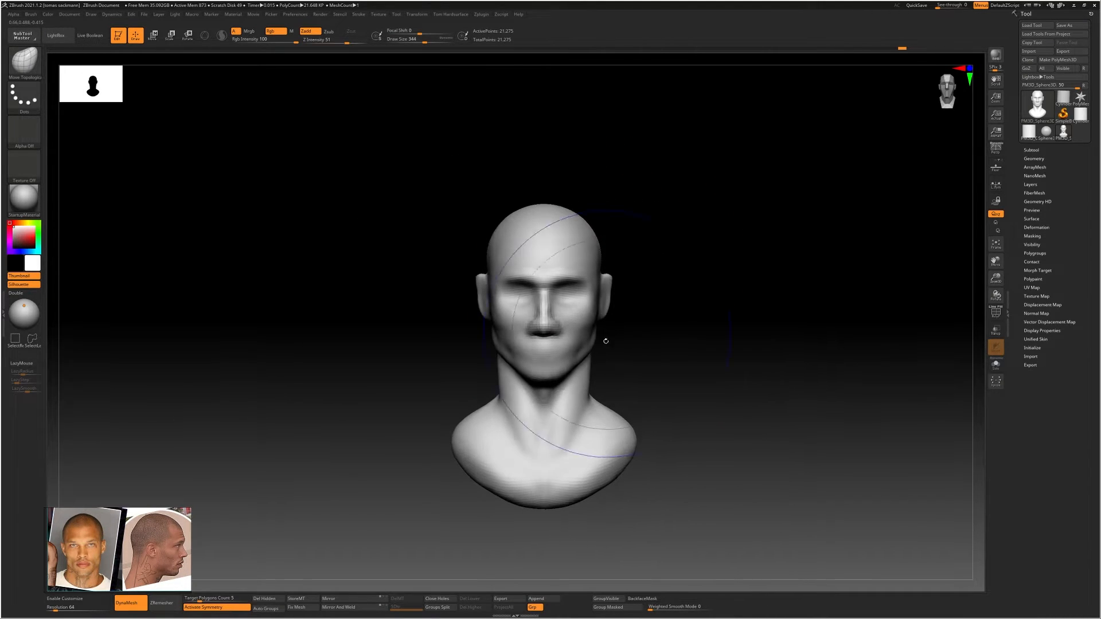
Undo the last stroke and reshape the upper ear in profile with the Move Topological brush at draw size 149
shift+drag(573, 415, 553, 447)
mouse_move(600, 325)
ctrl+right_down()
mouse_move(639, 329)
mouse_move(602, 319)
ctrl+right_up()
mouse_move(602, 319)
right_down()
mouse_move(574, 312)
mouse_move(644, 312)
right_up()
mouse_move(656, 300)
mouse_down()
mouse_move(644, 303)
mouse_move(677, 291)
mouse_up()
key(ctrl+z)
key(s)
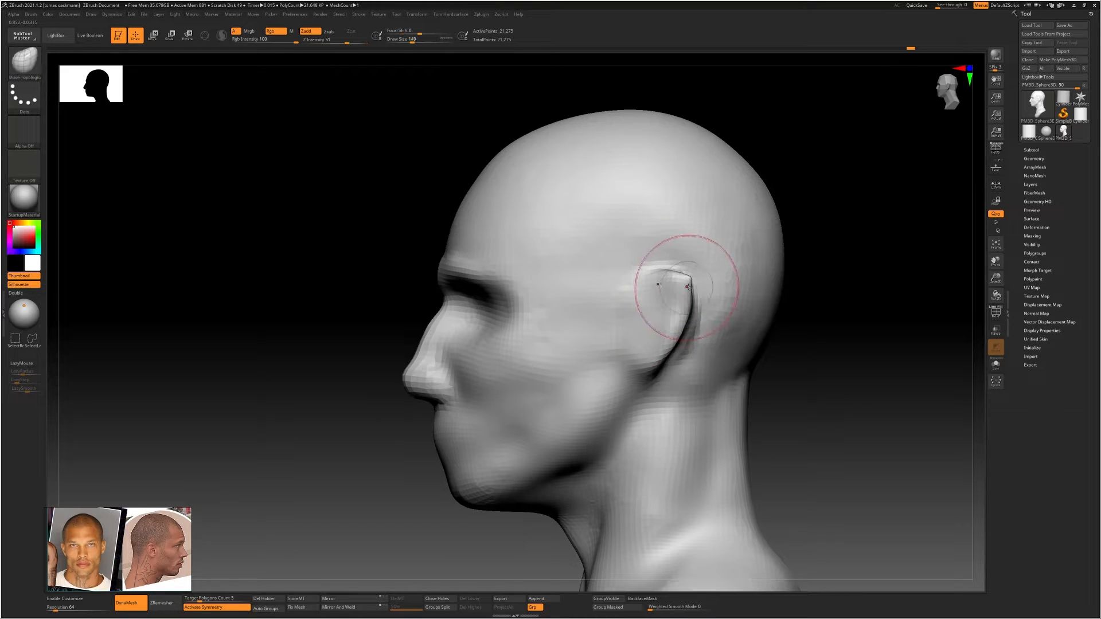
mouse_move(664, 290)
right_down()
mouse_move(708, 290)
mouse_move(675, 294)
mouse_move(688, 289)
right_up()
Build up the upper rim of the ear with ClayBuildup at draw size 97
key(b)
key(c)
key(b)
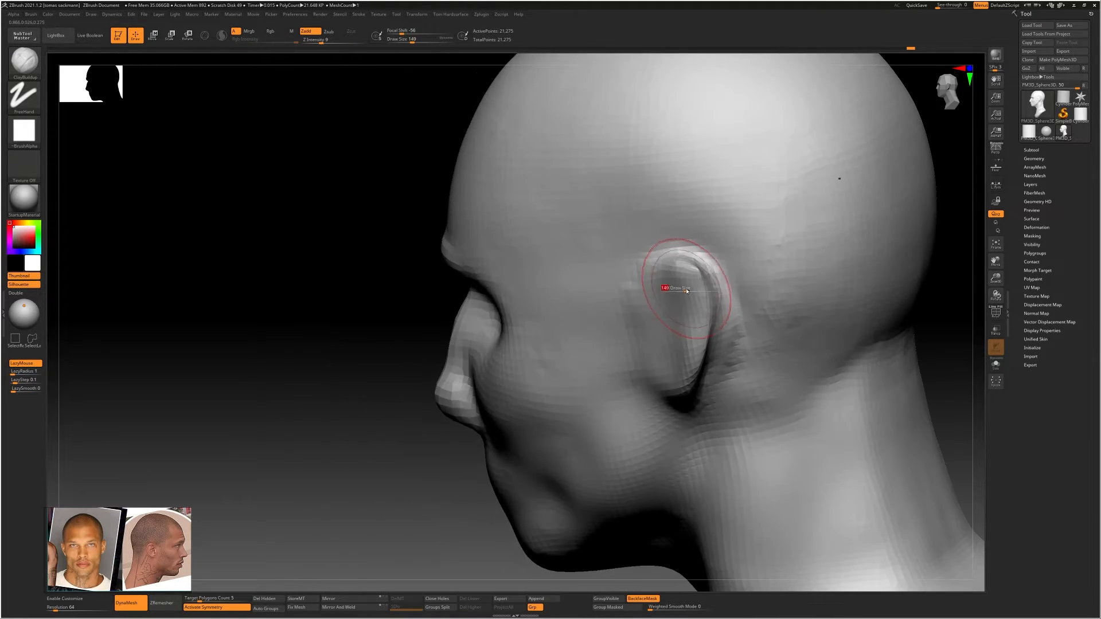
key(bracketleft)
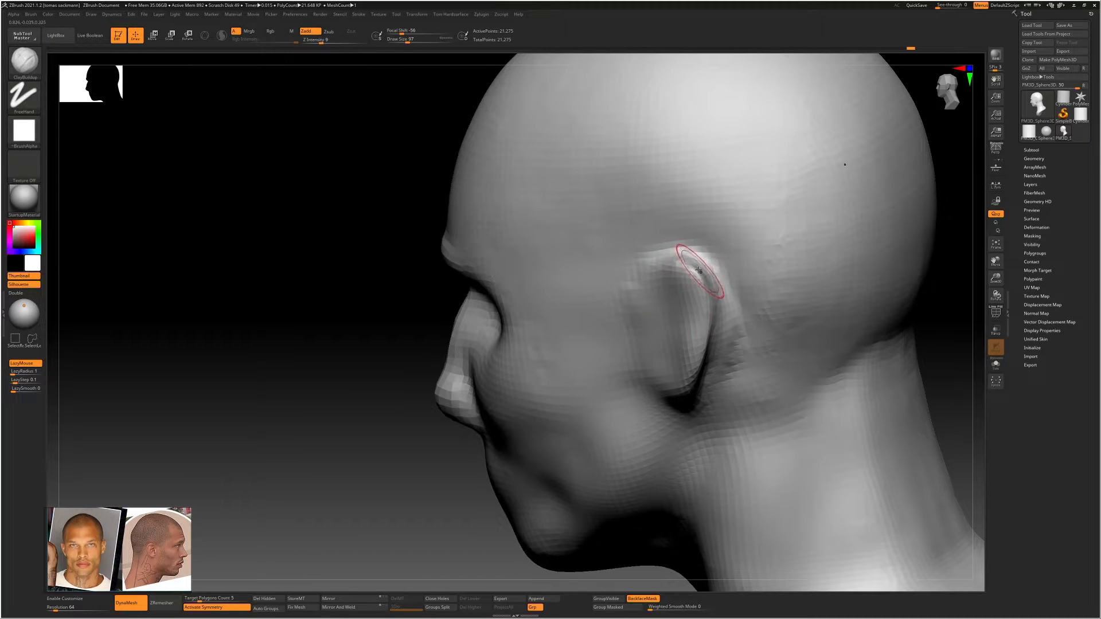
shift+drag(698, 270, 684, 258)
mouse_move(691, 265)
right_down()
mouse_move(722, 268)
mouse_move(725, 258)
right_up()
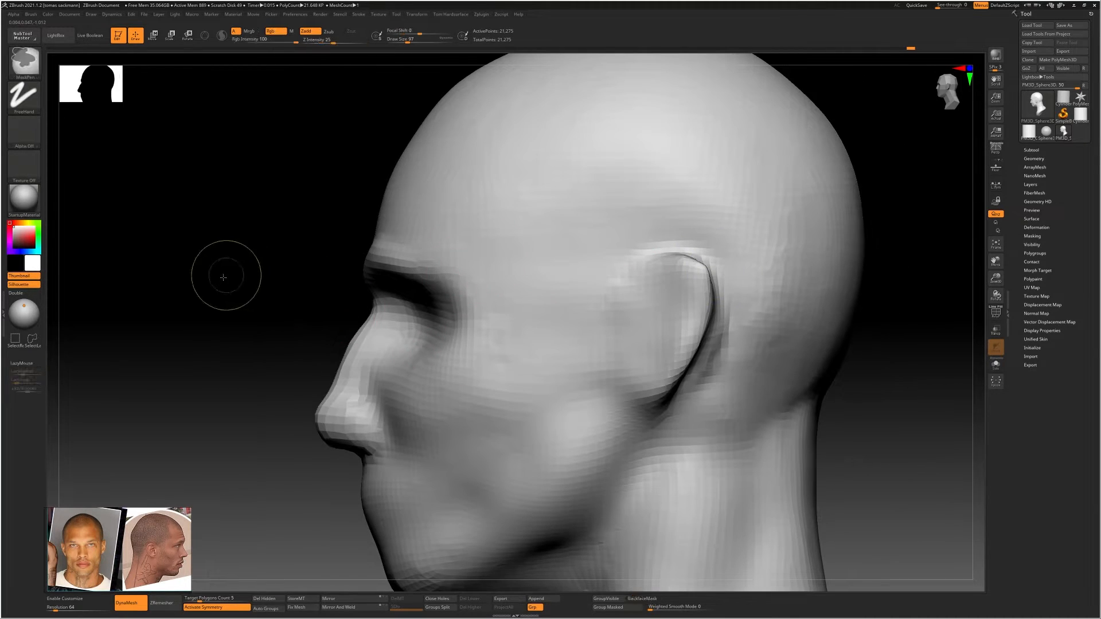
Remesh the bust with DynaMesh, then build up and smooth the sides of the face in front of the ears
mouse_move(223, 277)
ctrl+right_down()
mouse_move(518, 294)
mouse_move(581, 285)
ctrl+right_up()
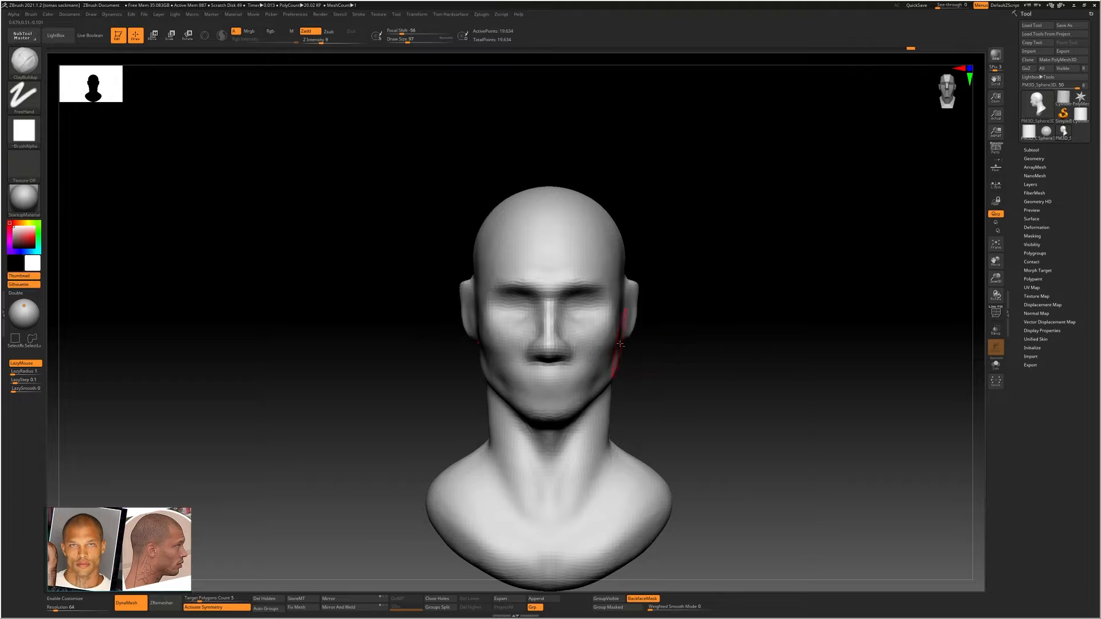
mouse_move(625, 361)
ctrl+right_down()
mouse_move(666, 339)
mouse_move(593, 318)
mouse_move(627, 330)
ctrl+right_up()
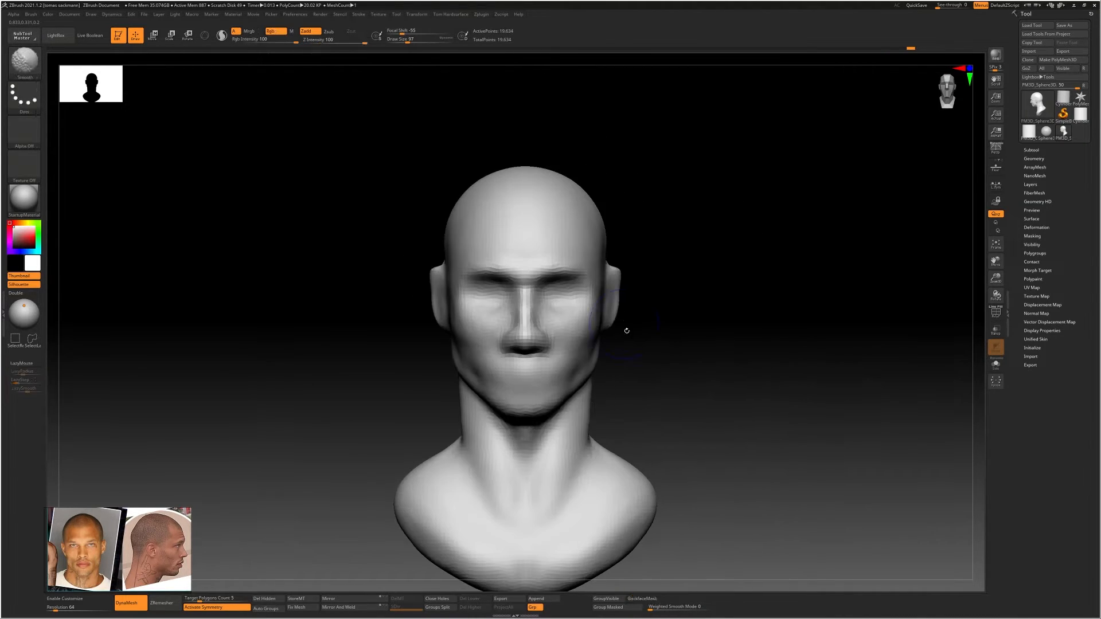
alt+right_drag(634, 442, 635, 359)
Adjust the neck and jaw outline from the front with the Move Topological brush at draw size 311
key(b)
key(m)
key(t)
key(s)
mouse_move(586, 435)
mouse_down()
mouse_move(638, 462)
mouse_move(634, 440)
mouse_move(611, 467)
mouse_up()
mouse_move(627, 401)
ctrl+right_down()
mouse_move(580, 376)
mouse_move(677, 369)
ctrl+right_up()
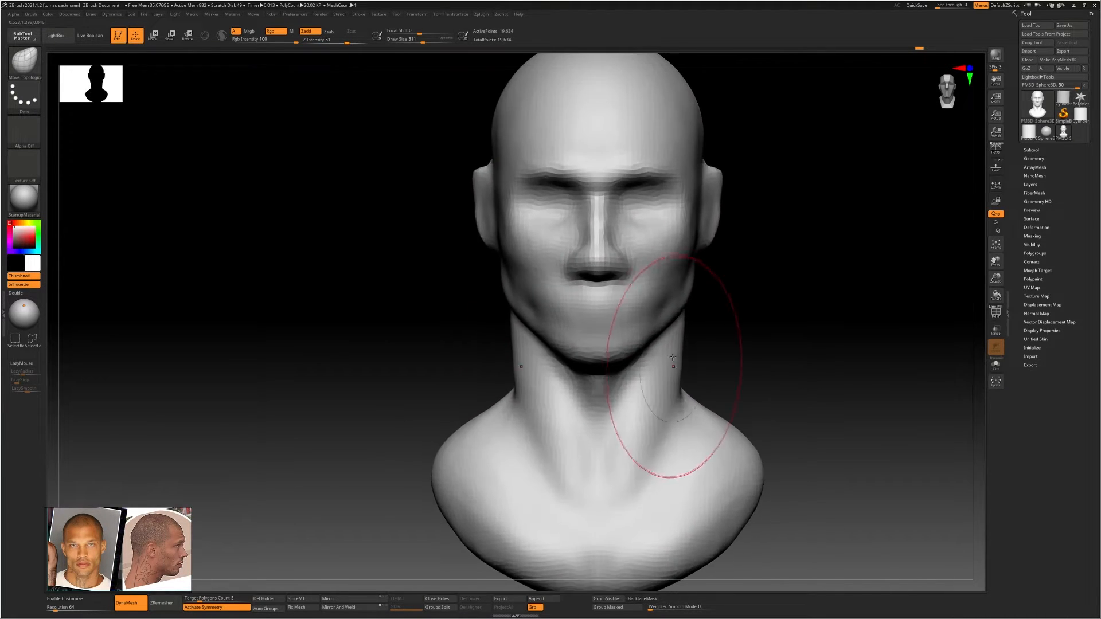
alt+right_drag(677, 311, 627, 391)
mouse_move(685, 340)
right_down()
mouse_move(619, 342)
mouse_move(630, 341)
mouse_move(644, 369)
mouse_move(646, 415)
mouse_move(516, 321)
mouse_move(428, 290)
mouse_move(413, 339)
mouse_move(497, 373)
mouse_move(500, 337)
right_up()
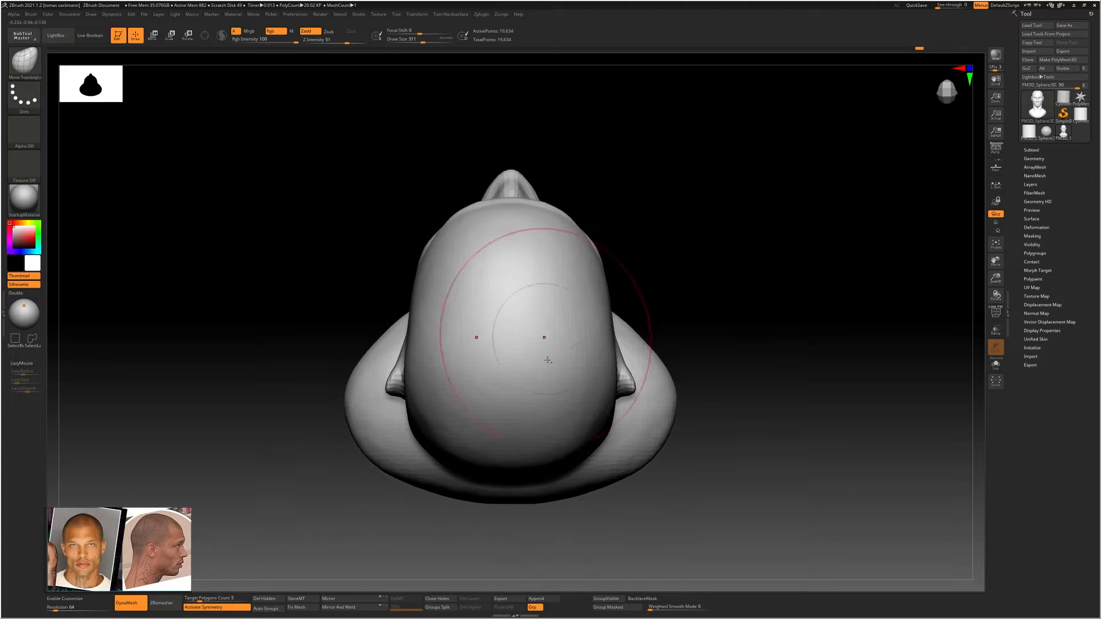
key(b)
key(t)
key(Escape)
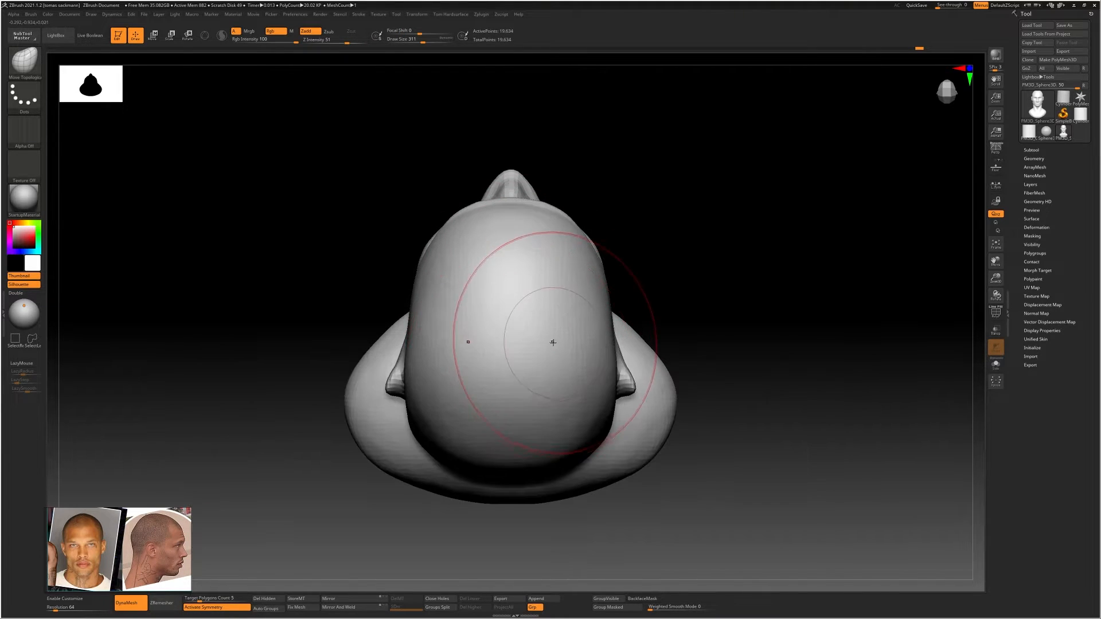
Reshape the temples and sides of the skull from above with the Move Topological brush at draw size 234
key(b)
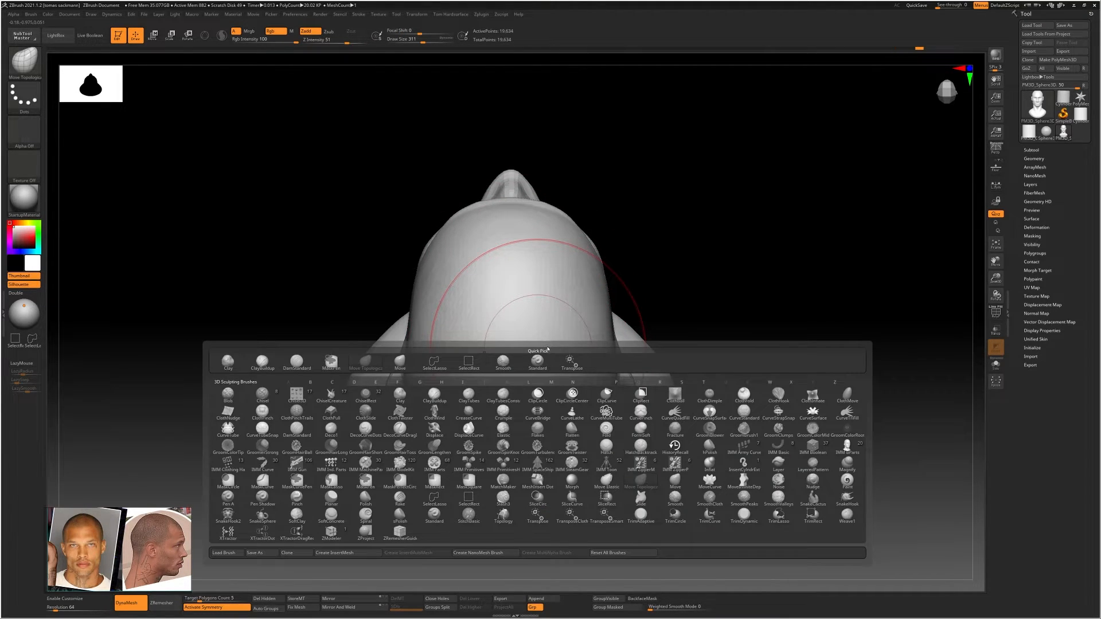
key(m)
key(t)
key(s)
drag(503, 372, 510, 372)
drag(397, 381, 396, 378)
mouse_move(422, 270)
mouse_down()
mouse_move(439, 263)
mouse_move(416, 307)
mouse_move(449, 290)
mouse_up()
key(s)
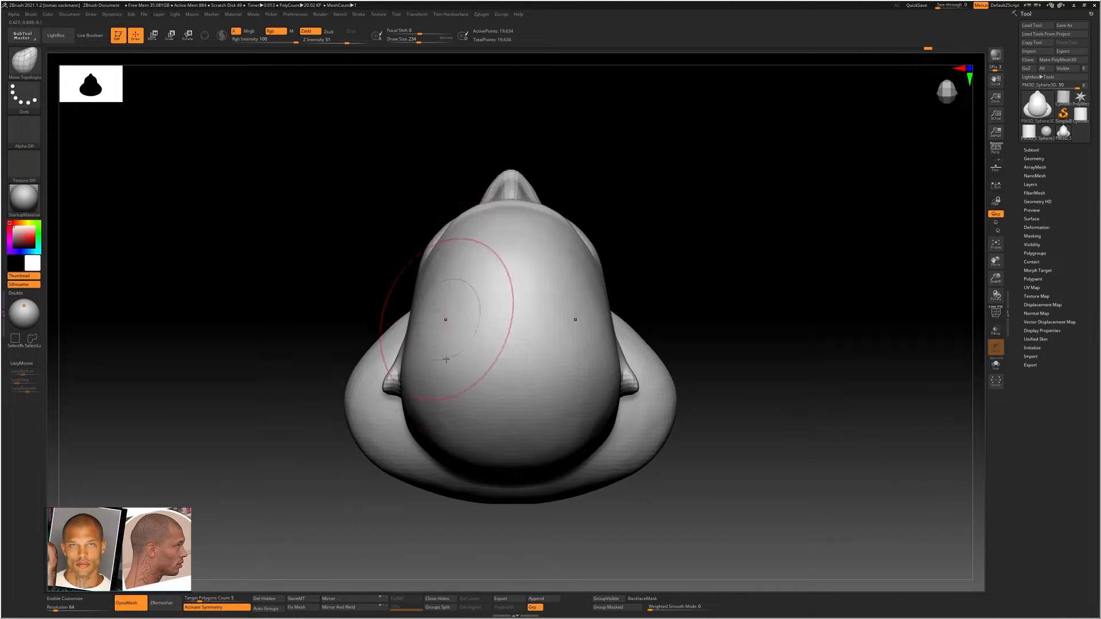
Refine the skull's width above and behind the ears with the Move Topological brush at draw size 344
key(s)
drag(445, 438, 424, 434)
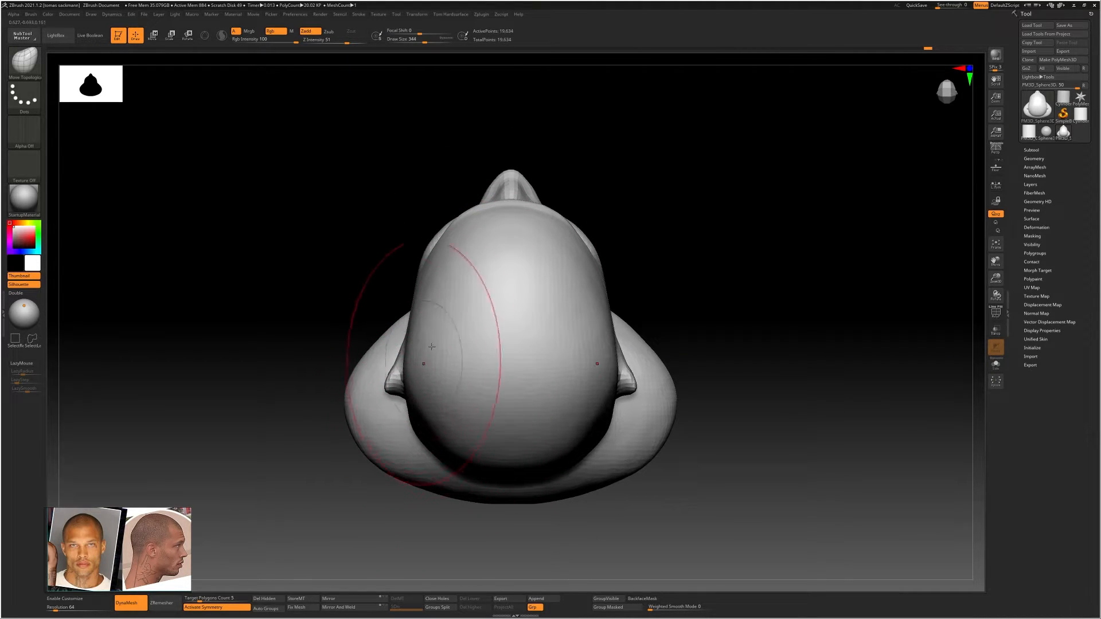
shift+right_drag(477, 363, 473, 305)
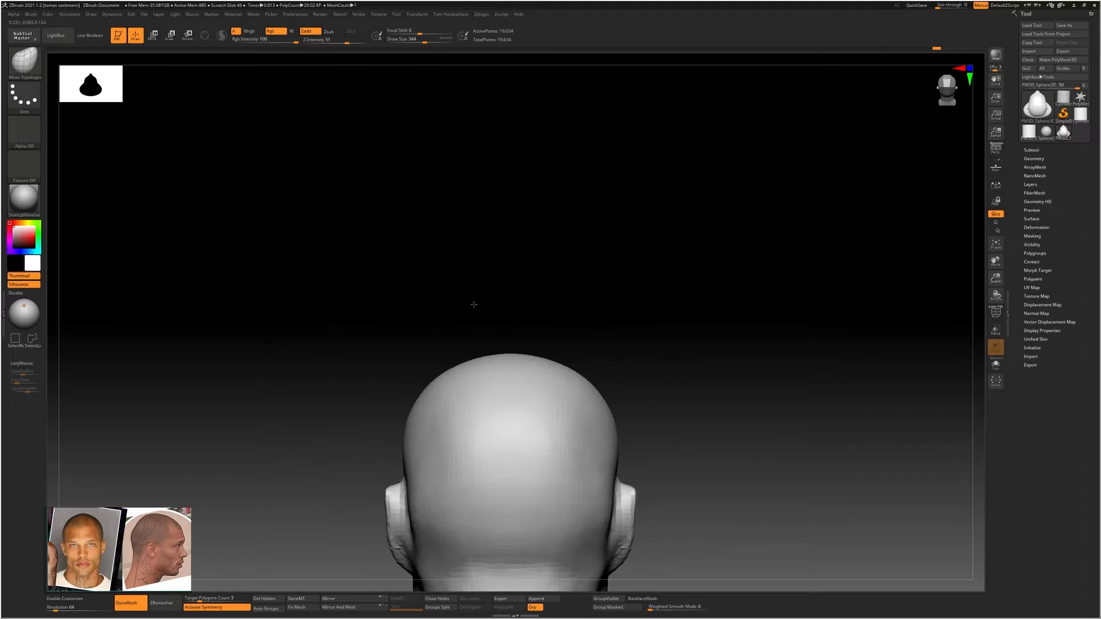
ctrl+right_drag(564, 414, 539, 411)
ctrl+right_drag(460, 414, 511, 421)
drag(451, 431, 457, 431)
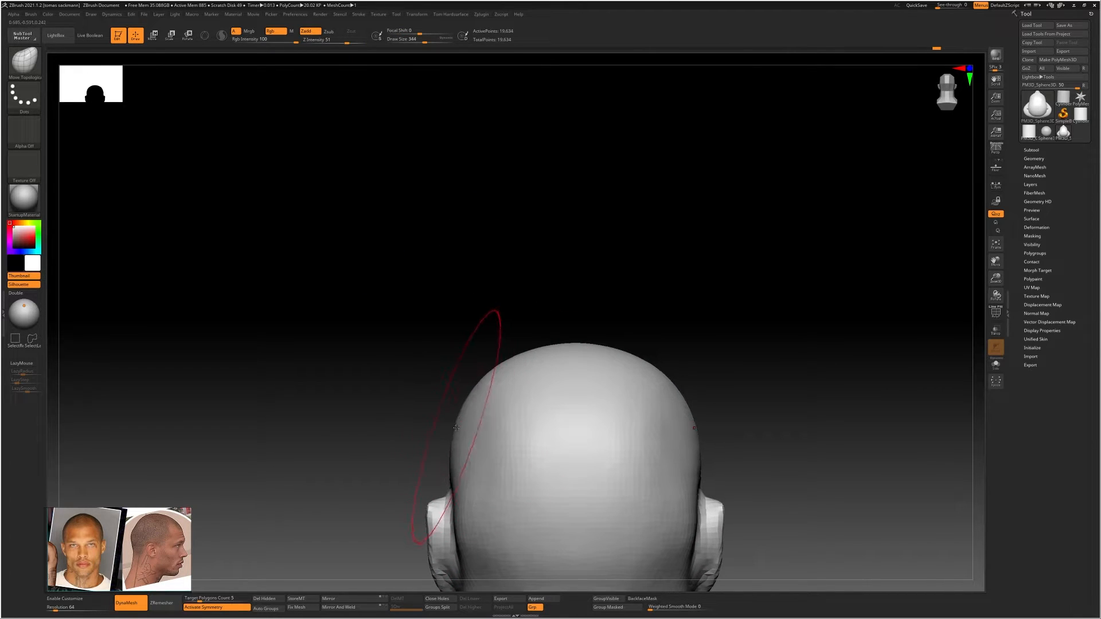
mouse_move(458, 431)
right_down()
mouse_move(474, 431)
mouse_move(474, 344)
right_up()
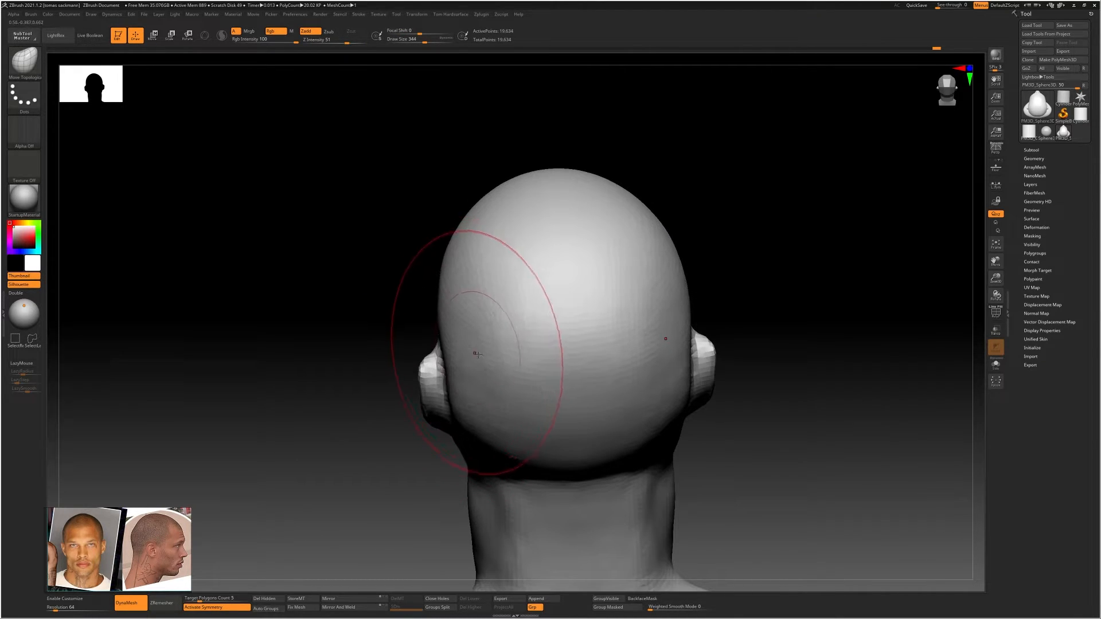
Build up and smooth the back of the skull behind the ears with the ClayBuildup brush
key(b)
key(c)
key(b)
drag(471, 325, 492, 306)
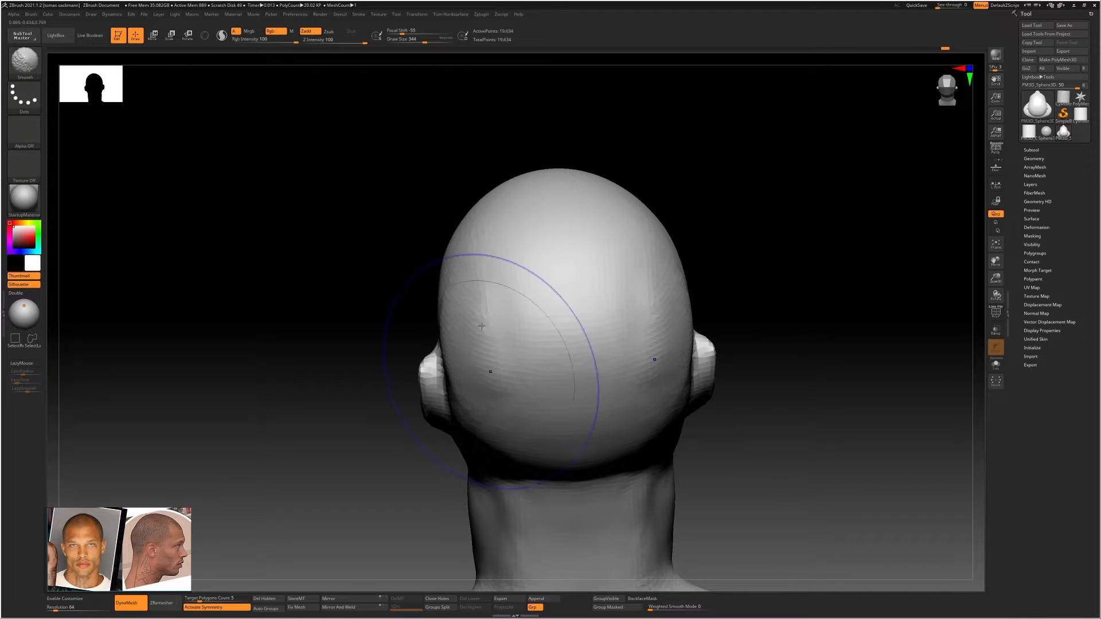
shift+drag(488, 368, 458, 324)
mouse_move(439, 323)
right_down()
mouse_move(466, 317)
mouse_move(487, 381)
mouse_move(465, 344)
mouse_move(482, 328)
right_up()
Fill in the area behind the ear above the neck with a smaller ClayBuildup brush, then smooth it
key(s)
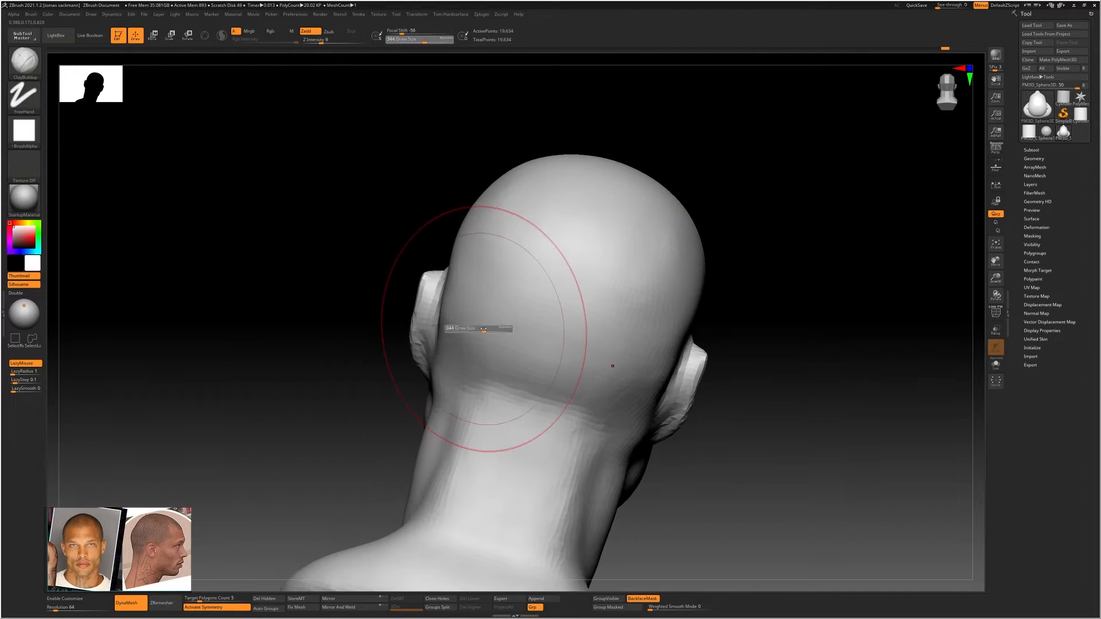
drag(480, 328, 468, 327)
right_drag(452, 315, 443, 287)
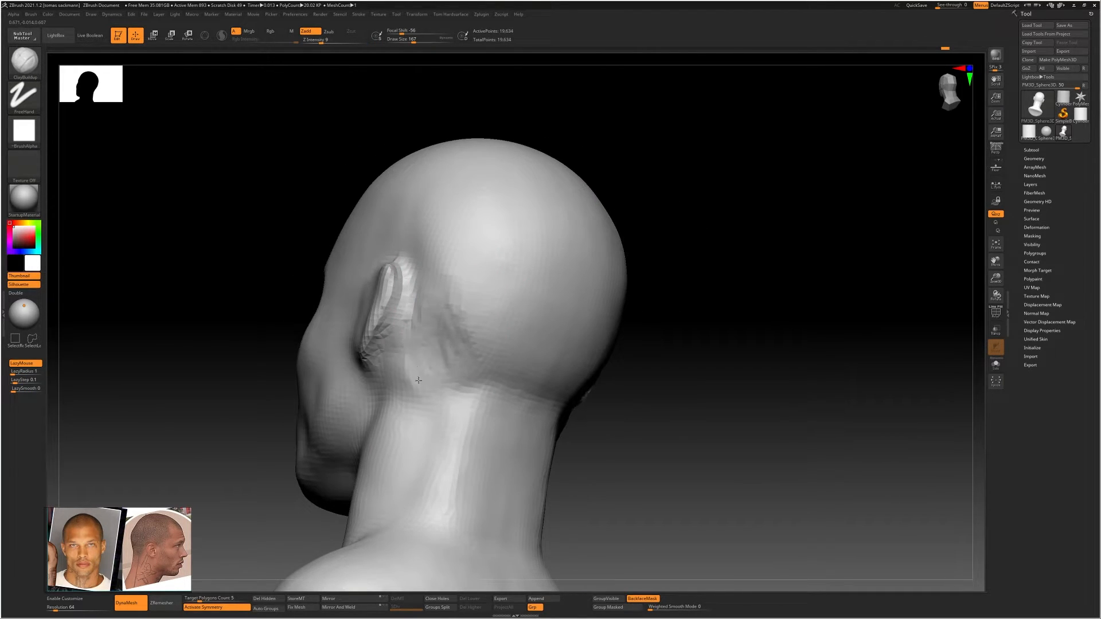
drag(419, 380, 386, 383)
key(shift)
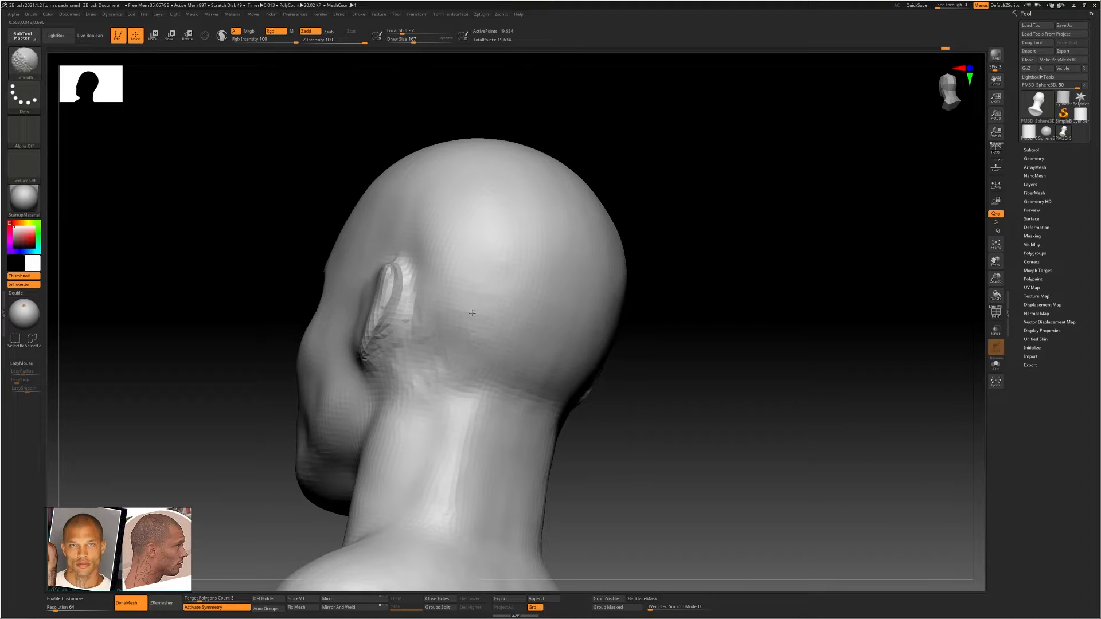
right_drag(465, 350, 426, 345)
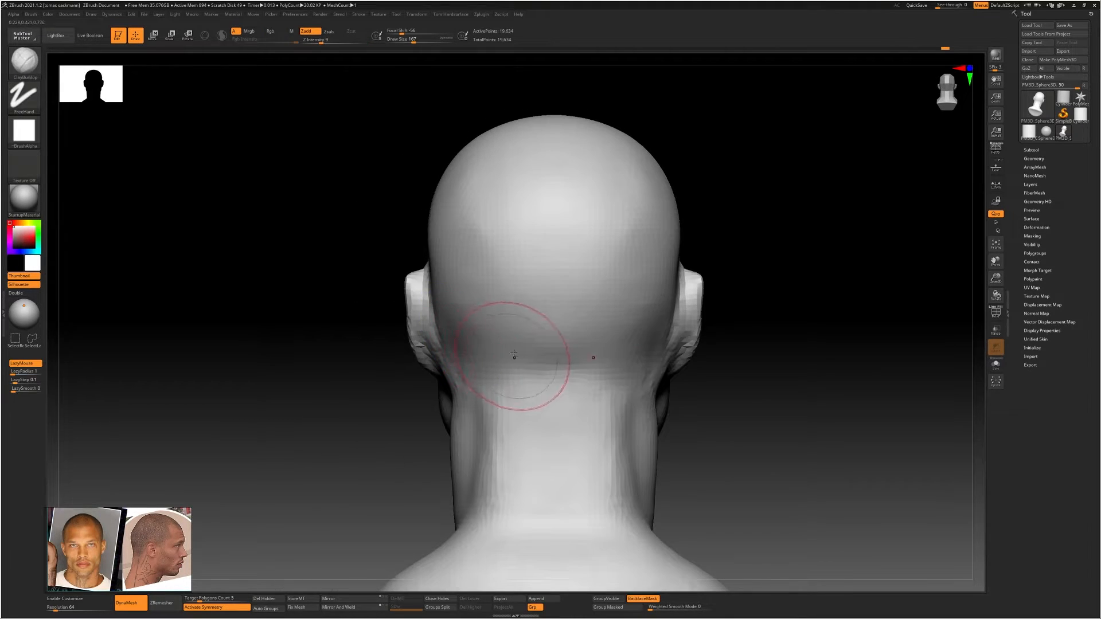
Build up the base of the skull where it meets the back of the neck
mouse_move(516, 356)
ctrl+right_down()
mouse_move(480, 348)
mouse_move(556, 343)
ctrl+right_up()
ctrl+right_drag(486, 294, 545, 293)
alt+right_drag(547, 337, 457, 212)
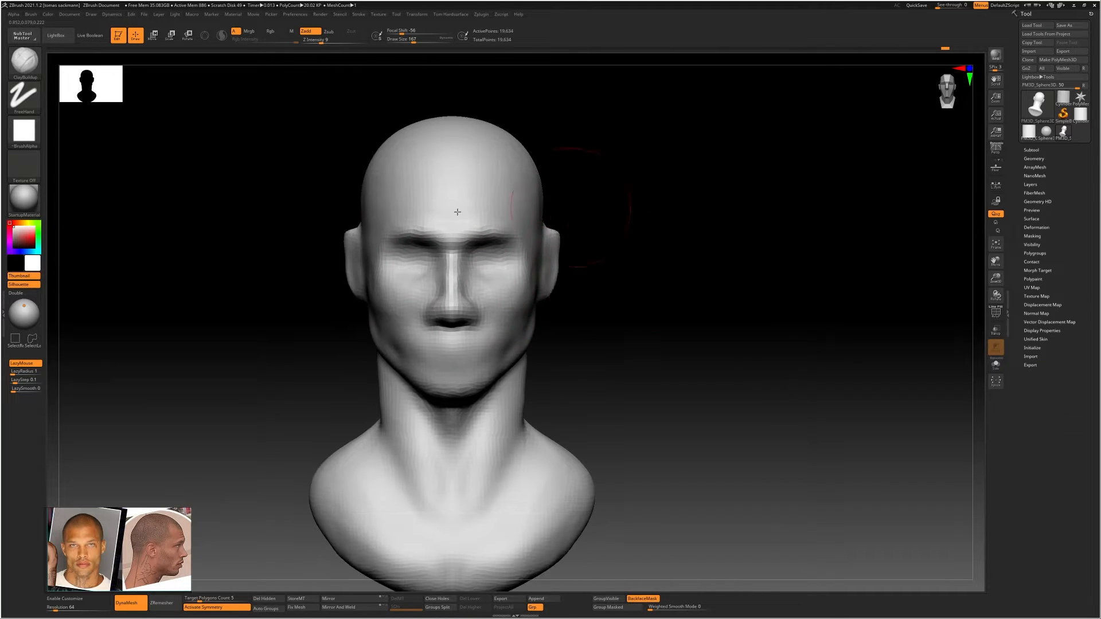
Adjust the face, cheek and jaw proportions from the front with the Move Topological brush at draw size 274
alt+right_drag(558, 405, 575, 400)
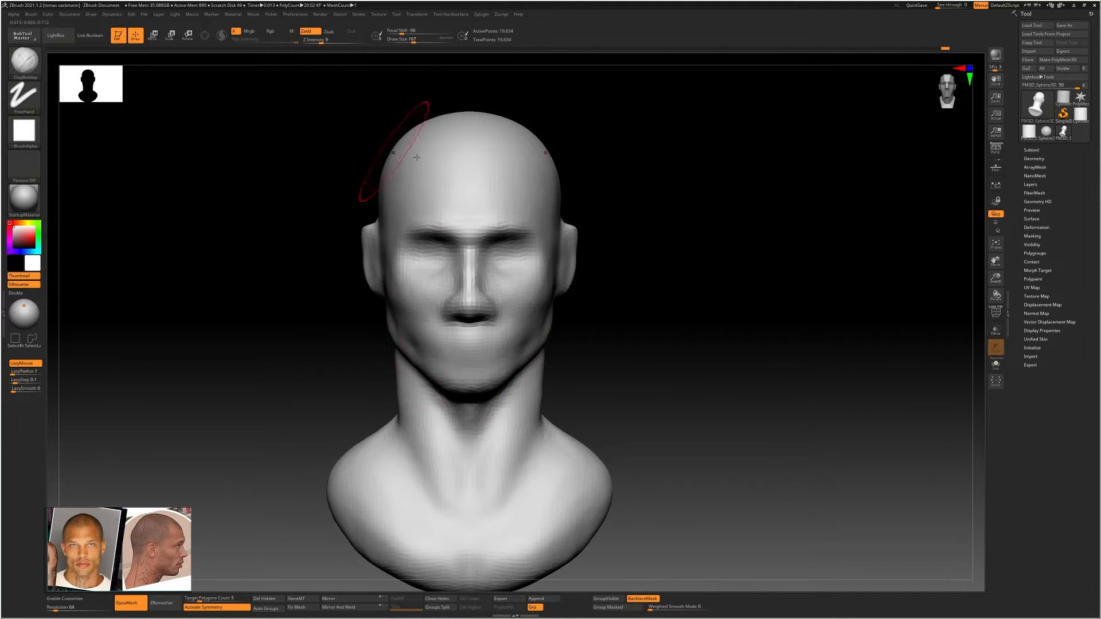
alt+right_drag(540, 378, 575, 402)
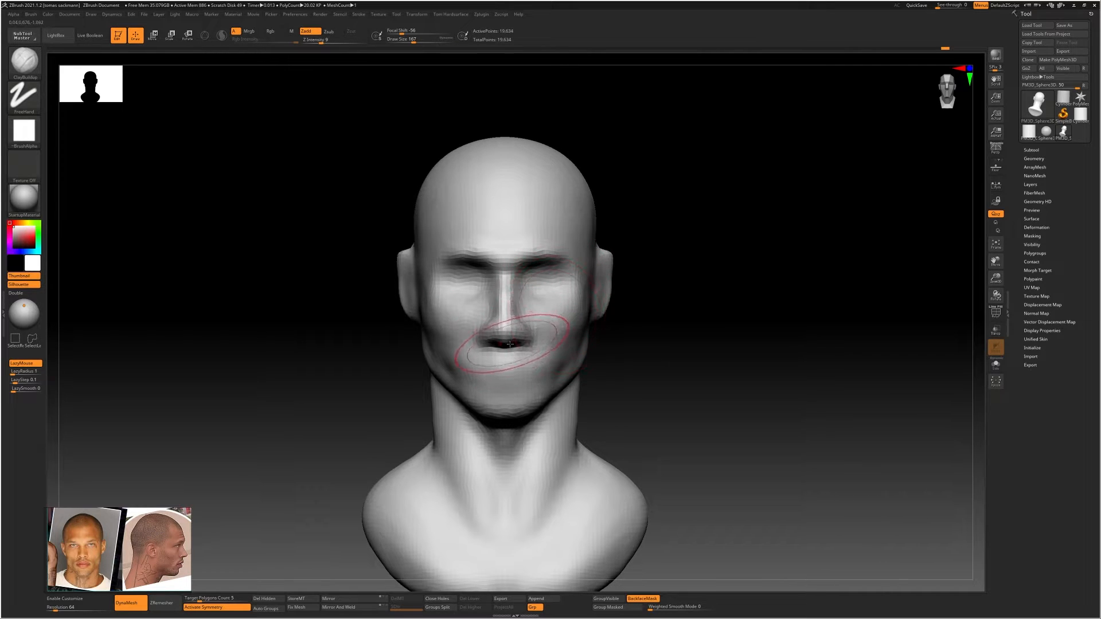
key(bracketright)
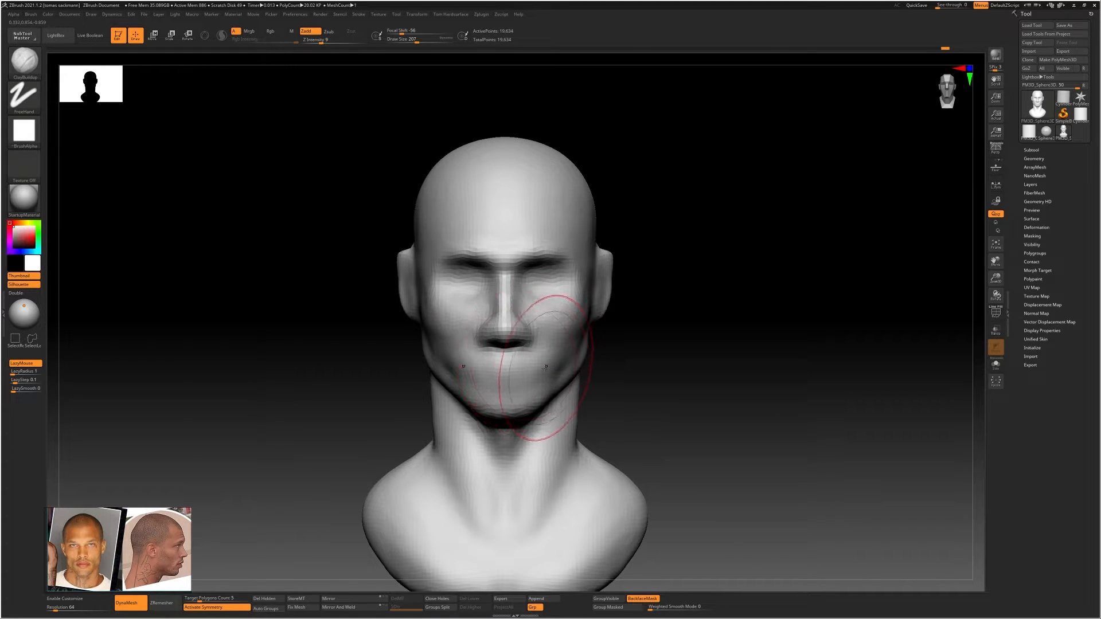
key(b)
key(m)
key(t)
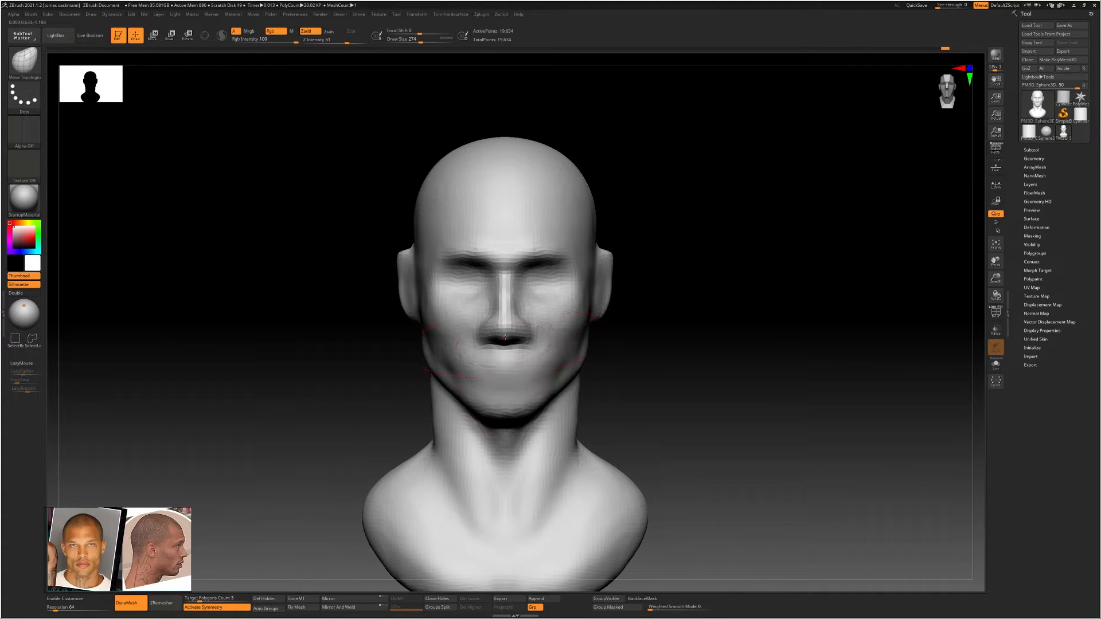
ctrl+right_drag(550, 293, 602, 321)
ctrl+right_drag(681, 318, 602, 306)
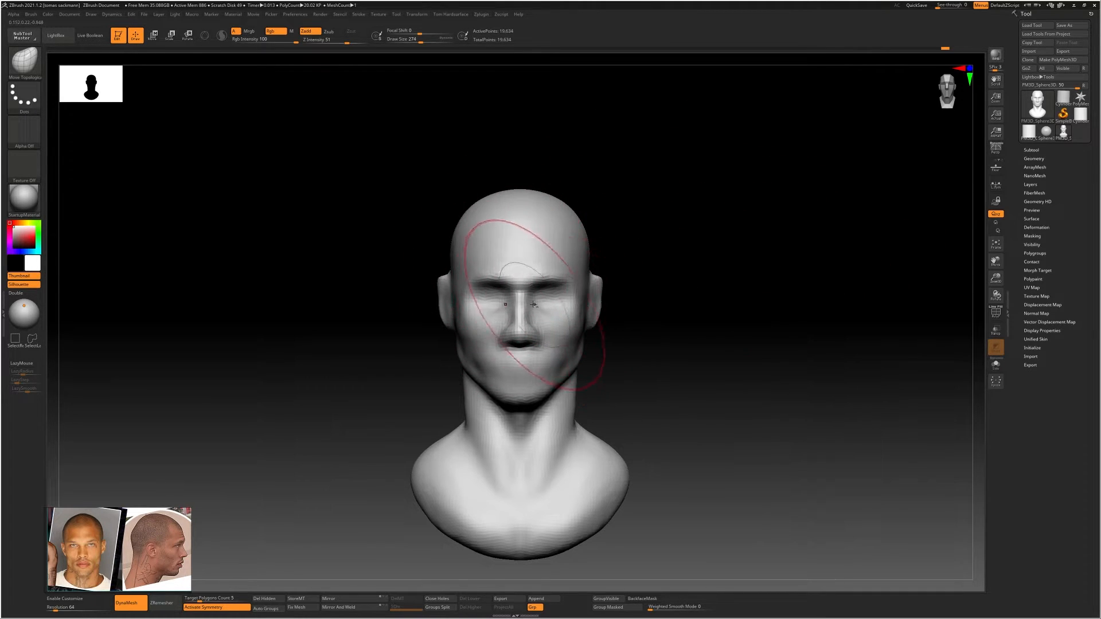
ctrl+right_drag(534, 304, 515, 308)
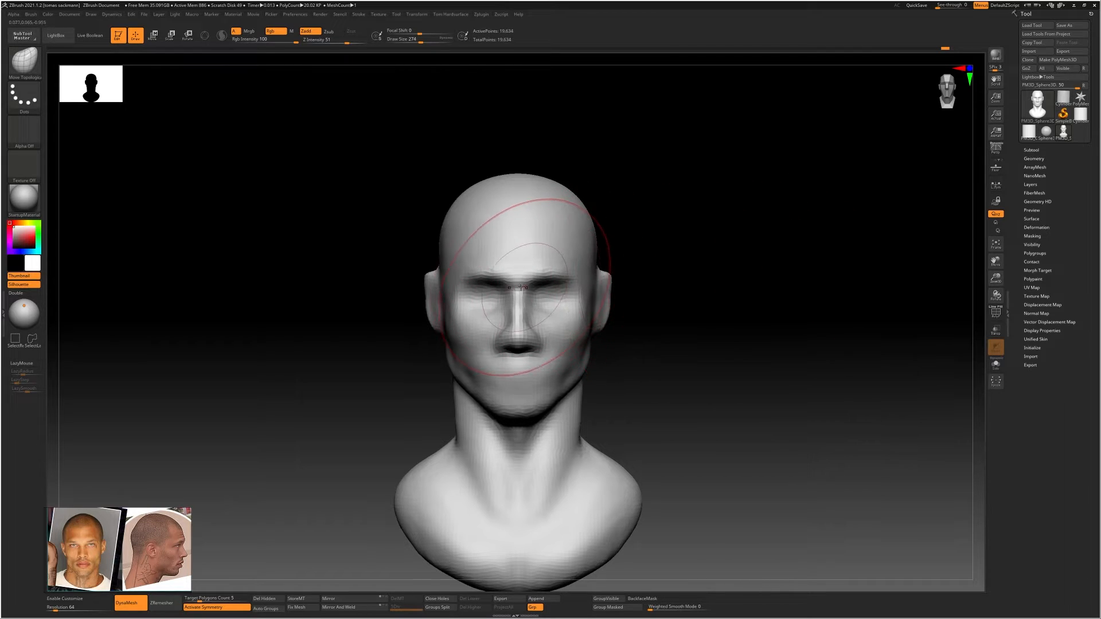
ctrl+right_drag(573, 301, 552, 303)
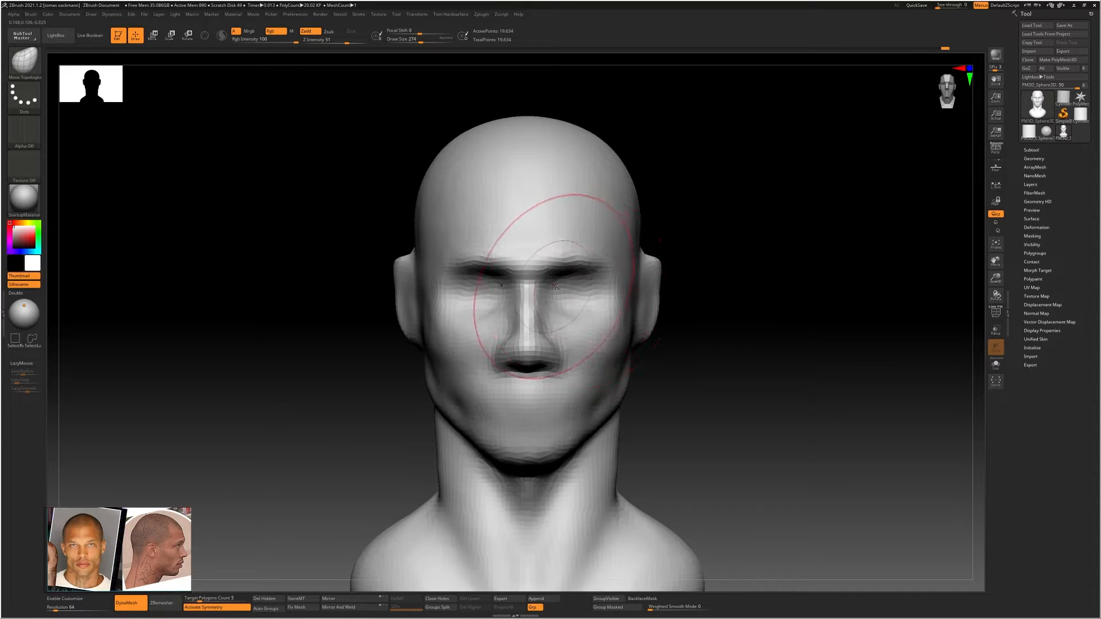
mouse_move(555, 287)
alt+right_down()
mouse_move(537, 263)
mouse_move(553, 287)
mouse_move(566, 285)
alt+right_up()
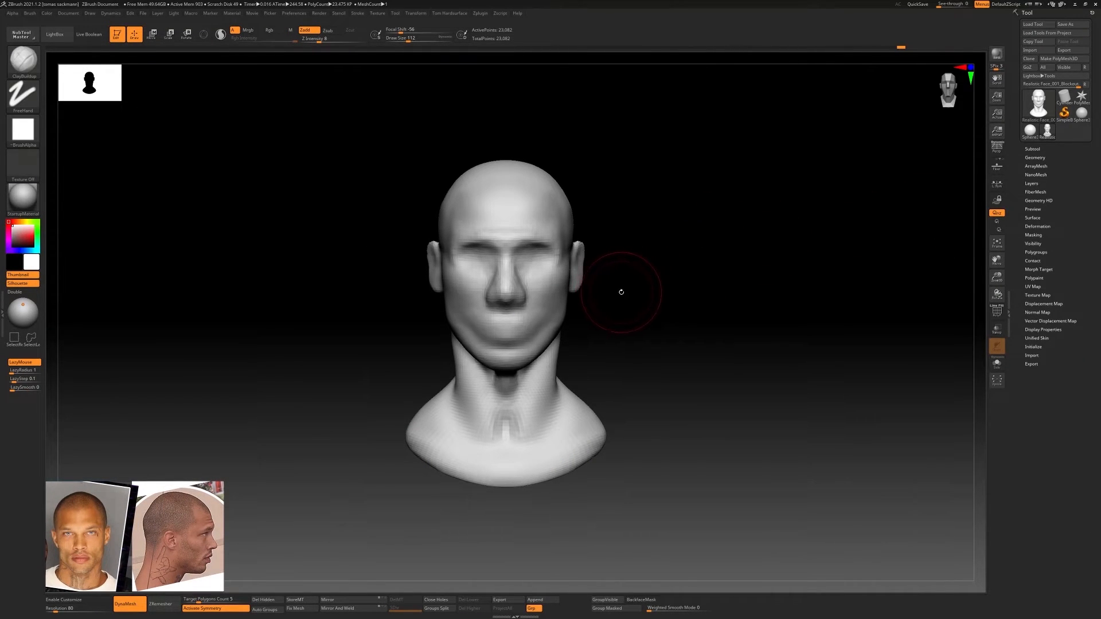
Reshape the upper skull contour from the front with the Move Topological brush, reducing its draw size from 251 to 187
key(b)
key(m)
key(t)
key(s)
drag(577, 240, 582, 240)
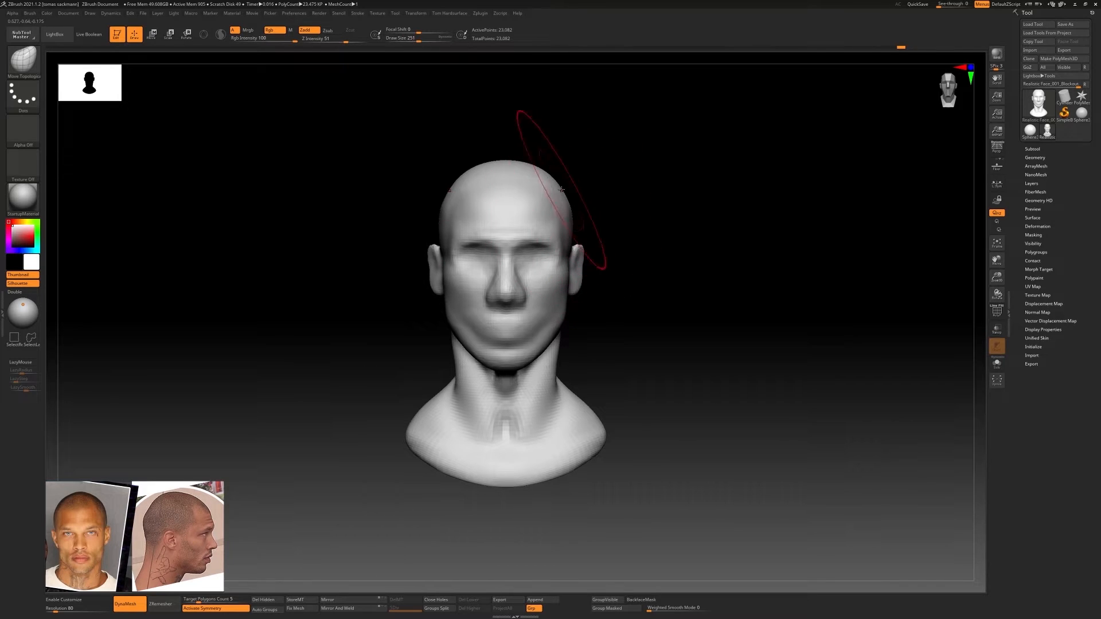
drag(561, 189, 563, 188)
drag(467, 174, 471, 178)
key(s)
drag(547, 180, 542, 179)
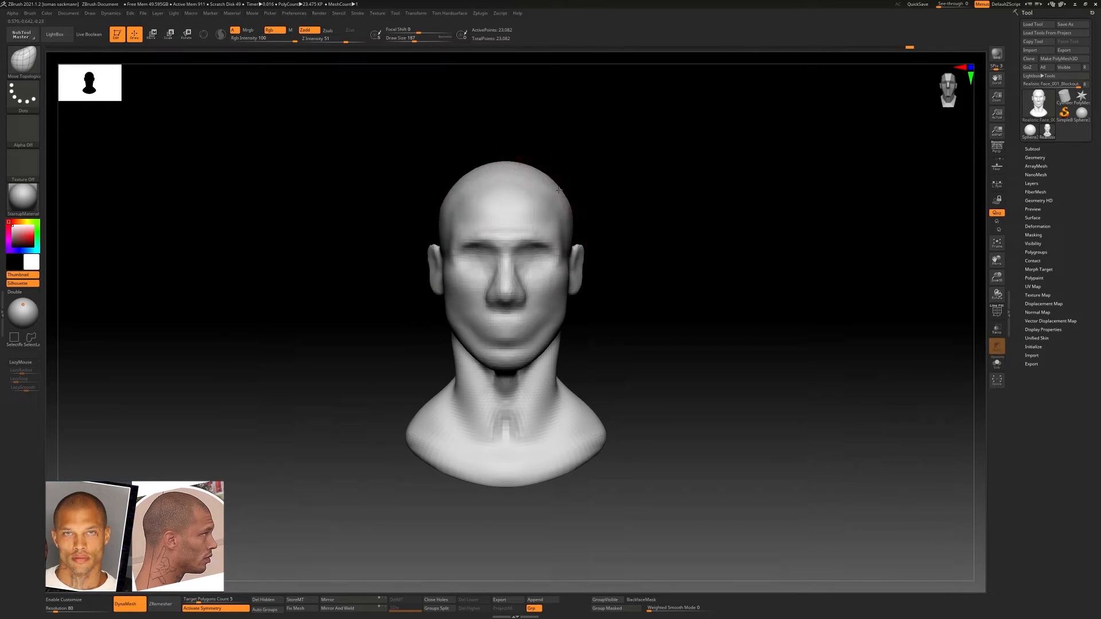
Build up the side of the skull and the forehead with the ClayBuildup brush
drag(605, 243, 498, 244)
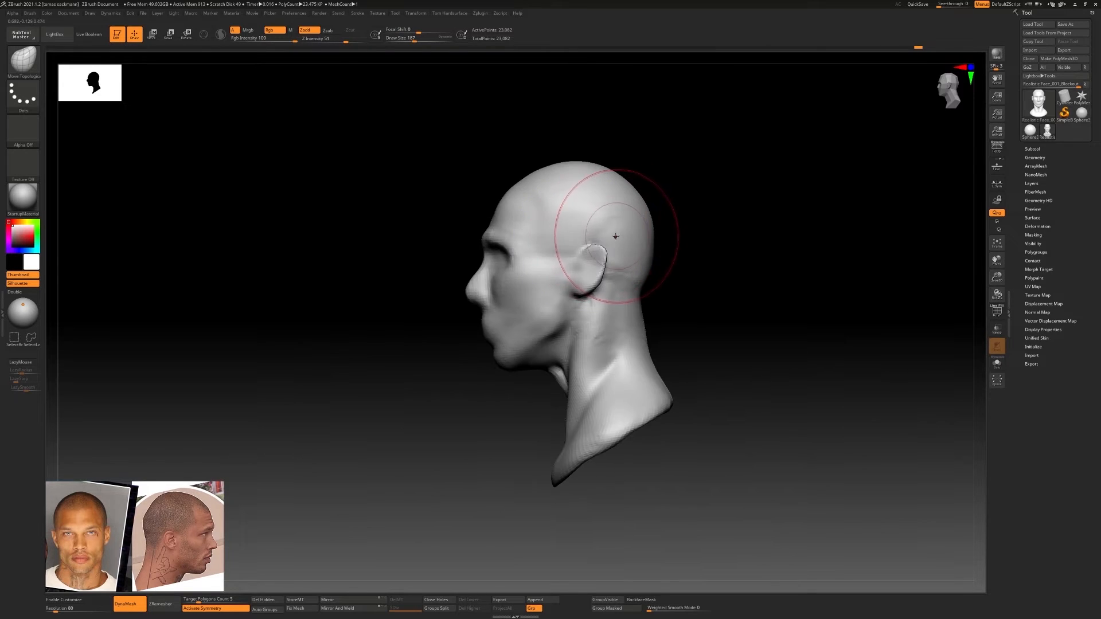
key(b)
key(c)
key(b)
mouse_move(682, 230)
mouse_down()
mouse_move(654, 221)
mouse_move(621, 239)
mouse_move(650, 200)
mouse_up()
alt+right_drag(644, 227, 566, 214)
ctrl+right_drag(446, 220, 458, 241)
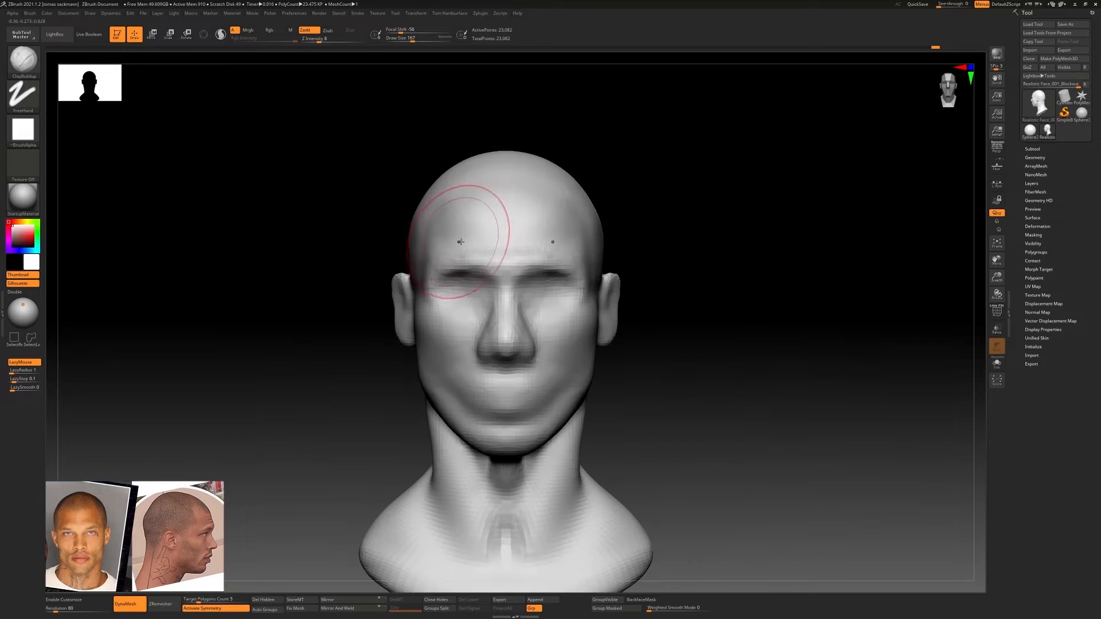
Refine the outer brow ridge and temple with the ClayBuildup brush at draw size 80
key(s)
drag(457, 254, 450, 255)
drag(439, 273, 439, 262)
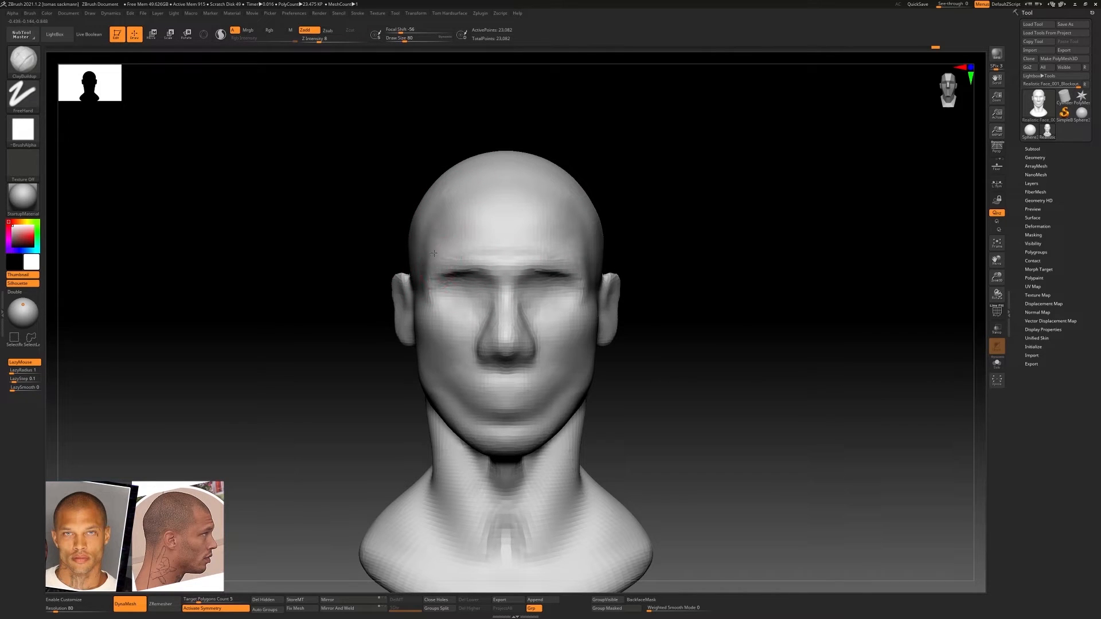
right_drag(431, 265, 505, 258)
shift+drag(428, 268, 434, 259)
right_drag(434, 259, 475, 241)
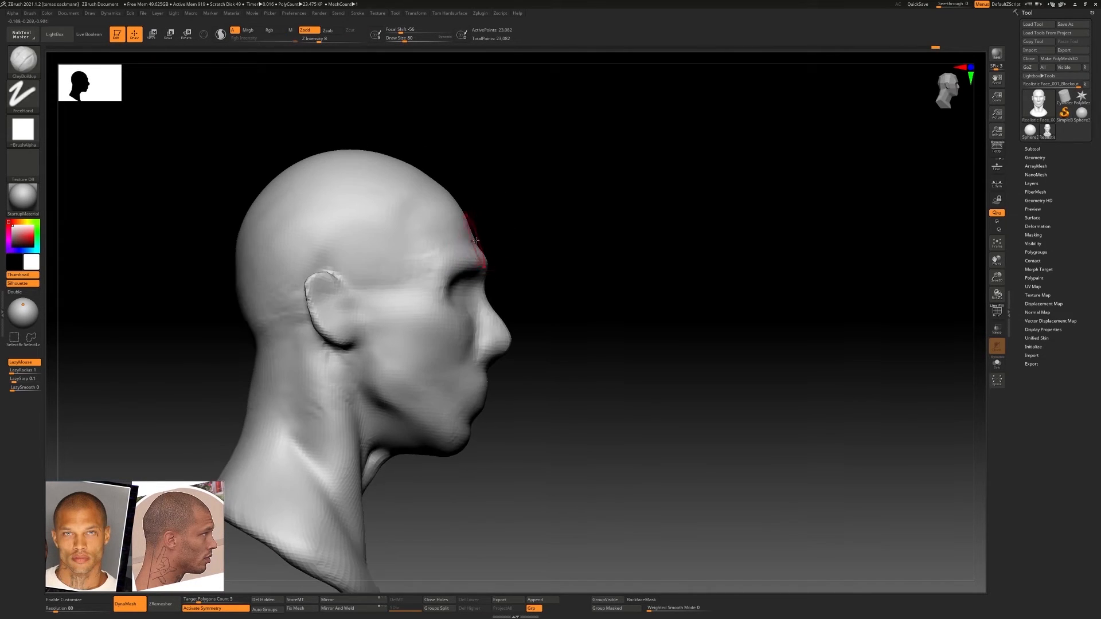
Reshape the crown and back of the skull in profile with the Move Topological brush at draw size 251
key(b)
key(m)
key(t)
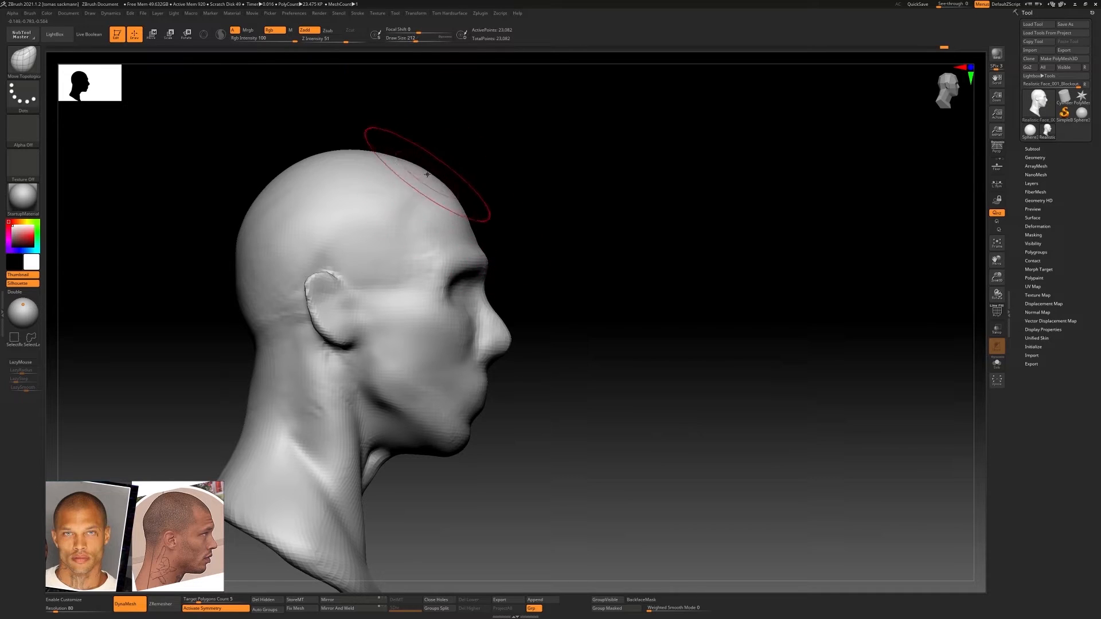
key(s)
drag(414, 169, 403, 166)
drag(249, 210, 254, 213)
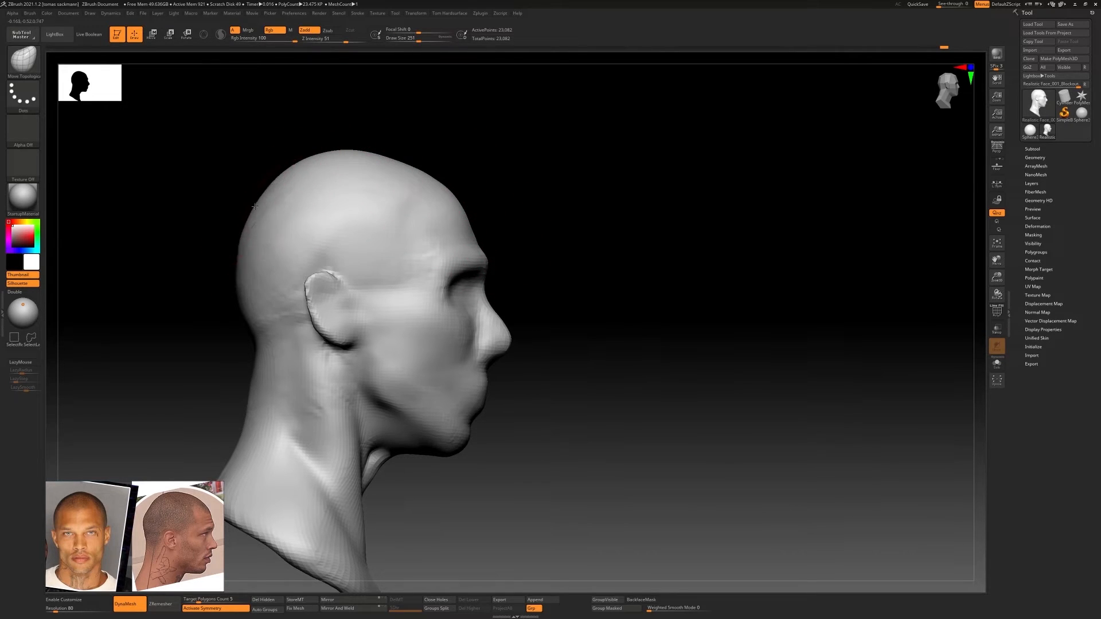
right_drag(356, 332, 442, 319)
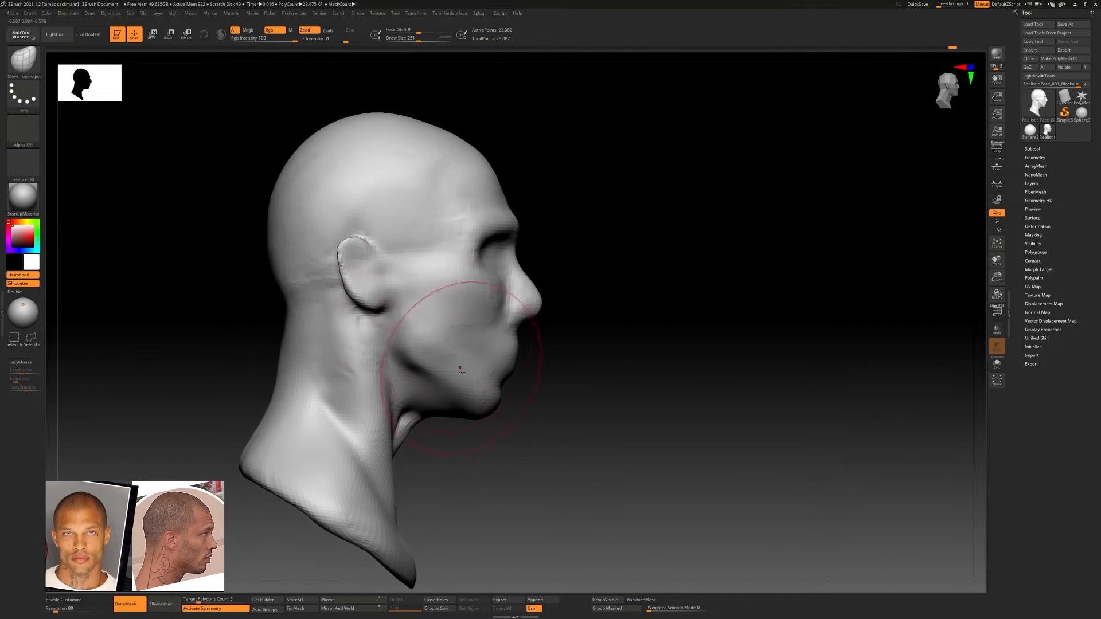
Refine the eye socket and the side of the nose with the ClayBuildup brush at draw sizes 77 and 74
key(b)
key(c)
key(b)
key(s)
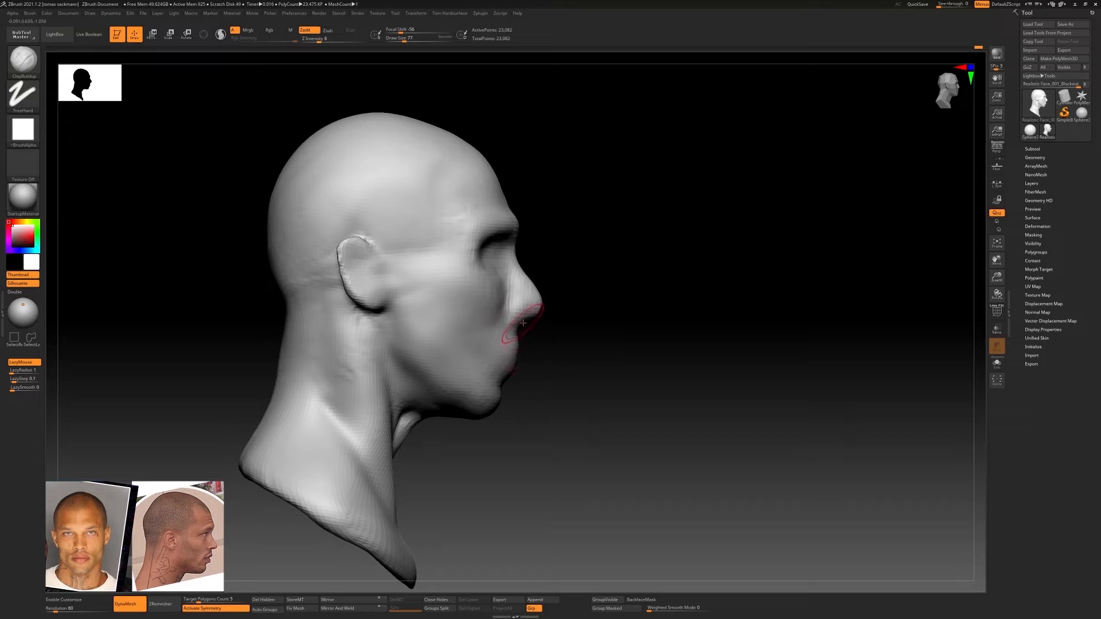
mouse_move(495, 258)
alt+right_down()
mouse_move(501, 271)
mouse_move(427, 260)
alt+right_up()
key(s)
mouse_move(493, 259)
mouse_down()
mouse_move(473, 259)
mouse_move(493, 266)
mouse_up()
key(s)
mouse_move(494, 253)
alt+mouse_down()
mouse_move(468, 261)
mouse_move(502, 249)
mouse_move(471, 271)
mouse_move(518, 298)
alt+mouse_up()
key(s)
right_drag(536, 302, 526, 304)
drag(525, 303, 530, 303)
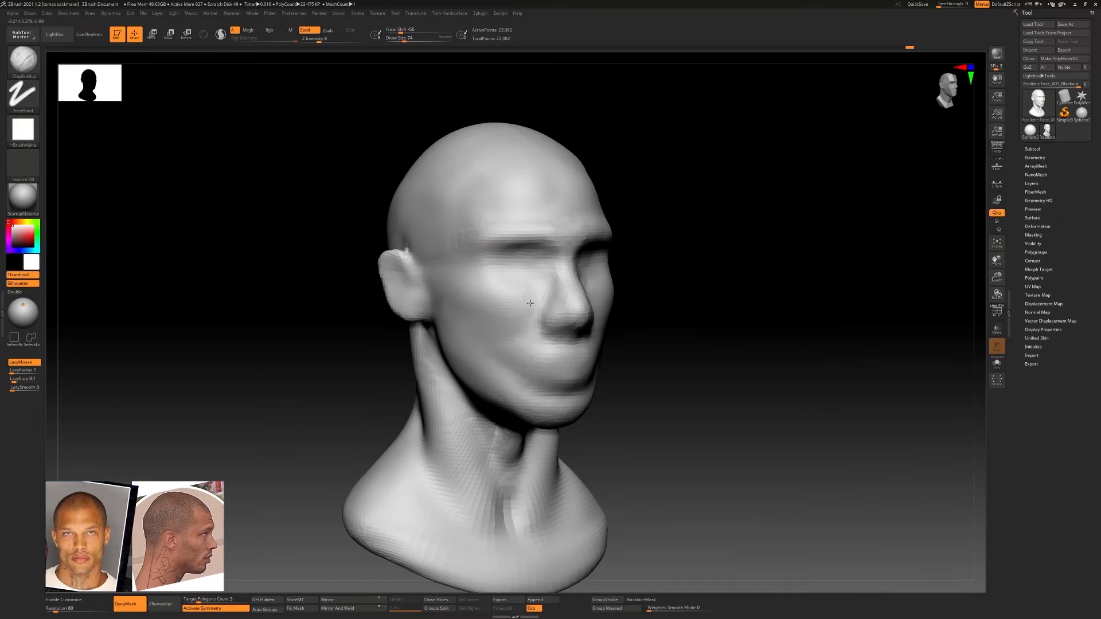
Build up the cheeks beside the nose and mouth at draw size 74 and smooth the sides of the face
right_drag(491, 319, 523, 327)
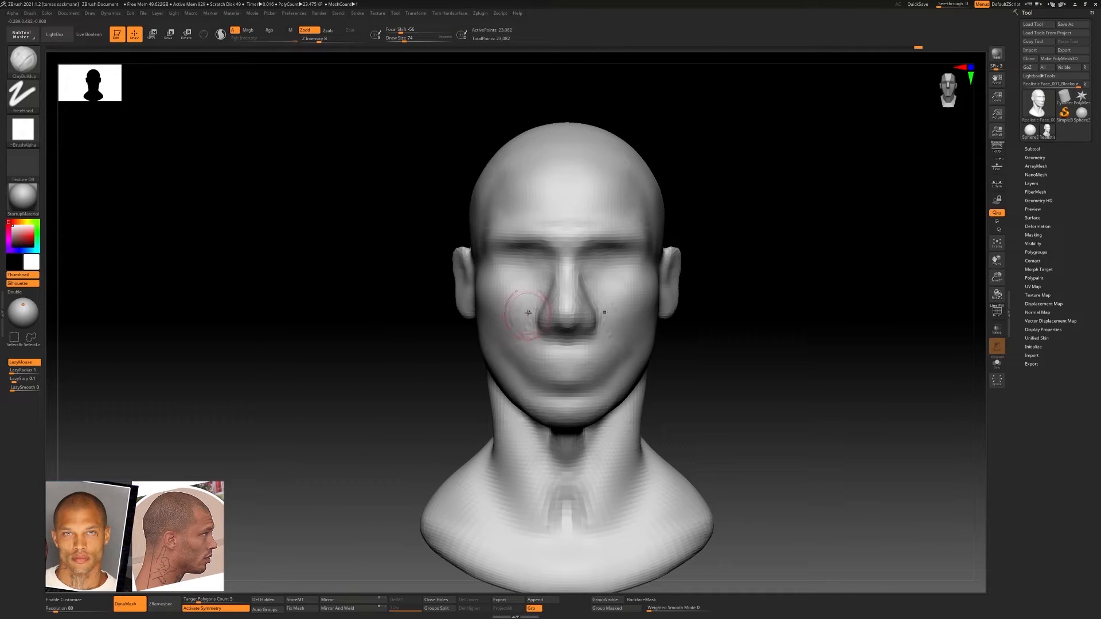
mouse_move(515, 371)
alt+mouse_down()
mouse_move(501, 350)
mouse_move(506, 329)
alt+mouse_up()
right_drag(499, 327, 522, 325)
shift+drag(524, 325, 516, 349)
right_drag(525, 333, 494, 329)
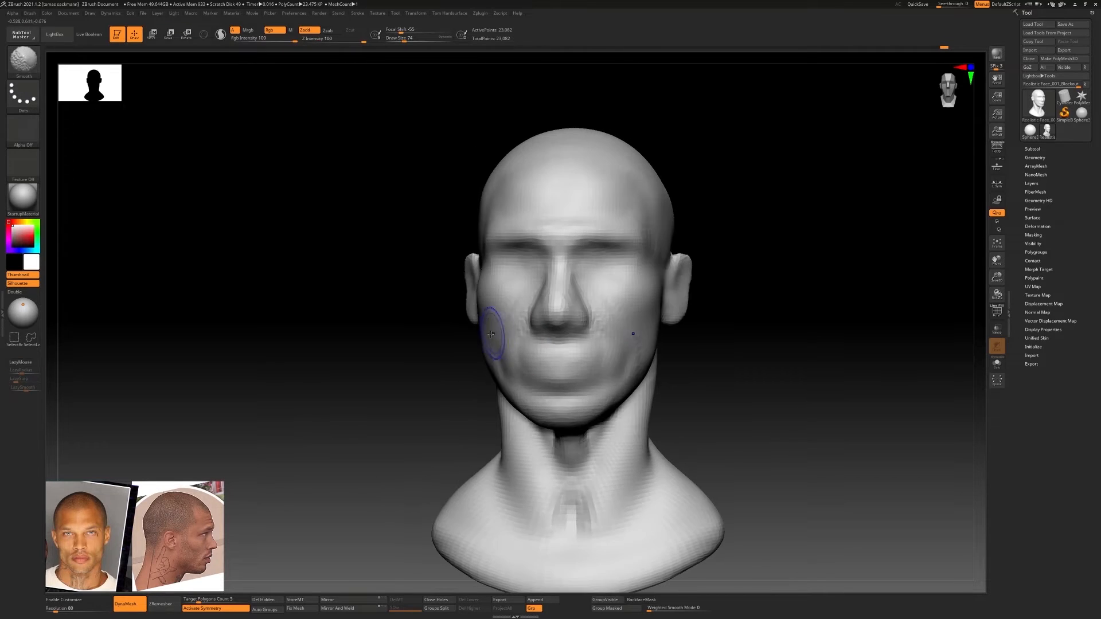
shift+drag(493, 327, 496, 344)
shift+right_drag(499, 335, 516, 330)
right_drag(561, 281, 554, 281)
ctrl+right_drag(567, 234, 639, 254)
Adjust the outer brows and the sides of the cheeks with the Move Topological brush at draw size 124
key(b)
key(m)
key(t)
key(bracketright)
key(bracketright)
key(bracketright)
key(bracketright)
key(bracketright)
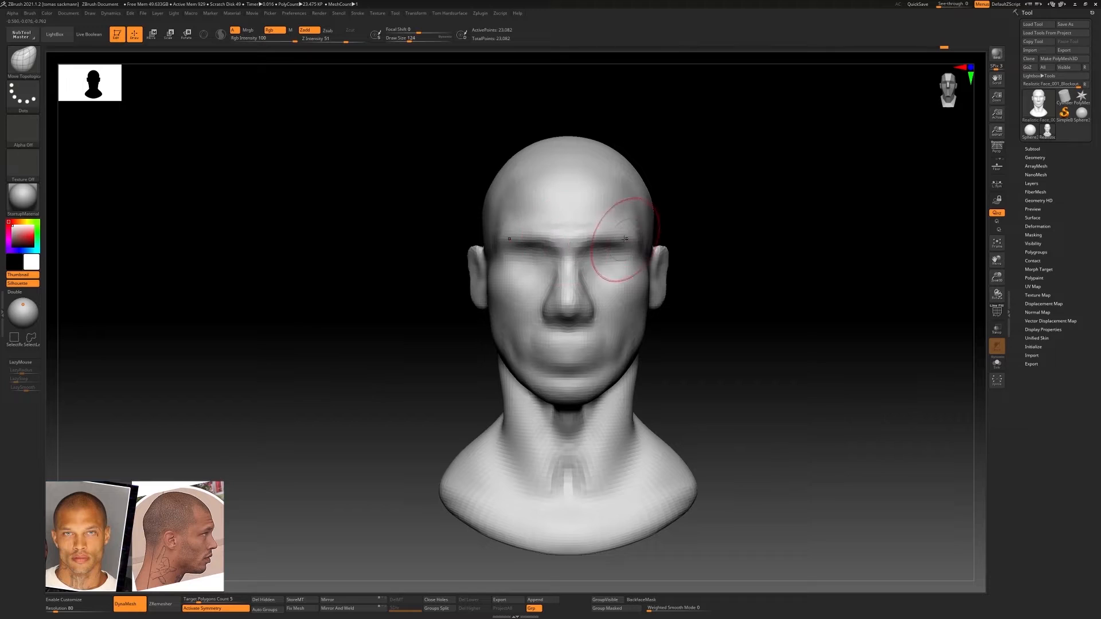
drag(653, 294, 648, 299)
ctrl+right_drag(641, 310, 654, 346)
Refine the cheek and jaw outline with a larger, then a smaller Move Topological brush
key(bracketright)
key(bracketright)
key(bracketright)
key(bracketright)
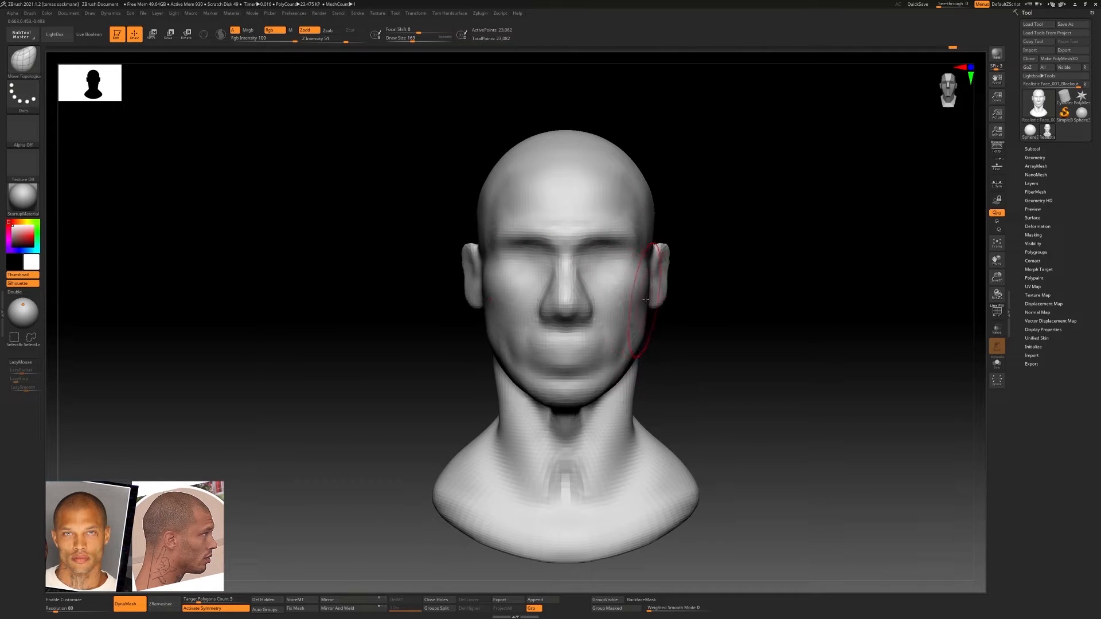
key(bracketleft)
key(bracketleft)
key(bracketleft)
key(bracketleft)
key(bracketleft)
key(bracketleft)
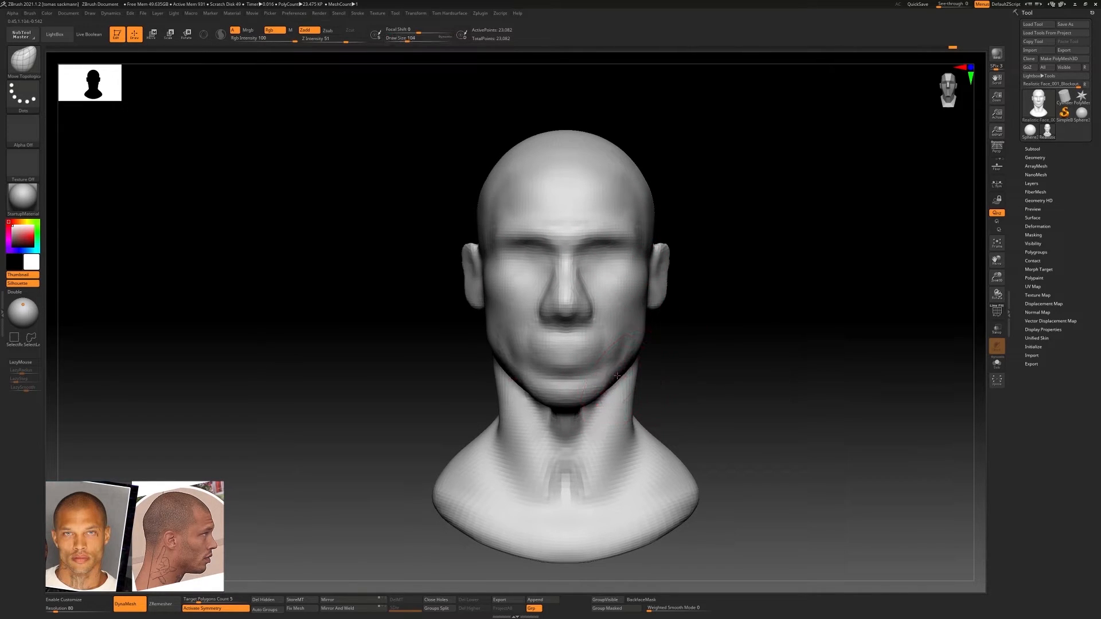
ctrl+right_drag(523, 339, 561, 351)
key(b)
key(d)
key(s)
key(bracketleft)
key(bracketleft)
key(bracketleft)
key(bracketleft)
key(bracketleft)
key(bracketleft)
key(bracketleft)
key(bracketleft)
key(bracketleft)
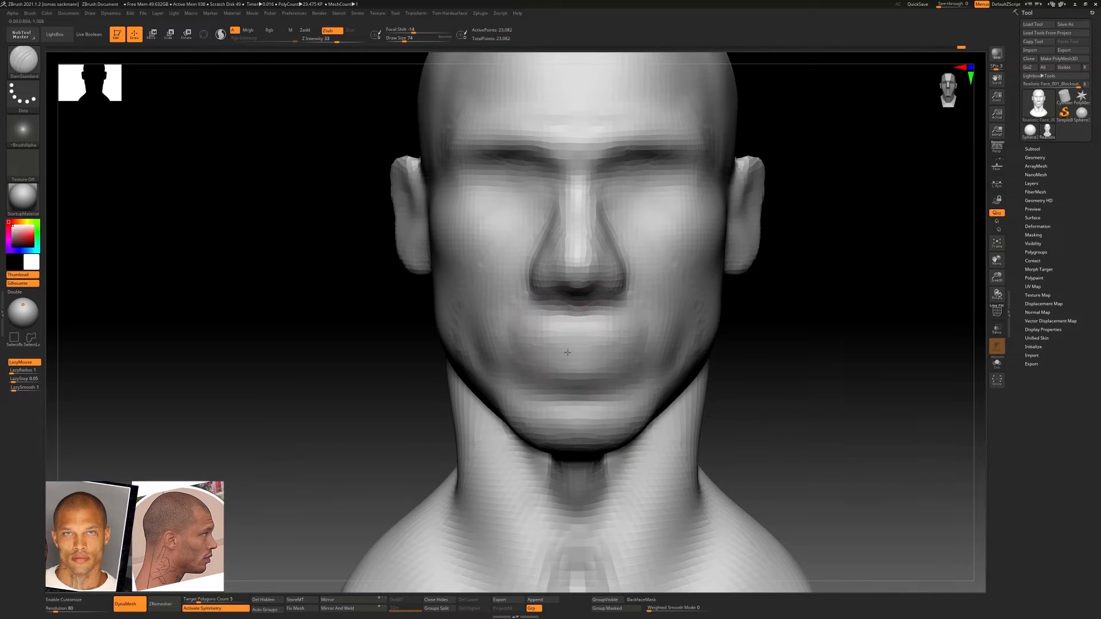
Fill out the mouth area with the ClayBuildup brush and subdivide the mesh once
key(b)
key(c)
key(b)
mouse_move(574, 338)
mouse_down()
mouse_move(618, 346)
mouse_move(579, 351)
mouse_up()
key(bracketright)
key(bracketright)
key(bracketright)
key(bracketright)
key(ctrl+d)
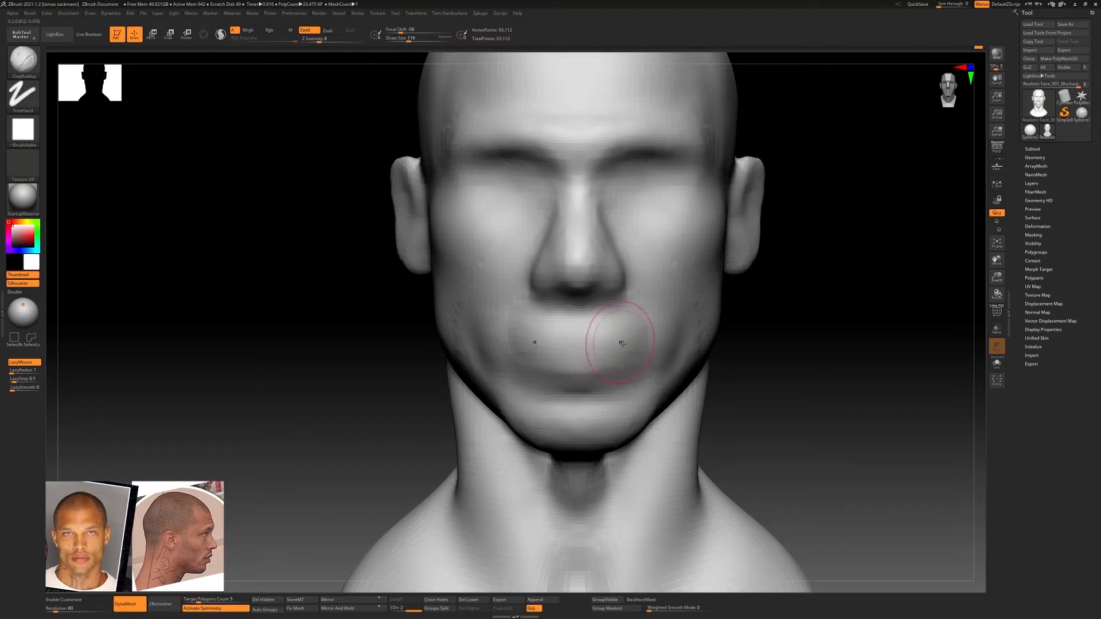
Carve the line between the lips with the DamStandard brush at draw size 90
key(b)
key(d)
key(s)
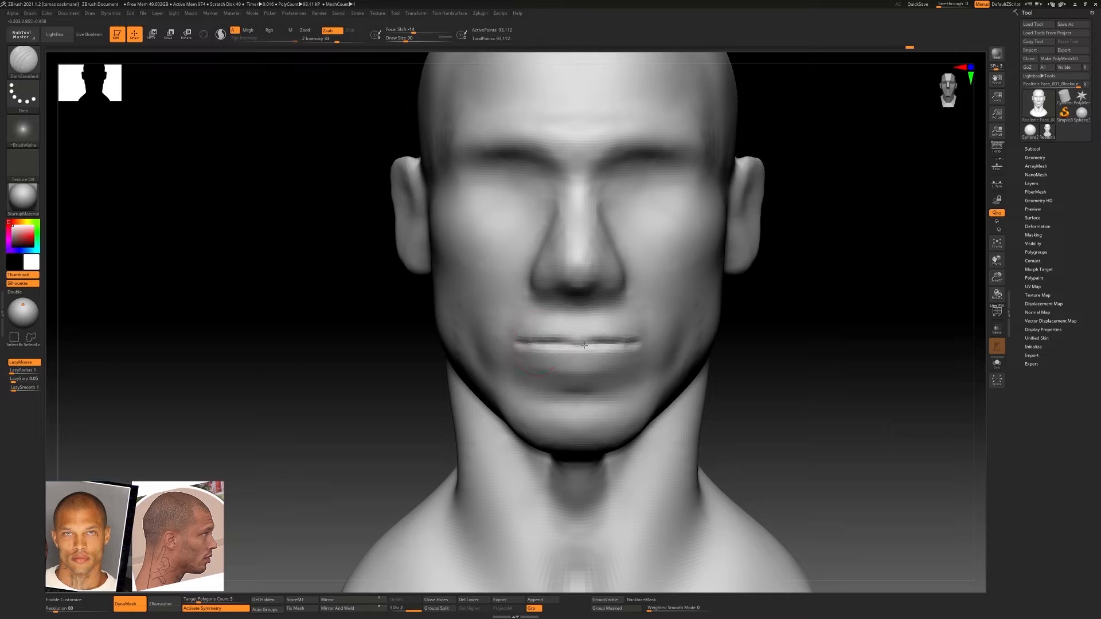
right_drag(528, 338, 629, 343)
mouse_move(629, 343)
ctrl+right_down()
mouse_move(636, 330)
mouse_move(620, 342)
ctrl+right_up()
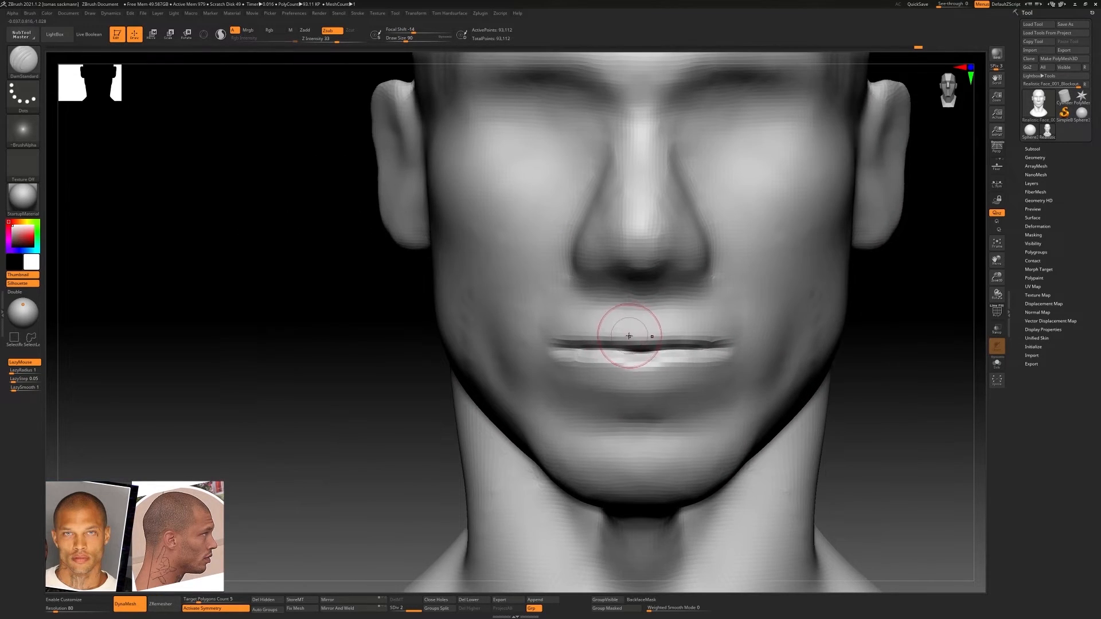
Build up the area below the lower lip, around the mouth and on the upper lip with the ClayBuildup brush, starting at draw size 132
key(b)
key(c)
key(b)
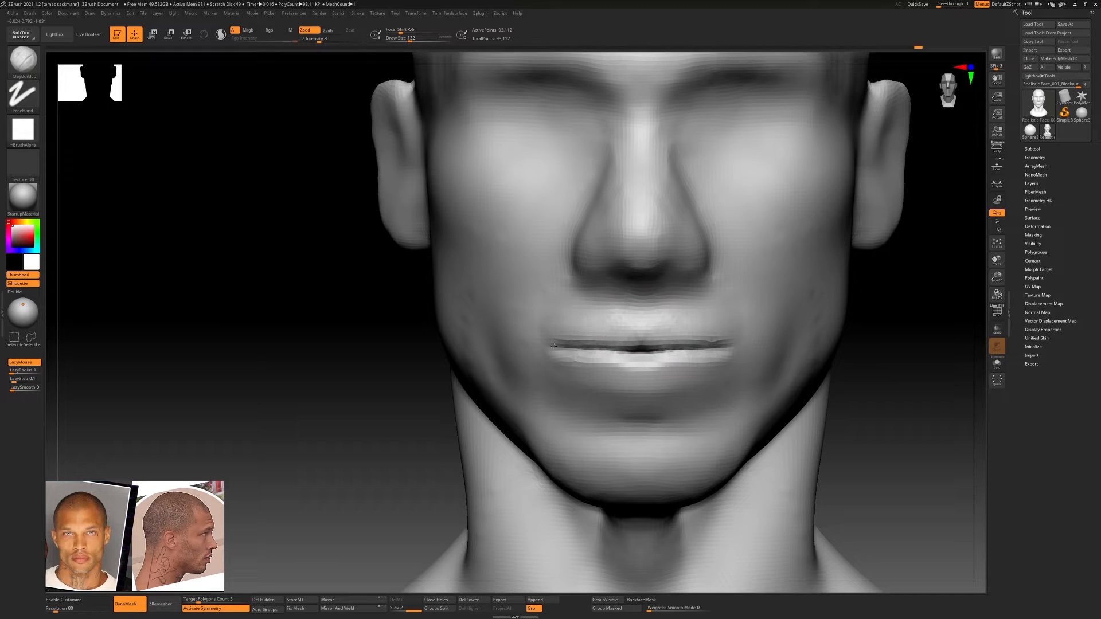
mouse_move(676, 404)
mouse_down()
mouse_move(722, 394)
mouse_move(648, 418)
mouse_up()
mouse_move(648, 417)
right_down()
mouse_move(652, 397)
mouse_move(610, 406)
right_up()
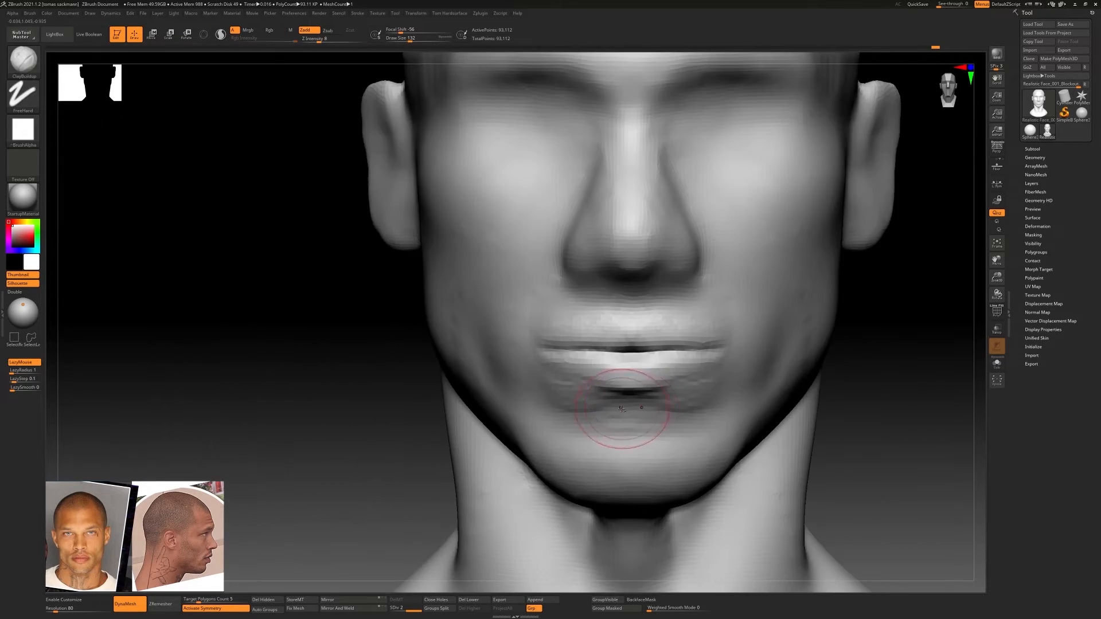
mouse_move(518, 357)
mouse_down()
mouse_move(523, 402)
mouse_move(529, 277)
mouse_up()
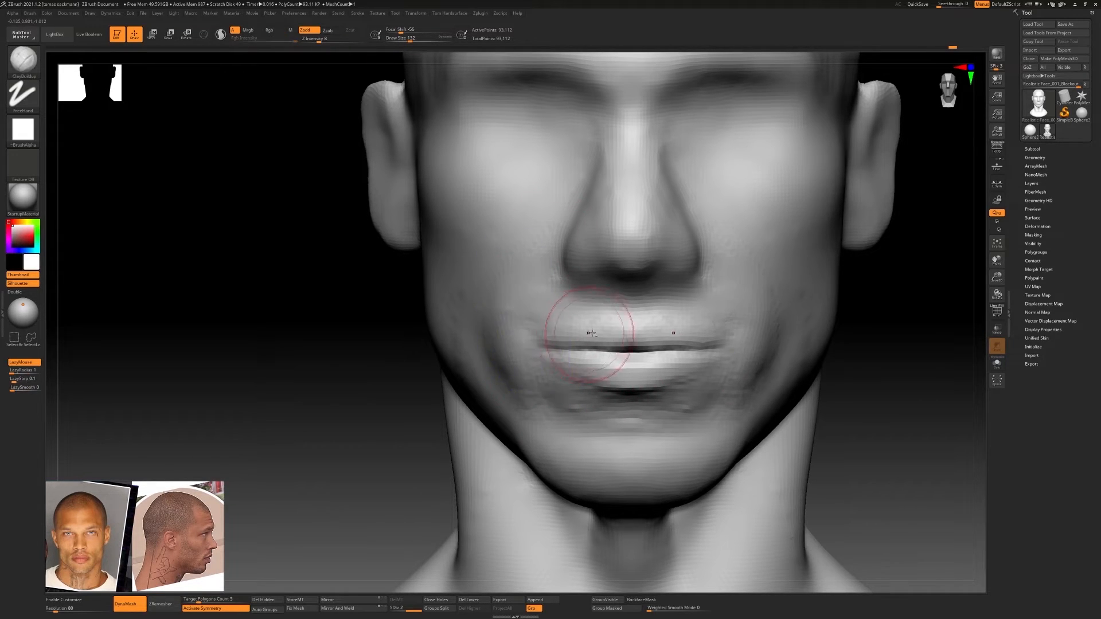
mouse_move(583, 319)
right_down()
mouse_move(570, 315)
mouse_move(659, 323)
mouse_move(644, 319)
mouse_move(664, 344)
right_up()
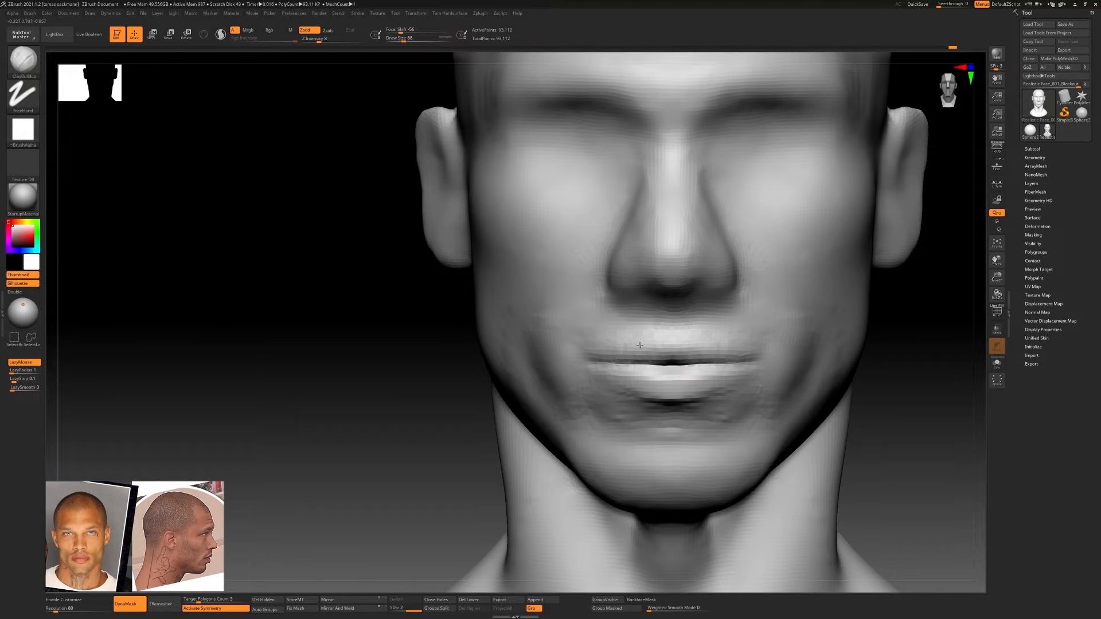
mouse_move(675, 305)
right_down()
mouse_move(667, 291)
mouse_move(670, 305)
mouse_move(656, 308)
right_up()
Reshape the nose and upper lip in profile with the Move Topological brush, enlarged to draw size 182
key(b)
key(m)
key(t)
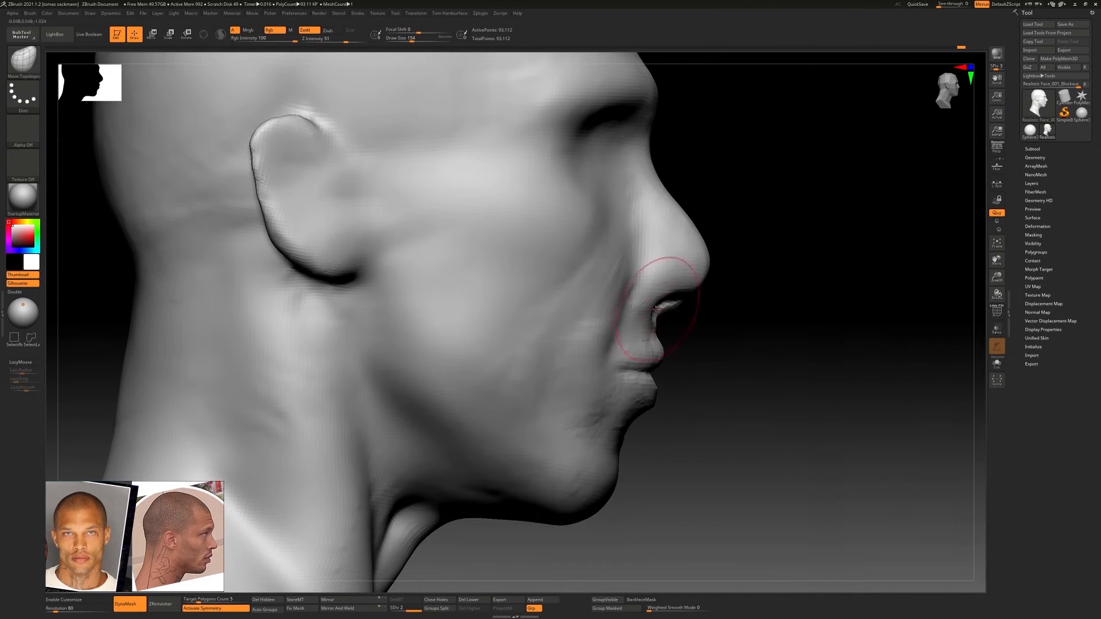
key(])
drag(687, 207, 678, 209)
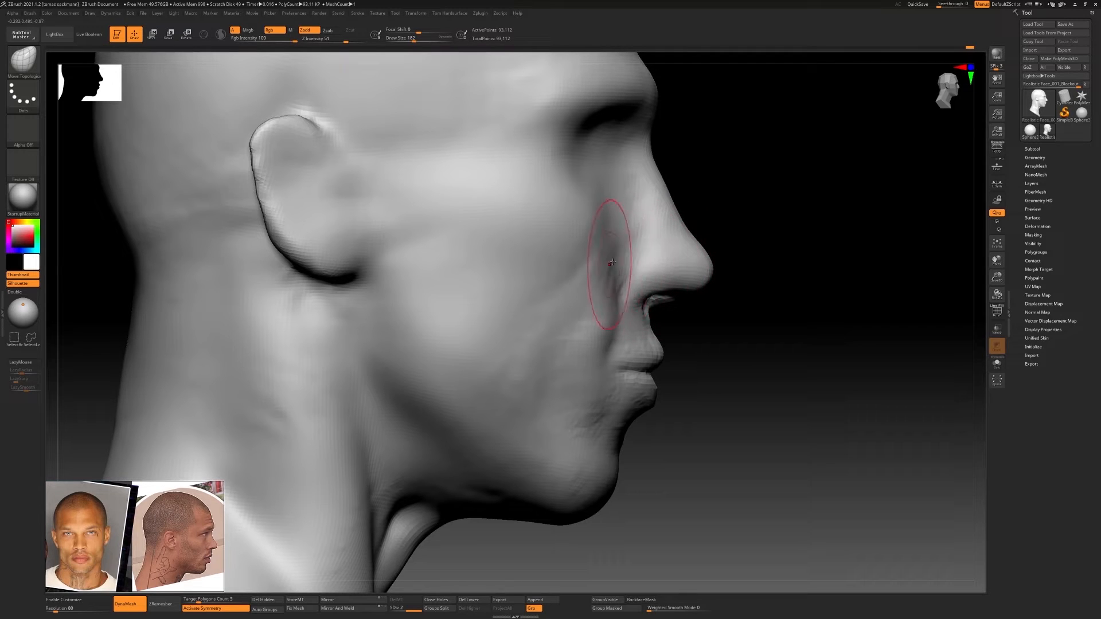
ctrl+right_drag(638, 234, 656, 351)
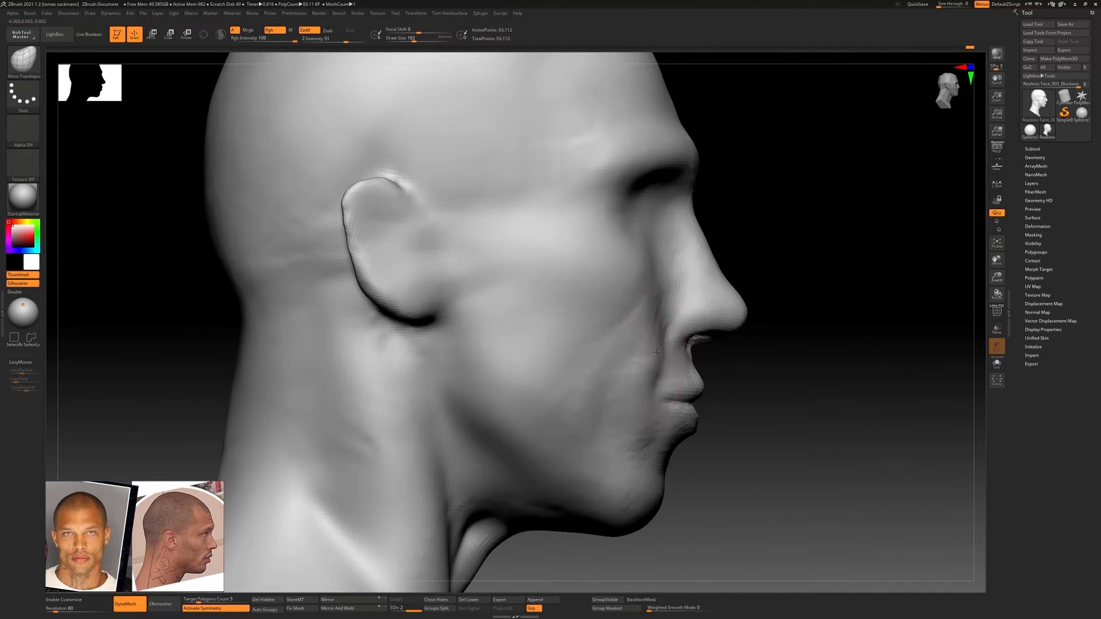
drag(620, 370, 623, 351)
mouse_move(596, 277)
ctrl+right_down()
mouse_move(614, 359)
mouse_move(637, 379)
ctrl+right_up()
mouse_move(637, 379)
shift+right_down()
mouse_move(711, 359)
mouse_move(745, 324)
shift+right_up()
Drop the mesh to subdivision level 1 and adjust the profile of the nose and mouth with the Move Topological brush
key(shift+d)
shift+drag(745, 344, 760, 340)
right_drag(708, 321, 648, 321)
ctrl+right_drag(648, 322, 653, 278)
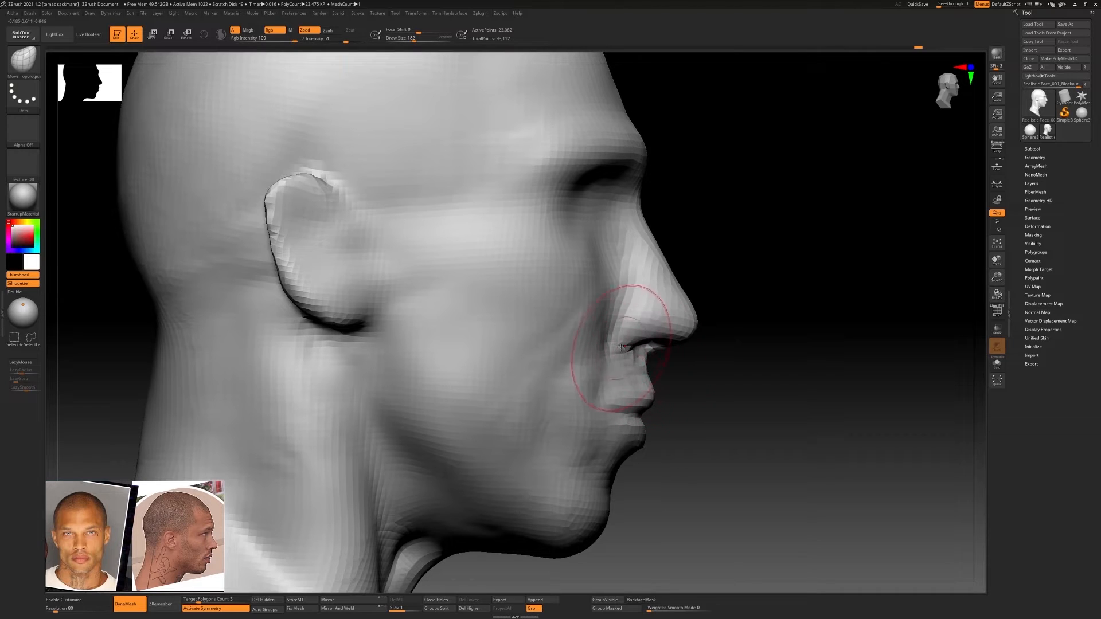
ctrl+right_drag(635, 318, 670, 311)
ctrl+right_drag(659, 272, 645, 290)
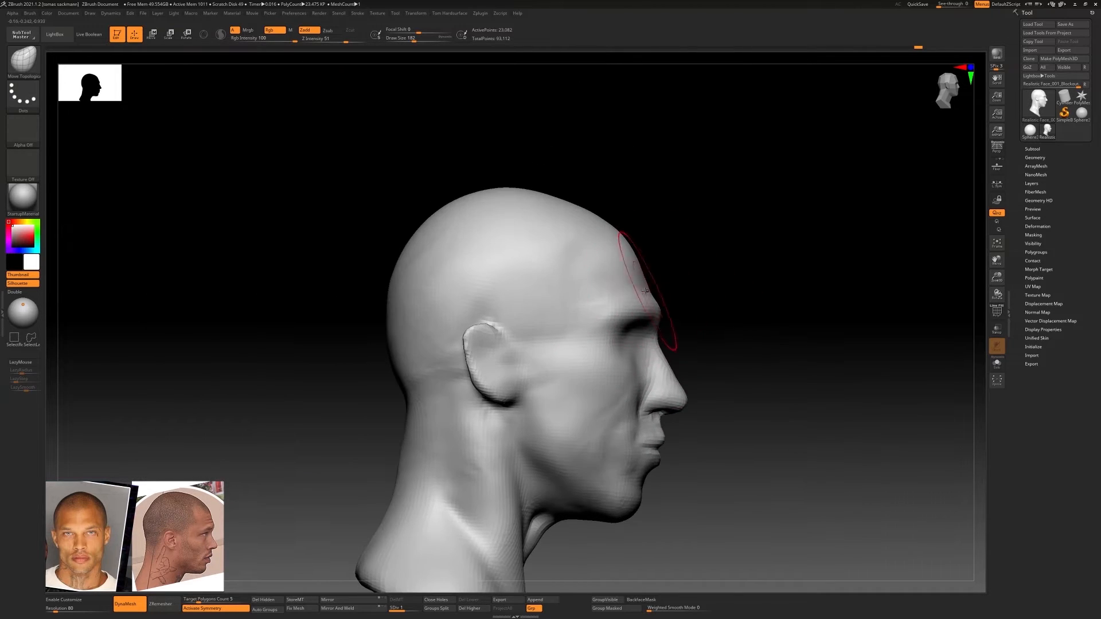
Round out the forehead and correct the mid-face profile with the Move Topological brush at draw size 245
key(bracketright)
key(bracketright)
key(bracketright)
drag(576, 214, 583, 203)
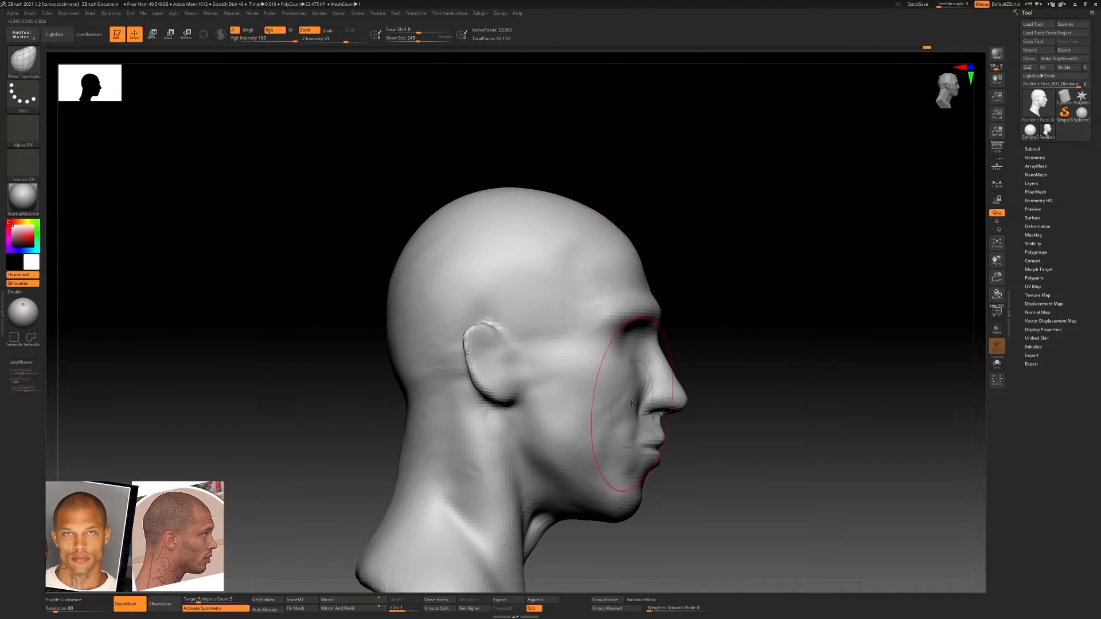
alt+right_drag(612, 388, 616, 364)
key(shift)
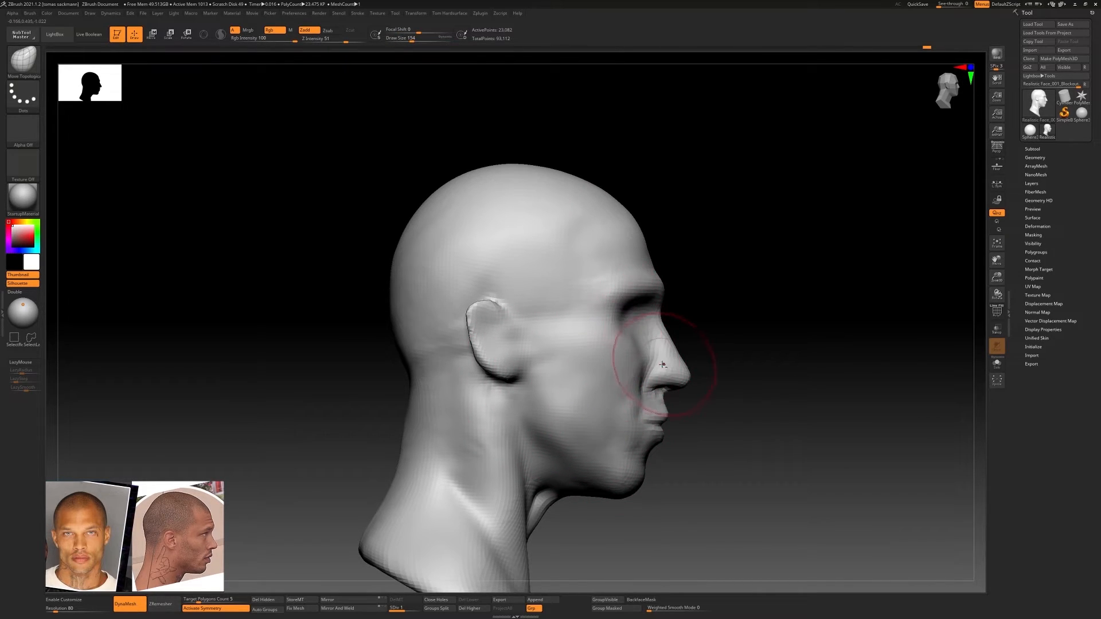
Refine the nose, ear, brow and chin in side view with the Move Topological brush, using draw sizes up to 207
alt+right_drag(663, 364, 667, 361)
key(bracketright)
key(bracketleft)
mouse_move(482, 317)
mouse_down()
mouse_move(482, 302)
mouse_move(508, 300)
mouse_move(517, 311)
mouse_up()
key(bracketleft)
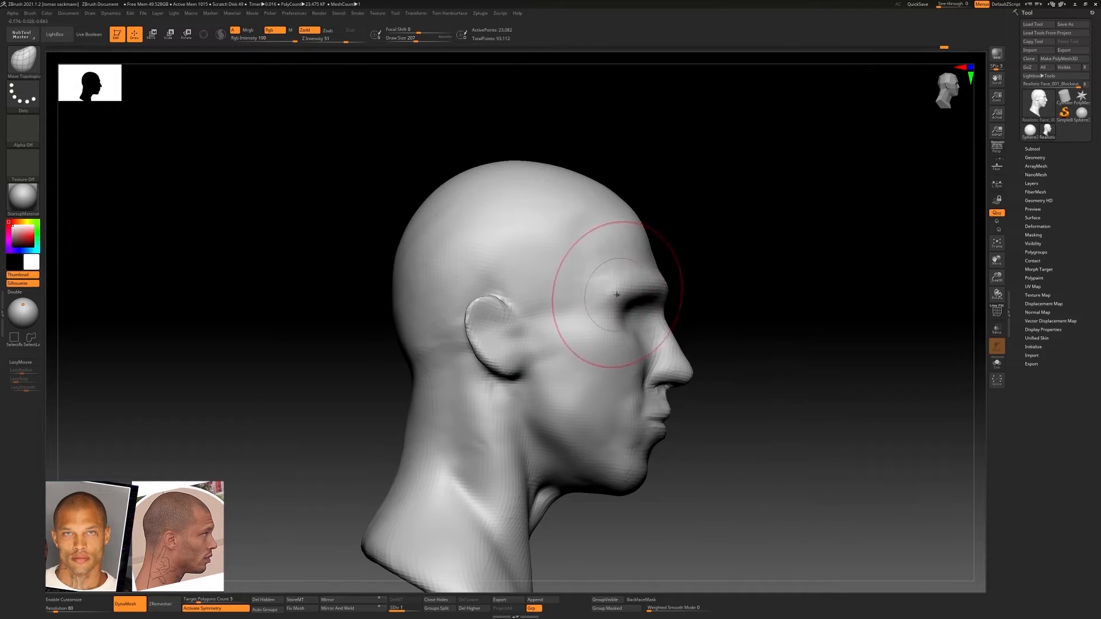
mouse_move(700, 322)
right_down()
mouse_move(633, 324)
mouse_move(700, 327)
mouse_move(630, 344)
mouse_move(585, 312)
mouse_move(584, 287)
right_up()
right_drag(584, 287, 536, 298)
ctrl+right_drag(536, 298, 602, 354)
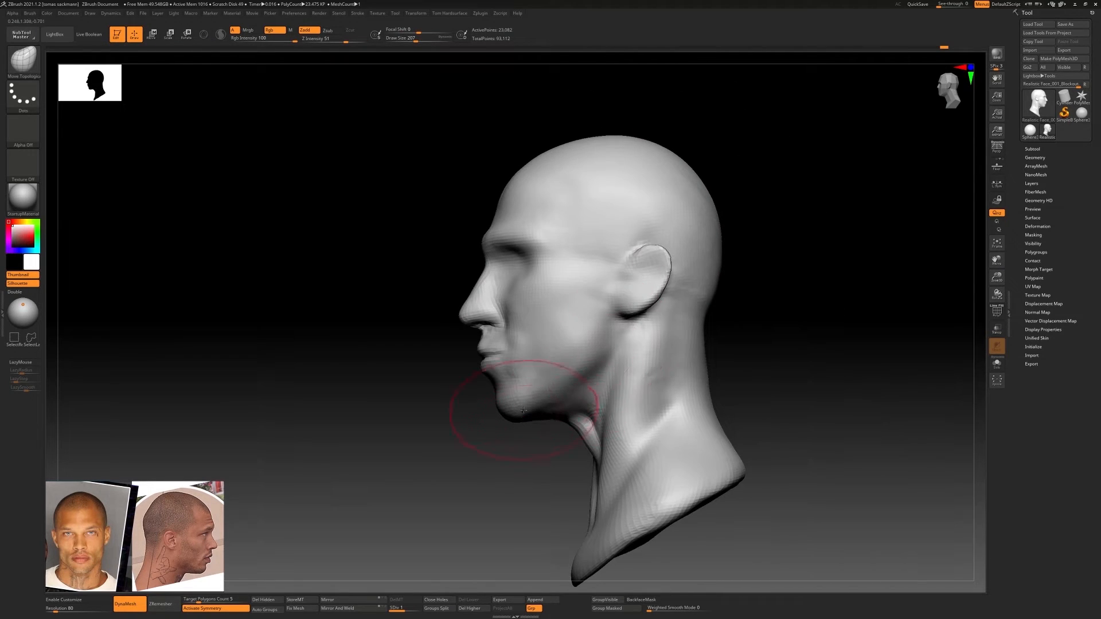
mouse_move(523, 411)
right_down()
mouse_move(551, 321)
mouse_move(470, 344)
mouse_move(395, 338)
mouse_move(453, 378)
right_up()
Return to subdivision level 2 and build up the philtrum and upper lip with the ClayBuildup brush at draw size 56
key(d)
mouse_move(453, 321)
alt+right_down()
mouse_move(590, 321)
mouse_move(596, 355)
alt+right_up()
right_drag(582, 313, 594, 311)
key(s)
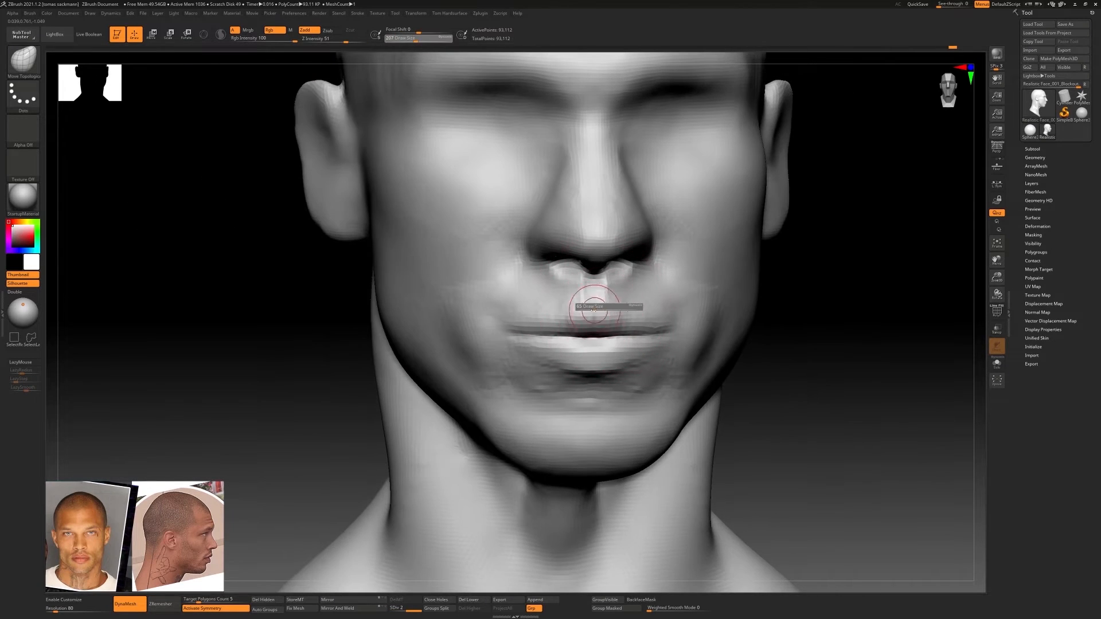
drag(594, 310, 593, 310)
key(b)
key(c)
key(b)
mouse_move(588, 287)
right_down()
mouse_move(538, 299)
mouse_move(572, 274)
right_up()
mouse_move(572, 274)
right_down()
mouse_move(541, 295)
mouse_move(604, 329)
right_up()
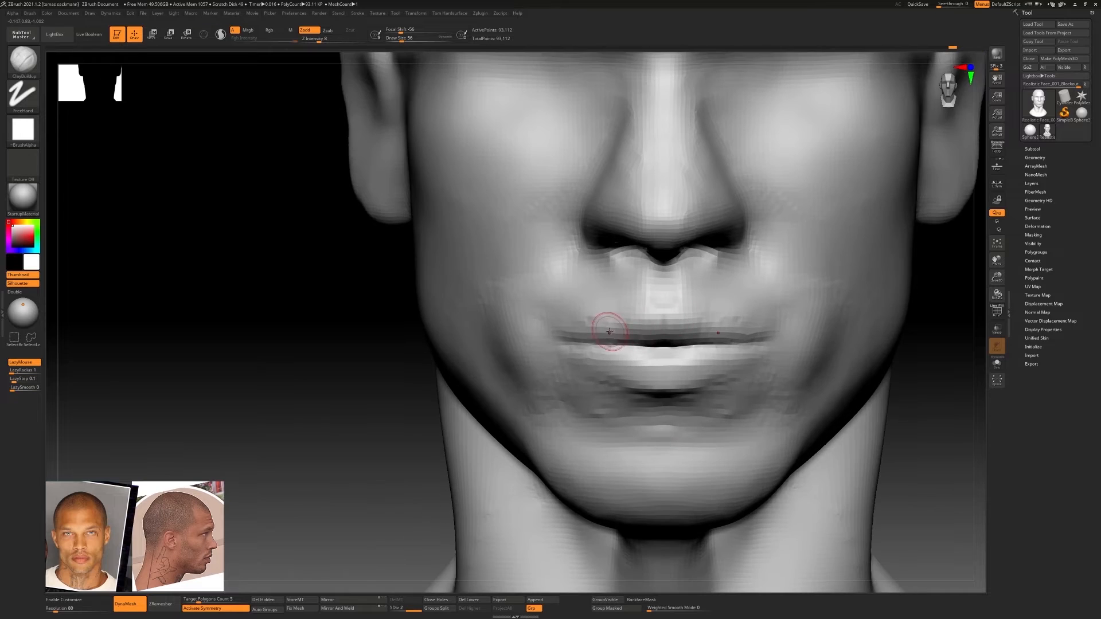
Define the contours of both lips with the DamStandard brush at draw size 56 and fill around them with ClayBuildup
key(b)
key(d)
key(s)
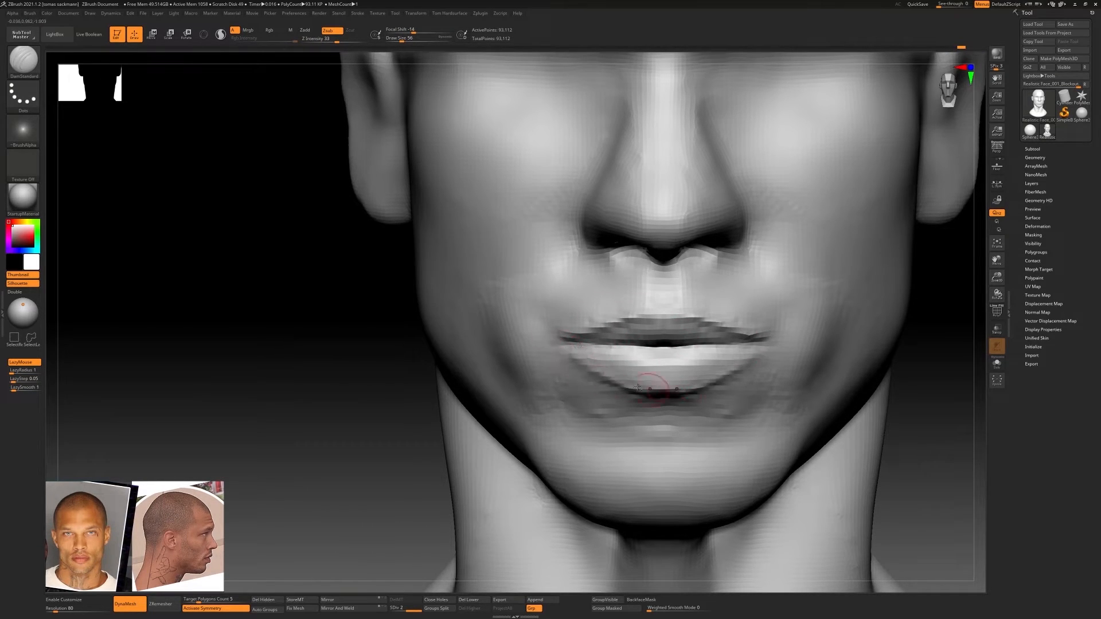
mouse_move(704, 391)
right_down()
mouse_move(727, 373)
mouse_move(707, 373)
mouse_move(717, 350)
mouse_move(672, 334)
mouse_move(638, 344)
right_up()
key(b)
key(c)
Shape the mouth corners and lip outline with the Move Topological brush, reducing the draw size from 124 to 68
key(b)
mouse_move(803, 396)
ctrl+right_down()
mouse_move(791, 361)
mouse_move(765, 387)
ctrl+right_up()
key(b)
key(m)
key(t)
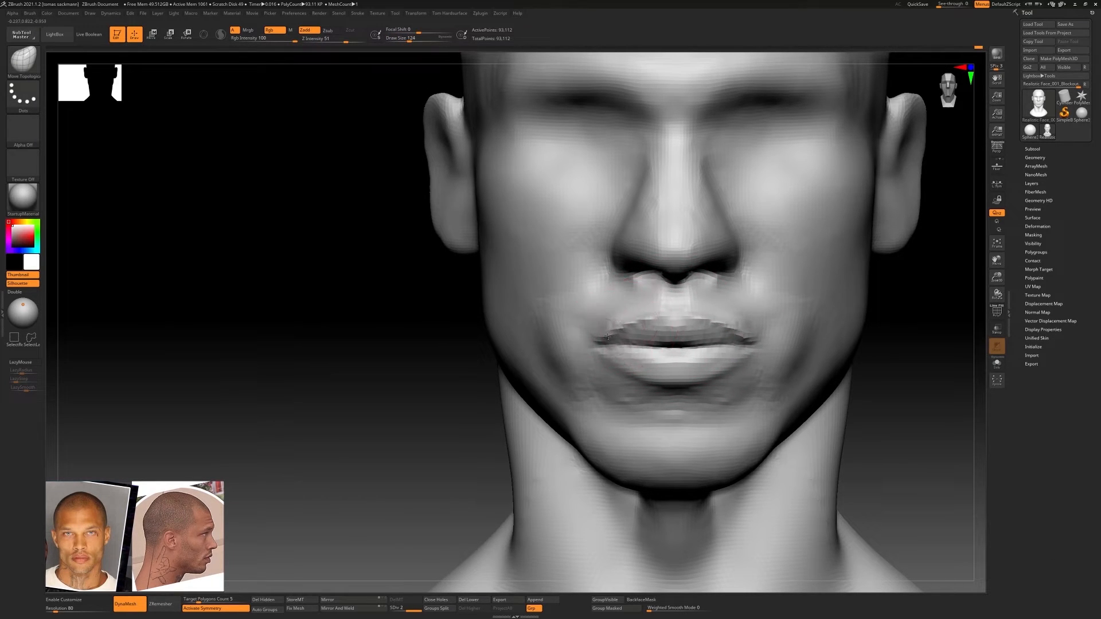
ctrl+right_drag(607, 337, 605, 363)
shift+drag(600, 342, 596, 332)
key(bracketleft)
key(bracketleft)
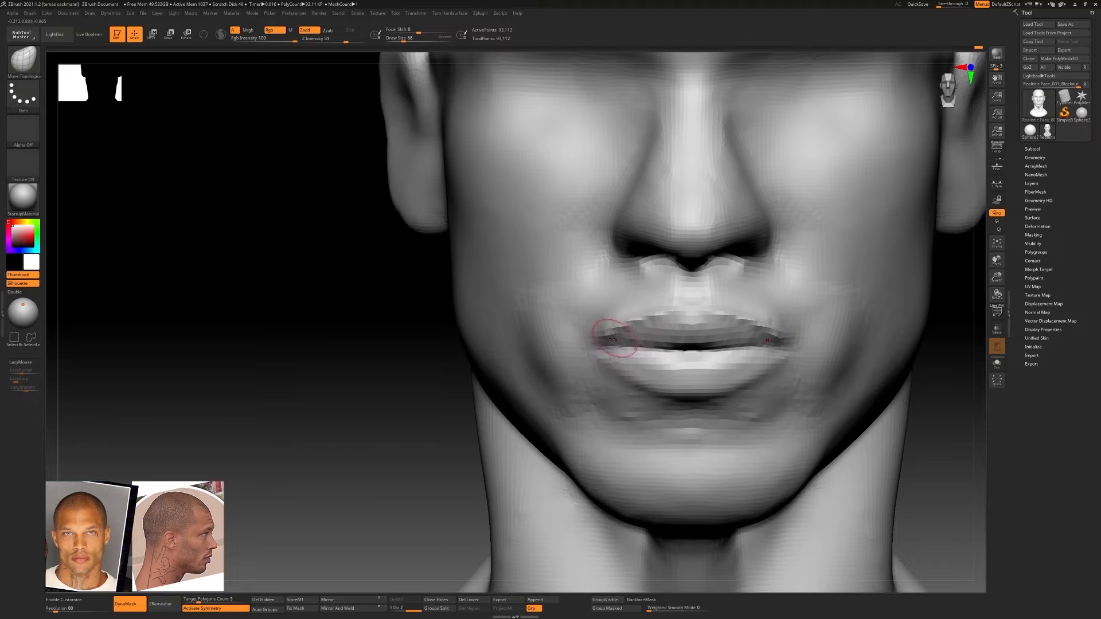
right_drag(613, 331, 797, 358)
mouse_move(797, 359)
ctrl+right_down()
mouse_move(789, 327)
mouse_move(766, 343)
mouse_move(767, 323)
mouse_move(739, 361)
ctrl+right_up()
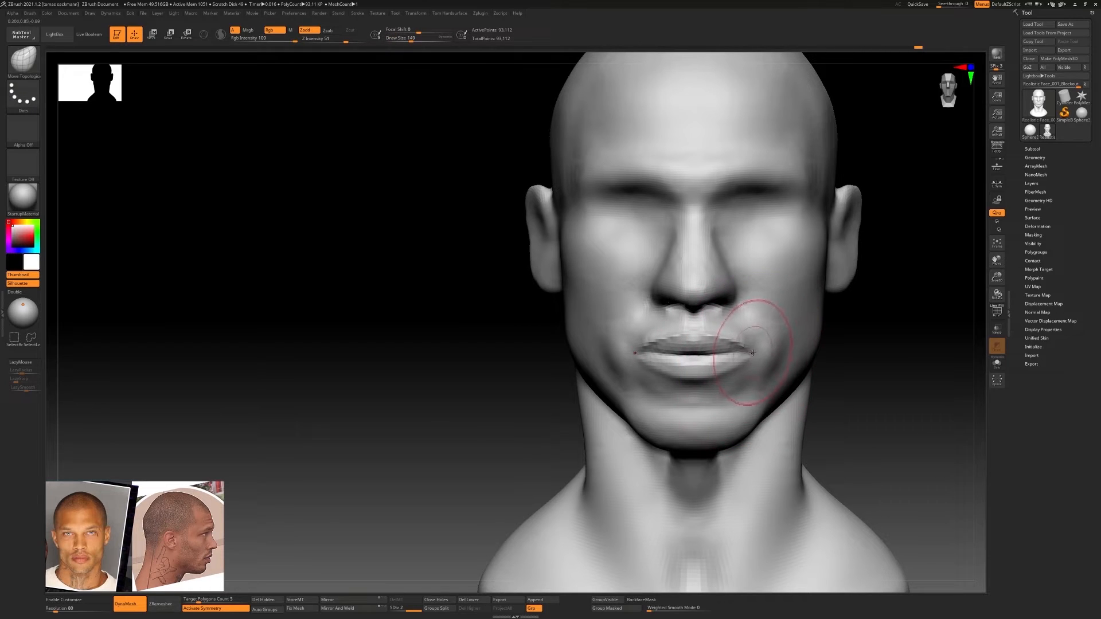
Adjust the lower cheeks and jaw beside the mouth with a larger Move Topological brush
key(s)
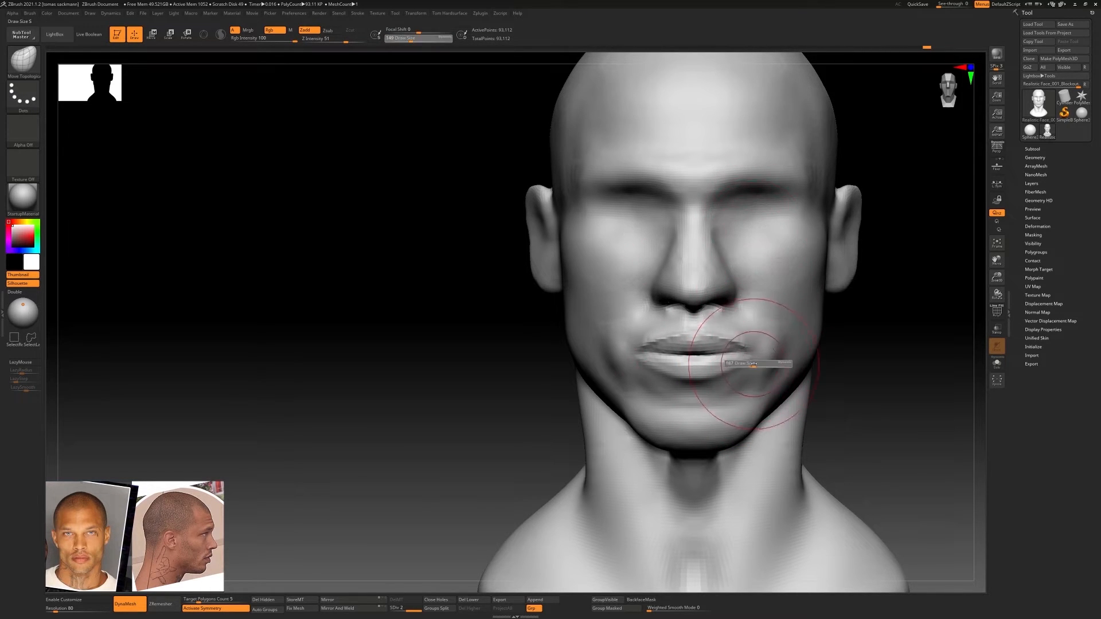
drag(751, 364, 755, 364)
mouse_move(803, 343)
right_down()
mouse_move(728, 347)
mouse_move(795, 351)
right_up()
mouse_move(794, 351)
right_down()
mouse_move(708, 352)
mouse_move(748, 337)
mouse_move(754, 321)
mouse_move(825, 314)
right_up()
ctrl+right_drag(826, 314, 762, 354)
mouse_move(729, 315)
right_down()
mouse_move(713, 295)
mouse_move(718, 274)
right_up()
Build up and smooth the cheek beside the nose with the ClayBuildup brush at draw size 116
key(b)
key(c)
key(b)
shift+drag(697, 285, 641, 290)
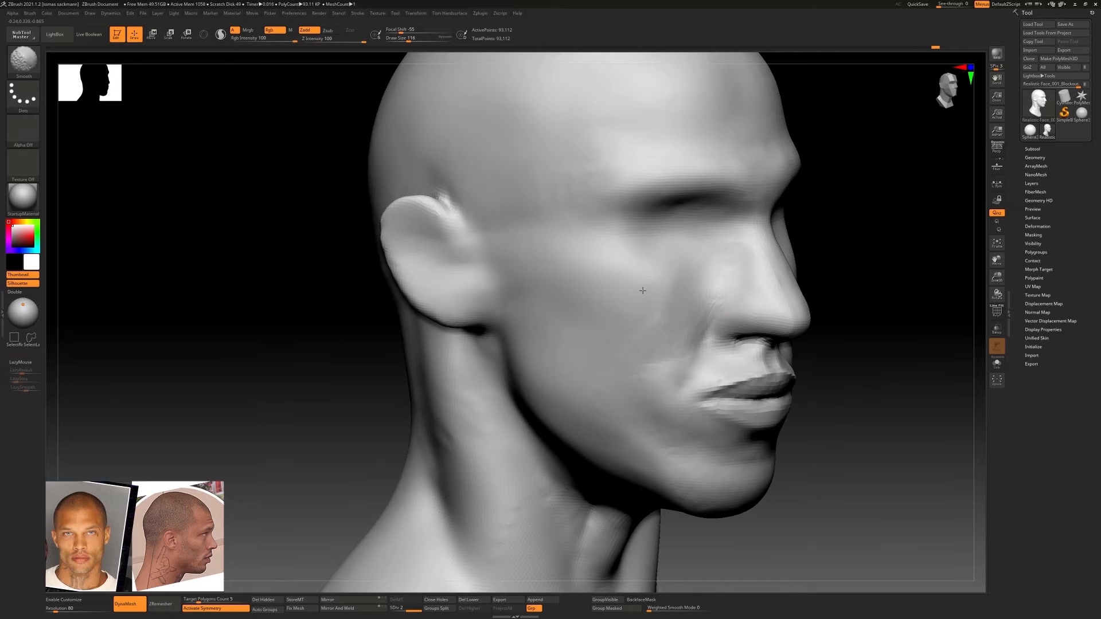
right_drag(642, 290, 730, 303)
Carve the crease around the nostril wing with the DamStandard brush
key(b)
key(d)
key(s)
drag(731, 302, 711, 324)
mouse_move(730, 325)
right_down()
mouse_move(716, 315)
mouse_move(750, 275)
mouse_move(721, 274)
right_up()
Build up the folds running from the nostril wings to the mouth corners with the ClayBuildup brush at draw size 116
key(b)
key(c)
key(b)
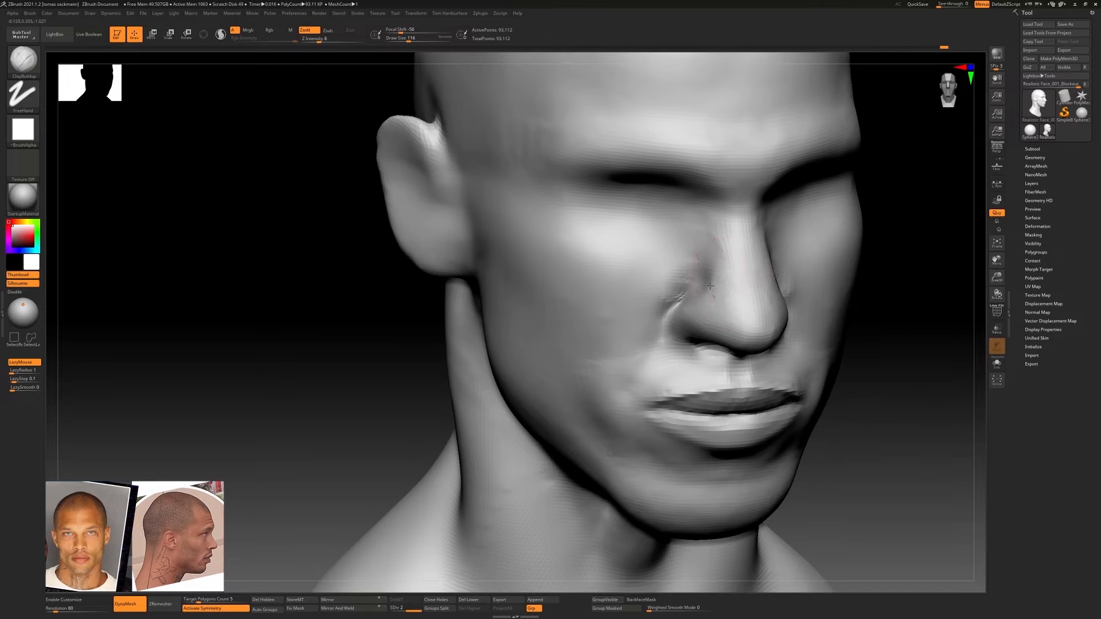
shift+drag(723, 289, 708, 256)
ctrl+right_drag(707, 256, 771, 269)
ctrl+right_drag(772, 270, 760, 295)
mouse_move(740, 304)
mouse_down()
mouse_move(761, 280)
mouse_move(735, 299)
mouse_up()
mouse_move(735, 299)
shift+right_down()
mouse_move(680, 260)
mouse_move(745, 307)
mouse_move(745, 292)
mouse_move(745, 339)
shift+right_up()
mouse_move(747, 389)
alt+right_down()
mouse_move(732, 363)
mouse_move(737, 403)
alt+right_up()
drag(701, 349, 688, 377)
ctrl+right_drag(687, 377, 690, 394)
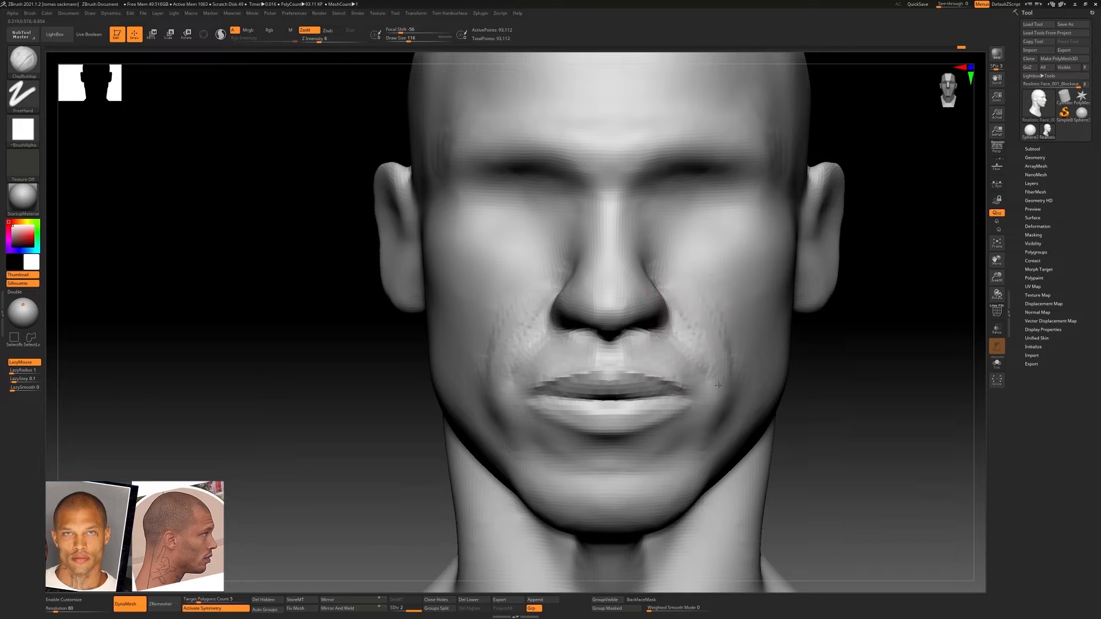
Refine and smooth the cheek folds and the area below the lower lip, reducing the ClayBuildup draw size to 62
shift+drag(681, 300, 689, 344)
right_drag(688, 344, 752, 367)
mouse_move(751, 367)
ctrl+right_down()
mouse_move(769, 332)
mouse_move(803, 327)
ctrl+right_up()
ctrl+right_drag(803, 327, 791, 355)
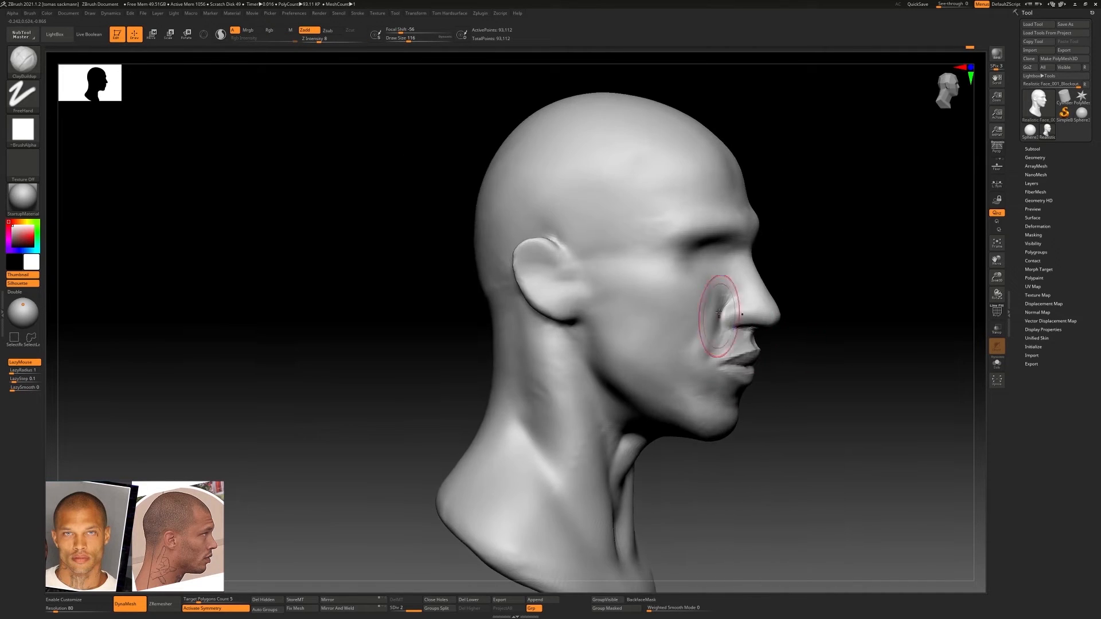
shift+drag(730, 300, 708, 321)
key(s)
drag(704, 298, 703, 298)
key(shift)
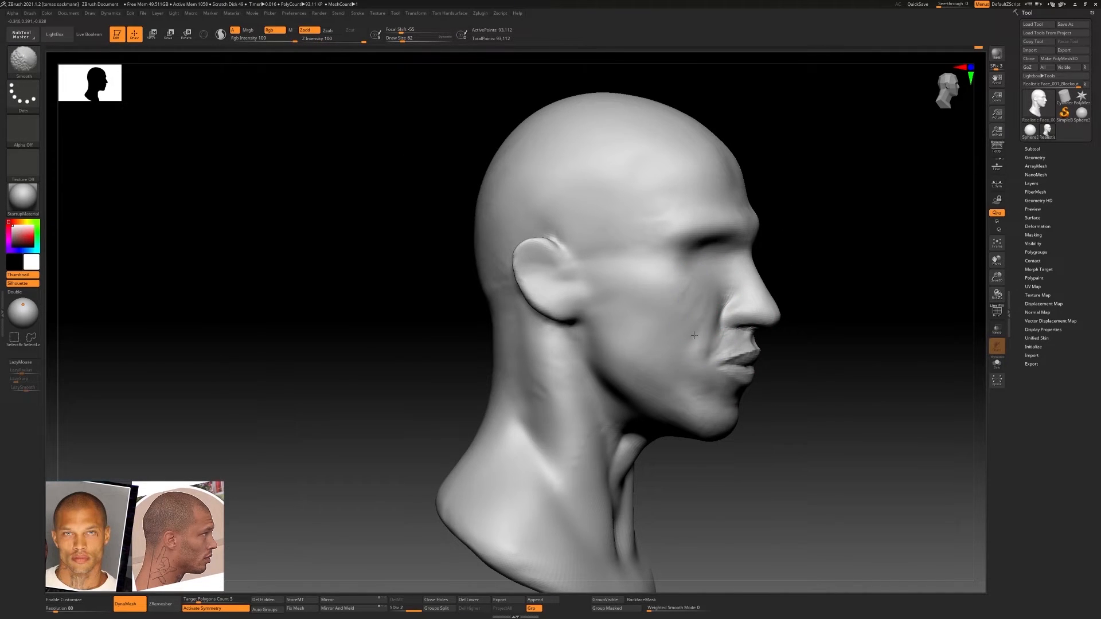
right_drag(694, 335, 660, 327)
ctrl+right_drag(659, 327, 762, 338)
mouse_move(763, 338)
ctrl+right_down()
mouse_move(768, 372)
mouse_move(653, 344)
mouse_move(701, 323)
mouse_move(682, 351)
ctrl+right_up()
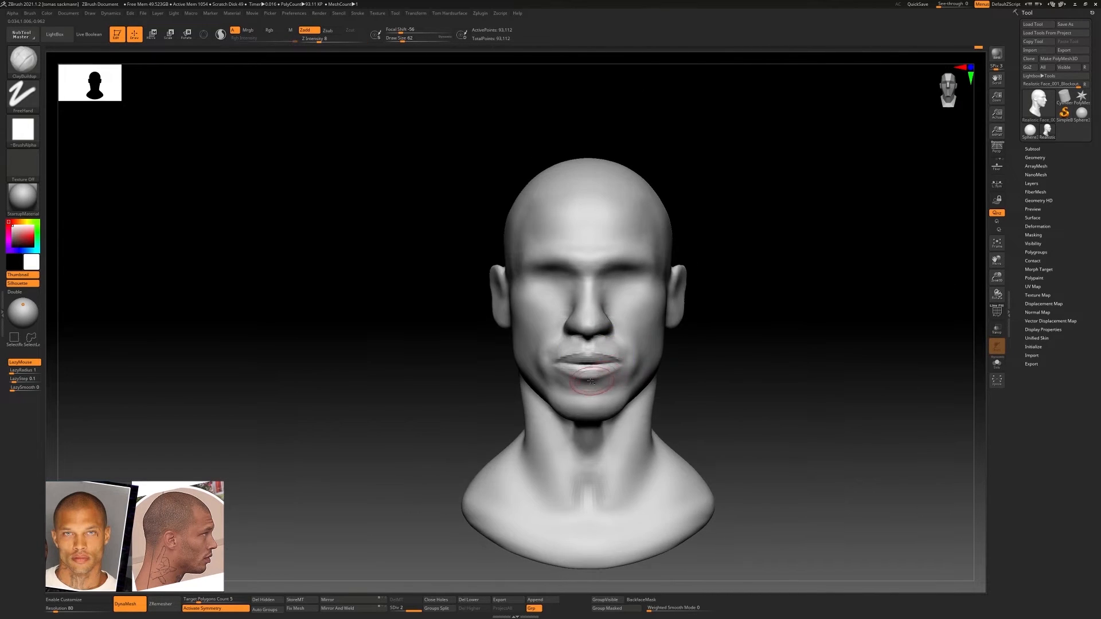
ctrl+right_drag(591, 381, 636, 404)
mouse_move(637, 405)
right_down()
mouse_move(595, 378)
mouse_move(611, 358)
mouse_move(680, 356)
mouse_move(579, 364)
mouse_move(610, 346)
mouse_move(668, 356)
right_up()
Adjust the sides of the nose and the forehead outline with the Move Topological brush at draw size 77
key(b)
key(m)
key(t)
mouse_move(686, 307)
alt+right_down()
mouse_move(685, 361)
mouse_move(677, 295)
alt+right_up()
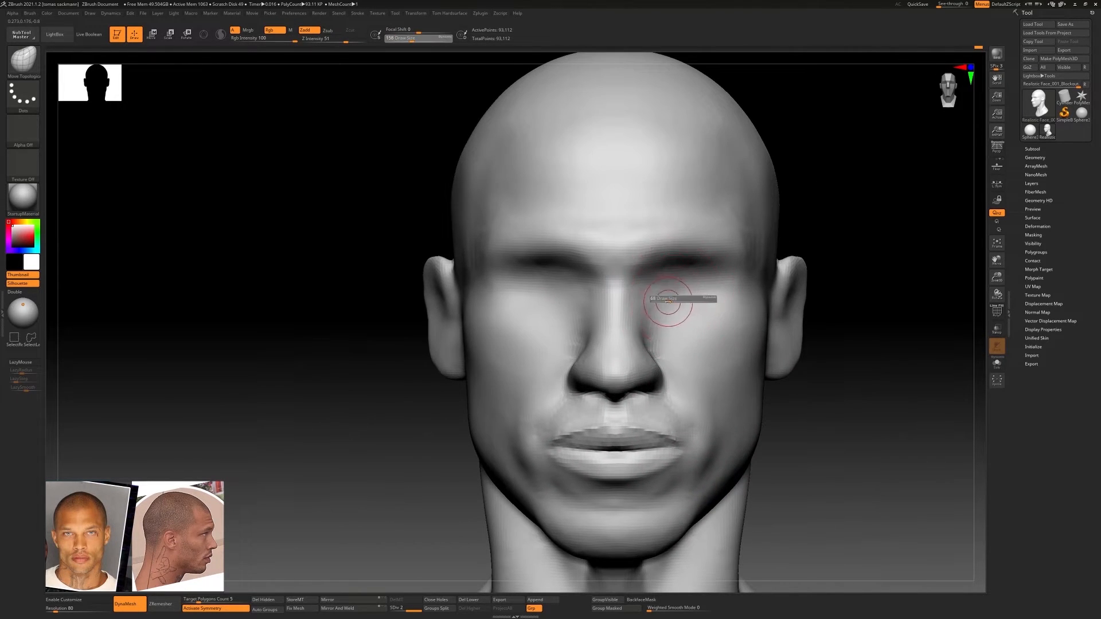
drag(668, 302, 670, 301)
ctrl+right_drag(741, 286, 695, 288)
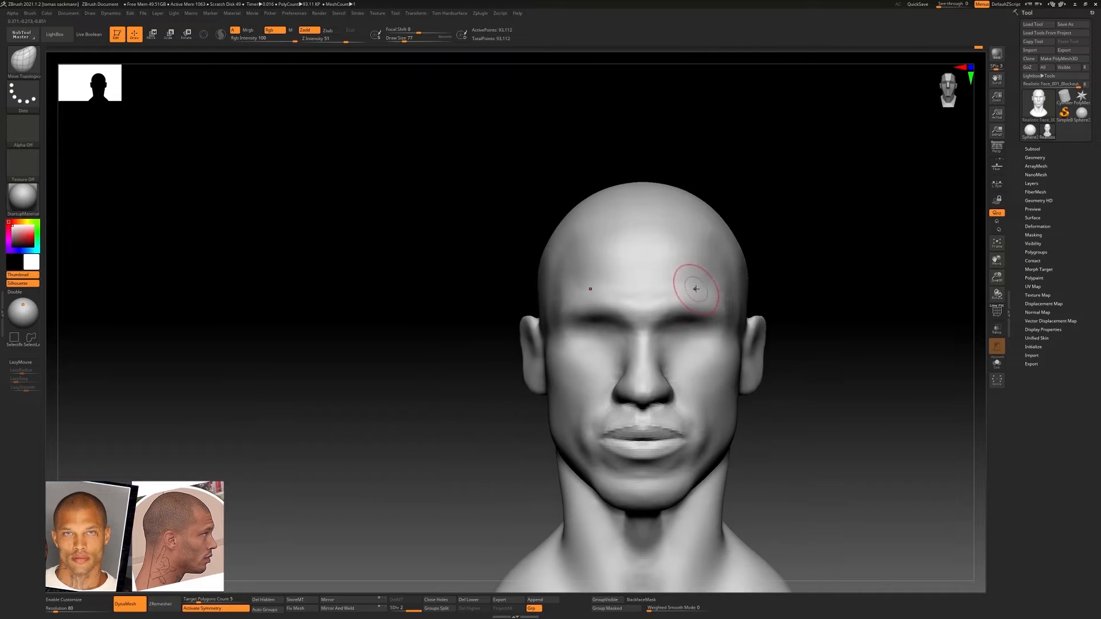
mouse_move(716, 244)
right_down()
mouse_move(530, 291)
mouse_move(541, 294)
right_up()
mouse_move(413, 295)
right_down()
mouse_move(553, 300)
mouse_move(610, 344)
right_up()
Add volume to the side of the skull above the ear with the ClayBuildup brush at draw size 124
key(b)
key(c)
key(b)
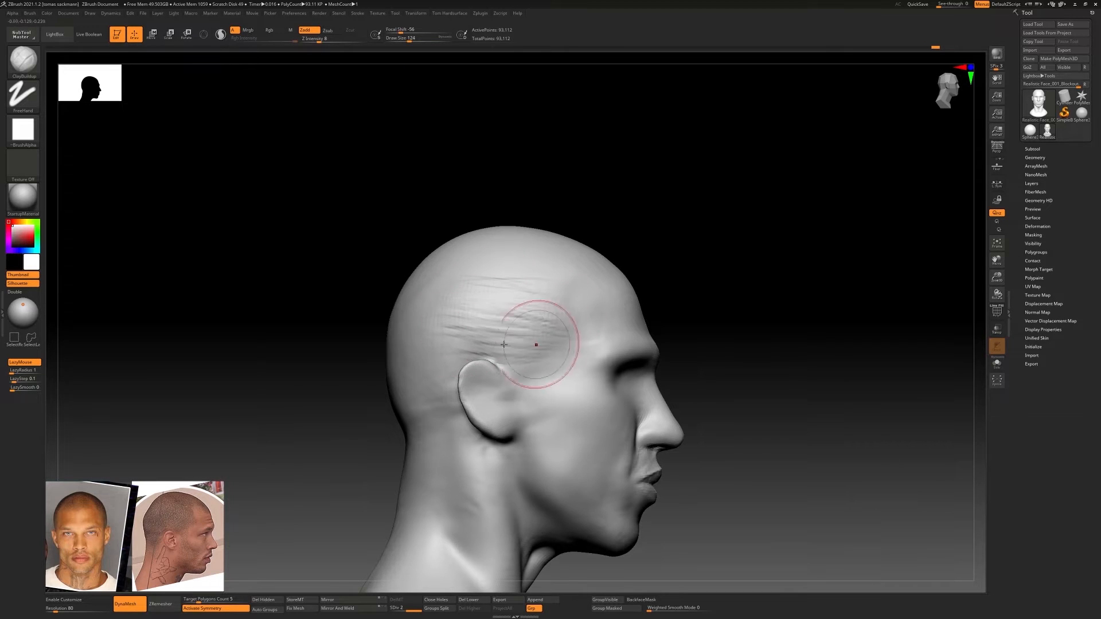
mouse_move(536, 343)
right_down()
mouse_move(506, 329)
mouse_move(534, 326)
right_up()
shift+drag(528, 321, 442, 287)
shift+right_drag(648, 278, 553, 290)
right_drag(699, 298, 746, 314)
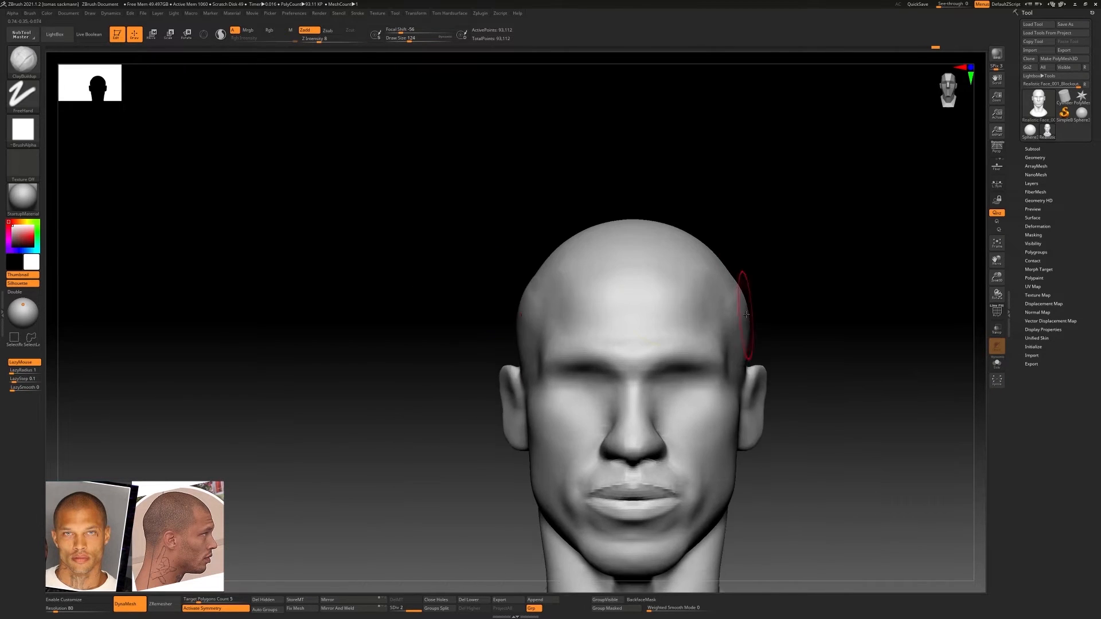
shift+right_drag(552, 310, 454, 301)
Switch to subdivision level 1, then fill and smooth the temple and side of the skull with the ClayBuildup brush
key(shift+d)
shift+drag(428, 278, 514, 310)
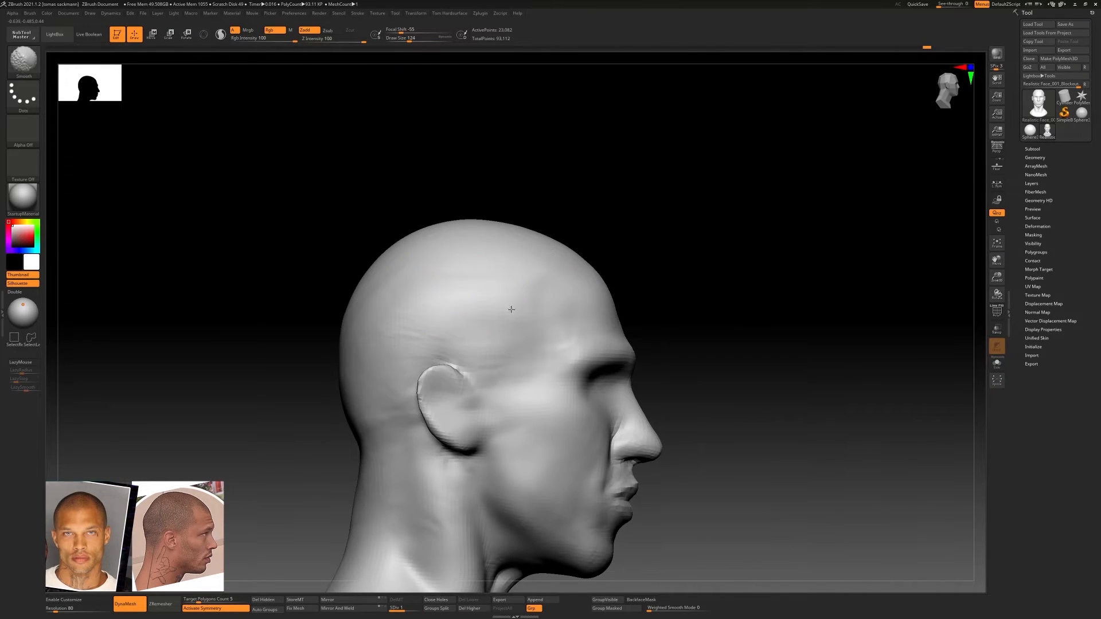
right_drag(514, 310, 446, 327)
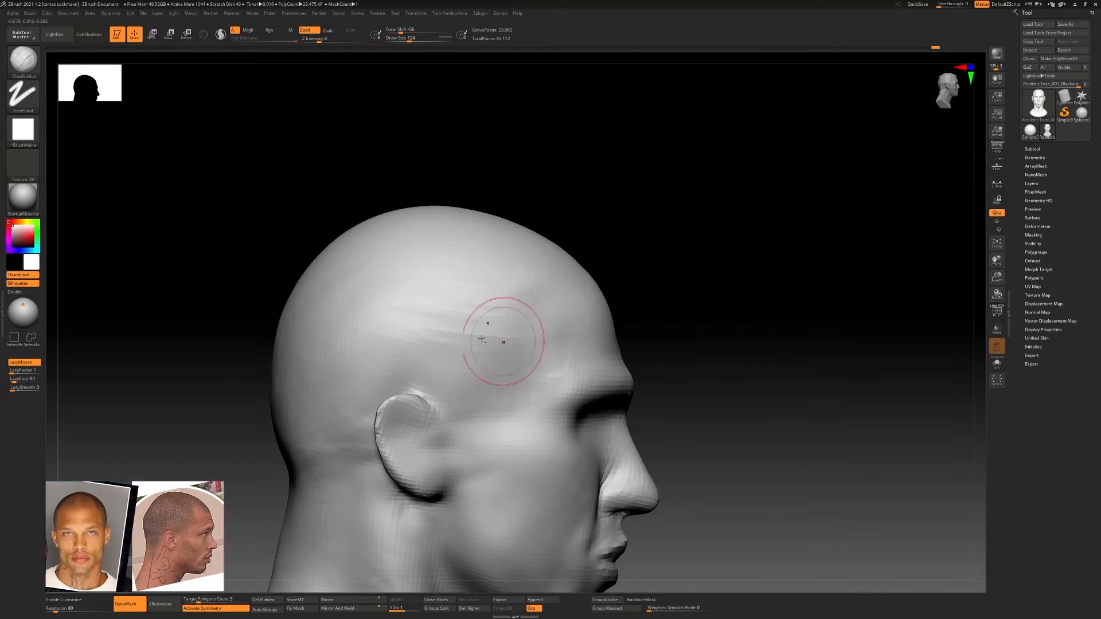
shift+right_drag(474, 380, 419, 371)
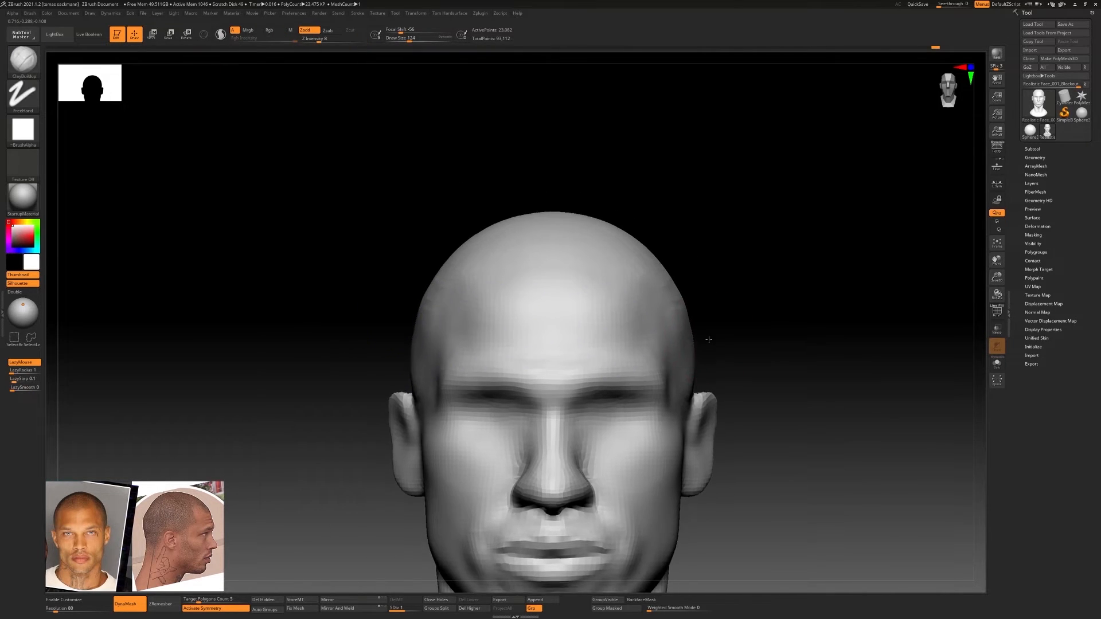
right_drag(705, 339, 423, 316)
shift+drag(408, 305, 398, 339)
ctrl+right_drag(413, 338, 425, 287)
right_drag(425, 286, 566, 319)
Adjust the shape of the nostril wings from the front with the Move Topological brush at draw size 97
ctrl+right_drag(558, 410, 508, 378)
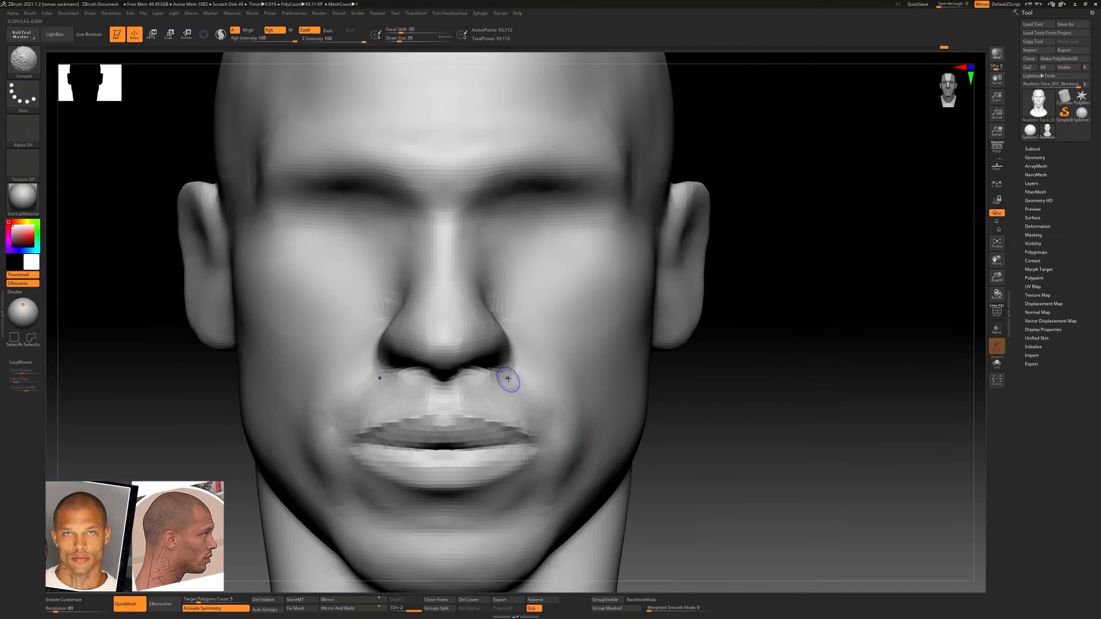
key(b)
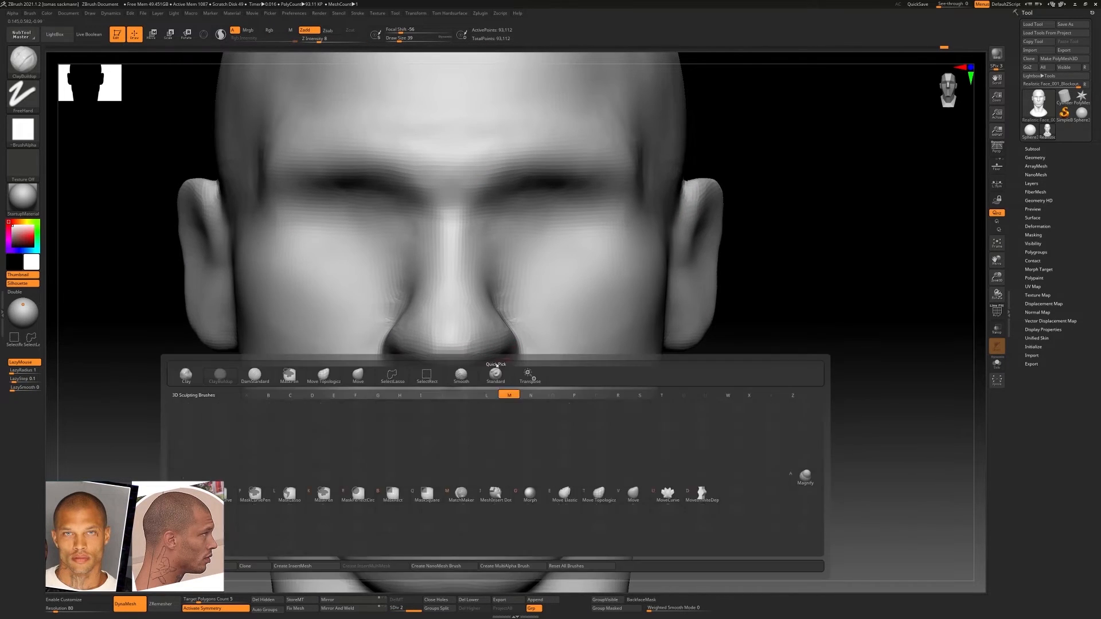
key(m)
key(t)
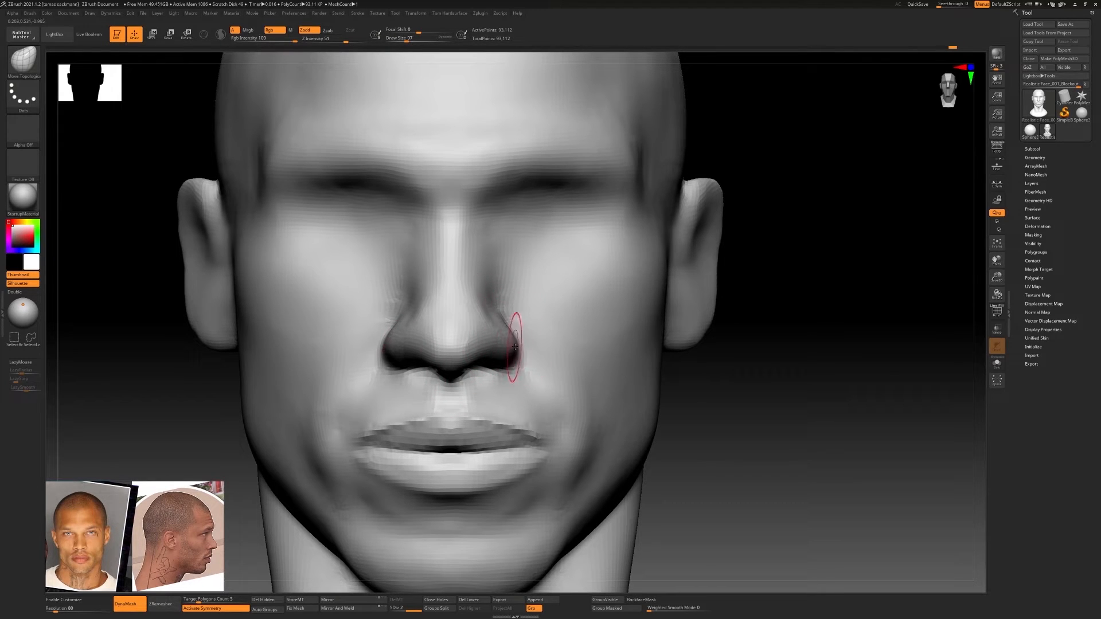
mouse_move(533, 355)
right_down()
mouse_move(487, 307)
mouse_move(533, 347)
mouse_move(447, 359)
right_up()
Sharpen the crease around the nostril wings with the DamStandard brush
key(b)
key(d)
key(s)
drag(520, 364, 504, 317)
right_drag(503, 344, 495, 321)
mouse_move(505, 380)
right_down()
mouse_move(539, 356)
mouse_move(494, 369)
mouse_move(418, 357)
mouse_move(422, 344)
mouse_move(470, 325)
mouse_move(433, 312)
mouse_move(486, 332)
mouse_move(503, 372)
right_up()
Reshape the underside of the nose and the nostril openings with the Move Topological brush at draw size 68
key(b)
key(m)
key(t)
mouse_move(502, 373)
ctrl+right_down()
mouse_move(499, 342)
mouse_move(466, 312)
ctrl+right_up()
ctrl+right_drag(465, 313, 457, 376)
key([)
key([)
key([)
key([)
key([)
key([)
key([)
key([)
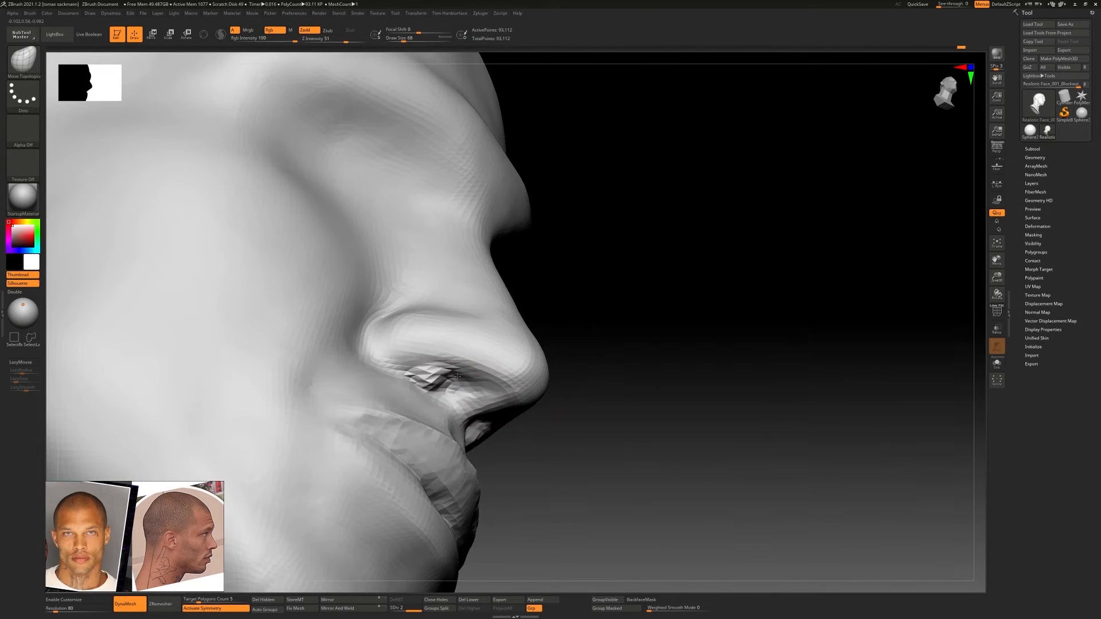
shift+drag(457, 376, 455, 377)
Deepen the nostril opening on the underside of the nose with the DamStandard brush at draw size 68
key(b)
key(d)
key(s)
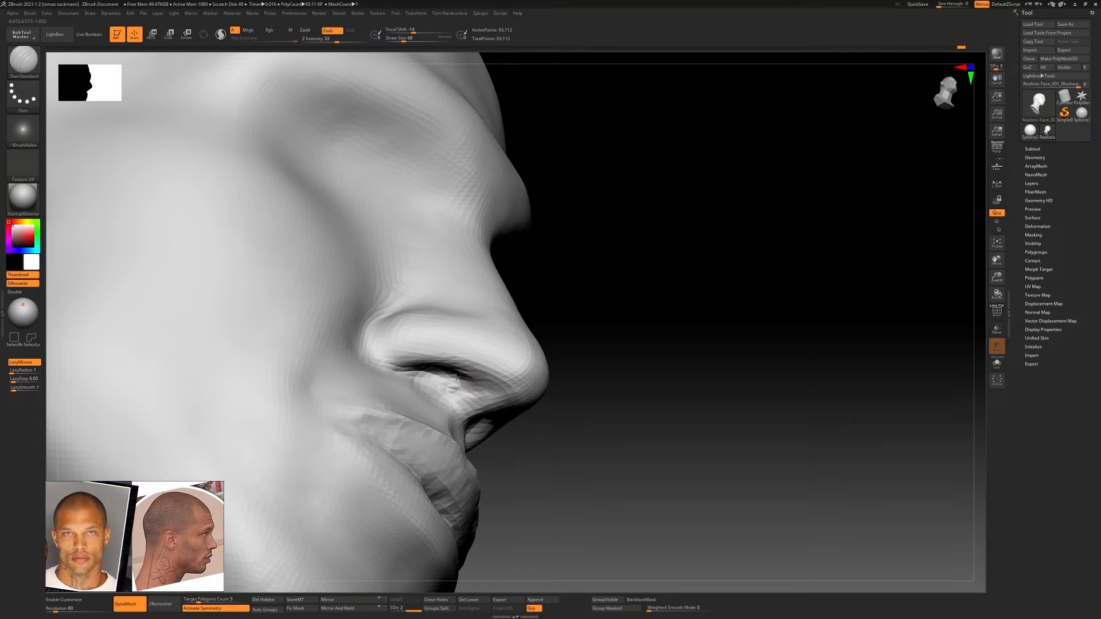
mouse_move(465, 380)
right_down()
mouse_move(443, 367)
mouse_move(422, 394)
right_up()
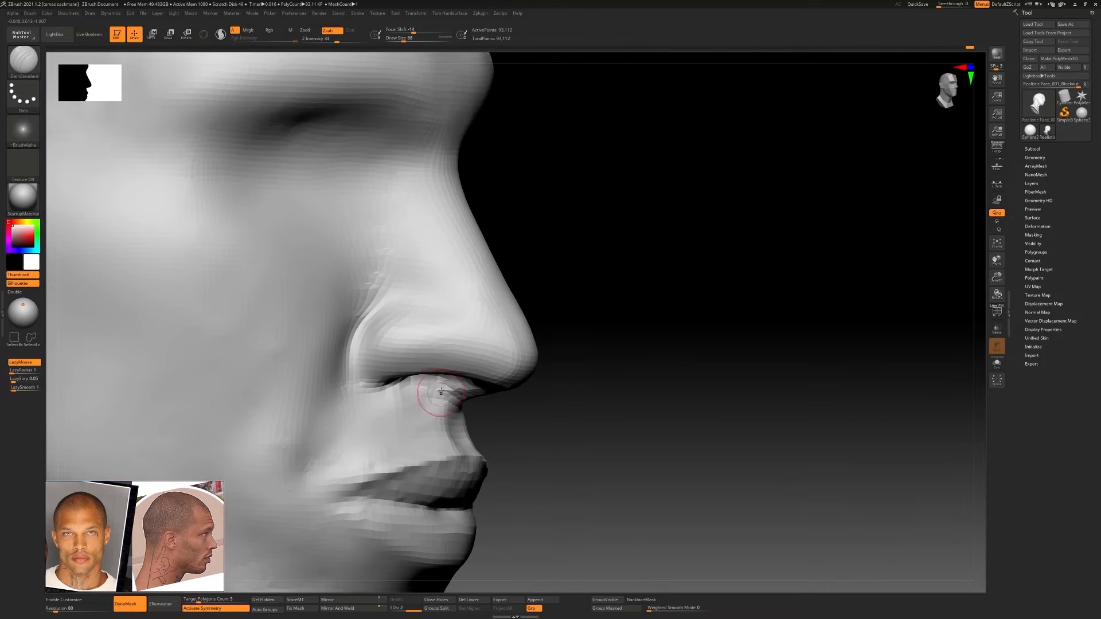
Build up the area between the nose and upper lip and around the nostril base with the ClayBuildup brush
key(b)
key(c)
key(b)
drag(405, 453, 436, 429)
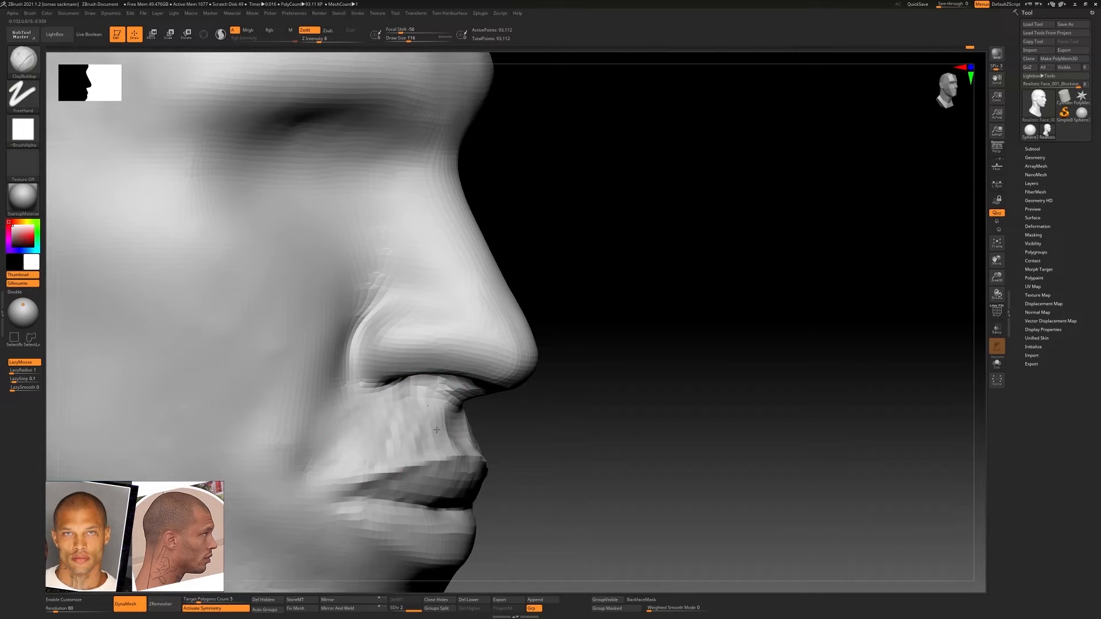
right_drag(371, 418, 397, 380)
key(s)
drag(400, 379, 422, 380)
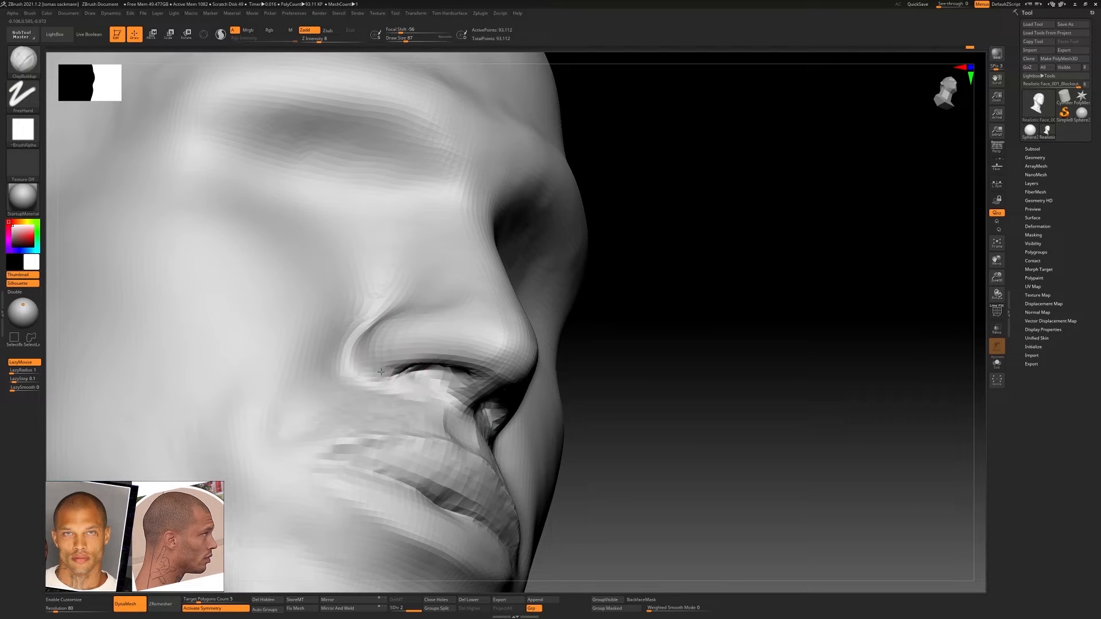
right_drag(381, 372, 429, 387)
drag(409, 383, 417, 380)
mouse_move(417, 381)
shift+right_down()
mouse_move(398, 366)
mouse_move(573, 390)
mouse_move(569, 379)
shift+right_up()
Adjust the sides of the nose and the inner eye areas with the Move Topological brush, raising the draw size to 158
key(b)
key(m)
key(t)
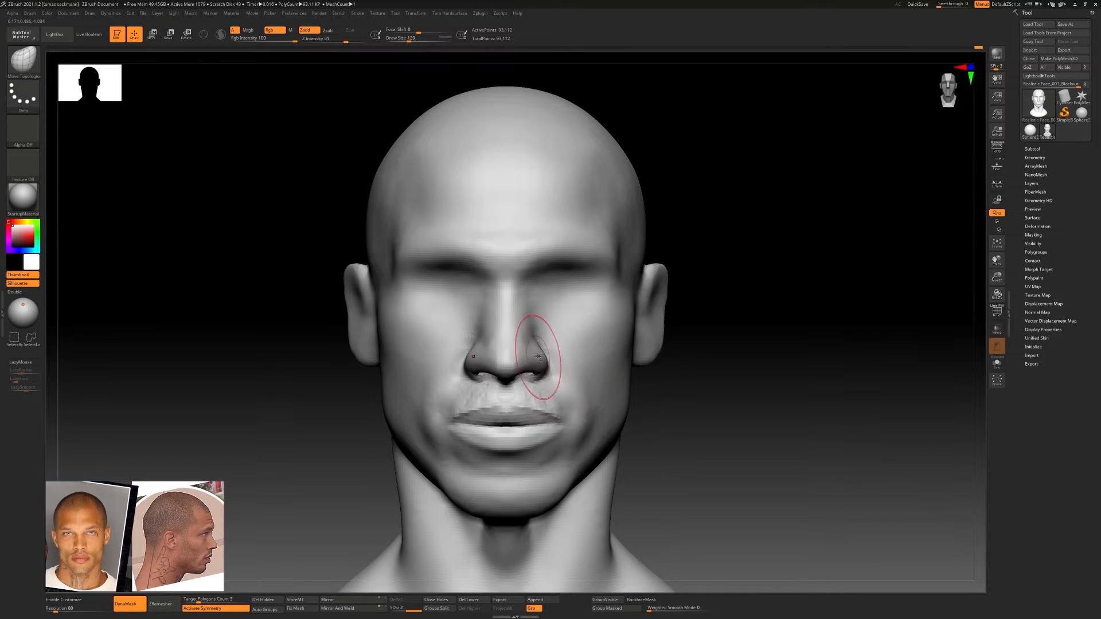
ctrl+right_drag(528, 344, 595, 360)
mouse_move(554, 296)
ctrl+right_down()
mouse_move(608, 305)
mouse_move(562, 312)
ctrl+right_up()
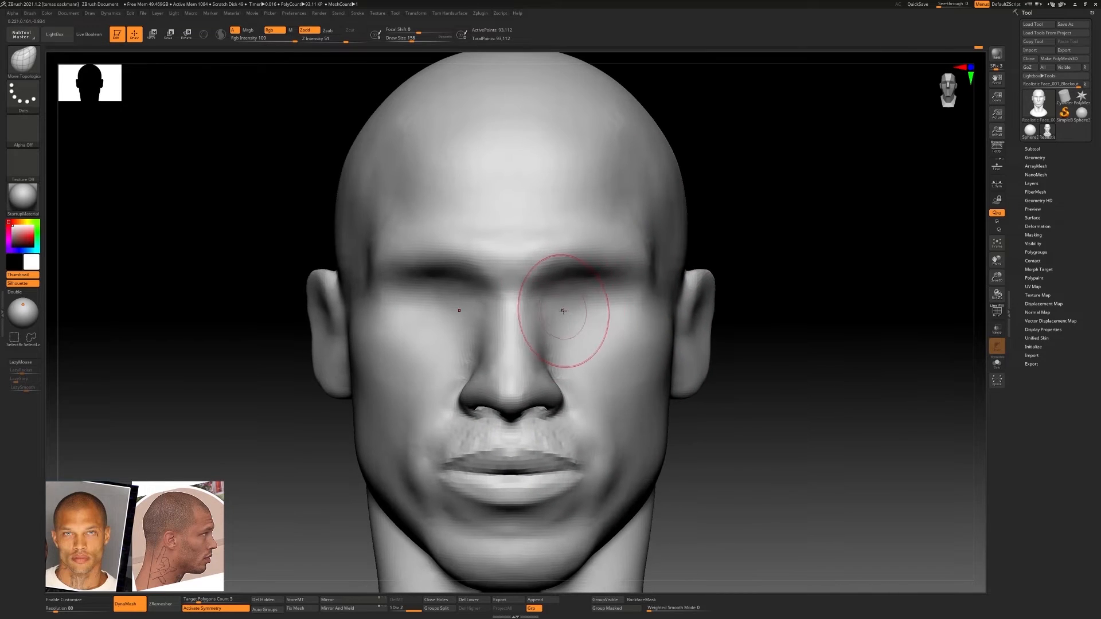
key(s)
drag(568, 313, 557, 313)
mouse_move(565, 312)
ctrl+right_down()
mouse_move(607, 307)
mouse_move(586, 304)
ctrl+right_up()
Refine the outer eye socket area with the DamStandard brush
key(b)
key(d)
key(s)
mouse_move(623, 299)
mouse_down()
mouse_move(571, 305)
mouse_move(585, 297)
mouse_move(649, 310)
mouse_move(605, 296)
mouse_move(623, 299)
mouse_up()
ctrl+right_drag(651, 307, 708, 321)
mouse_move(708, 321)
right_down()
mouse_move(670, 329)
mouse_move(714, 324)
right_up()
ctrl+right_drag(714, 325, 607, 327)
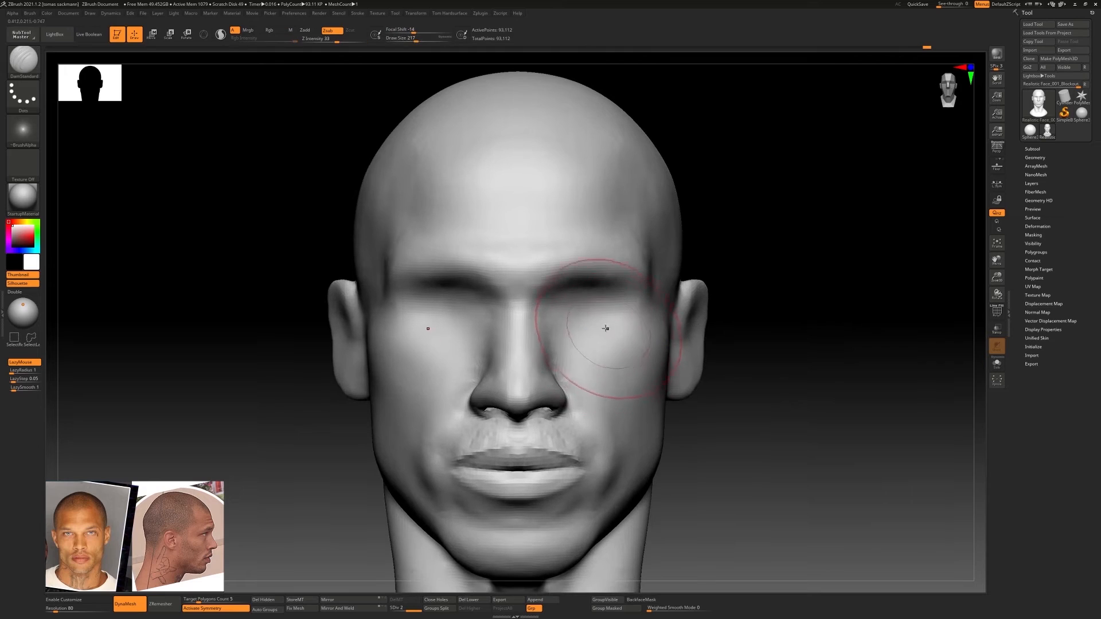
Switch to subdivision level 1 and build volume inside the eye sockets with the ClayBuildup brush
key(bracketleft)
key(bracketleft)
key(bracketleft)
key(shift+d)
mouse_move(565, 305)
mouse_down()
mouse_move(603, 304)
mouse_move(570, 303)
mouse_move(626, 320)
mouse_move(565, 291)
mouse_up()
key(b)
key(c)
key(b)
drag(573, 322, 616, 325)
ctrl+right_drag(604, 327, 642, 338)
mouse_move(643, 338)
right_down()
mouse_move(590, 324)
mouse_move(612, 312)
mouse_move(579, 306)
right_up()
Return the head to subdivision level 2
ctrl+drag(791, 368, 744, 370)
key(d)
key(Return)
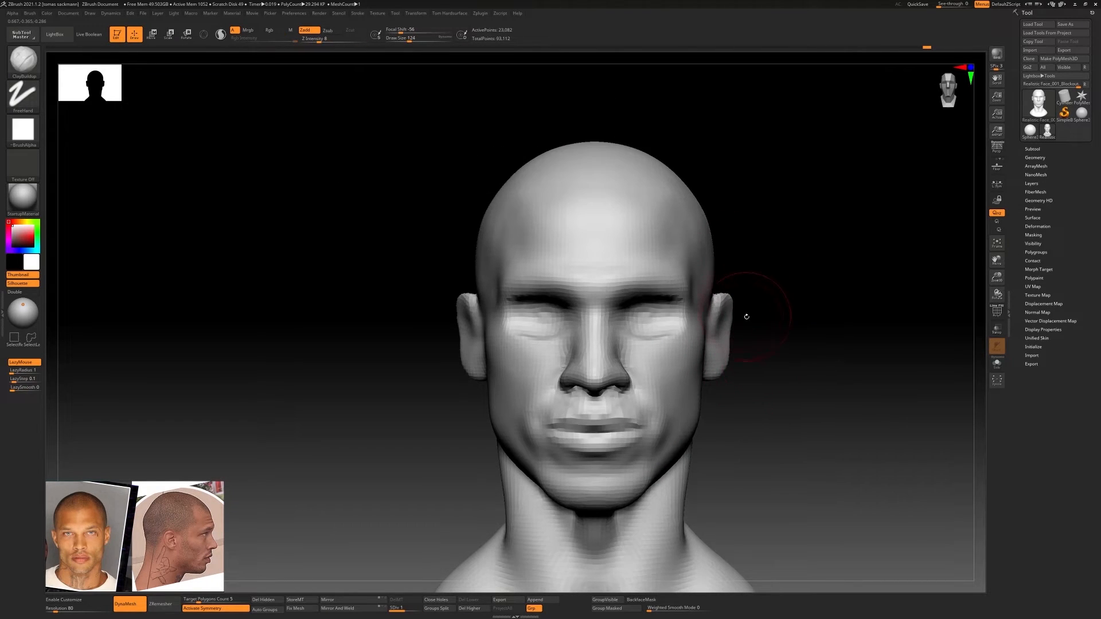
key(d)
ctrl+right_drag(693, 320, 596, 322)
ctrl+right_drag(596, 321, 849, 257)
Append a sphere as a new subtool for the eyeball
click(1035, 148)
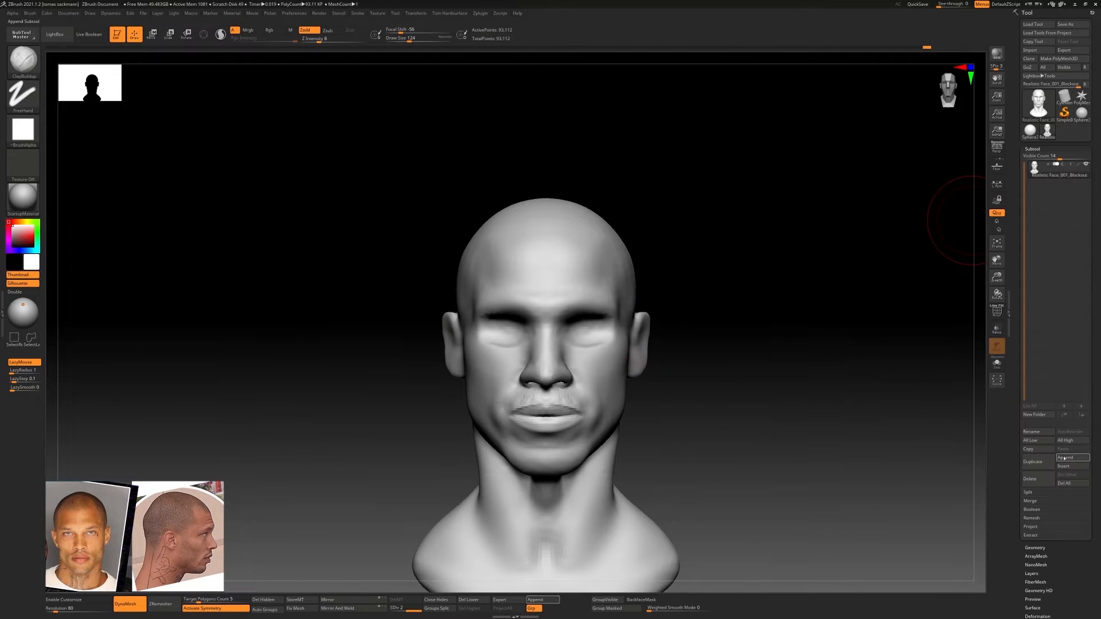
click(1074, 459)
click(855, 491)
right_drag(803, 401, 685, 304)
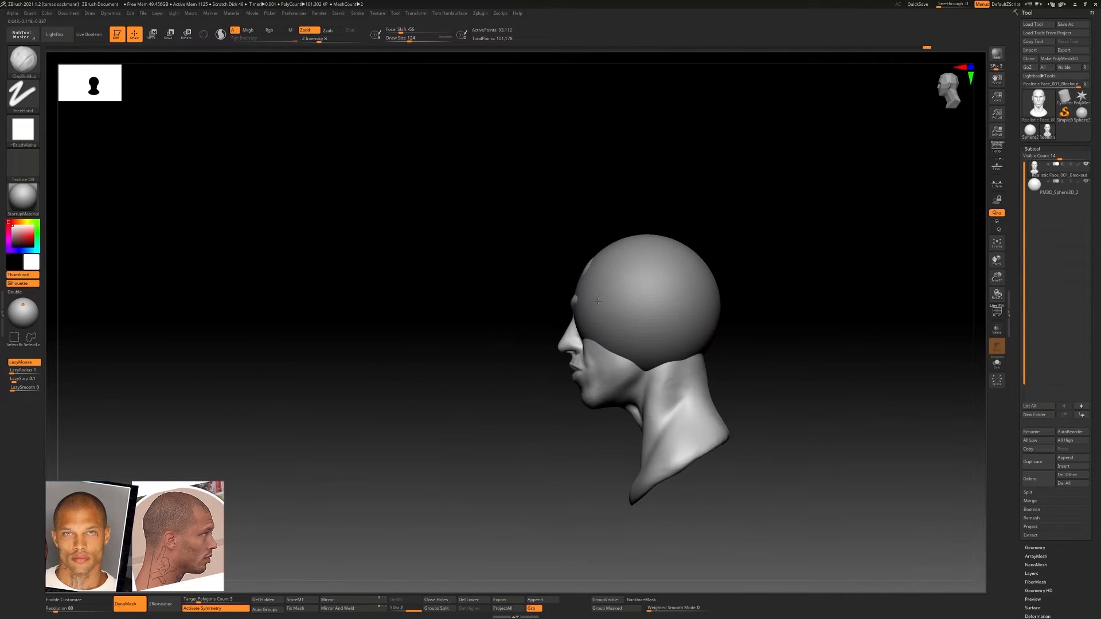
Scale the sphere down to eyeball size and position it in one eye socket from the side and front
key(w)
alt+click(666, 329)
drag(604, 309, 641, 305)
ctrl+right_drag(642, 304, 642, 315)
drag(576, 309, 540, 310)
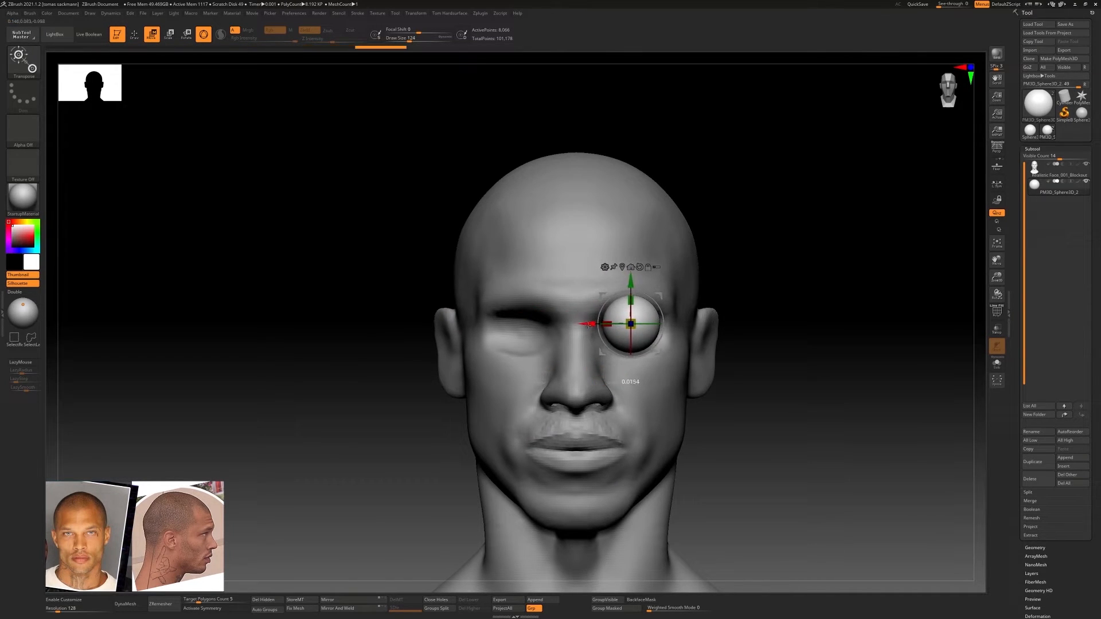
shift+right_drag(630, 285, 754, 319)
drag(627, 327, 626, 328)
shift+right_drag(635, 324, 731, 307)
Mirror and weld the eyeball to the opposite socket, activate symmetry and adjust the spacing of both eyes
alt+click(703, 356)
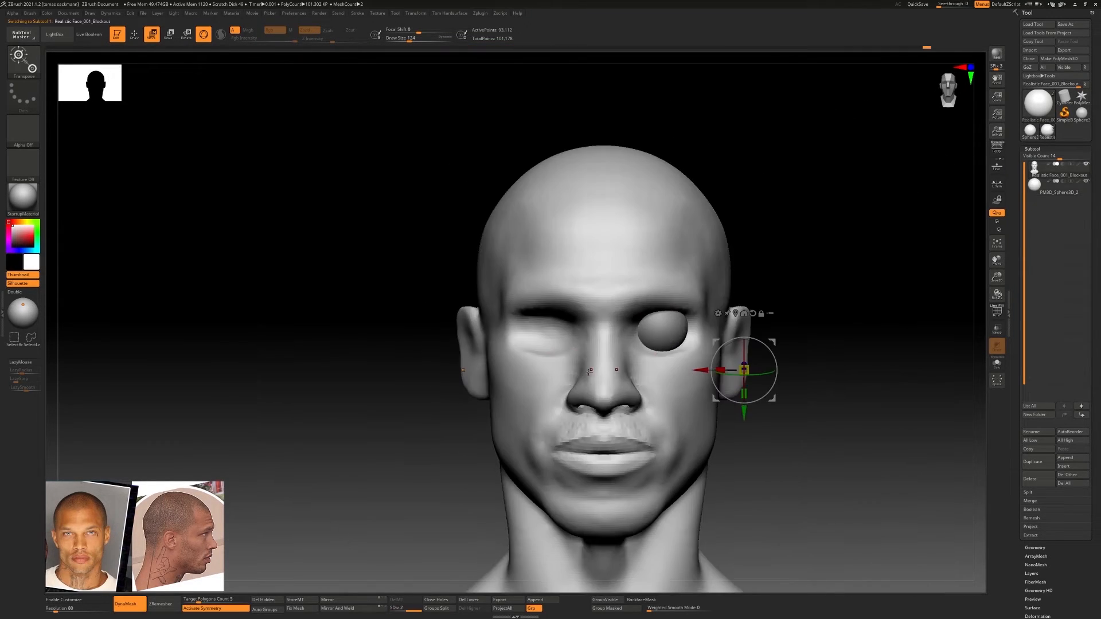
alt+click(682, 334)
click(338, 609)
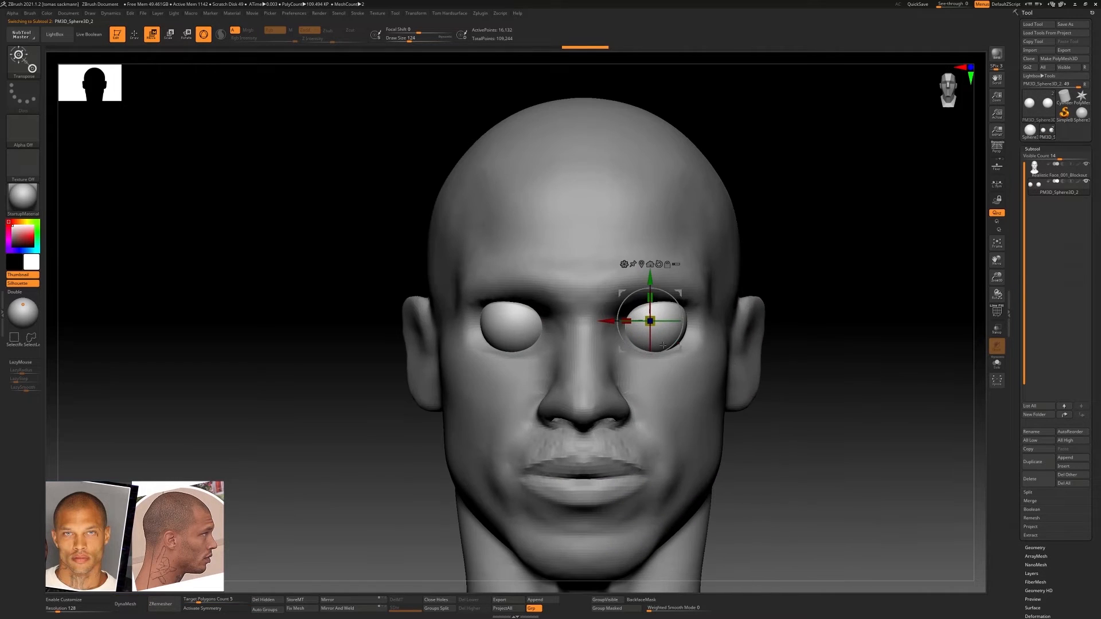
click(201, 608)
drag(612, 321, 610, 320)
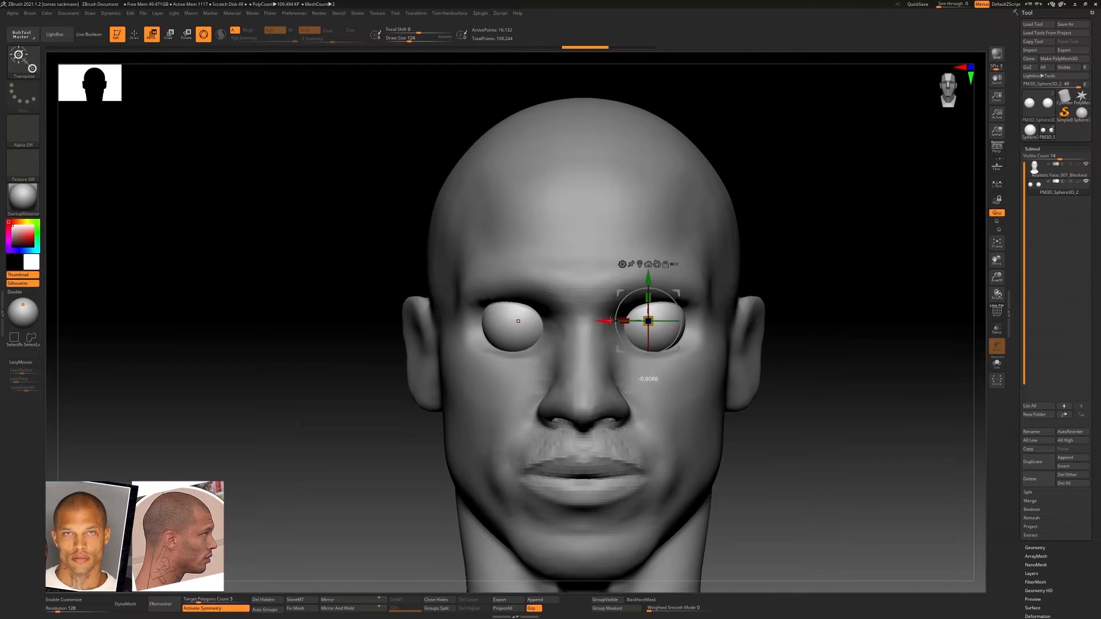
Try a few ClayBuildup strokes on the front of the eyeballs and undo them
mouse_move(730, 365)
ctrl+right_down()
mouse_move(757, 351)
mouse_move(711, 384)
ctrl+right_up()
key(q)
key(ctrl+z)
drag(665, 320, 677, 332)
key(ctrl+z)
key(ctrl+z)
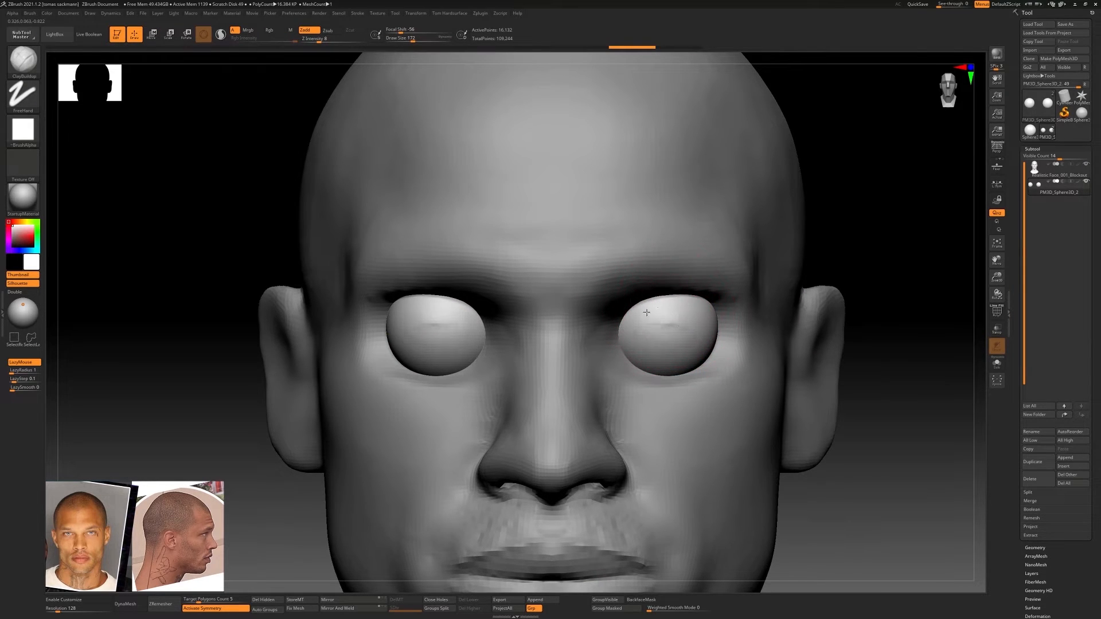
Try to reshape the front of the eyeballs in profile with the Move Topological brush and undo it
shift+right_drag(646, 312, 590, 315)
key(b)
key(m)
key(t)
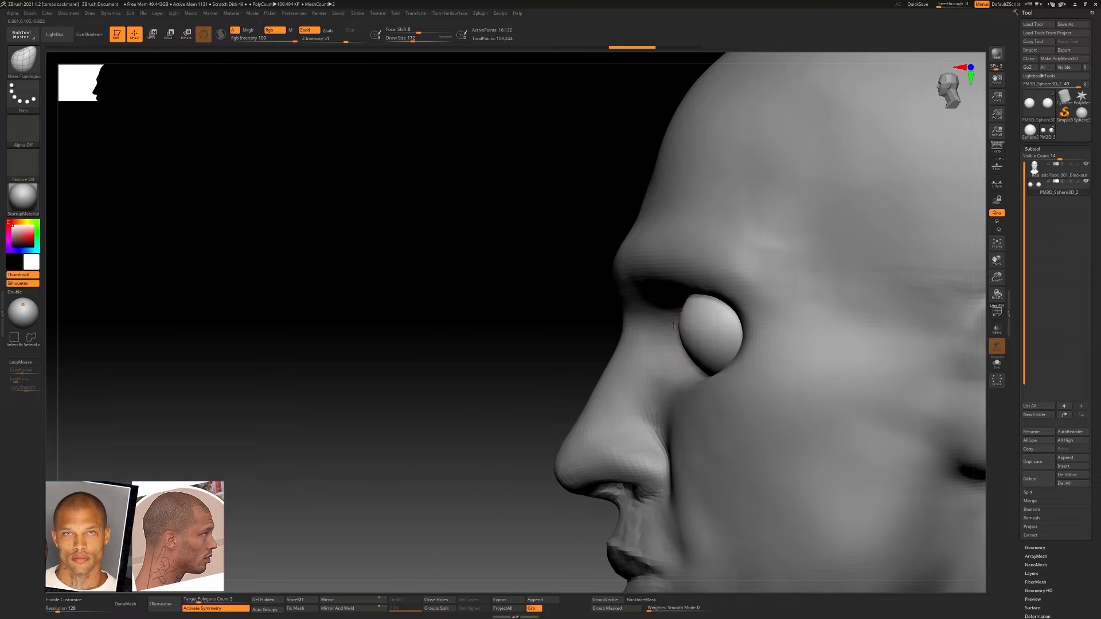
key(alt+s)
mouse_move(682, 326)
right_down()
mouse_move(696, 324)
mouse_move(636, 324)
mouse_move(685, 328)
right_up()
ctrl+right_drag(686, 328, 637, 313)
key(ctrl+z)
Try carving an iris recess into the front of the eyeballs with ClayBuildup and rotating the eyes
drag(637, 310, 646, 338)
key(b)
key(c)
key(b)
shift+right_drag(646, 338, 664, 351)
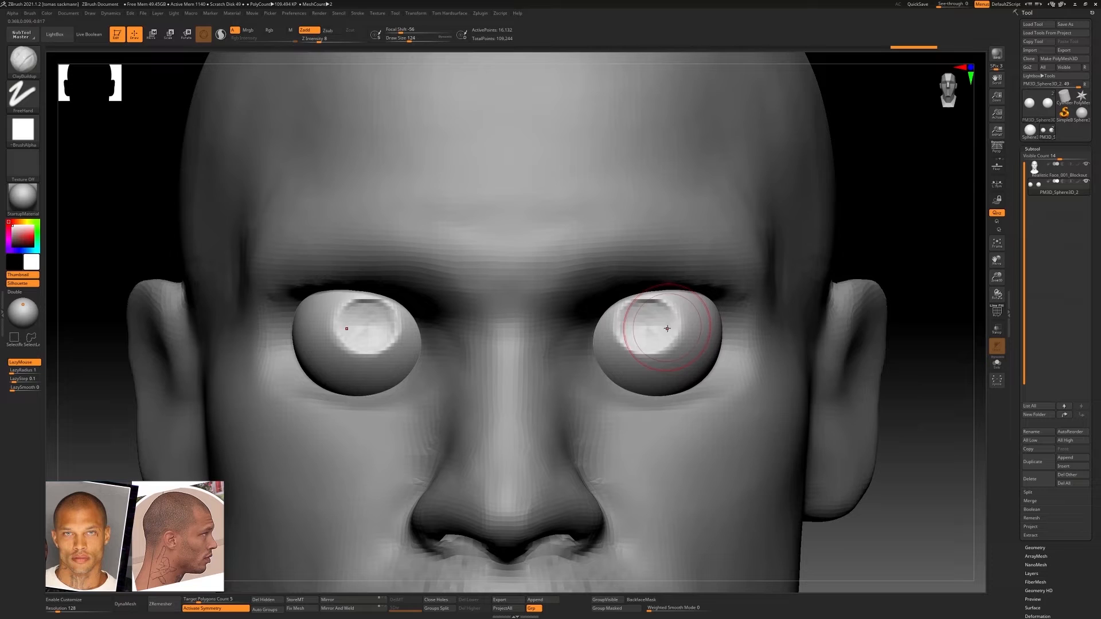
key(e)
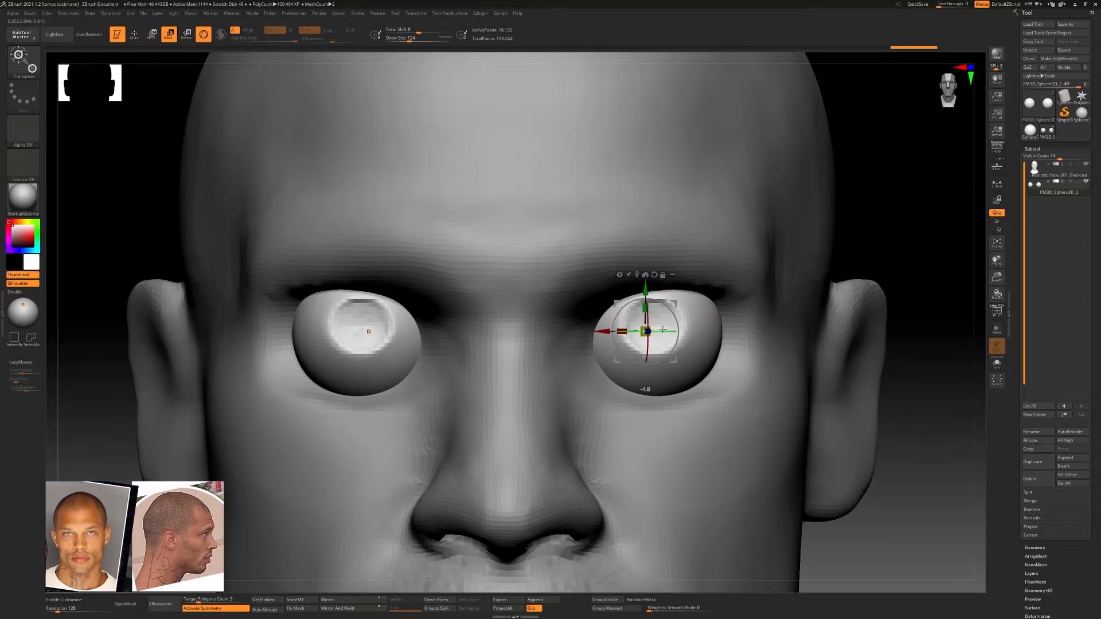
drag(646, 322, 646, 330)
mouse_move(646, 331)
ctrl+right_down()
mouse_move(462, 319)
mouse_move(727, 322)
mouse_move(716, 334)
ctrl+right_up()
Try detailing the iris recess with ClayBuildup at draw size 27 and undo the eyeball strokes
key(q)
key(s)
drag(716, 333, 702, 334)
key(s)
ctrl+drag(922, 327, 932, 337)
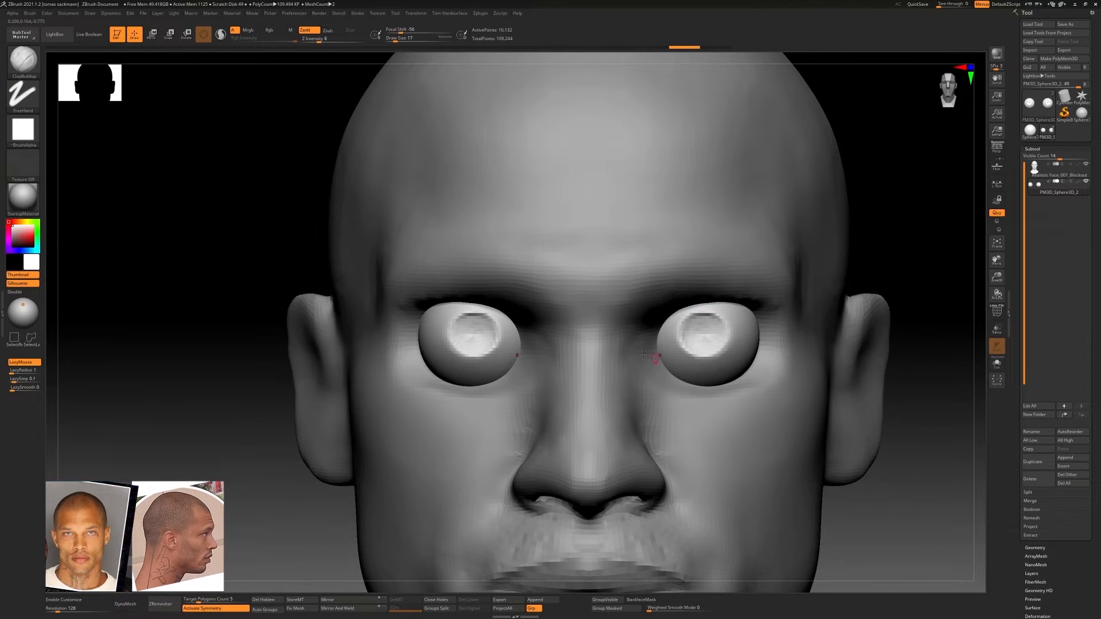
click(138, 602)
key(ctrl+z)
key(f)
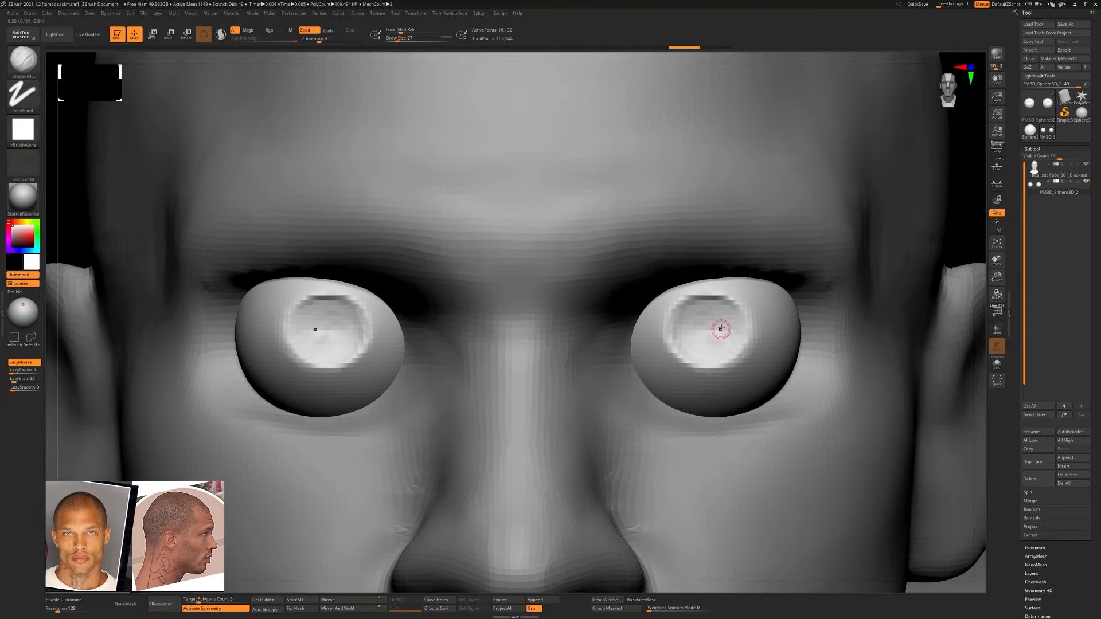
ctrl+drag(709, 324, 766, 378)
key(ctrl+z)
mouse_move(766, 360)
ctrl+right_down()
mouse_move(659, 361)
mouse_move(766, 360)
ctrl+right_up()
key(ctrl+z)
key(ctrl+z)
key(ctrl+z)
key(ctrl+z)
key(ctrl+z)
key(ctrl+z)
key(ctrl+z)
ctrl+right_drag(688, 359, 730, 359)
Reposition both eyeballs in their sockets from the front and side with the transform gizmo
key(w)
drag(748, 362, 751, 362)
ctrl+right_drag(803, 356, 784, 338)
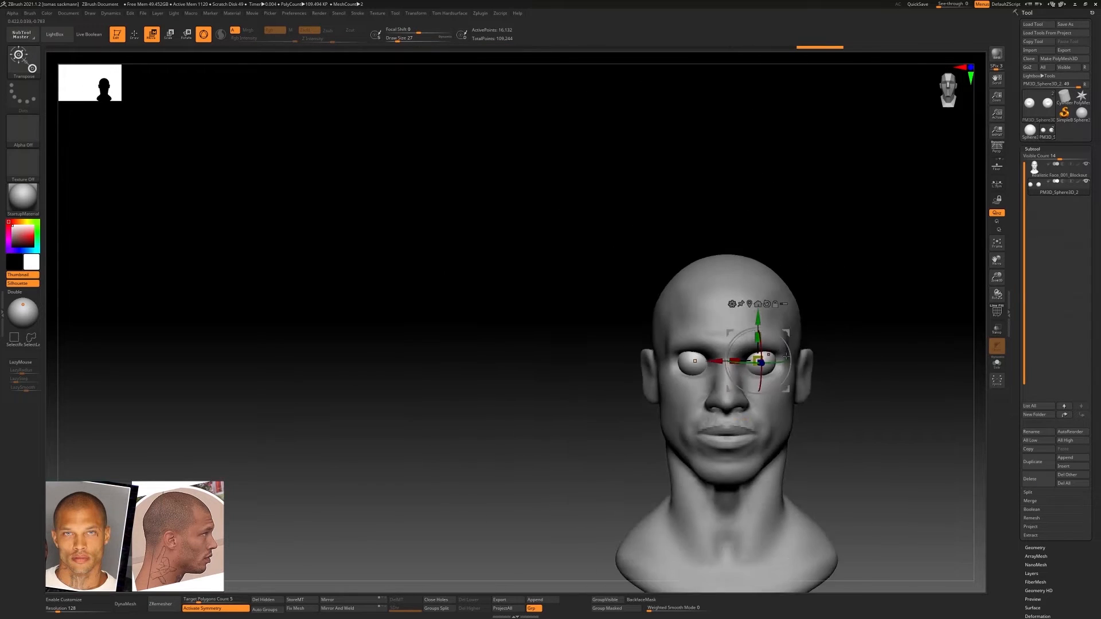
mouse_move(849, 358)
right_down()
mouse_move(782, 364)
mouse_move(848, 358)
right_up()
ctrl+right_drag(808, 352, 659, 397)
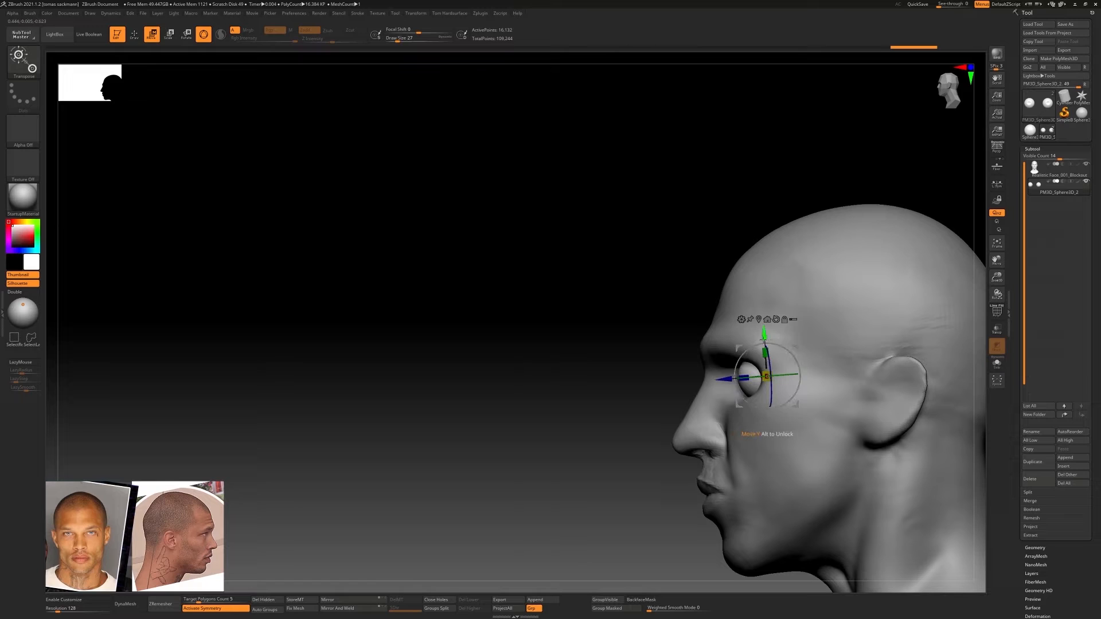
mouse_move(848, 374)
right_down()
mouse_move(914, 378)
mouse_move(793, 369)
right_up()
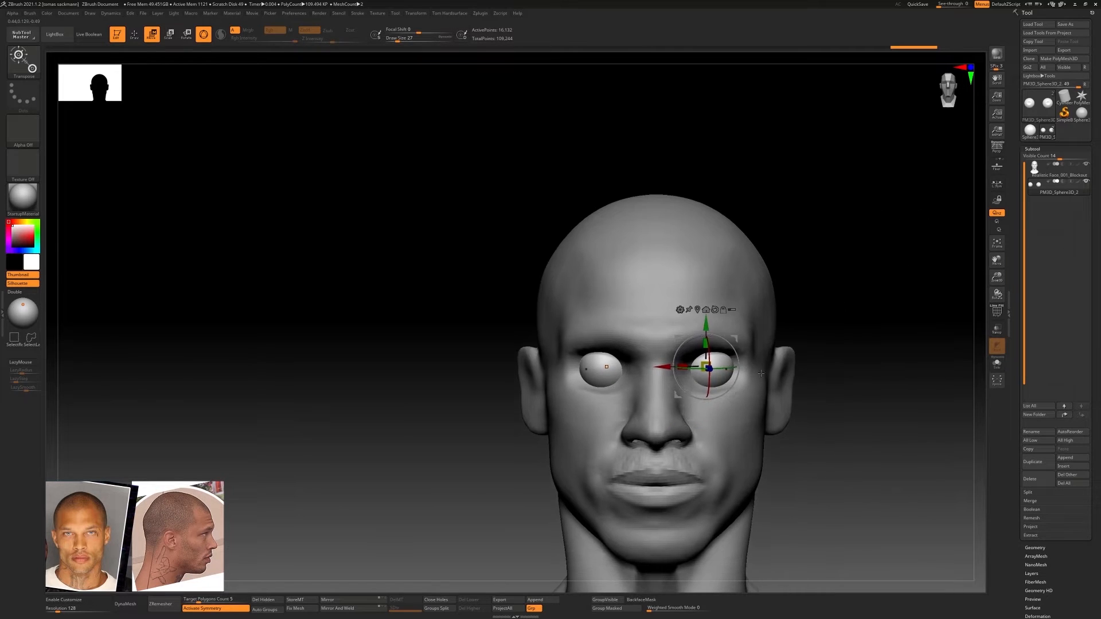
Build up the upper eyelids on the head at subdivision level 1 with the ClayBuildup brush at draw size 94
alt+click(724, 397)
key(q)
key(w)
key(q)
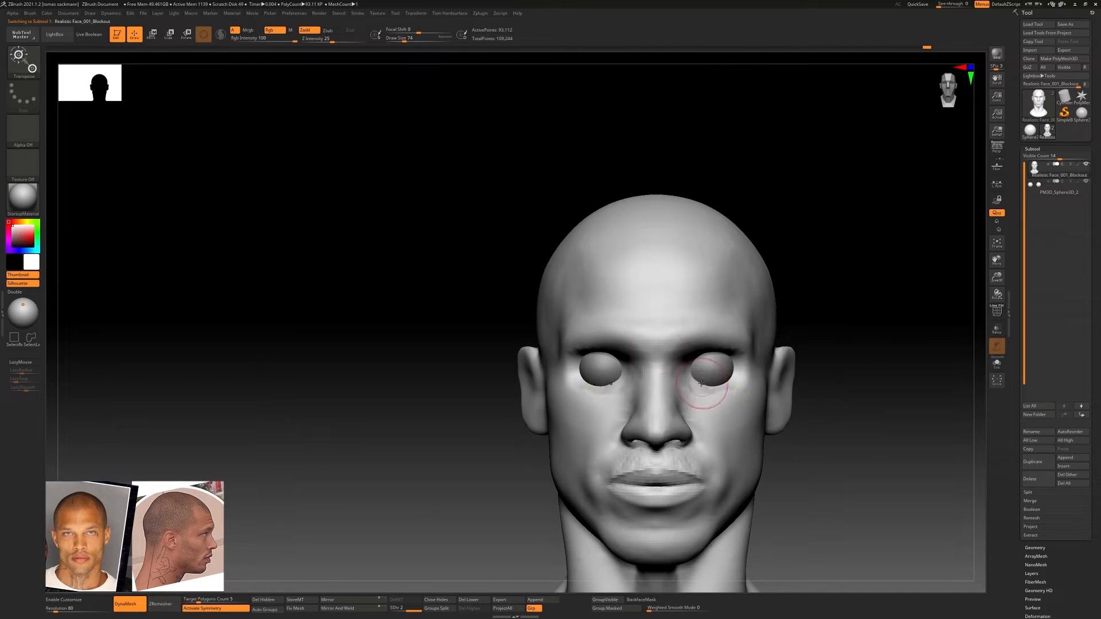
key(alt+s)
key(b)
key(c)
key(b)
key(alt+s)
key(shift+d)
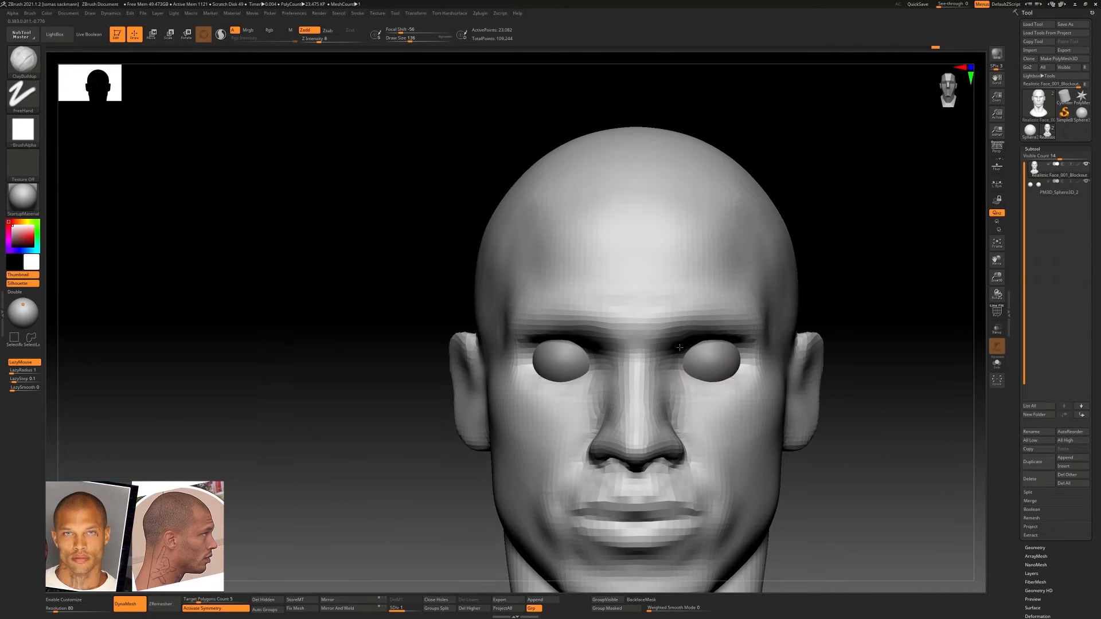
right_drag(679, 348, 663, 328)
key(s)
drag(713, 359, 709, 359)
mouse_move(686, 350)
mouse_down()
mouse_move(714, 337)
mouse_move(743, 355)
mouse_up()
shift+drag(728, 343, 698, 339)
right_drag(683, 338, 688, 354)
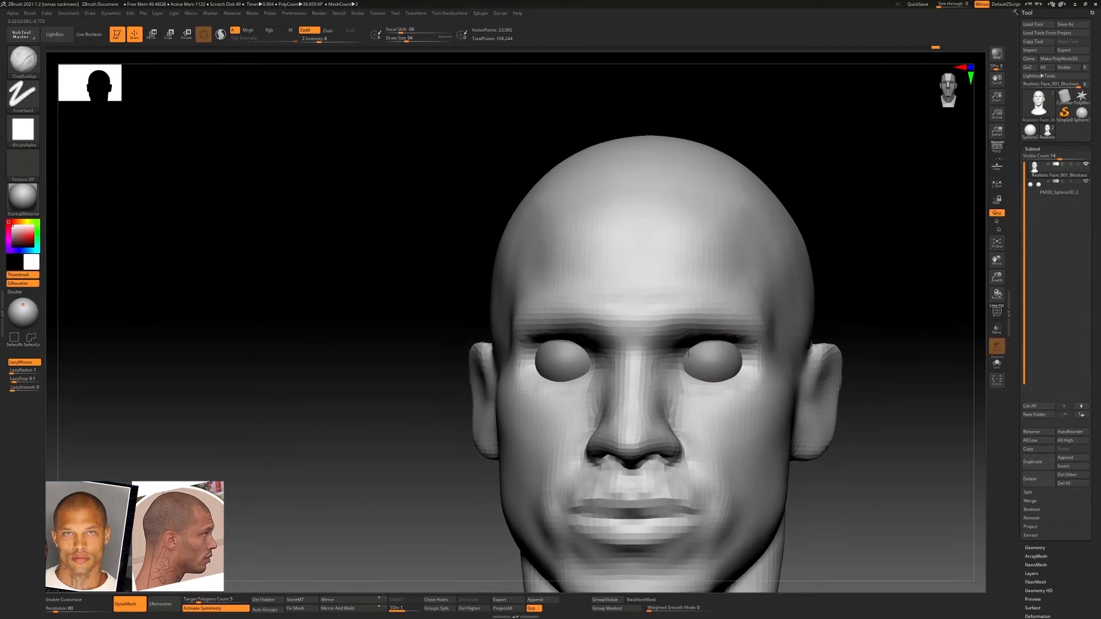
drag(688, 354, 723, 350)
mouse_move(687, 368)
right_down()
mouse_move(691, 353)
mouse_move(680, 370)
right_up()
Build up the lower eyelids and the area beneath the eyes with the ClayBuildup brush at draw size 62
key(b)
key(d)
key(s)
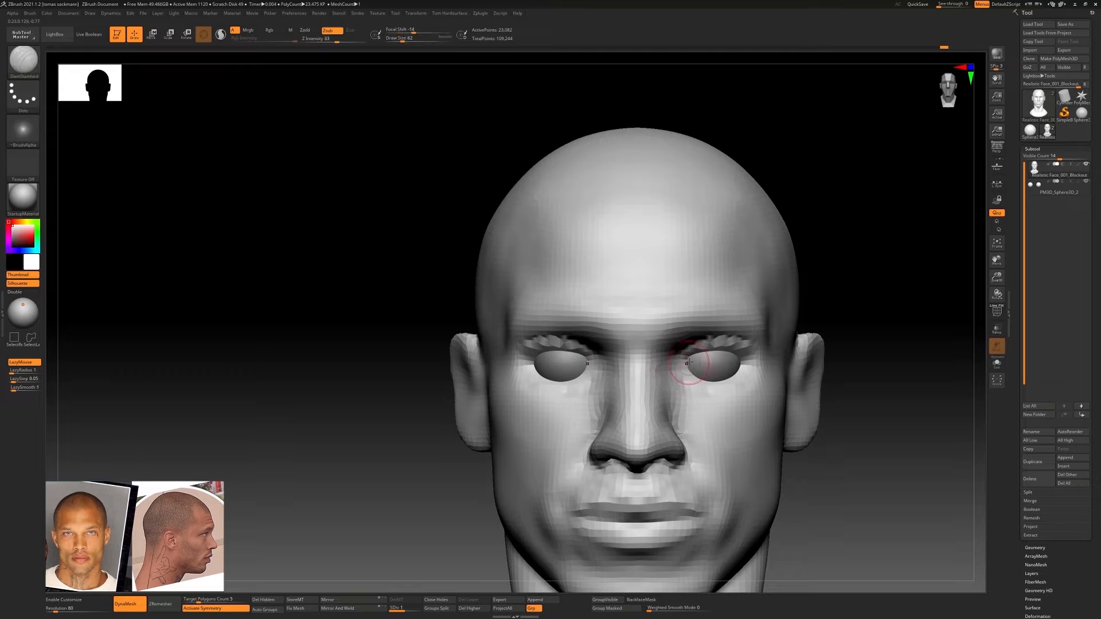
key(b)
key(c)
key(b)
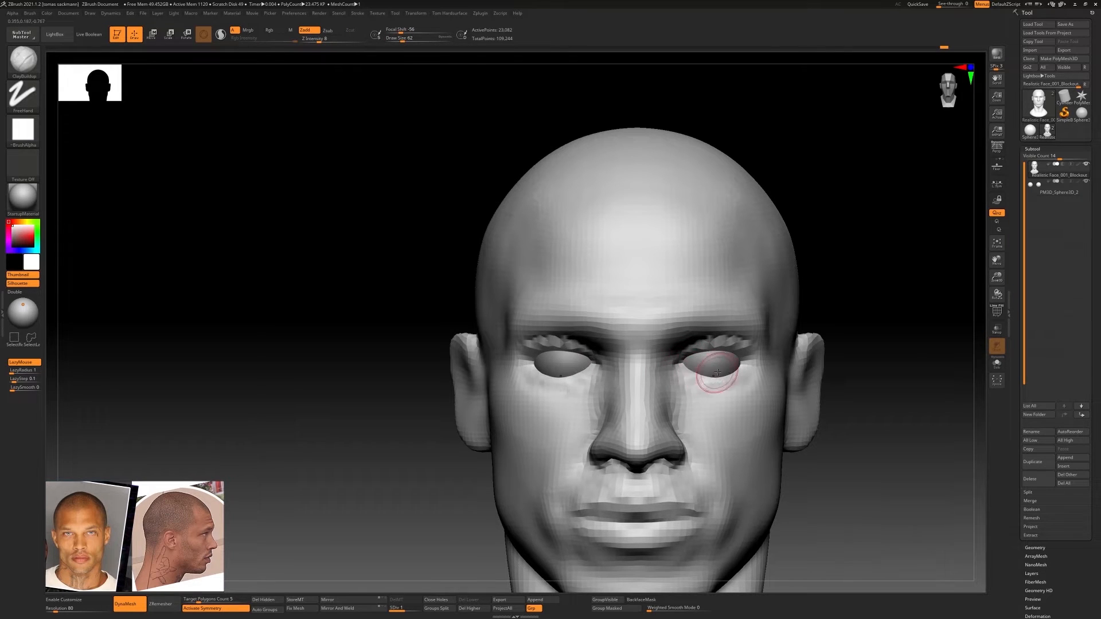
right_drag(718, 372, 818, 381)
ctrl+right_drag(831, 427, 865, 396)
mouse_move(866, 396)
ctrl+right_down()
mouse_move(867, 373)
mouse_move(869, 385)
mouse_move(757, 385)
mouse_move(789, 380)
ctrl+right_up()
Switch to subdivision level 2 and refine the eyelids with the ClayBuildup brush at draw size 90
key(d)
key([)
shift+drag(741, 376, 750, 366)
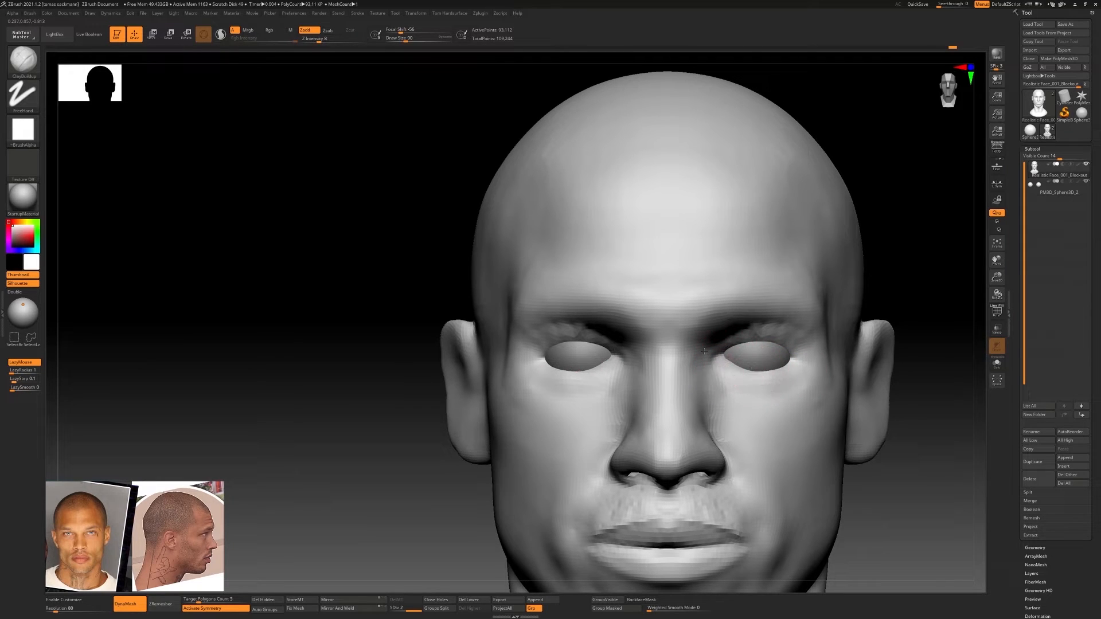
Turn on perspective distortion and check the head's proportions with the Move Topological brush active
key(b)
key(m)
key(t)
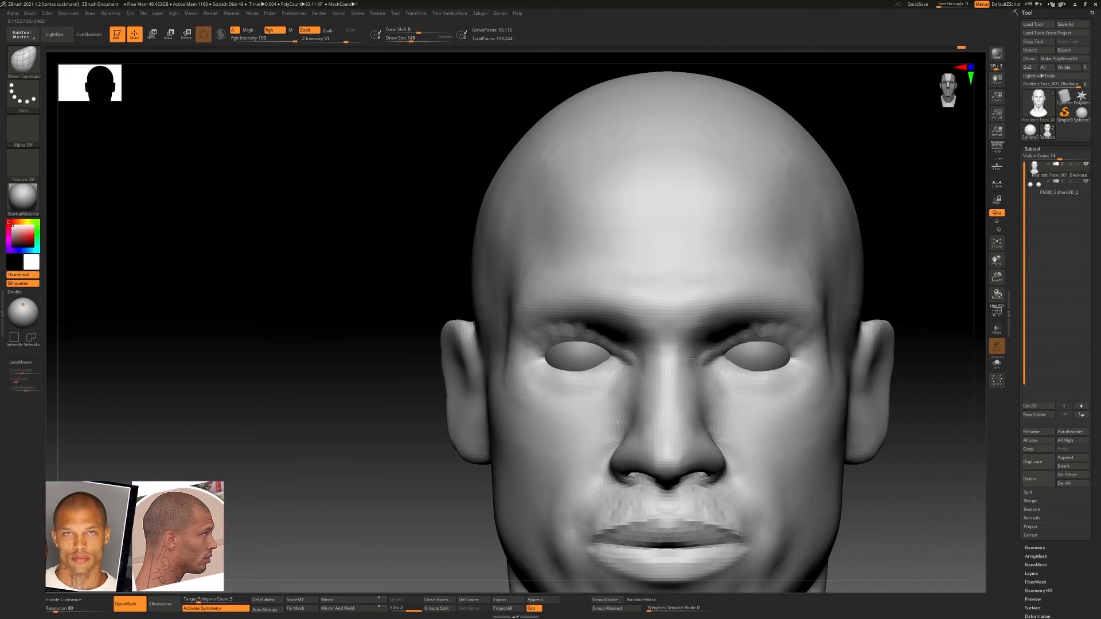
click(996, 148)
ctrl+right_drag(834, 389, 848, 338)
alt+right_drag(848, 338, 706, 330)
mouse_move(705, 330)
alt+right_down()
mouse_move(550, 327)
mouse_move(607, 321)
mouse_move(557, 322)
alt+right_up()
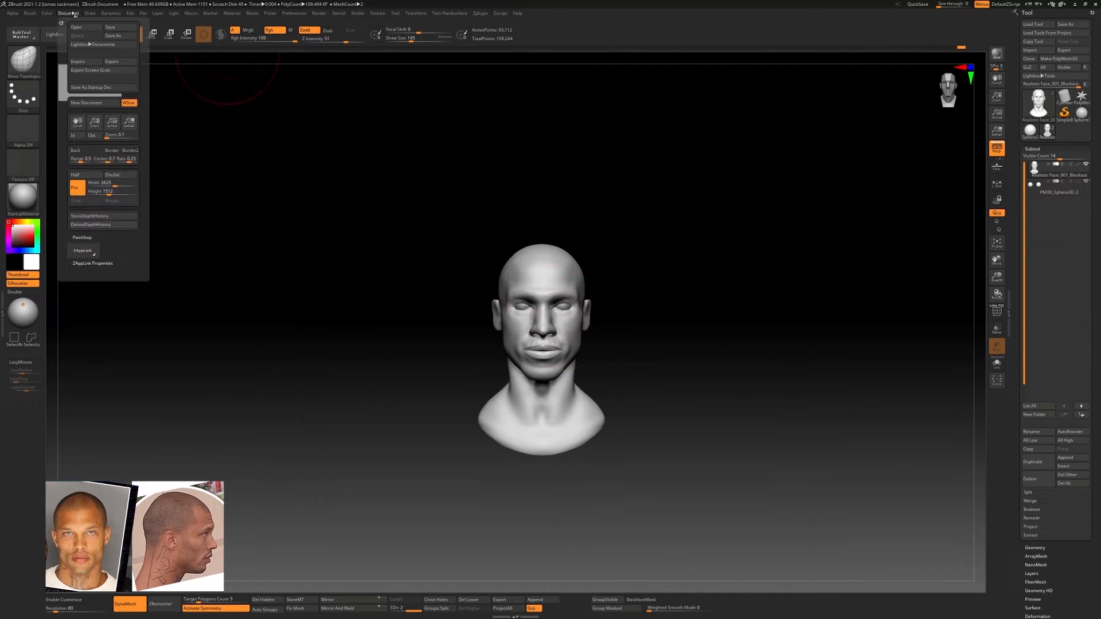
mouse_move(92, 20)
mouse_move(653, 310)
ctrl+right_down()
mouse_move(691, 341)
mouse_move(648, 321)
ctrl+right_up()
mouse_move(648, 321)
right_down()
mouse_move(728, 328)
mouse_move(654, 321)
right_up()
ctrl+right_drag(653, 321, 715, 367)
alt+right_drag(715, 367, 618, 366)
Carve the line along the lower eyelids with the DamStandard brush
key(b)
key(d)
key(s)
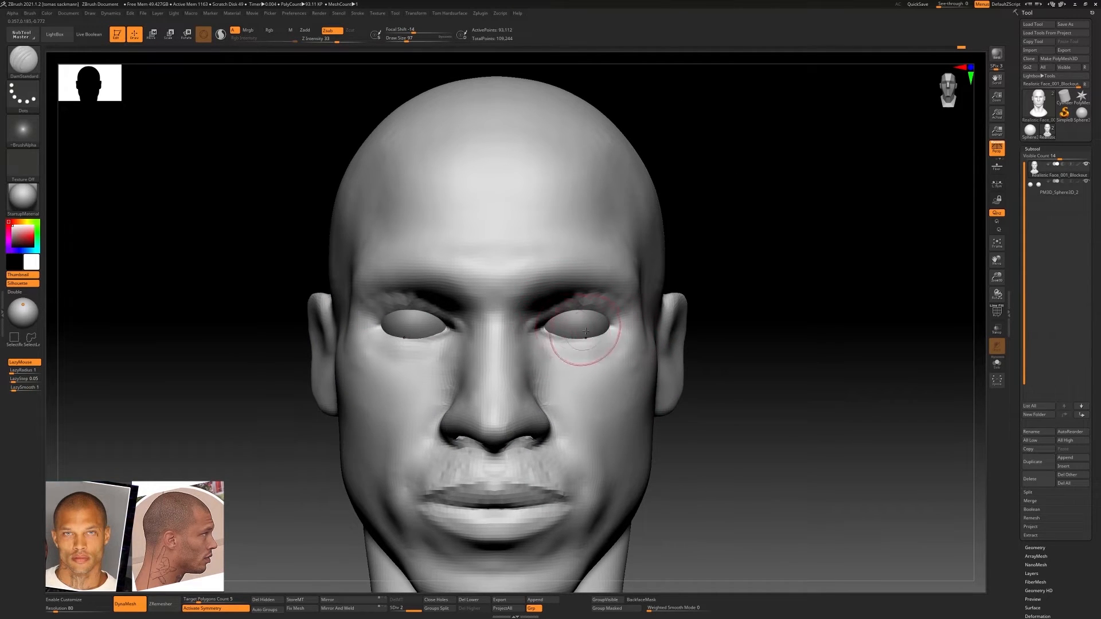
mouse_move(586, 332)
ctrl+right_down()
mouse_move(525, 304)
mouse_move(562, 344)
mouse_move(434, 323)
mouse_move(585, 331)
mouse_move(493, 309)
ctrl+right_up()
Select the eyeballs subtool and adjust the position of both eyeballs in their sockets with the transform gizmo
alt+click(539, 327)
key(w)
key(q)
mouse_move(493, 310)
right_down()
mouse_move(527, 316)
mouse_move(493, 313)
right_up()
ctrl+right_drag(493, 312, 587, 341)
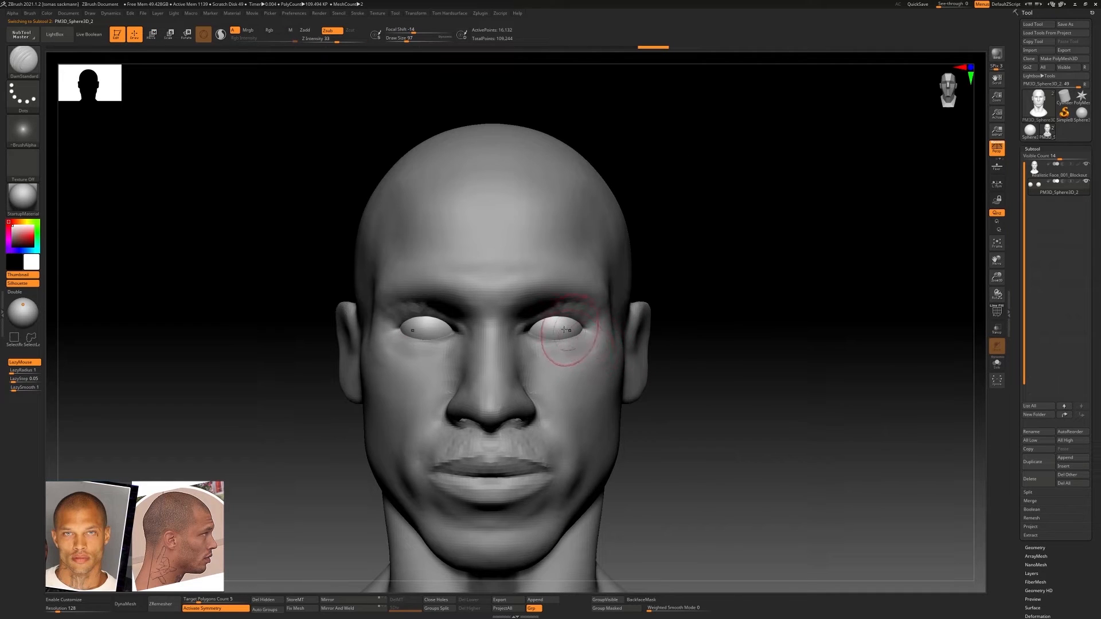
key(w)
drag(550, 326, 559, 327)
ctrl+right_drag(625, 344, 648, 322)
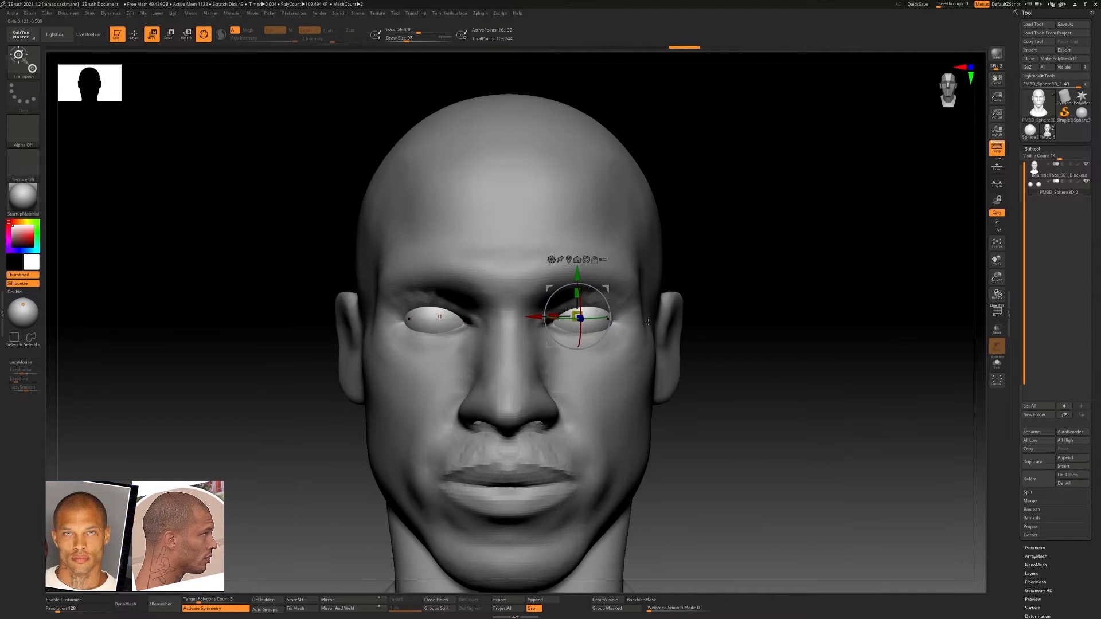
Build up the eyelids and the area under the eyes on the head with the ClayBuildup brush
key(q)
key(b)
key(c)
key(b)
mouse_move(594, 311)
mouse_down()
mouse_move(561, 314)
mouse_move(618, 317)
mouse_up()
key(ctrl+z)
alt+click(576, 298)
ctrl+right_drag(636, 332, 648, 328)
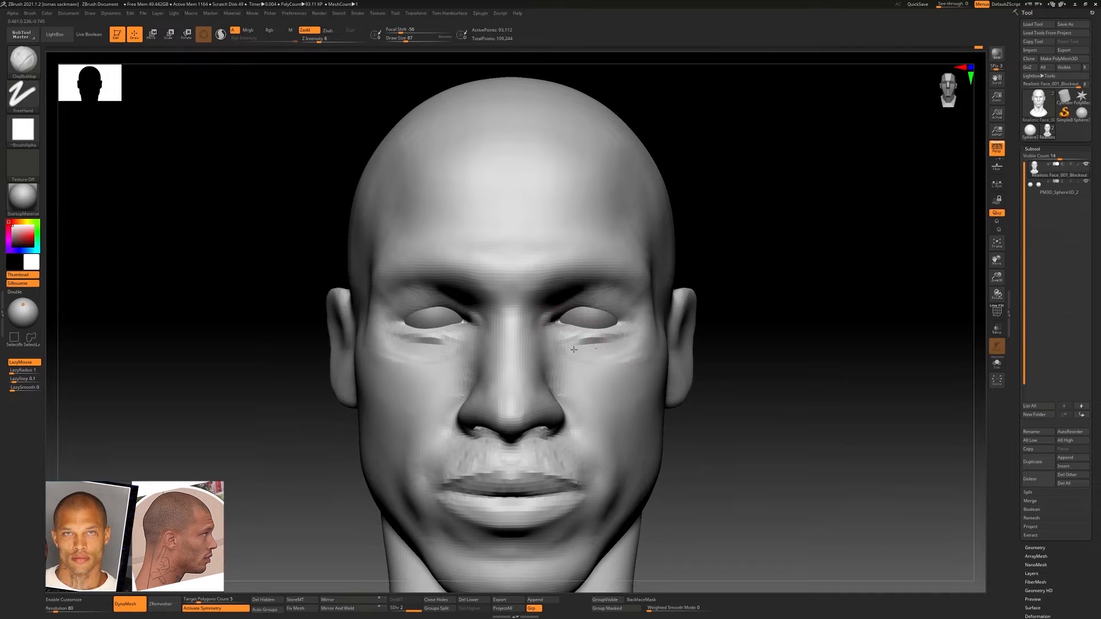
Crease the eye corners and lid edges with the DamStandard brush
key(b)
key(d)
key(s)
mouse_move(556, 326)
mouse_down()
mouse_move(589, 344)
mouse_move(614, 342)
mouse_move(567, 335)
mouse_up()
ctrl+right_drag(568, 335, 544, 323)
shift+drag(609, 322, 628, 323)
right_drag(596, 326, 562, 332)
ctrl+right_drag(562, 331, 534, 327)
ctrl+right_drag(602, 329, 660, 335)
Check the eyeball placement from the side and shape the eyelids around the eyeballs with the Move brush
alt+click(651, 332)
key(w)
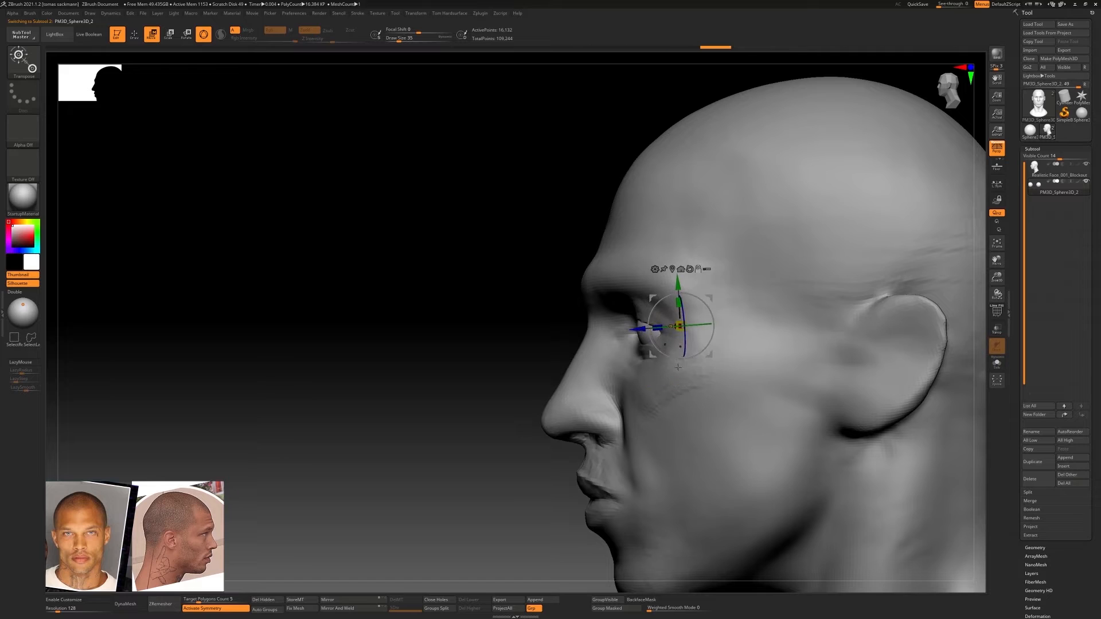
alt+click(679, 367)
key(b)
key(m)
key(v)
right_drag(635, 338, 626, 336)
drag(633, 335, 635, 333)
mouse_move(638, 334)
ctrl+right_down()
mouse_move(643, 281)
mouse_move(649, 324)
ctrl+right_up()
key(s)
drag(649, 324, 636, 321)
drag(699, 308, 659, 290)
ctrl+right_drag(682, 313, 697, 258)
alt+right_drag(789, 362, 665, 367)
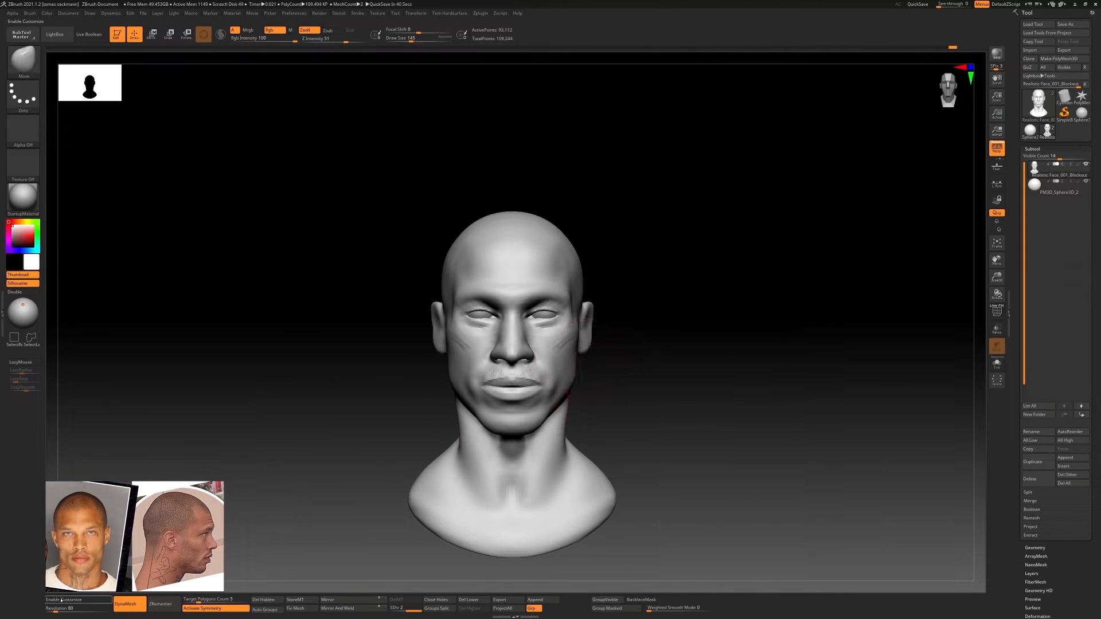
Set the DynaMesh resolution to 128 and remesh the head
text(128)
key(Return)
ctrl+drag(275, 407, 310, 438)
ctrl+right_drag(533, 258, 620, 258)
mouse_move(739, 321)
right_down()
mouse_move(614, 325)
mouse_move(660, 312)
right_up()
mouse_move(636, 275)
ctrl+right_down()
mouse_move(627, 327)
mouse_move(637, 319)
ctrl+right_up()
Build up the cheek area beside and below the eyes with the ClayBuildup brush
key(b)
key(c)
key(b)
mouse_move(637, 315)
mouse_down()
mouse_move(583, 308)
mouse_move(648, 304)
mouse_up()
mouse_move(648, 304)
shift+mouse_down()
mouse_move(661, 293)
mouse_move(660, 304)
shift+mouse_up()
right_drag(660, 304, 616, 310)
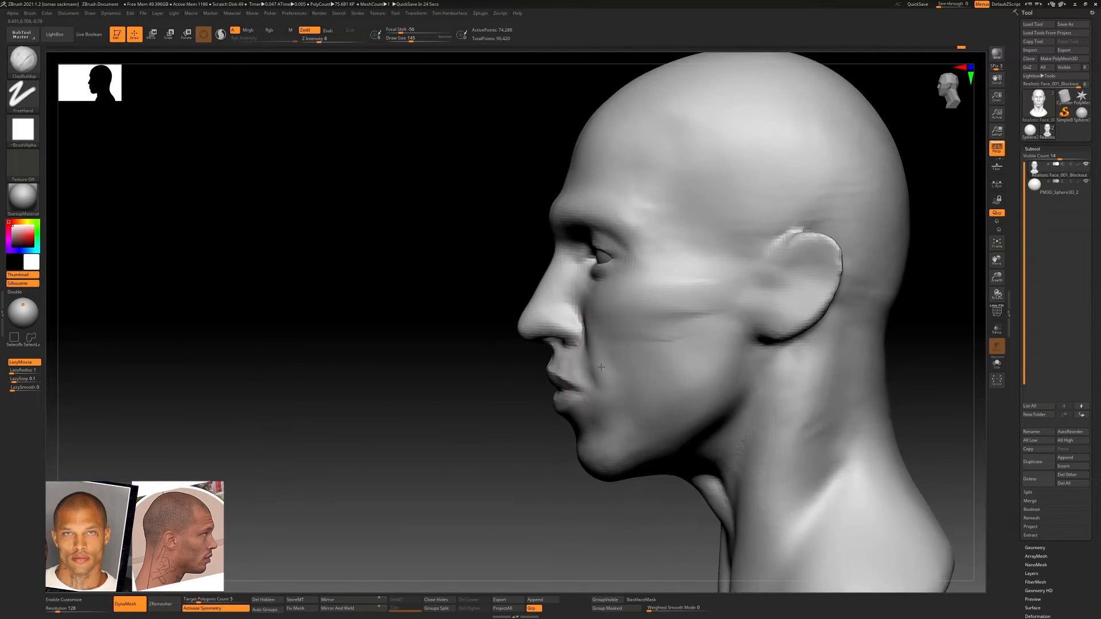
Reshape the cheeks and the sides of the face with a large Move Topological brush
key(b)
key(m)
key(t)
key(s)
shift+right_drag(619, 410, 623, 383)
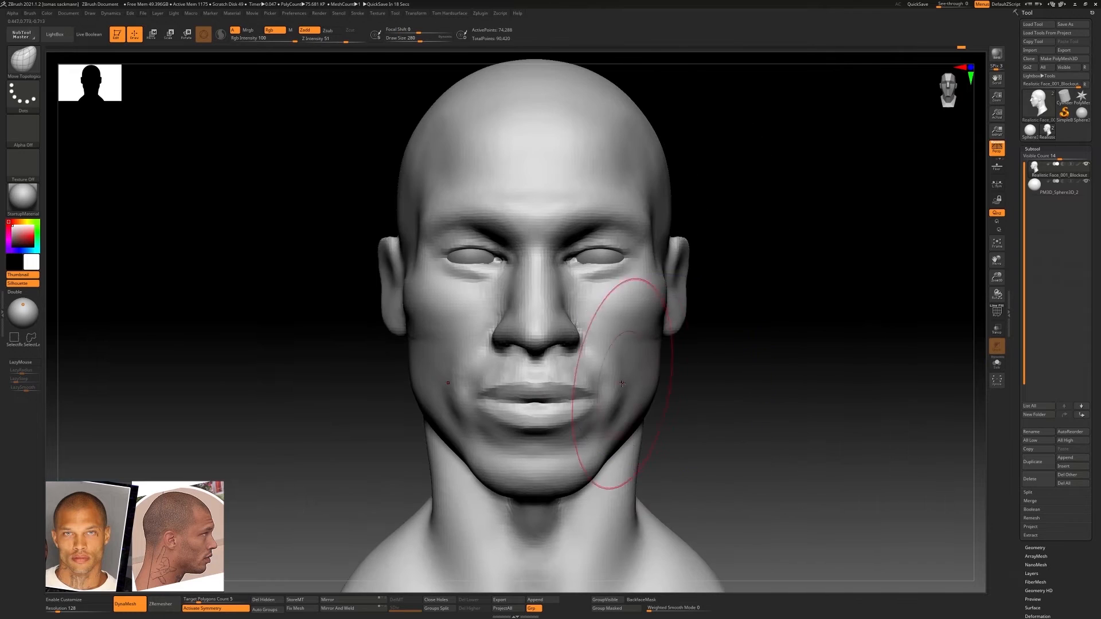
drag(666, 312, 660, 314)
key(s)
click(645, 325)
mouse_move(651, 325)
right_down()
mouse_move(565, 332)
mouse_move(617, 334)
right_up()
mouse_move(550, 367)
ctrl+right_down()
mouse_move(528, 315)
mouse_move(396, 287)
ctrl+right_up()
mouse_move(533, 287)
ctrl+right_down()
mouse_move(549, 321)
mouse_move(664, 320)
ctrl+right_up()
Fill the inner eye corners and the area beside the nose bridge with a smaller ClayBuildup brush
key(b)
key(c)
key(b)
key(s)
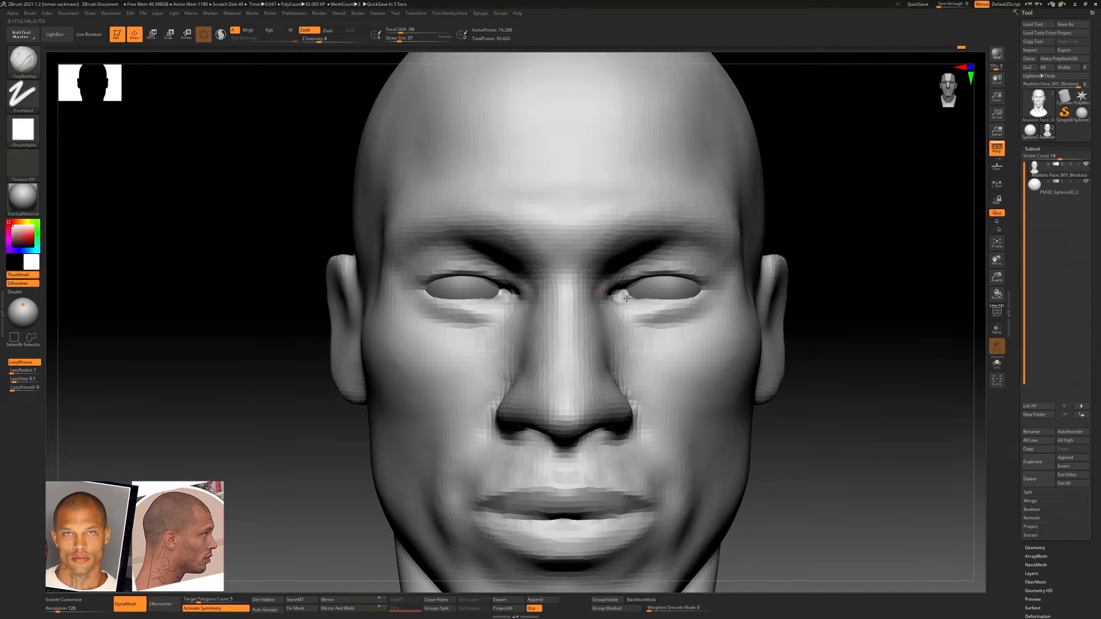
drag(637, 305, 599, 309)
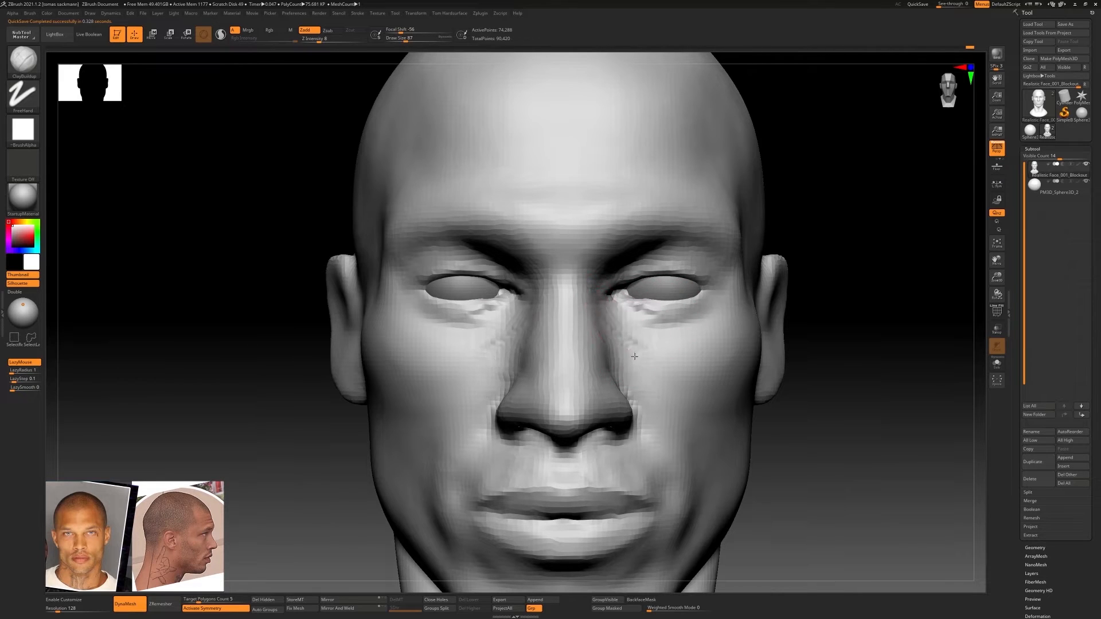
mouse_move(635, 356)
right_down()
mouse_move(565, 345)
mouse_move(642, 339)
right_up()
ctrl+right_drag(671, 327, 498, 312)
mouse_move(579, 321)
ctrl+right_down()
mouse_move(671, 304)
mouse_move(600, 289)
mouse_move(620, 291)
ctrl+right_up()
Adjust the eye area with the Move Topological brush, comparing the face with perspective distortion off and on
key(b)
key(m)
key(t)
alt+right_drag(620, 291, 734, 293)
click(996, 149)
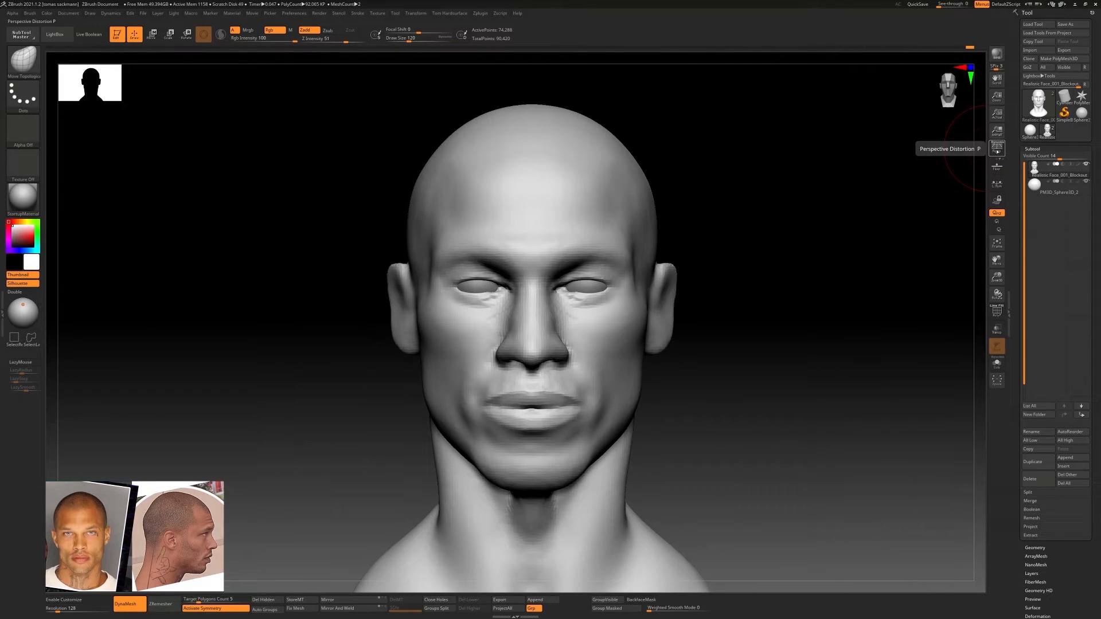
click(997, 151)
mouse_move(630, 291)
ctrl+right_down()
mouse_move(566, 290)
mouse_move(625, 293)
ctrl+right_up()
ctrl+right_drag(625, 294, 683, 296)
right_drag(561, 293, 553, 305)
Refine the lower eyelids and upper cheeks from several angles with the ClayBuildup brush at draw size 77
key(b)
key(c)
key(b)
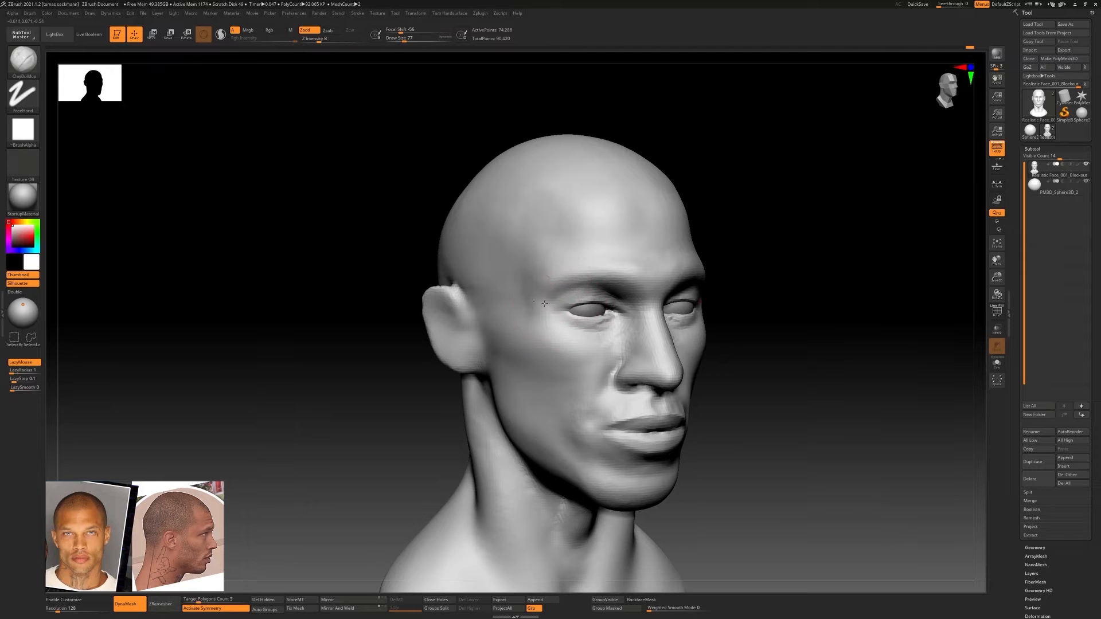
shift+drag(591, 324, 619, 328)
ctrl+right_drag(643, 317, 579, 319)
ctrl+right_drag(579, 318, 648, 317)
shift+drag(651, 315, 631, 327)
mouse_move(596, 324)
right_down()
mouse_move(635, 325)
mouse_move(580, 326)
right_up()
right_drag(579, 326, 682, 341)
mouse_move(683, 341)
right_down()
mouse_move(590, 334)
mouse_move(688, 322)
right_up()
ctrl+right_drag(688, 322, 645, 305)
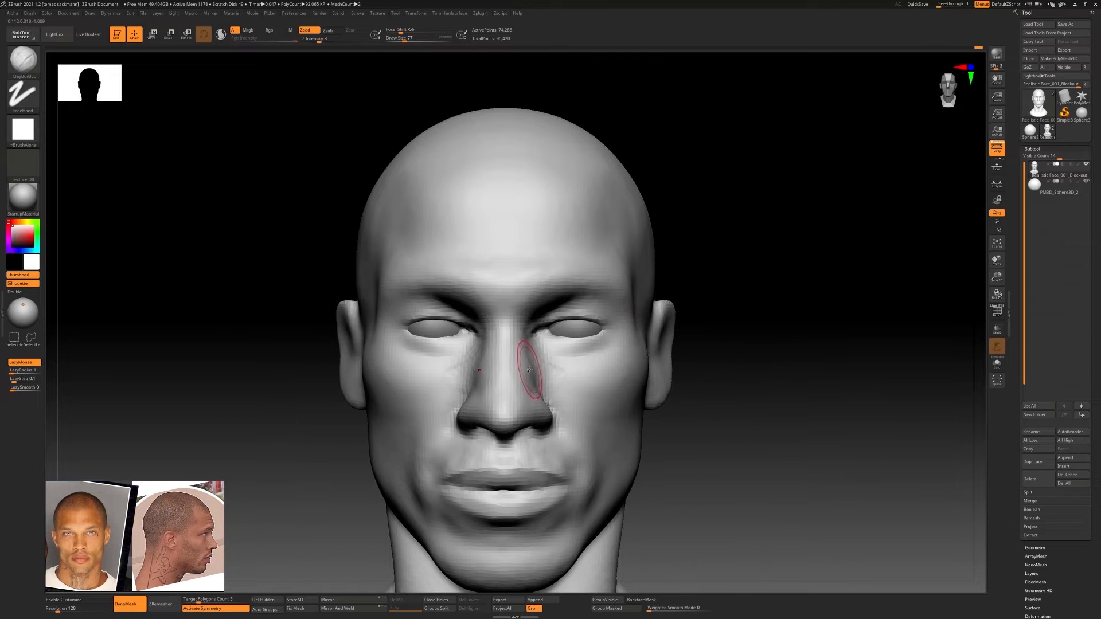
Adjust the sides of the nose with the Move Topological brush and build up the adjoining cheeks with ClayBuildup
key(b)
key(m)
key(t)
mouse_move(558, 373)
right_down()
mouse_move(527, 370)
mouse_move(538, 356)
right_up()
key(b)
key(c)
key(b)
mouse_move(634, 365)
right_down()
mouse_move(567, 368)
mouse_move(563, 356)
mouse_move(637, 362)
right_up()
ctrl+right_drag(636, 363, 706, 317)
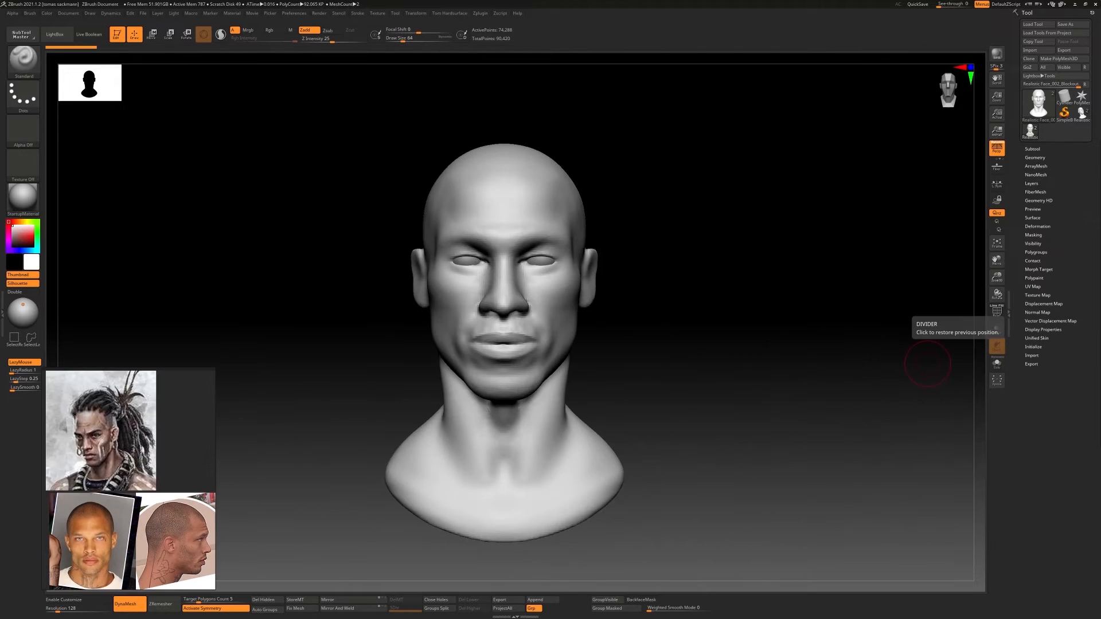
Subdivide the head mesh once and thicken the eyelid rims with the ClayBuildup brush at draw size 64
mouse_move(690, 265)
ctrl+right_down()
mouse_move(694, 285)
mouse_move(615, 312)
mouse_move(664, 300)
mouse_move(624, 297)
ctrl+right_up()
key(ctrl+d)
key(b)
key(c)
key(b)
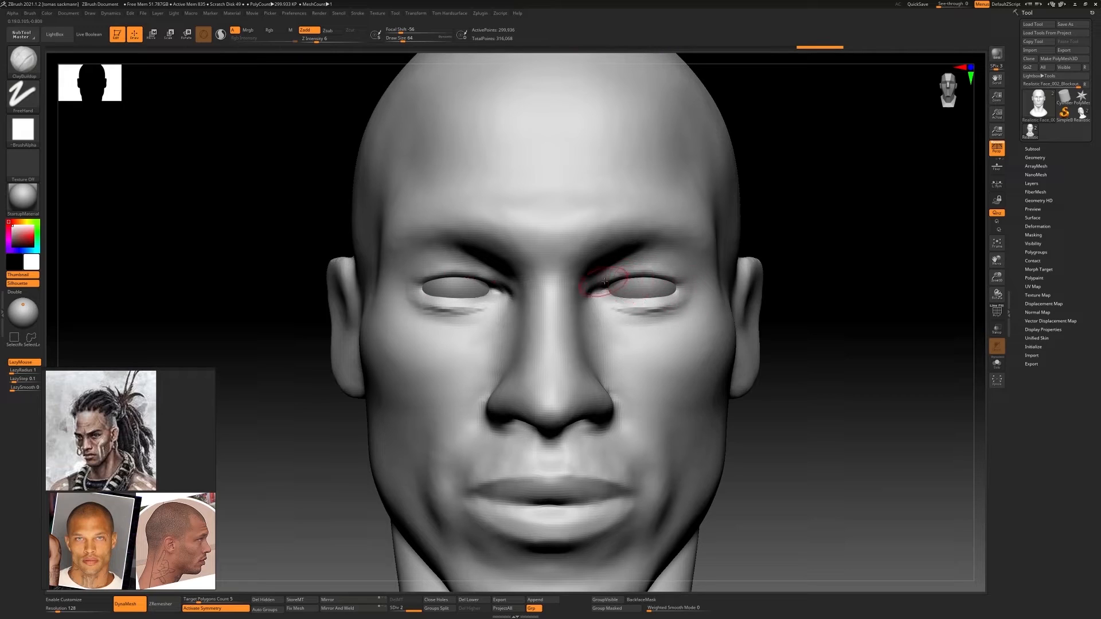
Sharpen the inner eye corners with the DamStandard brush at draw size 64
key(b)
key(d)
key(s)
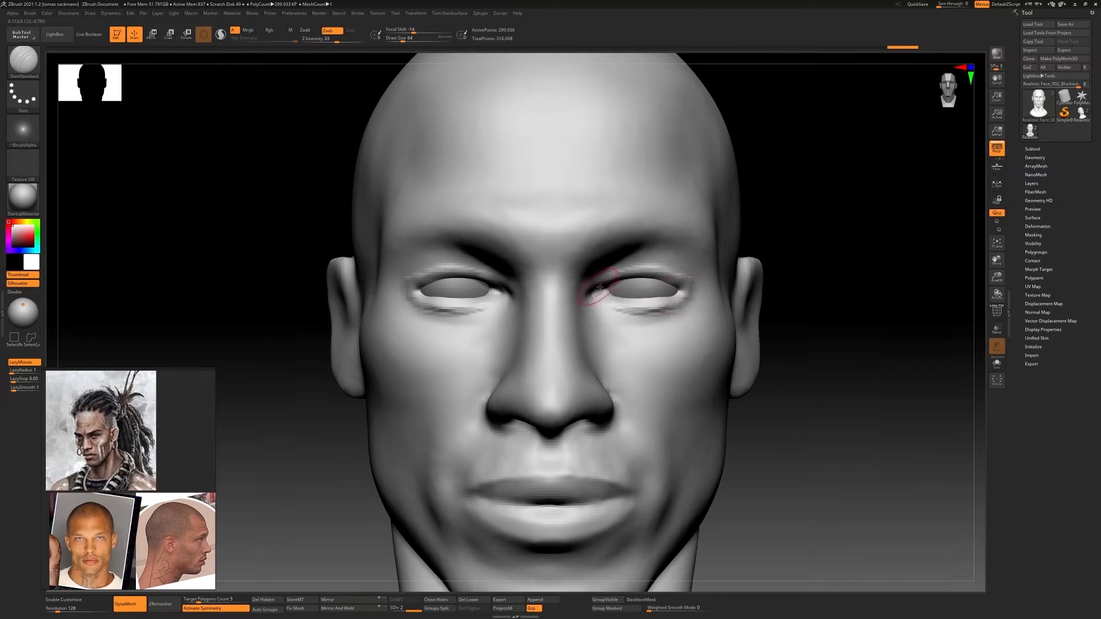
Build up the lower eyelids, outer eye corners and under-eye bags with the ClayBuildup brush at draw size 64
key(b)
key(c)
key(b)
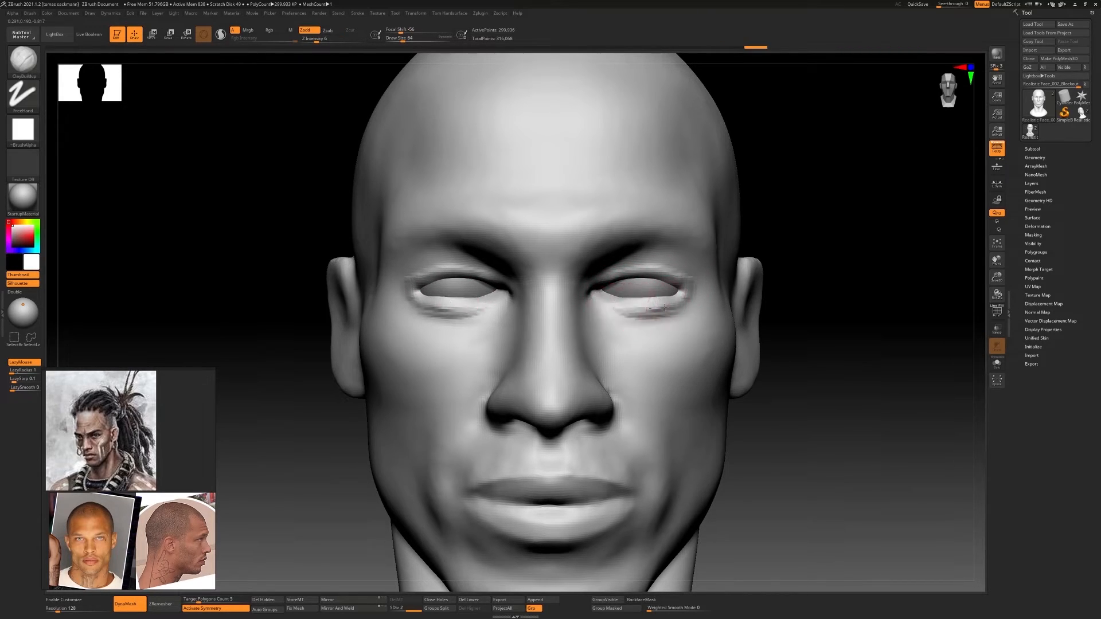
mouse_move(630, 301)
right_down()
mouse_move(579, 307)
mouse_move(582, 247)
mouse_move(637, 247)
right_up()
ctrl+right_drag(637, 246, 680, 335)
mouse_move(714, 339)
mouse_down()
mouse_move(649, 315)
mouse_move(767, 314)
mouse_up()
right_drag(767, 315, 746, 344)
ctrl+right_drag(745, 344, 724, 306)
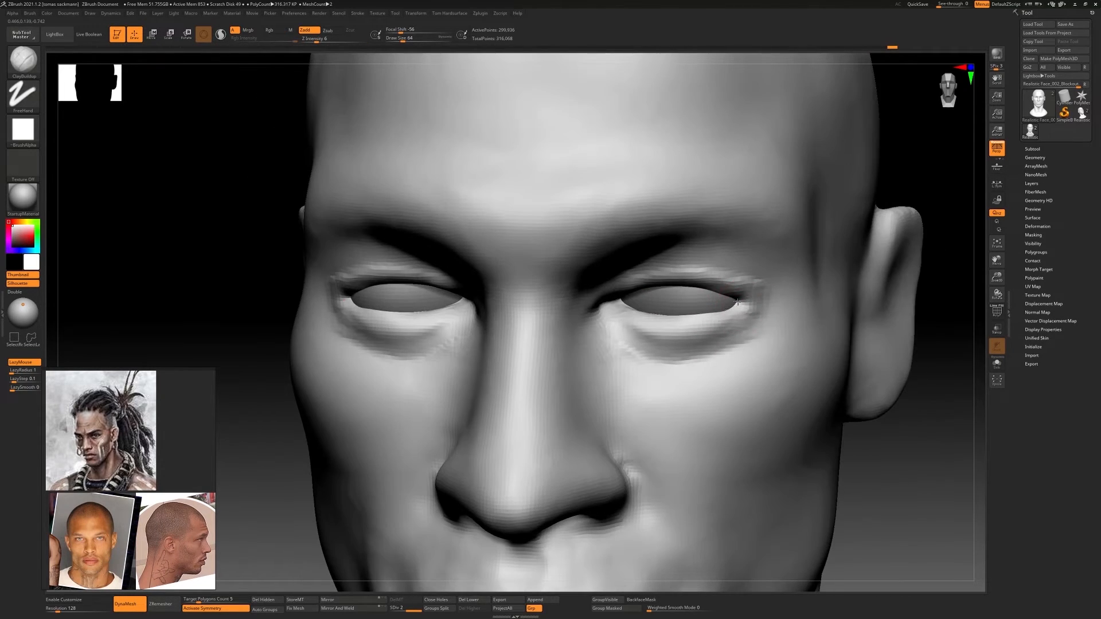
drag(684, 330, 768, 307)
right_drag(771, 305, 705, 276)
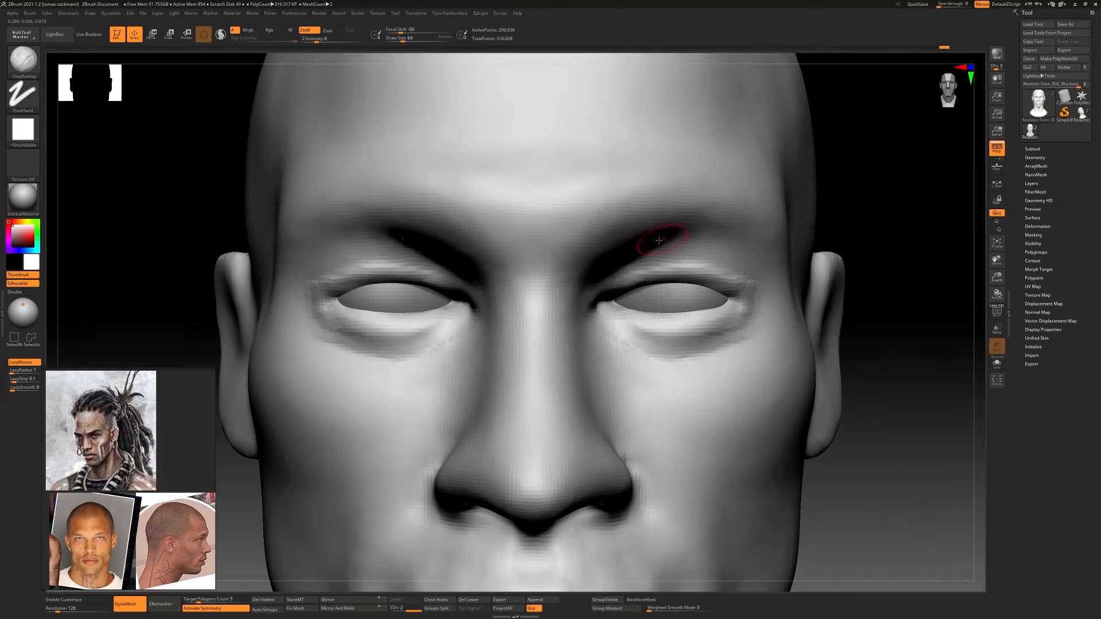
Build up the outer area between the upper eyelids and brows with ClayBuildup, enlarging the draw size to 136
mouse_move(656, 244)
mouse_down()
mouse_move(708, 238)
mouse_move(730, 250)
mouse_up()
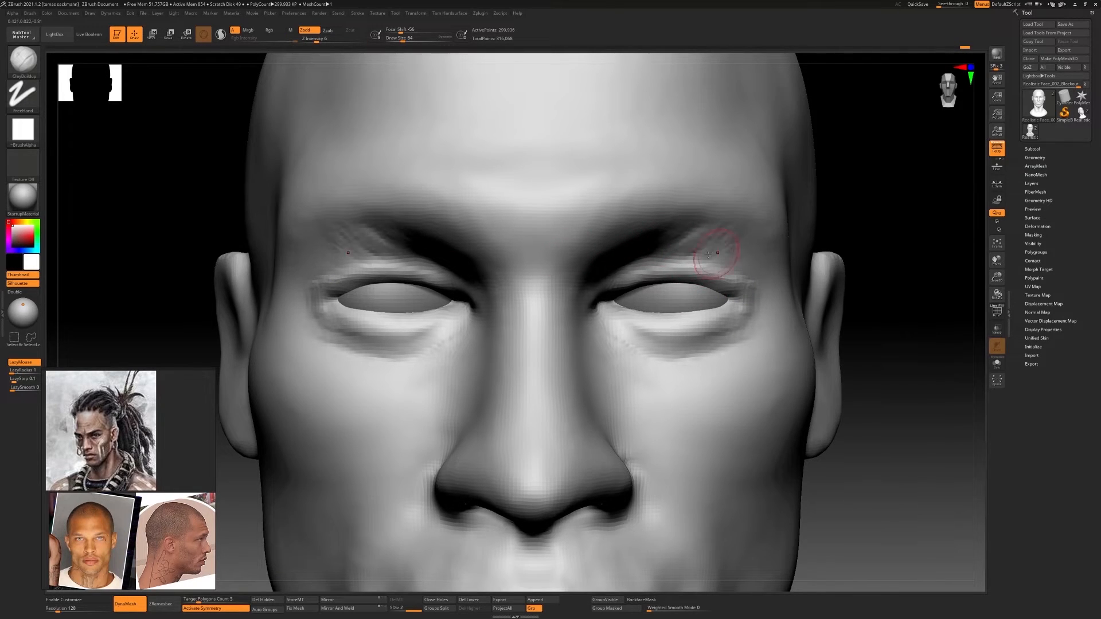
right_drag(708, 254, 697, 234)
key(s)
mouse_move(685, 227)
mouse_down()
mouse_move(708, 249)
mouse_move(748, 253)
mouse_move(775, 291)
mouse_up()
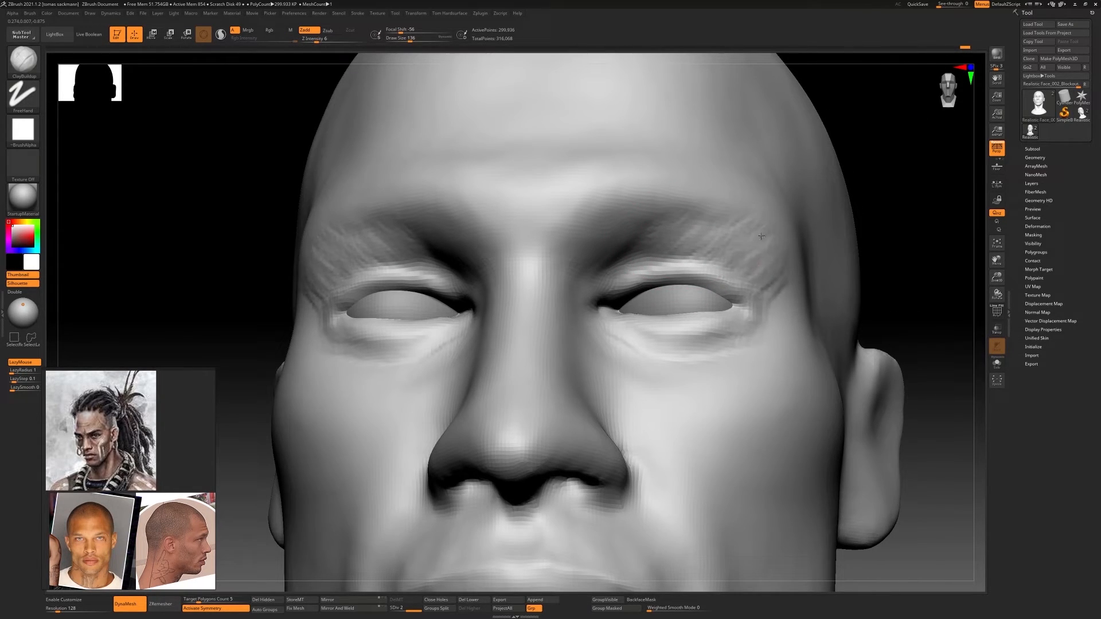
ctrl+right_drag(775, 293, 782, 241)
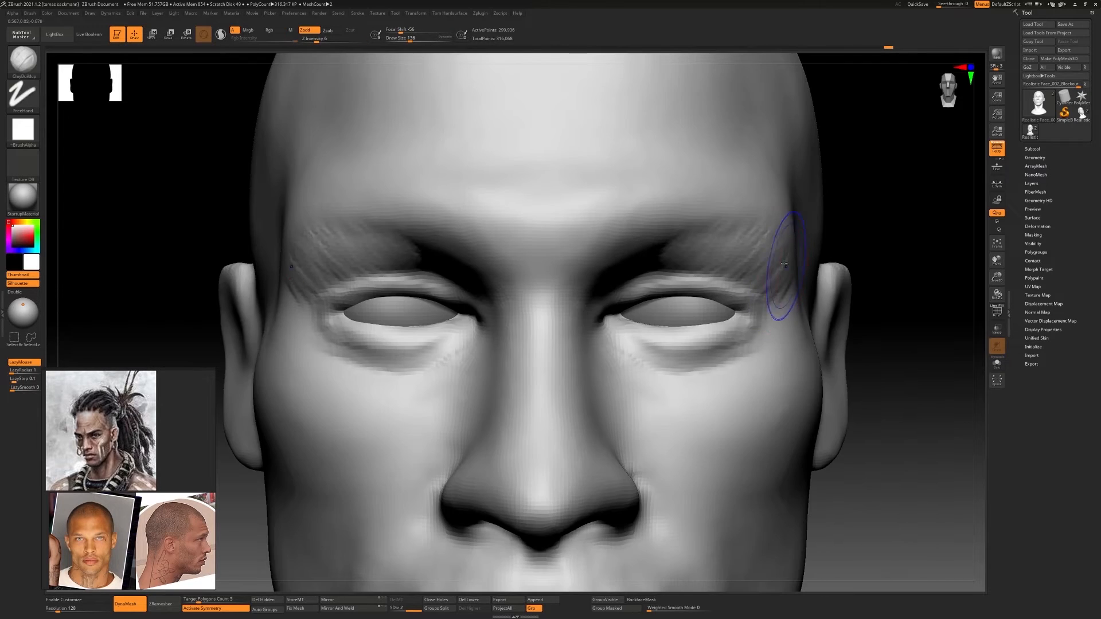
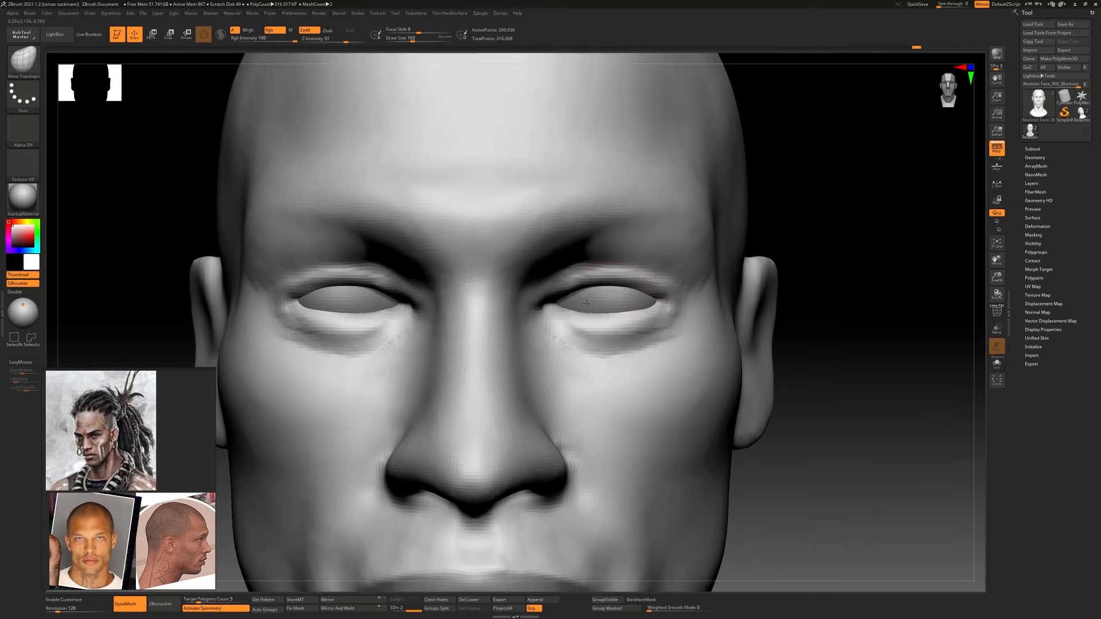
Carve the crease above the upper eyelids out to the outer eye corners with the DamStandard brush at draw size 71
key(b)
key(c)
key(b)
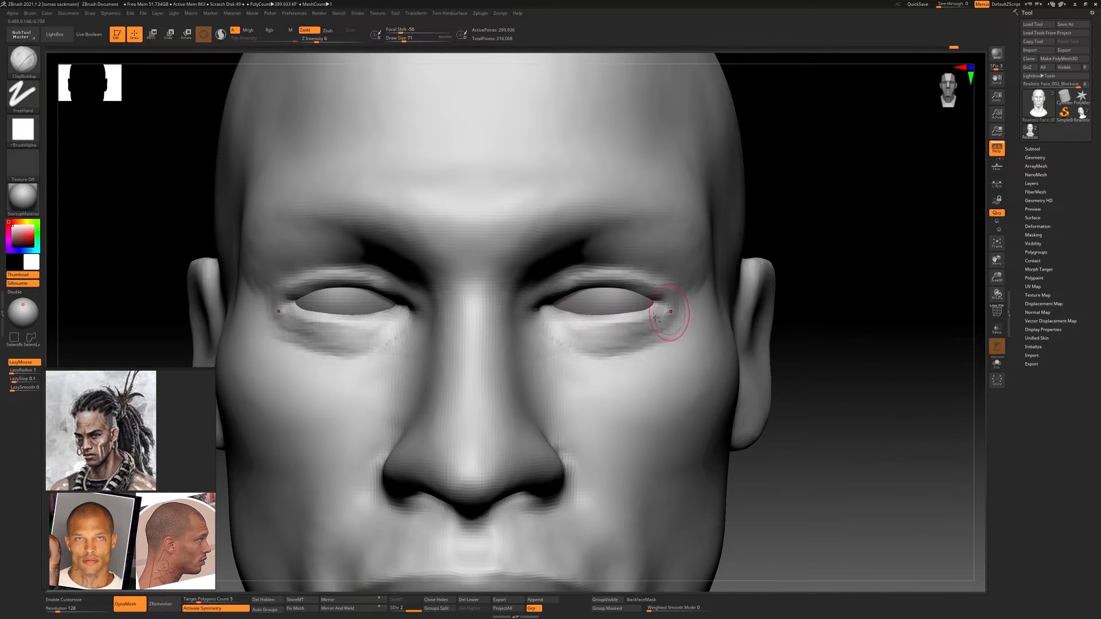
key(b)
key(d)
key(s)
mouse_move(544, 284)
mouse_down()
mouse_move(618, 268)
mouse_move(690, 288)
mouse_up()
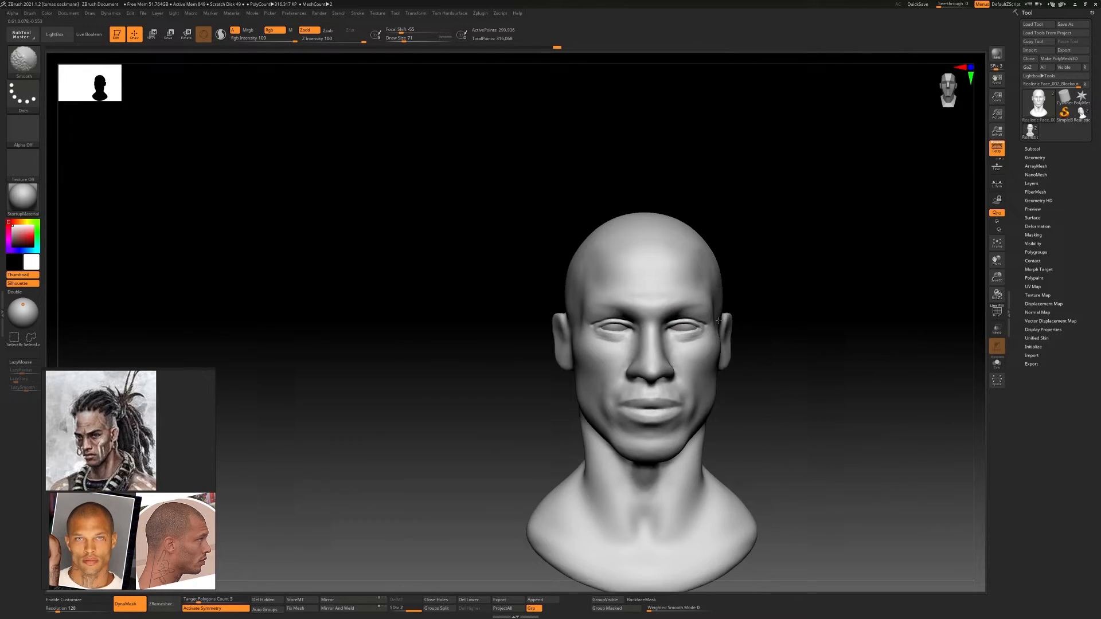
ctrl+right_drag(719, 321, 719, 413)
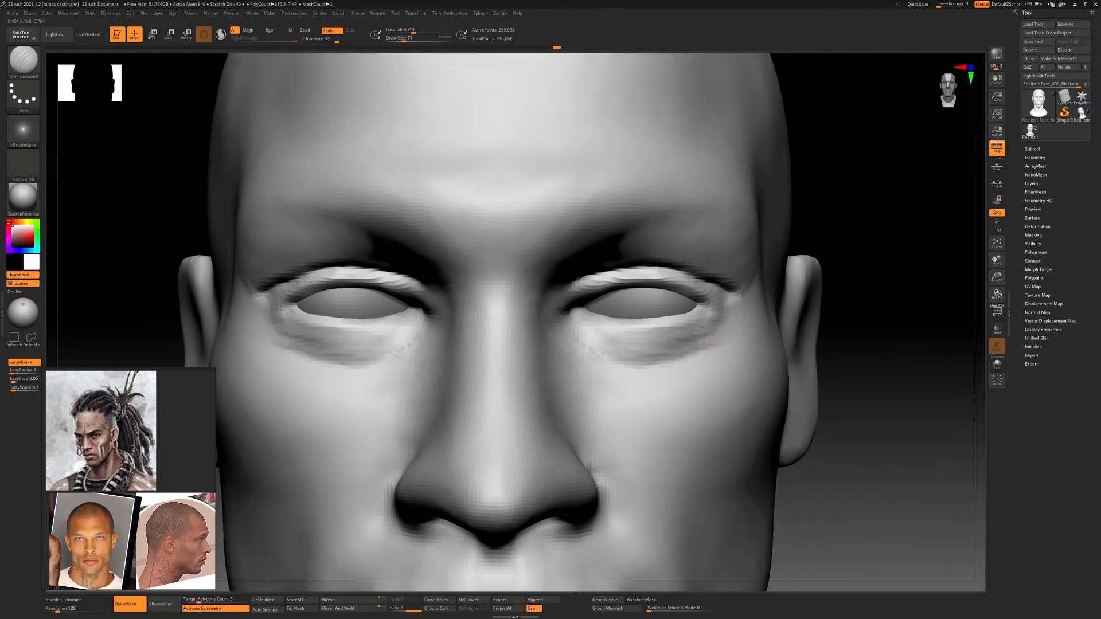
Build up the under-eye bags and the hoods below the outer brows with ClayBuildup, enlarging the draw size from 71 to 145
ctrl+right_drag(718, 344, 659, 355)
drag(714, 312, 693, 341)
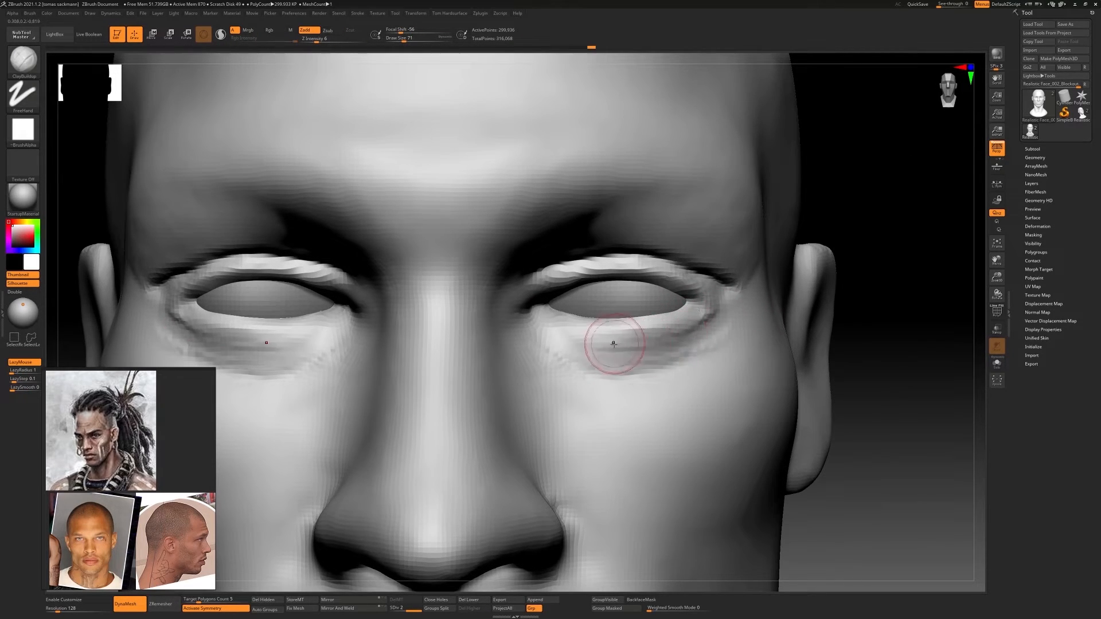
mouse_move(614, 344)
shift+mouse_down()
mouse_move(562, 357)
mouse_move(581, 357)
shift+mouse_up()
mouse_move(708, 308)
shift+mouse_down()
mouse_move(746, 290)
mouse_move(647, 211)
shift+mouse_up()
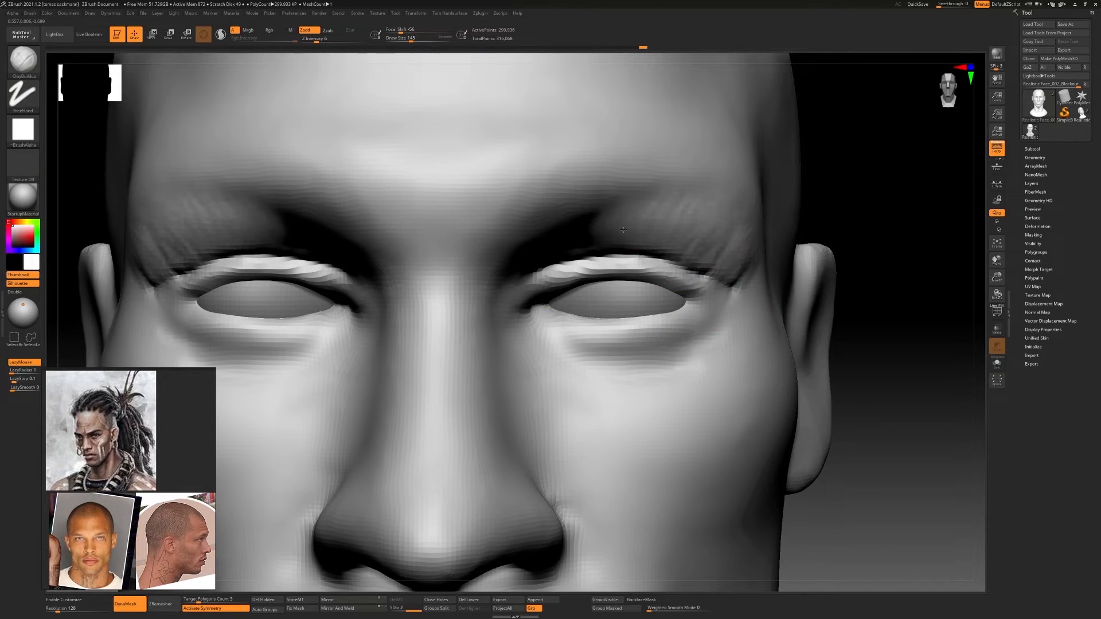
mouse_move(724, 247)
shift+mouse_down()
mouse_move(672, 229)
mouse_move(575, 284)
shift+mouse_up()
key(f)
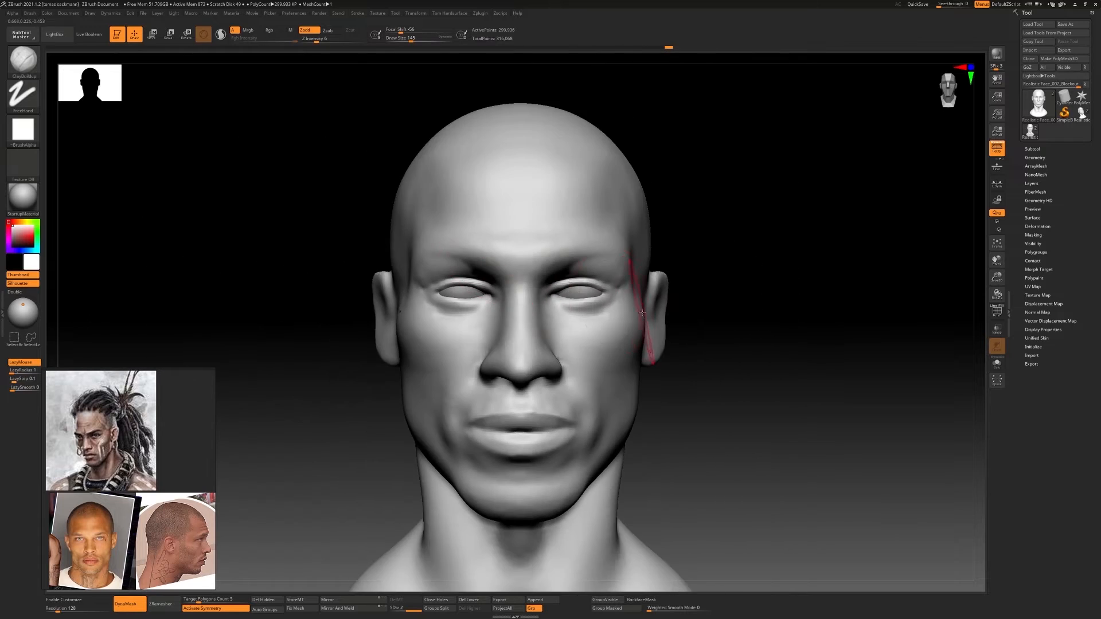
Select the eyeball subtool and shift the eyeballs sideways in the front view to sit centred in the eyelid openings
alt+drag(791, 287, 832, 362)
alt+click(668, 318)
key(w)
drag(617, 315, 613, 314)
key(f)
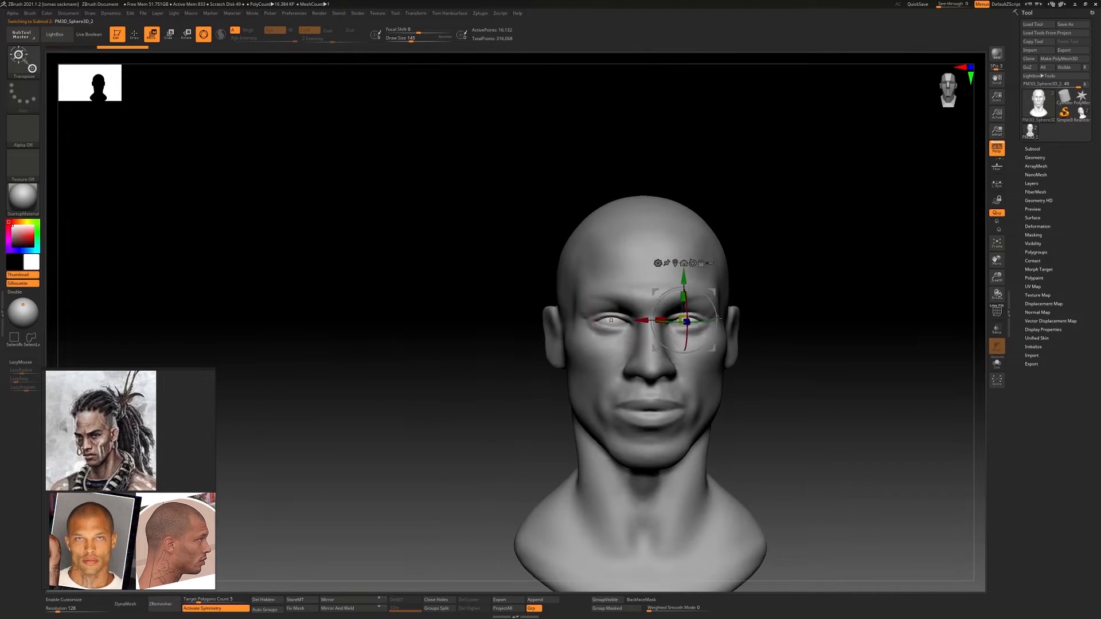
key(q)
mouse_move(764, 331)
alt+mouse_down()
mouse_move(610, 312)
mouse_move(685, 313)
mouse_move(683, 367)
alt+mouse_up()
key(w)
drag(619, 284, 618, 285)
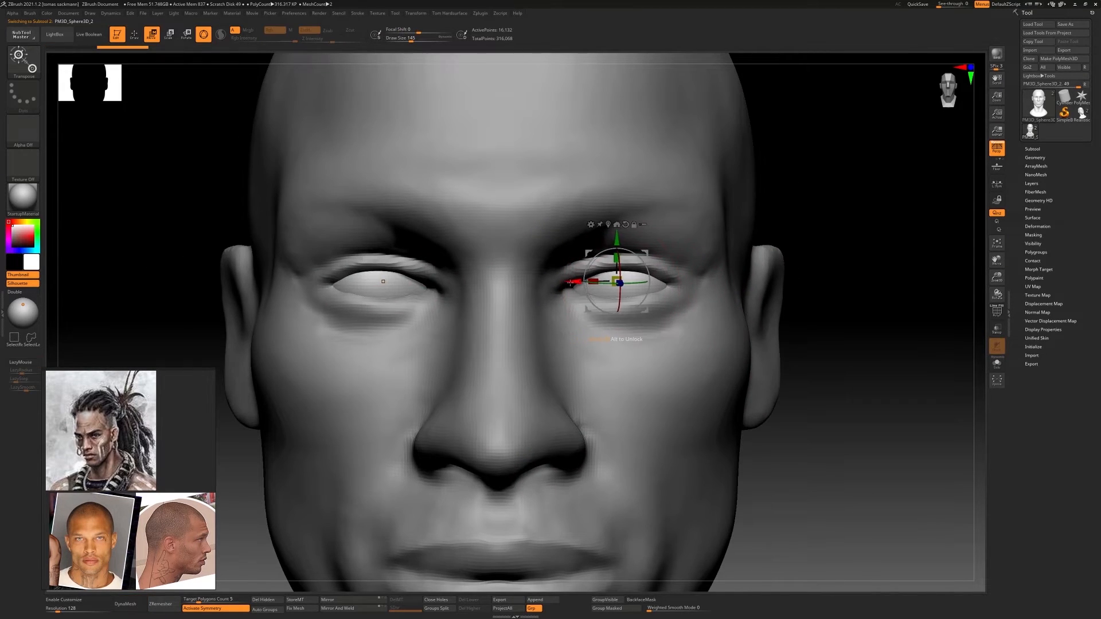
mouse_move(803, 333)
alt+mouse_down()
mouse_move(800, 286)
mouse_move(762, 252)
alt+mouse_up()
key(q)
mouse_move(762, 298)
mouse_down()
mouse_move(645, 306)
mouse_move(688, 275)
mouse_move(578, 241)
mouse_move(573, 293)
mouse_up()
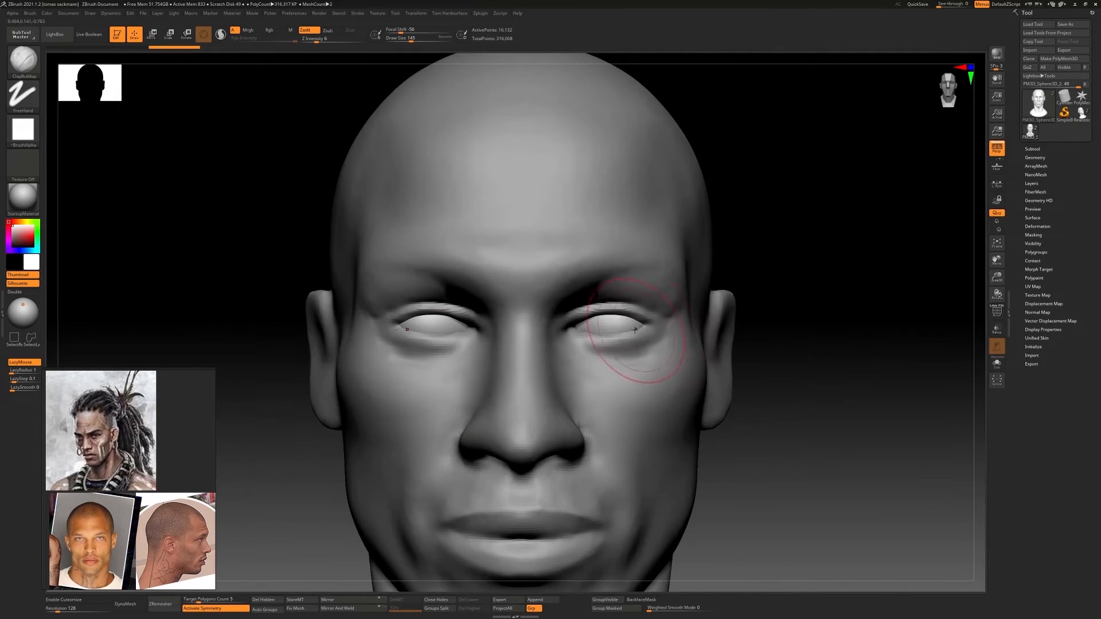
Adjust the depth of the eyeballs in their sockets from the side view
key(w)
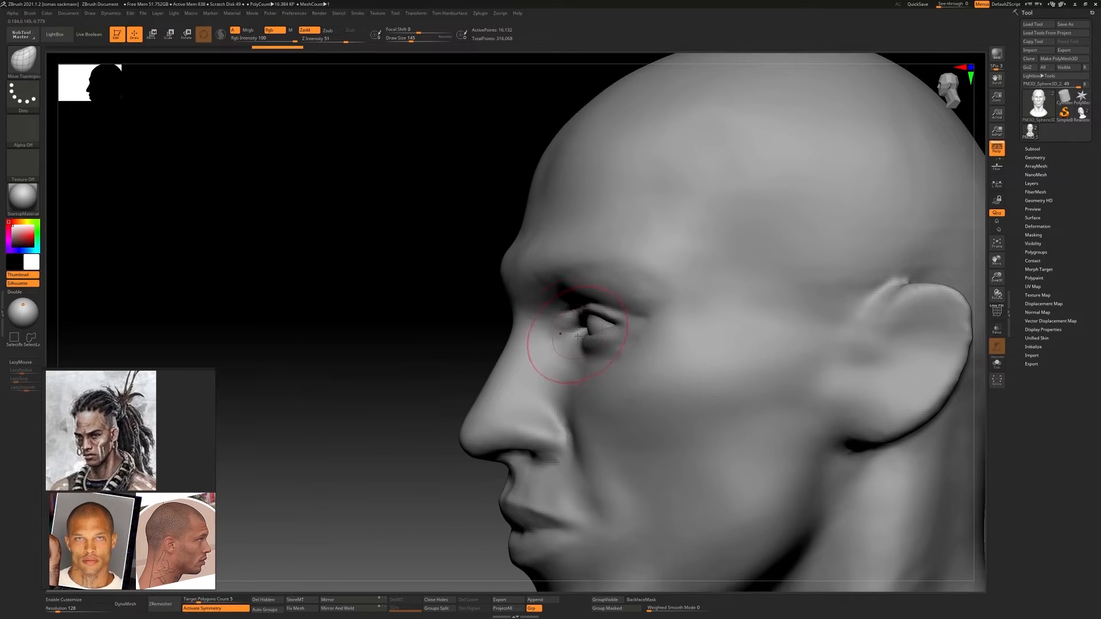
alt+click(577, 337)
right_drag(577, 337, 415, 359)
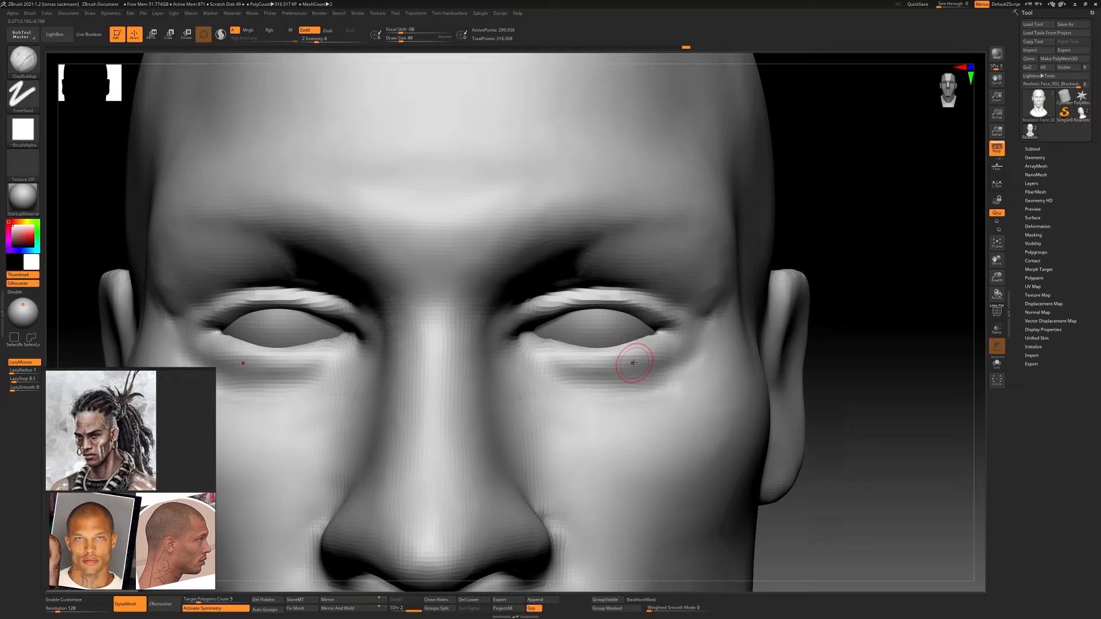
Fill and smooth the hard creases between the outer eye corners and brows with ClayBuildup at draw size 112
key(shift)
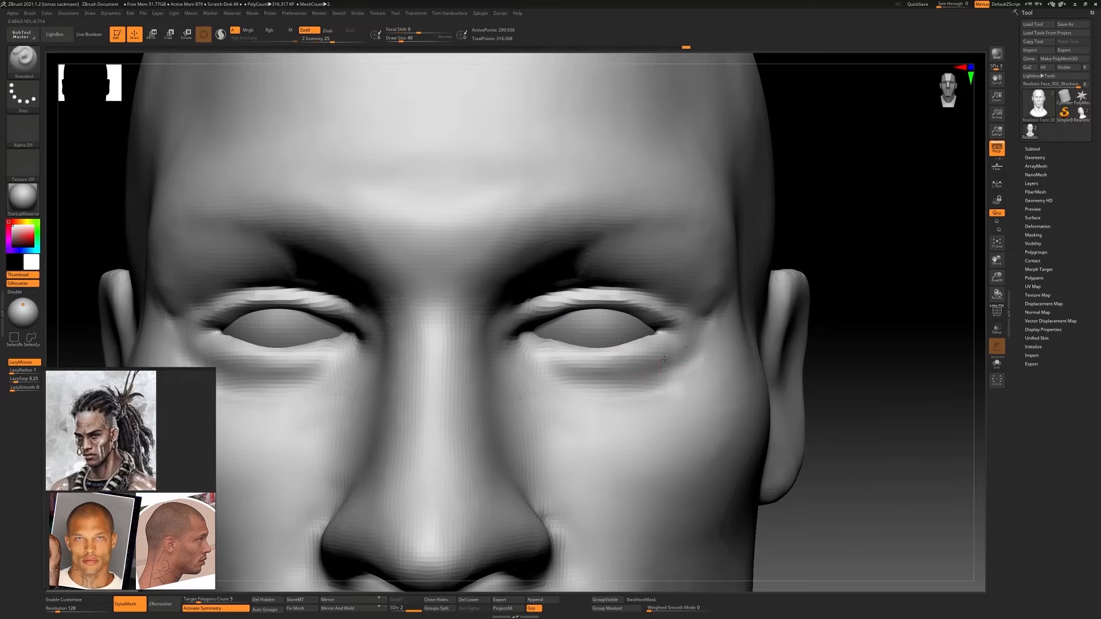
key(s)
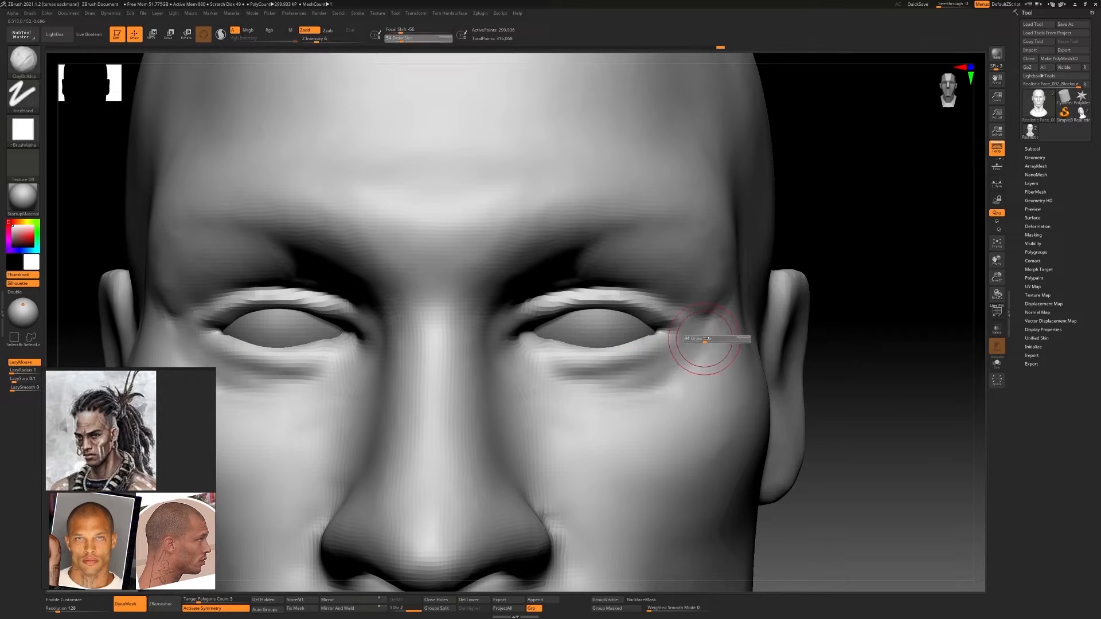
key(shift)
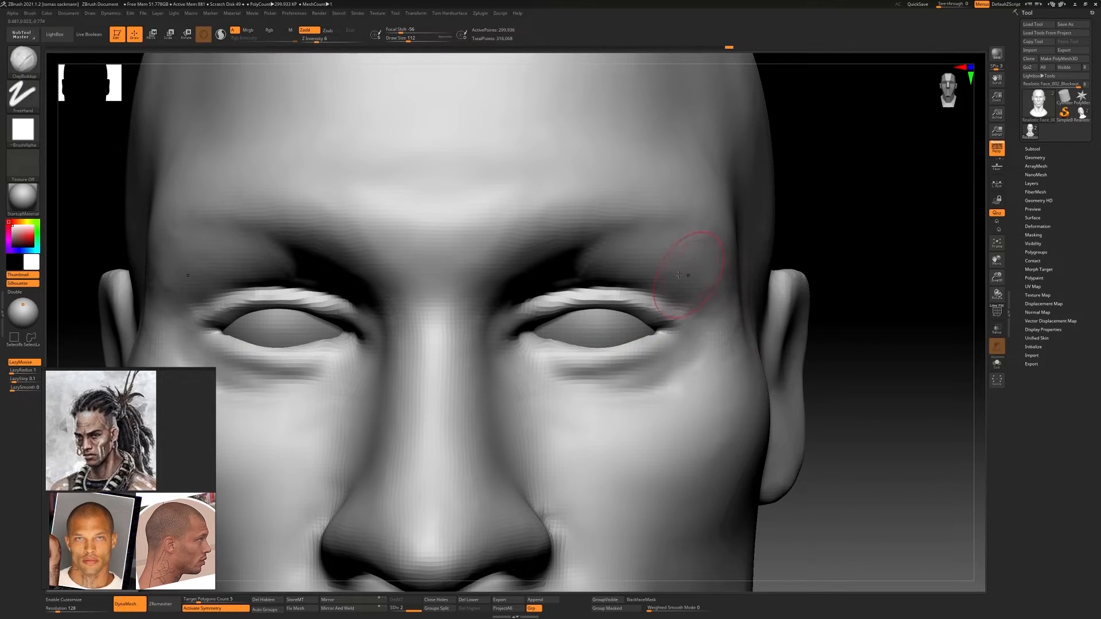
key(shift)
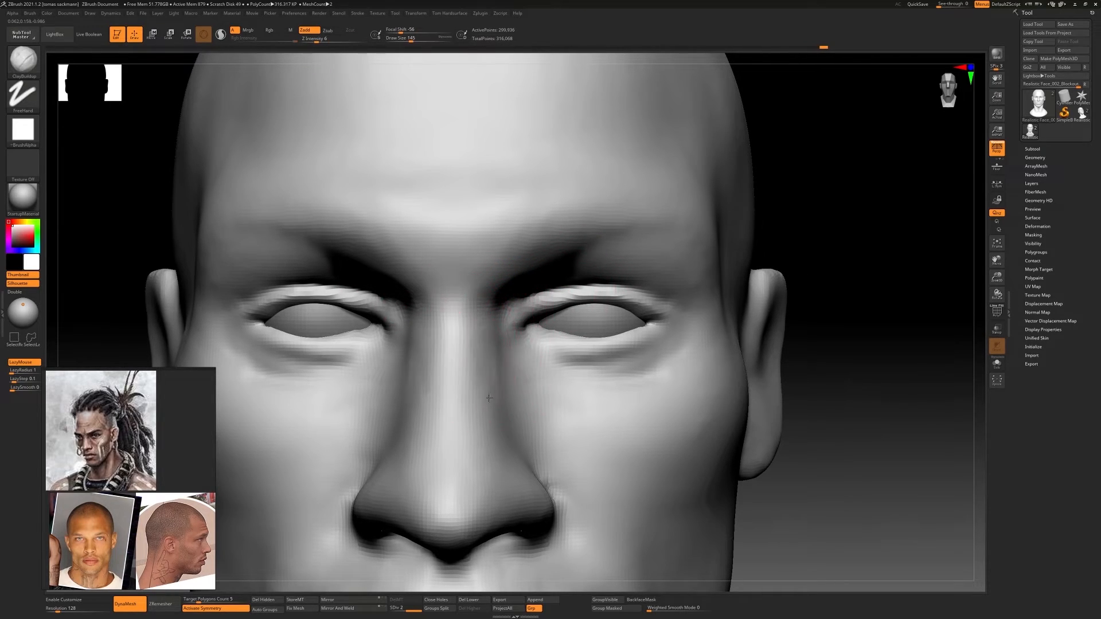
Shape and smooth the sides of the nose with ClayBuildup at draw size 145, then touch up the nostril wings at 90
drag(489, 398, 504, 419)
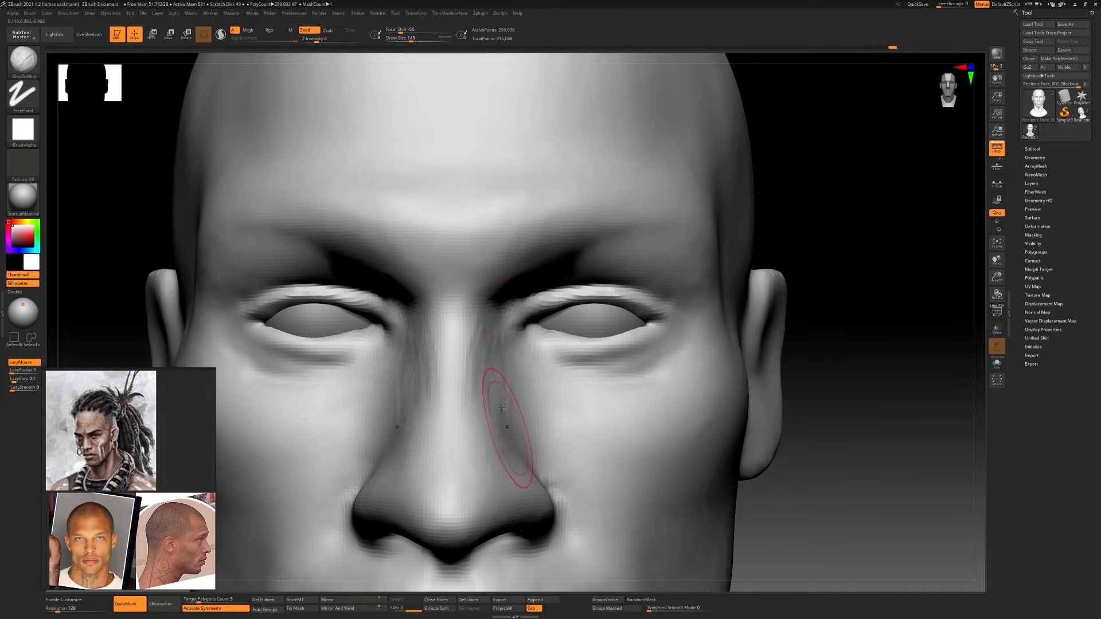
alt+right_drag(507, 426, 488, 338)
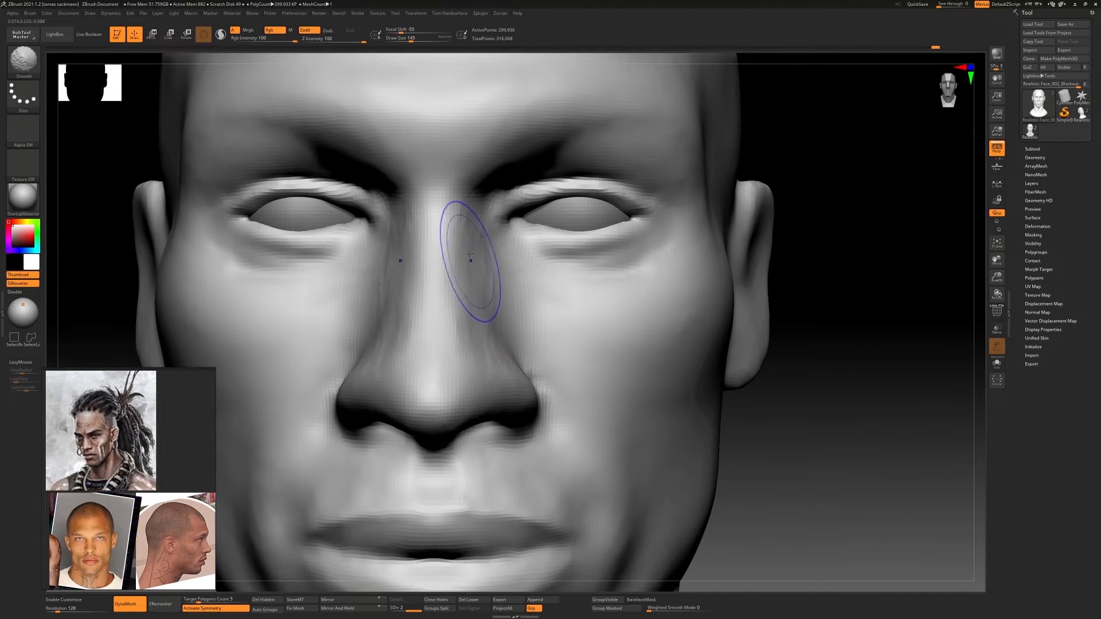
alt+right_drag(426, 427, 476, 386)
key(s)
drag(484, 385, 479, 385)
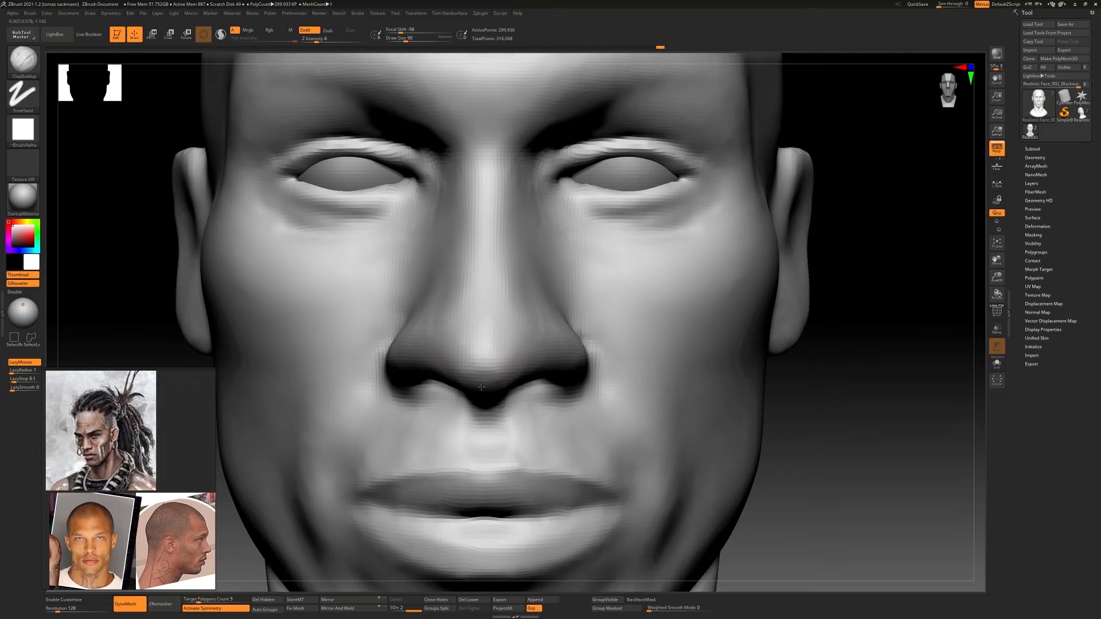
mouse_move(551, 376)
ctrl+right_down()
mouse_move(609, 369)
mouse_move(559, 367)
mouse_move(620, 353)
mouse_move(584, 355)
mouse_move(580, 376)
ctrl+right_up()
Build up and smooth the lower eyelids from the inner to the outer corners with ClayBuildup at draw size 83
mouse_move(533, 306)
ctrl+right_down()
mouse_move(625, 339)
mouse_move(612, 328)
mouse_move(573, 350)
ctrl+right_up()
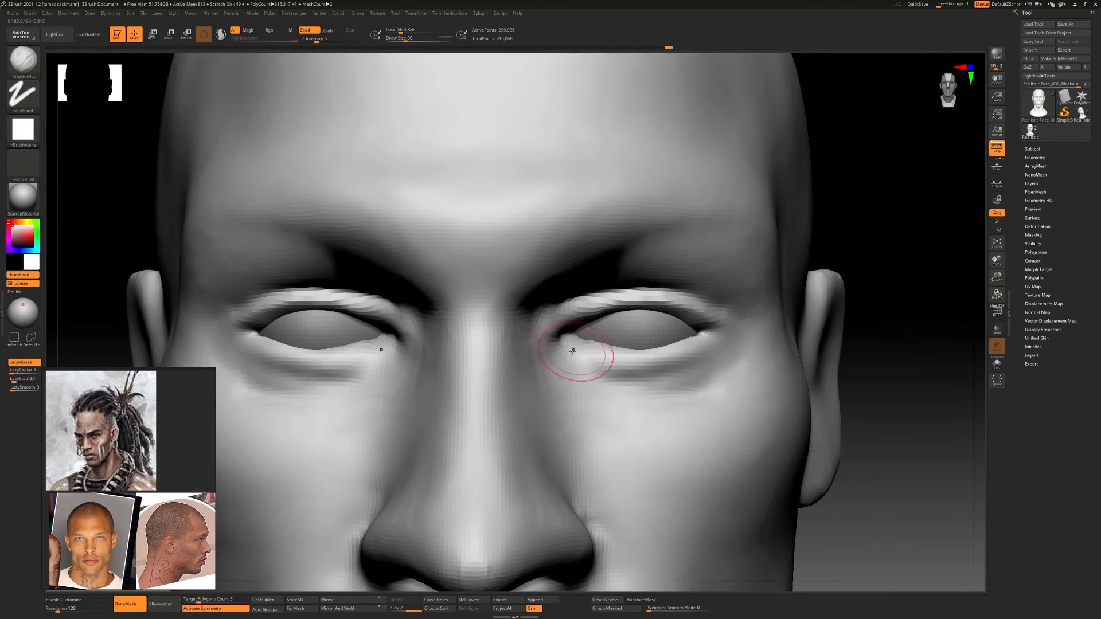
key(s)
drag(576, 352, 570, 353)
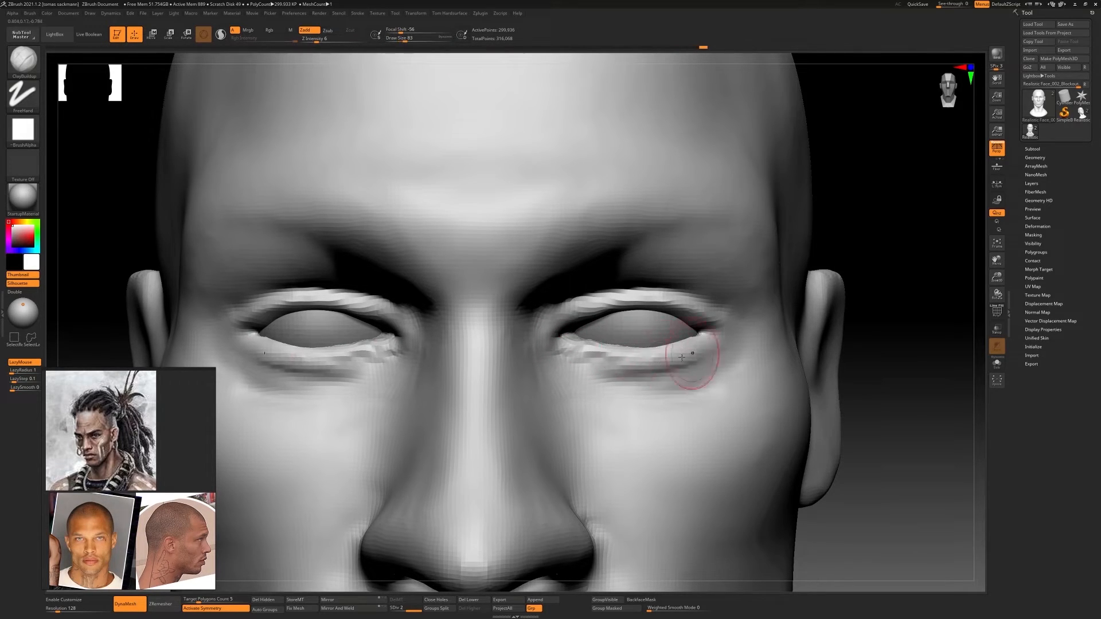
mouse_move(602, 370)
shift+mouse_down()
mouse_move(704, 348)
mouse_move(599, 301)
shift+mouse_up()
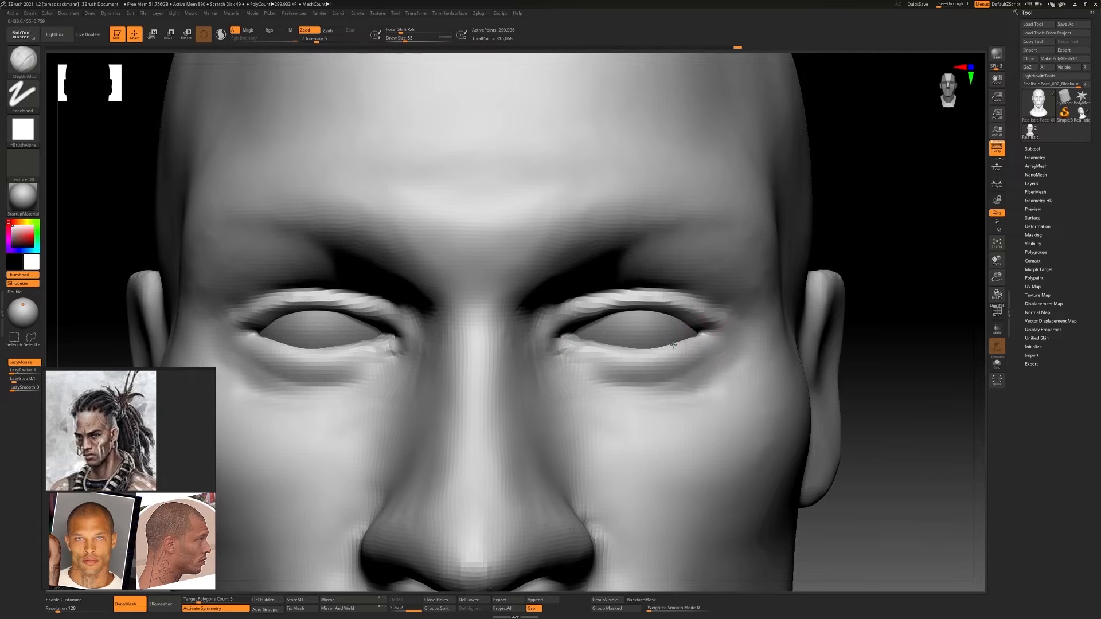
mouse_move(659, 329)
ctrl+right_down()
mouse_move(679, 292)
mouse_move(684, 359)
ctrl+right_up()
drag(623, 362, 646, 359)
Isolate the head, enable BackfaceMask and sculpt the socket surfaces behind the eyelids with ClayBuildup at draw size 83
right_drag(646, 367, 640, 253)
mouse_move(618, 327)
mouse_down()
mouse_move(660, 320)
mouse_move(623, 325)
mouse_up()
mouse_move(659, 312)
right_down()
mouse_move(644, 344)
mouse_move(618, 516)
right_up()
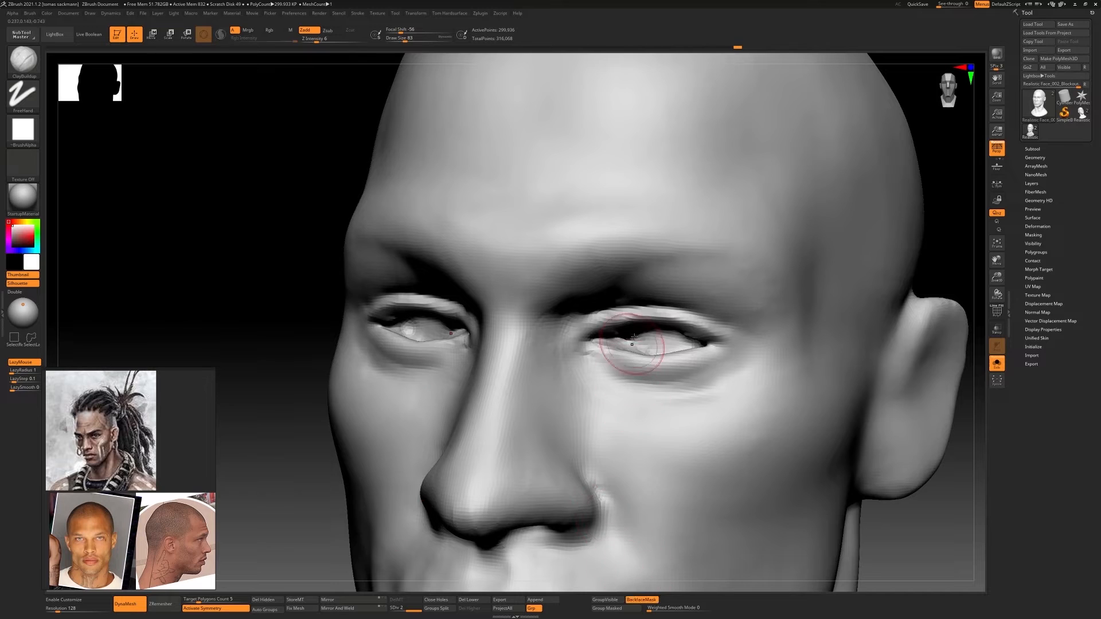
mouse_move(624, 340)
right_down()
mouse_move(640, 353)
mouse_move(644, 333)
right_up()
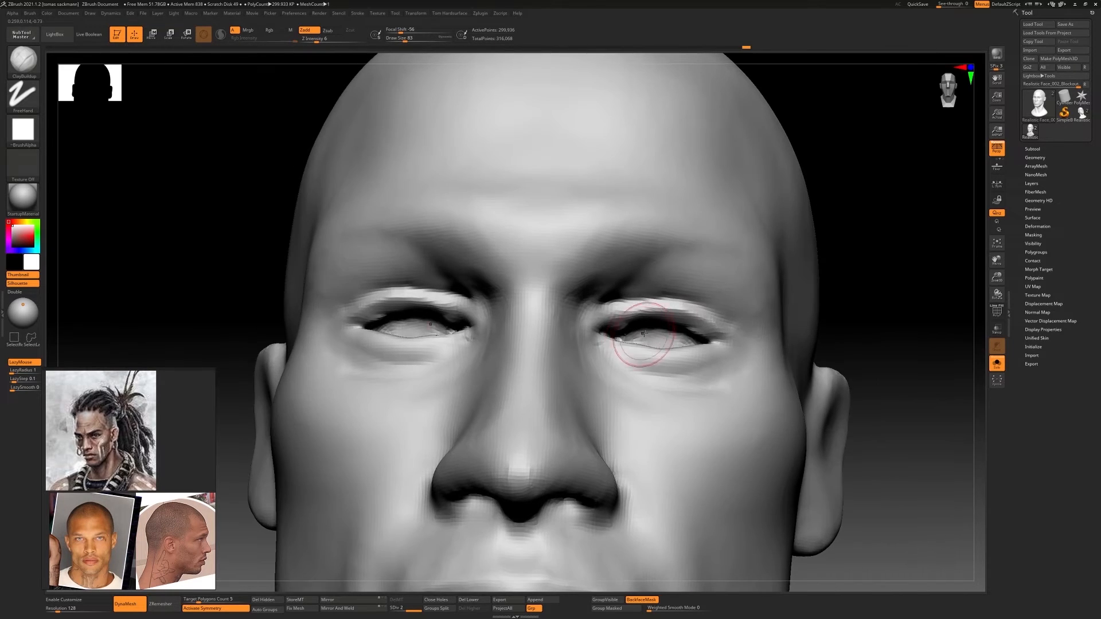
drag(645, 325, 668, 329)
right_drag(668, 328, 694, 355)
drag(668, 339, 697, 340)
right_drag(685, 344, 695, 315)
drag(668, 322, 711, 331)
mouse_move(708, 335)
right_down()
mouse_move(648, 310)
mouse_move(658, 348)
right_up()
Rework the socket surfaces with the Standard brush, followed by a clay brush at draw size 90
key(b)
key(s)
key(t)
drag(657, 339, 649, 345)
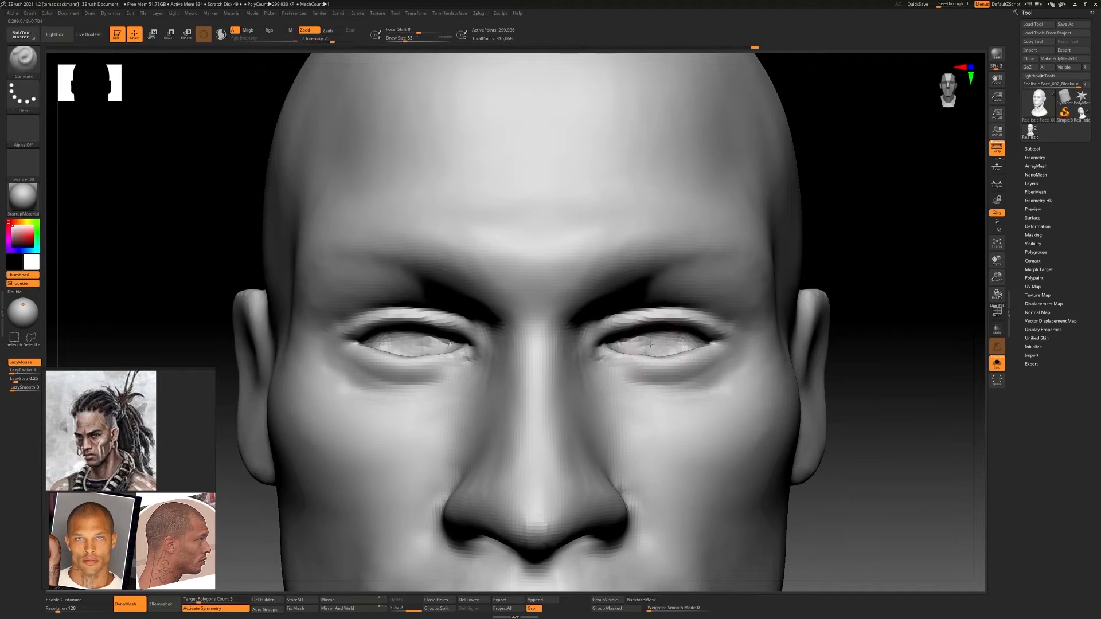
mouse_move(681, 346)
right_down()
mouse_move(631, 350)
mouse_move(613, 331)
mouse_move(666, 286)
mouse_move(676, 331)
mouse_move(587, 293)
mouse_move(648, 321)
mouse_move(654, 310)
mouse_move(663, 327)
mouse_move(644, 269)
right_up()
key(b)
key(c)
key(b)
key(s)
drag(644, 295, 682, 307)
mouse_move(617, 258)
right_down()
mouse_move(620, 288)
mouse_move(717, 373)
right_up()
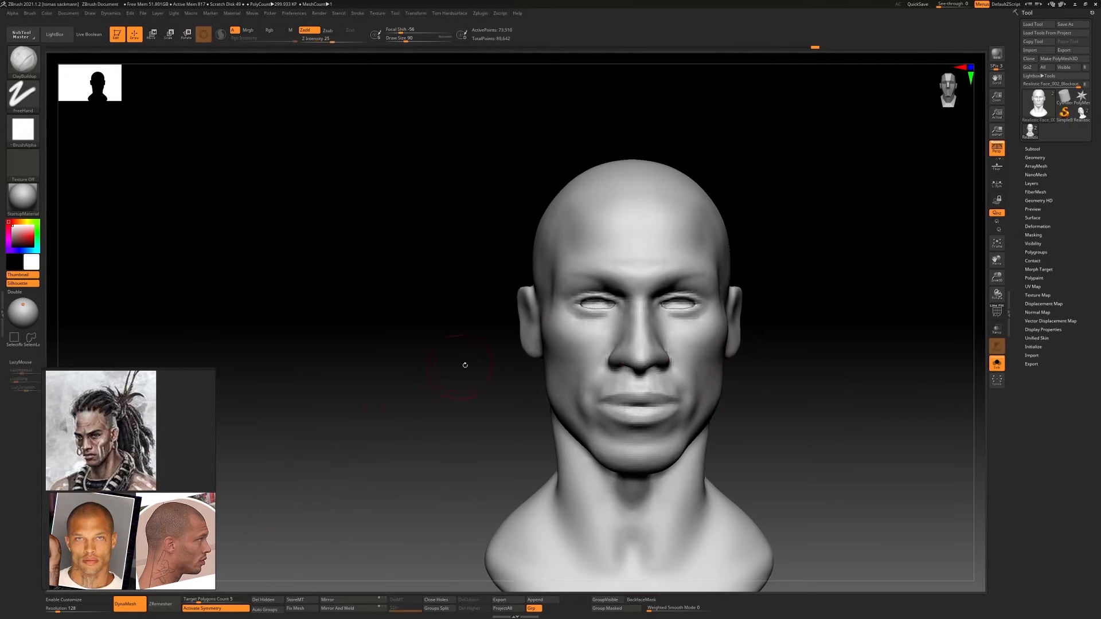
Return the head to its higher subdivision level and start reshaping the sockets with the Standard brush at draw size 223
key(d)
alt+right_drag(643, 340, 539, 329)
mouse_move(539, 330)
ctrl+right_down()
mouse_move(631, 315)
mouse_move(565, 281)
mouse_move(593, 244)
ctrl+right_up()
key(b)
key(s)
key(t)
key(s)
drag(600, 274, 627, 274)
right_drag(627, 275, 665, 301)
drag(565, 243, 533, 247)
right_drag(607, 252, 553, 232)
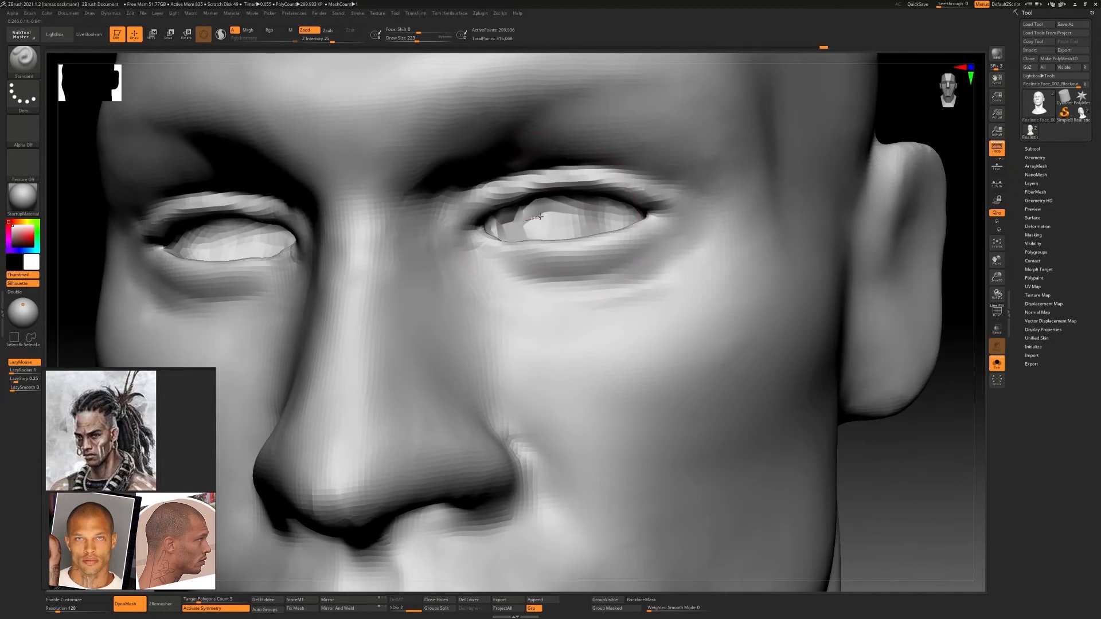
Work over the rough surfaces inside both eye openings with repeated Standard brush strokes
drag(539, 220, 565, 220)
right_drag(564, 226, 631, 221)
drag(584, 217, 620, 207)
right_drag(619, 207, 596, 246)
ctrl+right_drag(597, 246, 590, 216)
drag(590, 216, 623, 203)
mouse_move(654, 321)
ctrl+right_down()
mouse_move(631, 275)
mouse_move(654, 367)
mouse_move(610, 342)
mouse_move(539, 338)
mouse_move(544, 324)
mouse_move(588, 336)
mouse_move(594, 281)
mouse_move(626, 319)
mouse_move(642, 281)
ctrl+right_up()
mouse_move(642, 281)
right_down()
mouse_move(602, 307)
mouse_move(652, 318)
mouse_move(647, 296)
right_up()
ctrl+right_drag(647, 295, 652, 317)
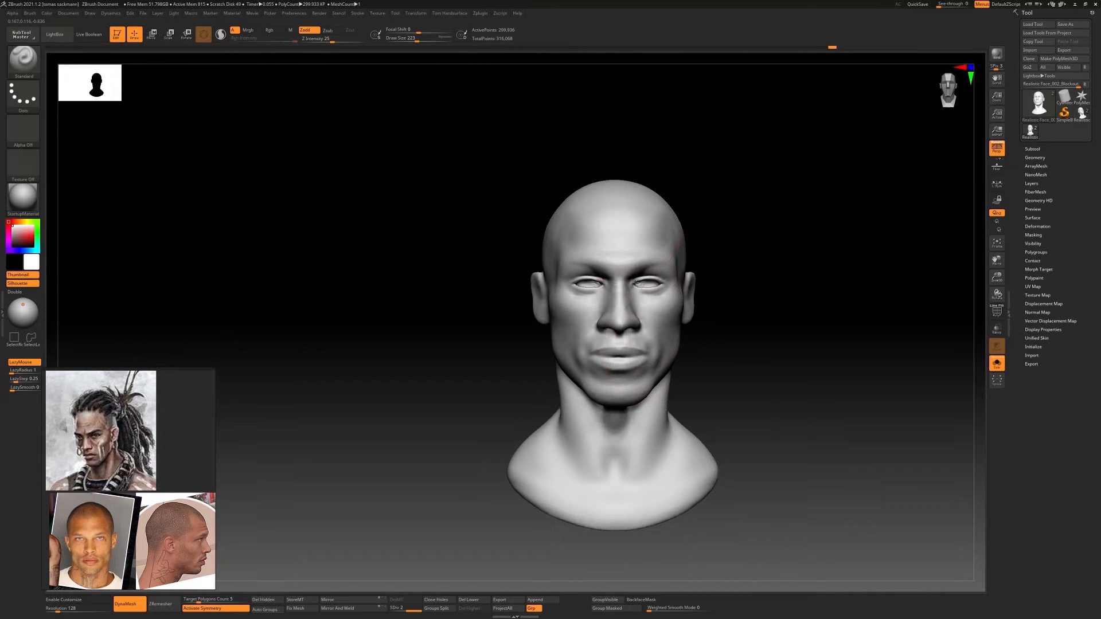
ctrl+right_drag(635, 283, 638, 314)
alt+right_drag(638, 314, 577, 264)
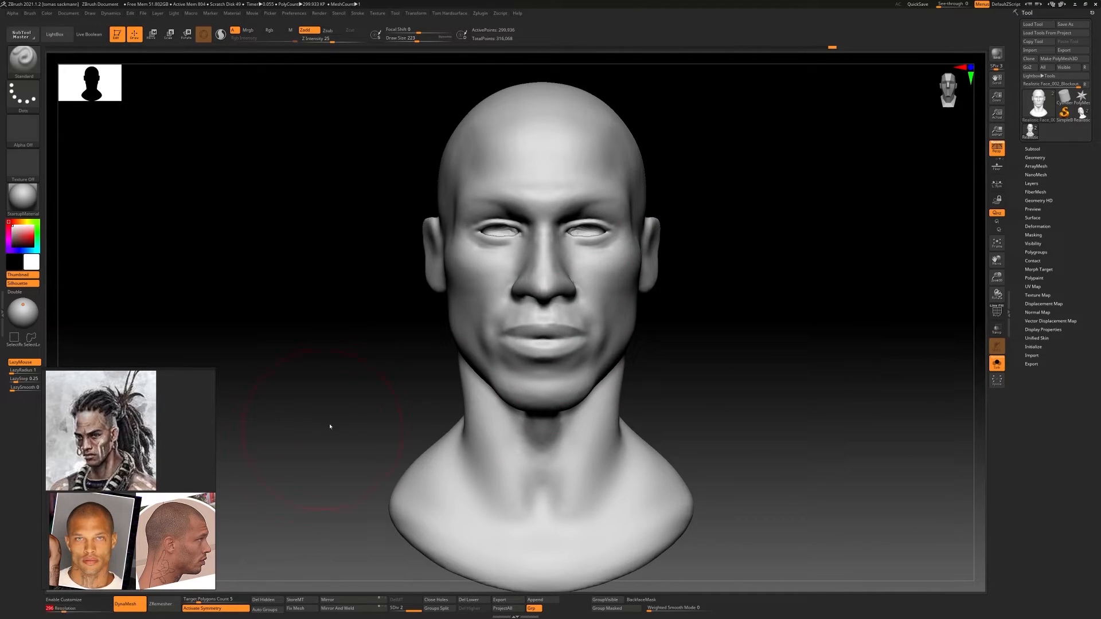
Set the DynaMesh resolution to 176 and remesh the head
ctrl+drag(380, 401, 385, 403)
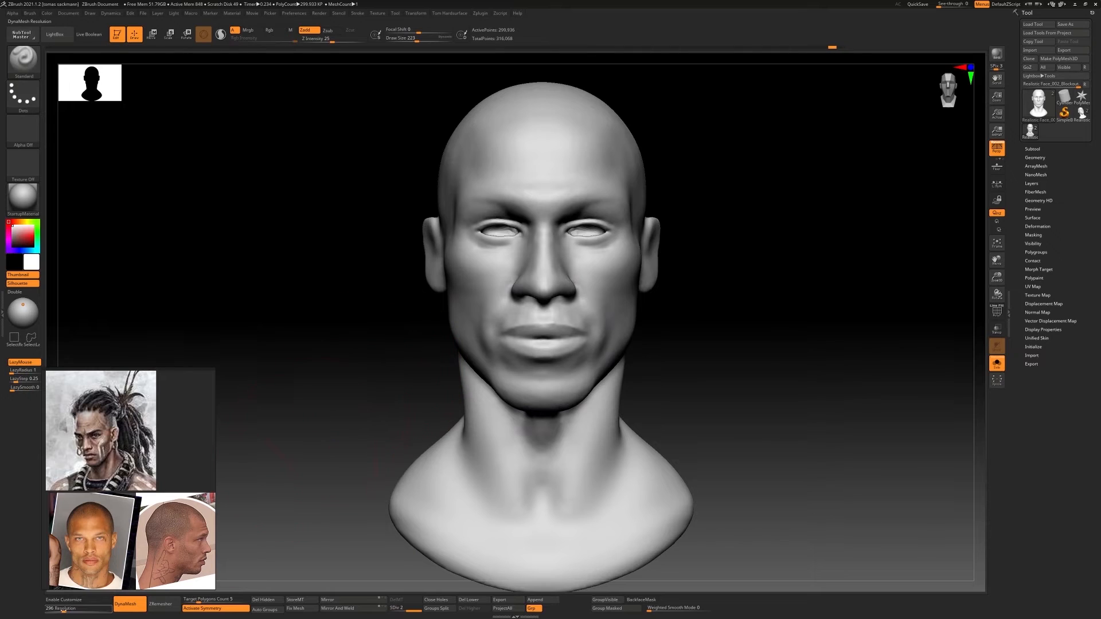
drag(60, 612, 59, 612)
ctrl+drag(322, 427, 350, 447)
ctrl+right_drag(493, 362, 505, 395)
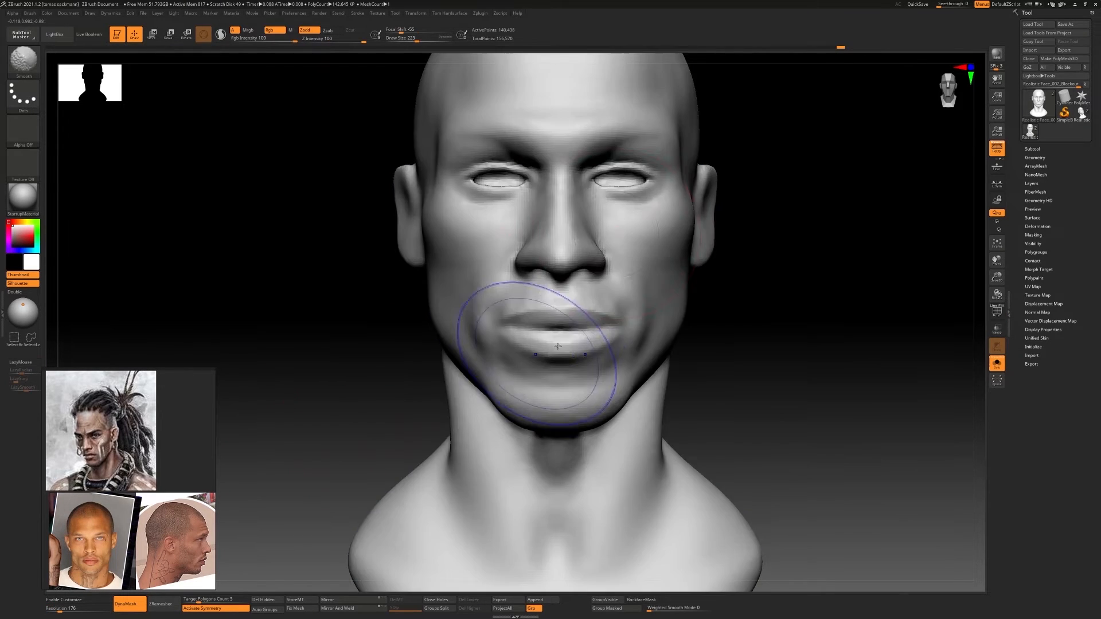
Raise the inner part of the lower eyelids and refine the inner eye corners with Move Topological at draw sizes 77 and 104
ctrl+right_drag(608, 195, 642, 229)
mouse_move(642, 230)
alt+right_down()
mouse_move(625, 314)
mouse_move(629, 246)
mouse_move(624, 338)
alt+right_up()
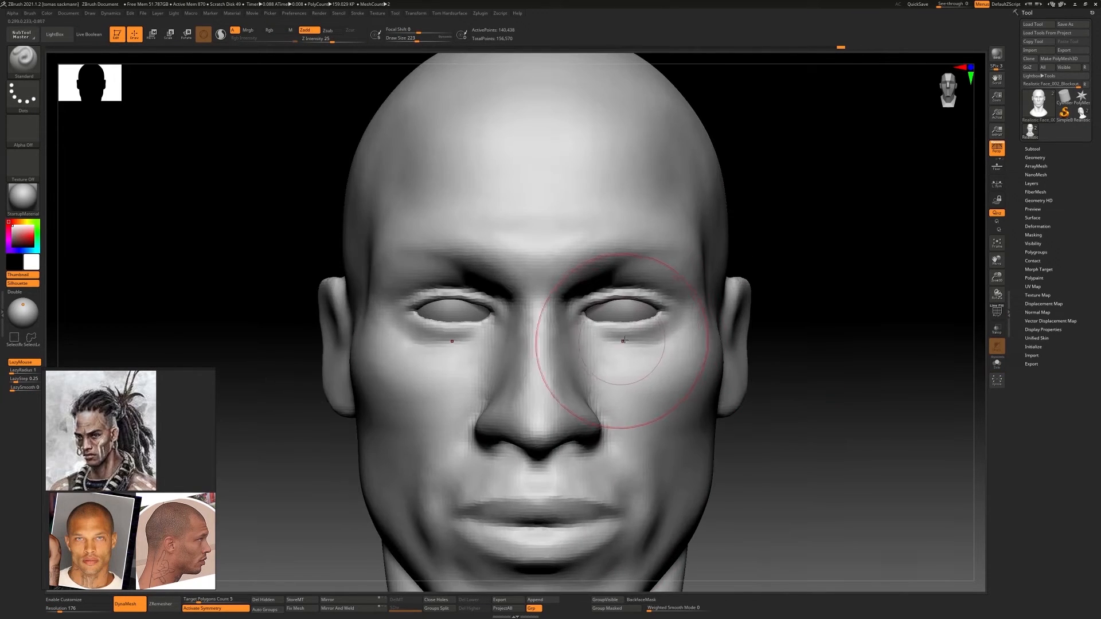
key(s)
drag(626, 342, 617, 342)
key(b)
key(m)
key(t)
ctrl+right_drag(607, 324, 599, 367)
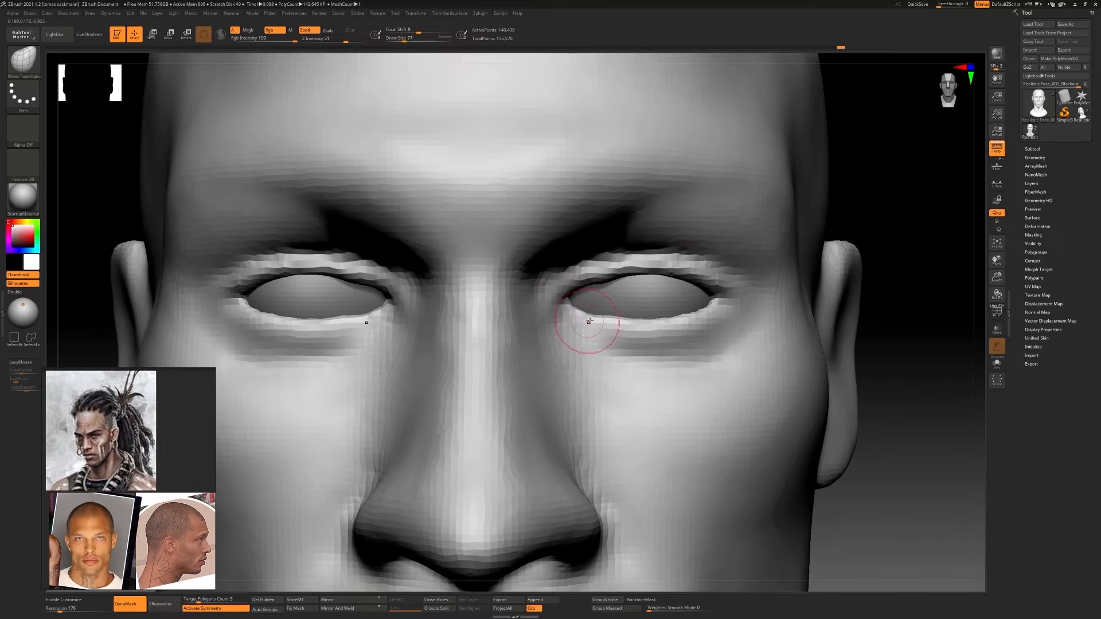
drag(628, 325, 707, 317)
drag(579, 284, 582, 292)
drag(575, 301, 606, 280)
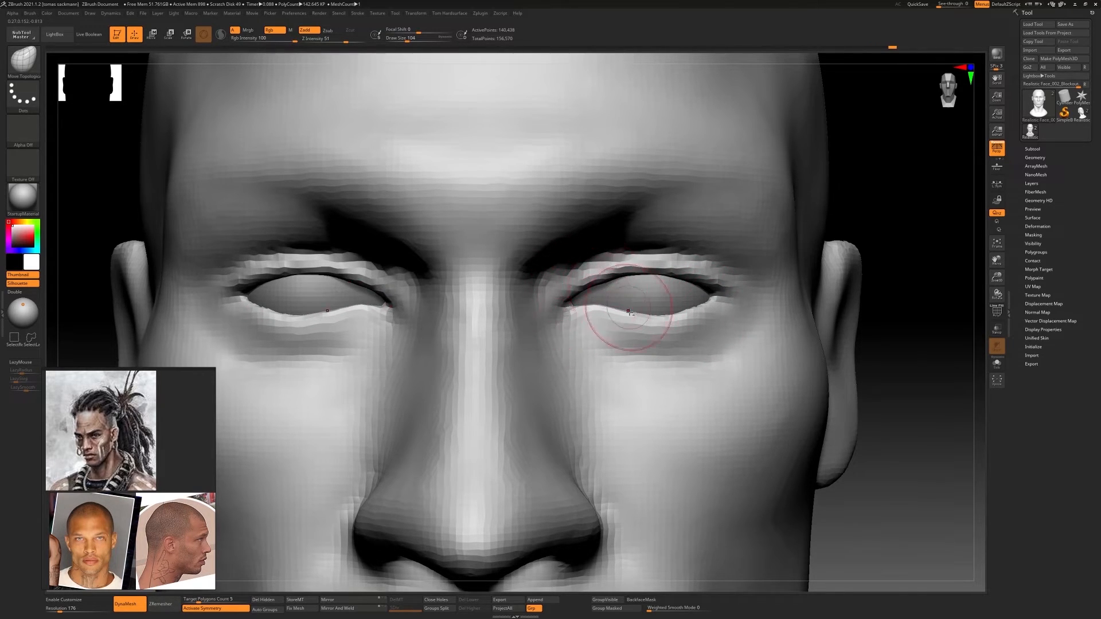
Even out the middle and outer curve of the lower eyelids with Move Topological at draw size 104, then enlarge the brush to 223
mouse_move(638, 306)
ctrl+right_down()
mouse_move(693, 319)
mouse_move(587, 323)
mouse_move(671, 324)
ctrl+right_up()
drag(682, 315, 684, 321)
drag(710, 321, 712, 326)
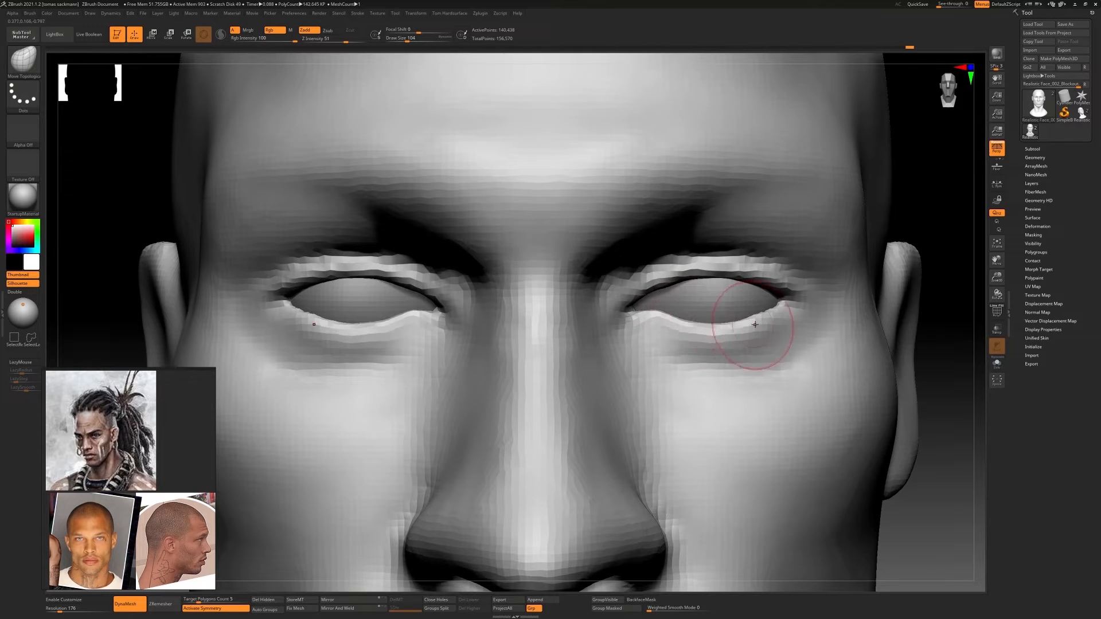
mouse_move(763, 332)
ctrl+right_down()
mouse_move(760, 315)
mouse_move(721, 325)
mouse_move(787, 316)
mouse_move(751, 317)
ctrl+right_up()
key(s)
right_drag(751, 317, 725, 320)
ctrl+right_drag(725, 320, 802, 325)
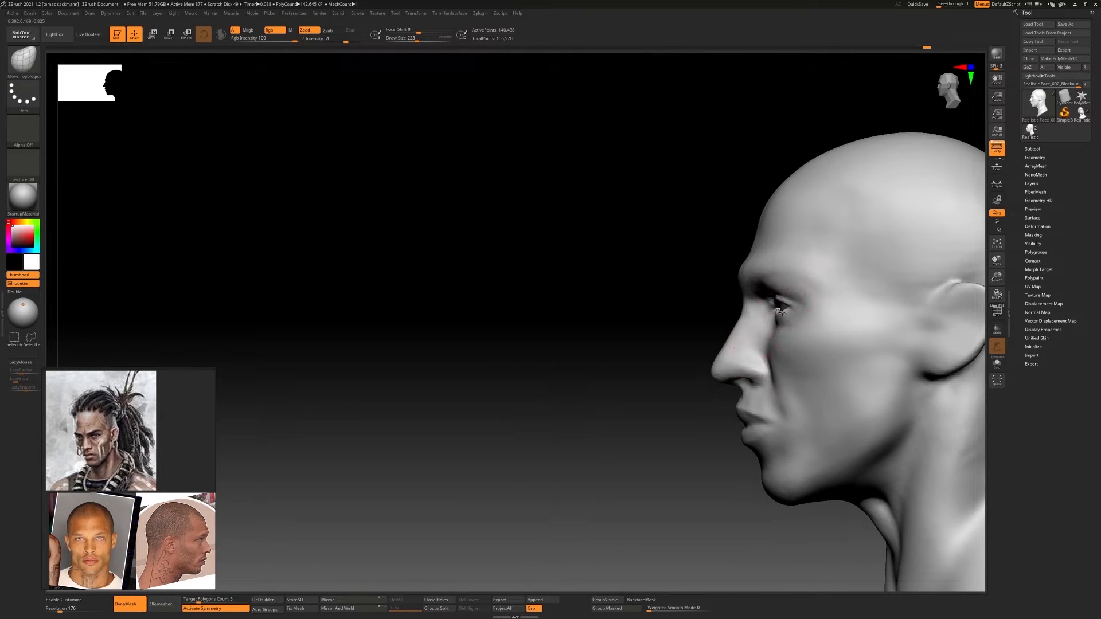
Undo the last Move Topological stroke and check the eye area in profile with a smaller brush
key(ctrl+z)
key(s)
drag(791, 316, 774, 304)
mouse_move(774, 304)
right_down()
mouse_move(799, 344)
mouse_move(796, 327)
mouse_move(587, 266)
mouse_move(617, 303)
mouse_move(642, 314)
mouse_move(637, 246)
mouse_move(665, 304)
right_up()
Select the eyeballs and scale them up by about 1.01 with the head shown transparent
alt+click(642, 312)
key(e)
right_drag(665, 304, 745, 321)
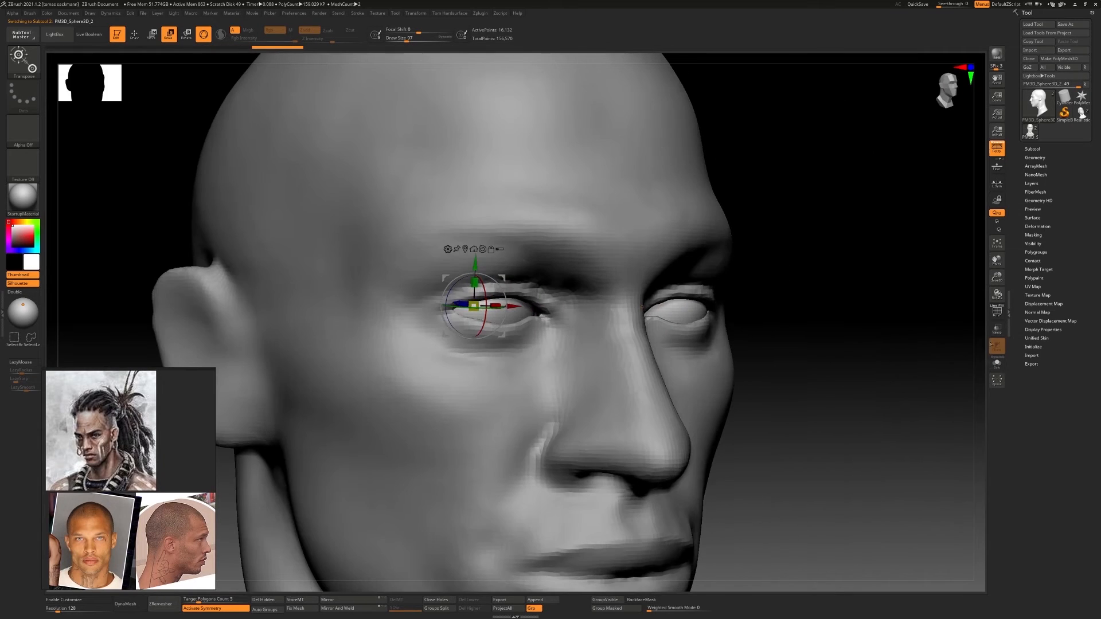
click(997, 364)
click(997, 364)
click(996, 329)
right_drag(860, 332, 820, 338)
ctrl+right_drag(820, 338, 663, 287)
ctrl+right_drag(664, 287, 598, 322)
drag(462, 314, 464, 311)
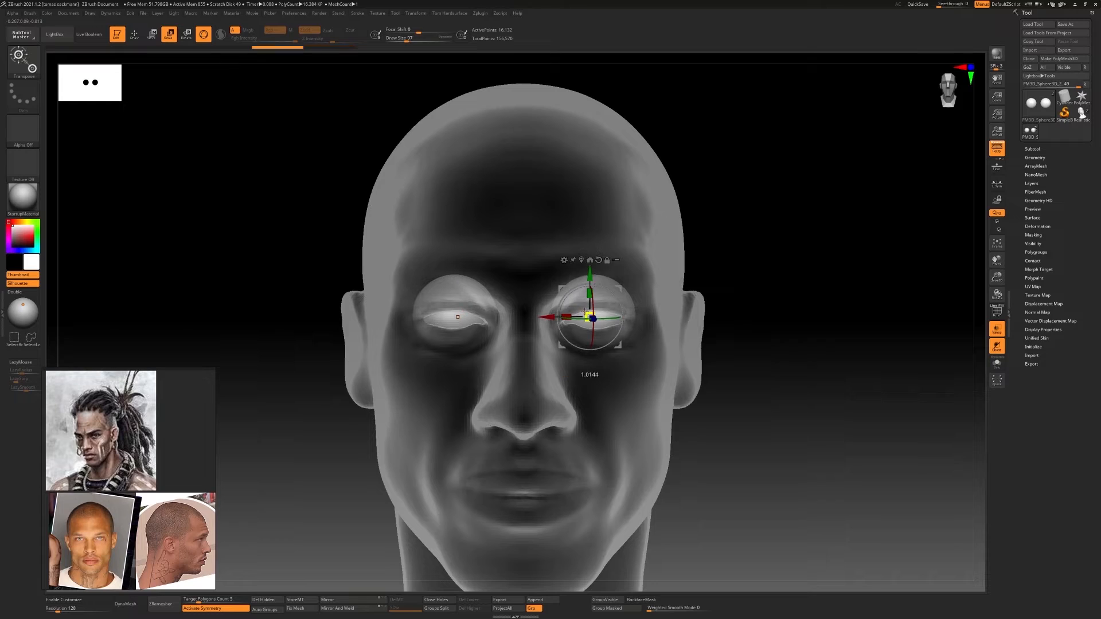
drag(594, 308, 594, 308)
right_drag(594, 308, 459, 313)
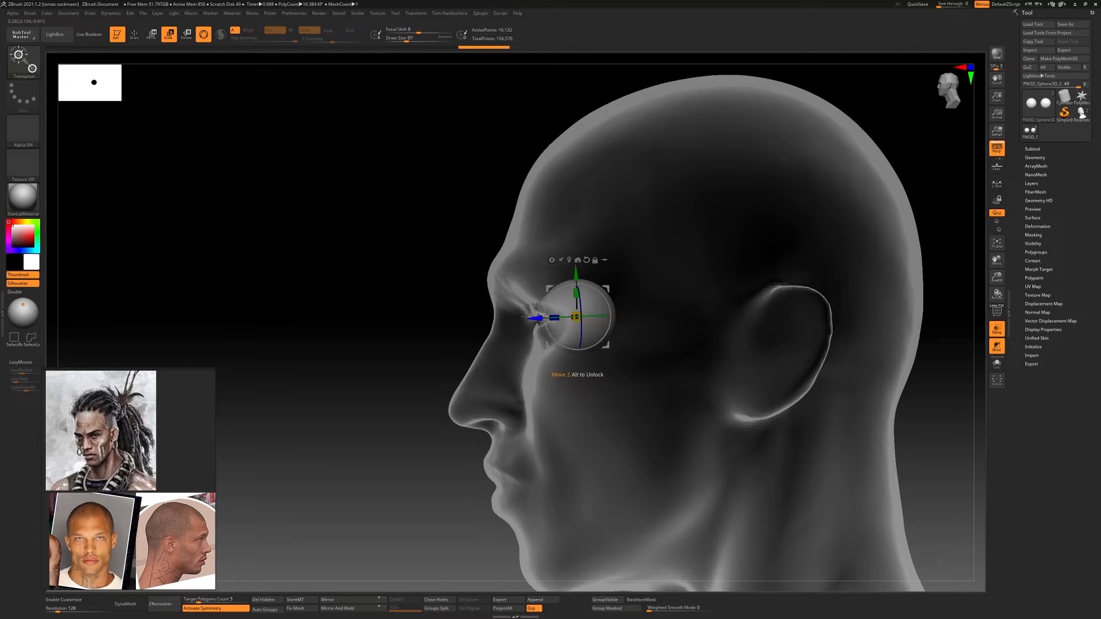
Shift the eyeballs along the depth axis to seat them in the sockets, and turn the head's transparency off
drag(525, 317, 522, 317)
mouse_move(522, 317)
right_down()
mouse_move(610, 315)
mouse_move(610, 287)
right_up()
key(q)
click(996, 329)
mouse_move(688, 324)
shift+right_down()
mouse_move(587, 327)
mouse_move(587, 367)
shift+right_up()
key(w)
drag(600, 316, 593, 315)
right_drag(594, 315, 645, 373)
right_drag(791, 354, 642, 356)
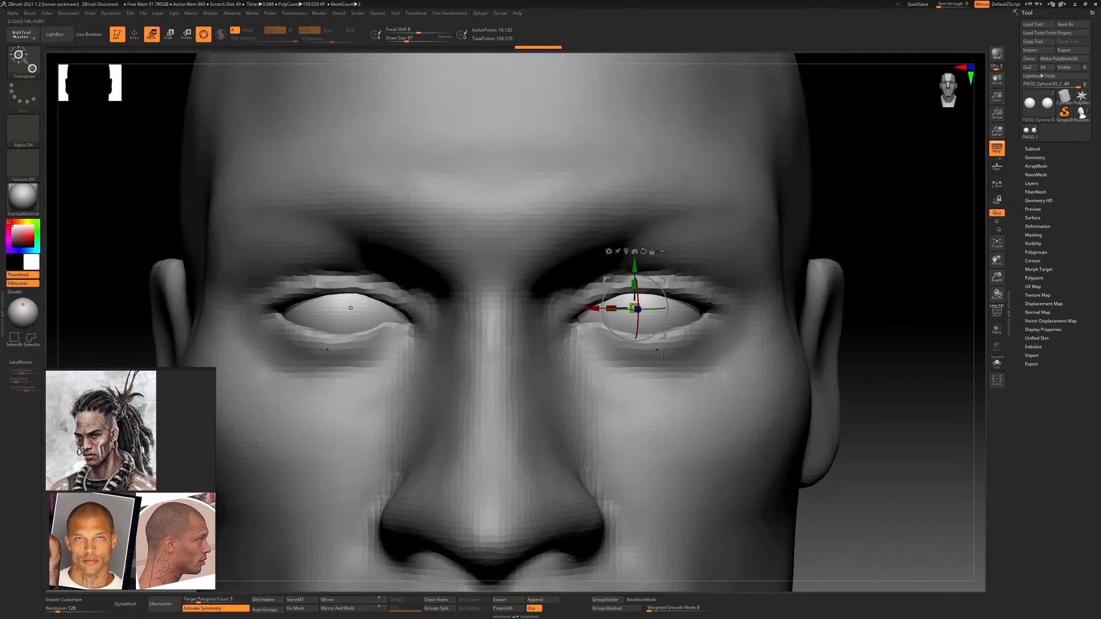
Make the head the active subtool again and return to drawing mode
key(q)
key(s)
key(w)
alt+click(636, 357)
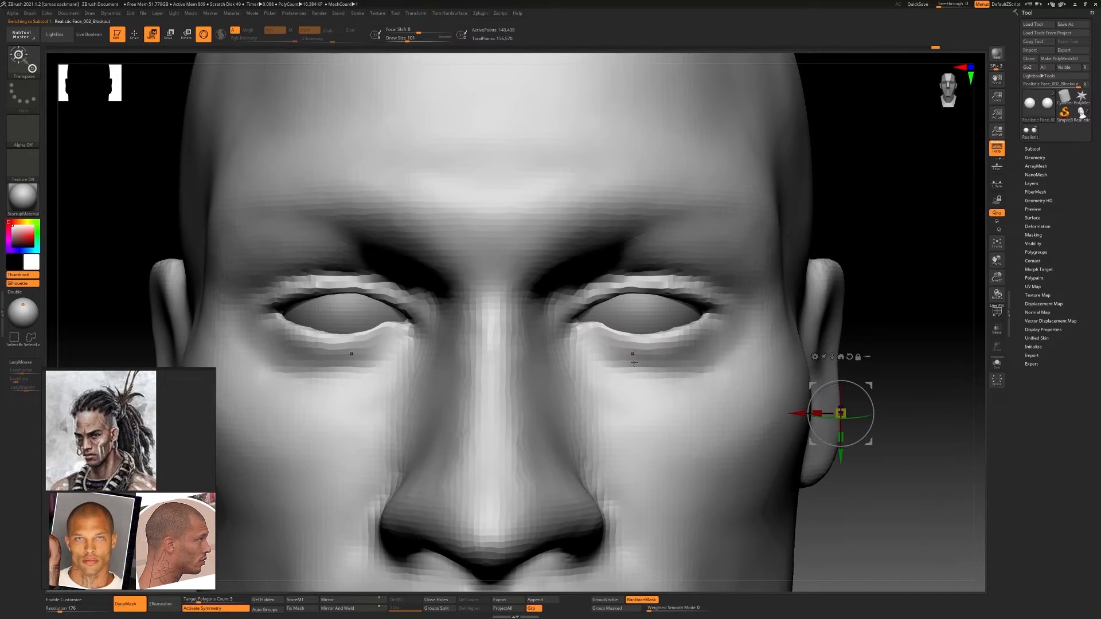
key(q)
key(w)
key(q)
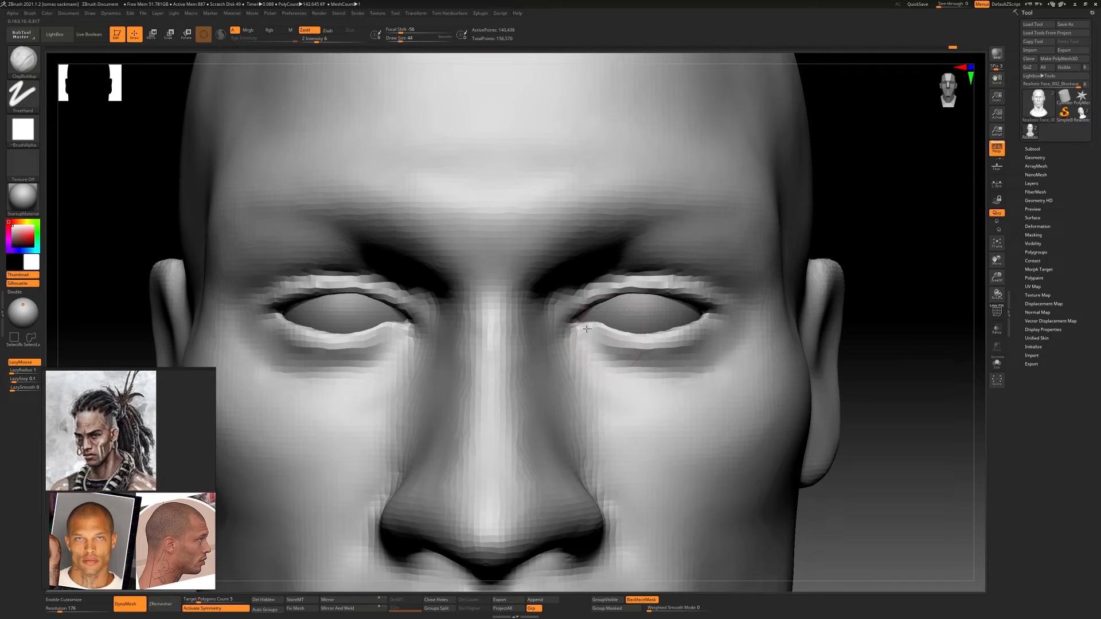
Adjust the curve of the upper eyelids from below and from the front with Move Topological
mouse_move(651, 334)
ctrl+right_down()
mouse_move(640, 309)
mouse_move(654, 290)
ctrl+right_up()
key(b)
key(m)
key(t)
key(s)
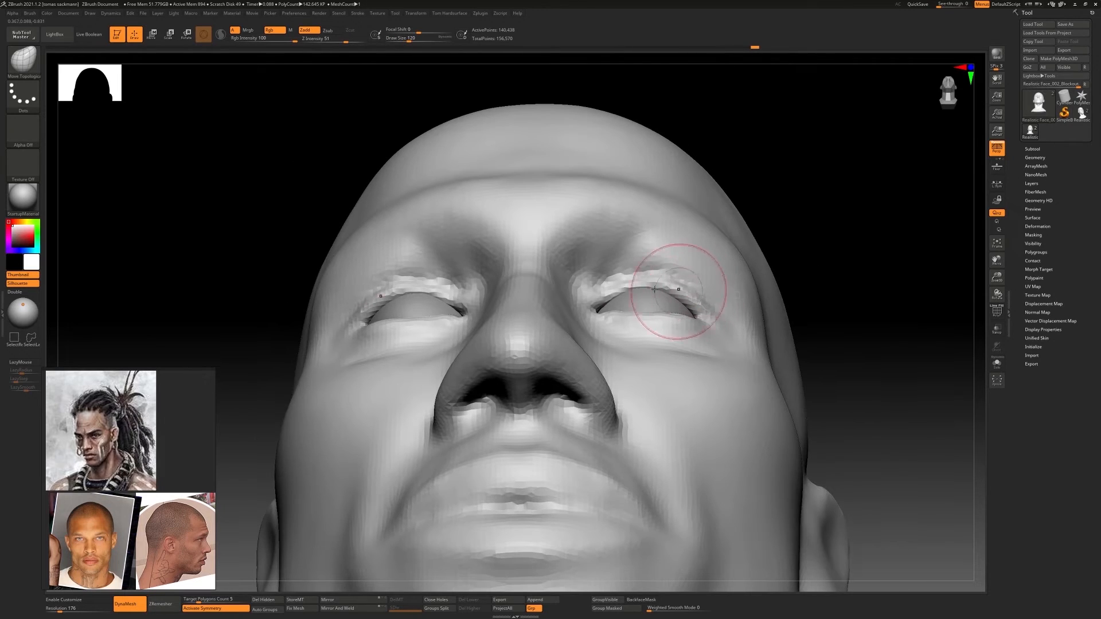
drag(641, 281, 682, 290)
right_drag(703, 318, 558, 313)
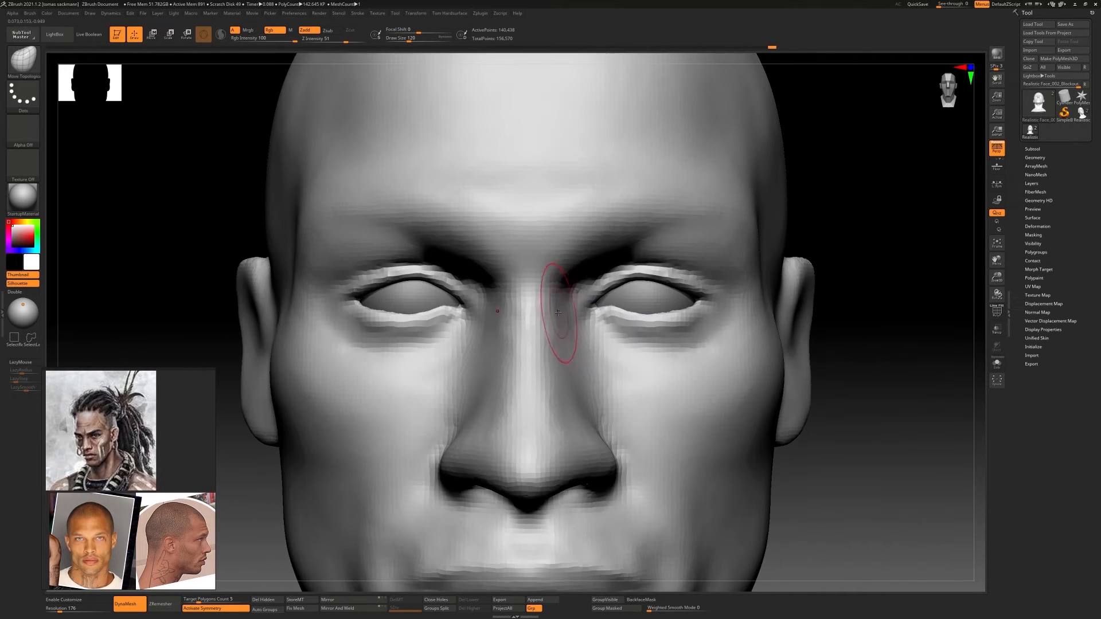
mouse_move(667, 284)
ctrl+right_down()
mouse_move(664, 337)
mouse_move(658, 297)
ctrl+right_up()
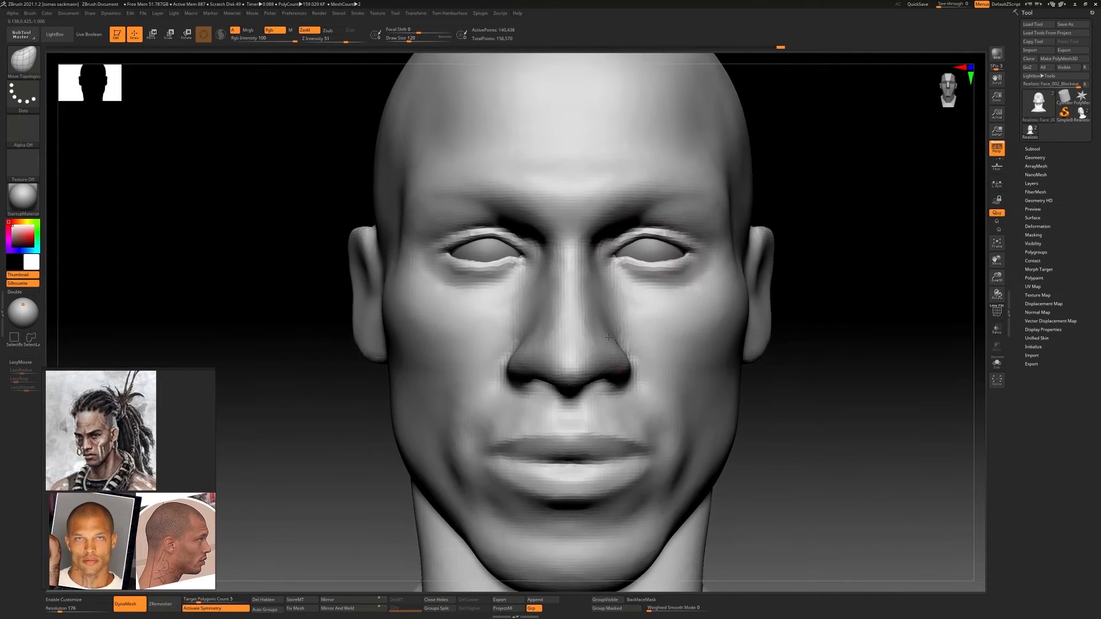
Compare the sculpted eyes with the close-up frontal reference photo laid over the head, and put the photo away
right_drag(1100, 301, 1100, 271)
alt+right_drag(602, 274, 564, 293)
right_drag(1100, 258, 816, 278)
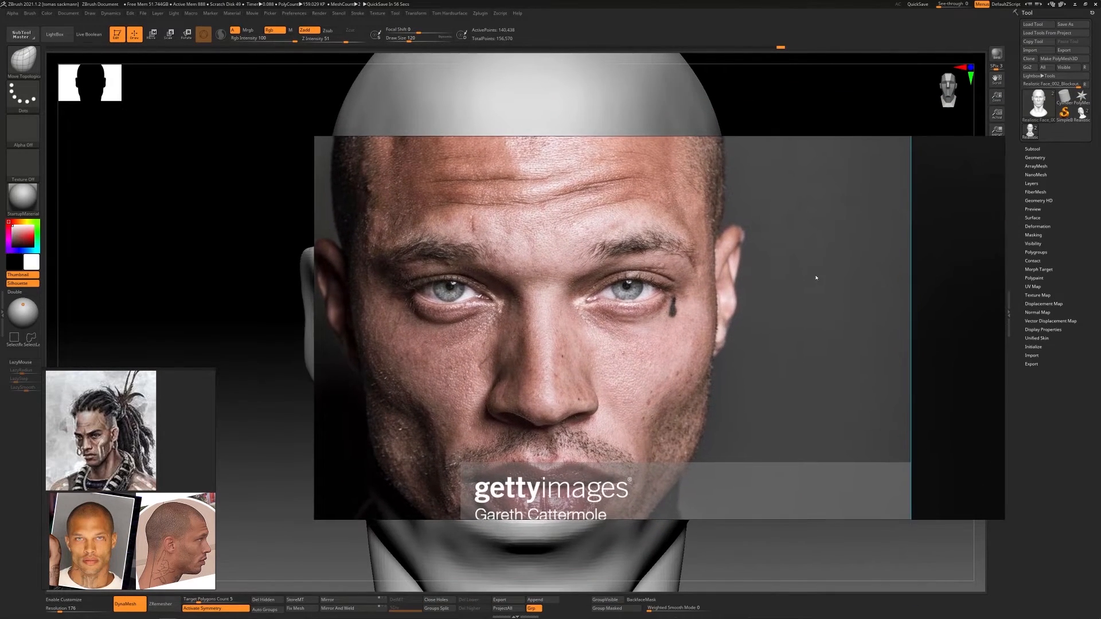
right_click(739, 261)
right_click(728, 224)
right_click(780, 198)
right_drag(695, 200, 1100, 218)
mouse_move(774, 335)
ctrl+right_down()
mouse_move(784, 310)
mouse_move(564, 297)
mouse_move(592, 305)
ctrl+right_up()
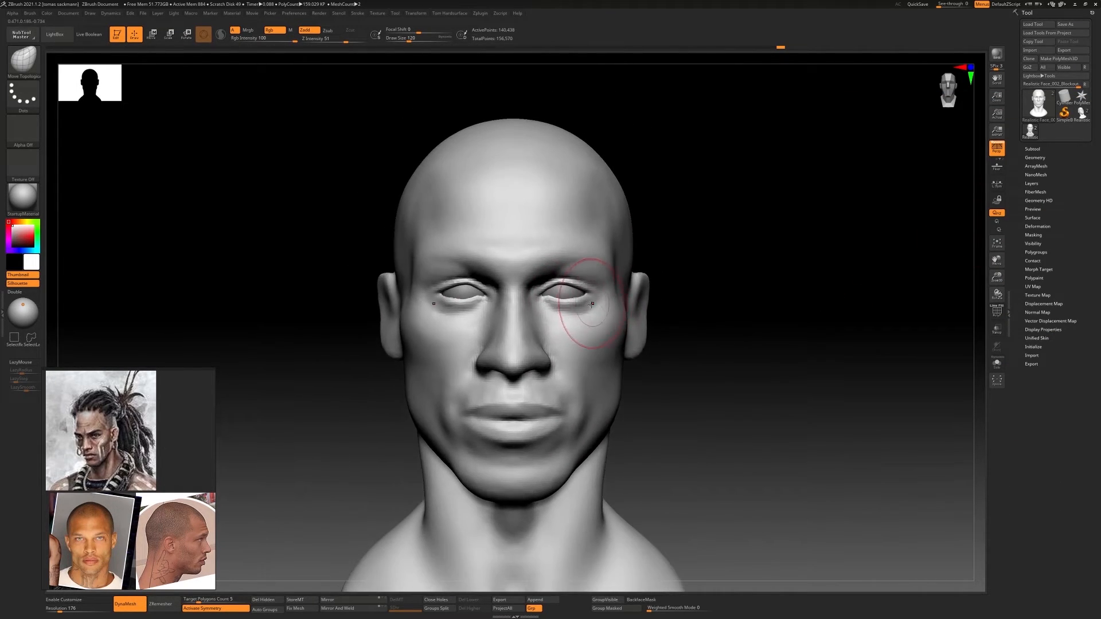
Refine the cheek, jaw and chin contours with Move Topological at draw sizes 331 and 228
key(s)
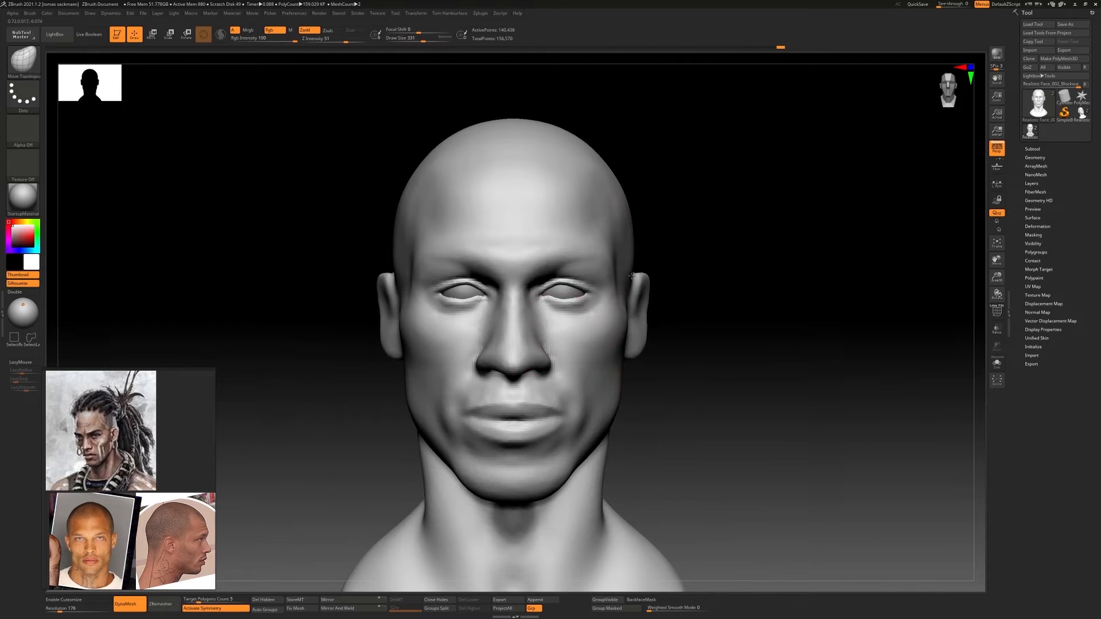
mouse_move(612, 377)
right_down()
mouse_move(626, 356)
mouse_move(639, 277)
mouse_move(609, 348)
mouse_move(639, 395)
right_up()
key(s)
drag(639, 396, 613, 396)
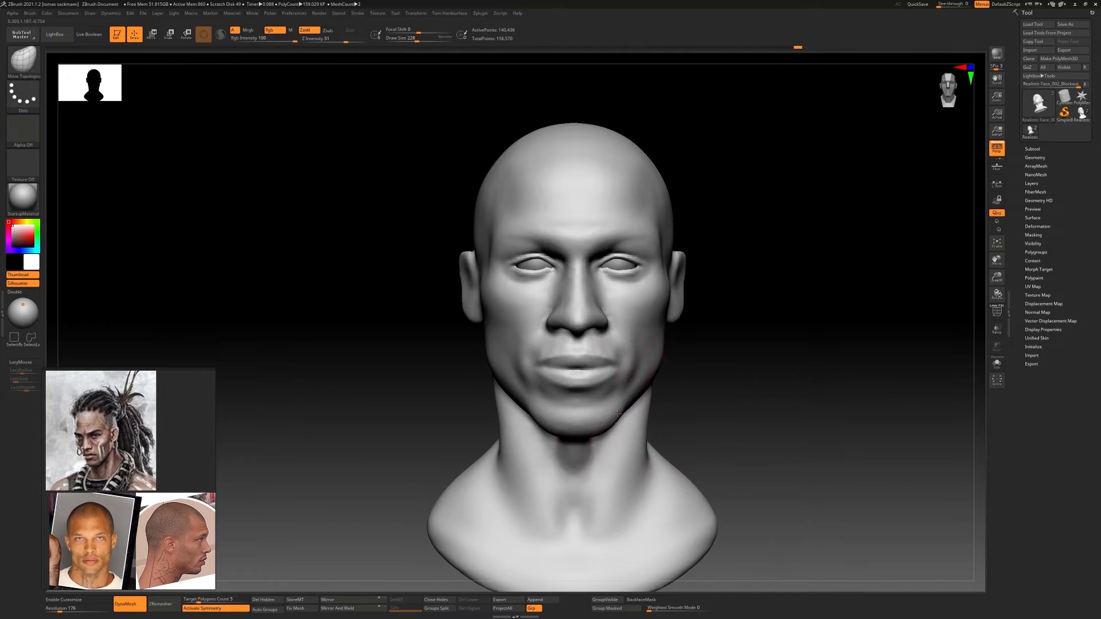
alt+right_drag(618, 413, 573, 427)
mouse_move(636, 393)
right_down()
mouse_move(533, 398)
mouse_move(643, 389)
mouse_move(619, 350)
mouse_move(628, 396)
right_up()
Select the eyeballs, fine-tune their position in the sockets, and reduce the draw size to 54
ctrl+right_drag(599, 292, 596, 339)
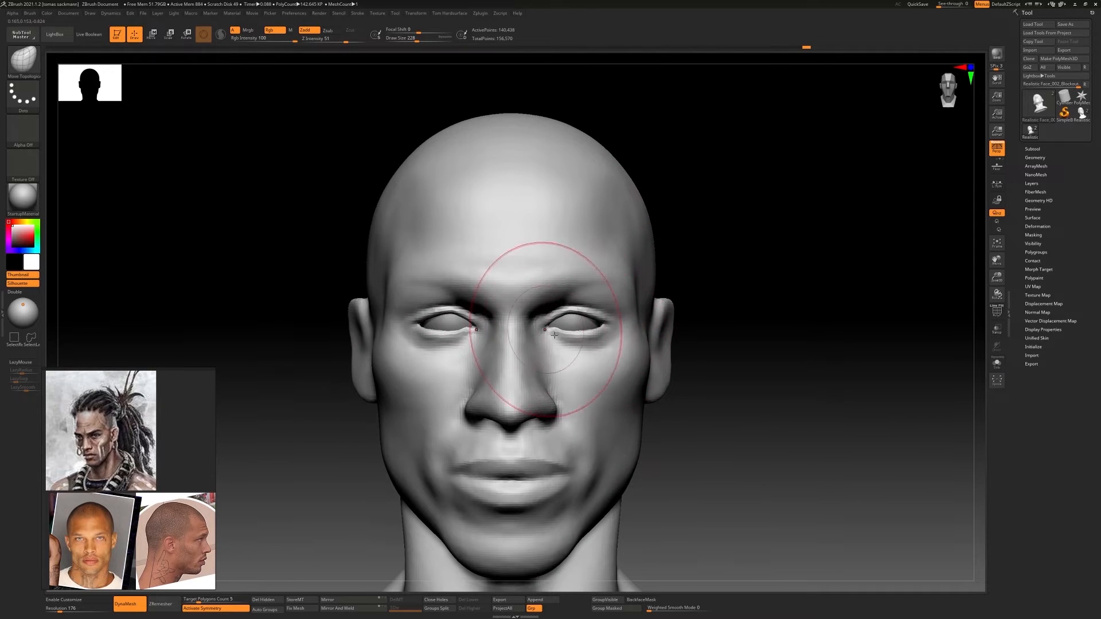
ctrl+right_drag(665, 313, 694, 353)
alt+click(599, 318)
key(w)
ctrl+right_drag(573, 318, 570, 269)
mouse_move(716, 327)
right_down()
mouse_move(648, 328)
mouse_move(737, 331)
right_up()
key(q)
ctrl+right_drag(668, 286, 662, 347)
key(s)
drag(616, 323, 596, 323)
Subdivide the head mesh once to level 2, leaving the eyeballs at their original density
alt+click(660, 367)
key(ctrl+d)
alt+click(625, 315)
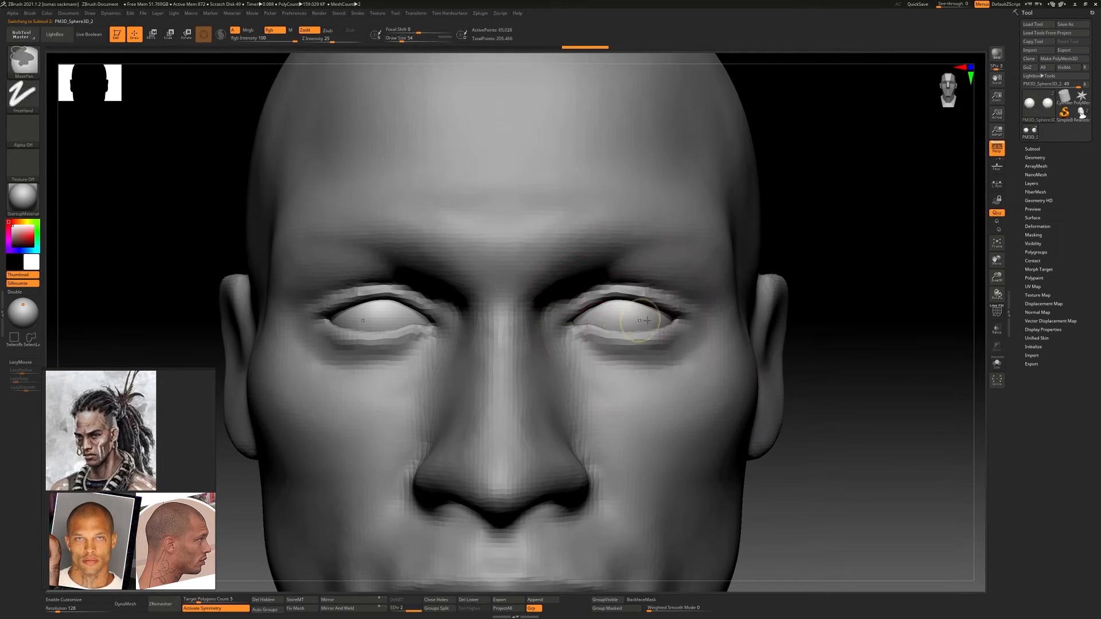
ctrl+right_drag(665, 355, 672, 331)
alt+click(676, 349)
mouse_move(680, 390)
ctrl+right_down()
mouse_move(682, 343)
mouse_move(678, 384)
ctrl+right_up()
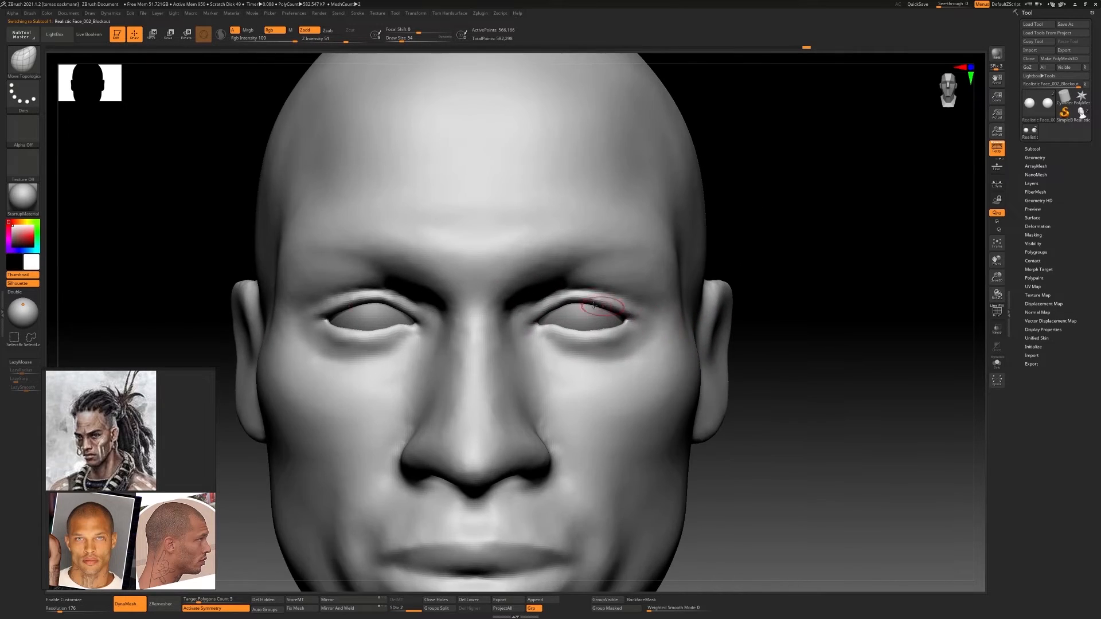
Refine the rims of the upper eyelids from below with the ClayBuildup brush at draw size 54
ctrl+right_drag(610, 310, 611, 338)
mouse_move(677, 312)
ctrl+right_down()
mouse_move(671, 289)
mouse_move(664, 306)
ctrl+right_up()
key(b)
key(c)
key(b)
drag(638, 301, 619, 304)
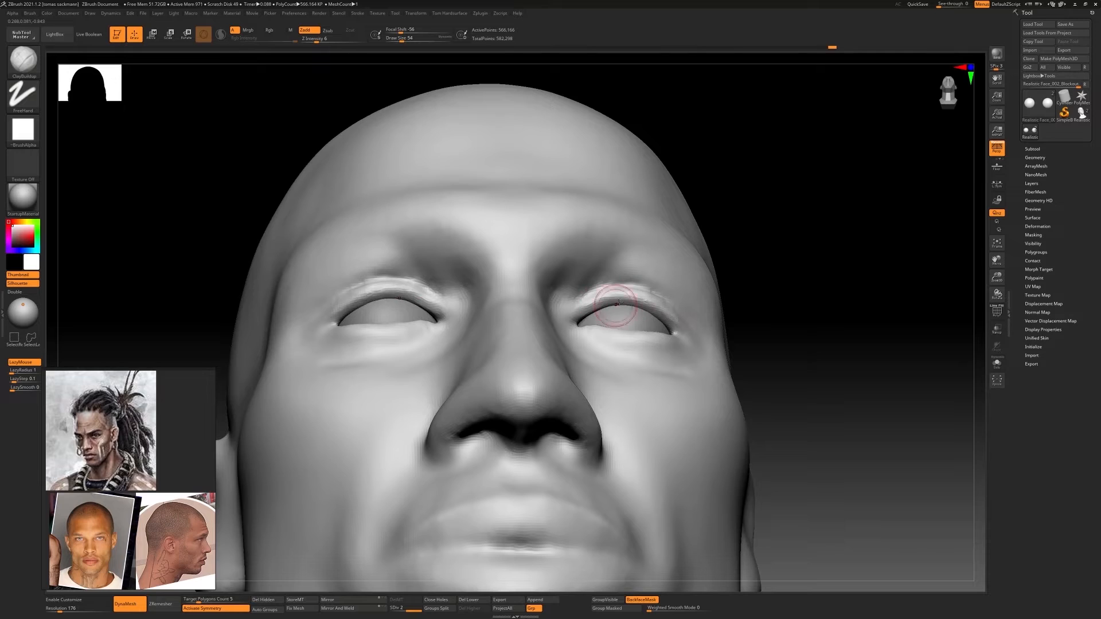
shift+right_drag(622, 305, 637, 314)
mouse_move(579, 313)
mouse_down()
mouse_move(567, 322)
mouse_move(585, 343)
mouse_move(579, 334)
mouse_up()
Build up the skin around the inner eye corners with ClayBuildup, using a small brush and draw size 59
key(s)
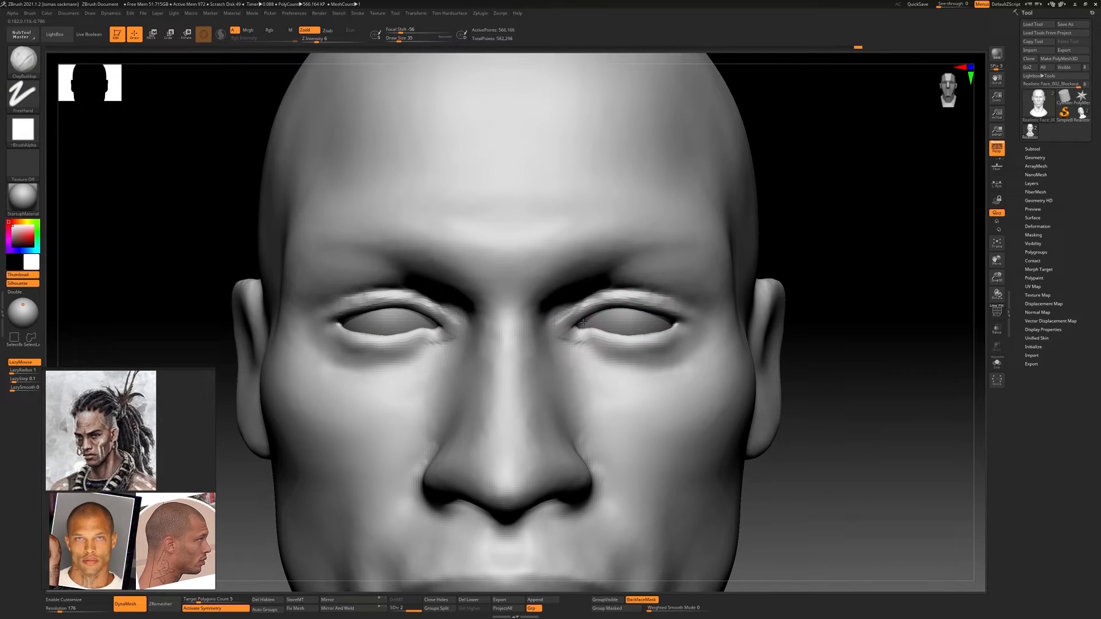
mouse_move(581, 337)
ctrl+right_down()
mouse_move(589, 327)
mouse_move(564, 331)
ctrl+right_up()
key(s)
mouse_move(564, 317)
mouse_down()
mouse_move(542, 316)
mouse_move(558, 299)
mouse_up()
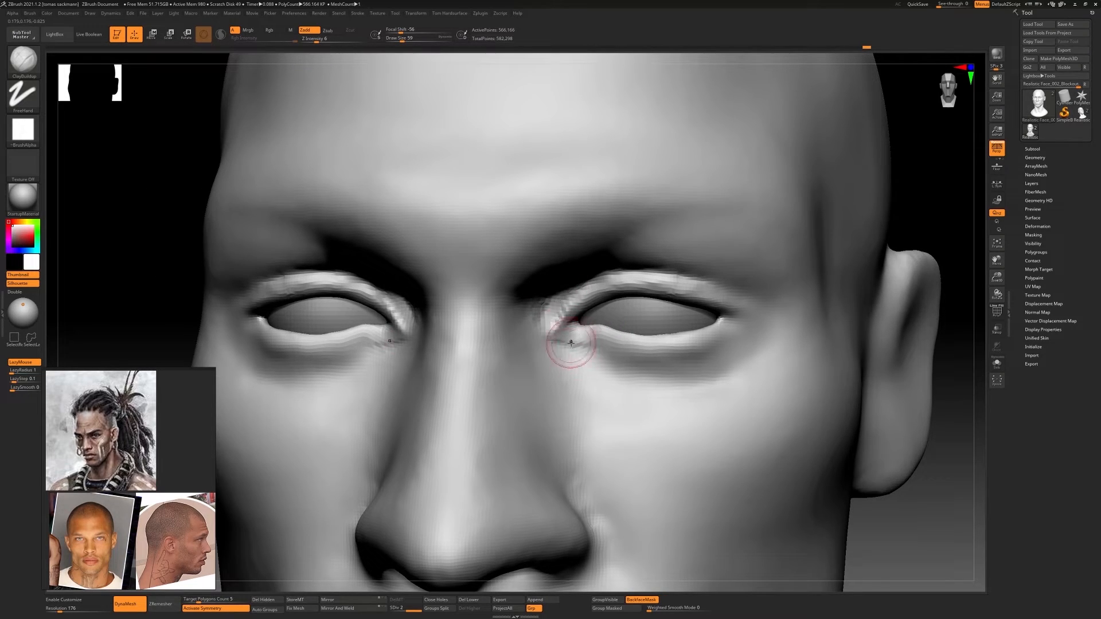
mouse_move(567, 337)
shift+mouse_down()
mouse_move(546, 331)
mouse_move(587, 278)
shift+mouse_up()
mouse_move(644, 354)
ctrl+right_down()
mouse_move(669, 356)
mouse_move(652, 344)
ctrl+right_up()
Define the edge of the lower eyelids from inner to outer corner with the DamStandard brush at draw size 59
key(b)
key(d)
key(s)
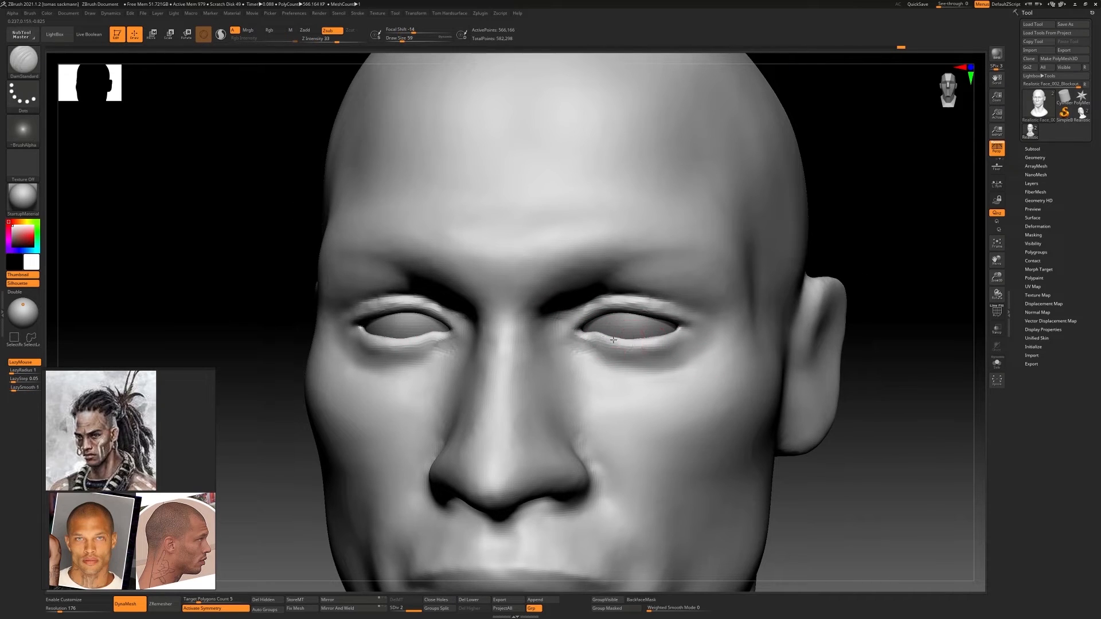
key(ctrl+z)
drag(613, 340, 668, 337)
shift+drag(603, 343, 671, 340)
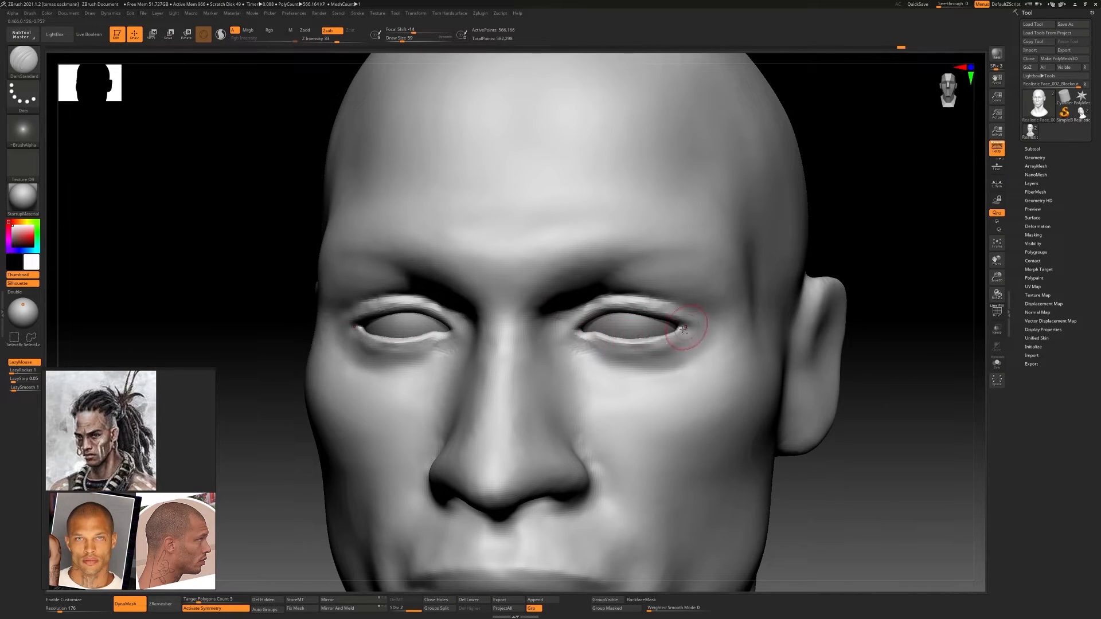
shift+right_drag(686, 331, 582, 345)
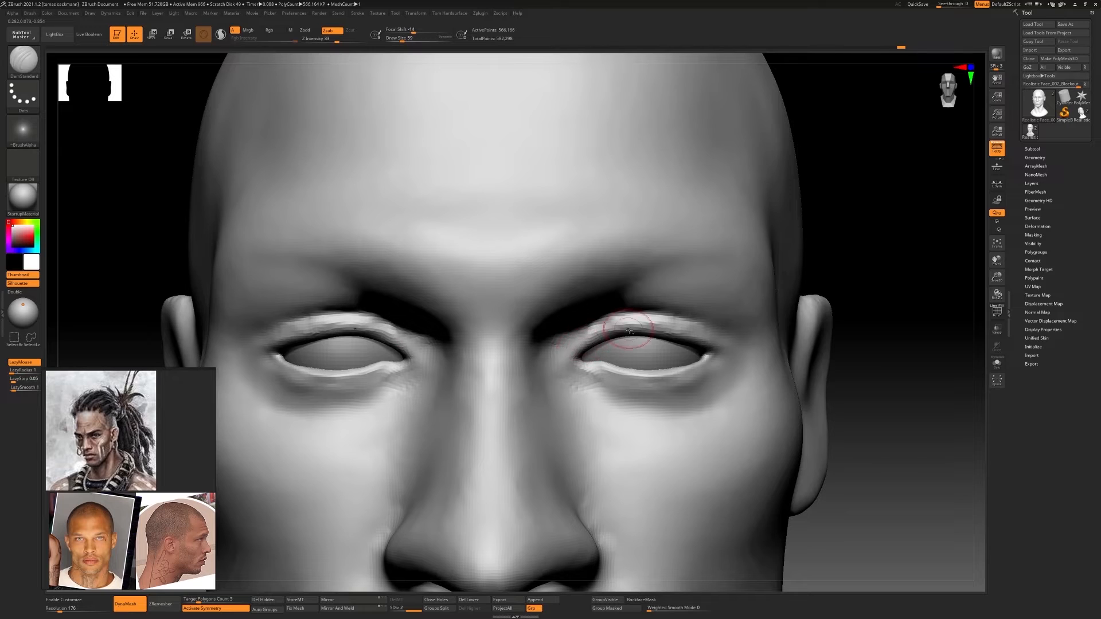
Carve the fold above the upper eyelids and extend it past the outer eye corners with DamStandard
mouse_move(647, 329)
right_down()
mouse_move(654, 310)
mouse_move(659, 327)
mouse_move(637, 345)
right_up()
drag(606, 328, 717, 347)
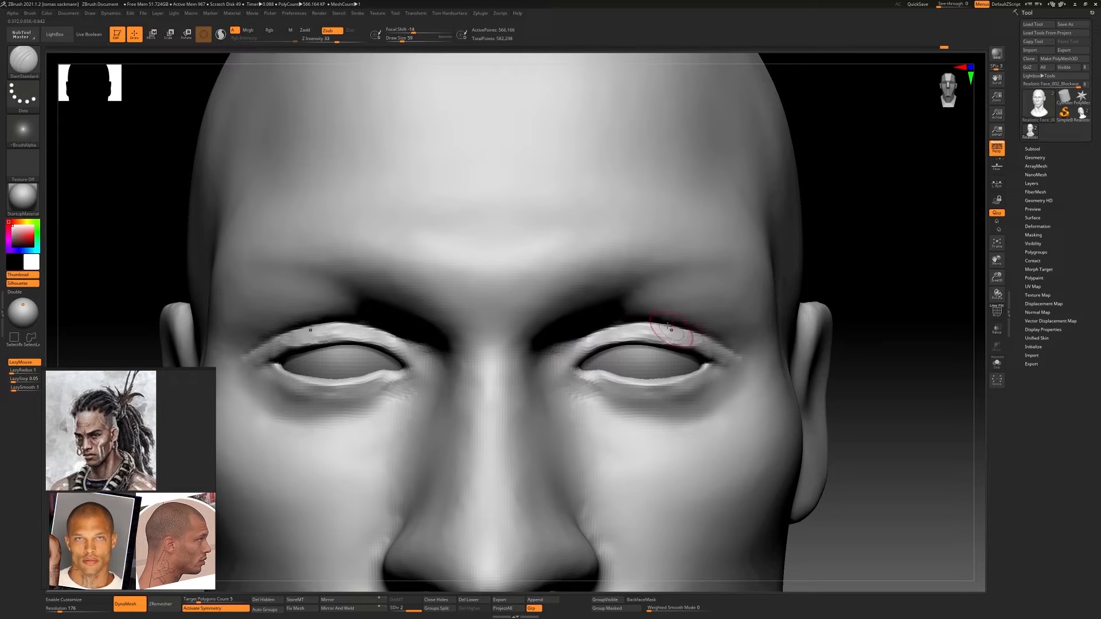
ctrl+right_drag(738, 359, 575, 304)
mouse_move(575, 304)
ctrl+right_down()
mouse_move(661, 339)
mouse_move(574, 321)
mouse_move(581, 290)
ctrl+right_up()
Adjust the inner eye corners and the eyelid curves with Move Topological, reducing the draw size to 87
key(b)
key(m)
key(t)
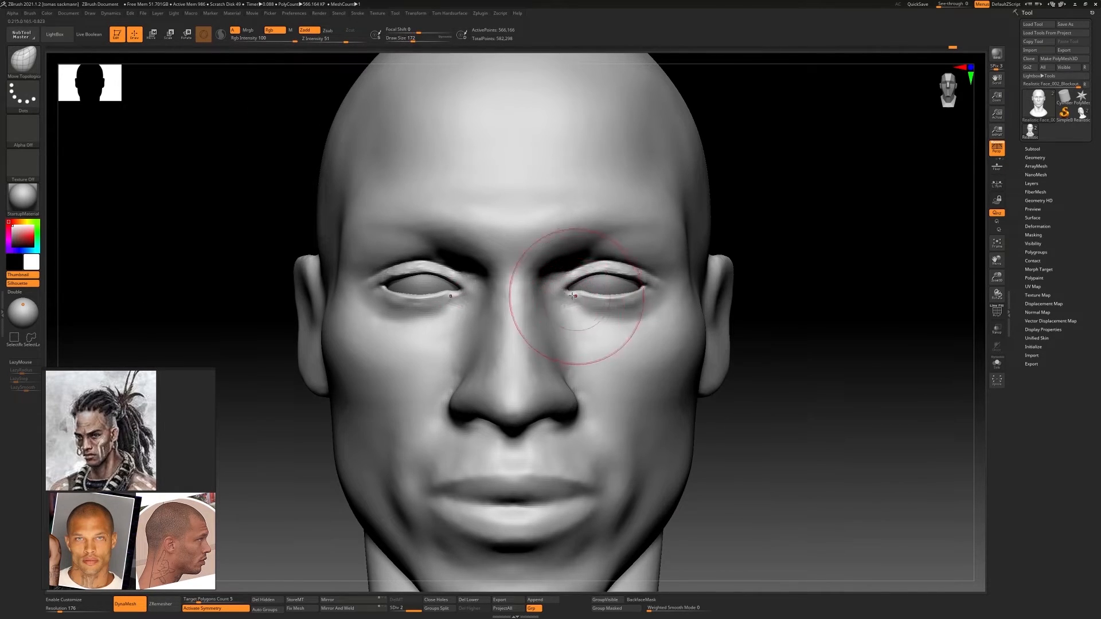
mouse_move(572, 296)
mouse_down()
mouse_move(602, 274)
mouse_move(597, 264)
mouse_up()
key(s)
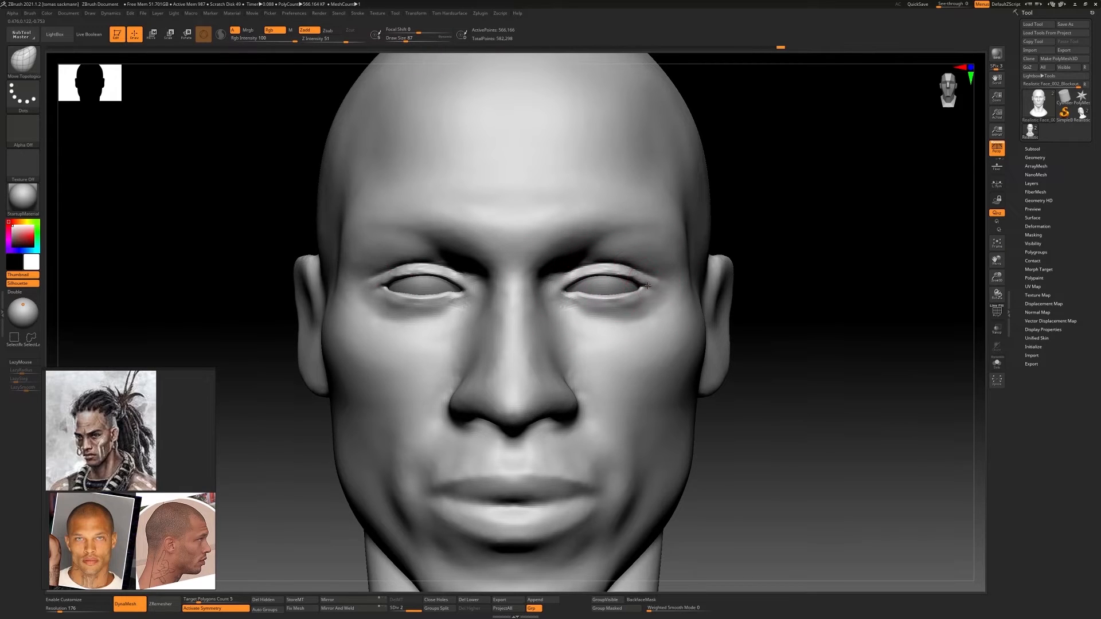
ctrl+right_drag(674, 337, 565, 315)
mouse_move(565, 316)
ctrl+right_down()
mouse_move(599, 332)
mouse_move(578, 303)
mouse_move(582, 322)
mouse_move(592, 278)
ctrl+right_up()
drag(588, 293, 590, 286)
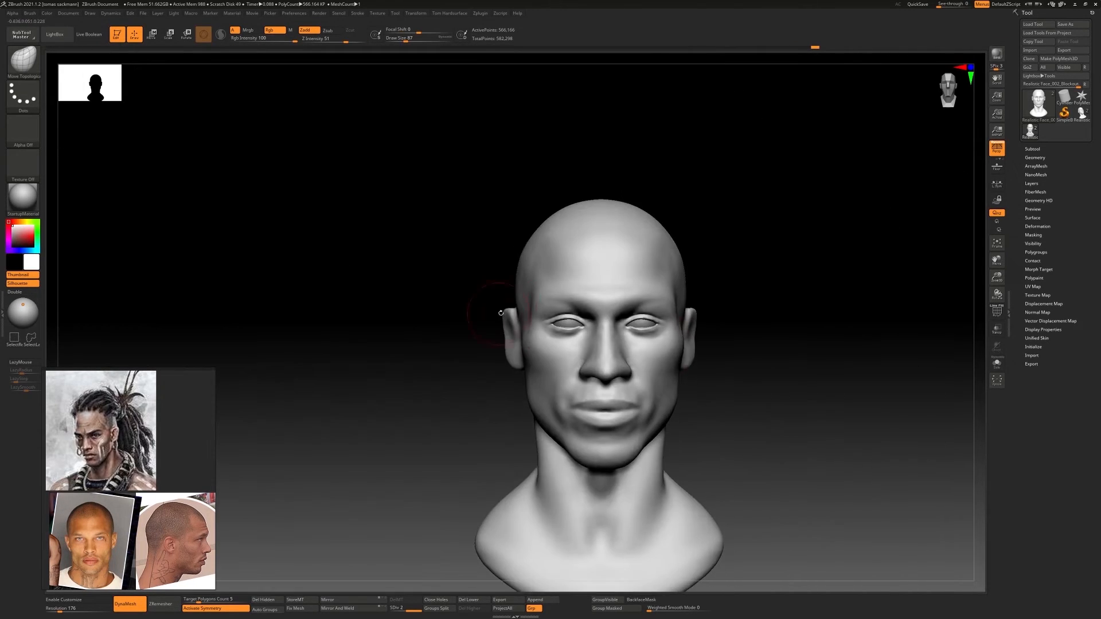
Refine the face from the front and side with Move Topological, enlarging the brush to draw size 136
mouse_move(614, 309)
ctrl+right_down()
mouse_move(696, 320)
mouse_move(637, 390)
mouse_move(572, 370)
mouse_move(601, 363)
mouse_move(585, 343)
mouse_move(609, 303)
ctrl+right_up()
right_drag(609, 304, 637, 298)
mouse_move(557, 322)
right_down()
mouse_move(622, 310)
mouse_move(675, 343)
mouse_move(638, 341)
right_up()
key(s)
drag(657, 342, 660, 342)
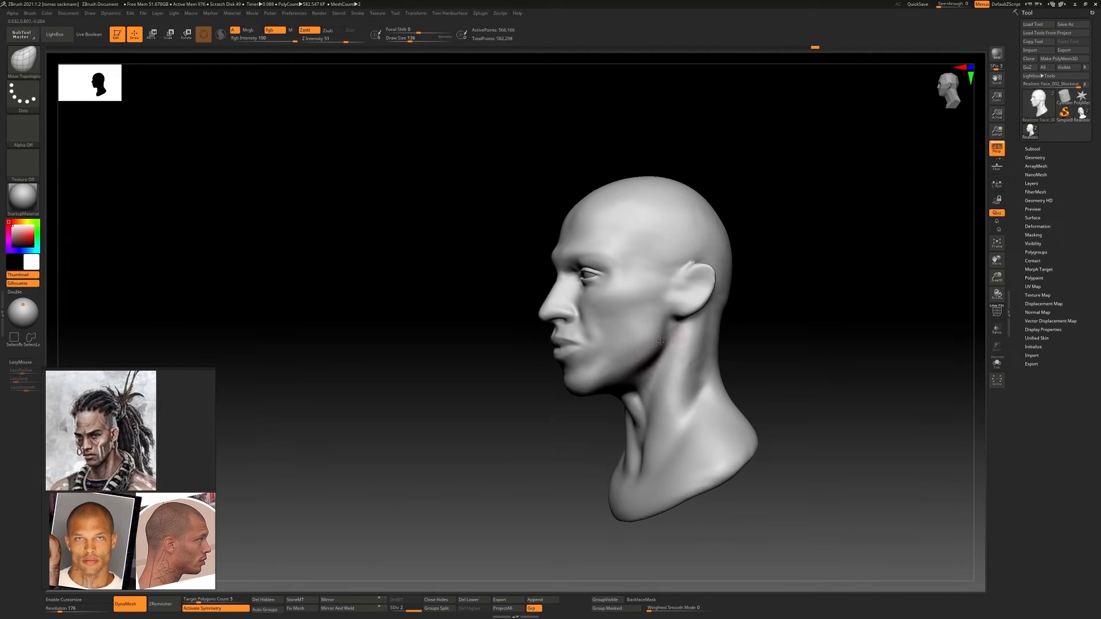
right_drag(661, 342, 599, 358)
Try building up the cheeks, cheekbones and jaw side with ClayBuildup strokes at draw size 74
key(s)
drag(598, 359, 593, 358)
key(b)
key(c)
key(b)
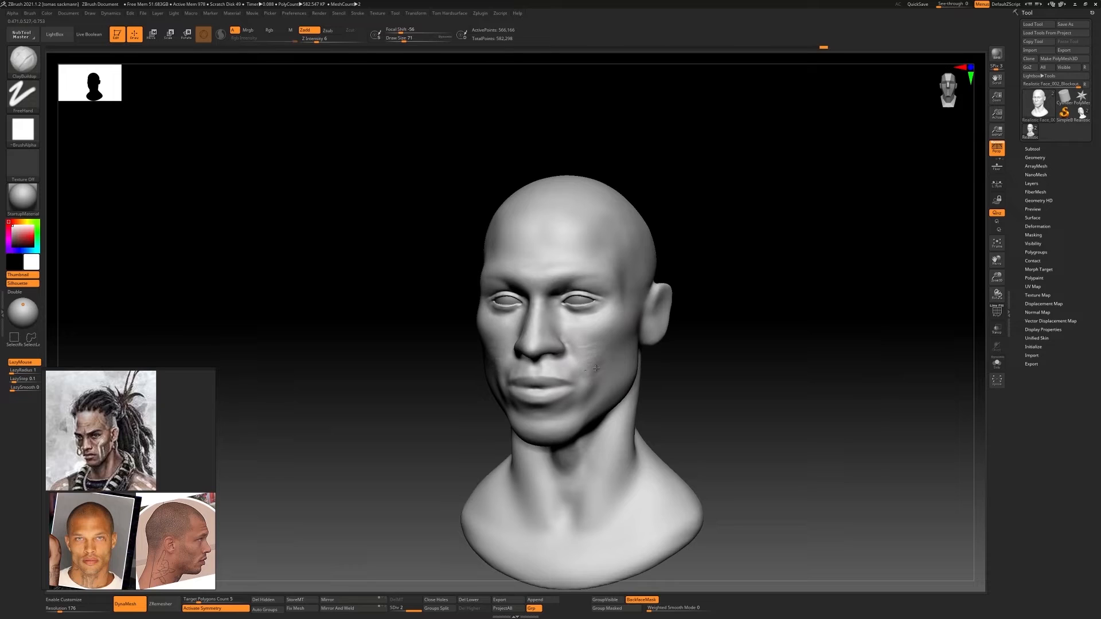
key(ctrl)
mouse_move(579, 385)
mouse_down()
mouse_move(592, 394)
mouse_move(602, 367)
mouse_up()
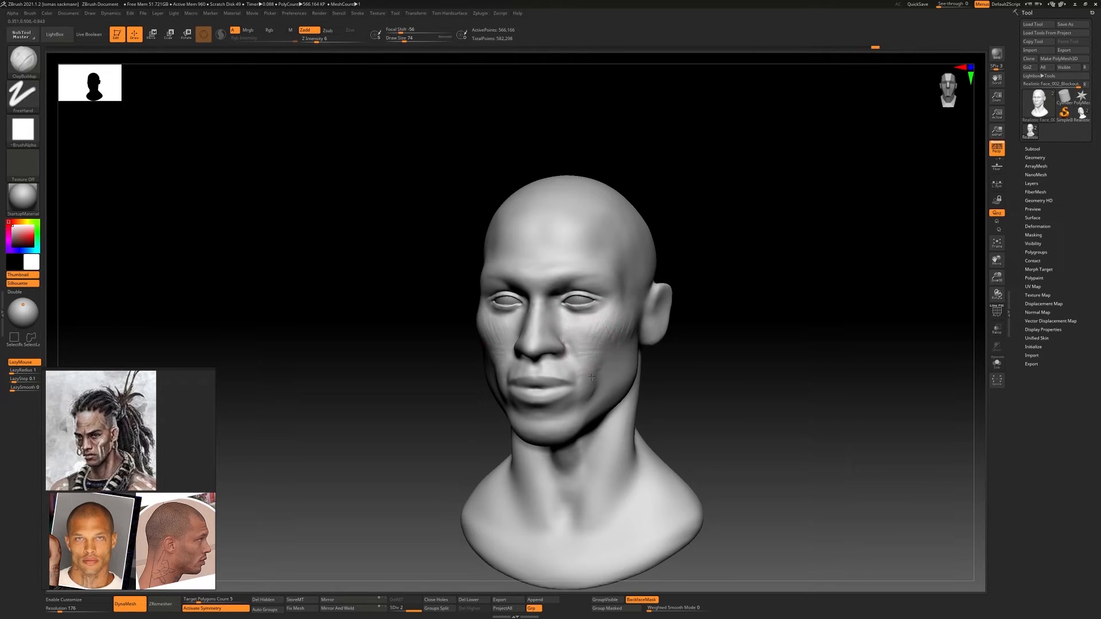
right_drag(632, 350, 624, 352)
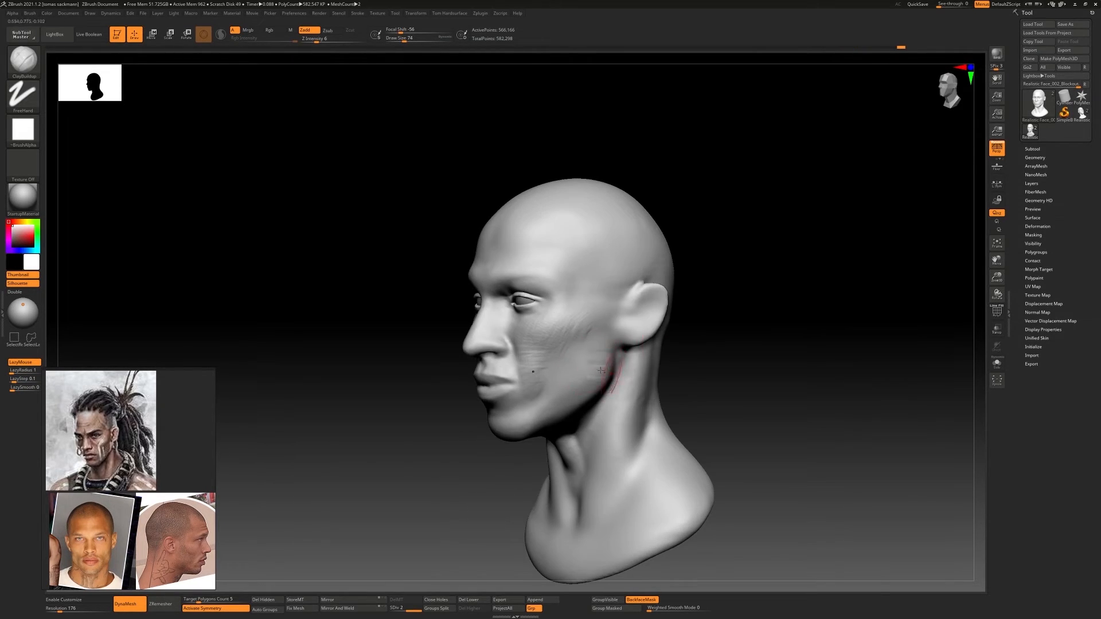
drag(575, 401, 549, 405)
shift+drag(578, 360, 548, 376)
mouse_move(565, 361)
shift+right_down()
mouse_move(599, 340)
mouse_move(603, 360)
shift+right_up()
Undo the ClayBuildup strokes on the cheeks and jaw
key(ctrl+z)
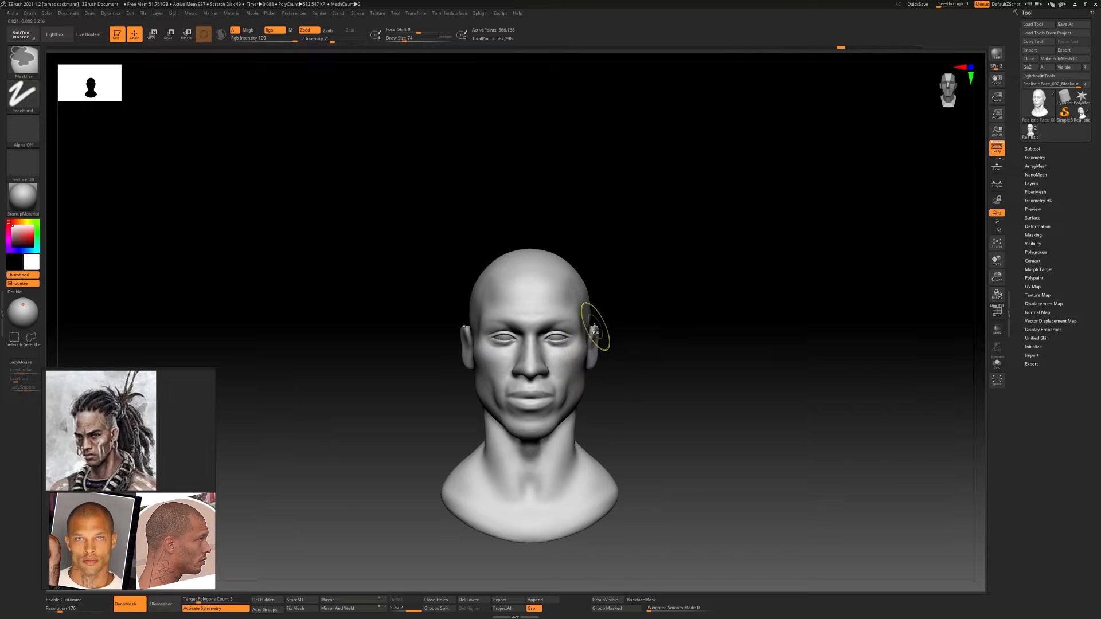
key(ctrl+z)
key(ctrl+z)
mouse_move(607, 328)
right_down()
mouse_move(577, 336)
mouse_move(524, 388)
mouse_move(489, 316)
mouse_move(534, 310)
mouse_move(570, 266)
mouse_move(643, 298)
right_up()
key(ctrl+z)
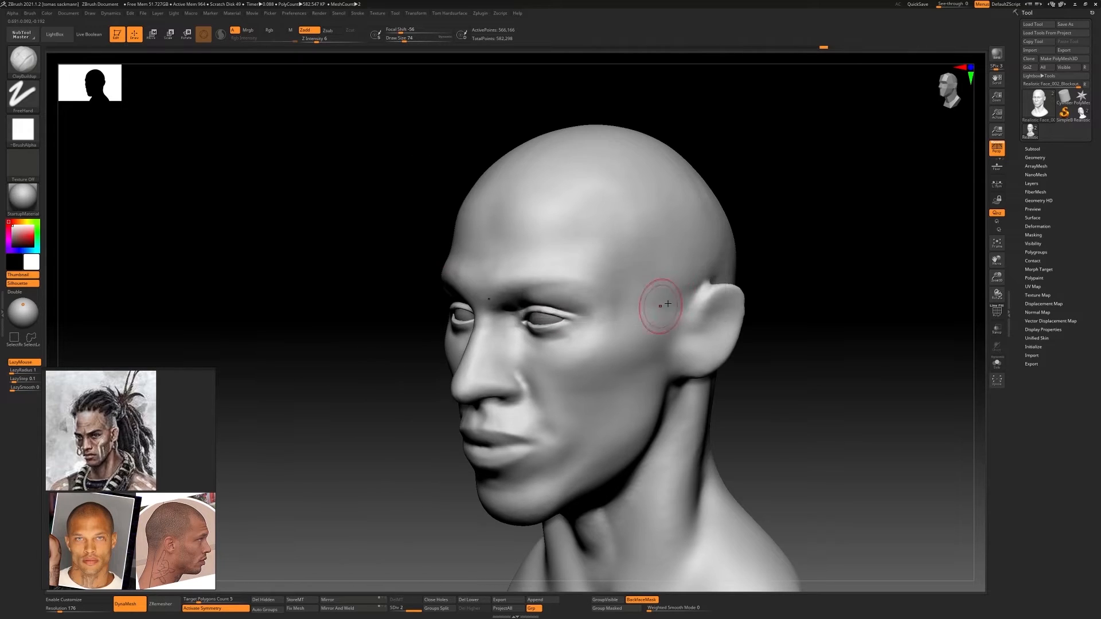
Lower the head to subdivision level 1 and work over the forehead, brow and temple areas
key(shift+d)
mouse_move(618, 244)
right_down()
mouse_move(627, 258)
mouse_move(571, 253)
right_up()
shift+drag(571, 253, 560, 229)
right_drag(560, 229, 575, 263)
mouse_move(575, 263)
mouse_down()
mouse_move(592, 290)
mouse_move(559, 288)
mouse_up()
right_drag(559, 288, 628, 281)
mouse_move(628, 281)
ctrl+right_down()
mouse_move(590, 249)
mouse_move(605, 298)
ctrl+right_up()
Adjust the outer eye and temple area from the front with a resized Move Topological brush
key(b)
key(m)
key(t)
key(s)
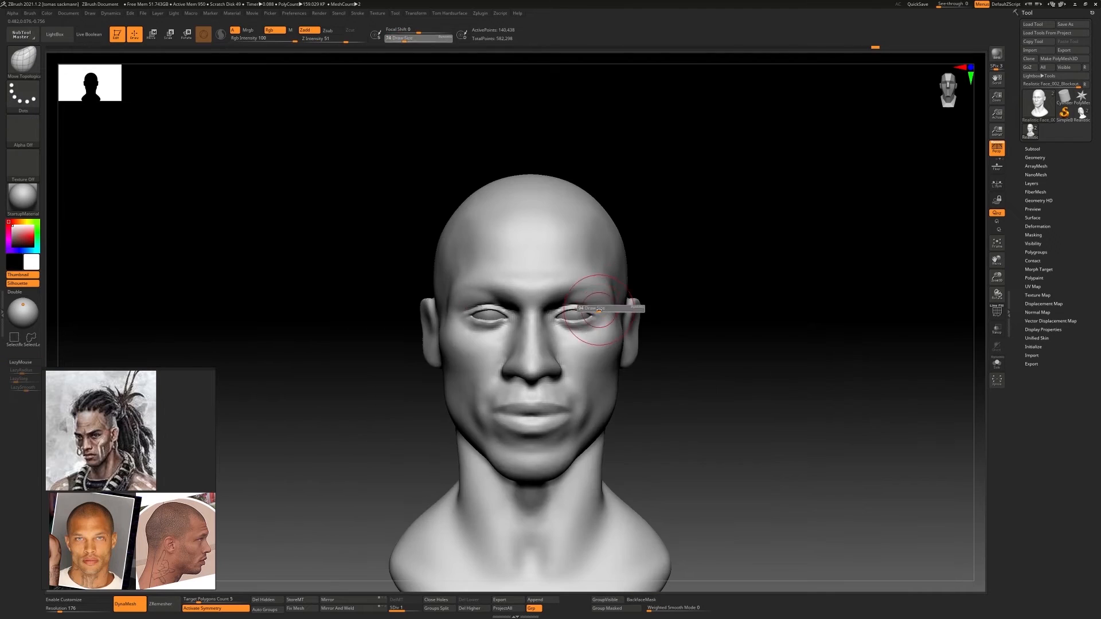
drag(594, 312, 600, 312)
drag(613, 293, 608, 293)
mouse_move(607, 293)
ctrl+right_down()
mouse_move(603, 282)
mouse_move(622, 344)
mouse_move(622, 316)
ctrl+right_up()
Raise the head to subdivision level 2 and carve the line between the lips with DamStandard
ctrl+right_drag(621, 317, 572, 362)
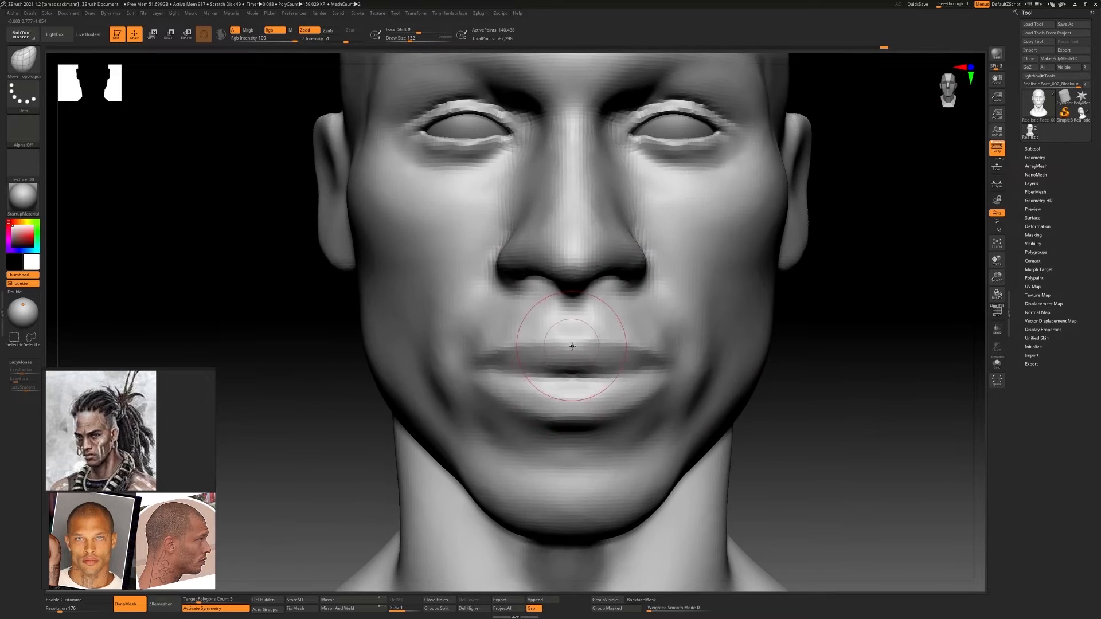
key(b)
key(d)
key(s)
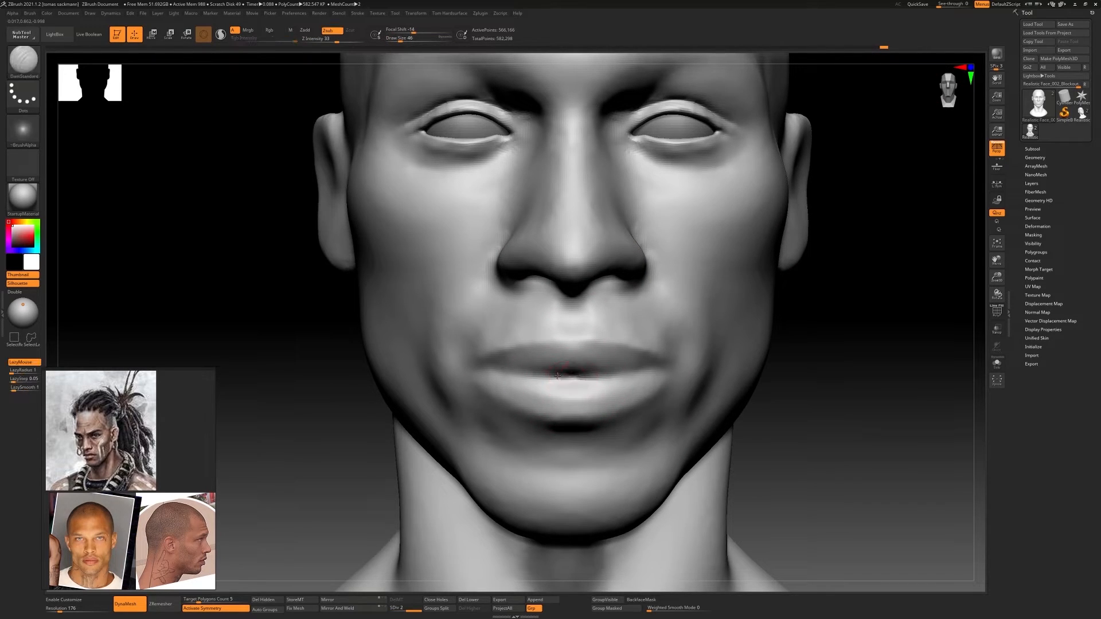
drag(612, 373, 534, 373)
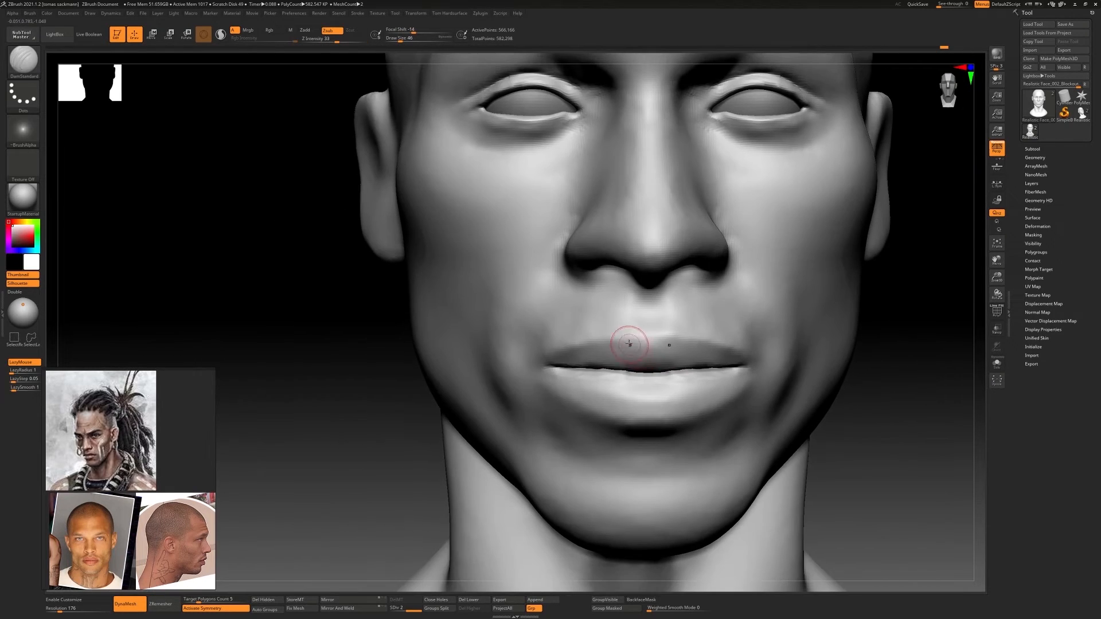
Define the upper lip's border and cupid's bow with mirrored DamStandard strokes
mouse_move(648, 345)
mouse_down()
mouse_move(615, 333)
mouse_move(556, 356)
mouse_up()
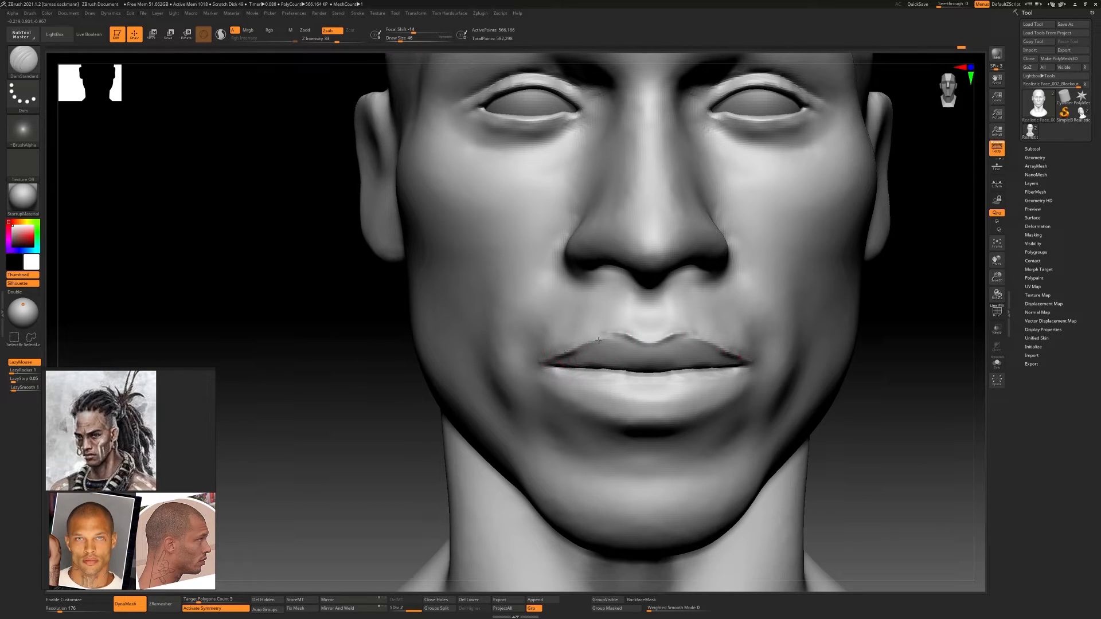
right_drag(608, 338, 688, 343)
shift+drag(585, 341, 550, 339)
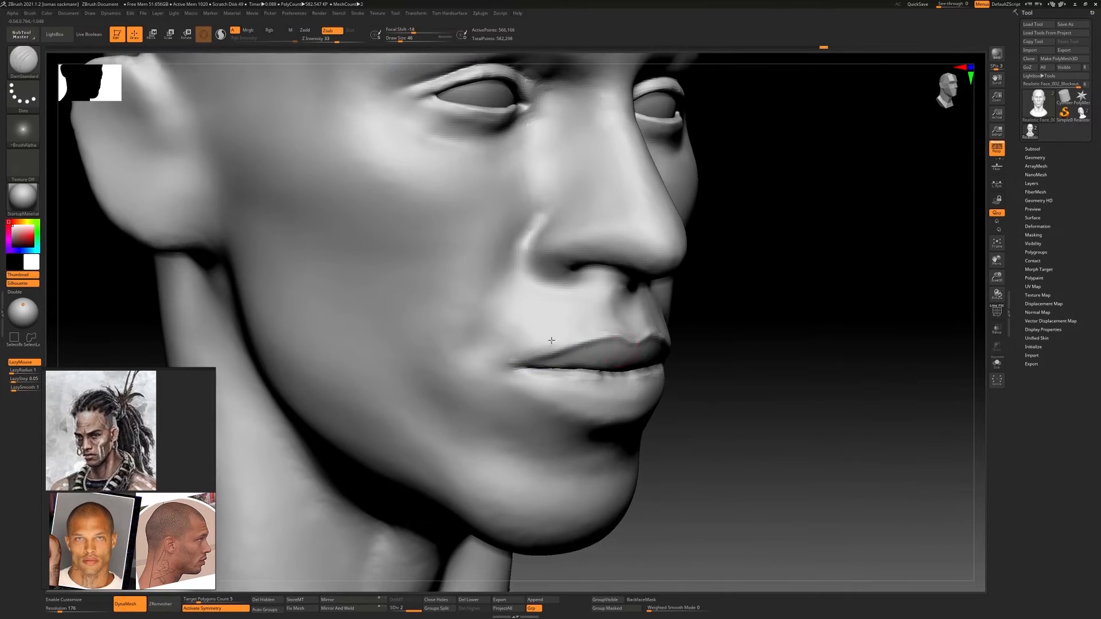
Build up the lower lip's volume with ClayBuildup strokes at draw size 56
right_drag(551, 339, 488, 339)
mouse_move(694, 344)
ctrl+right_down()
mouse_move(694, 374)
mouse_move(703, 286)
ctrl+right_up()
key(b)
key(c)
key(b)
key(s)
drag(597, 361, 637, 345)
right_drag(628, 345, 688, 347)
key(s)
drag(539, 356, 550, 358)
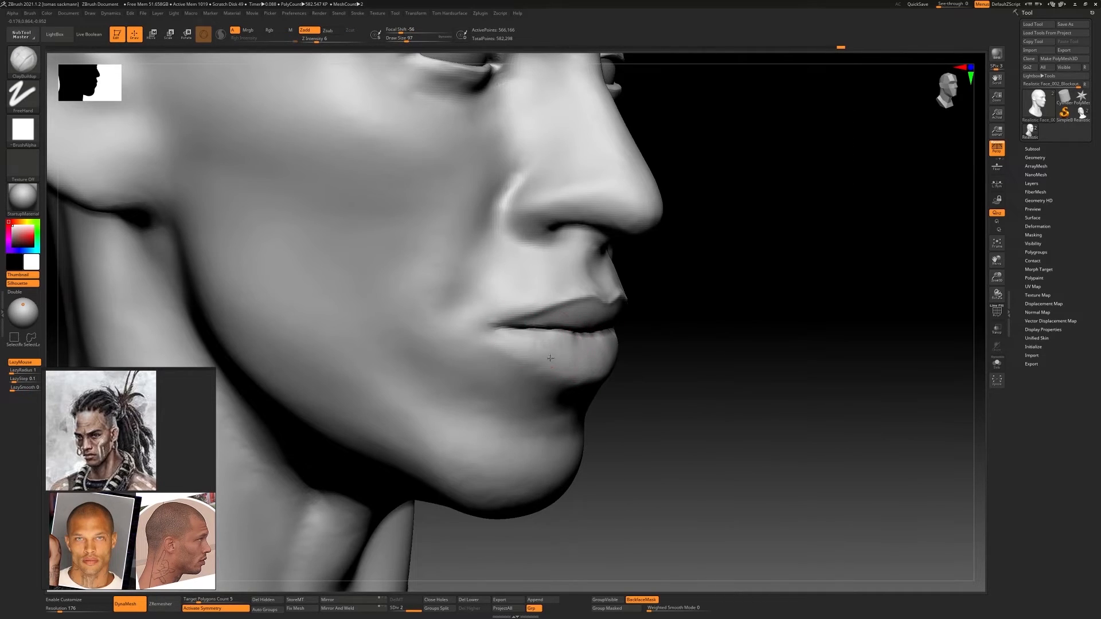
mouse_move(625, 351)
shift+right_down()
mouse_move(570, 347)
mouse_move(606, 362)
shift+right_up()
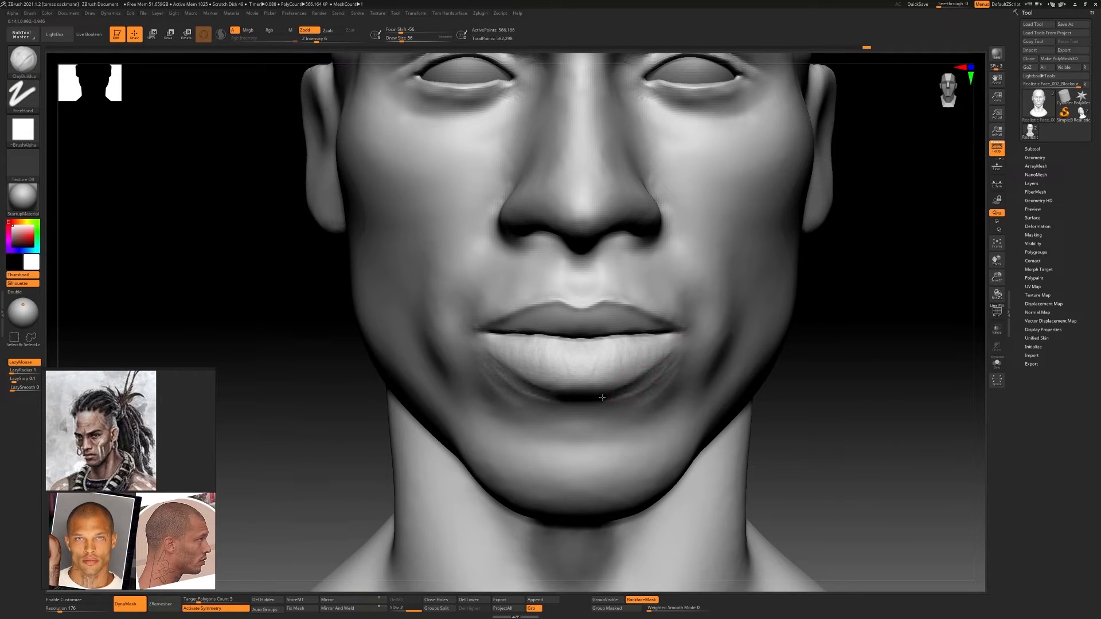
Reshape the lower lip and mouth corners from the front with a resized Move Topological brush
key(b)
key(m)
key(t)
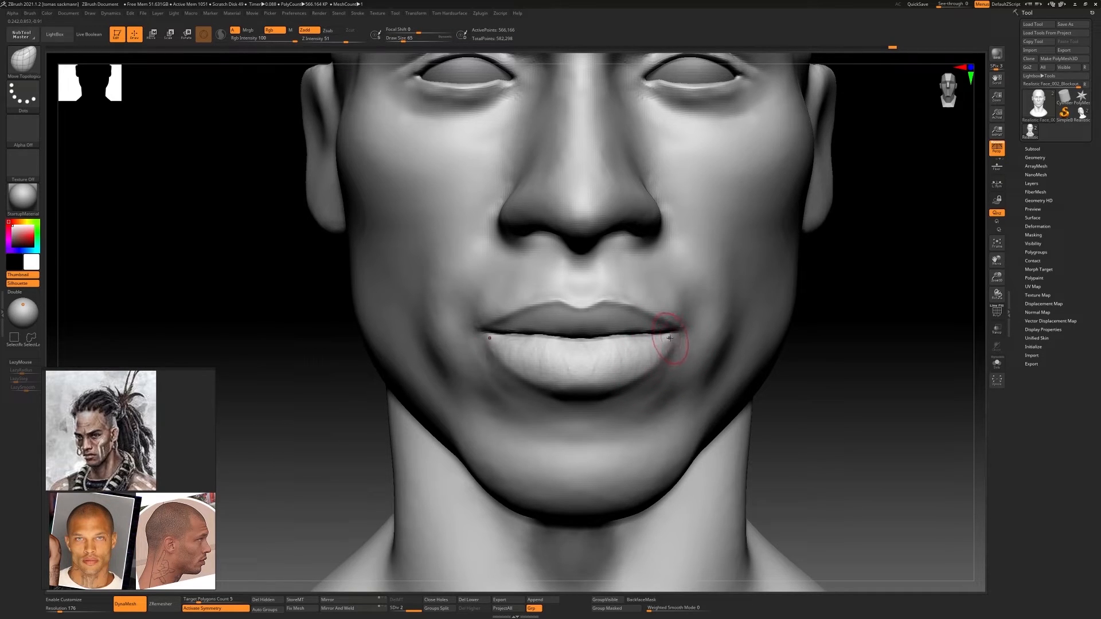
mouse_move(670, 338)
mouse_down()
mouse_move(670, 367)
mouse_move(627, 376)
mouse_up()
key(ctrl+z)
key(s)
key(])
mouse_move(641, 367)
ctrl+right_down()
mouse_move(607, 336)
mouse_move(487, 338)
mouse_move(501, 354)
ctrl+right_up()
key(s)
drag(501, 353, 497, 354)
Sharpen the lower lip's bottom contour from the corner to the middle with DamStandard at draw size 71
key(b)
key(d)
key(s)
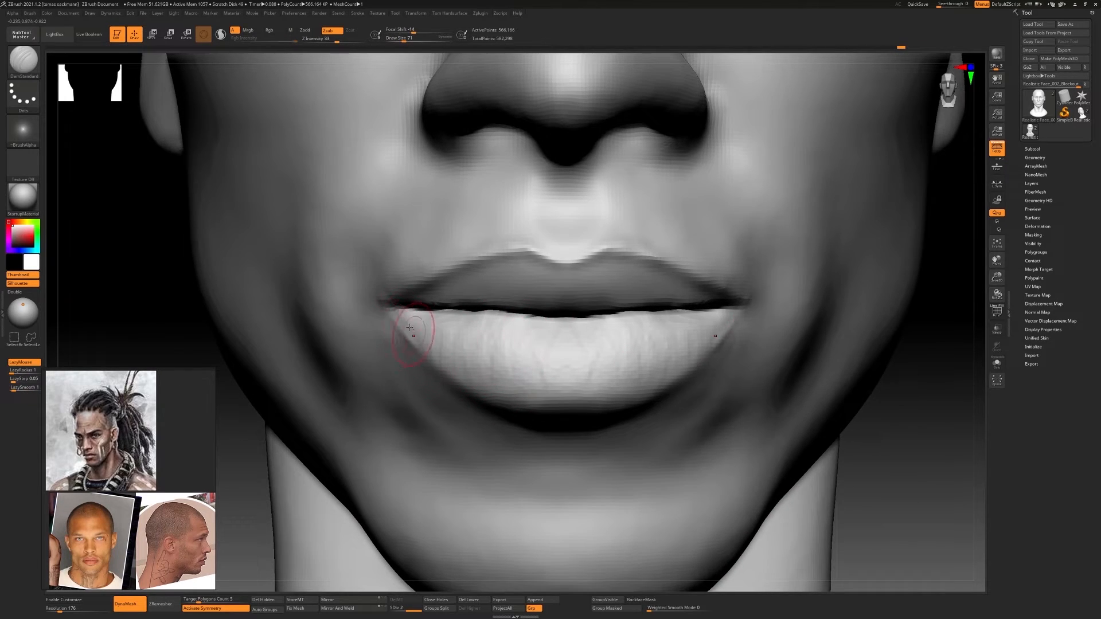
mouse_move(409, 328)
mouse_down()
mouse_move(422, 356)
mouse_move(528, 401)
mouse_move(491, 401)
mouse_move(516, 404)
mouse_up()
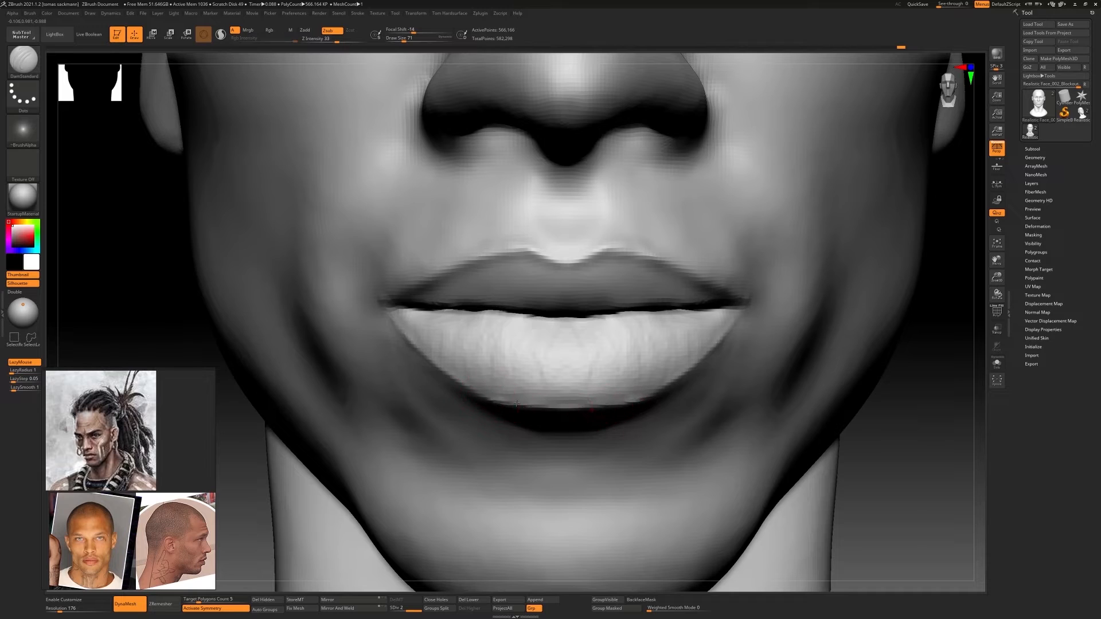
mouse_move(516, 403)
right_down()
mouse_move(625, 398)
mouse_move(499, 384)
right_up()
Raise a rim along the lower lip's outer edge with the Standard brush at draw size 51
key(b)
key(s)
key(t)
key(s)
drag(483, 373, 479, 373)
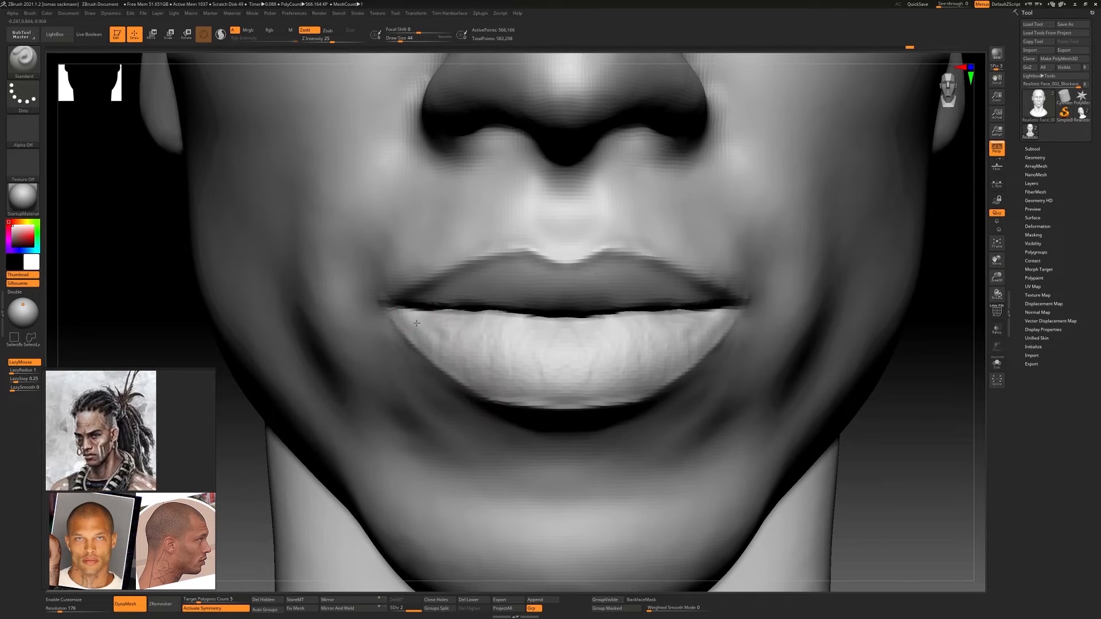
mouse_move(416, 324)
mouse_down()
mouse_move(475, 367)
mouse_move(436, 327)
mouse_move(459, 359)
mouse_move(528, 367)
mouse_move(514, 373)
mouse_move(545, 402)
mouse_up()
key(s)
key(s)
mouse_move(459, 371)
mouse_down()
mouse_move(493, 396)
mouse_move(613, 392)
mouse_up()
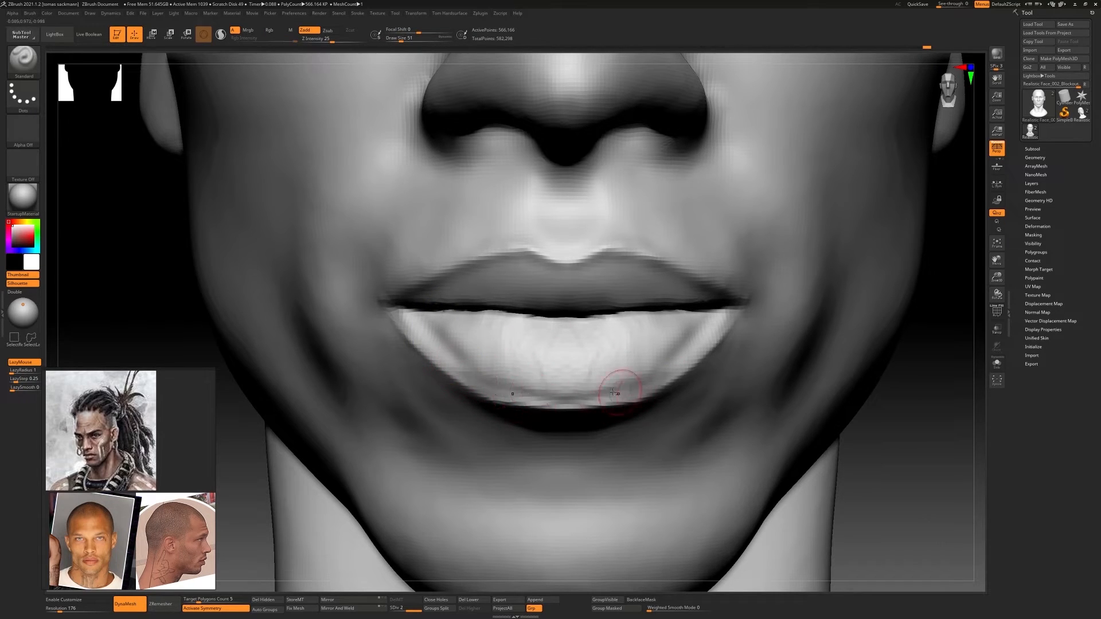
mouse_move(553, 329)
mouse_down()
mouse_move(493, 322)
mouse_move(561, 368)
mouse_move(551, 380)
mouse_move(565, 373)
mouse_move(516, 349)
mouse_move(656, 344)
mouse_up()
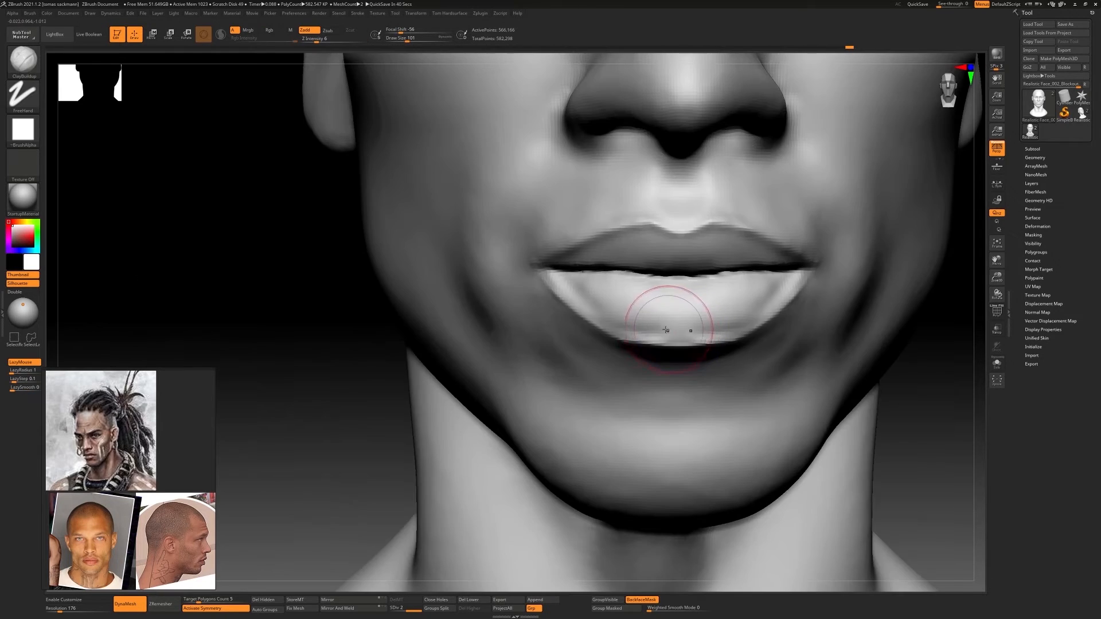
Strengthen and smooth the sides of the lower lip's rim with strokes at draw size 39
key(s)
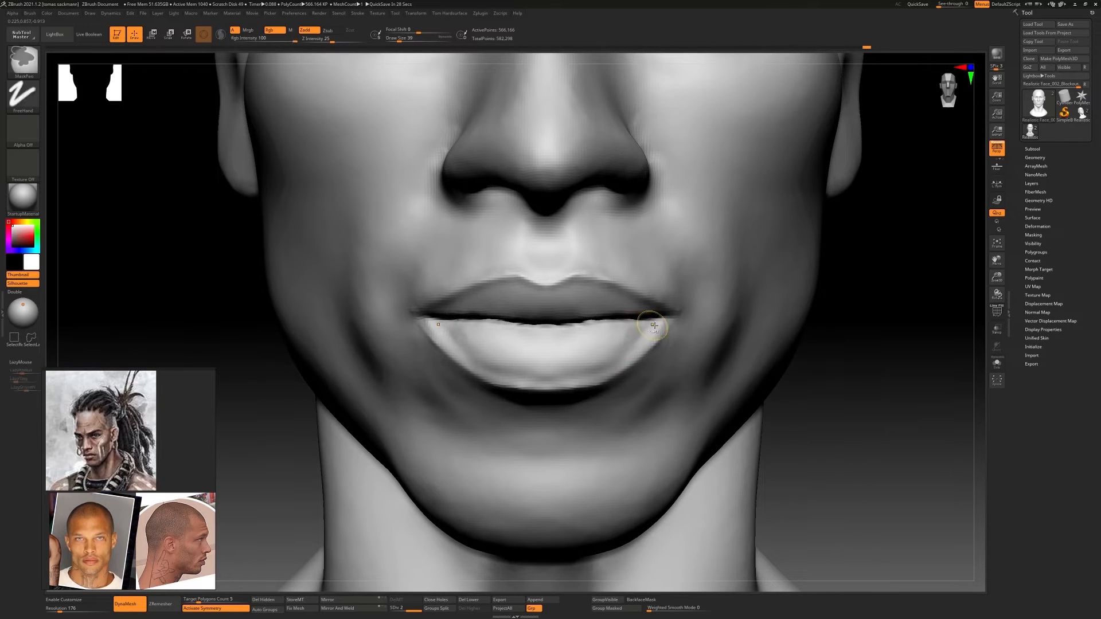
drag(626, 354, 599, 372)
shift+drag(628, 352, 599, 370)
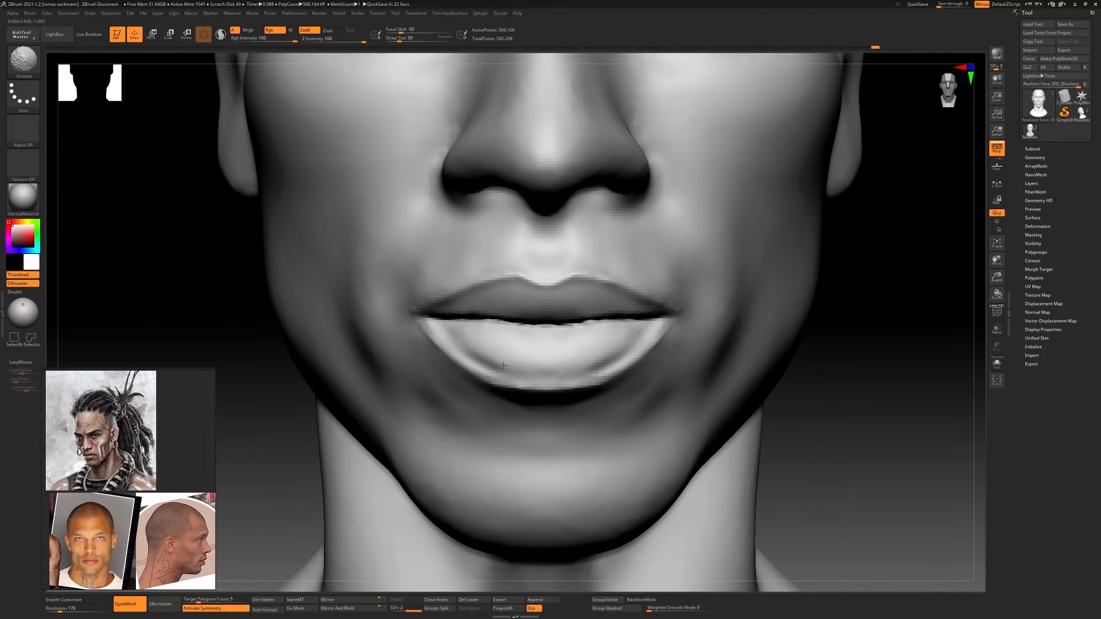
Lower the head to subdivision level 1 and adjust the lower face in profile with Move Topological at draw size 148
key(f)
right_drag(493, 321, 695, 341)
ctrl+right_drag(695, 341, 705, 344)
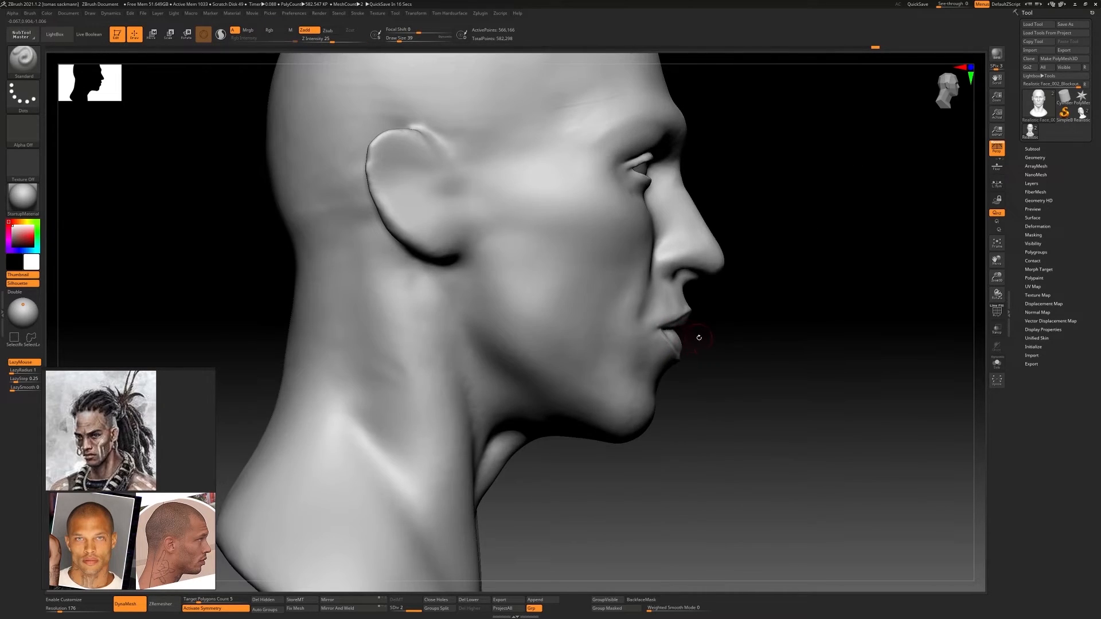
alt+right_drag(654, 288, 645, 354)
key(shift+d)
mouse_move(683, 321)
right_down()
mouse_move(586, 329)
mouse_move(683, 327)
mouse_move(597, 349)
mouse_move(639, 351)
right_up()
key(b)
key(m)
key(t)
key(s)
key(s)
click(620, 395)
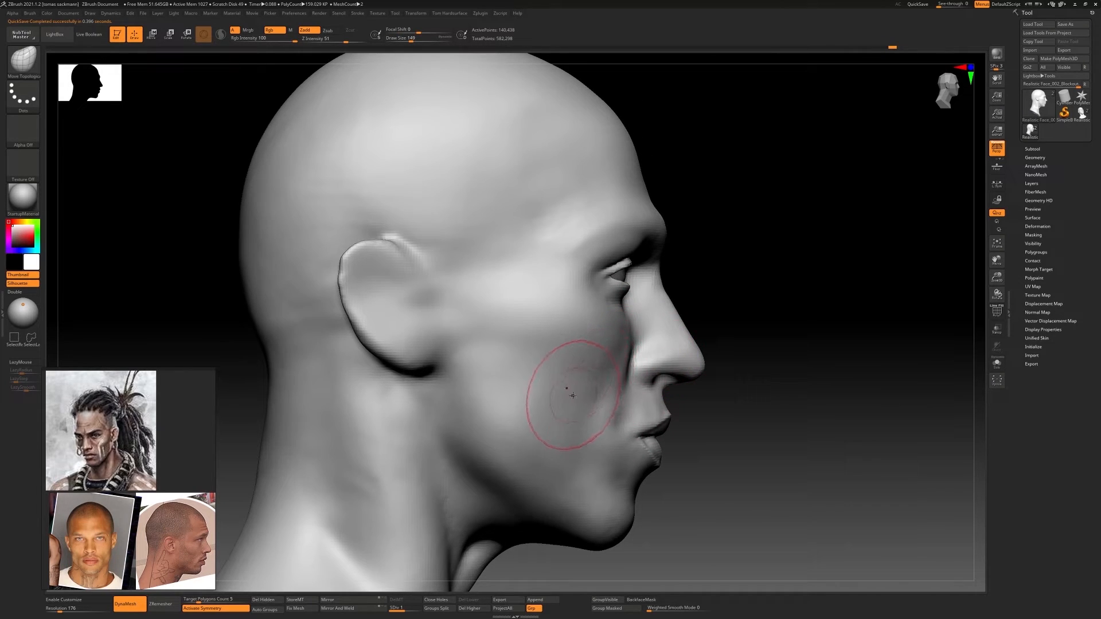
ctrl+right_drag(511, 364, 654, 381)
right_drag(653, 381, 630, 391)
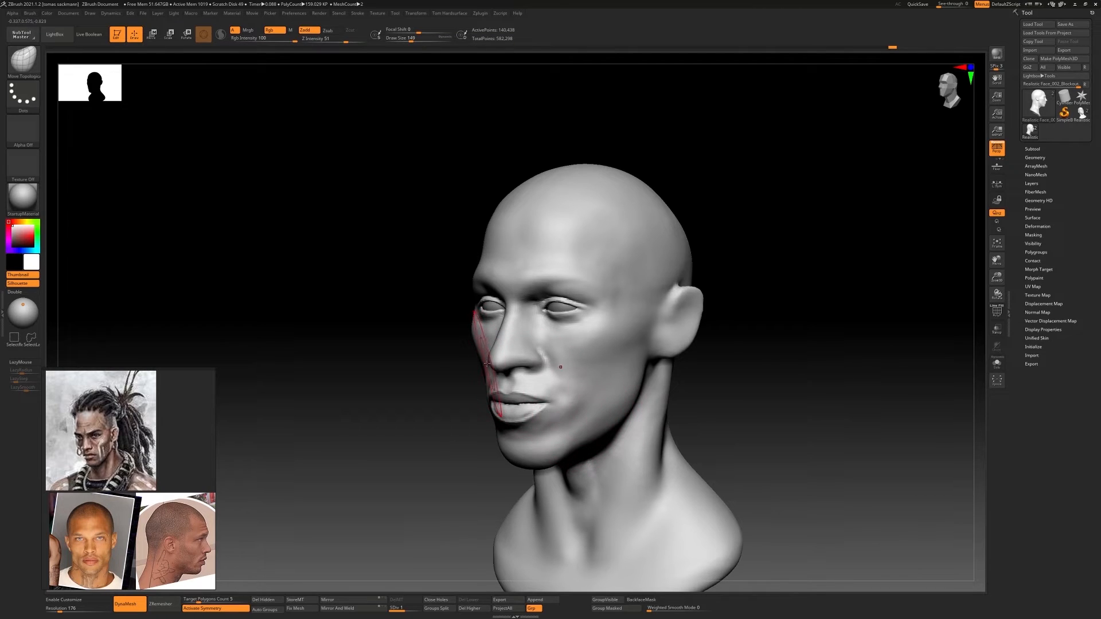
Adjust the cheek and mouth contours from three-quarter views with the Move Topological brush
mouse_move(487, 363)
right_down()
mouse_move(550, 367)
mouse_move(597, 402)
right_up()
drag(605, 396, 611, 395)
ctrl+right_drag(611, 394, 553, 373)
ctrl+right_drag(554, 373, 614, 382)
ctrl+right_drag(614, 382, 607, 403)
drag(632, 390, 636, 391)
mouse_move(635, 392)
right_down()
mouse_move(710, 411)
mouse_move(713, 398)
mouse_move(710, 406)
mouse_move(651, 373)
right_up()
ctrl+right_drag(651, 372, 644, 380)
Build up the area beside the mouth corners with ClayBuildup at draw size 101 and smooth it
key(b)
key(c)
key(b)
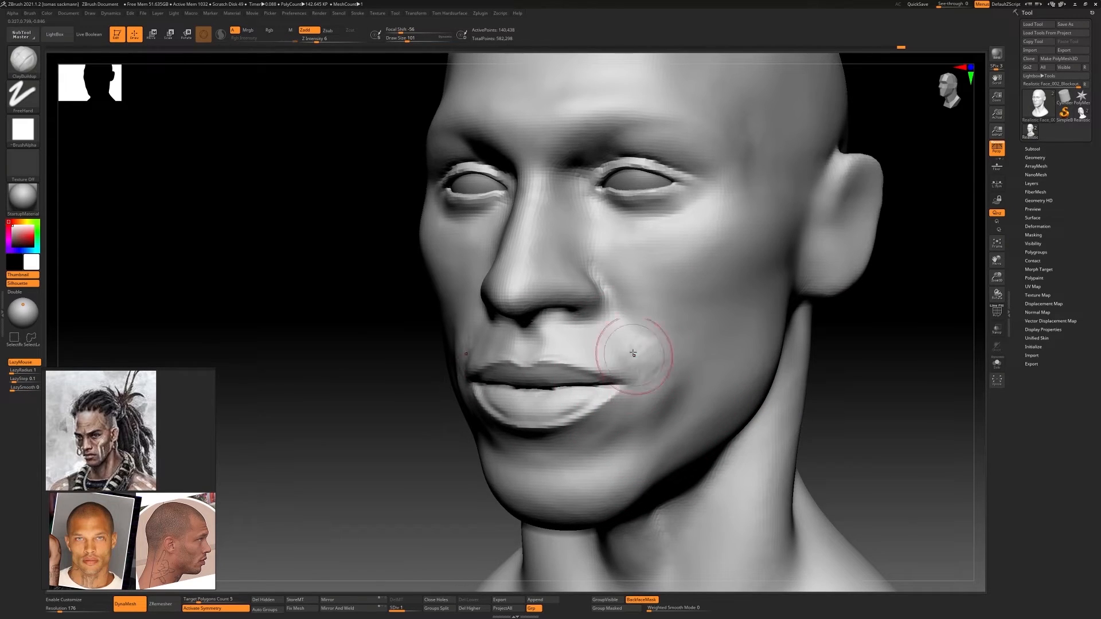
drag(636, 390, 645, 367)
mouse_move(645, 367)
shift+mouse_down()
mouse_move(651, 395)
mouse_move(639, 362)
shift+mouse_up()
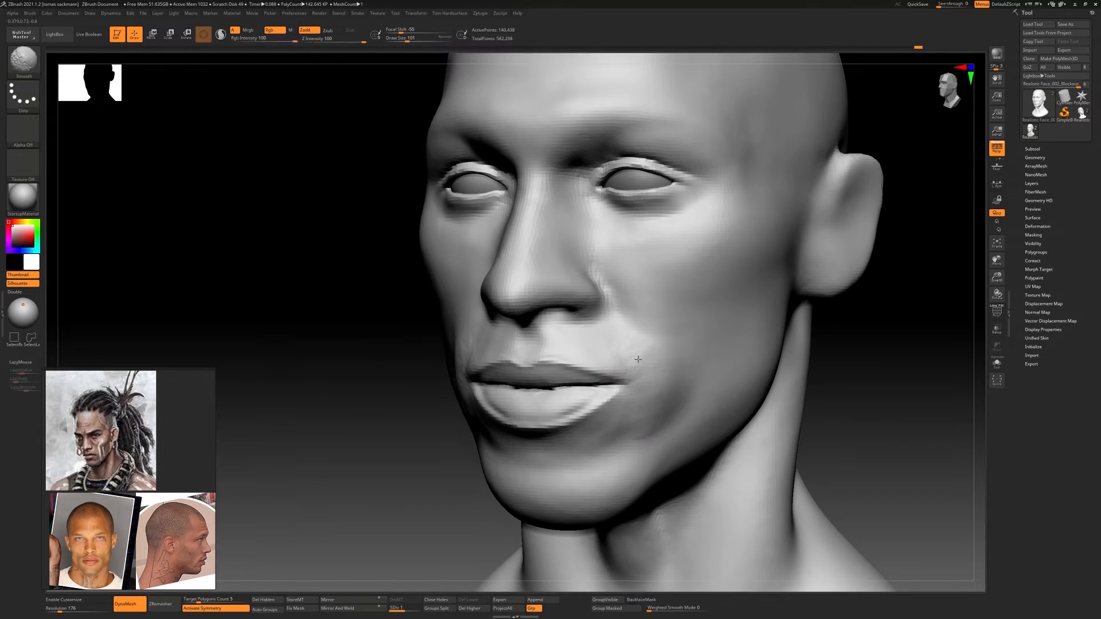
right_drag(639, 361, 622, 344)
drag(658, 363, 662, 379)
shift+drag(662, 380, 656, 353)
mouse_move(655, 353)
right_down()
mouse_move(688, 367)
mouse_move(680, 341)
mouse_move(610, 349)
mouse_move(581, 288)
right_up()
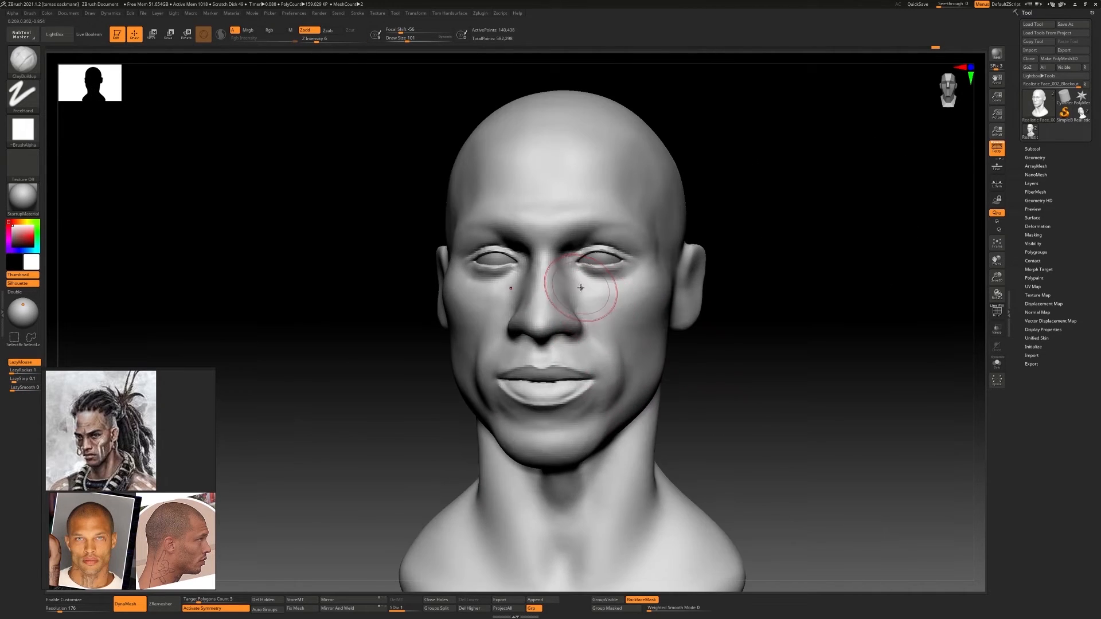
Build up the chin with ClayBuildup strokes at draw size 71
drag(635, 356, 625, 370)
shift+drag(625, 370, 617, 344)
mouse_move(616, 344)
ctrl+right_down()
mouse_move(637, 321)
mouse_move(652, 369)
mouse_move(582, 395)
ctrl+right_up()
shift+drag(582, 396, 573, 405)
right_drag(448, 404, 499, 423)
key(s)
drag(499, 423, 493, 423)
mouse_move(510, 418)
right_down()
mouse_move(441, 423)
mouse_move(529, 421)
mouse_move(505, 439)
right_up()
mouse_move(505, 439)
right_down()
mouse_move(532, 430)
mouse_move(480, 422)
right_up()
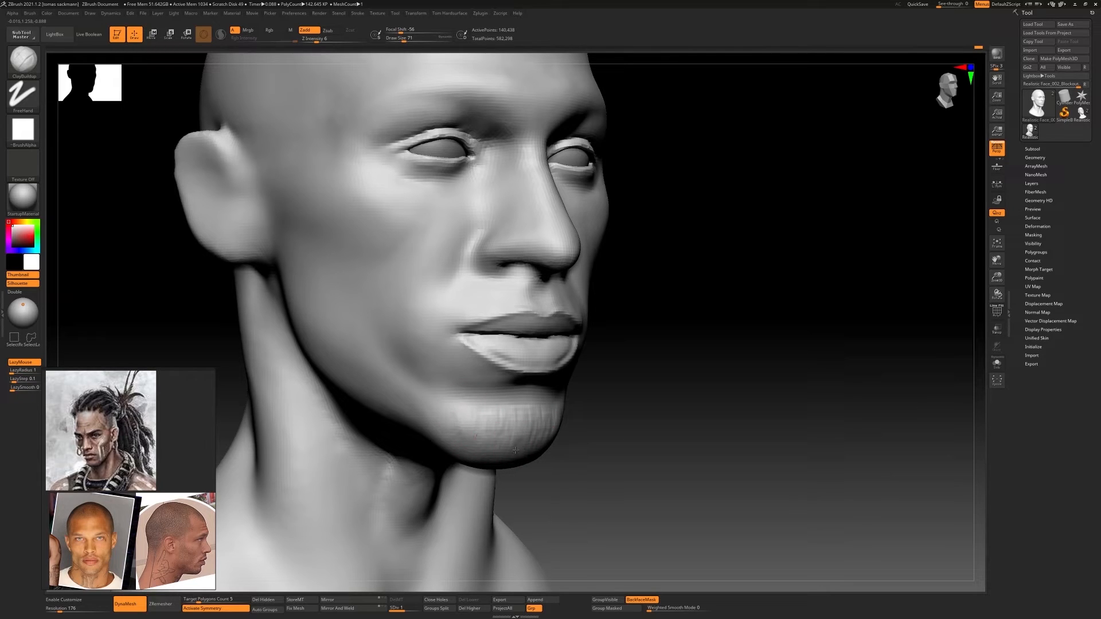
mouse_move(534, 418)
ctrl+right_down()
mouse_move(607, 427)
mouse_move(524, 413)
ctrl+right_up()
Refine the chin and jawline from the front with Move Topological at draw size 182
key(b)
key(m)
key(t)
key(s)
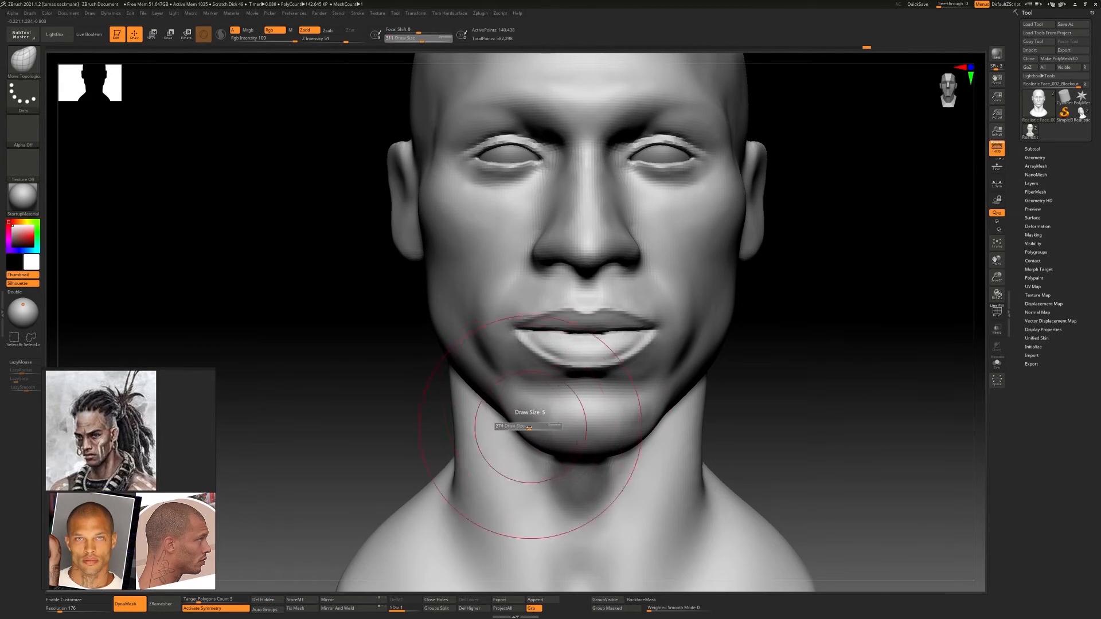
drag(532, 428, 524, 428)
ctrl+right_drag(553, 425, 585, 403)
drag(549, 411, 540, 415)
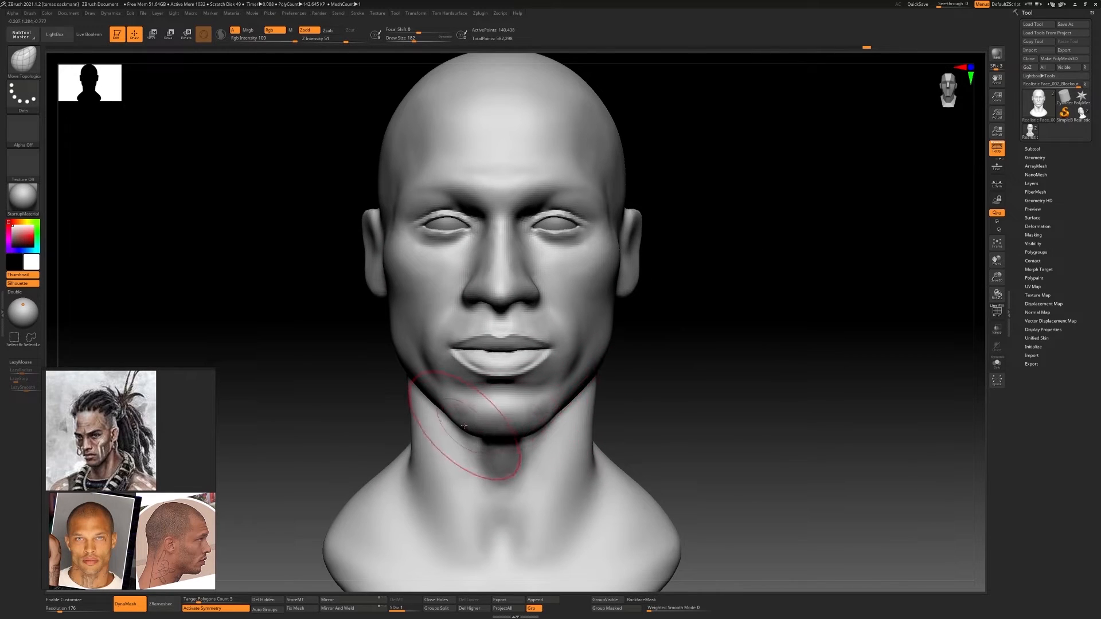
mouse_move(542, 427)
ctrl+right_down()
mouse_move(619, 395)
mouse_move(605, 382)
mouse_move(651, 386)
mouse_move(634, 407)
ctrl+right_up()
alt+right_drag(634, 407, 607, 362)
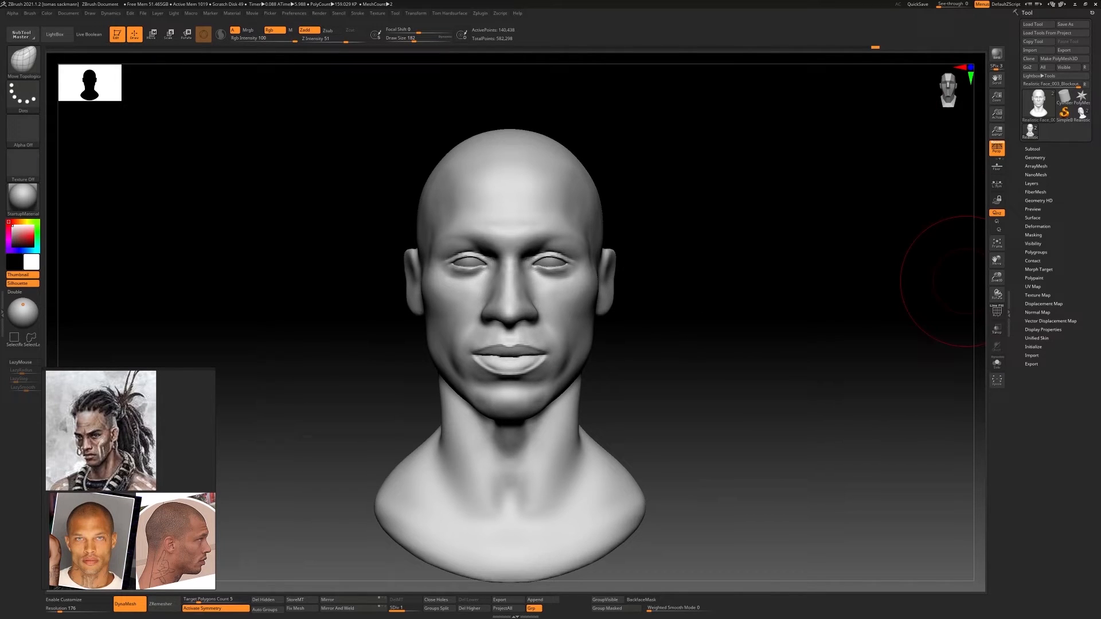
Build up the cheekbone between the eye and the ear with ClayBuildup at draw size 120
ctrl+right_drag(721, 261, 659, 252)
ctrl+right_drag(659, 252, 609, 267)
key(b)
key(c)
key(b)
key(s)
drag(498, 271, 493, 271)
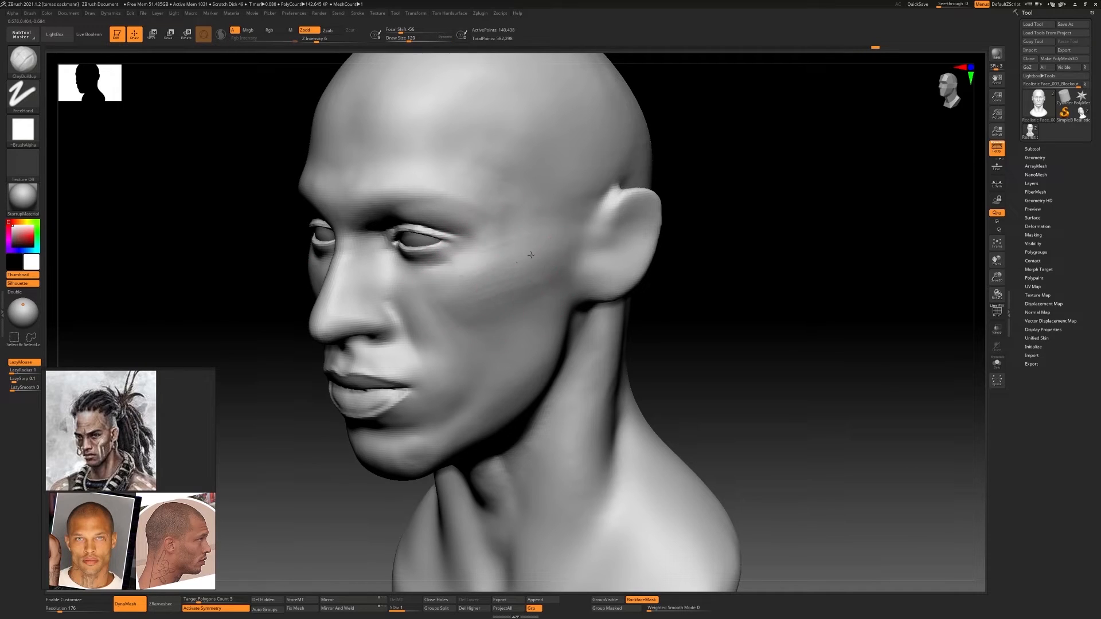
shift+right_drag(550, 243, 591, 286)
right_drag(590, 286, 570, 299)
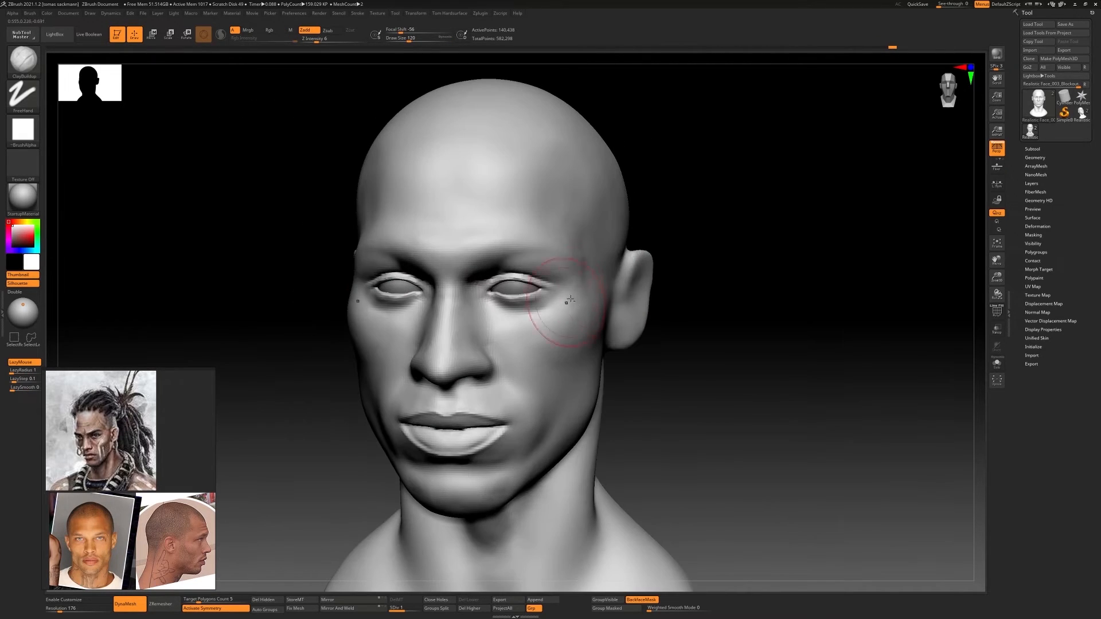
Blend the cheekbone into the front of the cheek with ClayBuildup, working from front and three-quarter views
drag(585, 317, 575, 314)
shift+right_drag(575, 314, 609, 315)
mouse_move(609, 314)
ctrl+right_down()
mouse_move(628, 253)
mouse_move(660, 324)
mouse_move(582, 349)
mouse_move(573, 332)
ctrl+right_up()
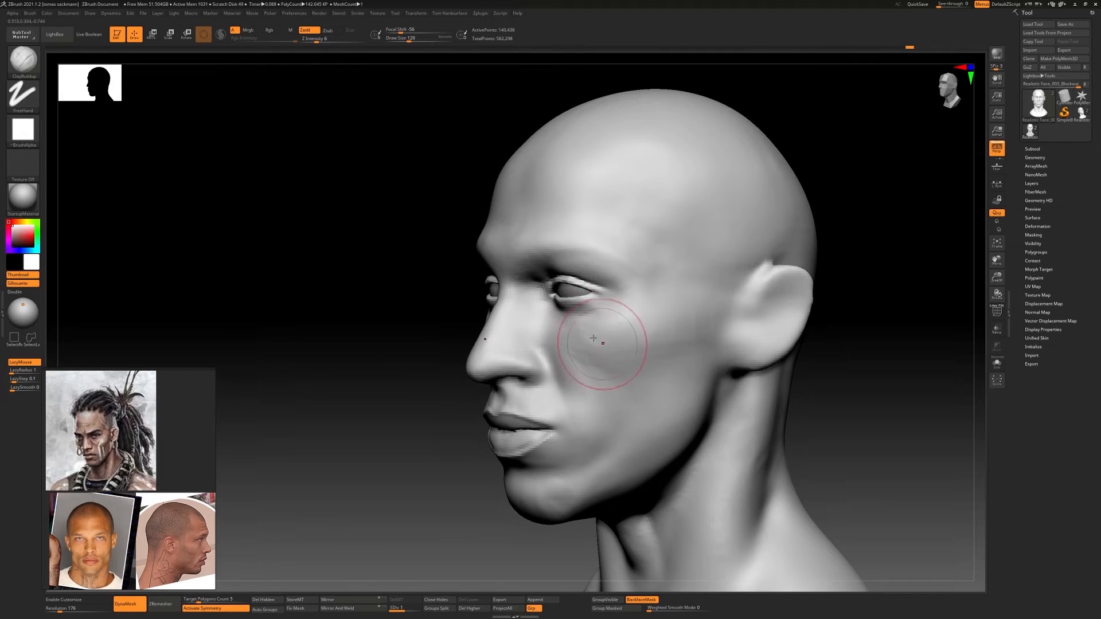
drag(596, 333, 582, 338)
right_drag(582, 338, 622, 338)
mouse_move(622, 338)
ctrl+right_down()
mouse_move(631, 321)
mouse_move(643, 344)
ctrl+right_up()
mouse_move(642, 344)
right_down()
mouse_move(727, 337)
mouse_move(476, 310)
right_up()
mouse_move(476, 310)
ctrl+right_down()
mouse_move(553, 319)
mouse_move(545, 270)
mouse_move(554, 321)
mouse_move(560, 290)
mouse_move(537, 310)
mouse_move(552, 290)
mouse_move(598, 324)
mouse_move(600, 286)
mouse_move(615, 327)
mouse_move(638, 295)
mouse_move(602, 339)
mouse_move(582, 295)
mouse_move(656, 314)
mouse_move(678, 298)
mouse_move(667, 304)
mouse_move(709, 311)
ctrl+right_up()
key([)
key(b)
key(s)
key(t)
key(d)
key(shift+d)
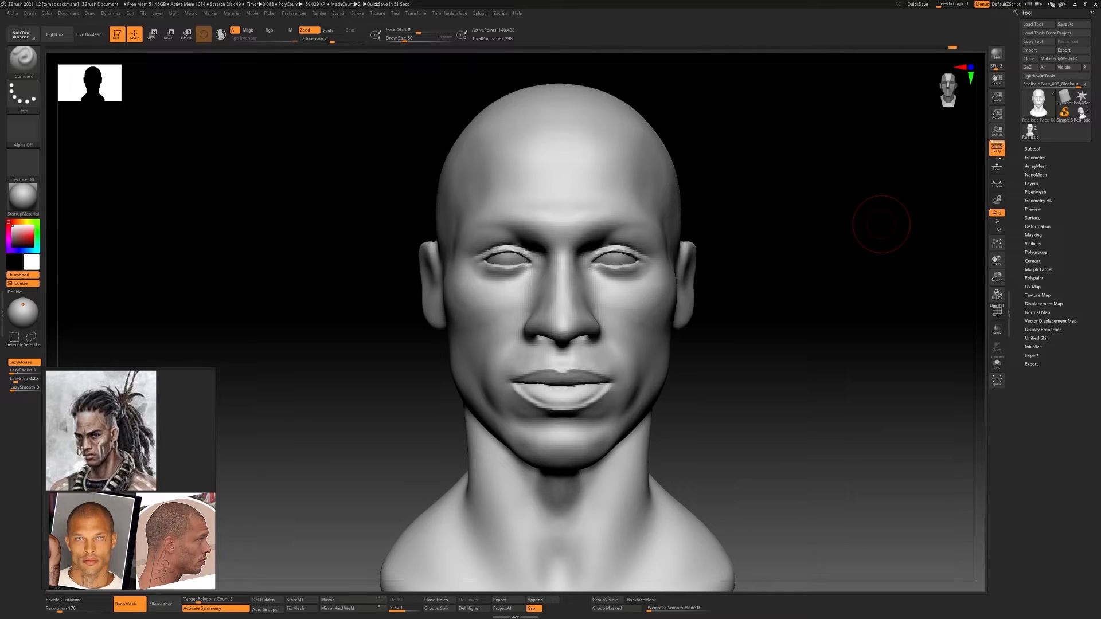
Place another side-photo reference above the existing ones, enlarge it and frame it on the ear
shift+right_drag(796, 256, 693, 277)
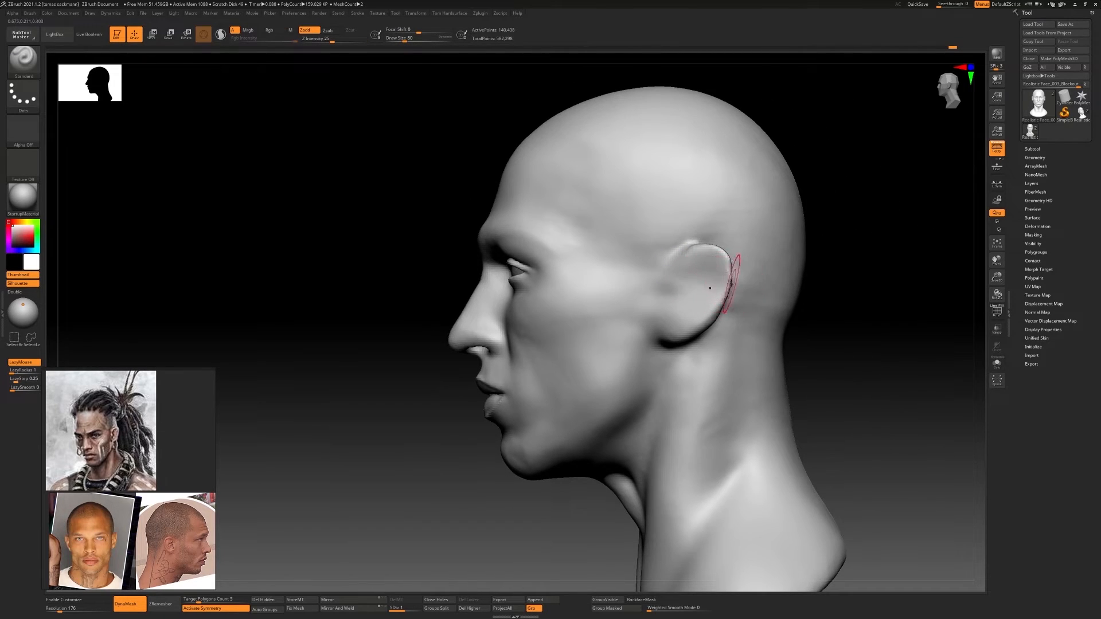
right_drag(973, 155, 164, 287)
drag(157, 249, 174, 162)
drag(190, 254, 213, 254)
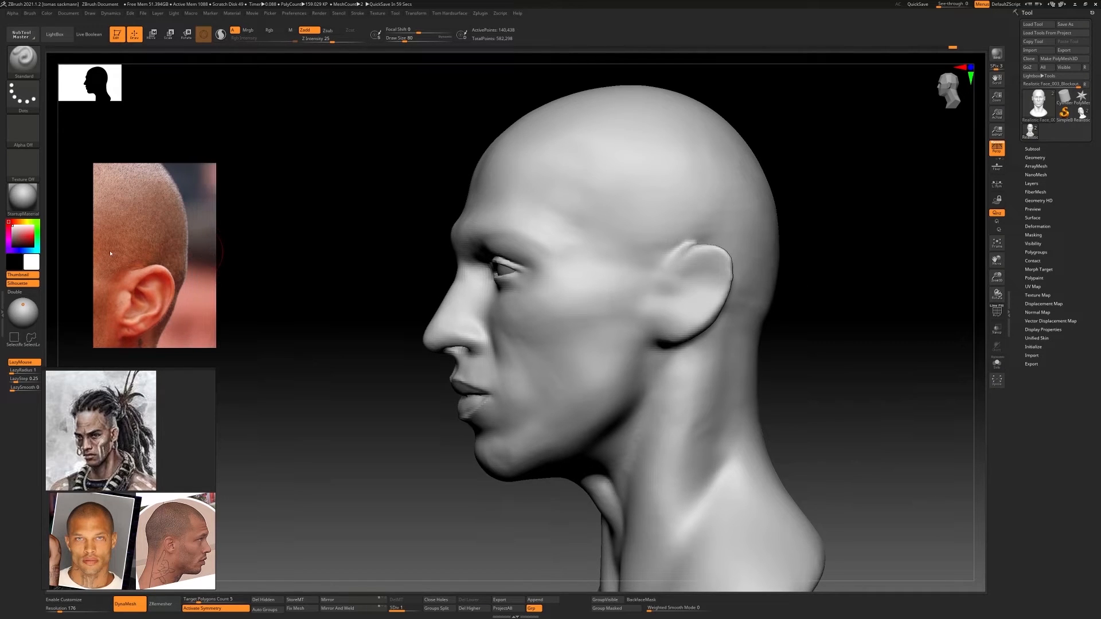
drag(95, 253, 57, 252)
scroll(136, 244, up, 4)
middle_drag(138, 304, 168, 283)
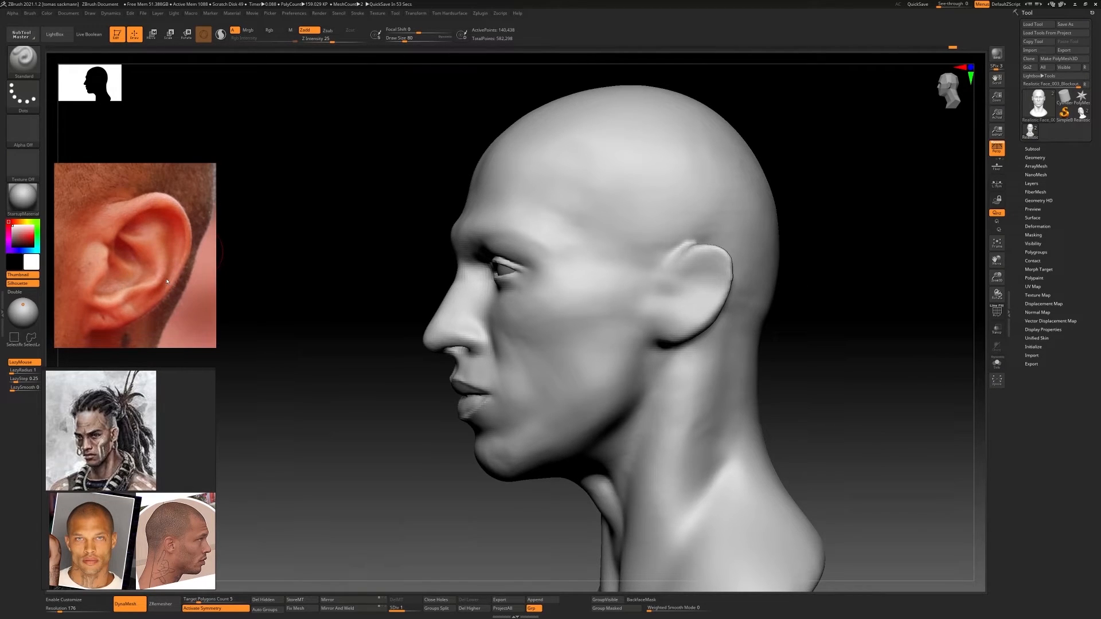
Carve the ear's inner rim and concha grooves with DamStandard at draw size 80, following the ear reference
right_drag(839, 329, 806, 330)
alt+right_drag(806, 330, 537, 324)
mouse_move(538, 325)
ctrl+right_down()
mouse_move(584, 325)
mouse_move(560, 302)
mouse_move(436, 299)
mouse_move(576, 297)
ctrl+right_up()
key(b)
key(d)
key(s)
mouse_move(579, 297)
mouse_down()
mouse_move(564, 337)
mouse_move(559, 316)
mouse_move(608, 289)
mouse_move(610, 315)
mouse_move(563, 381)
mouse_up()
key(ctrl+z)
drag(607, 334, 566, 377)
drag(599, 290, 569, 298)
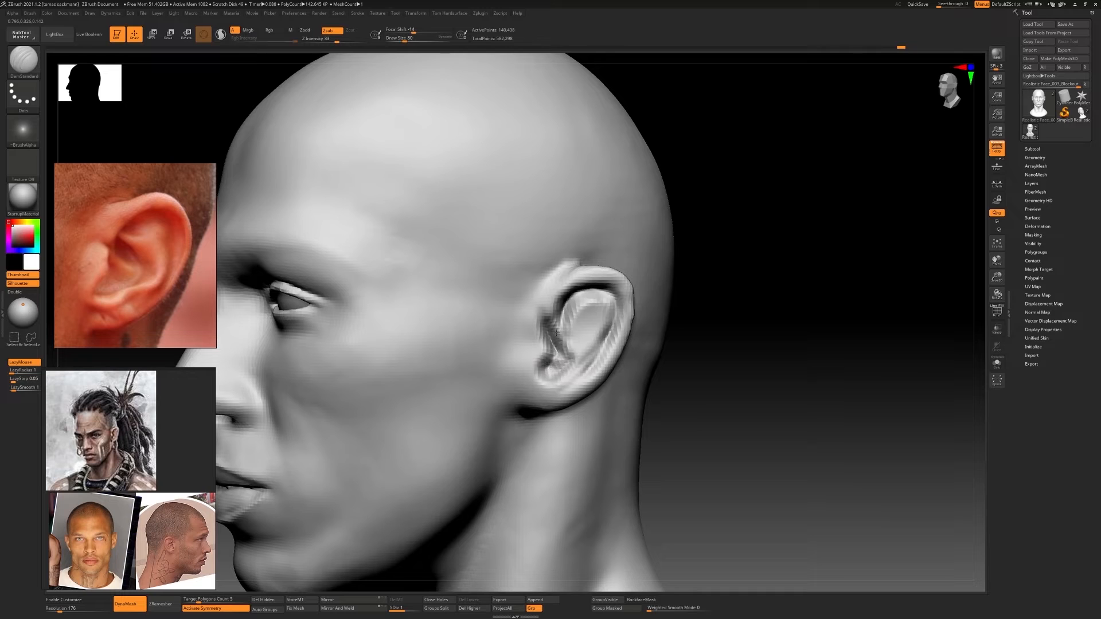
Reshape the ear's outline and its angle to the head with a progressively smaller Move Topological brush
right_drag(557, 343, 516, 388)
key(b)
key(m)
key(t)
drag(517, 387, 514, 364)
mouse_move(514, 364)
right_down()
mouse_move(544, 359)
mouse_move(551, 390)
mouse_move(470, 379)
right_up()
right_drag(579, 376, 592, 373)
key(bracketleft)
key(bracketleft)
key(bracketleft)
key(bracketleft)
key(bracketleft)
key(bracketleft)
drag(593, 338, 584, 333)
right_drag(594, 347, 600, 367)
drag(591, 350, 586, 357)
right_drag(588, 359, 618, 369)
Carve the crease on the back of the ear and the groove beside the tragus with DamStandard
key(b)
key(d)
key(s)
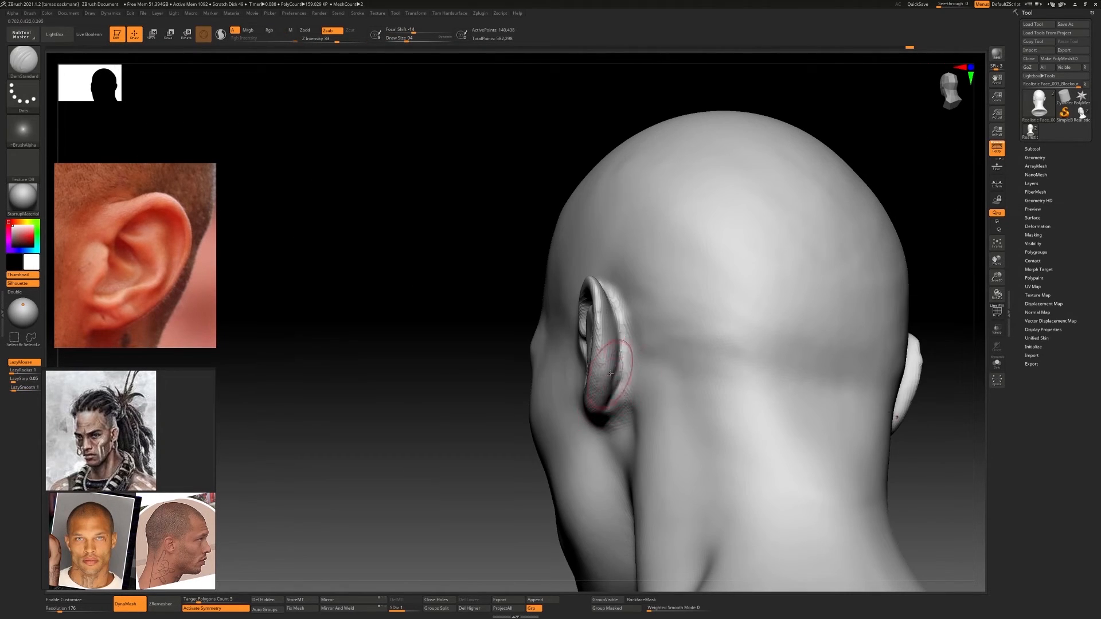
drag(611, 373, 614, 383)
mouse_move(619, 366)
right_down()
mouse_move(597, 346)
mouse_move(585, 370)
right_up()
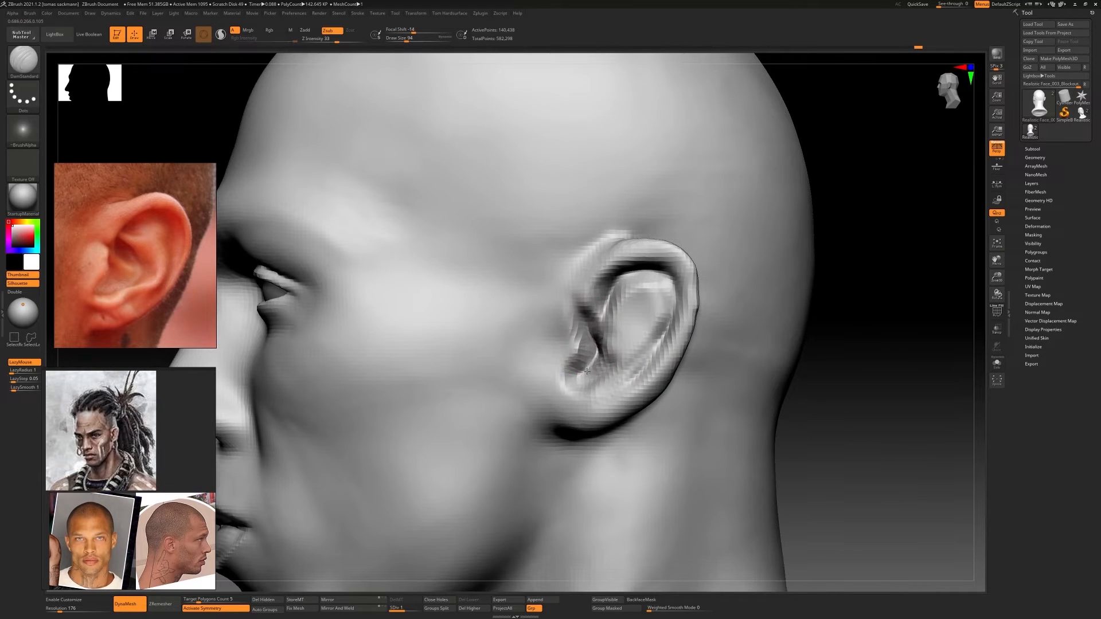
drag(587, 371, 581, 366)
right_drag(587, 362, 616, 372)
Fill the upper hollow inside the ear using ClayBuildup at Z Intensity 15
key(b)
key(c)
key(b)
click(320, 39)
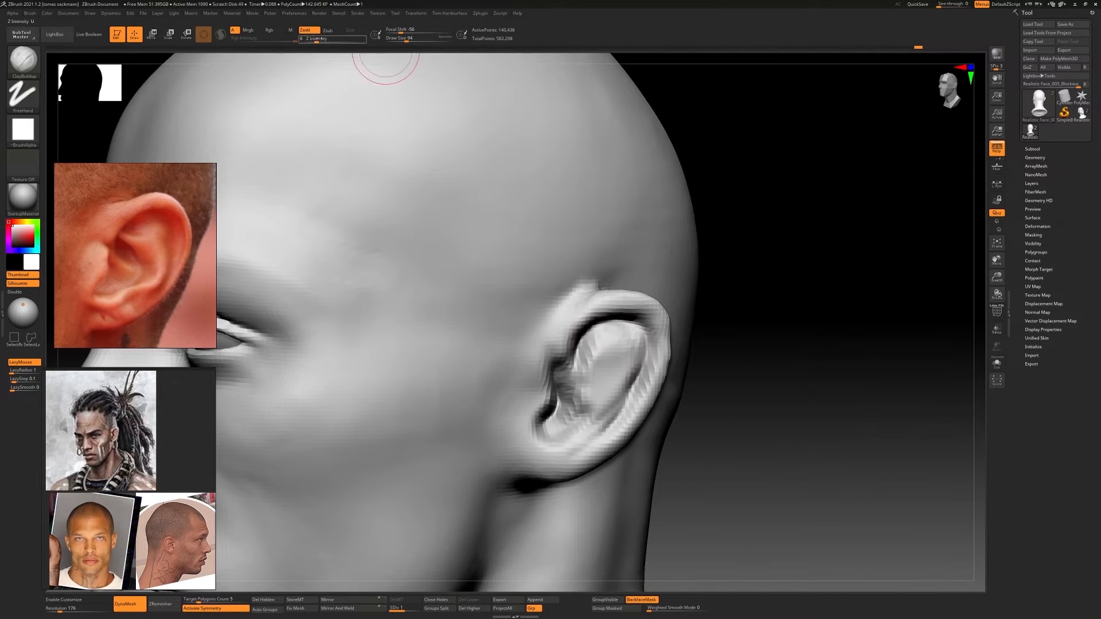
text(15)
key(Return)
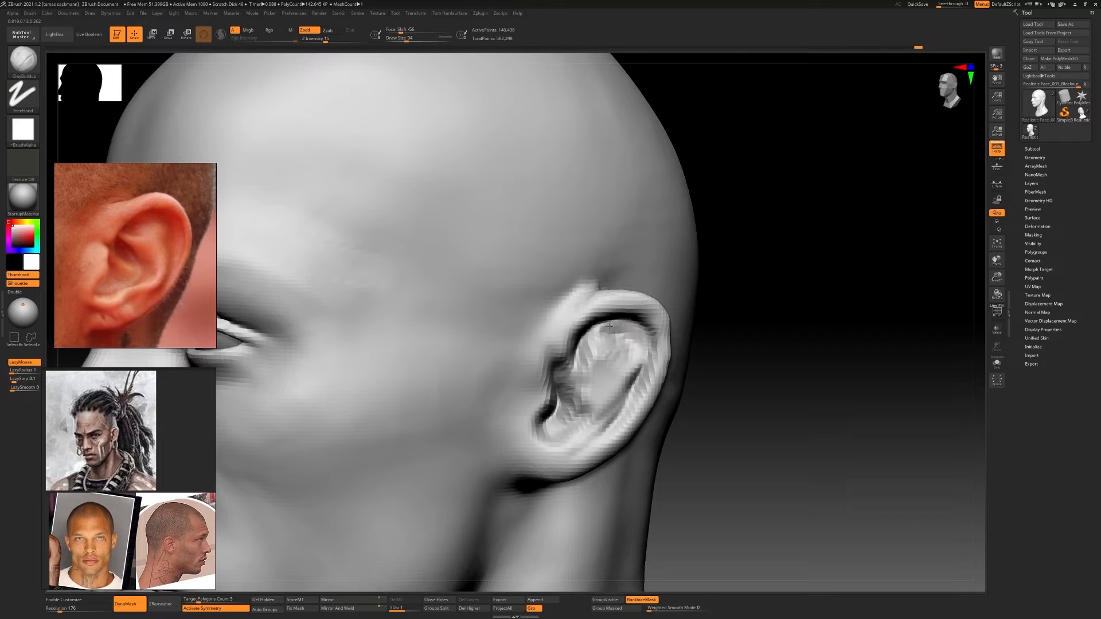
drag(632, 361, 607, 360)
right_drag(585, 342, 600, 333)
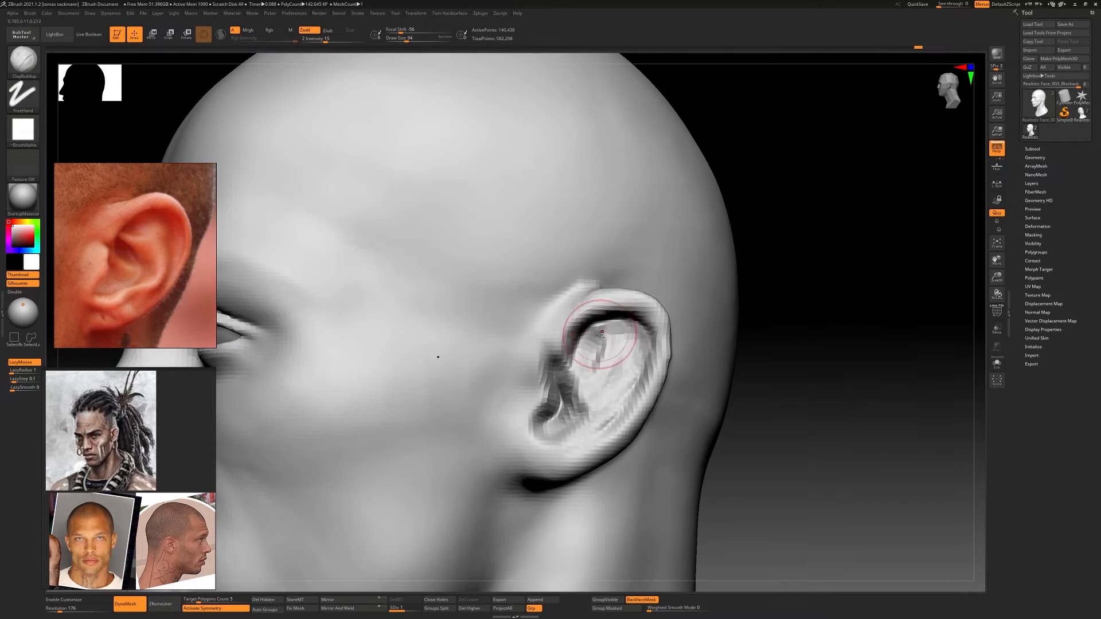
drag(599, 341, 578, 338)
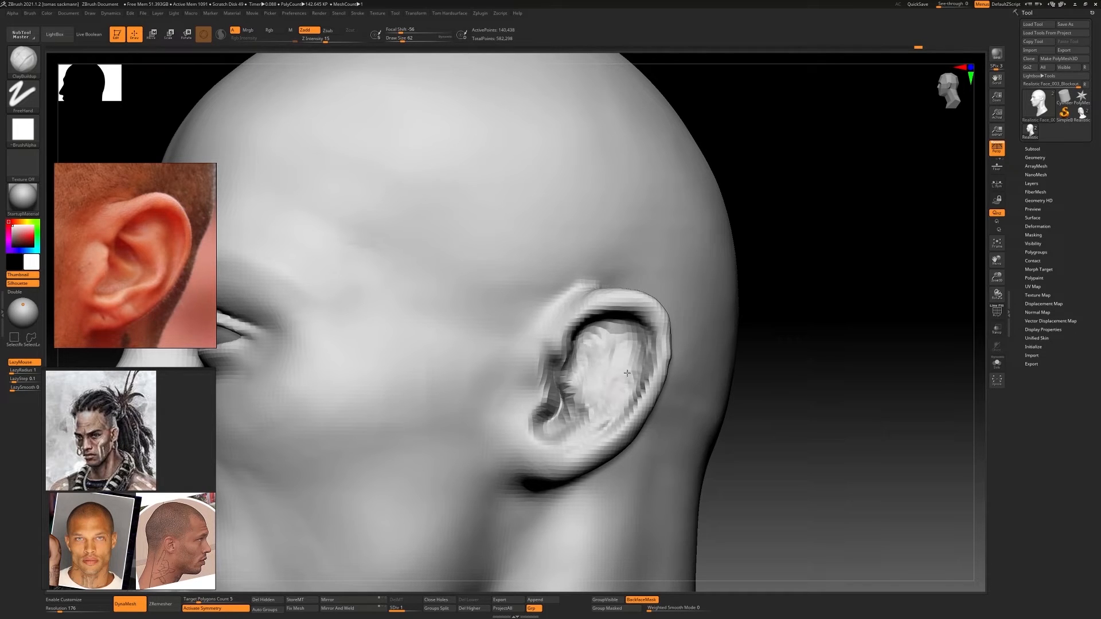
Build up the ear's lower bowl and the area around the tragus with ClayBuildup, checking from several angles
right_drag(598, 323, 616, 309)
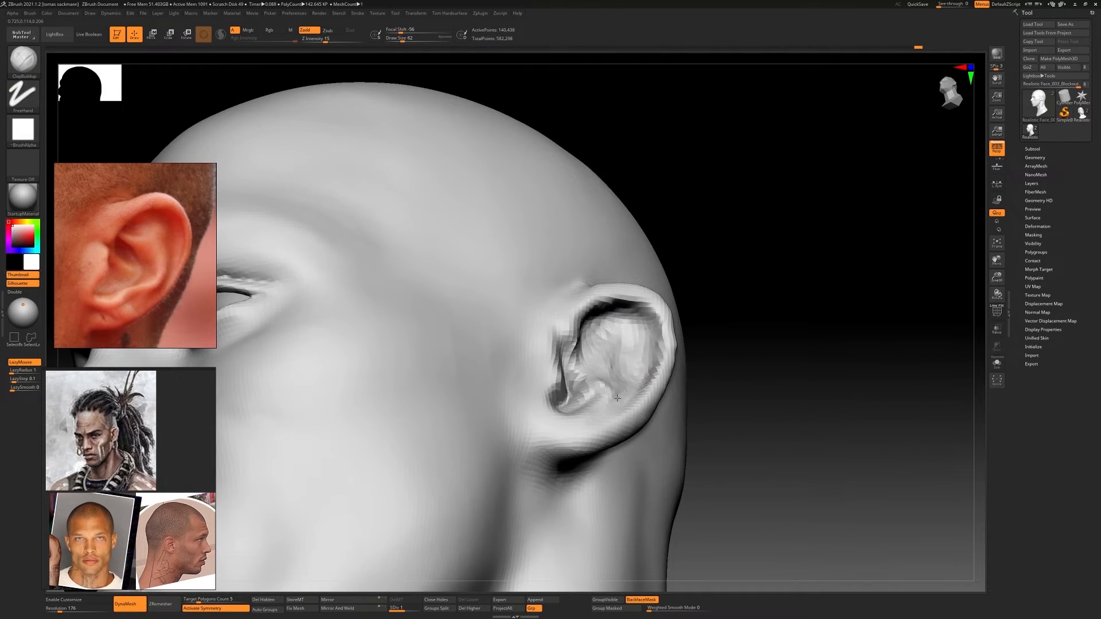
right_drag(617, 398, 585, 419)
drag(585, 419, 570, 417)
right_drag(569, 417, 579, 415)
drag(579, 415, 572, 386)
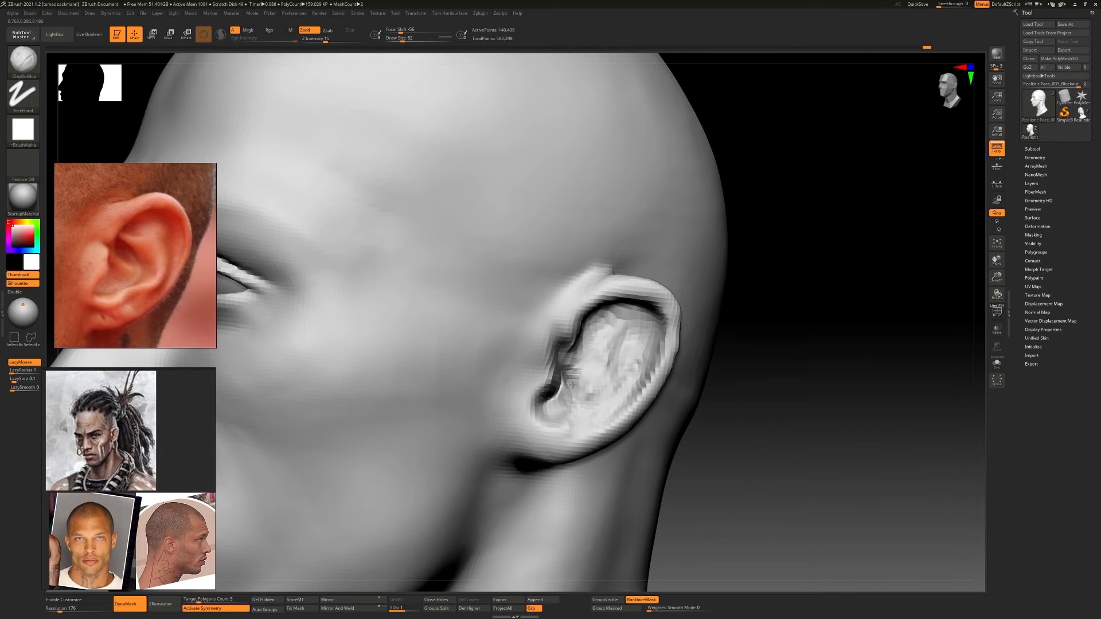
mouse_move(597, 363)
right_down()
mouse_move(595, 296)
mouse_move(651, 307)
right_up()
Sculpt the inner ear surface beneath the helix and down toward the concha with the Standard brush
key(b)
key(s)
key(t)
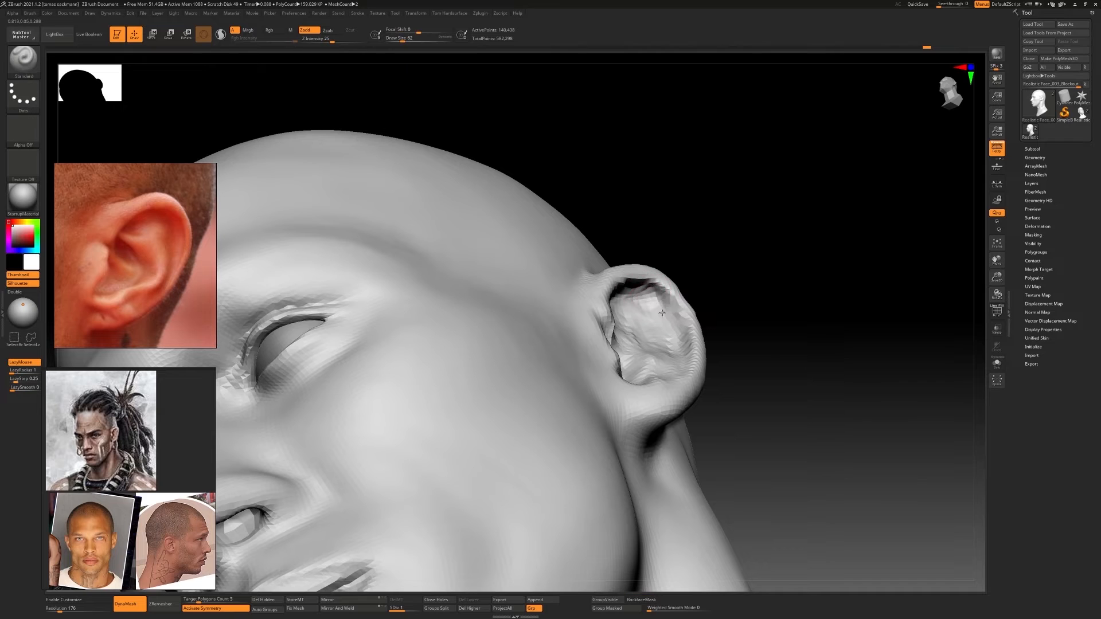
mouse_move(668, 344)
right_down()
mouse_move(651, 338)
mouse_move(637, 287)
right_up()
drag(636, 287, 613, 316)
mouse_move(613, 315)
right_down()
mouse_move(639, 356)
mouse_move(637, 386)
right_up()
mouse_move(637, 385)
right_down()
mouse_move(631, 358)
mouse_move(637, 401)
right_up()
Shape the earlobe and the antihelix folds with the Standard brush, following the ear reference
alt+right_drag(587, 443, 605, 410)
alt+drag(598, 406, 611, 407)
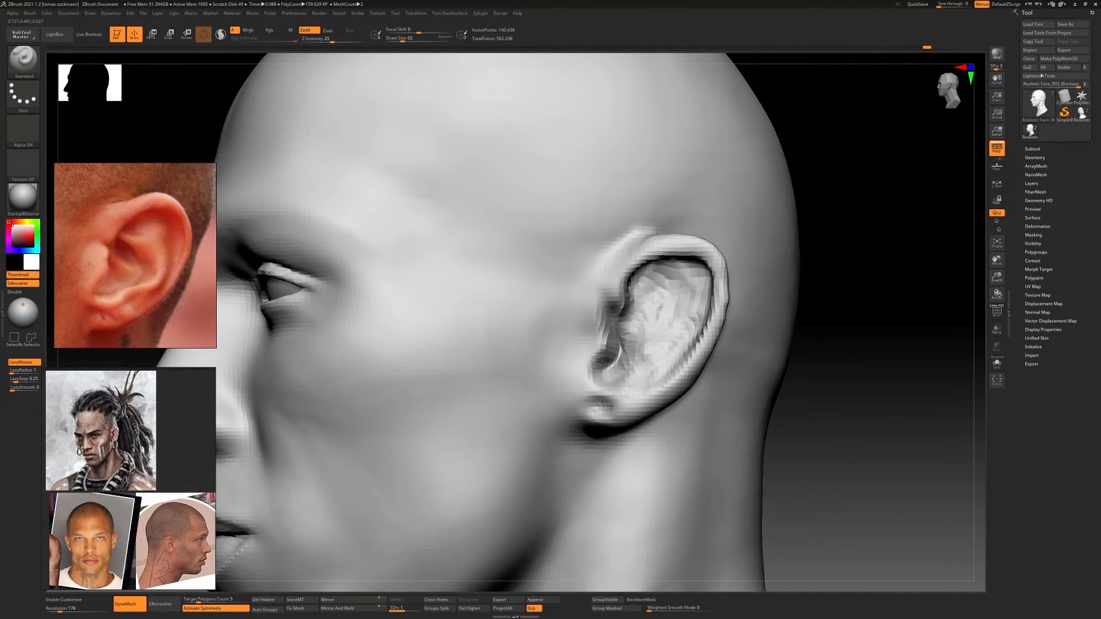
alt+drag(662, 369, 671, 361)
mouse_move(668, 350)
right_down()
mouse_move(645, 329)
mouse_move(640, 292)
right_up()
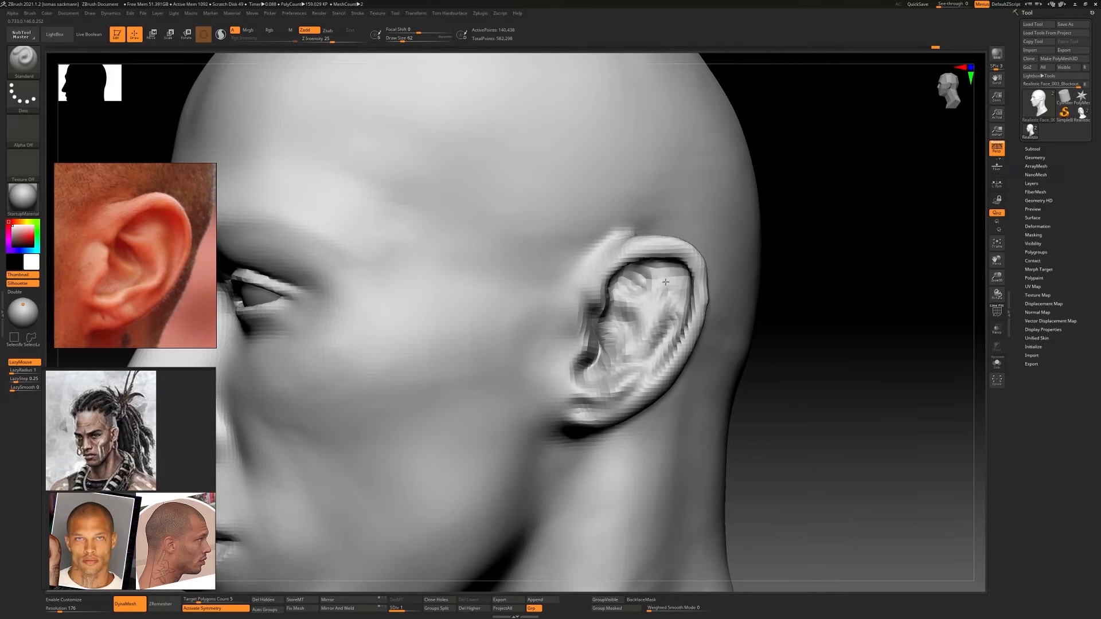
mouse_move(660, 309)
shift+mouse_down()
mouse_move(651, 316)
mouse_move(658, 339)
mouse_move(658, 326)
shift+mouse_up()
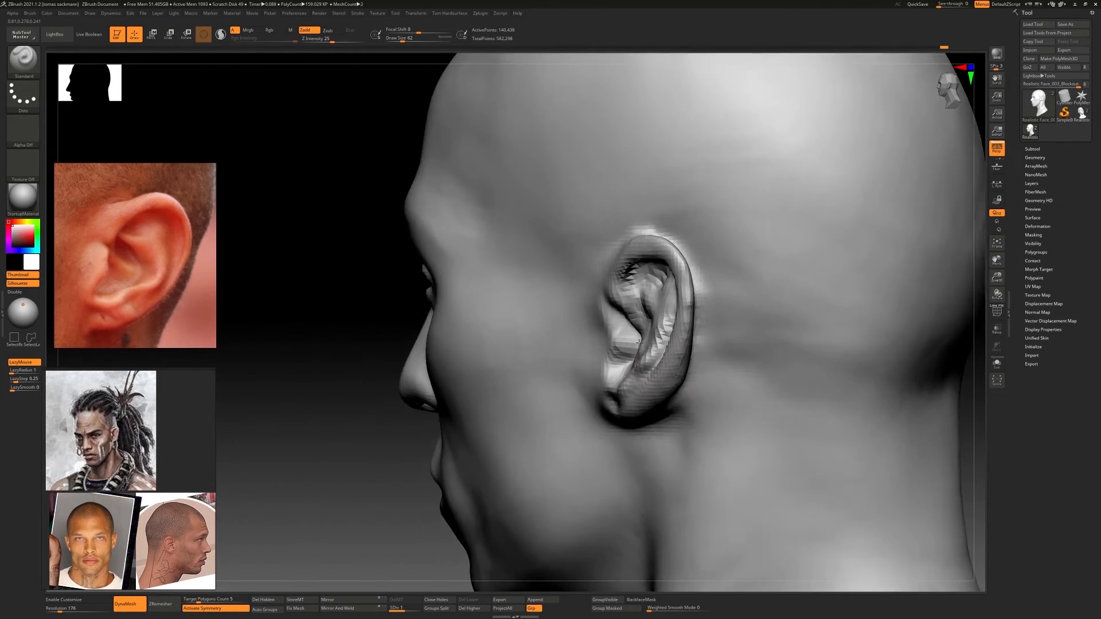
Adjust the ear's depth with Move Topological at draw size 158 and define the antihelix ridges with Standard
mouse_move(608, 367)
right_down()
mouse_move(635, 384)
mouse_move(627, 393)
right_up()
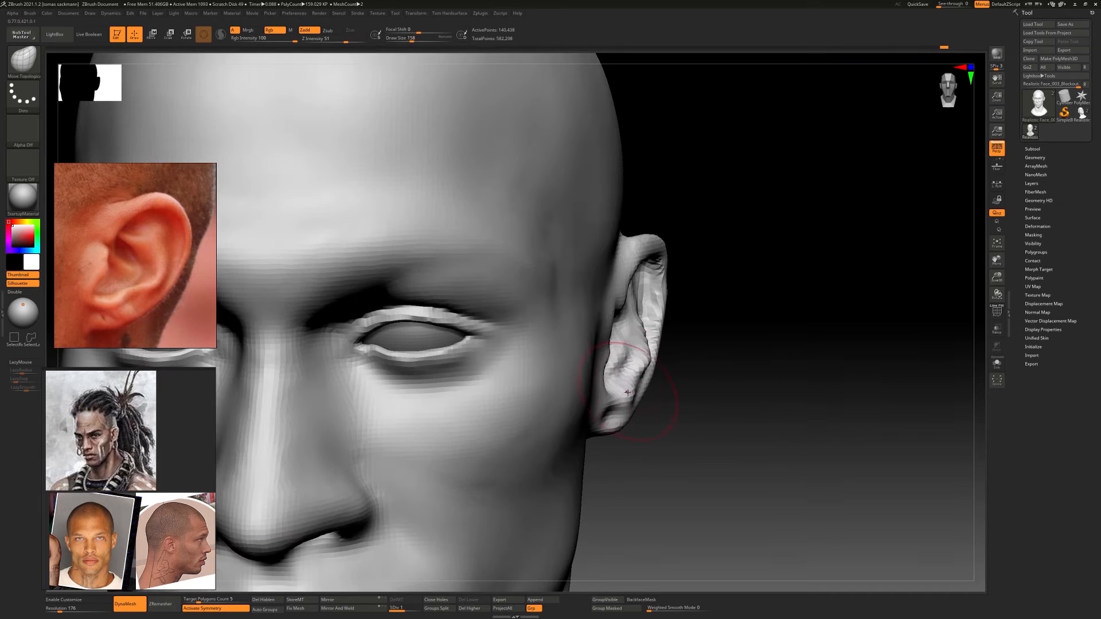
right_drag(651, 312, 637, 314)
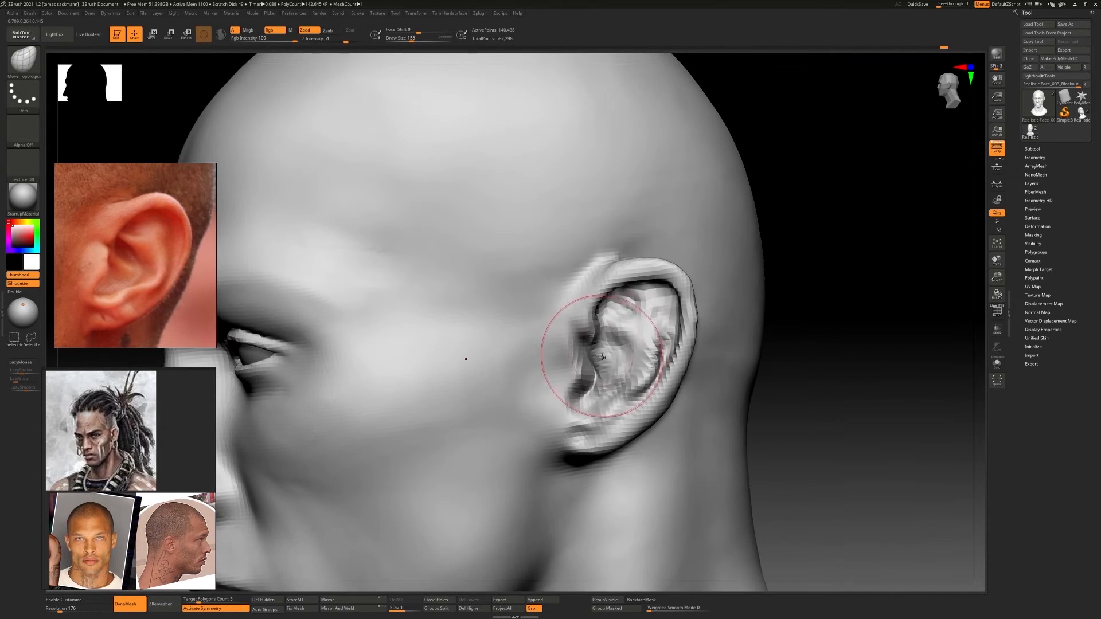
key(b)
key(s)
key(t)
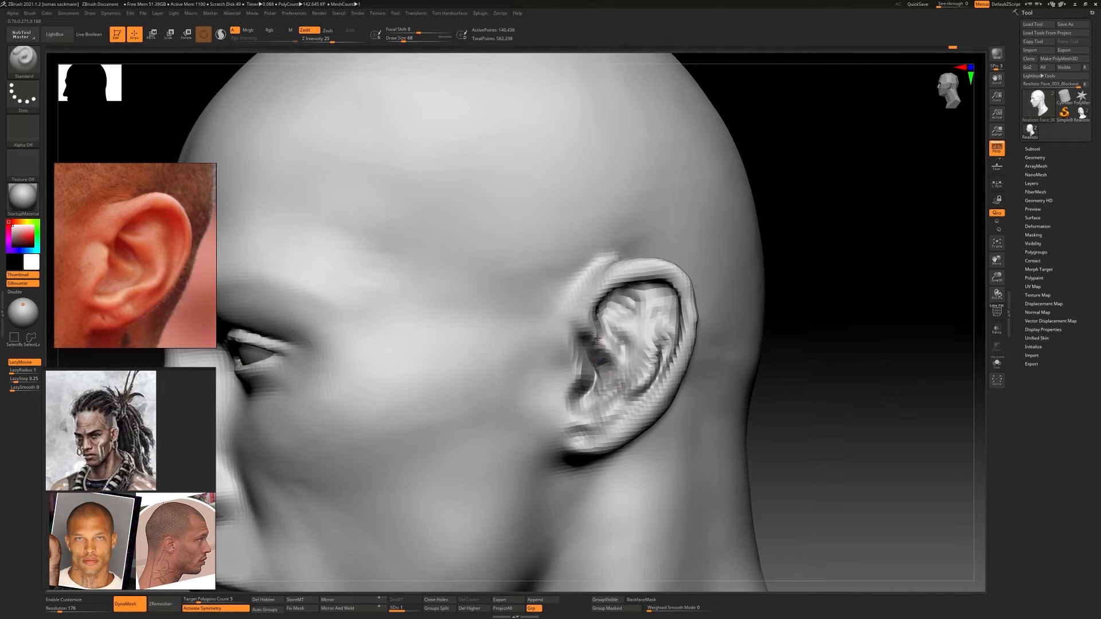
shift+drag(598, 338, 617, 359)
mouse_move(648, 367)
right_down()
mouse_move(673, 362)
mouse_move(653, 355)
right_up()
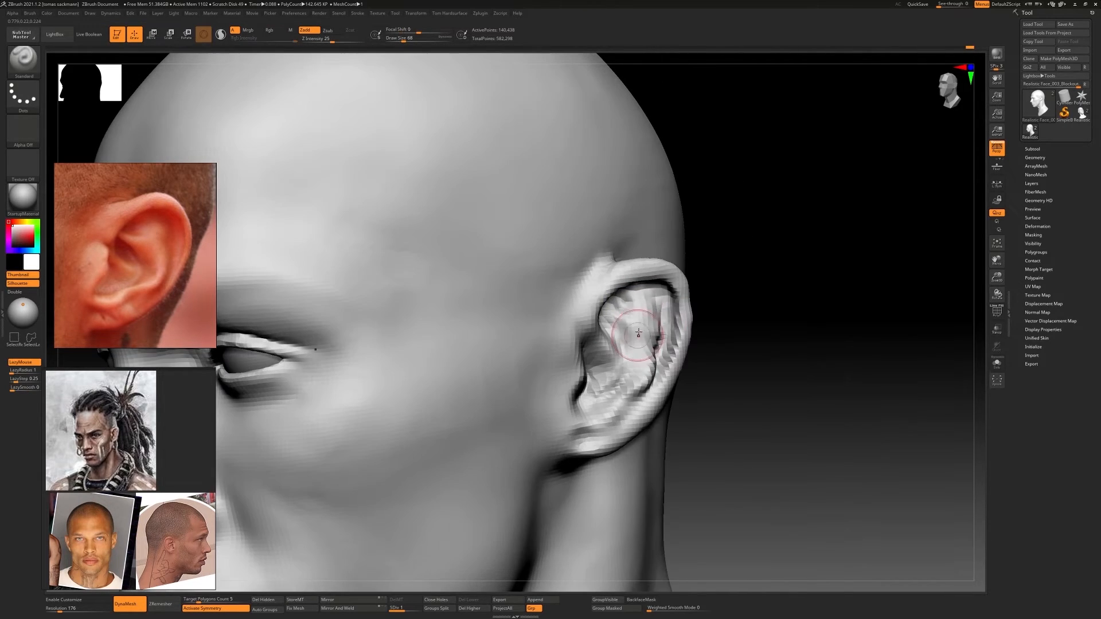
Refine the antihelix, concha and tragus area with the ClayBuildup, Move Topological and Standard brushes
key(b)
key(c)
key(b)
mouse_move(652, 329)
right_down()
mouse_move(631, 333)
mouse_move(656, 341)
mouse_move(658, 363)
mouse_move(602, 367)
mouse_move(613, 376)
right_up()
key(b)
key(m)
key(t)
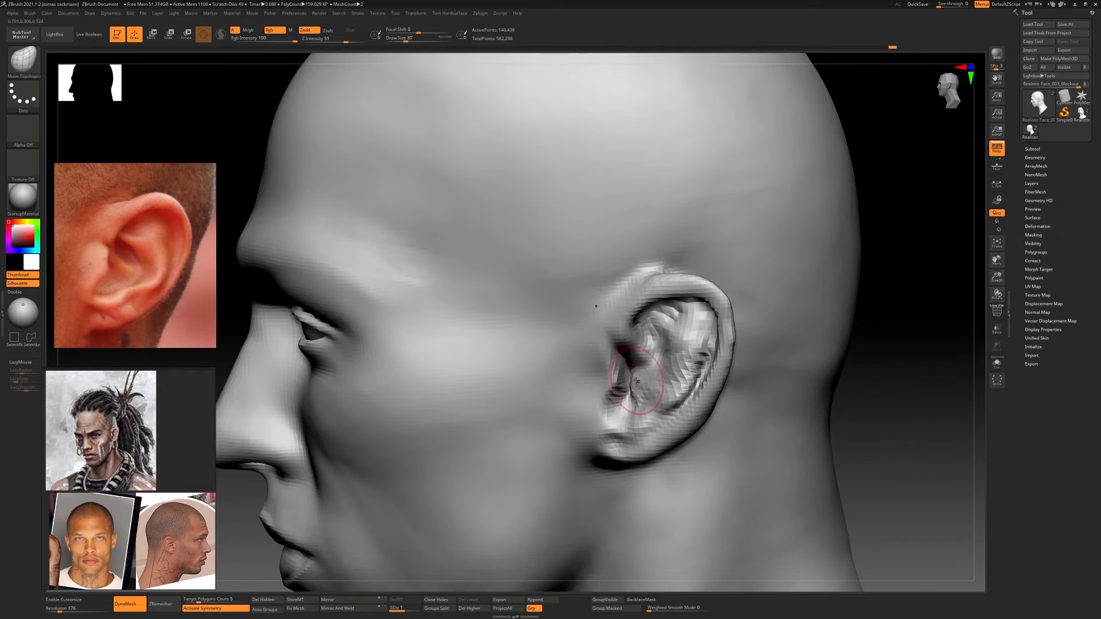
key(b)
key(s)
key(t)
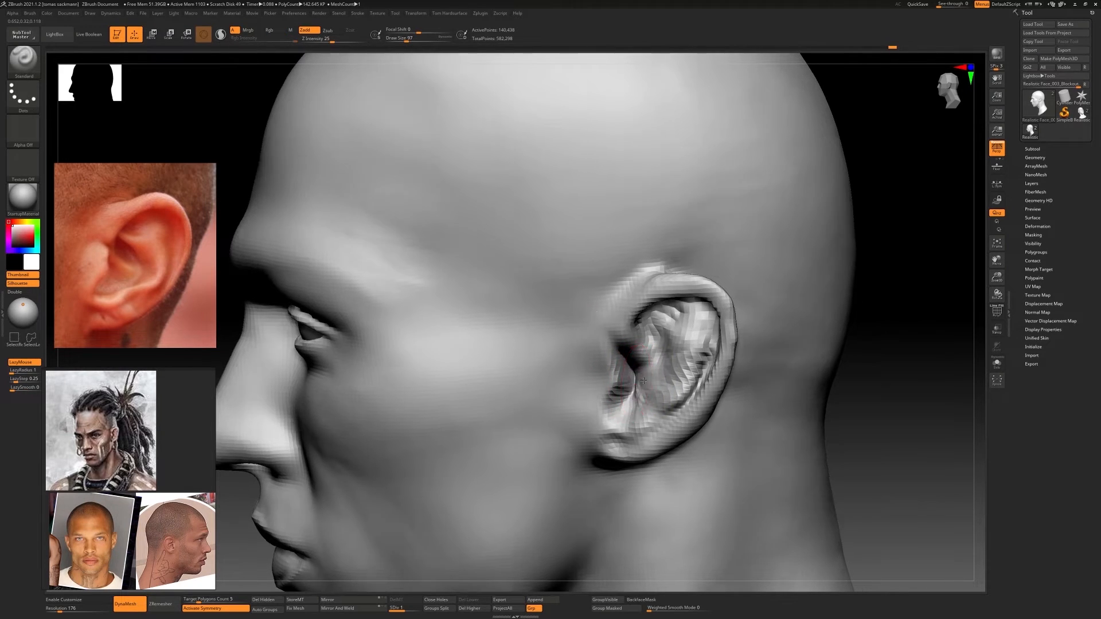
right_drag(632, 372, 401, 500)
Set the DynaMesh resolution to 256 and remesh the head for finer ear detail
drag(58, 610, 67, 611)
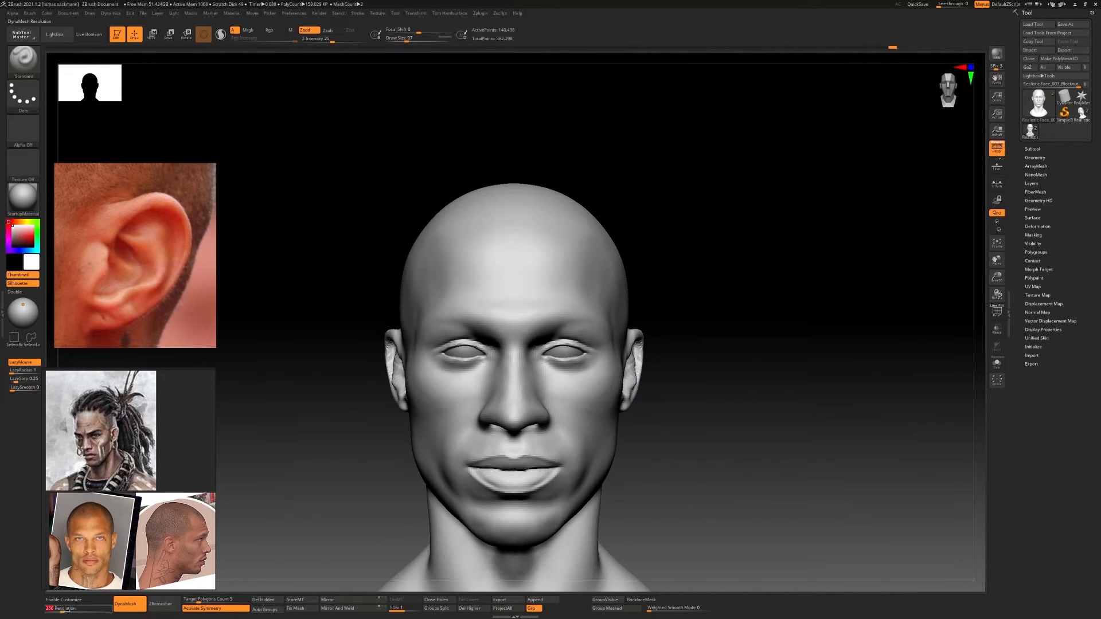
ctrl+drag(315, 420, 333, 439)
ctrl+right_drag(536, 377, 395, 445)
key(ctrl+z)
click(820, 424)
right_drag(820, 425, 745, 424)
drag(61, 609, 66, 610)
ctrl+drag(279, 423, 310, 444)
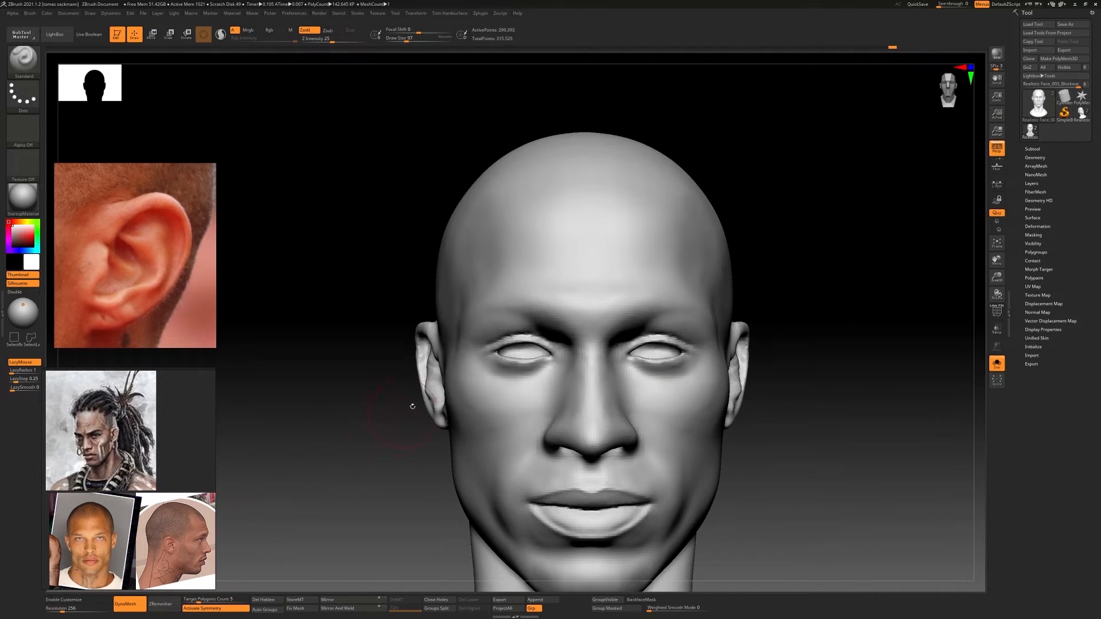
Sculpt the tragus and the opening of the ear canal with ClayBuildup on the denser mesh
mouse_move(410, 406)
ctrl+right_down()
mouse_move(614, 381)
mouse_move(631, 354)
mouse_move(470, 358)
ctrl+right_up()
mouse_move(470, 359)
ctrl+right_down()
mouse_move(642, 367)
mouse_move(732, 357)
mouse_move(653, 376)
ctrl+right_up()
key(b)
key(c)
key(b)
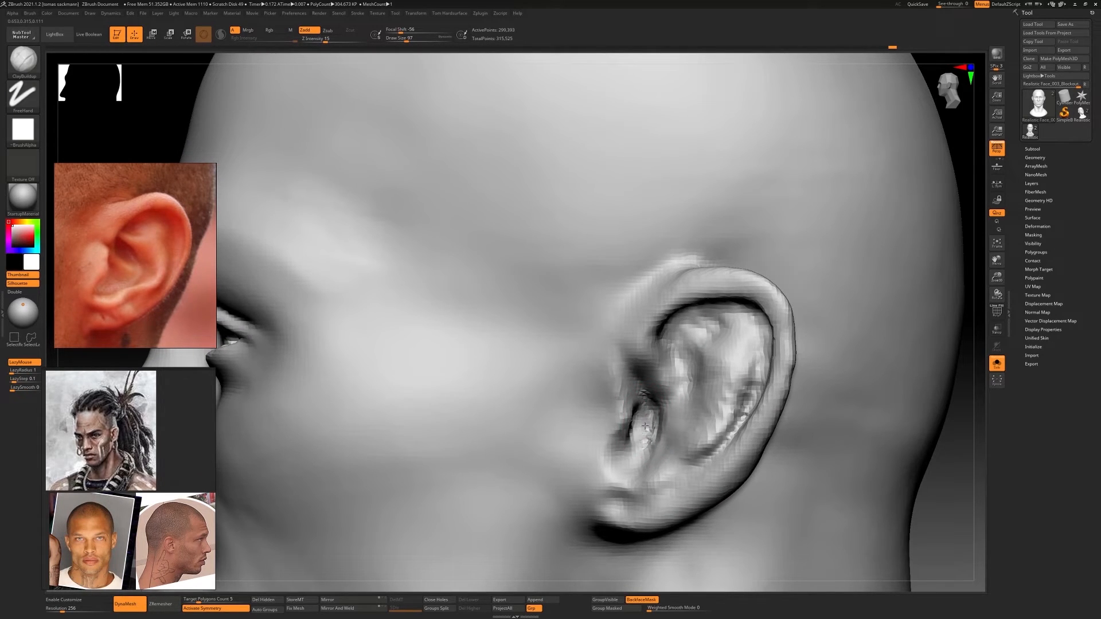
ctrl+right_drag(638, 429, 608, 425)
mouse_move(608, 426)
right_down()
mouse_move(667, 423)
mouse_move(641, 404)
mouse_move(682, 420)
mouse_move(627, 419)
mouse_move(690, 418)
mouse_move(679, 416)
right_up()
mouse_move(680, 415)
ctrl+right_down()
mouse_move(672, 406)
mouse_move(717, 367)
mouse_move(654, 421)
ctrl+right_up()
Adjust the tragus and the ear's front profile with a smaller Move Topological brush
key(b)
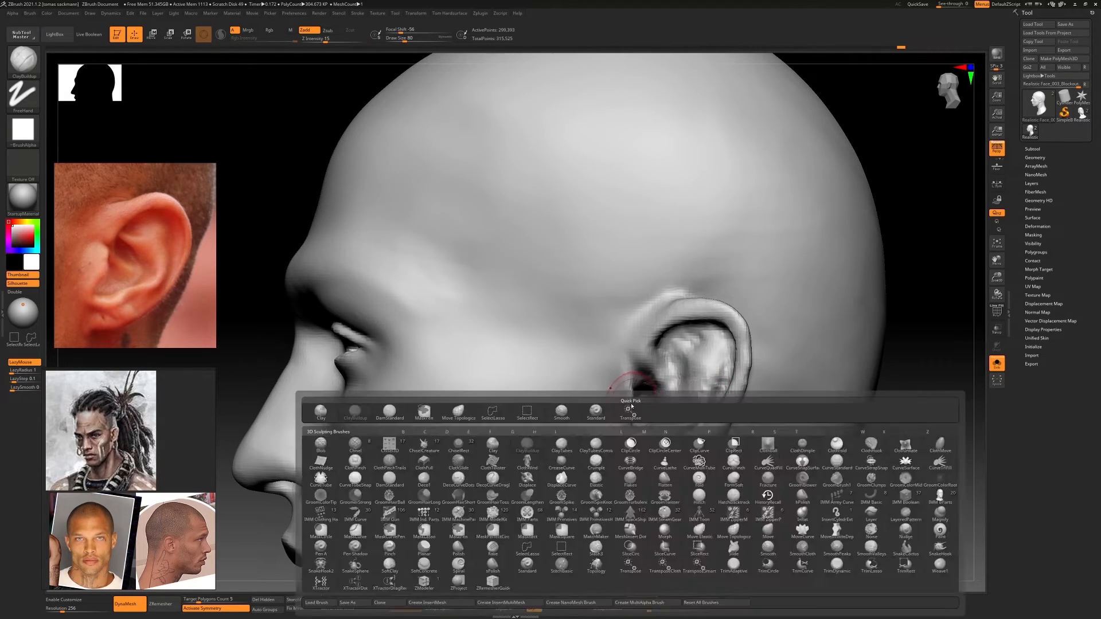
key(m)
key(t)
mouse_move(653, 389)
right_down()
mouse_move(654, 371)
mouse_move(614, 405)
mouse_move(625, 413)
mouse_move(653, 394)
right_up()
key(s)
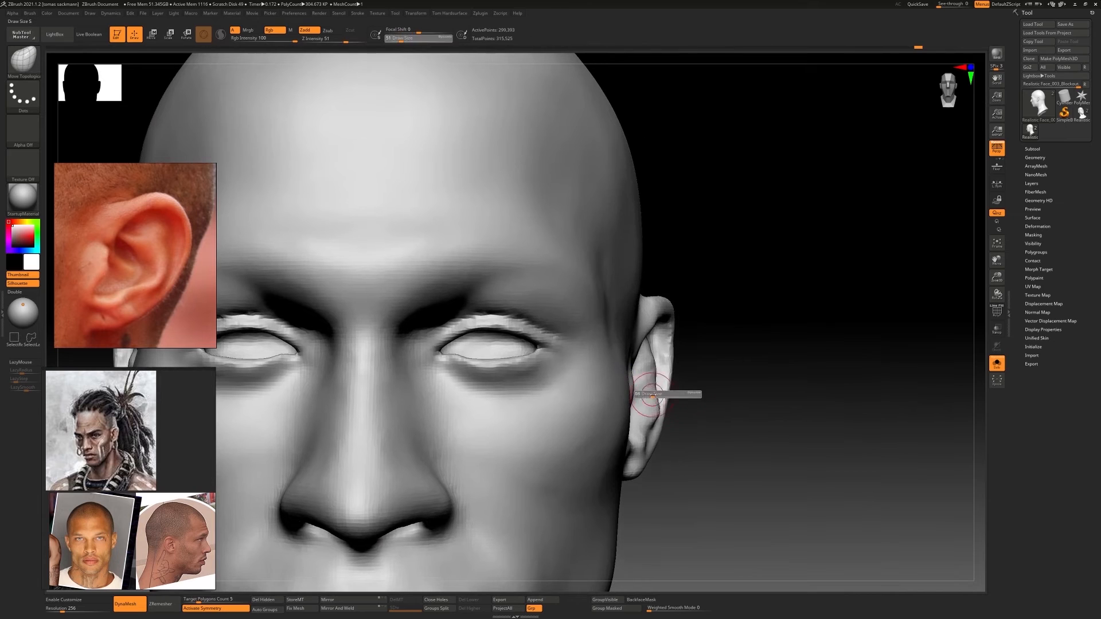
drag(652, 394, 655, 395)
drag(656, 383, 648, 410)
right_drag(641, 439, 628, 449)
Build up the lower helix rim and the antihelix folds with ClayBuildup, enlarging the small brush for the folds
key(b)
key(c)
key(b)
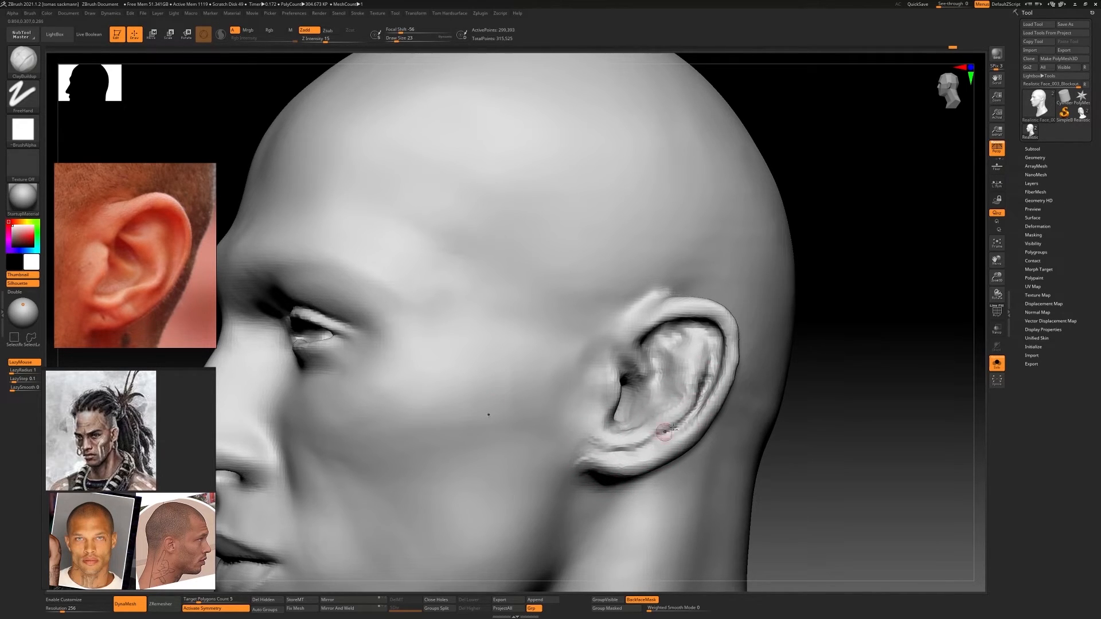
mouse_move(673, 428)
right_down()
mouse_move(693, 381)
mouse_move(670, 368)
right_up()
key(s)
drag(670, 368, 677, 368)
mouse_move(670, 374)
right_down()
mouse_move(641, 371)
mouse_move(665, 363)
mouse_move(657, 366)
right_up()
mouse_move(657, 367)
mouse_down()
mouse_move(665, 380)
mouse_move(669, 370)
mouse_up()
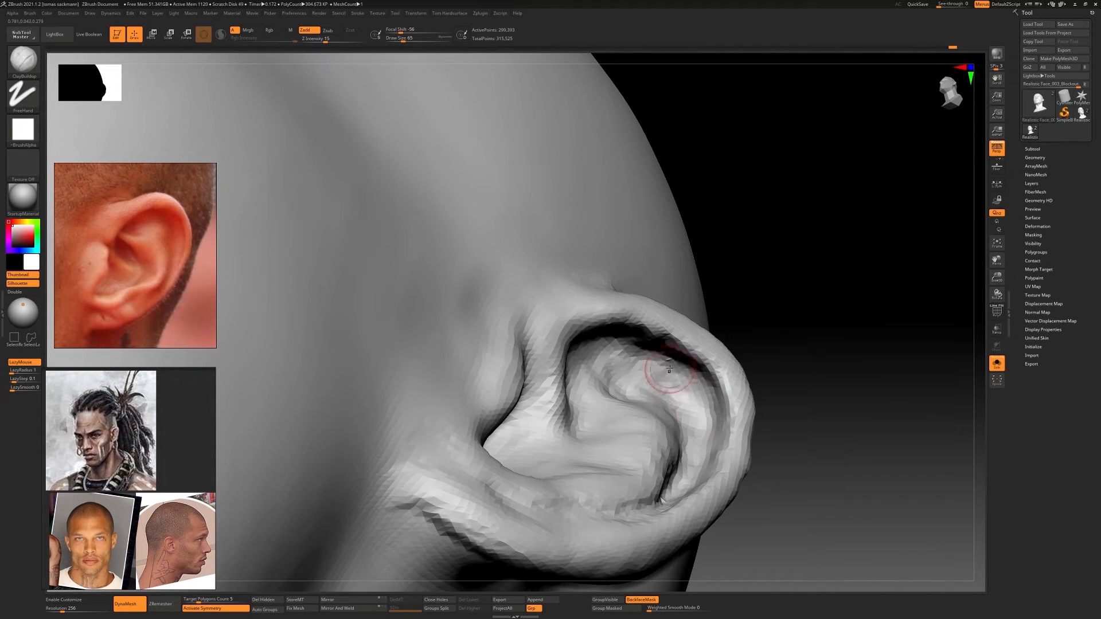
Smooth the back of the ear and add clay around the hole behind the upper rim
mouse_move(669, 370)
right_down()
mouse_move(640, 395)
mouse_move(727, 401)
right_up()
shift+drag(734, 427, 725, 390)
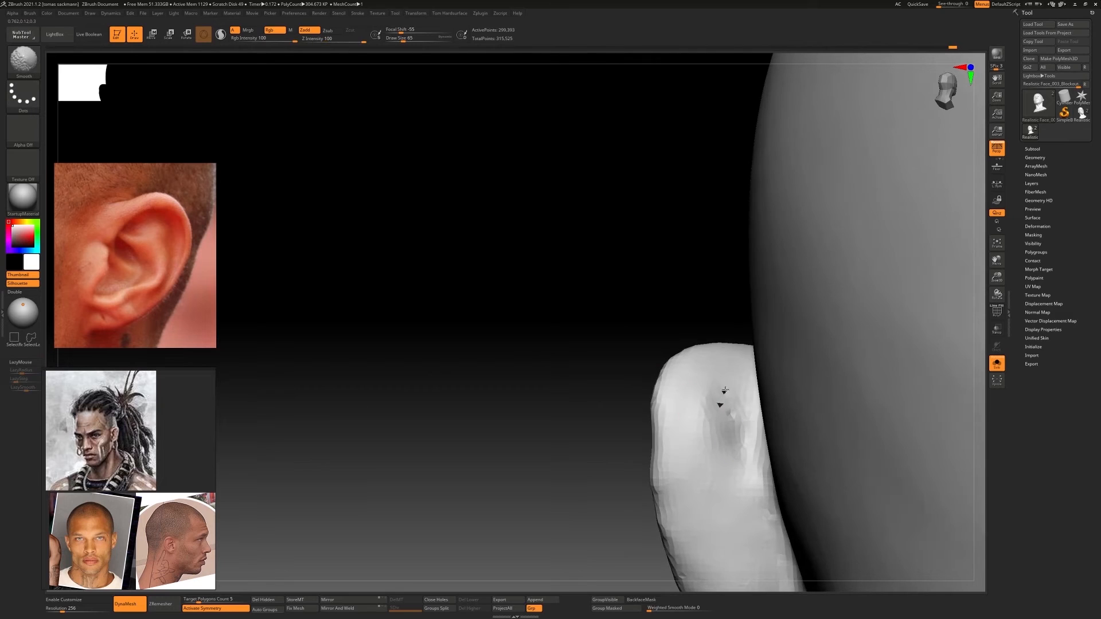
right_drag(725, 390, 717, 393)
ctrl+drag(543, 368, 508, 394)
mouse_move(634, 357)
ctrl+right_down()
mouse_move(648, 330)
mouse_move(807, 337)
mouse_move(843, 312)
ctrl+right_up()
ctrl+right_drag(843, 313, 825, 293)
mouse_move(757, 344)
ctrl+right_down()
mouse_move(722, 384)
mouse_move(711, 373)
ctrl+right_up()
shift+drag(702, 367, 712, 380)
right_drag(757, 376, 720, 378)
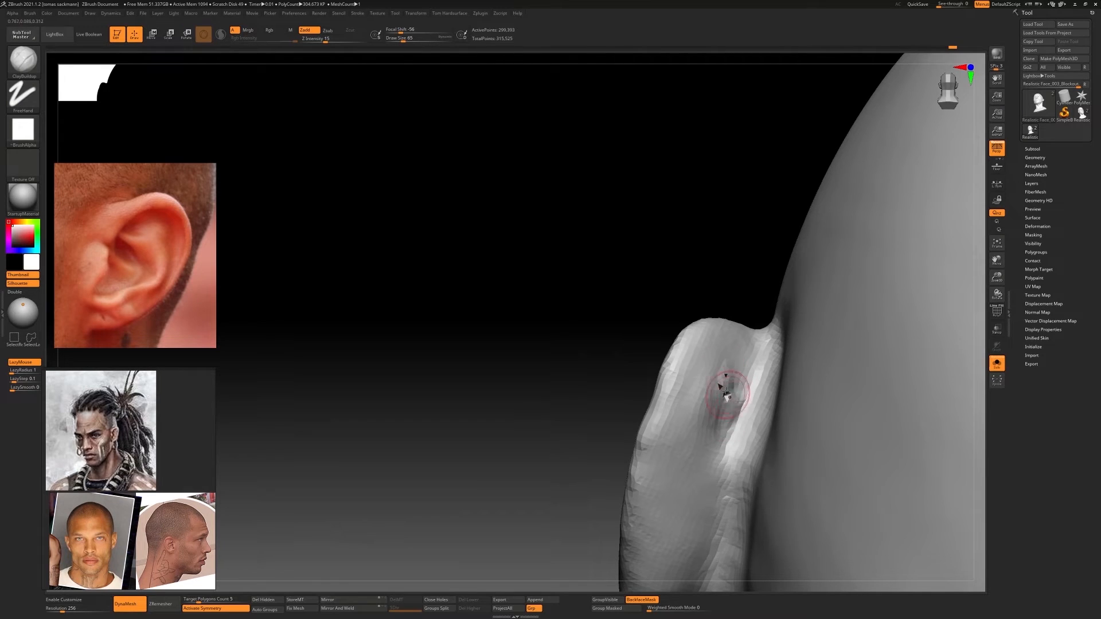
Try to close the hole on the back of the ear with Pinch, turning on Sculptris Pro
key(b)
key(p)
key(i)
drag(726, 395, 731, 371)
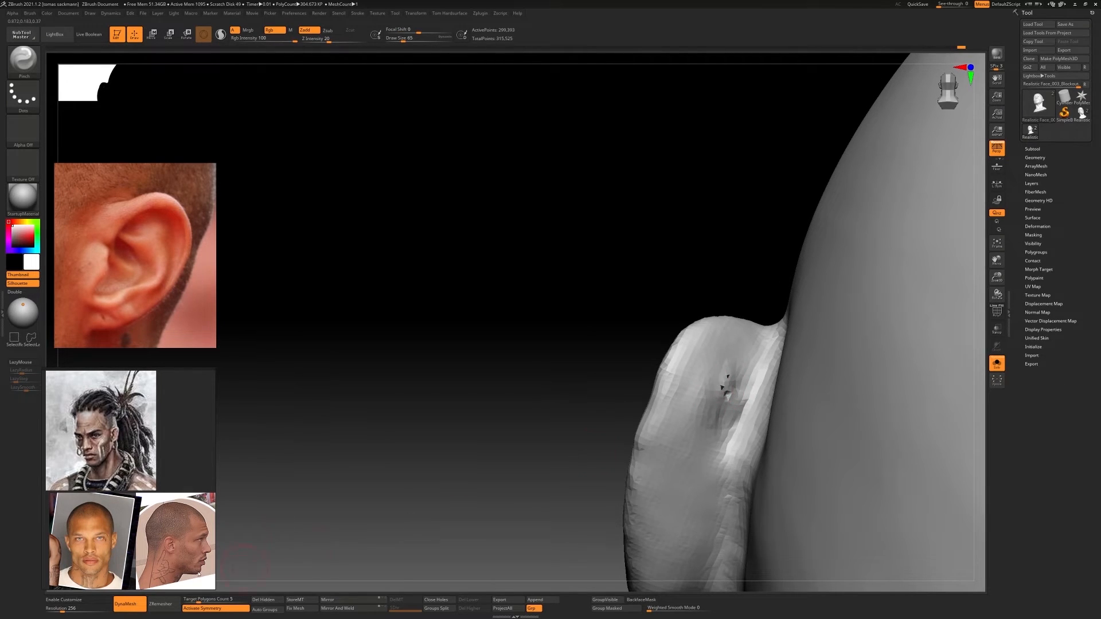
click(220, 34)
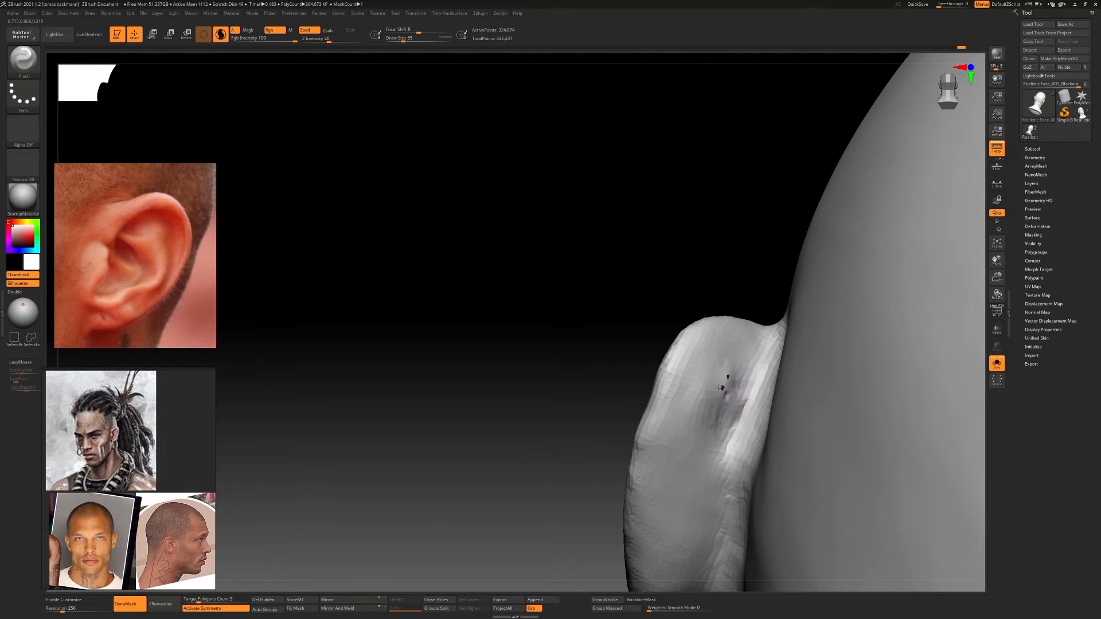
drag(737, 400, 722, 389)
mouse_move(565, 383)
mouse_down()
mouse_move(530, 389)
mouse_move(559, 402)
mouse_move(547, 379)
mouse_up()
shift+drag(714, 390, 659, 398)
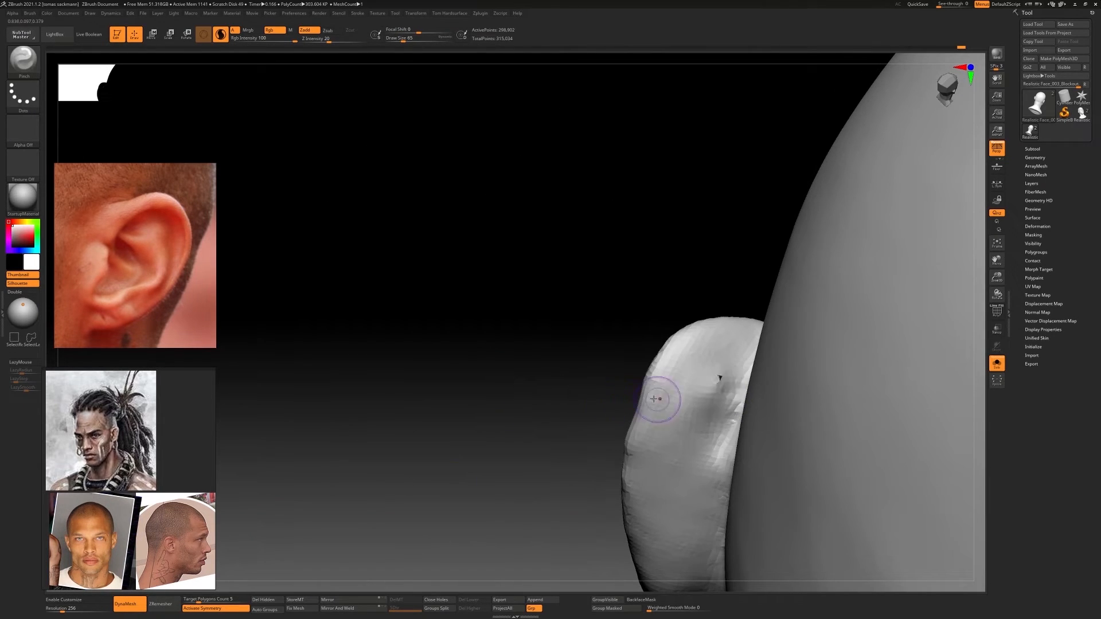
mouse_move(533, 390)
mouse_down()
mouse_move(435, 367)
mouse_move(533, 384)
mouse_up()
Move the polygons around the hole on the back of the ear with Move Topological
key(t)
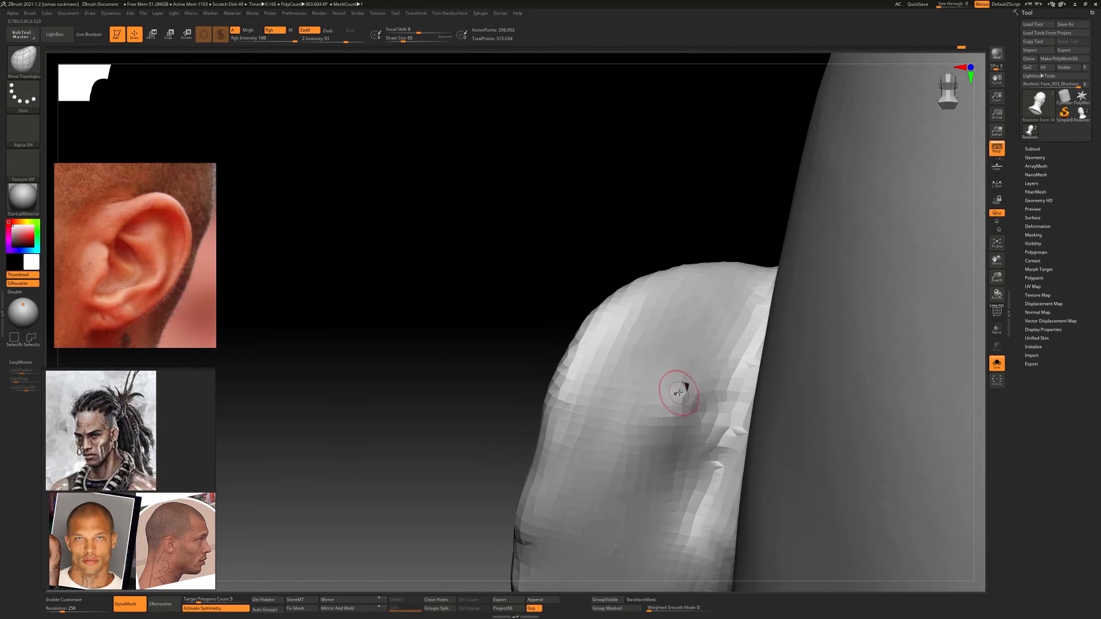
mouse_move(682, 386)
ctrl+right_down()
mouse_move(697, 375)
mouse_move(559, 326)
ctrl+right_up()
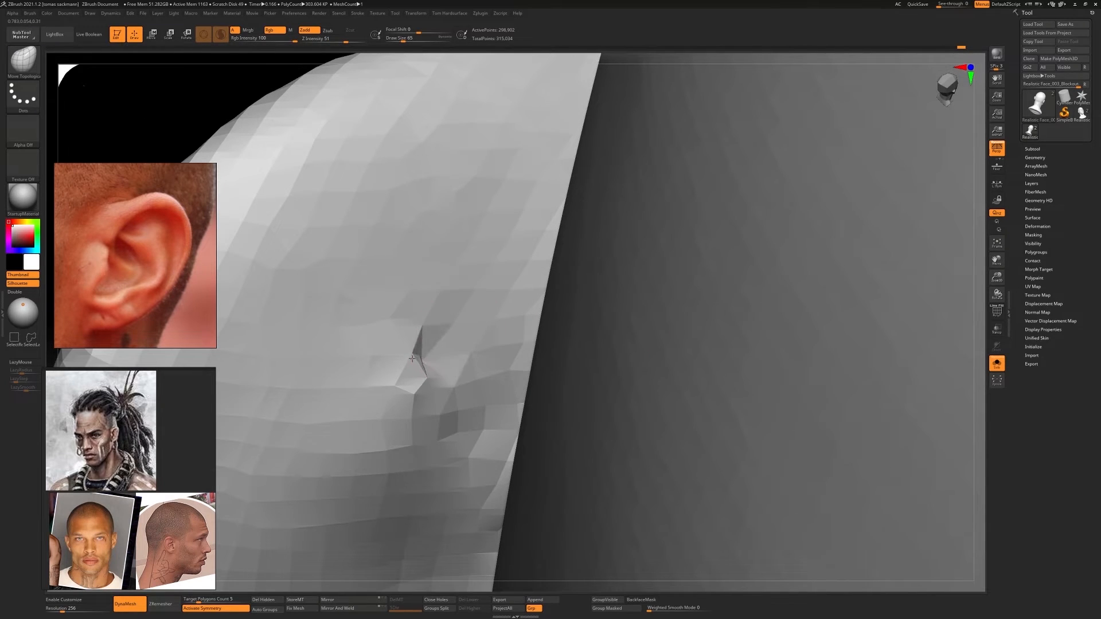
ctrl+right_drag(402, 413, 411, 255)
ctrl+drag(401, 250, 361, 272)
mouse_move(361, 276)
right_down()
mouse_move(493, 396)
mouse_move(525, 336)
mouse_move(597, 374)
mouse_move(543, 374)
mouse_move(493, 356)
mouse_move(575, 280)
mouse_move(519, 267)
mouse_move(533, 274)
right_up()
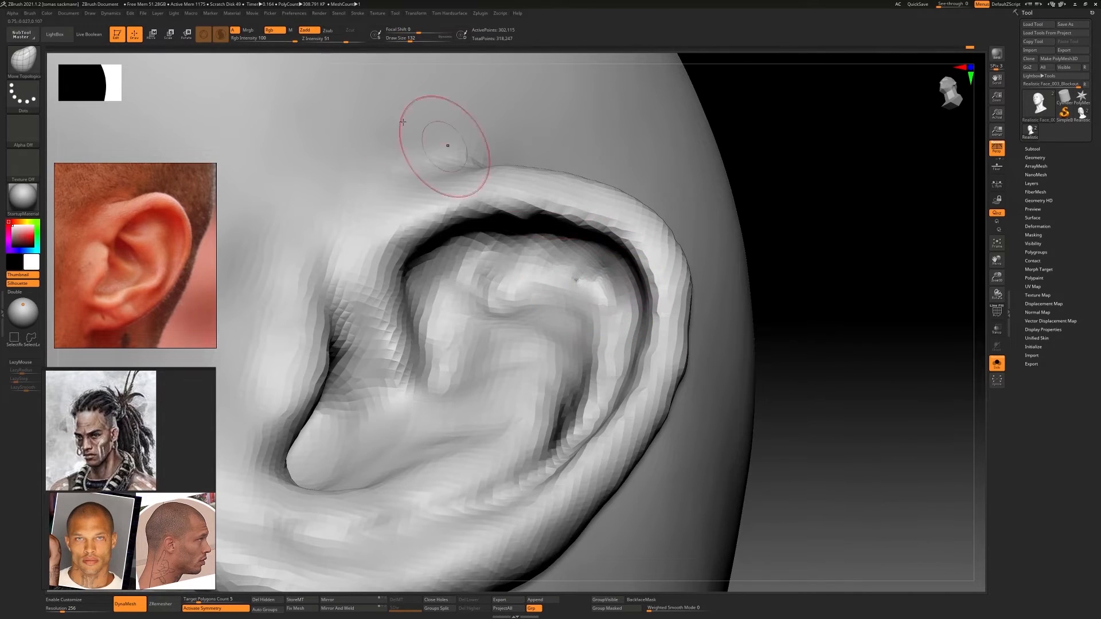
Append a Cylinder3D subtool as filler geometry for the hole on the back of the ear
right_drag(598, 237, 600, 284)
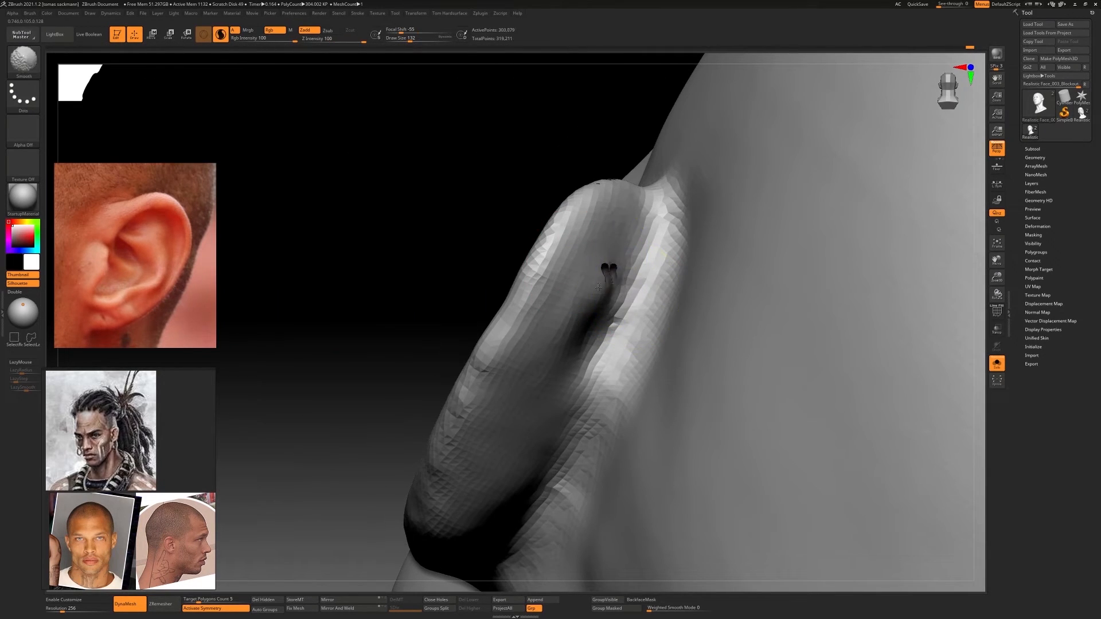
right_drag(625, 215, 574, 349)
click(1033, 149)
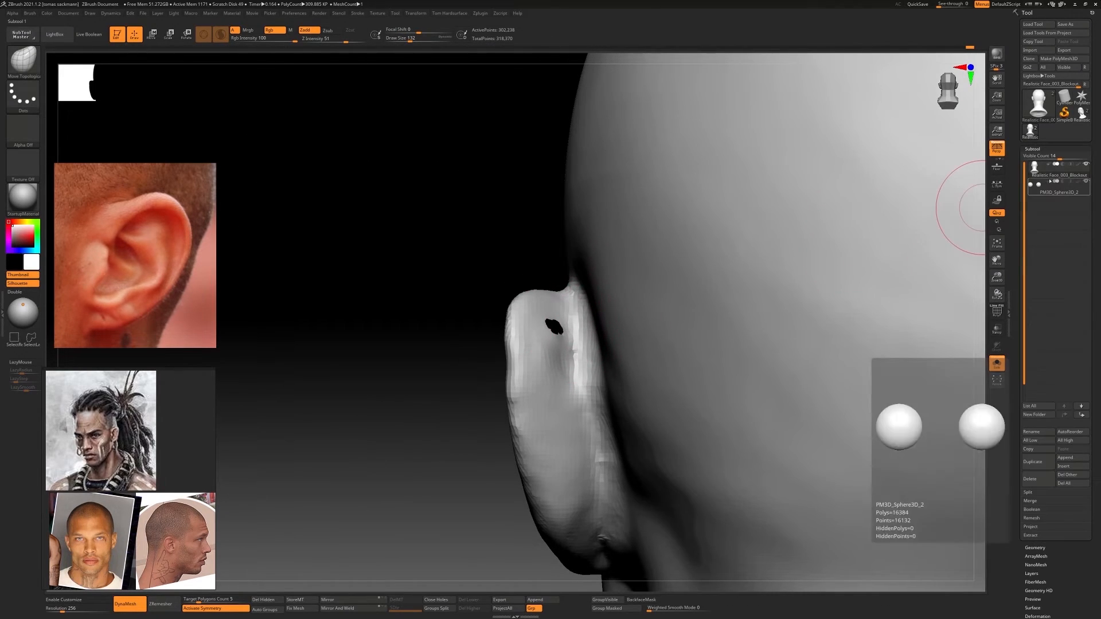
click(1065, 458)
click(828, 502)
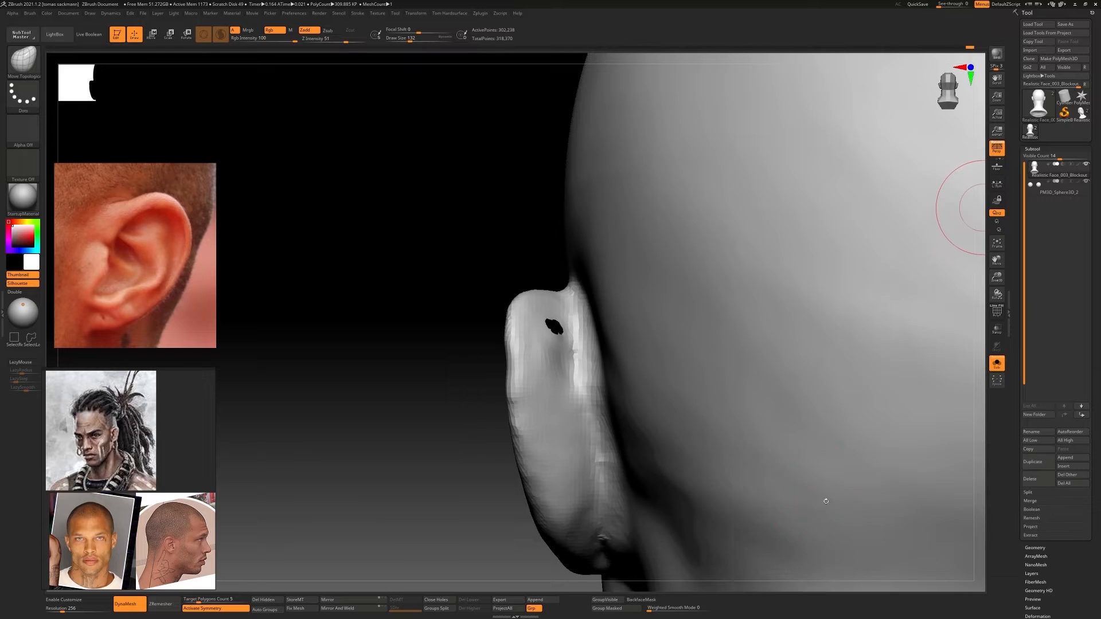
Move the new cylinder sideways off the head and duplicate it on the opposite side with Mirror And Weld
key(f)
key(e)
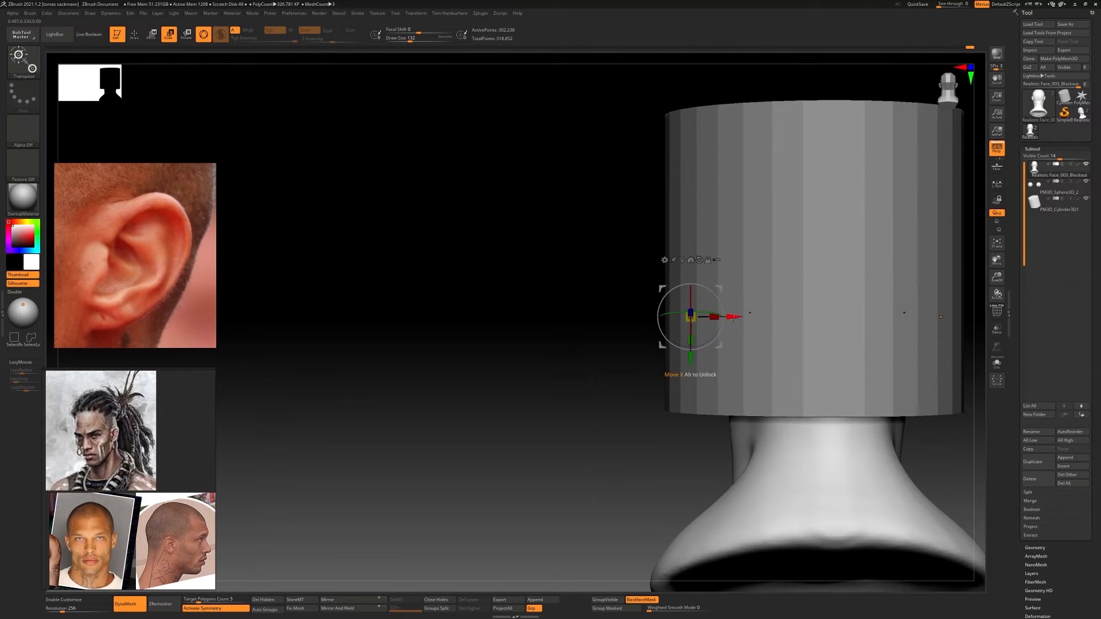
drag(735, 317, 689, 317)
key(ctrl+z)
alt+click(831, 275)
drag(857, 262, 647, 263)
click(346, 609)
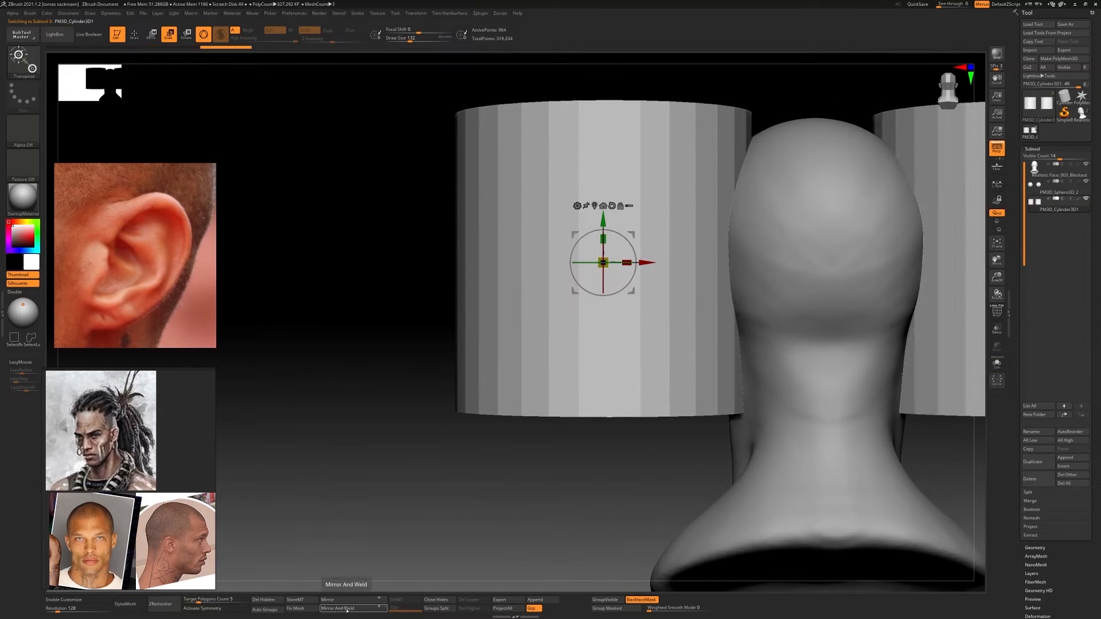
Scale down the mirrored cylinders and move them next to the upper ears
alt+right_drag(500, 351, 424, 388)
drag(526, 300, 367, 295)
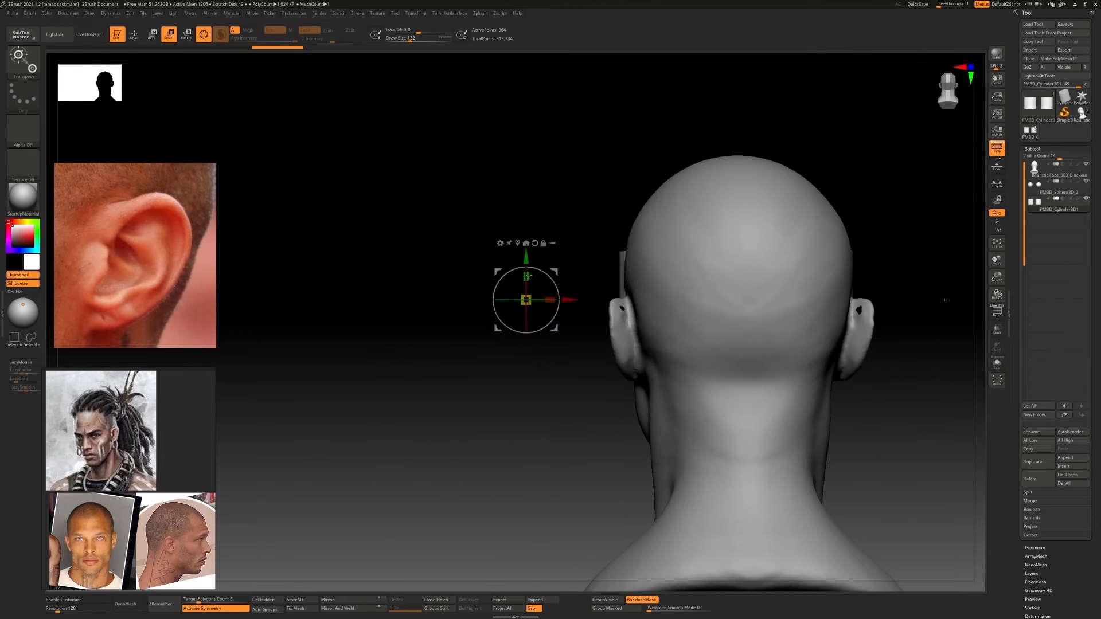
right_drag(379, 310, 476, 344)
drag(567, 305, 364, 314)
drag(498, 319, 402, 349)
right_drag(436, 367, 516, 321)
ctrl+right_drag(516, 321, 539, 276)
click(304, 332)
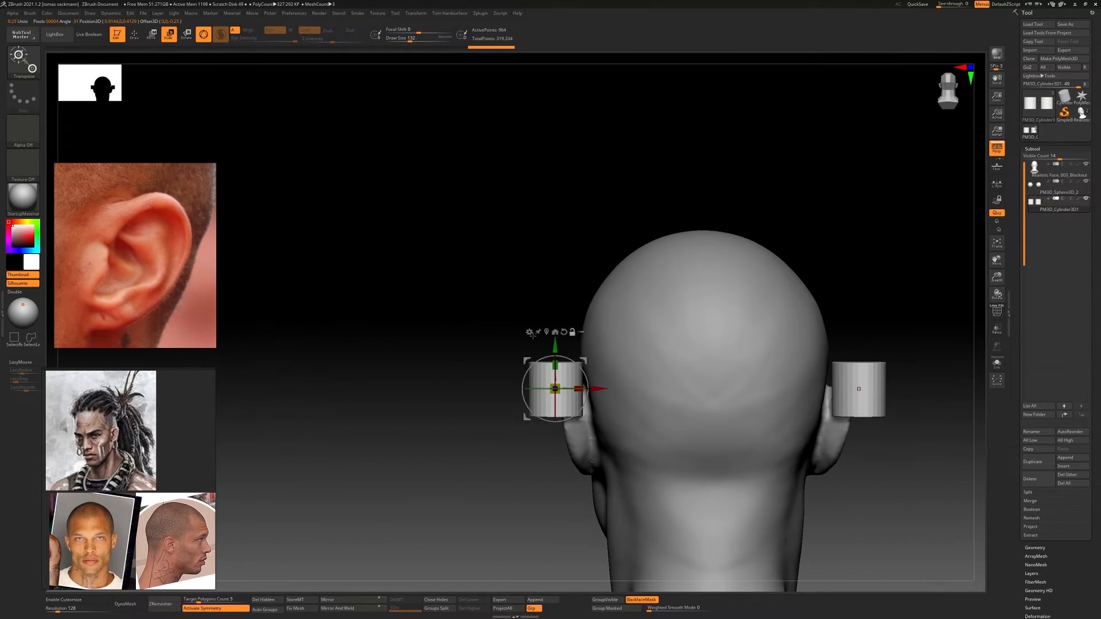
ctrl+right_drag(401, 338, 459, 396)
drag(555, 388, 602, 341)
click(548, 331)
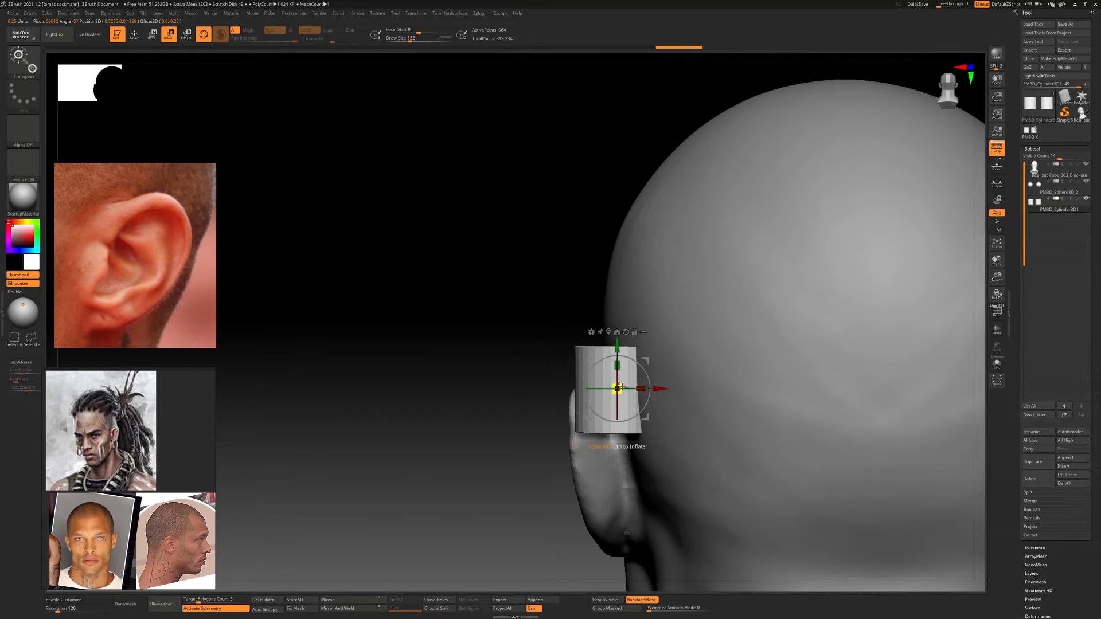
Shrink the cylinders to about ear width and place them over the holes behind the upper ears
drag(617, 387, 573, 389)
right_drag(505, 344, 579, 304)
click(543, 333)
ctrl+right_drag(579, 304, 613, 355)
drag(622, 368, 411, 421)
shift+right_drag(411, 421, 345, 415)
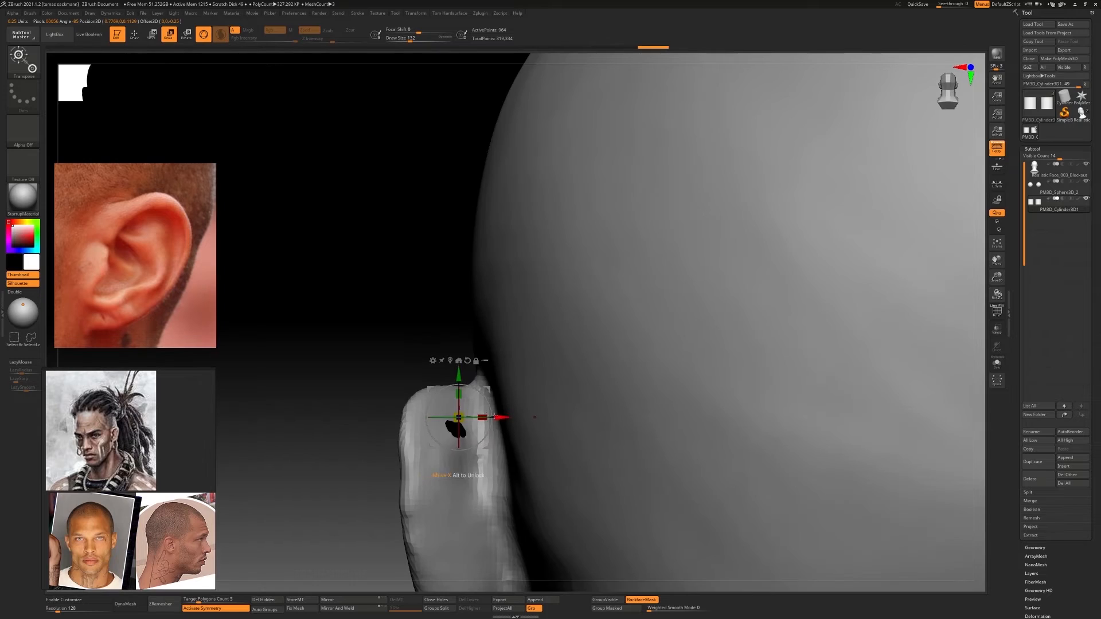
drag(500, 418, 377, 417)
alt+click(370, 380)
ctrl+right_drag(377, 417, 364, 364)
click(363, 354)
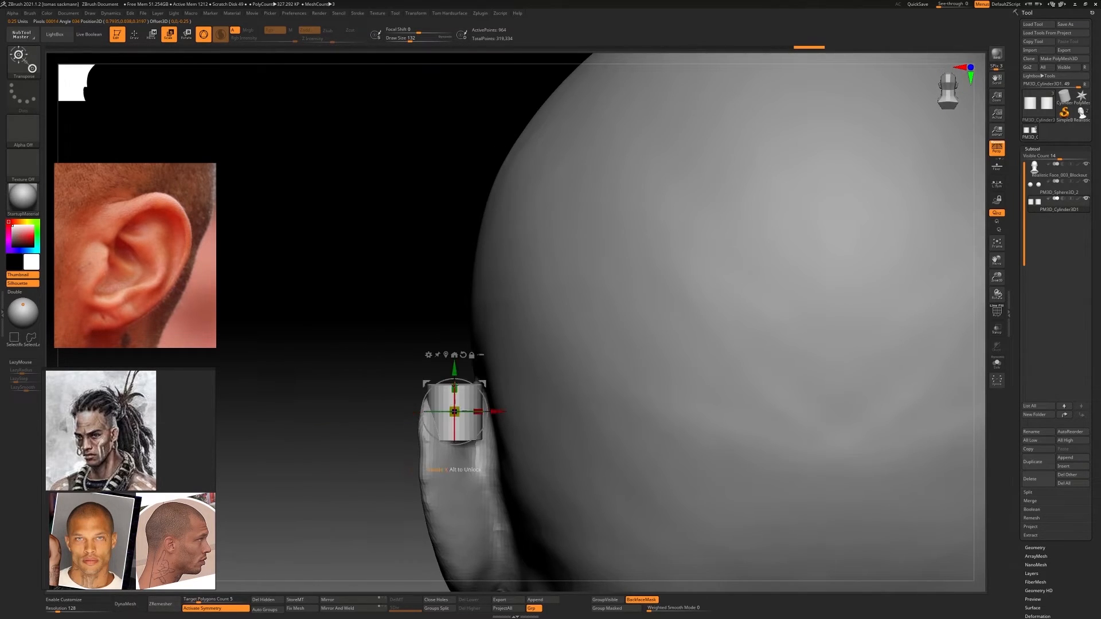
Tilt the cylinders and move them into the upper ear rims
drag(454, 388, 434, 194)
drag(455, 388, 456, 369)
drag(454, 412, 416, 413)
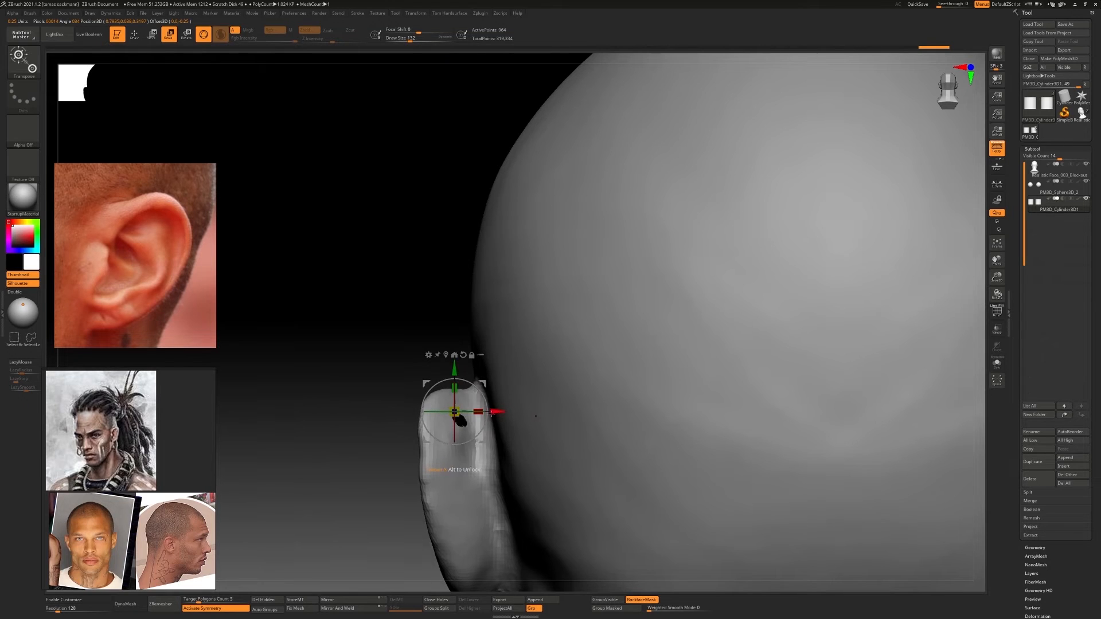
drag(497, 411, 397, 412)
shift+right_drag(396, 413, 430, 419)
drag(431, 419, 332, 418)
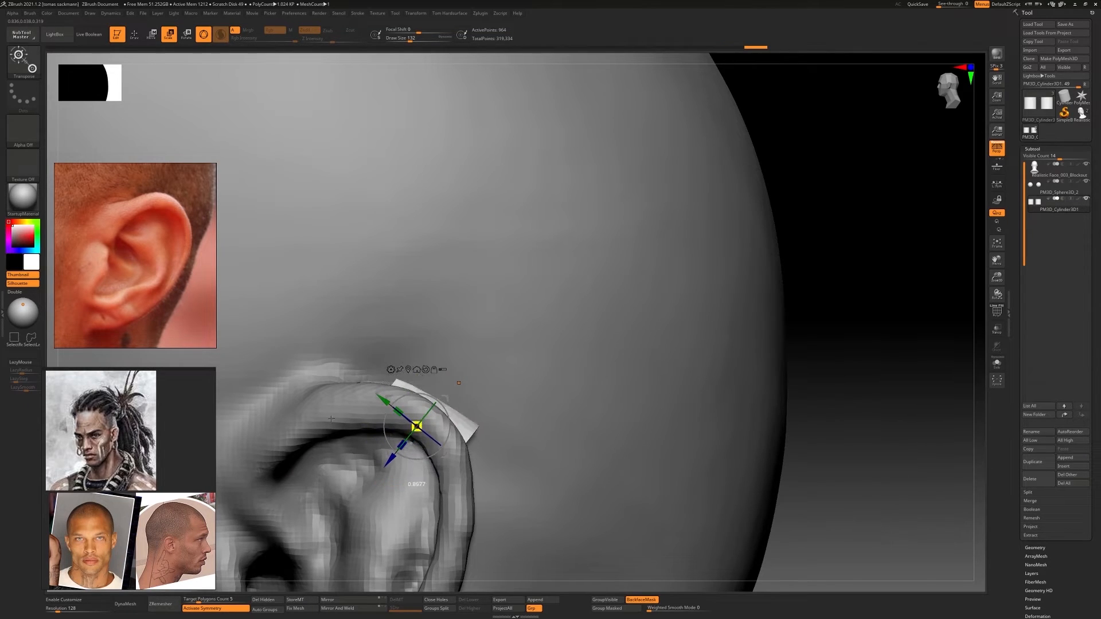
right_drag(460, 383, 556, 370)
Turn on Transparency and align the small cylinders with the holes behind both ears
click(996, 329)
key(f)
key(f)
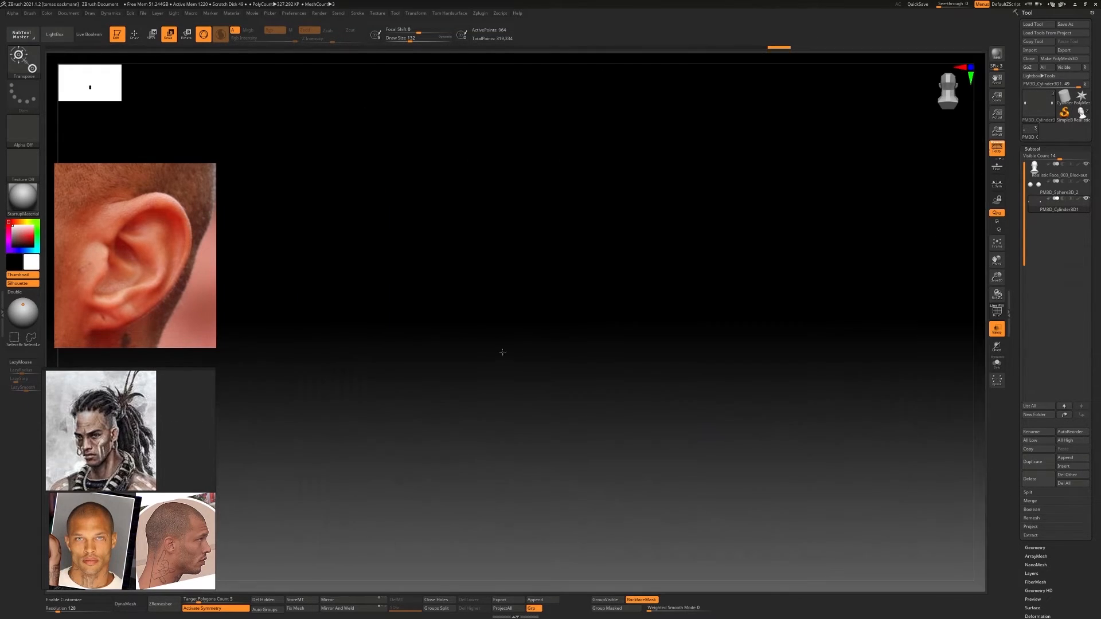
alt+right_drag(671, 371, 752, 524)
click(739, 297)
ctrl+right_drag(711, 321, 677, 367)
drag(613, 354, 712, 354)
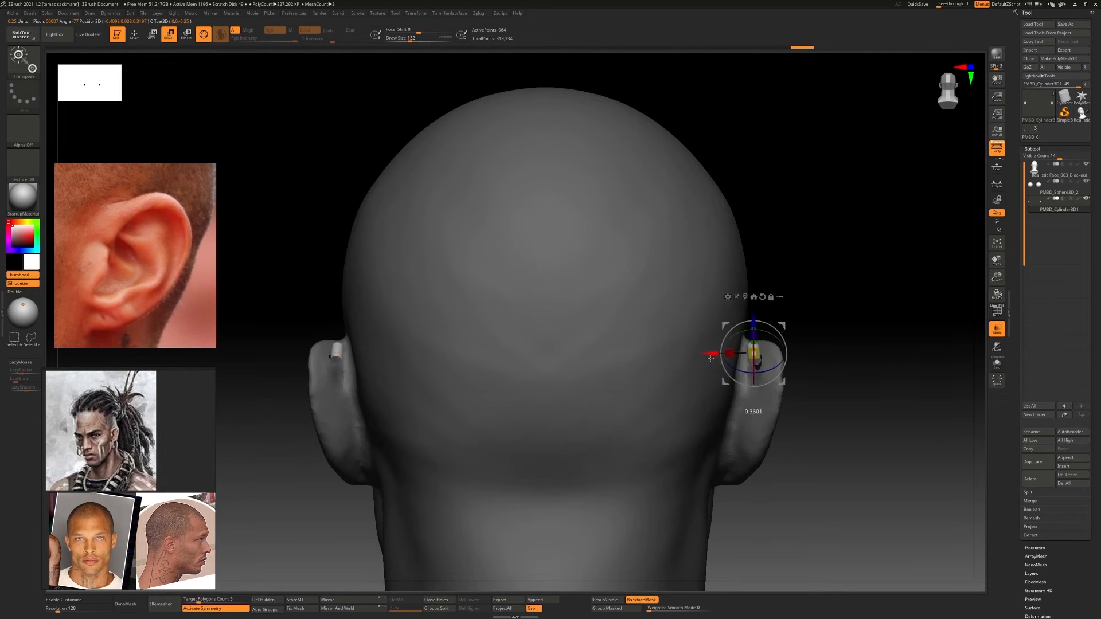
right_drag(712, 354, 602, 459)
right_drag(602, 458, 722, 367)
Rotate and nudge the cylinder to follow the curve of the upper ear rim and turn off Transparency
drag(770, 325, 787, 342)
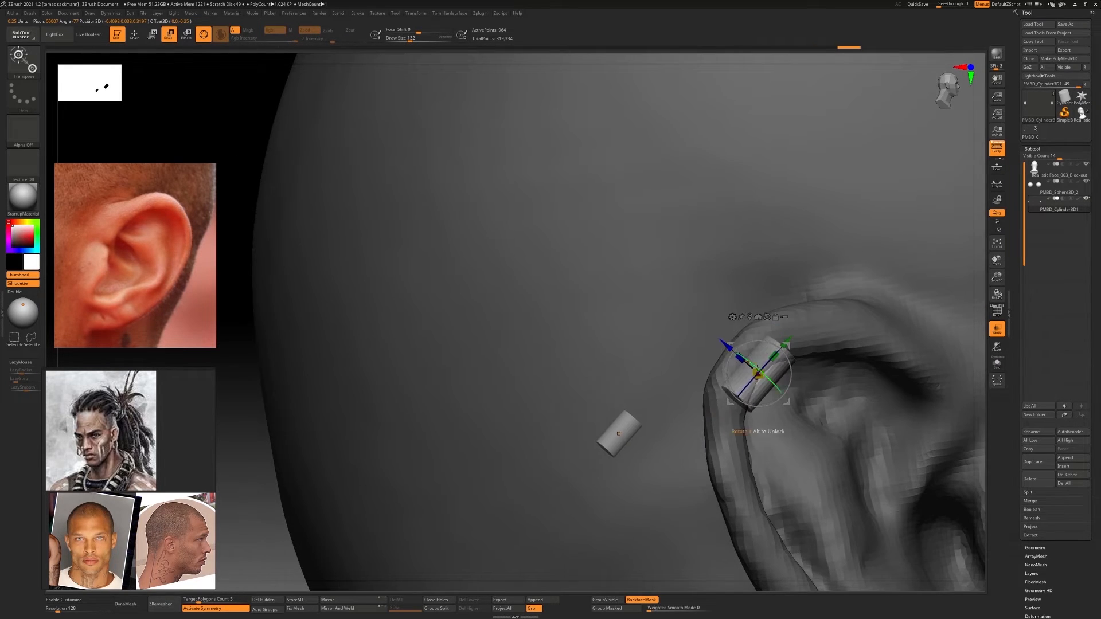
right_drag(788, 343, 751, 347)
drag(801, 347, 796, 351)
right_drag(796, 355, 826, 380)
drag(787, 401, 793, 379)
mouse_move(793, 379)
right_down()
mouse_move(817, 373)
mouse_move(808, 367)
mouse_move(802, 383)
right_up()
click(997, 329)
Reshape the cylinder with Move Topological so that it covers the hole behind the ear
key(b)
key(m)
key(t)
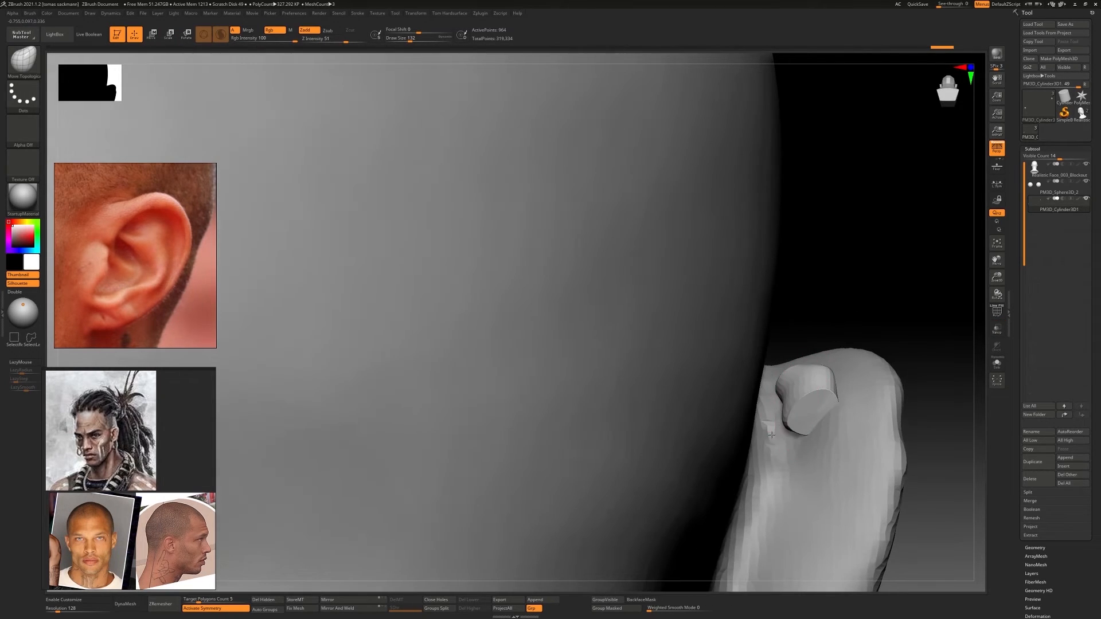
drag(796, 411, 804, 421)
right_drag(894, 401, 837, 322)
Place the head subtool directly above the cylinder subtool and merge the cylinders into the head
click(1047, 198)
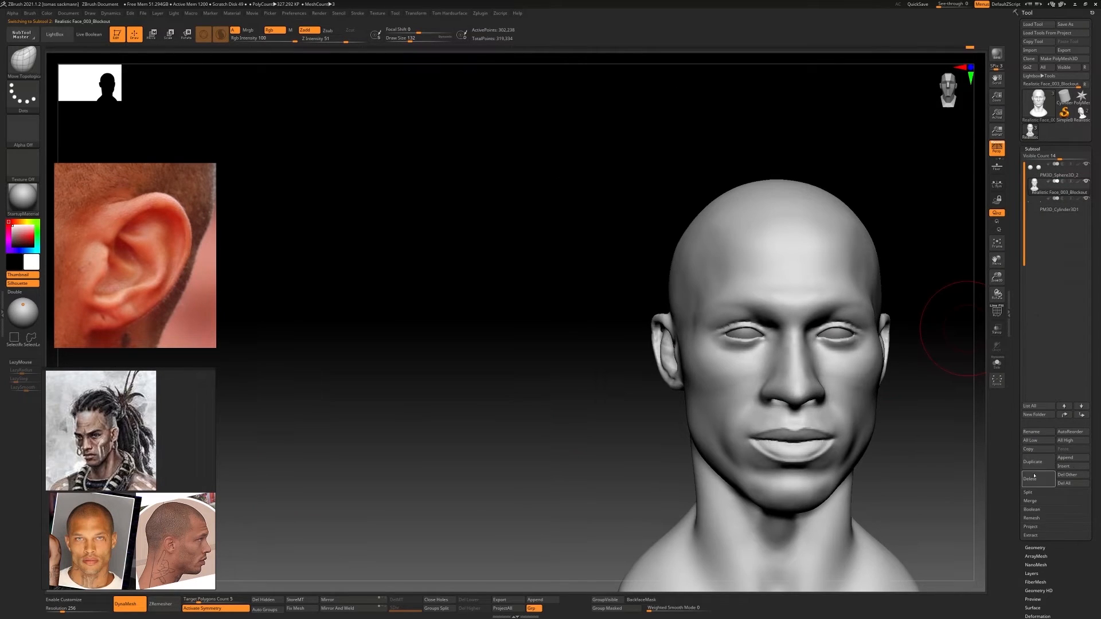
click(1031, 501)
click(1035, 509)
click(973, 522)
Remesh the merged head with DynaMesh to fuse the cylinders into the ears and turn off Sculptris Pro
right_drag(647, 286, 683, 287)
ctrl+right_drag(683, 286, 734, 330)
key(shift+f)
key(shift+f)
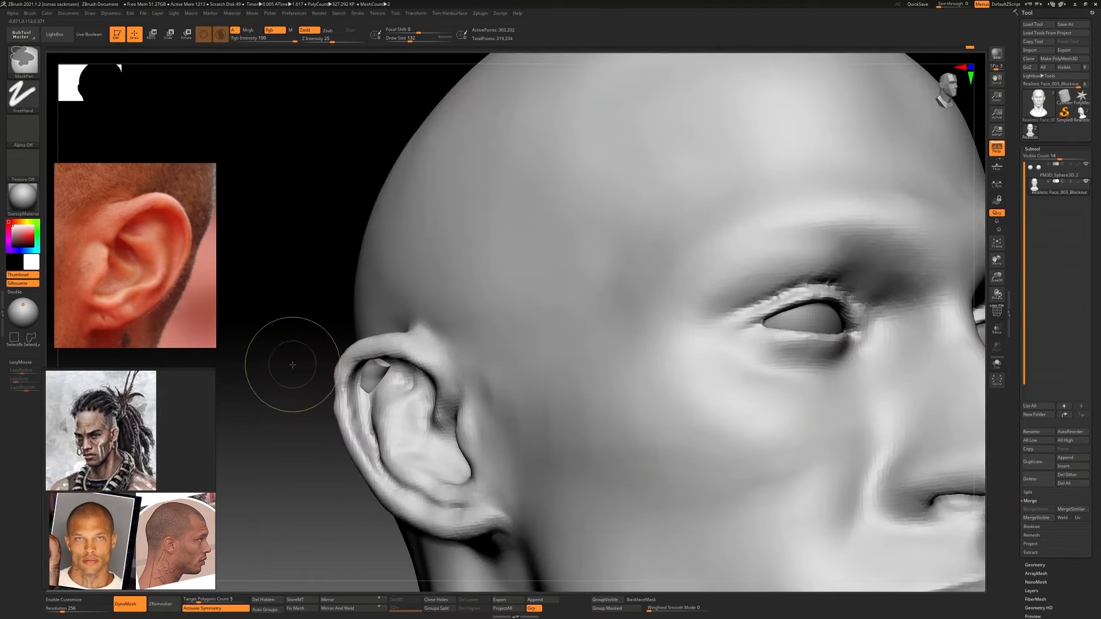
key(b)
key(m)
key(t)
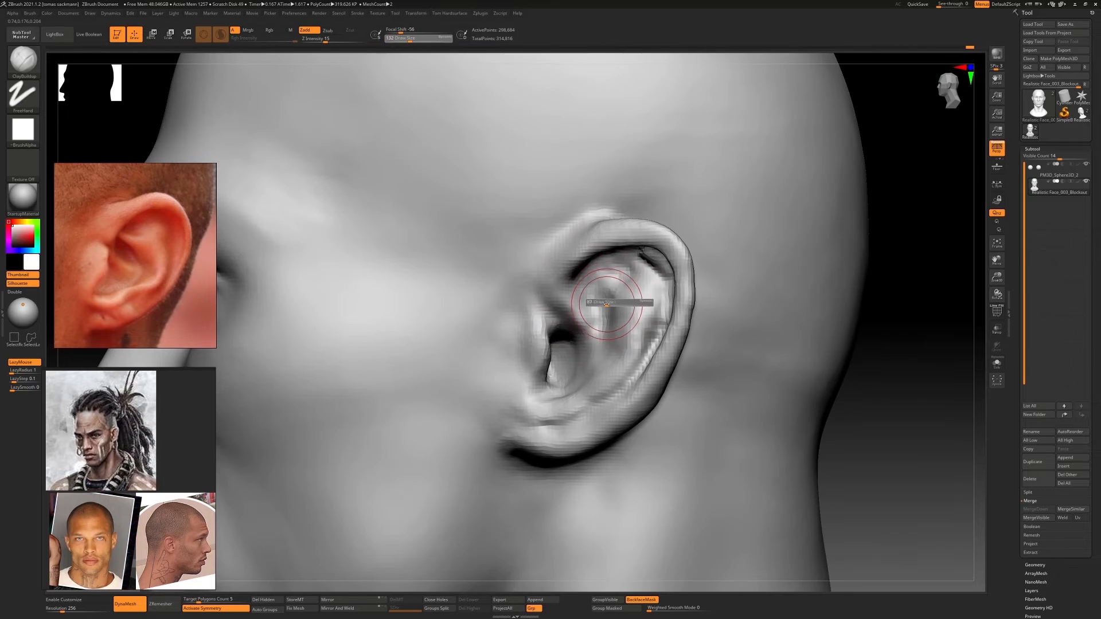
ctrl+right_drag(437, 197, 476, 250)
click(221, 35)
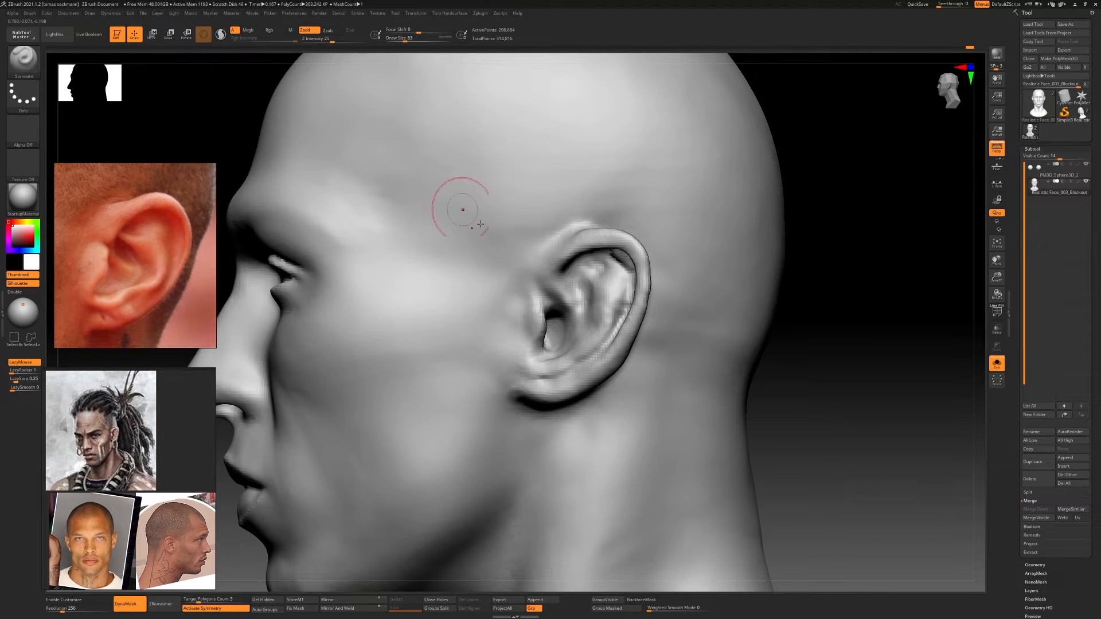
Add clay with ClayBuildup over the patched area under the upper helix, along the scapha and at the helix's front root
mouse_move(462, 211)
ctrl+right_down()
mouse_move(642, 294)
mouse_move(610, 222)
ctrl+right_up()
drag(623, 240, 616, 243)
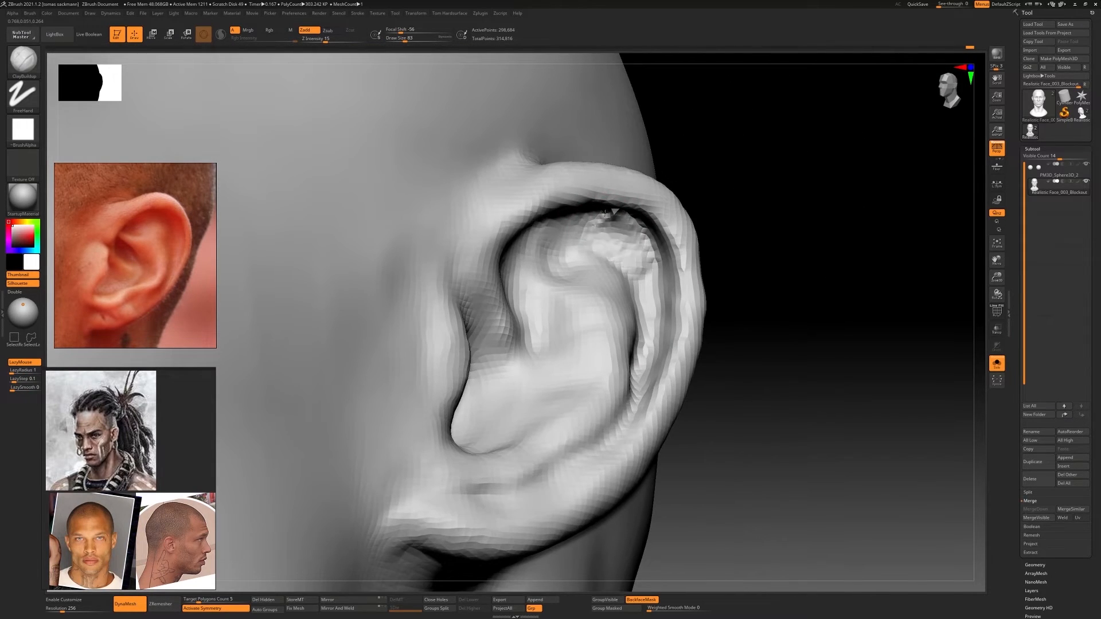
drag(617, 243, 608, 237)
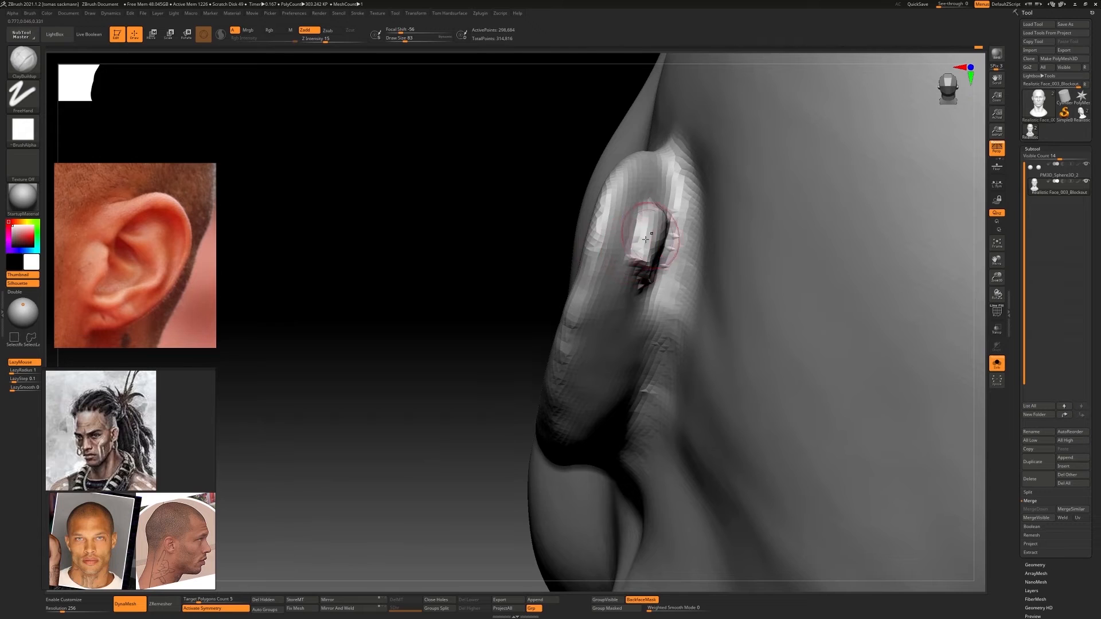
mouse_move(645, 236)
shift+mouse_down()
mouse_move(658, 225)
mouse_move(647, 271)
shift+mouse_up()
mouse_move(646, 272)
right_down()
mouse_move(803, 298)
mouse_move(665, 252)
mouse_move(669, 316)
right_up()
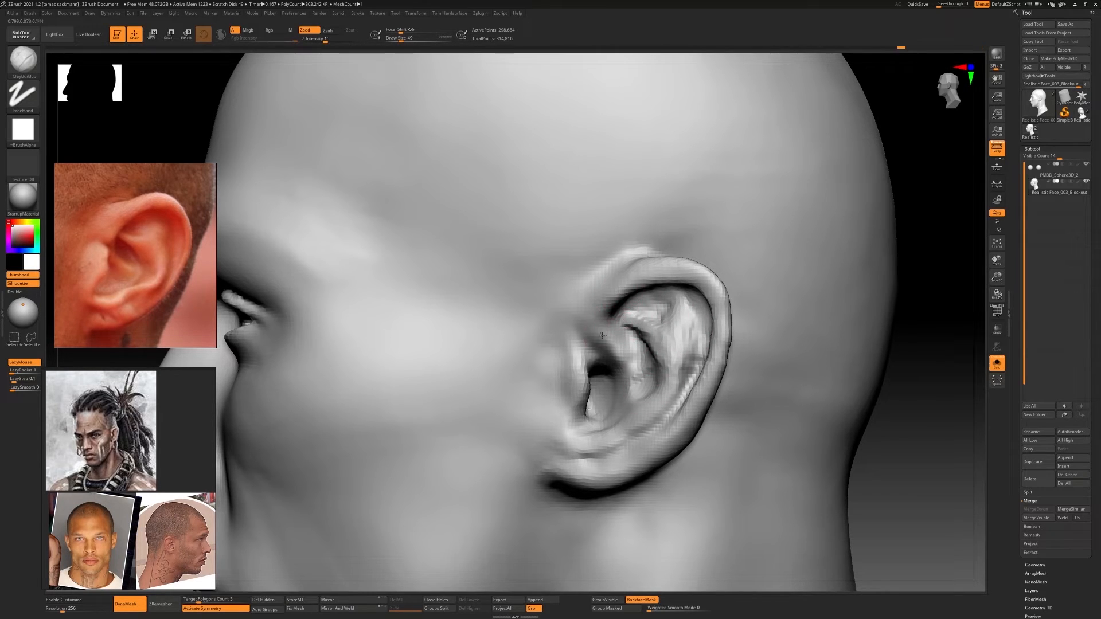
mouse_move(613, 329)
right_down()
mouse_move(711, 330)
mouse_move(613, 313)
right_up()
drag(615, 309, 612, 323)
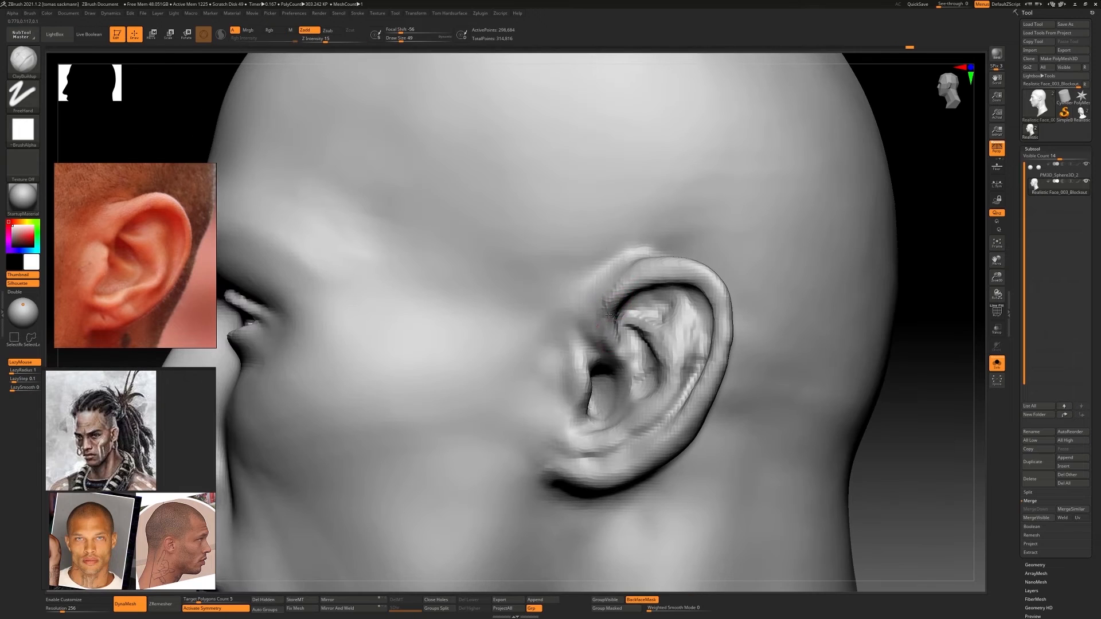
mouse_move(636, 321)
right_down()
mouse_move(493, 327)
mouse_move(648, 304)
right_up()
Define the groove beneath the upper helix and the hollow between the antihelix folds with the Standard brush
key(b)
key(s)
key(t)
mouse_move(617, 315)
mouse_down()
mouse_move(635, 281)
mouse_move(619, 309)
mouse_up()
right_drag(625, 298, 675, 278)
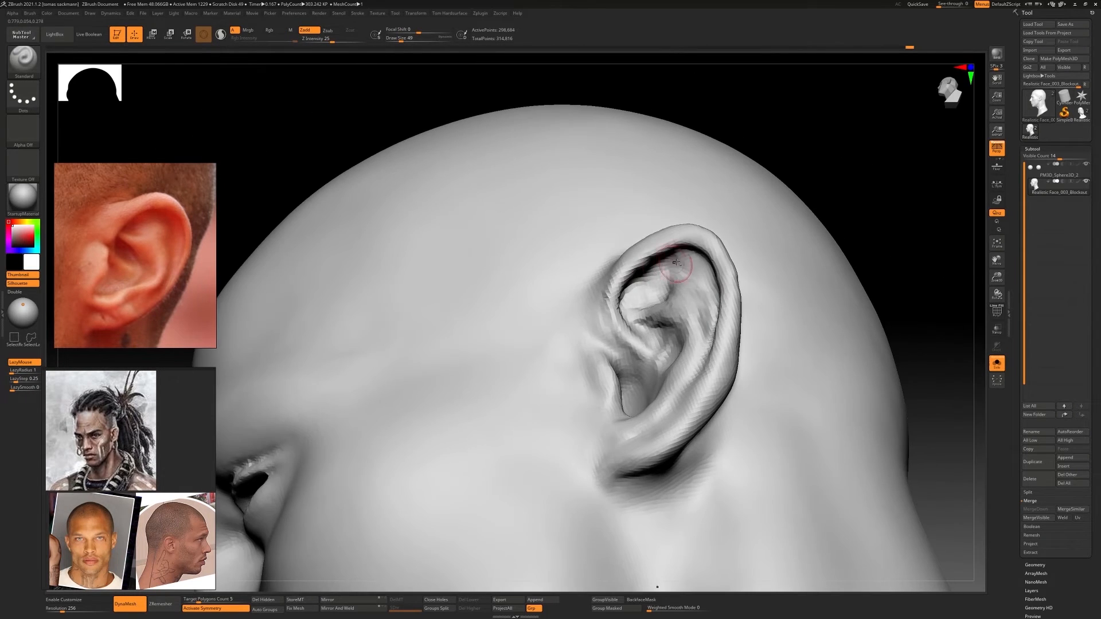
drag(675, 277, 642, 265)
right_drag(643, 265, 654, 298)
drag(680, 244, 639, 258)
mouse_move(677, 258)
right_down()
mouse_move(641, 279)
mouse_move(637, 266)
mouse_move(625, 327)
right_up()
drag(625, 327, 622, 300)
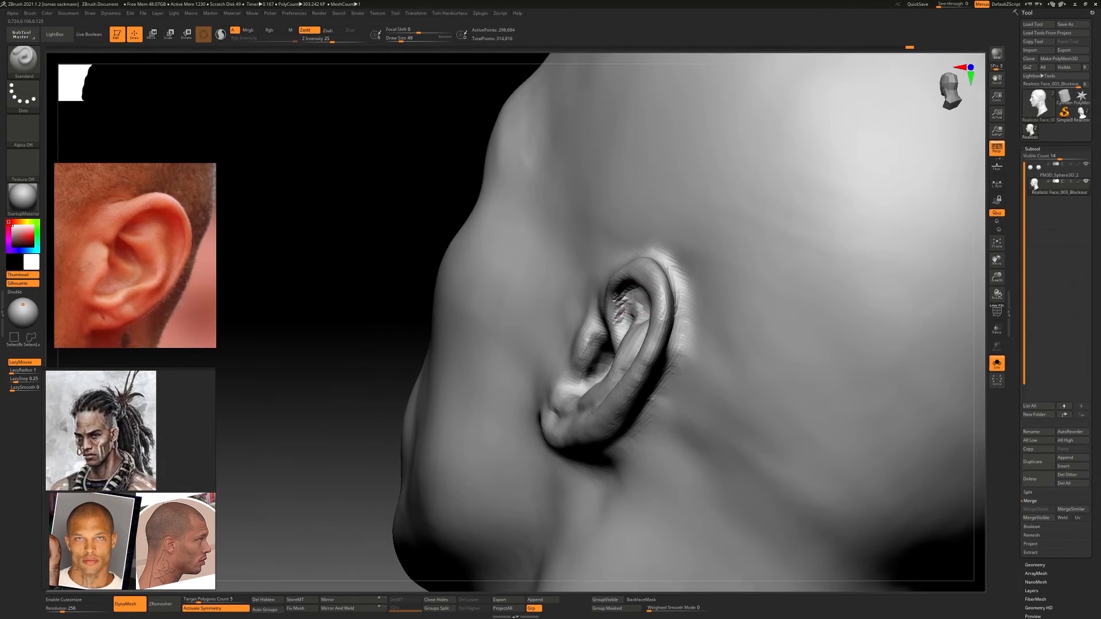
Adjust the curve of the ear's outer rim with Move Topological, using a larger brush
right_drag(621, 300, 677, 313)
key(b)
key(m)
key(t)
drag(679, 308, 693, 280)
key(s)
drag(727, 314, 719, 305)
drag(701, 411, 708, 422)
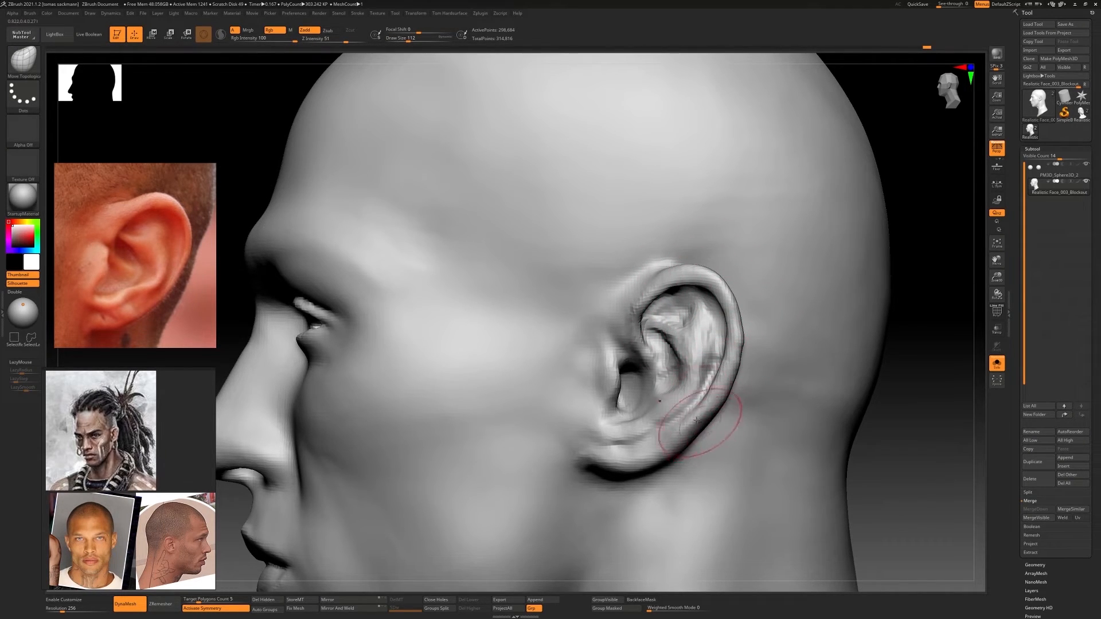
Build up the antihelix ridge and the inner edge of the outer helix with ClayBuildup
key(b)
key(c)
key(b)
mouse_move(693, 410)
right_down()
mouse_move(711, 352)
mouse_move(719, 356)
right_up()
drag(715, 360, 714, 383)
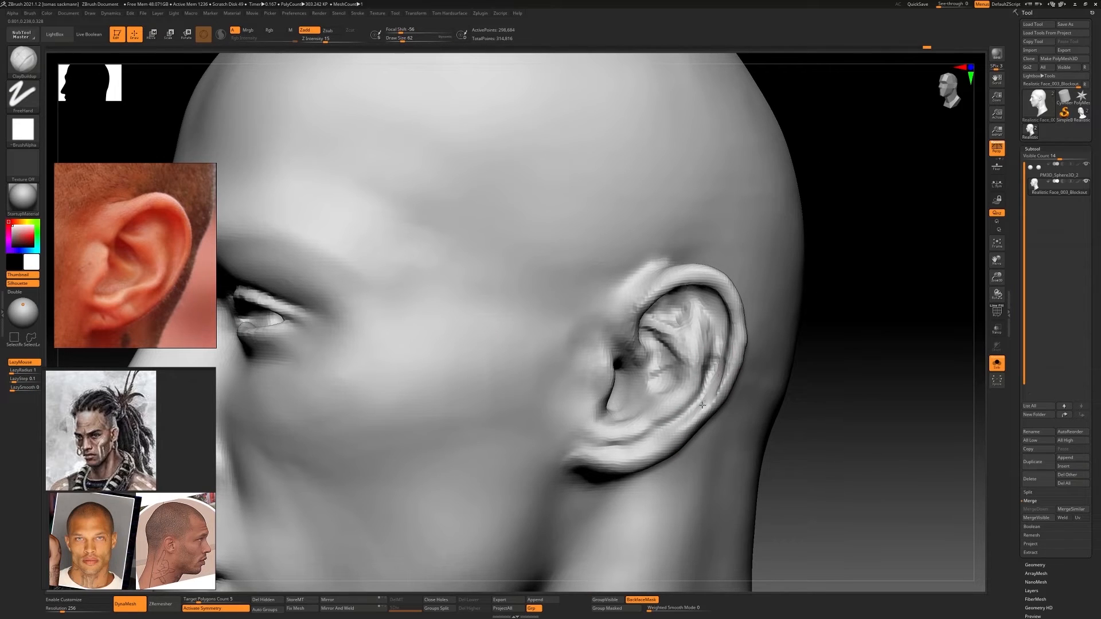
mouse_move(702, 405)
right_down()
mouse_move(726, 343)
mouse_move(724, 305)
right_up()
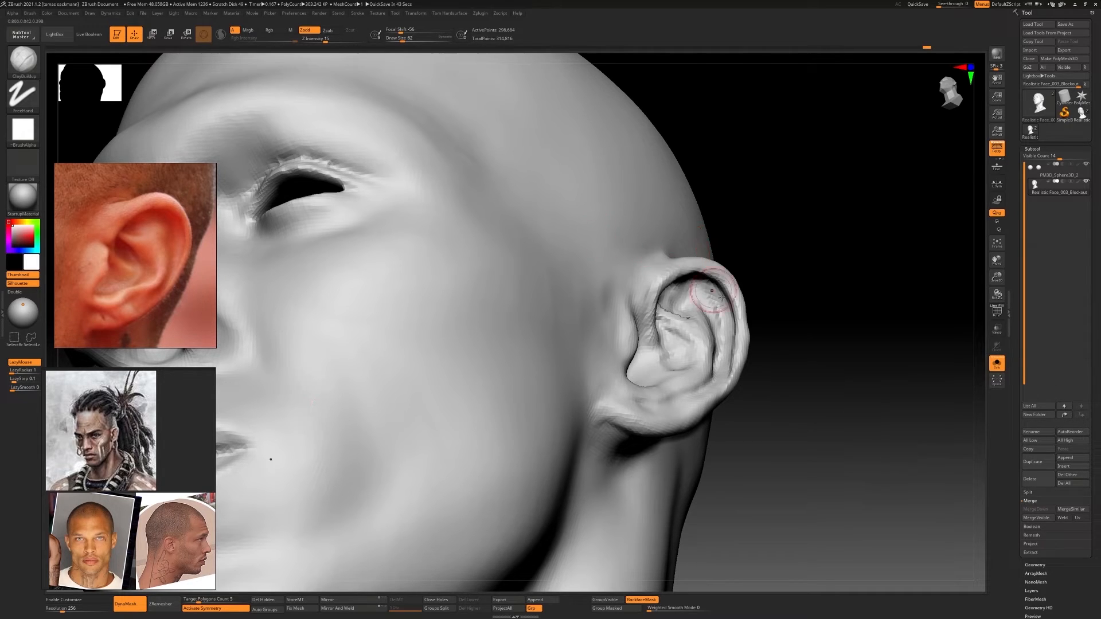
right_drag(722, 297, 724, 339)
shift+drag(747, 324, 746, 351)
mouse_move(747, 351)
ctrl+right_down()
mouse_move(710, 346)
mouse_move(766, 374)
mouse_move(775, 274)
ctrl+right_up()
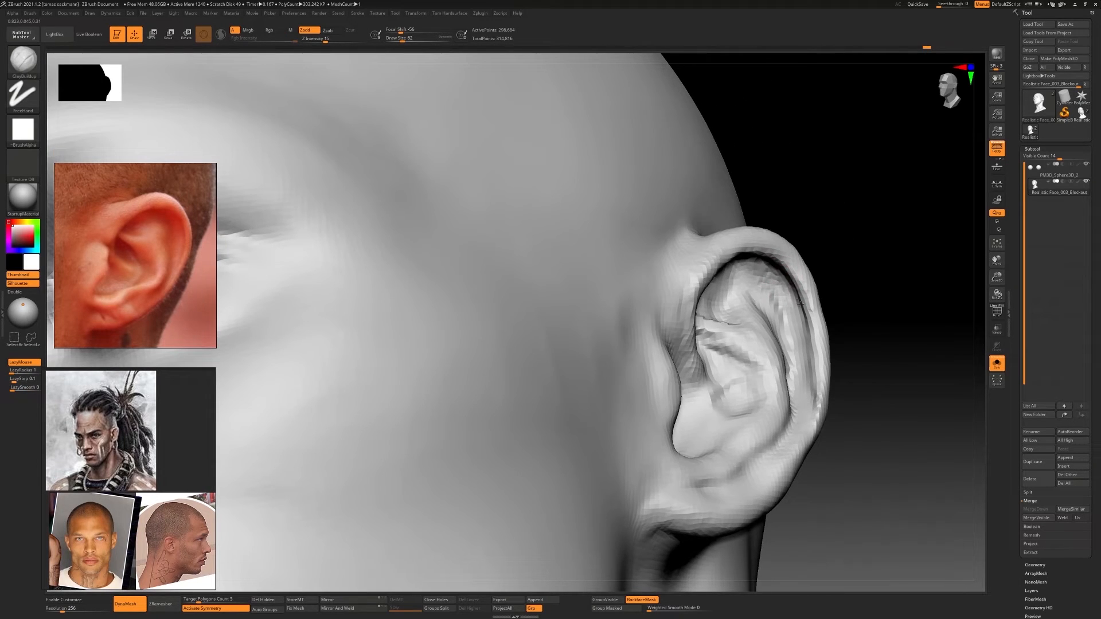
Refine the rear helix groove with clay and smooth the lower antihelix toward the lobe
mouse_move(809, 350)
mouse_down()
mouse_move(797, 321)
mouse_move(811, 382)
mouse_up()
right_drag(849, 390, 774, 378)
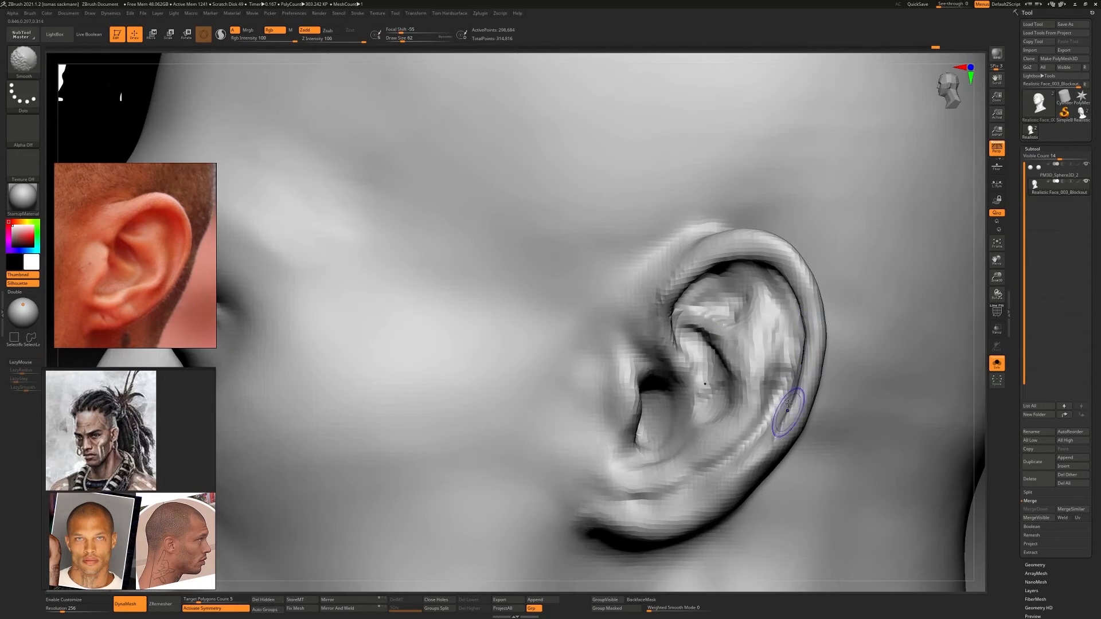
shift+drag(792, 413, 782, 424)
right_drag(754, 389, 729, 414)
right_drag(718, 452, 711, 467)
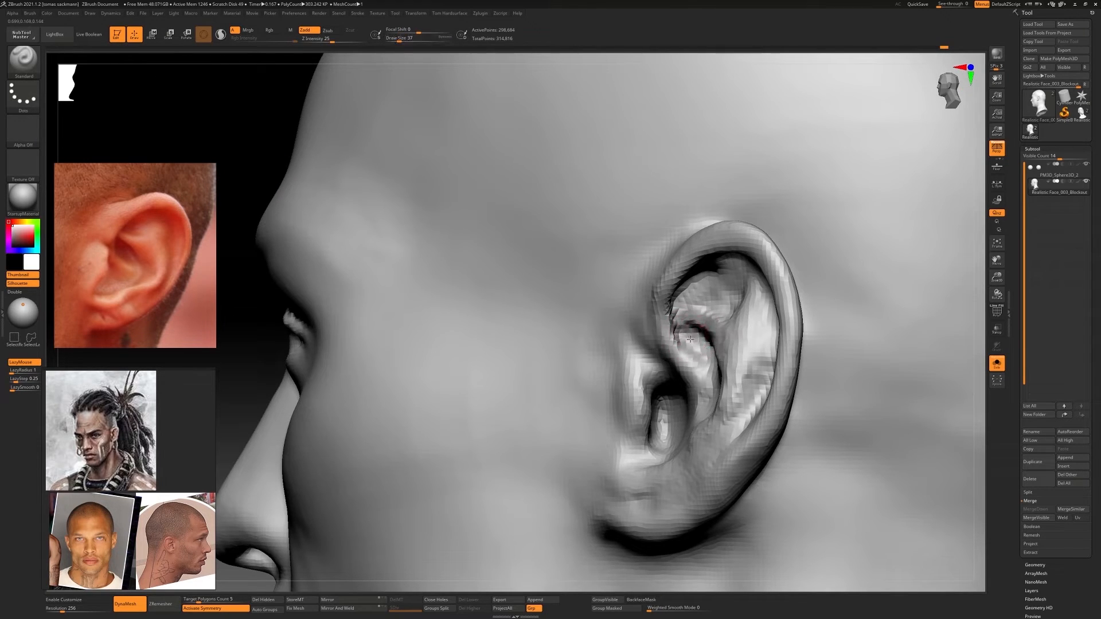
Sharpen the helix crus and deepen the concha beneath it with a small Standard brush
mouse_move(697, 362)
right_down()
mouse_move(725, 361)
mouse_move(685, 292)
mouse_move(709, 383)
mouse_move(701, 368)
right_up()
drag(717, 379, 728, 385)
right_drag(724, 387, 754, 399)
mouse_move(691, 396)
alt+mouse_down()
mouse_move(716, 399)
mouse_move(694, 403)
alt+mouse_up()
mouse_move(697, 402)
right_down()
mouse_move(662, 390)
mouse_move(665, 401)
right_up()
mouse_move(710, 398)
alt+mouse_down()
mouse_move(670, 407)
mouse_move(697, 408)
mouse_move(679, 408)
alt+mouse_up()
right_drag(678, 407, 657, 357)
Shape and smooth the tragus and the antitragus around the ear opening with the Standard brush
drag(636, 358, 641, 419)
shift+drag(641, 420, 639, 385)
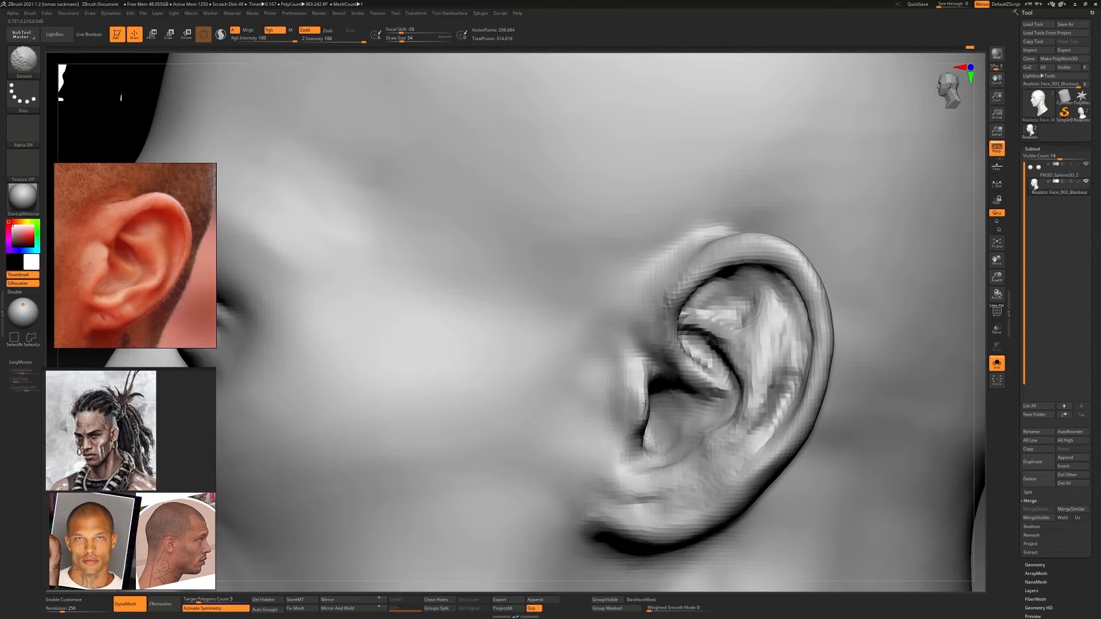
right_drag(638, 384, 665, 385)
drag(631, 386, 634, 408)
shift+drag(635, 415, 636, 398)
mouse_move(636, 434)
ctrl+right_down()
mouse_move(665, 404)
mouse_move(644, 395)
mouse_move(633, 421)
mouse_move(718, 442)
ctrl+right_up()
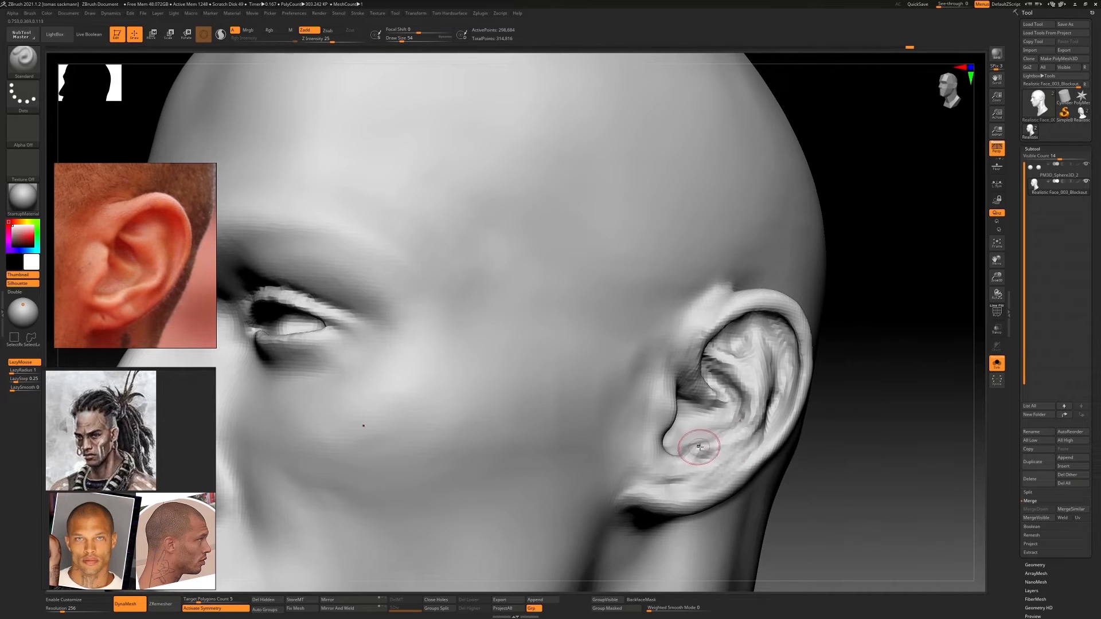
mouse_move(843, 420)
right_down()
mouse_move(759, 398)
mouse_move(866, 397)
right_up()
mouse_move(711, 402)
ctrl+right_down()
mouse_move(706, 430)
mouse_move(676, 441)
ctrl+right_up()
Adjust the lobe and the rear rim of the ear with the Move Topological brush
key(b)
key(m)
key(t)
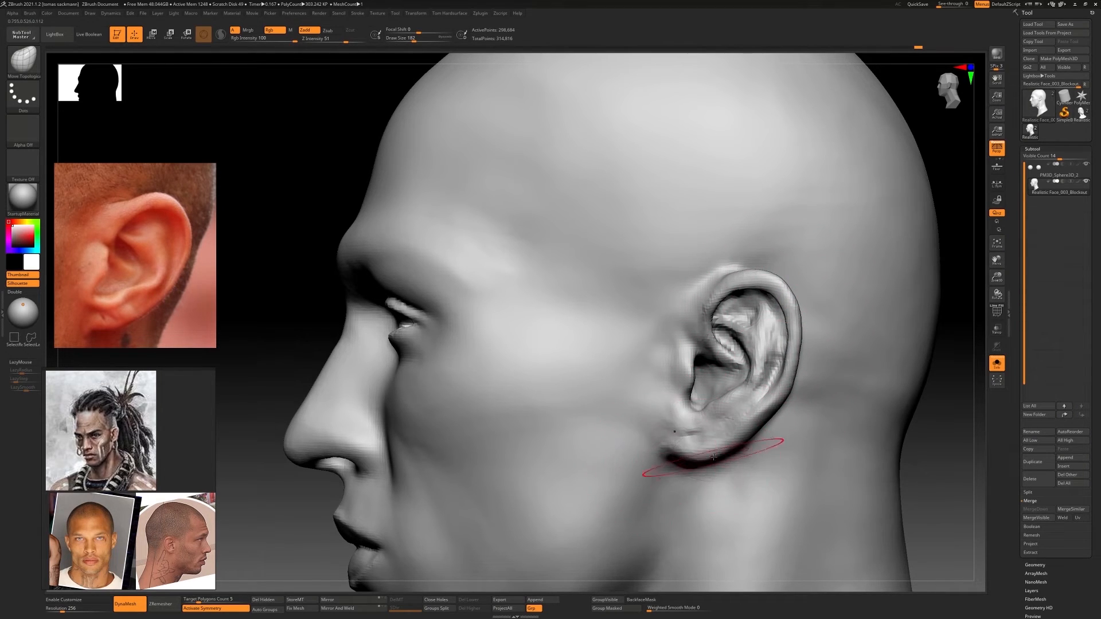
key(s)
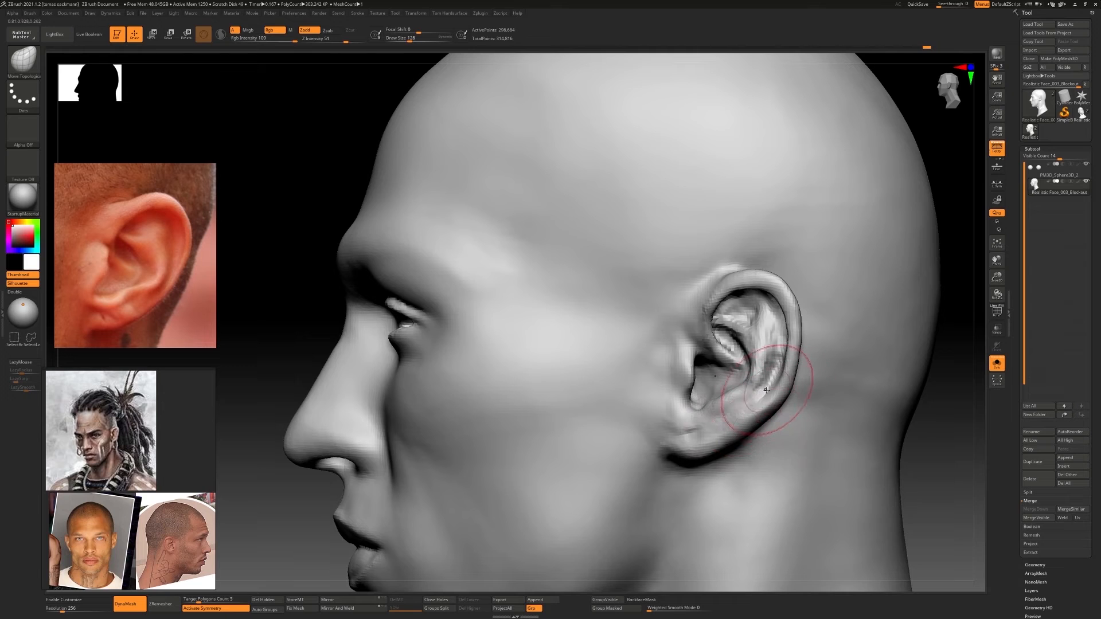
mouse_move(766, 389)
right_down()
mouse_move(806, 391)
mouse_move(747, 367)
mouse_move(719, 317)
mouse_move(748, 310)
right_up()
Build up the antihelix from its upper fork downward with ClayBuildup
key(b)
key(c)
key(b)
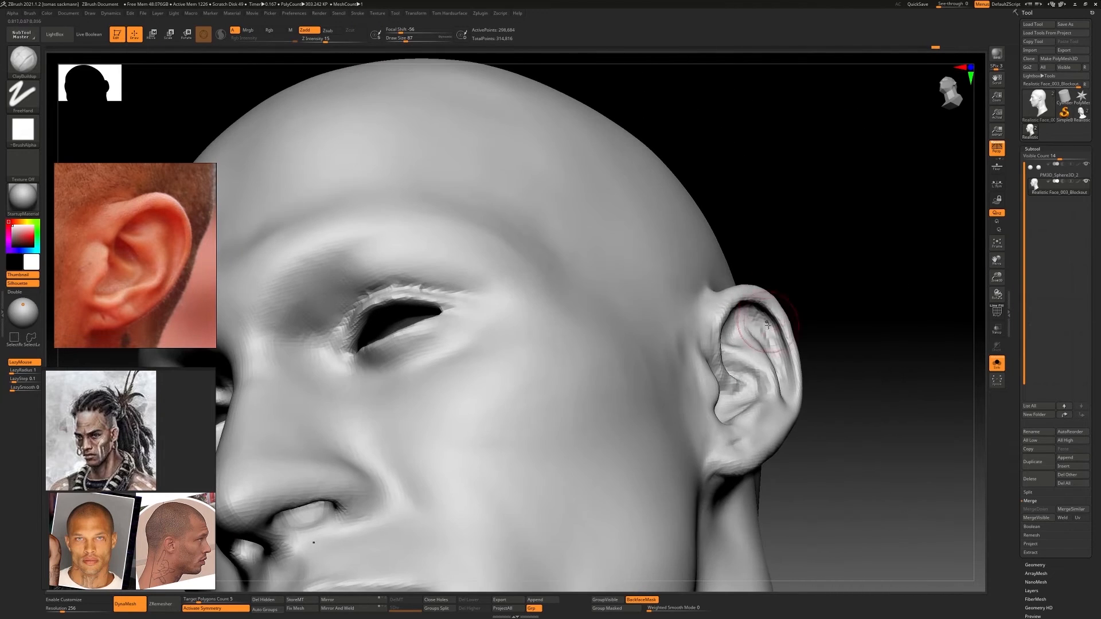
right_drag(771, 347, 773, 393)
Reshape the lower helix and the area around the antitragus with the Move Topological brush
key(b)
key(m)
key(t)
right_drag(756, 430, 750, 423)
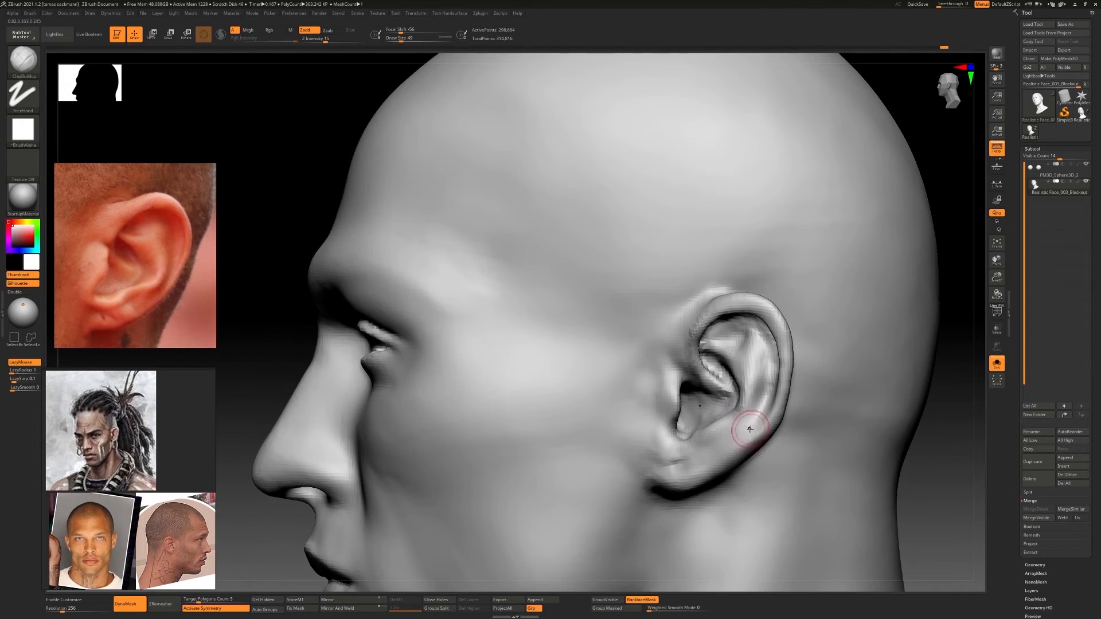
key(s)
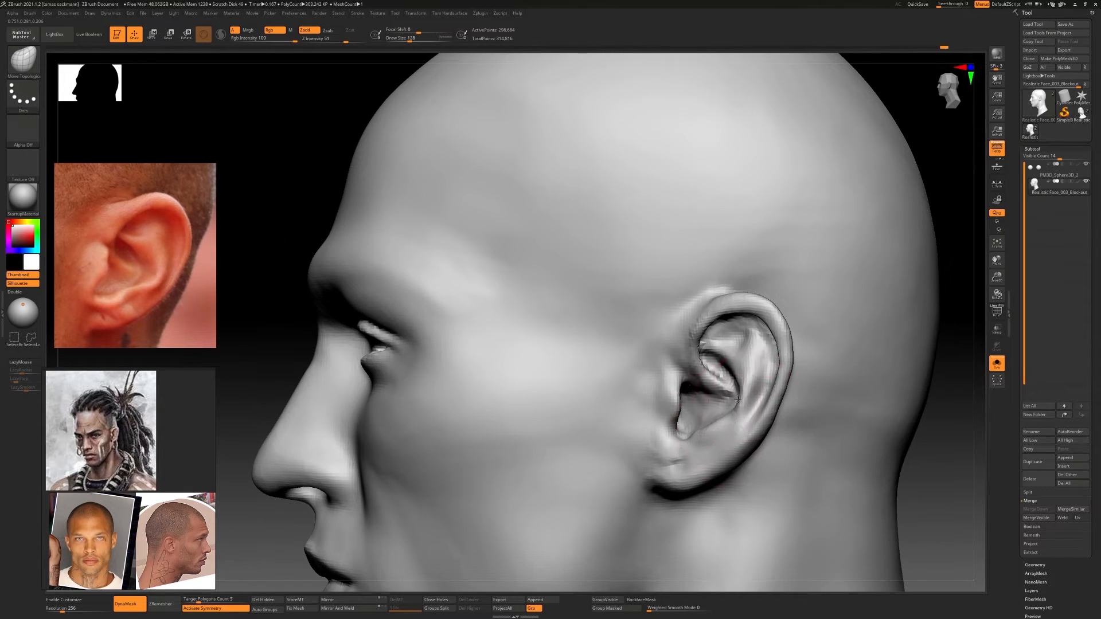
mouse_move(701, 437)
right_down()
mouse_move(704, 426)
mouse_move(705, 436)
right_up()
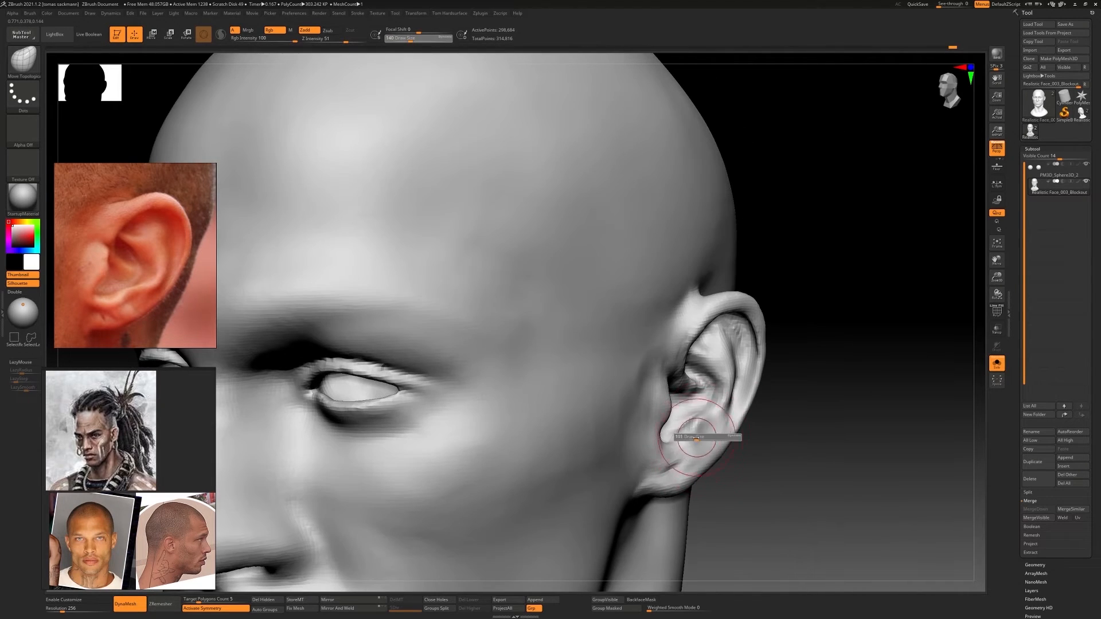
Add volume below the antitragus toward the earlobe with ClayBuildup
key(b)
key(c)
Adjust the curve of the ear's upper helix with the Move Topological brush
key(b)
shift+drag(698, 437, 703, 428)
mouse_move(703, 428)
right_down()
mouse_move(713, 410)
mouse_move(740, 439)
mouse_move(785, 435)
right_up()
key(b)
key(m)
key(t)
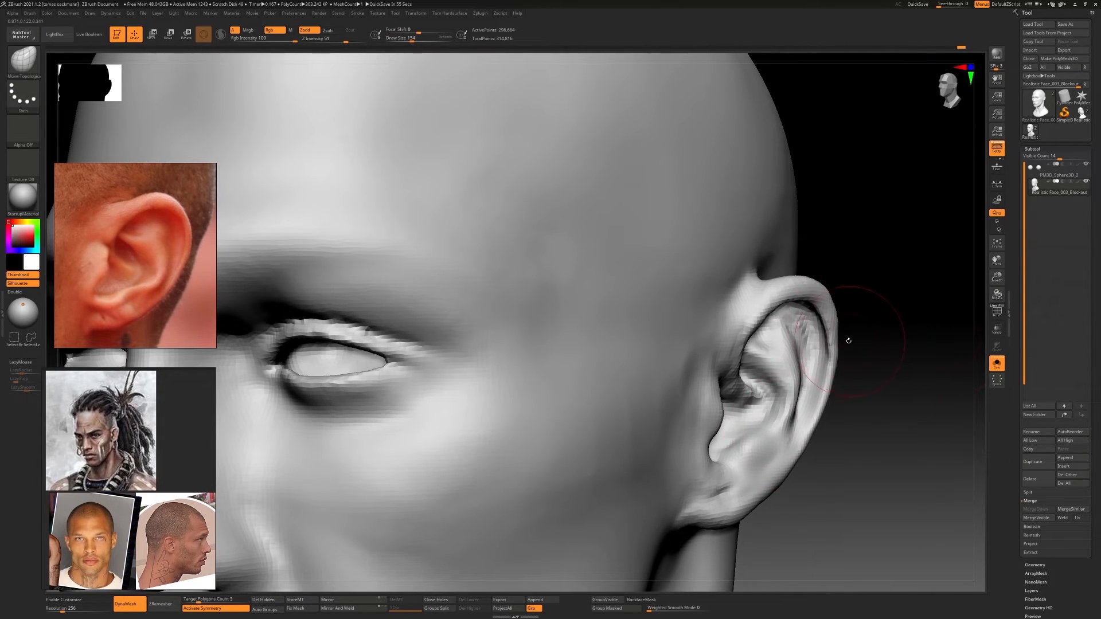
mouse_move(848, 341)
right_down()
mouse_move(900, 338)
mouse_move(848, 336)
right_up()
right_drag(711, 281, 711, 315)
Define the top front of the ear where the helix meets the head, using DamStandard and ClayBuildup
key(b)
key(d)
key(s)
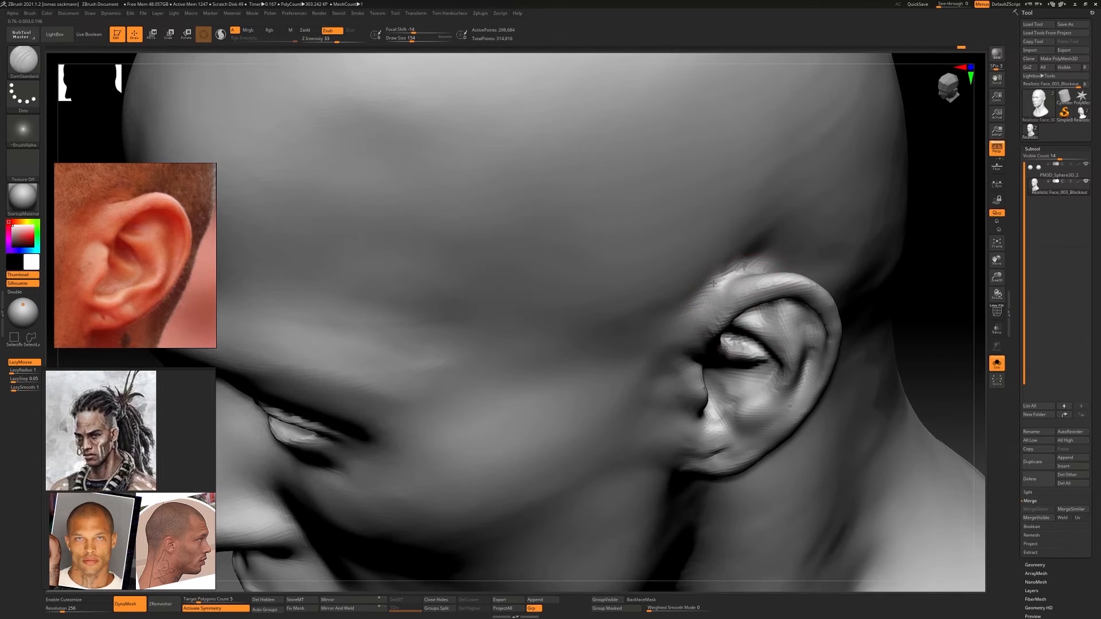
mouse_move(751, 273)
right_down()
mouse_move(720, 281)
mouse_move(732, 285)
mouse_move(725, 266)
mouse_move(737, 255)
right_up()
key(b)
key(c)
Refine the upper arch of the helix in side view with the Move Topological brush
key(b)
mouse_move(737, 255)
mouse_down()
mouse_move(709, 265)
mouse_move(751, 247)
mouse_up()
mouse_move(696, 275)
right_down()
mouse_move(740, 278)
mouse_move(709, 298)
mouse_move(688, 289)
mouse_move(692, 303)
mouse_move(737, 306)
right_up()
key(b)
key(m)
key(t)
key(s)
key(s)
drag(737, 307, 739, 307)
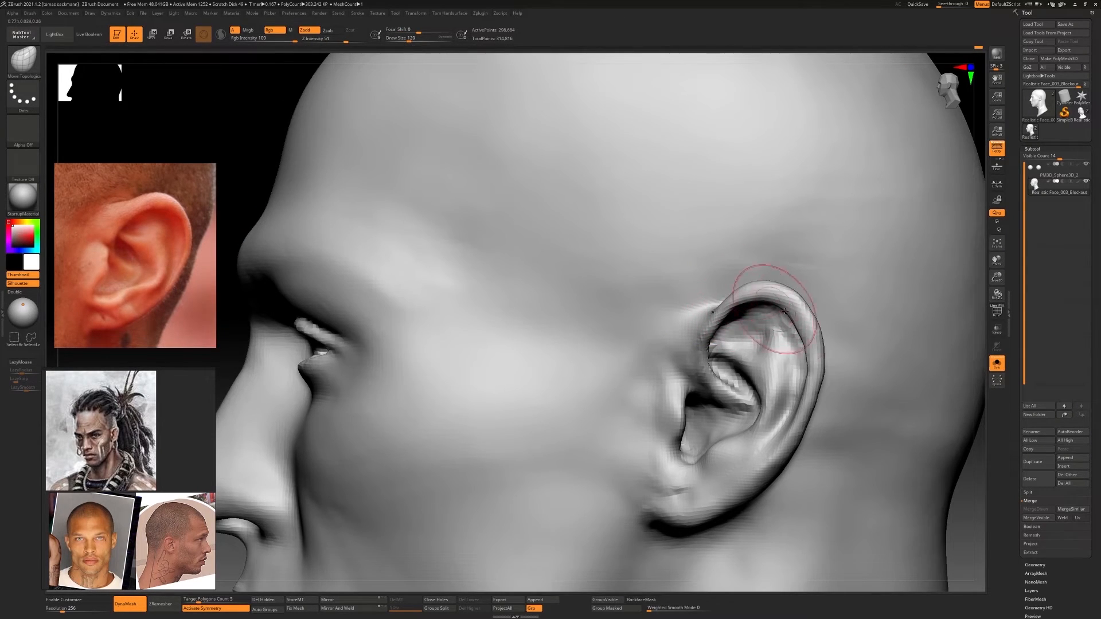
Fill the root of the helix in front of the ear with ClayBuildup
key(b)
key(c)
key(b)
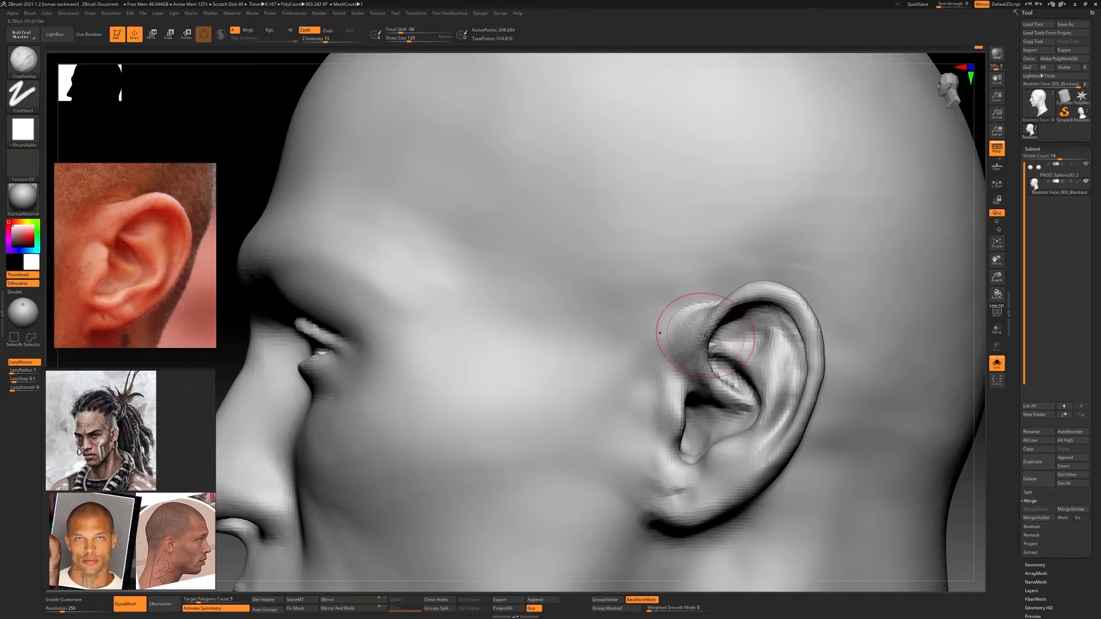
right_drag(676, 327, 727, 380)
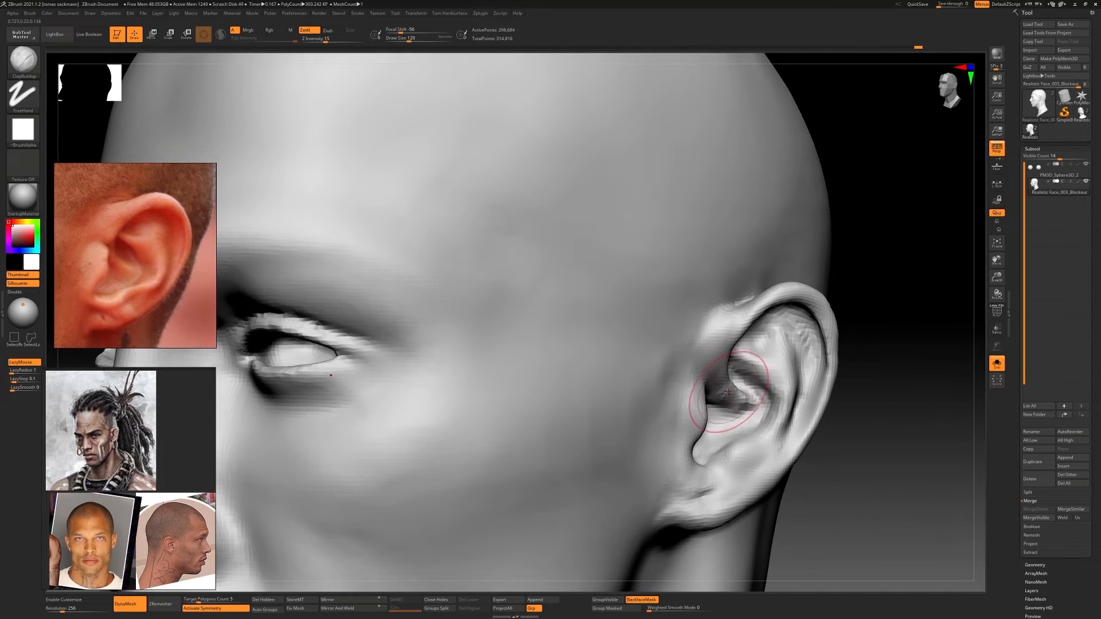
Reshape the concha and the inner ear folds with the Move Topological brush
key(b)
key(m)
key(t)
key(s)
drag(731, 400, 729, 400)
right_drag(729, 400, 757, 408)
key(s)
drag(757, 408, 761, 407)
mouse_move(761, 408)
right_down()
mouse_move(801, 385)
mouse_move(732, 341)
mouse_move(804, 330)
mouse_move(839, 371)
mouse_move(847, 367)
mouse_move(843, 393)
mouse_move(821, 377)
right_up()
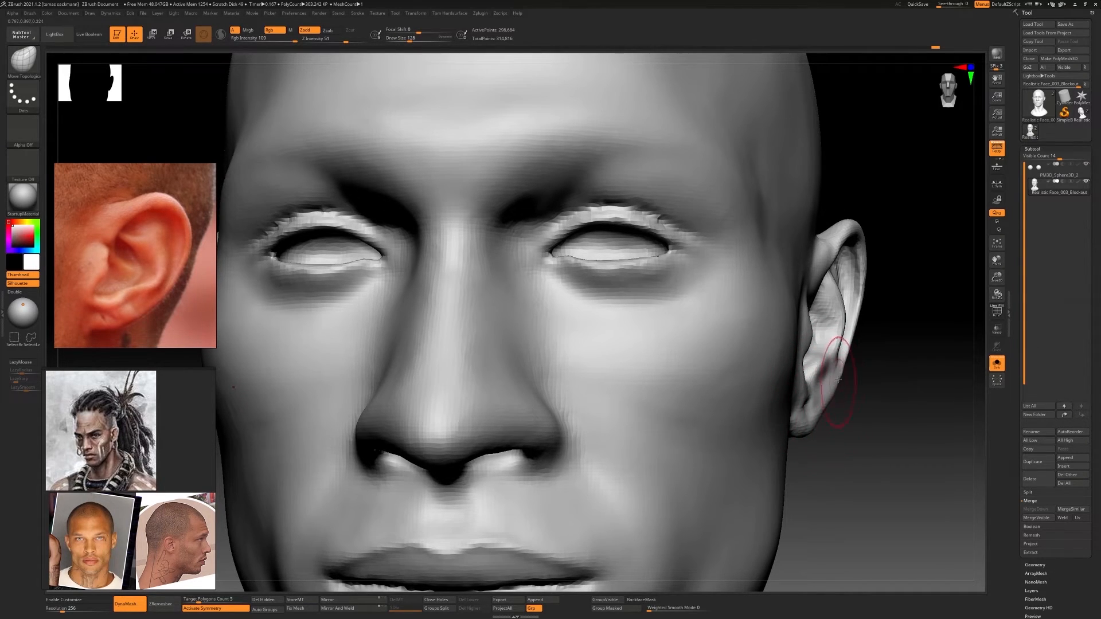
Correct the ear's angle and silhouette from the front with the Move Topological brush
mouse_move(841, 368)
right_down()
mouse_move(815, 298)
mouse_move(839, 303)
right_up()
ctrl+right_drag(844, 306, 776, 314)
right_drag(698, 314, 765, 427)
right_drag(771, 347, 804, 349)
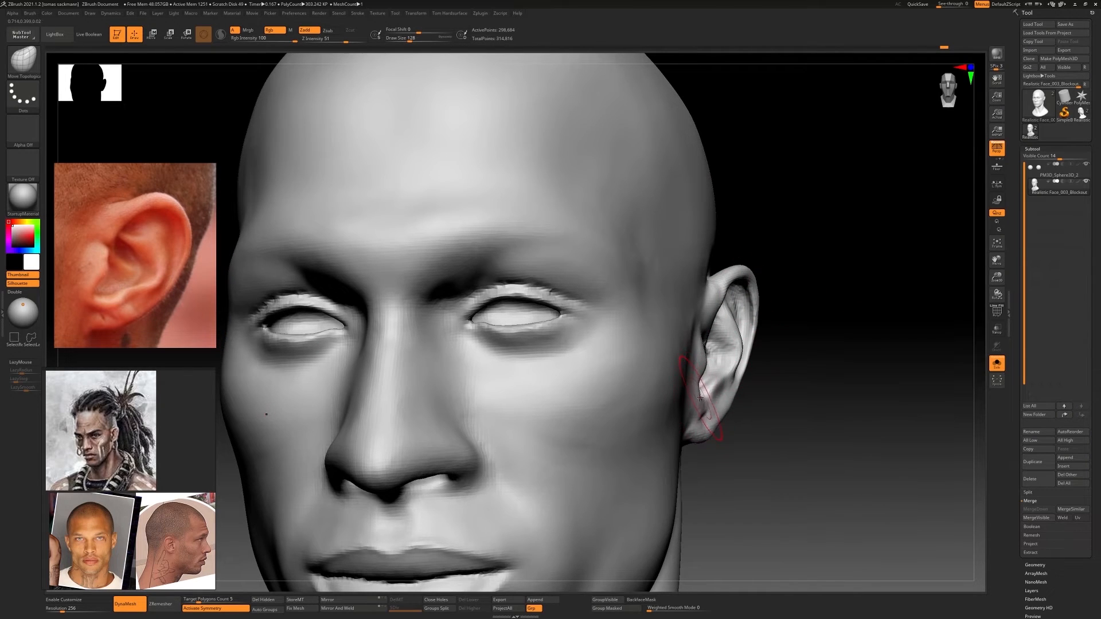
right_drag(700, 397, 599, 395)
Blend the earlobe into the jaw with ClayBuildup, then refine the antitragus and smooth the ear canal opening
key(b)
key(c)
key(b)
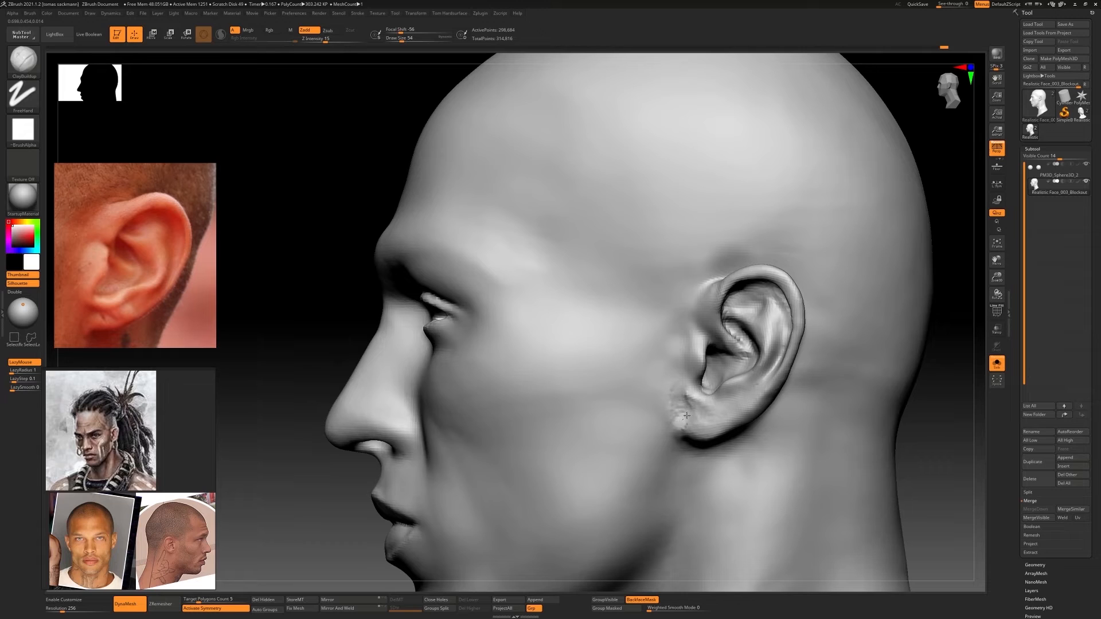
mouse_move(686, 416)
mouse_down()
mouse_move(684, 427)
mouse_move(693, 391)
mouse_up()
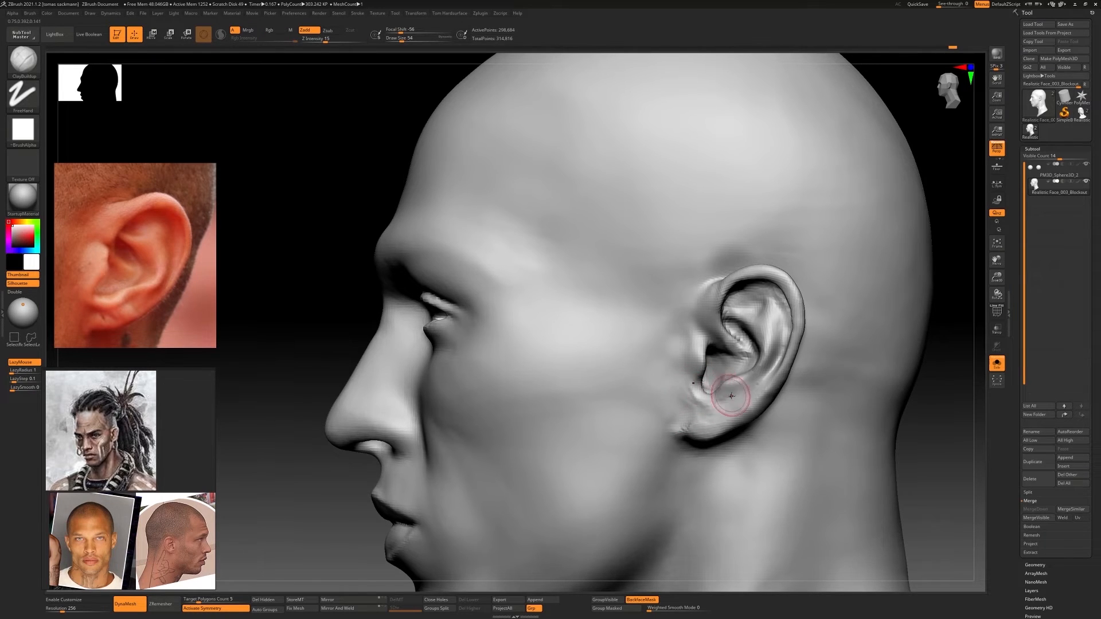
mouse_move(731, 395)
right_down()
mouse_move(745, 381)
mouse_move(718, 396)
right_up()
drag(721, 395, 740, 383)
mouse_move(731, 389)
shift+mouse_down()
mouse_move(711, 402)
mouse_move(724, 395)
shift+mouse_up()
mouse_move(728, 390)
right_down()
mouse_move(783, 381)
mouse_move(759, 374)
mouse_move(784, 380)
mouse_move(752, 409)
right_up()
key(bracketleft)
alt+right_drag(752, 409, 602, 335)
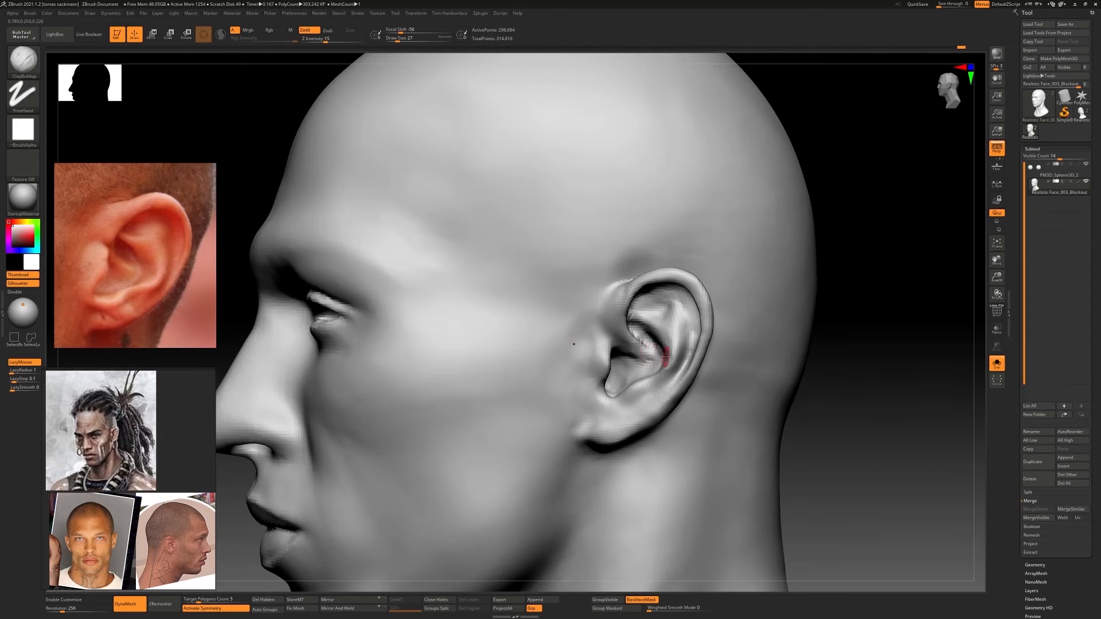
mouse_move(608, 350)
ctrl+right_down()
mouse_move(616, 367)
mouse_move(677, 361)
mouse_move(640, 359)
ctrl+right_up()
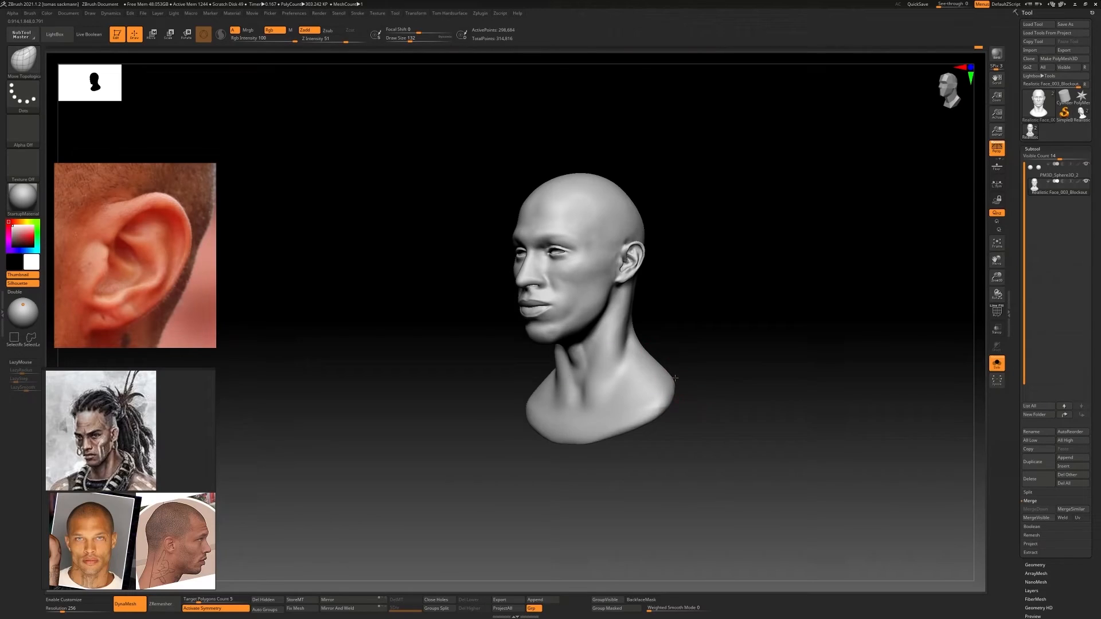
Build up the front of the neck around the throat with ClayBuildup and smooth it
mouse_move(471, 367)
right_down()
mouse_move(597, 373)
mouse_move(453, 418)
mouse_move(651, 380)
mouse_move(641, 396)
mouse_move(555, 353)
right_up()
key(b)
key(c)
key(b)
mouse_move(563, 356)
shift+mouse_down()
mouse_move(579, 356)
mouse_move(561, 366)
shift+mouse_up()
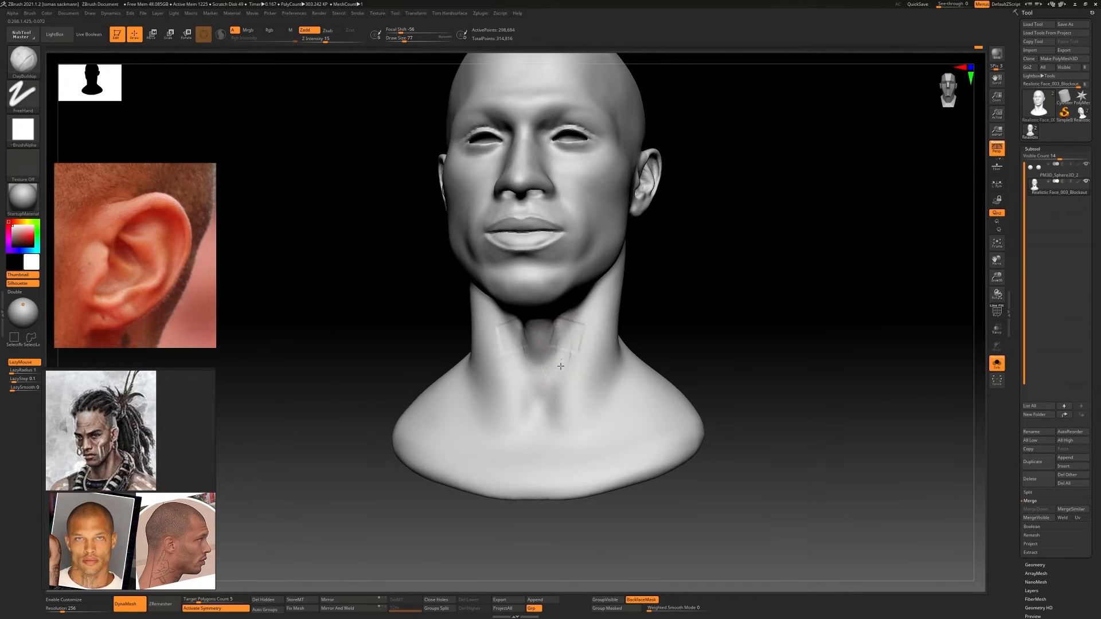
right_drag(558, 364, 553, 369)
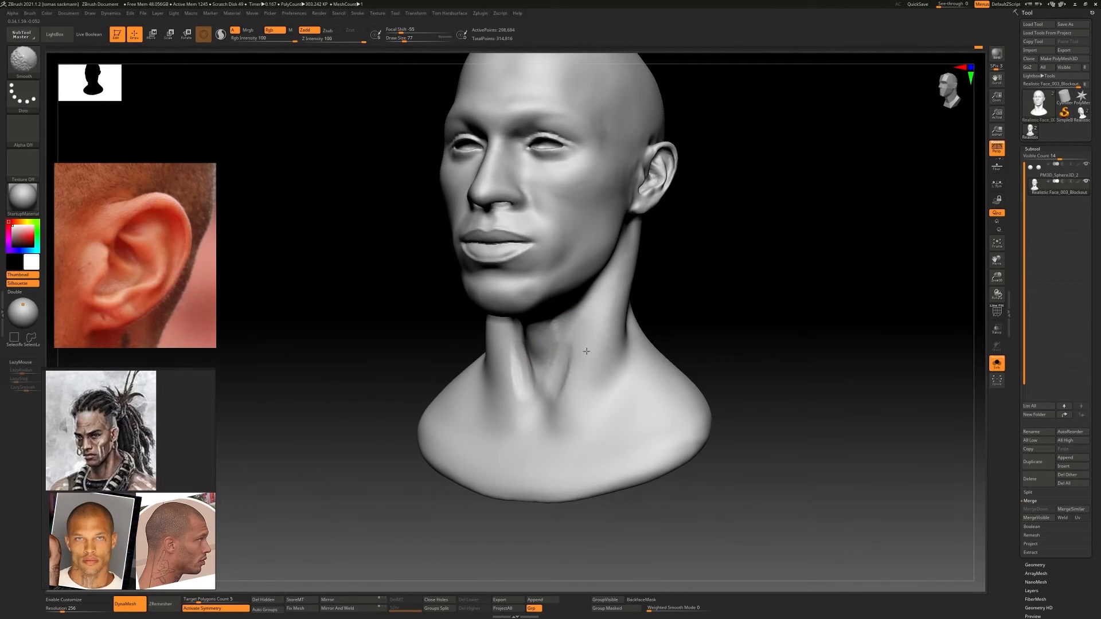
Build up the sternocleidomastoid muscles along the sides of the neck and smooth the clay strokes
right_drag(577, 319, 620, 294)
shift+drag(579, 388, 592, 348)
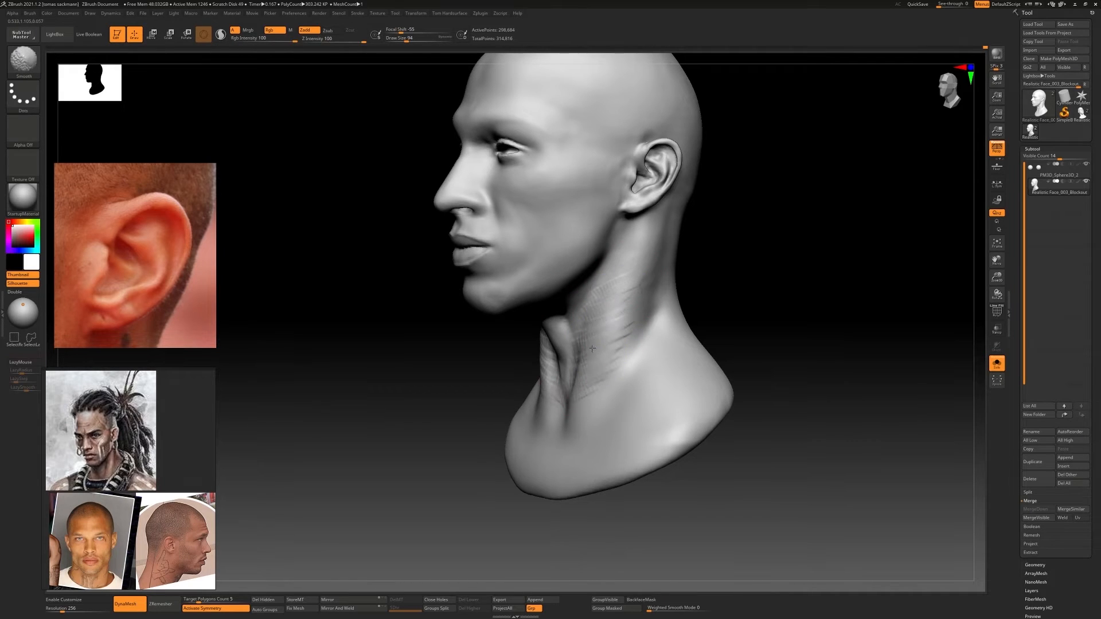
right_drag(610, 376, 545, 383)
shift+drag(545, 383, 519, 344)
right_drag(519, 344, 659, 367)
mouse_move(659, 367)
ctrl+right_down()
mouse_move(691, 387)
mouse_move(590, 345)
ctrl+right_up()
shift+drag(589, 345, 583, 314)
mouse_move(582, 314)
ctrl+right_down()
mouse_move(604, 381)
mouse_move(650, 321)
mouse_move(352, 379)
mouse_move(550, 373)
mouse_move(439, 344)
ctrl+right_up()
shift+drag(439, 344, 463, 431)
Remesh the bust with DynaMesh, inspect its wireframe and smooth the side of the neck
key(shift+f)
key(shift+f)
key(shift+f)
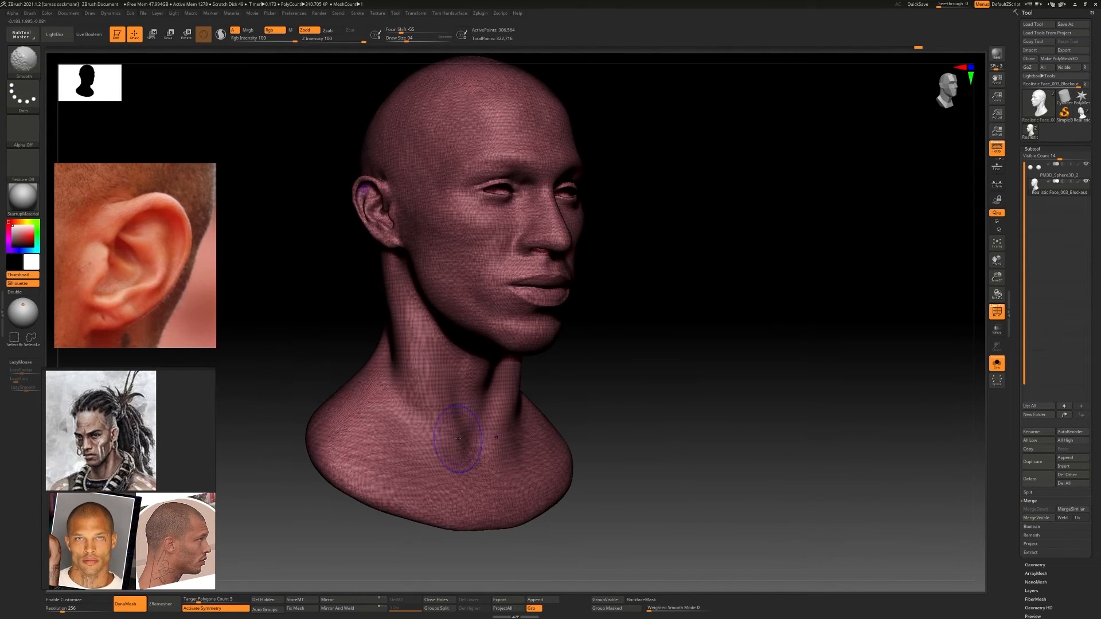
key(shift+f)
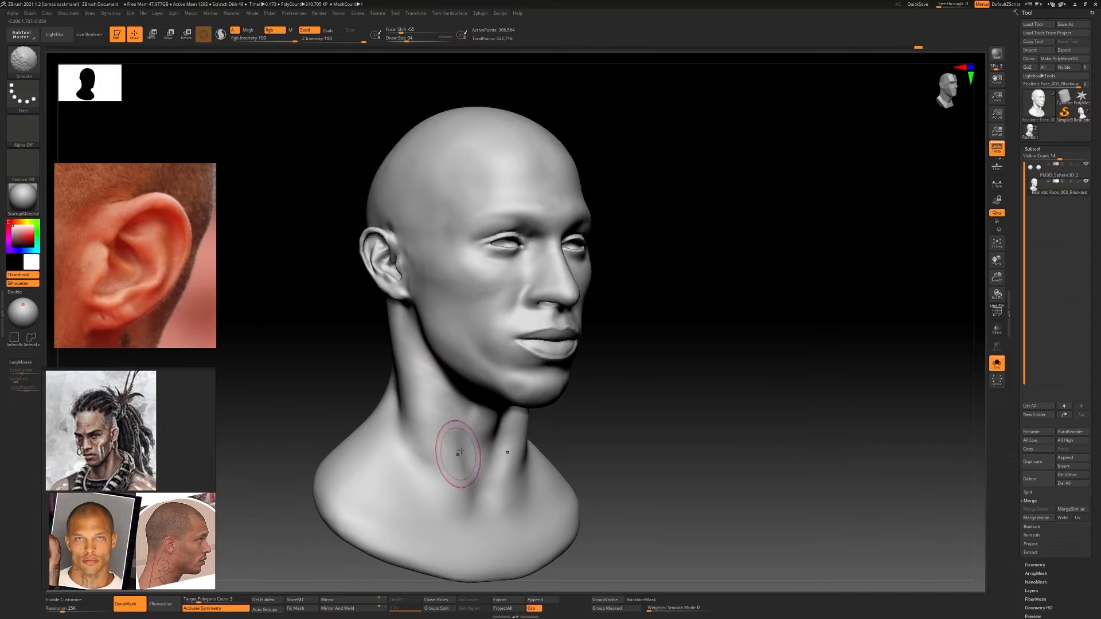
mouse_move(456, 444)
ctrl+right_down()
mouse_move(601, 365)
mouse_move(610, 342)
mouse_move(577, 408)
mouse_move(551, 399)
ctrl+right_up()
key(shift+f)
key(shift+f)
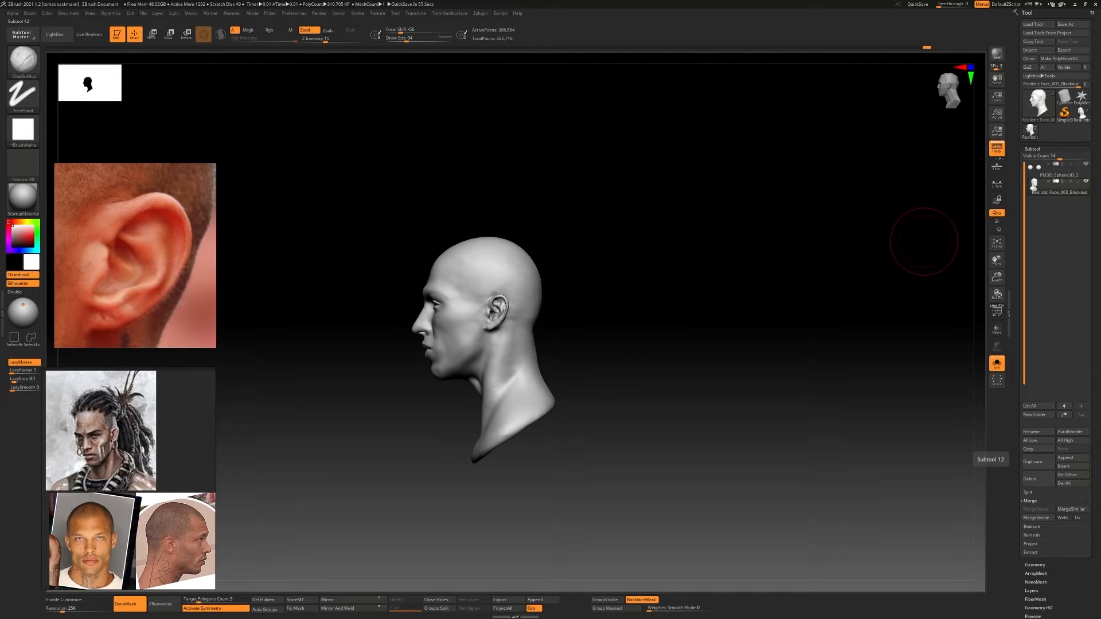
Adjust the neck profile and the shoulder base of the bust with a large Move Topological brush
key(b)
mouse_move(533, 420)
alt+right_down()
mouse_move(581, 377)
mouse_move(530, 414)
alt+right_up()
key(m)
key(t)
key(s)
drag(524, 418, 531, 418)
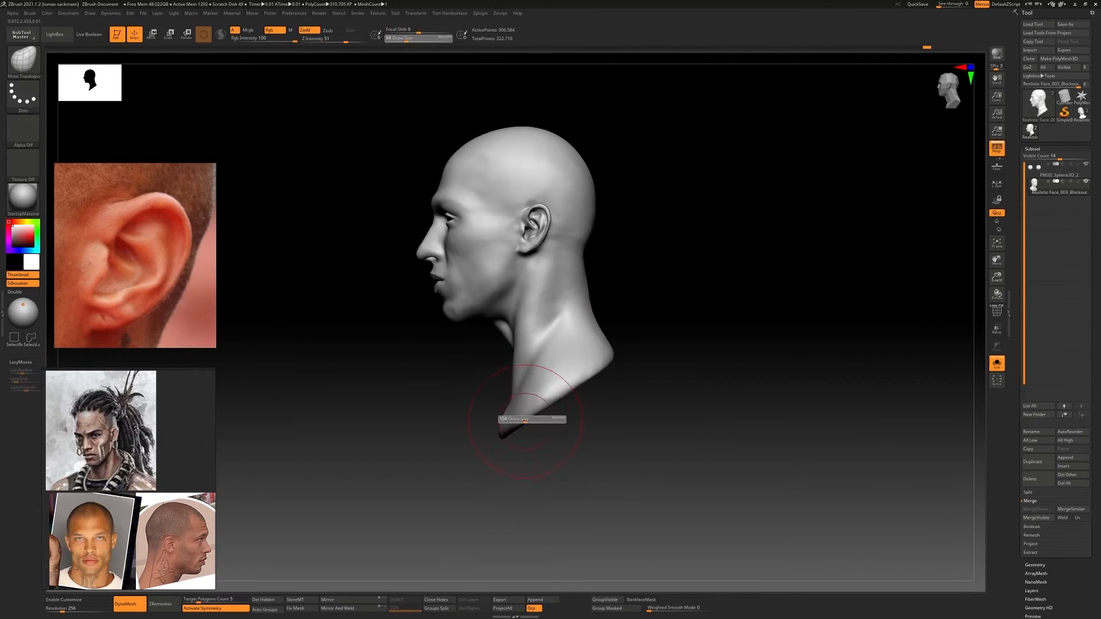
mouse_move(528, 328)
mouse_down()
mouse_move(524, 310)
mouse_move(523, 324)
mouse_up()
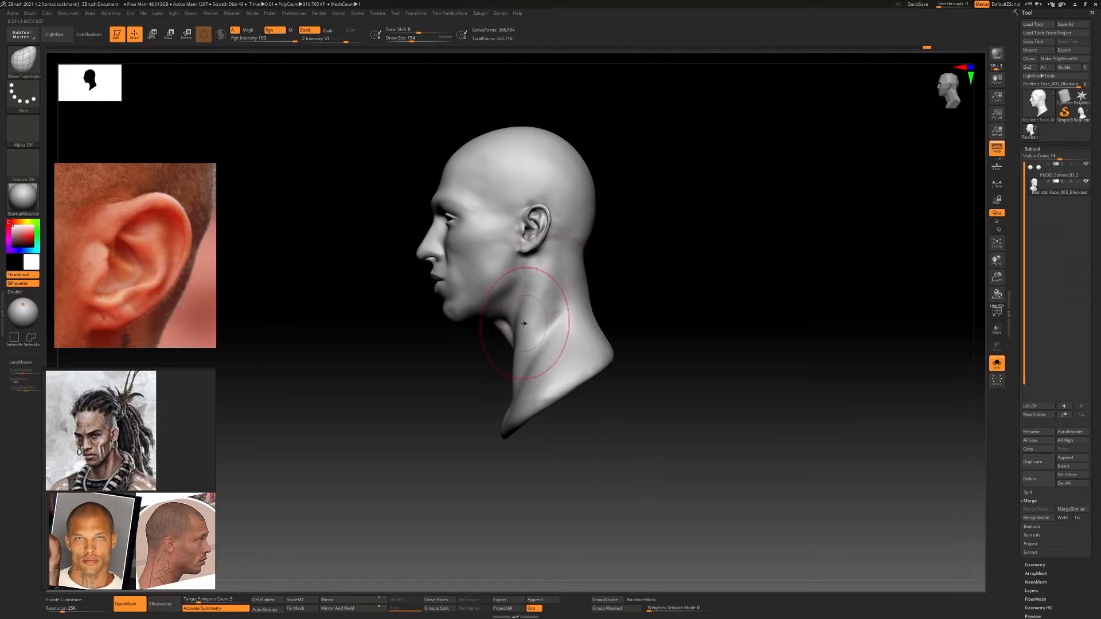
right_drag(609, 352, 721, 384)
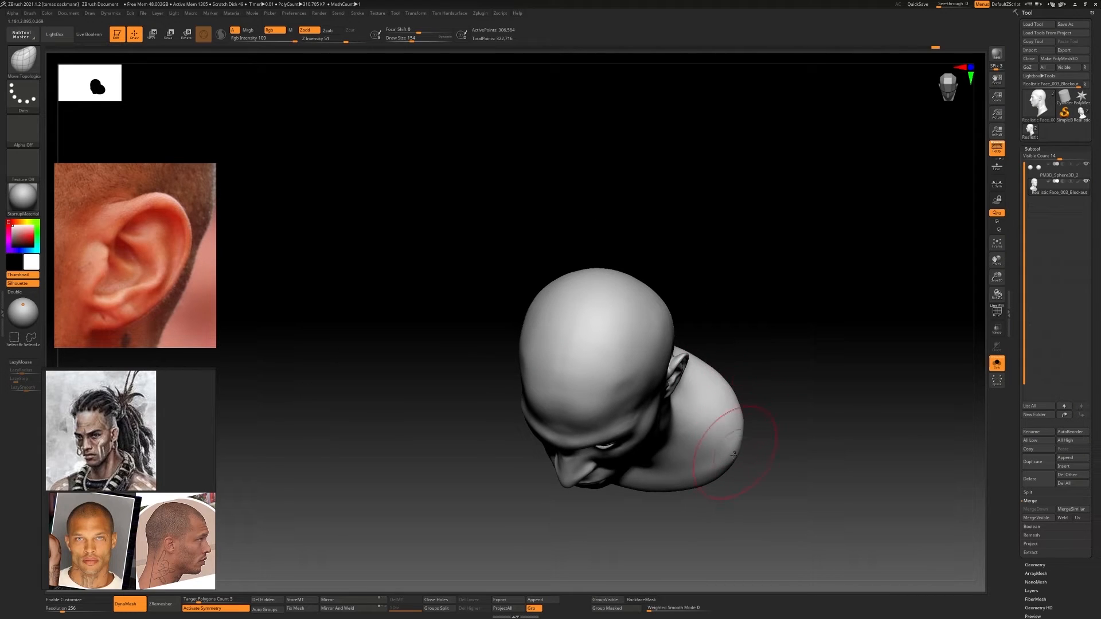
right_drag(733, 456, 653, 424)
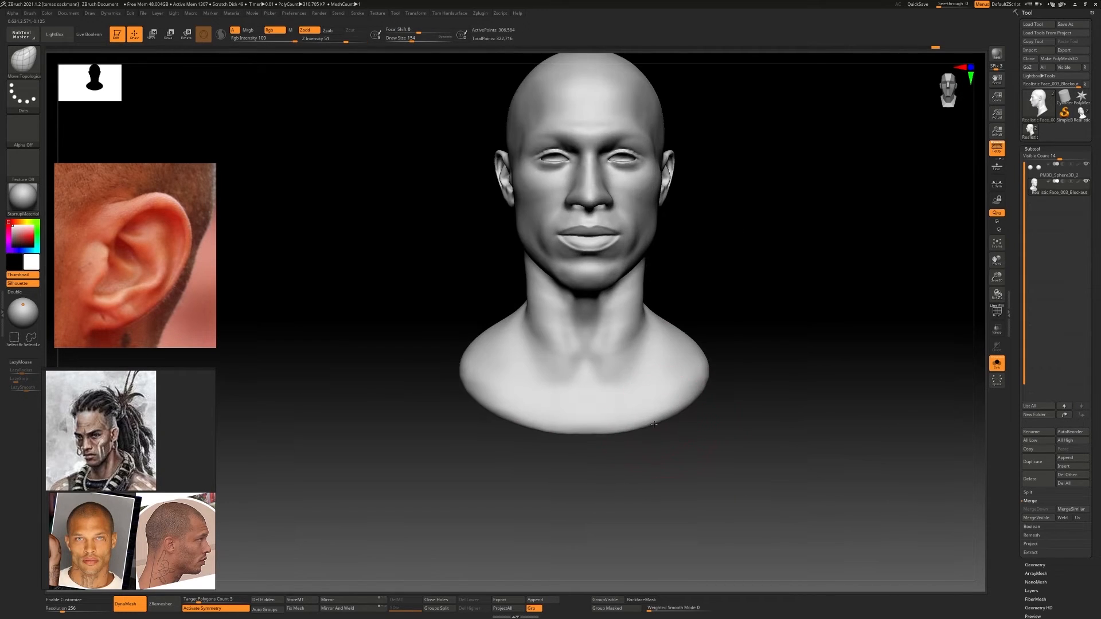
Refine the neck base and shoulder outline from the front with the Move Topological brush
shift+drag(581, 368, 559, 355)
mouse_move(676, 396)
ctrl+right_down()
mouse_move(688, 327)
mouse_move(614, 329)
mouse_move(642, 338)
ctrl+right_up()
mouse_move(642, 338)
ctrl+right_down()
mouse_move(639, 407)
mouse_move(659, 403)
ctrl+right_up()
key(s)
drag(644, 401, 632, 401)
ctrl+right_drag(631, 401, 637, 453)
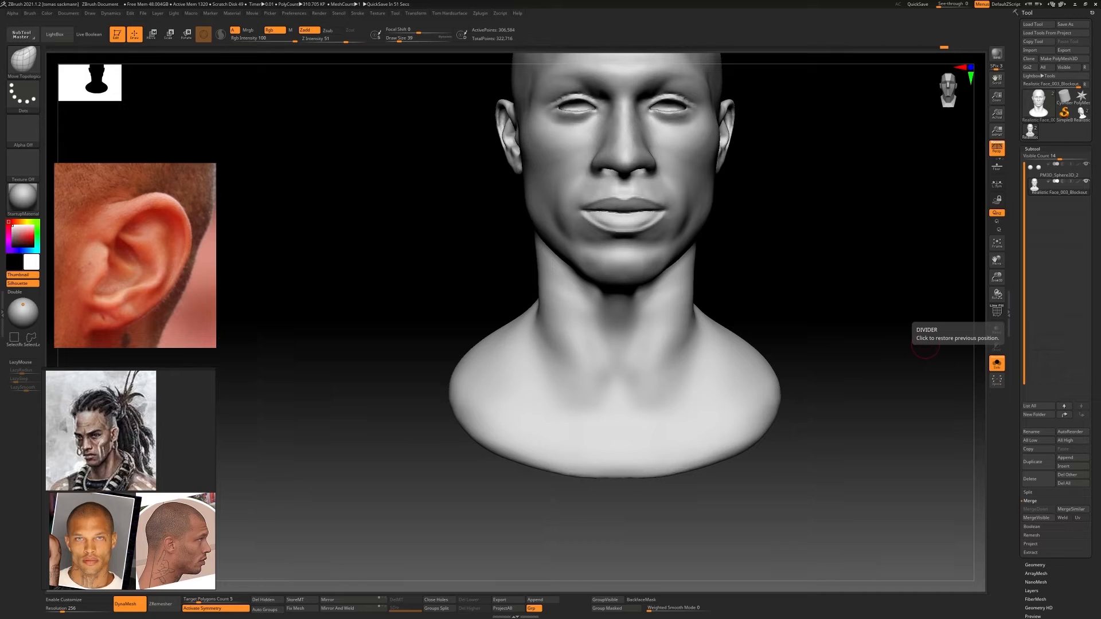
right_drag(762, 323, 737, 344)
key(s)
drag(618, 371, 629, 356)
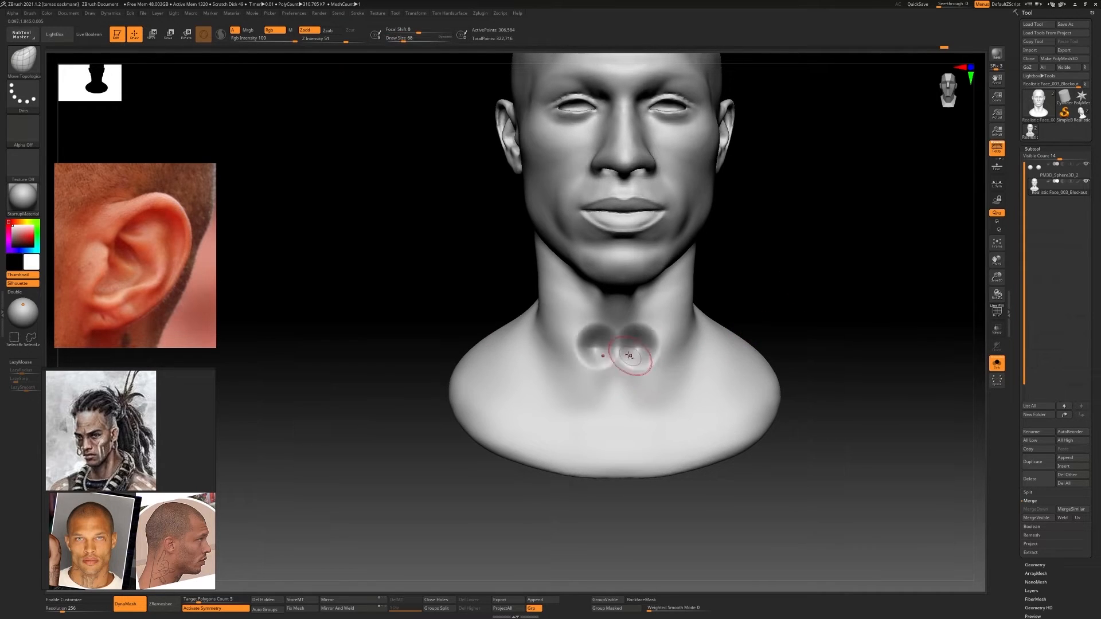
key(ctrl+z)
Strengthen the neck muscles converging on the pit of the neck with ClayBuildup
key(b)
key(c)
key(b)
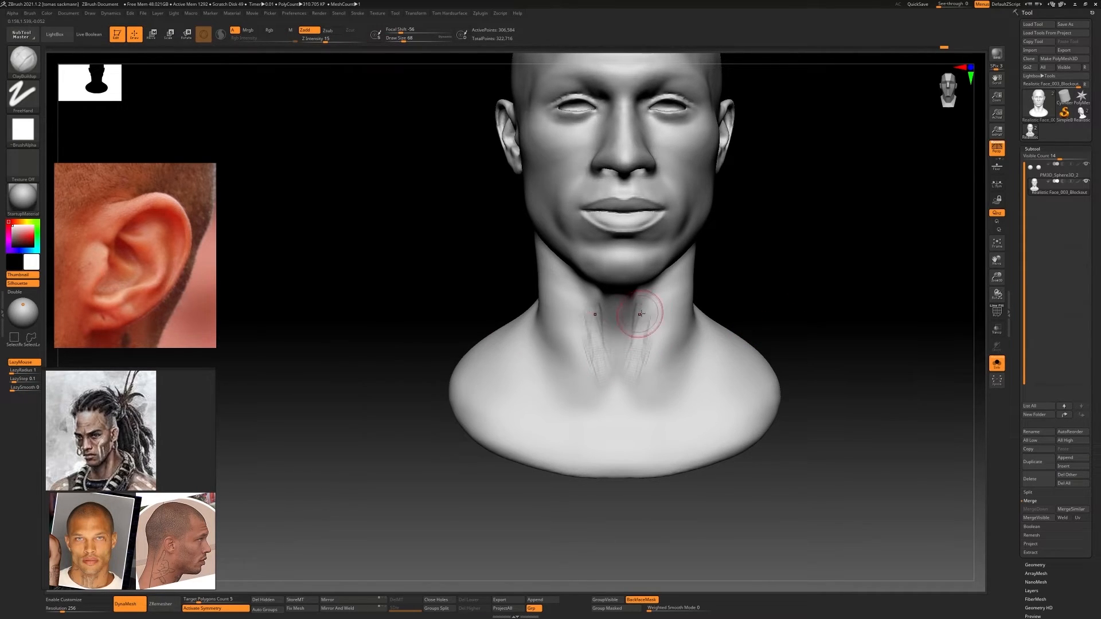
right_drag(639, 314, 682, 318)
shift+drag(594, 344, 591, 320)
right_drag(592, 320, 586, 321)
Sculpt the collarbones and the sternum line with ClayBuildup and smooth them into the chest
mouse_move(660, 370)
shift+right_down()
mouse_move(617, 376)
mouse_move(676, 344)
mouse_move(655, 369)
shift+right_up()
drag(652, 363, 659, 388)
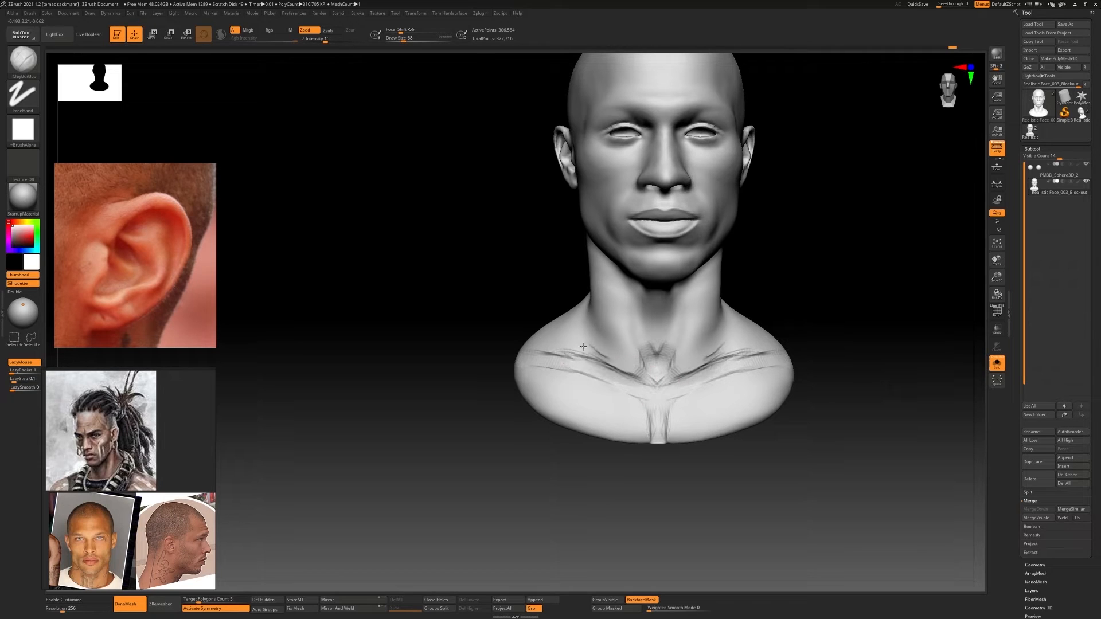
mouse_move(583, 347)
shift+mouse_down()
mouse_move(565, 357)
mouse_move(576, 351)
shift+mouse_up()
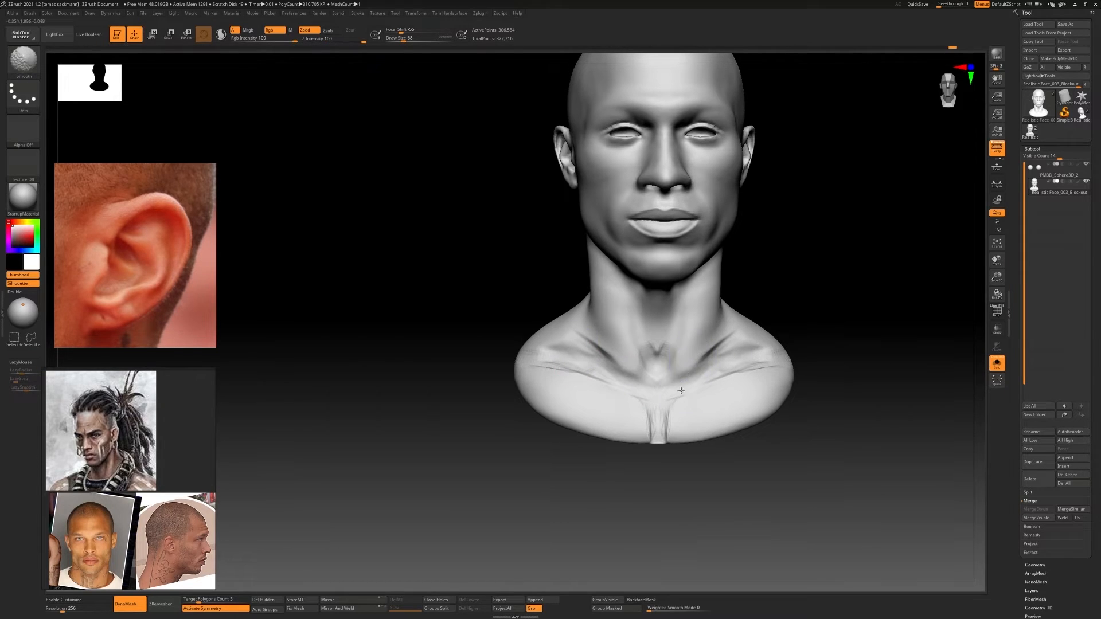
key(s)
mouse_move(682, 395)
shift+mouse_down()
mouse_move(708, 402)
mouse_move(687, 371)
shift+mouse_up()
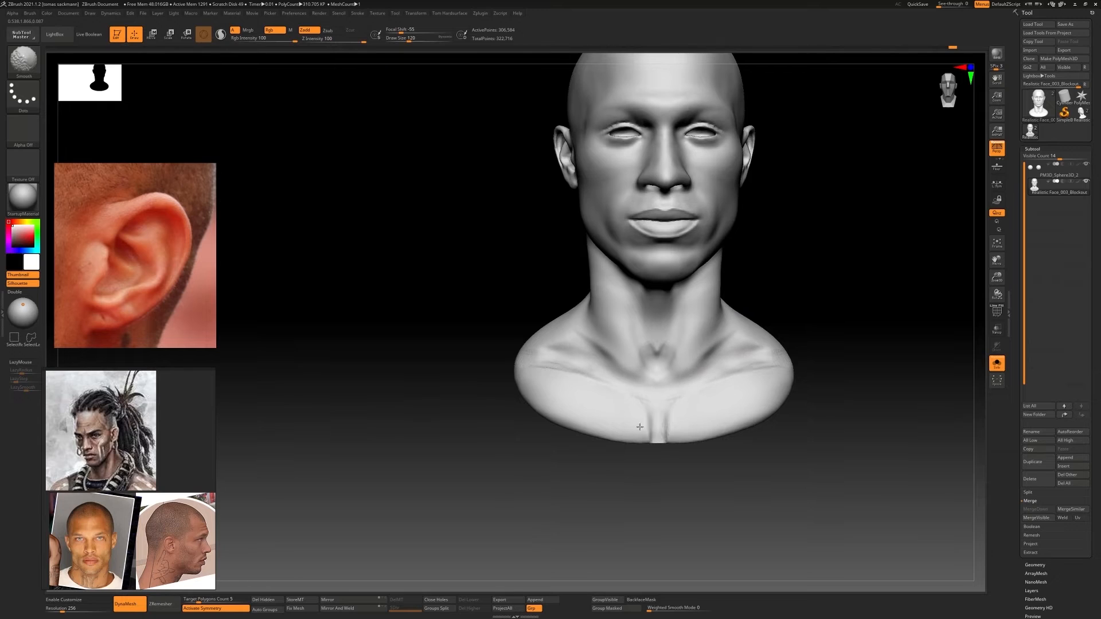
Build up the upper chest below the collarbones with ClayBuildup and smooth it towards the sternum line
mouse_move(607, 375)
right_down()
mouse_move(742, 369)
mouse_move(683, 373)
right_up()
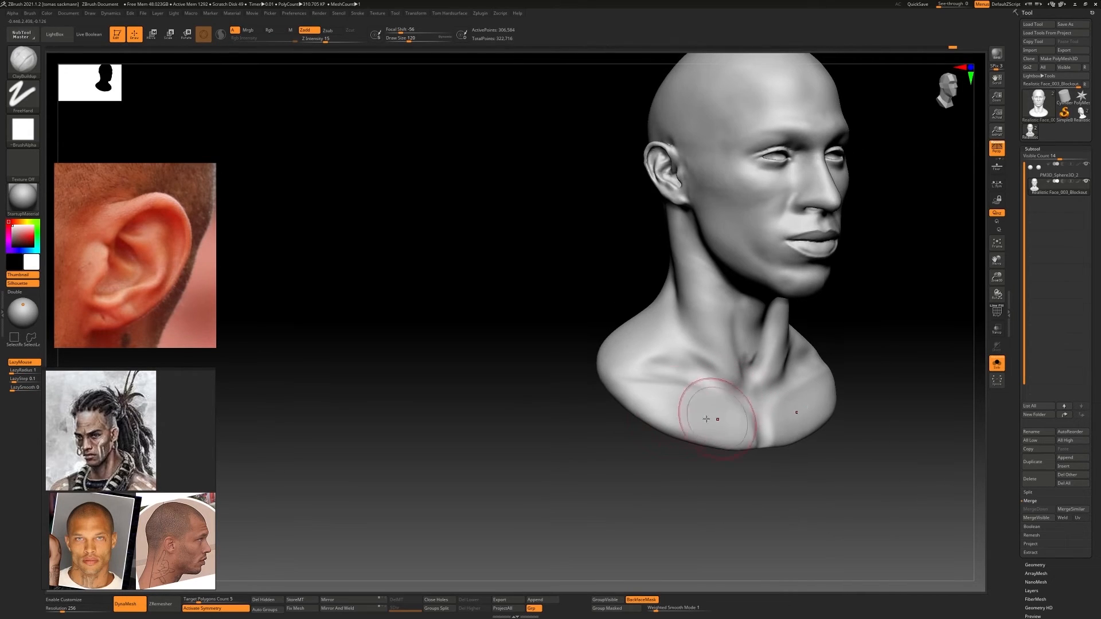
drag(715, 418, 650, 408)
mouse_move(656, 390)
mouse_down()
mouse_move(708, 406)
mouse_move(745, 436)
mouse_move(654, 418)
mouse_move(747, 431)
mouse_up()
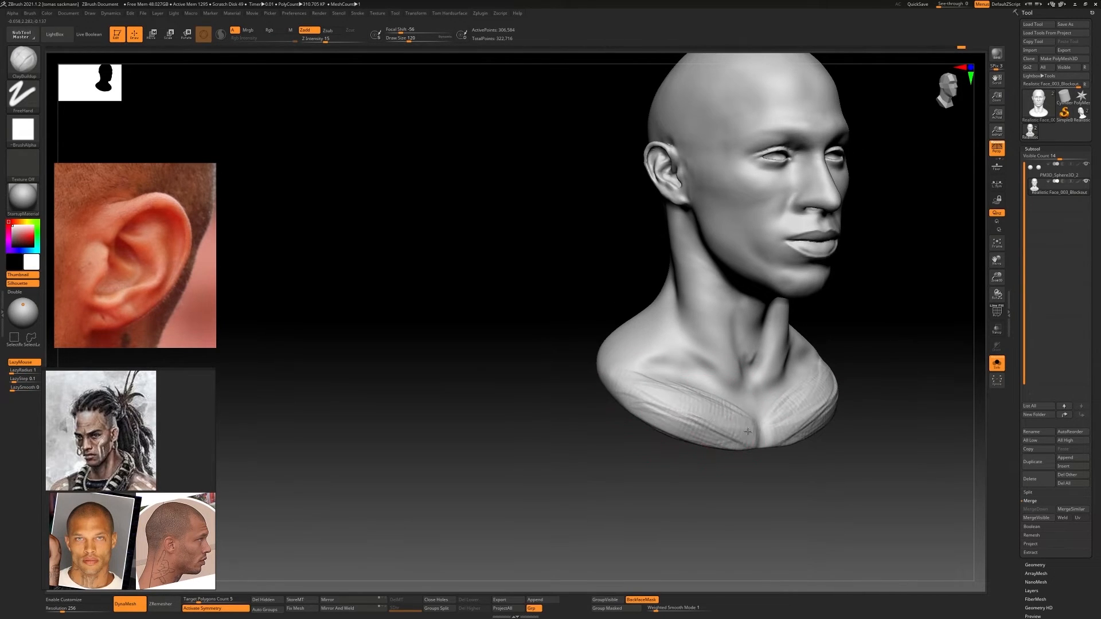
drag(669, 409, 737, 441)
mouse_move(688, 419)
shift+mouse_down()
mouse_move(715, 405)
mouse_move(720, 422)
shift+mouse_up()
right_drag(676, 409, 745, 407)
mouse_move(670, 424)
mouse_down()
mouse_move(737, 442)
mouse_move(685, 427)
mouse_up()
shift+drag(703, 433, 737, 439)
ctrl+right_drag(736, 439, 582, 344)
ctrl+right_drag(582, 344, 562, 364)
shift+drag(561, 361, 561, 379)
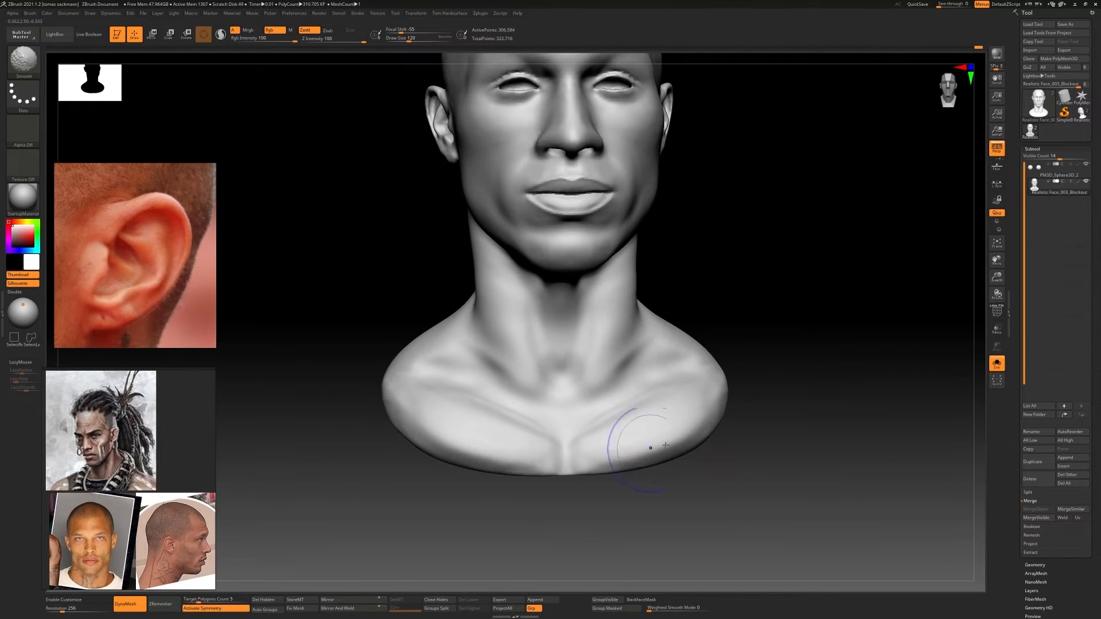
ctrl+right_drag(665, 446, 658, 413)
Adjust the outline of both shoulders and the chest base with a large Move Topological brush
key(b)
key(m)
key(t)
mouse_move(664, 440)
mouse_down()
mouse_move(648, 432)
mouse_move(657, 423)
mouse_up()
drag(691, 385, 683, 384)
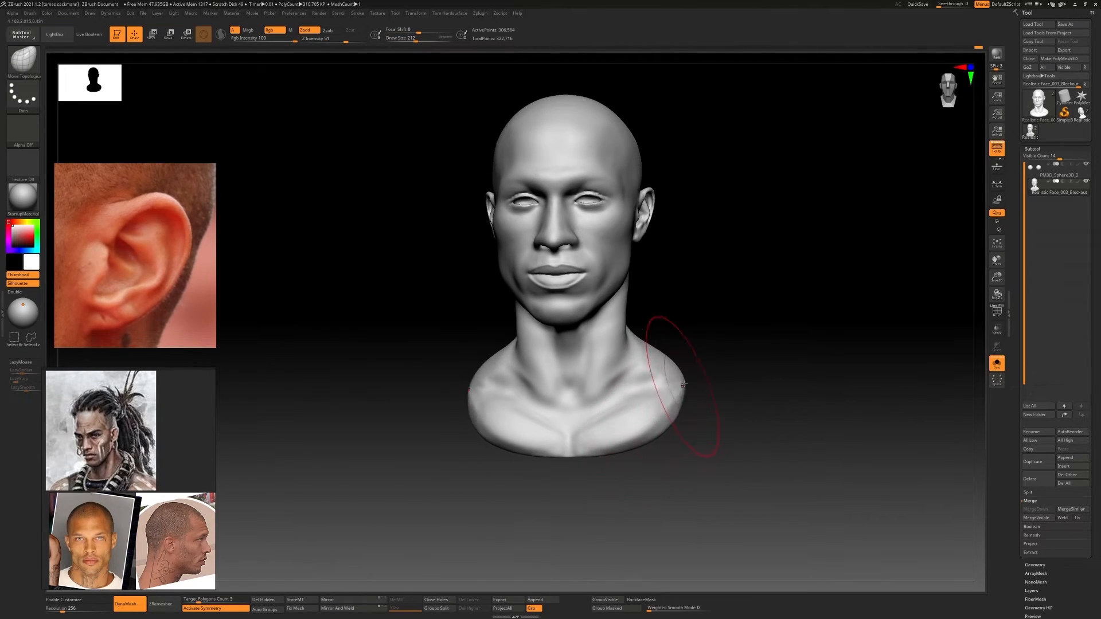
right_drag(684, 385, 704, 385)
drag(667, 423, 660, 417)
drag(492, 417, 486, 421)
right_drag(443, 397, 462, 395)
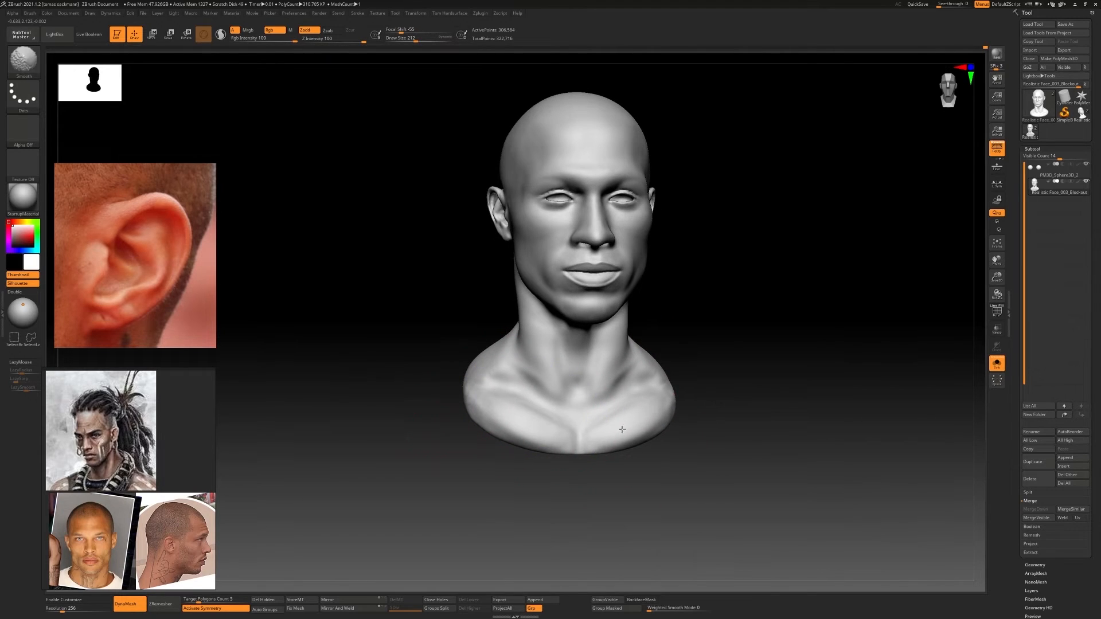
Set the weighted smooth mode to 2 and smooth the collarbones and chest
click(655, 609)
click(659, 608)
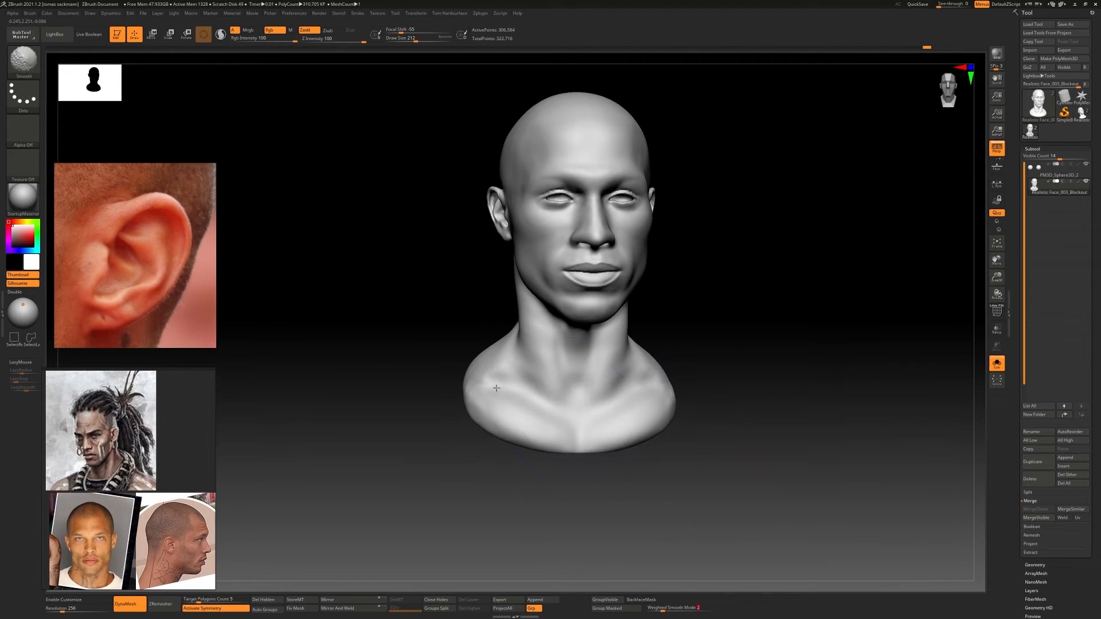
mouse_move(708, 372)
right_down()
mouse_move(654, 359)
mouse_move(649, 381)
right_up()
Sculpt the side neck muscle running from behind the ear to the collarbone with ClayBuildup and smooth it
key(b)
key(c)
key(b)
key(s)
drag(649, 386, 643, 386)
drag(641, 363, 630, 394)
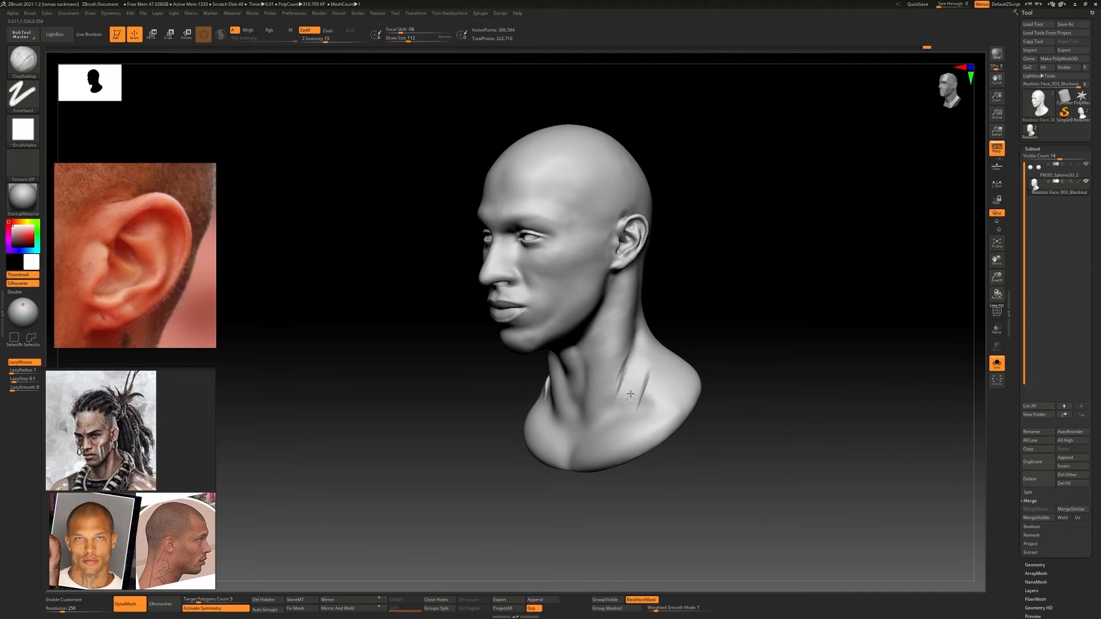
mouse_move(641, 373)
shift+right_down()
mouse_move(653, 396)
mouse_move(580, 335)
shift+right_up()
key(shift)
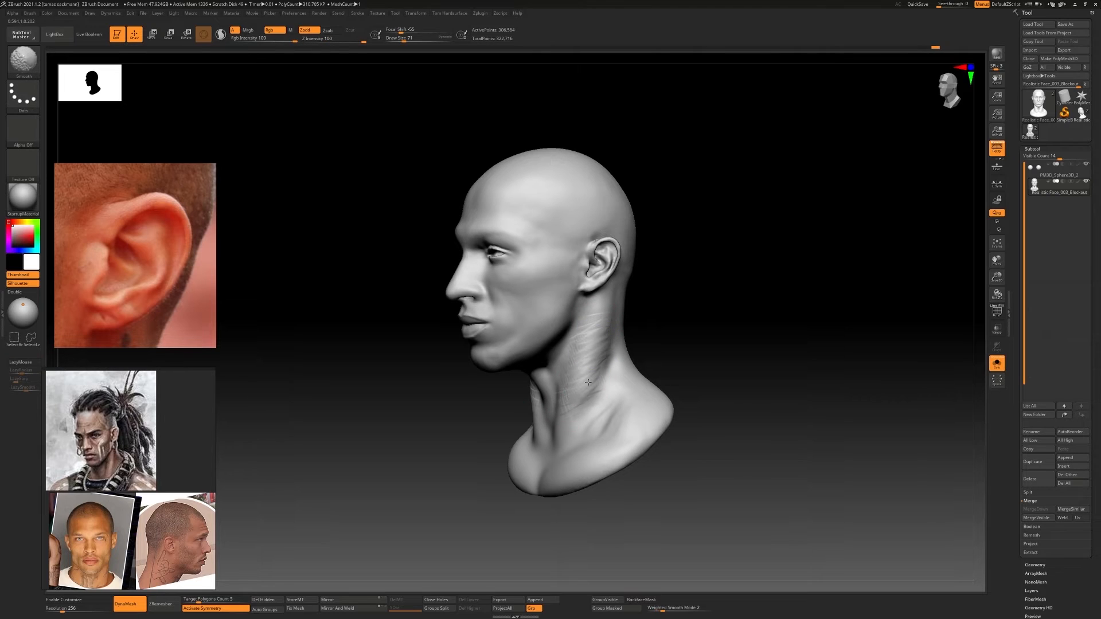
mouse_move(539, 378)
right_down()
mouse_move(644, 386)
mouse_move(590, 396)
right_up()
Reshape the side of the neck and its transition into the shoulder with Move Topological
key(b)
key(m)
key(t)
key(s)
drag(571, 405, 576, 404)
right_drag(671, 375, 596, 400)
Add volume over the trapezius and upper back of the shoulders with ClayBuildup and smooth the strokes
key(b)
key(c)
key(b)
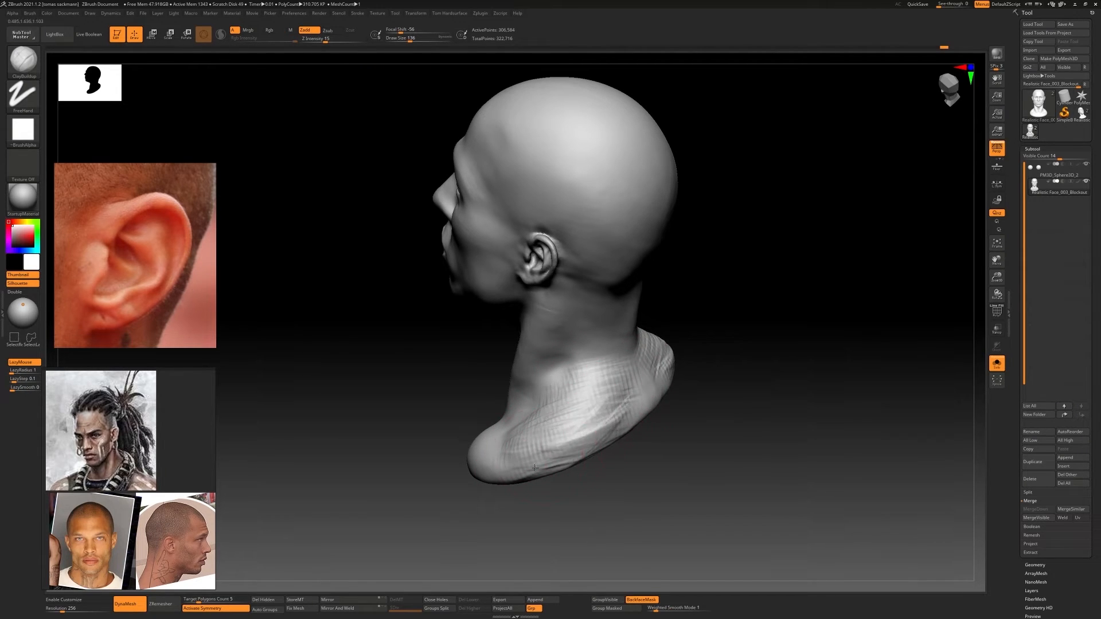
shift+right_drag(559, 422, 642, 408)
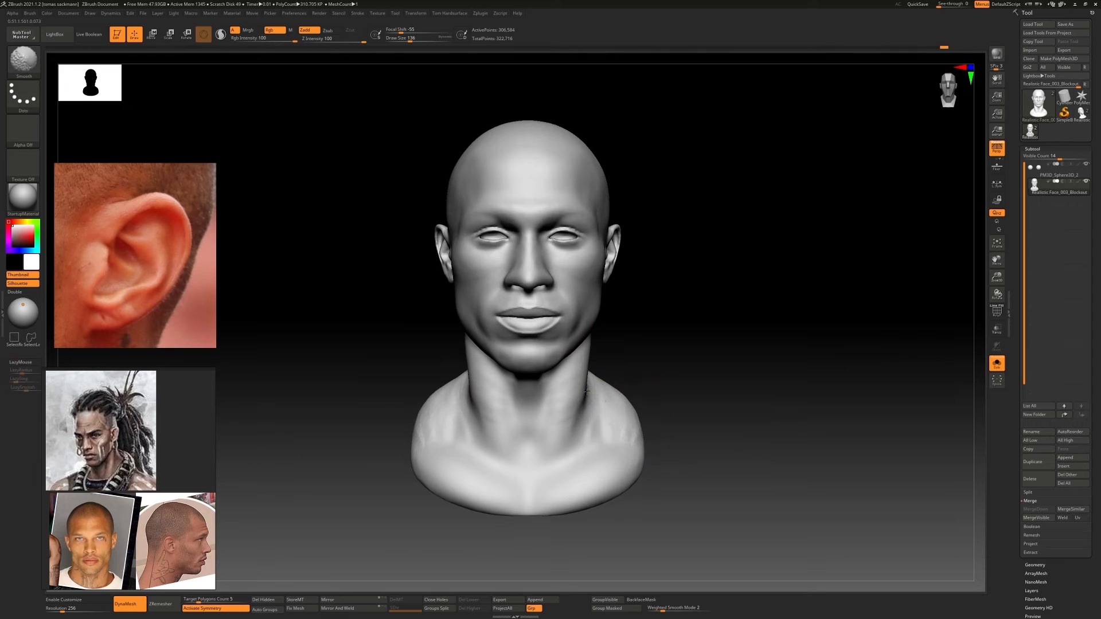
Reshape the shoulder slope and bust base from the front and back with a large Move Topological brush
key(b)
key(m)
key(t)
drag(638, 430, 643, 426)
mouse_move(610, 421)
right_down()
mouse_move(640, 419)
mouse_move(611, 414)
right_up()
drag(620, 409, 623, 467)
right_drag(638, 435, 674, 438)
mouse_move(573, 445)
shift+right_down()
mouse_move(642, 474)
mouse_move(689, 443)
mouse_move(665, 442)
shift+right_up()
ctrl+right_drag(665, 441, 686, 417)
mouse_move(686, 418)
alt+right_down()
mouse_move(633, 423)
mouse_move(549, 364)
mouse_move(590, 344)
mouse_move(577, 339)
alt+right_up()
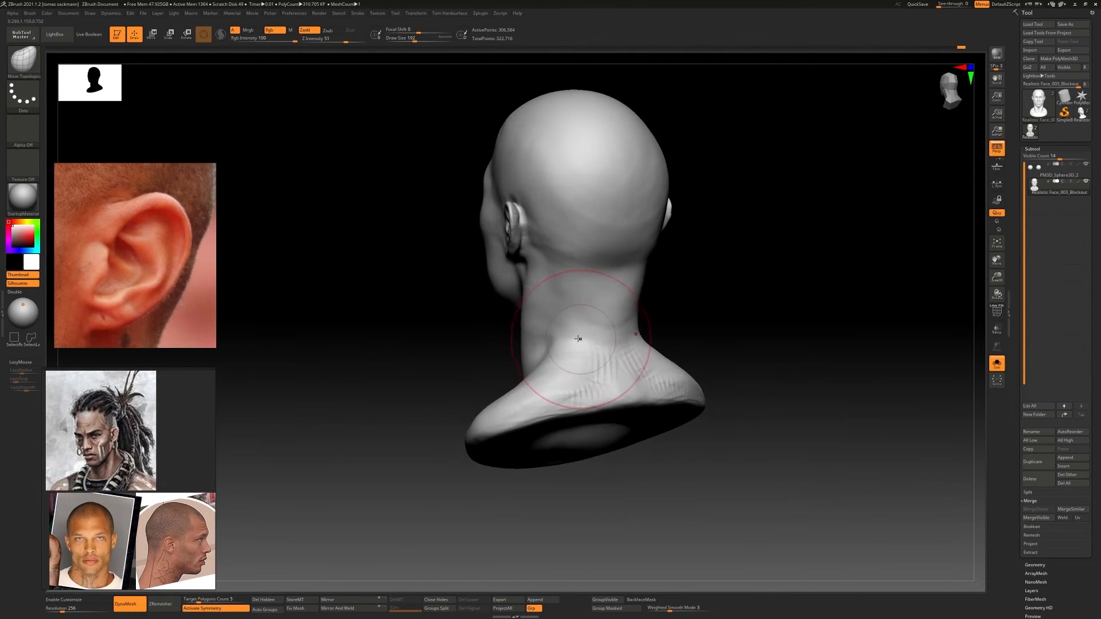
Build up the trapezius from the nape down to the shoulders with ClayBuildup
key(b)
key(c)
key(b)
key(s)
drag(577, 328, 539, 362)
drag(584, 314, 565, 329)
mouse_move(565, 329)
shift+mouse_down()
mouse_move(580, 325)
mouse_move(573, 356)
shift+mouse_up()
mouse_move(585, 327)
mouse_down()
mouse_move(565, 373)
mouse_move(548, 389)
mouse_move(530, 379)
mouse_up()
mouse_move(519, 359)
right_down()
mouse_move(575, 347)
mouse_move(582, 364)
right_up()
shift+drag(545, 367, 518, 344)
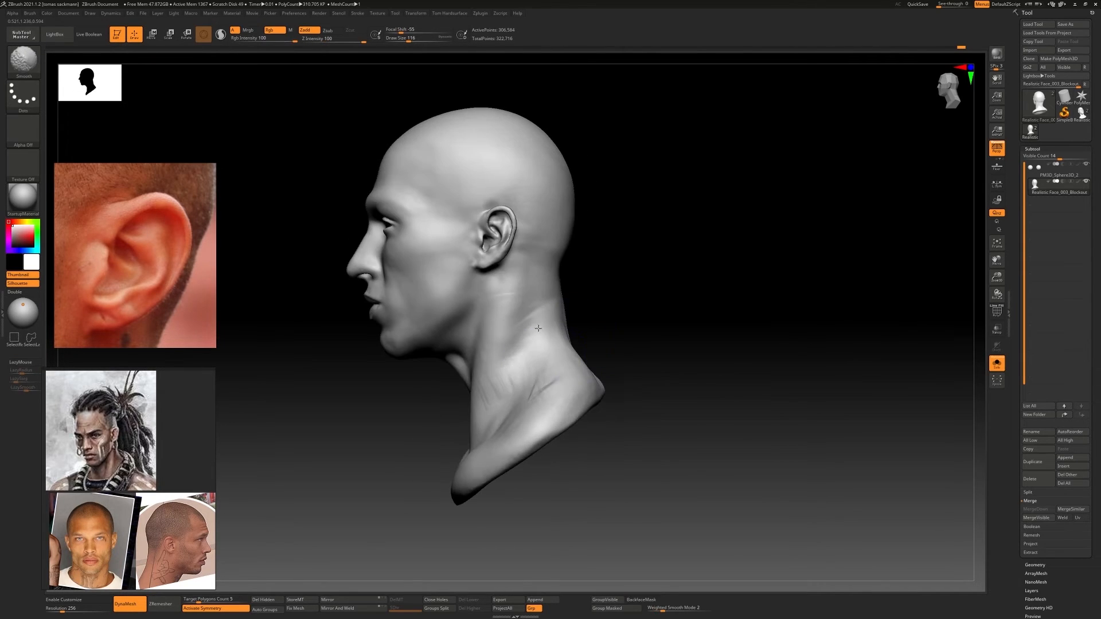
Smooth the side of the neck and the trapezius into the shoulder
right_drag(519, 344, 574, 356)
shift+drag(521, 363, 507, 351)
right_drag(602, 407, 555, 419)
right_drag(533, 358, 543, 393)
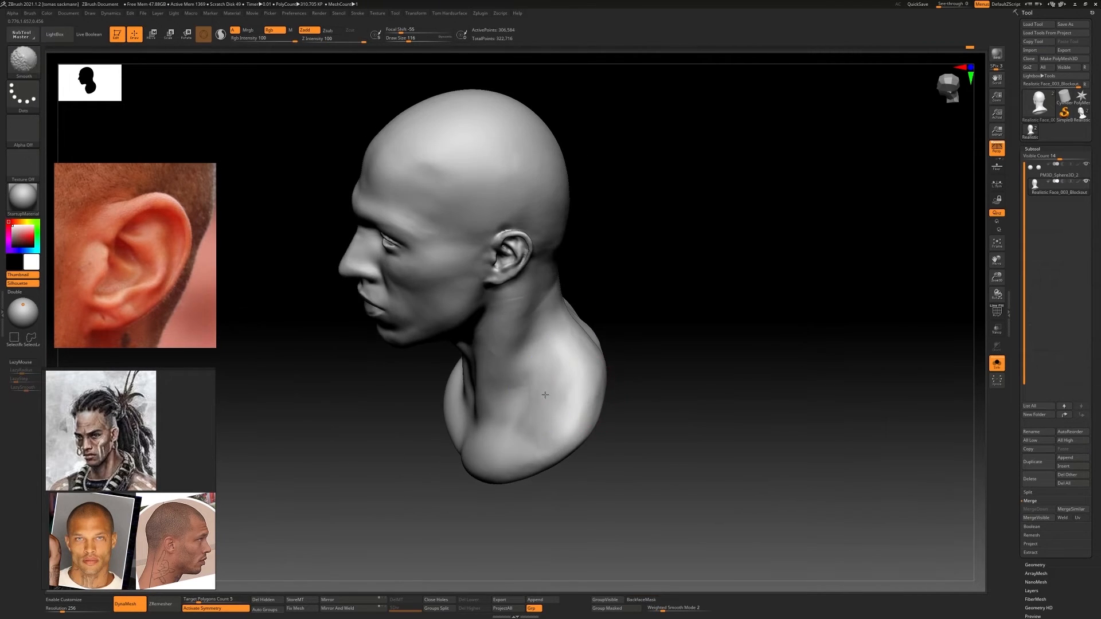
shift+drag(543, 394, 533, 367)
right_drag(533, 367, 511, 297)
shift+right_drag(577, 356, 619, 351)
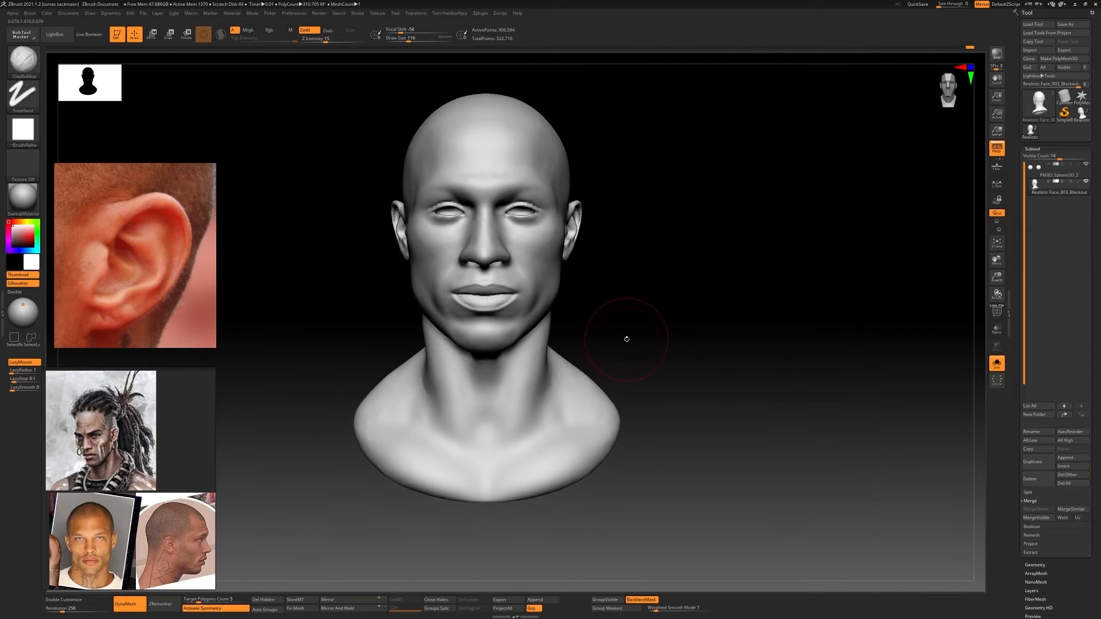
Sculpt the vertical muscles at the back of the neck with ClayBuildup and smooth them
right_drag(544, 394, 705, 388)
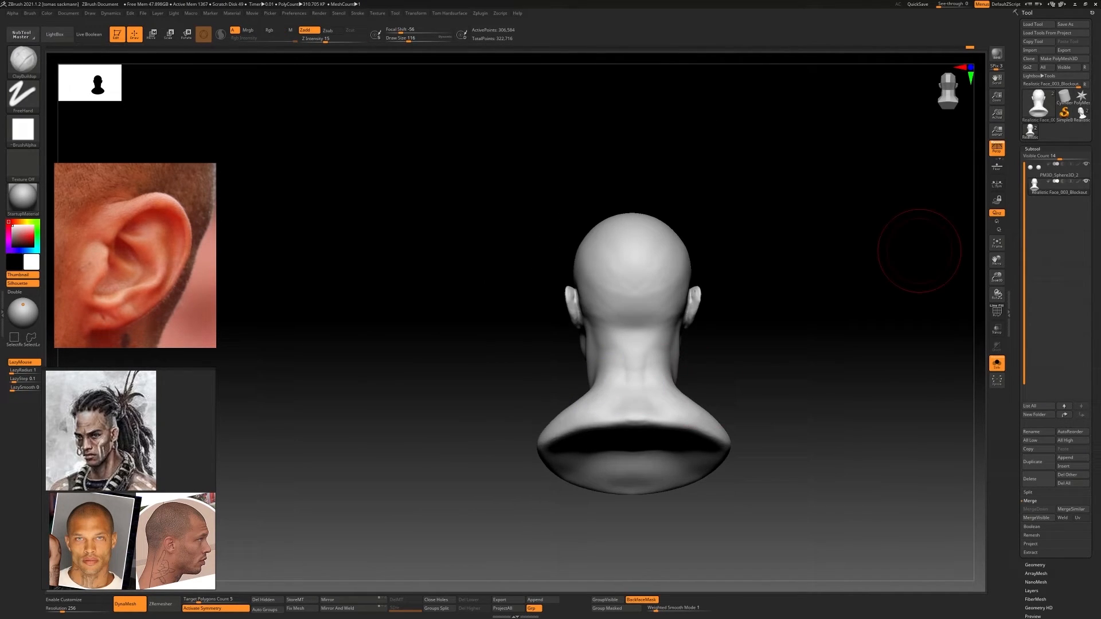
ctrl+right_drag(678, 355, 593, 332)
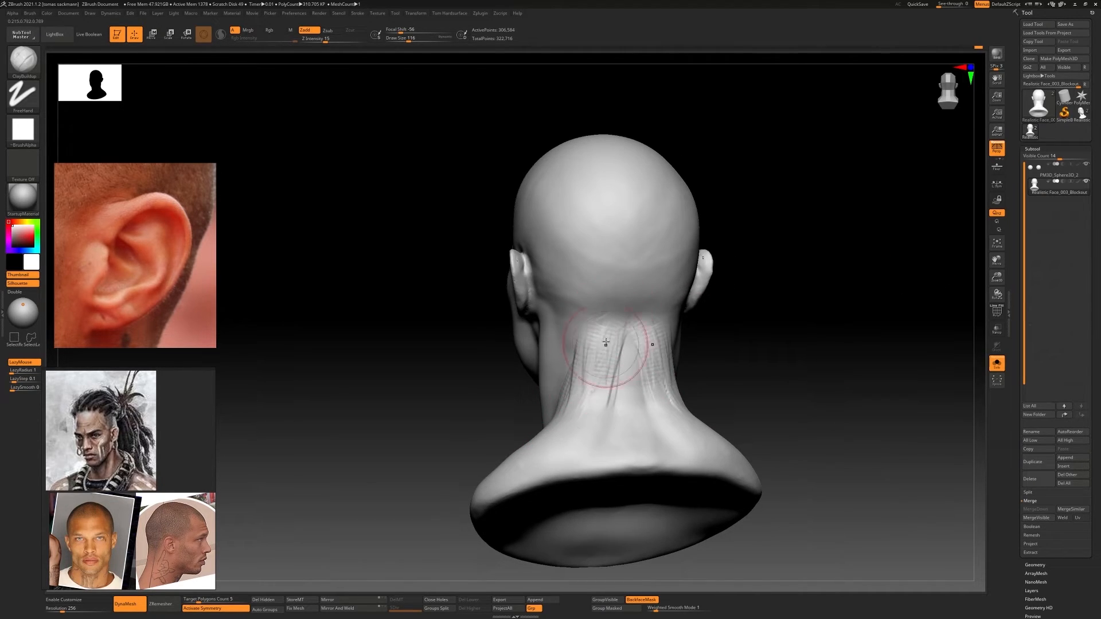
key(shift)
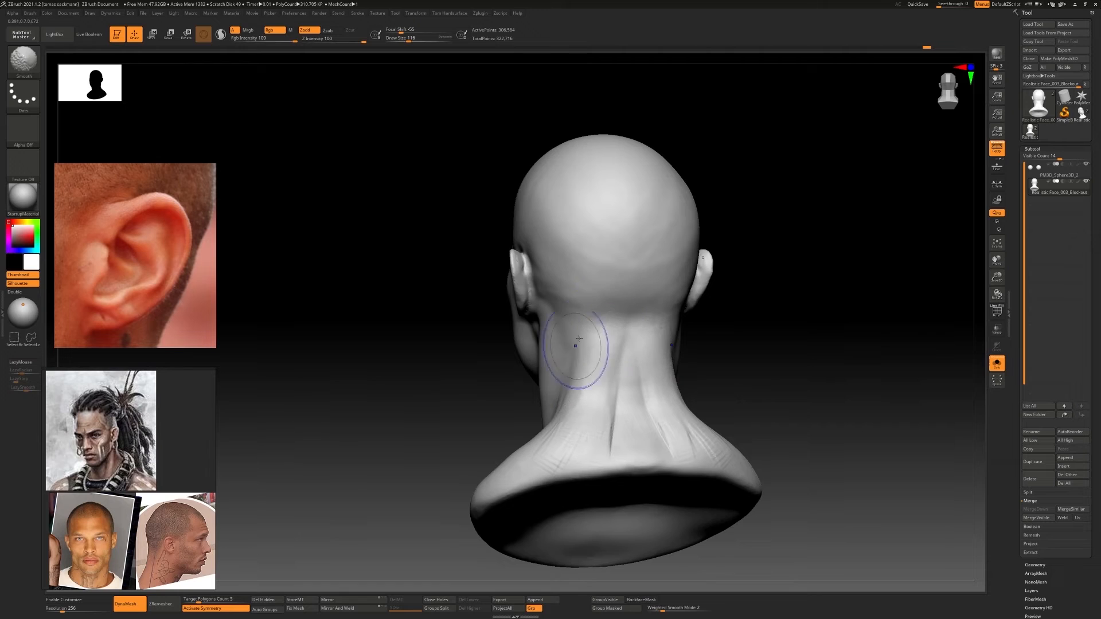
mouse_move(578, 338)
right_down()
mouse_move(592, 430)
mouse_move(550, 413)
mouse_move(544, 473)
right_up()
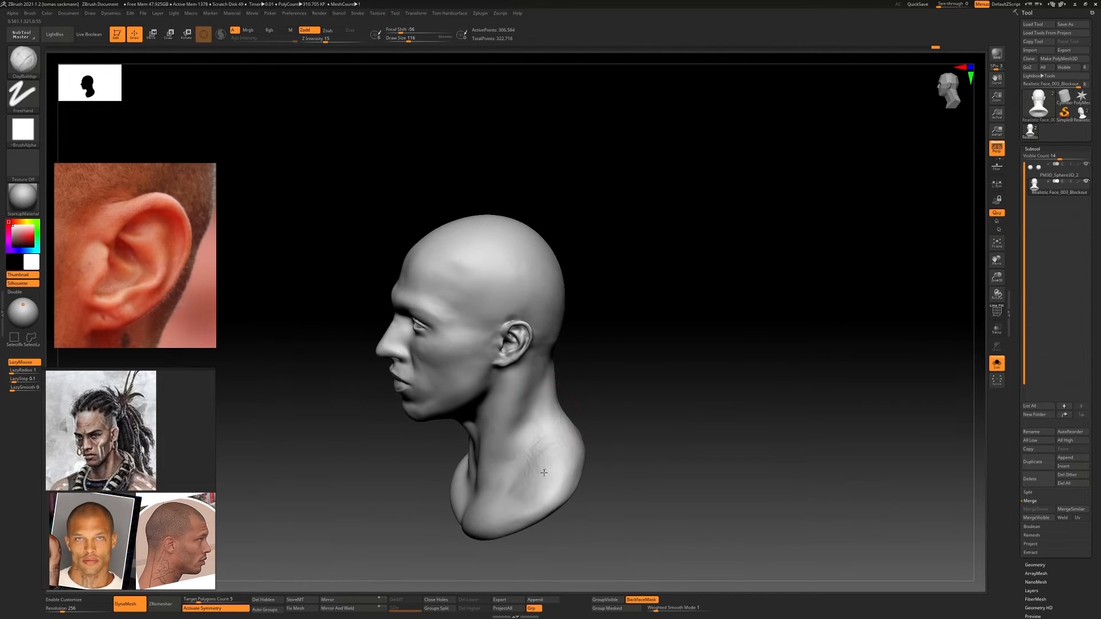
Refine the transition from the neck into the shoulder with ClayBuildup and blend it into the chest
shift+drag(544, 472, 538, 459)
shift+right_drag(538, 459, 582, 466)
ctrl+right_drag(582, 466, 573, 350)
mouse_move(574, 350)
ctrl+right_down()
mouse_move(599, 394)
mouse_move(611, 388)
mouse_move(576, 374)
mouse_move(585, 436)
mouse_move(602, 427)
ctrl+right_up()
ctrl+right_drag(602, 428, 574, 378)
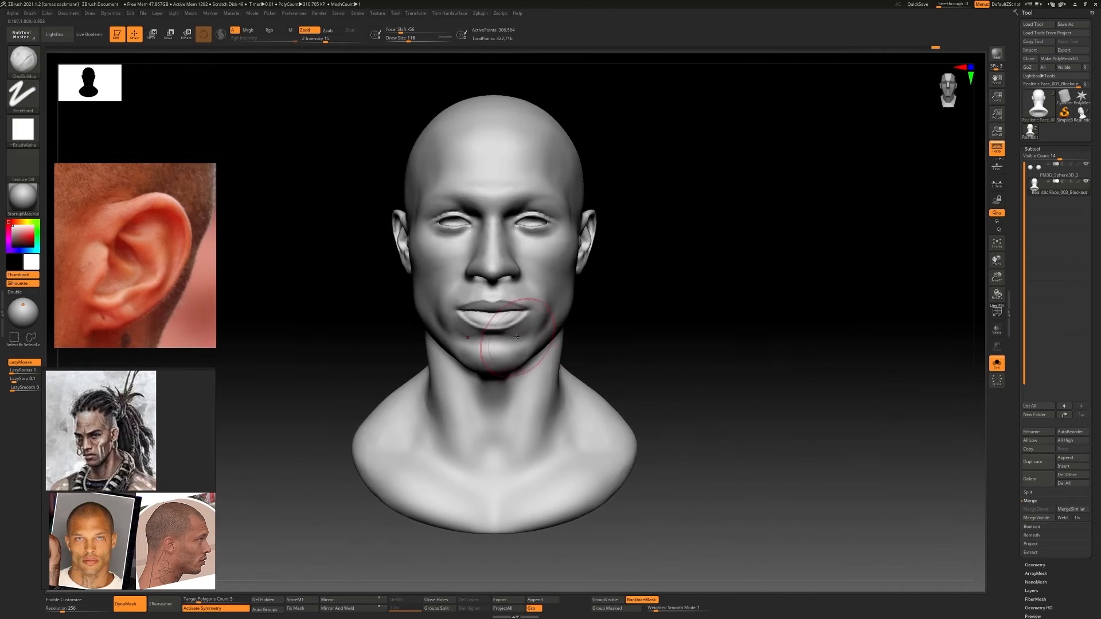
alt+right_drag(516, 337, 509, 351)
ctrl+right_drag(602, 413, 610, 381)
mouse_move(609, 380)
right_down()
mouse_move(597, 369)
mouse_move(605, 402)
right_up()
mouse_move(605, 401)
ctrl+right_down()
mouse_move(604, 363)
mouse_move(607, 414)
ctrl+right_up()
right_drag(607, 414, 551, 355)
mouse_move(550, 355)
shift+right_down()
mouse_move(680, 358)
mouse_move(635, 337)
mouse_move(608, 401)
shift+right_up()
Subdivide the head mesh once and carve the upper eyelid creases with a small DamStandard brush
key(ctrl+d)
key(b)
key(d)
key(s)
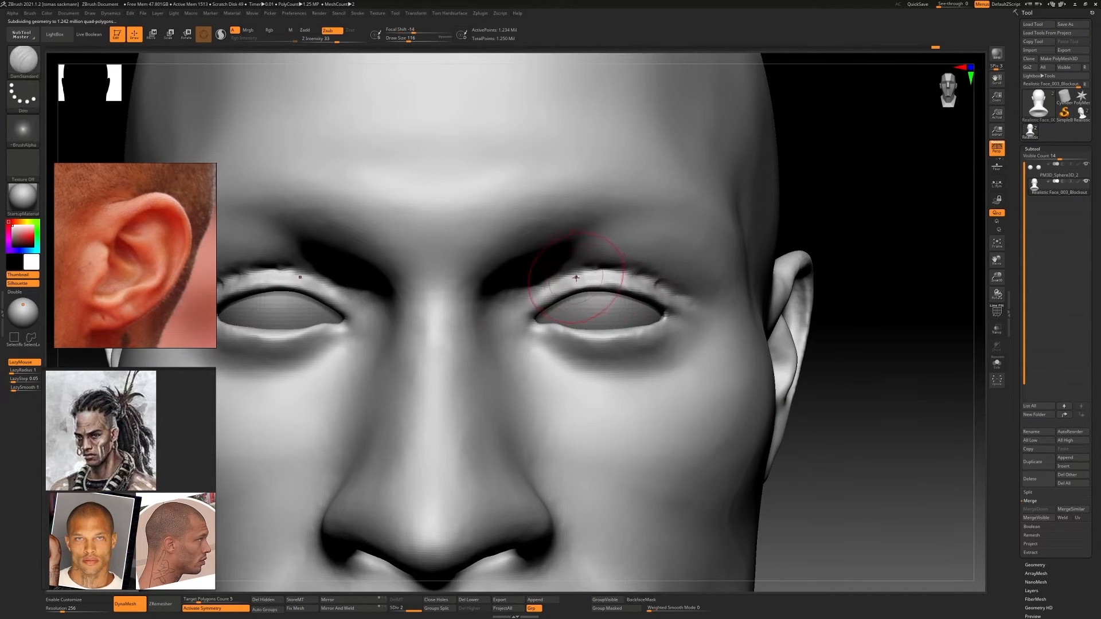
key(s)
drag(575, 278, 565, 278)
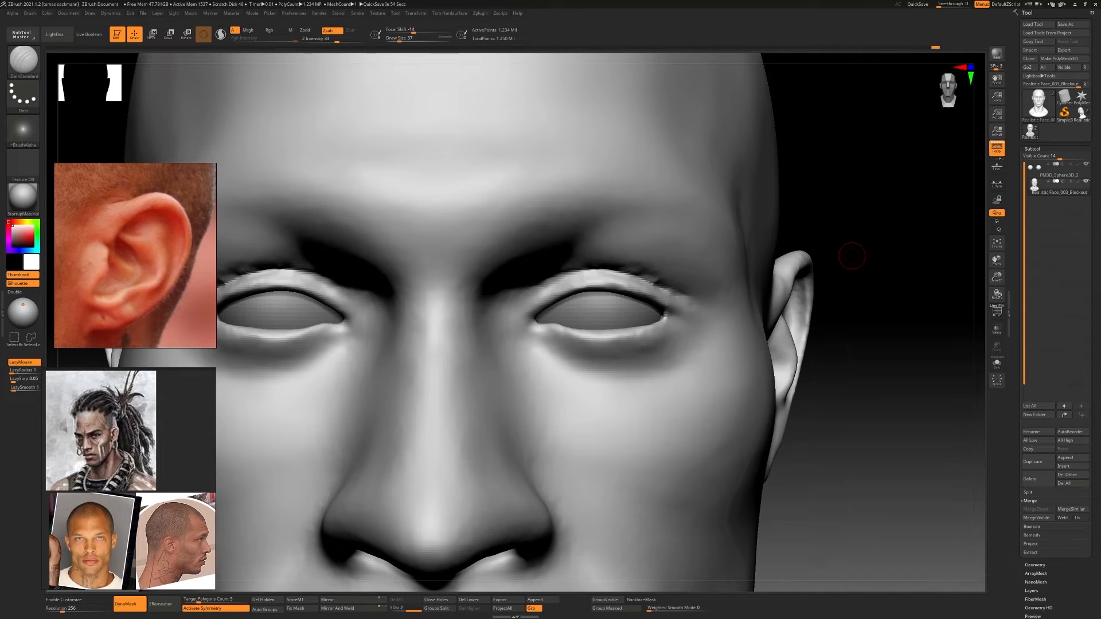
ctrl+right_drag(639, 270, 668, 279)
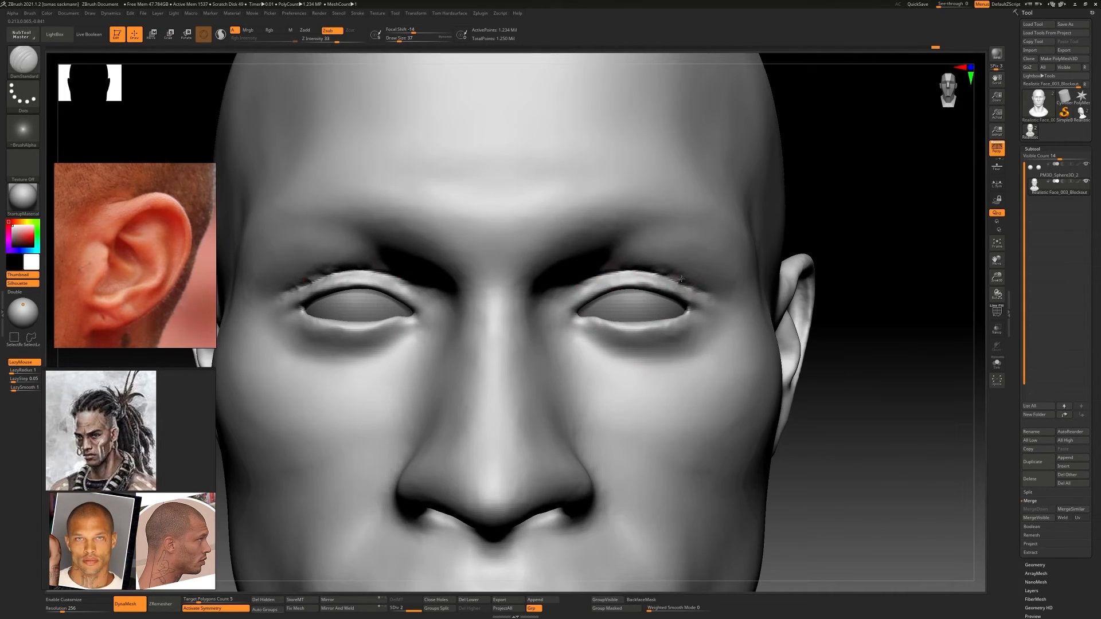
drag(586, 291, 567, 297)
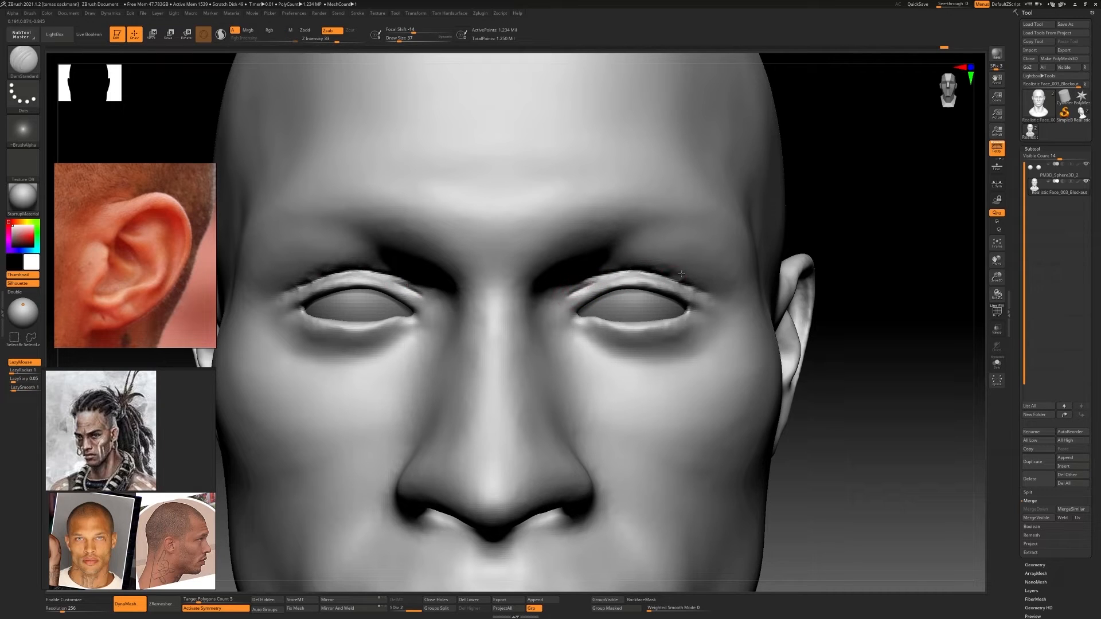
shift+drag(645, 275, 580, 285)
mouse_move(608, 286)
right_down()
mouse_move(436, 287)
mouse_move(585, 289)
right_up()
Add volume to the upper eyelids with a small ClayBuildup brush and smooth them around the eye corners
key(b)
key(c)
key(b)
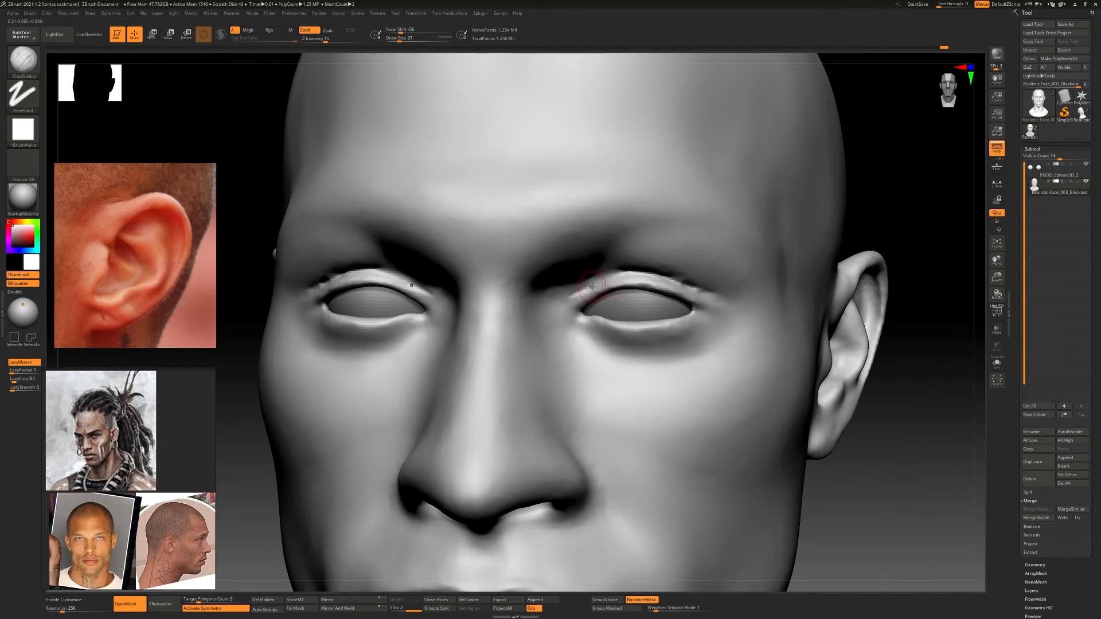
mouse_move(668, 282)
right_down()
mouse_move(651, 232)
mouse_move(642, 276)
right_up()
drag(613, 280, 659, 282)
shift+drag(662, 284, 687, 298)
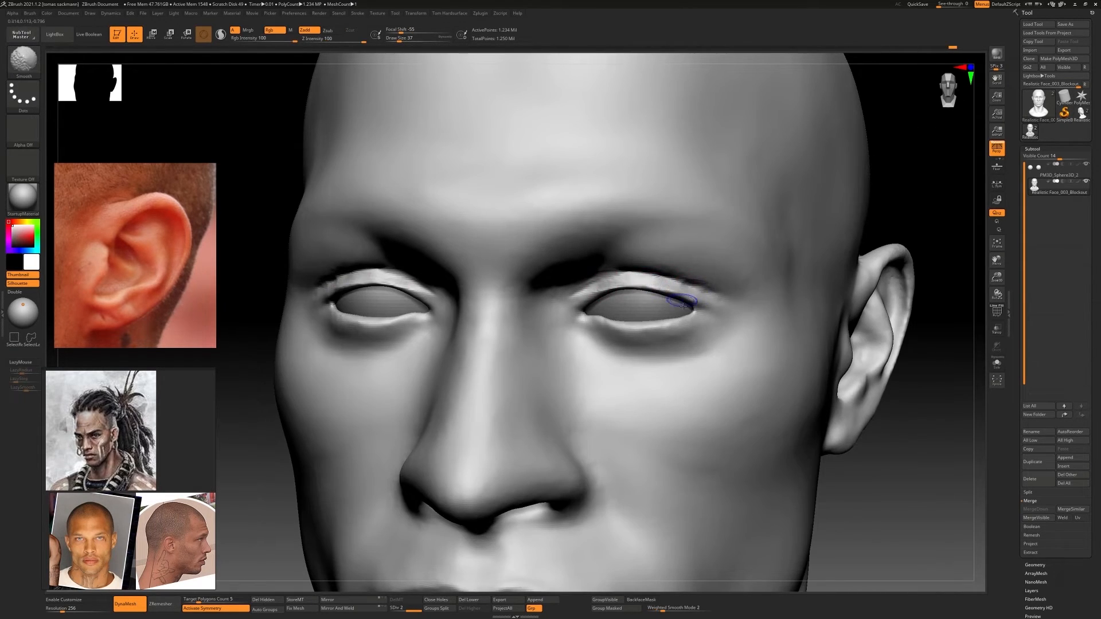
right_drag(580, 278, 595, 320)
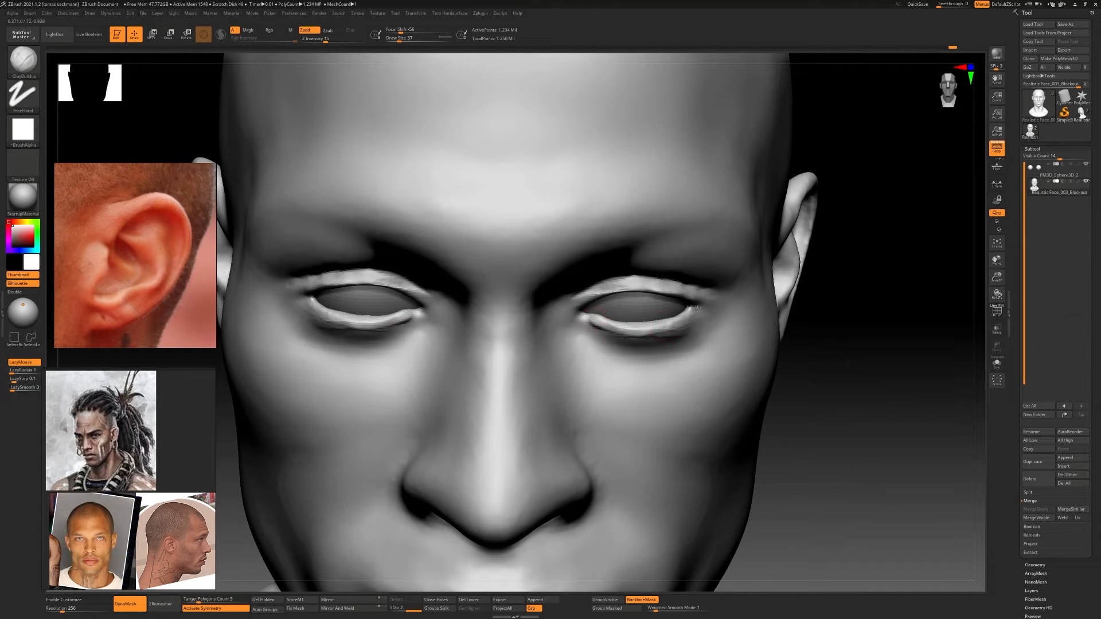
Build up the lower eyelid rims and the folds beneath the eyes with ClayBuildup
right_drag(696, 308, 600, 322)
mouse_move(594, 321)
mouse_down()
mouse_move(695, 316)
mouse_move(713, 304)
mouse_up()
right_drag(724, 344, 729, 313)
ctrl+right_drag(737, 361, 742, 326)
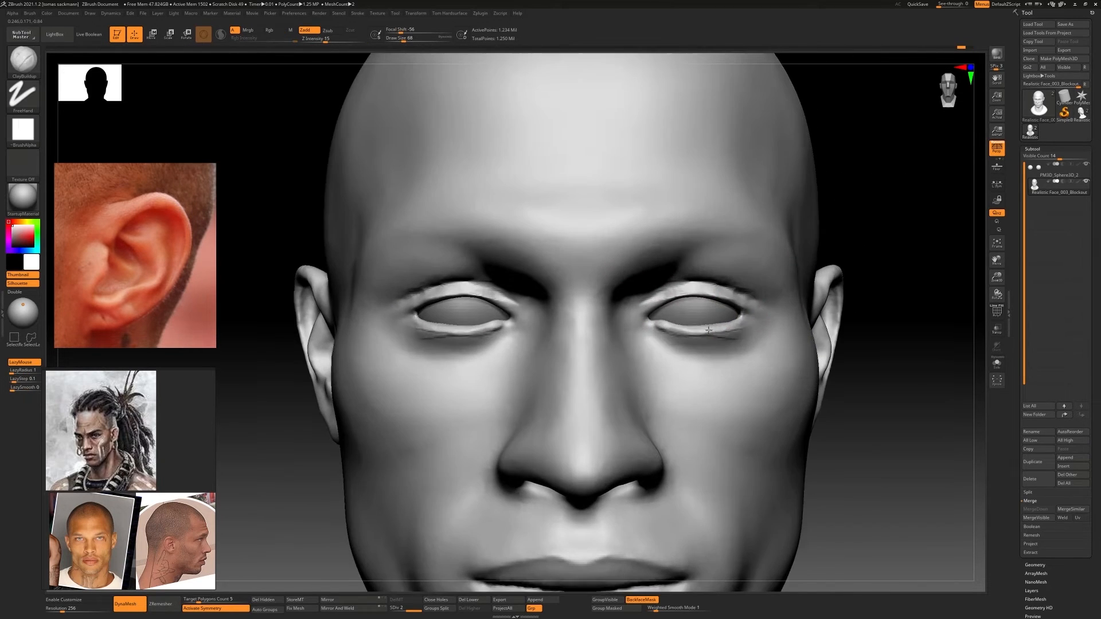
mouse_move(737, 344)
mouse_down()
mouse_move(665, 343)
mouse_move(695, 348)
mouse_move(676, 345)
mouse_up()
mouse_move(749, 338)
right_down()
mouse_move(623, 342)
mouse_move(702, 350)
mouse_move(711, 362)
right_up()
At subdivision level 1, build up the cheekbones and cheeks with a larger ClayBuildup brush and smooth them
key(s)
drag(716, 376, 788, 374)
mouse_move(668, 373)
mouse_down()
mouse_move(777, 410)
mouse_move(771, 427)
mouse_up()
drag(683, 413, 797, 451)
mouse_move(746, 384)
right_down()
mouse_move(693, 376)
mouse_move(797, 381)
right_up()
drag(668, 403, 750, 464)
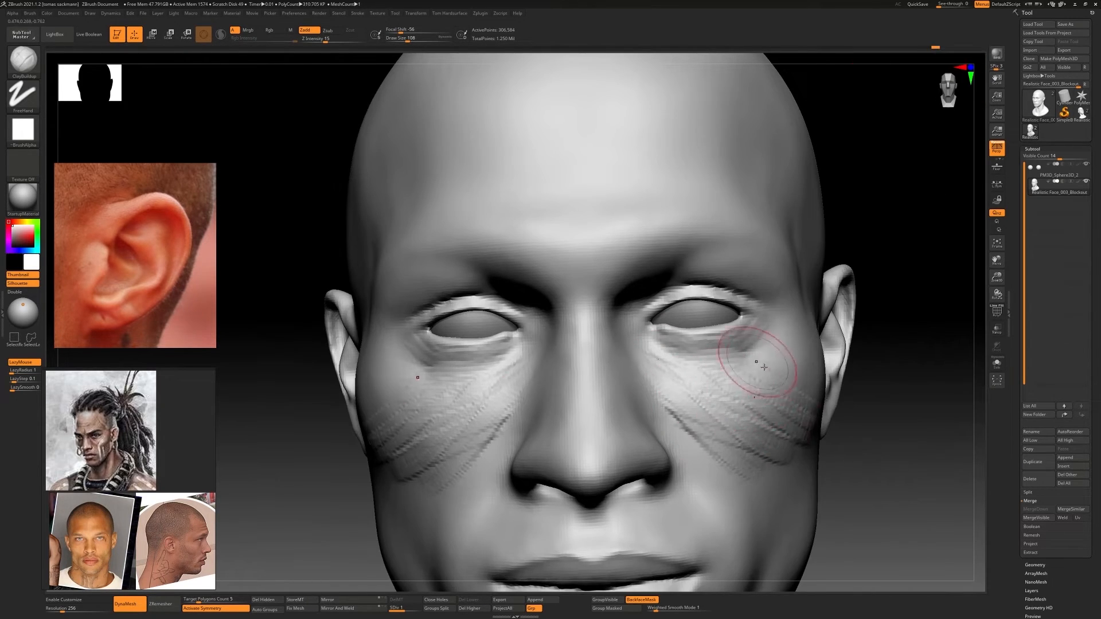
shift+drag(762, 402, 688, 435)
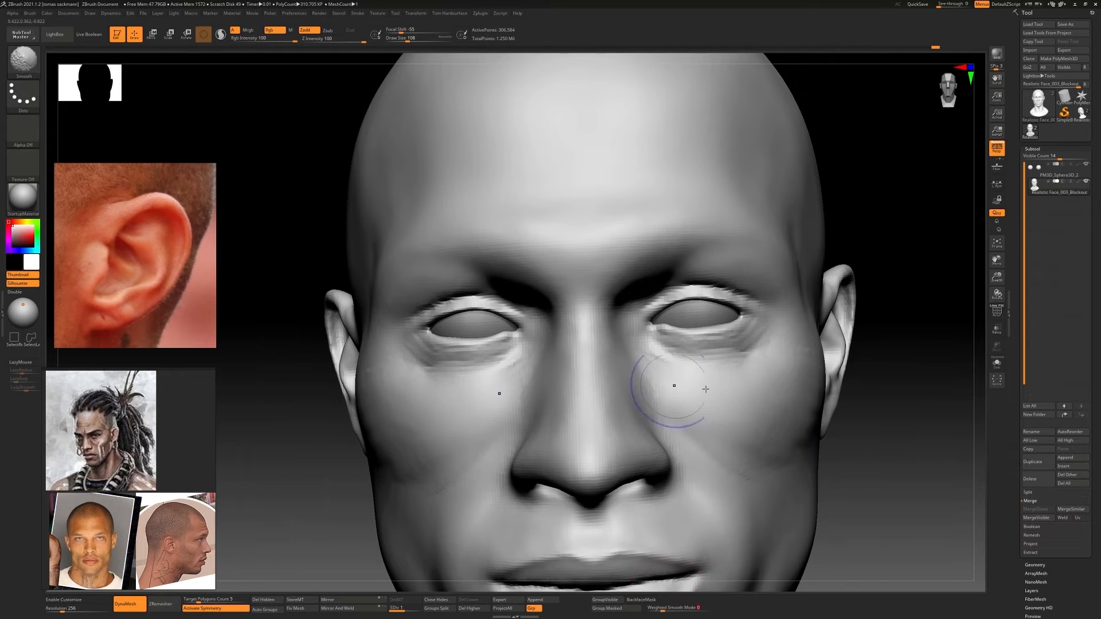
shift+drag(706, 389, 788, 418)
mouse_move(717, 458)
shift+mouse_down()
mouse_move(732, 418)
mouse_move(746, 428)
shift+mouse_up()
Fill the areas below the outer eye corners with ClayBuildup and blend them into the cheeks
shift+right_drag(740, 395, 582, 322)
shift+drag(652, 327, 665, 348)
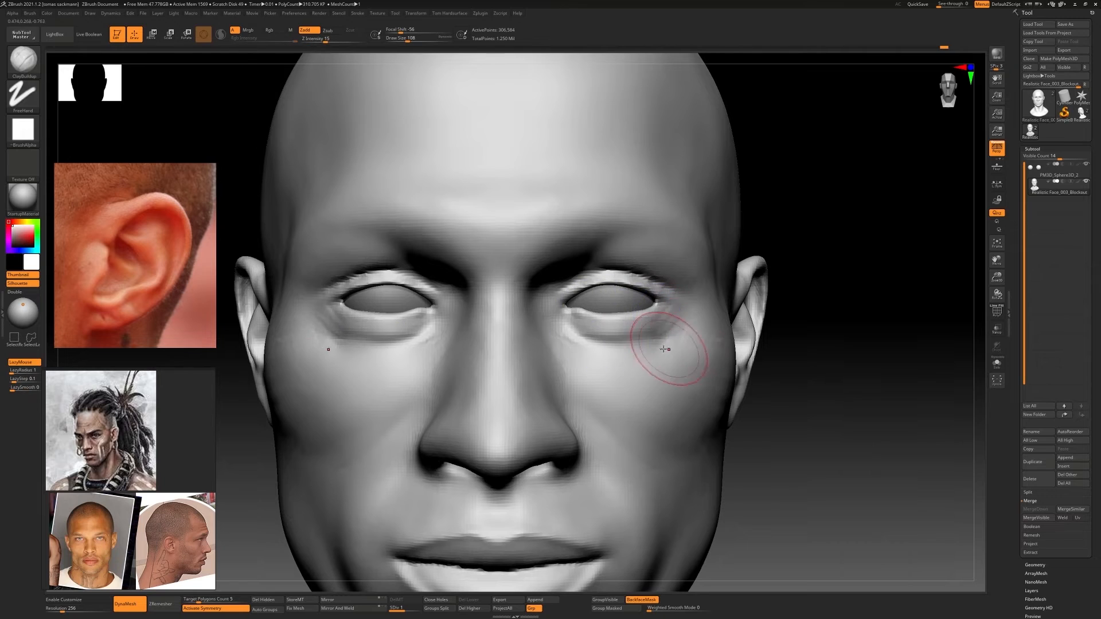
mouse_move(667, 349)
ctrl+right_down()
mouse_move(676, 375)
mouse_move(626, 351)
ctrl+right_up()
ctrl+right_drag(614, 309, 640, 327)
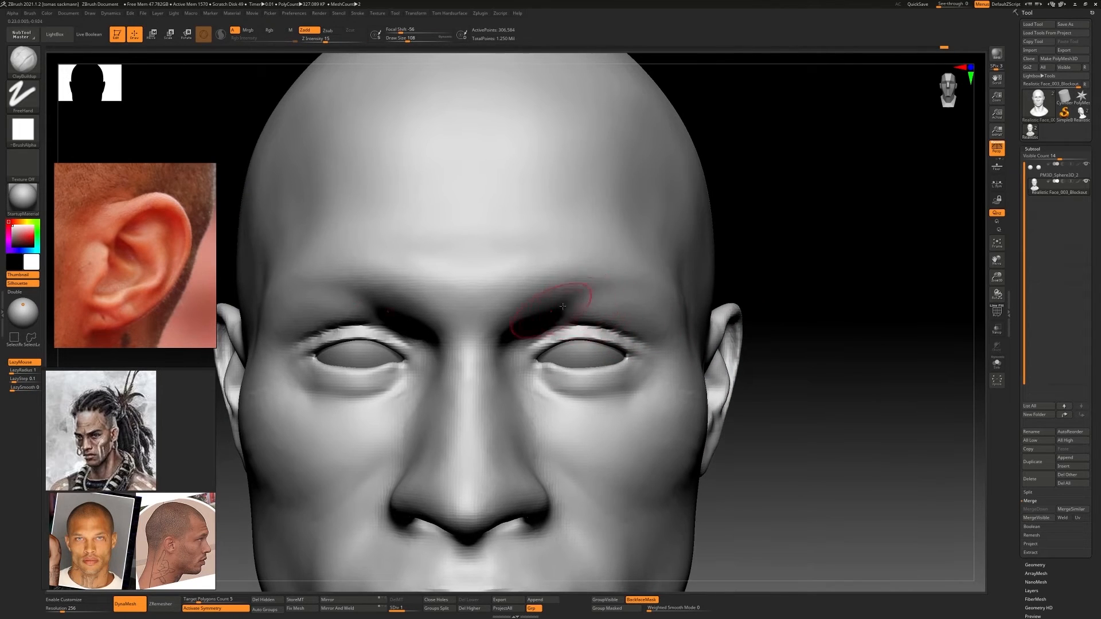
Shape the skin fold between the brow and the upper eyelid with the Standard brush
key(b)
key(s)
key(t)
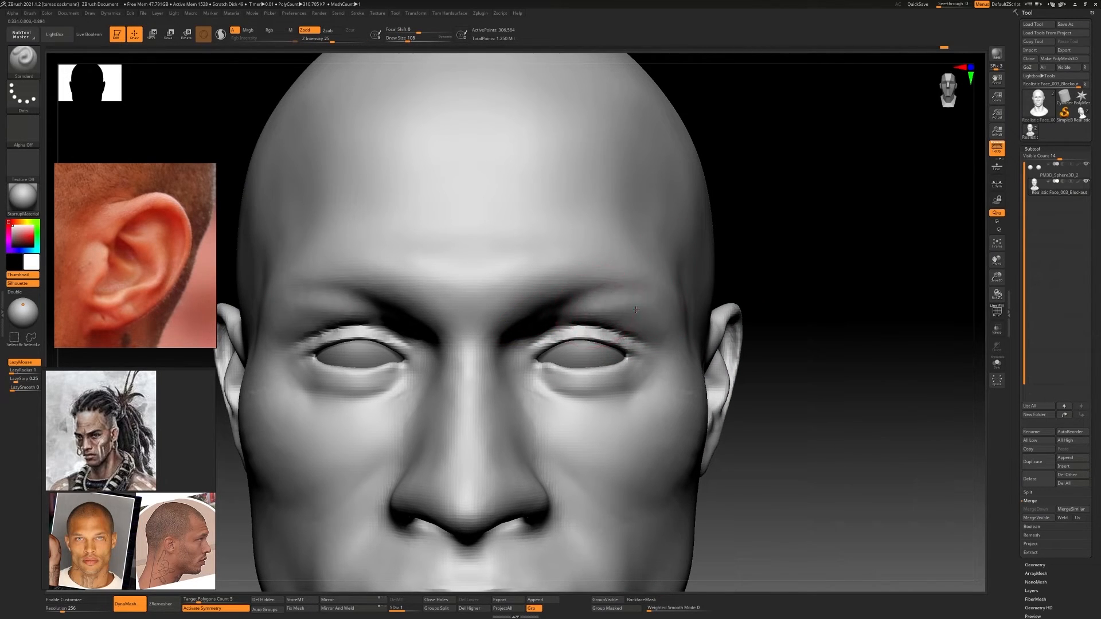
key(ctrl+z)
drag(636, 310, 655, 328)
Build up the outer brow ridges with ClayBuildup and smooth them into the forehead and temples
key(b)
key(c)
key(b)
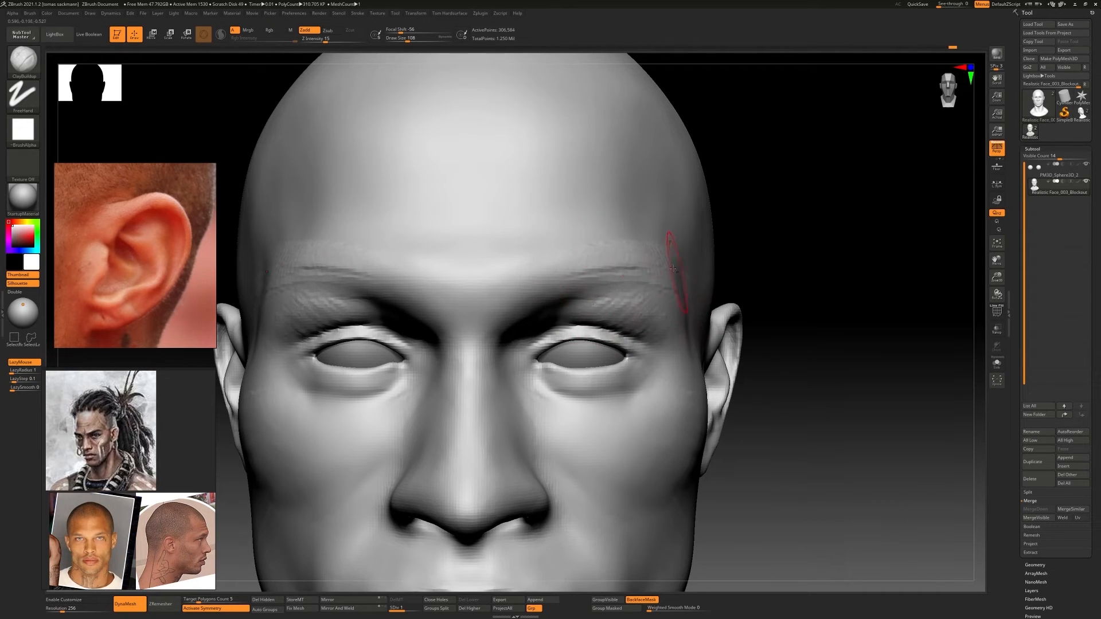
key(shift)
mouse_move(660, 252)
ctrl+right_down()
mouse_move(710, 339)
mouse_move(556, 287)
mouse_move(573, 321)
ctrl+right_up()
mouse_move(573, 321)
right_down()
mouse_move(459, 319)
mouse_move(586, 317)
right_up()
key(shift)
ctrl+right_drag(536, 278, 546, 295)
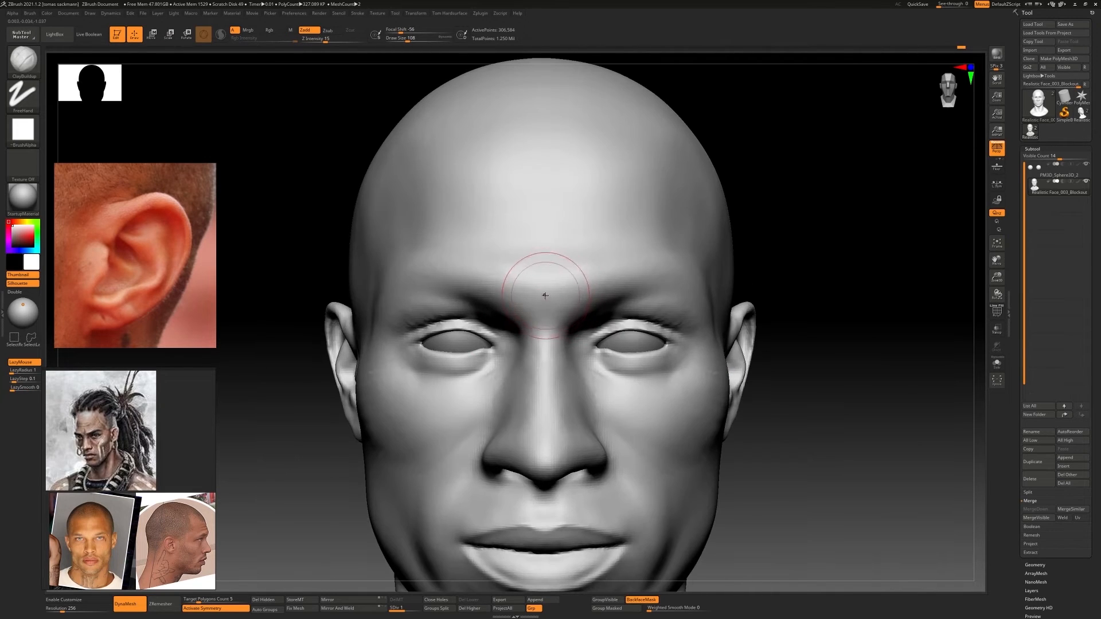
Carve frown creases between the brows with the DamStandard brush and soften them with smoothing
key(b)
key(d)
key(s)
key(s)
drag(545, 295, 536, 296)
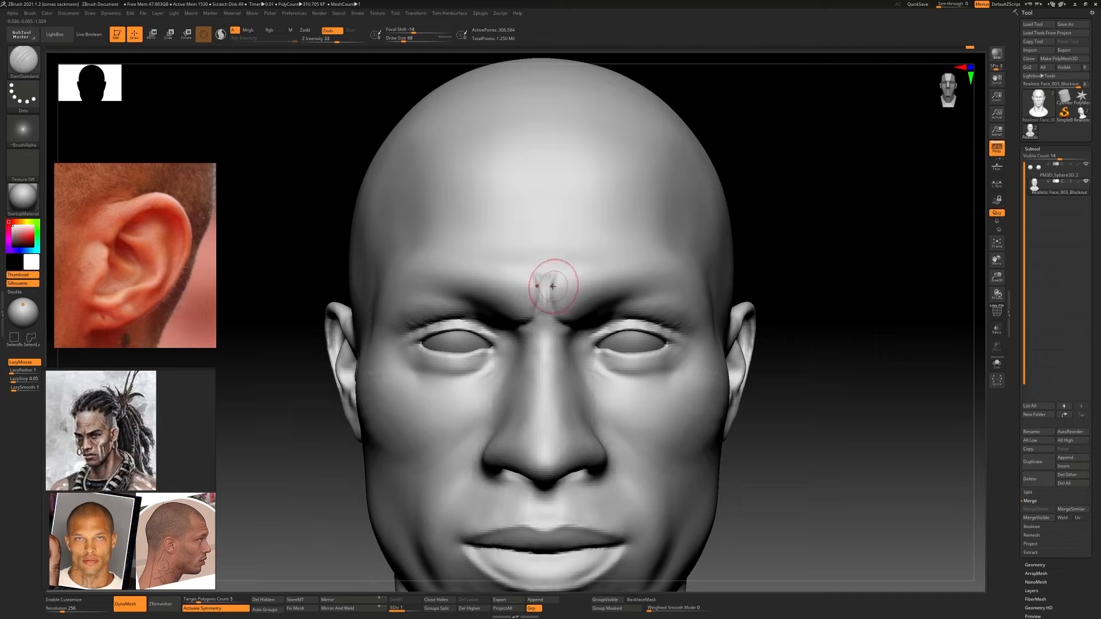
key(shift)
mouse_move(551, 319)
ctrl+right_down()
mouse_move(521, 337)
mouse_move(568, 336)
ctrl+right_up()
Adjust the shape of the inner brows and nose bridge with the Move Topological brush
key(b)
key(m)
key(t)
key(s)
drag(537, 309, 545, 318)
ctrl+right_drag(595, 314, 568, 361)
ctrl+right_drag(568, 361, 591, 378)
right_drag(642, 434, 608, 398)
mouse_move(608, 398)
right_down()
mouse_move(554, 398)
mouse_move(553, 355)
right_up()
Build up the cheeks beside the nose with ClayBuildup and smooth them into the cheekbones
key(b)
key(c)
key(b)
key(shift)
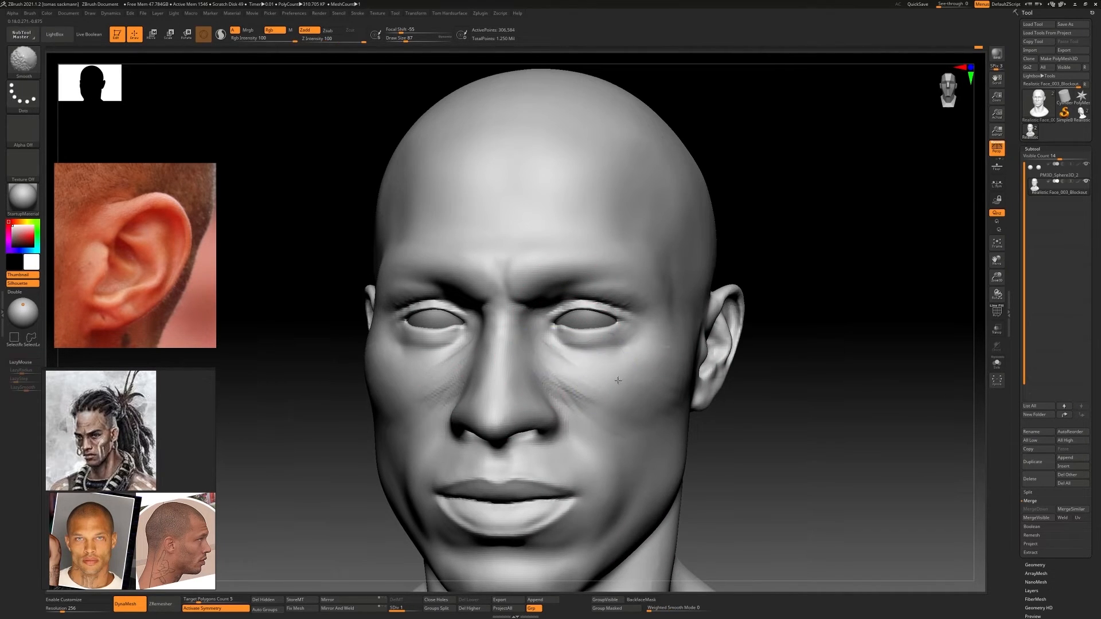
drag(566, 394, 610, 436)
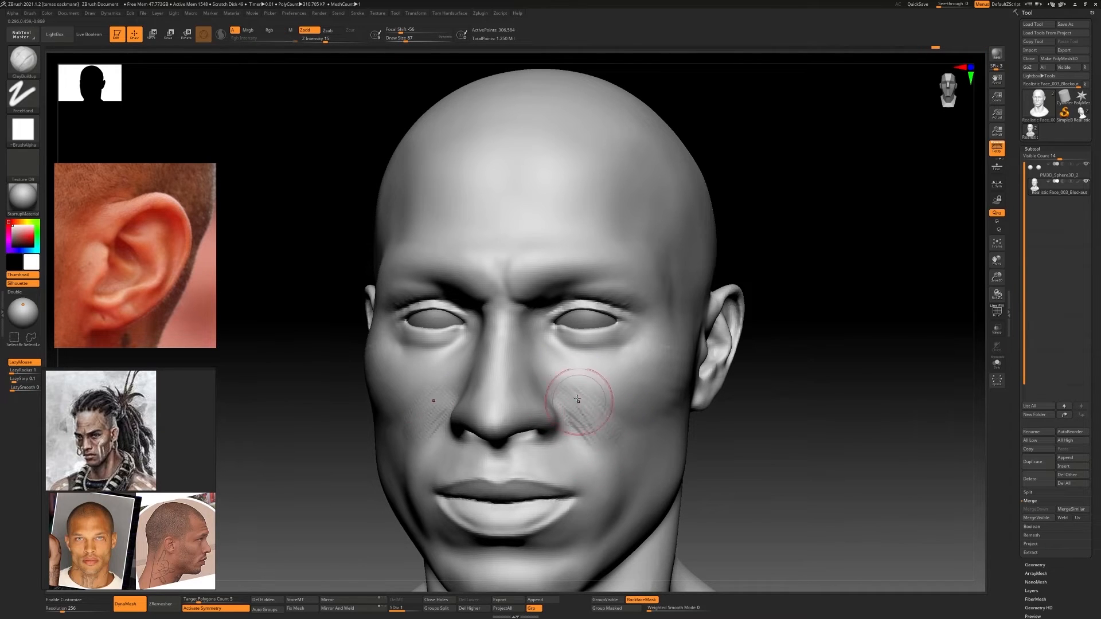
shift+drag(577, 400, 617, 448)
ctrl+right_drag(647, 464, 636, 424)
right_drag(637, 424, 739, 423)
ctrl+right_drag(550, 344, 538, 386)
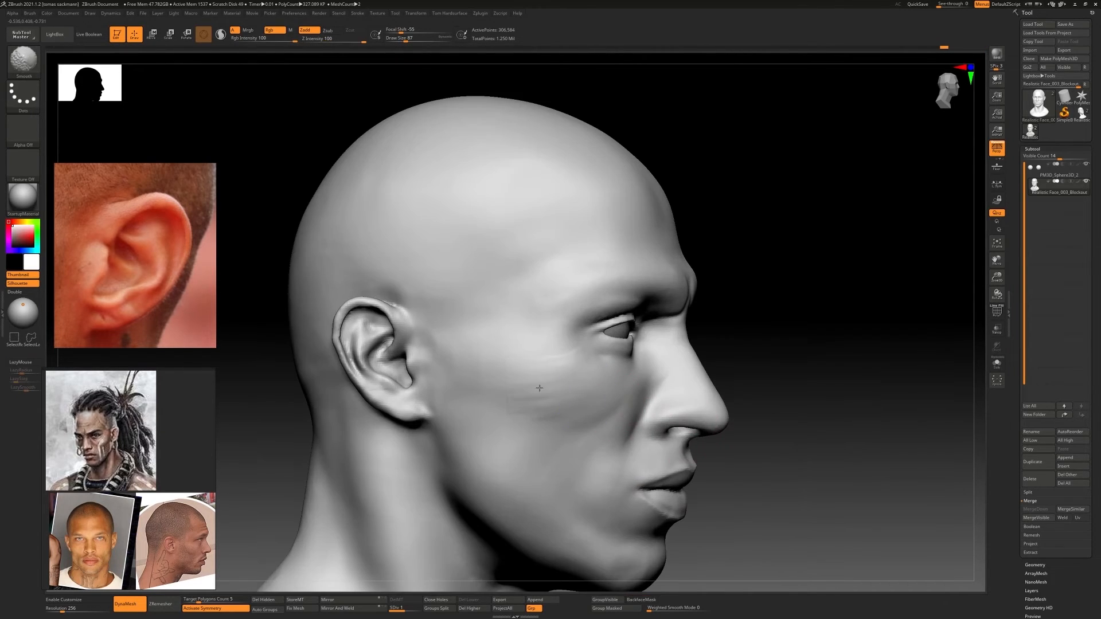
ctrl+right_drag(576, 453, 557, 369)
mouse_move(485, 421)
right_down()
mouse_move(563, 449)
mouse_move(538, 468)
mouse_move(559, 469)
right_up()
Adjust the neck and shoulder silhouette with a larger Move Topological brush
key(b)
key(m)
key(t)
key(s)
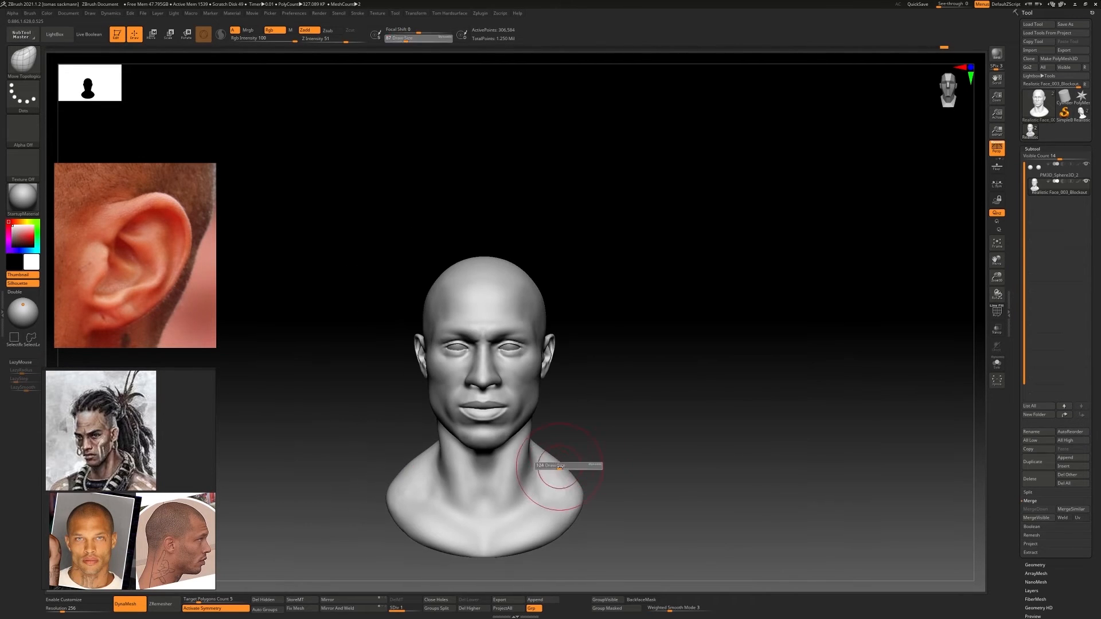
drag(557, 468, 562, 468)
alt+right_drag(592, 476, 609, 376)
ctrl+right_drag(609, 376, 594, 410)
drag(494, 450, 496, 454)
Reshape the back of the neck in profile with the Move Topological brush at a draw size of 104
right_drag(523, 414, 504, 408)
key(s)
drag(504, 408, 498, 408)
mouse_move(514, 398)
right_down()
mouse_move(504, 390)
mouse_move(501, 407)
mouse_move(555, 386)
mouse_move(486, 413)
mouse_move(470, 407)
right_up()
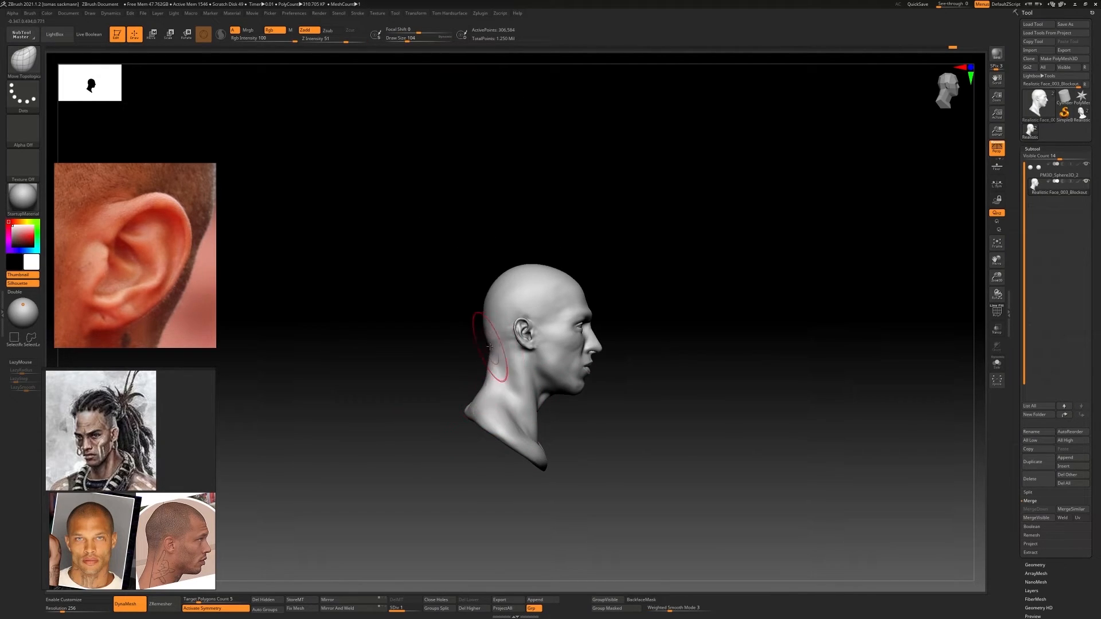
drag(490, 346, 492, 346)
ctrl+right_drag(533, 408, 510, 370)
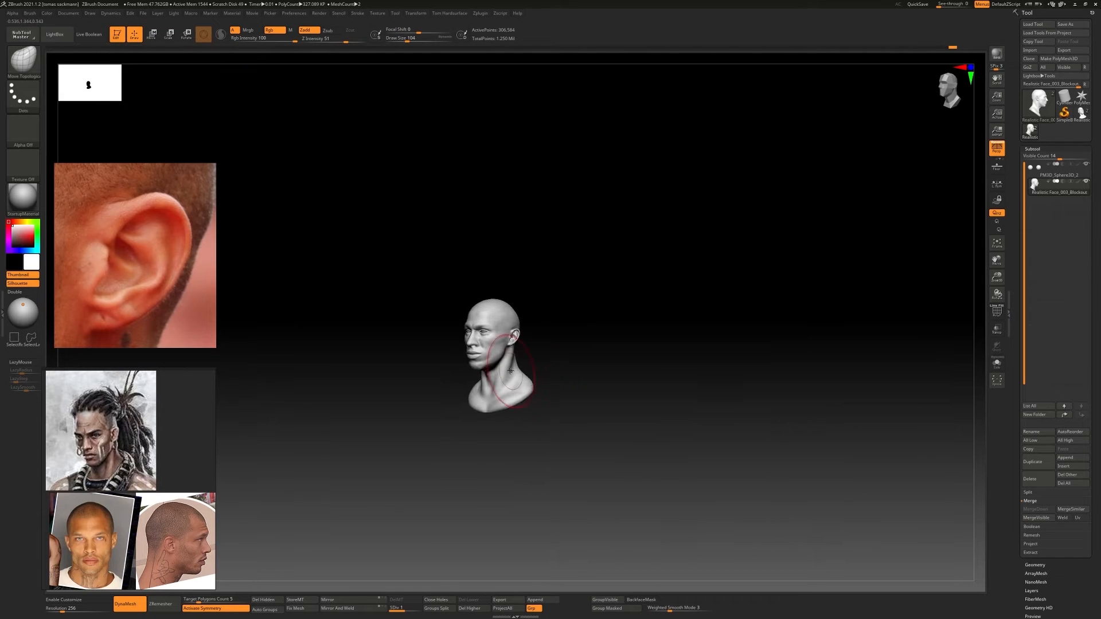
At subdivision level 2, build up the eyelids and the area around the eyes with a smaller ClayBuildup brush
key(f)
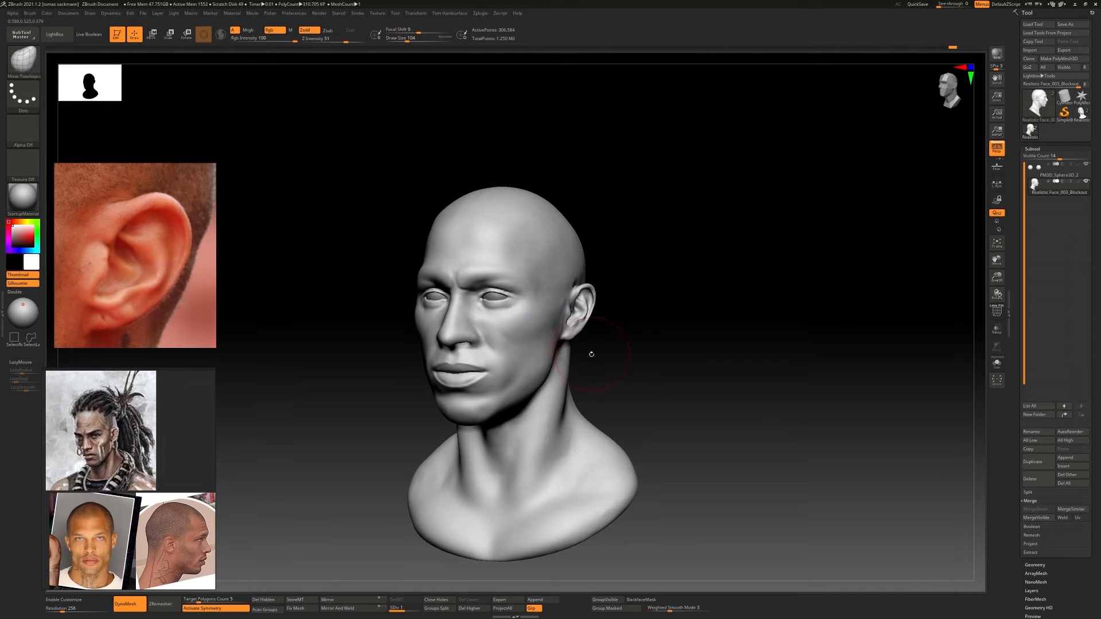
alt+right_drag(590, 354, 631, 351)
key(d)
mouse_move(554, 334)
right_down()
mouse_move(577, 332)
mouse_move(586, 353)
mouse_move(577, 355)
right_up()
key(s)
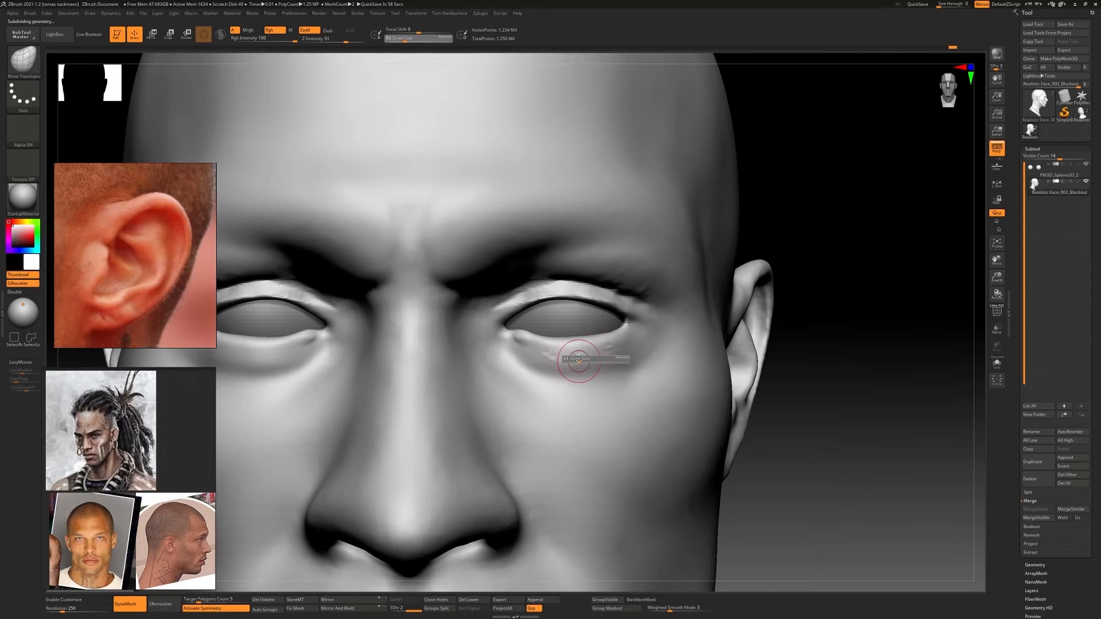
drag(580, 362, 574, 362)
key(b)
key(c)
At subdivision level 1, define the eye corners and lower lid edges with DamStandard and ClayBuildup
key(b)
key(s)
drag(551, 290, 644, 319)
alt+right_drag(644, 320, 709, 324)
mouse_move(708, 324)
ctrl+right_down()
mouse_move(697, 304)
mouse_move(691, 312)
ctrl+right_up()
mouse_move(591, 332)
mouse_down()
mouse_move(638, 339)
mouse_move(592, 334)
mouse_up()
key(b)
key(d)
key(s)
key(shift+d)
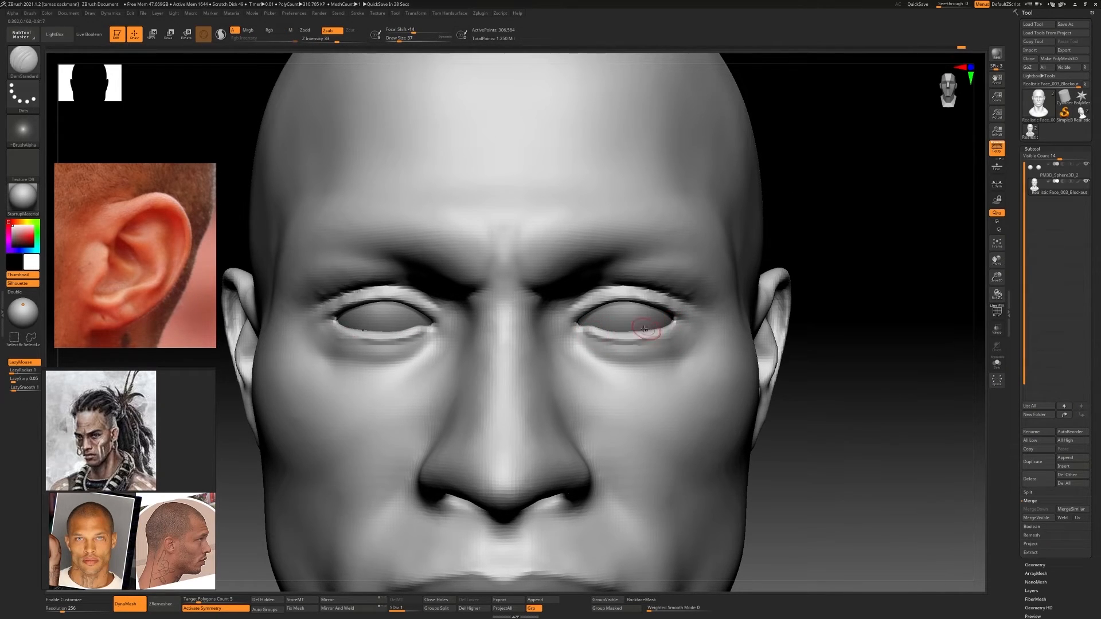
mouse_move(645, 329)
right_down()
mouse_move(579, 326)
mouse_move(595, 319)
right_up()
key(b)
key(c)
key(b)
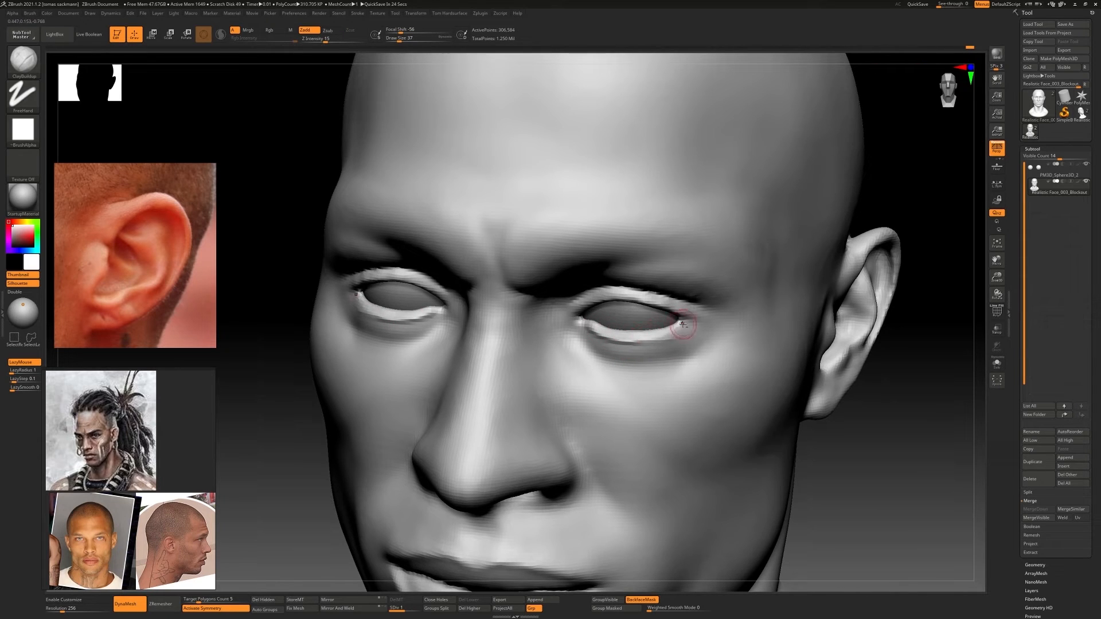
shift+right_drag(686, 327, 613, 326)
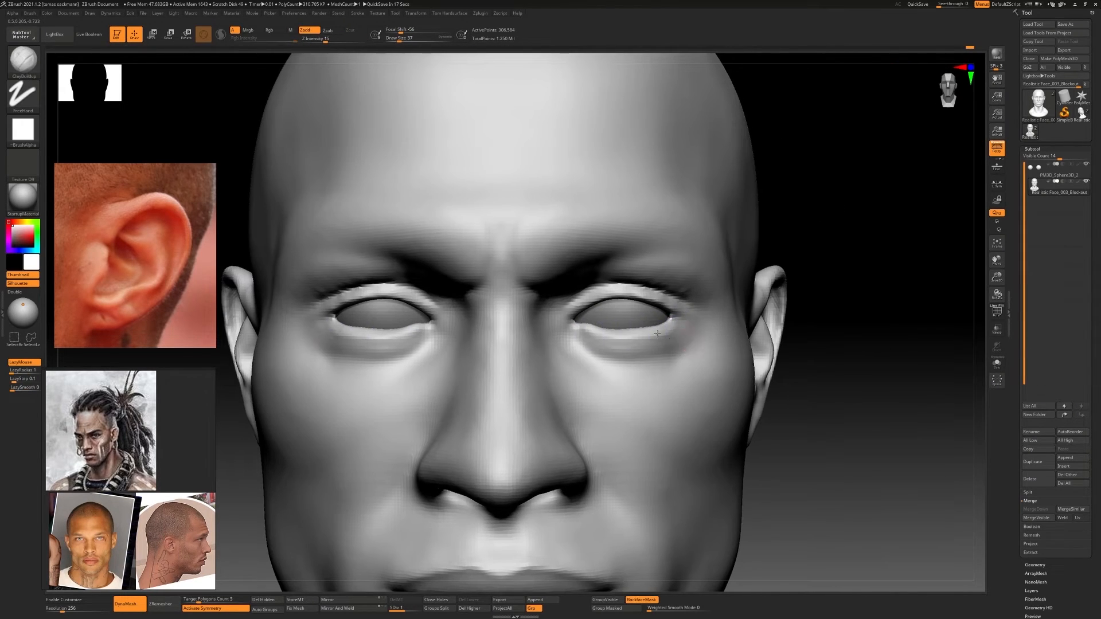
mouse_move(683, 322)
ctrl+right_down()
mouse_move(648, 258)
mouse_move(599, 330)
ctrl+right_up()
Adjust the lower eyelids and inner eye corners with the Move Topological brush
key(b)
key(m)
key(t)
drag(614, 327, 604, 330)
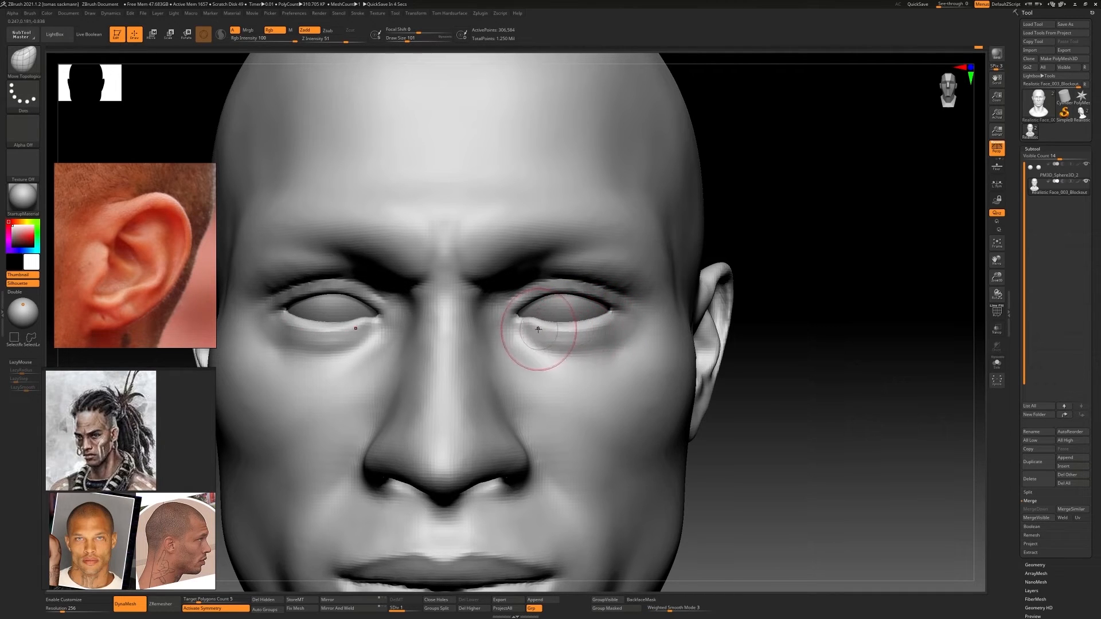
ctrl+right_drag(583, 363, 636, 331)
right_drag(636, 332, 591, 338)
right_drag(590, 338, 493, 287)
Smooth the back of the ears where they join the head
mouse_move(493, 287)
right_down()
mouse_move(548, 341)
mouse_move(688, 334)
mouse_move(742, 352)
mouse_move(683, 344)
right_up()
mouse_move(683, 344)
ctrl+right_down()
mouse_move(567, 324)
mouse_move(457, 328)
ctrl+right_up()
shift+drag(457, 328, 485, 332)
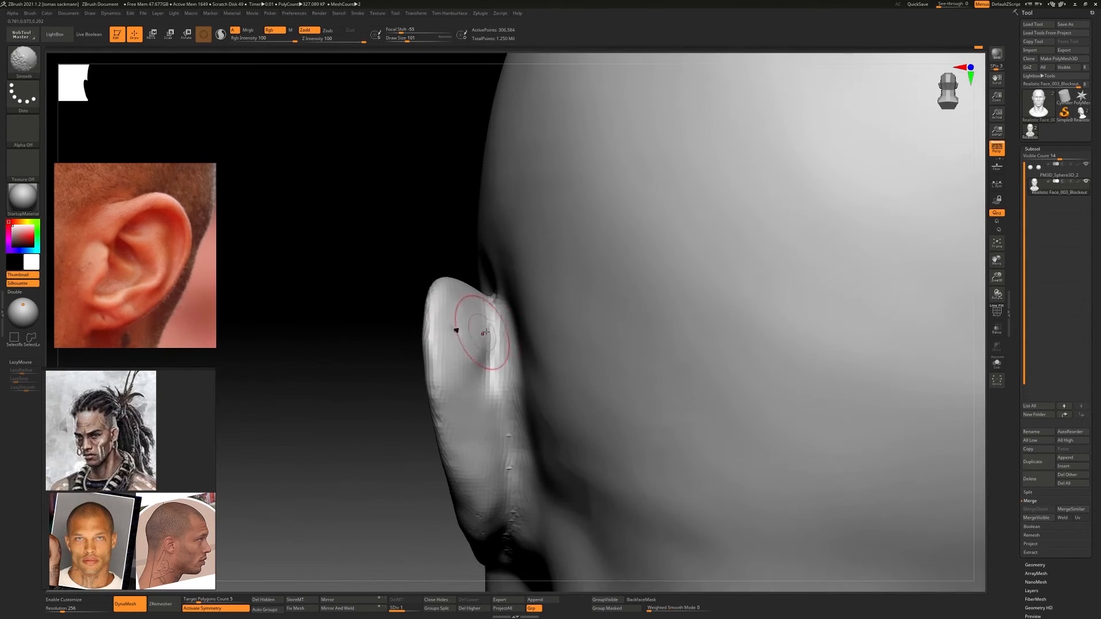
ctrl+right_drag(485, 332, 659, 476)
Isolate the head mesh and shape the inside of the nostrils with the ClayBuildup brush
key(f)
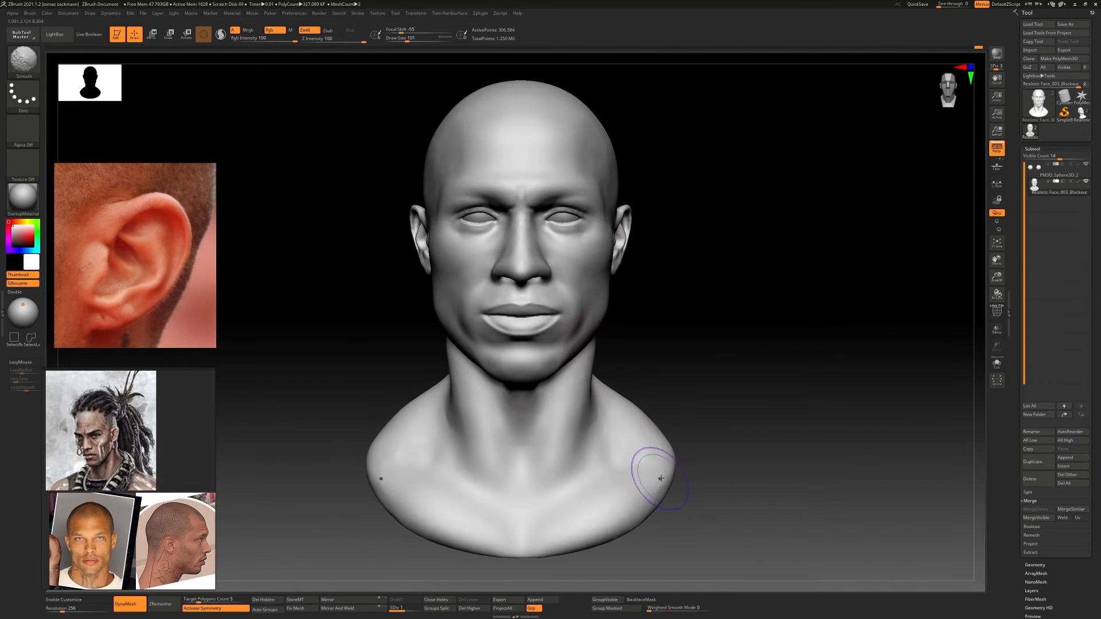
key(alt+s)
ctrl+right_drag(549, 220, 711, 172)
right_drag(711, 172, 677, 109)
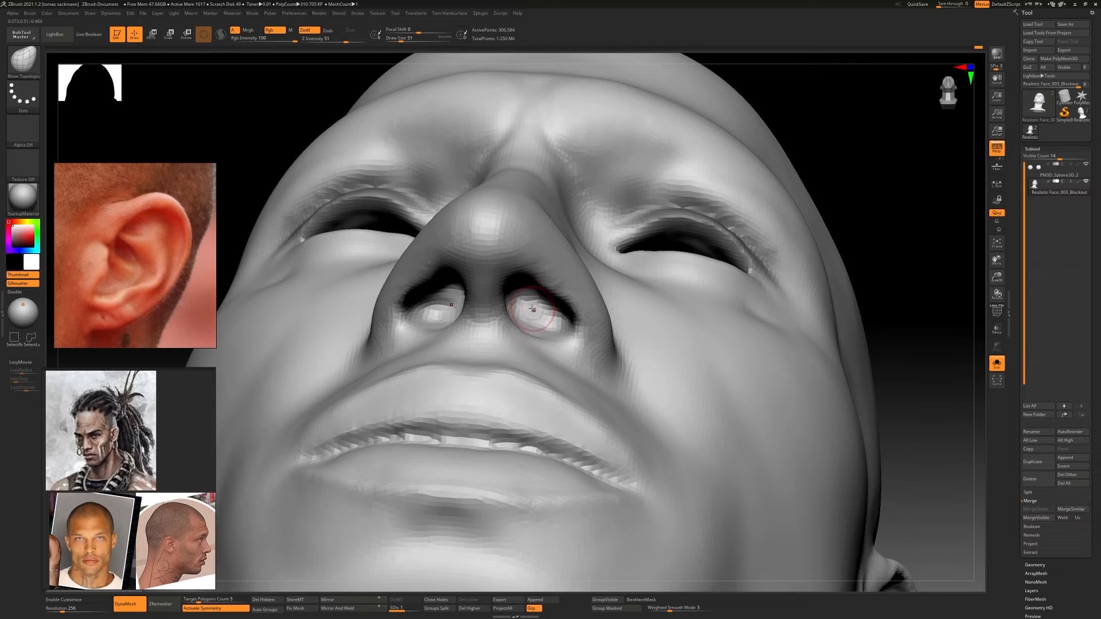
key(b)
key(c)
key(b)
right_drag(533, 310, 523, 273)
alt+drag(535, 291, 541, 313)
mouse_move(542, 313)
right_down()
mouse_move(582, 328)
mouse_move(514, 316)
mouse_move(511, 303)
mouse_move(602, 286)
right_up()
alt+drag(560, 313, 546, 303)
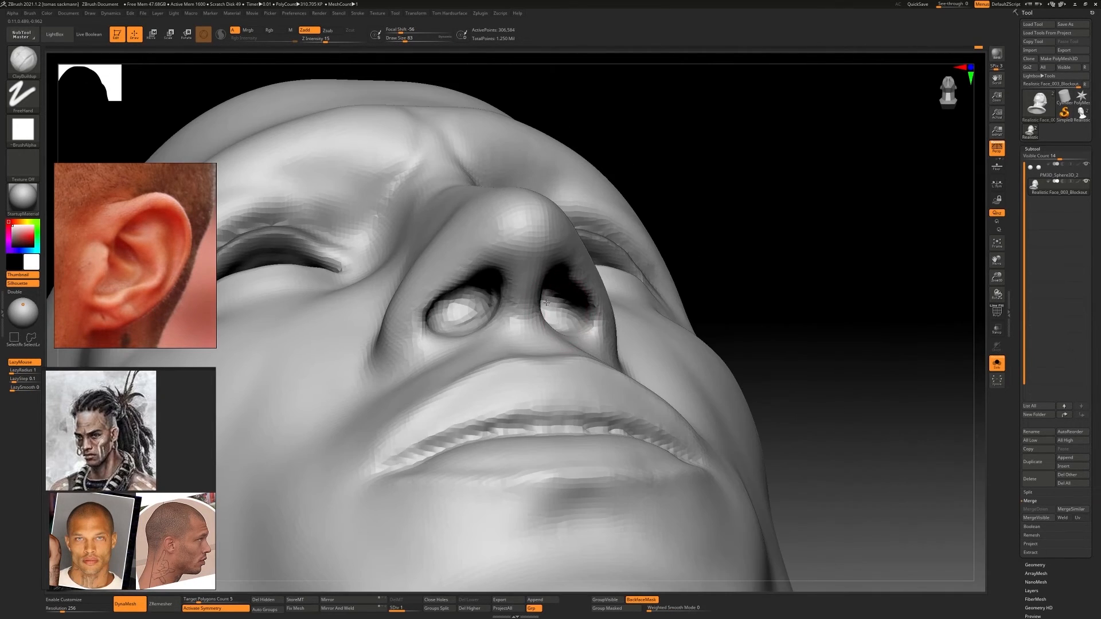
mouse_move(546, 302)
right_down()
mouse_move(602, 319)
mouse_move(589, 368)
right_up()
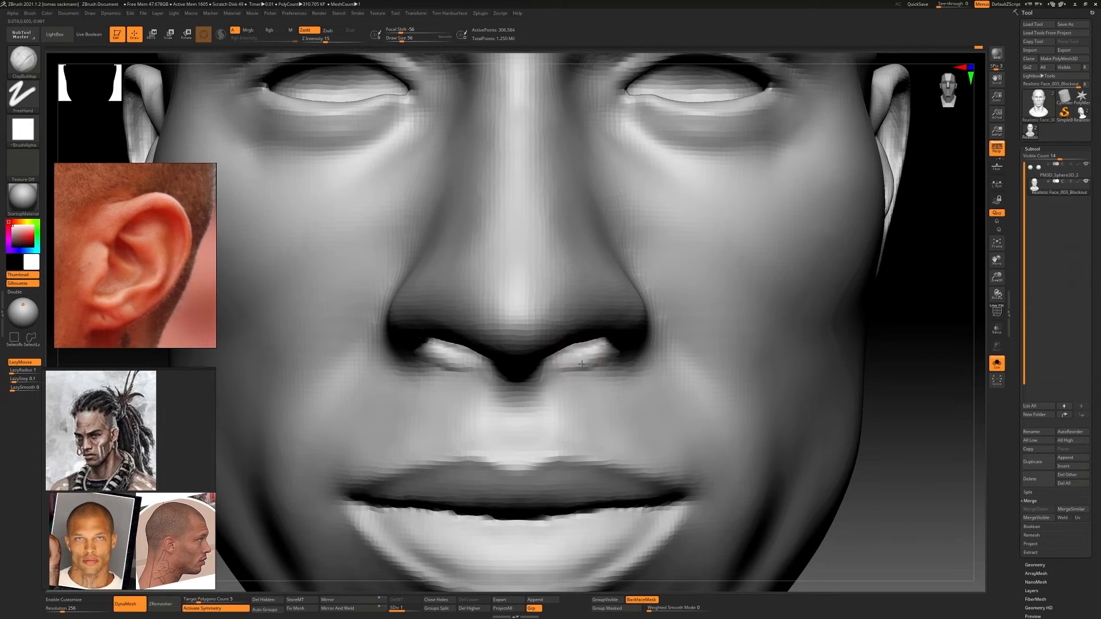
shift+drag(581, 364, 565, 364)
mouse_move(564, 364)
right_down()
mouse_move(521, 325)
mouse_move(529, 369)
mouse_move(577, 350)
mouse_move(564, 351)
right_up()
At subdivision level 2, sharpen the line between the lips with the DamStandard brush
key(b)
key(d)
key(s)
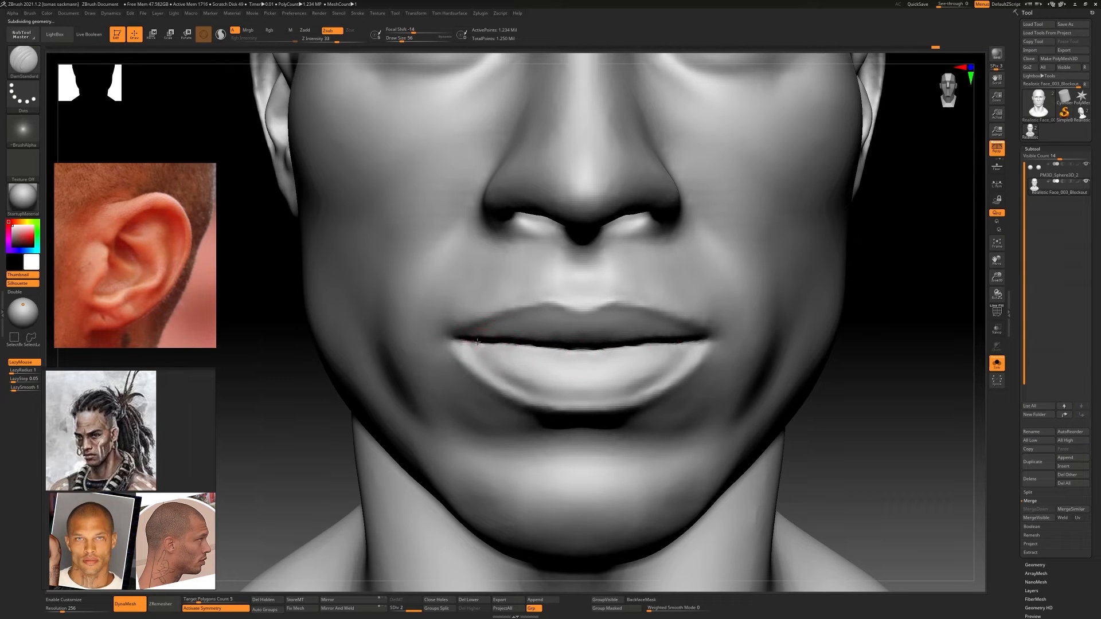
mouse_move(504, 344)
right_down()
mouse_move(634, 315)
mouse_move(614, 315)
mouse_move(651, 322)
mouse_move(645, 307)
mouse_move(622, 325)
right_up()
drag(622, 326, 570, 324)
right_drag(570, 324, 622, 325)
drag(623, 326, 561, 318)
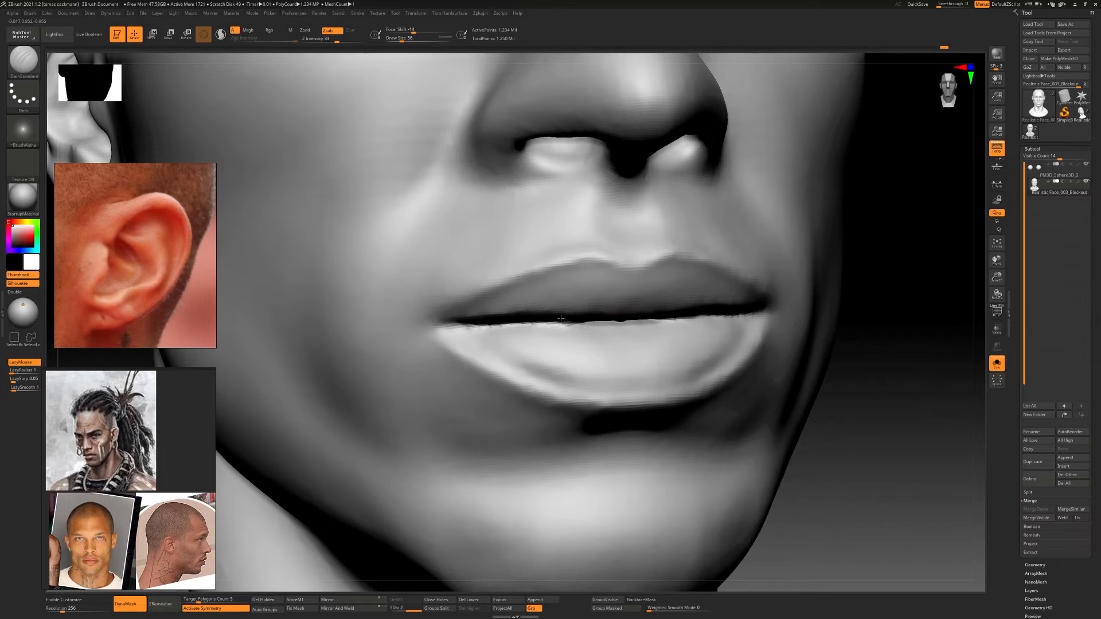
right_drag(561, 318, 565, 300)
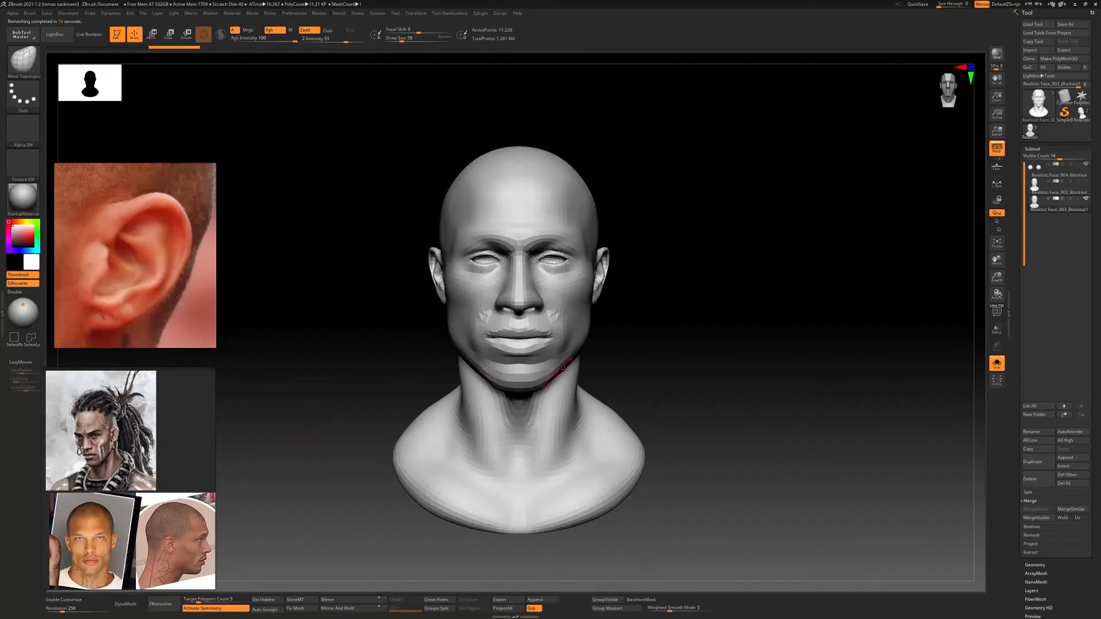
Inspect the duplicated head's wireframe and set the ZRemesher target polygon count to 15.35755
ctrl+right_drag(554, 338, 577, 317)
key(shift+f)
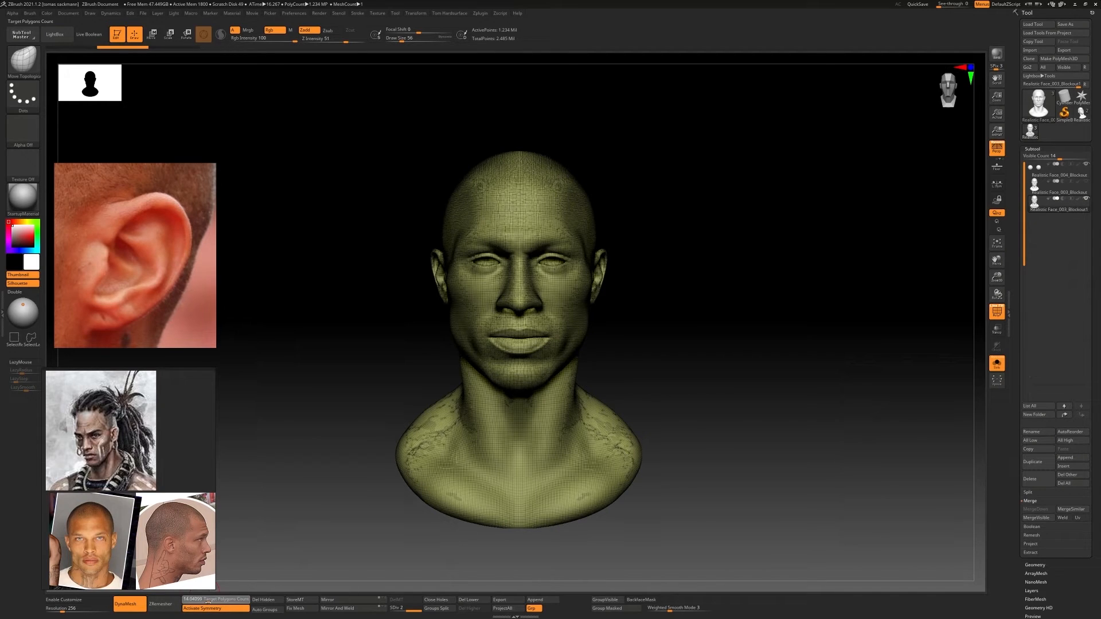
drag(208, 602, 210, 601)
ctrl+right_drag(218, 585, 233, 539)
key(shift+f)
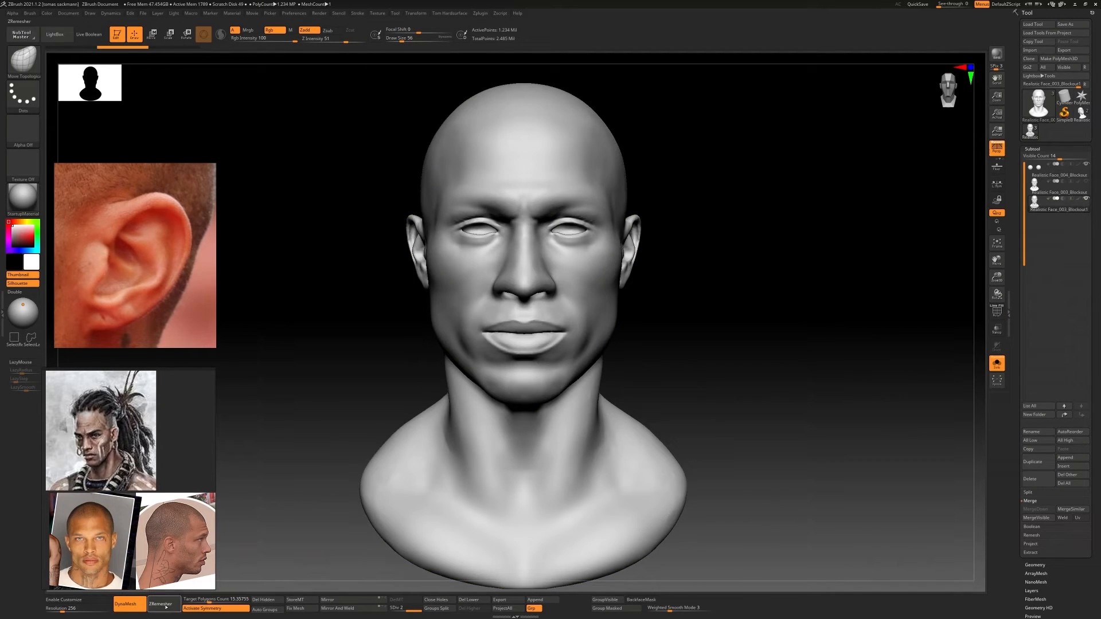
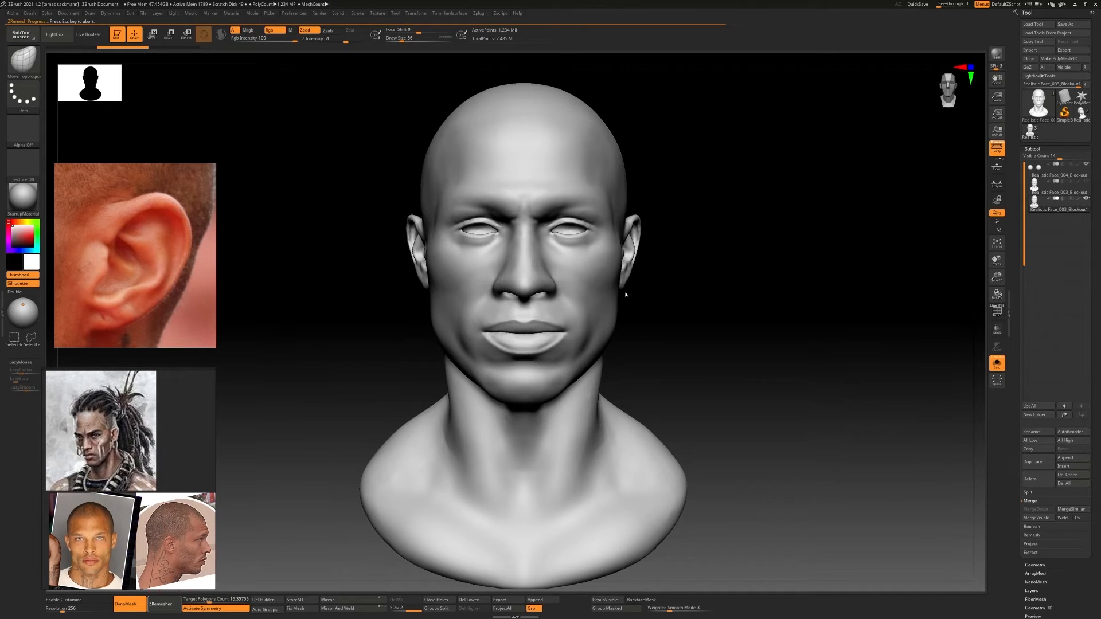
Show the wireframe on the remeshed head and bring the hole behind the ear into close view
ctrl+right_drag(531, 256, 570, 261)
key(shift+f)
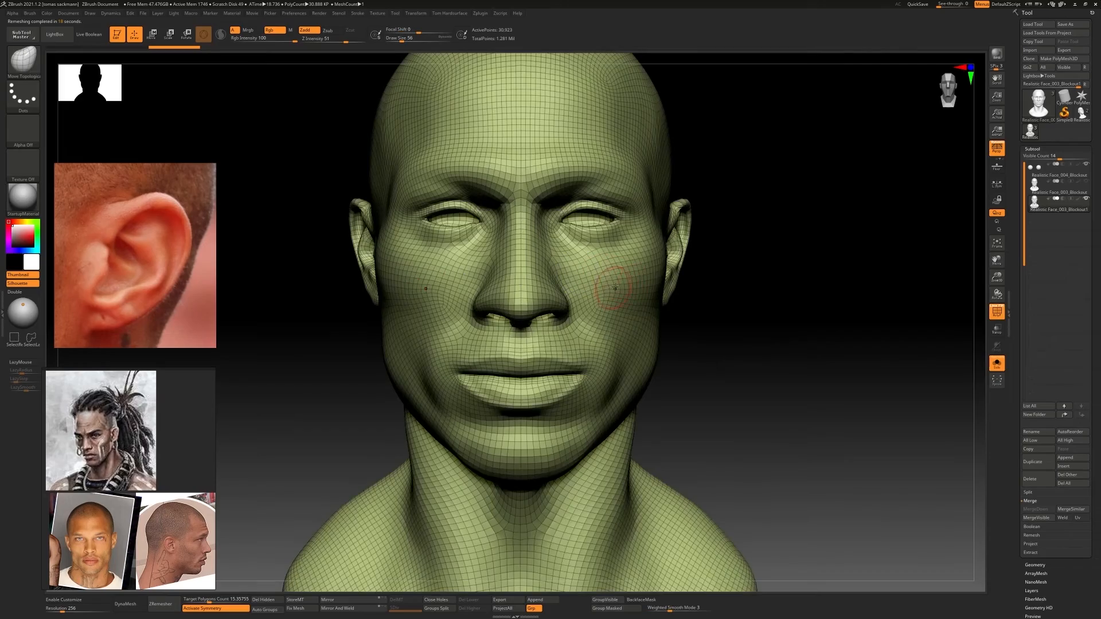
mouse_move(639, 297)
ctrl+right_down()
mouse_move(597, 289)
mouse_move(653, 299)
ctrl+right_up()
mouse_move(653, 298)
right_down()
mouse_move(602, 299)
mouse_move(660, 295)
mouse_move(616, 312)
mouse_move(653, 321)
mouse_move(688, 246)
mouse_move(682, 286)
right_up()
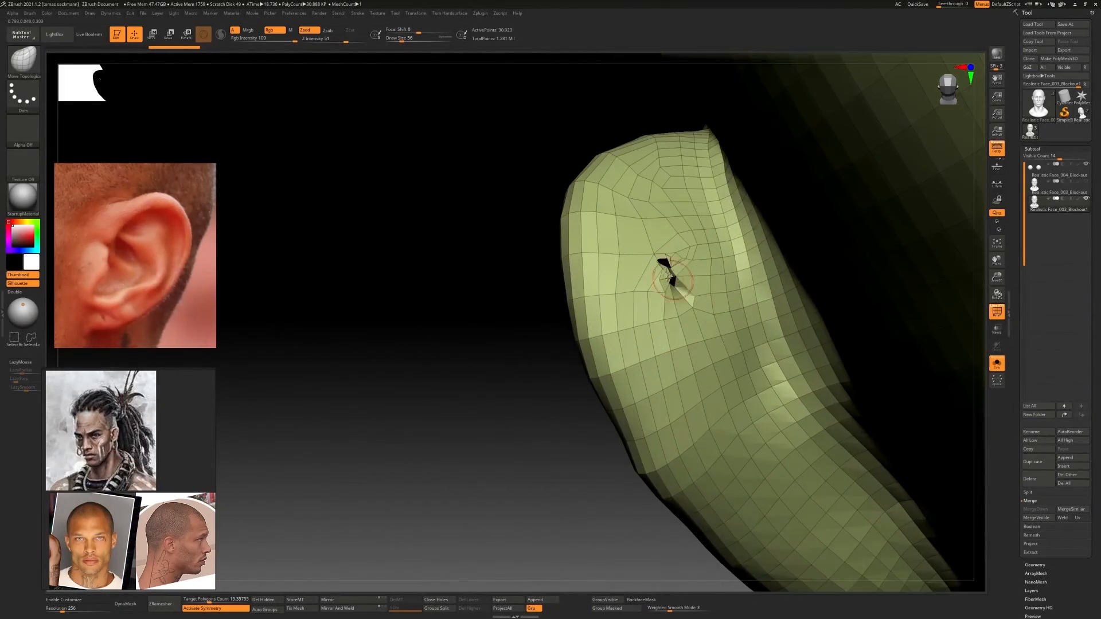
Try to close the hole behind the ear by reshaping the surrounding surface of the remeshed head
shift+drag(672, 272, 688, 276)
ctrl+right_drag(687, 277, 610, 310)
mouse_move(482, 321)
ctrl+right_down()
mouse_move(492, 356)
mouse_move(438, 338)
mouse_move(648, 298)
mouse_move(619, 310)
ctrl+right_up()
ctrl+right_drag(619, 310, 516, 321)
ctrl+right_drag(611, 298, 637, 287)
Undo the remesh to restore the dense DynaMesh head and drop it to subdivision level 1
key(ctrl+z)
key(ctrl+z)
key(ctrl+z)
key(shift+d)
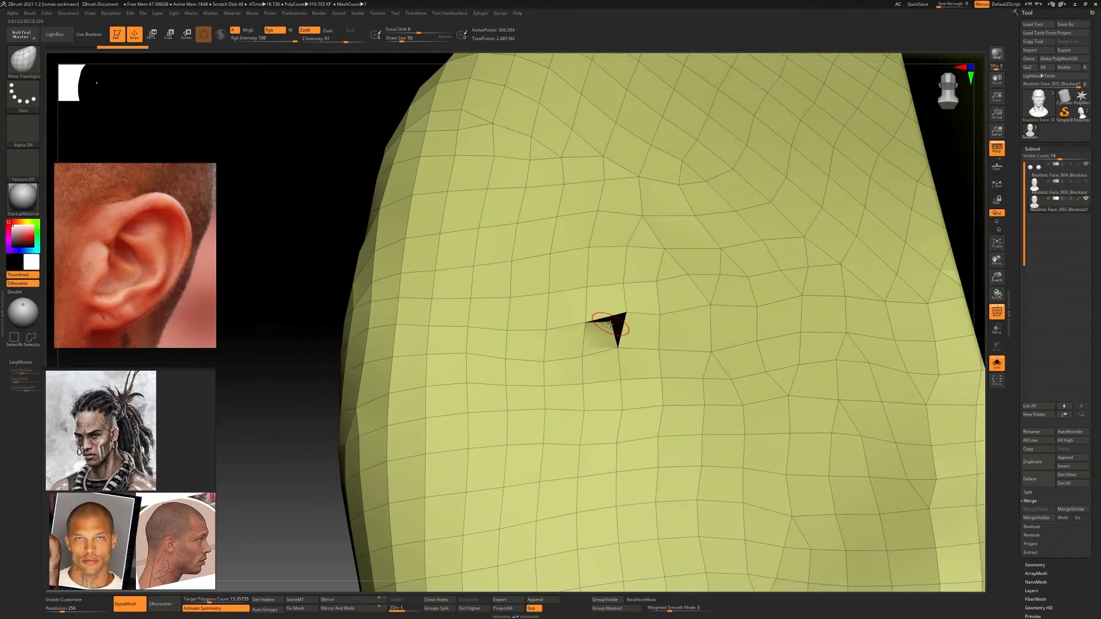
Pull the edges of the hole behind the ear with the Move Topological brush and return to subdivision level 2
alt+right_drag(664, 328, 626, 324)
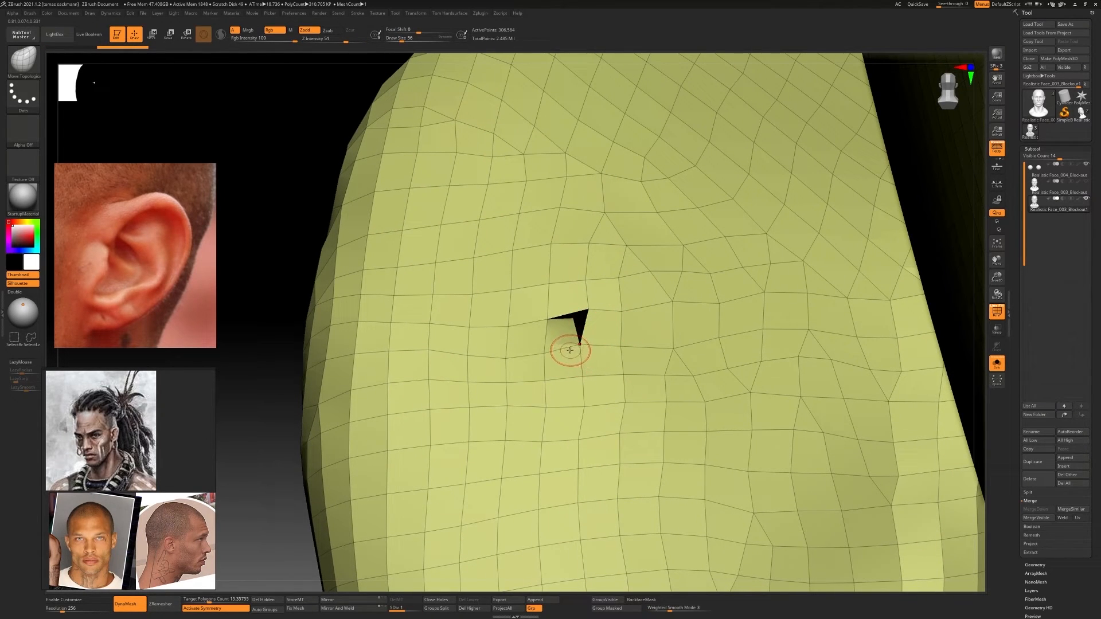
ctrl+right_drag(591, 316, 720, 322)
key(d)
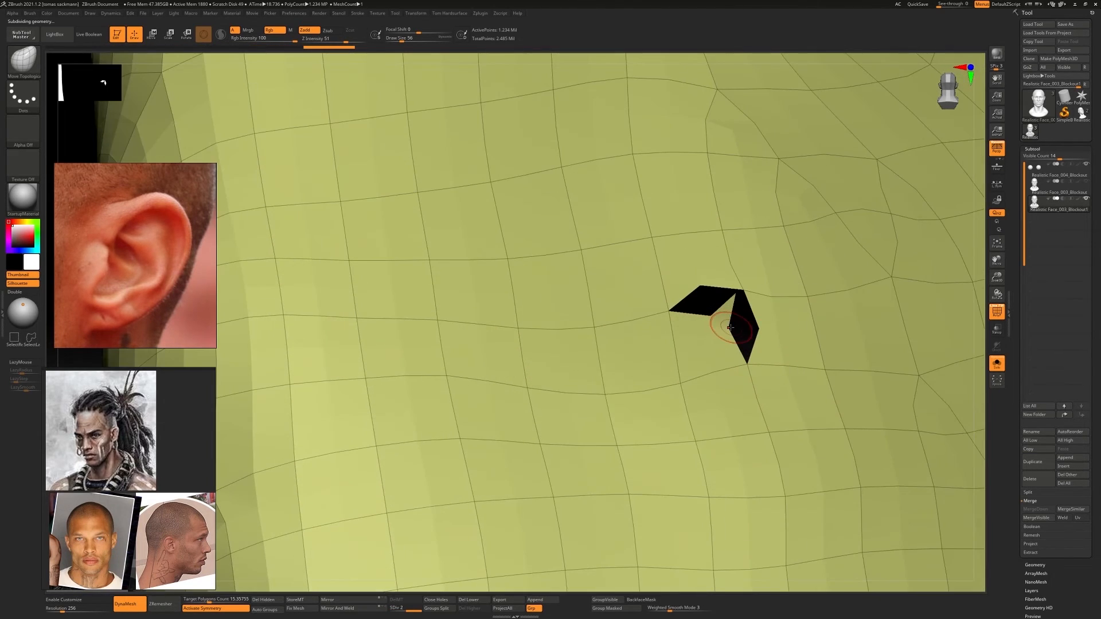
Pull the surrounding vertices over the remaining gaps behind the ear so the hole's edges meet
drag(746, 287, 747, 288)
drag(725, 332, 760, 329)
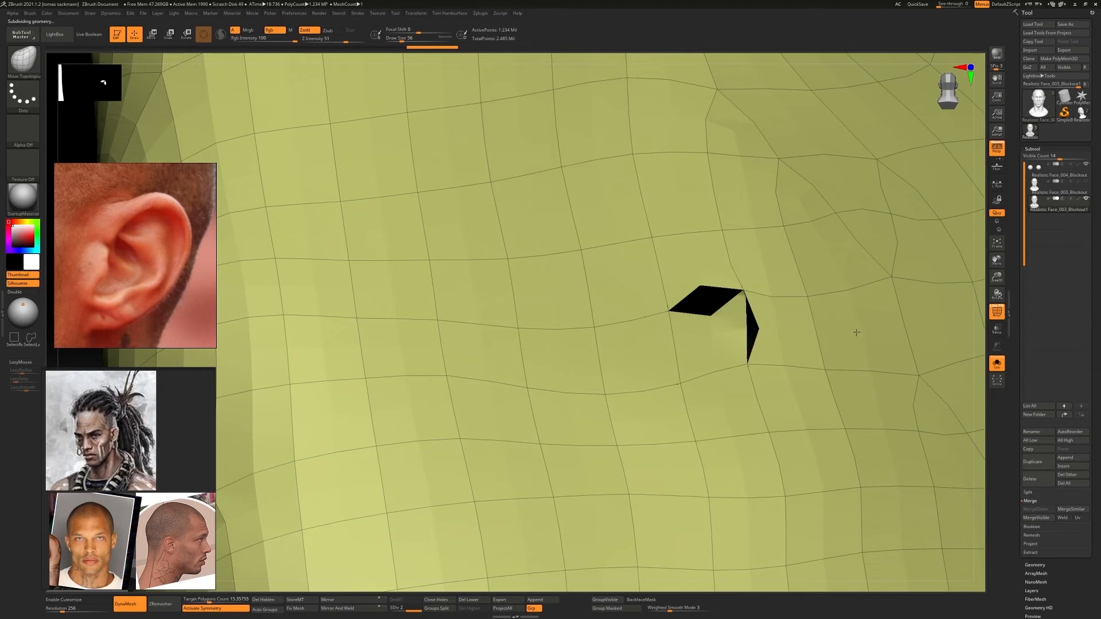
right_drag(855, 332, 705, 287)
drag(679, 310, 674, 283)
right_drag(668, 240, 659, 279)
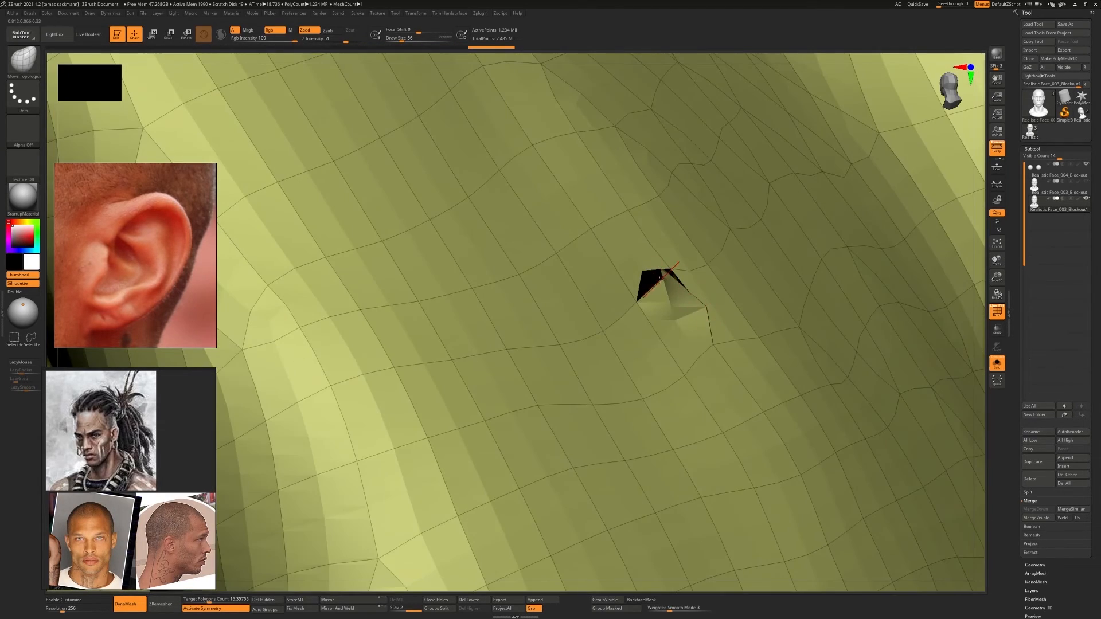
mouse_move(663, 278)
mouse_down()
mouse_move(632, 268)
mouse_move(678, 293)
mouse_up()
mouse_move(678, 293)
right_down()
mouse_move(683, 282)
mouse_move(688, 297)
right_up()
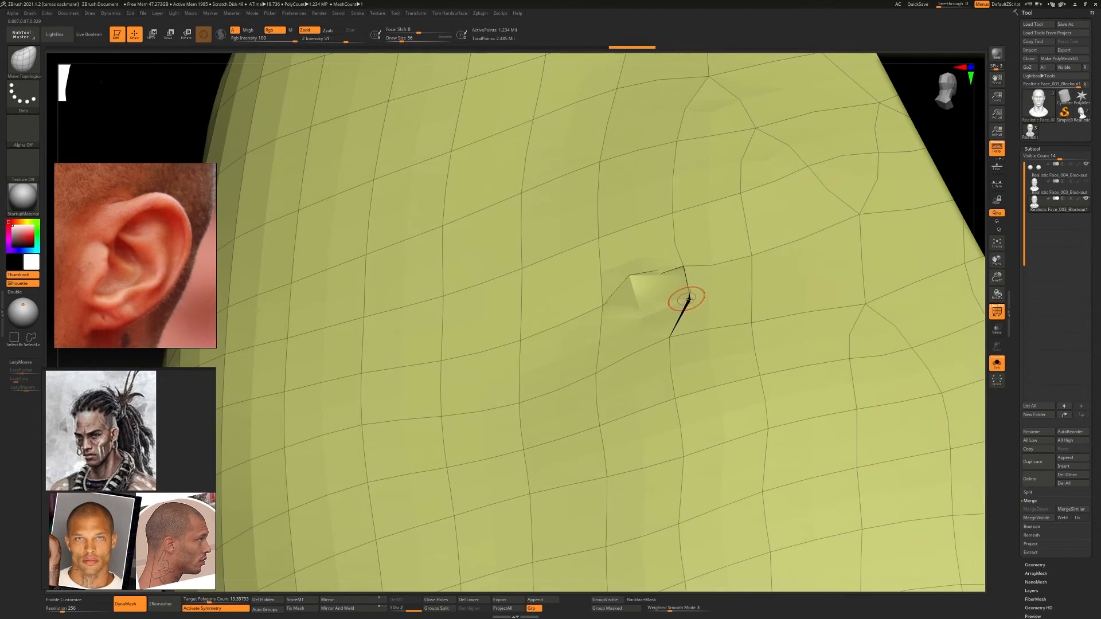
drag(688, 297, 696, 299)
Remesh the whole head again with ZRemesher
ctrl+right_drag(632, 276, 482, 298)
right_drag(481, 298, 705, 355)
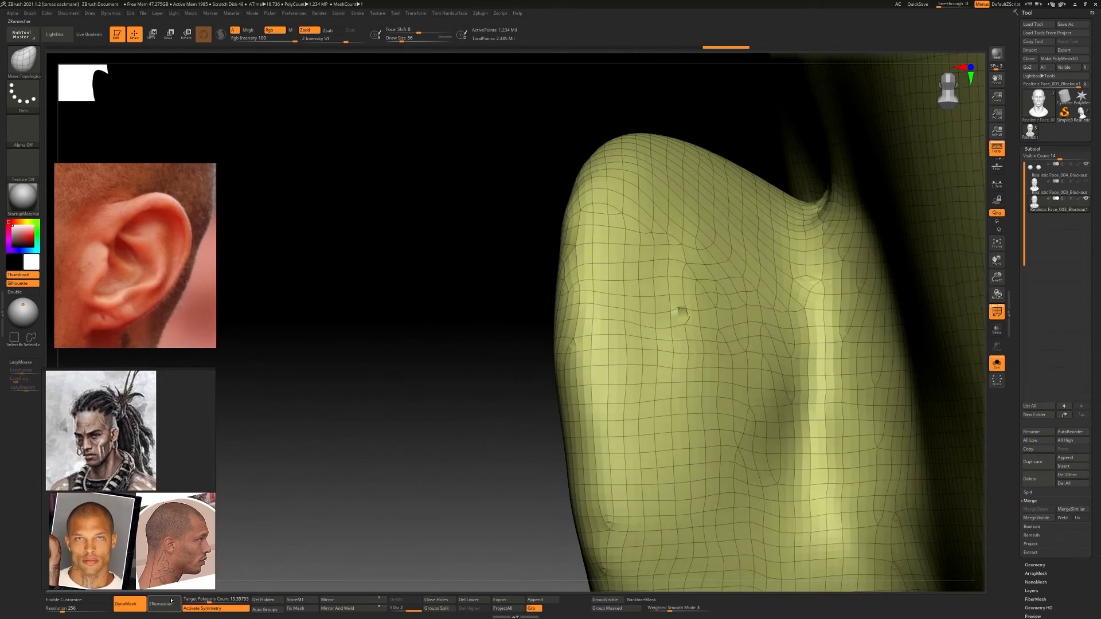
ctrl+right_drag(482, 321, 381, 392)
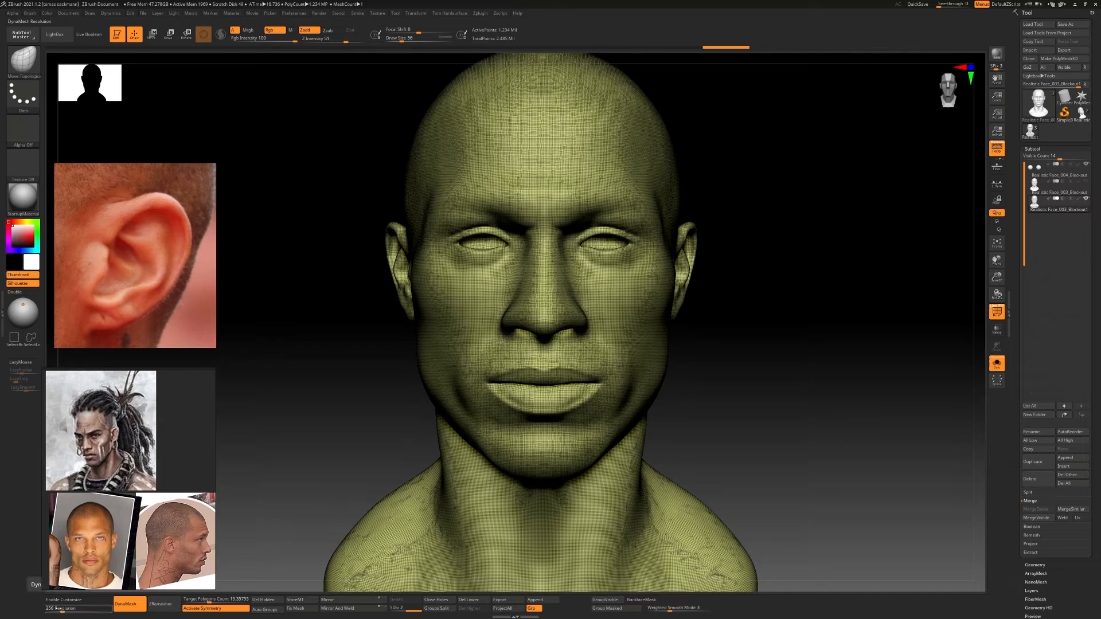
drag(58, 609, 60, 611)
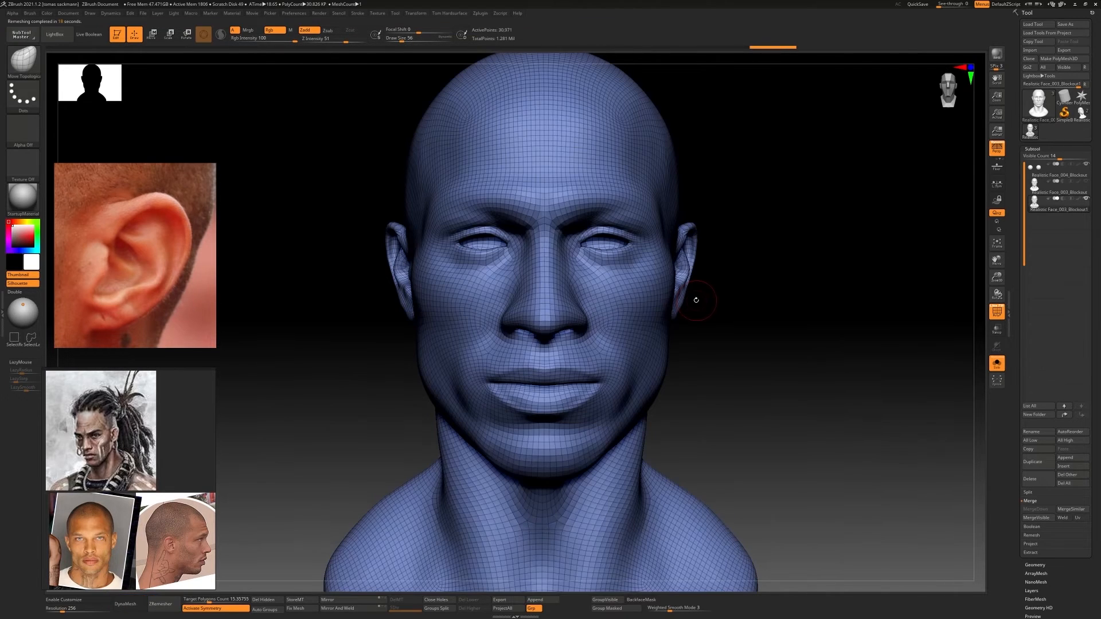
Inspect and smooth the hole behind the ear on the remeshed head, and undo the remesh
alt+drag(696, 300, 571, 310)
right_drag(571, 309, 565, 319)
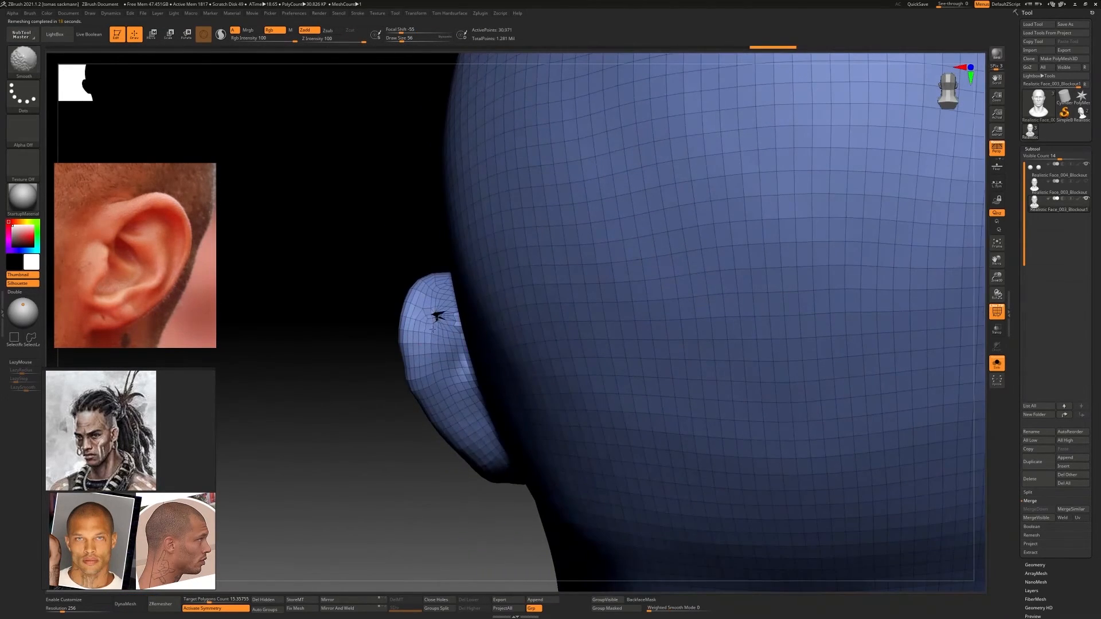
mouse_move(430, 319)
ctrl+right_down()
mouse_move(631, 315)
mouse_move(459, 324)
mouse_move(525, 322)
mouse_move(512, 325)
ctrl+right_up()
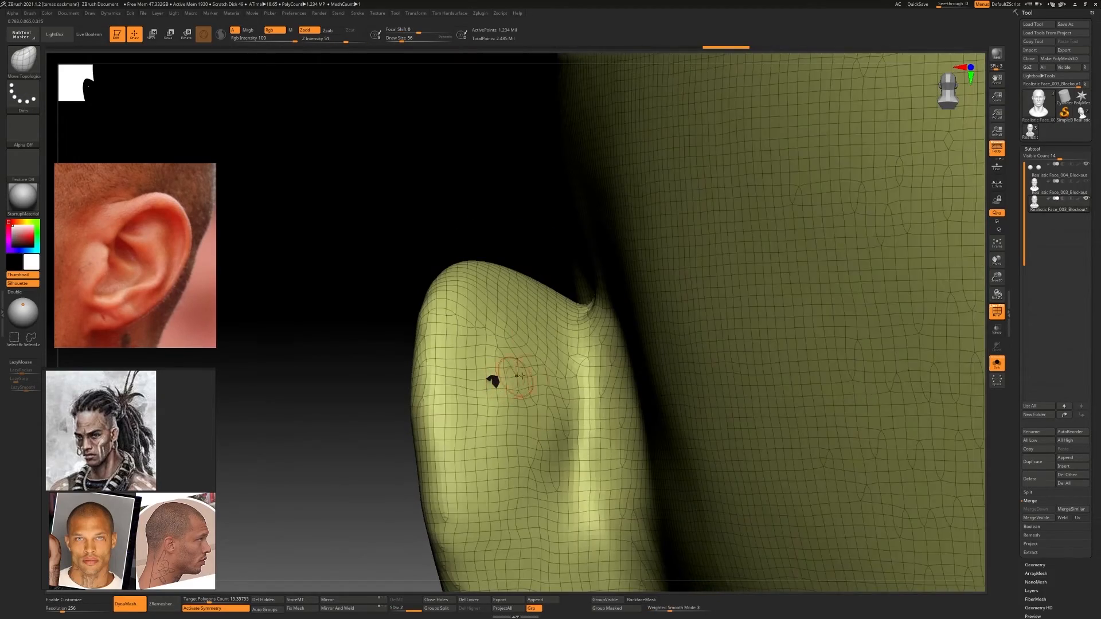
right_drag(522, 376, 566, 345)
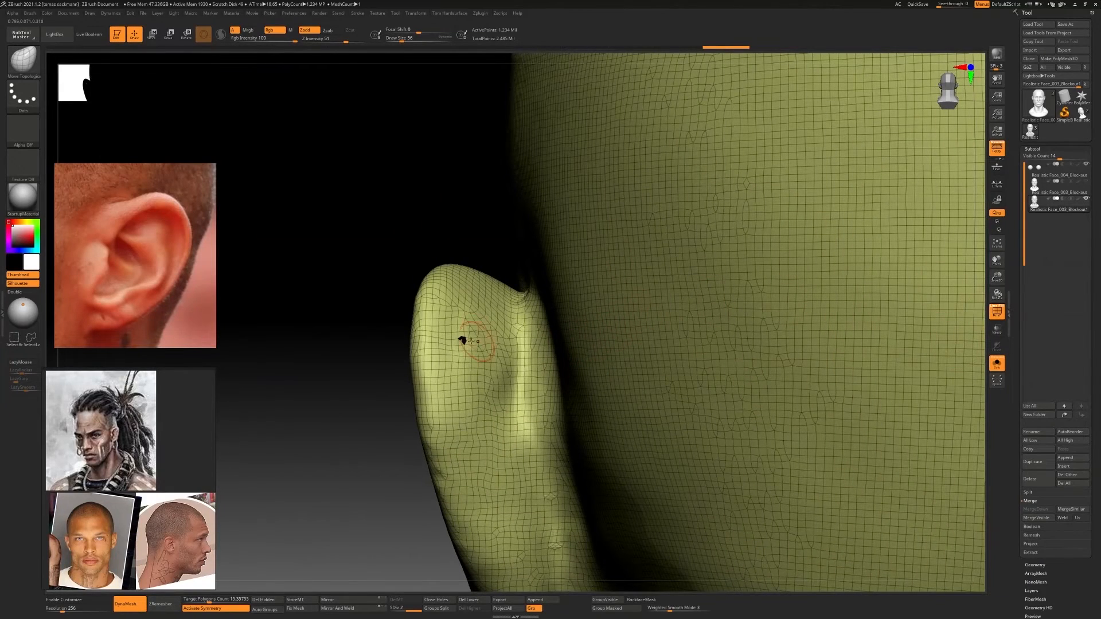
Choose the IMM Parts brush with the Mechanical 01 round part as the insert mesh
ctrl+right_drag(462, 341, 458, 337)
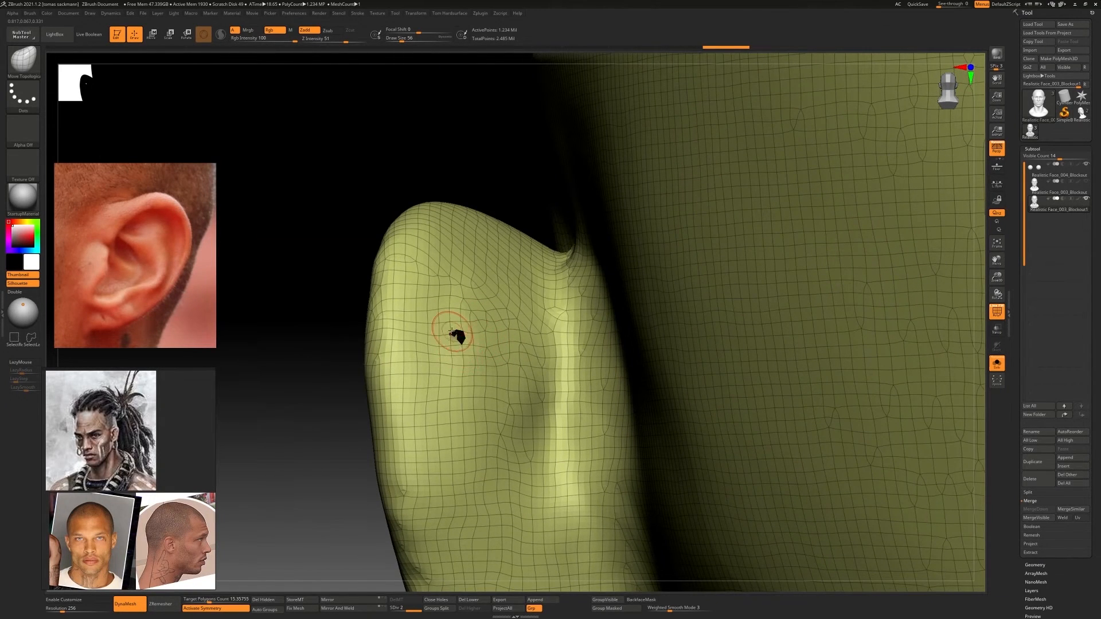
key(b)
click(459, 352)
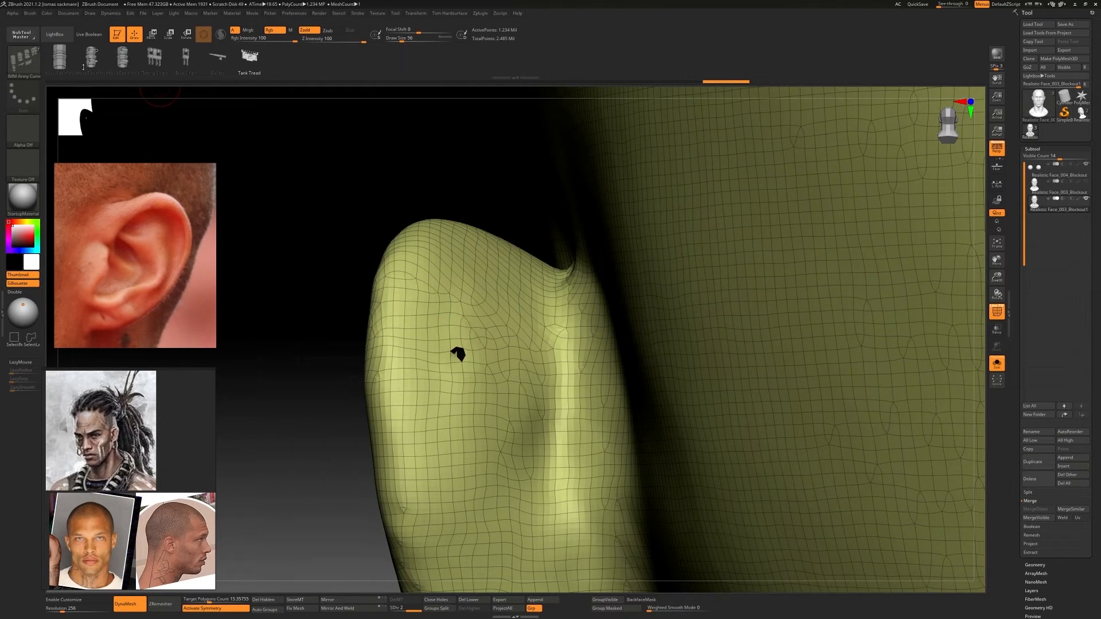
key(b)
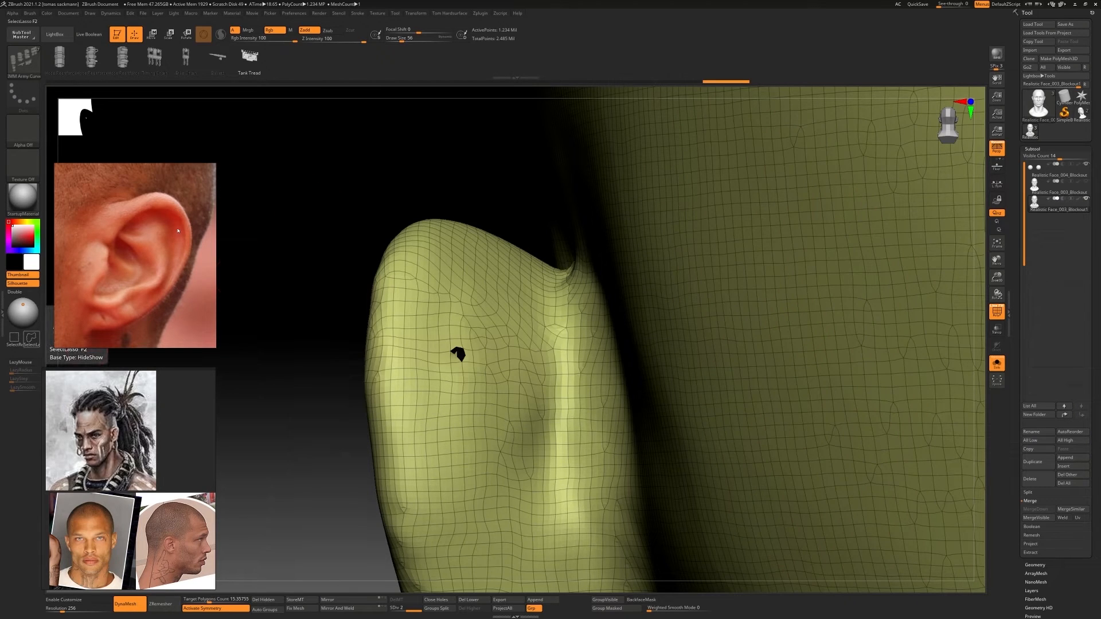
key(b)
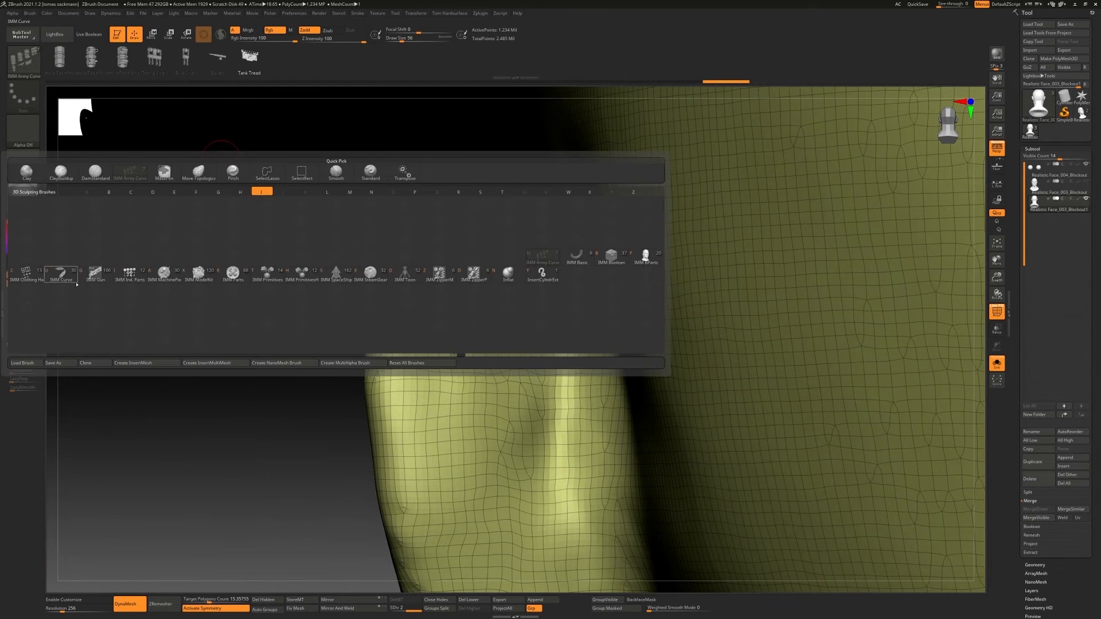
click(233, 274)
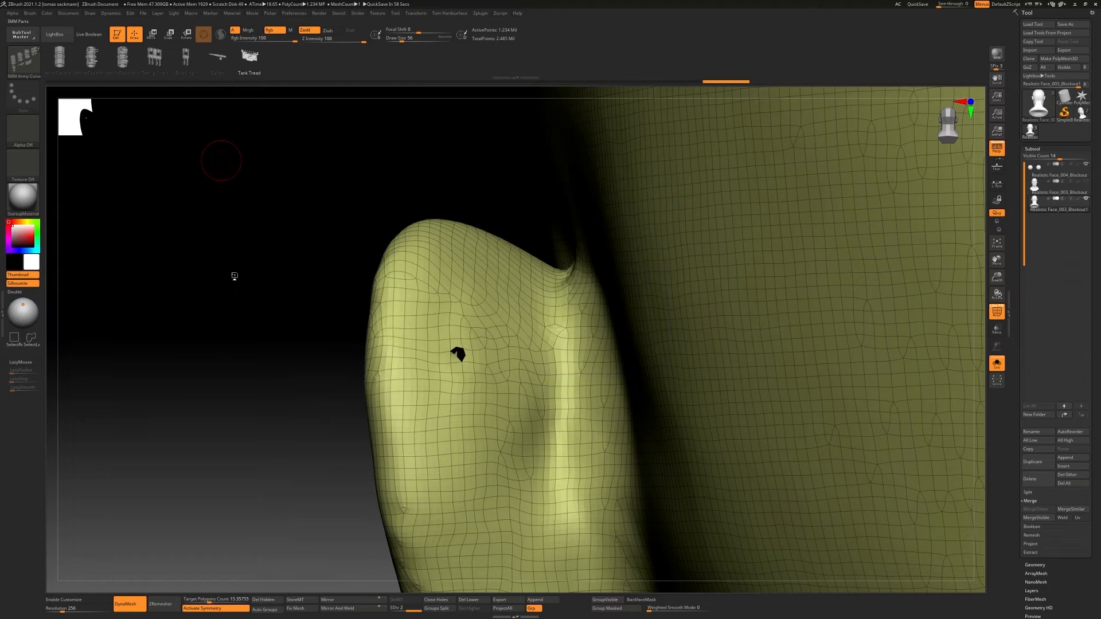
click(818, 56)
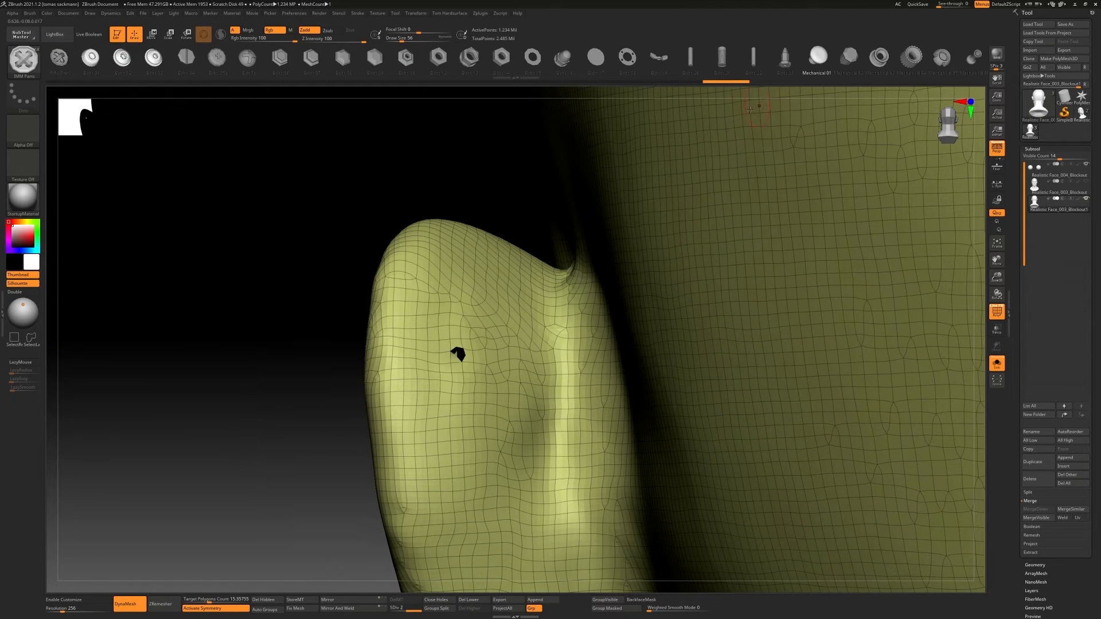
Delete the head's lower subdivision levels and insert the Mechanical 01 part into the hole behind the ear
click(459, 355)
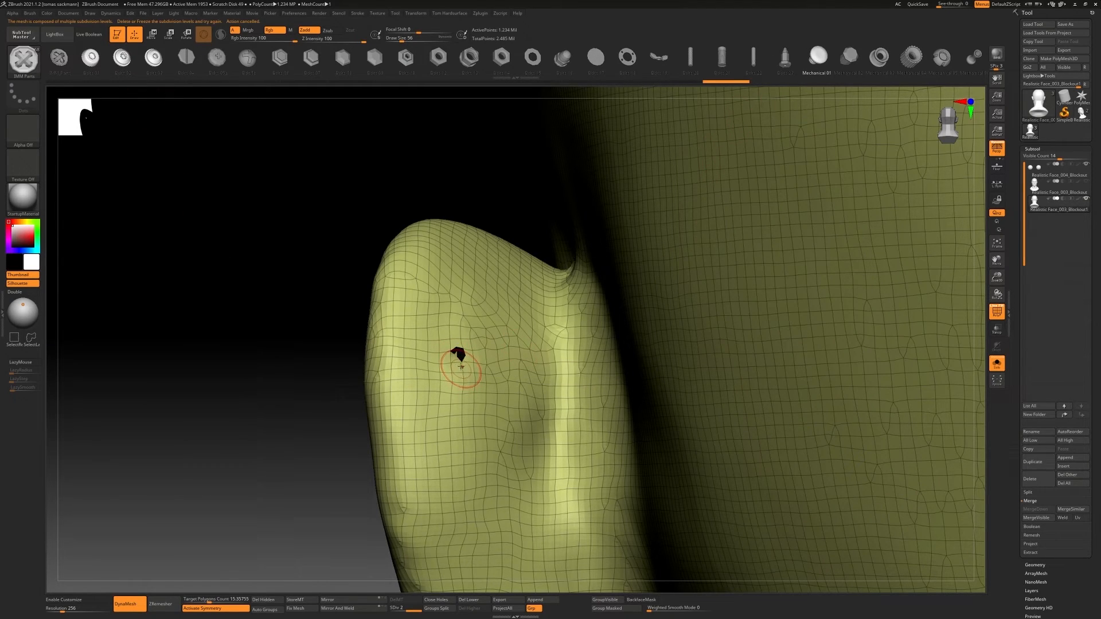
click(469, 600)
drag(460, 355, 465, 358)
ctrl+right_drag(467, 359, 612, 365)
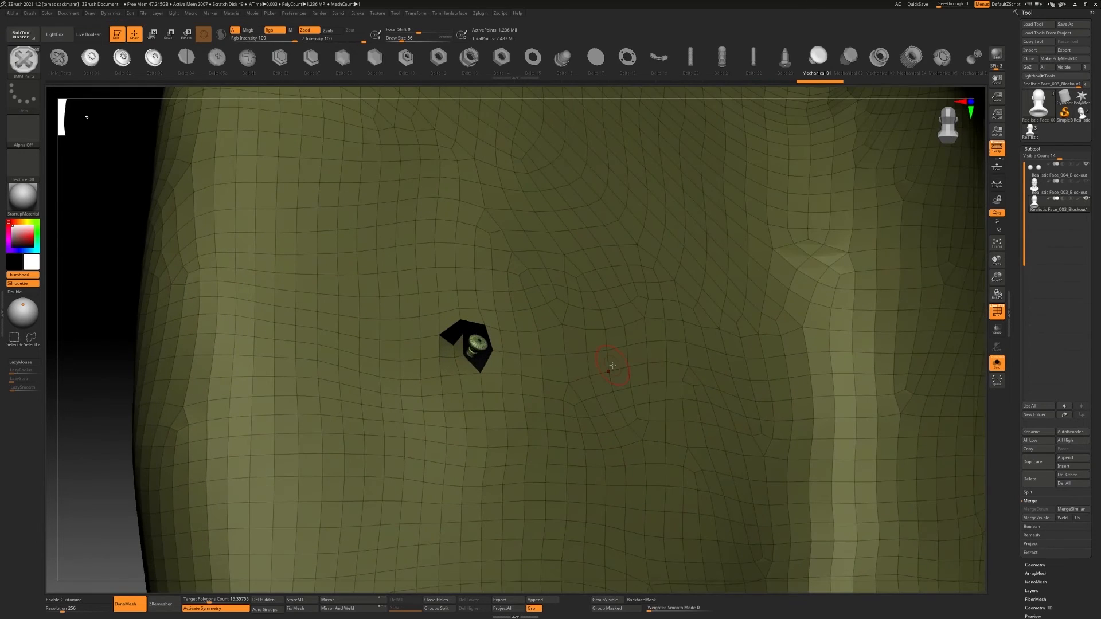
Activate the transform gizmo and centre it on the inserted round part
ctrl+right_drag(739, 236, 694, 281)
key(e)
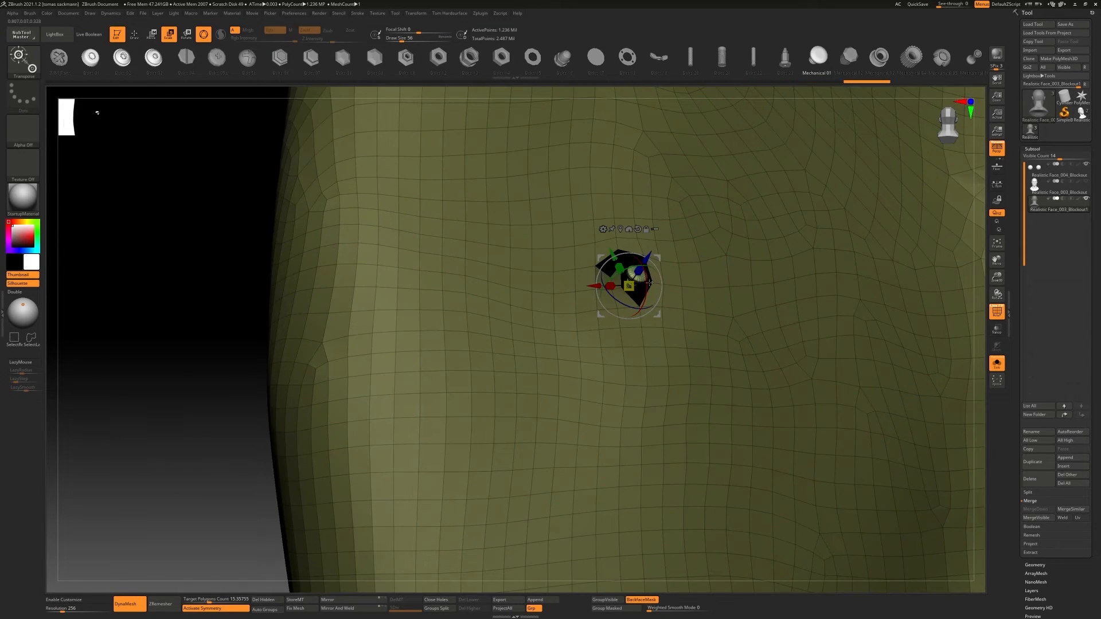
click(620, 231)
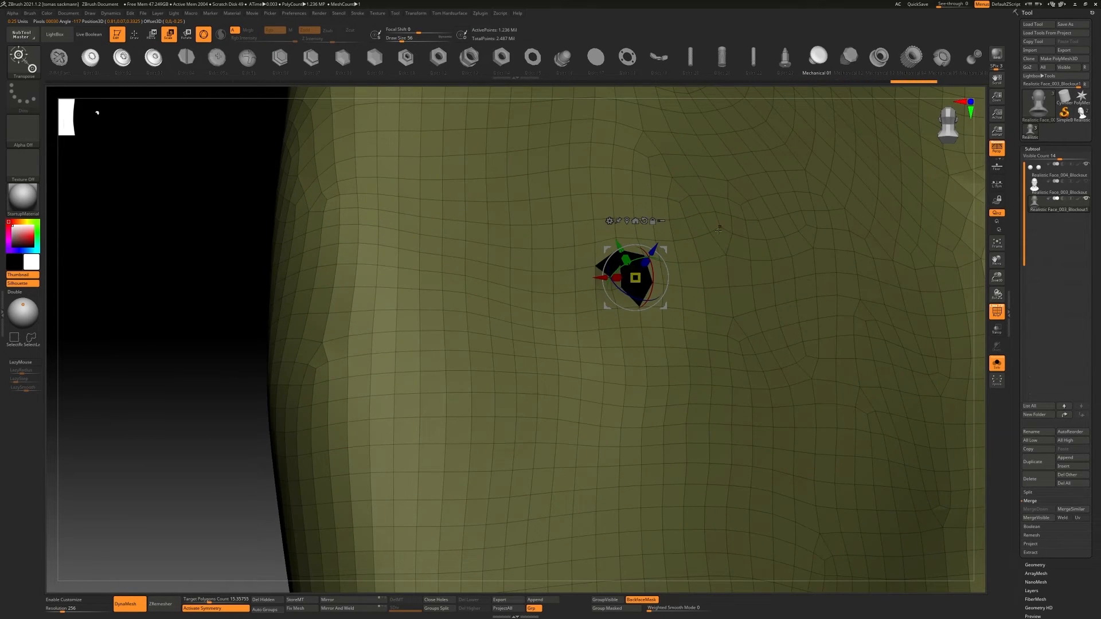
Try to scale the inserted part with symmetry on, and undo the last scaling
ctrl+right_drag(652, 221, 390, 252)
ctrl+right_drag(396, 258, 450, 268)
drag(450, 269, 460, 262)
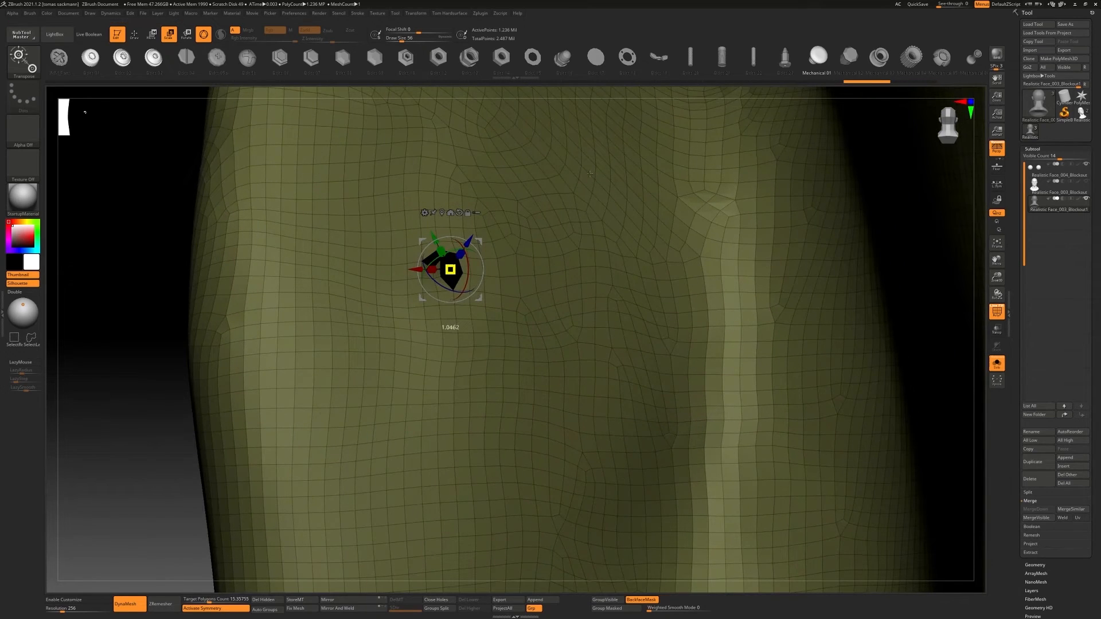
drag(590, 174, 591, 173)
key(ctrl+z)
Turn off symmetry and scale the inserted part up until it plugs the hole behind the ear
key(x)
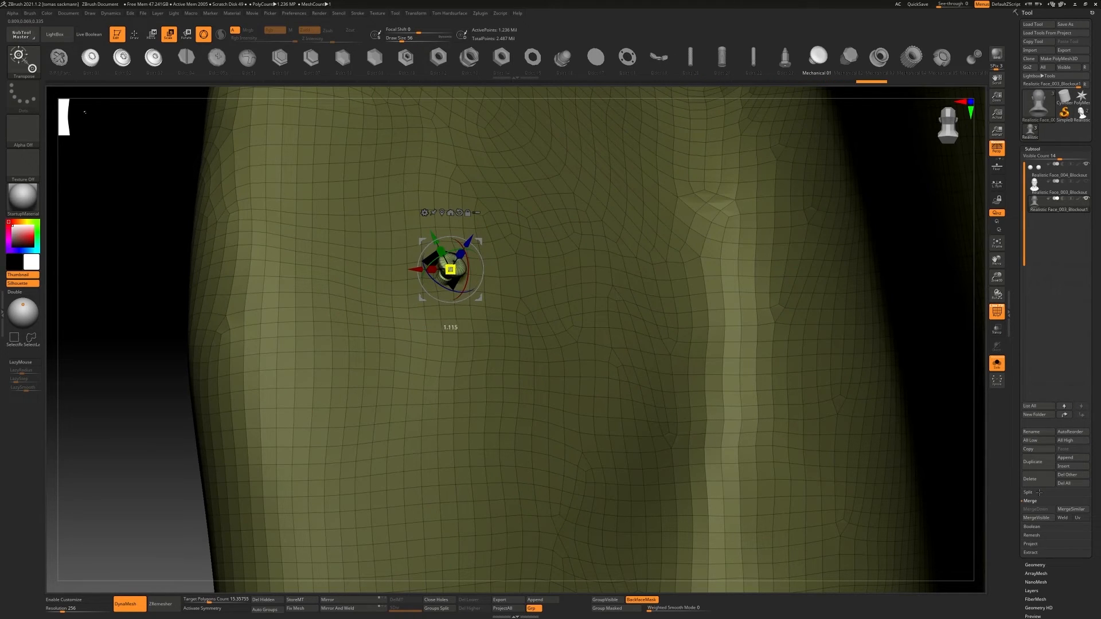
right_drag(630, 344, 516, 390)
drag(382, 333, 421, 319)
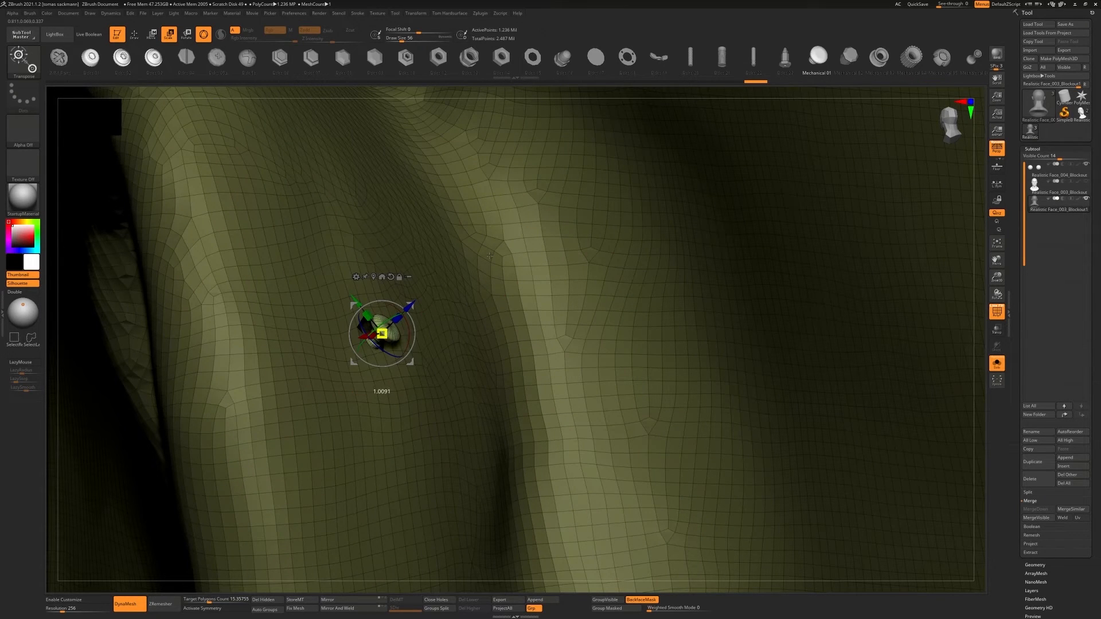
drag(508, 270, 530, 258)
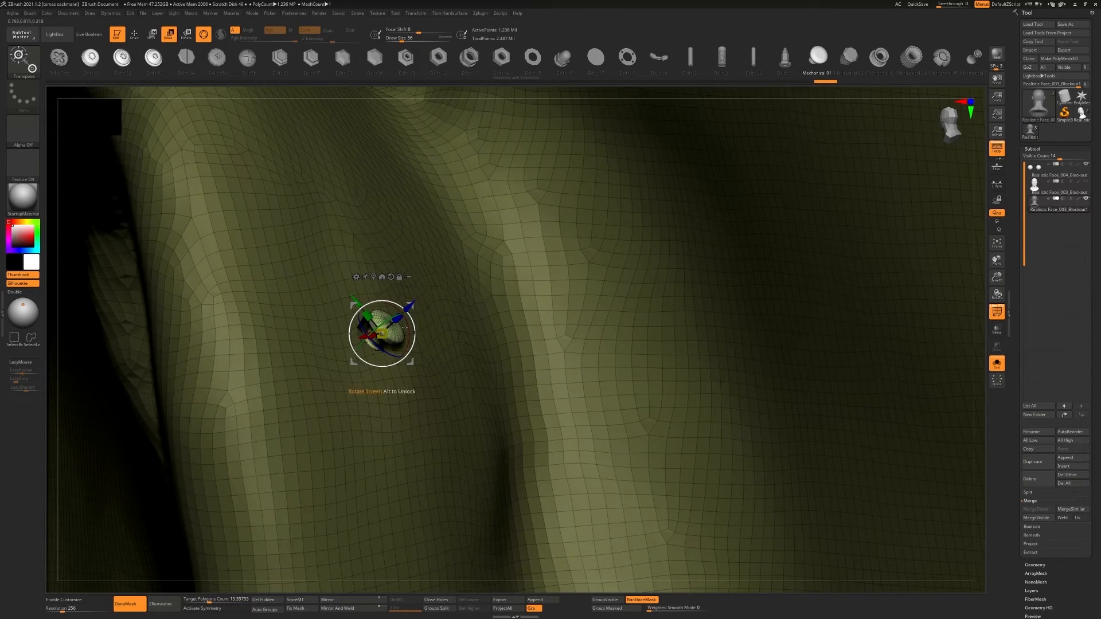
drag(381, 334, 736, 149)
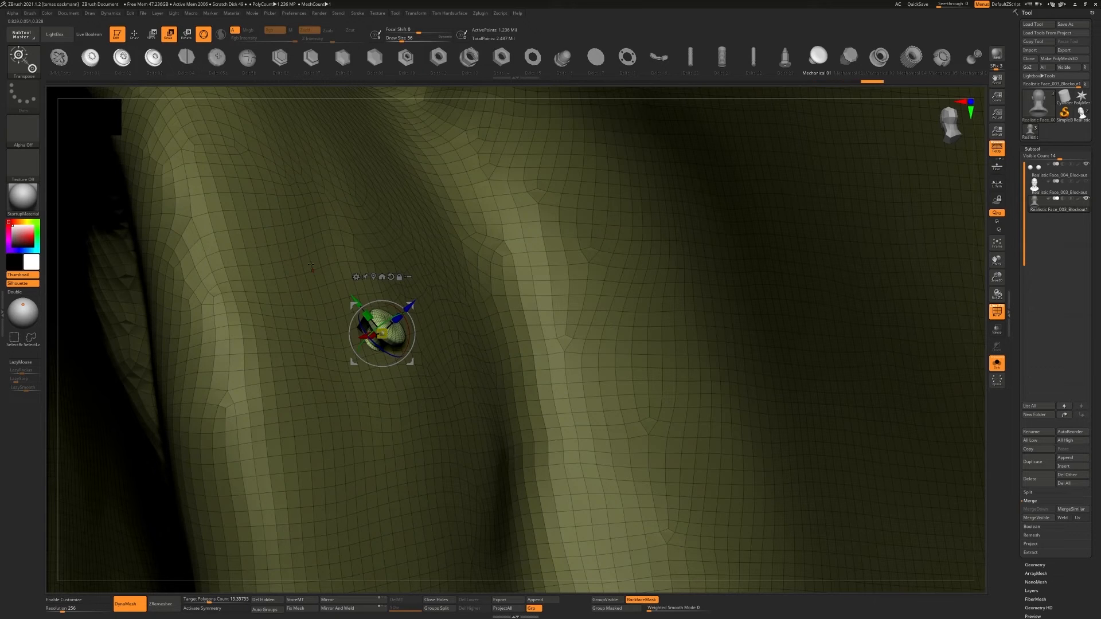
right_drag(338, 344, 396, 338)
drag(354, 293, 347, 304)
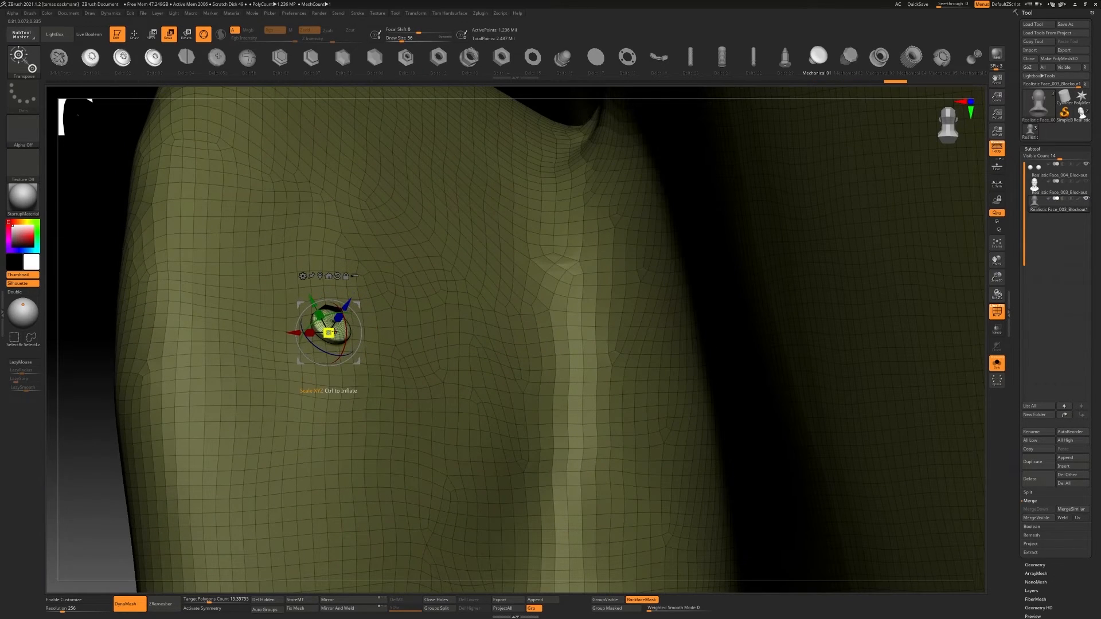
Realign the transform gizmo to the plug's surface and fine-tune the plug's size over the hole
key(q)
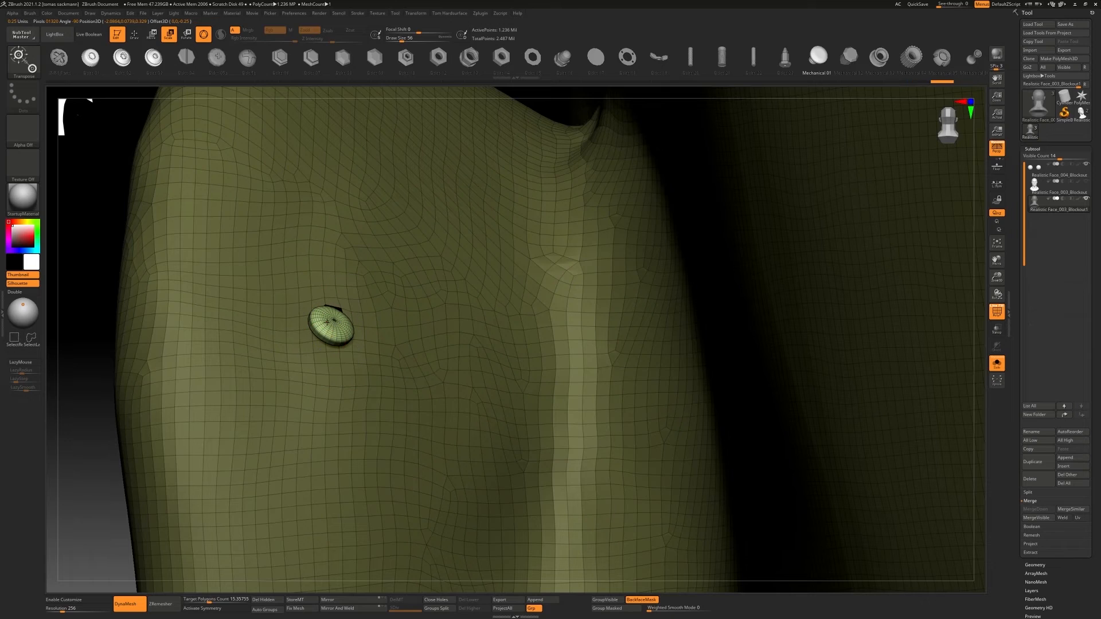
key(w)
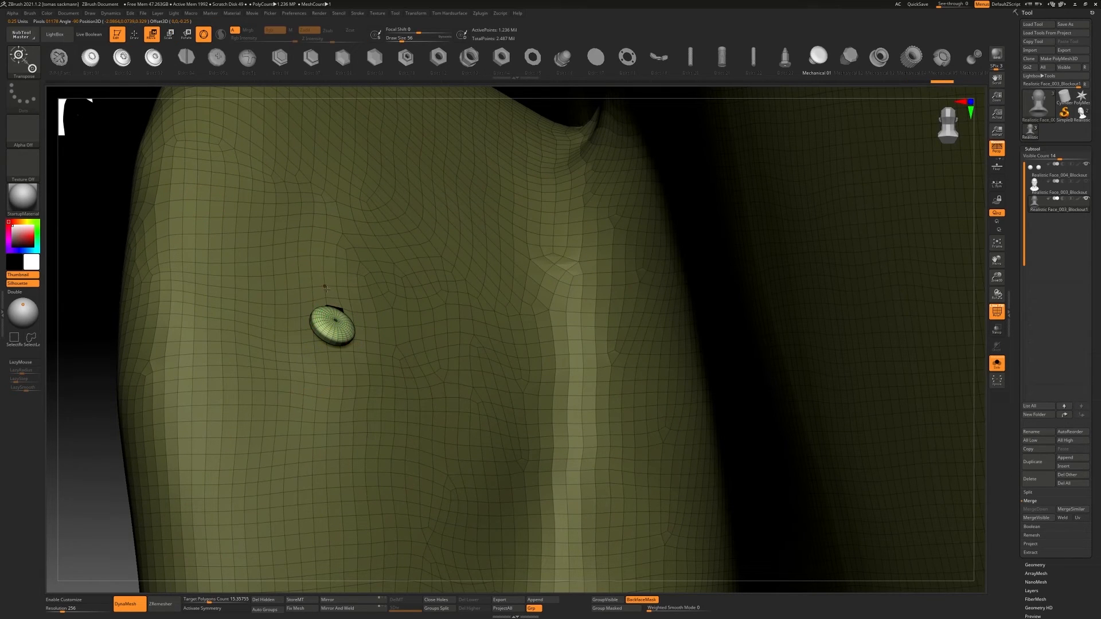
click(337, 308)
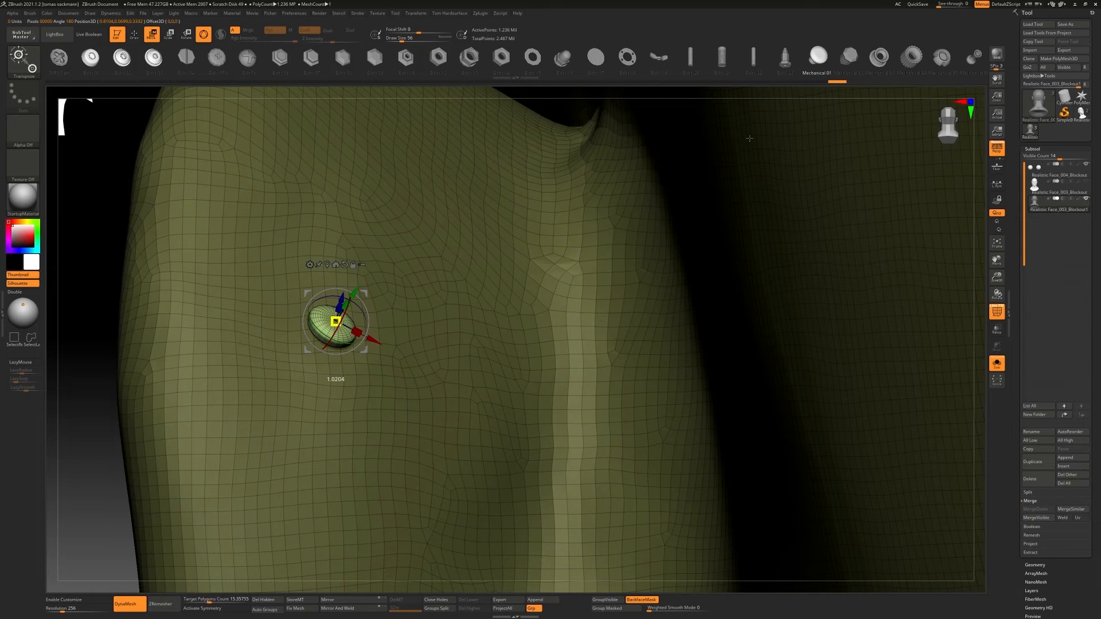
drag(804, 100, 850, 66)
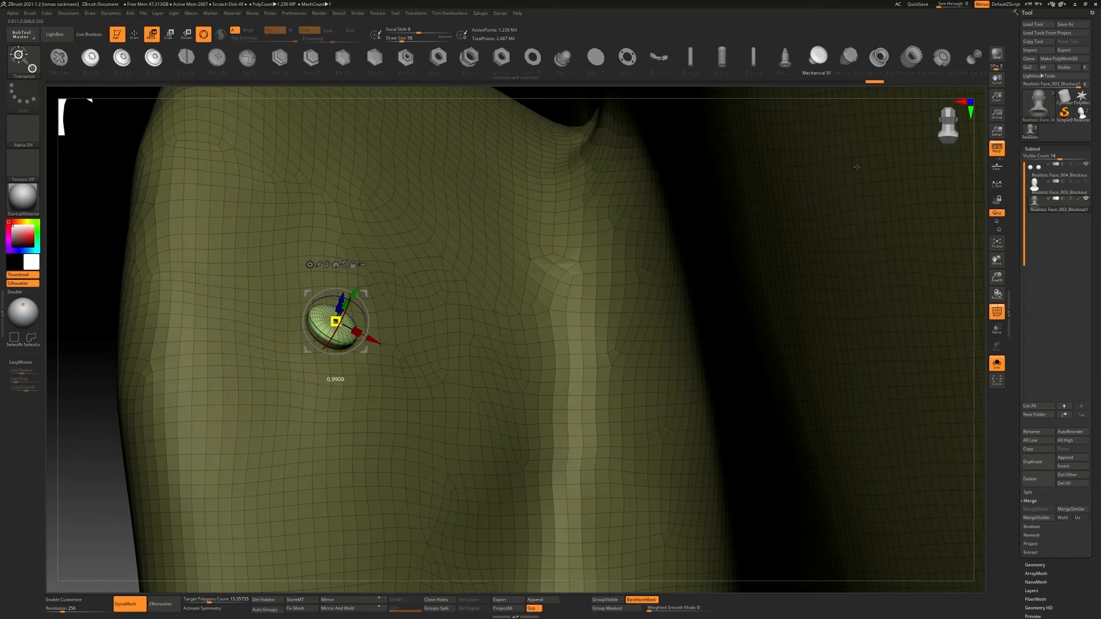
right_drag(388, 210, 568, 215)
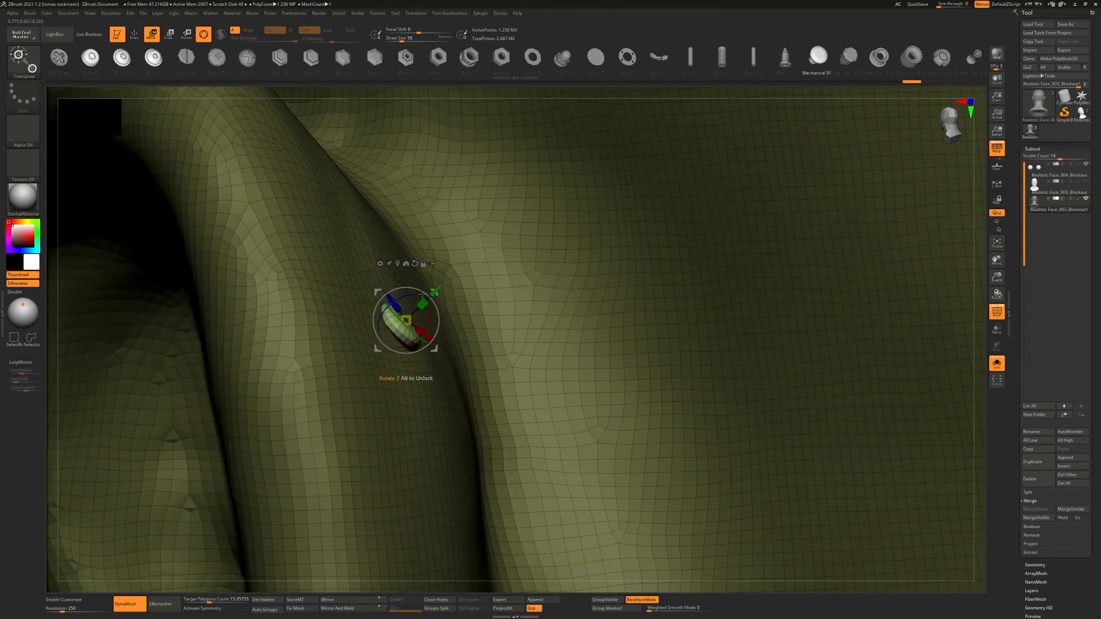
Rotate the plug and adjust its placement so it sits squarely over the hole behind the ear
drag(434, 292, 430, 313)
right_drag(596, 336, 385, 373)
drag(262, 339, 267, 326)
right_drag(362, 367, 370, 413)
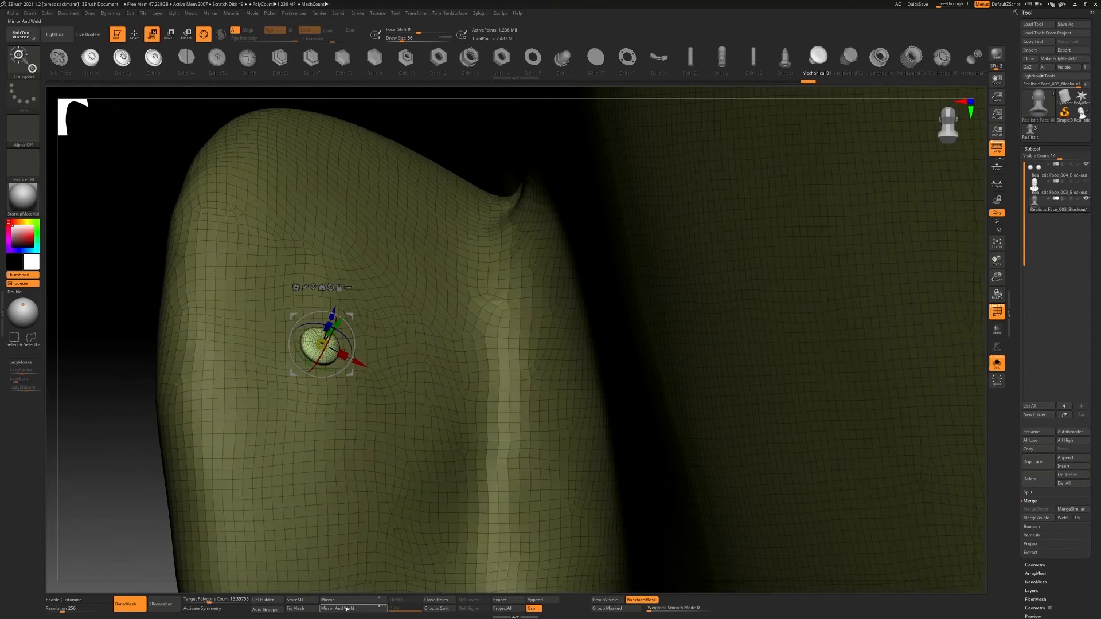
Try to mirror and weld the plugged head, and undo the operation
click(344, 608)
key(ctrl+z)
ctrl+right_drag(264, 378, 138, 292)
ctrl+right_drag(831, 337, 742, 358)
ctrl+right_drag(742, 358, 724, 281)
alt+right_drag(724, 281, 838, 290)
Check the plug's placement behind the ear and mirror and weld the head
ctrl+right_drag(367, 321, 383, 381)
ctrl+drag(477, 215, 429, 245)
ctrl+click(376, 372)
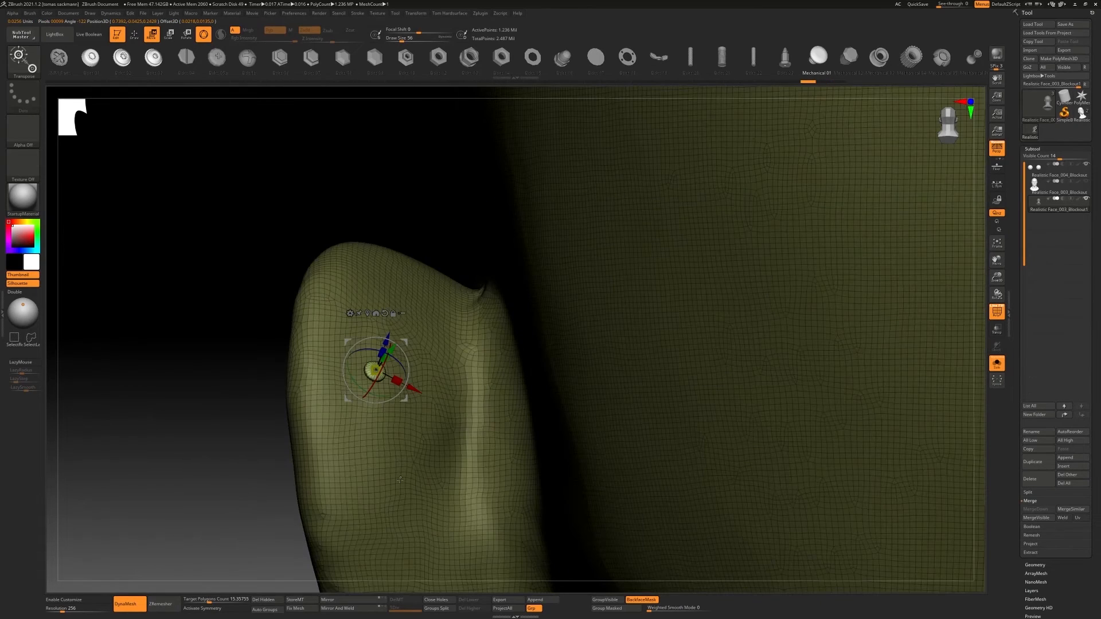
click(338, 608)
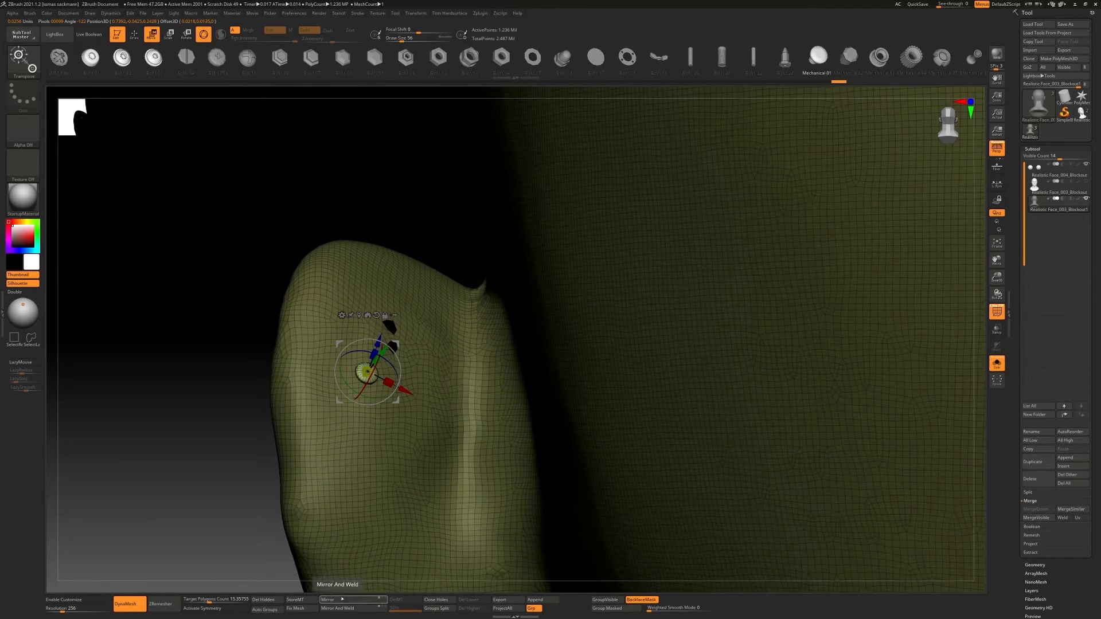
ctrl+right_drag(200, 425, 373, 477)
Flip the head to the opposite side with Mirror, and apply Mirror And Weld to the flipped mesh
click(349, 601)
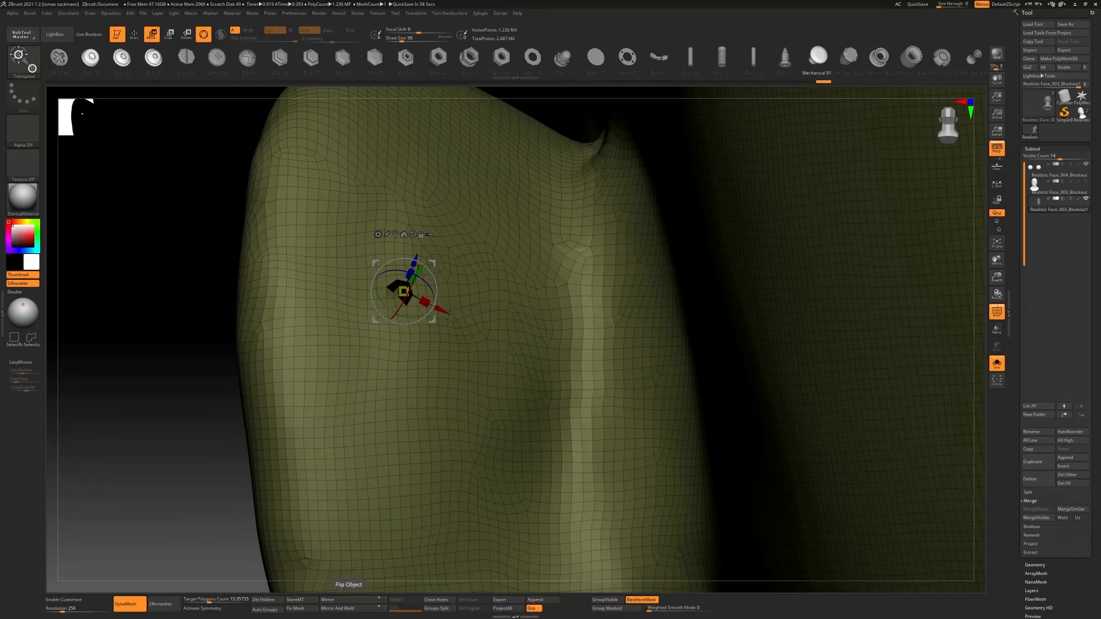
ctrl+right_drag(659, 487, 766, 328)
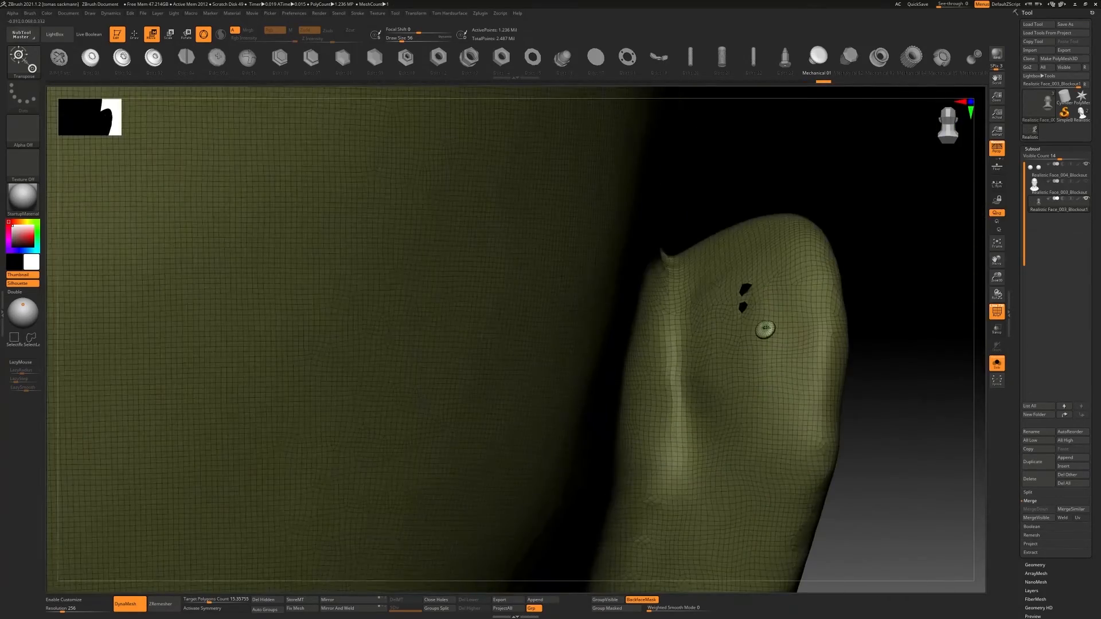
click(355, 609)
ctrl+right_drag(356, 470, 439, 363)
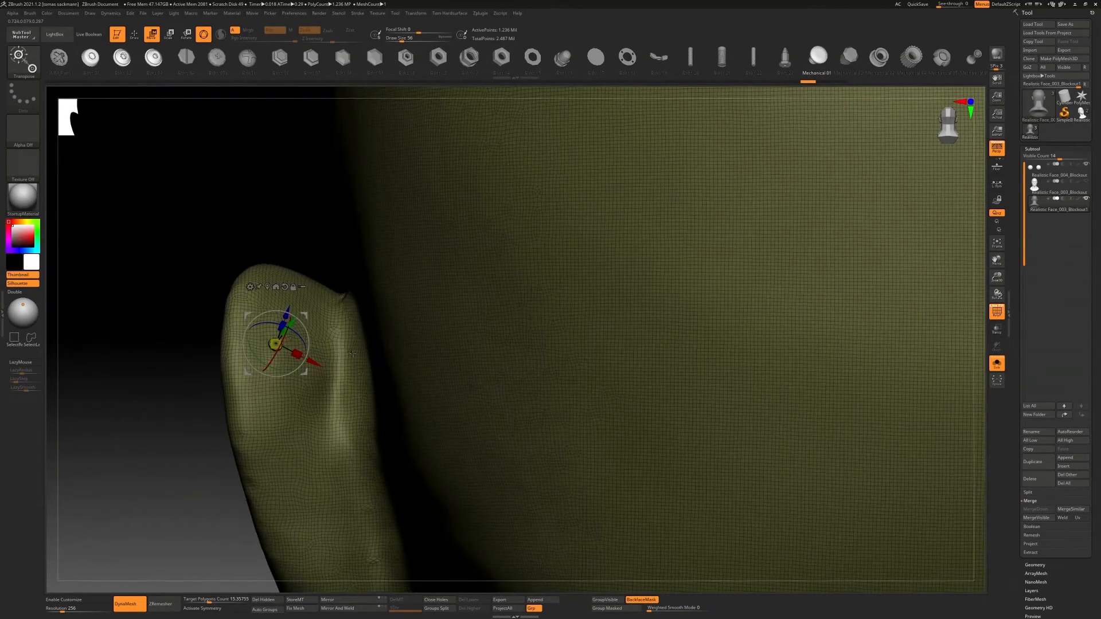
ctrl+right_drag(451, 404, 602, 379)
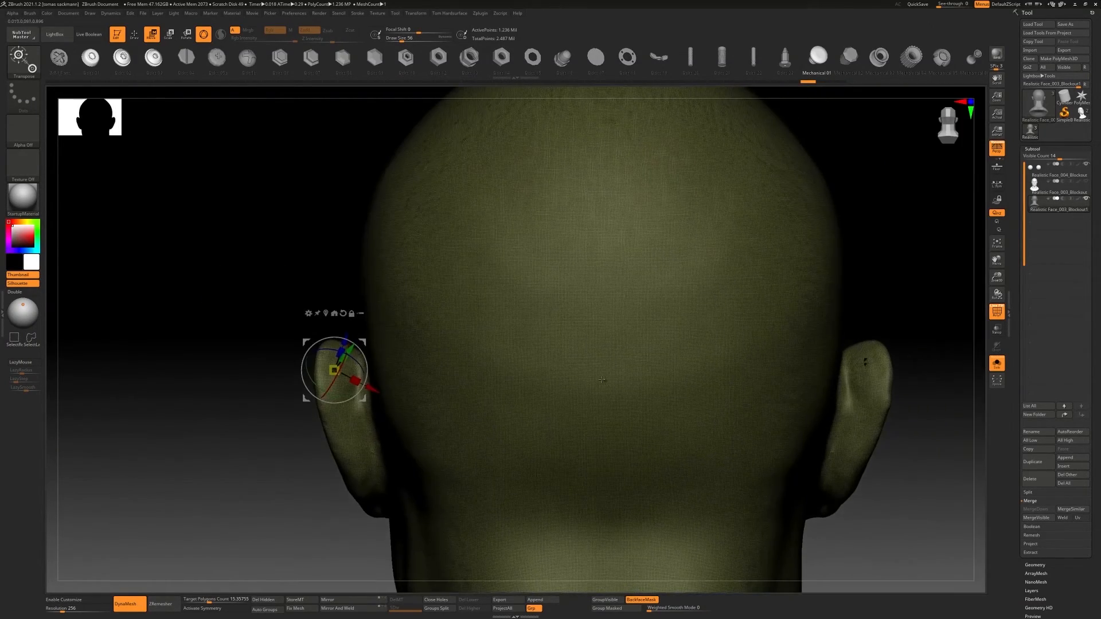
Clear the mask on the head and mirror and weld it so both ears match
shift+right_drag(447, 503, 547, 382)
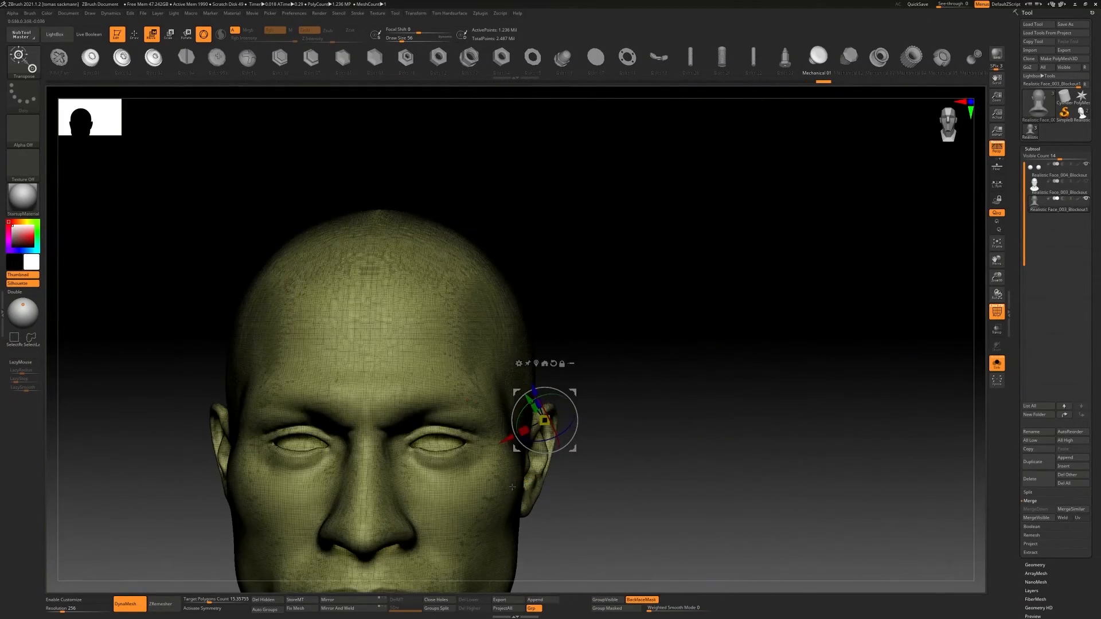
shift+right_drag(483, 497, 626, 487)
ctrl+right_drag(573, 421, 628, 427)
click(338, 608)
ctrl+right_drag(447, 412, 619, 453)
ctrl+right_drag(516, 321, 528, 405)
key(f)
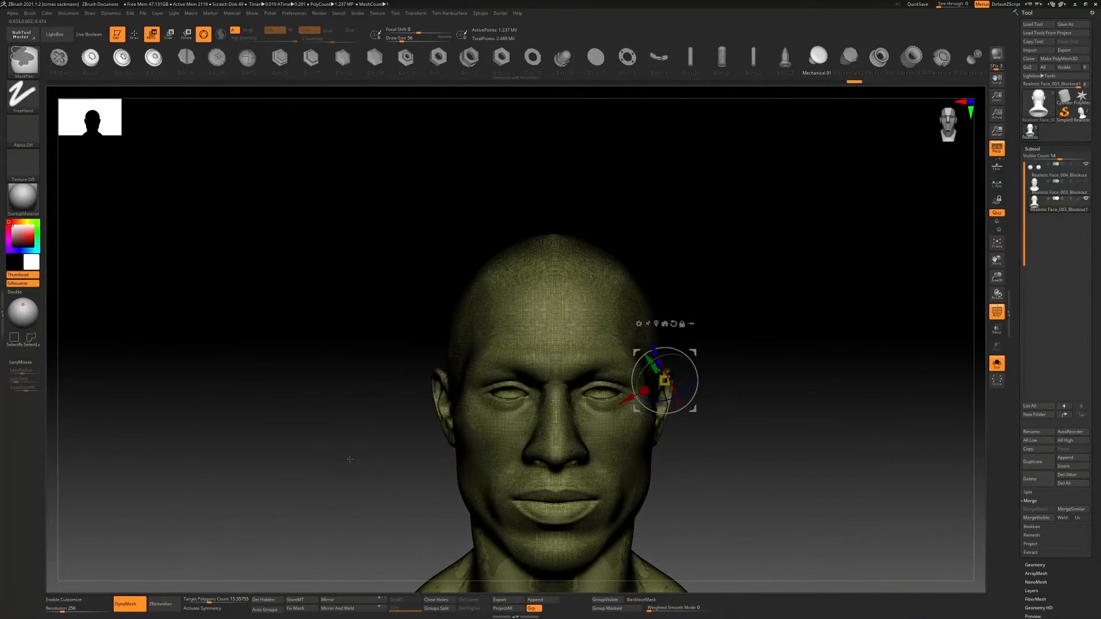
Turn off the wireframe, raise the DynaMesh resolution to 936 and remesh the head with DynaMesh
key(shift+f)
key(shift+d)
drag(65, 610, 78, 610)
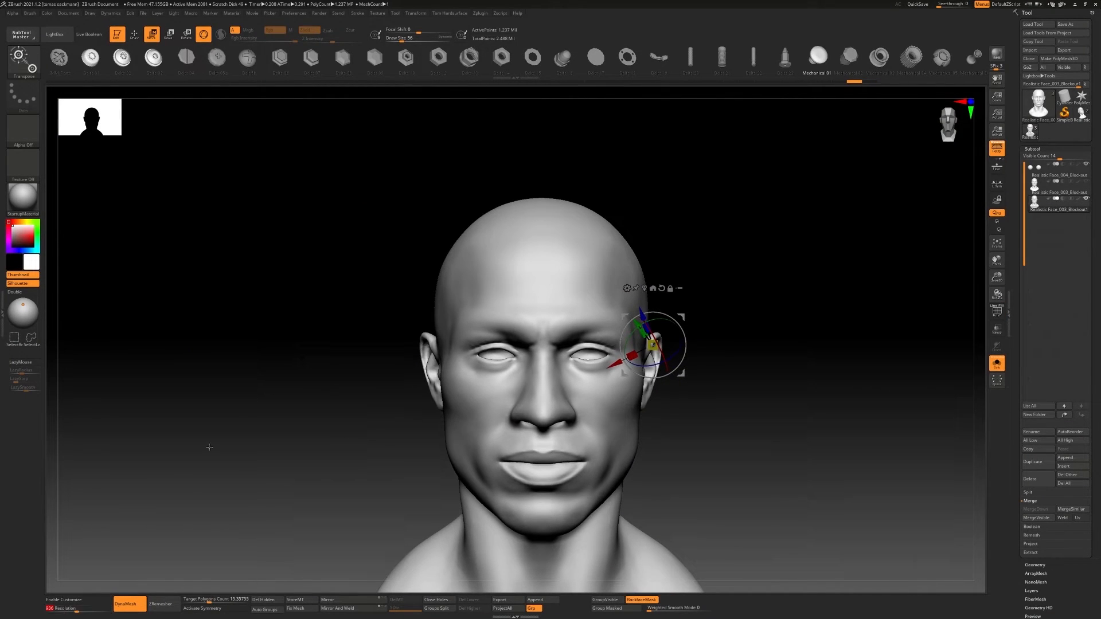
ctrl+drag(202, 421, 241, 458)
alt+right_drag(388, 417, 378, 442)
key(shift+f)
key(shift+f)
Activate symmetry and return to Draw mode for sculpting on the ear
ctrl+right_drag(682, 369, 752, 338)
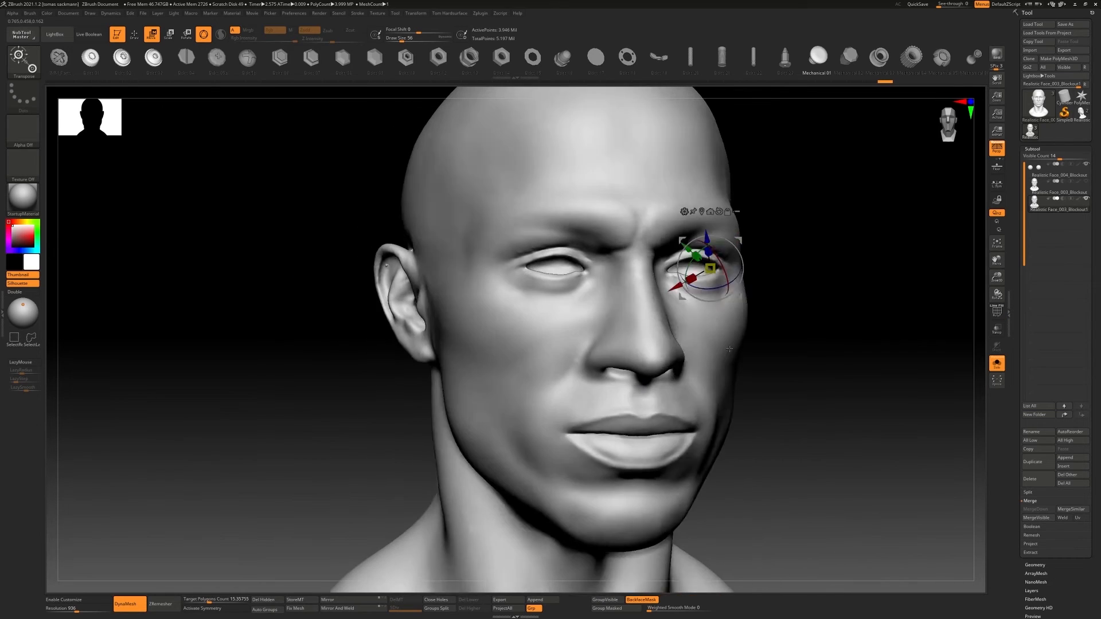
ctrl+right_drag(516, 252, 604, 290)
ctrl+right_drag(395, 223, 486, 280)
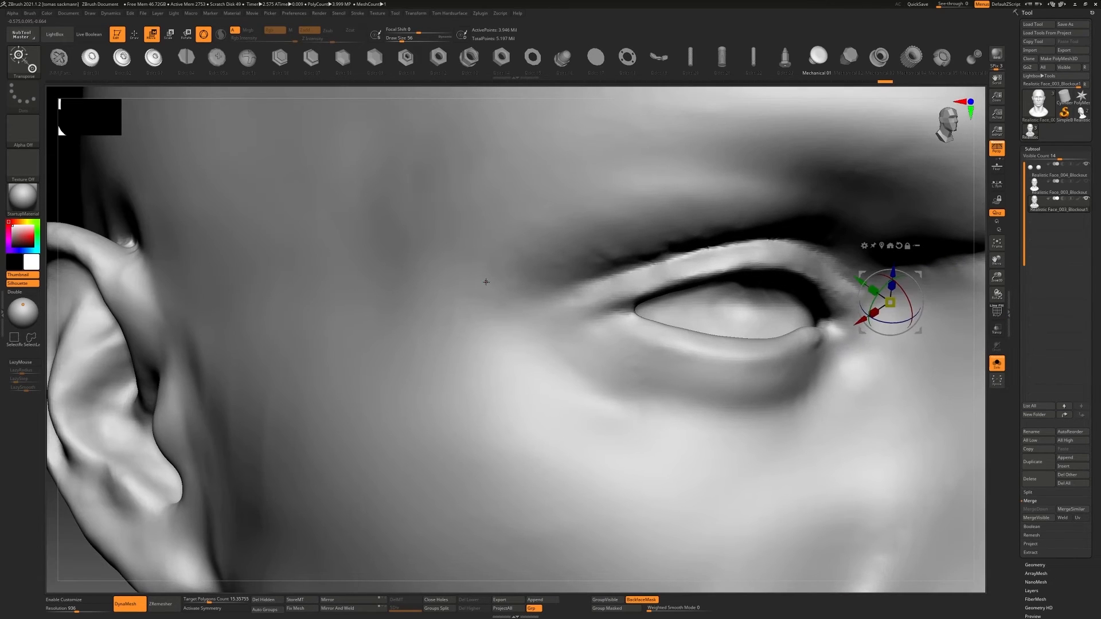
click(213, 609)
ctrl+right_drag(677, 425, 691, 330)
right_drag(691, 329, 633, 327)
key(q)
mouse_move(800, 321)
ctrl+right_down()
mouse_move(841, 363)
mouse_move(755, 352)
mouse_move(713, 374)
mouse_move(831, 340)
ctrl+right_up()
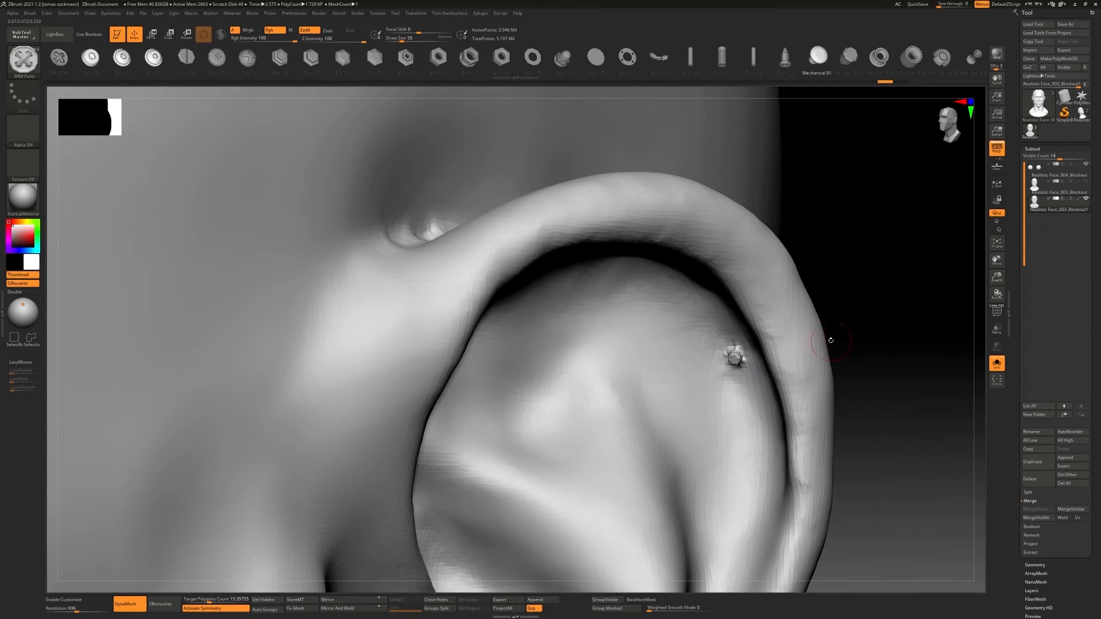
Blend the small bump inside the upper ear into the surface with the ClayBuildup brush
key(b)
key(c)
key(b)
shift+drag(733, 343, 746, 350)
mouse_move(746, 350)
ctrl+right_down()
mouse_move(669, 359)
mouse_move(767, 362)
ctrl+right_up()
drag(767, 362, 781, 367)
mouse_move(781, 367)
ctrl+right_down()
mouse_move(441, 355)
mouse_move(636, 367)
mouse_move(582, 384)
ctrl+right_up()
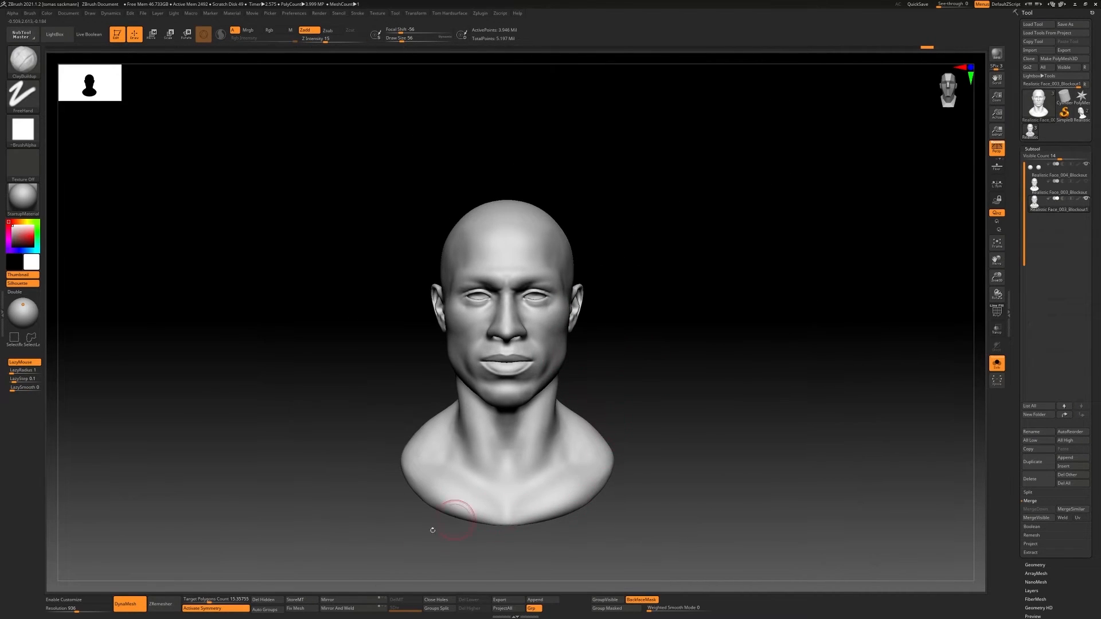
ZRemesh a duplicate of the head and check the new topology in wireframe display
click(167, 606)
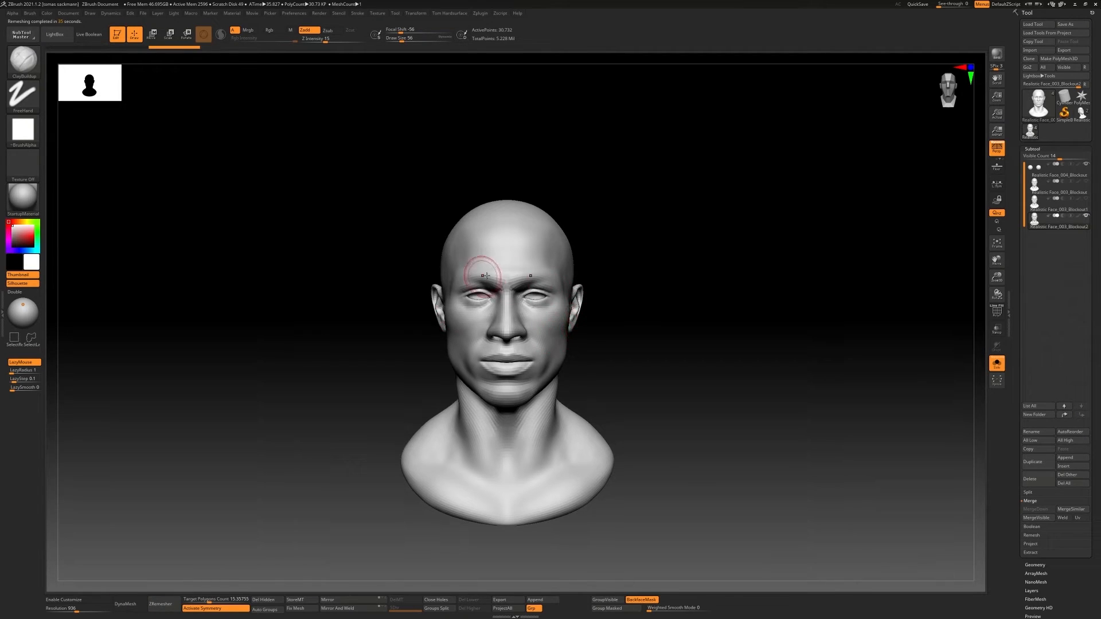
alt+right_drag(486, 276, 605, 285)
key(shift+f)
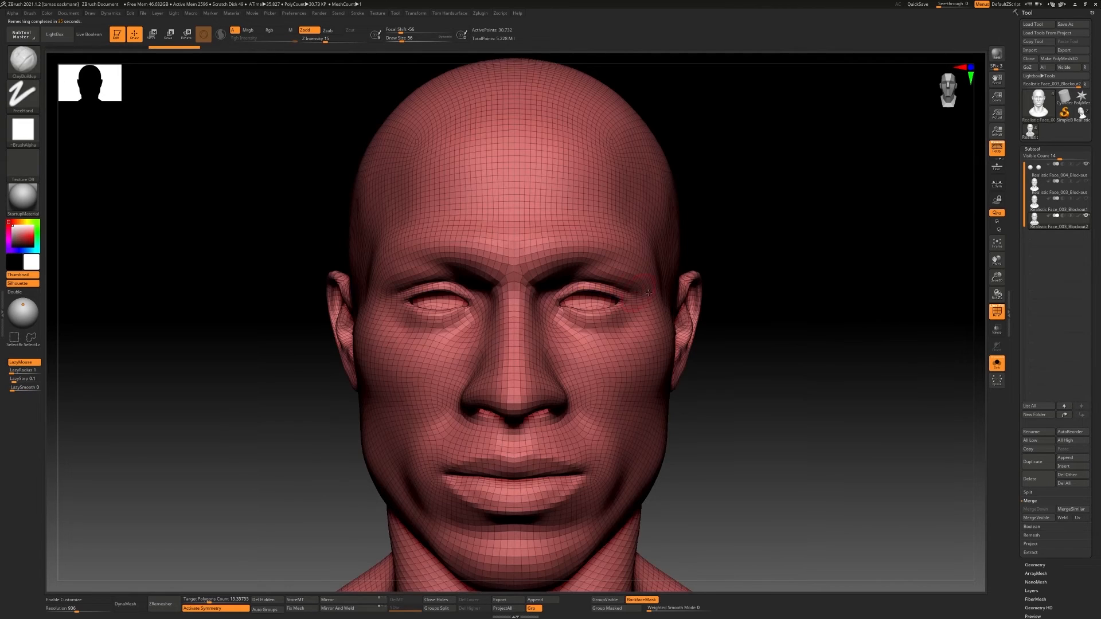
ctrl+right_drag(572, 326, 596, 293)
right_drag(656, 330, 574, 337)
key(shift+f)
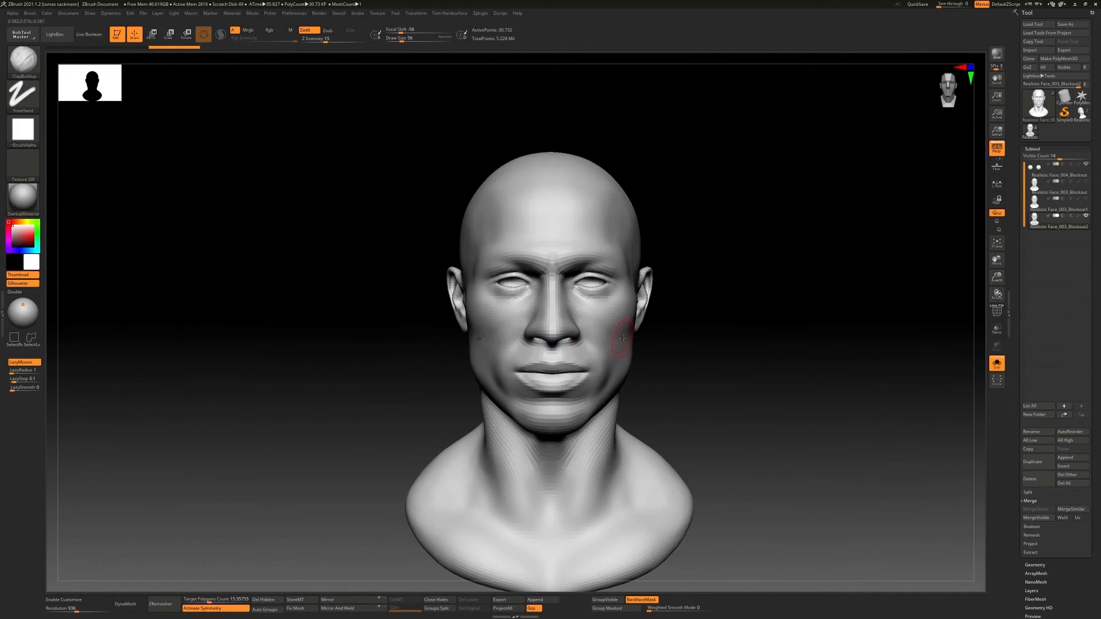
Subdivide the remeshed head to level 3 and compare it with subdivision level 2 around the face
key(ctrl)
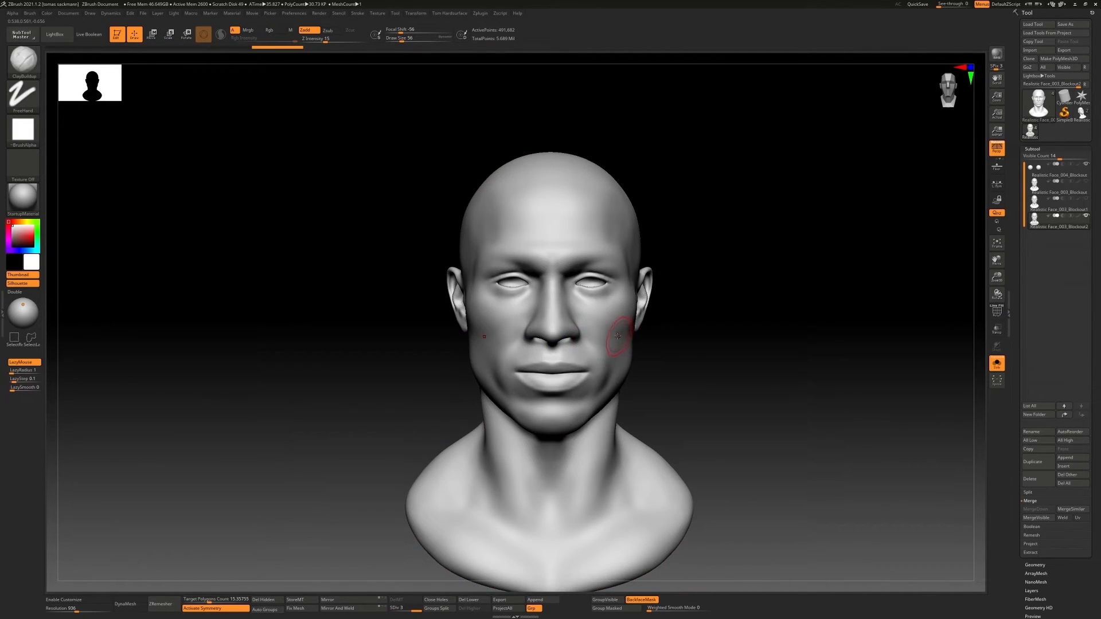
ctrl+right_drag(539, 283, 634, 289)
mouse_move(679, 334)
ctrl+right_down()
mouse_move(562, 326)
mouse_move(675, 316)
ctrl+right_up()
key(shift+d)
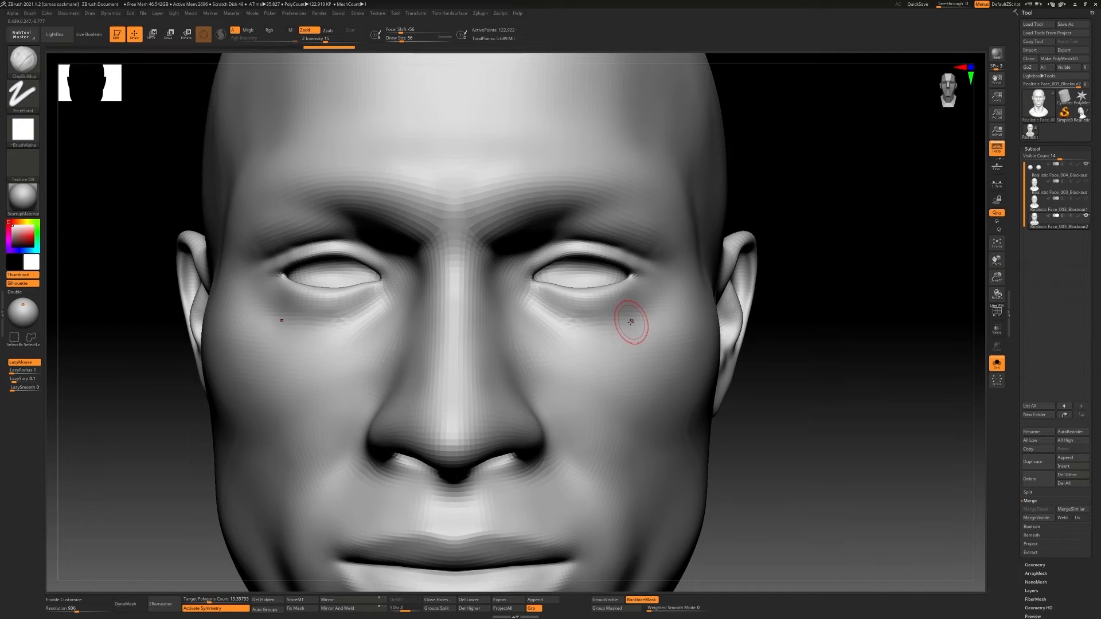
key(d)
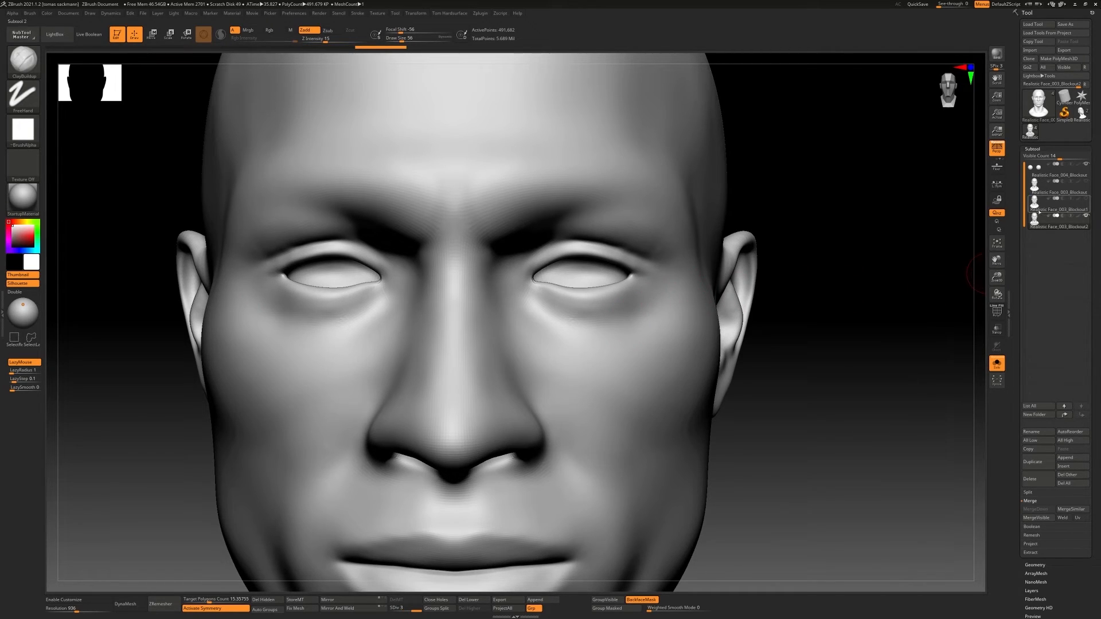
Show the high-resolution DynaMesh head alongside the remeshed one and project its details onto the remeshed subtool
mouse_move(1078, 209)
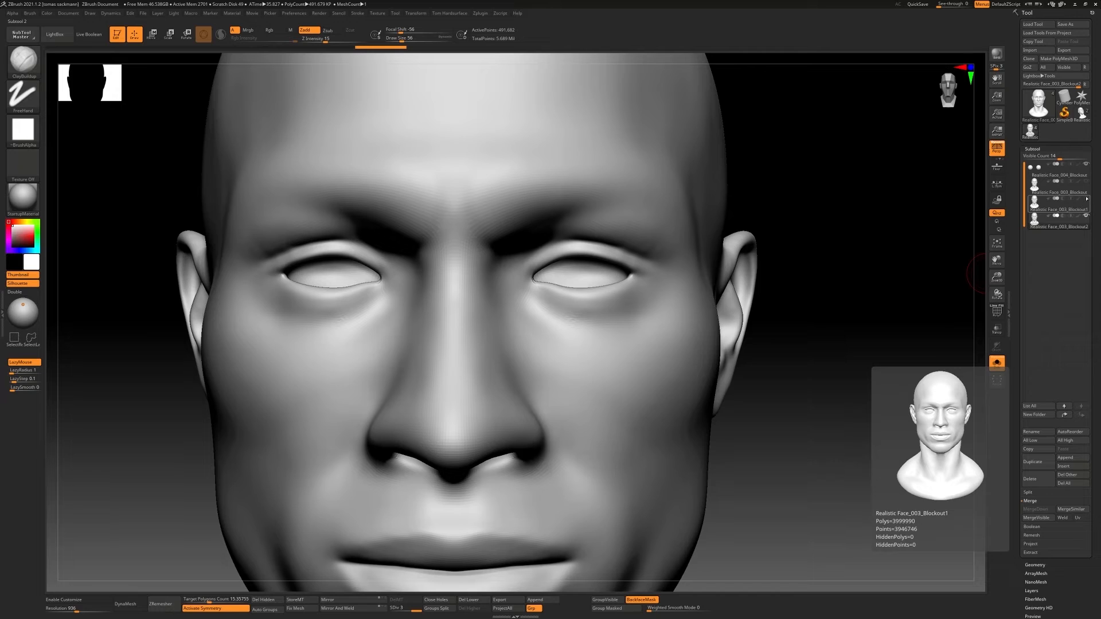
click(1086, 185)
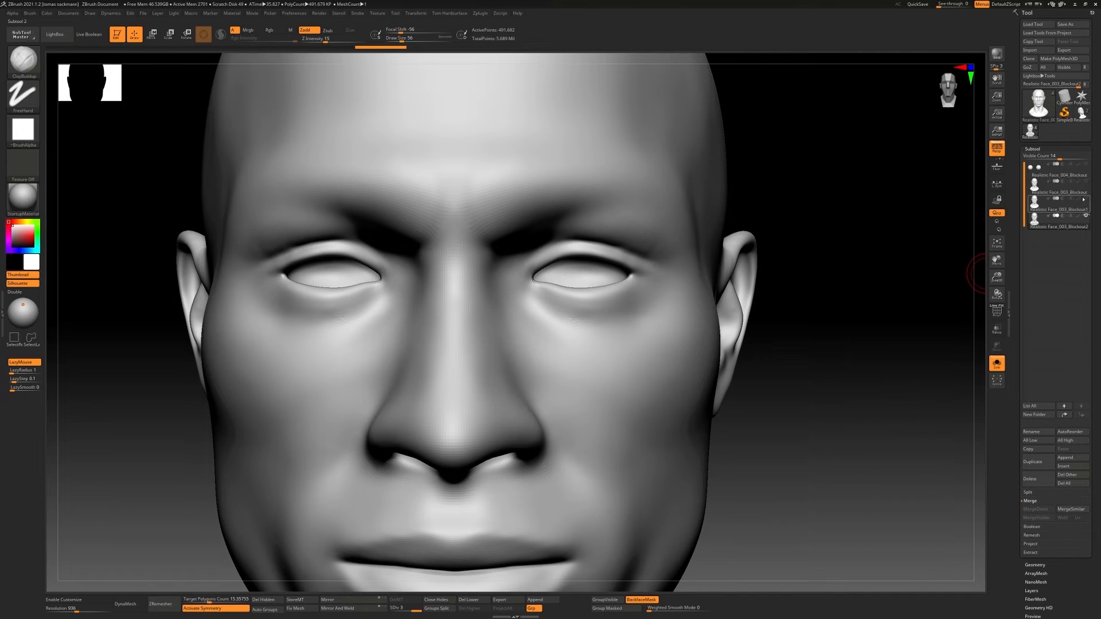
click(1084, 199)
click(1053, 217)
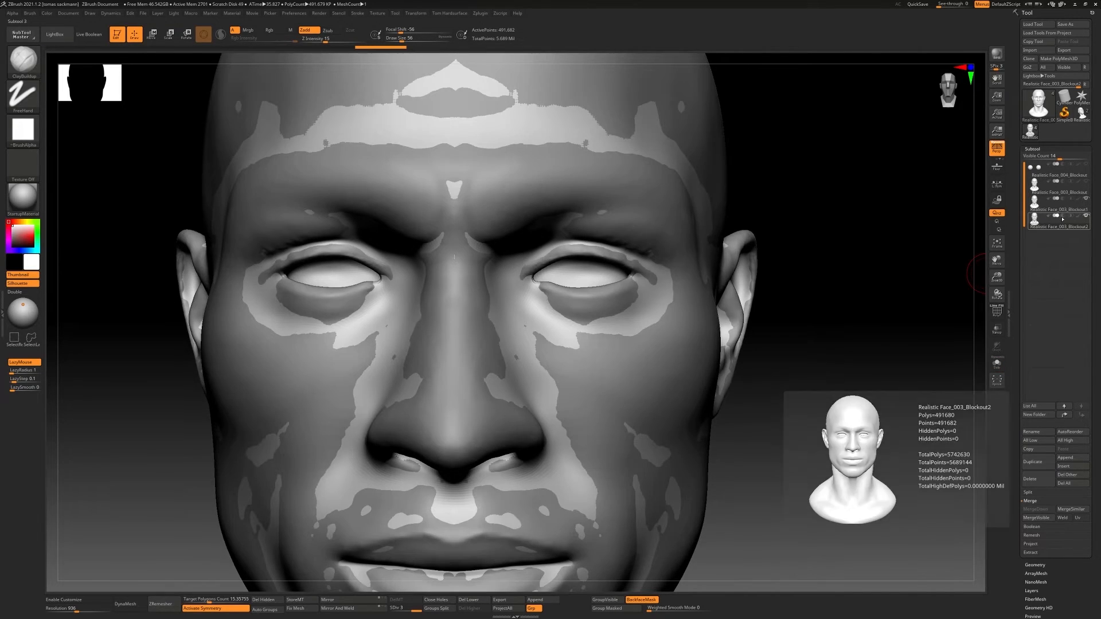
click(1030, 545)
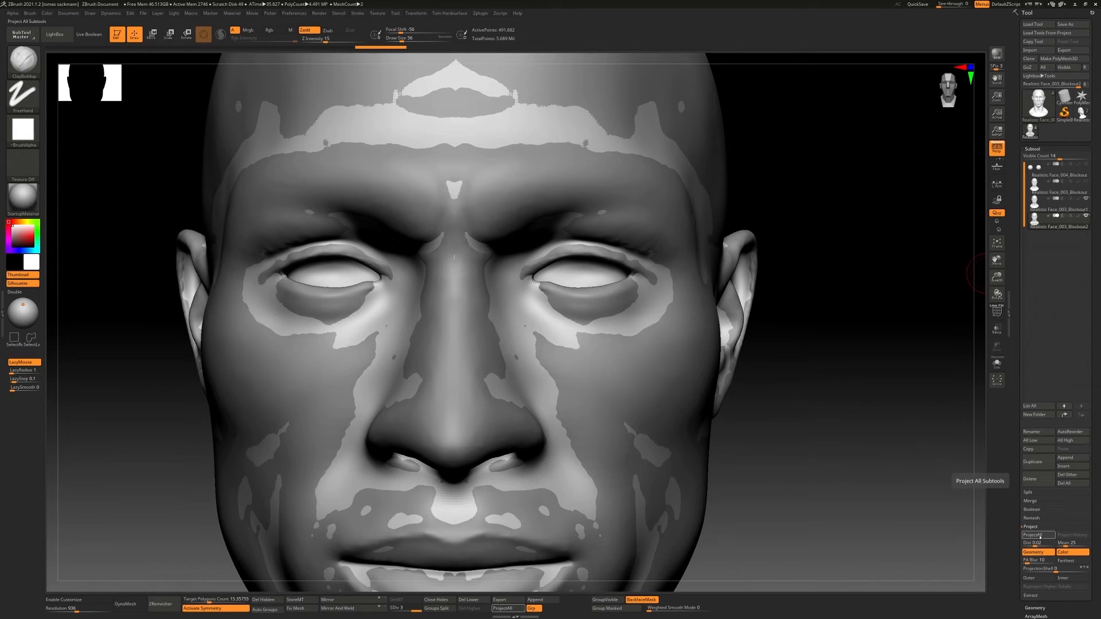
click(1017, 535)
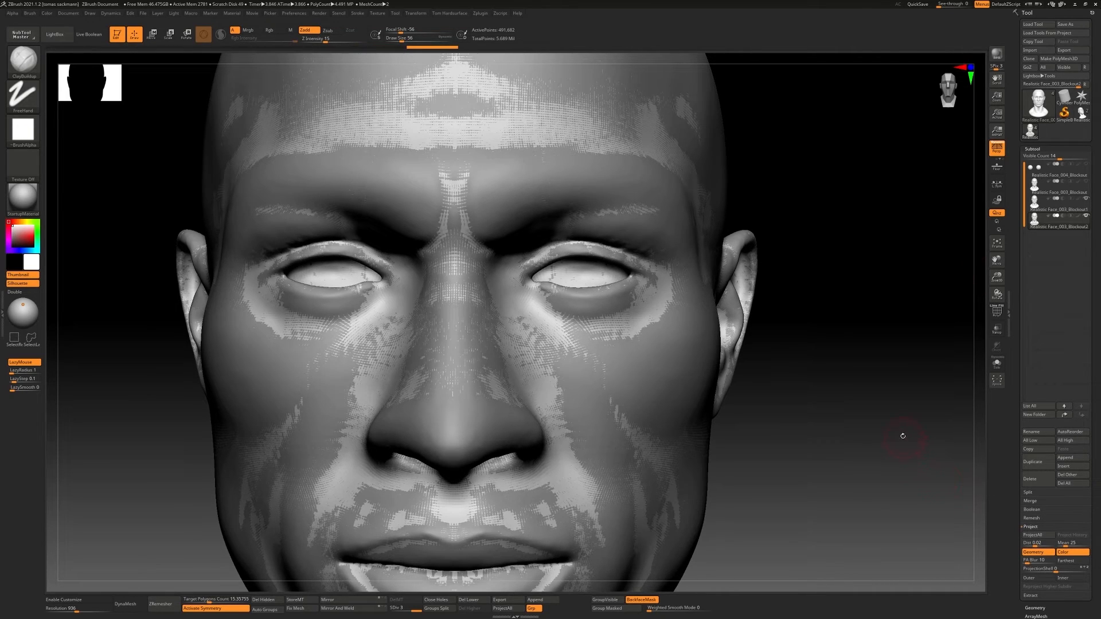
Hide the high-resolution source head and examine the projected surface, wireframe and eye area of the remeshed head
mouse_move(711, 340)
ctrl+right_down()
mouse_move(678, 319)
mouse_move(622, 360)
mouse_move(736, 311)
ctrl+right_up()
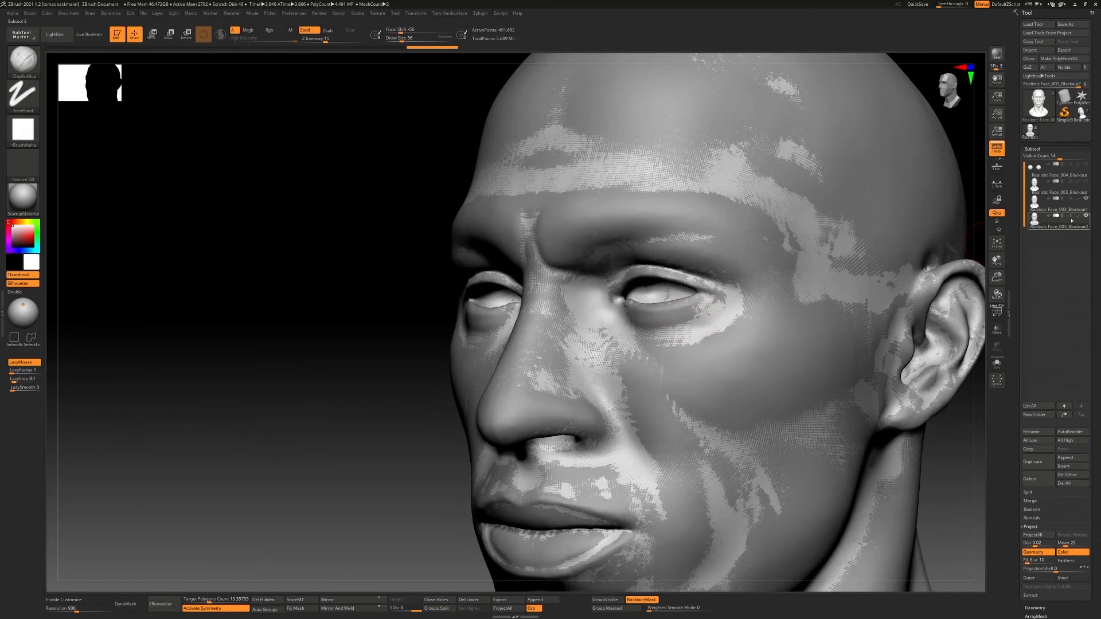
click(1085, 198)
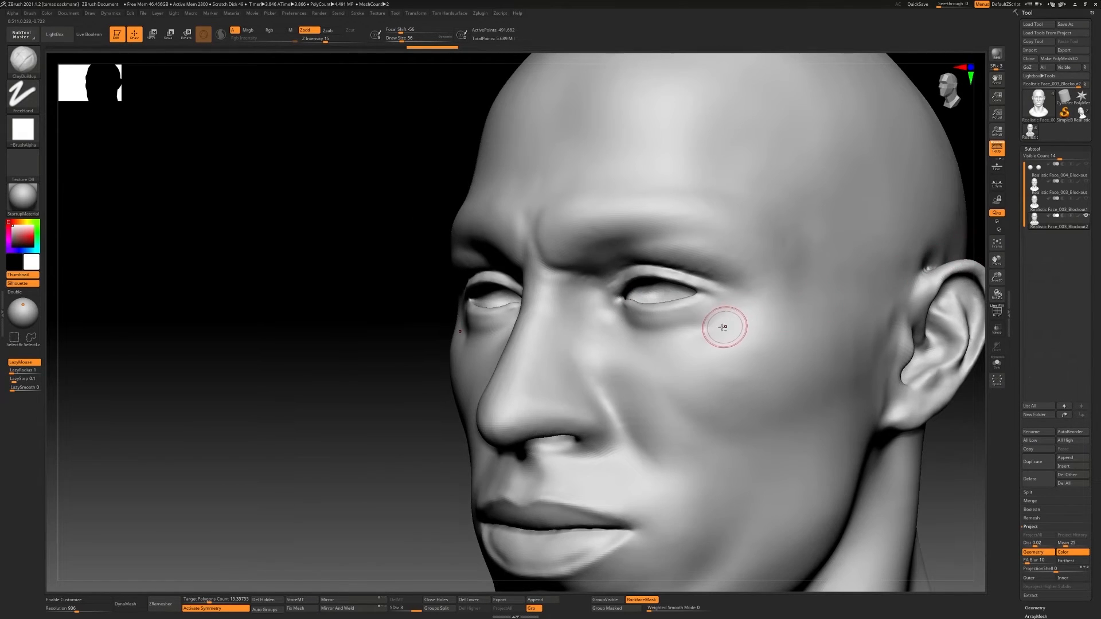
ctrl+right_drag(723, 327, 696, 336)
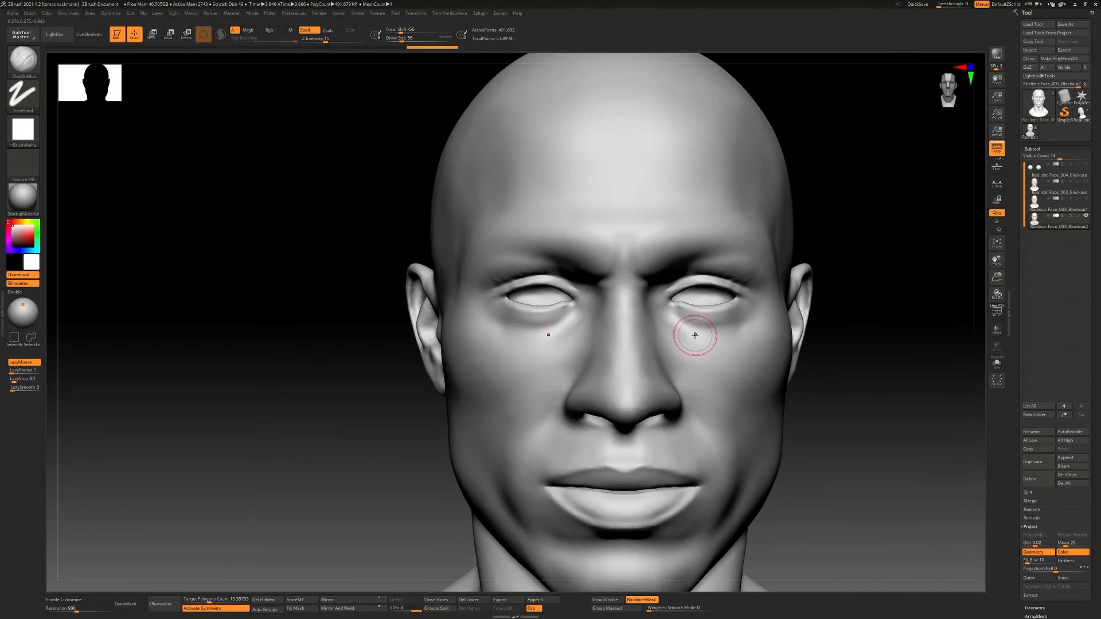
alt+right_drag(716, 377, 659, 351)
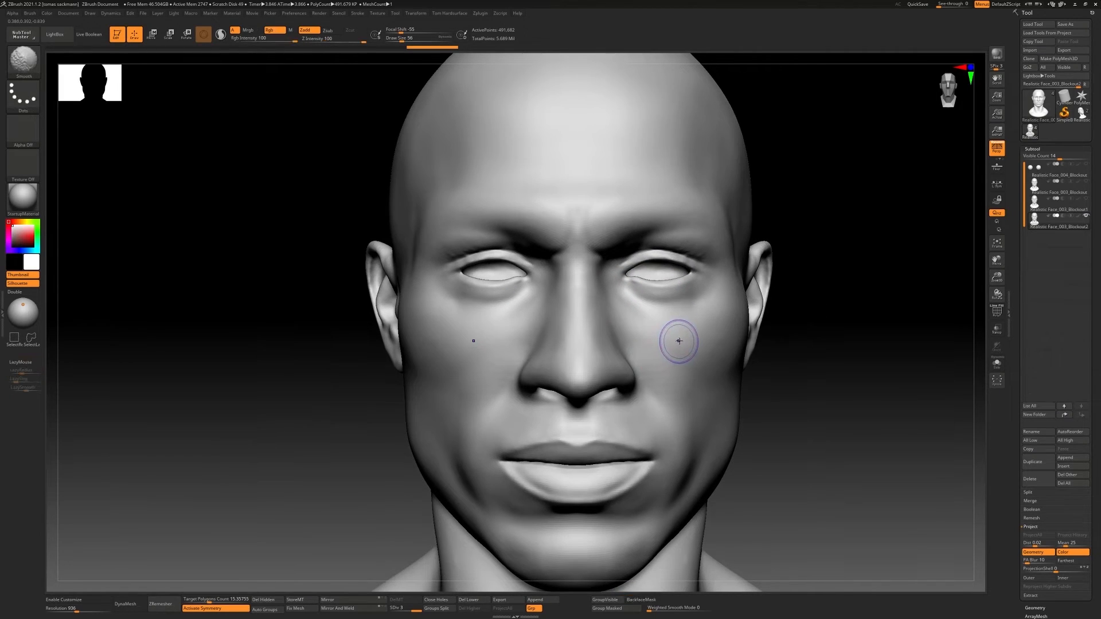
key(shift+f)
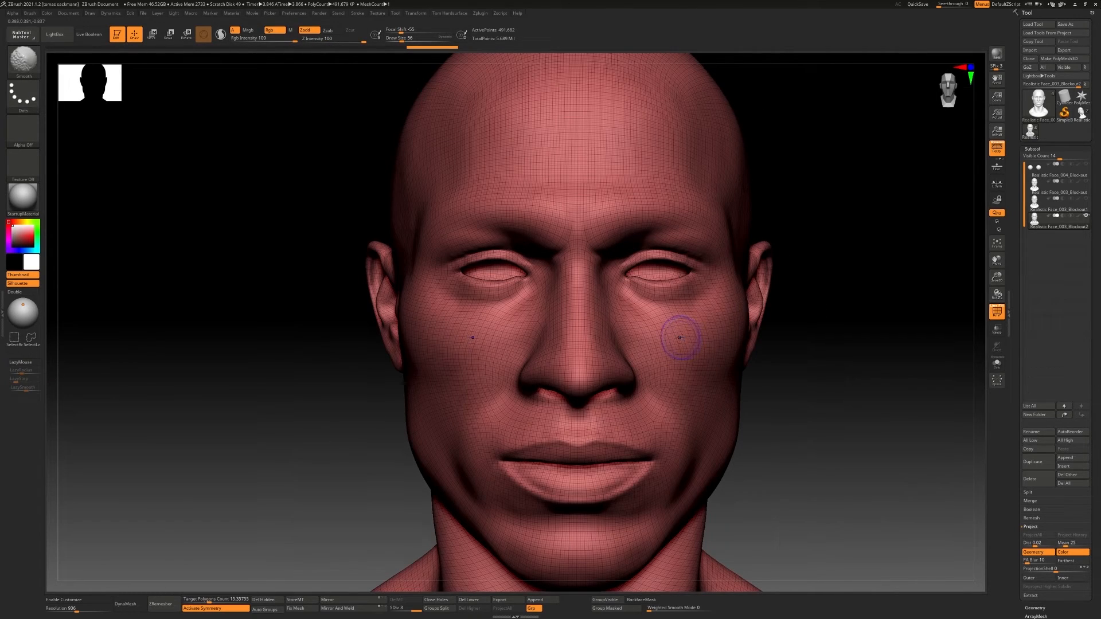
key(shift+f)
alt+right_drag(701, 288, 671, 297)
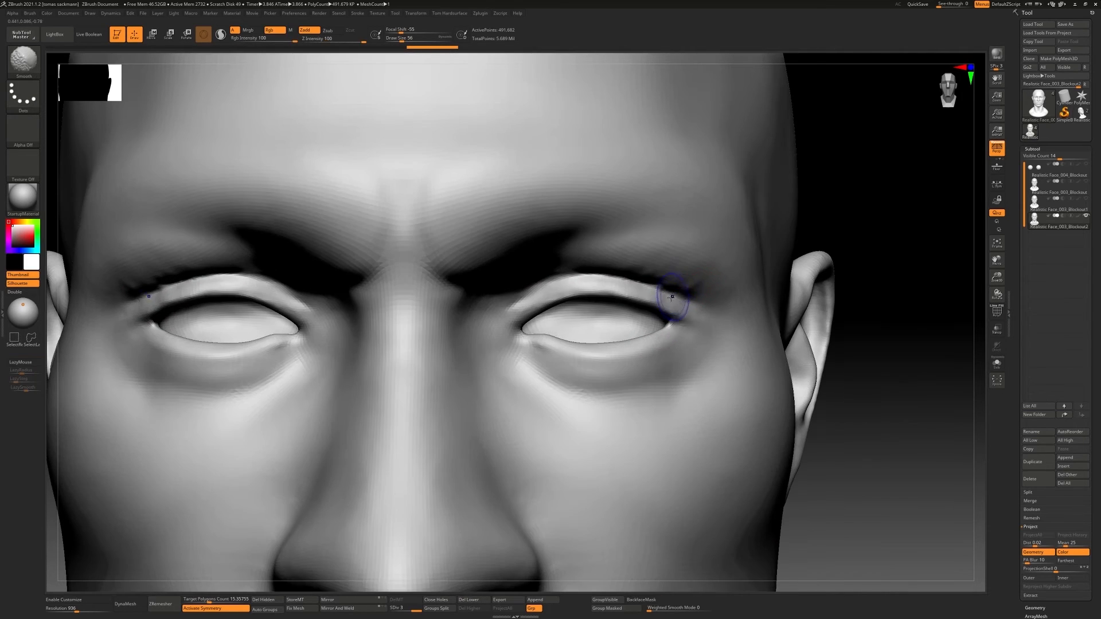
Lower the head to subdivision level 1, frame it in view and go back up to level 2
key(shift+d)
key(shift+d)
key(f)
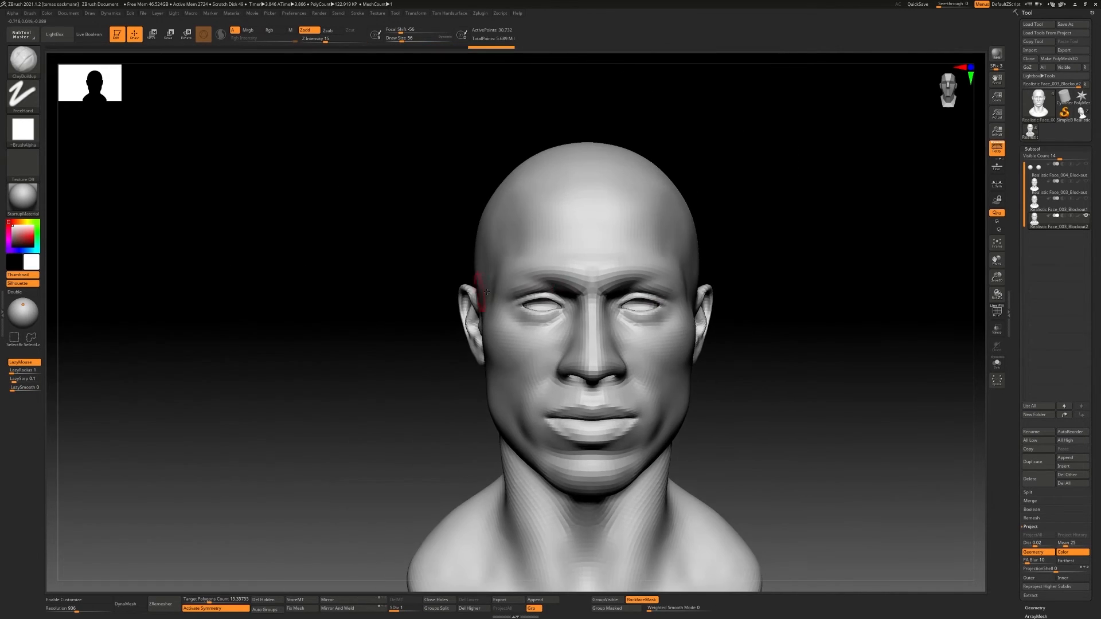
alt+right_drag(658, 319, 639, 304)
key(d)
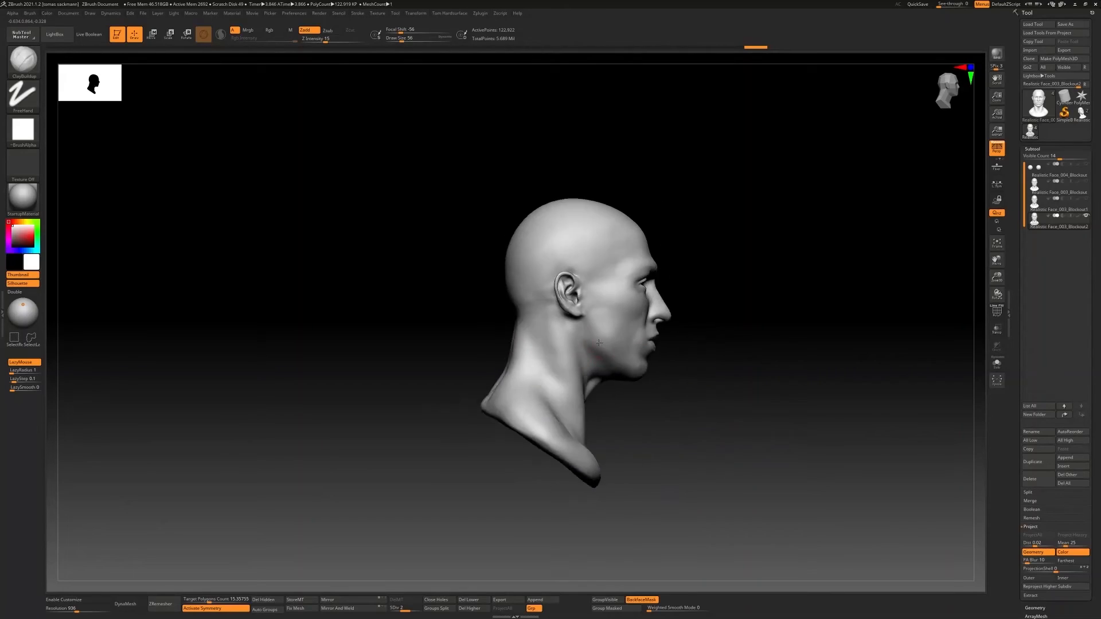
Check the subtool list with the whole bust in view and bring up the reference images
right_drag(676, 349, 615, 350)
mouse_move(1059, 186)
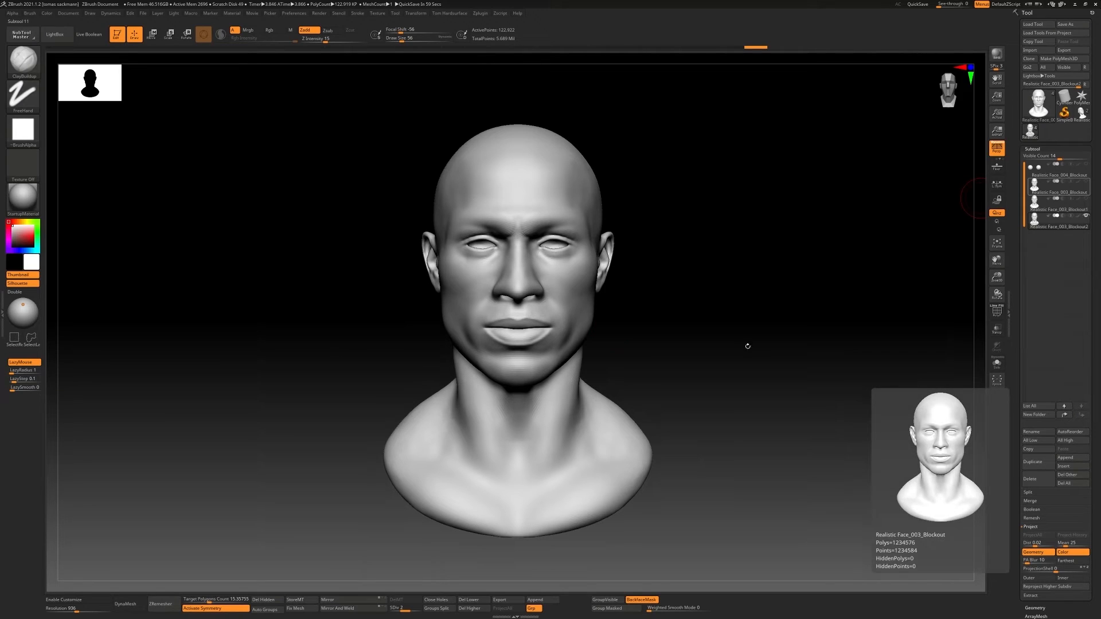
key(alt+Tab)
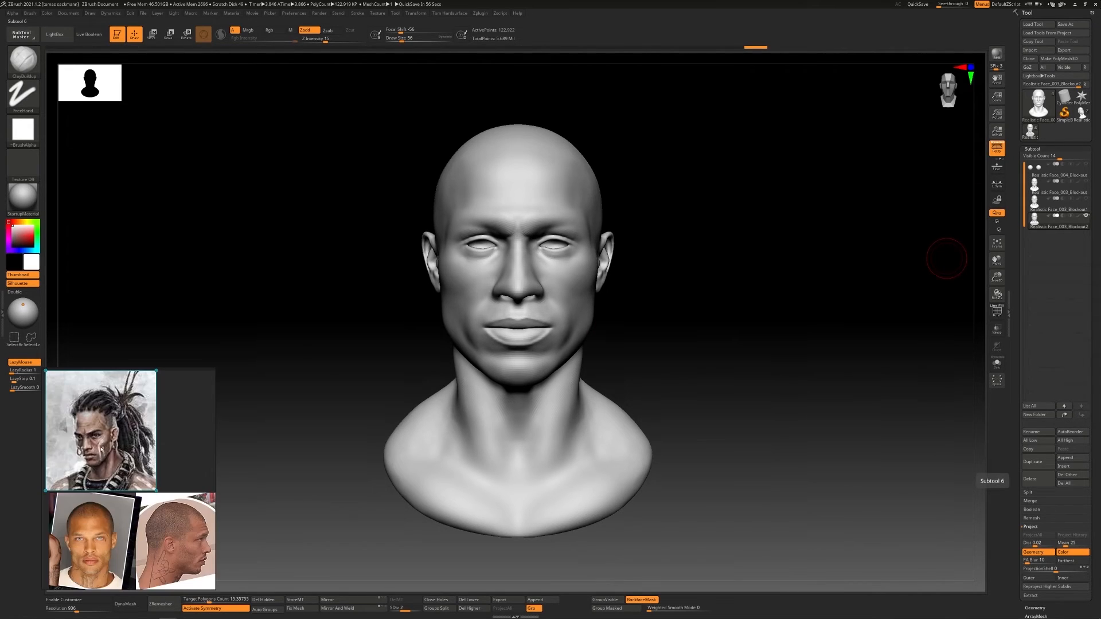
Reposition and enlarge the reference board, and zoom it in on the warrior portrait's face
right_drag(175, 375, 293, 236)
key(ctrl+shift+a)
drag(292, 228, 293, 84)
drag(160, 230, 65, 231)
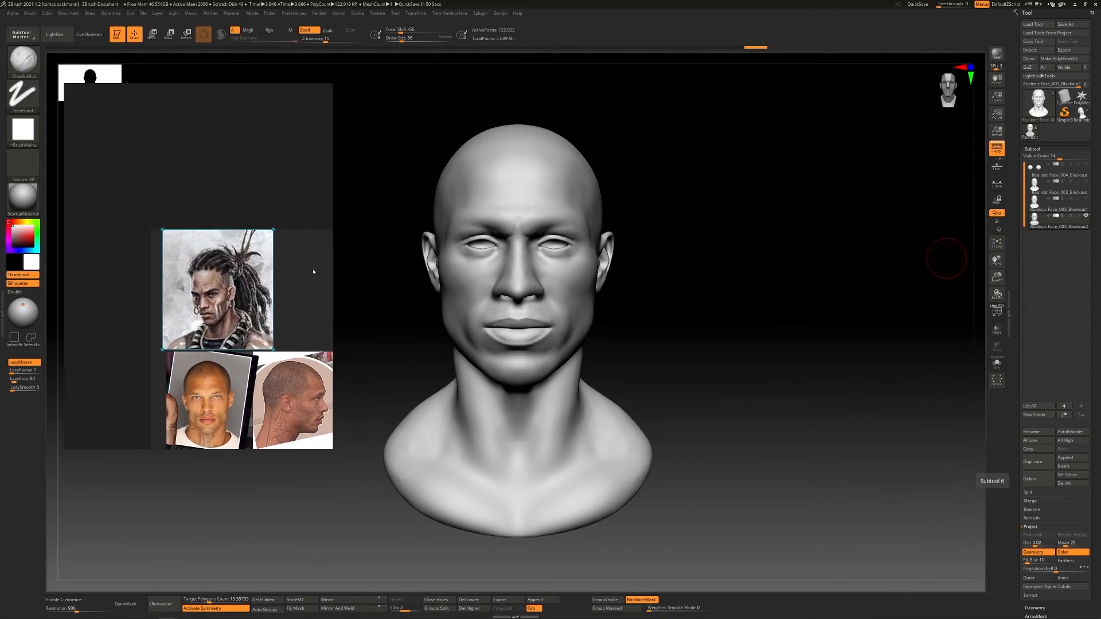
scroll(249, 313, up, 6)
scroll(248, 313, down, 2)
scroll(249, 313, up, 2)
middle_drag(249, 313, 248, 325)
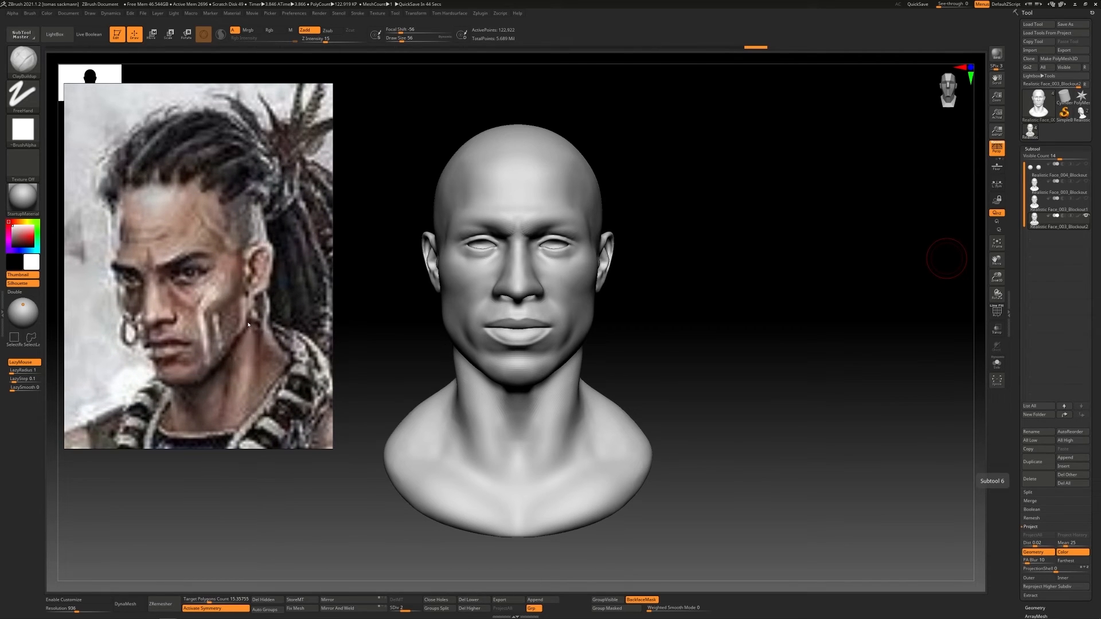
Lower the head to subdivision level 1 and build up the cheek with ClayBuildup at a draw size of 97
drag(711, 287, 591, 259)
ctrl+right_drag(592, 260, 582, 286)
key(shift+d)
key(bracketright)
key(bracketright)
key(bracketright)
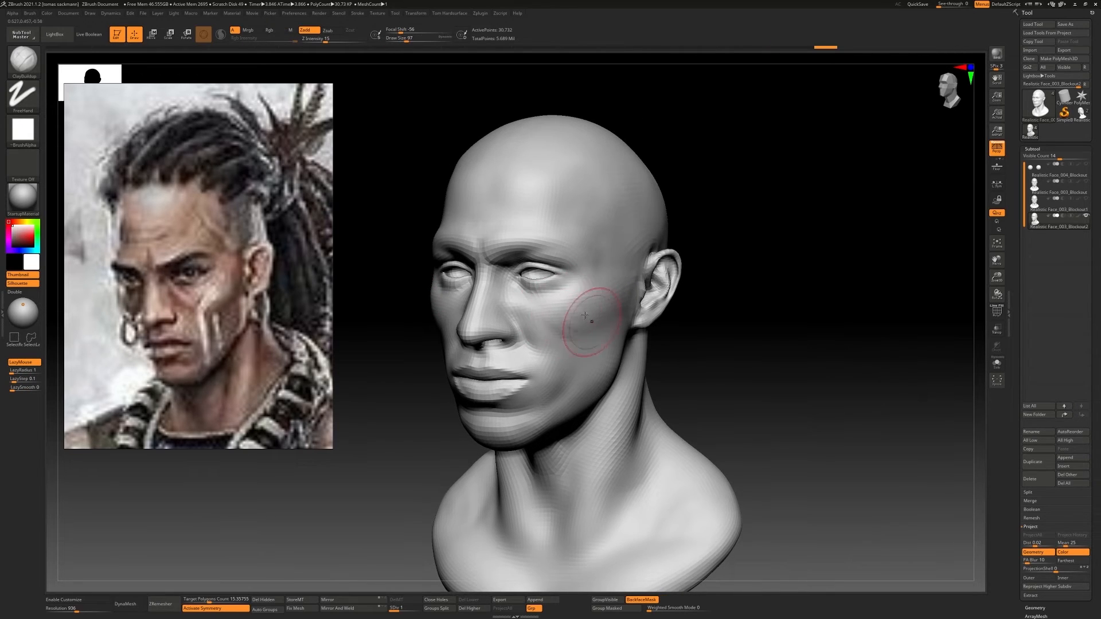
mouse_move(594, 313)
mouse_down()
mouse_move(573, 318)
mouse_move(563, 303)
mouse_move(597, 290)
mouse_move(573, 291)
mouse_up()
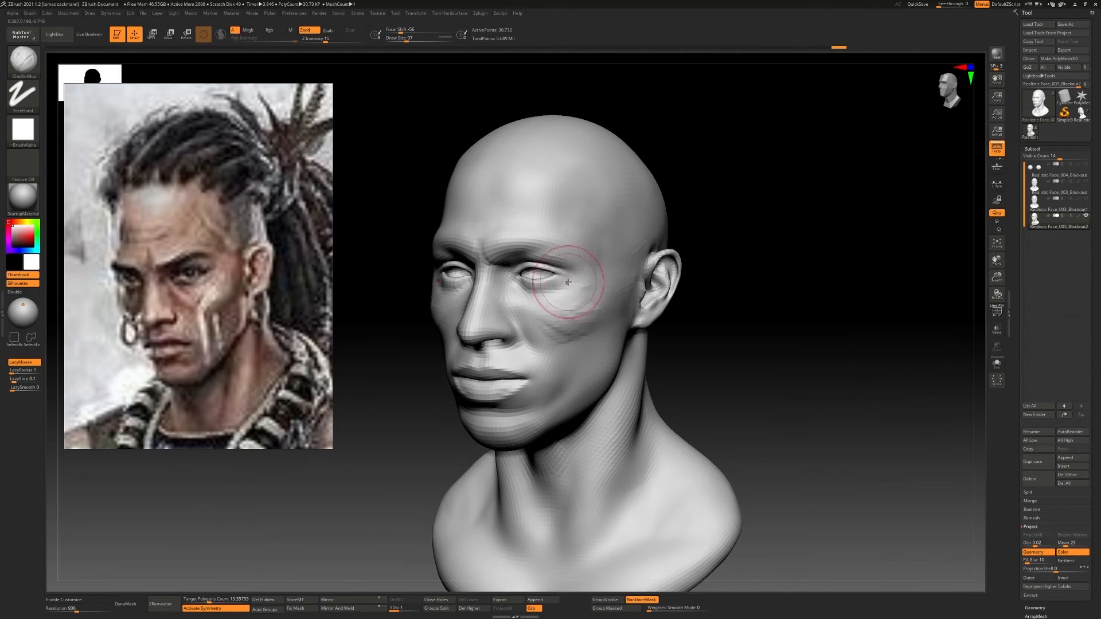
right_drag(557, 290, 577, 287)
Reduce the draw size to 56 and build up the cheekbone below the outer eye corner with ClayBuildup
key(s)
mouse_move(575, 286)
mouse_down()
mouse_move(545, 290)
mouse_move(570, 295)
mouse_up()
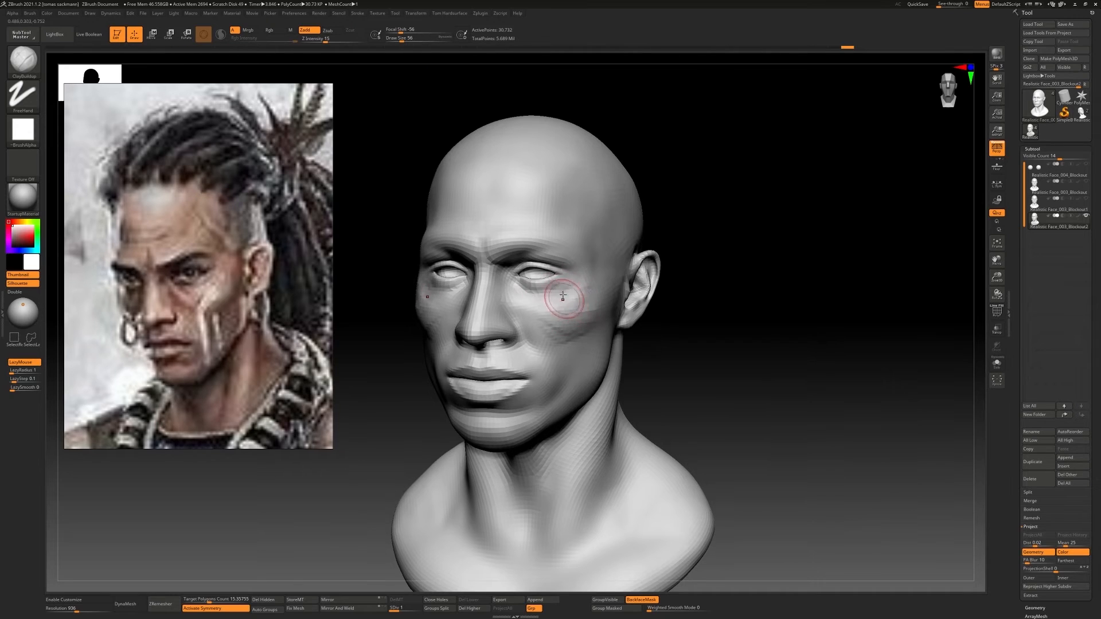
right_drag(563, 294, 582, 296)
drag(576, 297, 558, 300)
right_drag(586, 293, 564, 290)
drag(571, 289, 585, 288)
right_drag(597, 287, 576, 287)
drag(594, 289, 584, 270)
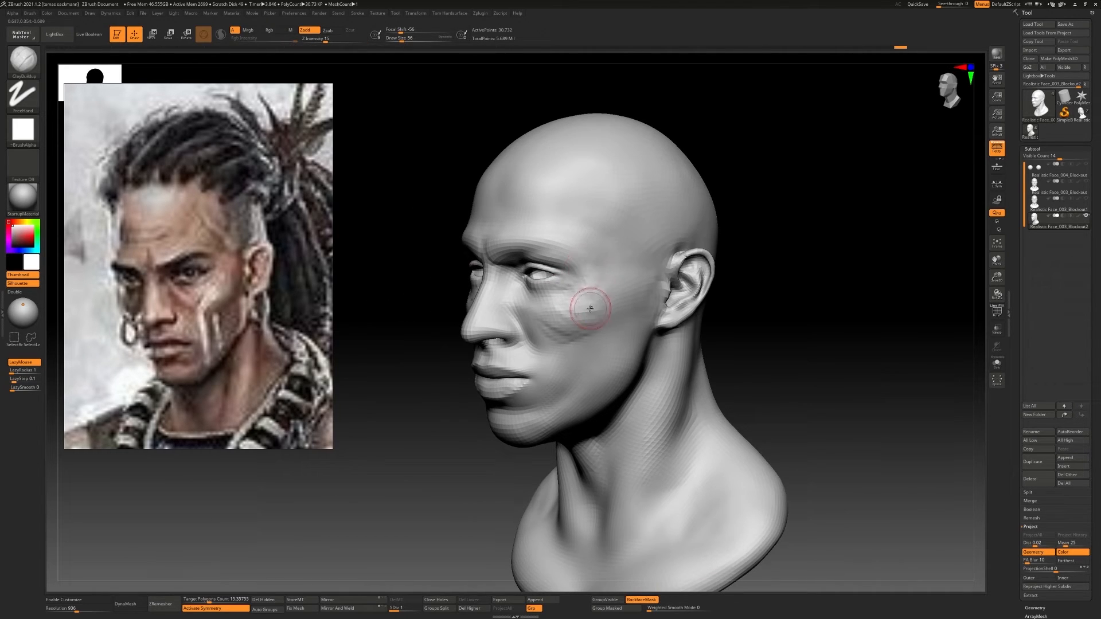
Sculpt from the cheekbone down to the jaw corner with ClayBuildup, enlarging the brush to 90 for the jaw
mouse_move(590, 308)
shift+right_down()
mouse_move(556, 312)
mouse_move(578, 314)
shift+right_up()
mouse_move(578, 314)
right_down()
mouse_move(597, 314)
mouse_move(585, 338)
right_up()
key(s)
drag(584, 339, 581, 391)
shift+drag(580, 391, 596, 367)
mouse_move(602, 367)
mouse_down()
mouse_move(608, 356)
mouse_move(585, 376)
mouse_move(598, 369)
mouse_up()
Compare subdivision levels 2 and 1, return to level 1 and undo the last three changes
key(ctrl+d)
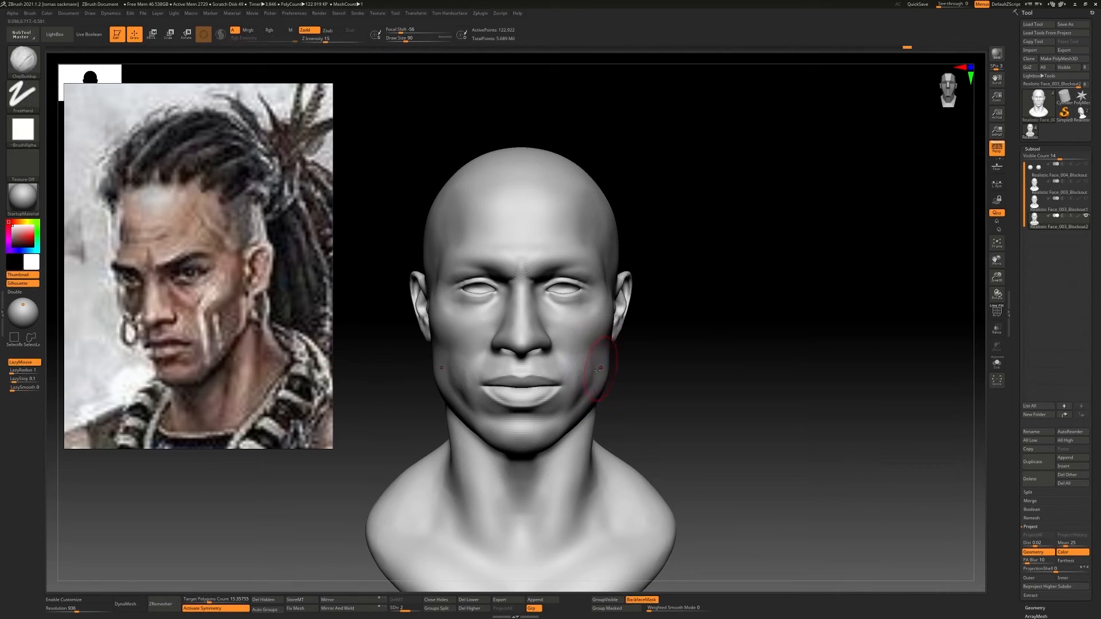
key(shift+d)
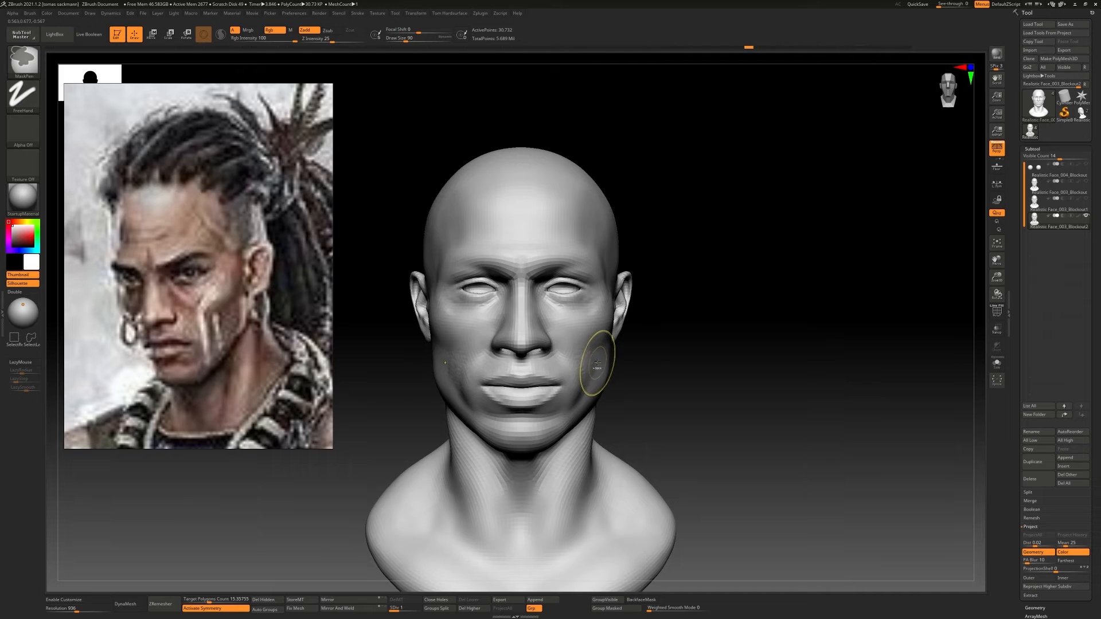
key(ctrl+z)
key(ctrl+z)
key(ctrl+z)
drag(653, 366, 559, 363)
Set the draw size to 62 and add clay beside the mouth corner and on the nose tip
key(s)
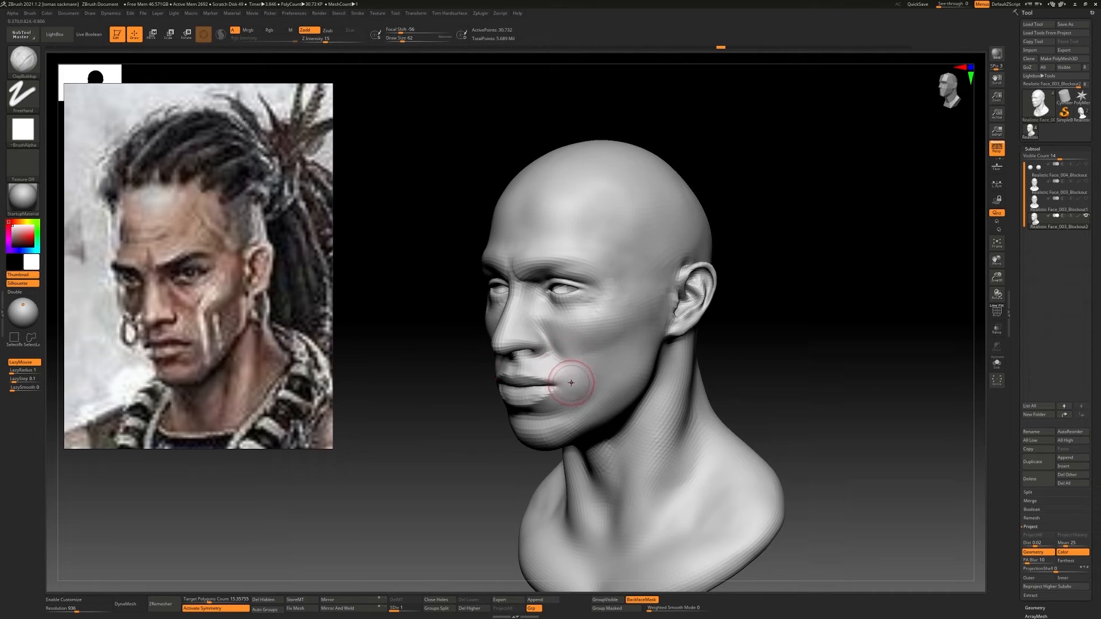
right_drag(574, 384, 579, 381)
mouse_move(522, 328)
ctrl+right_down()
mouse_move(518, 340)
mouse_move(495, 342)
ctrl+right_up()
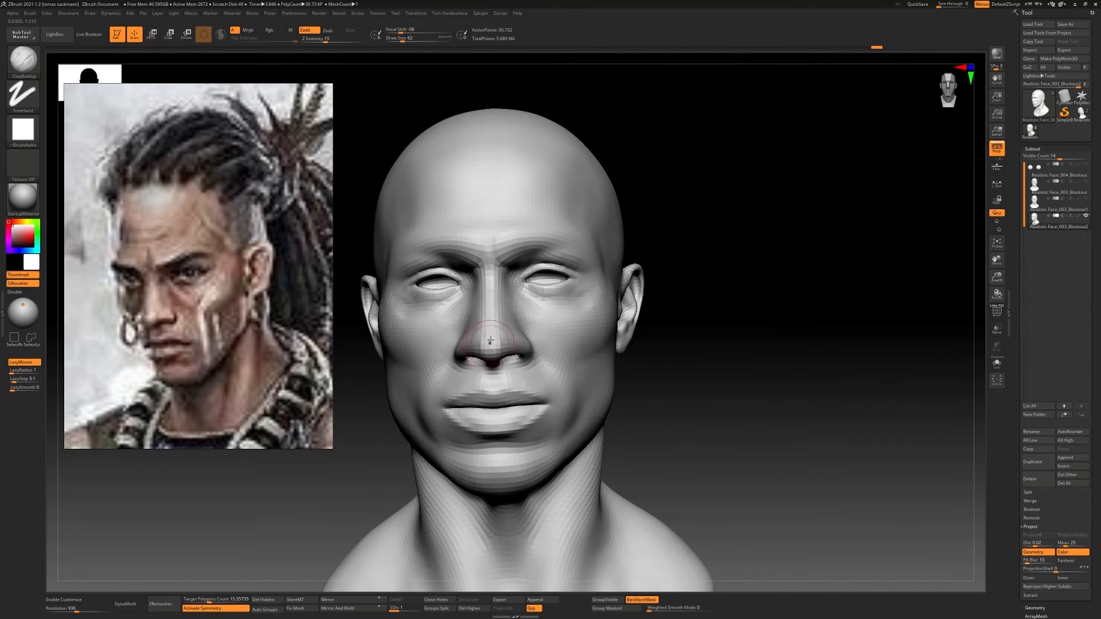
drag(490, 341, 492, 348)
Reshape the nose bridge in profile with the Move Topological brush at a larger draw size
right_drag(565, 335, 516, 331)
key(b)
key(m)
key(t)
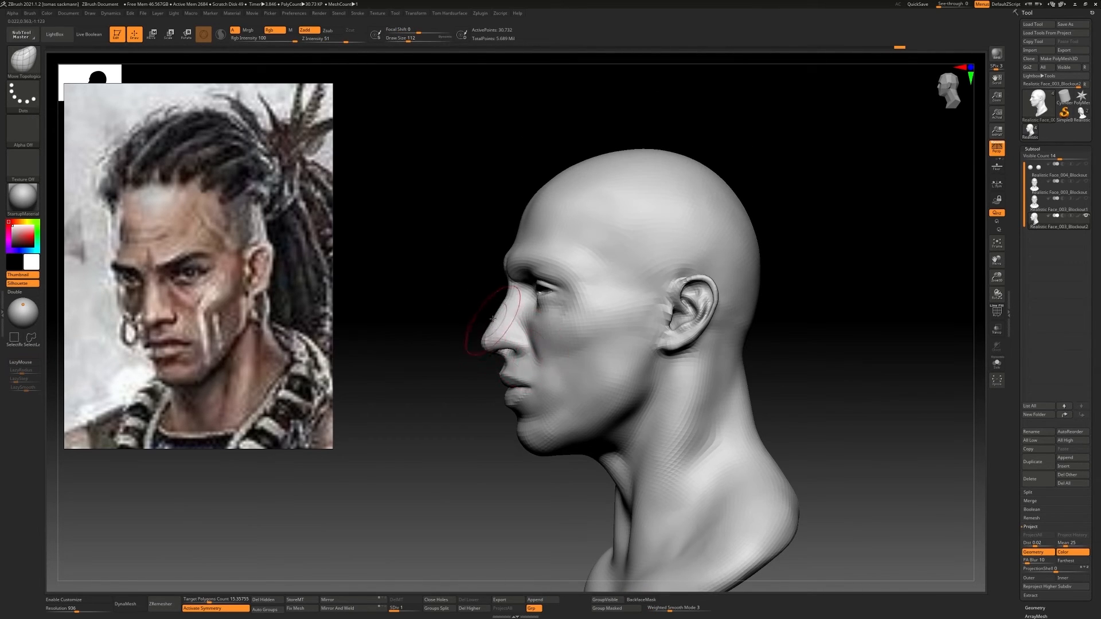
drag(492, 318, 504, 311)
key(])
drag(505, 274, 507, 275)
mouse_move(511, 281)
right_down()
mouse_move(626, 300)
mouse_move(565, 304)
right_up()
Raise the head to subdivision level 2 and sculpt the cheek below the outer eye with ClayBuildup
key(d)
key(d)
key(shift+d)
key(b)
key(c)
key(b)
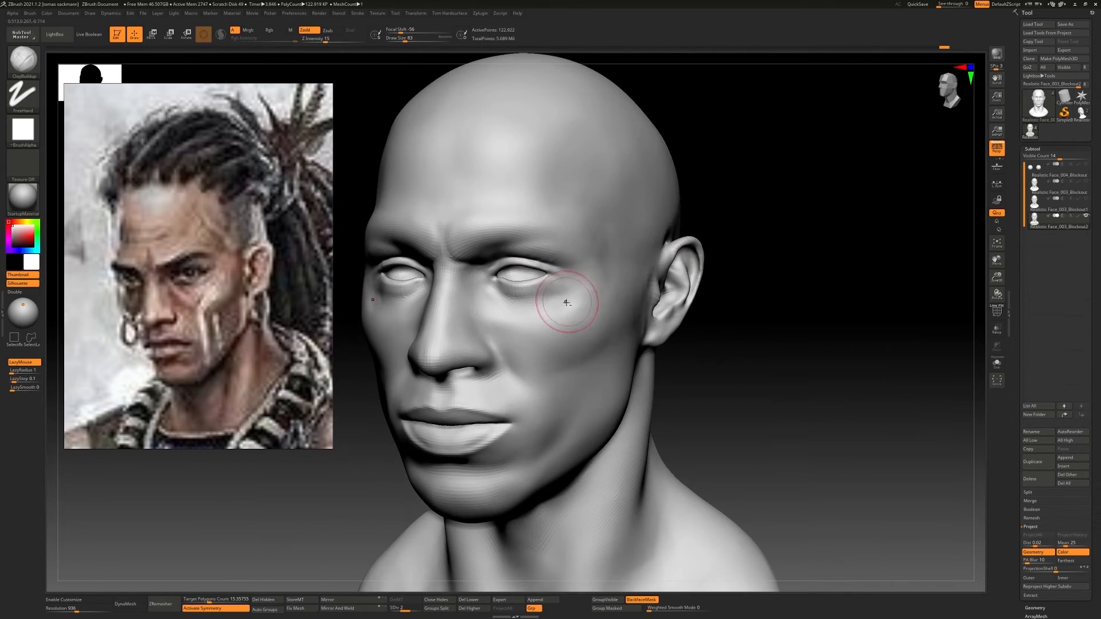
mouse_move(565, 304)
mouse_down()
mouse_move(581, 293)
mouse_move(573, 279)
mouse_up()
Build up the cheeks beside the nose with ClayBuildup at a draw size of 51 and smooth them
mouse_move(572, 282)
right_down()
mouse_move(597, 275)
mouse_move(700, 307)
right_up()
mouse_move(610, 318)
right_down()
mouse_move(594, 305)
mouse_move(607, 319)
mouse_move(531, 309)
right_up()
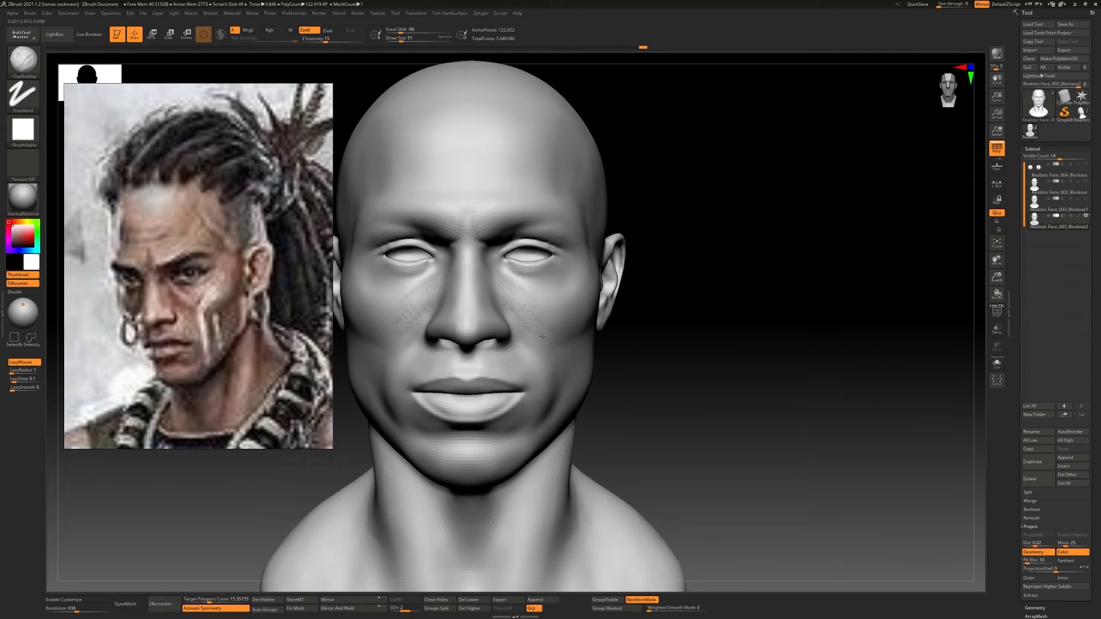
drag(542, 337, 545, 340)
shift+drag(520, 301, 500, 288)
mouse_move(578, 337)
ctrl+right_down()
mouse_move(562, 323)
mouse_move(530, 338)
ctrl+right_up()
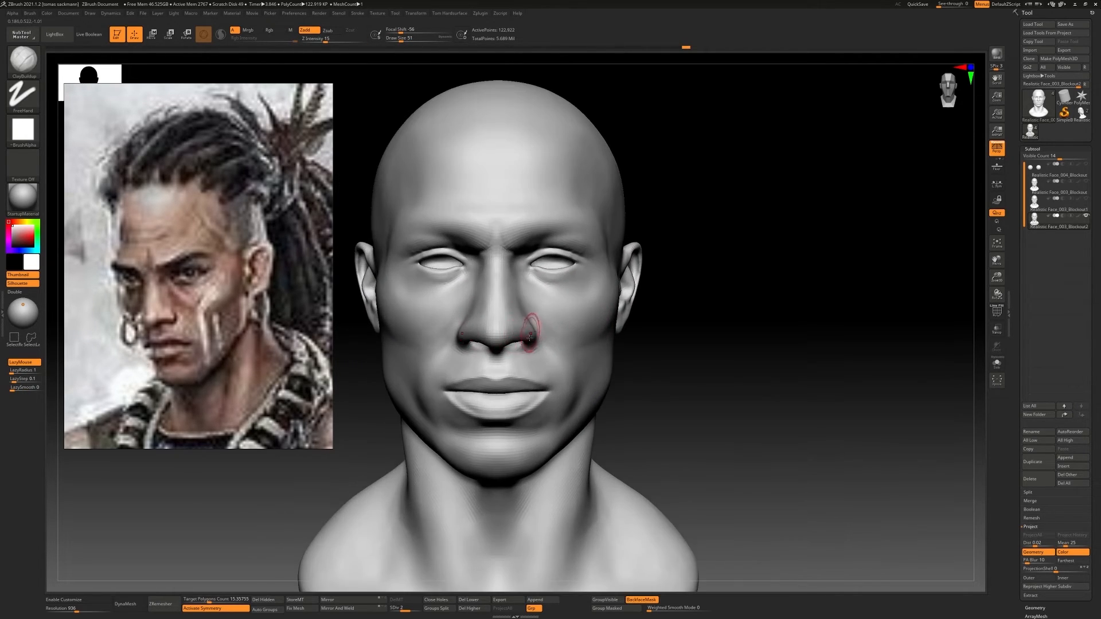
Adjust the shape of the nostril wings with the Move Topological brush at a draw size of 97
key(b)
key(m)
key(t)
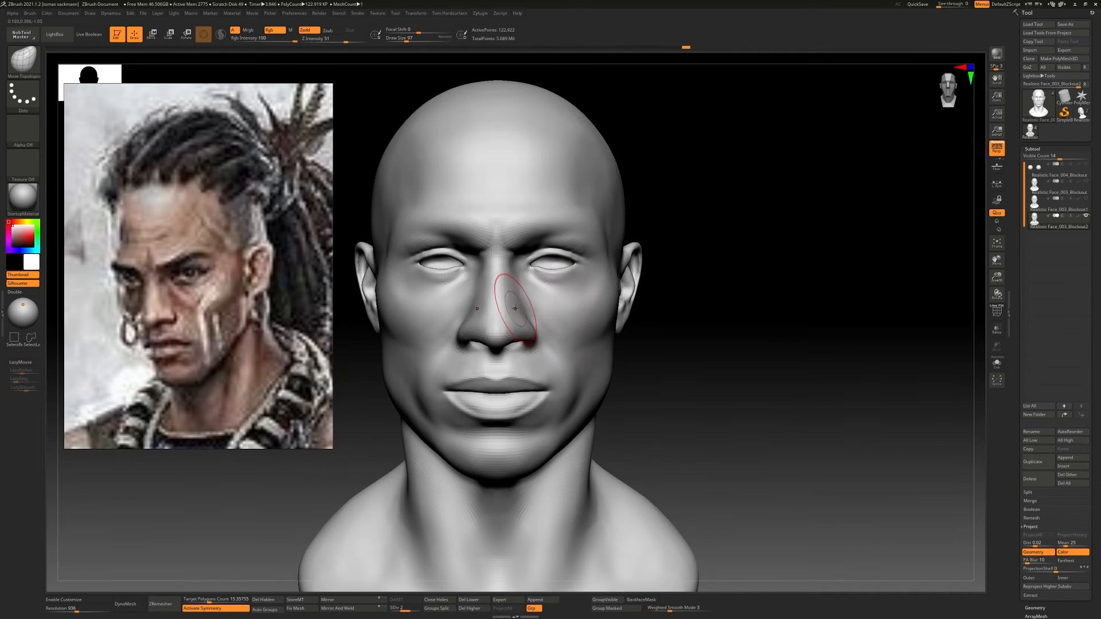
mouse_move(512, 320)
right_down()
mouse_move(479, 322)
mouse_move(560, 348)
mouse_move(542, 346)
right_up()
drag(545, 342, 550, 333)
Carve the crease around the nostril wing with the DamStandard brush
mouse_move(516, 334)
shift+right_down()
mouse_move(571, 335)
mouse_move(563, 309)
mouse_move(576, 343)
mouse_move(592, 315)
shift+right_up()
mouse_move(591, 281)
ctrl+right_down()
mouse_move(631, 327)
mouse_move(628, 342)
ctrl+right_up()
key(b)
key(d)
key(s)
right_drag(624, 387, 613, 326)
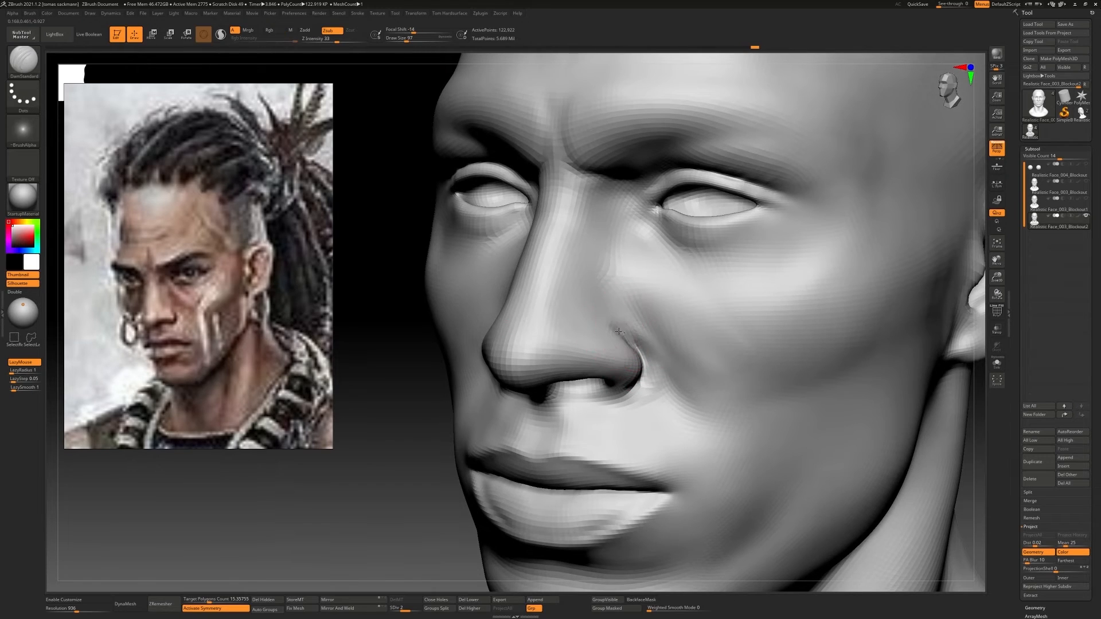
shift+drag(617, 331, 642, 356)
mouse_move(641, 356)
right_down()
mouse_move(680, 352)
mouse_move(645, 321)
right_up()
Add volume to the side of the head above the ear with ClayBuildup and smooth it
right_drag(645, 321, 671, 327)
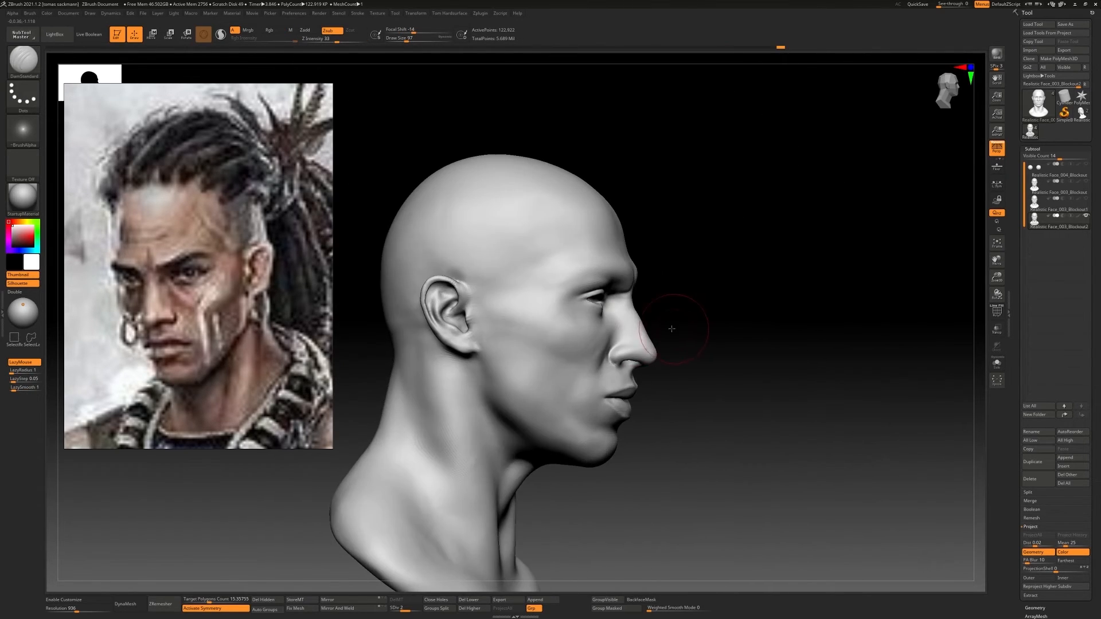
right_drag(600, 341, 570, 357)
shift+drag(570, 356, 574, 347)
mouse_move(573, 347)
ctrl+right_down()
mouse_move(565, 298)
mouse_move(533, 338)
mouse_move(508, 345)
mouse_move(550, 358)
ctrl+right_up()
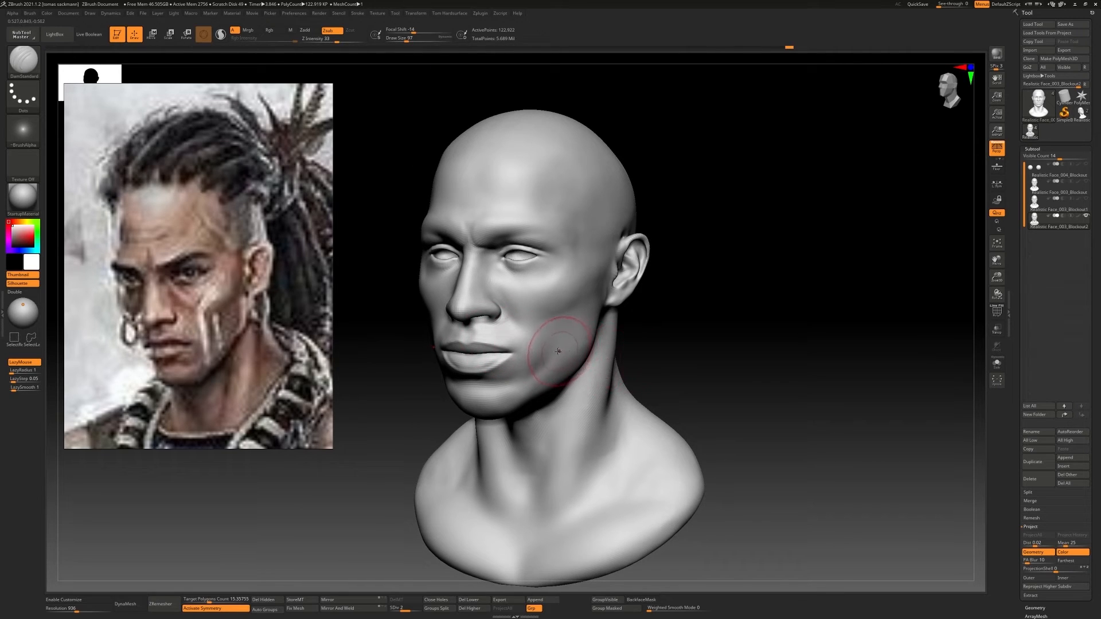
mouse_move(591, 259)
ctrl+right_down()
mouse_move(619, 301)
mouse_move(574, 292)
ctrl+right_up()
key(b)
key(c)
key(b)
mouse_move(646, 279)
mouse_down()
mouse_move(604, 281)
mouse_move(608, 265)
mouse_up()
shift+drag(613, 261, 609, 270)
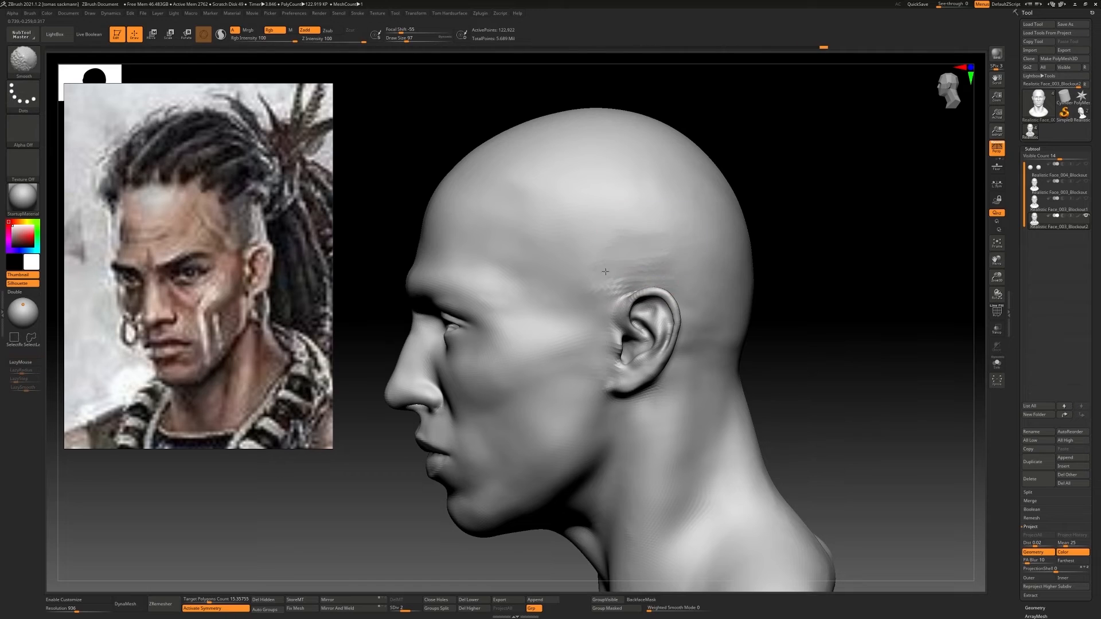
Enlarge the brush to 177 and build up broad clay strokes across the side of the skull
alt+right_drag(610, 270, 556, 327)
key(bracketright)
key(bracketright)
key(bracketright)
key(bracketright)
key(bracketright)
key(bracketright)
key(bracketright)
key(bracketright)
drag(536, 333, 625, 321)
drag(514, 285, 613, 281)
shift+drag(613, 281, 597, 292)
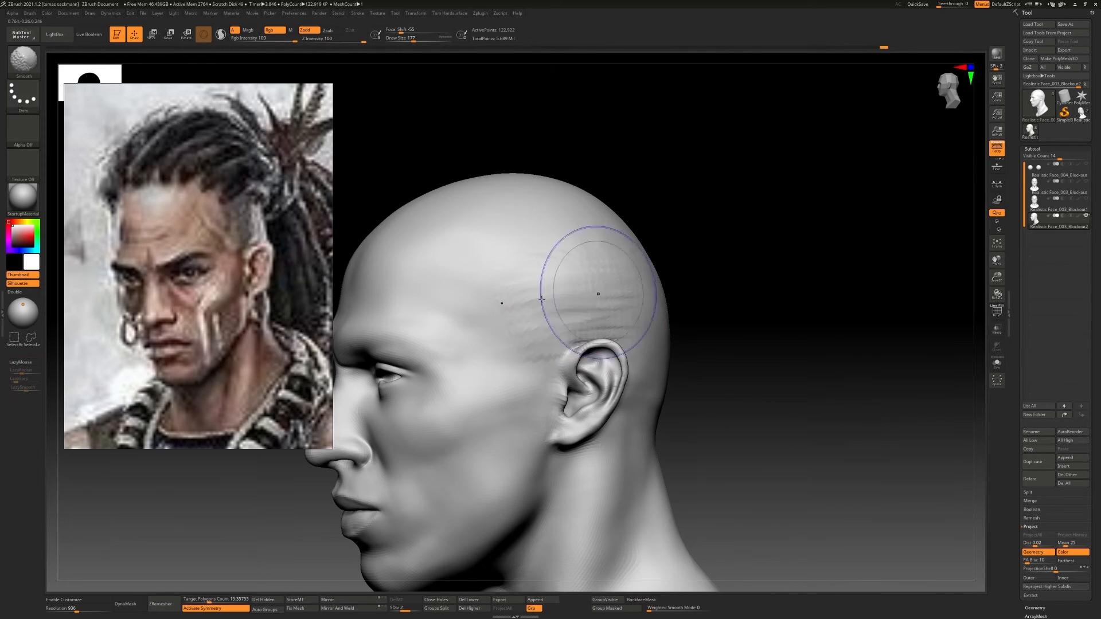
Smooth the clay strokes on the side of the skull into an even surface
mouse_move(516, 301)
right_down()
mouse_move(597, 307)
mouse_move(531, 307)
right_up()
drag(545, 299, 608, 292)
shift+drag(608, 293, 590, 309)
right_drag(590, 309, 585, 226)
mouse_move(585, 226)
alt+right_down()
mouse_move(711, 235)
mouse_move(602, 232)
mouse_move(583, 281)
mouse_move(578, 269)
mouse_move(588, 280)
mouse_move(560, 290)
alt+right_up()
mouse_move(668, 281)
right_down()
mouse_move(613, 280)
mouse_move(633, 263)
right_up()
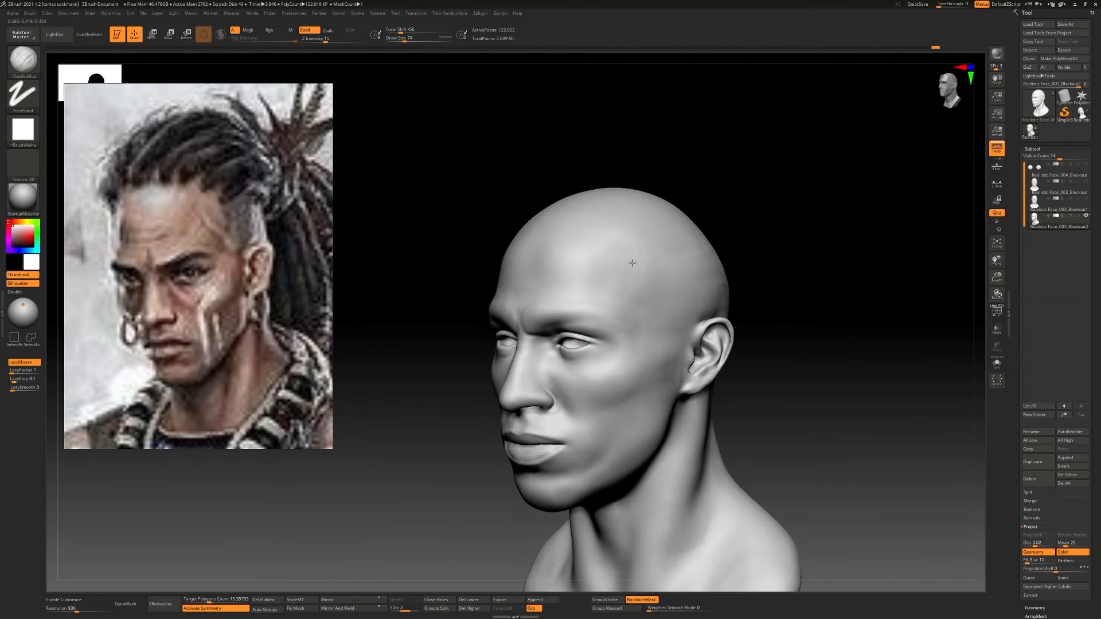
Refine and smooth the temples and the skull surface around the top of the ear
shift+right_drag(621, 312, 634, 267)
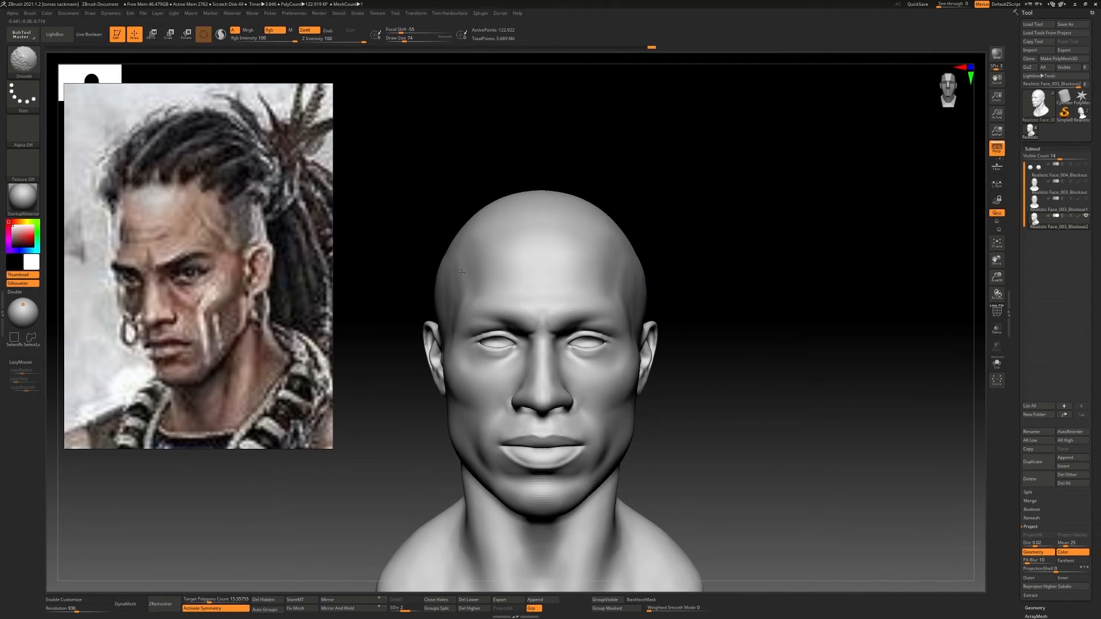
mouse_move(487, 278)
ctrl+right_down()
mouse_move(494, 230)
mouse_move(529, 300)
mouse_move(571, 277)
mouse_move(645, 309)
ctrl+right_up()
mouse_move(680, 390)
ctrl+right_down()
mouse_move(690, 344)
mouse_move(708, 370)
ctrl+right_up()
mouse_move(708, 370)
right_down()
mouse_move(690, 349)
mouse_move(666, 260)
mouse_move(695, 268)
mouse_move(669, 278)
mouse_move(686, 287)
right_up()
mouse_move(580, 267)
mouse_down()
mouse_move(602, 332)
mouse_move(580, 279)
mouse_up()
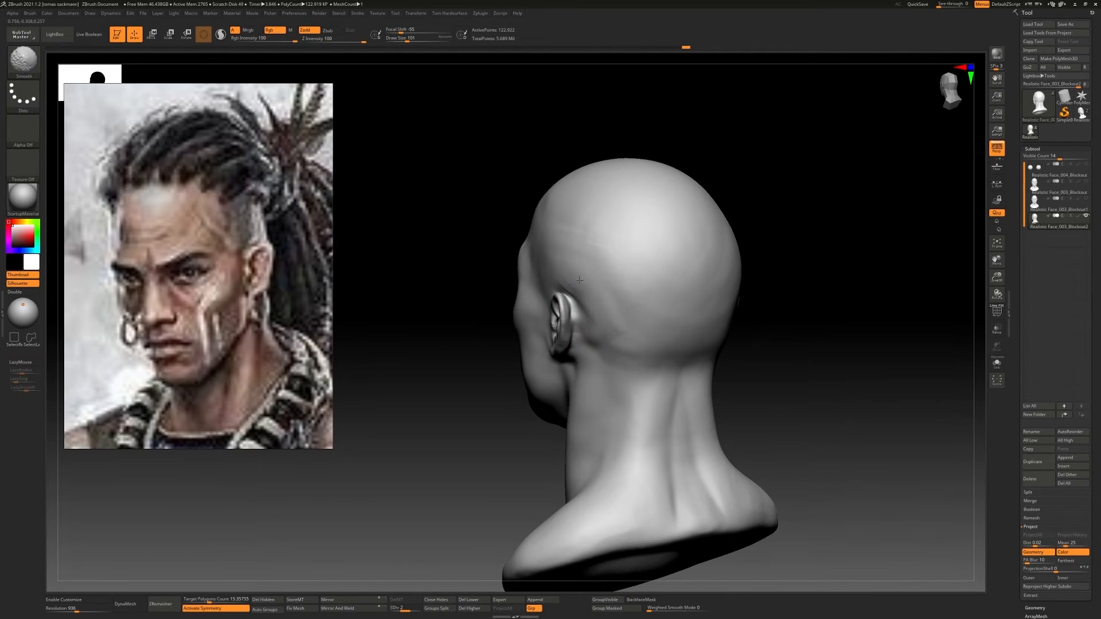
Sculpt the base of the skull above the nape with ClayBuildup and smooth it at a draw size of 71
right_drag(653, 309, 629, 290)
ctrl+right_drag(630, 290, 572, 368)
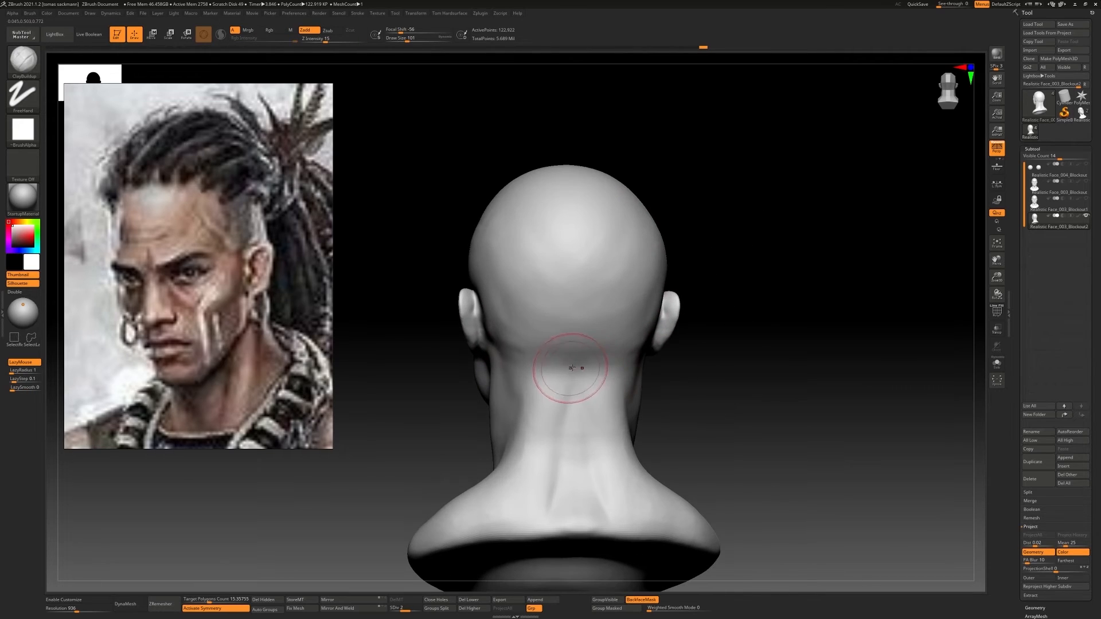
shift+drag(533, 346, 565, 364)
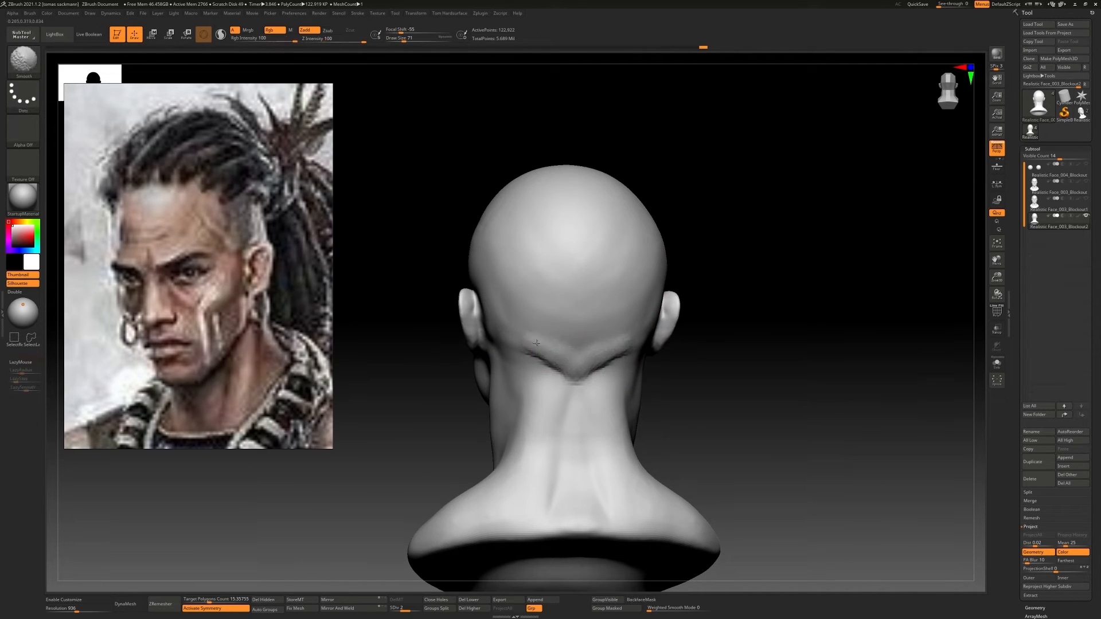
mouse_move(545, 359)
right_down()
mouse_move(607, 369)
mouse_move(584, 380)
mouse_move(539, 372)
right_up()
drag(548, 374, 539, 401)
shift+drag(536, 378, 545, 401)
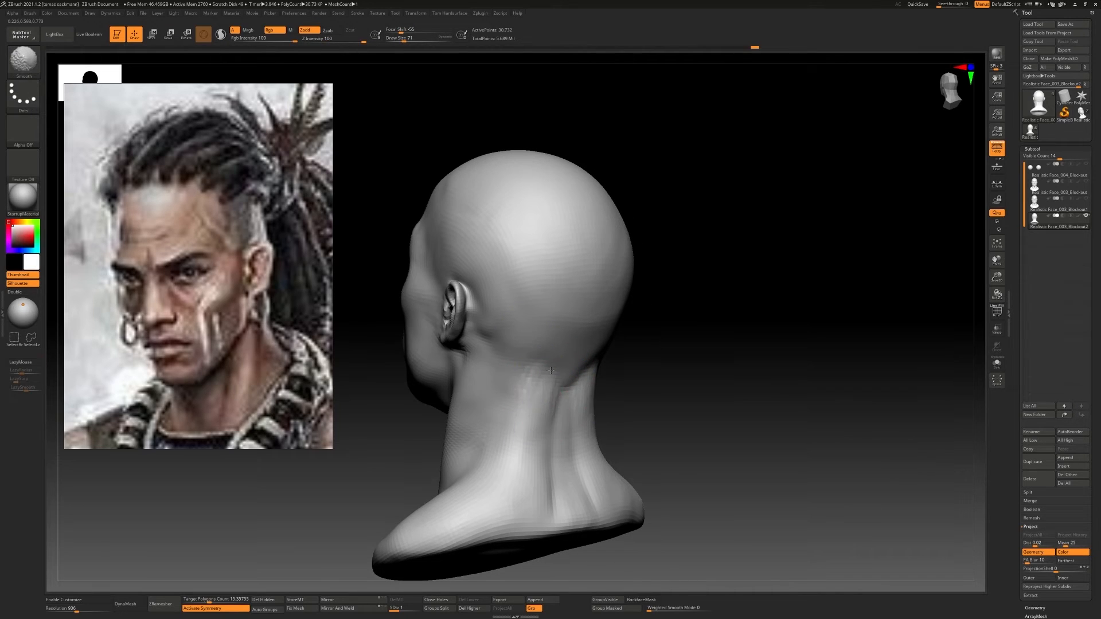
Lower the head to subdivision level 1 and sculpt the back of the neck from skull base to shoulders
mouse_move(545, 396)
right_down()
mouse_move(582, 390)
mouse_move(545, 396)
right_up()
mouse_move(553, 416)
mouse_down()
mouse_move(555, 482)
mouse_move(541, 510)
mouse_up()
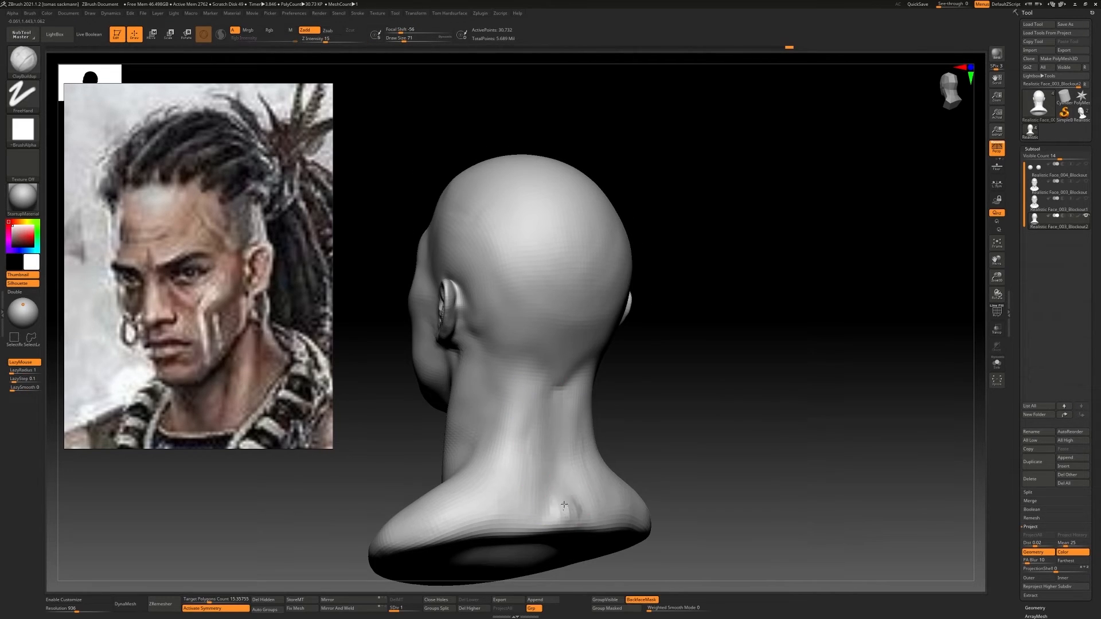
right_drag(573, 501, 592, 475)
mouse_move(599, 517)
ctrl+right_down()
mouse_move(574, 390)
mouse_move(554, 424)
ctrl+right_up()
drag(528, 388, 542, 393)
right_drag(576, 387, 542, 385)
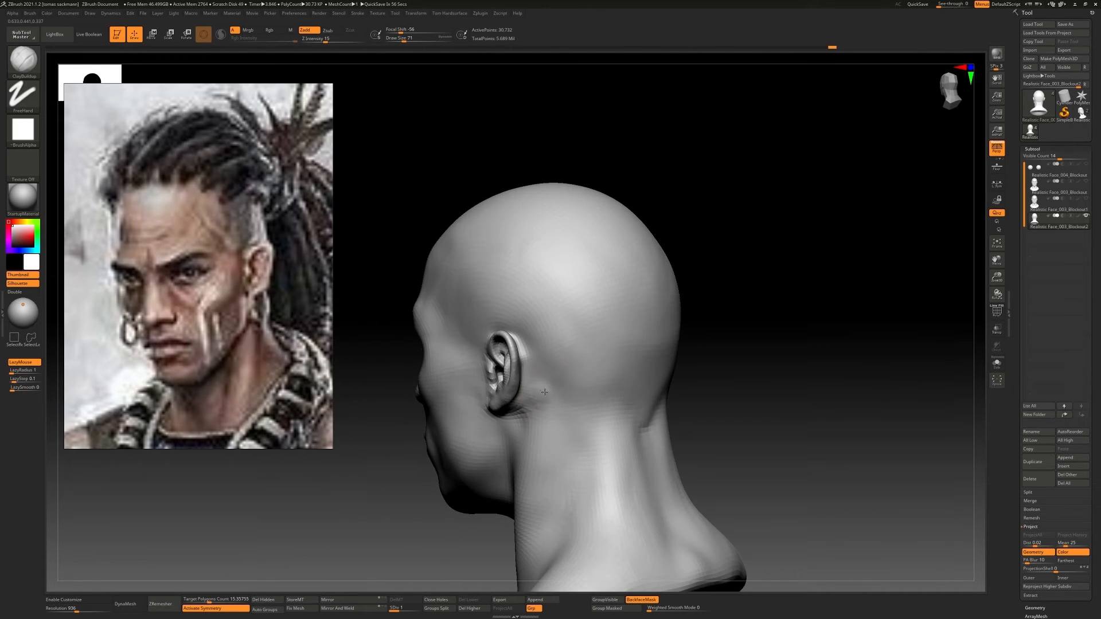
Build up the muscle behind the ear and down the side of the neck with ClayBuildup, and smooth it
shift+drag(542, 385, 541, 401)
right_drag(545, 401, 579, 402)
ctrl+right_drag(574, 459, 551, 410)
drag(554, 482, 568, 436)
right_drag(567, 436, 552, 466)
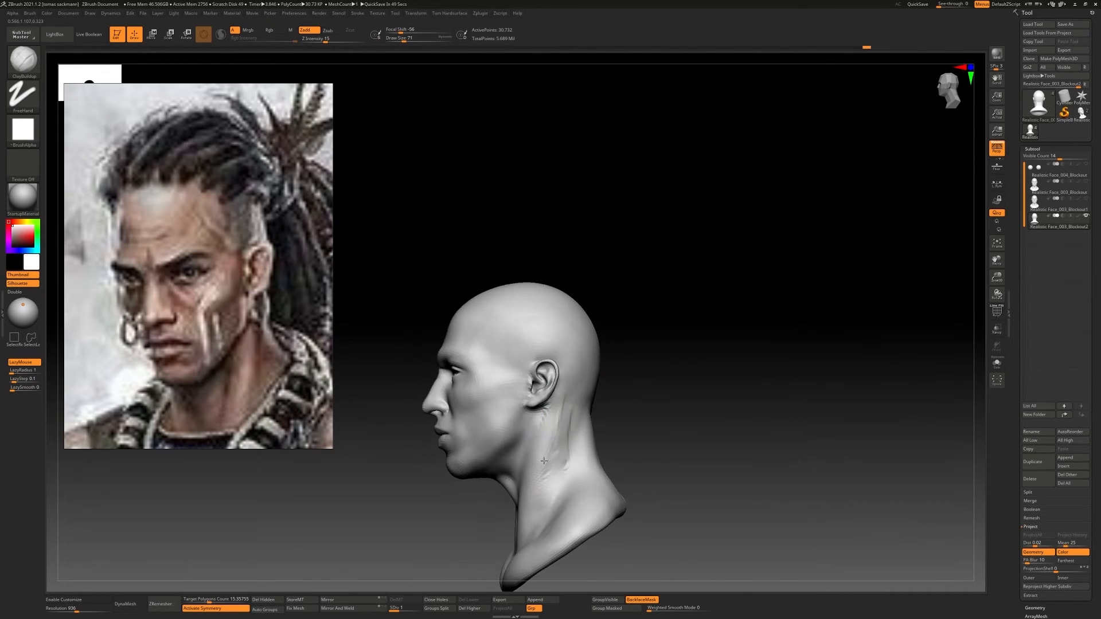
mouse_move(552, 466)
shift+mouse_down()
mouse_move(564, 424)
mouse_move(556, 482)
shift+mouse_up()
right_drag(557, 482, 565, 459)
mouse_move(565, 458)
shift+mouse_down()
mouse_move(585, 438)
mouse_move(551, 456)
shift+mouse_up()
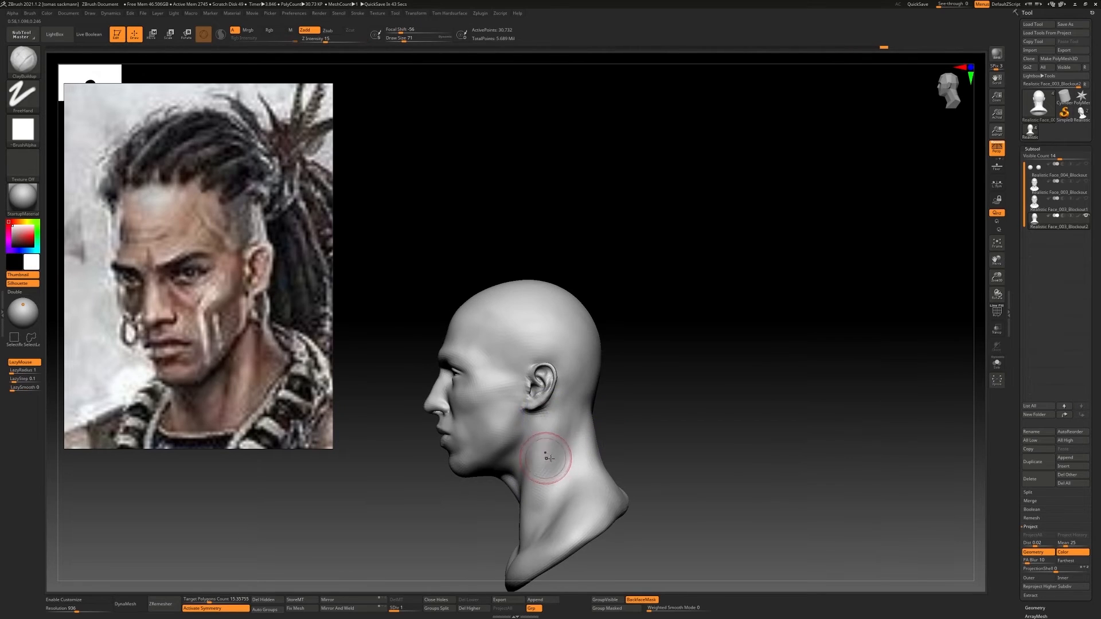
shift+right_drag(545, 457, 596, 436)
Bring the head to subdivision level 3, try DamStandard between the eyebrows and undo the last two changes
alt+right_drag(597, 385, 610, 281)
ctrl+right_drag(610, 281, 612, 305)
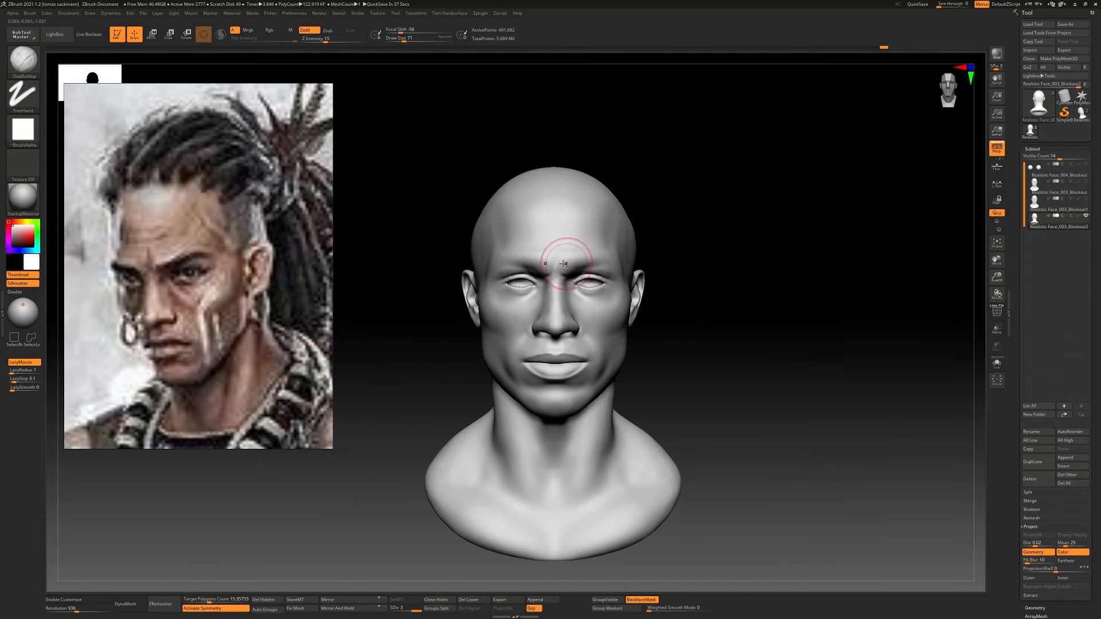
ctrl+right_drag(564, 264, 565, 304)
shift+drag(554, 281, 542, 251)
key(b)
key(d)
key(s)
key(ctrl+z)
key(ctrl+z)
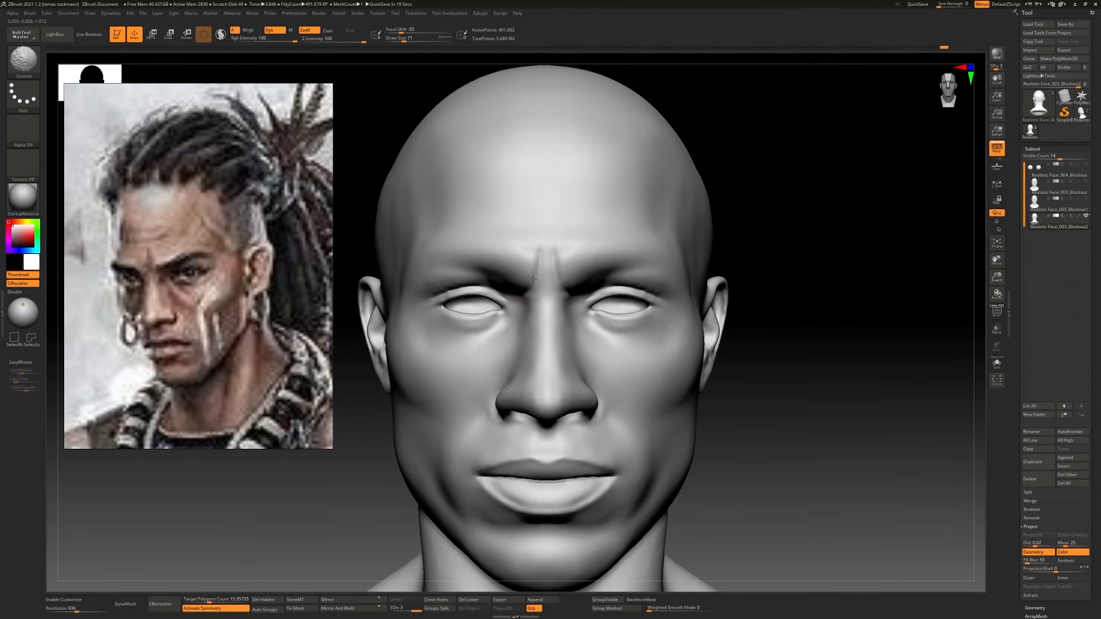
Build up the area between the eyebrows with ClayBuildup and smooth it
mouse_move(516, 233)
ctrl+right_down()
mouse_move(542, 298)
mouse_move(567, 254)
ctrl+right_up()
key(b)
key(c)
key(b)
mouse_move(573, 246)
mouse_down()
mouse_move(562, 277)
mouse_move(566, 254)
mouse_up()
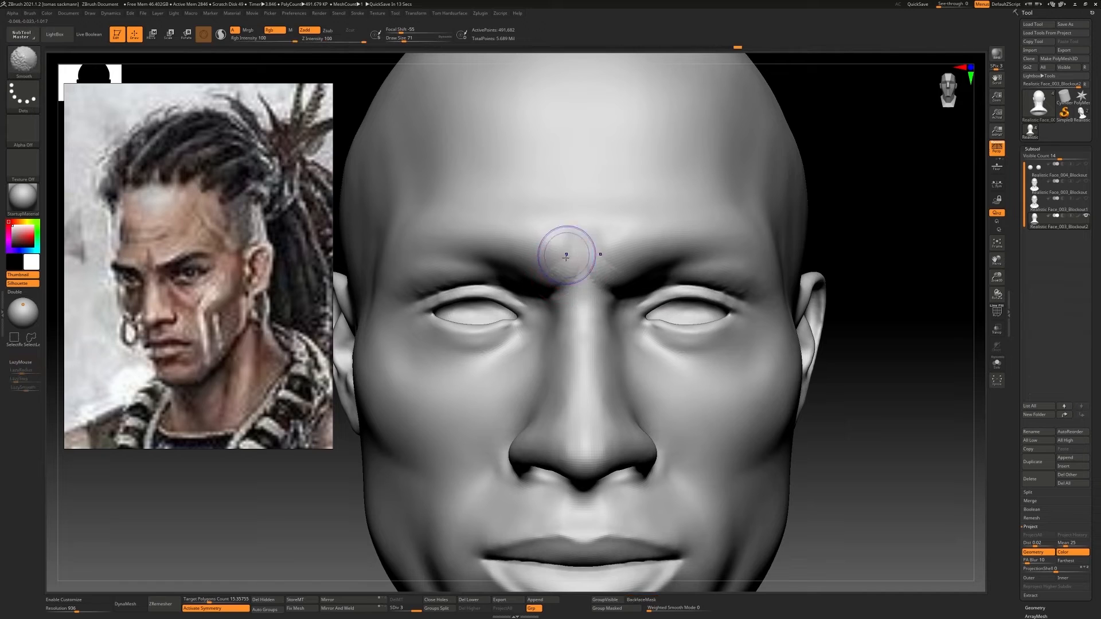
mouse_move(566, 254)
ctrl+right_down()
mouse_move(627, 302)
mouse_move(676, 312)
ctrl+right_up()
Reduce the draw size to 37 and refine the eyelid area with ClayBuildup
key(s)
drag(676, 312, 688, 298)
shift+drag(686, 301, 677, 310)
mouse_move(677, 309)
ctrl+right_down()
mouse_move(600, 273)
mouse_move(604, 317)
mouse_move(585, 318)
mouse_move(681, 317)
mouse_move(620, 328)
mouse_move(599, 351)
mouse_move(583, 335)
mouse_move(610, 344)
ctrl+right_up()
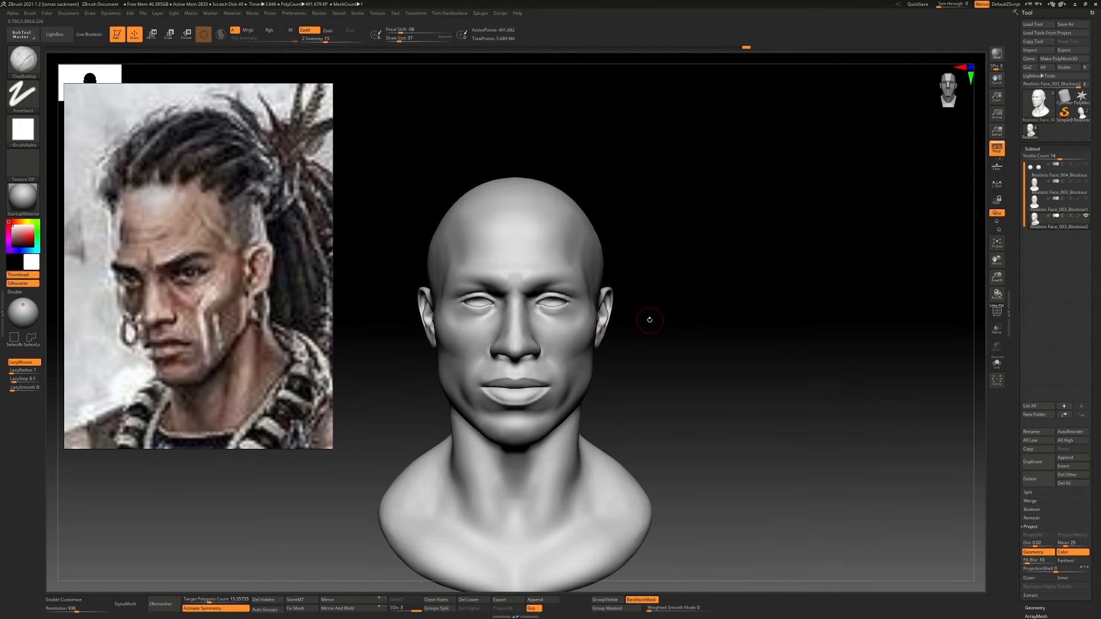
Bring the frontal photo of the man into view on the reference board
scroll(224, 337, down, 7)
scroll(224, 337, up, 8)
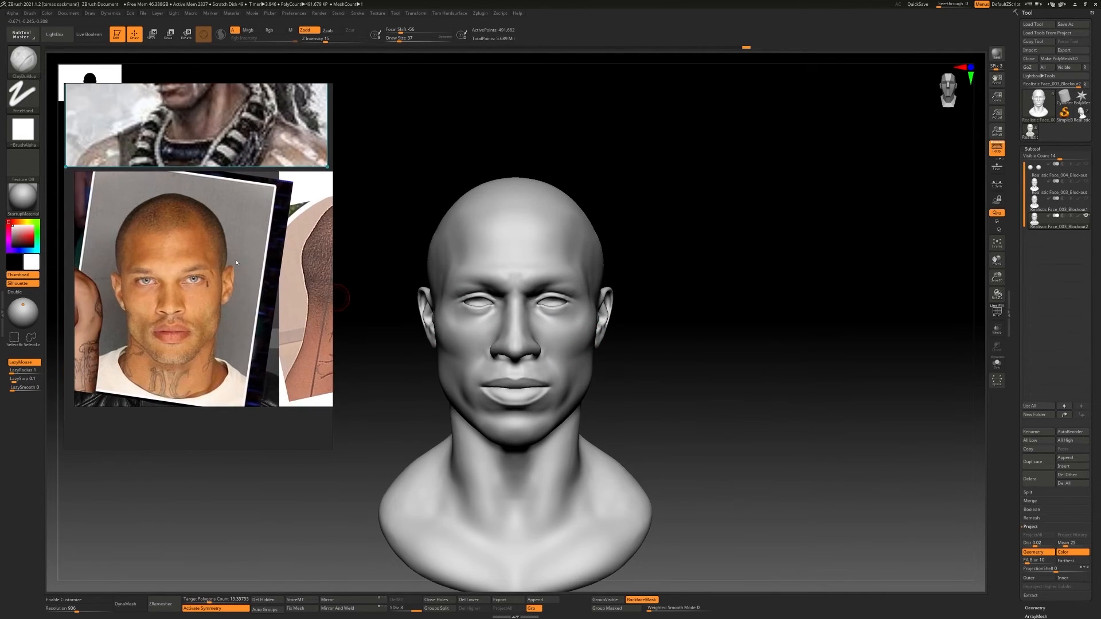
Enlarge the frontal reference photo and reshape the lower face at subdivision level 1 with Move Topological
scroll(256, 258, up, 1)
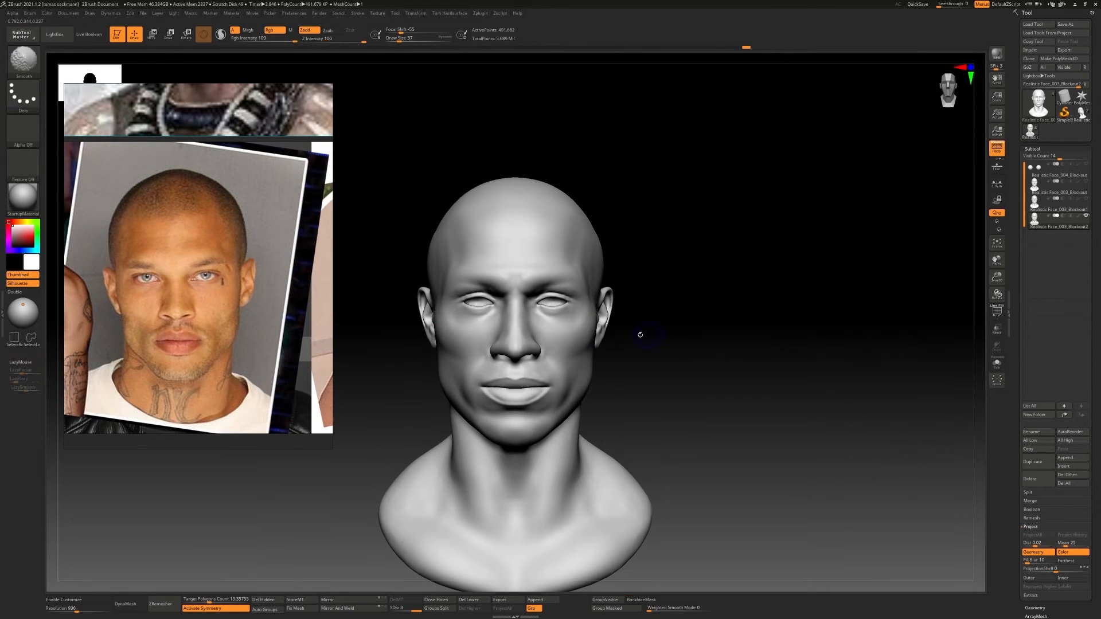
key(b)
key(m)
key(t)
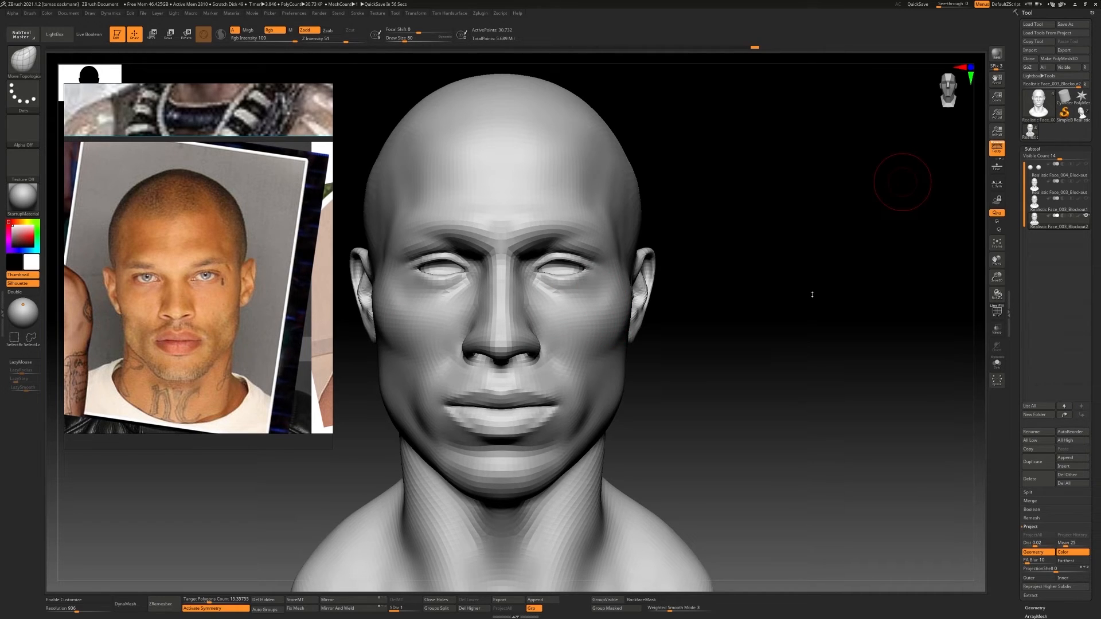
mouse_move(812, 294)
mouse_down()
mouse_move(718, 293)
mouse_move(702, 309)
mouse_up()
alt+drag(637, 379, 646, 372)
Build up the cheek below the cheekbone and beside the nose with ClayBuildup at draw size 112
key(b)
key(c)
key(b)
mouse_move(615, 352)
right_down()
mouse_move(559, 380)
mouse_move(603, 373)
right_up()
drag(606, 372, 614, 349)
mouse_move(609, 375)
ctrl+right_down()
mouse_move(623, 366)
mouse_move(615, 376)
ctrl+right_up()
shift+drag(618, 376, 614, 370)
right_drag(613, 370, 556, 366)
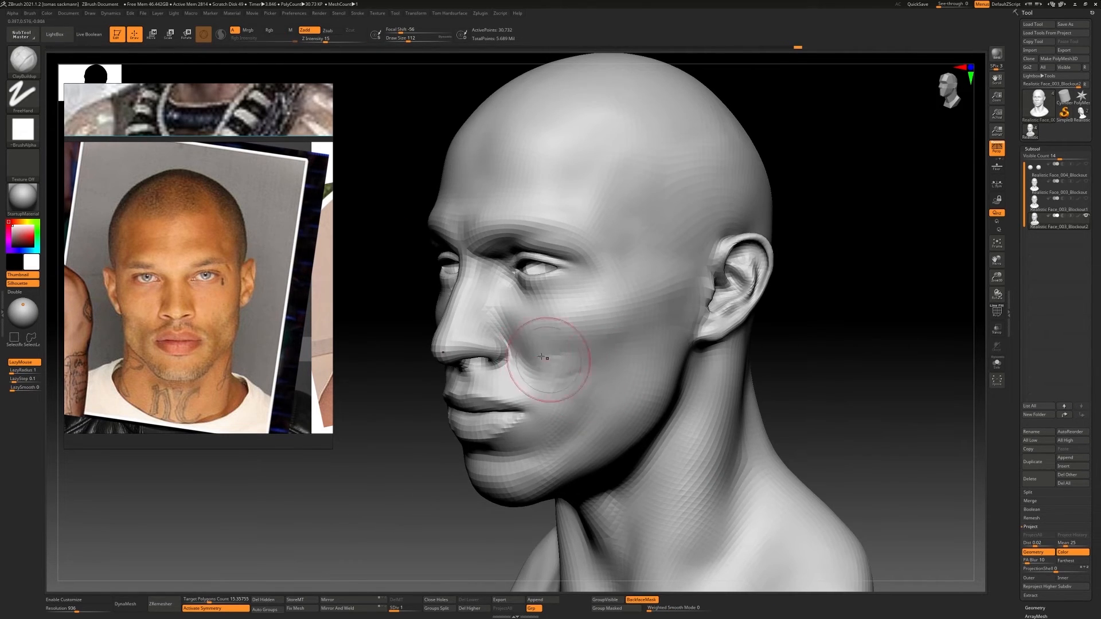
drag(541, 357, 550, 372)
shift+drag(554, 373, 568, 377)
mouse_move(574, 372)
shift+right_down()
mouse_move(688, 360)
mouse_move(567, 359)
shift+right_up()
Switch the head to subdivision level 2 and blend the cheek with further ClayBuildup strokes
key(d)
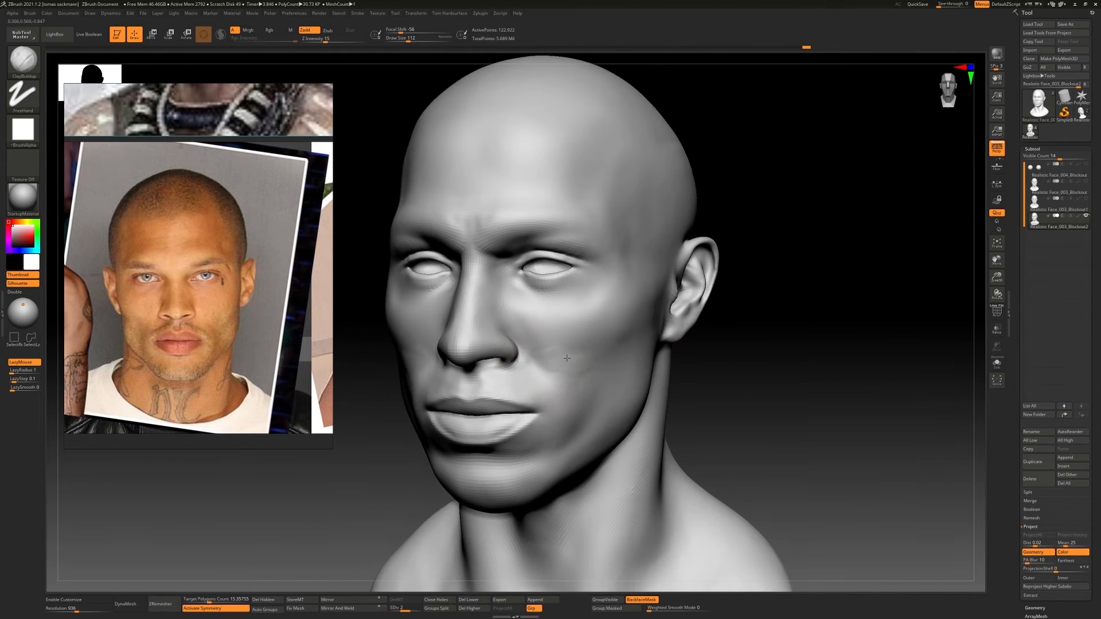
shift+drag(567, 359, 569, 372)
shift+right_drag(569, 372, 665, 374)
mouse_move(666, 374)
ctrl+right_down()
mouse_move(672, 358)
mouse_move(668, 396)
mouse_move(676, 385)
mouse_move(524, 350)
mouse_move(598, 357)
mouse_move(547, 319)
mouse_move(556, 314)
ctrl+right_up()
Adjust the face shape from profile and front with Move Topological at draw size 207 and show the eye subtool
key(b)
key(m)
key(t)
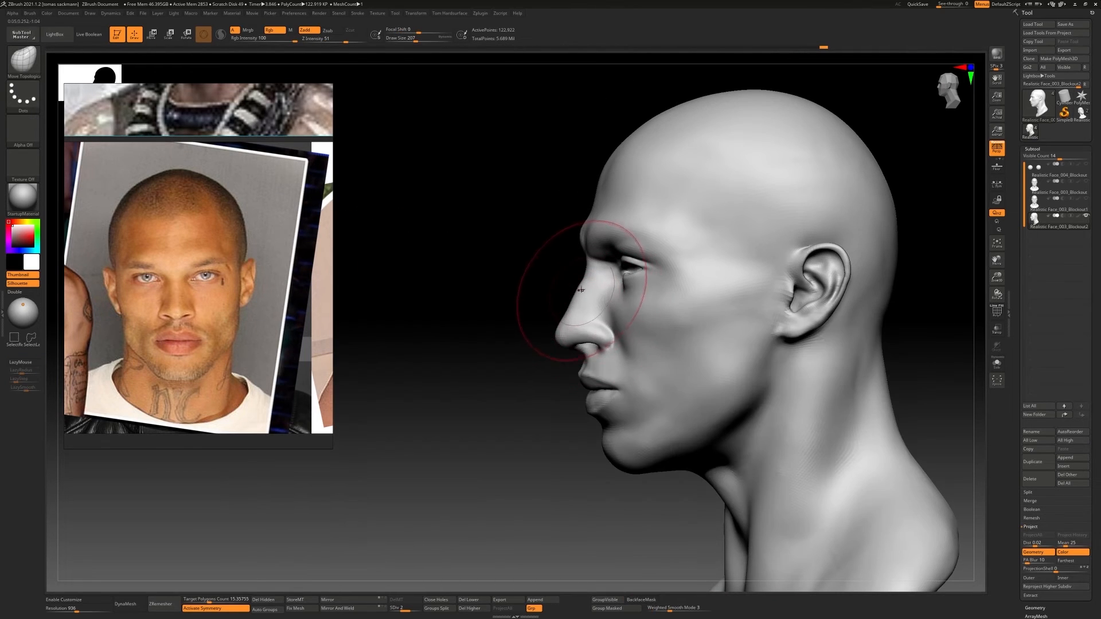
right_drag(744, 254, 824, 244)
click(1084, 168)
right_drag(723, 295, 648, 303)
alt+right_drag(548, 295, 572, 301)
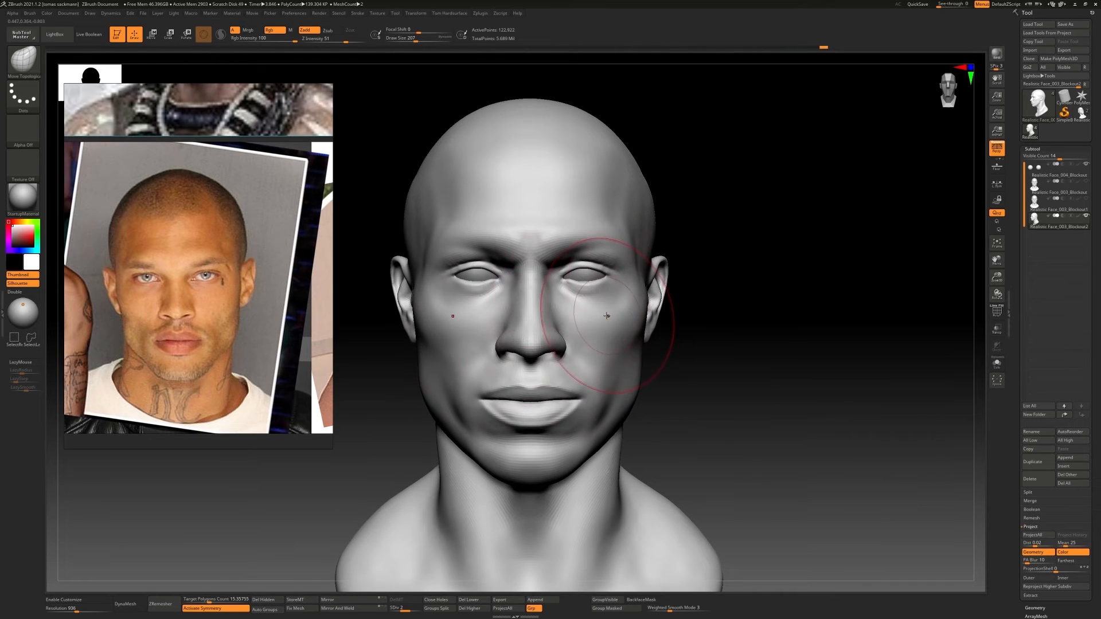
Drop to subdivision level 1 and reshape the ears and temples with Move Topological
key(shift+d)
mouse_move(646, 299)
right_down()
mouse_move(637, 302)
mouse_move(659, 294)
right_up()
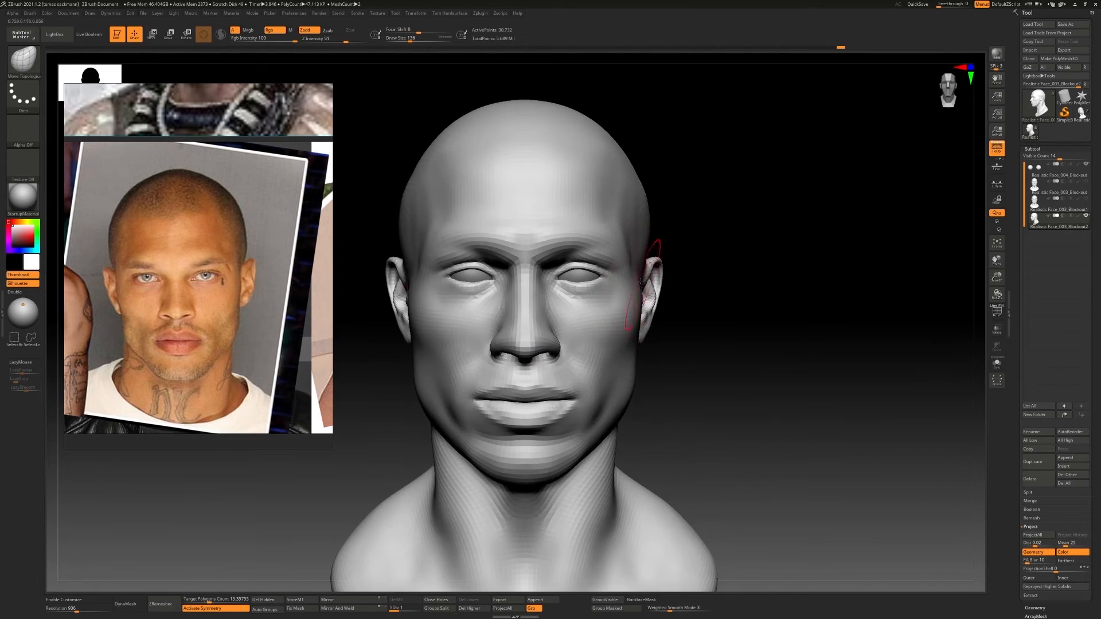
alt+right_drag(654, 246, 662, 266)
right_drag(657, 217, 656, 234)
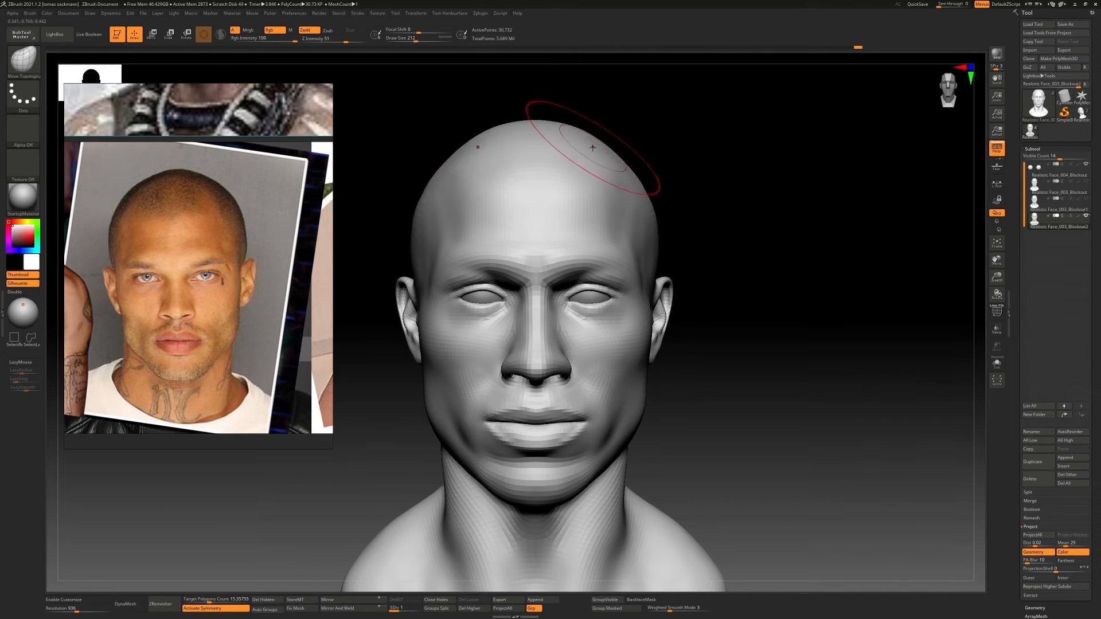
Reshape the upper skull with Move Topological at draw size 212 and return the head to subdivision level 2
right_drag(618, 159, 654, 349)
right_drag(653, 349, 522, 364)
mouse_move(551, 310)
ctrl+right_down()
mouse_move(573, 358)
mouse_move(571, 339)
ctrl+right_up()
key(d)
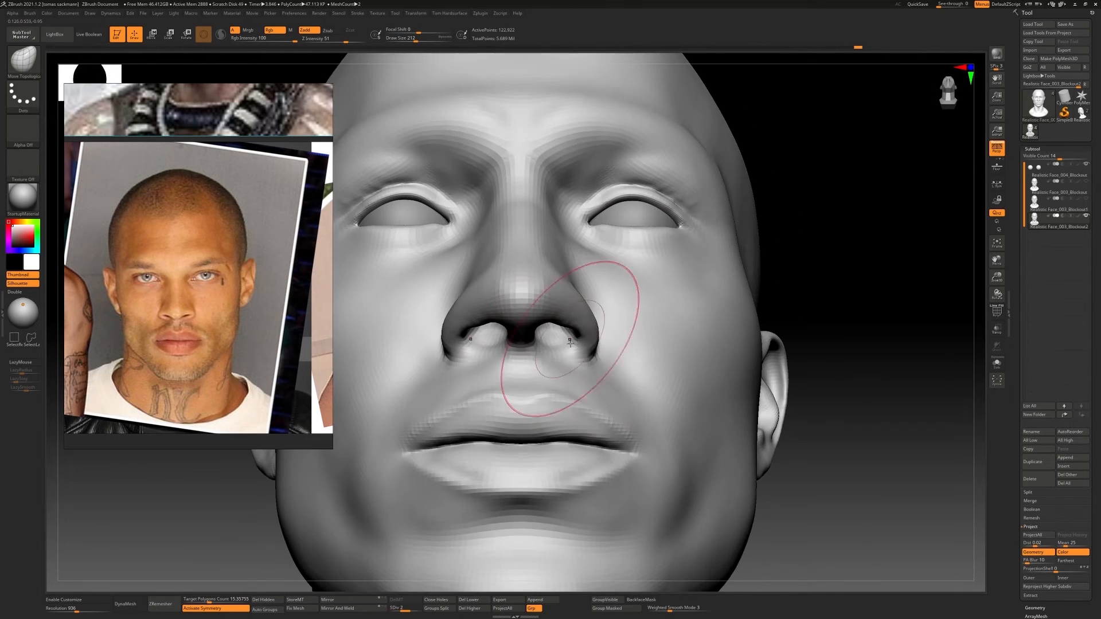
Adjust the nostrils and nose tip with Move Topological at draw size 116
key(s)
key(b)
key(m)
mouse_move(571, 339)
mouse_down()
mouse_move(561, 339)
mouse_move(583, 339)
mouse_up()
key(t)
right_drag(584, 340, 590, 345)
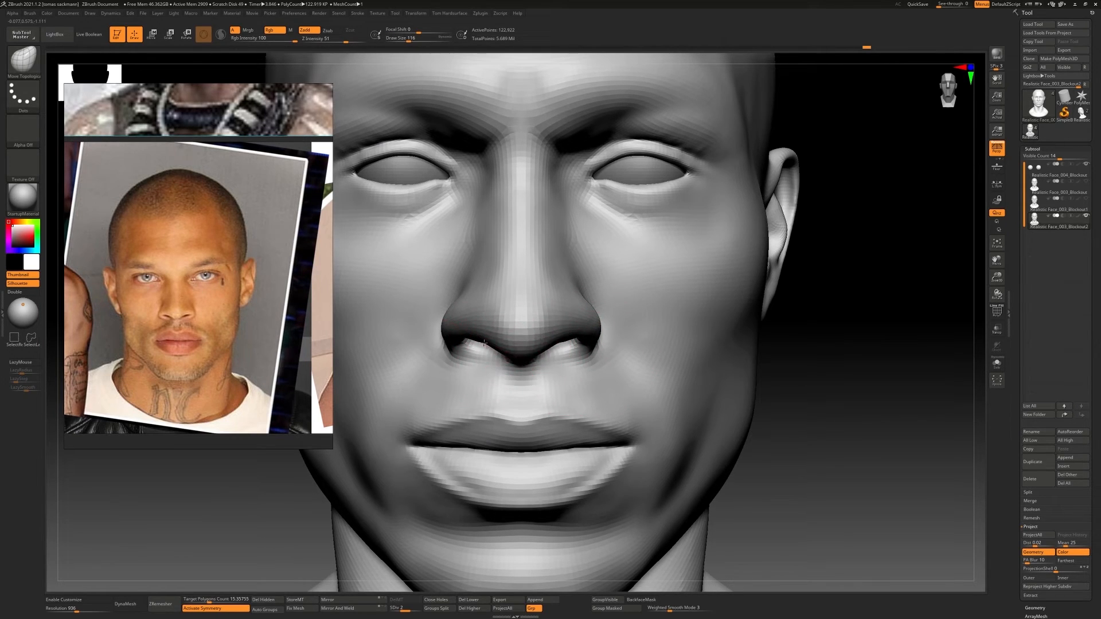
mouse_move(539, 351)
ctrl+right_down()
mouse_move(585, 332)
mouse_move(547, 355)
ctrl+right_up()
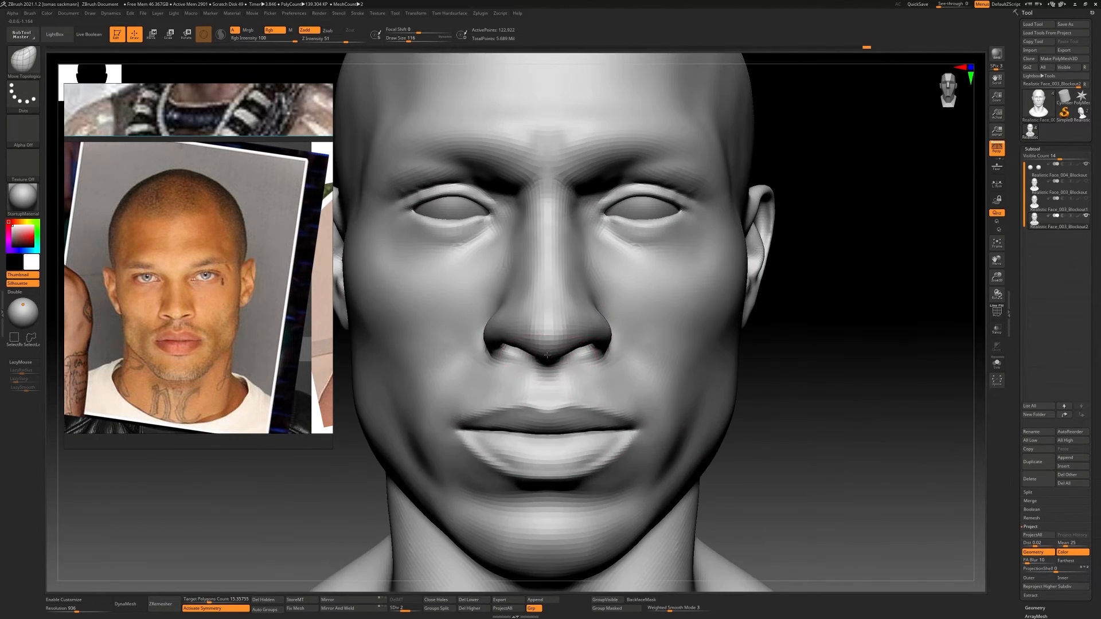
right_drag(618, 326, 581, 318)
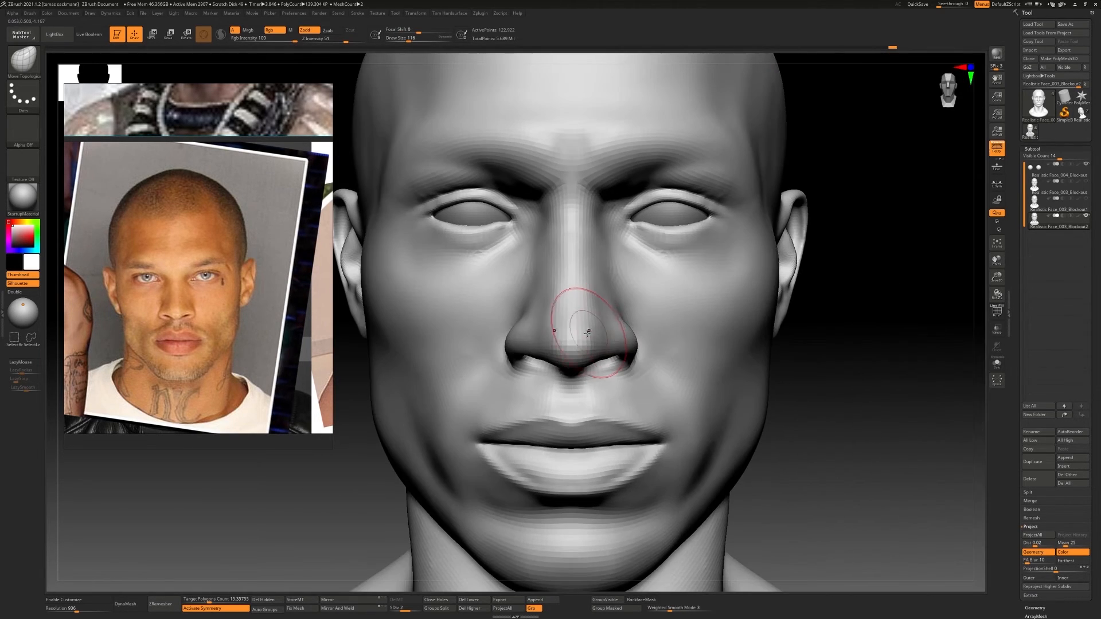
Smooth the sides of the nose and build up the area beside the nose bridge with ClayBuildup
key(s)
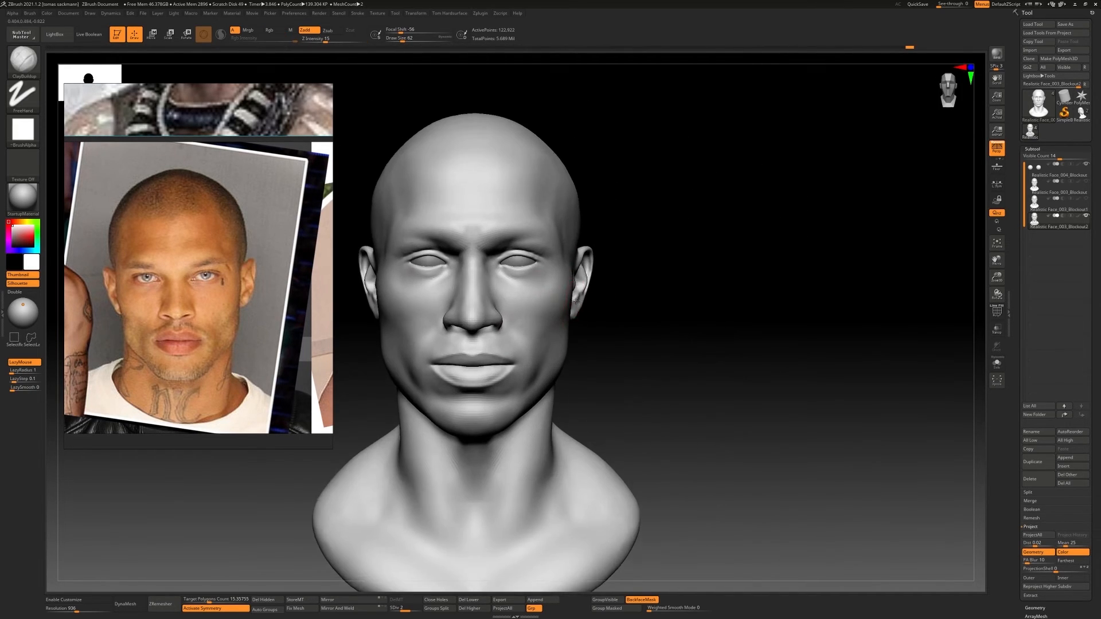
mouse_move(576, 301)
ctrl+right_down()
mouse_move(459, 295)
mouse_move(568, 297)
ctrl+right_up()
mouse_move(567, 297)
ctrl+right_down()
mouse_move(590, 312)
mouse_move(487, 307)
mouse_move(629, 312)
mouse_move(610, 298)
ctrl+right_up()
alt+right_drag(611, 299, 573, 318)
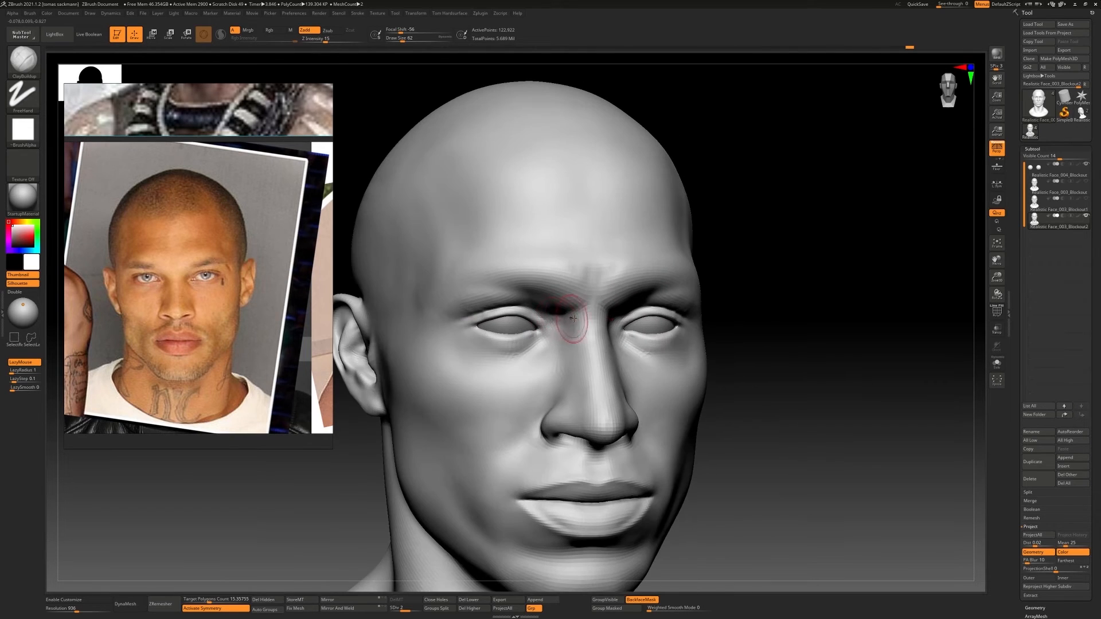
drag(572, 356, 572, 362)
shift+right_drag(573, 363, 560, 348)
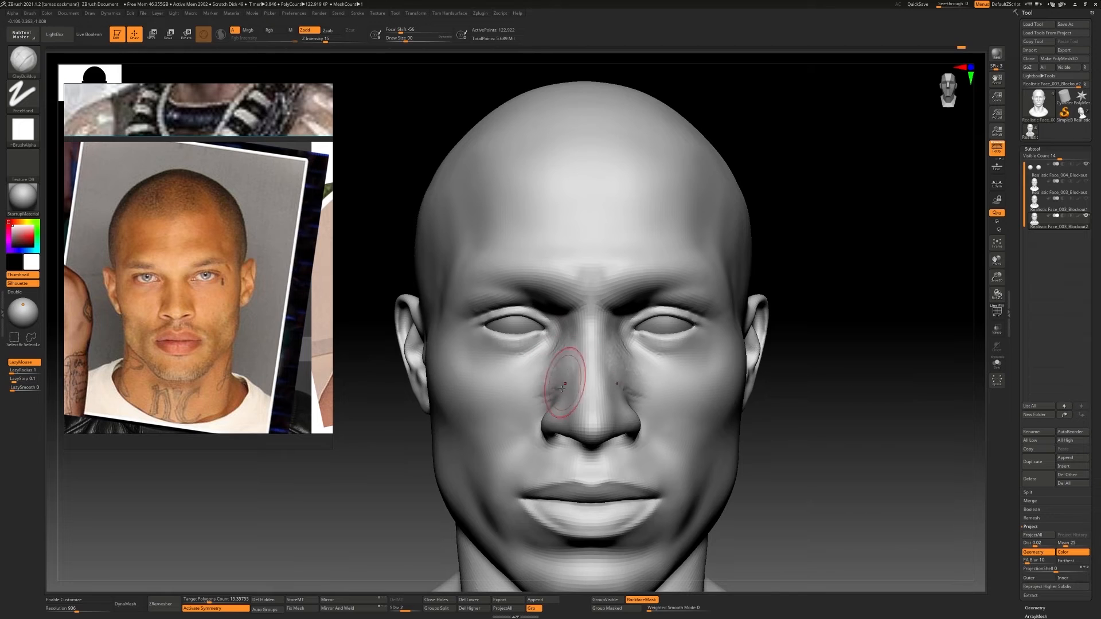
Build up the area beneath the eyes and the upper cheeks with ClayBuildup at draw size 90
shift+drag(545, 367, 541, 369)
mouse_move(541, 369)
ctrl+right_down()
mouse_move(594, 314)
mouse_move(559, 312)
mouse_move(565, 328)
ctrl+right_up()
drag(548, 321, 553, 333)
mouse_move(550, 324)
shift+mouse_down()
mouse_move(543, 305)
mouse_move(545, 321)
shift+mouse_up()
mouse_move(545, 322)
ctrl+right_down()
mouse_move(541, 336)
mouse_move(605, 332)
ctrl+right_up()
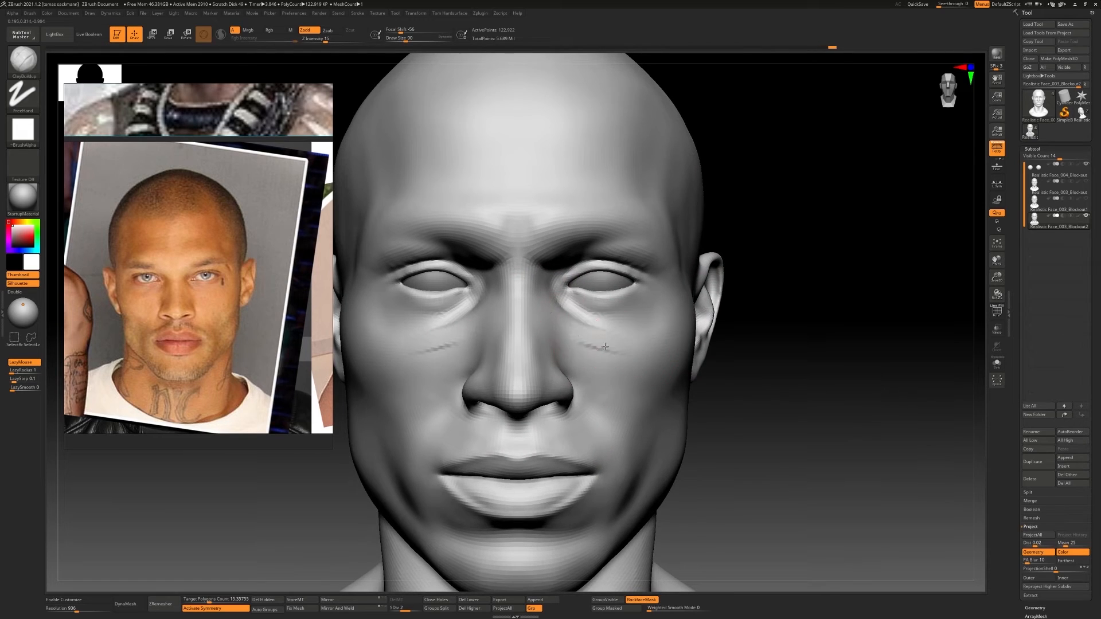
drag(605, 346, 588, 348)
shift+drag(588, 347, 575, 339)
ctrl+right_drag(576, 339, 631, 339)
ctrl+right_drag(505, 253, 486, 261)
Reshape the top and sides of the skull with Move Topological at draw size 239
key(b)
key(m)
key(t)
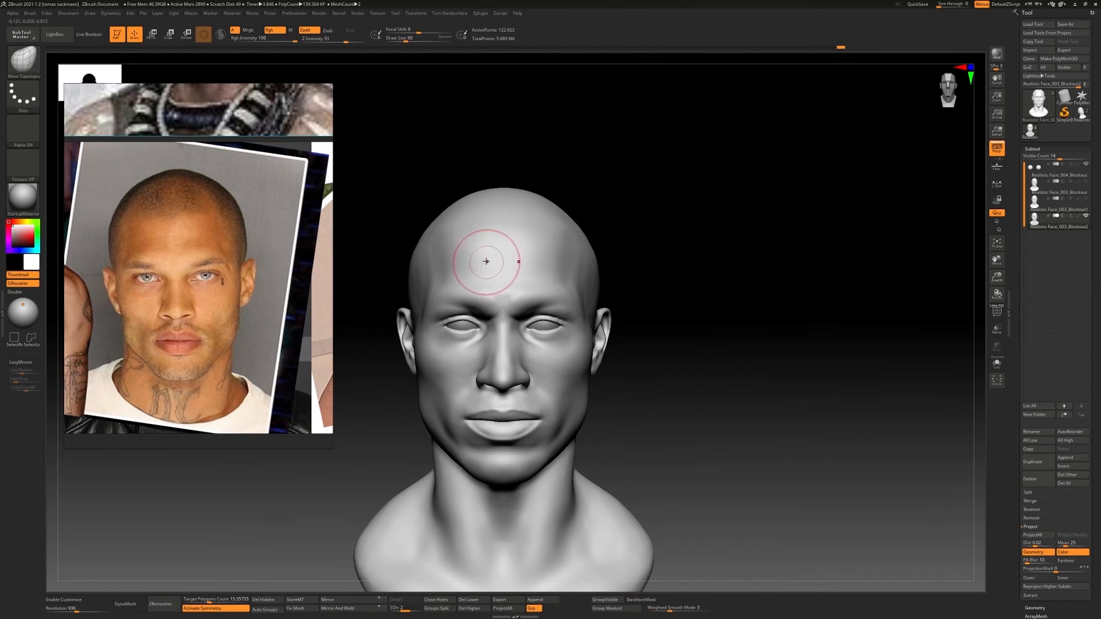
key(s)
drag(486, 261, 498, 261)
mouse_move(442, 202)
right_down()
mouse_move(423, 227)
mouse_move(589, 279)
mouse_move(601, 229)
mouse_move(580, 287)
mouse_move(594, 337)
right_up()
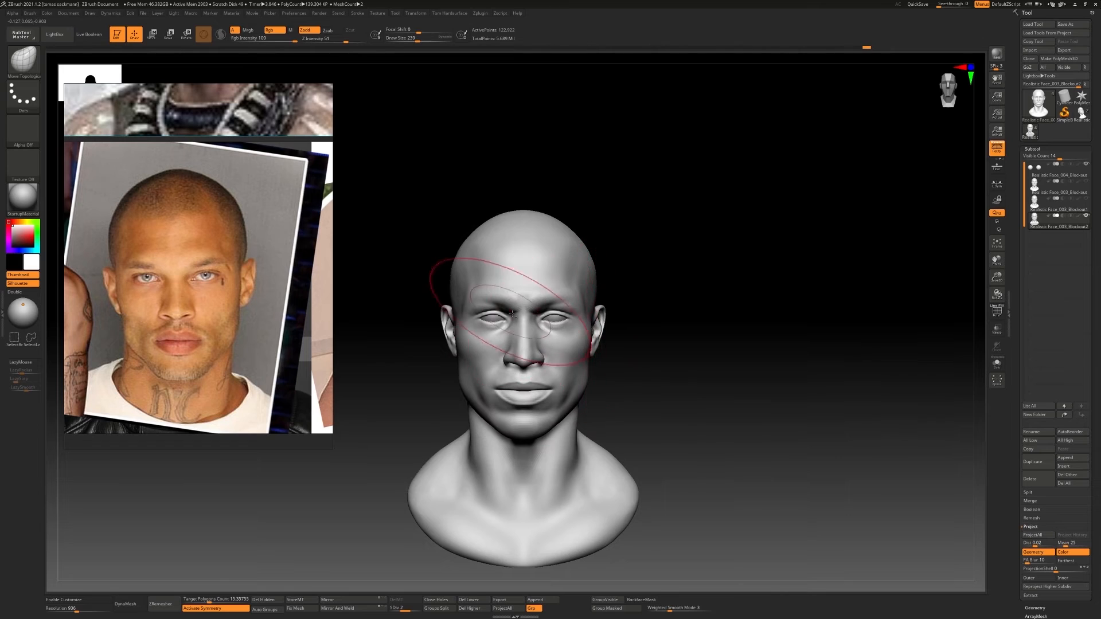
ctrl+right_drag(512, 314, 560, 314)
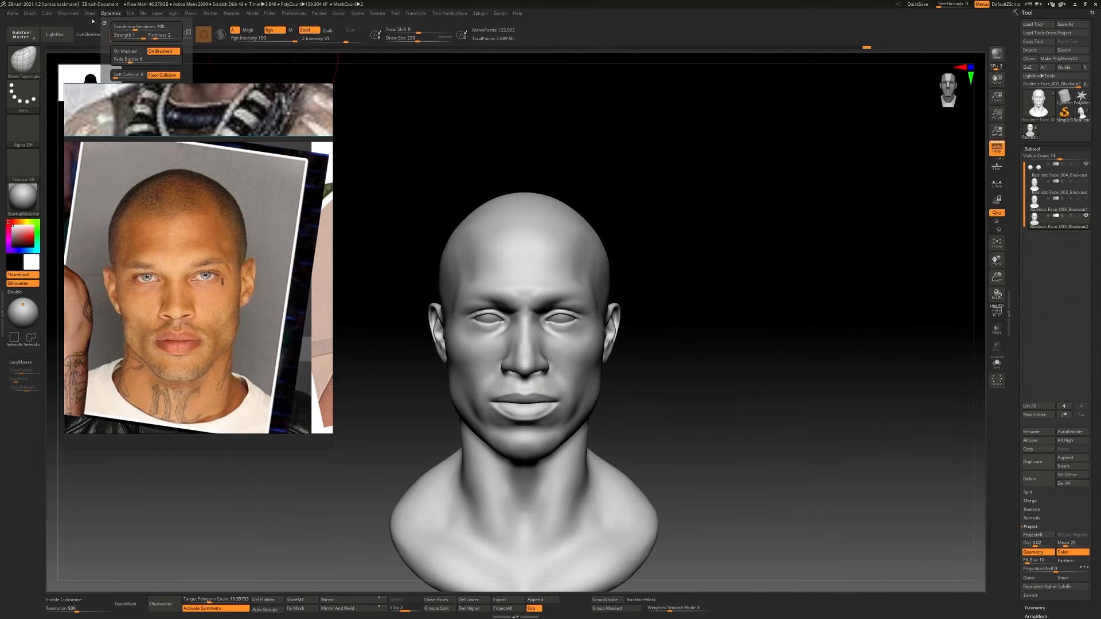
Shift the reference board downward and reshape the chin, jaw and neck with Move Topological
mouse_move(90, 14)
mouse_move(162, 213)
right_down()
mouse_move(156, 393)
mouse_move(170, 279)
right_up()
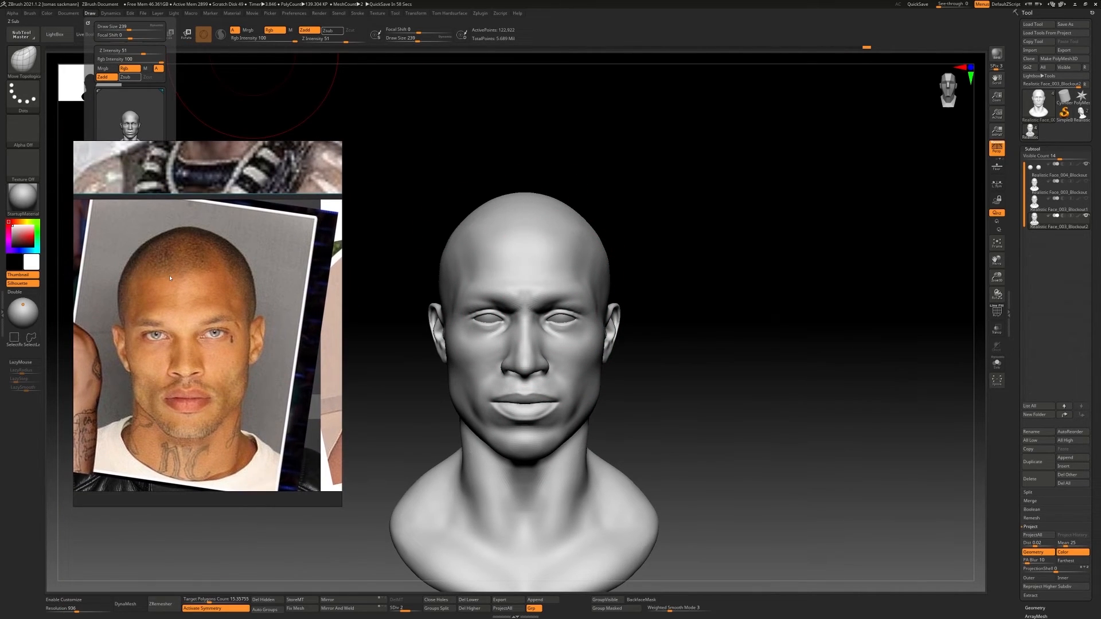
alt+drag(629, 296, 574, 316)
alt+right_drag(504, 410, 530, 378)
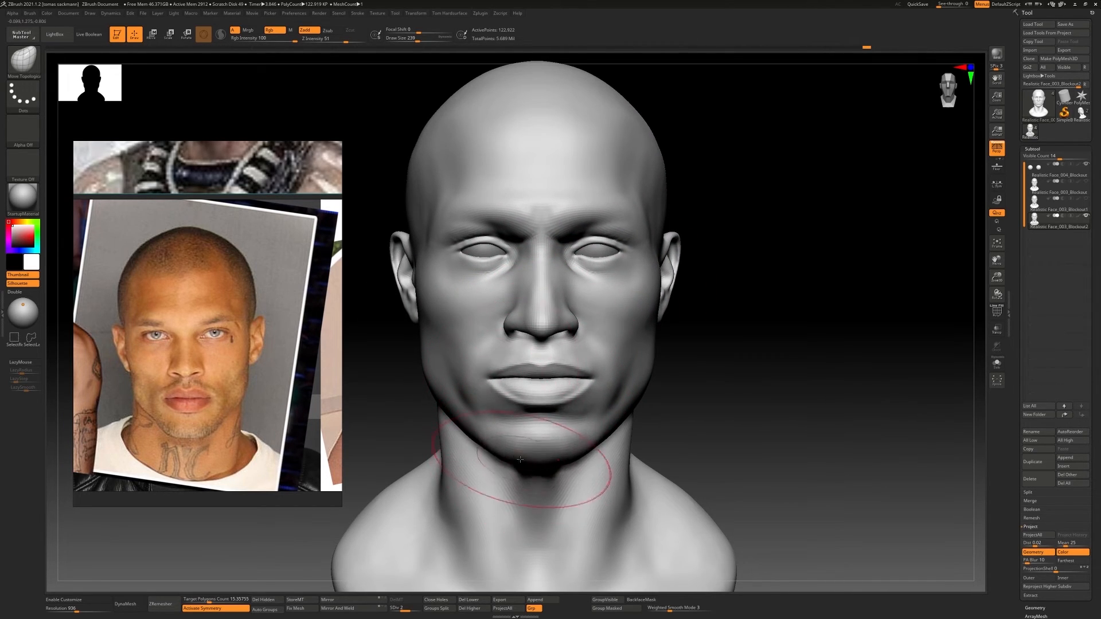
alt+right_drag(533, 453, 573, 342)
mouse_move(668, 345)
right_down()
mouse_move(599, 356)
mouse_move(674, 344)
right_up()
alt+right_drag(674, 344, 565, 321)
alt+right_drag(565, 321, 711, 309)
alt+right_drag(711, 309, 573, 322)
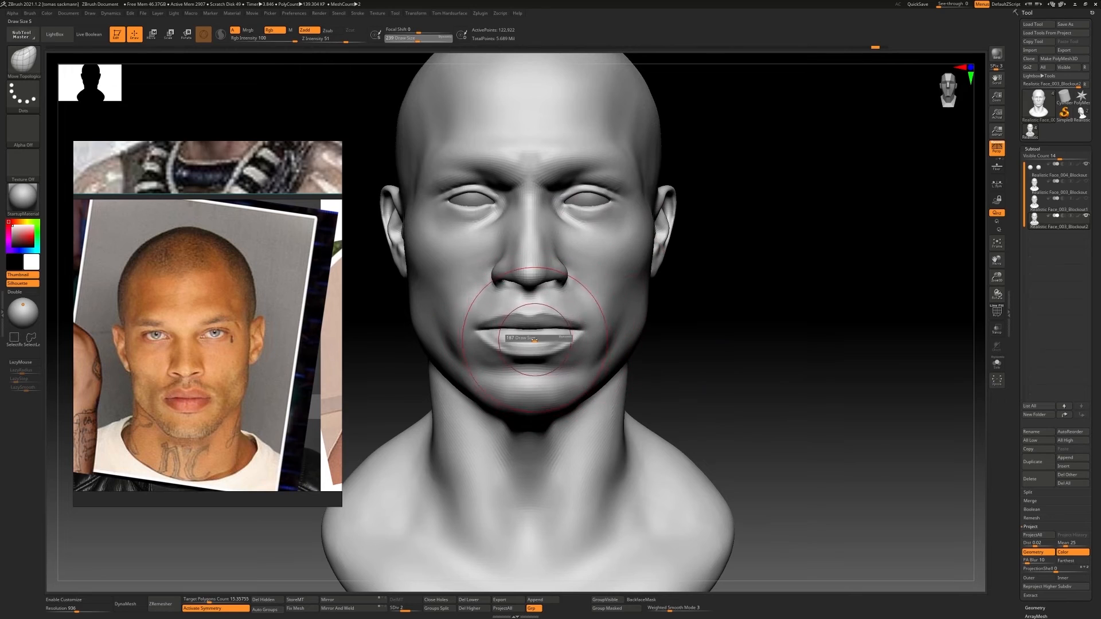
Reshape the upper lip with Move Topological at draw size 64, and the nostril wings at draw size 108
drag(534, 338, 476, 333)
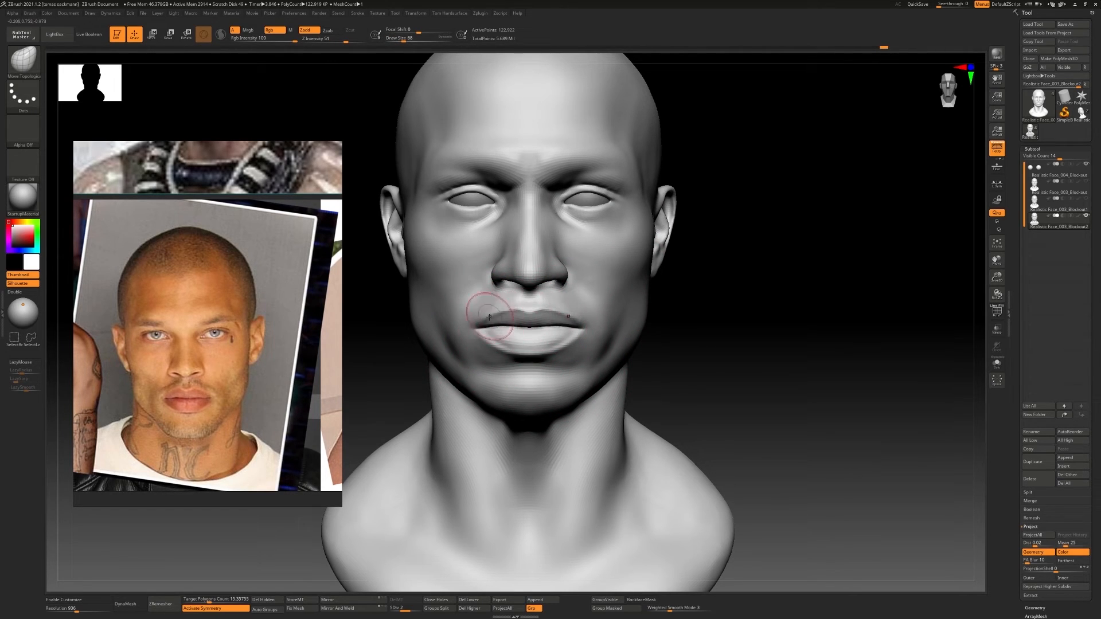
alt+right_drag(489, 317, 573, 314)
alt+right_drag(574, 313, 537, 317)
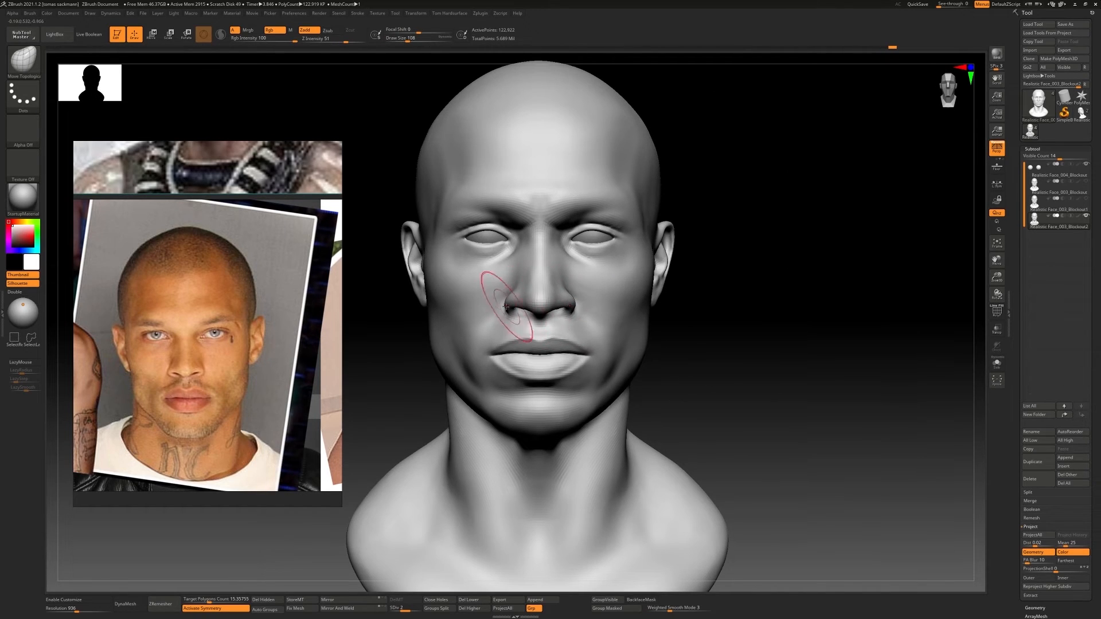
ctrl+right_drag(506, 307, 554, 276)
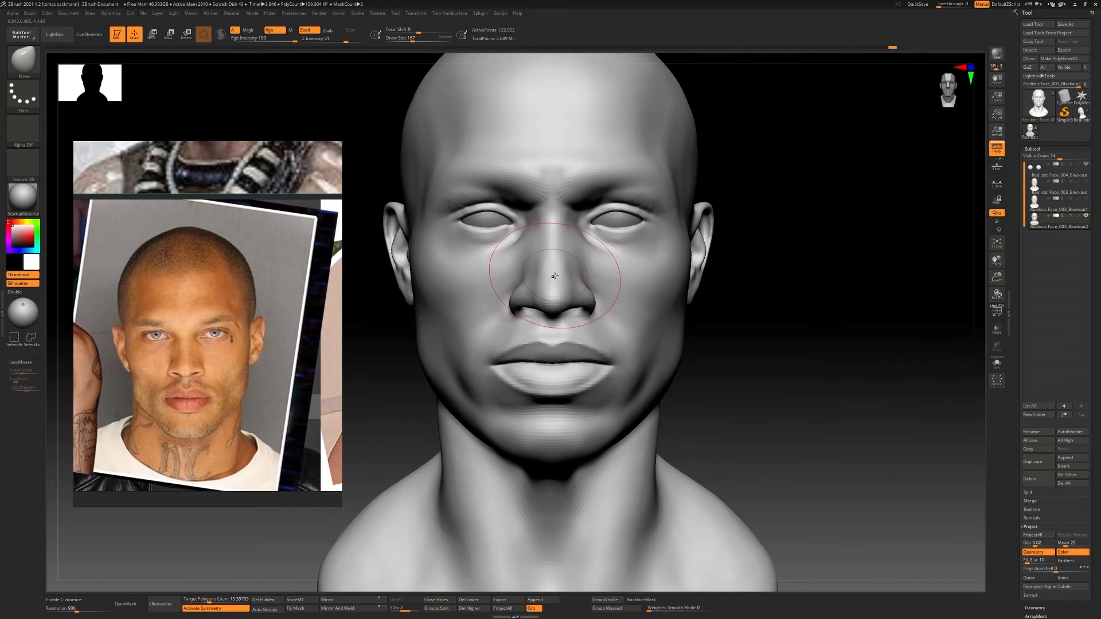
Build up the lower nose bridge with ClayBuildup at draw size 51
key(b)
key(c)
key(b)
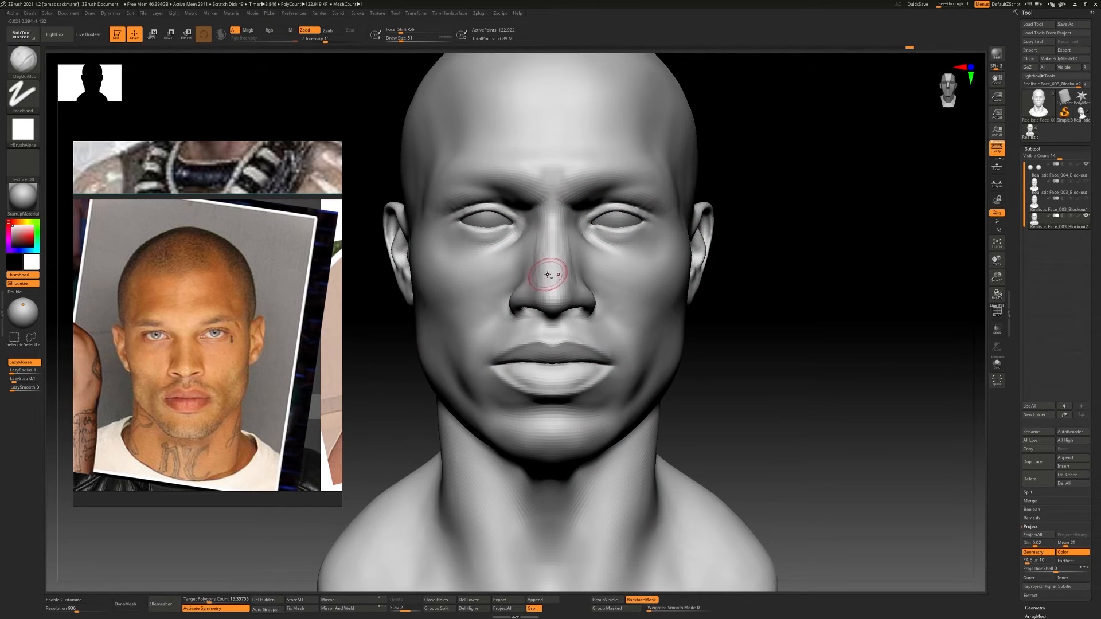
mouse_move(549, 310)
right_down()
mouse_move(596, 307)
mouse_move(560, 300)
mouse_move(554, 285)
mouse_move(597, 285)
mouse_move(597, 275)
mouse_move(639, 294)
mouse_move(675, 276)
mouse_move(668, 246)
right_up()
Define the upper eyelid fold and outer eye corner with DamStandard at draw size 51
key(b)
key(d)
key(s)
mouse_move(615, 225)
mouse_down()
mouse_move(644, 222)
mouse_move(711, 262)
mouse_move(724, 285)
mouse_up()
right_drag(724, 285, 702, 280)
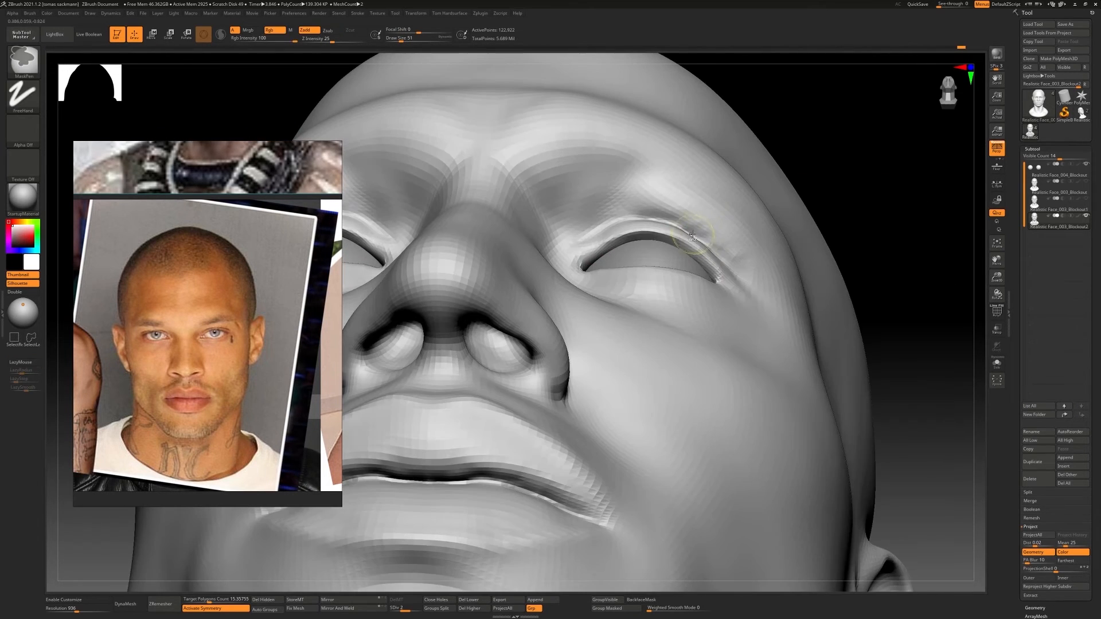
mouse_move(616, 230)
mouse_down()
mouse_move(678, 225)
mouse_move(704, 253)
mouse_up()
mouse_move(704, 254)
right_down()
mouse_move(713, 287)
mouse_move(678, 272)
mouse_move(705, 278)
right_up()
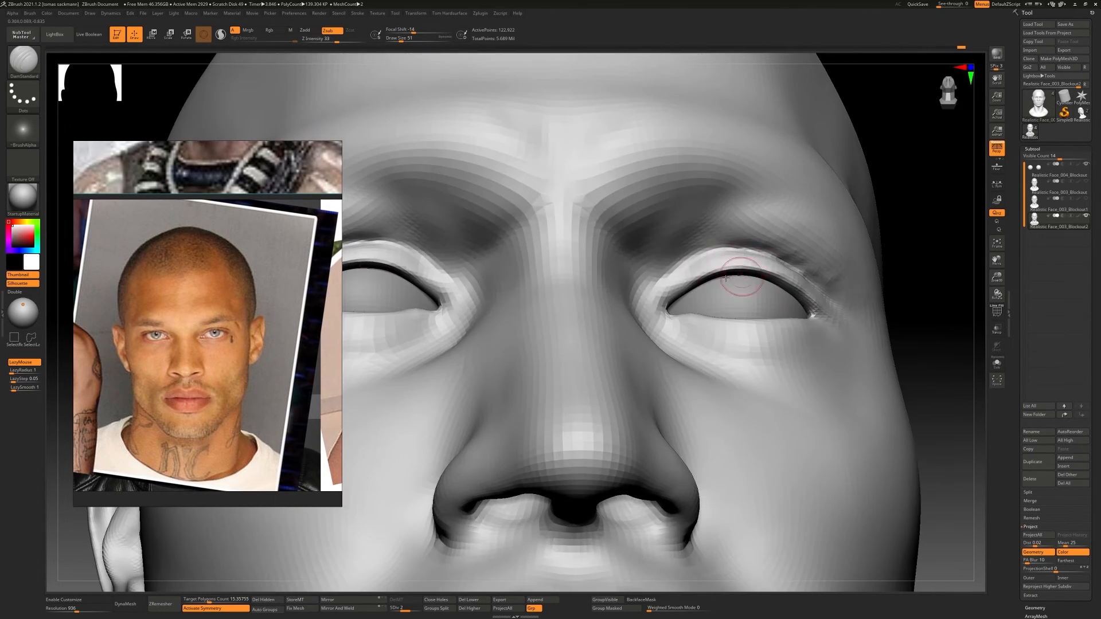
Add volume to the upper eyelid with ClayBuildup
key(b)
key(c)
key(b)
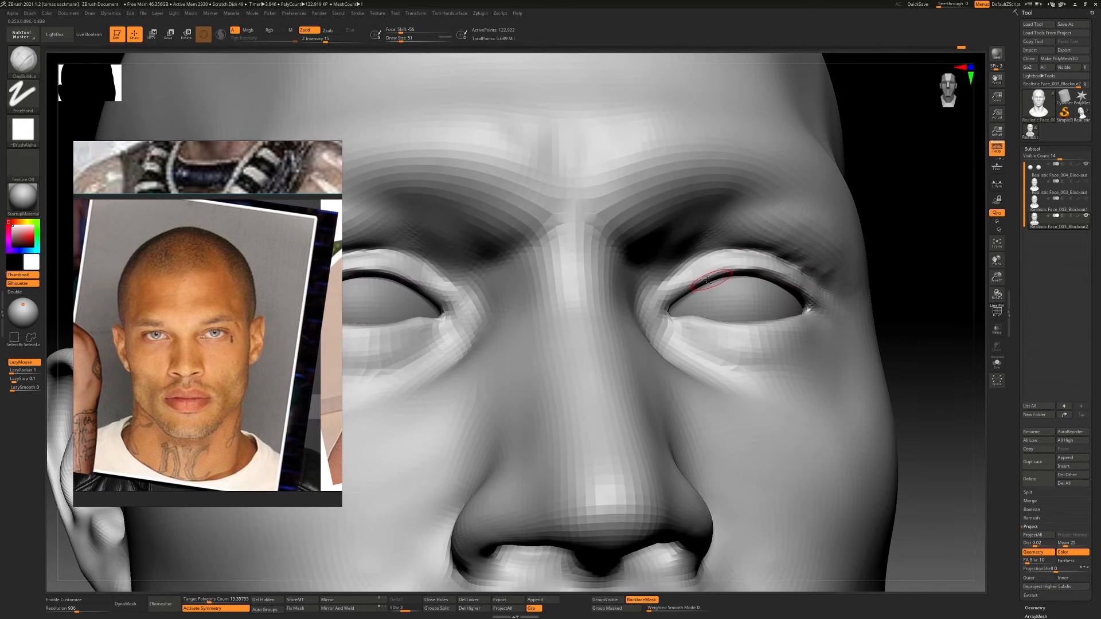
drag(707, 280, 739, 269)
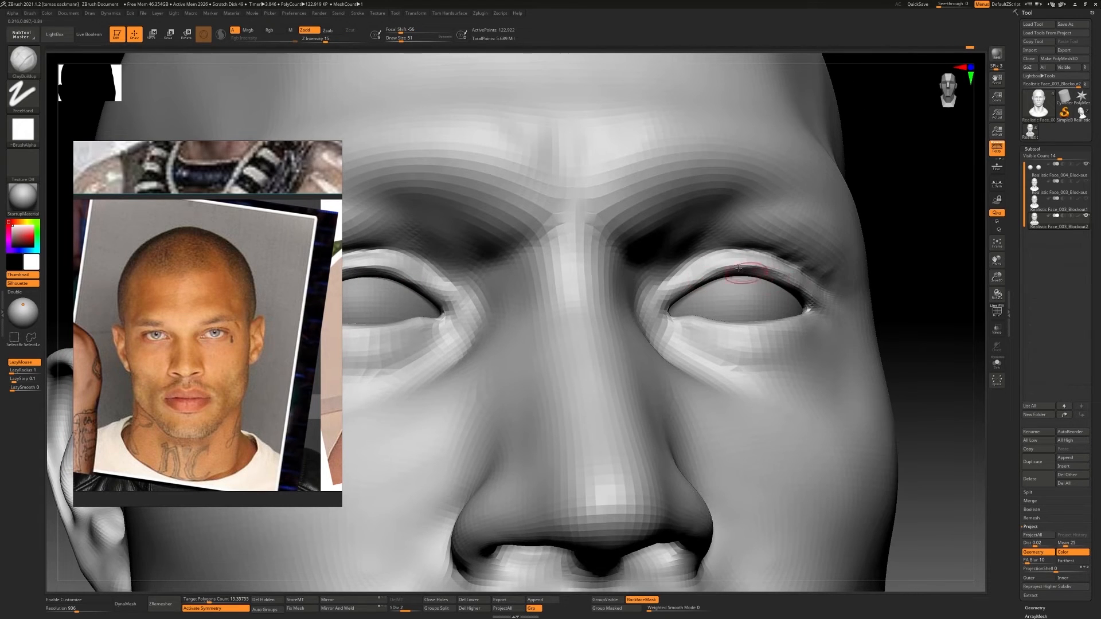
mouse_move(779, 298)
ctrl+right_down()
mouse_move(719, 265)
mouse_move(763, 287)
mouse_move(663, 290)
mouse_move(718, 310)
mouse_move(632, 306)
mouse_move(645, 317)
mouse_move(655, 307)
ctrl+right_up()
Refine the head's silhouette around the temples and skull with Move Topological
key(b)
key(m)
key(t)
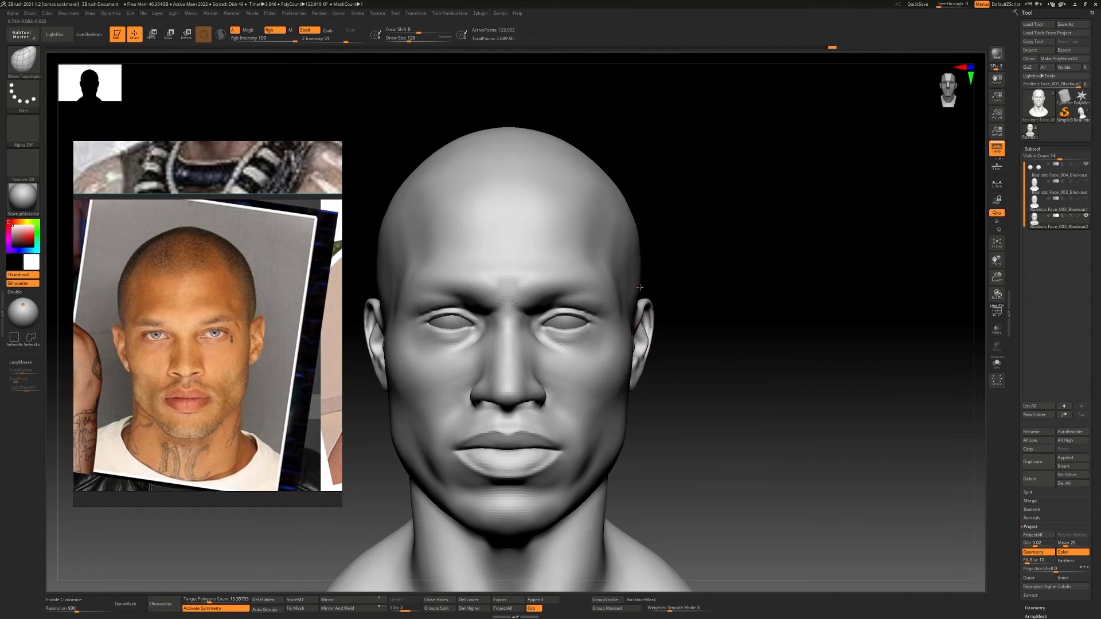
right_drag(644, 259, 668, 340)
right_drag(668, 339, 579, 304)
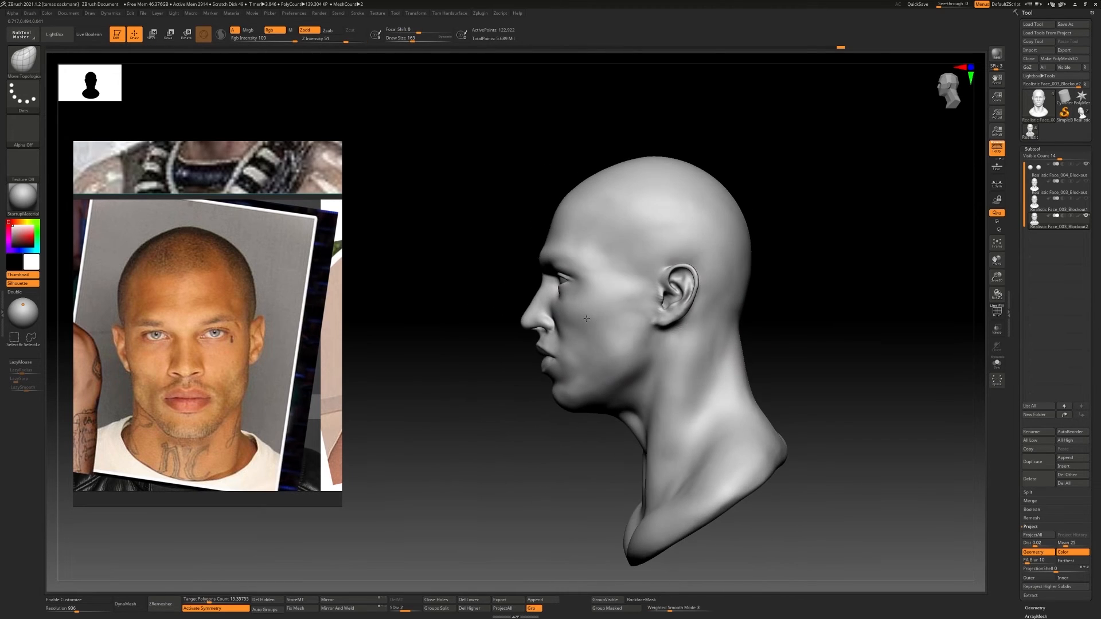
ctrl+right_drag(648, 244, 639, 326)
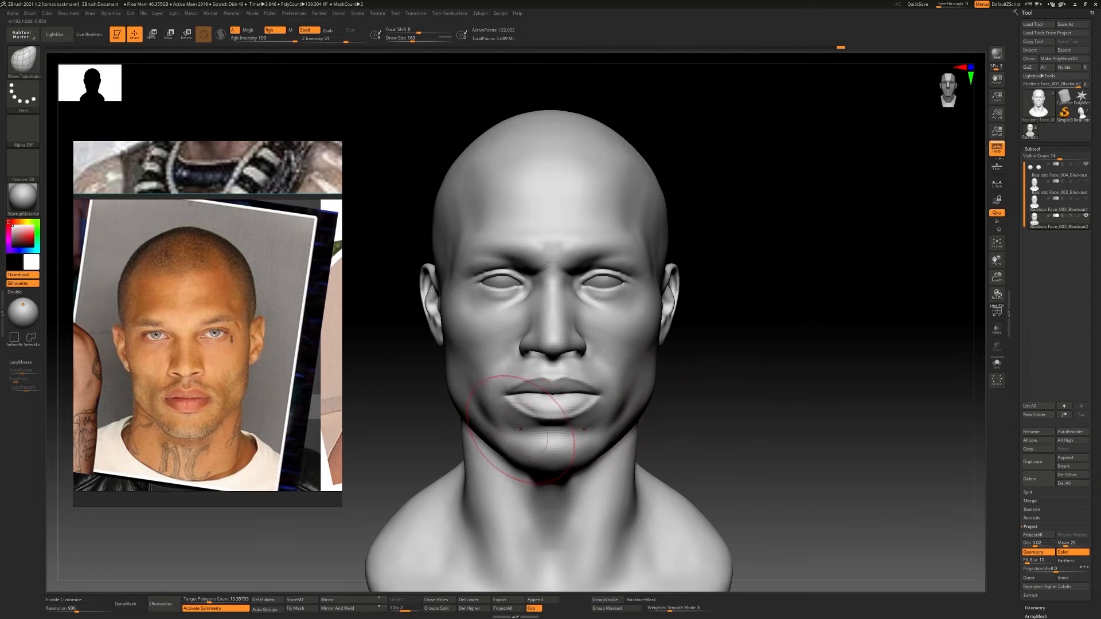
Drop to subdivision level 1 and build up the area beside the mouth corners with ClayBuildup at draw size 77
right_drag(580, 372, 509, 378)
key(shift+d)
right_drag(642, 367, 627, 369)
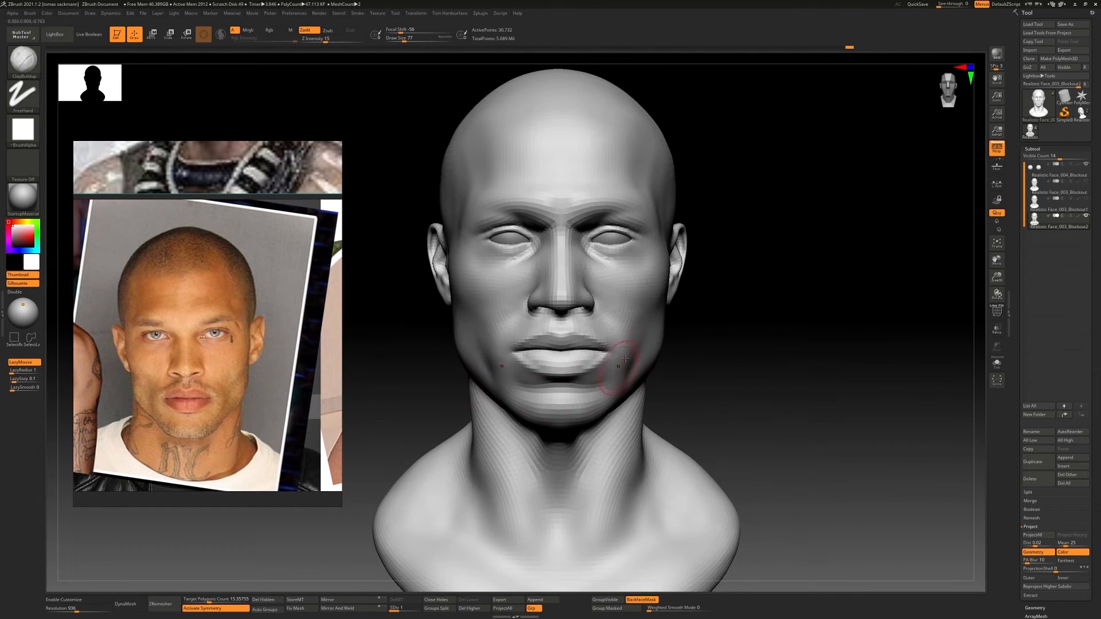
drag(629, 354, 641, 374)
Switch to subdivision level 2 and refine the area around the lips and mouth corners with ClayBuildup
key(d)
mouse_move(676, 338)
ctrl+right_down()
mouse_move(645, 312)
mouse_move(630, 363)
ctrl+right_up()
alt+right_drag(630, 363, 565, 360)
shift+drag(565, 342, 560, 367)
ctrl+right_drag(562, 364, 555, 330)
right_drag(555, 330, 505, 326)
ctrl+right_drag(504, 327, 533, 367)
shift+drag(549, 333, 556, 362)
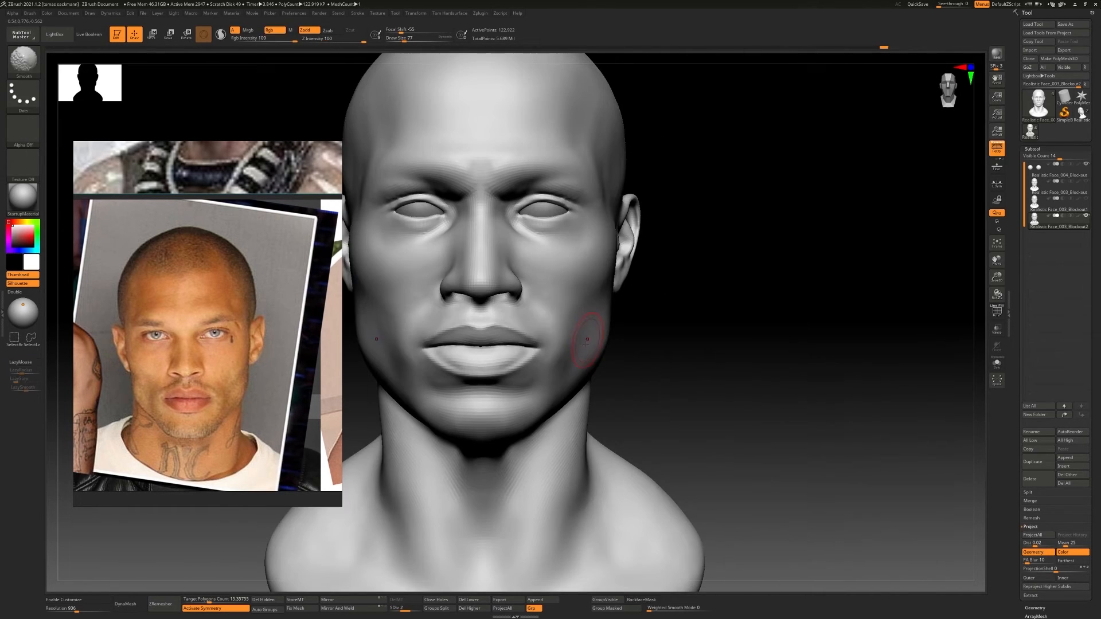
drag(420, 349, 540, 347)
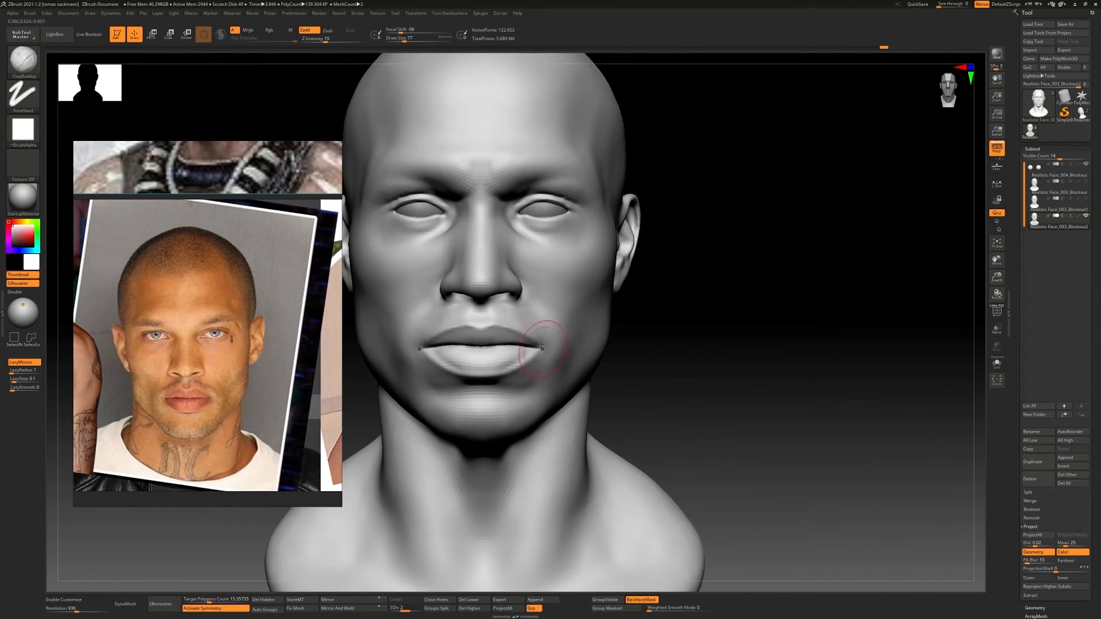
Show the other blockout head beside the current one for comparison
mouse_move(558, 348)
ctrl+right_down()
mouse_move(585, 328)
mouse_move(617, 359)
mouse_move(620, 319)
mouse_move(580, 309)
ctrl+right_up()
mouse_move(580, 309)
ctrl+right_down()
mouse_move(584, 278)
mouse_move(607, 320)
mouse_move(590, 315)
mouse_move(694, 292)
ctrl+right_up()
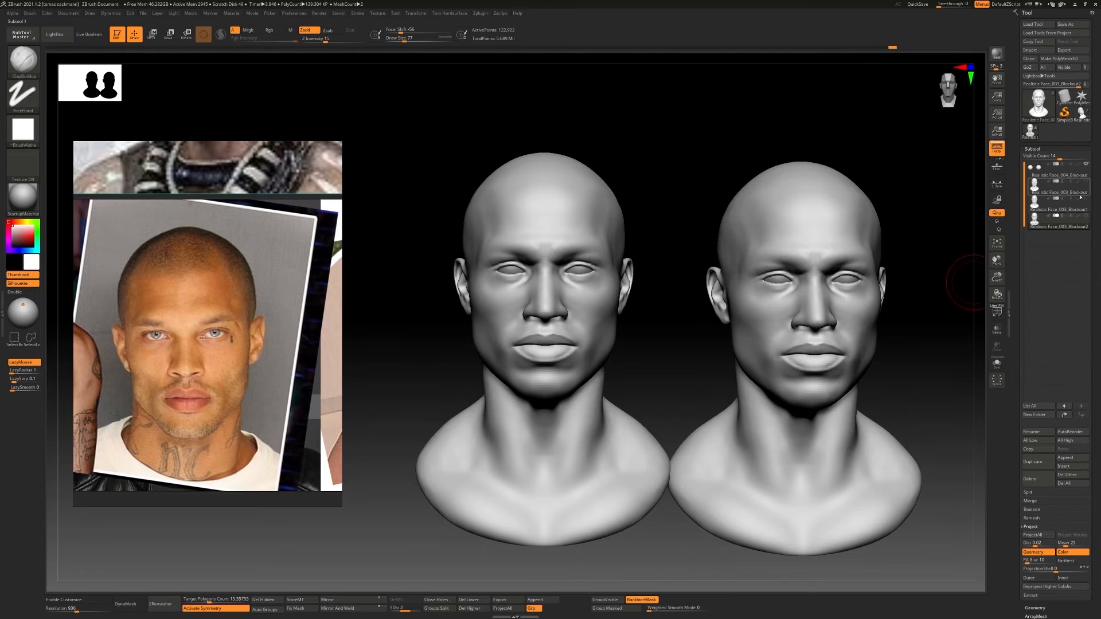
Compare the two blockout heads side by side from the front and from a three-quarter angle
click(1085, 199)
alt+click(866, 447)
mouse_move(895, 279)
right_down()
mouse_move(877, 287)
mouse_move(890, 322)
mouse_move(711, 323)
right_up()
click(1085, 198)
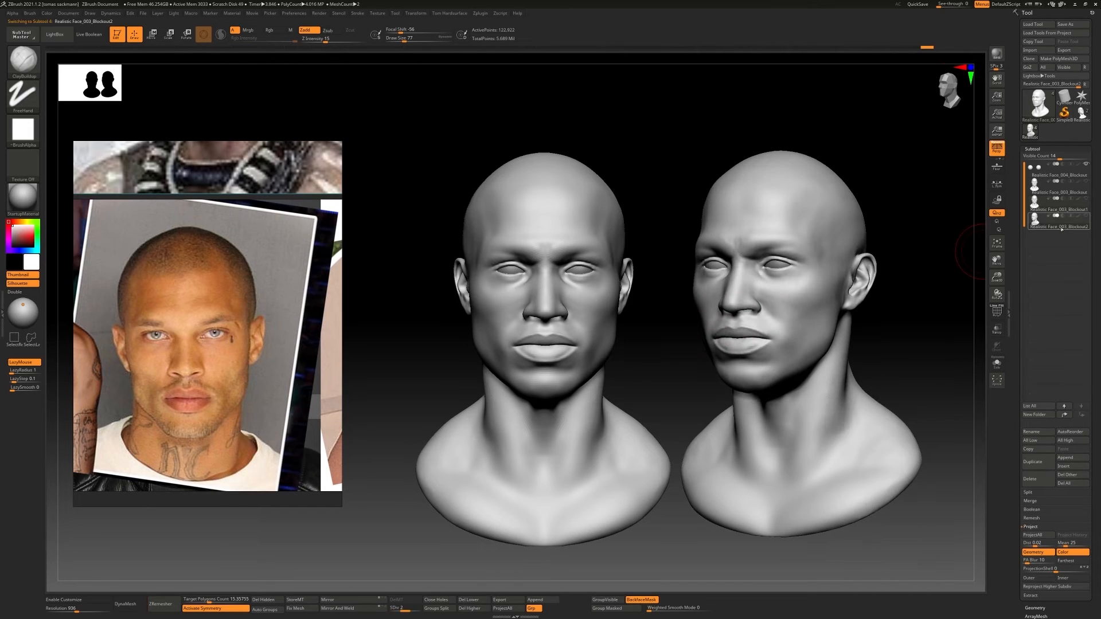
click(1063, 209)
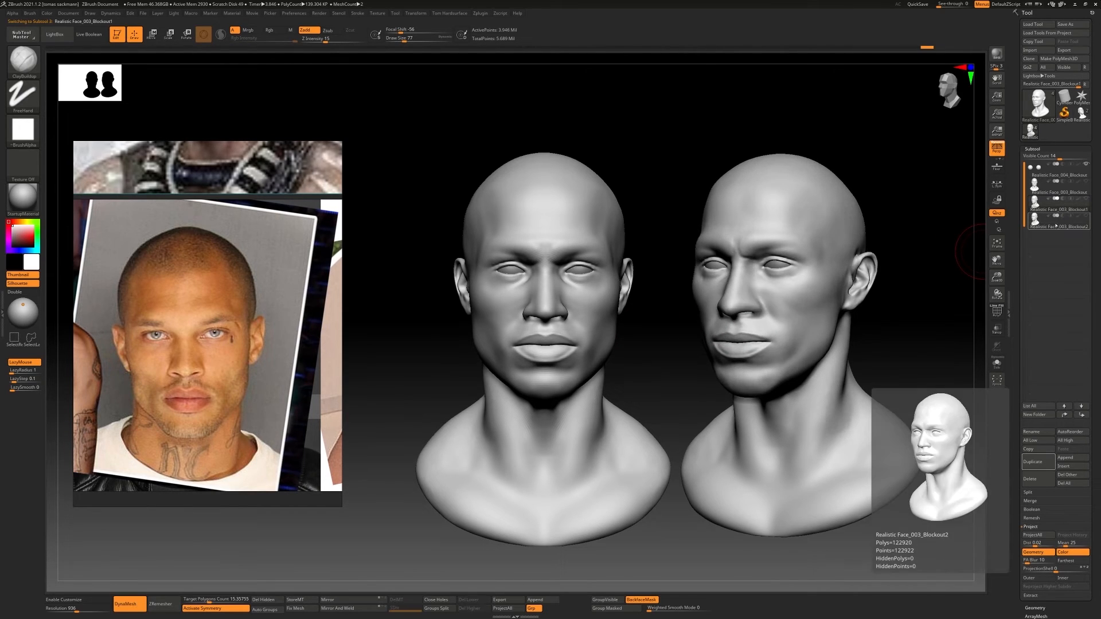
Make the Realistic Face_003_Blockout2 head active, hide the comparison head, and show the full reference board beside the front view
click(1062, 222)
key(ctrl+n)
alt+right_drag(786, 299, 693, 289)
ctrl+right_drag(694, 289, 531, 334)
scroll(194, 275, down, 2)
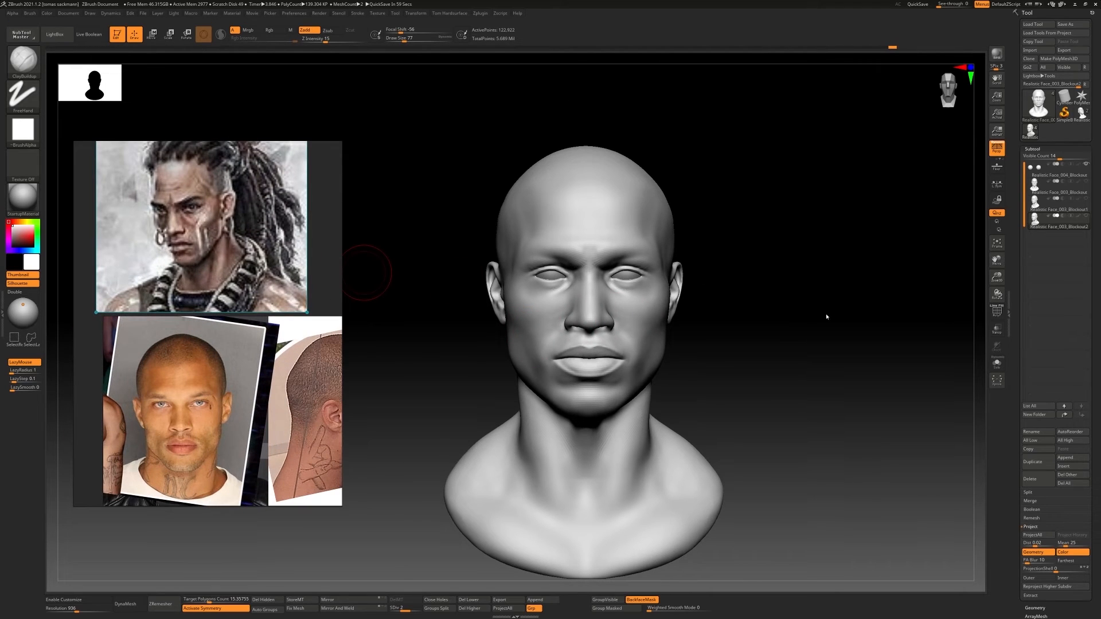
right_drag(827, 317, 646, 395)
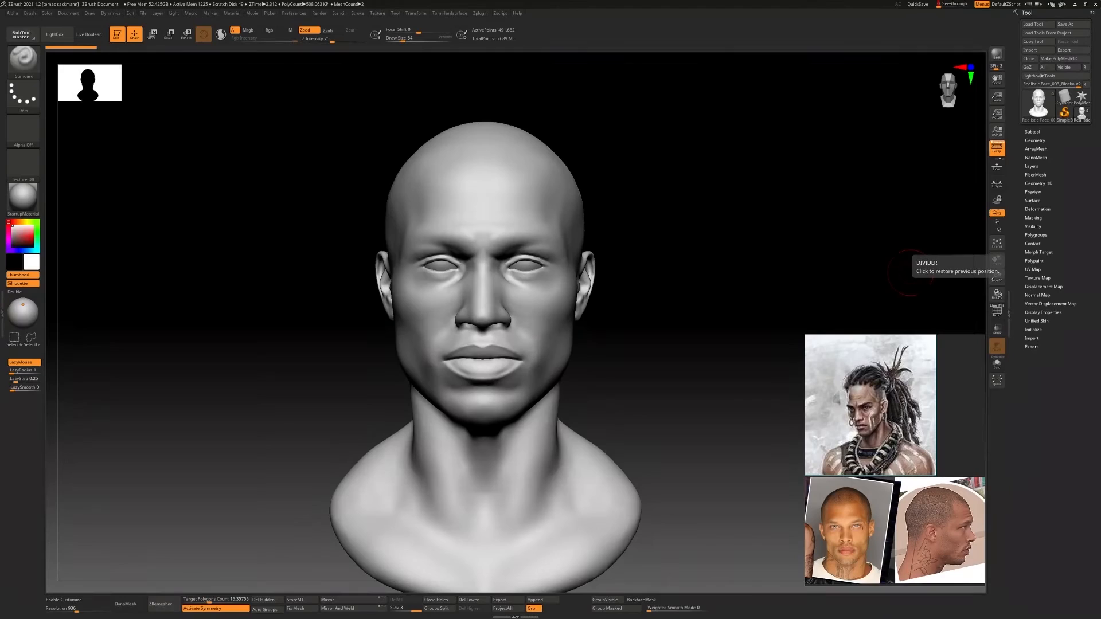
Turn up See-through and check the head's profile against the side reference photo behind the window
click(944, 4)
shift+right_drag(562, 274, 573, 294)
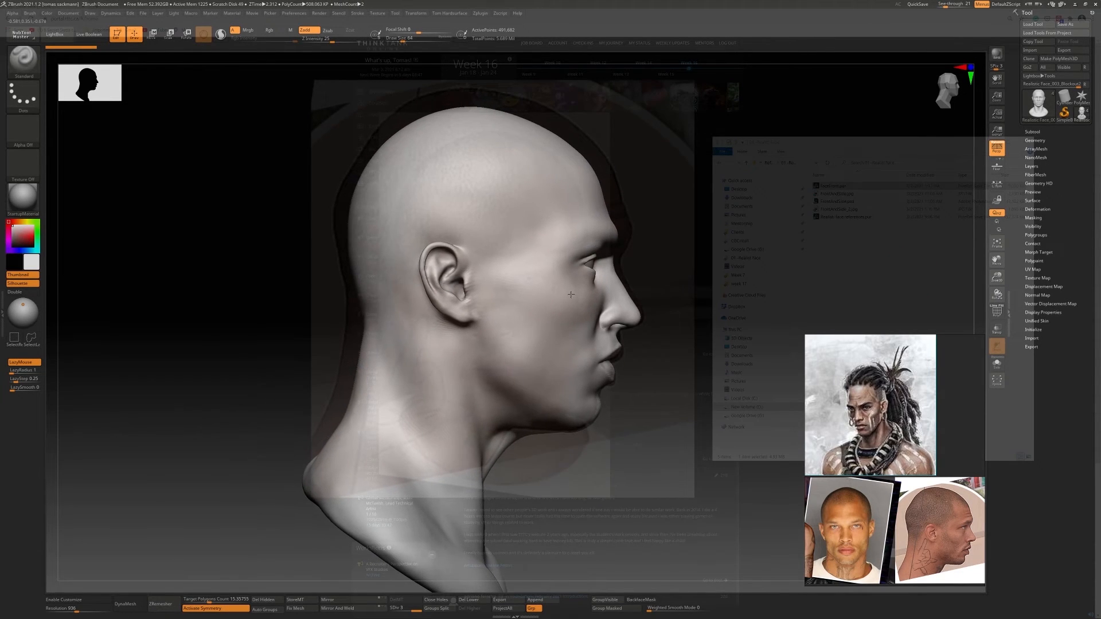
drag(943, 4, 950, 5)
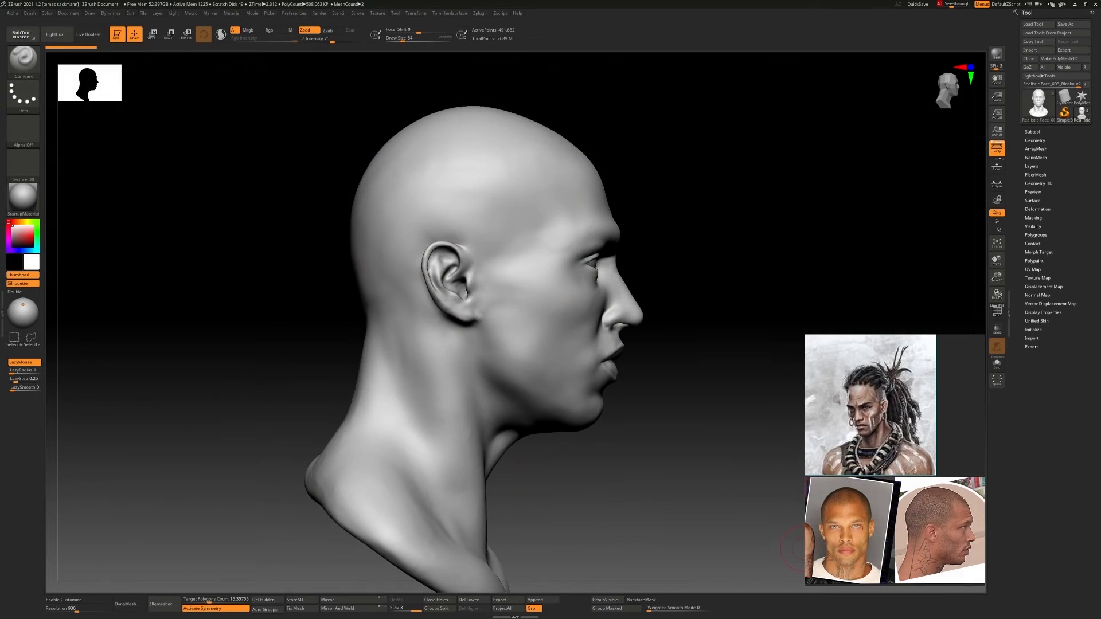
right_click(535, 240)
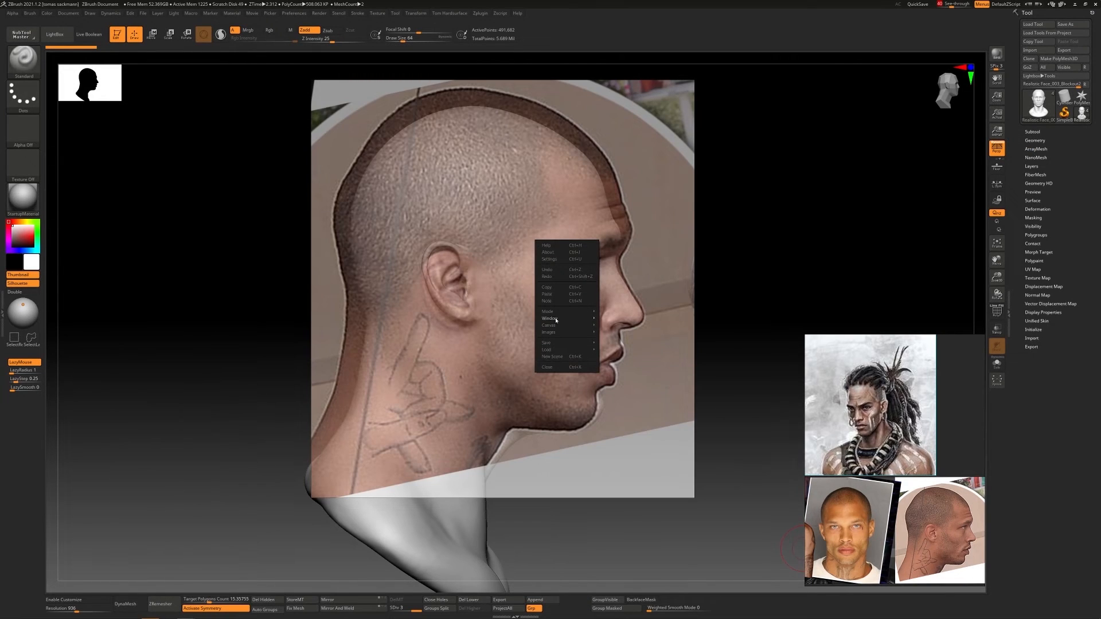
mouse_move(554, 318)
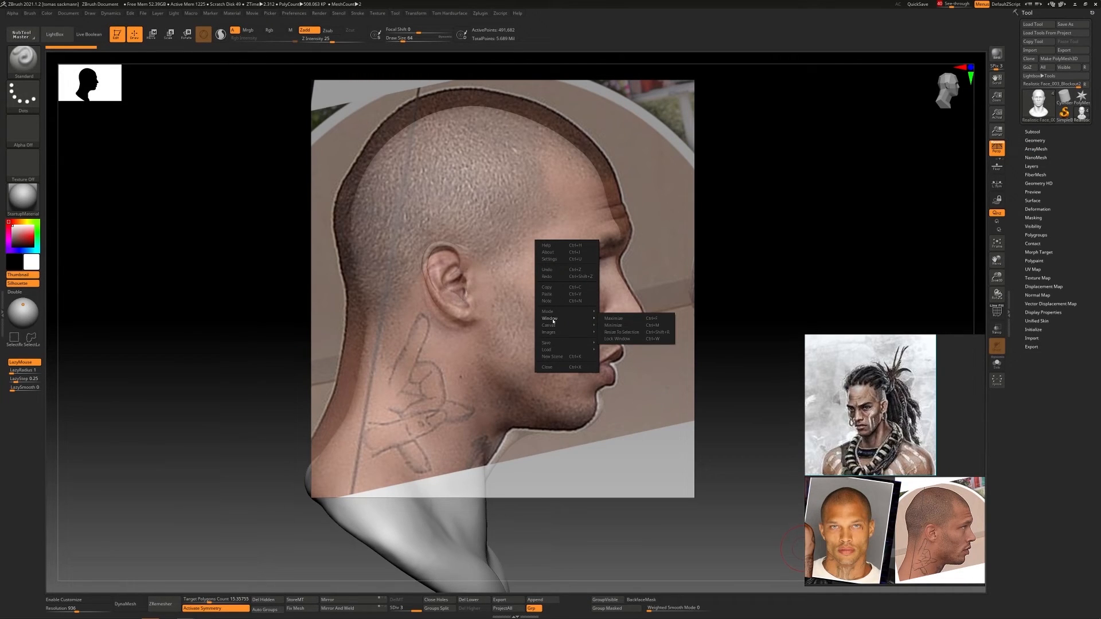
click(623, 209)
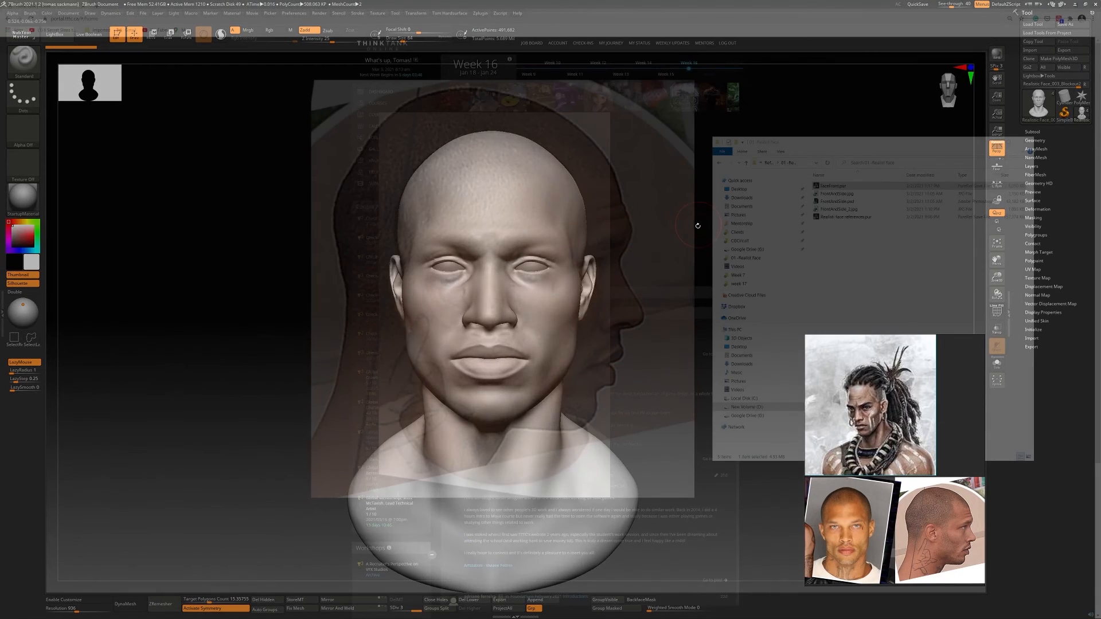
Show the head in side view and align the semi-transparent profile photo over its face and ear
key(2)
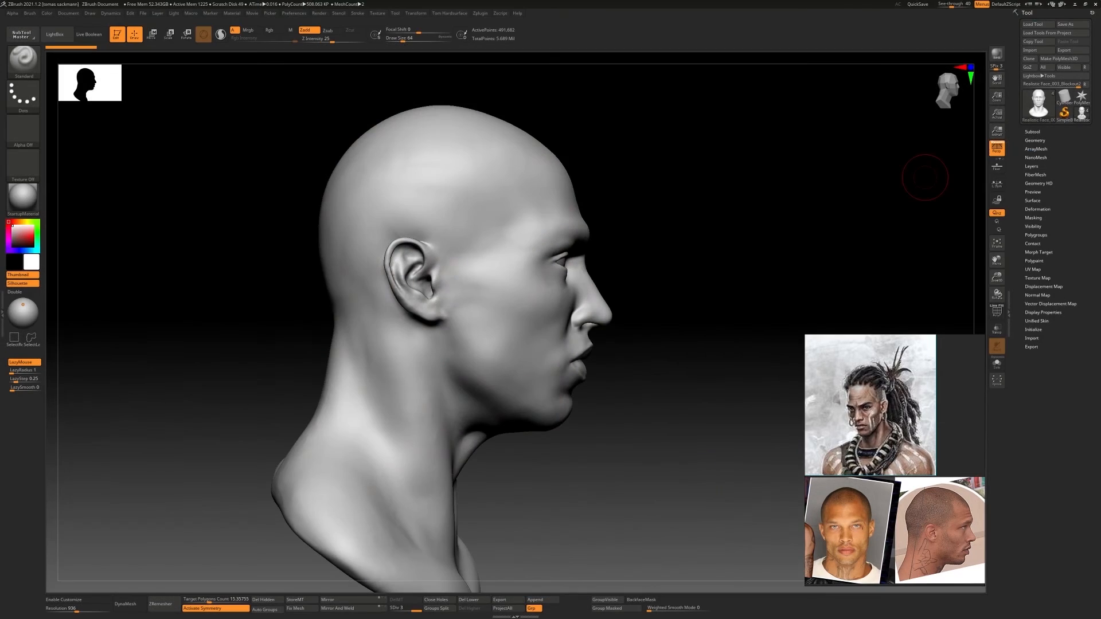
click(952, 5)
key(alt+Tab)
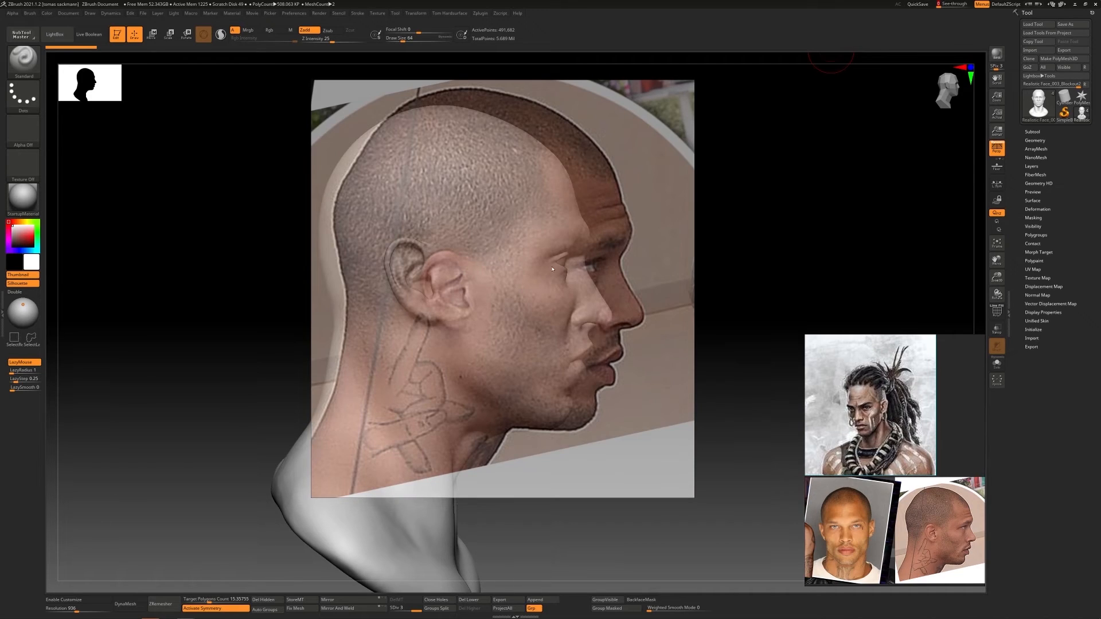
middle_drag(552, 269, 522, 269)
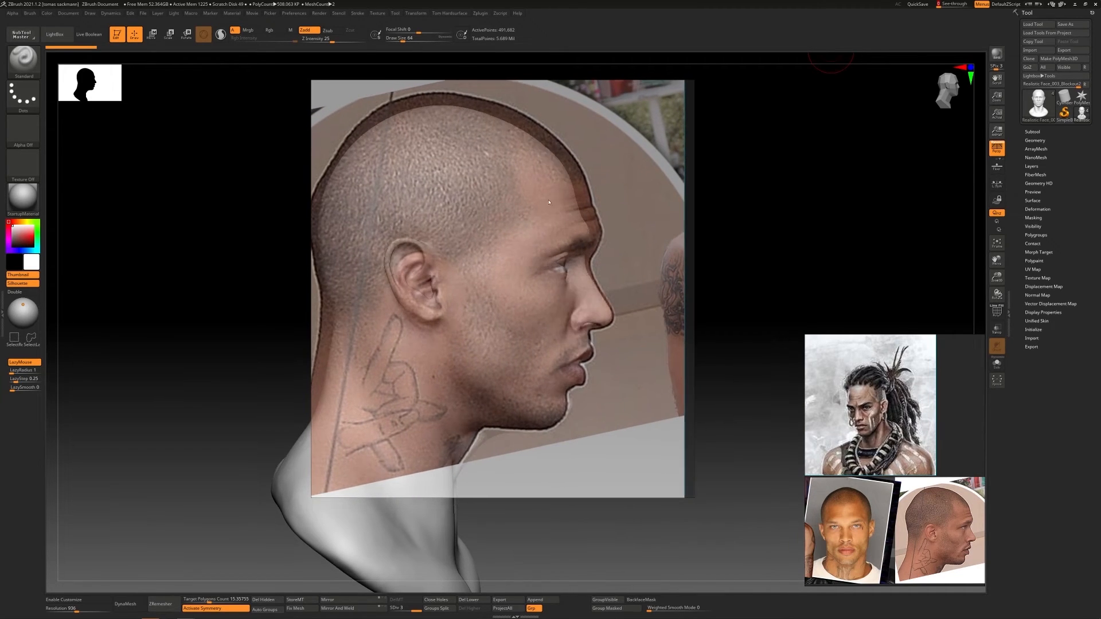
scroll(549, 202, down, 1)
middle_drag(552, 205, 563, 228)
scroll(553, 219, up, 1)
scroll(562, 224, up, 1)
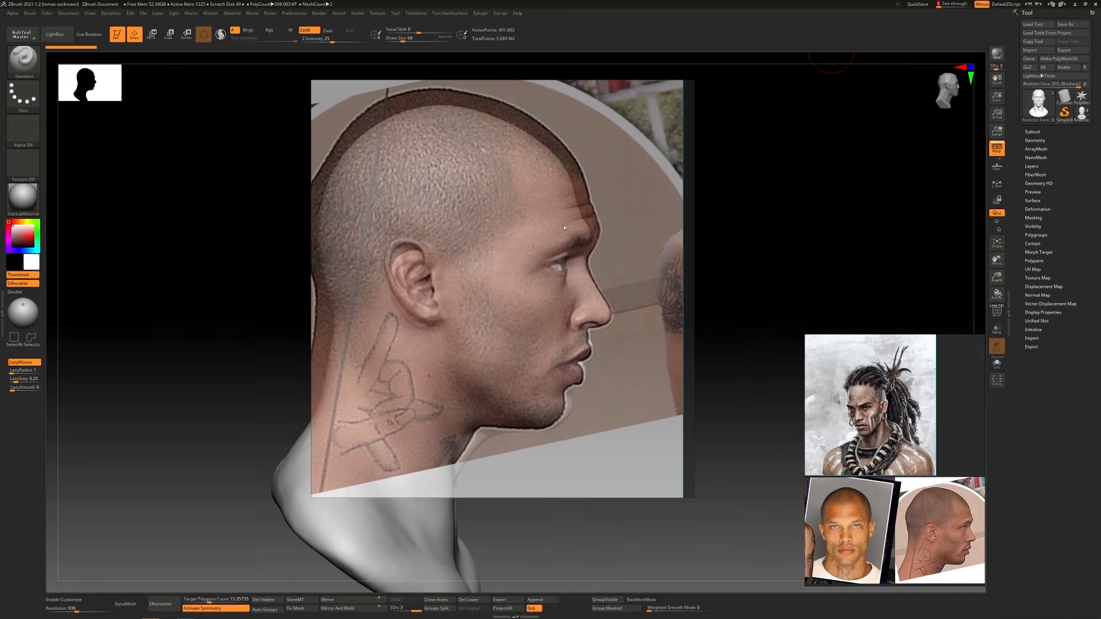
Enlarge the profile reference window around the whole head, restore its full master opacity, and turn up See-through
drag(311, 215, 204, 214)
drag(450, 80, 450, 59)
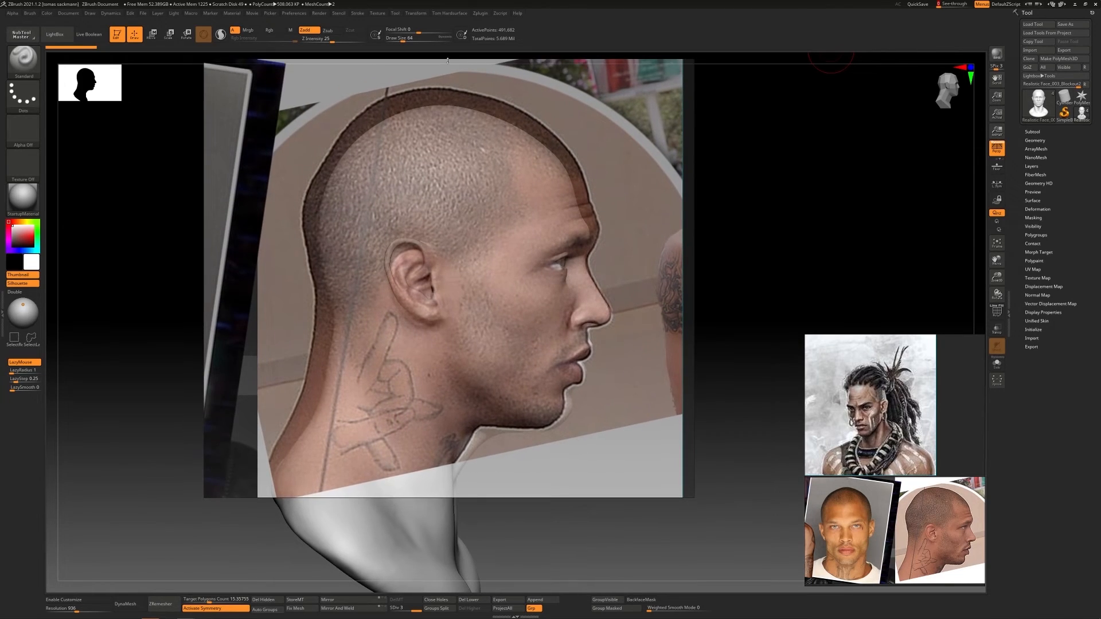
drag(467, 498, 464, 536)
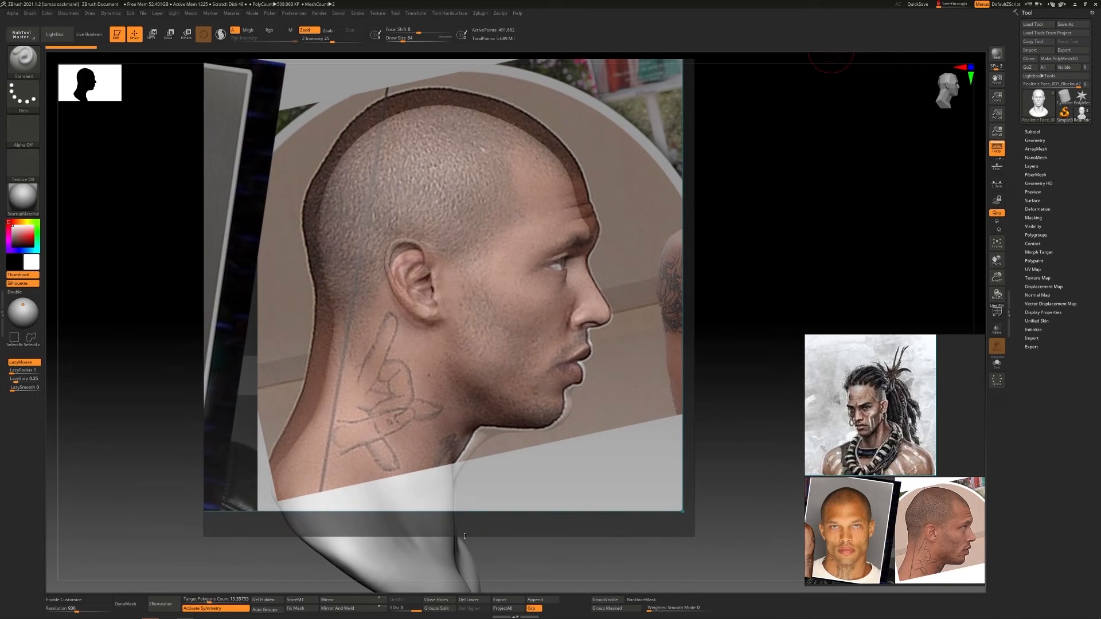
right_click(517, 283)
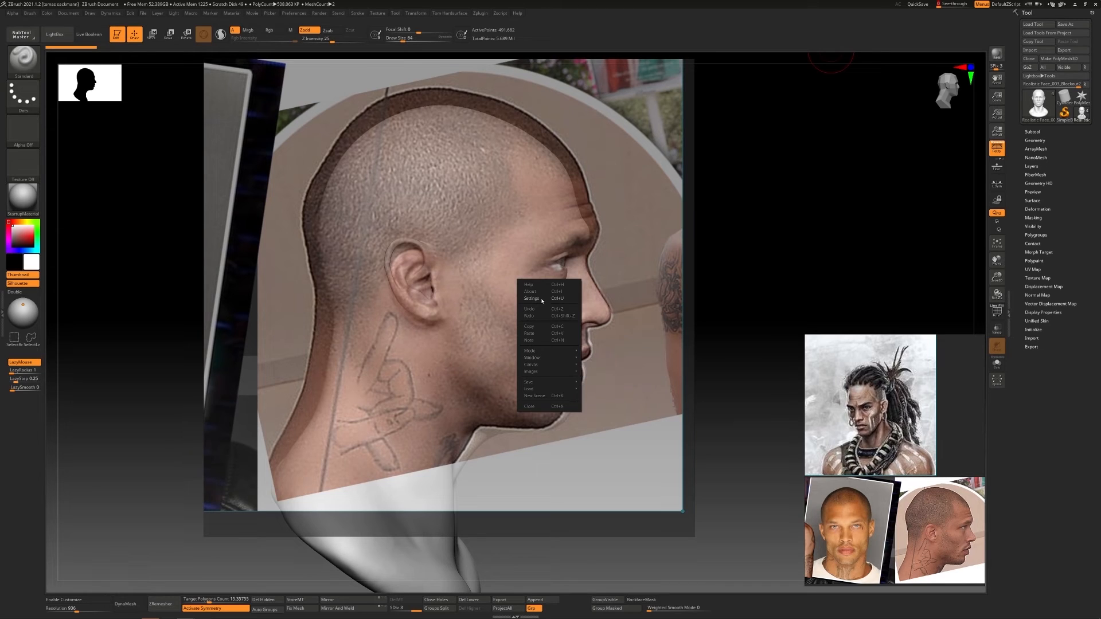
click(542, 300)
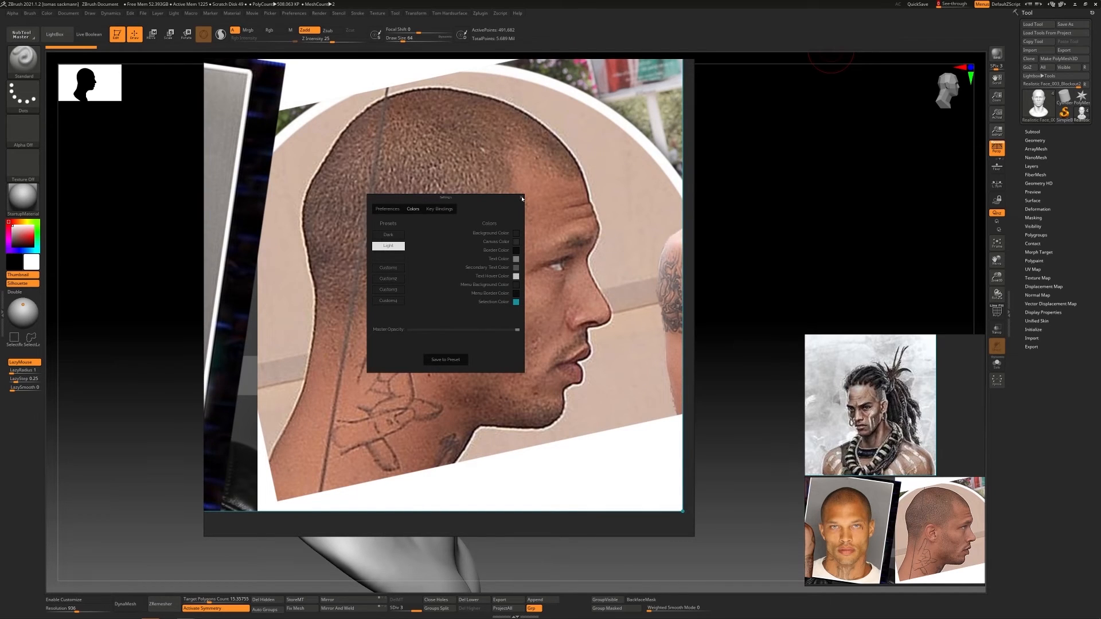
click(522, 198)
drag(941, 4, 952, 4)
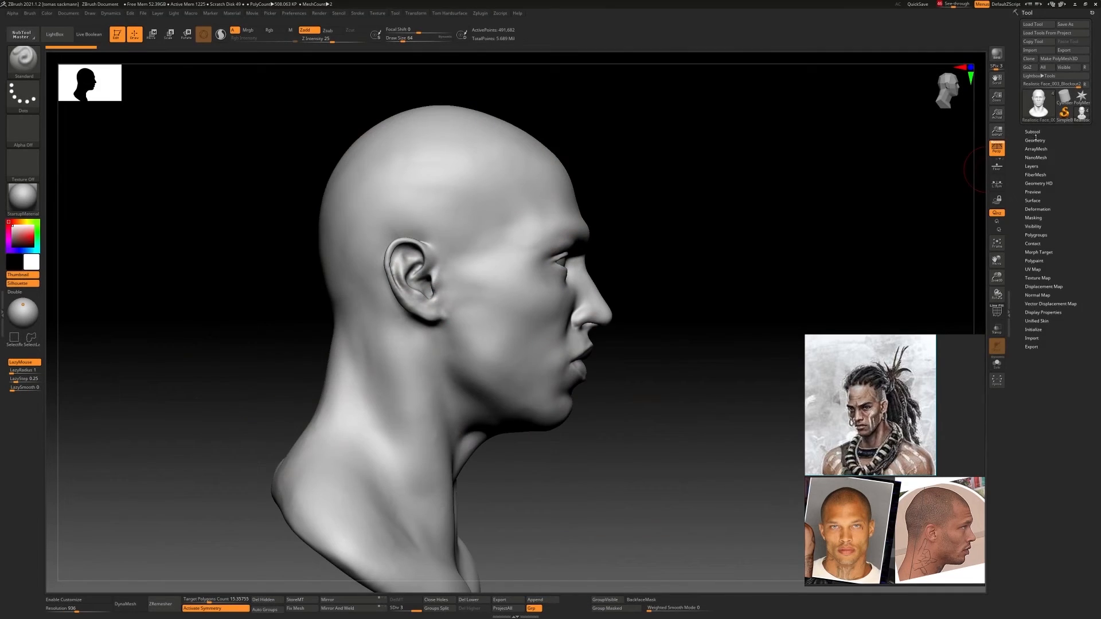
Duplicate the current head subtool and delete the Realistic Face_003_Blockout1 subtool
click(1032, 132)
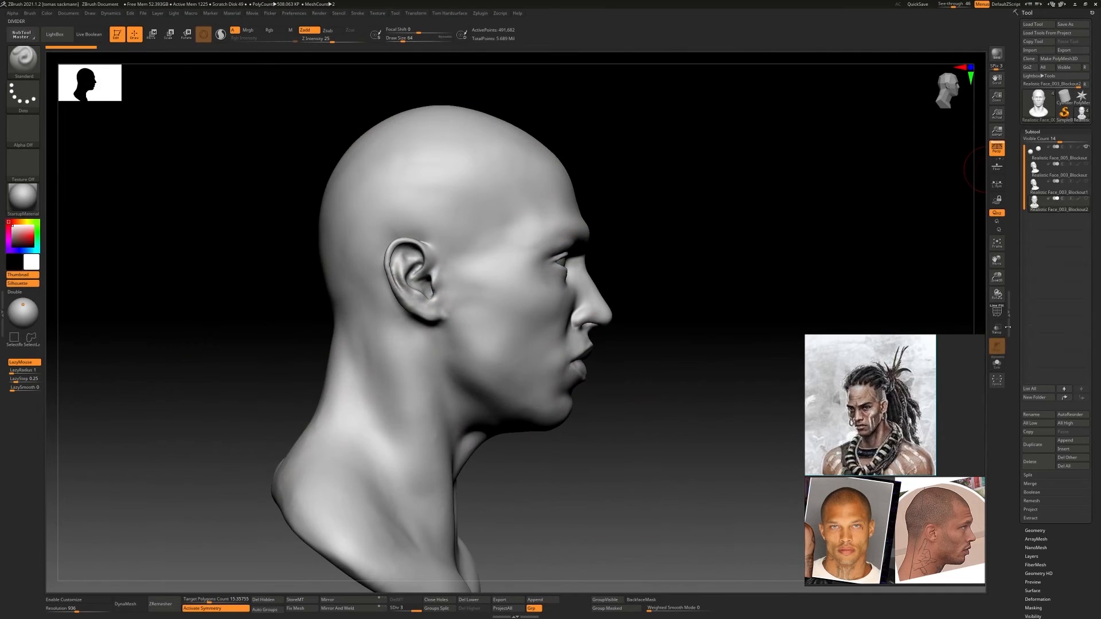
click(1039, 444)
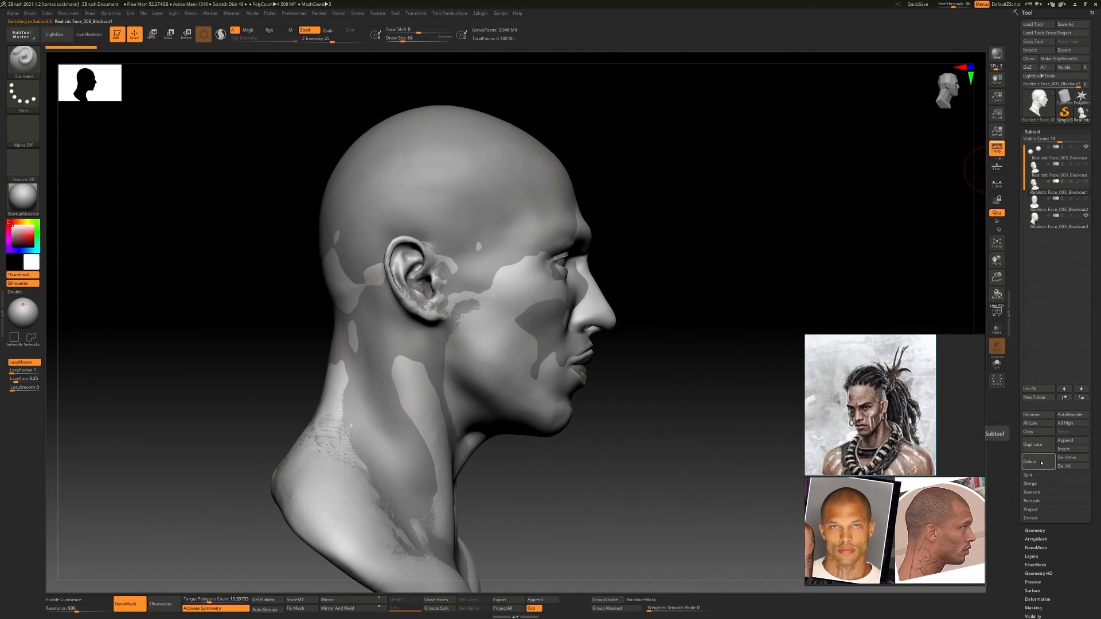
click(1030, 462)
right_drag(963, 442, 903, 442)
click(945, 479)
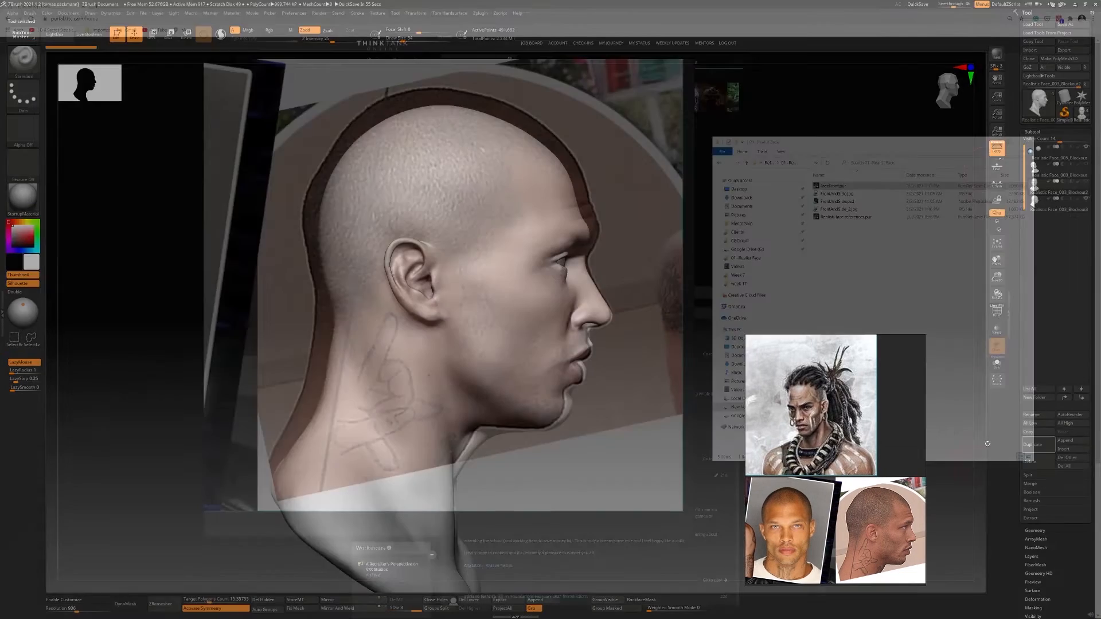
Delete the old Realistic Face_003_Blockout subtool
key(shift+f)
click(1043, 177)
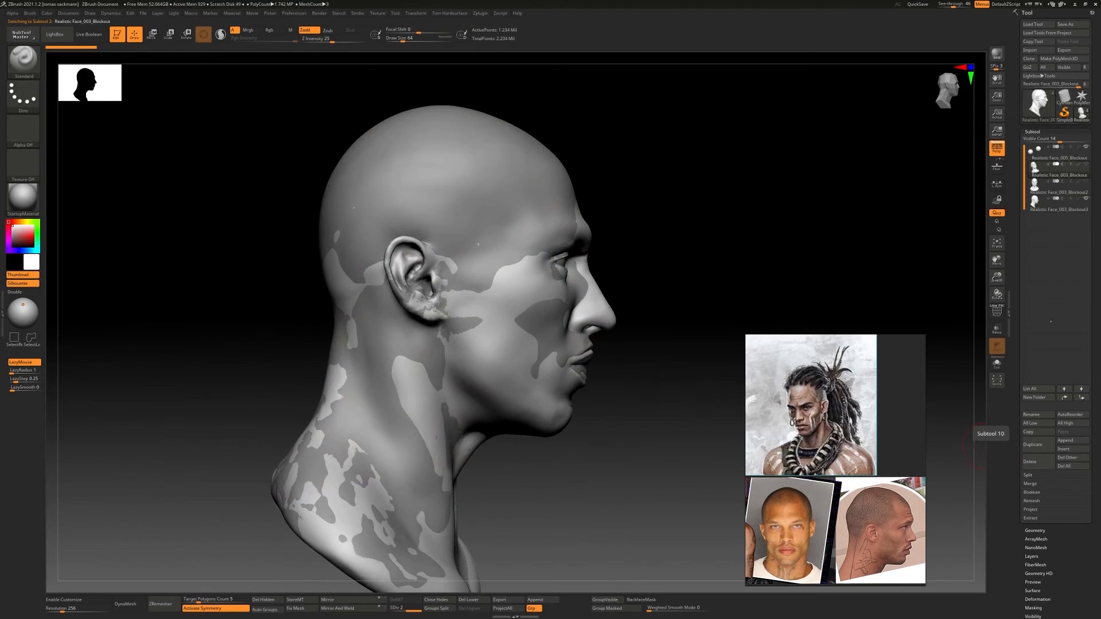
click(1030, 462)
click(972, 480)
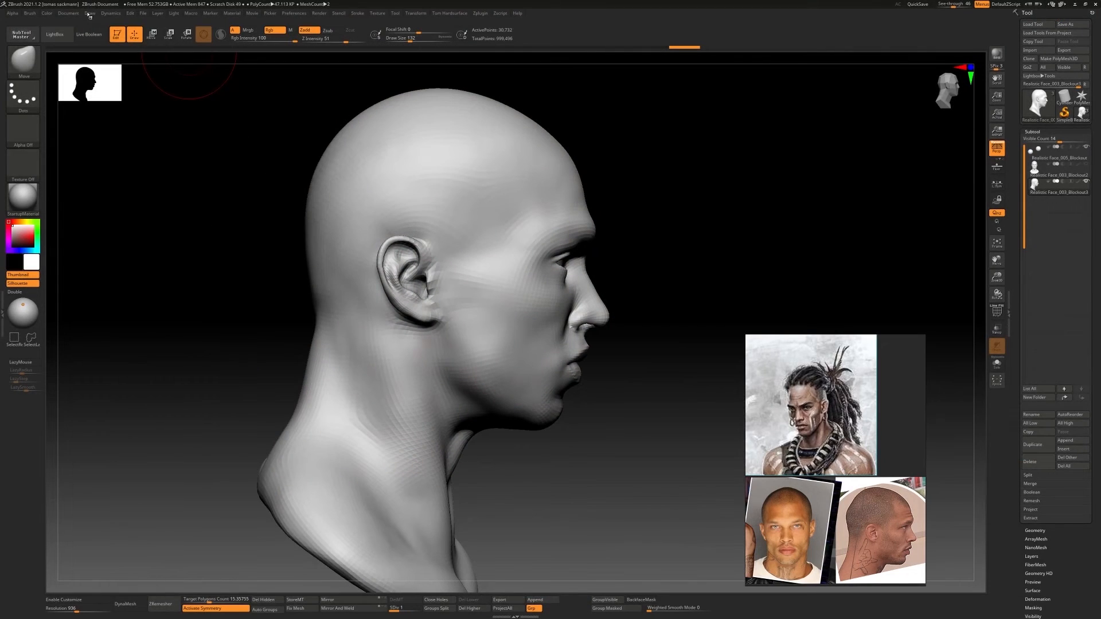
Store the current profile view as a camera named side2
click(90, 12)
click(108, 438)
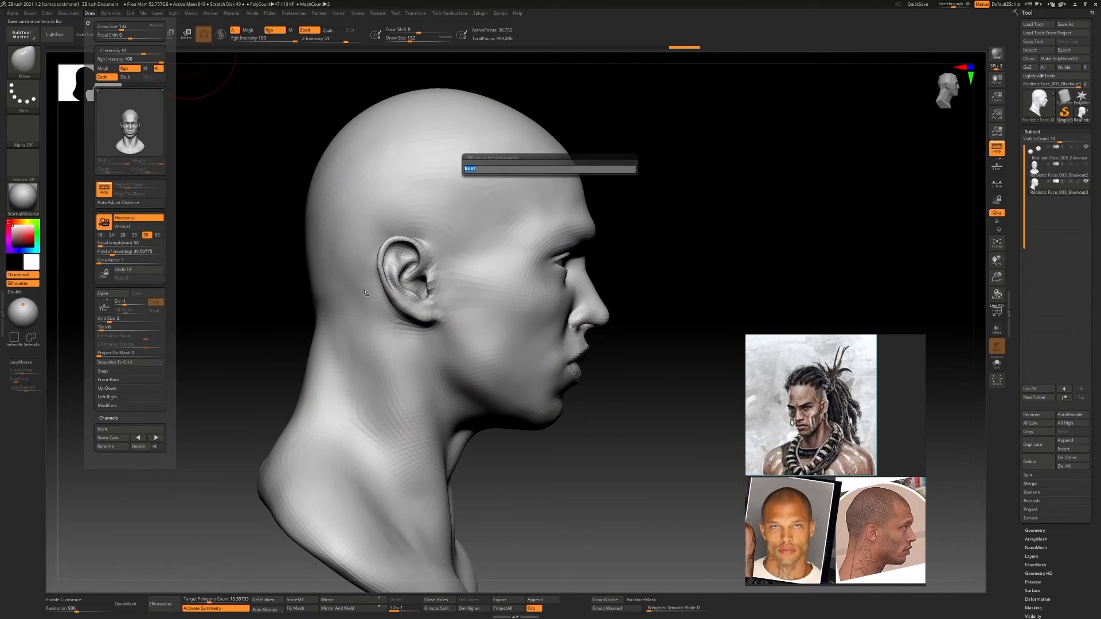
key(Return)
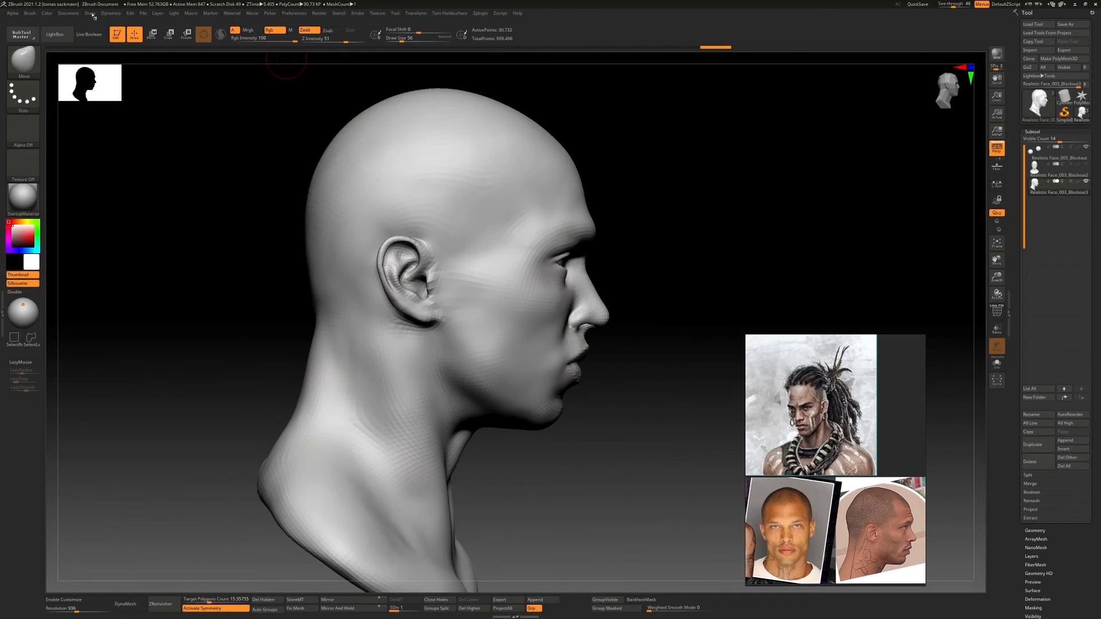
Recall the stored front camera and lower the front reference window's master opacity to about half
click(90, 12)
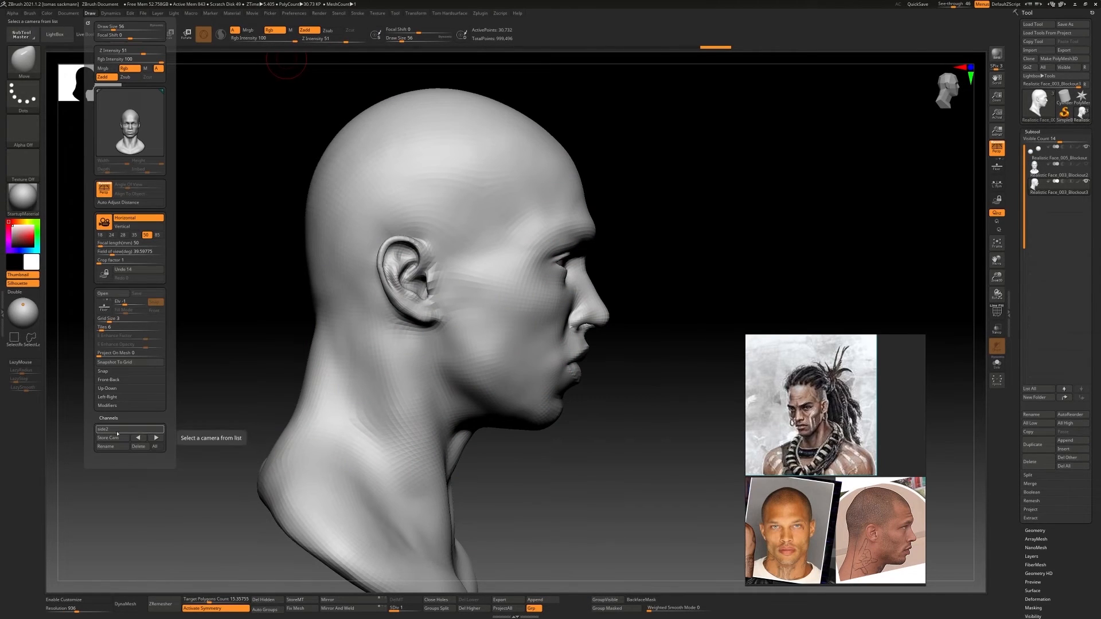
click(150, 440)
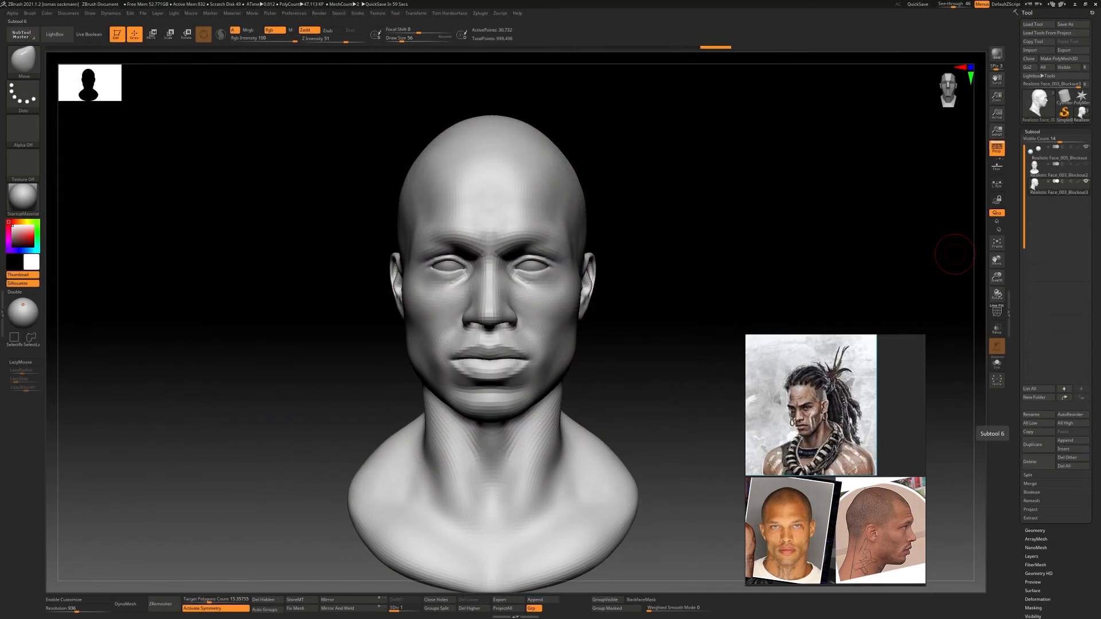
key(alt+Tab)
right_click(539, 274)
click(561, 297)
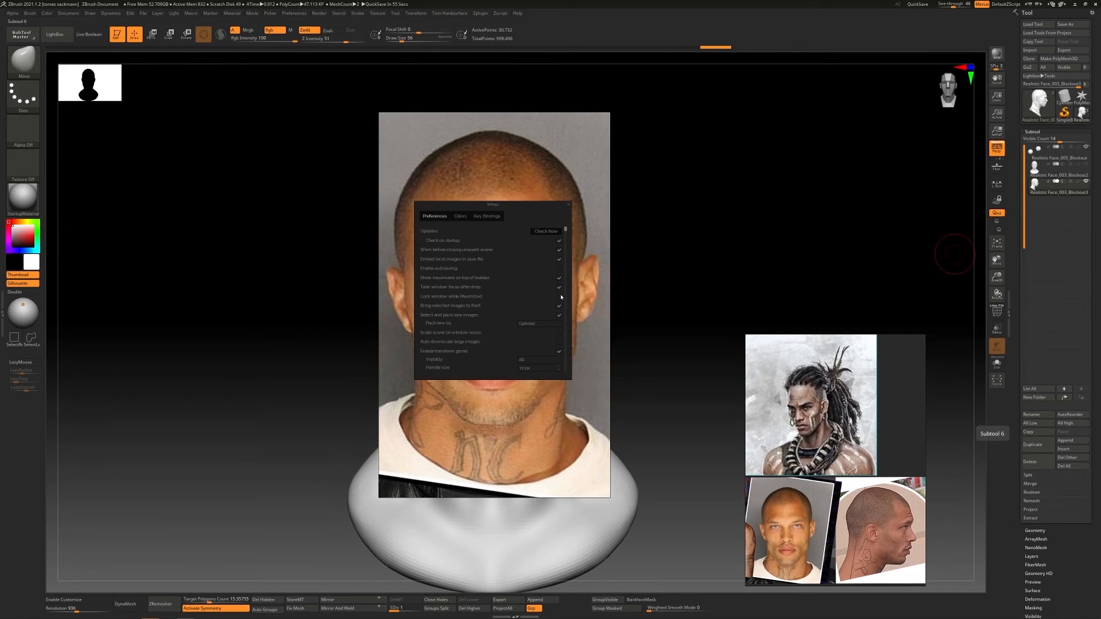
click(459, 216)
drag(564, 337, 502, 339)
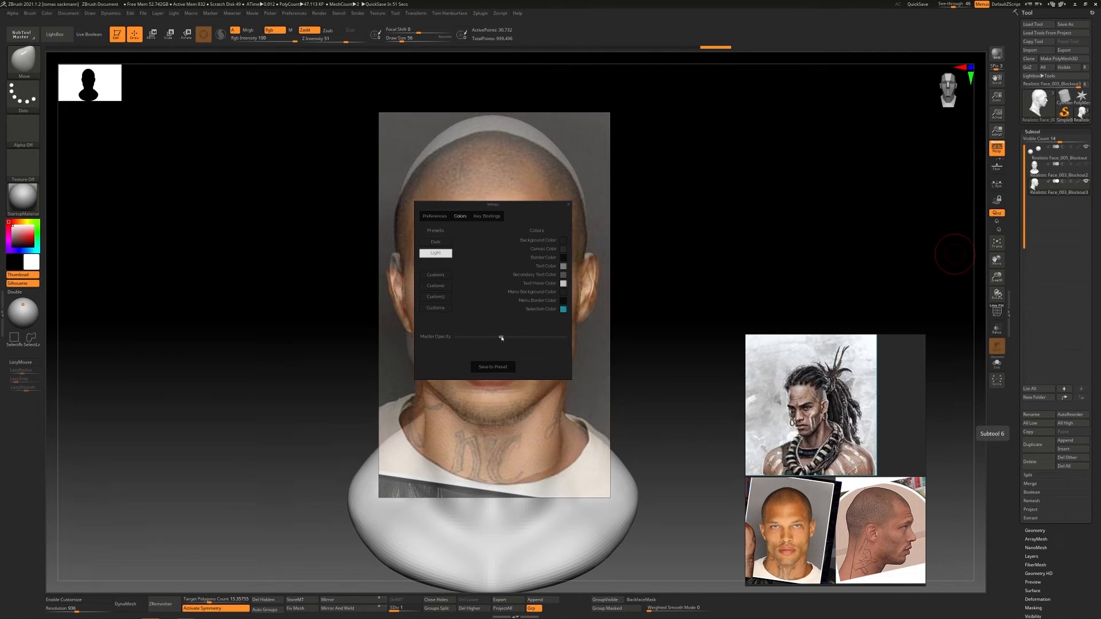
click(568, 204)
Enlarge the front reference window and scale and position the portrait so it overlaps the head's features
drag(524, 114, 526, 74)
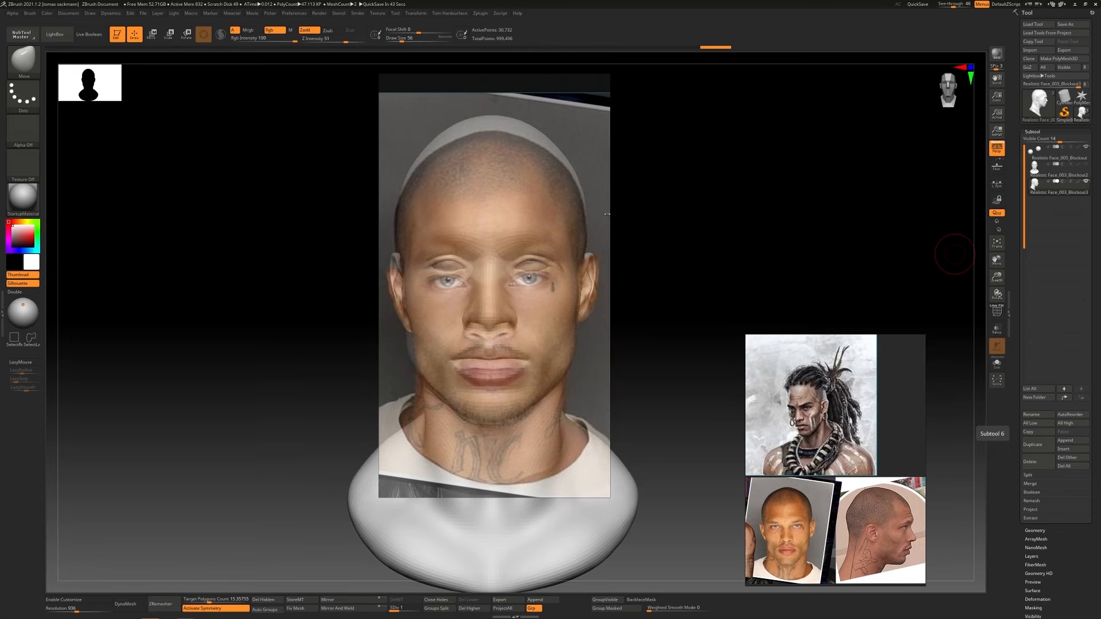
drag(610, 212, 730, 215)
drag(379, 244, 323, 244)
middle_drag(503, 249, 519, 238)
scroll(503, 240, up, 1)
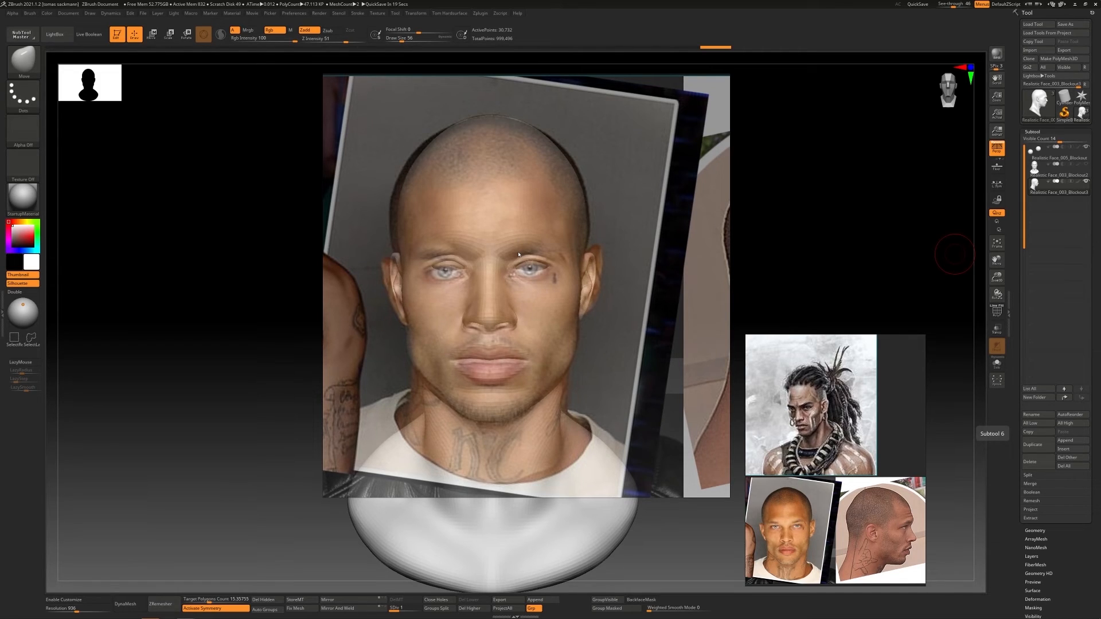
Set the front reference window's master opacity back to full
right_click(572, 264)
click(593, 340)
drag(531, 319, 596, 318)
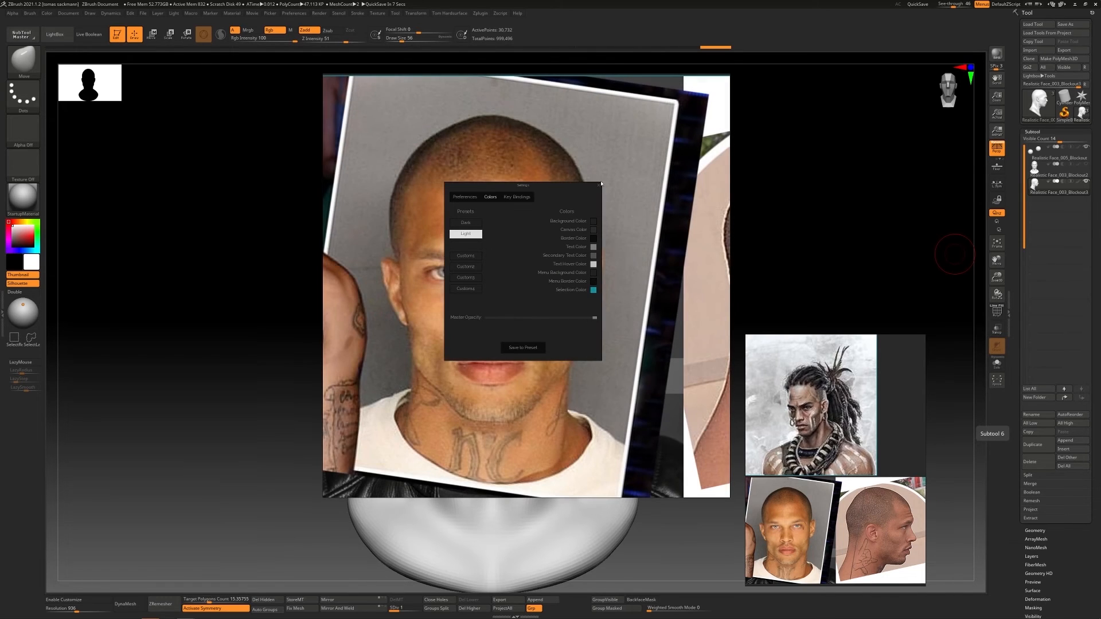
key(Escape)
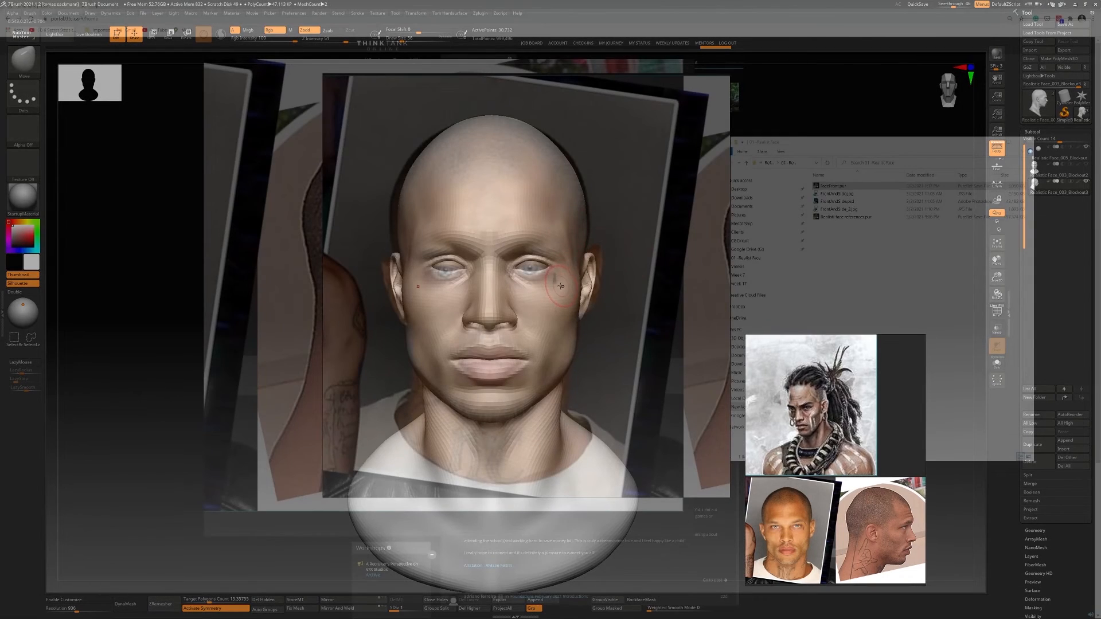
Pull the ears, the side of the skull and the eye area into line with the front photo using Move
key(s)
drag(546, 290, 600, 270)
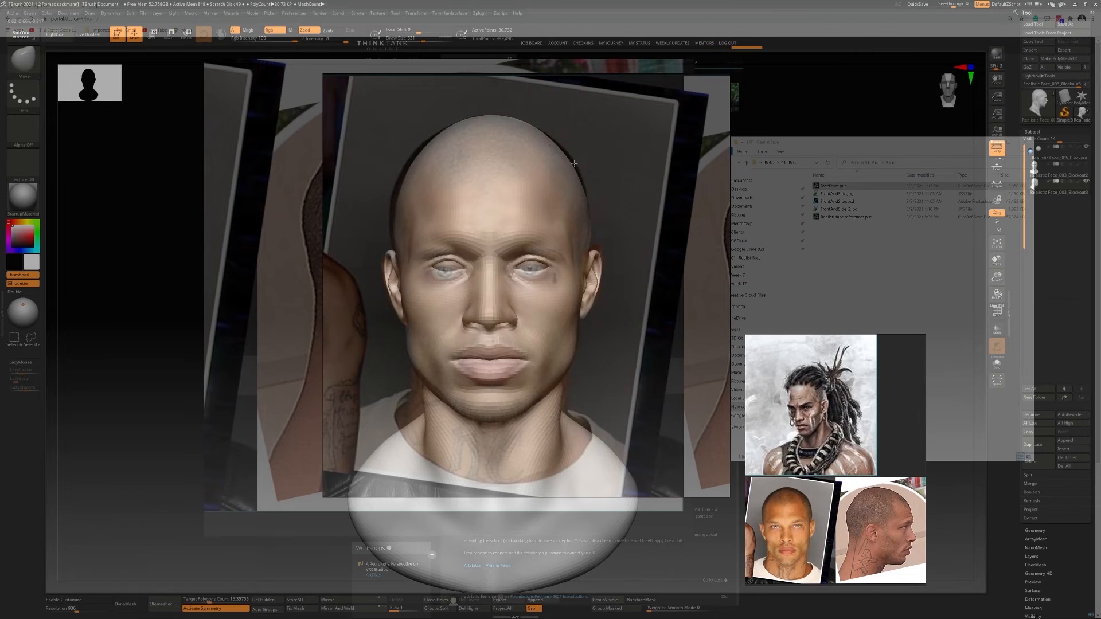
drag(575, 164, 580, 161)
drag(597, 258, 597, 256)
drag(453, 261, 438, 269)
Reshape the lips with Move to fit the front photo, undo the stroke at the nostril, and raise See-through
key(s)
mouse_move(511, 367)
mouse_down()
mouse_move(501, 367)
mouse_move(524, 368)
mouse_up()
key(s)
drag(523, 375, 513, 376)
drag(518, 317, 520, 326)
key(ctrl+z)
key(s)
drag(953, 4, 962, 5)
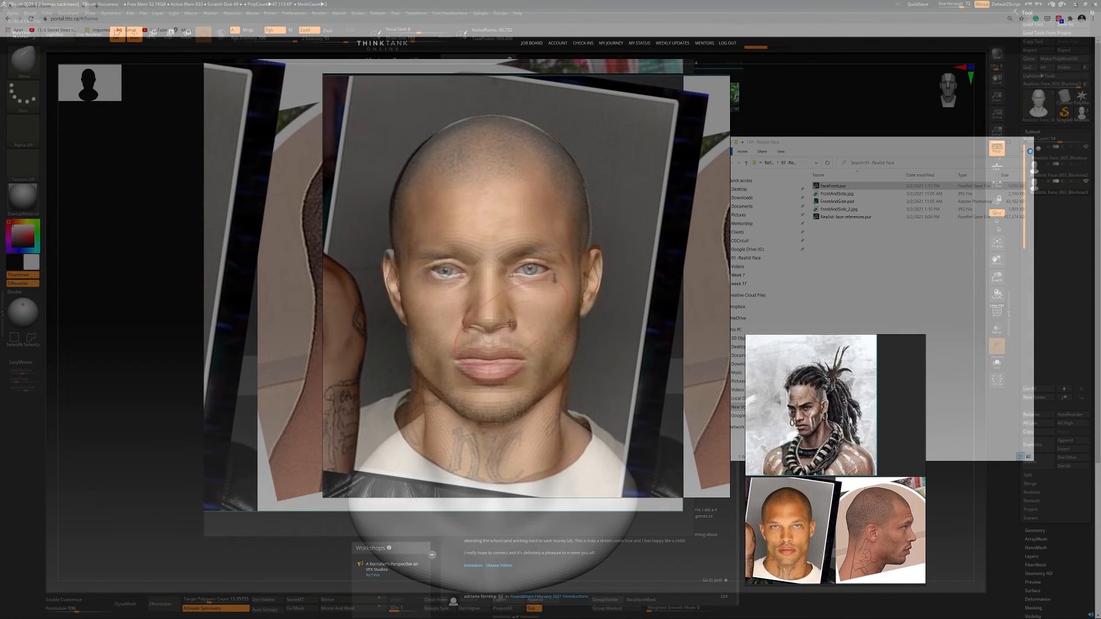
Adjust the jaw and neck outline with Move against the front photo and set See-through back to 0
key(s)
drag(526, 365, 552, 387)
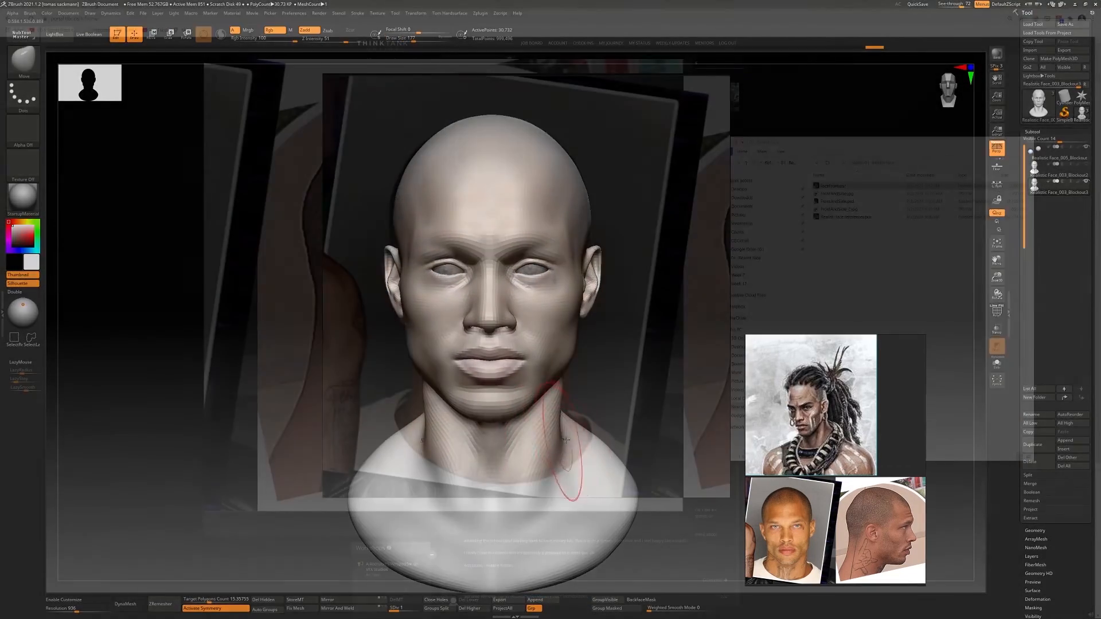
key(s)
mouse_move(551, 455)
mouse_down()
mouse_move(572, 447)
mouse_move(627, 471)
mouse_up()
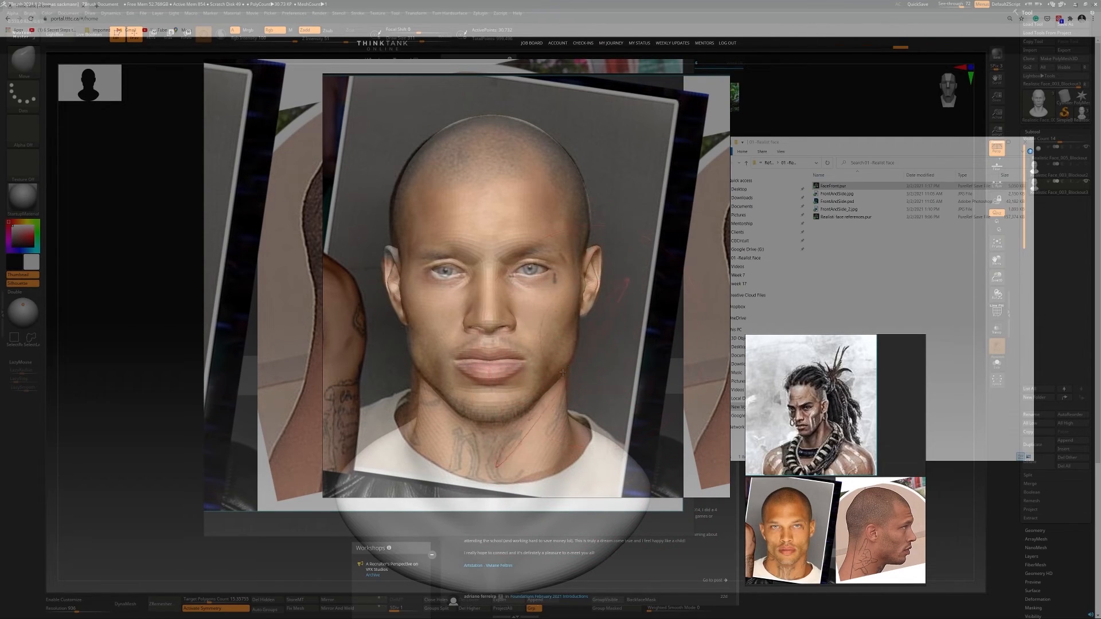
drag(962, 5, 936, 4)
Refine the cranium's contour with Move, working from above and behind the head
mouse_move(606, 321)
ctrl+right_down()
mouse_move(602, 265)
mouse_move(509, 336)
mouse_move(499, 309)
mouse_move(512, 294)
mouse_move(488, 298)
mouse_move(464, 338)
mouse_move(439, 273)
ctrl+right_up()
key(s)
drag(439, 273, 419, 248)
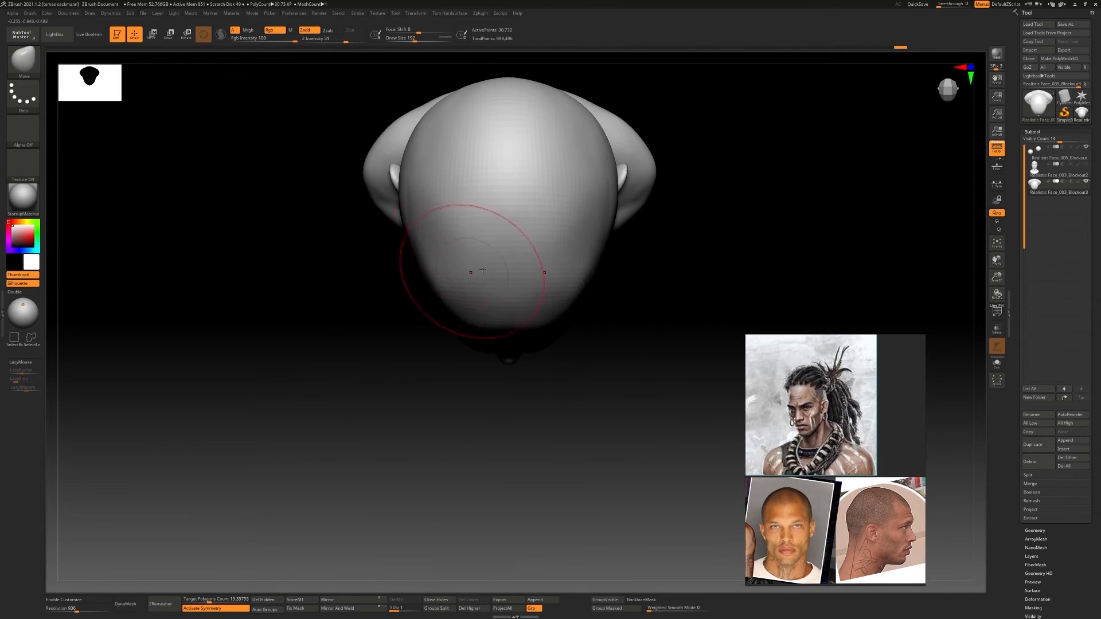
right_drag(482, 270, 414, 307)
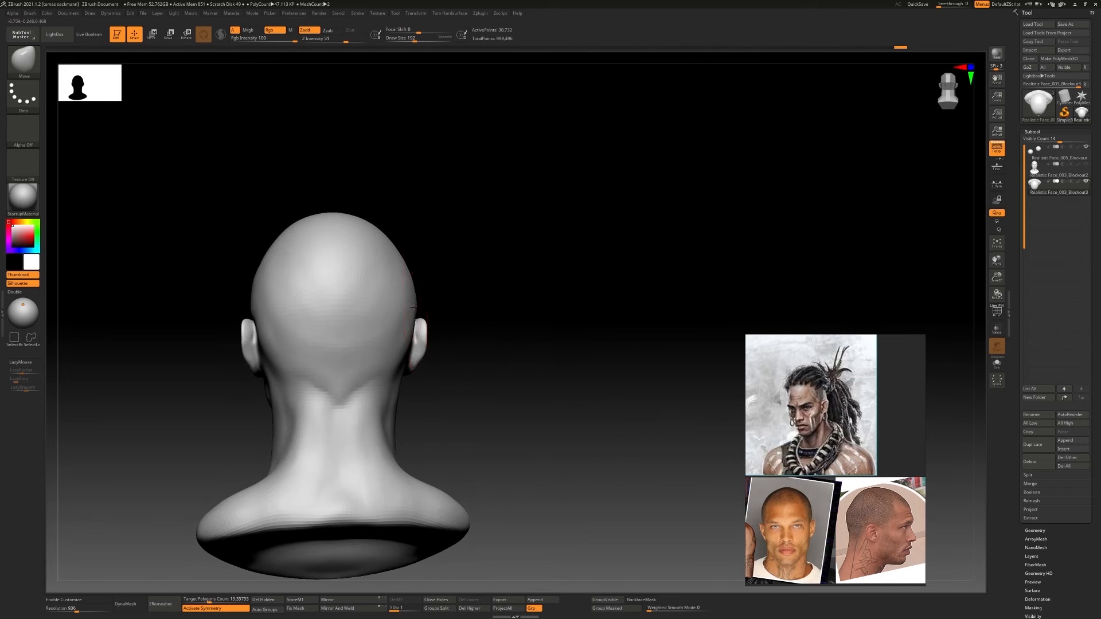
right_drag(403, 361, 470, 333)
Raise the head one subdivision level, select the eyeballs and reposition them in their sockets with the transform gizmo
key(d)
ctrl+right_drag(470, 333, 516, 320)
alt+click(573, 323)
key(w)
ctrl+right_drag(516, 320, 618, 312)
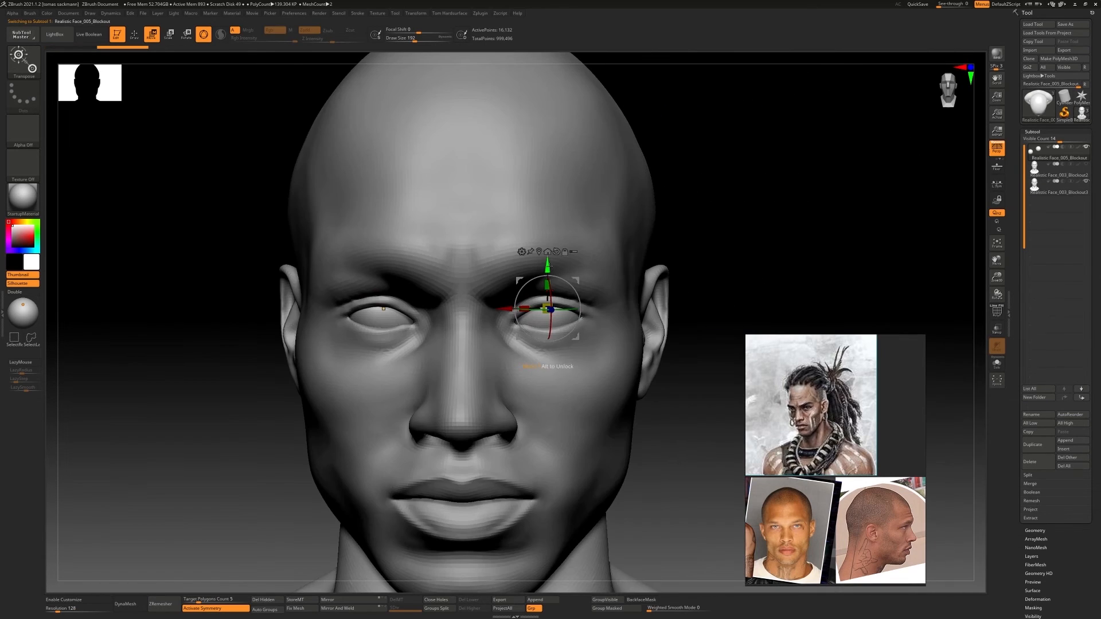
ctrl+right_drag(556, 276, 549, 252)
mouse_move(549, 252)
right_down()
mouse_move(603, 270)
mouse_move(625, 307)
mouse_move(574, 315)
right_up()
mouse_move(573, 315)
ctrl+right_down()
mouse_move(597, 305)
mouse_move(564, 295)
mouse_move(512, 252)
ctrl+right_up()
Build up the side of the skull above the ear on the head with ClayBuildup at Z Intensity 7
key(q)
alt+right_drag(512, 252, 575, 304)
key(b)
key(c)
key(b)
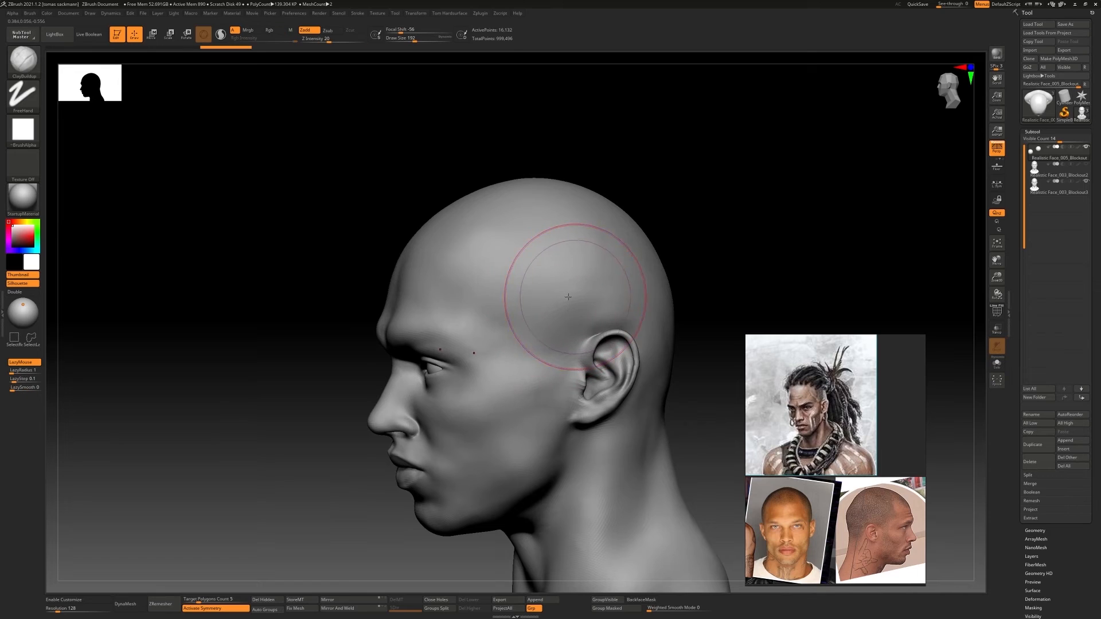
drag(319, 42, 317, 40)
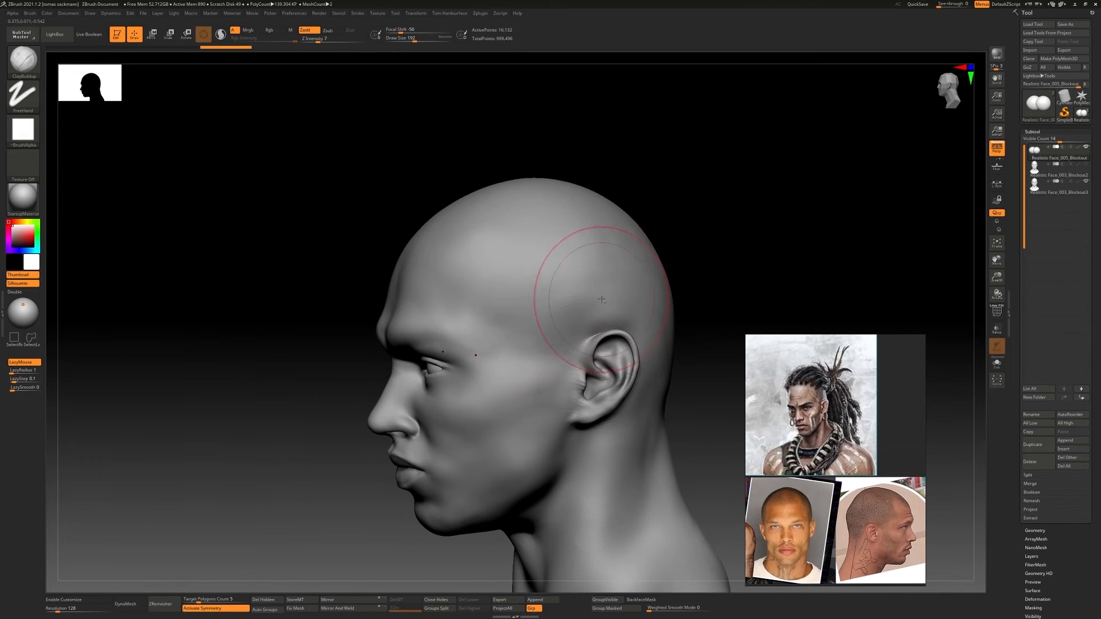
alt+click(599, 295)
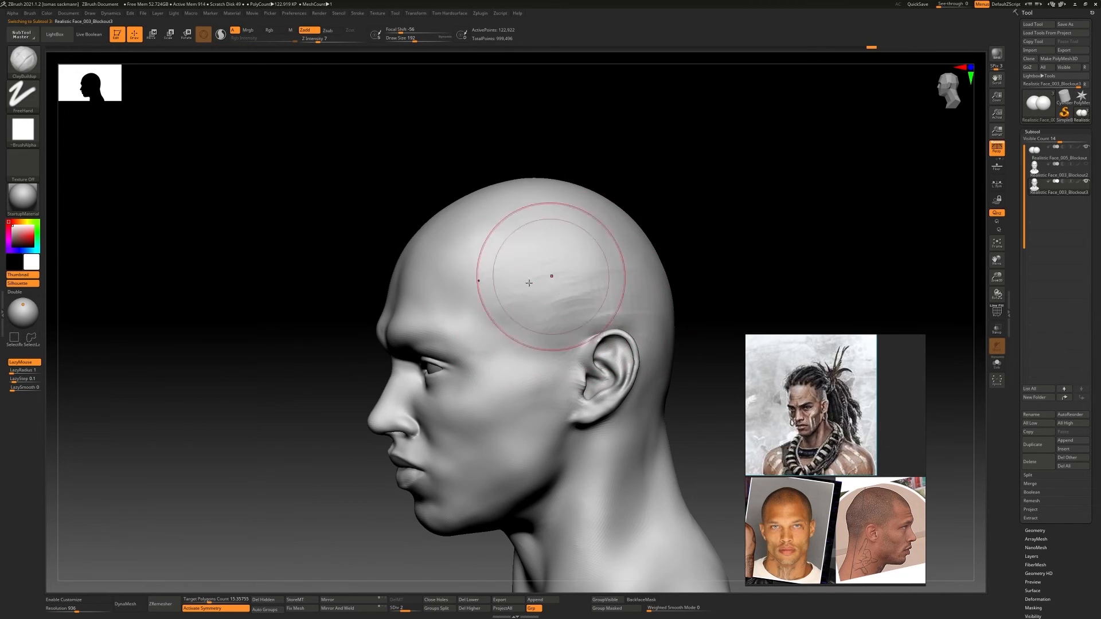
shift+right_drag(528, 282, 662, 212)
Smooth the chin area and adjust the lower face and jaw with Move Topological
mouse_move(602, 364)
ctrl+right_down()
mouse_move(495, 367)
mouse_move(545, 368)
mouse_move(504, 423)
ctrl+right_up()
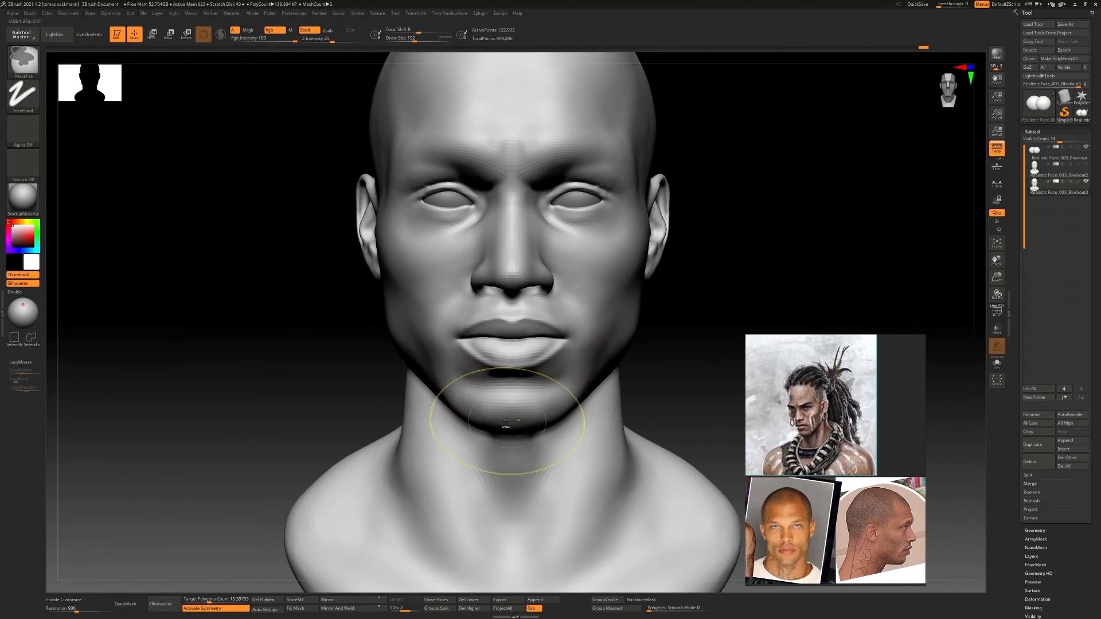
ctrl+right_drag(446, 385, 538, 352)
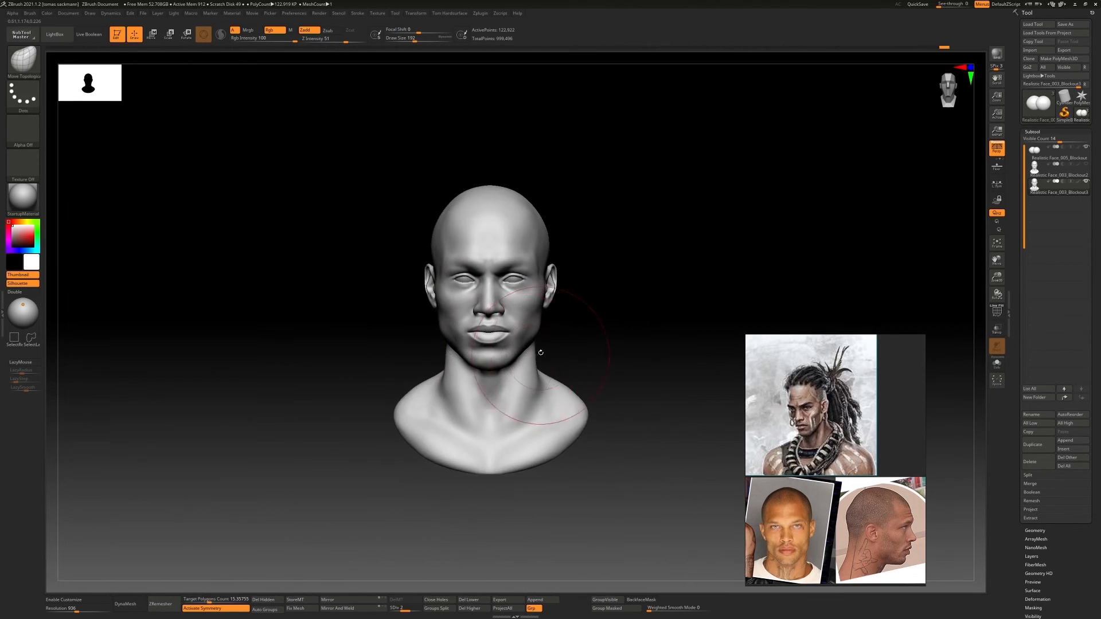
mouse_move(450, 336)
right_down()
mouse_move(489, 329)
mouse_move(435, 321)
right_up()
mouse_move(436, 321)
ctrl+right_down()
mouse_move(459, 339)
mouse_move(515, 328)
ctrl+right_up()
ctrl+right_drag(515, 328, 509, 344)
drag(509, 314, 507, 324)
ctrl+right_drag(508, 355, 551, 338)
mouse_move(552, 338)
right_down()
mouse_move(524, 338)
mouse_move(539, 373)
right_up()
Add soft ClayBuildup volume to the upper side of the skull behind the temple
mouse_move(579, 247)
right_down()
mouse_move(533, 275)
mouse_move(487, 344)
right_up()
key(b)
key(c)
key(b)
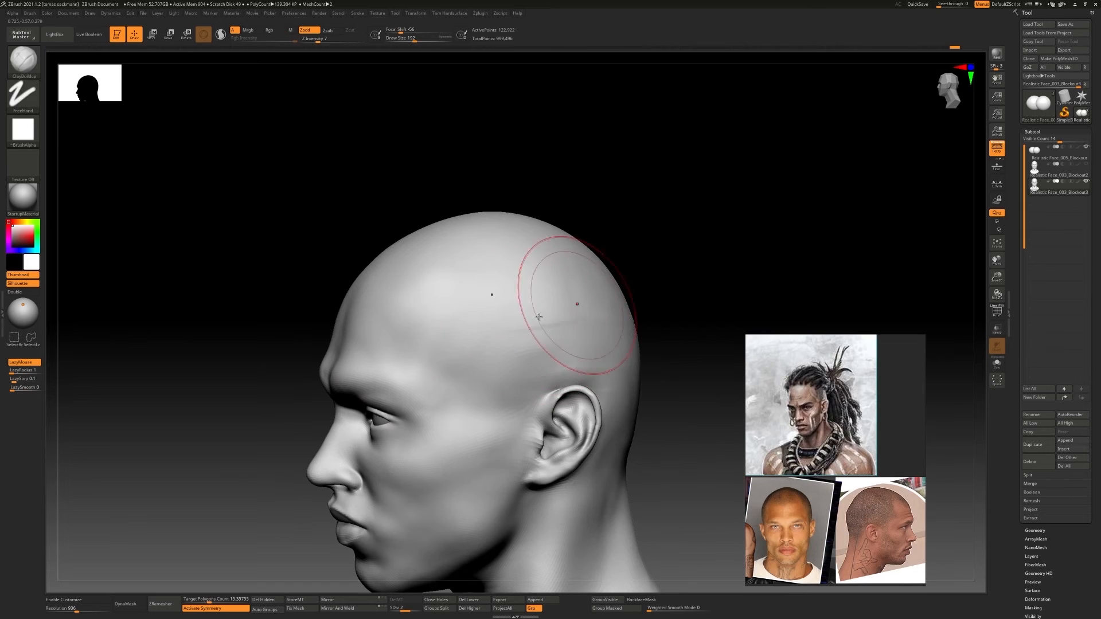
drag(499, 321, 486, 324)
mouse_move(486, 324)
right_down()
mouse_move(561, 324)
mouse_move(539, 318)
right_up()
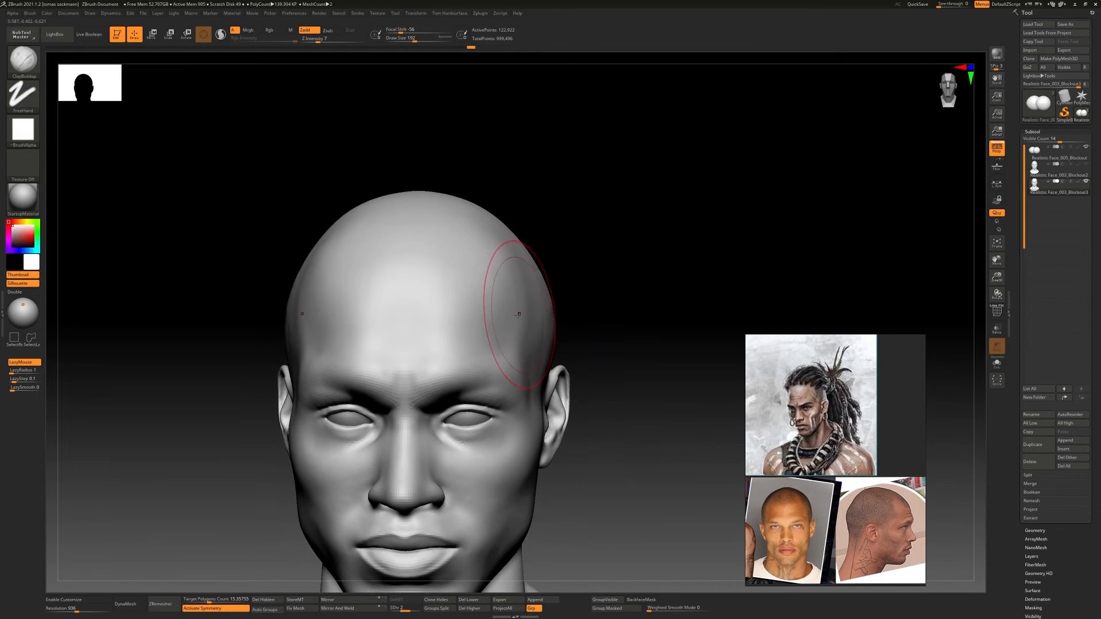
Shape the side of the skull above the ear with Move Topological
key(b)
key(m)
key(t)
drag(519, 300, 527, 302)
right_drag(543, 325, 596, 328)
mouse_move(596, 328)
ctrl+right_down()
mouse_move(573, 287)
mouse_move(505, 363)
ctrl+right_up()
Adjust the cheek and jaw contour below the ear with Move Topological
mouse_move(505, 363)
alt+right_down()
mouse_move(476, 344)
mouse_move(506, 388)
mouse_move(519, 201)
mouse_move(550, 338)
alt+right_up()
mouse_move(551, 339)
right_down()
mouse_move(505, 343)
mouse_move(574, 358)
right_up()
mouse_move(574, 358)
alt+right_down()
mouse_move(514, 346)
mouse_move(561, 370)
mouse_move(504, 367)
mouse_move(571, 360)
mouse_move(525, 354)
alt+right_up()
right_drag(525, 354, 557, 358)
ctrl+right_drag(557, 359, 533, 363)
mouse_move(533, 362)
ctrl+right_down()
mouse_move(619, 363)
mouse_move(550, 376)
ctrl+right_up()
ctrl+right_drag(551, 377, 557, 382)
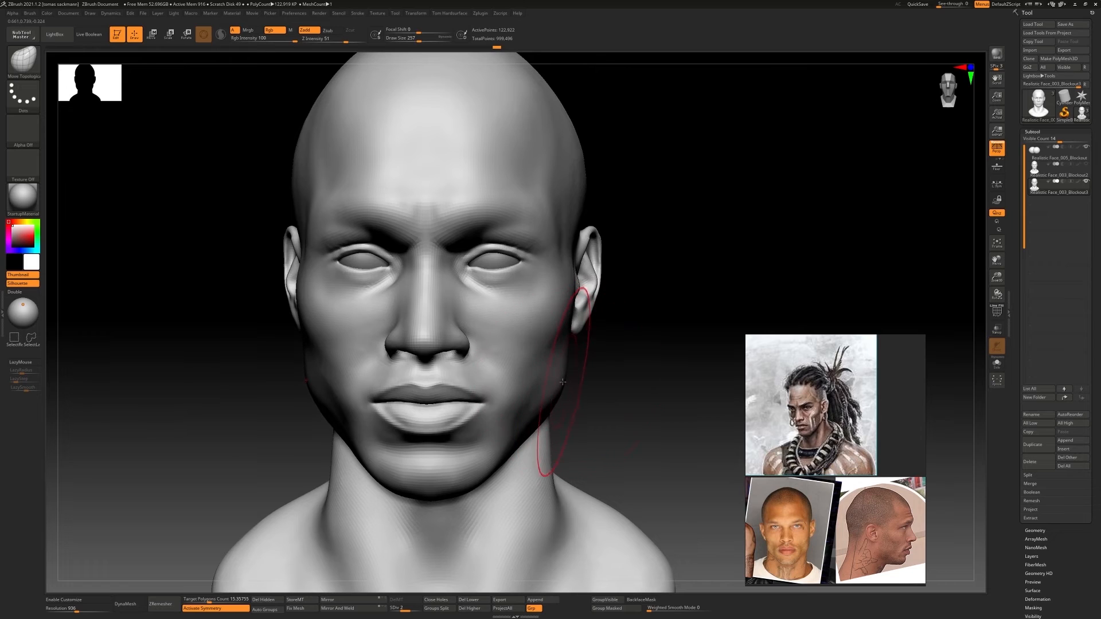
Refine the side of the face in front of the ears with Move Topological
ctrl+right_drag(571, 303, 565, 295)
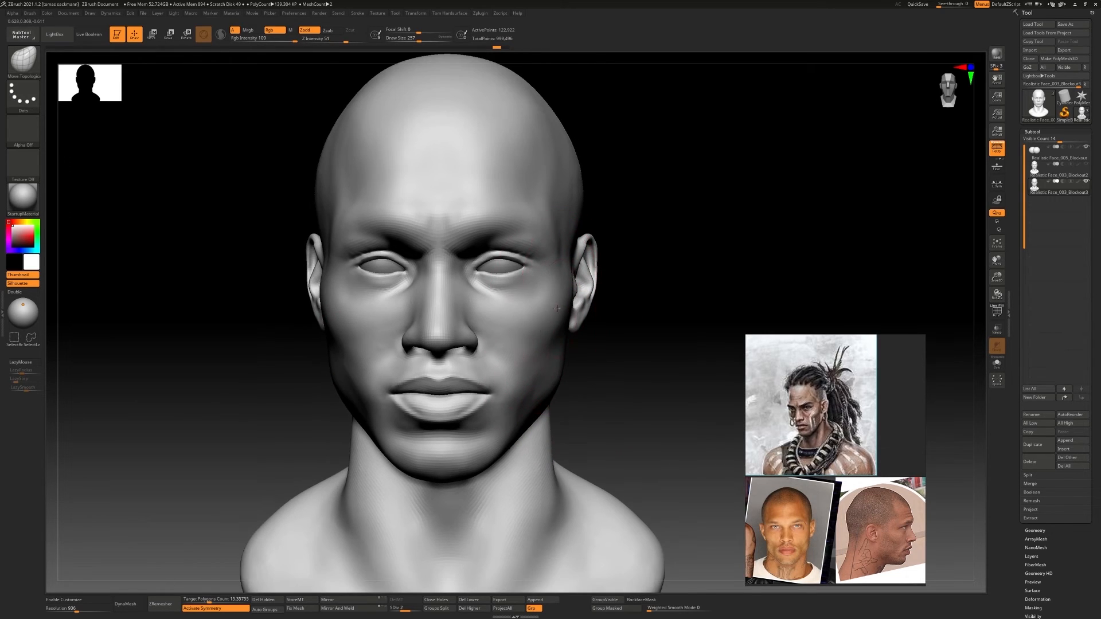
drag(559, 310, 553, 315)
ctrl+right_drag(574, 327, 565, 310)
right_drag(565, 310, 582, 344)
mouse_move(582, 344)
alt+right_down()
mouse_move(507, 304)
mouse_move(509, 337)
mouse_move(497, 332)
mouse_move(519, 310)
mouse_move(565, 300)
alt+right_up()
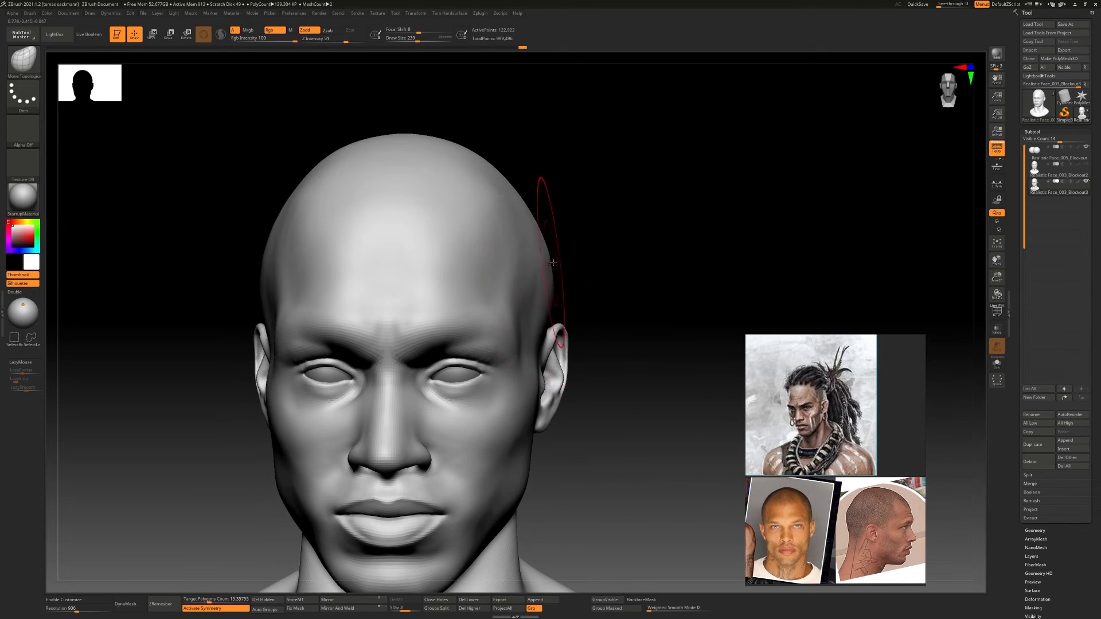
Correct the skull's side silhouette above the ears with Move Topological and check the head from several angles
mouse_move(552, 263)
ctrl+right_down()
mouse_move(607, 279)
mouse_move(579, 256)
ctrl+right_up()
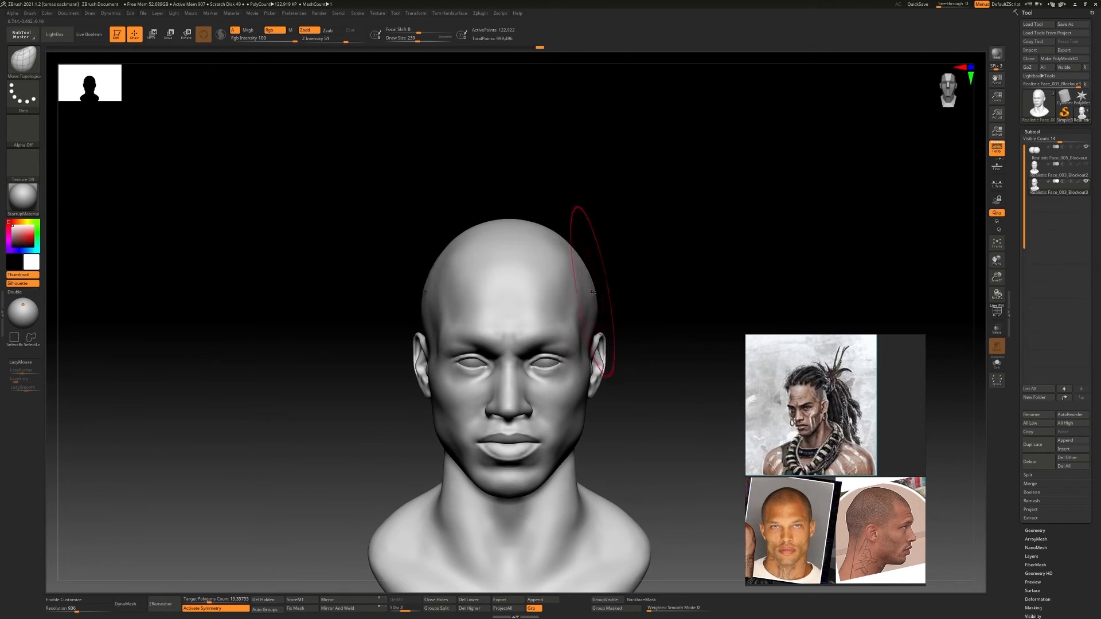
mouse_move(609, 319)
ctrl+right_down()
mouse_move(573, 287)
mouse_move(594, 315)
ctrl+right_up()
mouse_move(594, 315)
right_down()
mouse_move(523, 315)
mouse_move(530, 344)
right_up()
mouse_move(519, 288)
ctrl+right_down()
mouse_move(470, 344)
mouse_move(439, 338)
ctrl+right_up()
mouse_move(516, 344)
ctrl+right_down()
mouse_move(531, 309)
mouse_move(543, 379)
mouse_move(527, 424)
ctrl+right_up()
drag(527, 425, 516, 439)
right_drag(516, 438, 590, 439)
ctrl+right_drag(590, 438, 565, 401)
drag(565, 401, 568, 406)
mouse_move(568, 407)
ctrl+right_down()
mouse_move(575, 359)
mouse_move(558, 357)
ctrl+right_up()
ctrl+right_drag(484, 280, 564, 295)
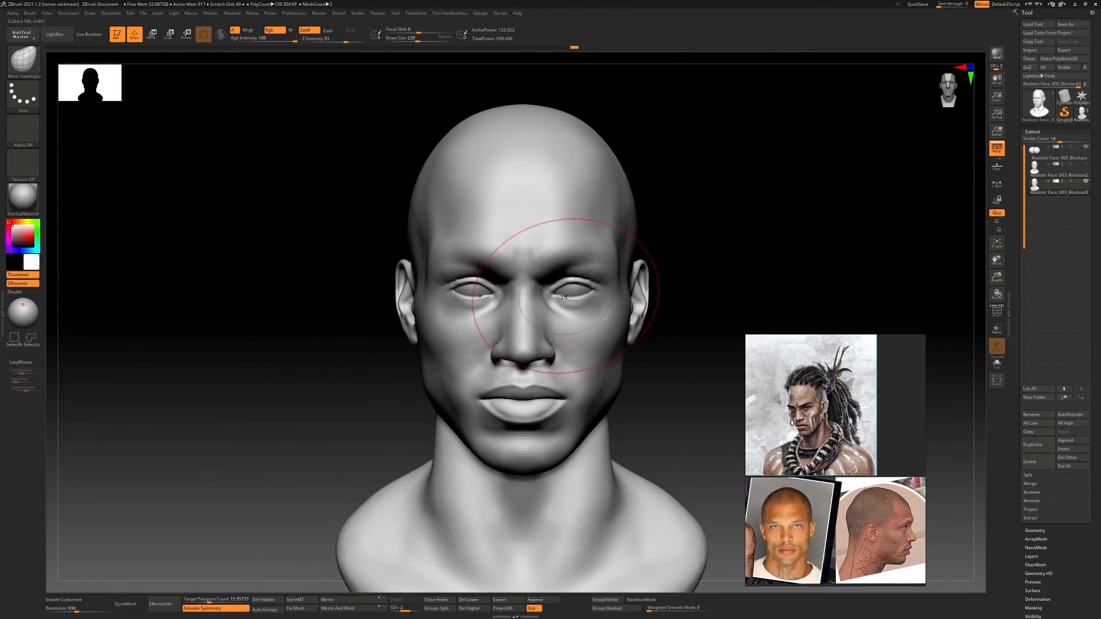
Recall the stored front camera and raise See-through to overlay the head on the front photo
mouse_move(90, 14)
click(155, 439)
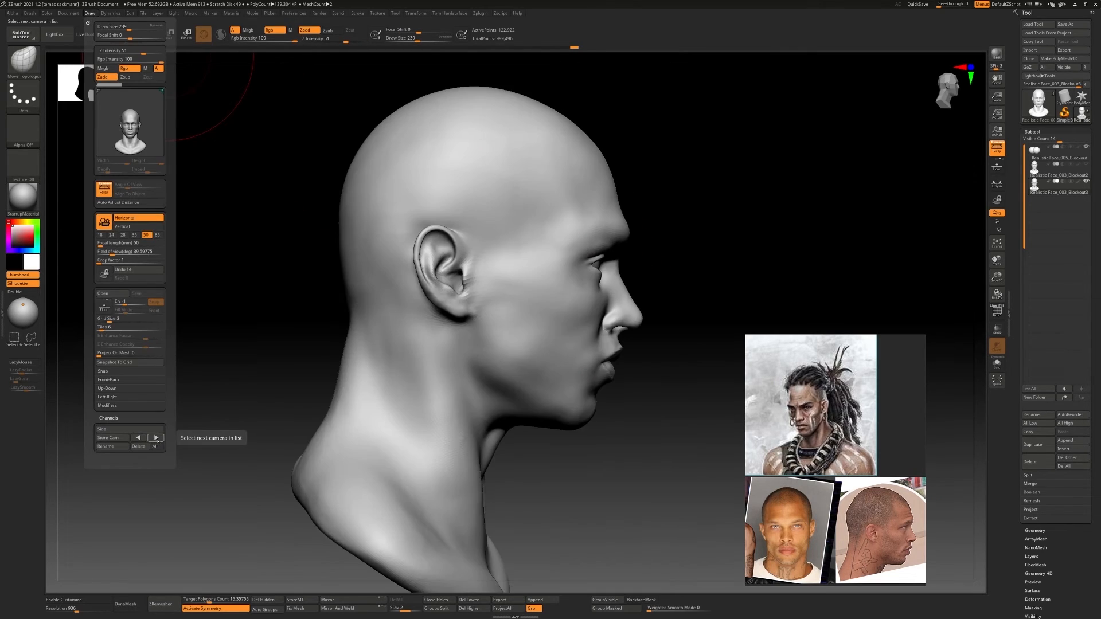
click(155, 439)
click(155, 438)
drag(938, 4, 960, 4)
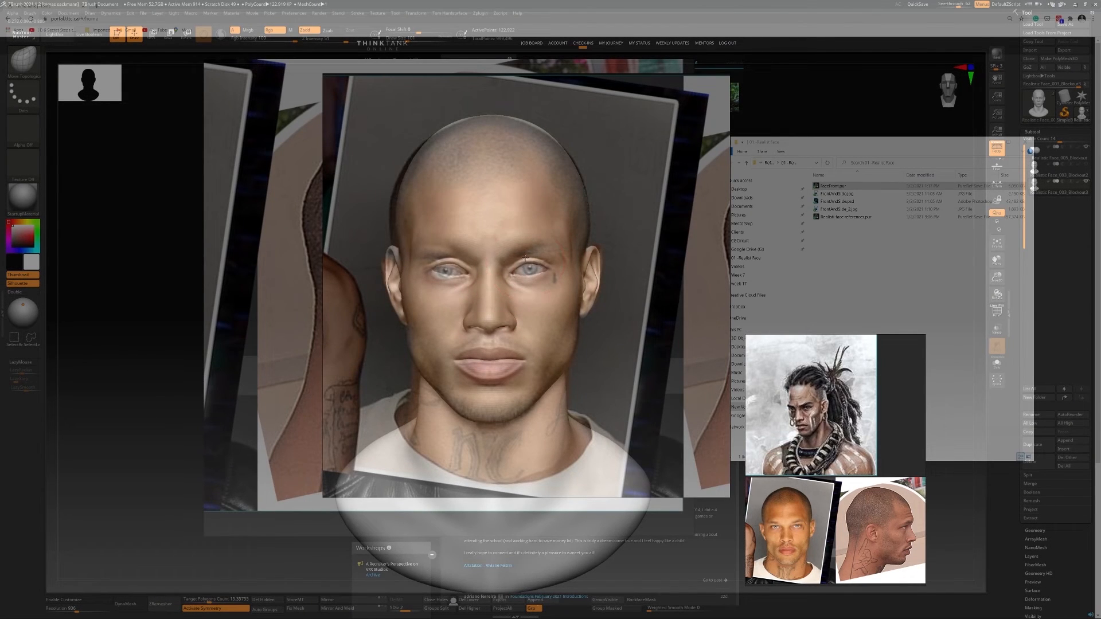
Nudge the eye area and the side of the nose into line with the front photo using Move Topological
key(s)
drag(506, 275, 537, 274)
key(s)
drag(531, 264, 533, 263)
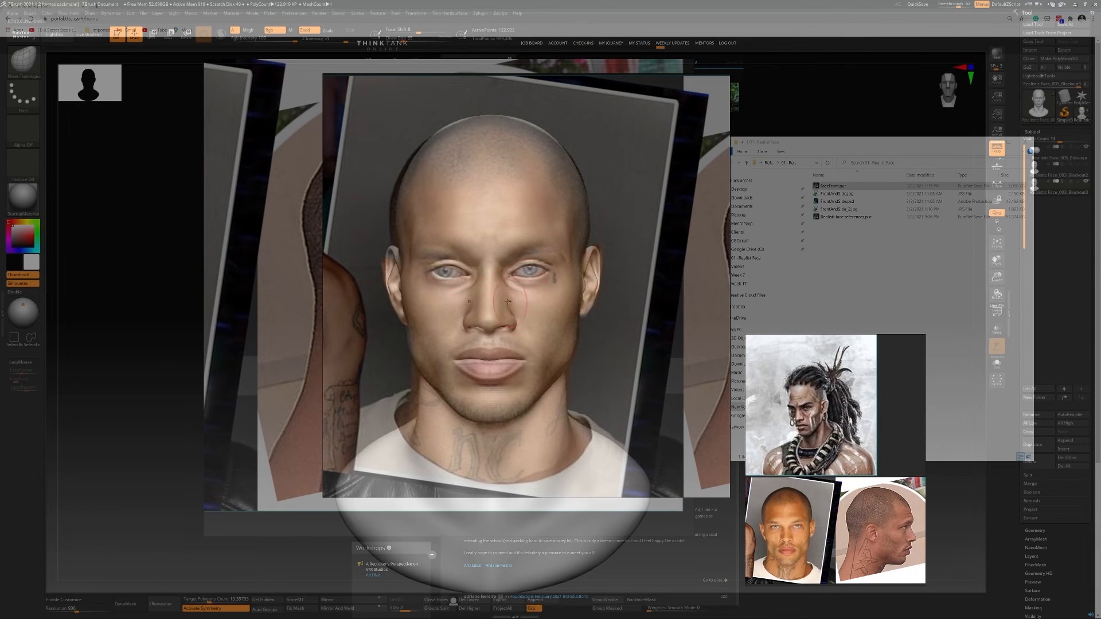
key(s)
mouse_move(496, 299)
mouse_down()
mouse_move(560, 308)
mouse_move(575, 341)
mouse_up()
Fit the mouth corners and the inner brow to the front photo with Move Topological and set See-through to 0
key(s)
drag(451, 363, 457, 366)
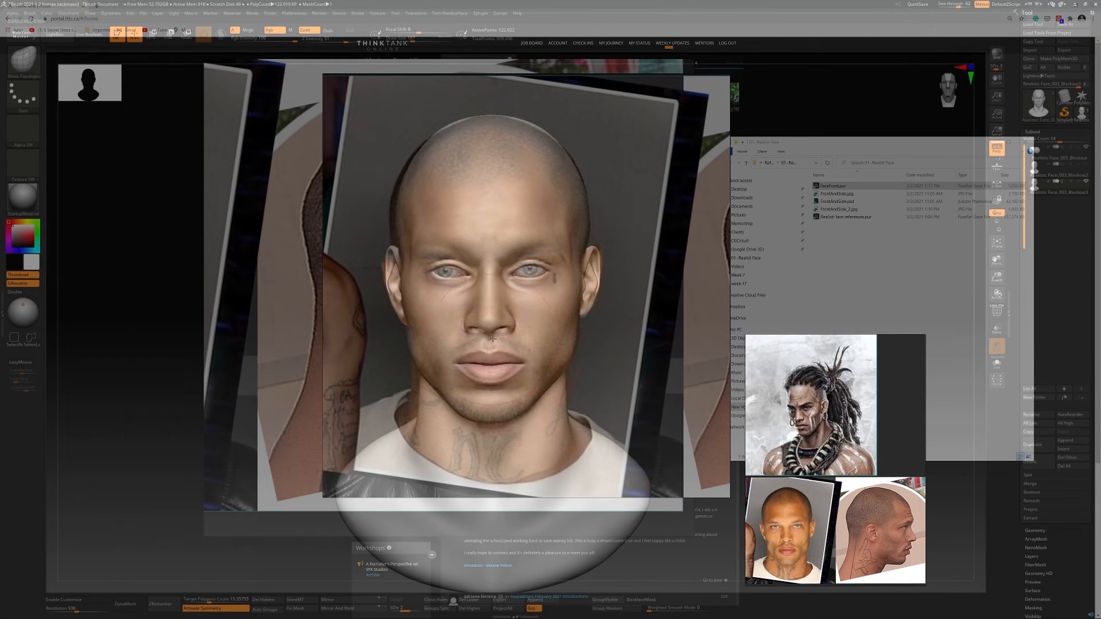
drag(523, 370, 527, 373)
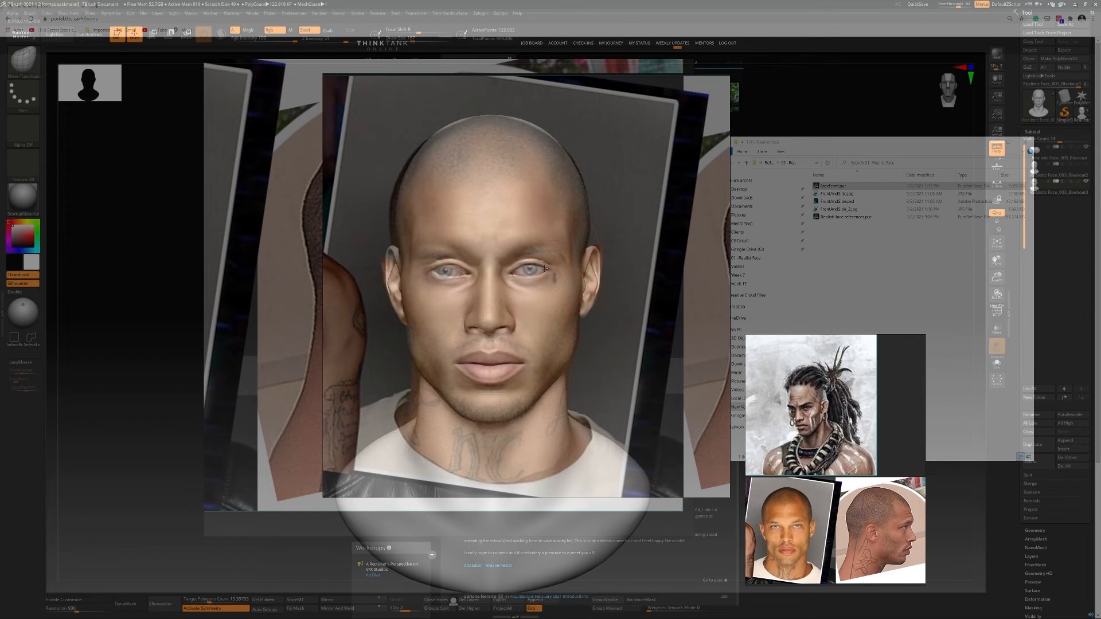
key(s)
drag(508, 257, 482, 256)
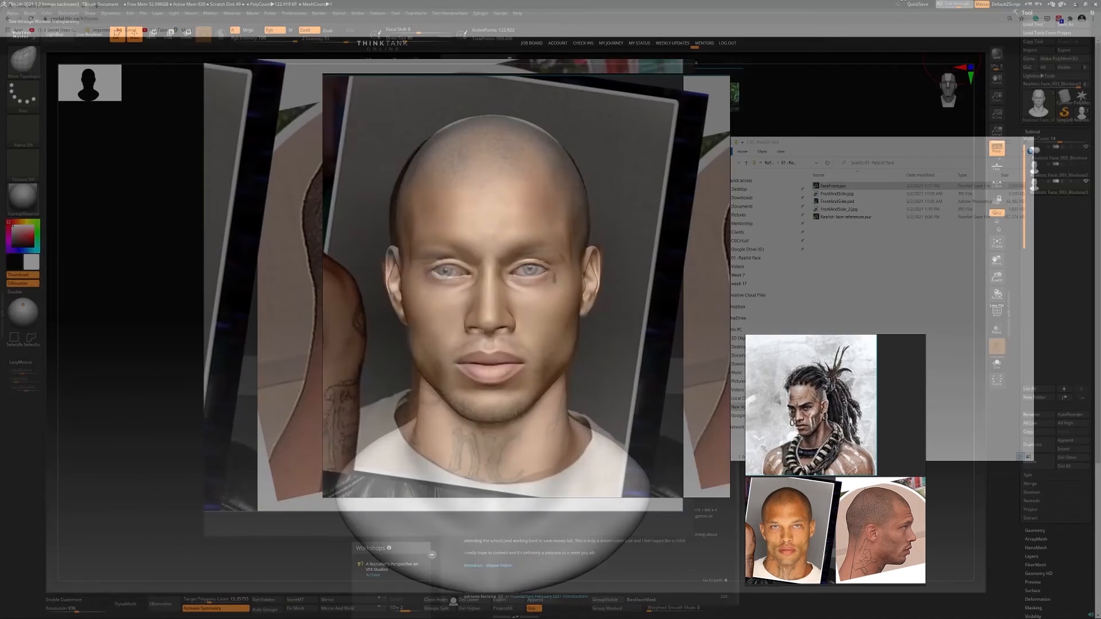
drag(959, 5, 937, 5)
Select the eyeballs and adjust their position within the eyelids using the transform gizmo
mouse_move(585, 253)
right_down()
mouse_move(492, 255)
mouse_move(556, 262)
mouse_move(530, 258)
mouse_move(522, 241)
mouse_move(519, 255)
right_up()
alt+click(542, 257)
key(w)
key(ctrl+z)
key(ctrl+shift+z)
mouse_move(519, 255)
ctrl+right_down()
mouse_move(513, 270)
mouse_move(572, 258)
ctrl+right_up()
drag(600, 199, 601, 204)
mouse_move(601, 204)
right_down()
mouse_move(648, 212)
mouse_move(645, 247)
mouse_move(610, 230)
right_up()
drag(605, 247, 609, 245)
mouse_move(610, 245)
right_down()
mouse_move(639, 245)
mouse_move(584, 285)
mouse_move(617, 275)
mouse_move(547, 261)
right_up()
Select the head again and fit the eyelids and inner eye corners around the eyeballs with Move Topological
key(q)
mouse_move(546, 261)
ctrl+right_down()
mouse_move(572, 254)
mouse_move(534, 249)
mouse_move(565, 247)
ctrl+right_up()
mouse_move(565, 246)
ctrl+right_down()
mouse_move(539, 251)
mouse_move(561, 255)
mouse_move(560, 275)
mouse_move(649, 261)
mouse_move(506, 247)
mouse_move(542, 254)
ctrl+right_up()
key(b)
key(m)
key(t)
alt+click(558, 292)
drag(546, 256, 544, 251)
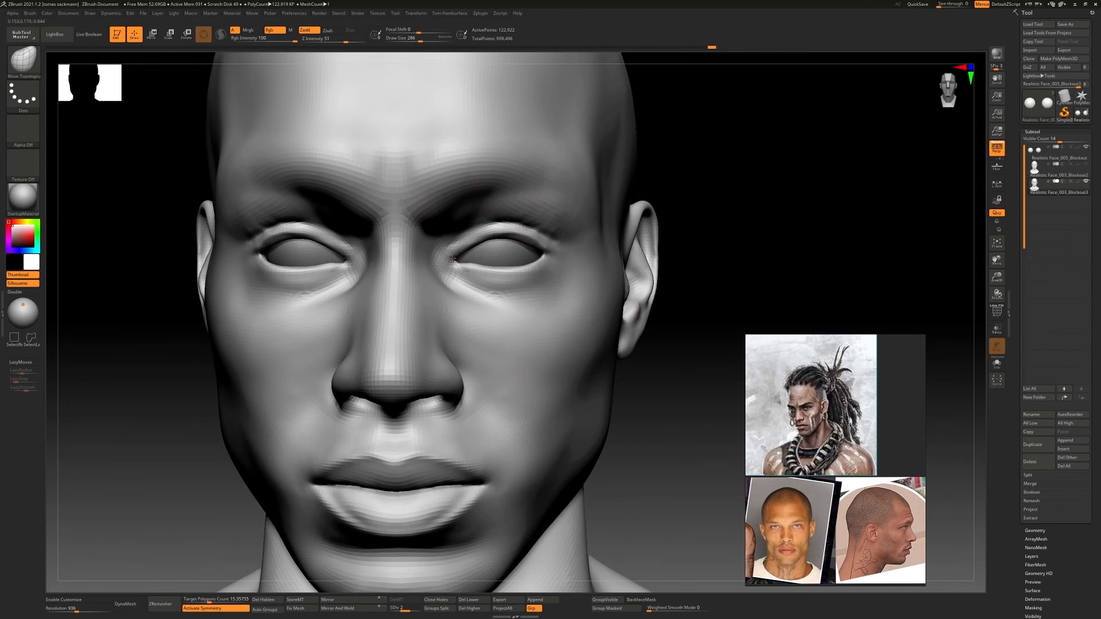
drag(453, 258, 457, 257)
mouse_move(456, 257)
ctrl+right_down()
mouse_move(373, 258)
mouse_move(539, 252)
mouse_move(482, 238)
mouse_move(532, 264)
ctrl+right_up()
Compare the head without perspective and recall the stored front camera
click(997, 148)
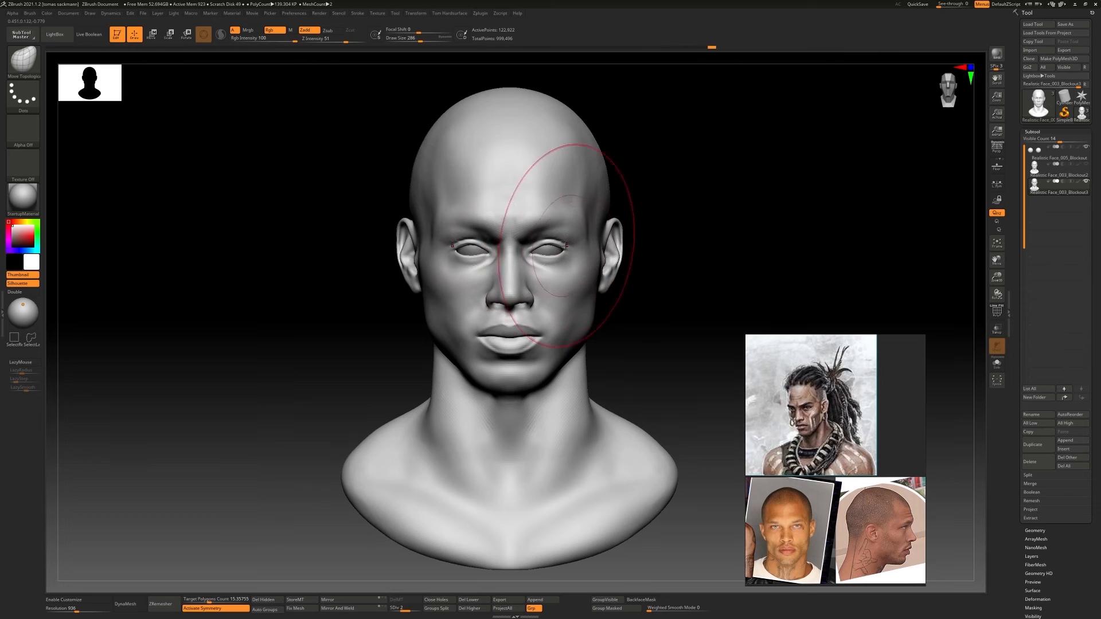
click(90, 13)
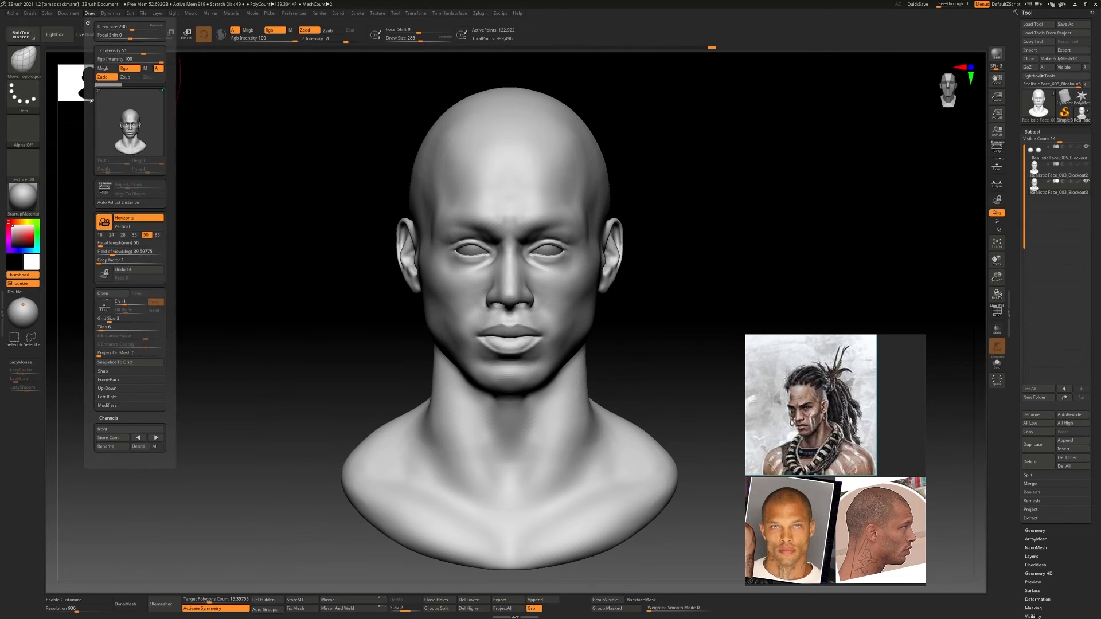
click(90, 13)
click(156, 438)
click(156, 438)
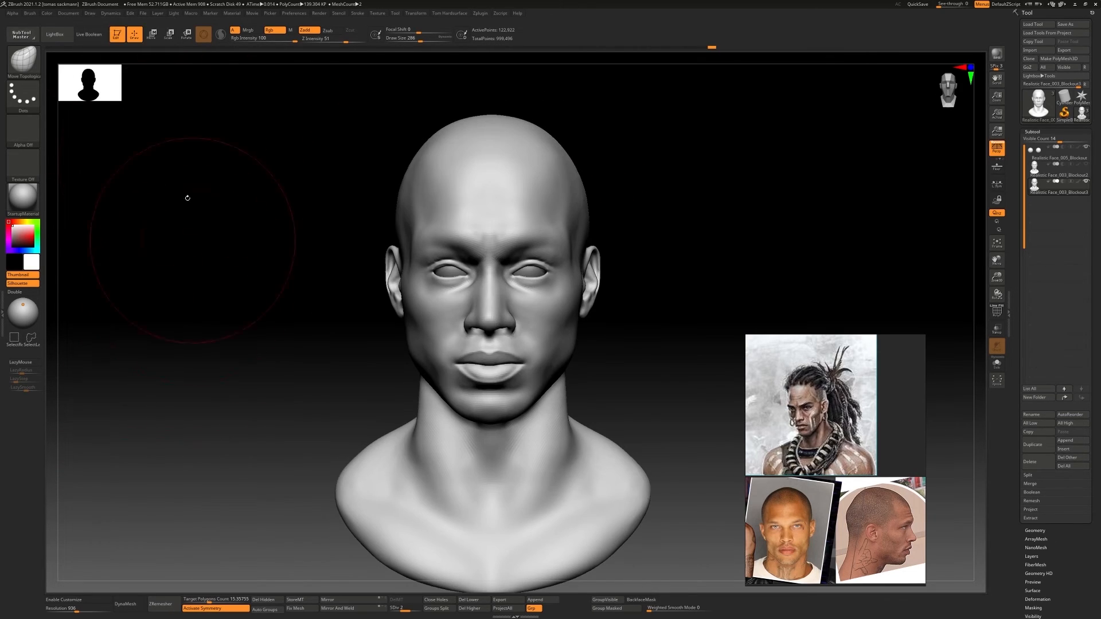
Set the camera's focal length to 105 mm and store the view as a camera
click(90, 12)
text(1)
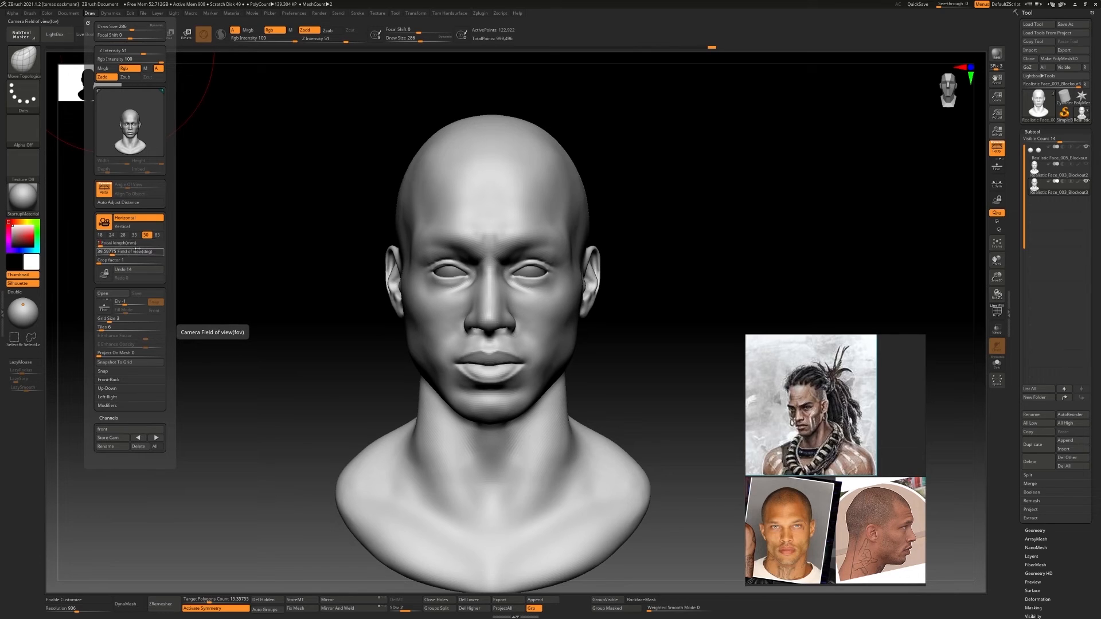
text(05)
key(Return)
click(90, 13)
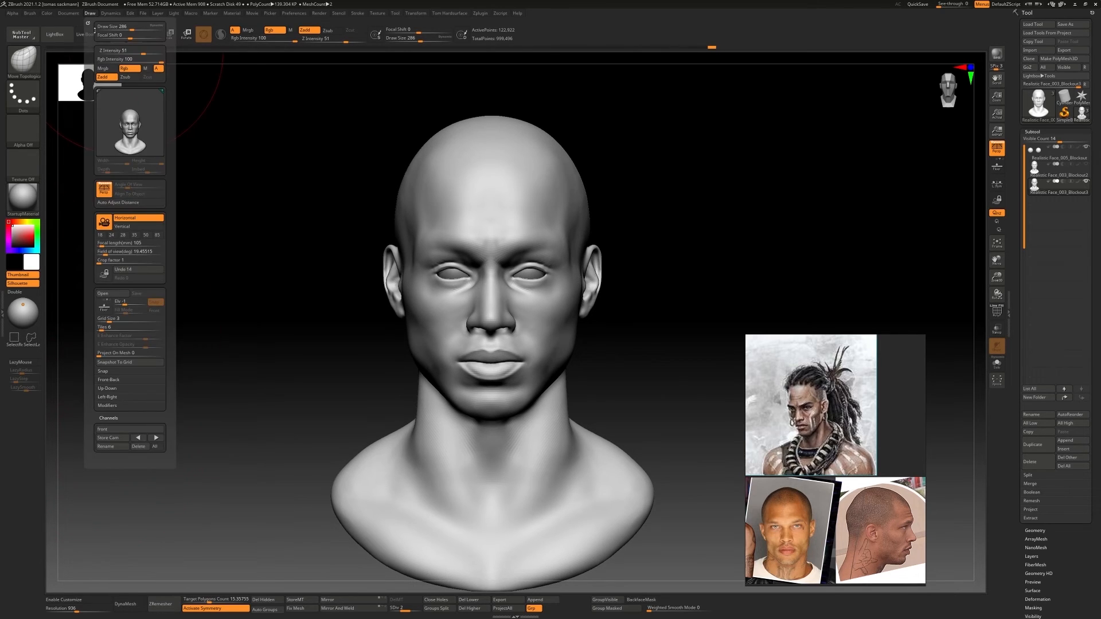
click(110, 439)
key(Return)
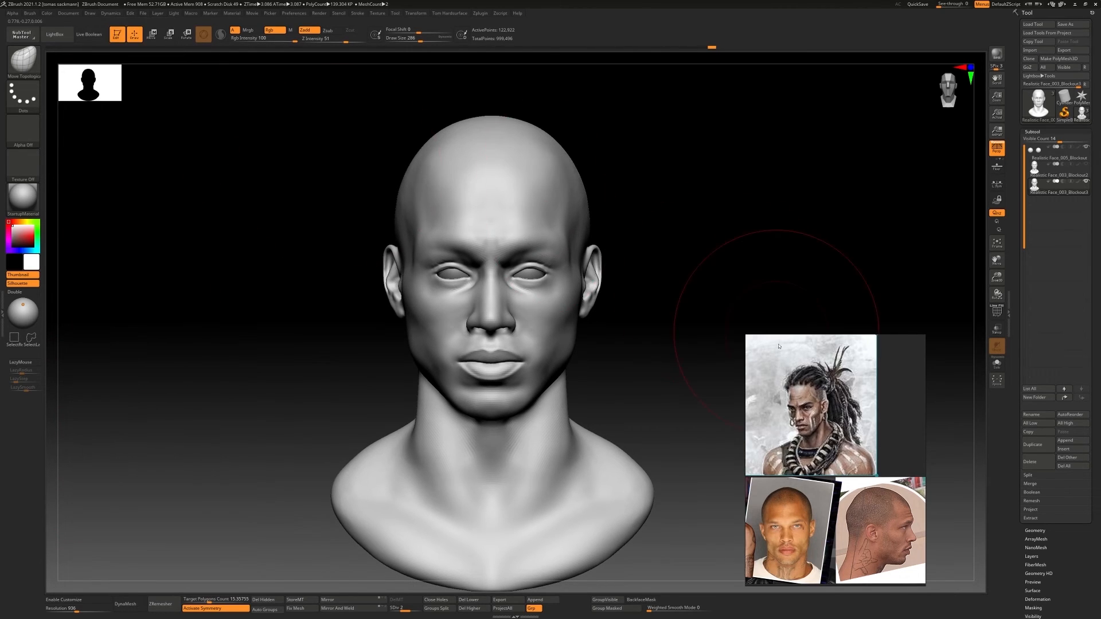
Raise See-through and match the inner eye corners, nostrils and upper eye area to the front photo with Move Topological
drag(943, 4, 958, 3)
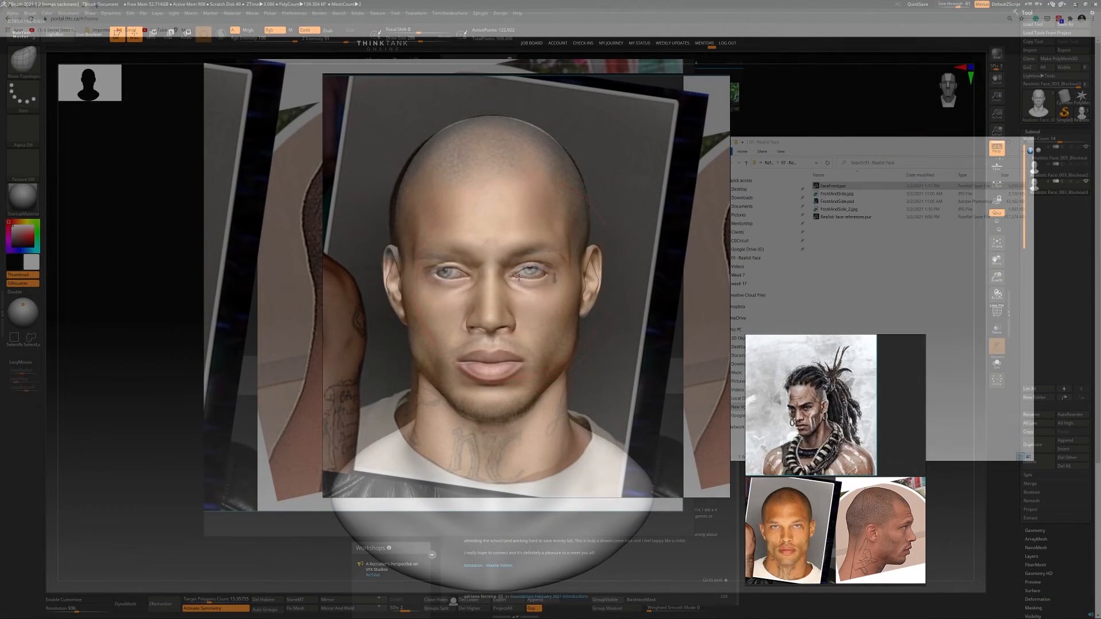
key(b)
key(m)
key(t)
mouse_move(523, 275)
mouse_down()
mouse_move(554, 272)
mouse_move(512, 277)
mouse_up()
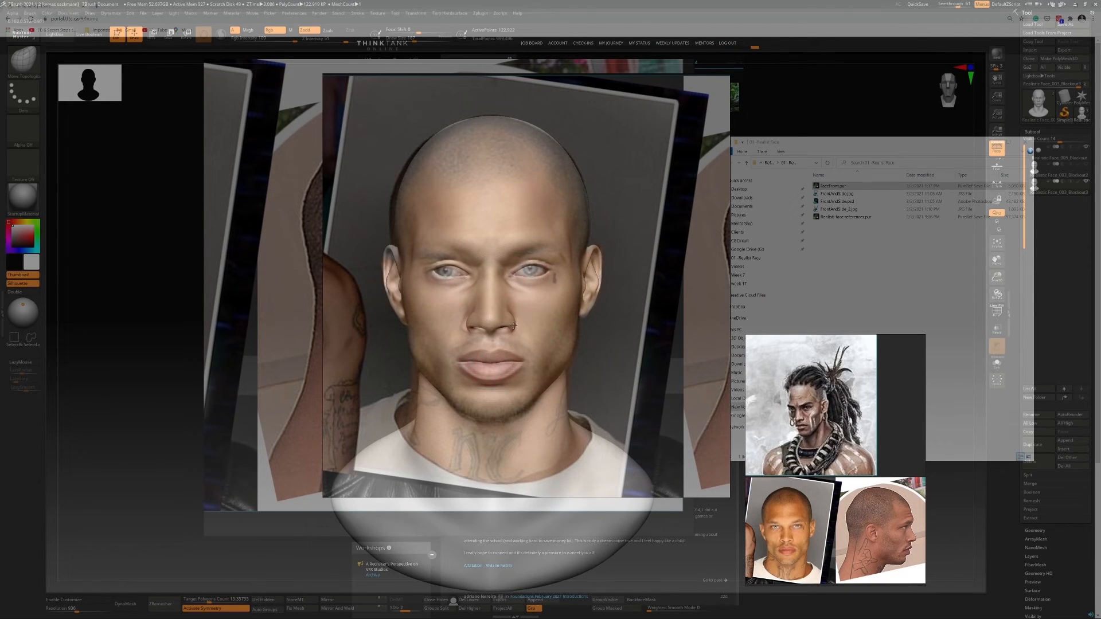
key([)
drag(514, 325, 518, 322)
key(])
drag(526, 264, 531, 269)
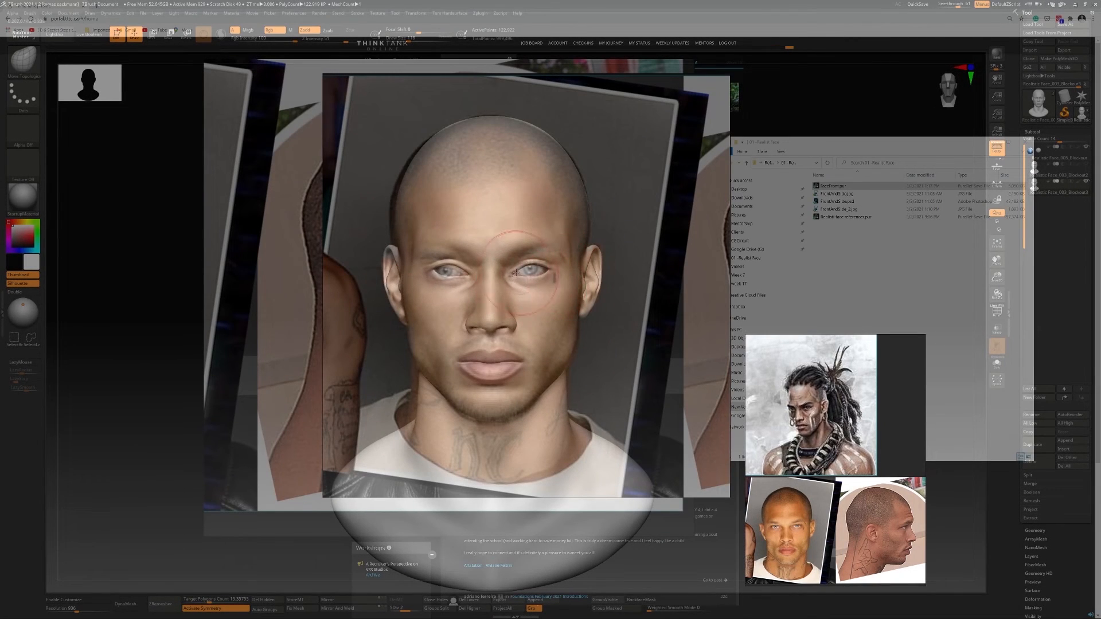
Set See-through to 0, select the eyeballs and adjust their depth in the sockets from the side with the gizmo
drag(959, 5, 937, 5)
alt+drag(688, 247, 462, 256)
alt+click(414, 247)
drag(608, 247, 436, 251)
key(w)
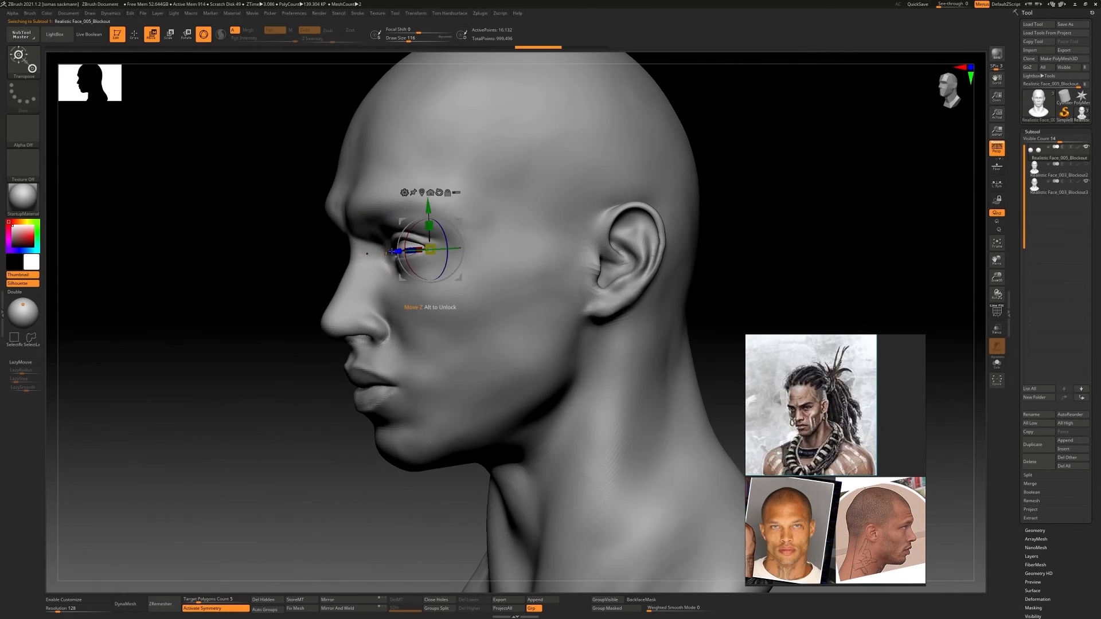
key(ctrl+z)
right_drag(409, 251, 551, 250)
drag(406, 246, 408, 248)
right_drag(516, 249, 367, 247)
ctrl+right_drag(367, 247, 379, 287)
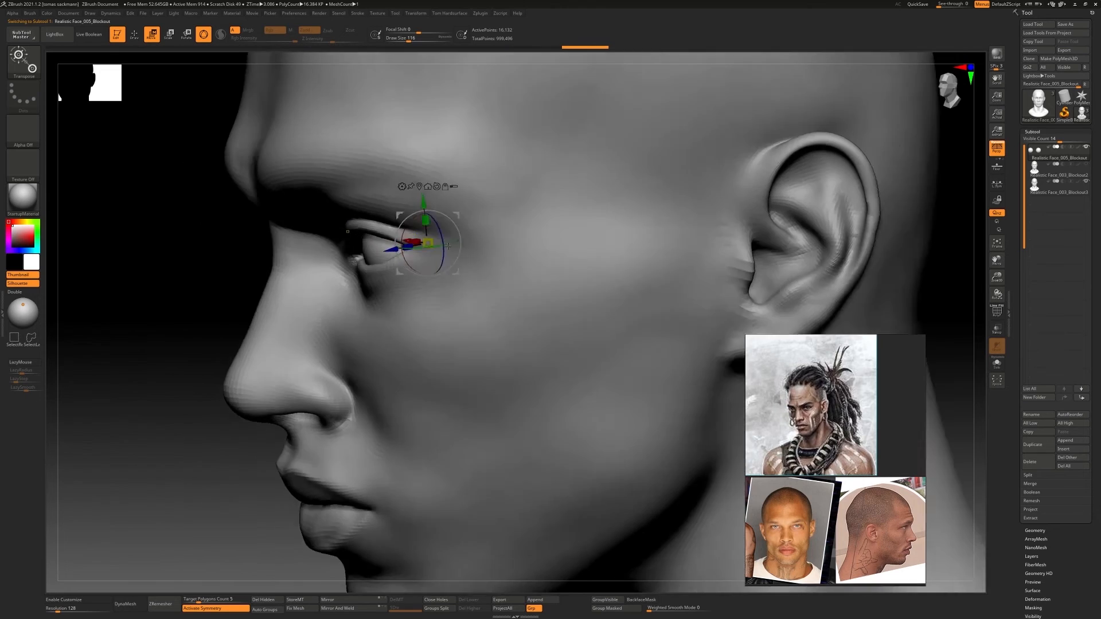
mouse_move(436, 229)
right_down()
mouse_move(424, 252)
mouse_move(396, 172)
right_up()
mouse_move(396, 229)
right_down()
mouse_move(468, 244)
mouse_move(476, 275)
mouse_move(565, 269)
right_up()
Leave the gizmo for sculpting mode and inspect the eyes and face from a three-quarter angle
key(q)
right_drag(602, 270, 564, 269)
right_drag(659, 269, 602, 269)
mouse_move(660, 253)
ctrl+right_down()
mouse_move(661, 295)
mouse_move(653, 247)
ctrl+right_up()
mouse_move(573, 270)
right_down()
mouse_move(653, 269)
mouse_move(628, 269)
right_up()
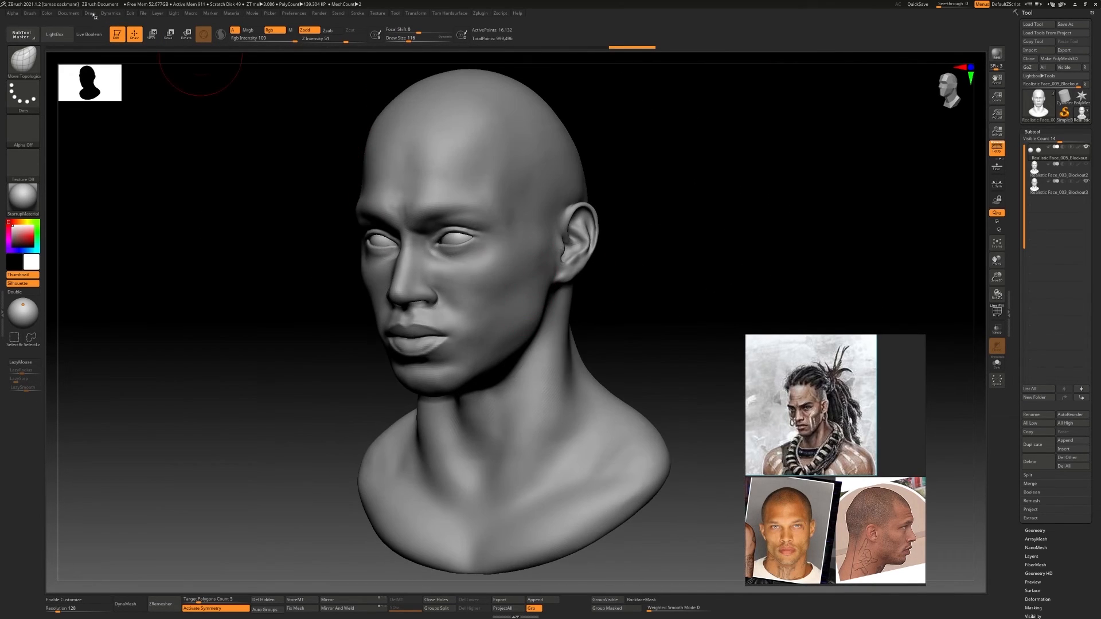
Check the face from three-quarter and front angles and select the head subtool
click(93, 13)
click(159, 235)
mouse_move(554, 336)
ctrl+right_down()
mouse_move(556, 287)
mouse_move(596, 285)
ctrl+right_up()
ctrl+right_drag(596, 244, 615, 309)
mouse_move(614, 310)
right_down()
mouse_move(555, 312)
mouse_move(613, 312)
right_up()
ctrl+right_drag(572, 344, 552, 279)
alt+click(414, 371)
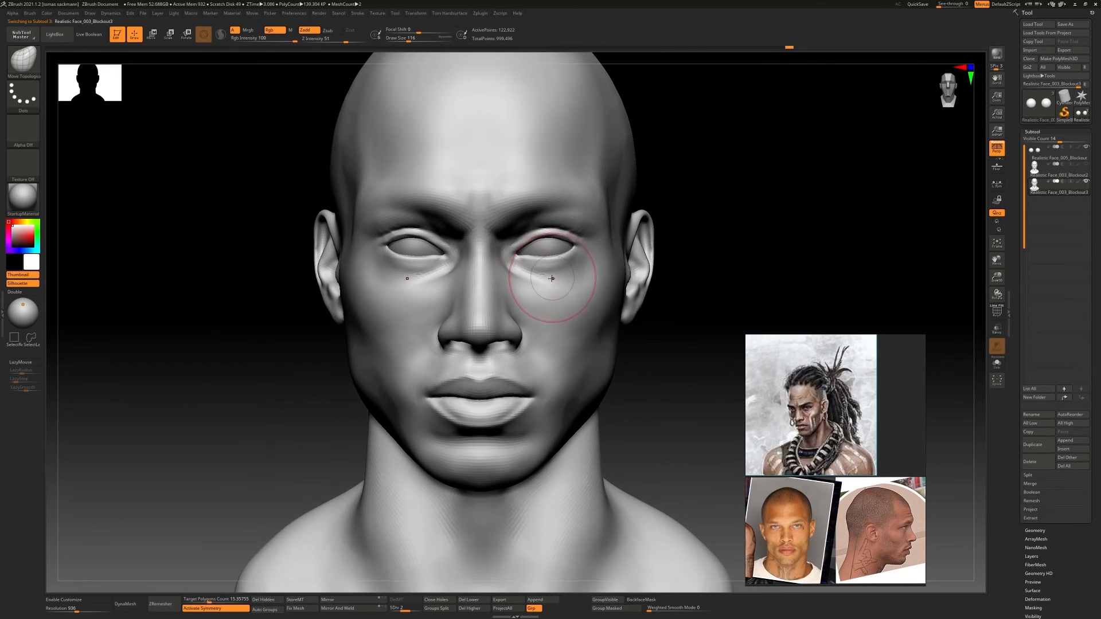
Refine the nose, mouth and under-eye areas with the Move Topological brush from the front and the side
key(b)
key(m)
key(t)
drag(551, 279, 556, 273)
mouse_move(551, 281)
ctrl+right_down()
mouse_move(423, 251)
mouse_move(579, 292)
mouse_move(482, 292)
ctrl+right_up()
right_drag(482, 292, 505, 295)
ctrl+right_drag(504, 295, 642, 402)
alt+right_drag(643, 401, 441, 393)
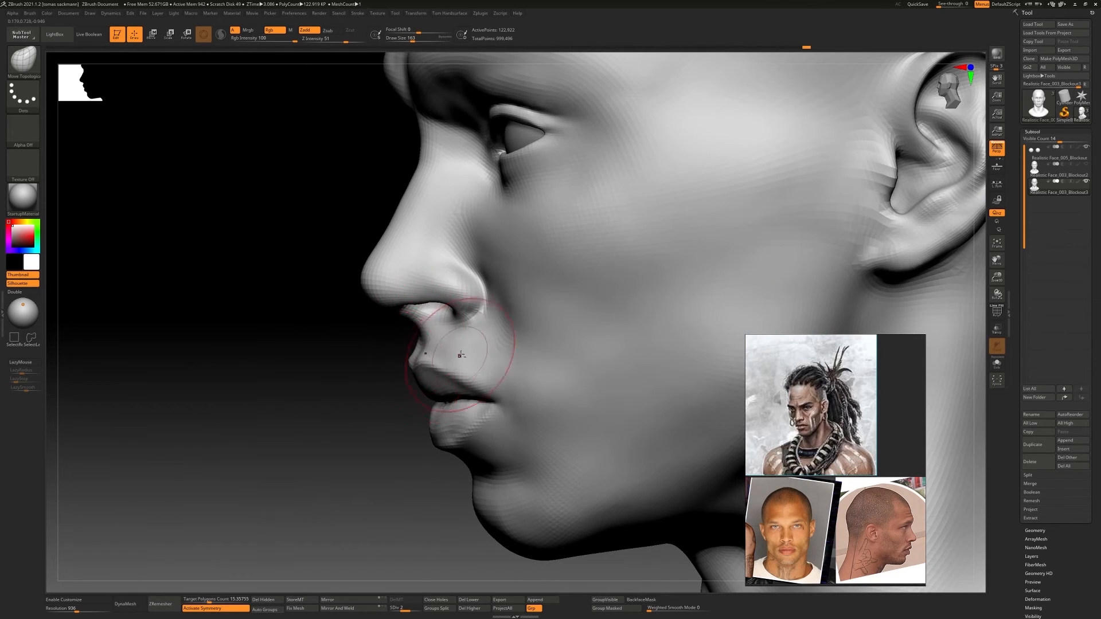
key(f)
mouse_move(453, 337)
right_down()
mouse_move(505, 337)
mouse_move(576, 260)
right_up()
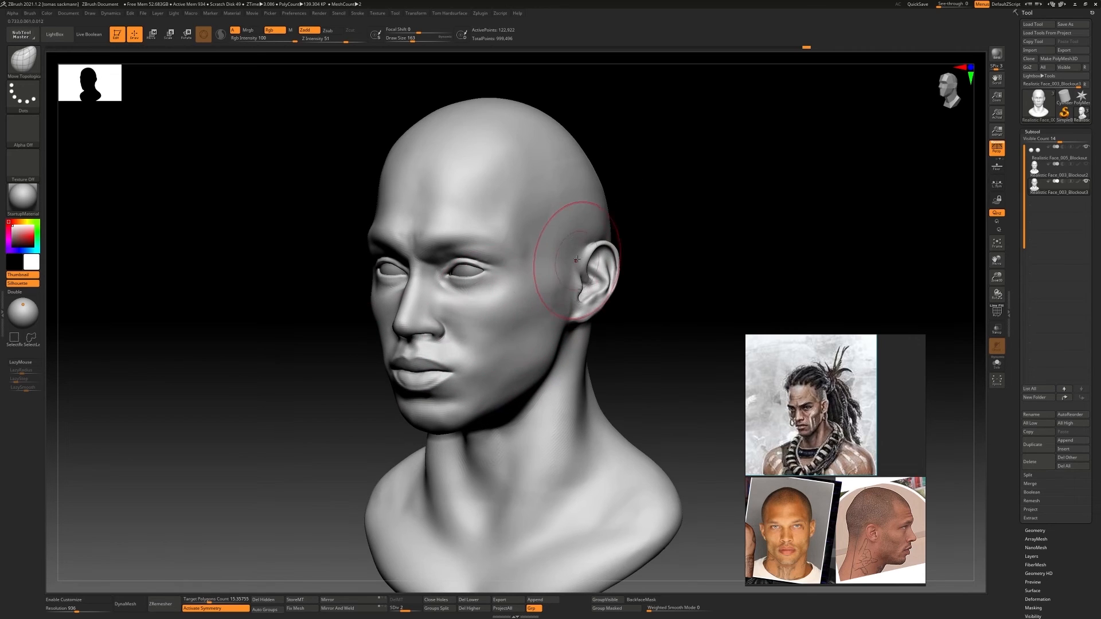
Lower the head to subdivision level 1 and adjust the head and neck shape with Move Topological
right_drag(532, 223, 515, 271)
right_drag(502, 243, 351, 197)
shift+right_drag(430, 209, 539, 275)
mouse_move(588, 403)
alt+right_down()
mouse_move(569, 375)
mouse_move(542, 400)
mouse_move(530, 439)
alt+right_up()
ctrl+right_drag(532, 367, 562, 281)
mouse_move(568, 278)
alt+right_down()
mouse_move(575, 307)
mouse_move(339, 272)
mouse_move(591, 269)
alt+right_up()
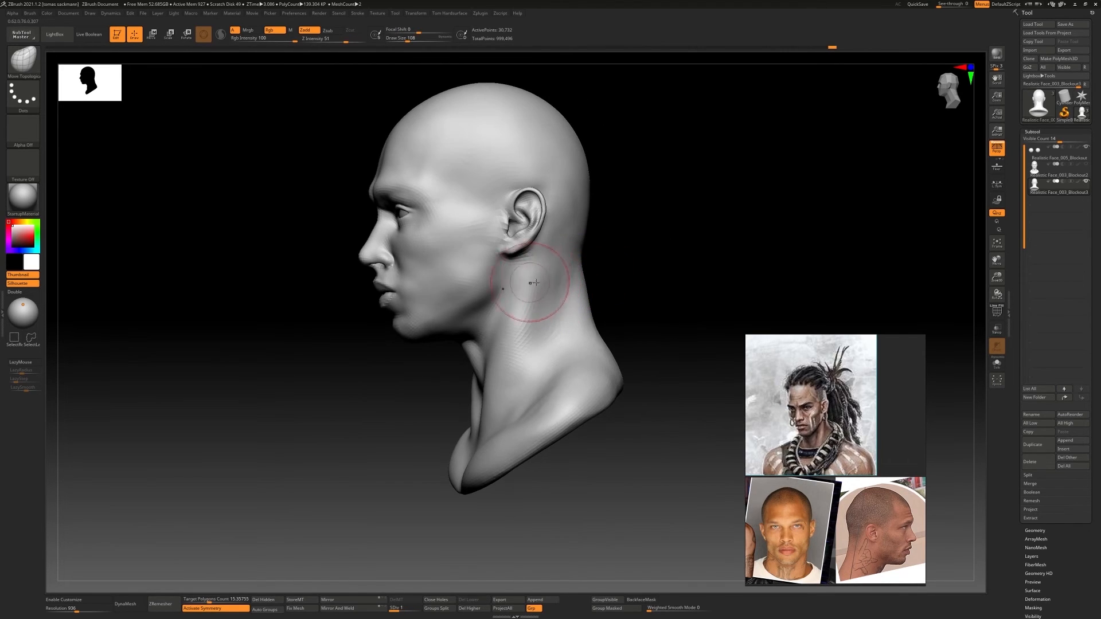
Build up the side of the neck below the ear with ClayBuildup and smooth it
key(b)
key(c)
key(b)
drag(535, 282, 554, 271)
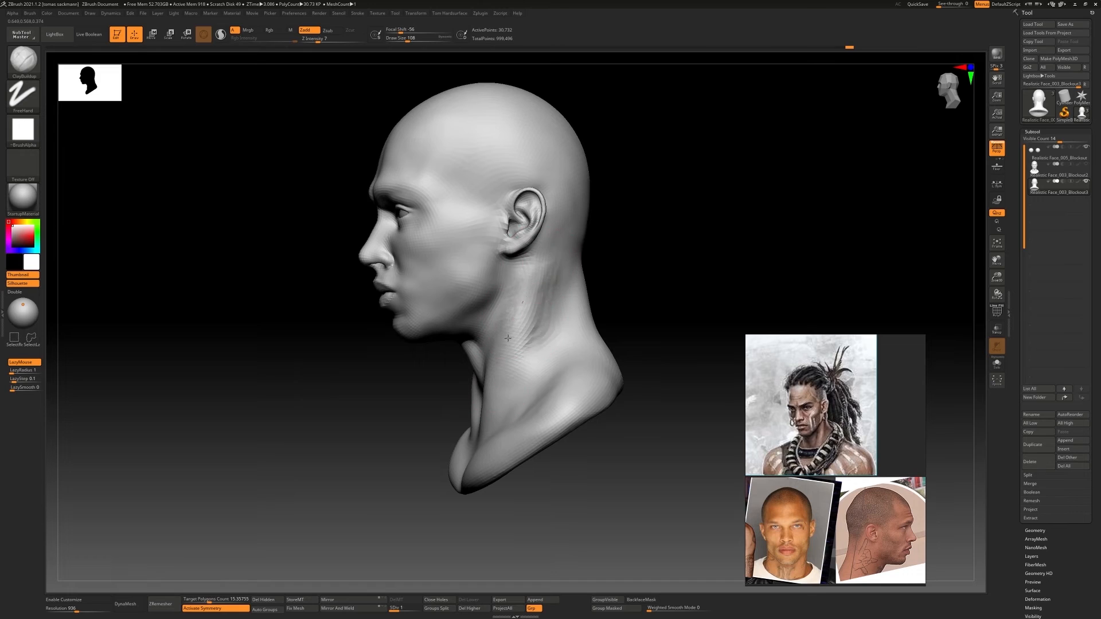
mouse_move(546, 255)
shift+right_down()
mouse_move(551, 316)
mouse_move(539, 325)
mouse_move(536, 314)
shift+right_up()
mouse_move(536, 255)
right_down()
mouse_move(511, 314)
mouse_move(555, 307)
mouse_move(522, 325)
right_up()
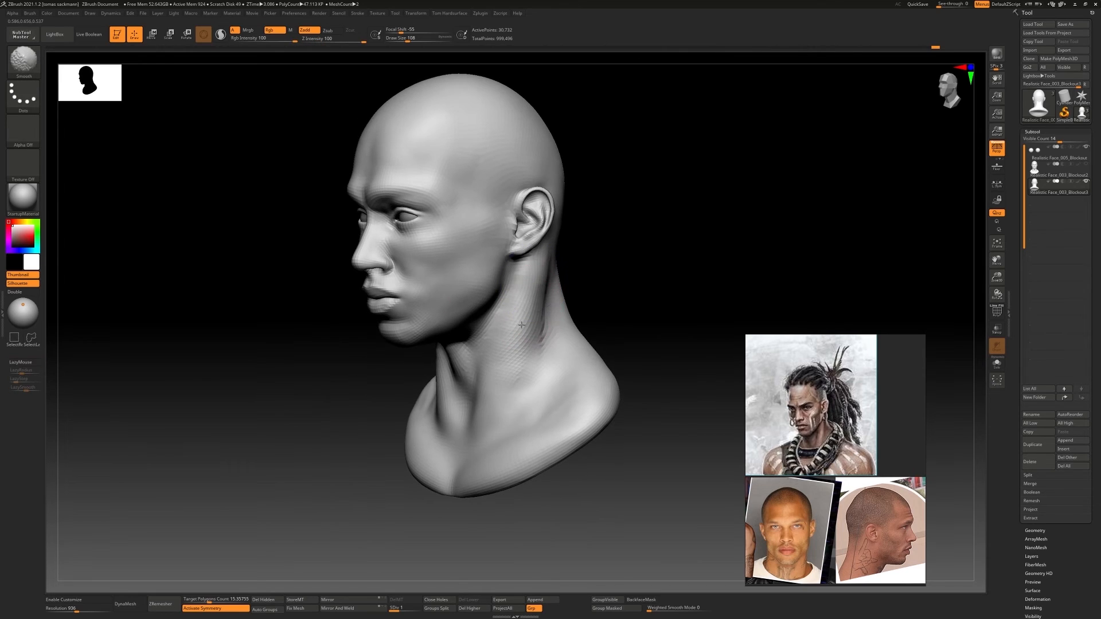
mouse_move(519, 367)
ctrl+right_down()
mouse_move(506, 376)
mouse_move(534, 307)
mouse_move(518, 301)
mouse_move(534, 337)
ctrl+right_up()
Adjust the jaw and the sides of the face with Move Topological, checking the front and three-quarter views
key(b)
key(m)
key(t)
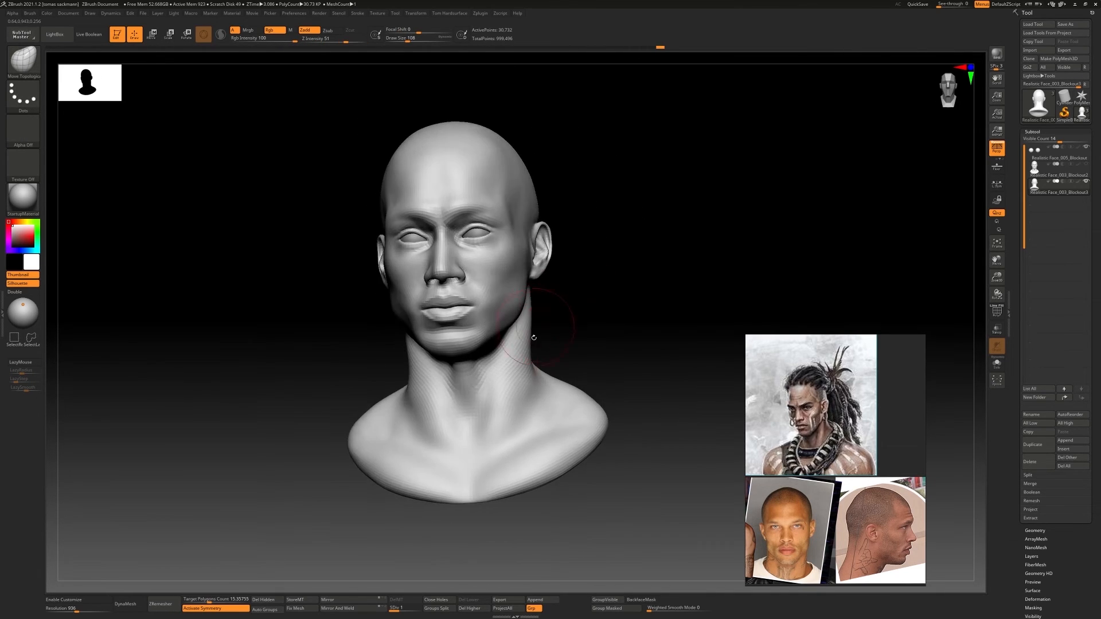
right_drag(515, 390, 579, 362)
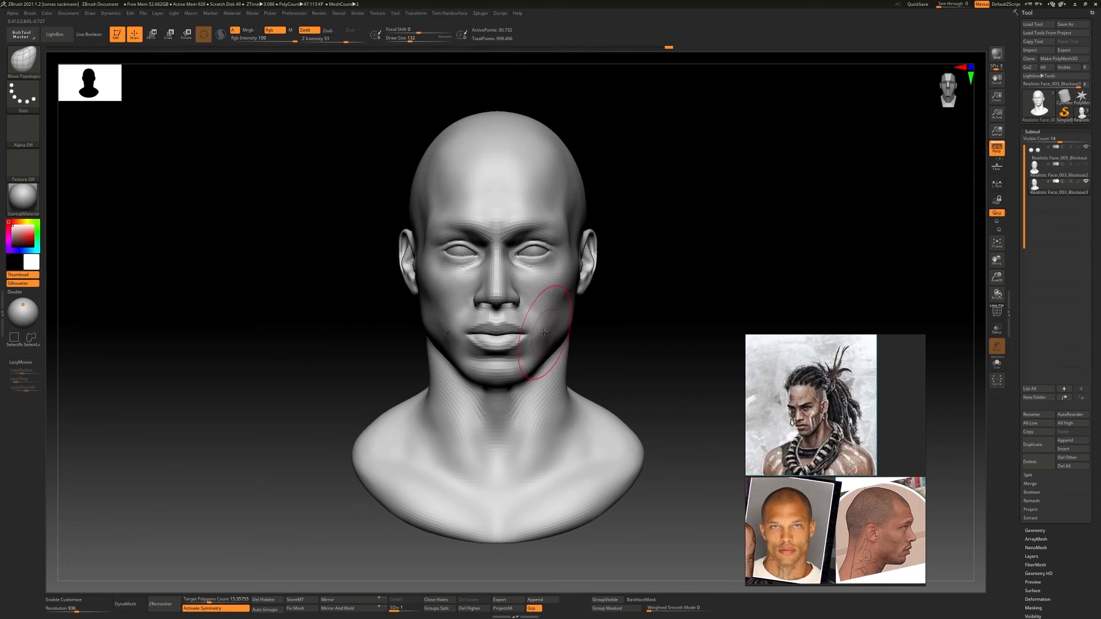
alt+right_drag(567, 300, 573, 310)
mouse_move(608, 278)
right_down()
mouse_move(559, 287)
mouse_move(613, 281)
mouse_move(576, 308)
mouse_move(588, 280)
right_up()
drag(583, 295, 580, 288)
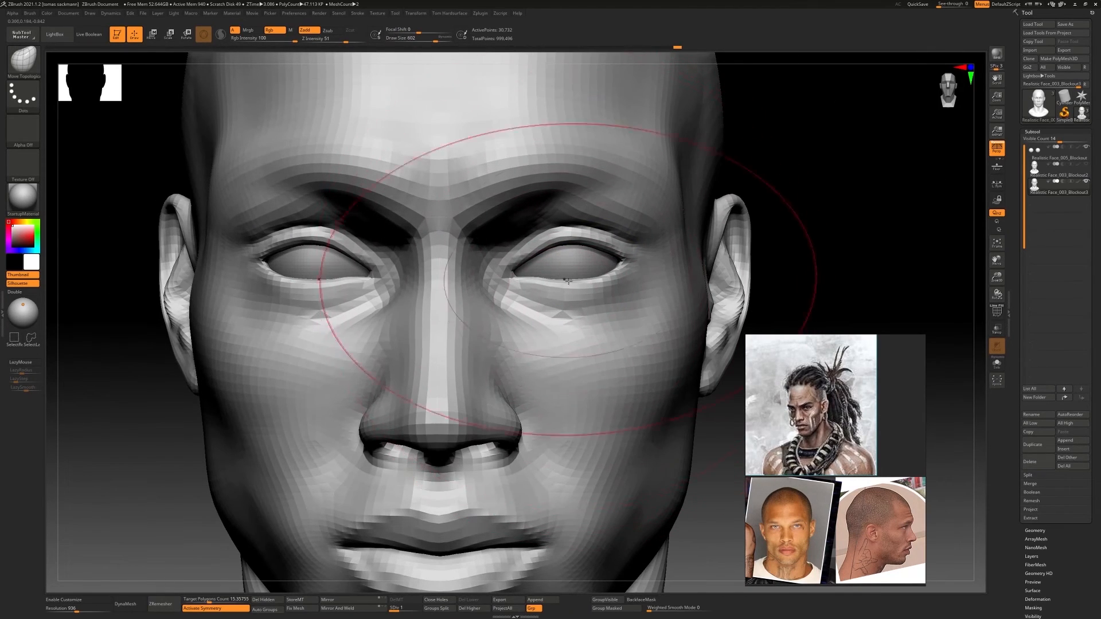
mouse_move(576, 287)
ctrl+right_down()
mouse_move(573, 255)
mouse_move(582, 300)
mouse_move(519, 307)
mouse_move(509, 275)
mouse_move(565, 269)
ctrl+right_up()
click(997, 148)
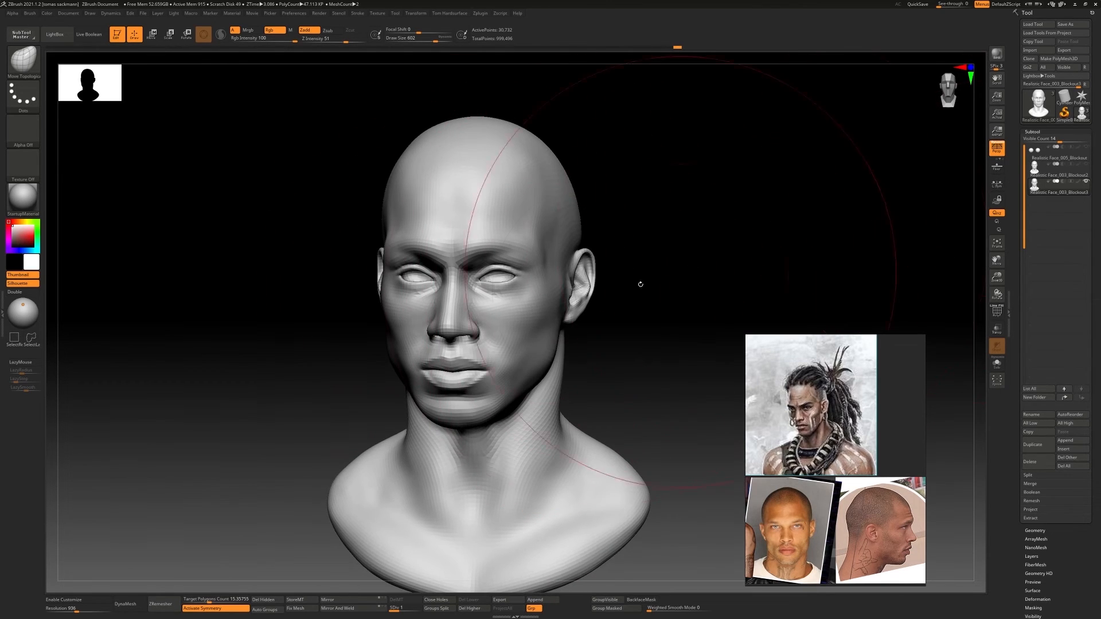
right_drag(640, 284, 660, 287)
ctrl+right_drag(660, 287, 385, 288)
Raise the head's subdivision level, drop a front-view snapshot on the canvas and bring up the Blockout2 head beside it
key(d)
key(d)
key(shift+s)
alt+right_drag(468, 299, 782, 299)
click(1060, 170)
click(1086, 181)
alt+right_drag(720, 287, 694, 287)
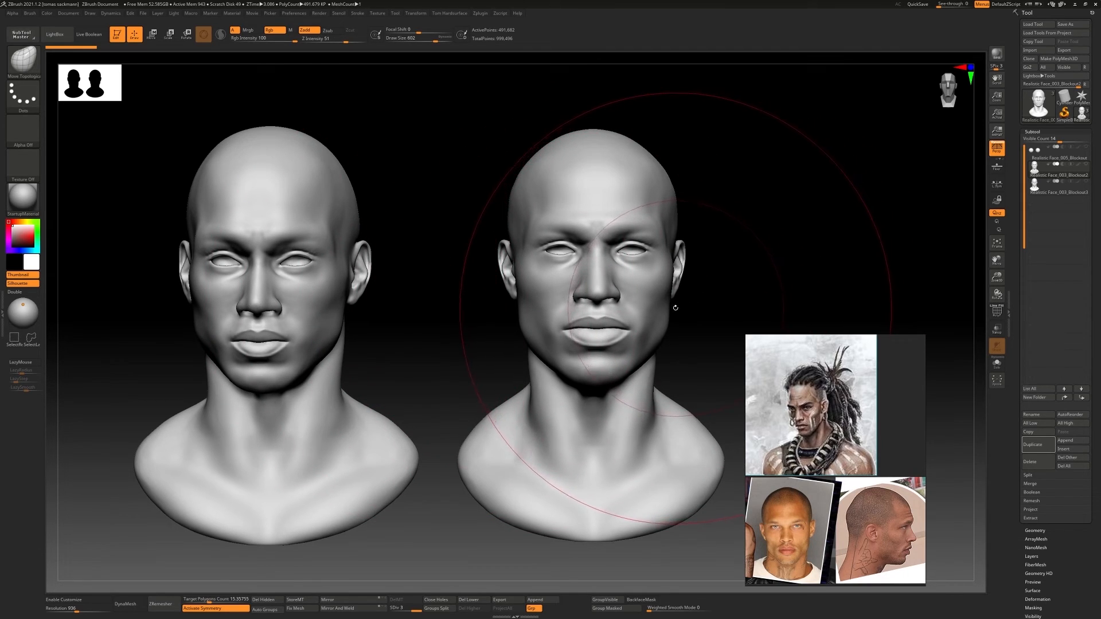
Compare the Blockout2 and Blockout3 heads from three-quarter and side angles by switching between the subtools
right_drag(672, 308, 635, 299)
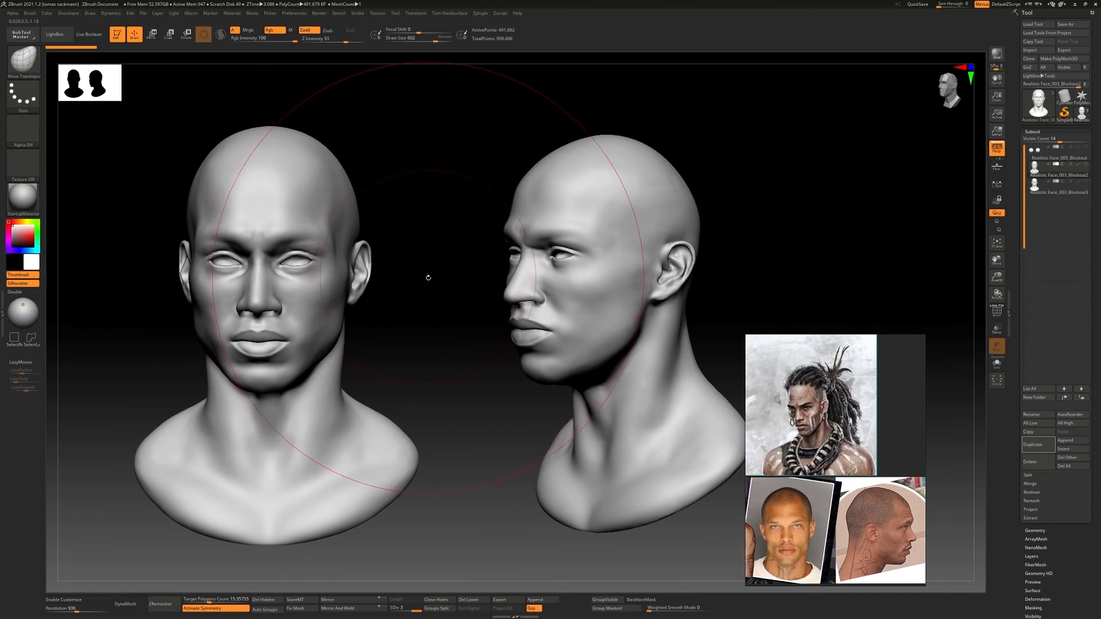
right_drag(713, 256, 579, 295)
click(1042, 181)
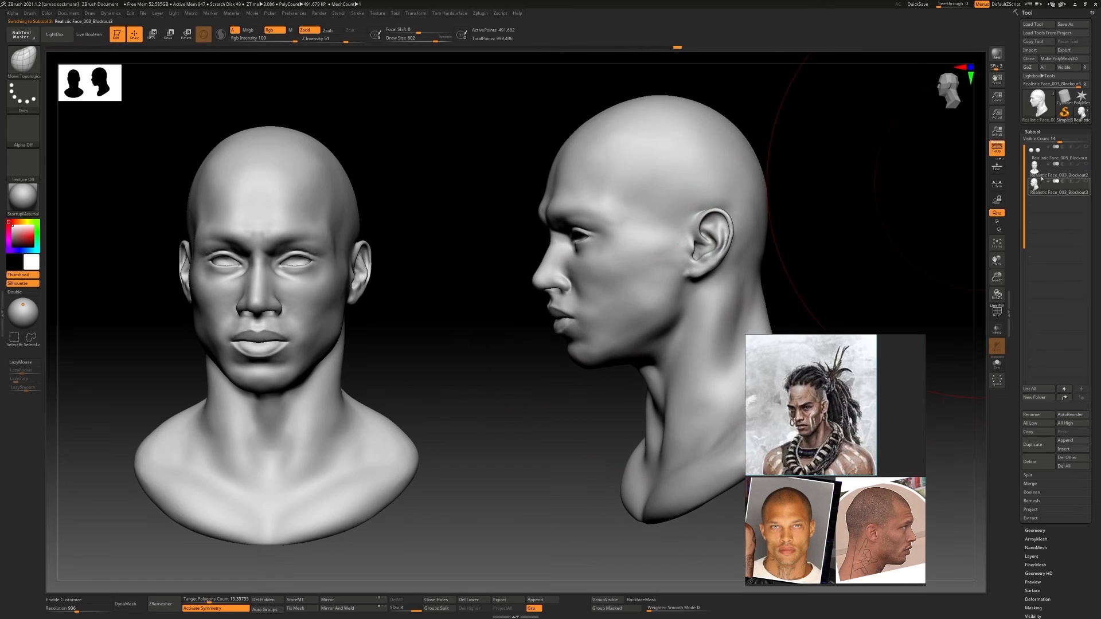
click(1042, 175)
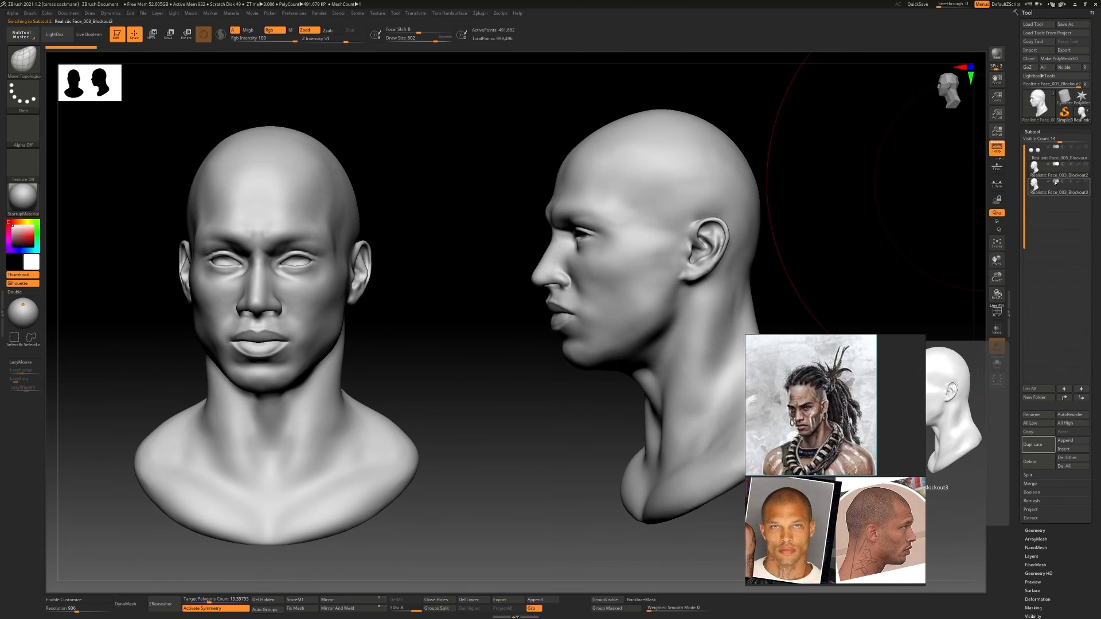
click(1055, 183)
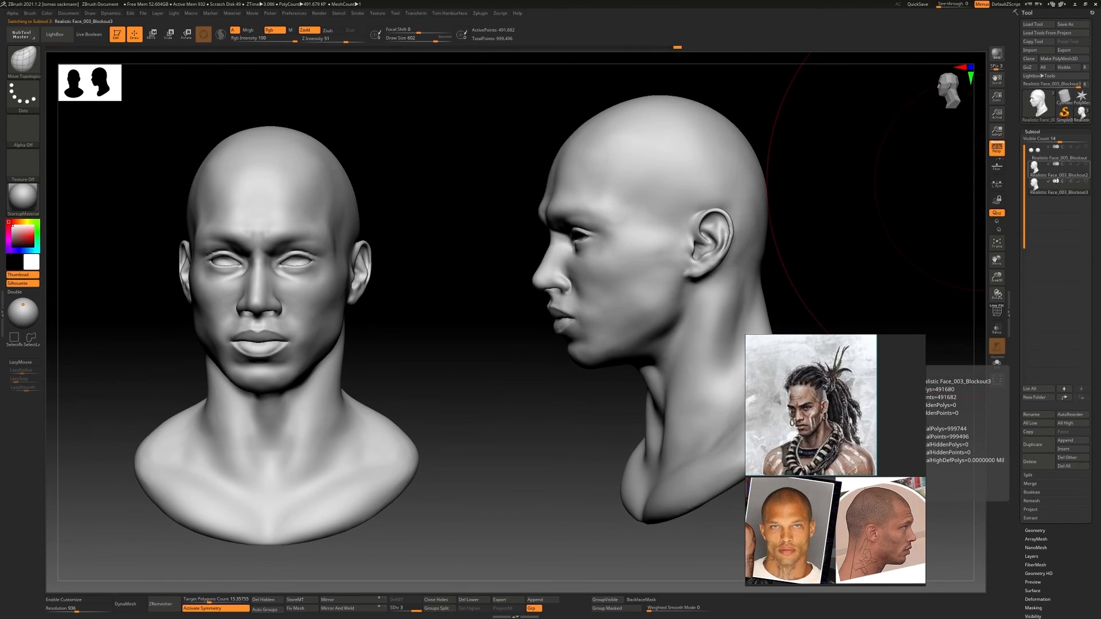
click(1056, 173)
click(1056, 182)
Compare the proportions of the Blockout2 and Blockout3 heads from the front next to the canvas snapshot
right_drag(567, 238, 940, 201)
right_drag(559, 270, 613, 296)
click(1057, 174)
click(1035, 187)
click(1038, 172)
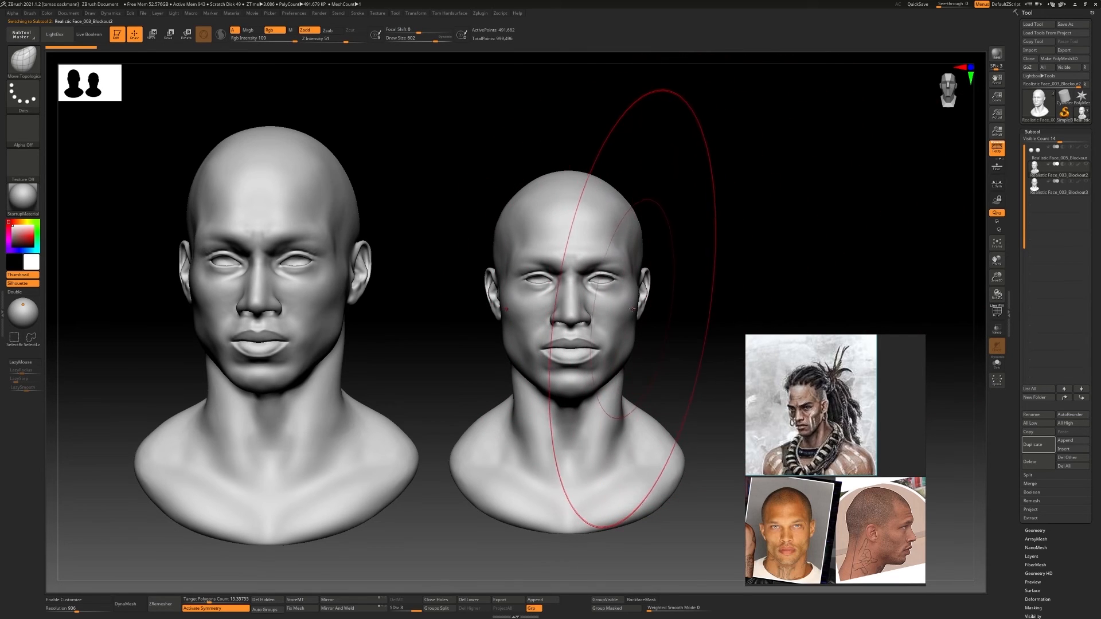
right_drag(626, 306, 648, 258)
right_drag(648, 259, 623, 287)
Clear the canvas snapshot, drop a three-quarter snapshot of the Blockout2 head and select Blockout3
click(1068, 189)
key(ctrl+n)
click(1059, 173)
alt+right_drag(655, 247, 340, 236)
ctrl+right_drag(340, 236, 794, 261)
key(shift+s)
click(1058, 189)
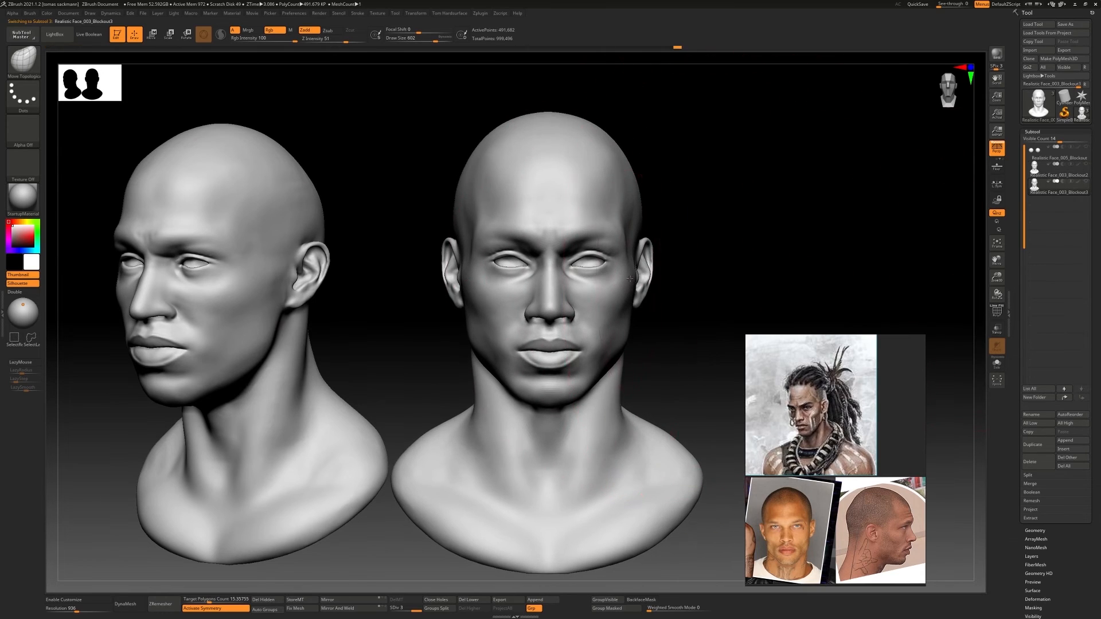
Set the draw size to 324 and adjust the facial proportions of Blockout3 at subdivision level 2 with Move Topological
mouse_move(616, 295)
ctrl+right_down()
mouse_move(615, 277)
mouse_move(659, 280)
mouse_move(562, 291)
mouse_move(653, 368)
mouse_move(621, 354)
mouse_move(622, 319)
ctrl+right_up()
key(s)
key(bracketright)
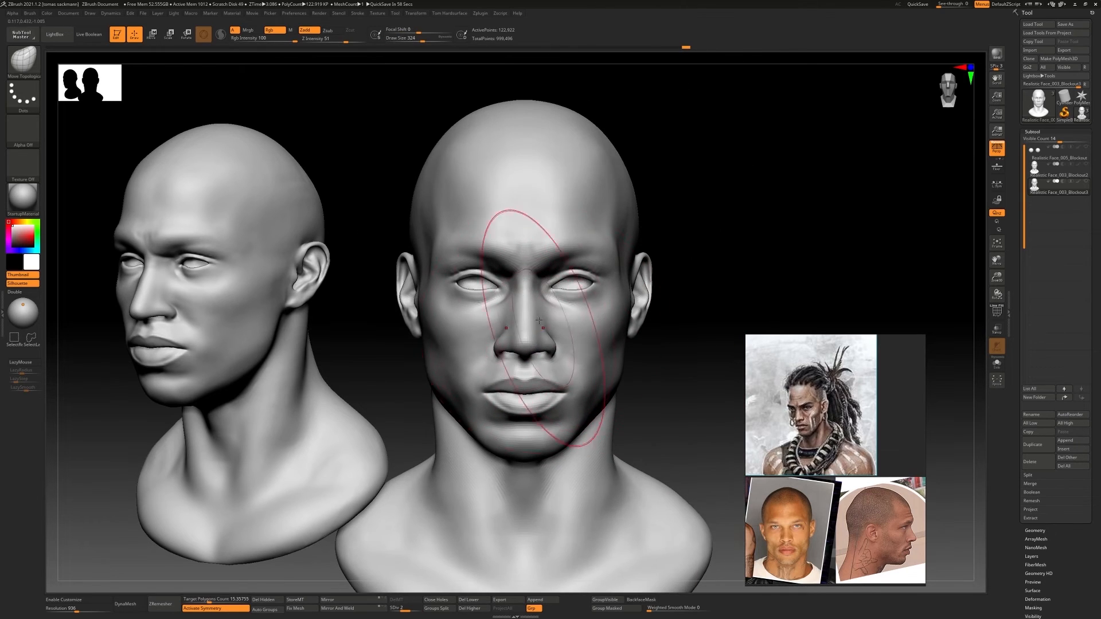
mouse_move(557, 306)
right_down()
mouse_move(530, 313)
mouse_move(542, 333)
mouse_move(573, 326)
mouse_move(544, 337)
mouse_move(586, 391)
mouse_move(571, 374)
mouse_move(608, 396)
mouse_move(567, 390)
right_up()
ctrl+right_drag(567, 390, 542, 324)
right_drag(542, 324, 599, 350)
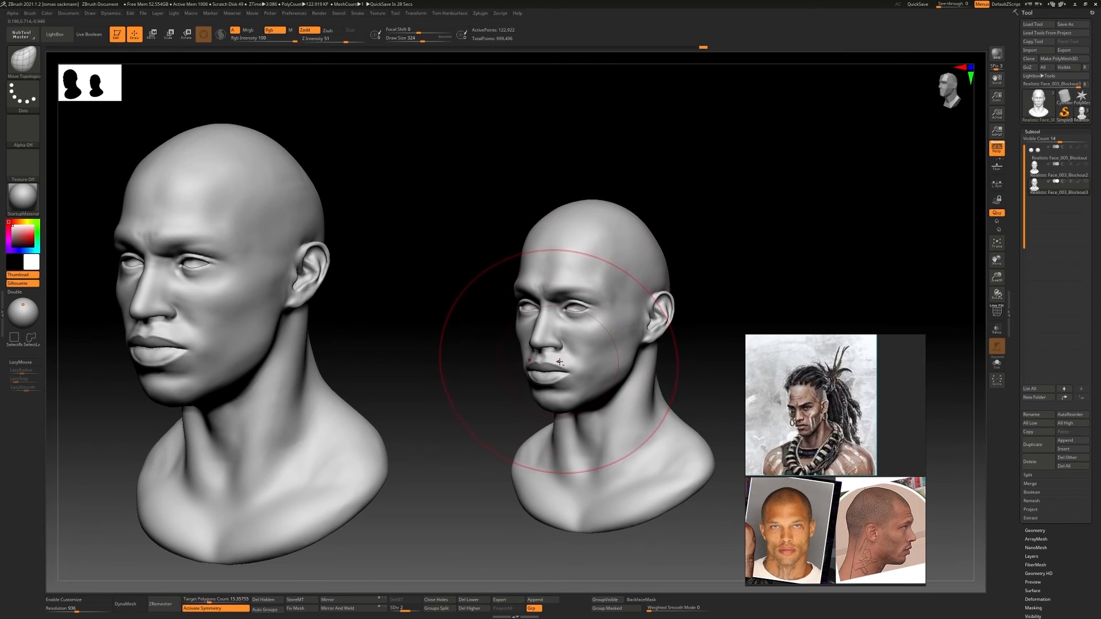
mouse_move(606, 363)
ctrl+right_down()
mouse_move(666, 381)
mouse_move(663, 344)
mouse_move(608, 340)
mouse_move(617, 351)
ctrl+right_up()
mouse_move(617, 351)
right_down()
mouse_move(587, 339)
mouse_move(657, 323)
right_up()
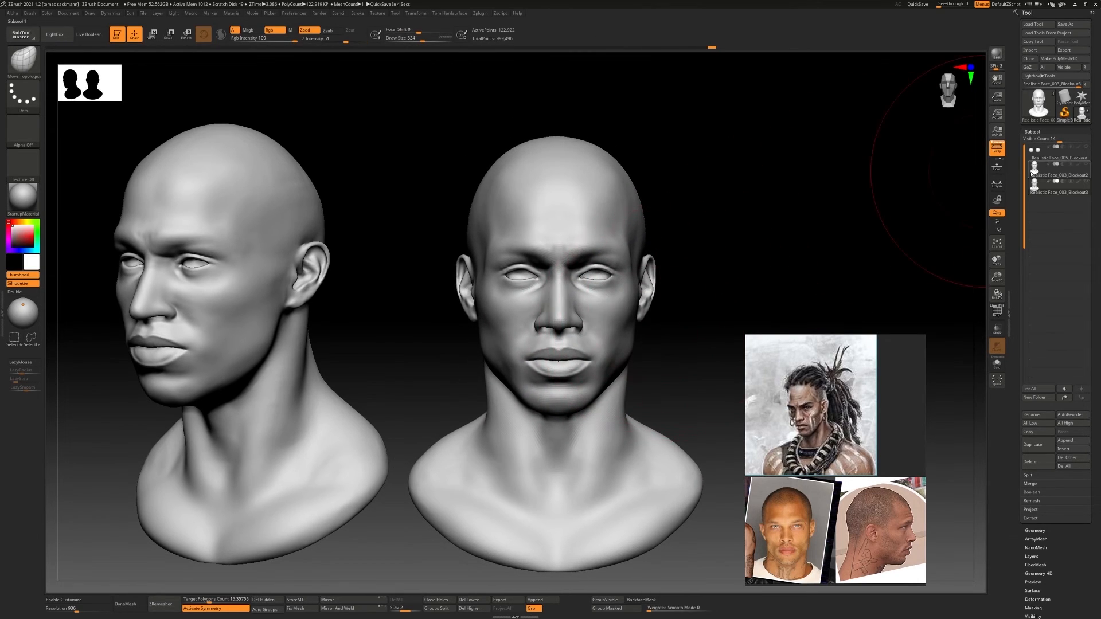
Turn the eyeballs' visibility on and select them for editing
key(shift+s)
alt+right_drag(709, 284, 533, 289)
click(1085, 150)
alt+right_drag(533, 290, 665, 289)
mouse_move(666, 290)
ctrl+right_down()
mouse_move(705, 307)
mouse_move(659, 304)
ctrl+right_up()
alt+click(676, 285)
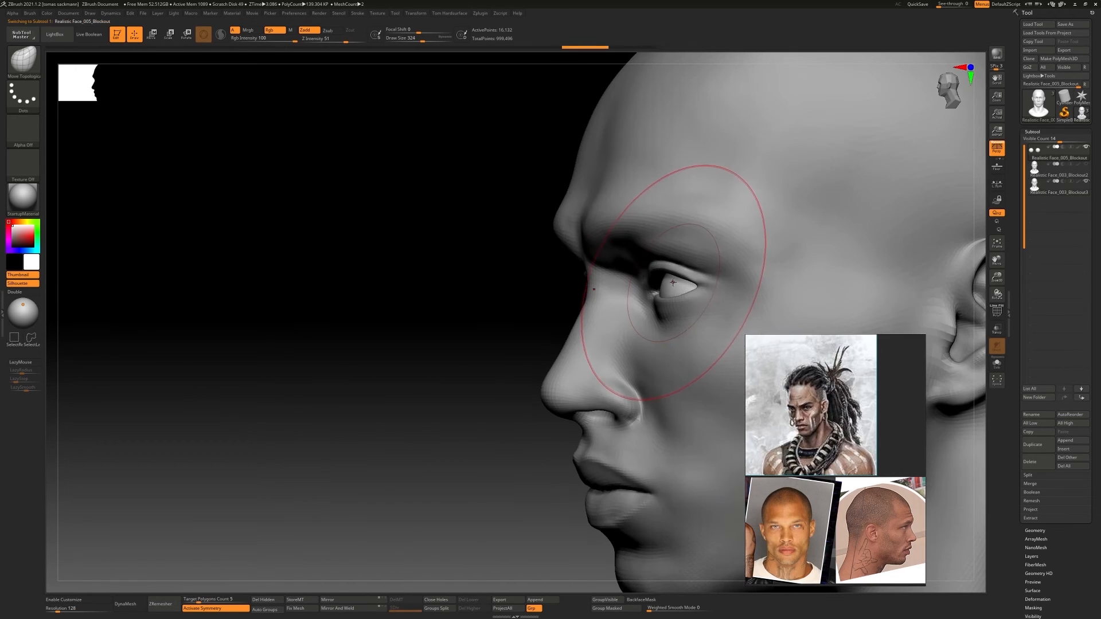
Adjust the eyeballs' placement in the sockets with the gizmo from the side and front
key(w)
drag(709, 254, 708, 246)
right_drag(606, 251, 688, 258)
mouse_move(688, 258)
ctrl+right_down()
mouse_move(654, 247)
mouse_move(516, 275)
mouse_move(595, 287)
mouse_move(608, 349)
ctrl+right_up()
key(q)
key(w)
right_drag(660, 309, 619, 304)
ctrl+right_drag(620, 304, 648, 290)
drag(654, 279, 651, 281)
mouse_move(651, 281)
shift+right_down()
mouse_move(653, 261)
mouse_move(644, 278)
shift+right_up()
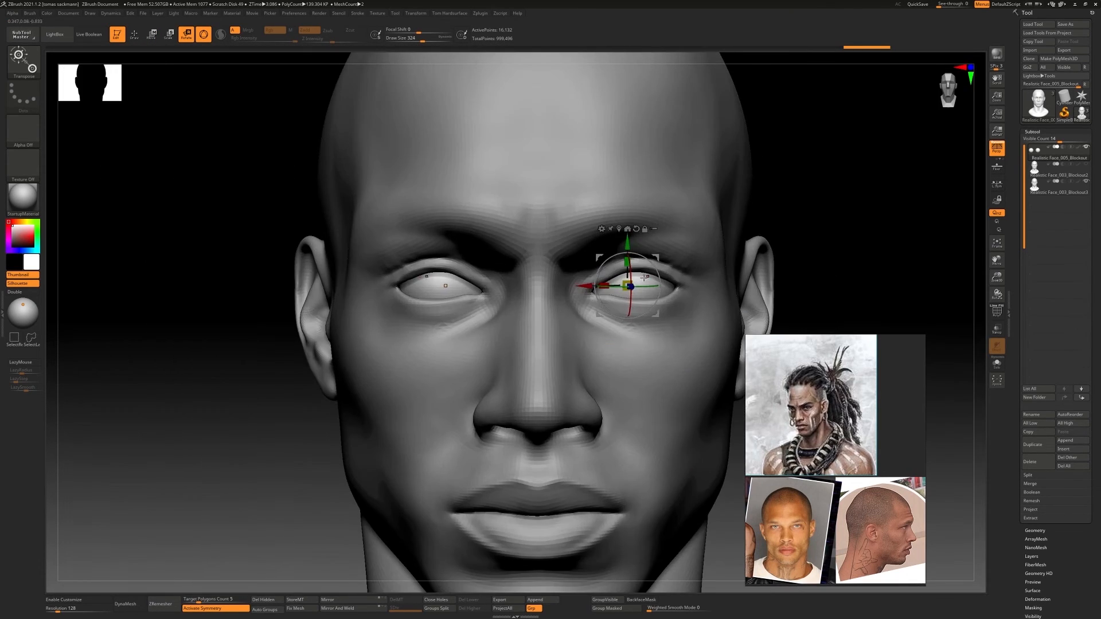
Try to adjust the eyeballs with the gizmo while symmetry is active, and undo it
drag(622, 283, 656, 273)
key(ctrl+z)
key(ctrl+z)
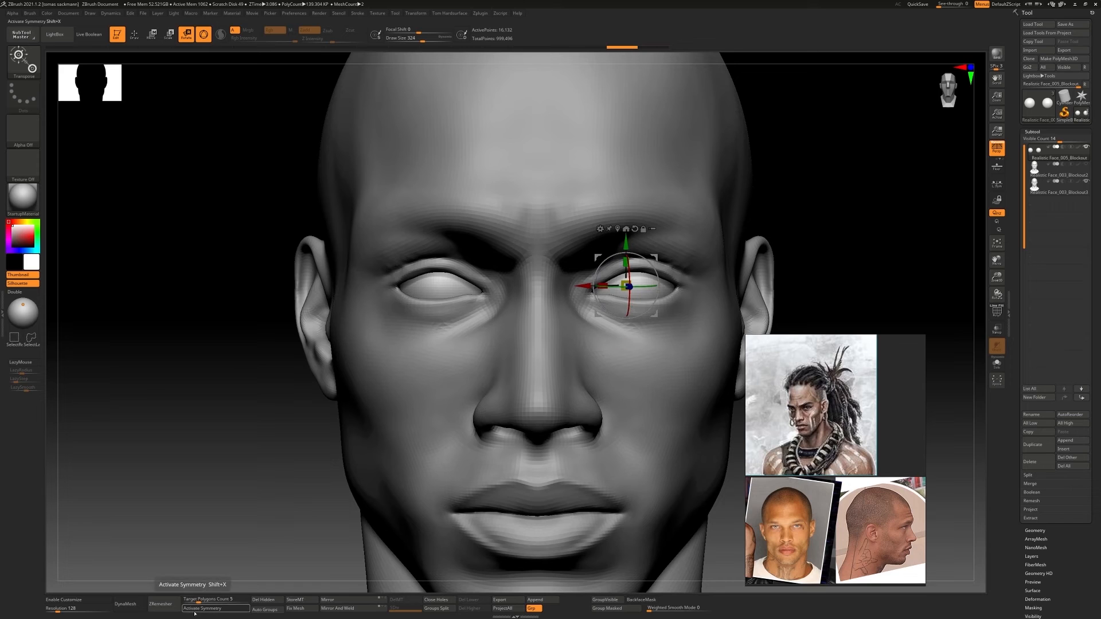
Turn off symmetry for the eyeballs and fine-tune their position in the sockets with the gizmo
click(194, 613)
mouse_move(625, 286)
ctrl+right_down()
mouse_move(619, 333)
mouse_move(620, 287)
mouse_move(557, 298)
ctrl+right_up()
key(q)
mouse_move(556, 298)
ctrl+right_down()
mouse_move(556, 272)
mouse_move(510, 282)
mouse_move(648, 281)
mouse_move(637, 241)
mouse_move(635, 275)
ctrl+right_up()
key(w)
drag(447, 267, 451, 267)
mouse_move(613, 270)
right_down()
mouse_move(574, 339)
mouse_move(580, 247)
right_up()
key(q)
ctrl+right_drag(579, 247, 430, 268)
Select the head subtool again and activate the Move Topological brush
alt+click(444, 272)
key(b)
key(m)
key(t)
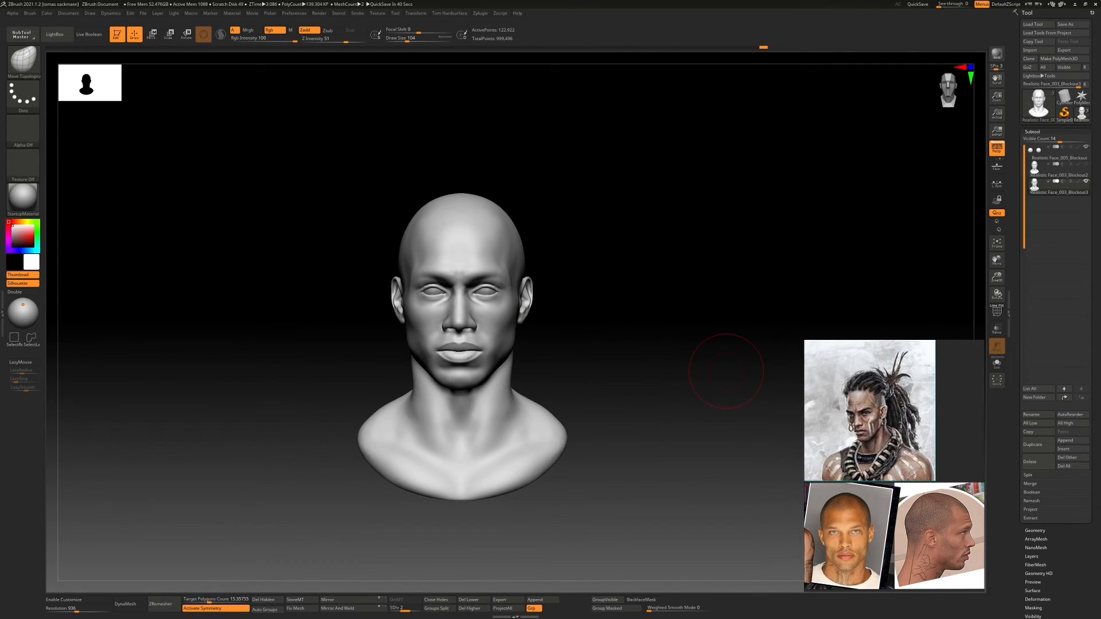
Place a close-up portrait reference window beside the bust and crop it to the face
right_drag(1061, 367, 247, 332)
drag(70, 537, 16, 548)
middle_drag(247, 276, 195, 396)
drag(229, 126, 230, 161)
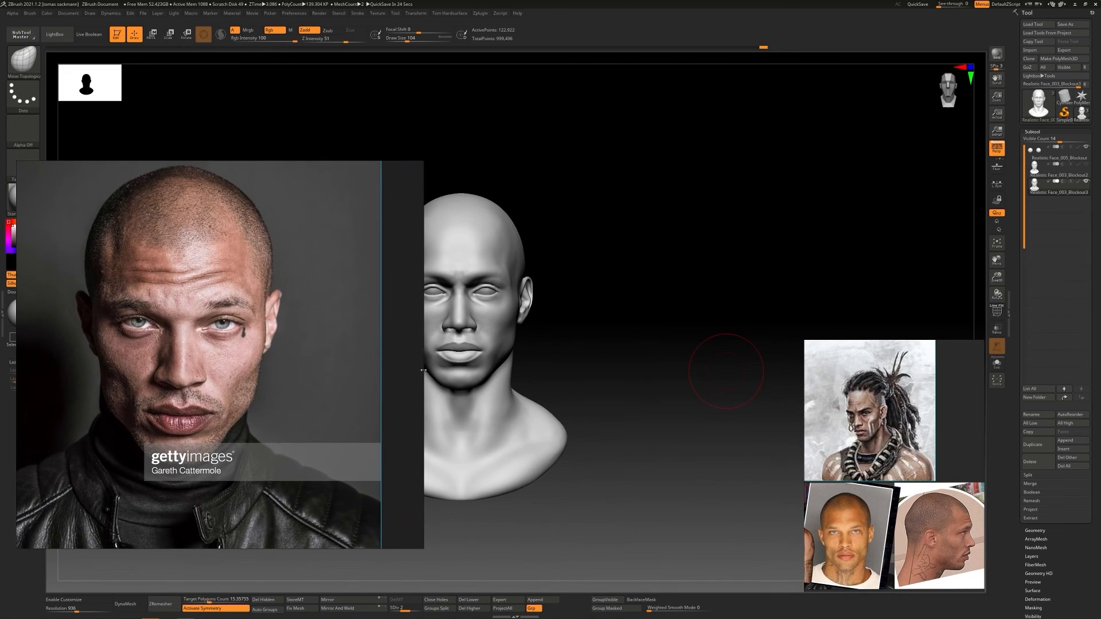
drag(423, 370, 294, 370)
drag(17, 349, 65, 350)
right_drag(151, 342, 139, 382)
Shrink and crop the window with the three smaller references, and trim the close-up portrait window's framing
scroll(894, 466, down, 3)
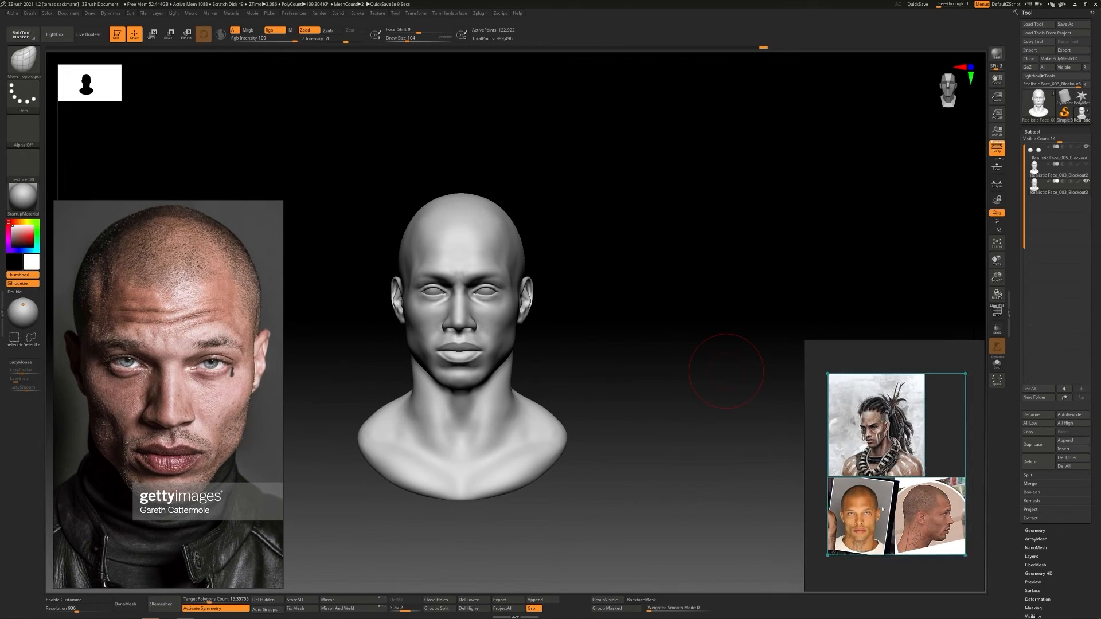
middle_drag(894, 466, 911, 500)
drag(895, 340, 895, 410)
drag(804, 453, 846, 453)
middle_drag(212, 367, 203, 374)
drag(283, 379, 264, 378)
middle_drag(221, 378, 225, 379)
drag(586, 280, 594, 281)
Return to the sculpt, duplicate the head subtool and delete the surplus copy
key(alt+Tab)
key(ctrl+shift+a)
mouse_move(516, 252)
ctrl+right_down()
mouse_move(545, 299)
mouse_move(545, 279)
mouse_move(551, 291)
ctrl+right_up()
click(1035, 445)
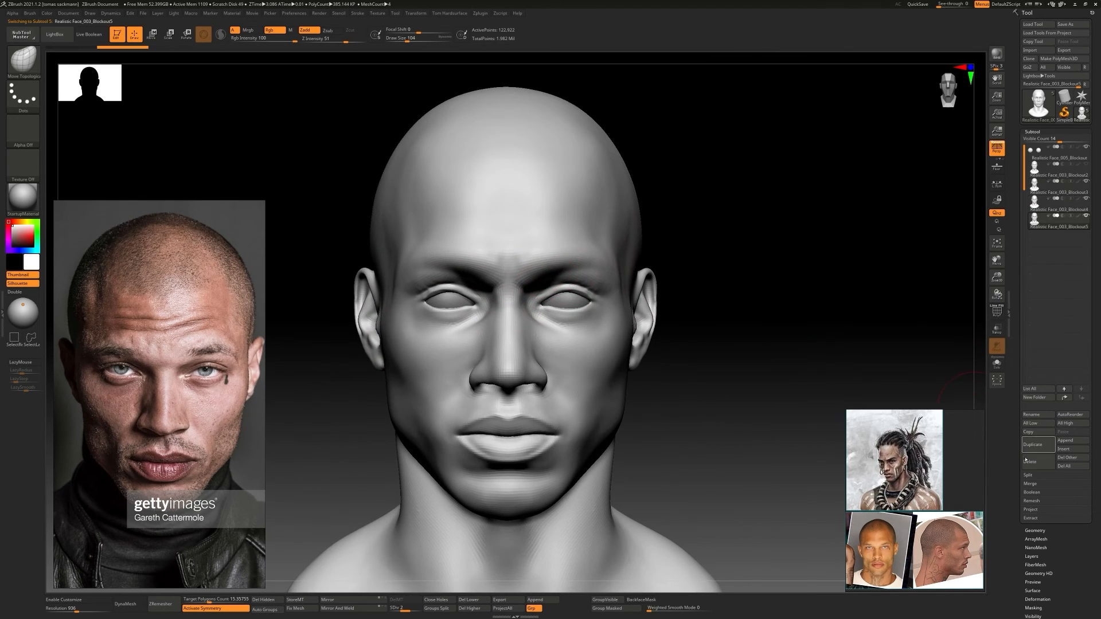
click(1037, 462)
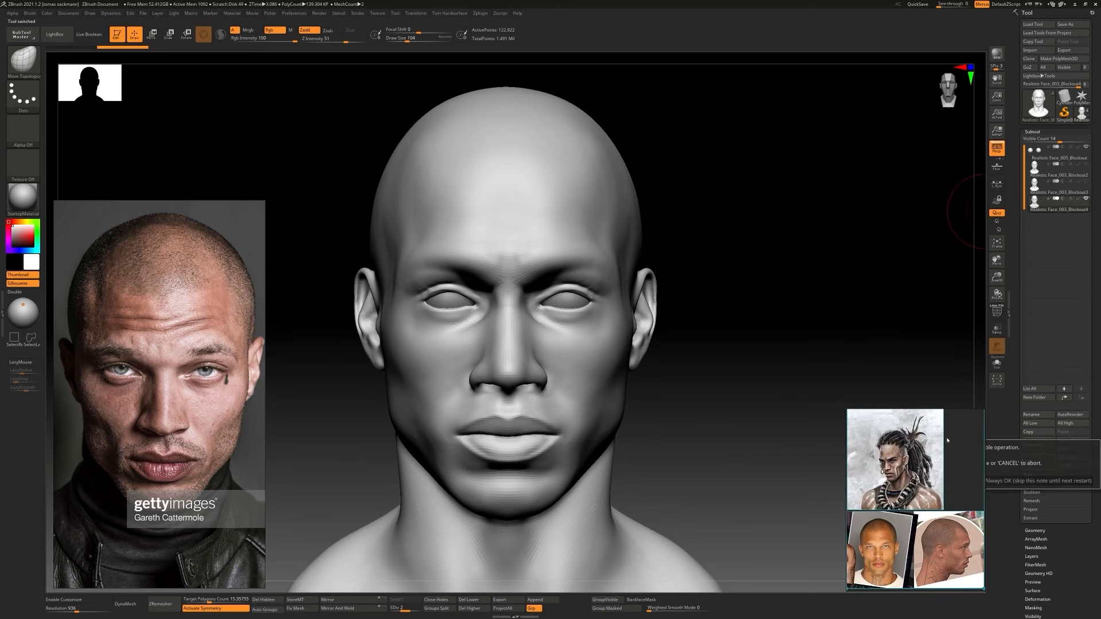
mouse_move(963, 482)
right_down()
mouse_move(883, 480)
mouse_move(944, 484)
right_up()
click(949, 481)
Raise the head's subdivision level and store a morph target
drag(1095, 539, 1094, 349)
click(1039, 453)
key(d)
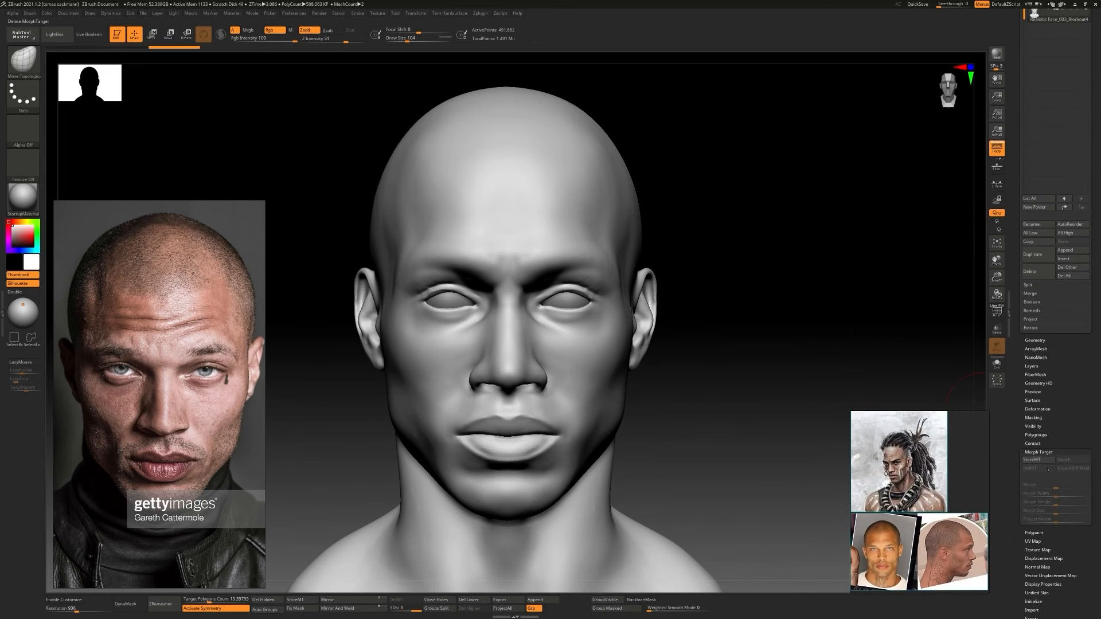
ctrl+right_drag(577, 317, 548, 356)
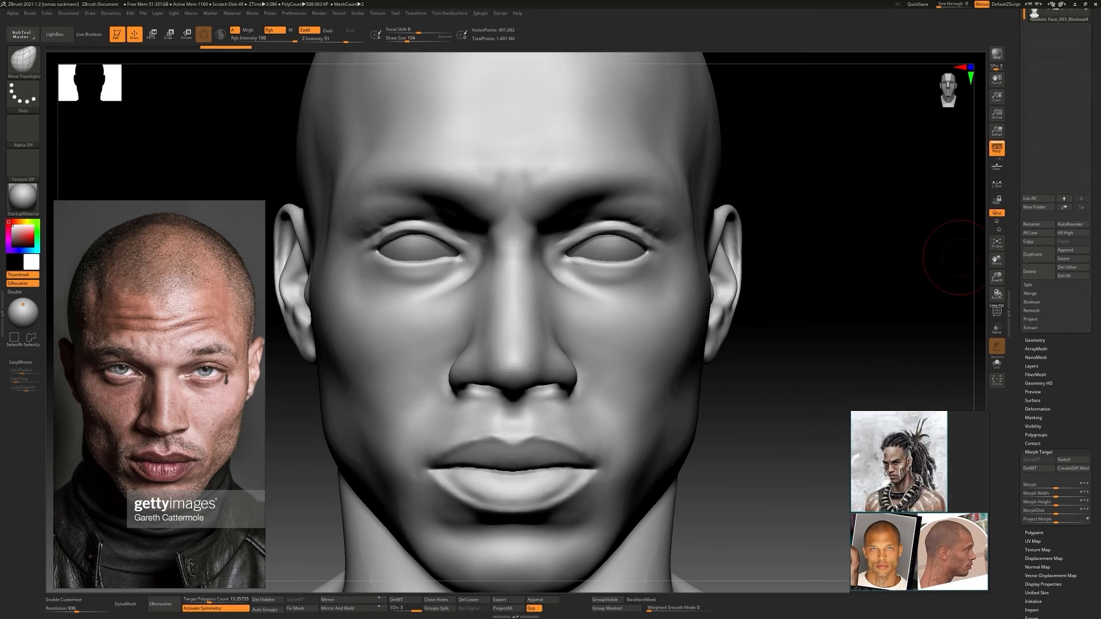
Zoom the portrait reference to the eye and reshape and smooth the eyelids to match, undoing the last stroke
scroll(207, 364, up, 5)
middle_drag(208, 363, 175, 352)
ctrl+right_drag(573, 229, 583, 316)
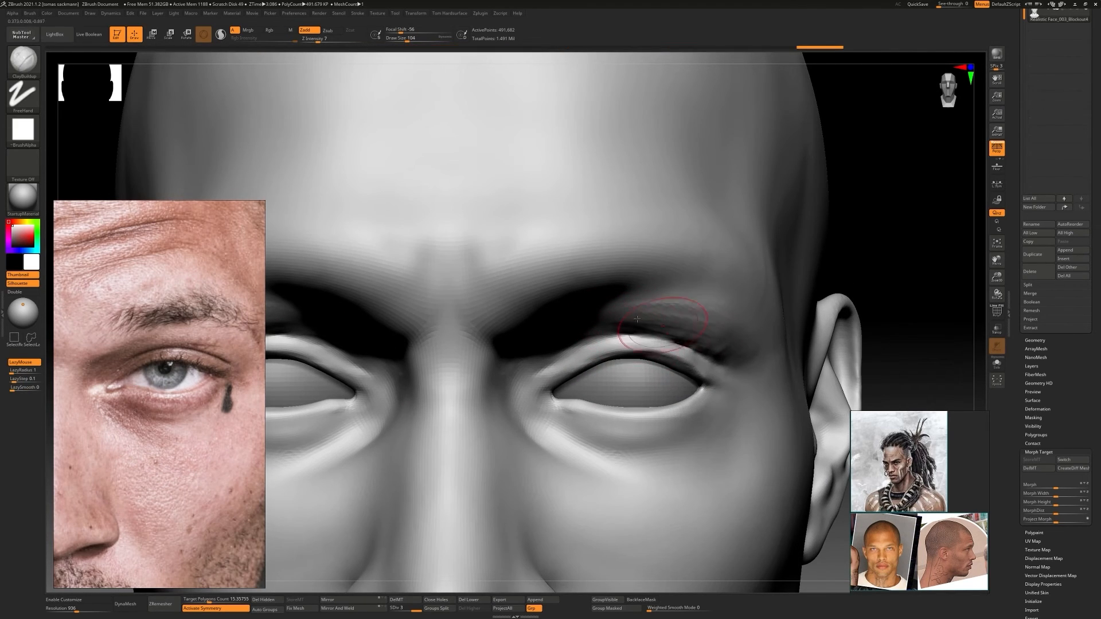
drag(637, 318, 688, 303)
shift+drag(688, 303, 700, 357)
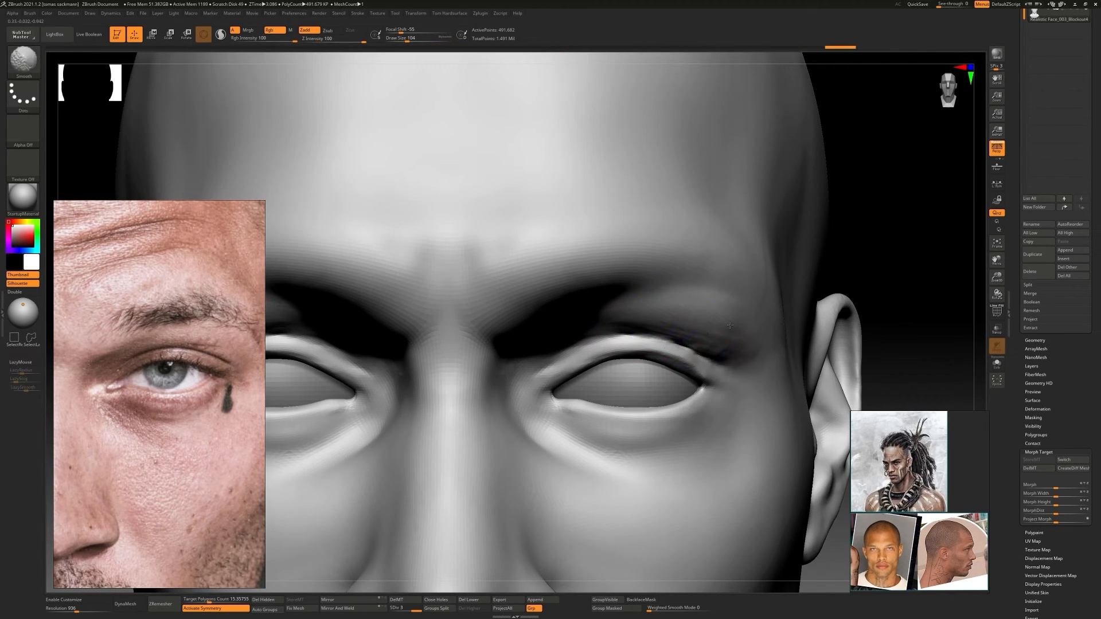
ctrl+right_drag(677, 338, 659, 378)
mouse_move(577, 374)
shift+mouse_down()
mouse_move(556, 393)
mouse_move(570, 378)
shift+mouse_up()
key(ctrl+z)
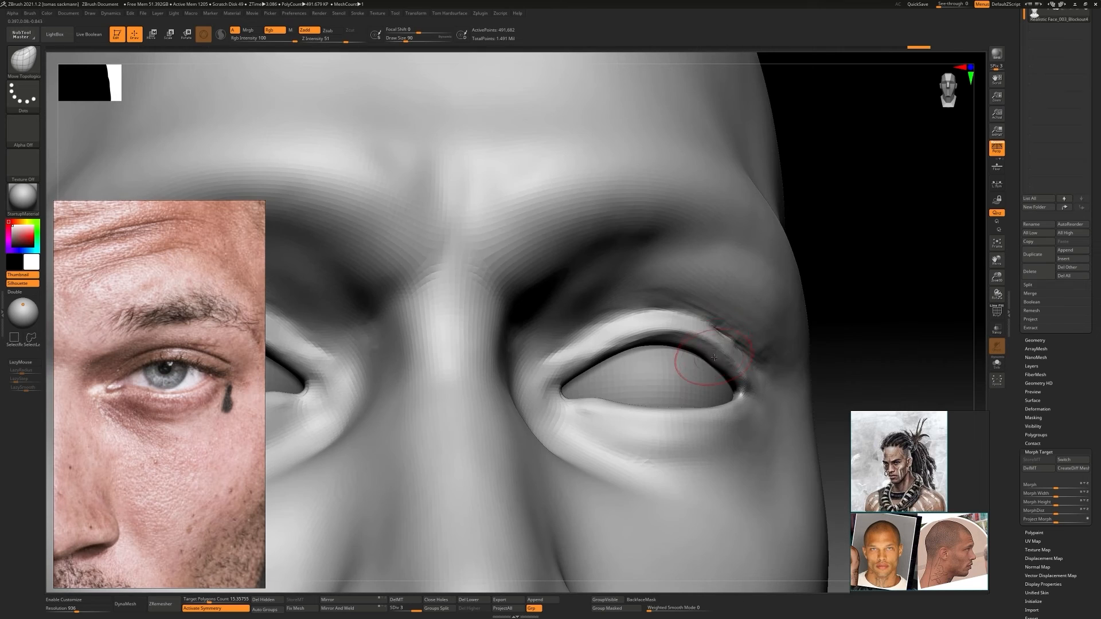
Build up the outer part of the upper eyelid with ClayBuildup and carve its crease with DamStandard
key(b)
key(c)
key(b)
click(725, 353)
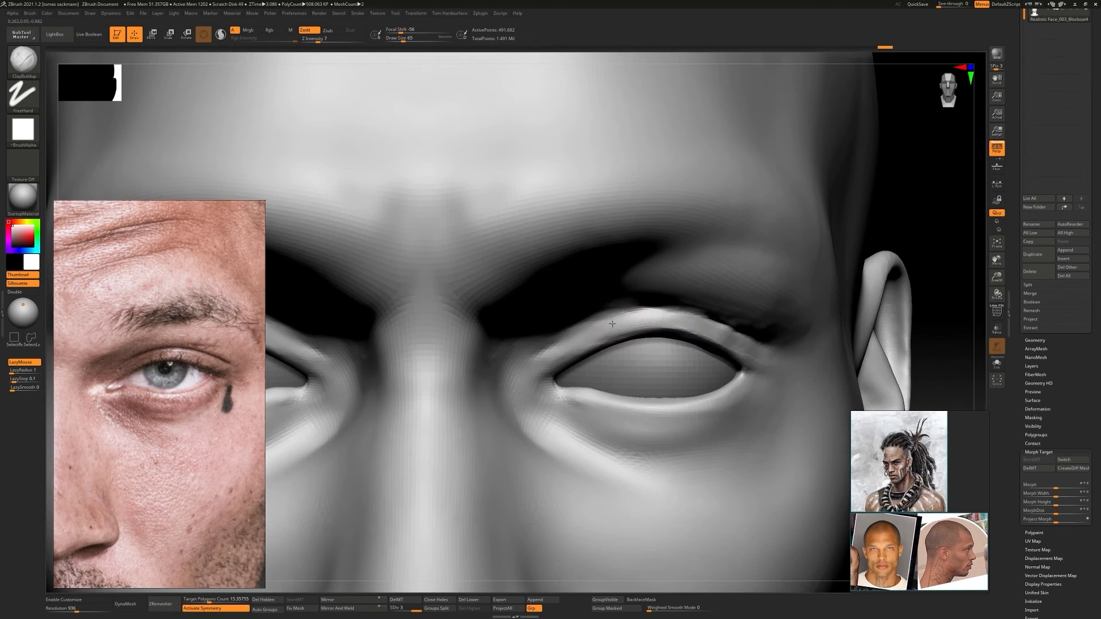
key(s)
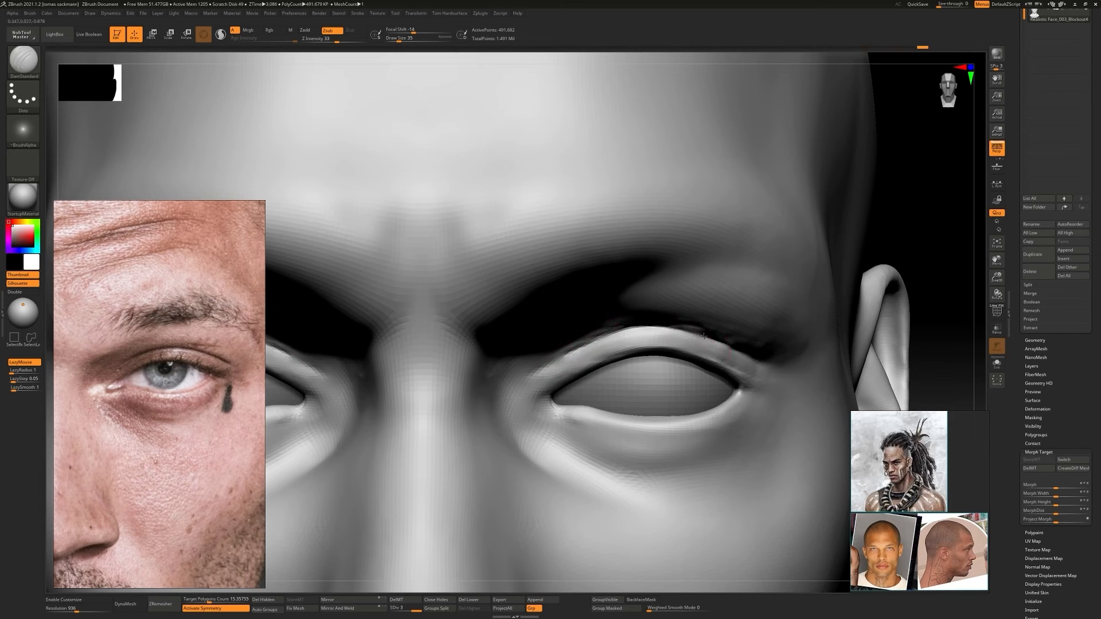
Shape the lower lid near the inner eye corner with Move Topological and define the tear duct with DamStandard
key(b)
key(m)
key(t)
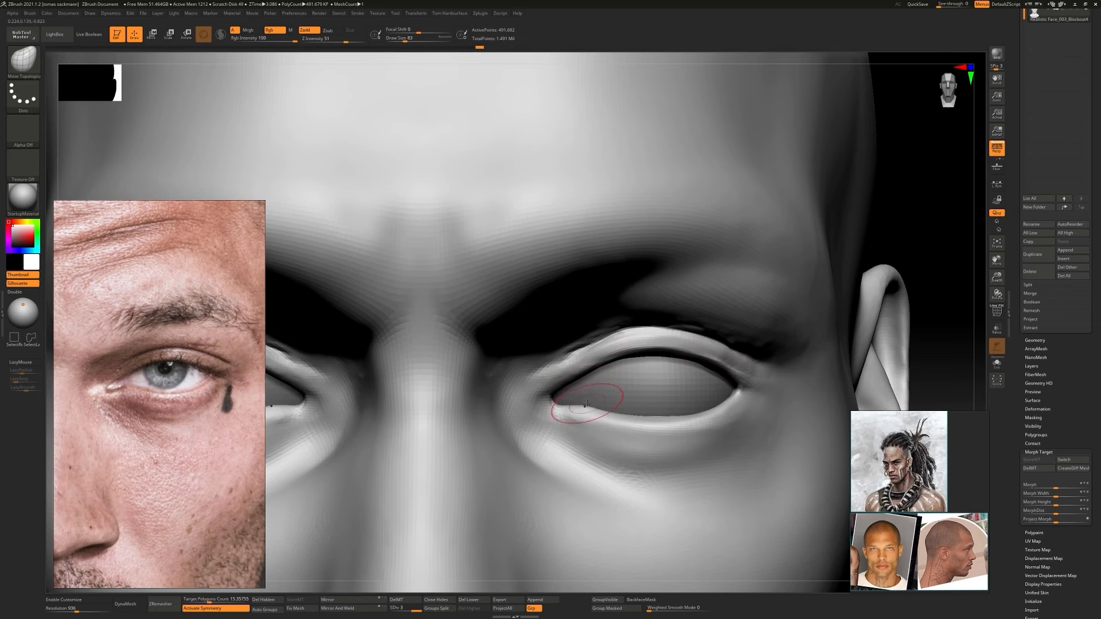
key(b)
key(d)
key(s)
key(s)
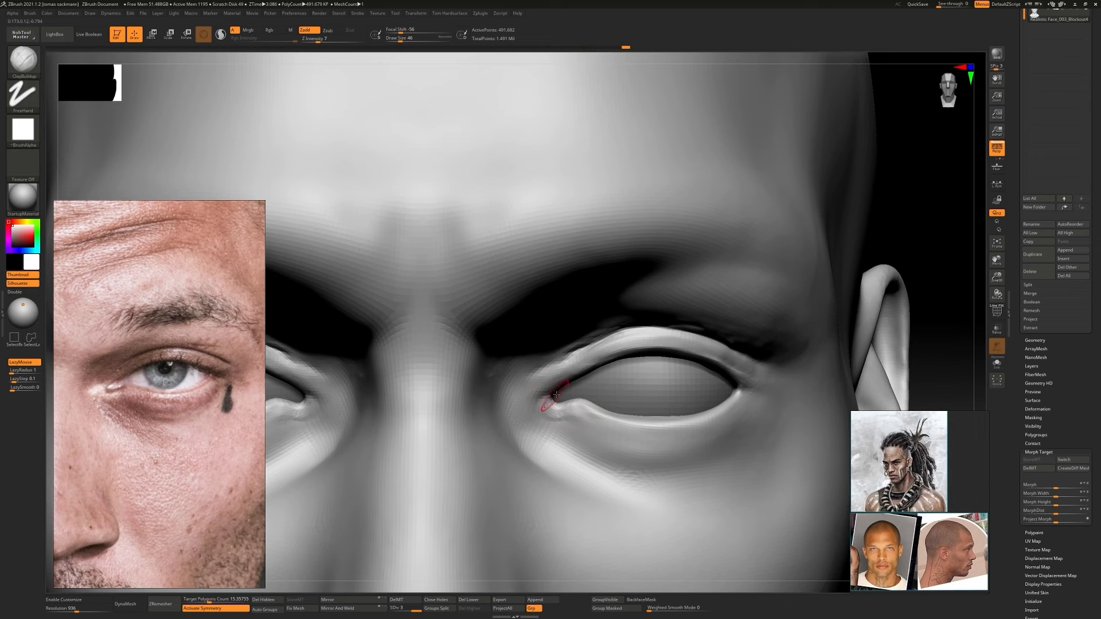
Adjust the upper eyelid fold's curve with Move Topological, deepen it with DamStandard and smooth the lid surface
key(b)
key(m)
key(t)
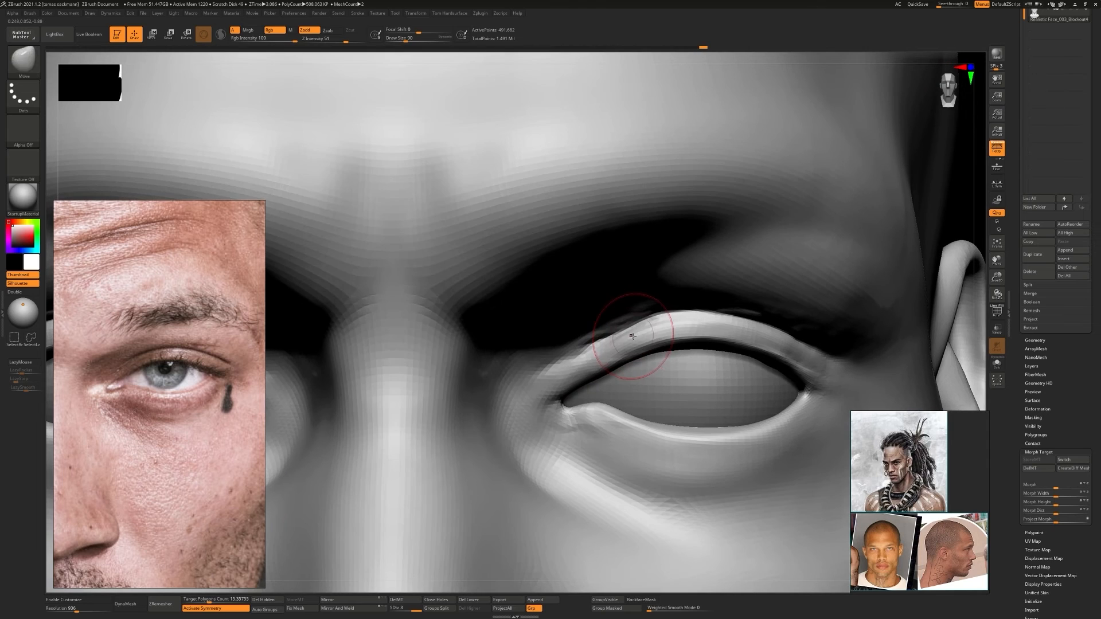
key(b)
key(d)
key(s)
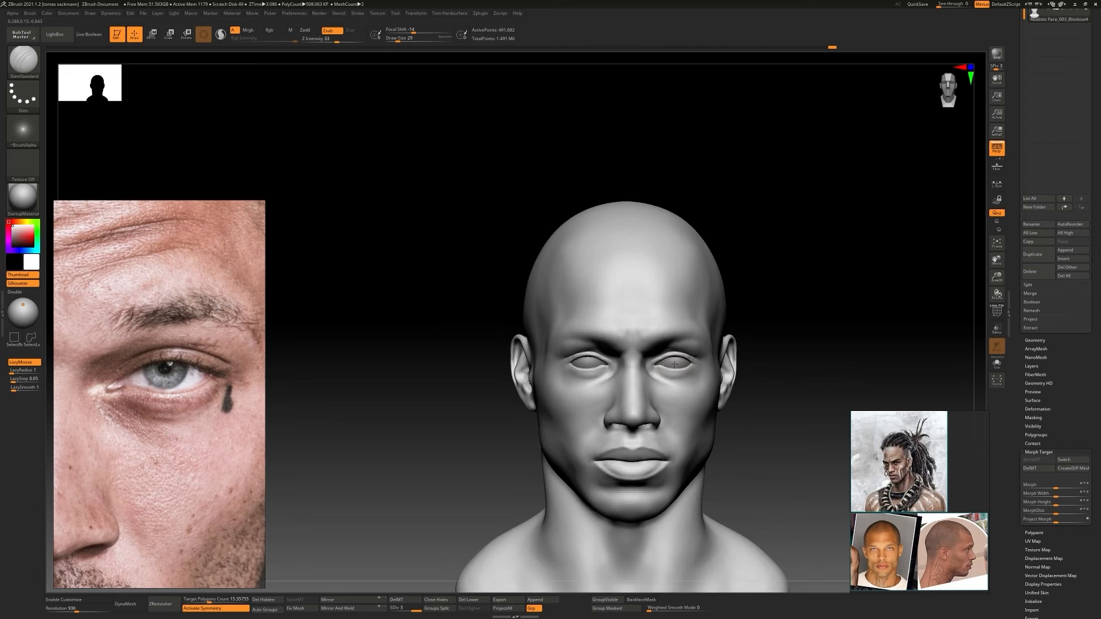
right_drag(675, 364, 610, 320)
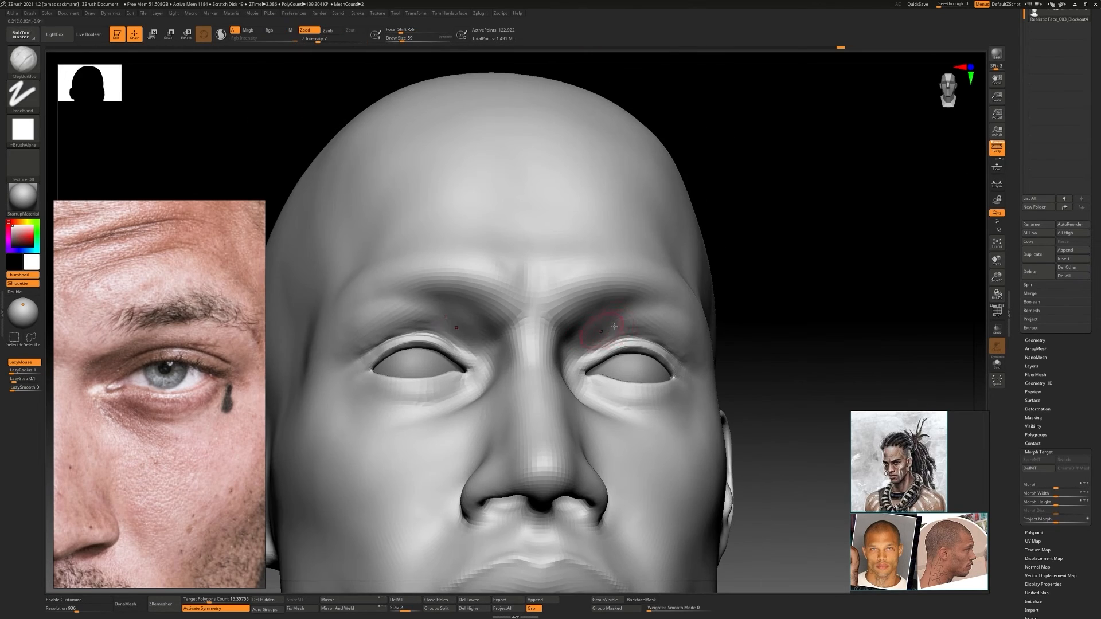
Build up the inner eye sockets beside the nose bridge with ClayBuildup at subdivision level 2
right_drag(603, 333, 607, 337)
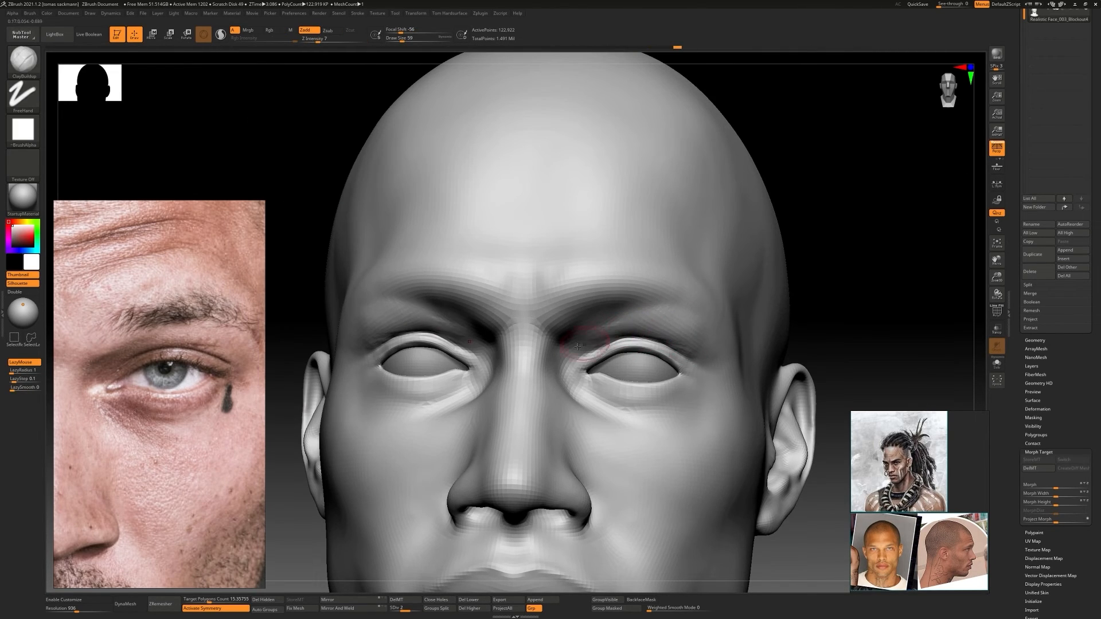
mouse_move(695, 342)
ctrl+right_down()
mouse_move(644, 321)
mouse_move(602, 336)
mouse_move(672, 340)
mouse_move(565, 370)
ctrl+right_up()
mouse_move(565, 370)
ctrl+right_down()
mouse_move(533, 358)
mouse_move(590, 351)
mouse_move(627, 296)
mouse_move(677, 303)
mouse_move(545, 339)
mouse_move(662, 278)
mouse_move(642, 313)
mouse_move(585, 290)
mouse_move(567, 317)
mouse_move(607, 310)
mouse_move(591, 301)
mouse_move(596, 327)
mouse_move(675, 341)
mouse_move(618, 327)
mouse_move(603, 310)
mouse_move(636, 339)
mouse_move(669, 345)
mouse_move(619, 349)
mouse_move(602, 473)
mouse_move(582, 420)
ctrl+right_up()
key(b)
key(c)
Reshape the brow and eye area from the front with Move Topological, adjusting the brush size
key(b)
key(b)
key(m)
key(t)
mouse_move(684, 399)
right_down()
mouse_move(644, 447)
mouse_move(612, 332)
mouse_move(590, 344)
mouse_move(516, 338)
mouse_move(547, 340)
right_up()
key(s)
drag(547, 340, 543, 339)
right_drag(554, 354, 528, 286)
Reframe the portrait reference on the nose and lips
scroll(167, 401, down, 4)
middle_drag(117, 430, 175, 374)
scroll(175, 373, up, 3)
Build up the nose bridge and inner cheeks with ClayBuildup at subdivision level 2 to match the portrait
key(d)
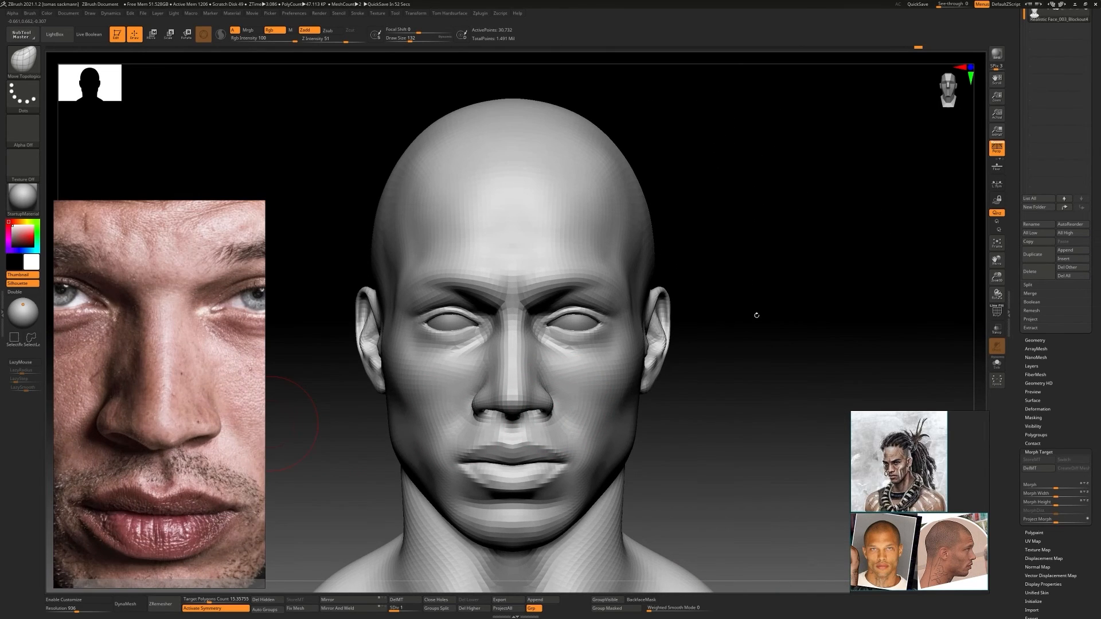
ctrl+right_drag(755, 315, 768, 367)
key(b)
key(c)
key(b)
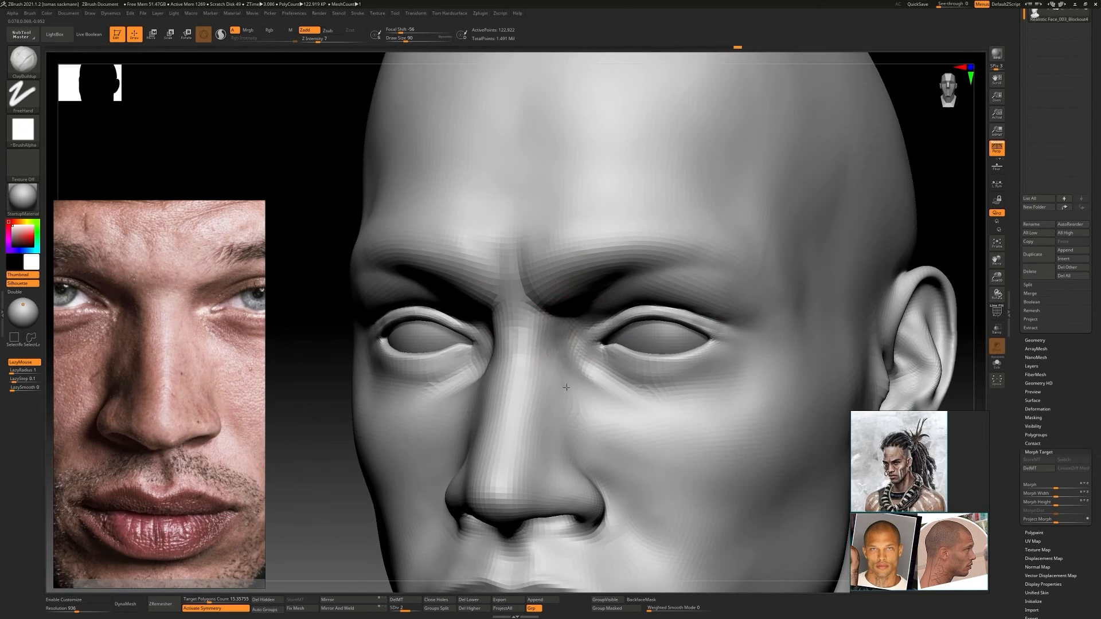
right_drag(566, 388, 607, 379)
mouse_move(608, 379)
ctrl+right_down()
mouse_move(602, 321)
mouse_move(596, 367)
ctrl+right_up()
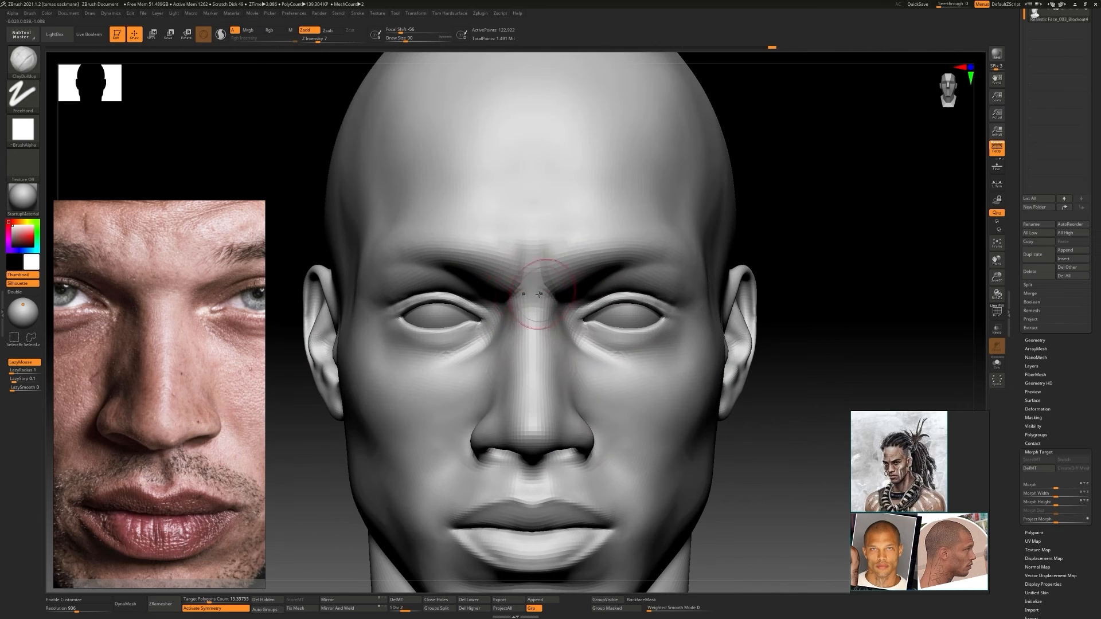
drag(539, 294, 537, 304)
mouse_move(537, 304)
right_down()
mouse_move(516, 332)
mouse_move(507, 397)
right_up()
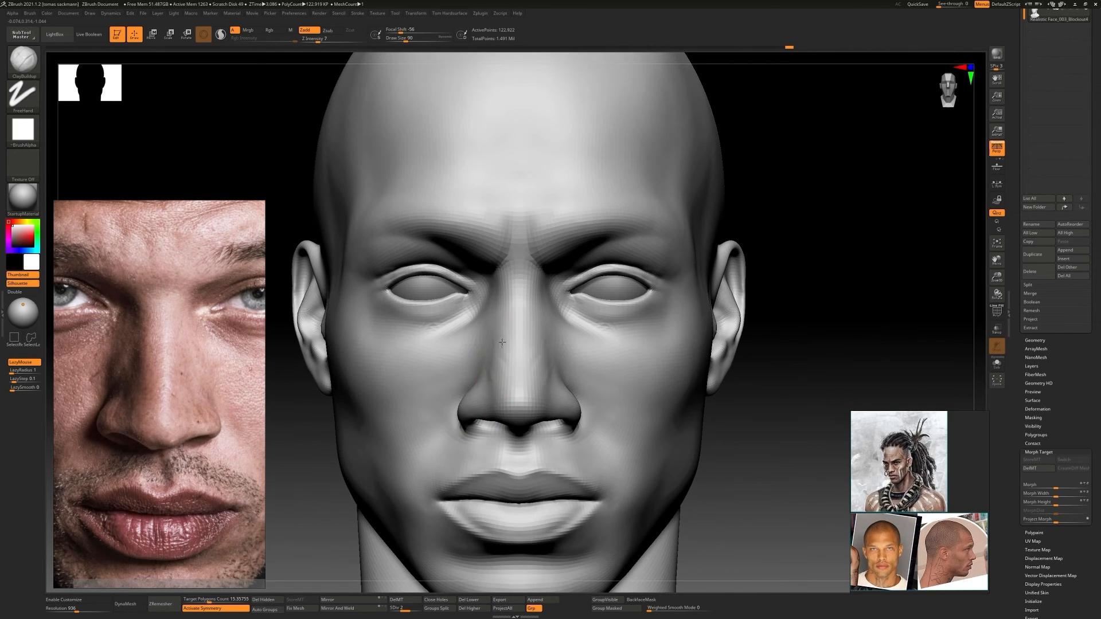
mouse_move(502, 342)
right_down()
mouse_move(539, 403)
mouse_move(530, 441)
mouse_move(545, 464)
mouse_move(587, 378)
mouse_move(561, 367)
mouse_move(617, 329)
mouse_move(521, 422)
mouse_move(550, 367)
mouse_move(543, 348)
mouse_move(416, 264)
mouse_move(489, 276)
mouse_move(485, 295)
right_up()
Reshape the inner eye area beside the nose with a resized Move Topological brush
key(b)
key(m)
key(t)
ctrl+right_drag(485, 296, 476, 310)
key(s)
drag(476, 310, 473, 309)
mouse_move(466, 282)
right_down()
mouse_move(493, 286)
mouse_move(488, 229)
mouse_move(534, 275)
mouse_move(551, 349)
mouse_move(547, 321)
right_up()
Build up the sides of the nose with ClayBuildup and smooth them into the cheeks, checking front and three-quarter views
key(b)
key(c)
key(b)
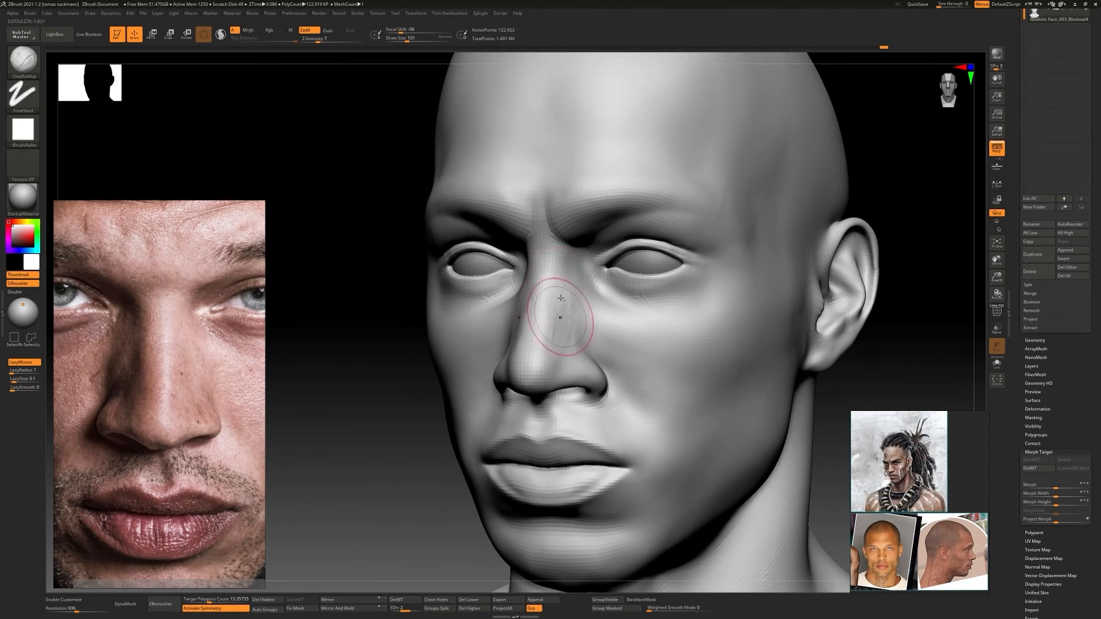
drag(560, 298, 568, 335)
right_drag(568, 336, 608, 333)
mouse_move(608, 333)
ctrl+right_down()
mouse_move(596, 275)
mouse_move(579, 350)
ctrl+right_up()
drag(563, 338, 569, 310)
drag(584, 403, 587, 356)
ctrl+right_drag(588, 355, 607, 327)
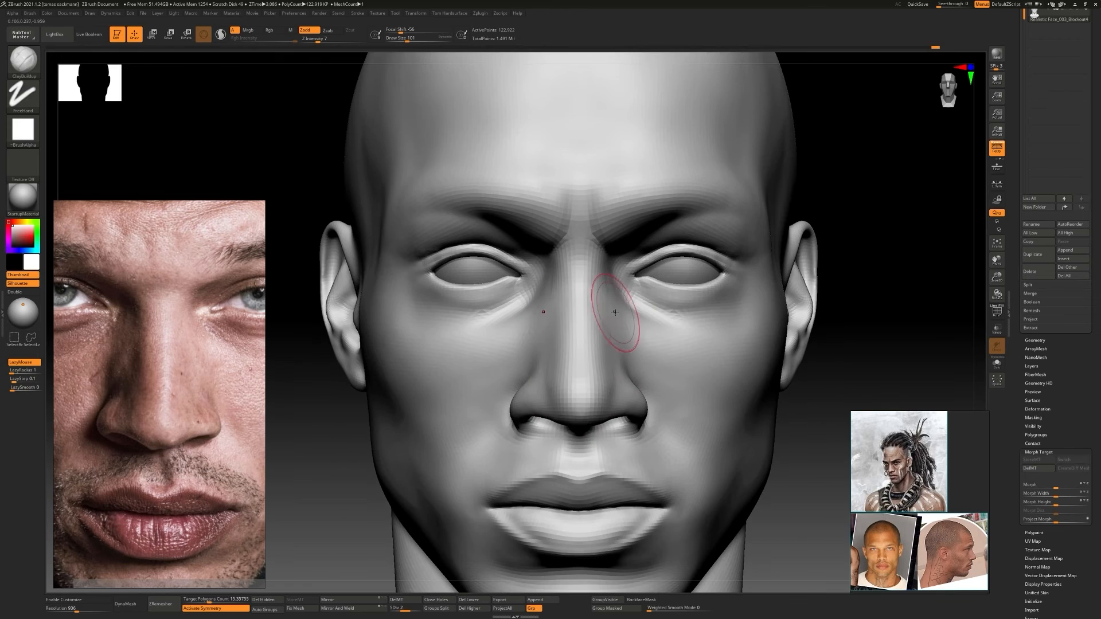
shift+drag(616, 329, 612, 344)
mouse_move(612, 344)
ctrl+right_down()
mouse_move(597, 276)
mouse_move(579, 350)
ctrl+right_up()
drag(544, 339, 541, 308)
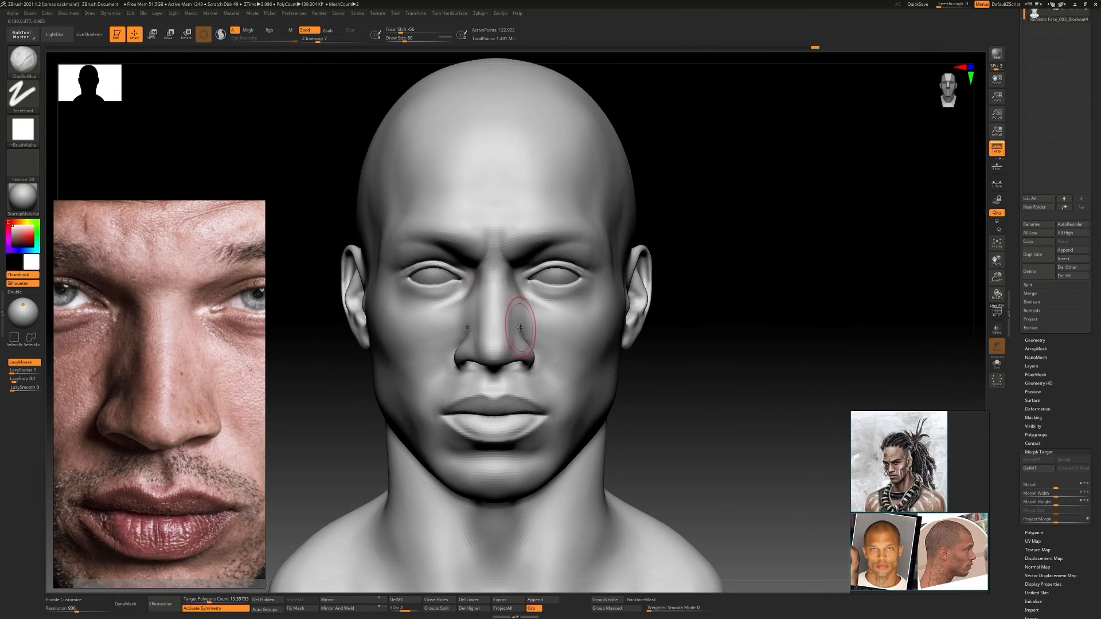
mouse_move(520, 328)
ctrl+right_down()
mouse_move(575, 324)
mouse_move(553, 288)
mouse_move(522, 321)
mouse_move(467, 325)
mouse_move(573, 396)
mouse_move(535, 356)
mouse_move(614, 391)
mouse_move(626, 365)
mouse_move(705, 367)
ctrl+right_up()
Show the whole face in the portrait reference and adjust the forehead's side contour with Move Topological
key(b)
key(m)
key(t)
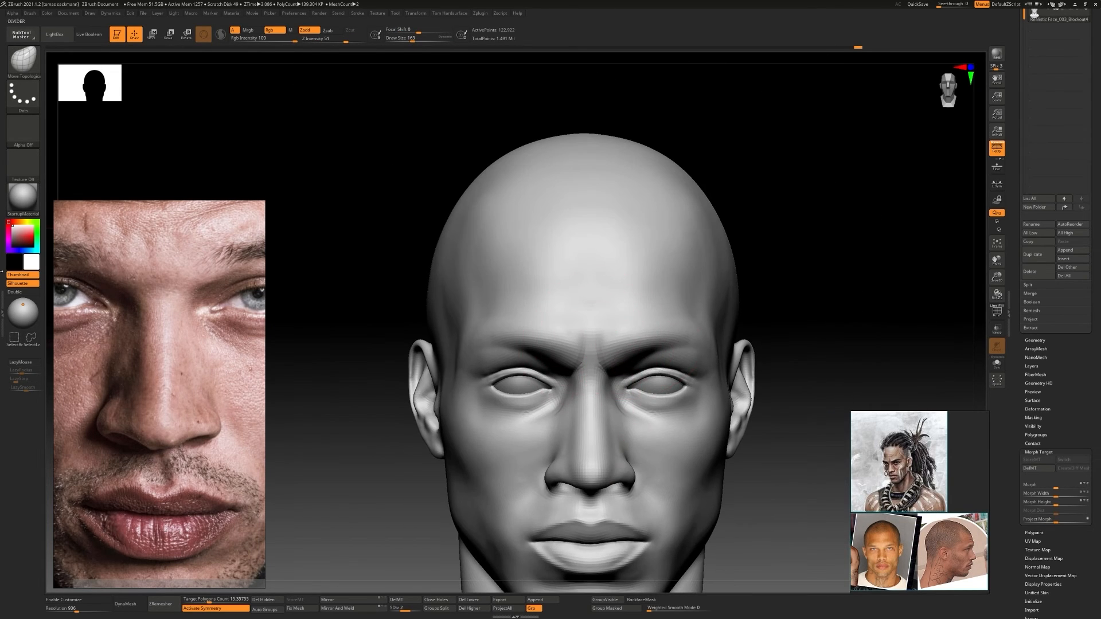
scroll(120, 505, down, 3)
ctrl+right_drag(470, 287, 512, 326)
key(s)
drag(512, 325, 499, 325)
Carve the upper horizontal forehead wrinkles with DamStandard at subdivision level 3, undoing one stroke along the way
key(b)
key(d)
key(s)
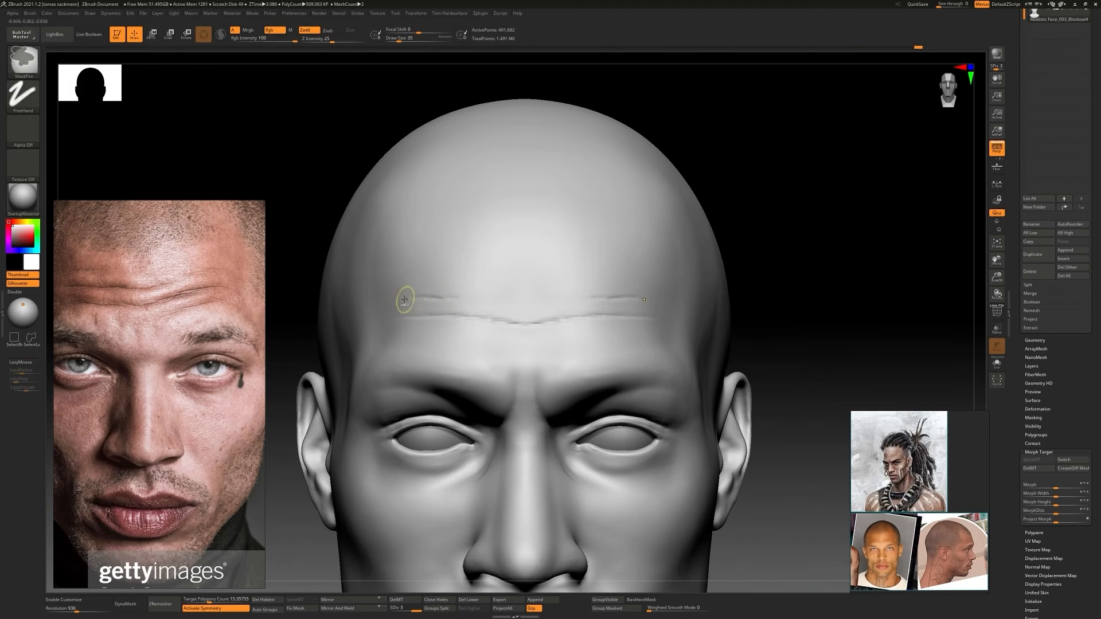
key(ctrl+z)
drag(398, 296, 440, 293)
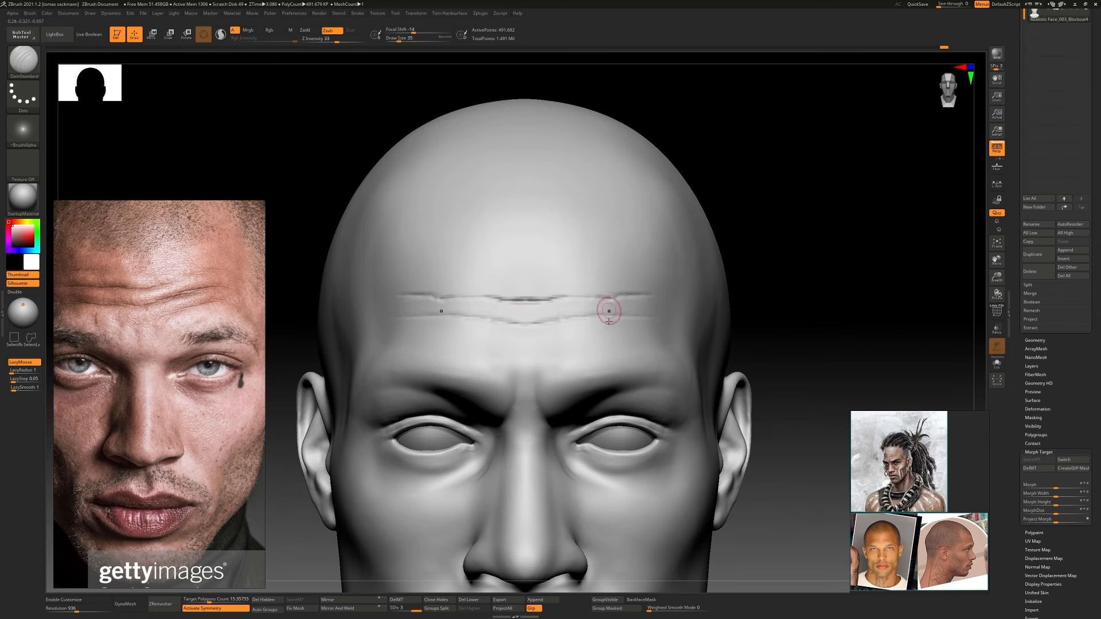
Carve the lower pair of forehead wrinkles above the brows with DamStandard
ctrl+right_drag(609, 322, 572, 337)
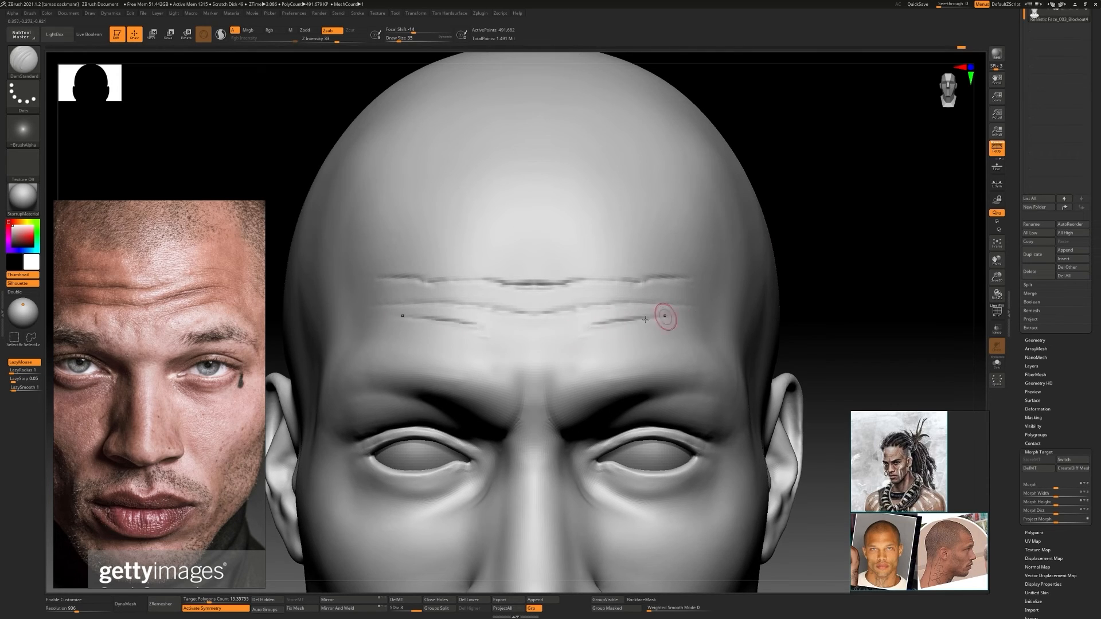
drag(645, 320, 666, 316)
mouse_move(696, 316)
ctrl+right_down()
mouse_move(733, 327)
mouse_move(630, 338)
ctrl+right_up()
mouse_move(609, 344)
shift+mouse_down()
mouse_move(523, 364)
mouse_move(616, 345)
shift+mouse_up()
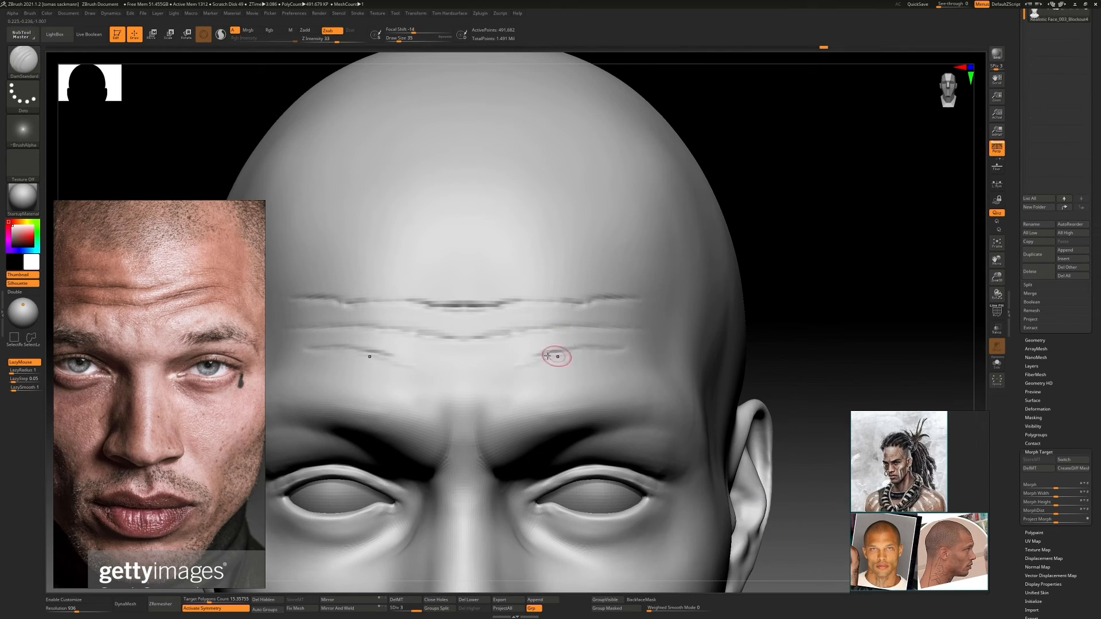
ctrl+right_drag(547, 356, 505, 330)
Build up the skin folds between the forehead wrinkles with ClayBuildup and smooth their transitions
key(b)
key(c)
key(b)
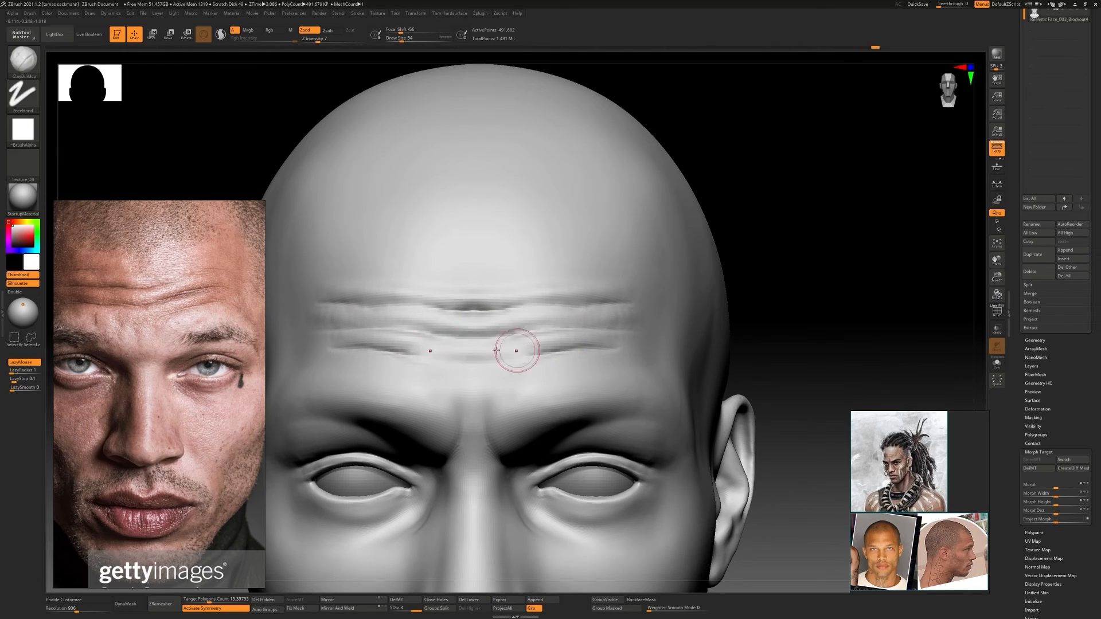
shift+drag(617, 304, 548, 285)
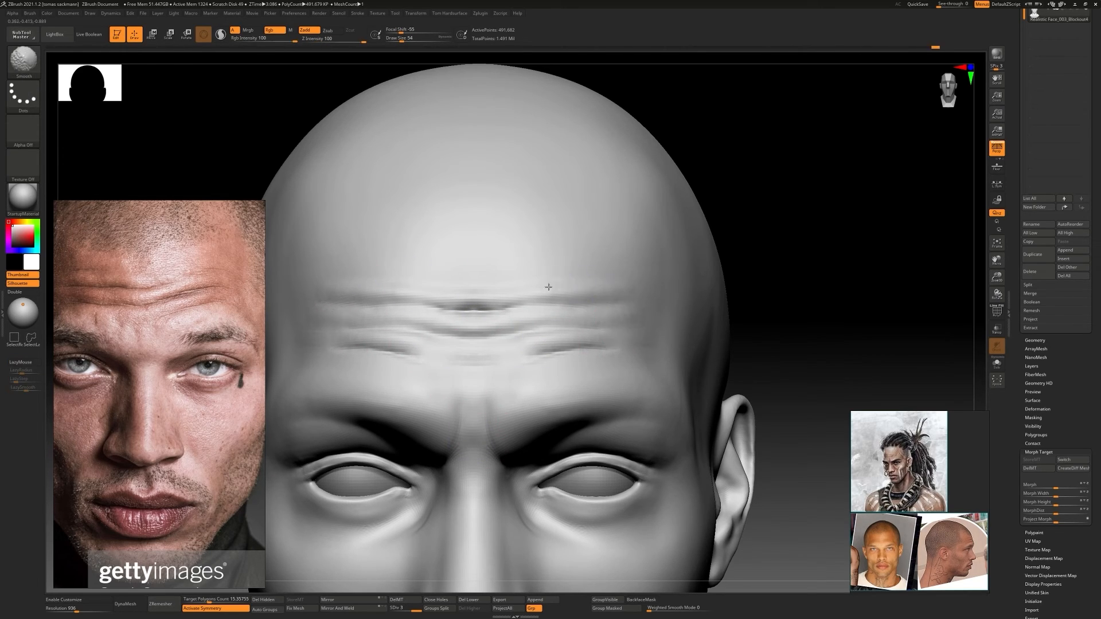
ctrl+right_drag(548, 285, 481, 321)
mouse_move(482, 321)
right_down()
mouse_move(514, 329)
mouse_move(457, 314)
mouse_move(574, 365)
mouse_move(552, 346)
mouse_move(507, 338)
mouse_move(553, 344)
mouse_move(533, 344)
right_up()
Drop to subdivision level 1 and reshape the forehead and brow with a large Move Topological brush
key(shift+d)
key(shift+d)
key(b)
key(m)
key(t)
key(s)
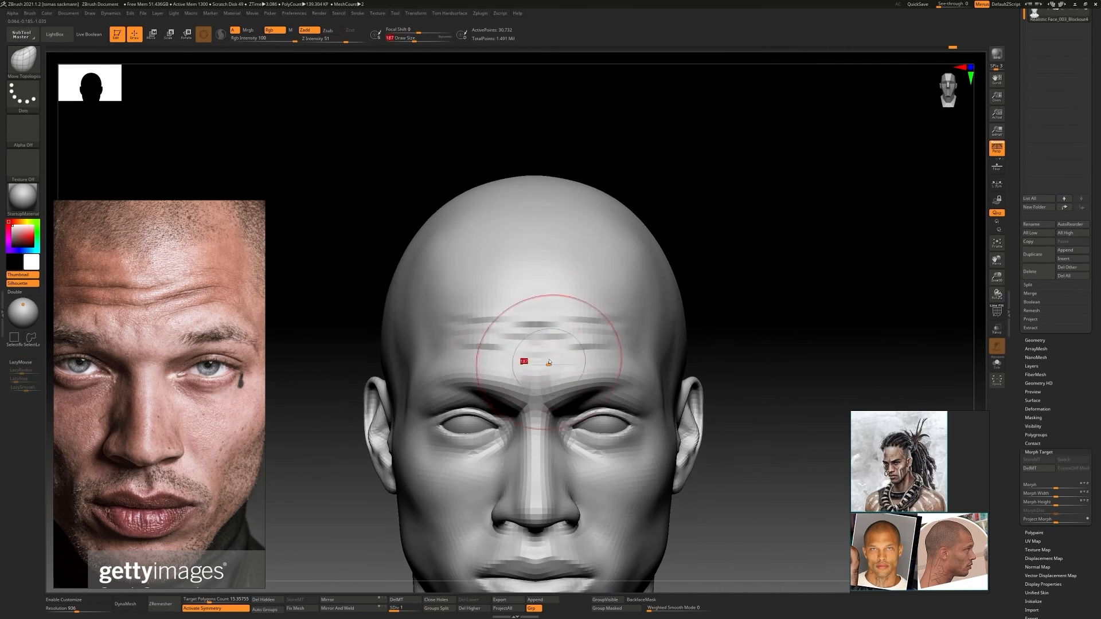
drag(549, 362, 544, 361)
mouse_move(550, 358)
ctrl+right_down()
mouse_move(568, 321)
mouse_move(578, 344)
mouse_move(565, 299)
ctrl+right_up()
mouse_move(565, 299)
right_down()
mouse_move(516, 321)
mouse_move(579, 330)
right_up()
Return to subdivision level 3 and add volume to the forehead folds with ClayBuildup
key(d)
key(d)
key(b)
key(c)
Lower the subdivision level by two and shift the wrinkled forehead area with Move Topological
key(b)
mouse_move(688, 390)
ctrl+right_down()
mouse_move(700, 359)
mouse_move(721, 390)
ctrl+right_up()
shift+drag(582, 344, 660, 350)
mouse_move(656, 378)
ctrl+right_down()
mouse_move(649, 339)
mouse_move(481, 315)
mouse_move(516, 319)
ctrl+right_up()
key(shift+d)
key(shift+d)
Restore subdivision level 3 and sharpen the forehead wrinkles with a smaller DamStandard brush
key(b)
key(m)
key(t)
mouse_move(493, 304)
ctrl+right_down()
mouse_move(484, 332)
mouse_move(586, 345)
ctrl+right_up()
key(d)
key(d)
key(b)
key(d)
key(s)
key(s)
drag(574, 343, 560, 342)
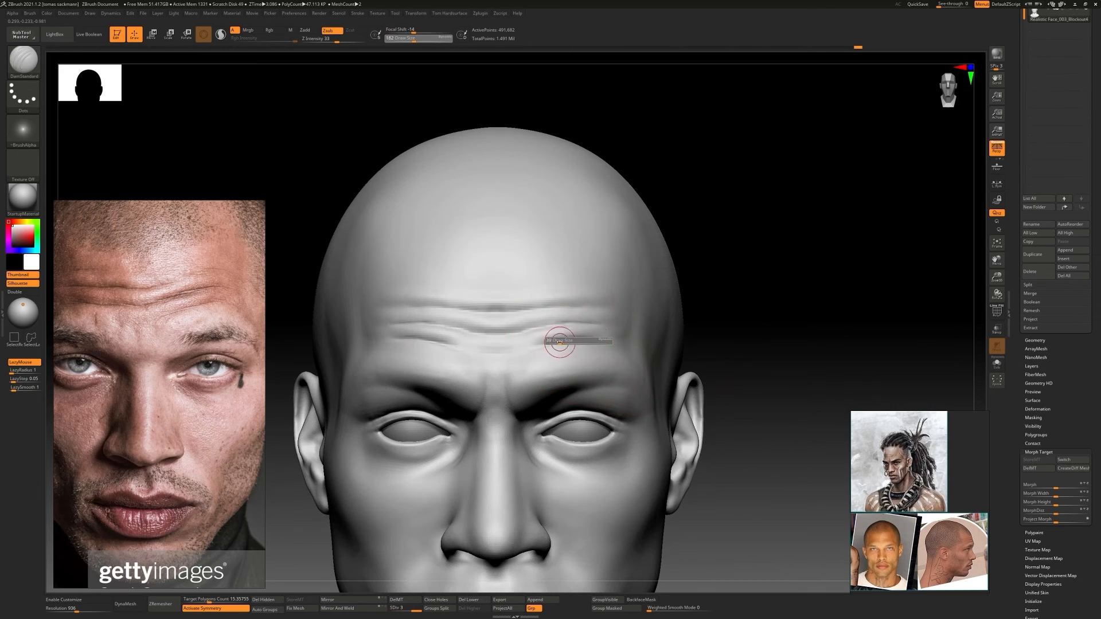
ctrl+right_drag(613, 324, 607, 290)
mouse_move(607, 289)
right_down()
mouse_move(533, 321)
mouse_move(597, 353)
right_up()
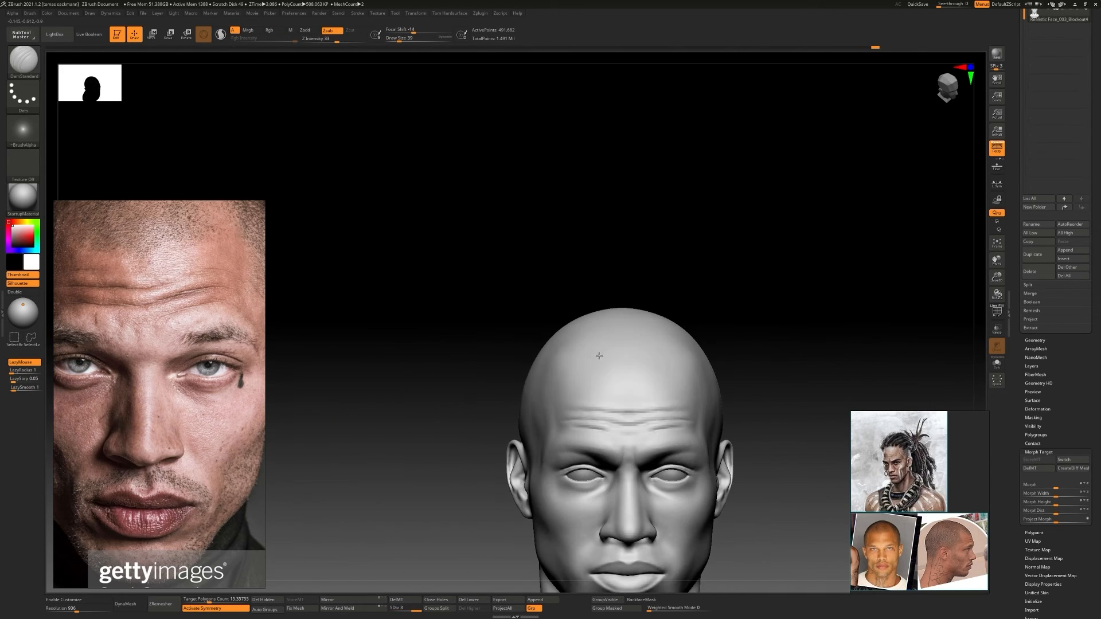
Build up the upper forehead above the wrinkles with ClayBuildup at subdivision level 2
key(shift+d)
key(b)
key(c)
key(b)
ctrl+right_drag(612, 391, 615, 413)
drag(573, 373, 599, 383)
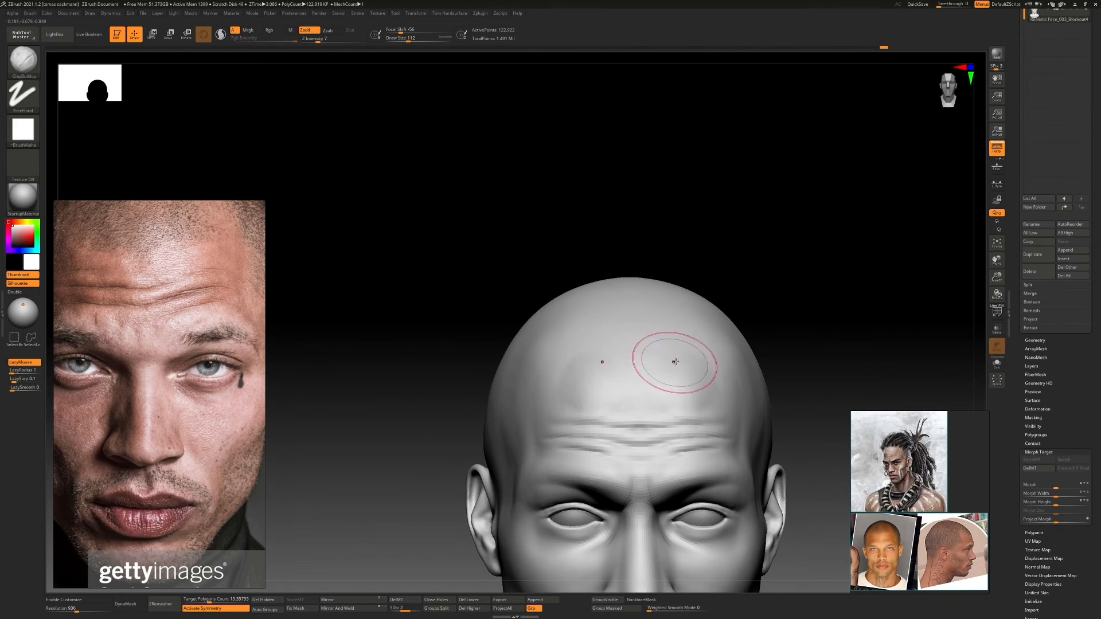
right_drag(675, 362, 682, 396)
ctrl+right_drag(682, 395, 545, 333)
ctrl+right_drag(545, 332, 539, 361)
Add volume to the skull's sides with ClayBuildup at subdivision level 1 and smooth the upper forehead
key(d)
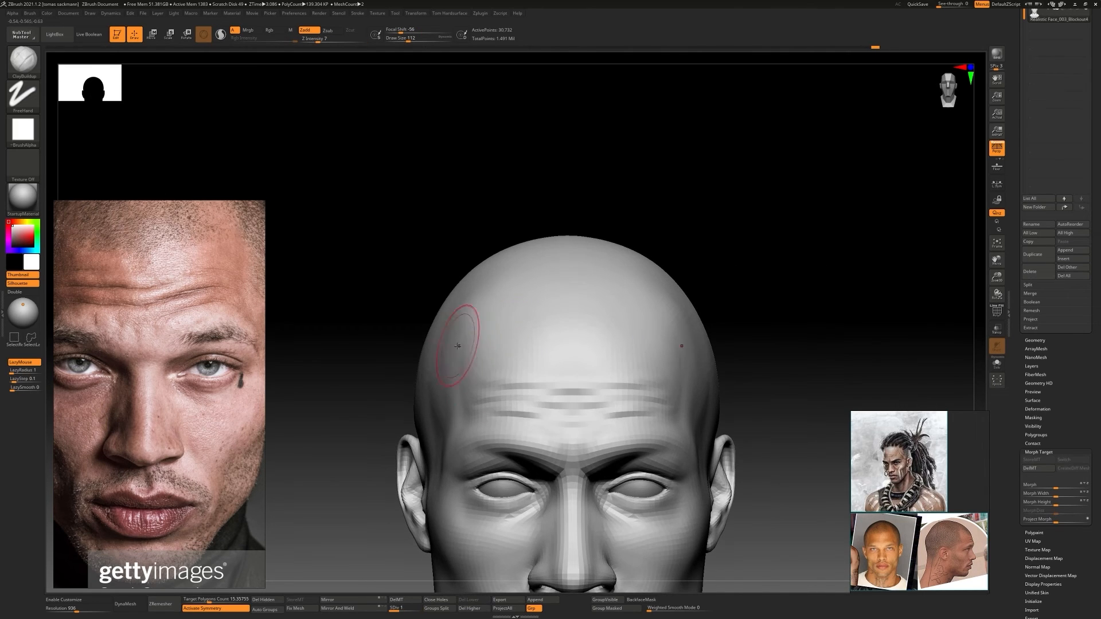
alt+right_drag(483, 322, 467, 319)
ctrl+right_drag(545, 335, 539, 313)
shift+drag(536, 335, 533, 344)
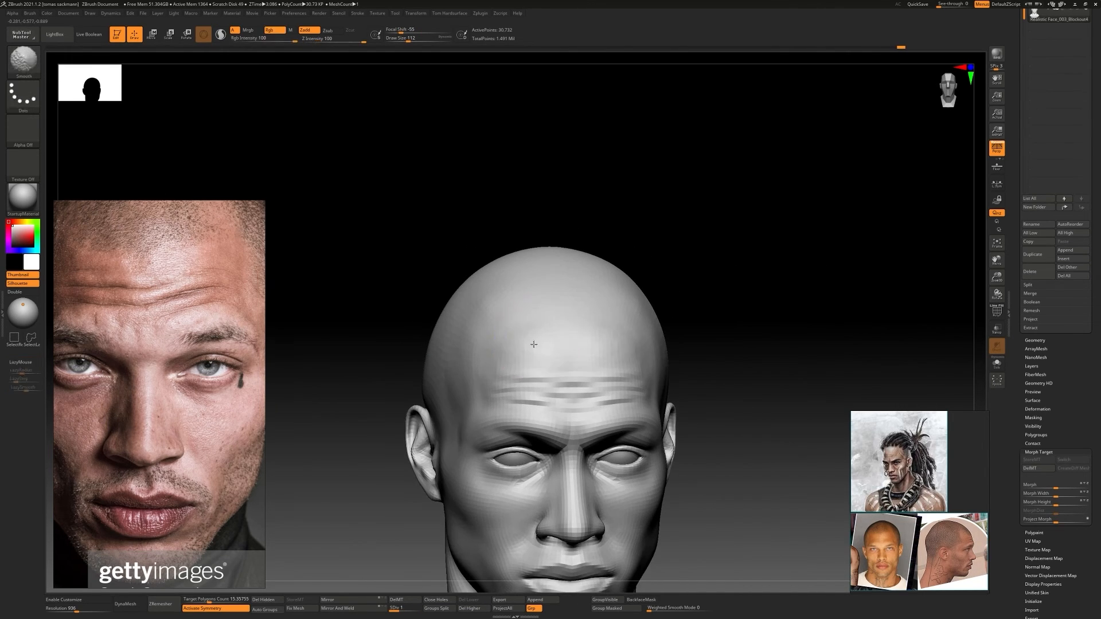
mouse_move(534, 344)
right_down()
mouse_move(683, 365)
mouse_move(681, 347)
mouse_move(629, 346)
mouse_move(597, 315)
mouse_move(624, 367)
right_up()
Refine the head's overall contour at subdivision level 1 with ClayBuildup and a large Move Topological brush
key(b)
key(m)
key(v)
key(s)
key(b)
key(c)
key(b)
ctrl+right_drag(624, 367, 556, 310)
ctrl+right_drag(556, 309, 602, 330)
alt+right_drag(602, 330, 532, 317)
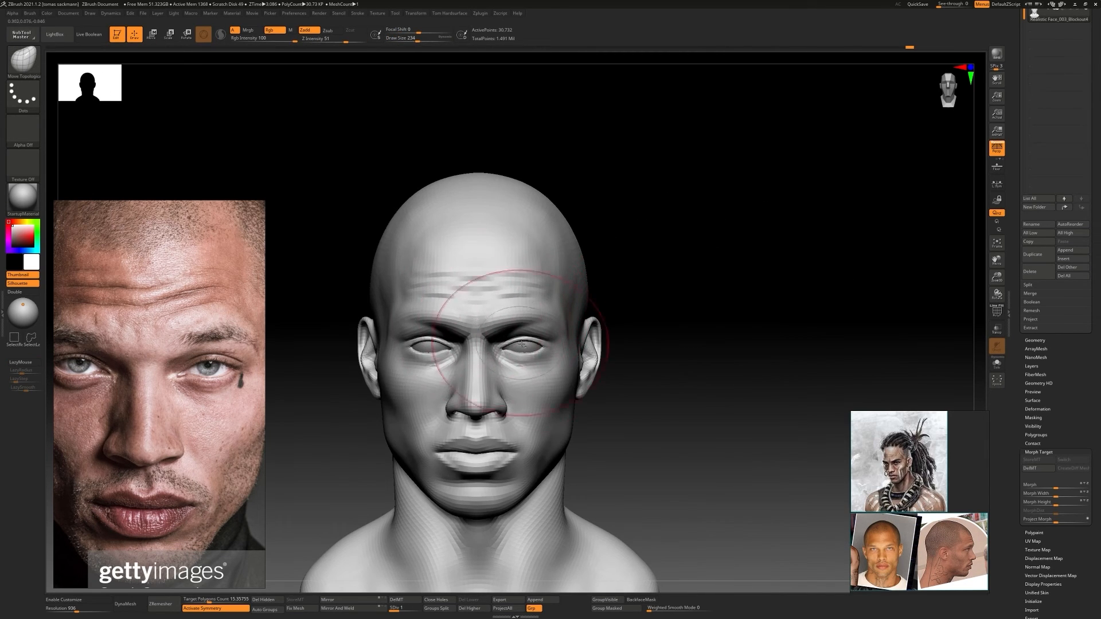
mouse_move(665, 351)
right_down()
mouse_move(612, 356)
mouse_move(637, 350)
right_up()
key(s)
mouse_move(688, 321)
ctrl+right_down()
mouse_move(713, 275)
mouse_move(585, 323)
mouse_move(580, 346)
mouse_move(653, 287)
mouse_move(528, 315)
ctrl+right_up()
Adjust the central forehead wrinkles with Move Topological at subdivision level 2, and raise the head to level 3
key(d)
key(d)
key(shift+d)
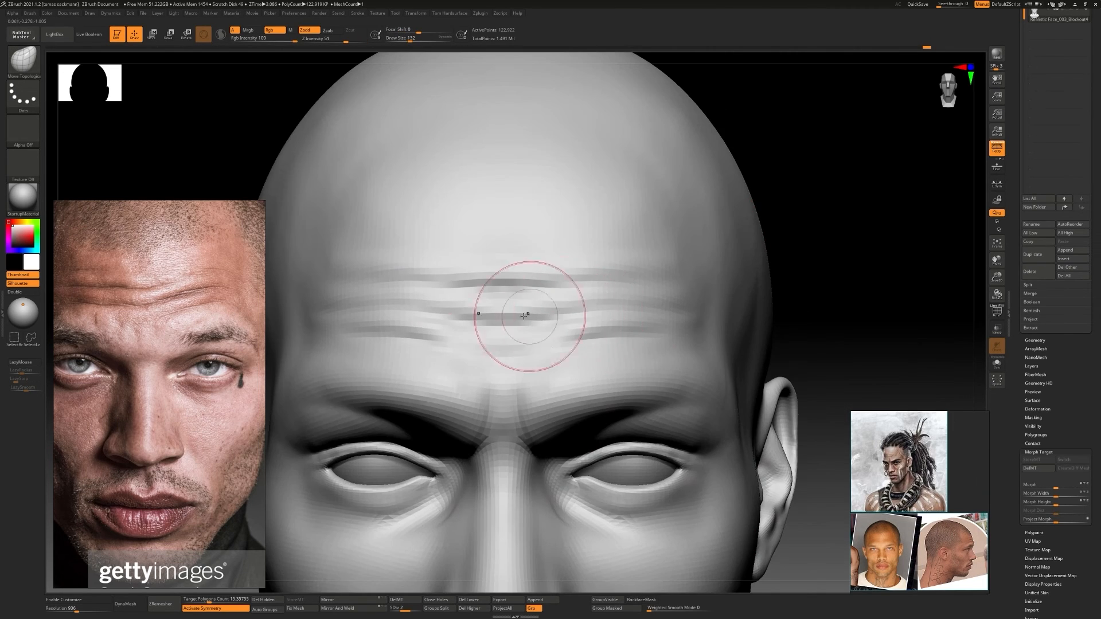
drag(528, 315, 530, 309)
key(d)
ctrl+right_drag(530, 310, 677, 344)
mouse_move(676, 344)
right_down()
mouse_move(641, 357)
mouse_move(685, 358)
right_up()
ctrl+right_drag(685, 358, 606, 399)
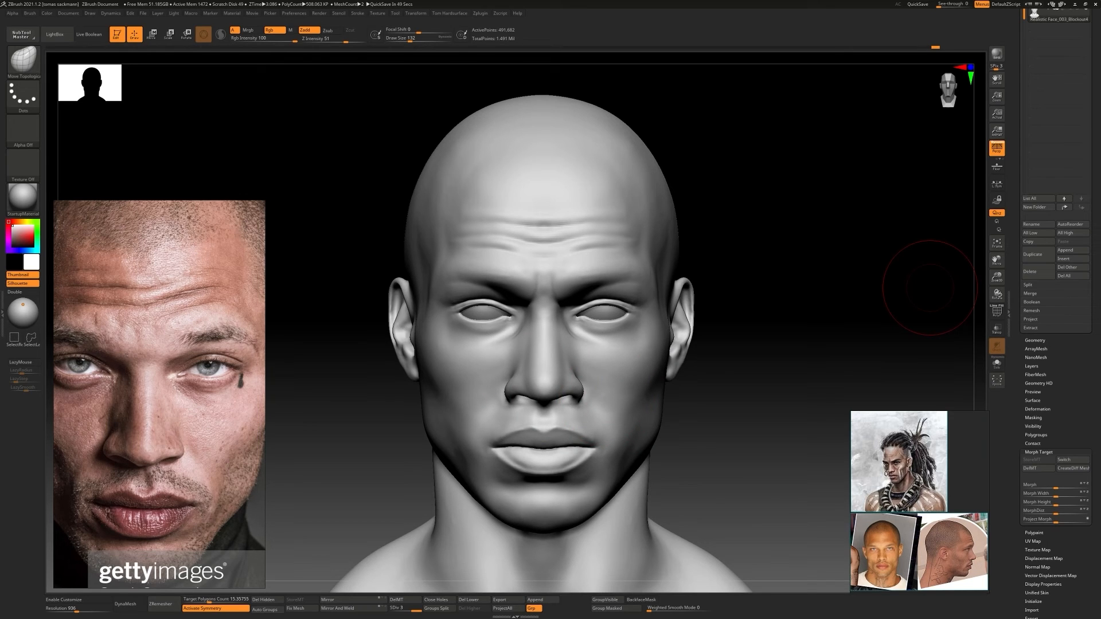
Define the corner of the mouth between the lips with DamStandard
mouse_move(559, 453)
ctrl+right_down()
mouse_move(504, 469)
mouse_move(498, 456)
mouse_move(613, 396)
ctrl+right_up()
key(b)
key(d)
key(s)
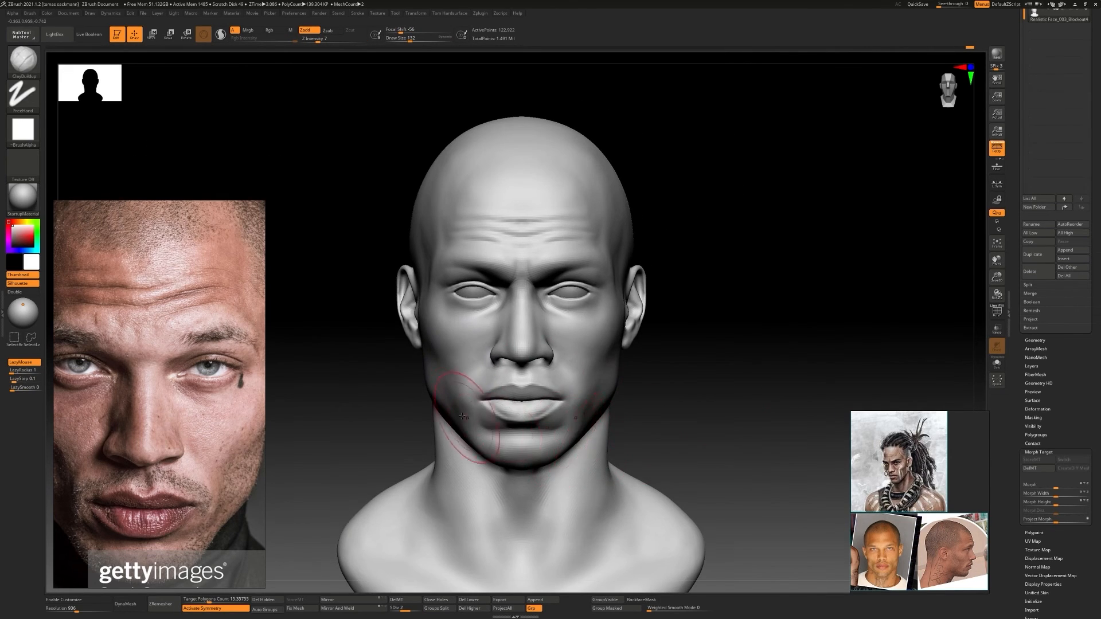
ctrl+right_drag(462, 416, 570, 402)
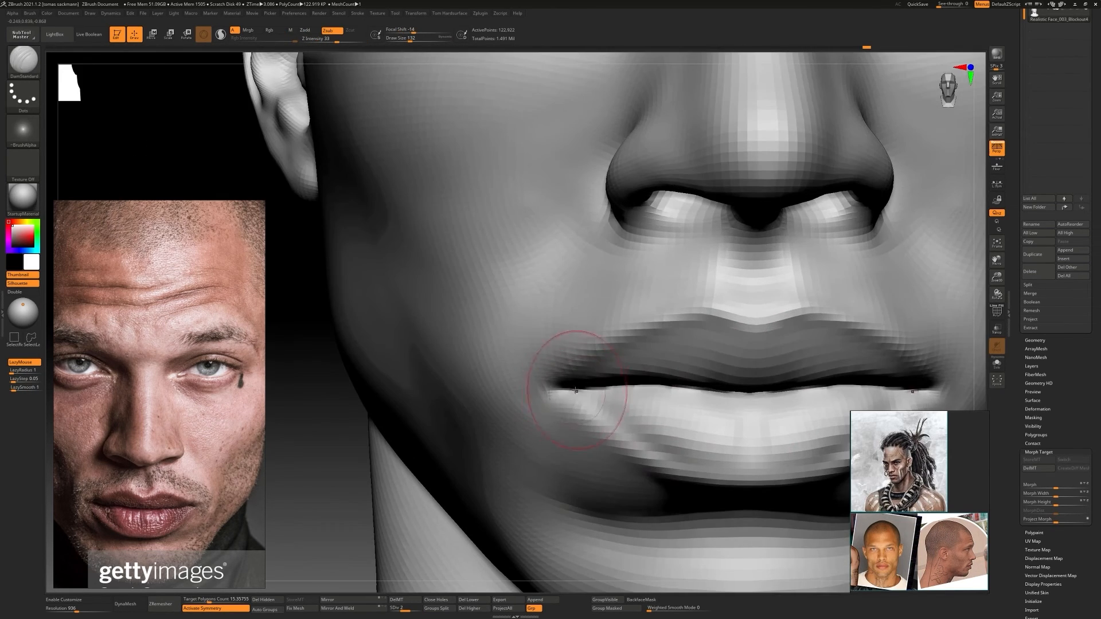
ctrl+right_drag(579, 373, 620, 382)
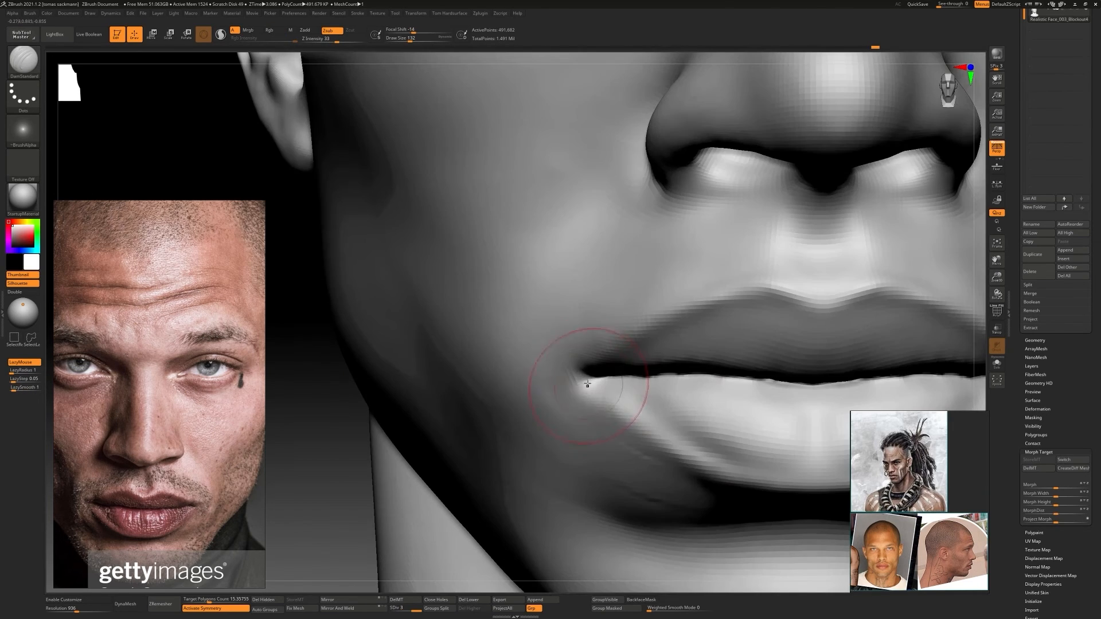
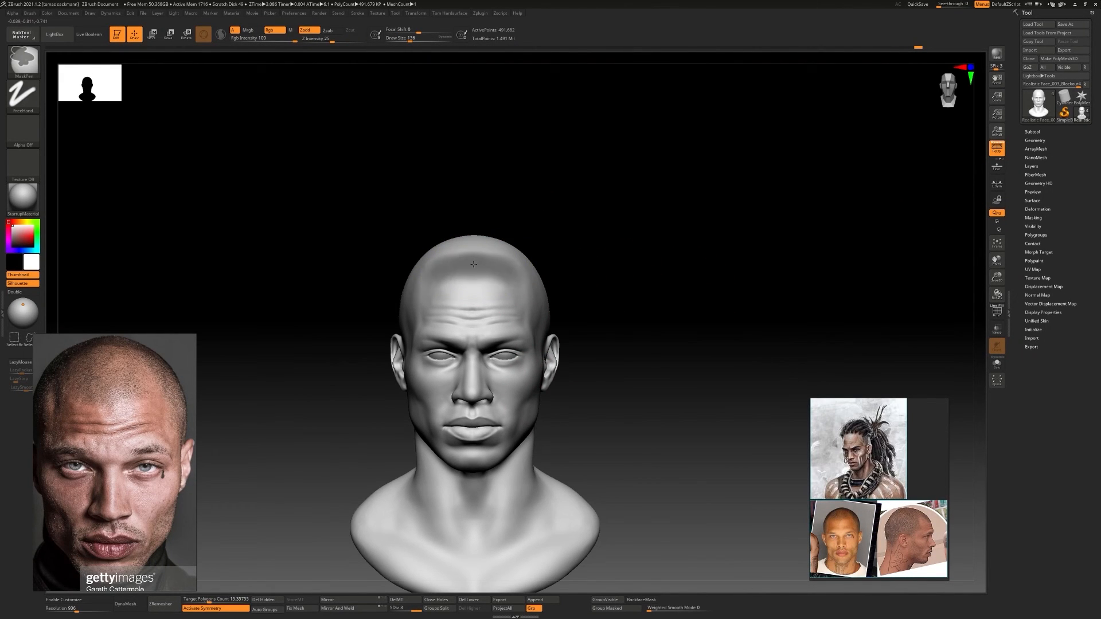
Preview a FiberMesh on the head's masked scalp and lower MaxFibers to about 5.85
mouse_move(474, 264)
right_down()
mouse_move(555, 233)
mouse_move(623, 285)
mouse_move(590, 269)
mouse_move(545, 277)
mouse_move(579, 321)
mouse_move(553, 294)
mouse_move(590, 315)
mouse_move(596, 304)
mouse_move(591, 297)
mouse_move(573, 321)
mouse_move(634, 308)
mouse_move(619, 293)
mouse_move(631, 281)
mouse_move(563, 277)
mouse_move(1010, 278)
right_up()
click(1041, 175)
click(1038, 199)
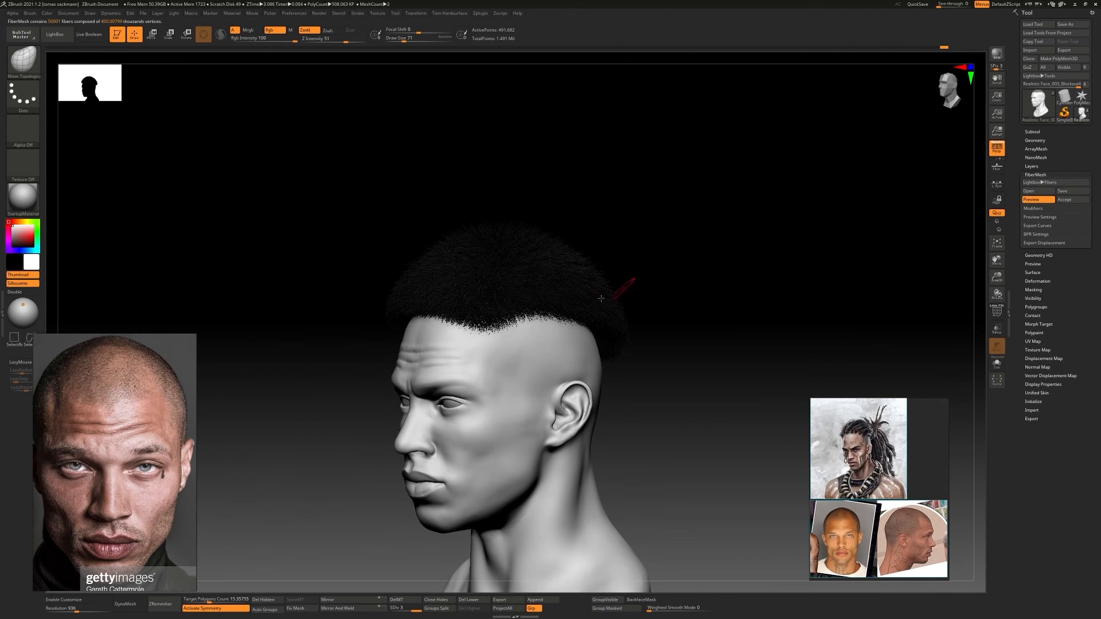
right_drag(610, 293, 699, 276)
click(1039, 209)
drag(1045, 217, 1037, 217)
right_drag(575, 309, 470, 304)
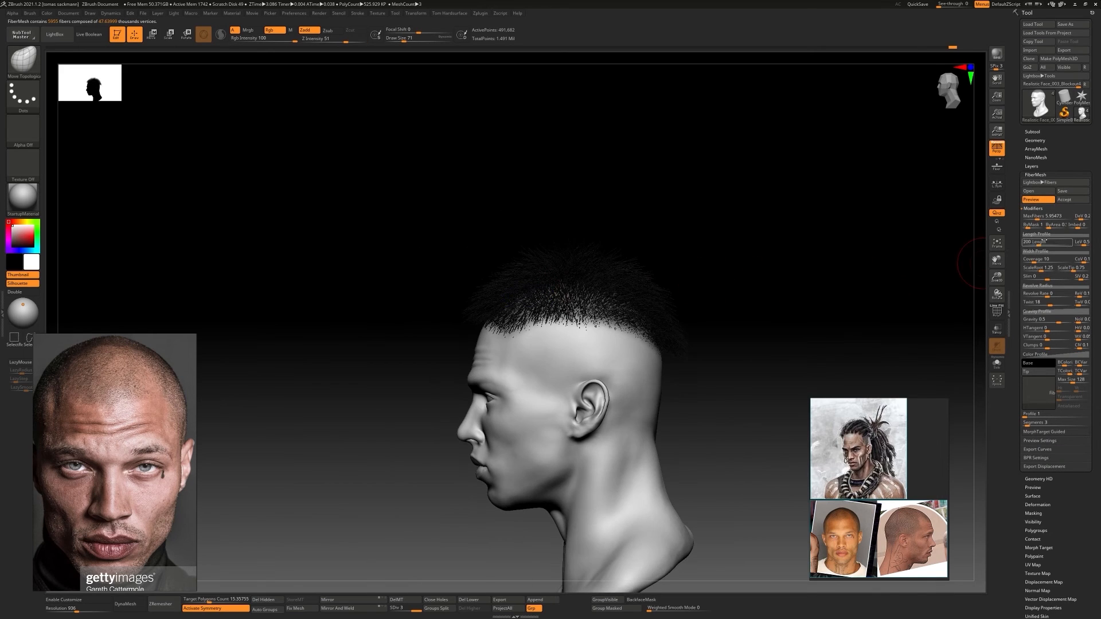
Lengthen the scalp fibers to about 532 and set their segments to 4
drag(1038, 243, 1048, 243)
ctrl+right_drag(652, 373, 751, 307)
ctrl+right_drag(717, 310, 717, 384)
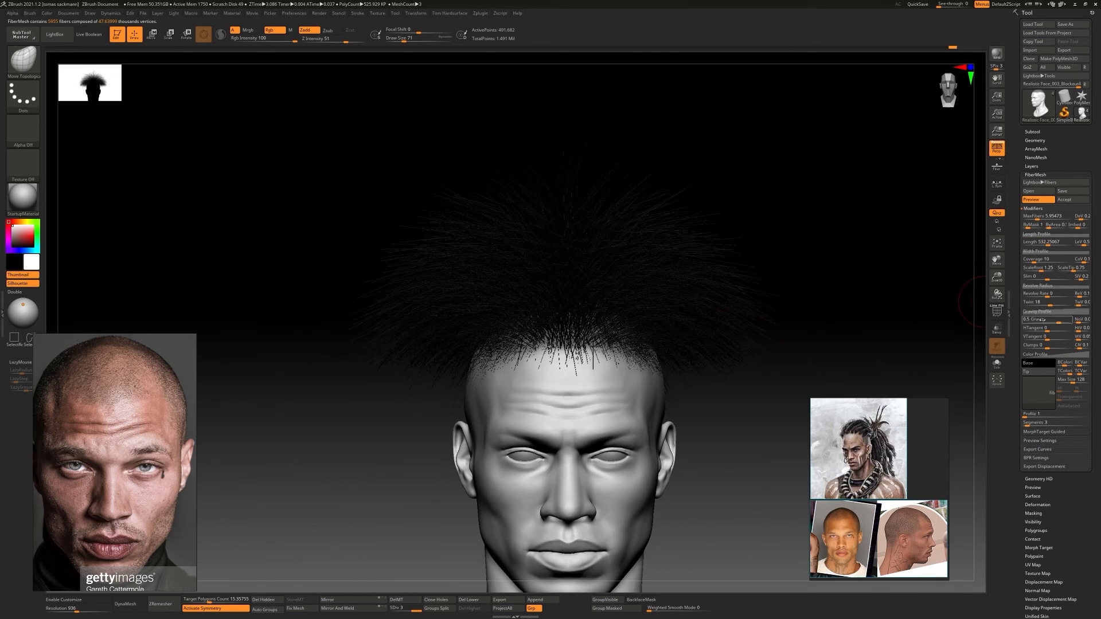
click(1027, 415)
click(975, 436)
ctrl+right_drag(774, 444, 594, 269)
click(1028, 415)
click(975, 435)
ctrl+right_drag(594, 270, 593, 319)
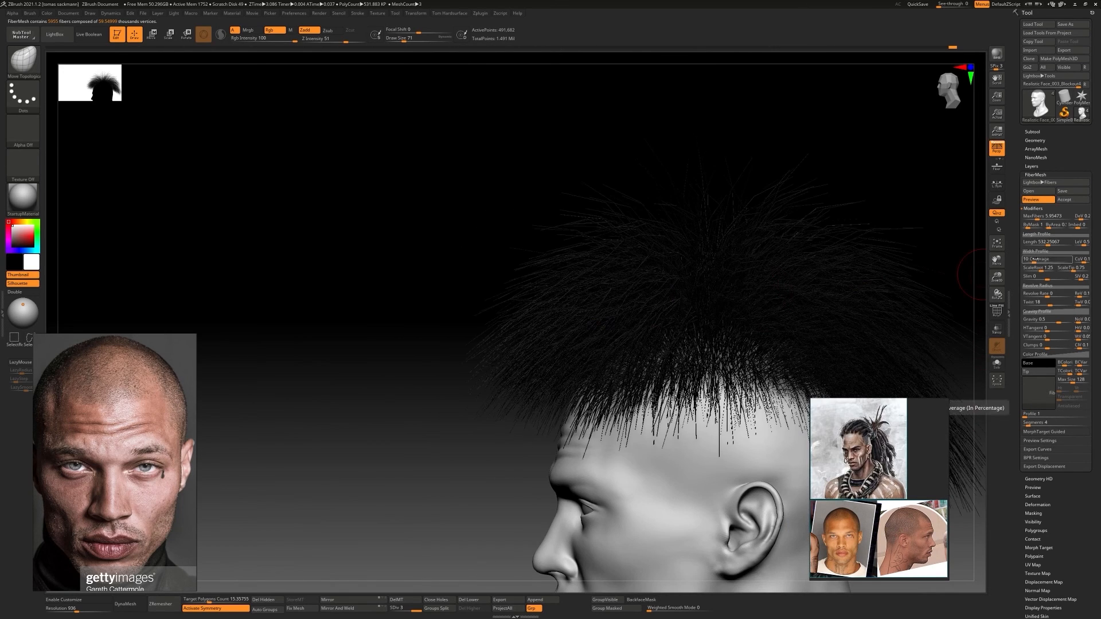
Reduce MaxFibers to about 2.11 and raise the fiber coverage to about 813 for thicker strands
drag(1034, 218, 1034, 218)
alt+right_drag(941, 367, 825, 320)
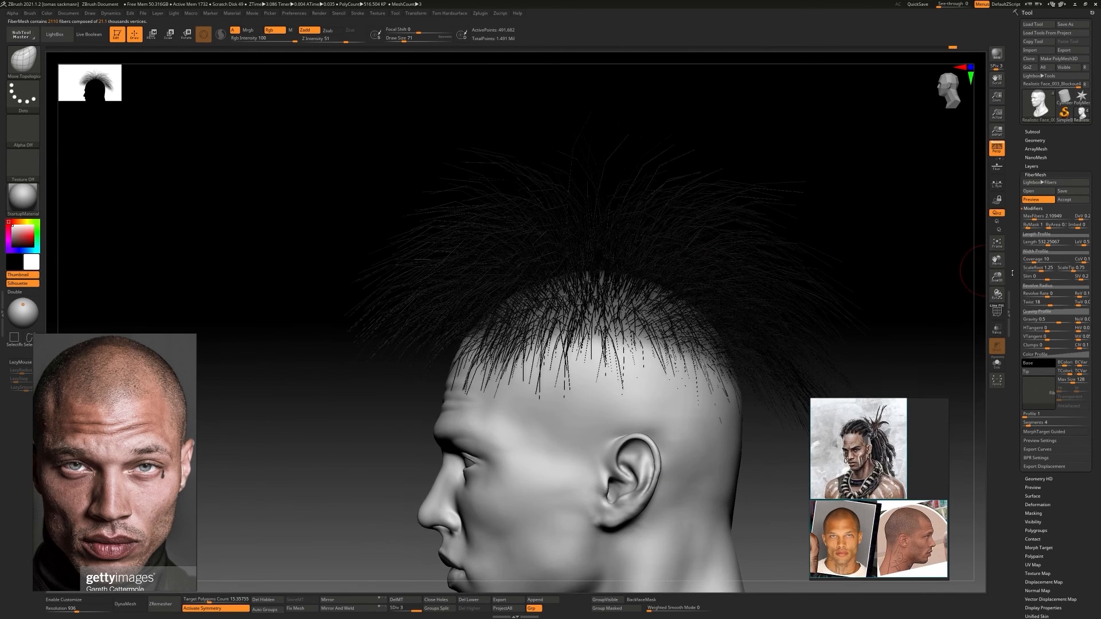
drag(1033, 261, 1053, 261)
ctrl+right_drag(860, 321, 859, 349)
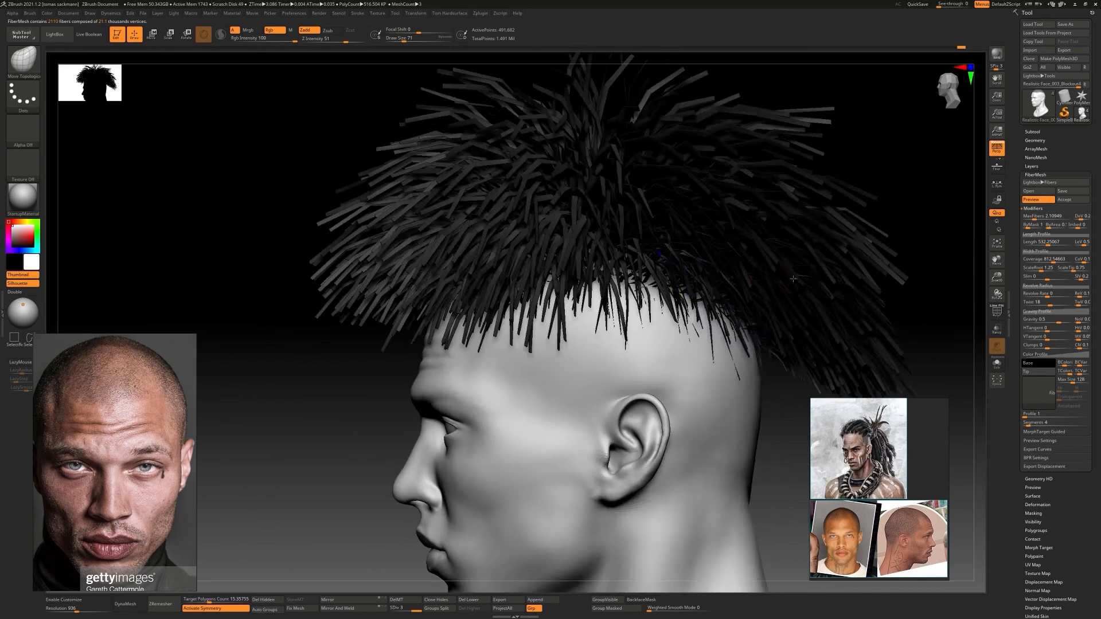
Lower MaxFibers to about 0.42 and increase the coverage to about 3121
ctrl+right_drag(849, 401, 832, 270)
right_drag(832, 269, 659, 350)
alt+right_drag(737, 309, 701, 310)
drag(1035, 218, 1031, 218)
alt+right_drag(731, 298, 642, 304)
drag(1063, 261, 1064, 262)
ctrl+right_drag(855, 281, 854, 315)
right_drag(854, 316, 762, 310)
Set the fiber length to about 976 and the fiber profile to 4
drag(1026, 416, 1033, 417)
ctrl+right_drag(794, 344, 877, 289)
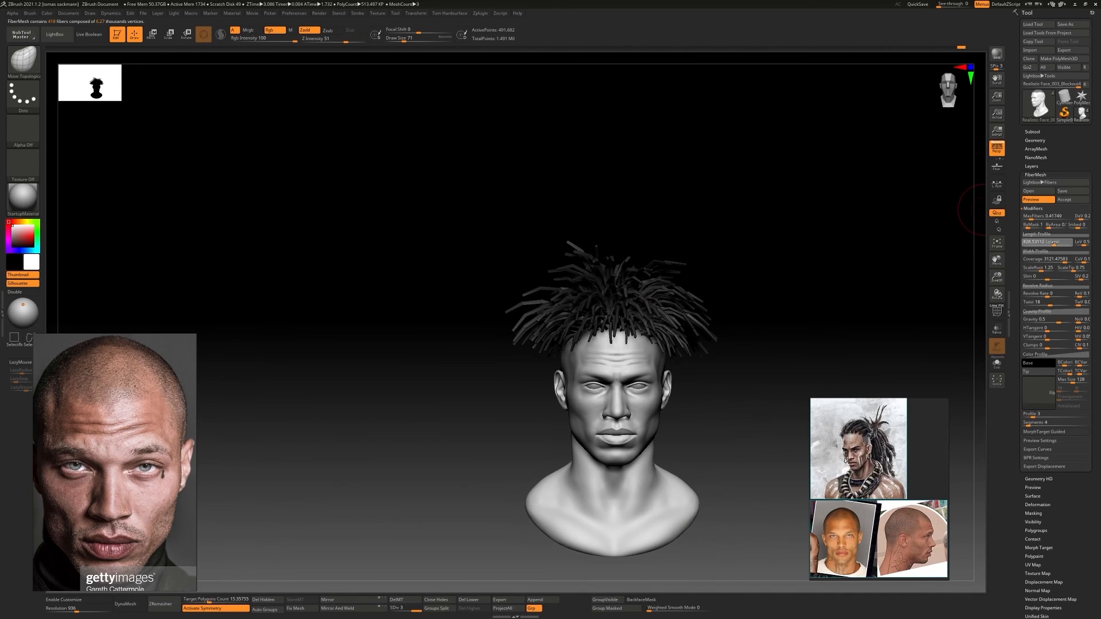
drag(1055, 242, 1057, 242)
right_drag(631, 284, 814, 297)
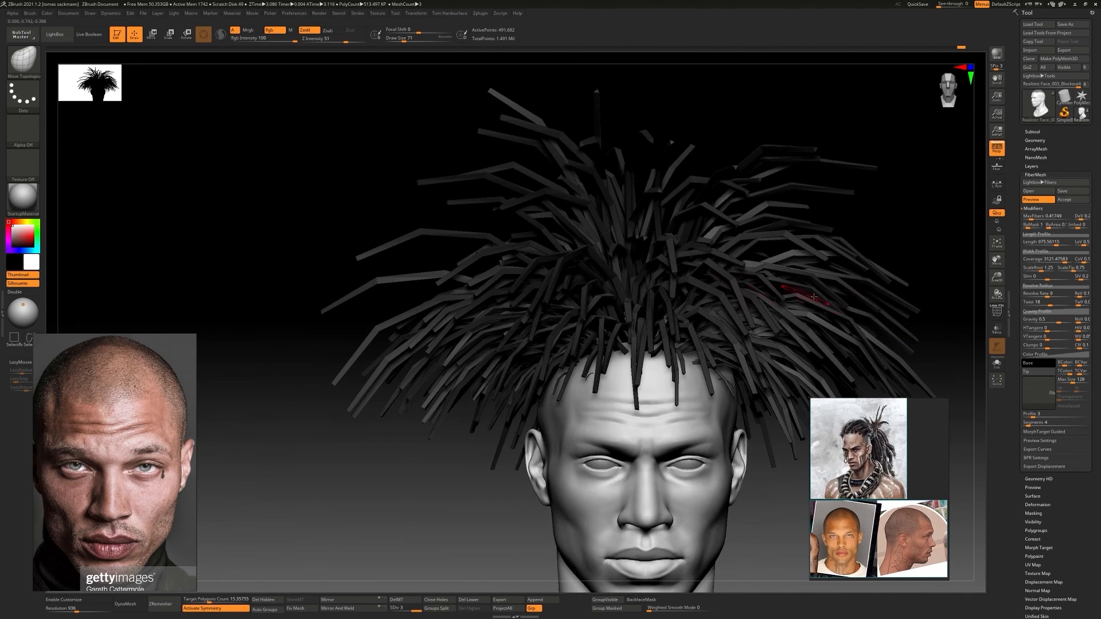
drag(1033, 416, 1036, 416)
ctrl+right_drag(771, 350, 668, 289)
Reduce MaxFibers to 0.25 for fewer hair strands
drag(1032, 218, 1029, 217)
right_drag(771, 304, 857, 301)
drag(1029, 216, 1041, 245)
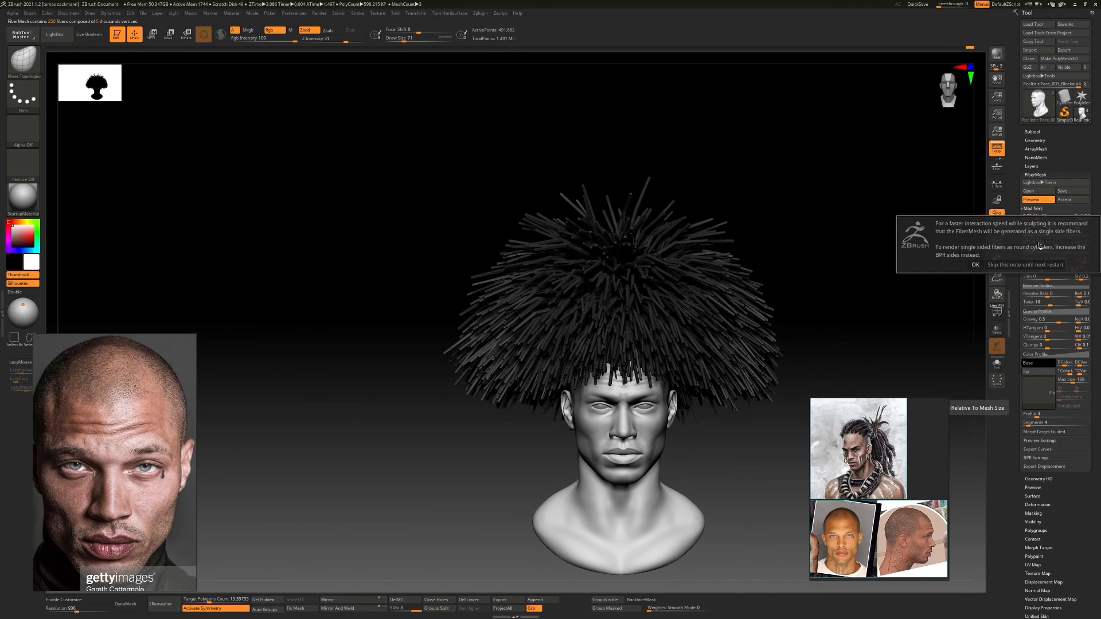
click(975, 264)
shift+right_drag(755, 279, 680, 286)
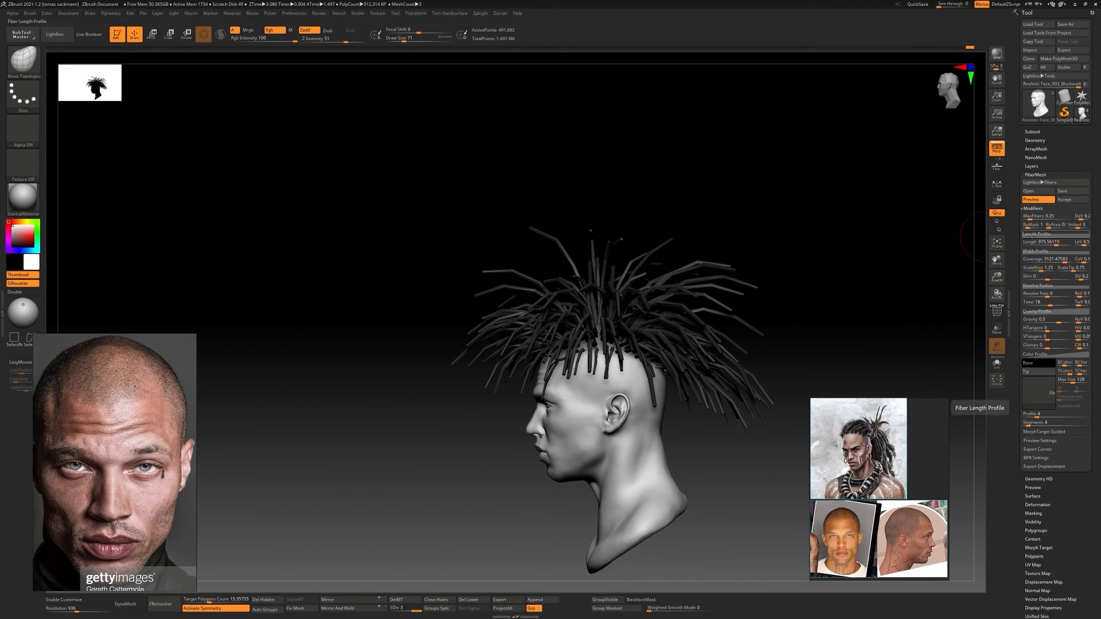
Lengthen the fibers to about 1497 and save the settings as the preset Fibers21.zfp
drag(1056, 244, 1064, 245)
click(976, 265)
shift+right_drag(619, 292, 726, 295)
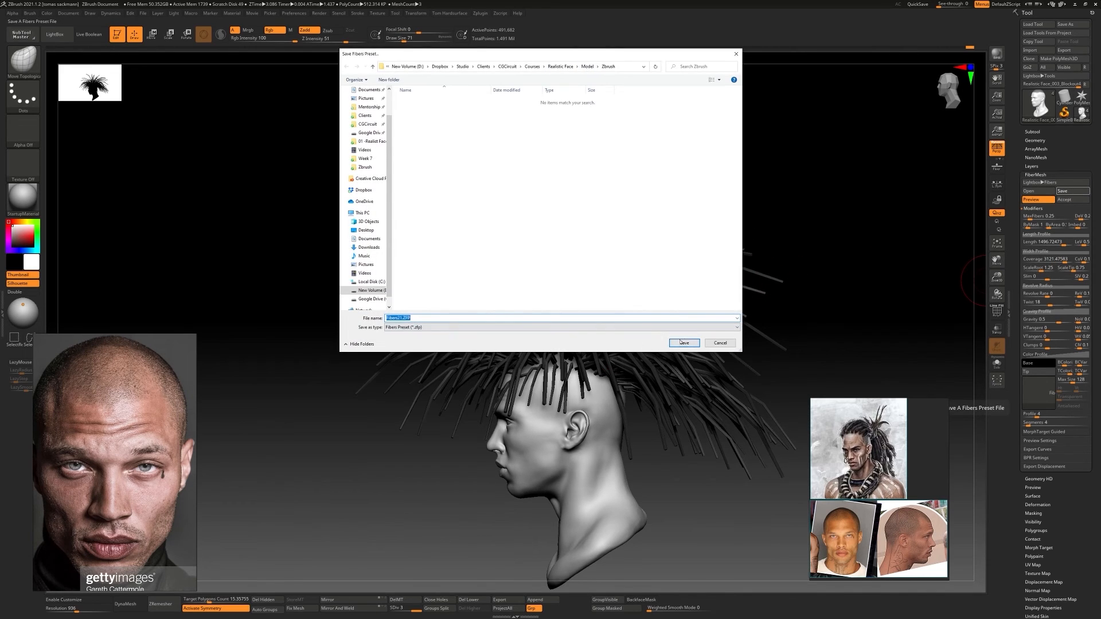
click(681, 342)
Set the fibers' gravity to about 0.041 and clumps to about 0.008, and shift the reference board away from its corner
drag(1058, 320, 1050, 321)
drag(1037, 415, 1024, 415)
drag(585, 304, 888, 307)
mouse_move(683, 298)
mouse_down()
mouse_move(759, 299)
mouse_move(671, 294)
mouse_up()
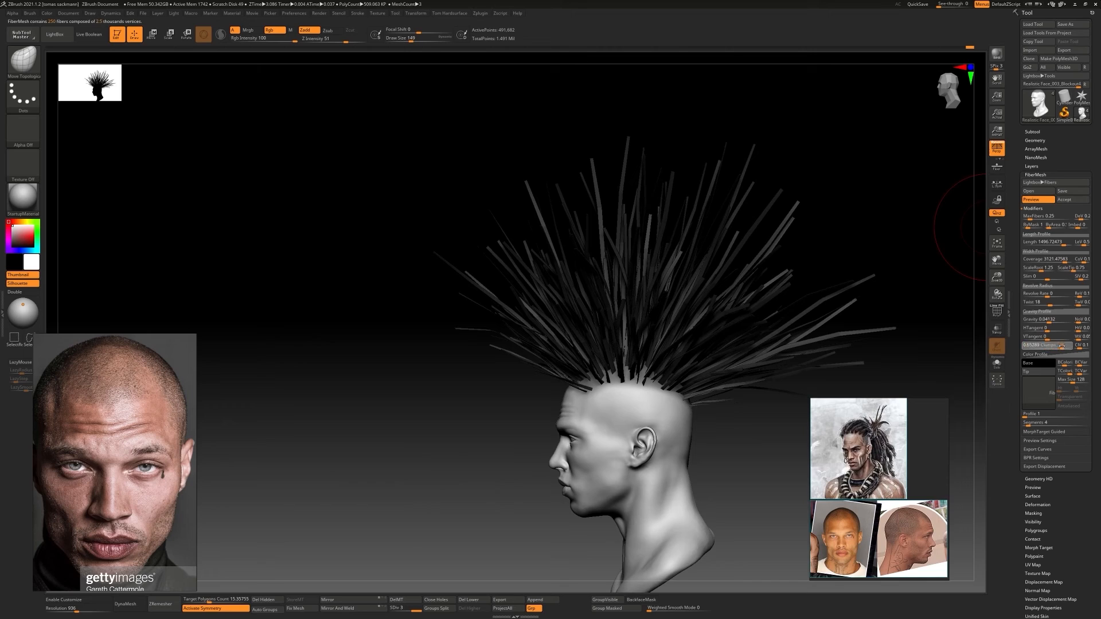
drag(682, 315, 732, 317)
click(1036, 415)
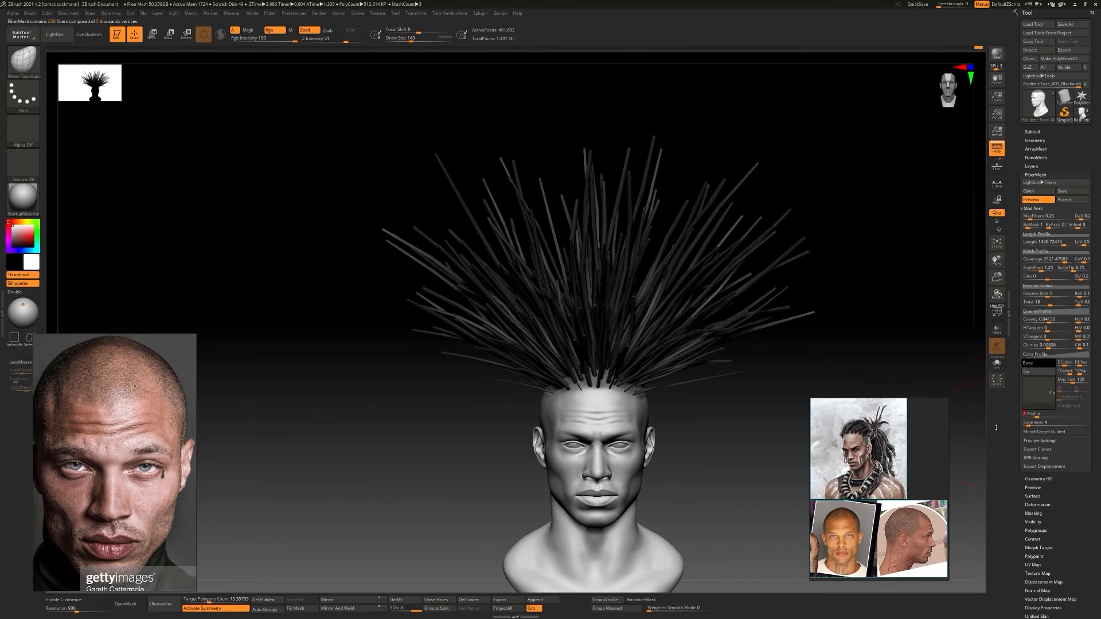
drag(907, 464, 841, 465)
click(974, 438)
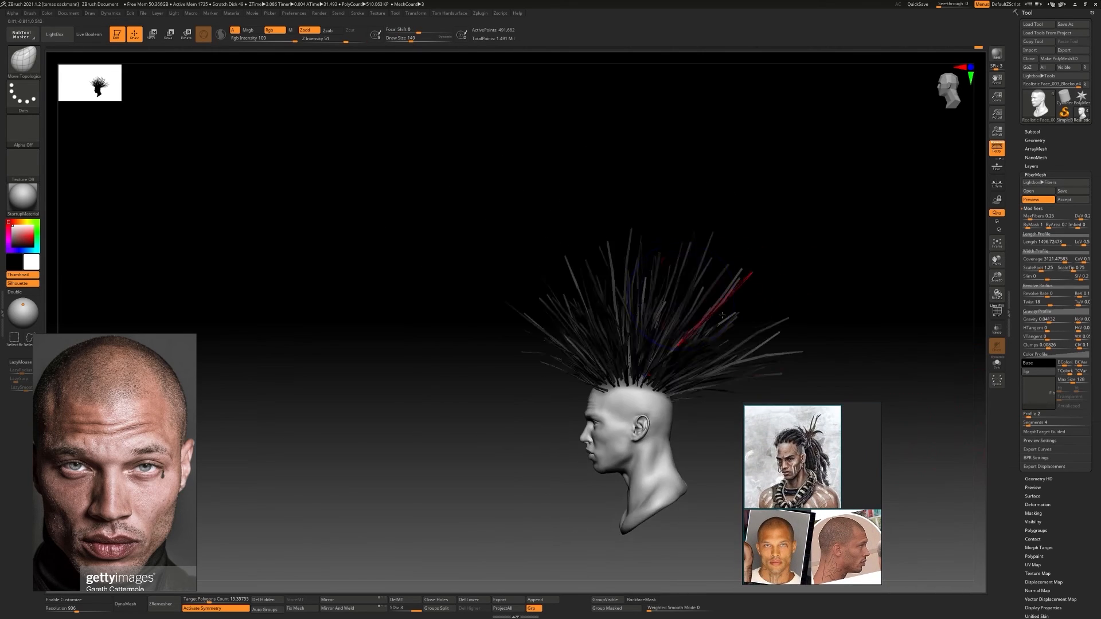
Raise the fiber coverage to about 4843 and reduce MaxFibers to 0.15, keeping the profile at 4
drag(1067, 261, 1070, 260)
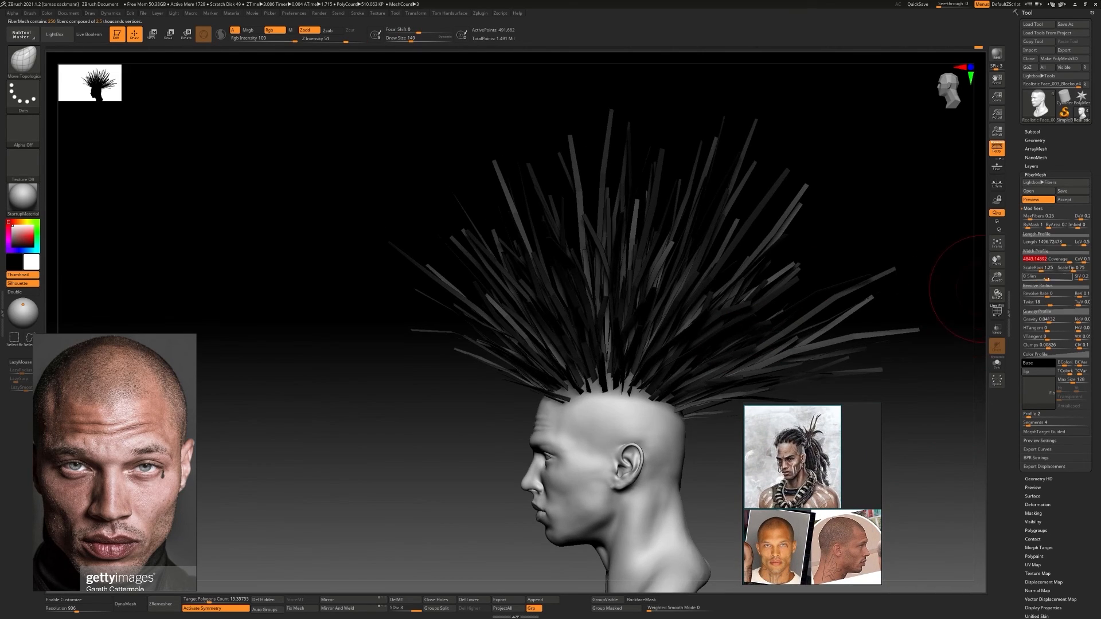
right_drag(760, 318, 940, 281)
text(0 )
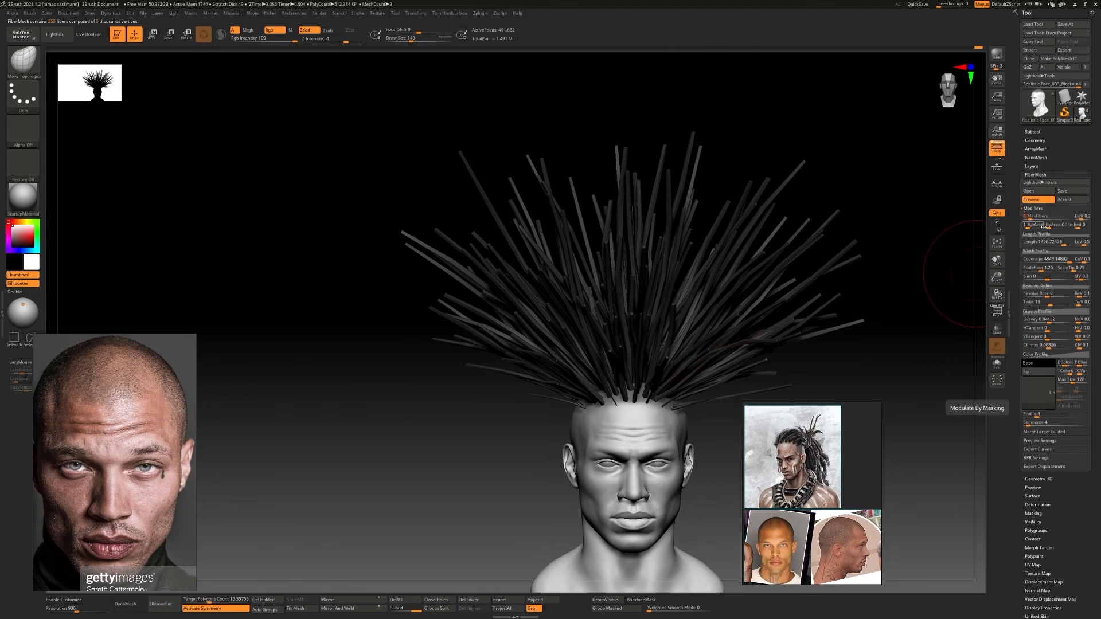
text(.2)
key(Return)
click(975, 248)
right_drag(820, 275, 630, 288)
text(0.15)
key(Return)
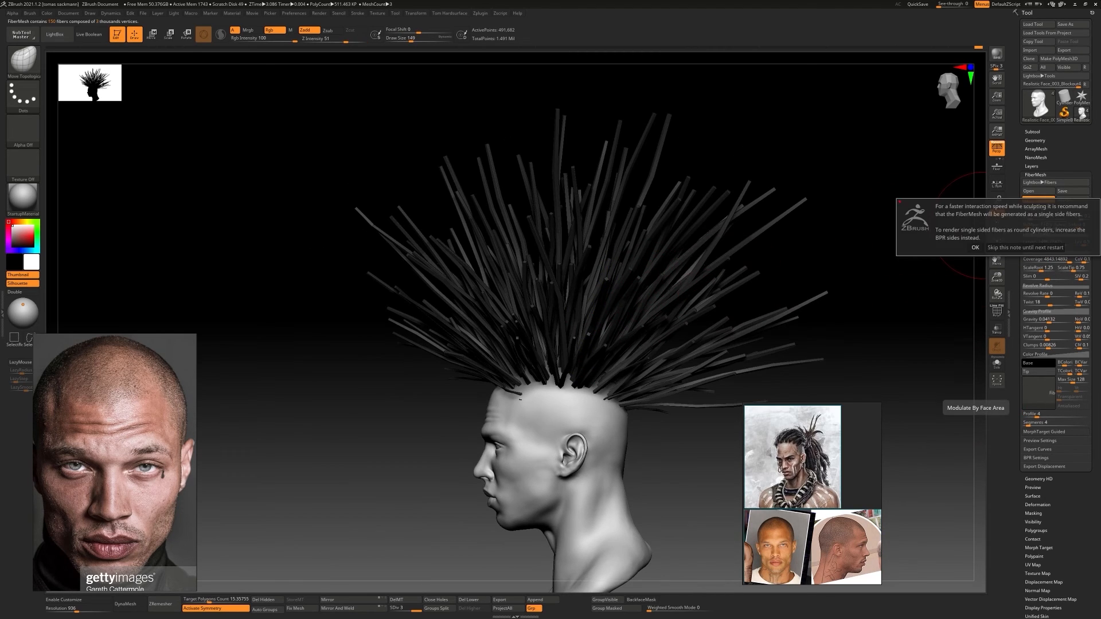
click(975, 246)
Increase the fiber coverage to 5000 and set MaxFibers to 0.16
shift+right_drag(476, 278, 641, 287)
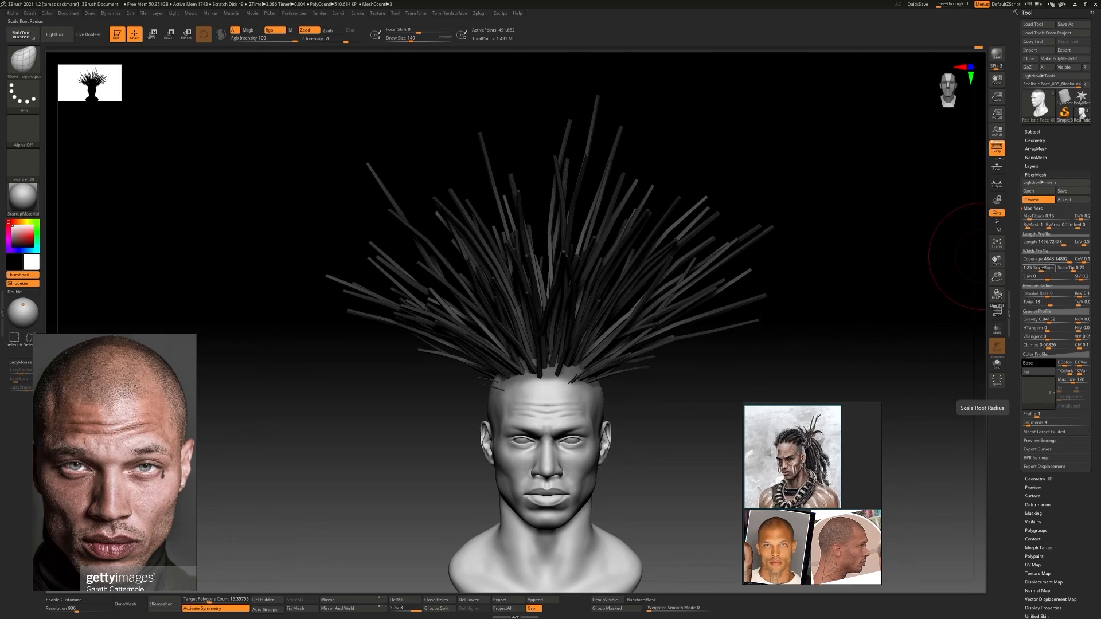
drag(1069, 262, 1078, 262)
right_drag(771, 324, 815, 315)
click(1046, 217)
text(0.16)
key(Return)
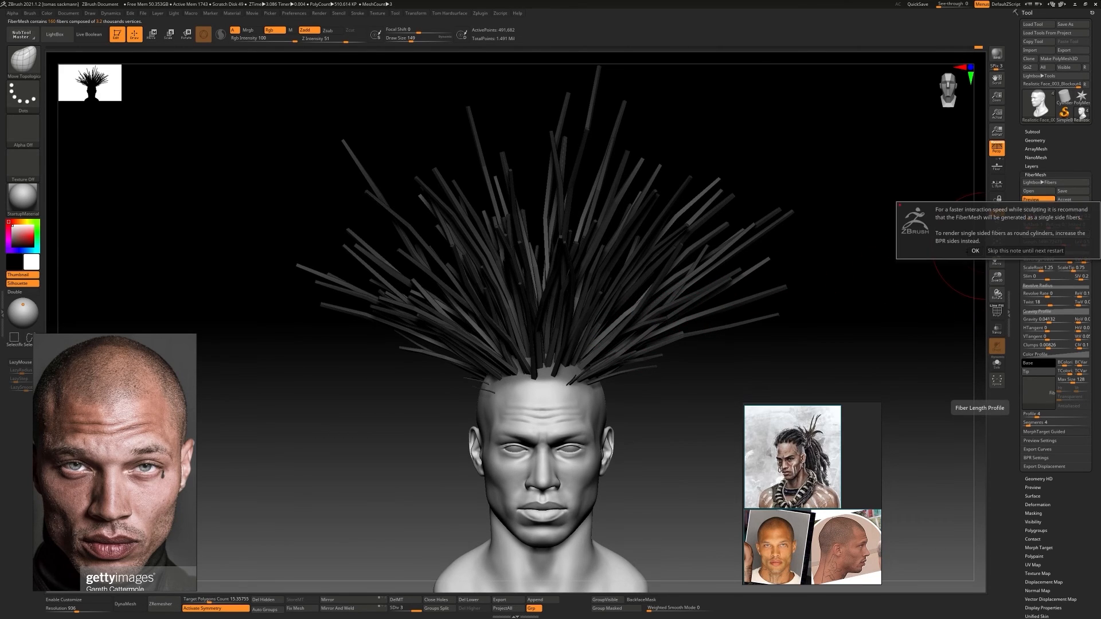
Overwrite the preset Fibers21.zfp with the current fiber settings
right_drag(912, 272, 724, 279)
click(1066, 193)
double_click(414, 100)
click(570, 313)
Accept the previewed fibers as a separate subtool and show the head together with them
click(1065, 199)
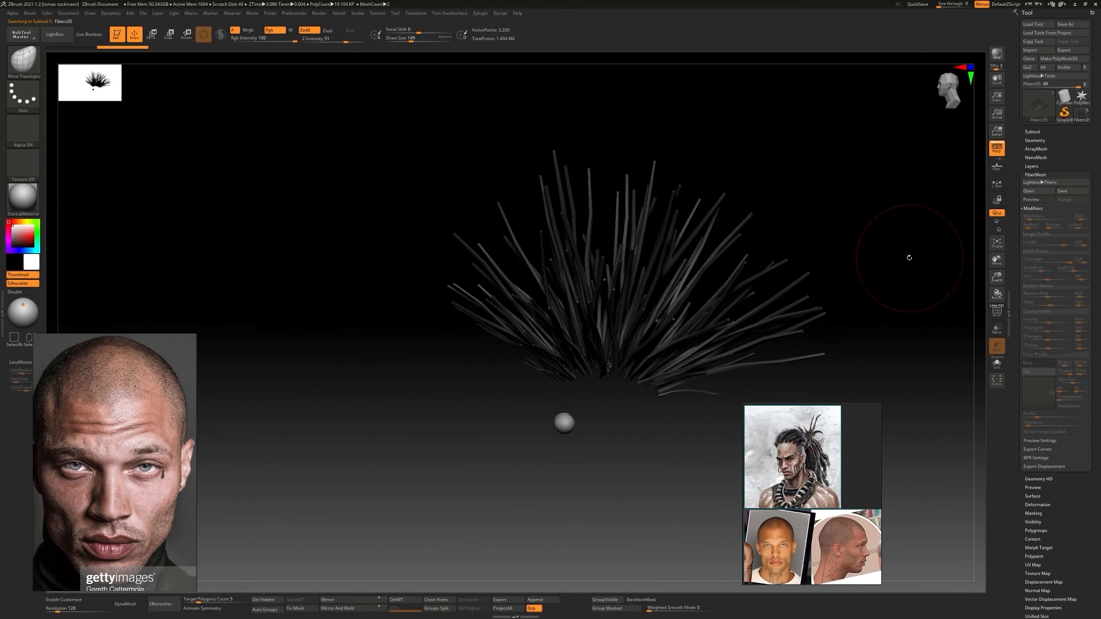
click(1032, 131)
click(1086, 198)
alt+right_drag(881, 258, 860, 257)
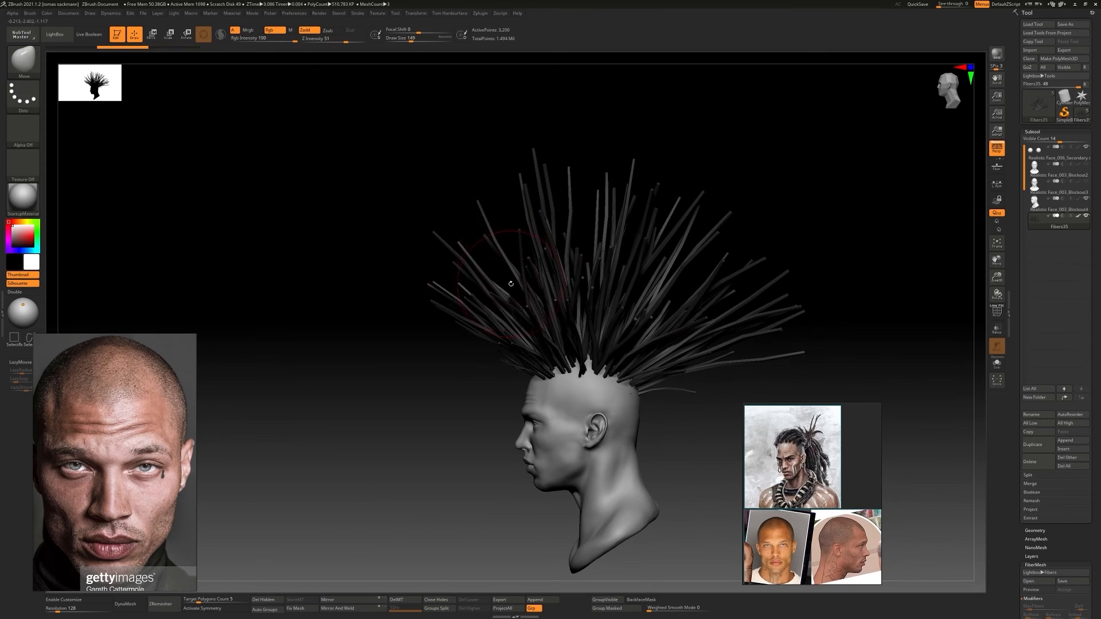
Try to sweep the fibers backward with the Move brush at draw size 814 and symmetry on
mouse_move(511, 283)
right_down()
mouse_move(655, 272)
mouse_move(366, 491)
right_up()
click(210, 609)
right_drag(321, 367, 622, 280)
key(s)
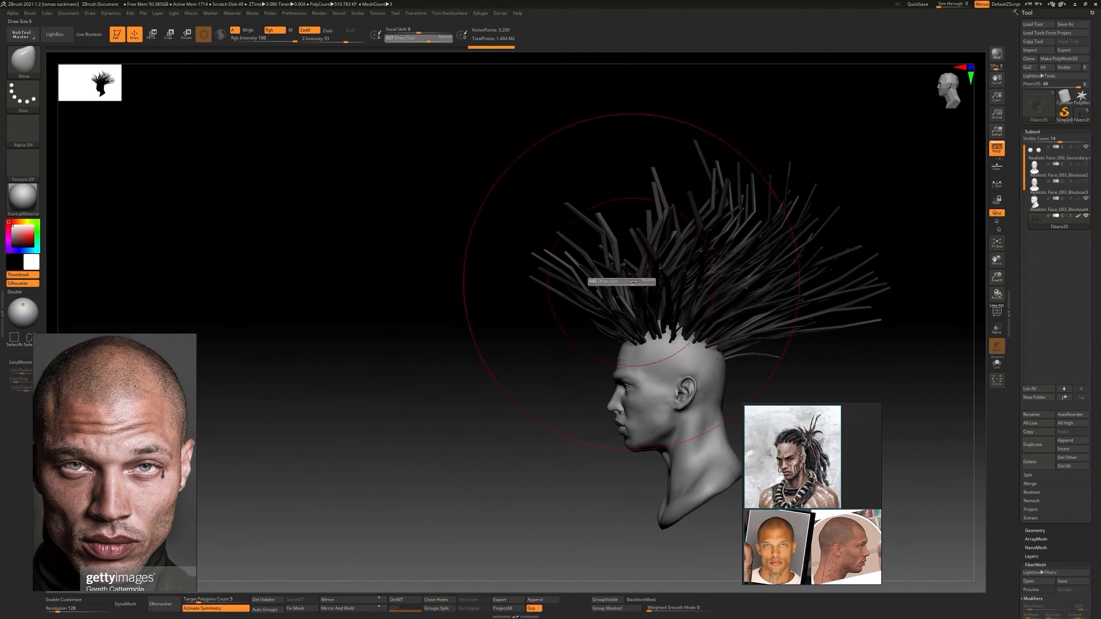
drag(622, 281, 640, 280)
drag(677, 229, 774, 224)
drag(717, 201, 803, 258)
ctrl+right_drag(803, 229, 803, 321)
drag(688, 183, 791, 286)
ctrl+right_drag(803, 322, 803, 230)
right_drag(803, 258, 544, 269)
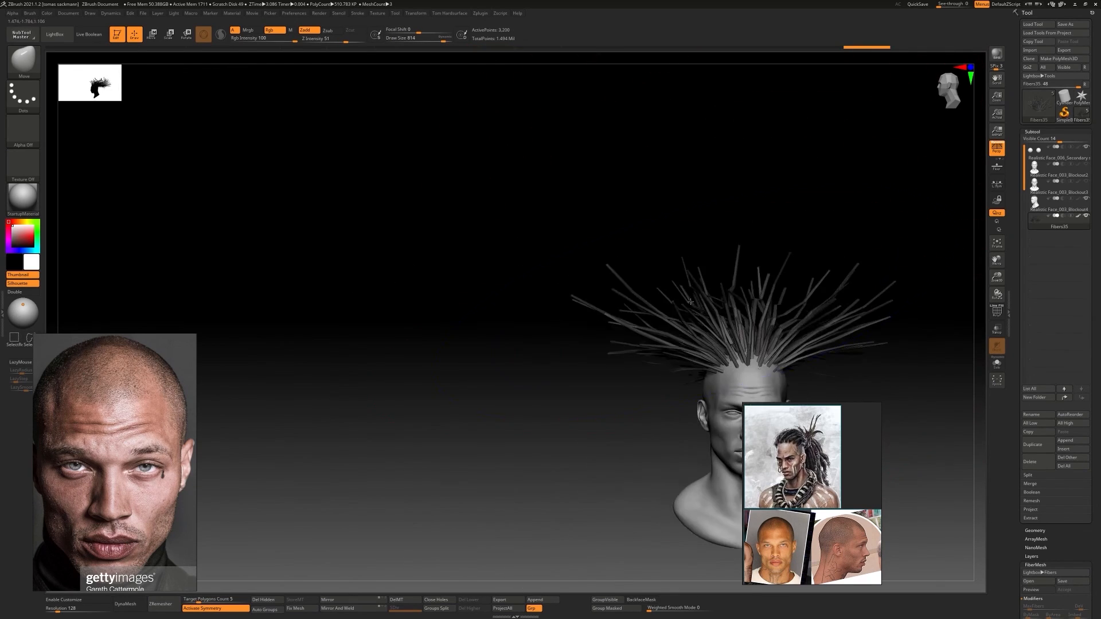
Try to pull the outer strands in toward the head from the front with the Move brush
right_drag(372, 321, 631, 312)
drag(717, 275, 604, 312)
right_drag(803, 287, 545, 292)
mouse_move(676, 312)
mouse_down()
mouse_move(647, 321)
mouse_move(630, 292)
mouse_up()
right_drag(802, 298, 670, 307)
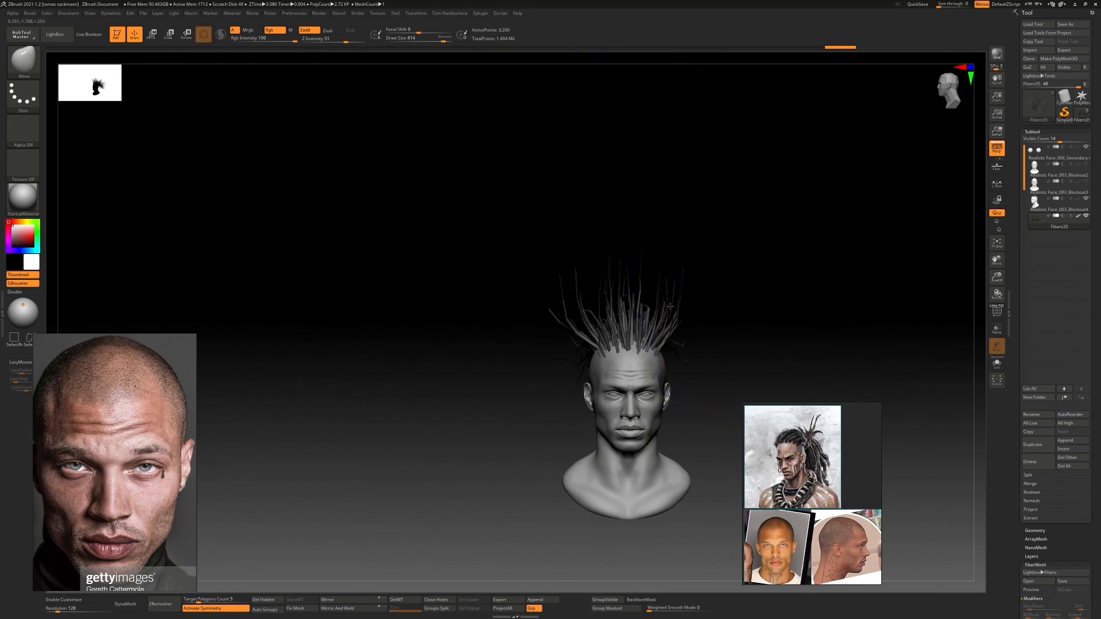
right_drag(597, 303, 745, 299)
ctrl+right_drag(746, 298, 700, 212)
drag(699, 213, 680, 229)
mouse_move(680, 230)
ctrl+right_down()
mouse_move(648, 315)
mouse_move(661, 293)
mouse_move(654, 333)
ctrl+right_up()
right_drag(653, 332, 565, 298)
Try to comb the strands back over the head with the GroomHairLong brush
key(b)
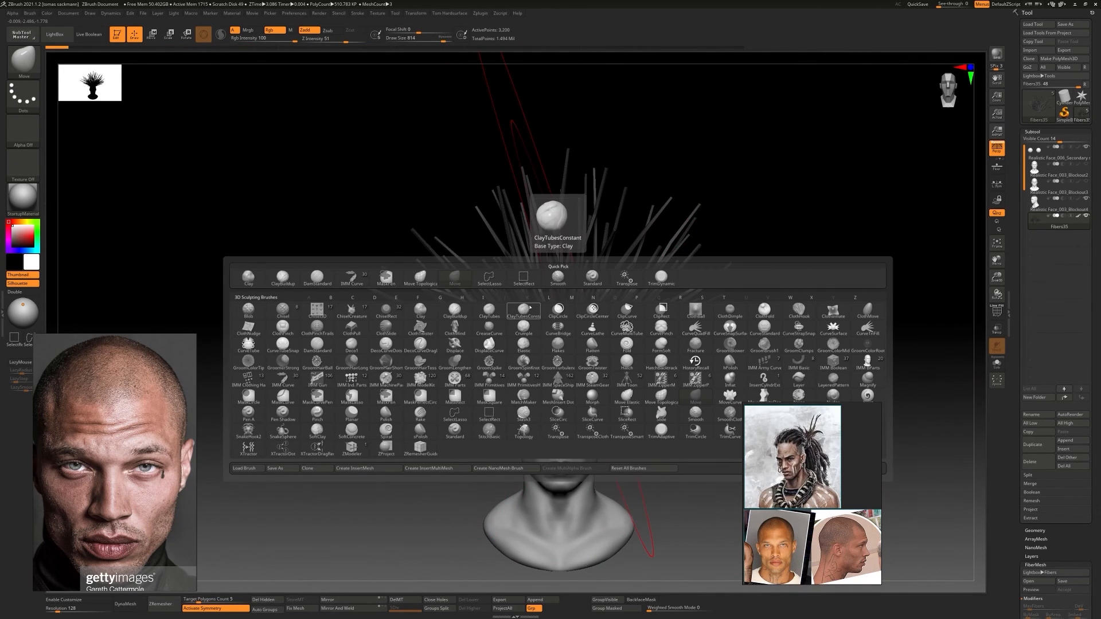
key(b)
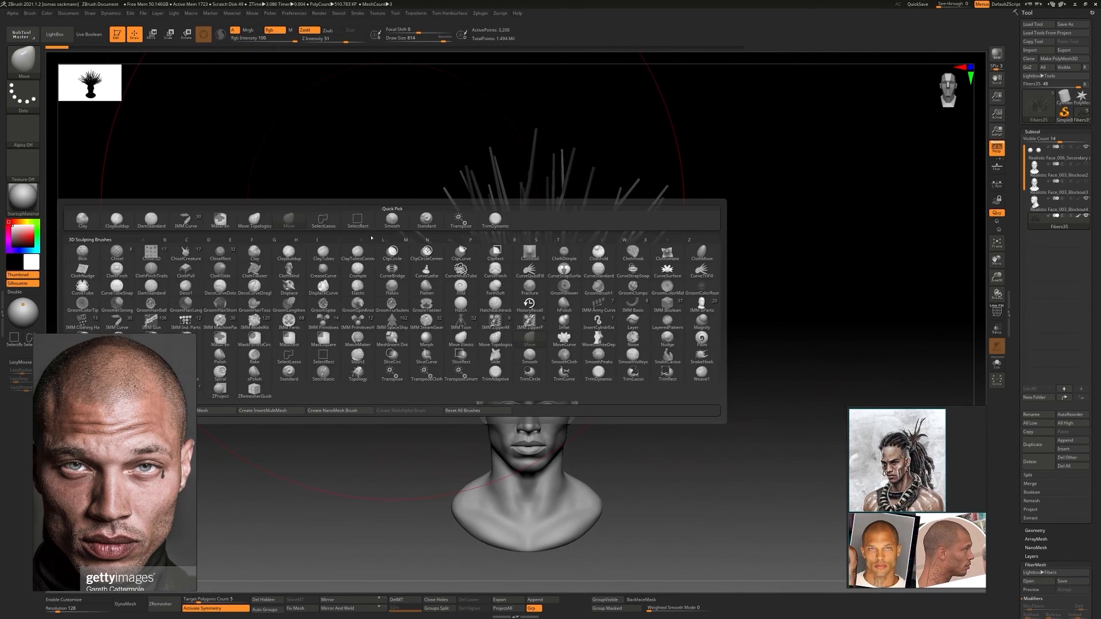
key(g)
click(187, 305)
click(644, 286)
right_drag(644, 286, 634, 247)
shift+drag(634, 246, 648, 229)
right_drag(688, 235, 577, 244)
shift+drag(577, 244, 533, 241)
right_drag(533, 240, 504, 247)
drag(504, 247, 526, 246)
alt+right_drag(585, 269, 493, 247)
mouse_move(493, 246)
mouse_down()
mouse_move(676, 257)
mouse_move(703, 292)
mouse_up()
right_drag(659, 267, 633, 265)
drag(632, 265, 677, 293)
right_drag(562, 284, 662, 287)
drag(662, 288, 688, 258)
right_drag(740, 258, 639, 252)
drag(638, 252, 774, 304)
alt+right_drag(738, 292, 607, 269)
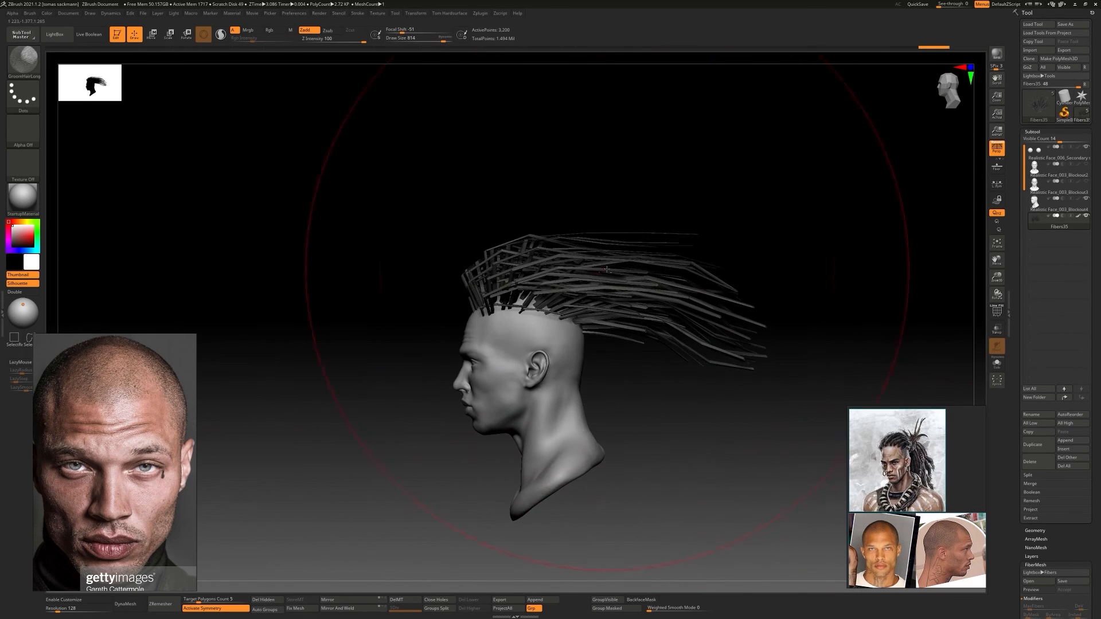
right_drag(491, 274, 605, 304)
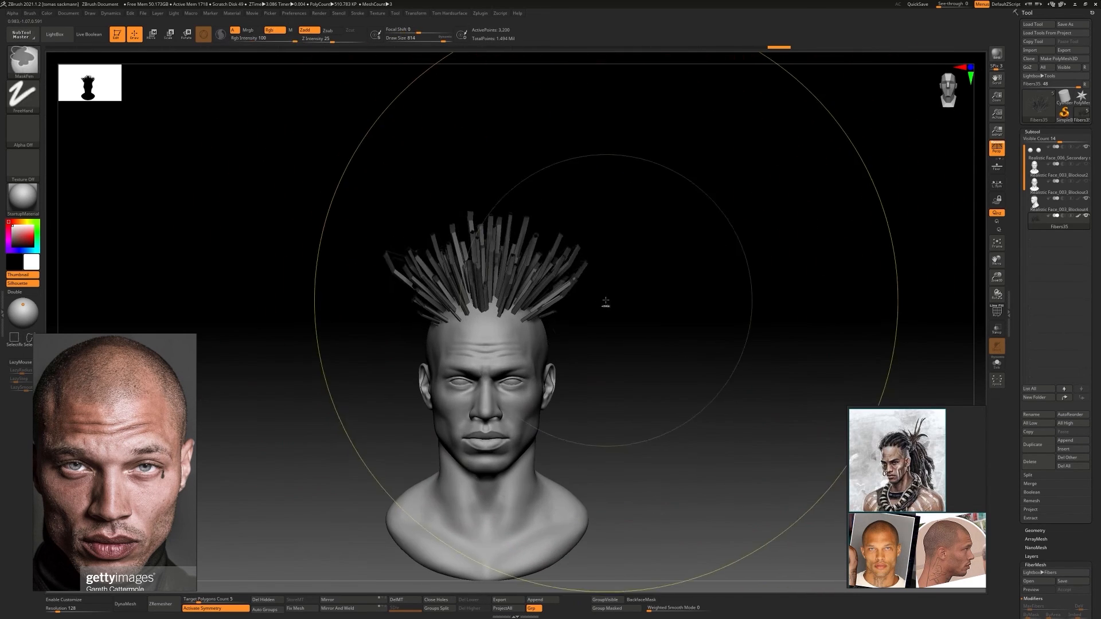
Hide the fiber subtool, select the head and load the Fibers21.zfp fiber preset onto it
click(1061, 204)
click(1085, 216)
drag(1066, 556, 1066, 121)
click(1030, 147)
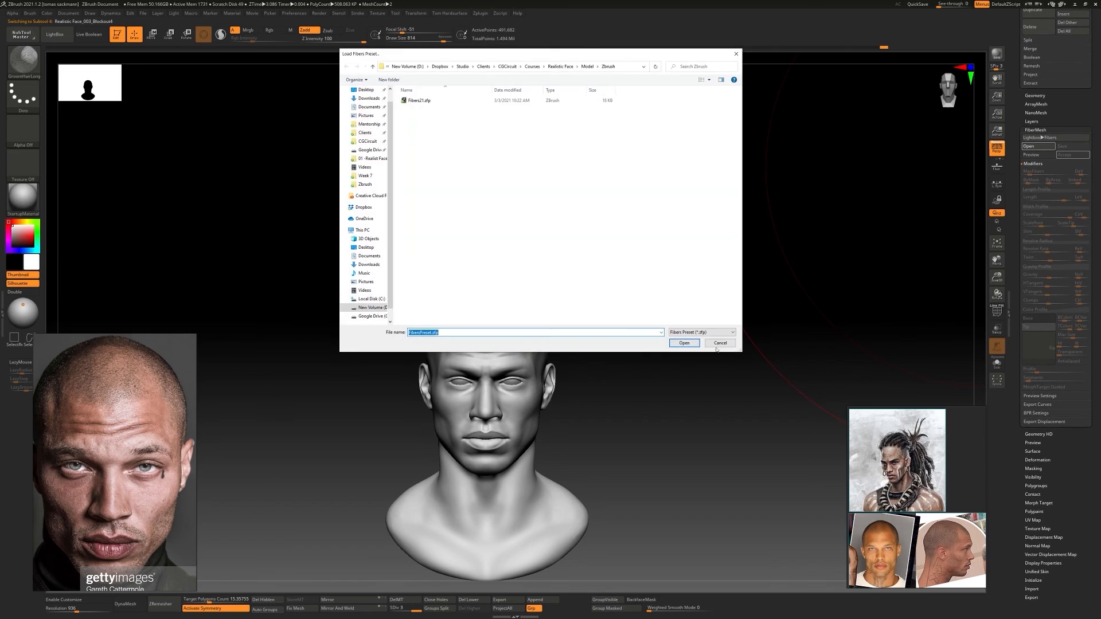
double_click(418, 100)
click(973, 174)
Try 9 segments and a lower ByMask influence on the previewed fibers, and restore ByMask to 1
drag(1027, 379, 1034, 379)
right_drag(888, 309, 787, 280)
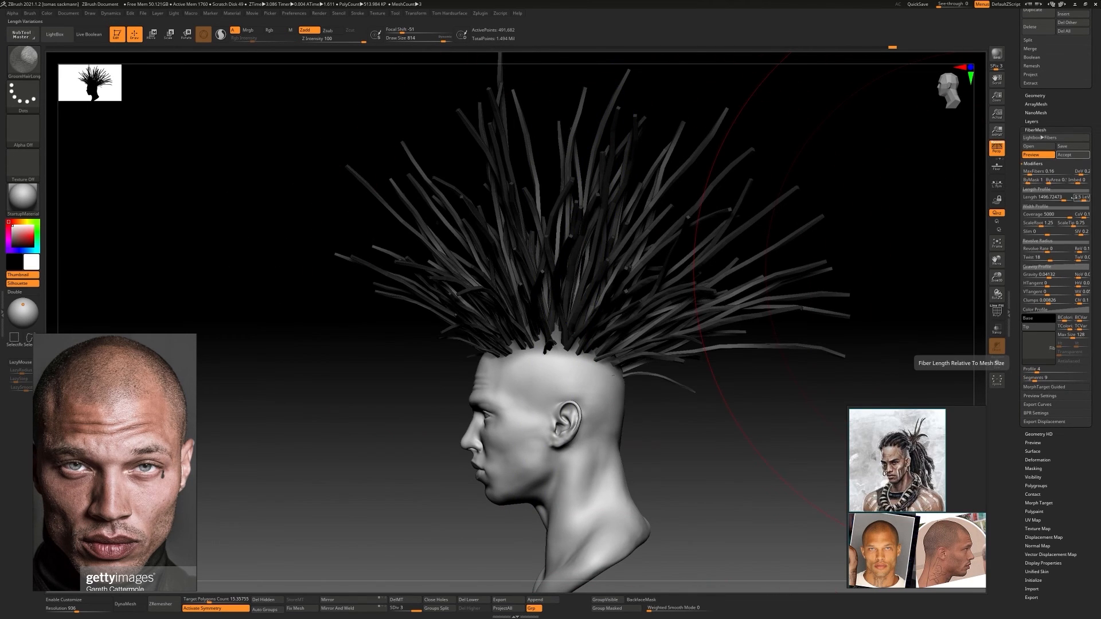
drag(1025, 181, 1021, 181)
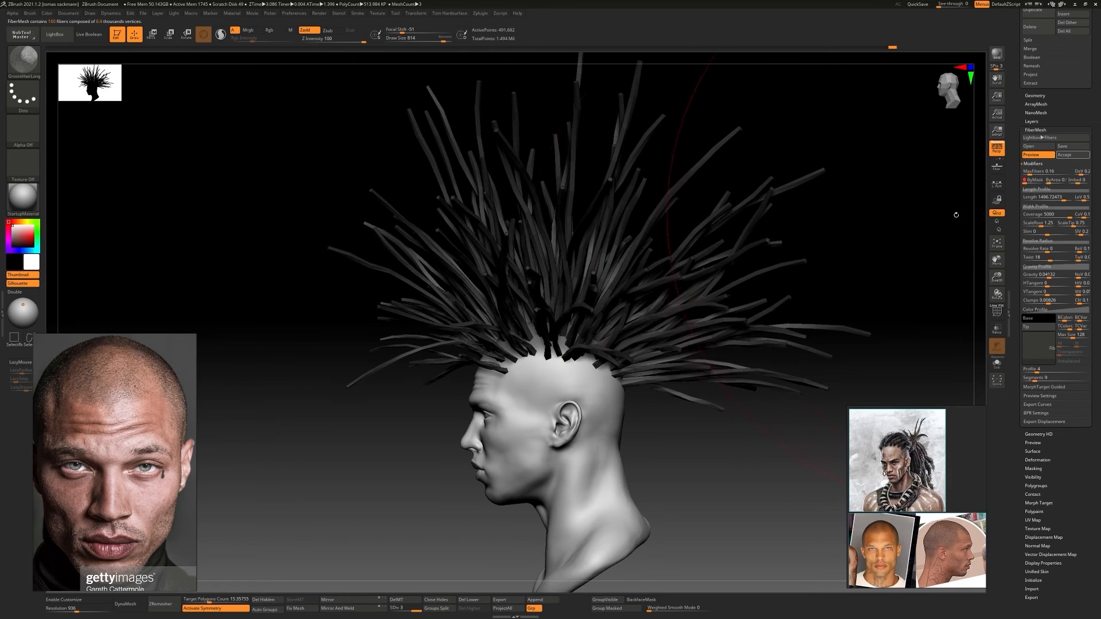
right_drag(642, 270, 731, 258)
right_drag(797, 287, 754, 253)
ctrl+right_drag(755, 252, 691, 287)
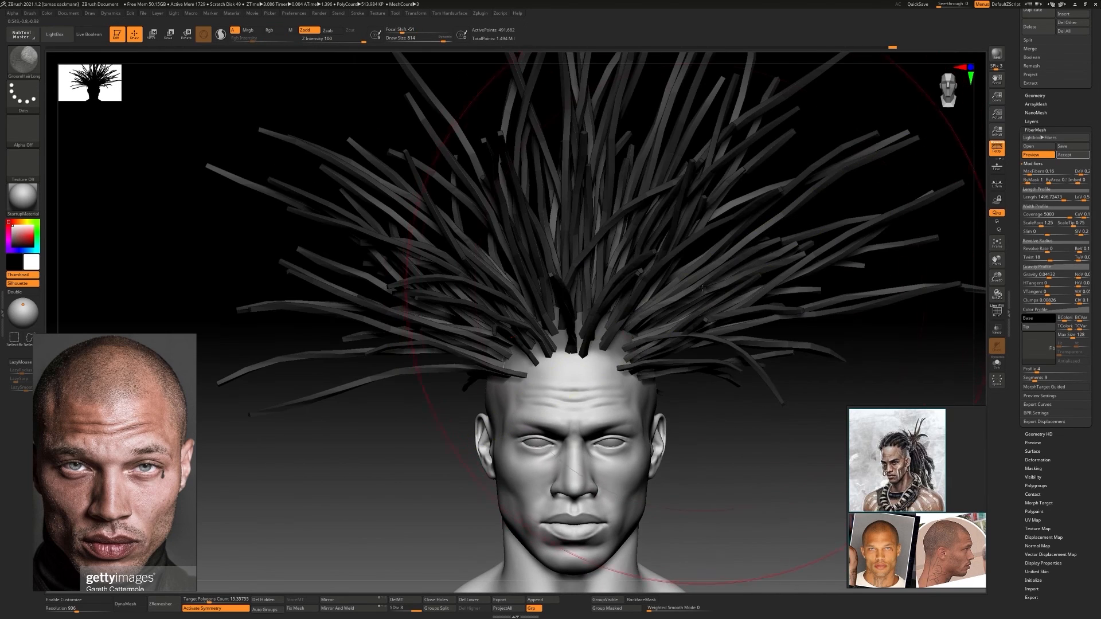
drag(1034, 380, 1027, 380)
drag(1024, 181, 1030, 181)
Turn the fiber preview off and on again, and set the fibers' segments to 8
ctrl+right_drag(895, 390, 865, 289)
click(1034, 154)
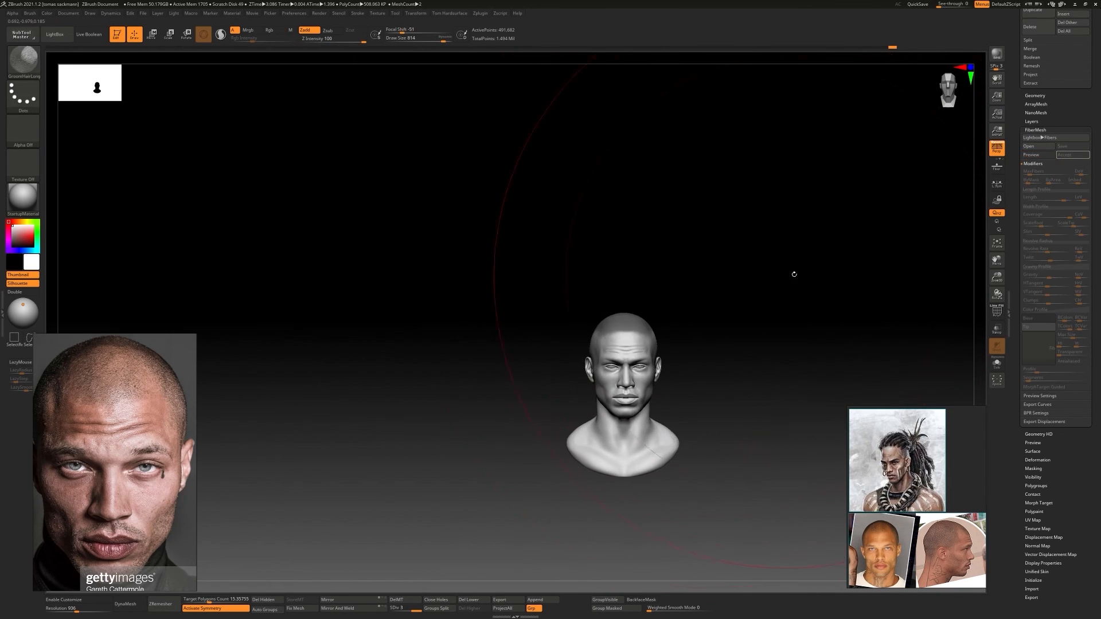
ctrl+right_drag(794, 273, 794, 293)
click(1032, 147)
click(720, 343)
click(1031, 155)
ctrl+right_drag(883, 276, 877, 313)
drag(1029, 380, 1033, 380)
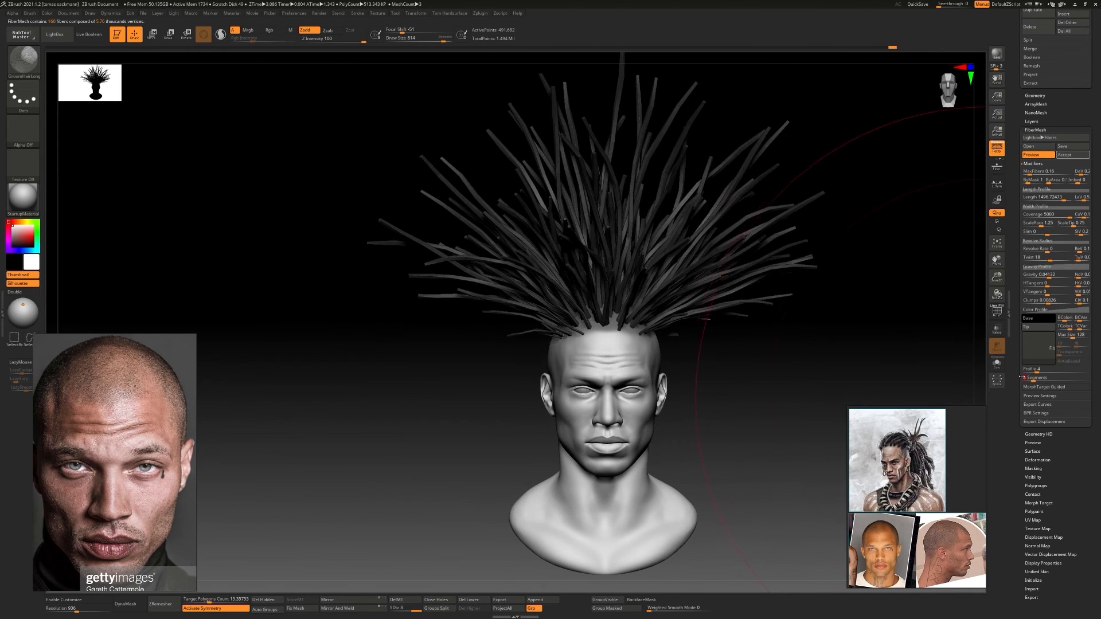
Set the fibers' gravity to about 0.058 and their length to 2000
right_drag(900, 287, 814, 284)
drag(1048, 278, 1049, 277)
mouse_move(686, 275)
right_down()
mouse_move(734, 265)
mouse_move(690, 287)
right_up()
drag(1063, 198, 1073, 198)
ctrl+right_drag(711, 287, 700, 260)
right_drag(700, 261, 685, 302)
key(Return)
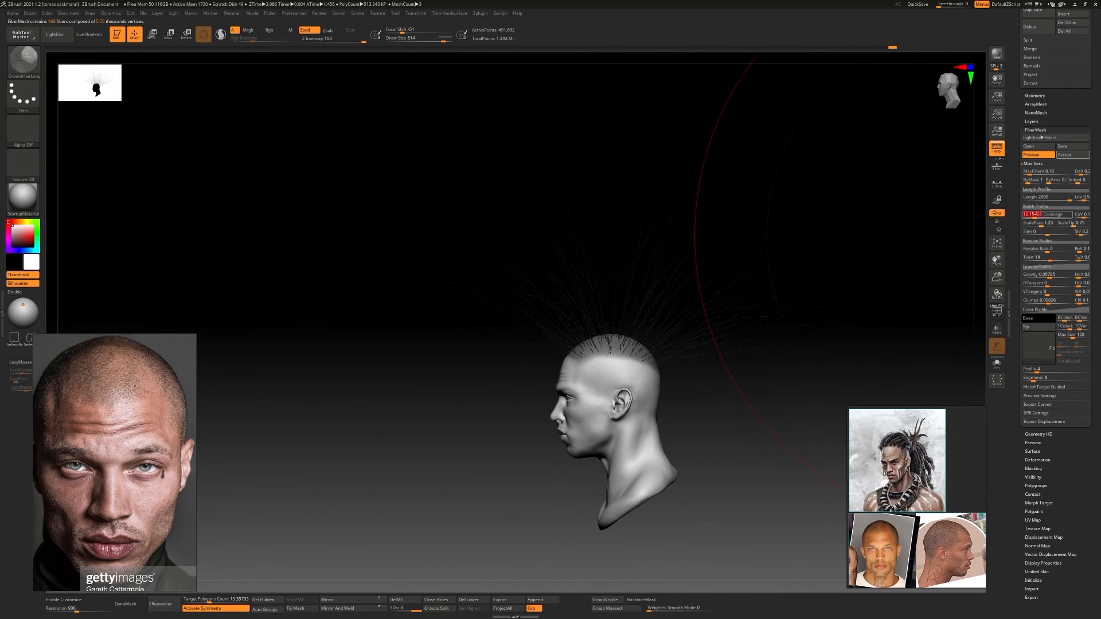
Accept the previewed fibers on the head and select the resulting fiber subtool for grooming
click(1072, 155)
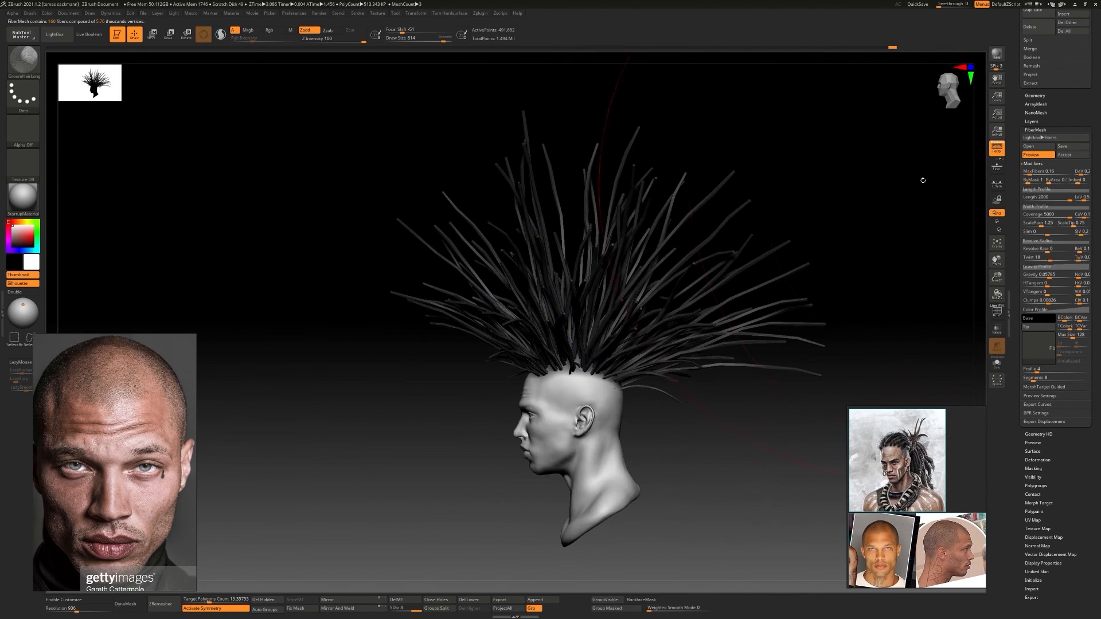
drag(1035, 112, 1035, 514)
click(1059, 206)
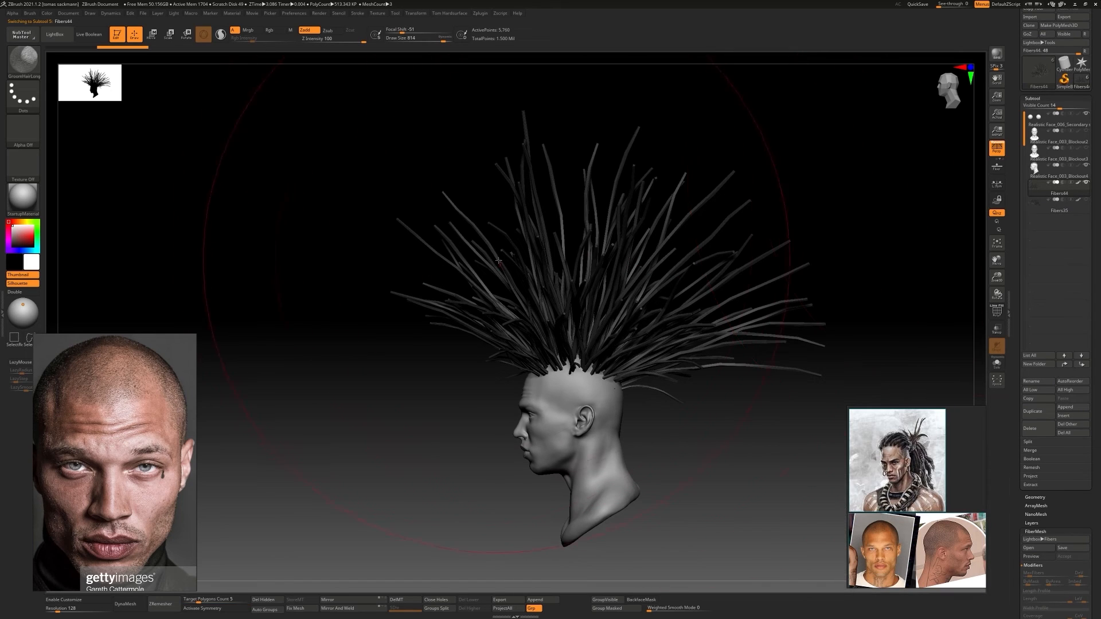
Comb the fibers toward the back of the head with the GroomHairLong brush without symmetry
drag(730, 252, 768, 288)
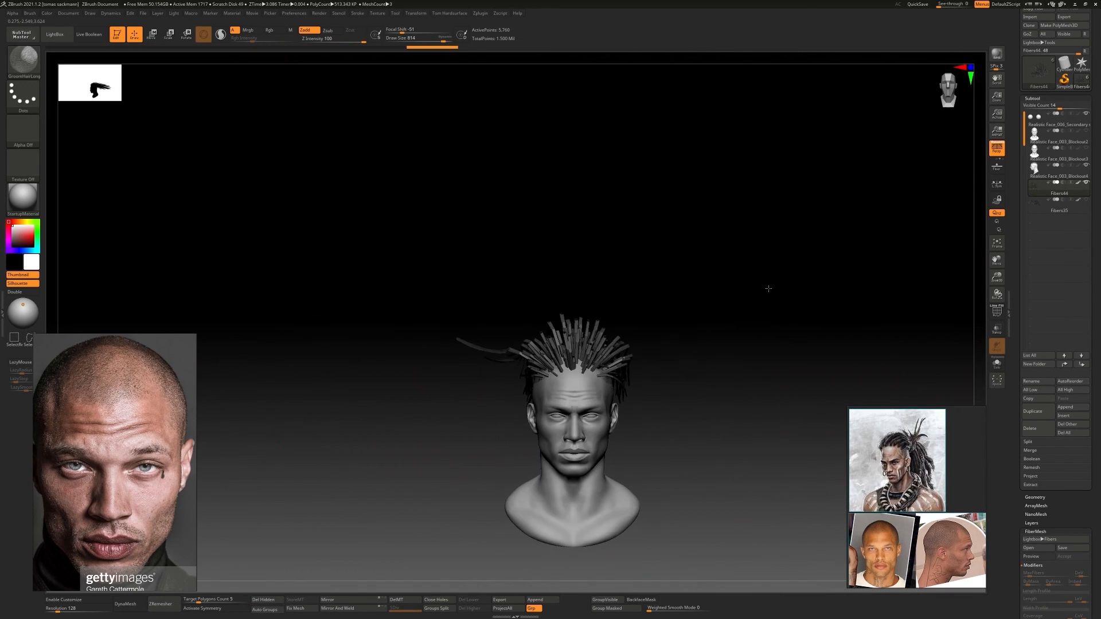
drag(487, 353, 677, 354)
drag(516, 327, 298, 321)
drag(729, 275, 551, 275)
mouse_move(424, 321)
mouse_down()
mouse_move(494, 308)
mouse_move(453, 339)
mouse_up()
drag(802, 253, 627, 246)
Turn on symmetry and sweep the fibers on both sides of the head backward with the GroomHairLong brush
key(x)
mouse_move(516, 287)
shift+mouse_down()
mouse_move(541, 368)
mouse_move(535, 283)
mouse_move(550, 229)
shift+mouse_up()
drag(717, 276, 580, 227)
drag(676, 275, 455, 208)
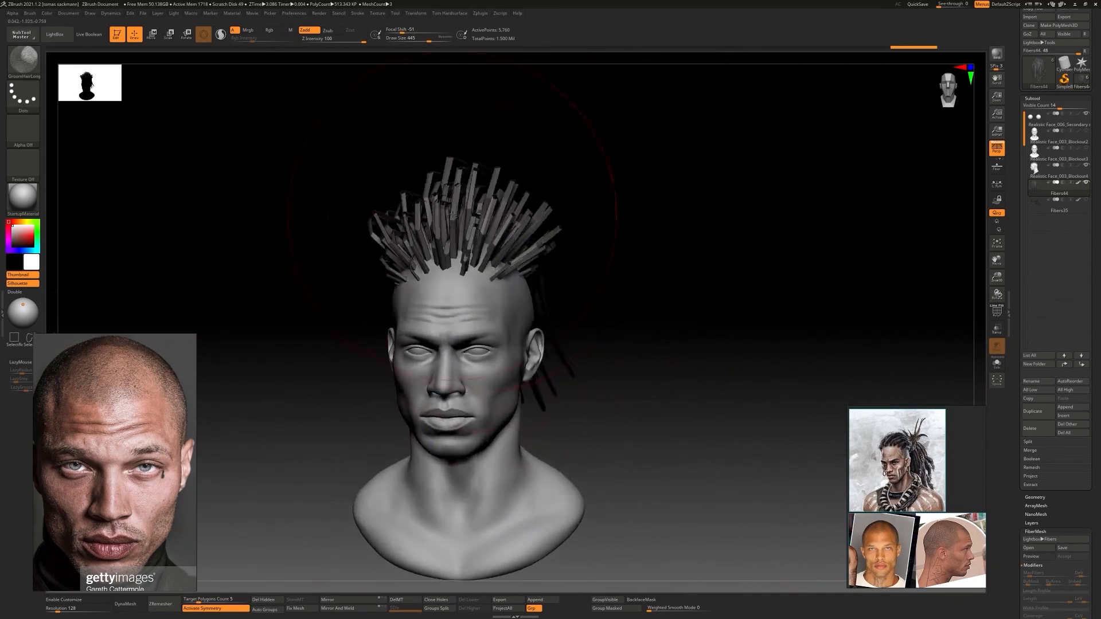
drag(688, 241, 564, 228)
mouse_move(906, 275)
mouse_down()
mouse_move(437, 266)
mouse_move(688, 253)
mouse_up()
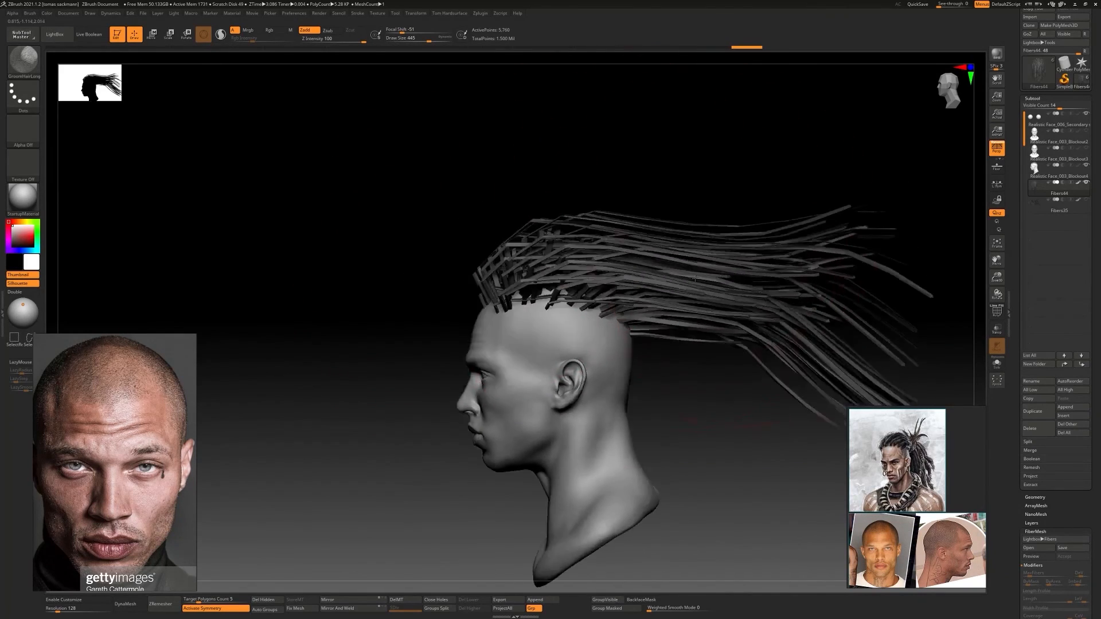
drag(402, 281, 645, 282)
drag(803, 282, 665, 281)
shift+drag(602, 270, 860, 246)
Delete the groomed fiber subtool, move the character references aside and preview the fibers on the head again
click(1038, 429)
right_drag(923, 445, 851, 447)
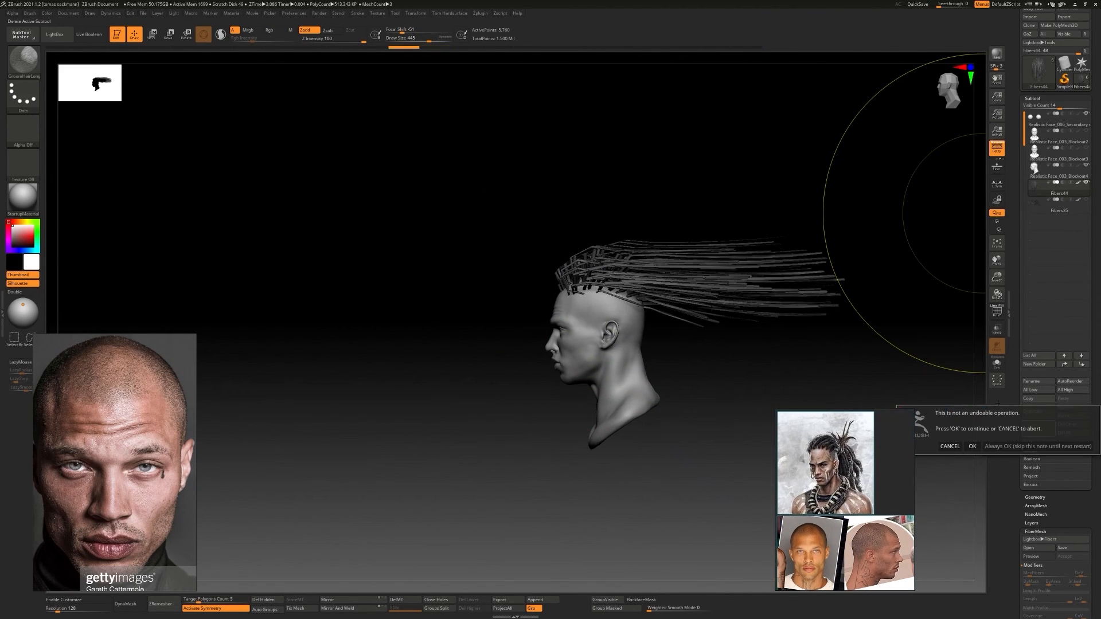
click(917, 446)
drag(1096, 401, 1096, 238)
click(1038, 384)
double_click(416, 101)
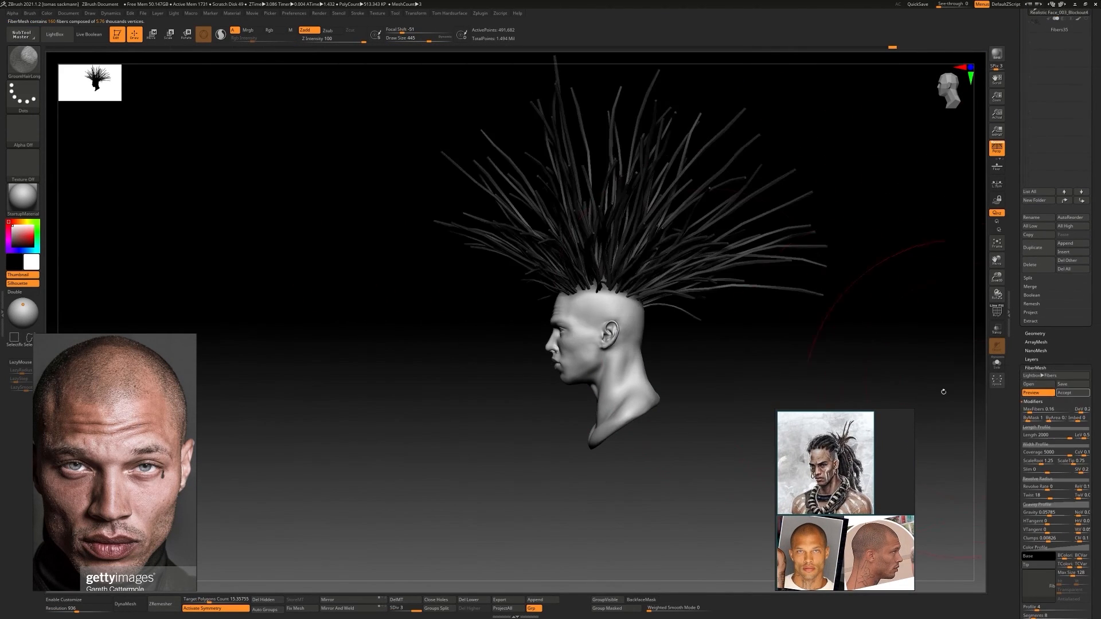
Set the previewed fibers' segments to 10, profile to 6 and tip scale to 0.01
shift+drag(940, 390, 967, 327)
drag(1097, 501, 1097, 438)
drag(1072, 400, 1057, 400)
drag(1033, 554, 1036, 555)
alt+drag(894, 321, 861, 390)
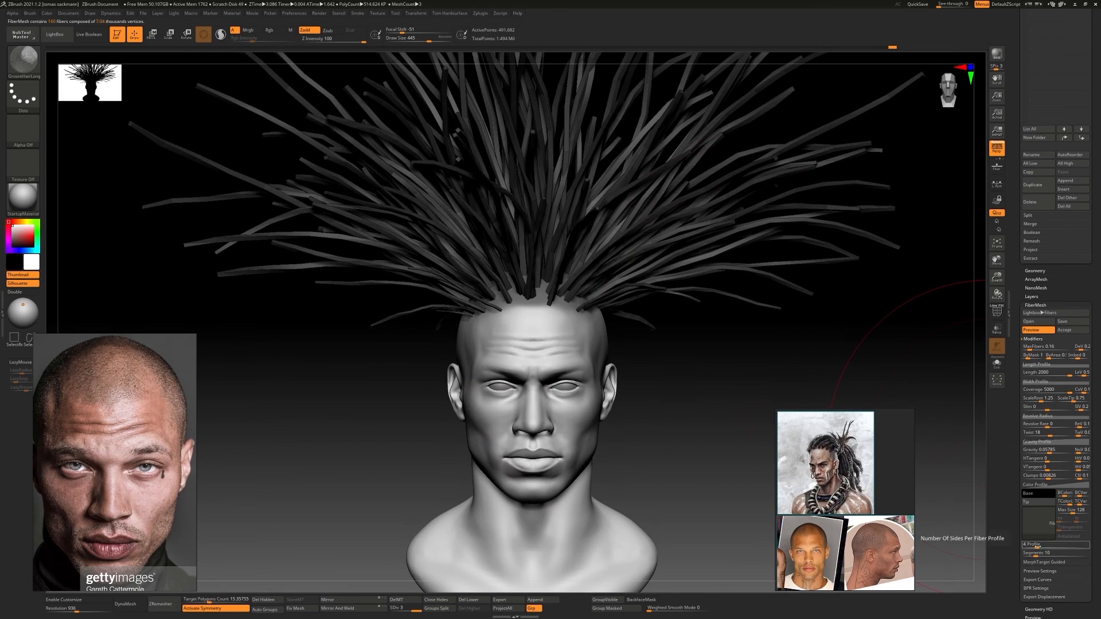
drag(1036, 546, 1046, 546)
drag(895, 344, 745, 344)
alt+drag(803, 367, 826, 309)
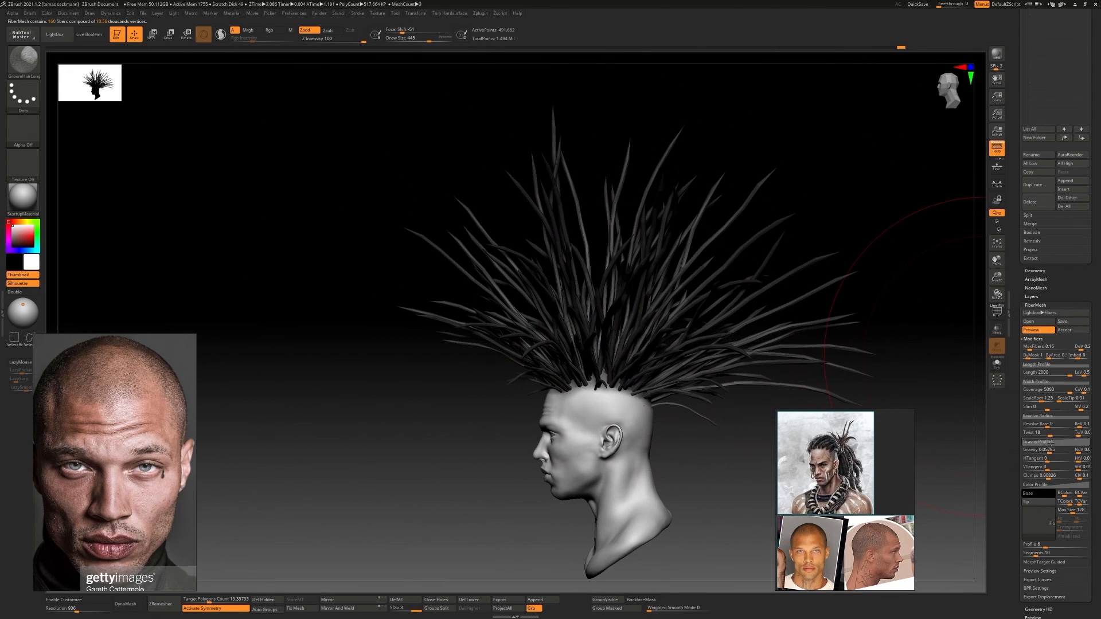
Try a different VTangent value on the previewed fibers and restore it to 0
mouse_move(1047, 458)
mouse_down()
mouse_move(1030, 466)
mouse_move(1047, 461)
mouse_move(1043, 470)
mouse_up()
drag(940, 390, 927, 376)
drag(1044, 470, 1046, 469)
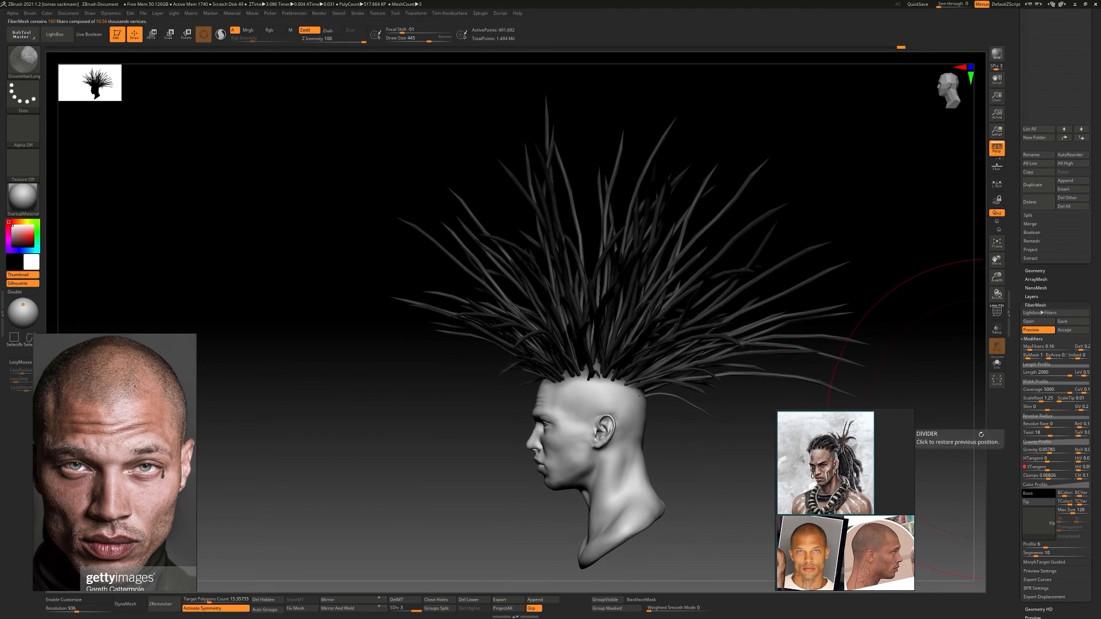
alt+drag(983, 278, 966, 280)
Expand the fibers' length and width profile curves, try reshaping the width curve, and set the tip scale back to 0.01
click(1044, 365)
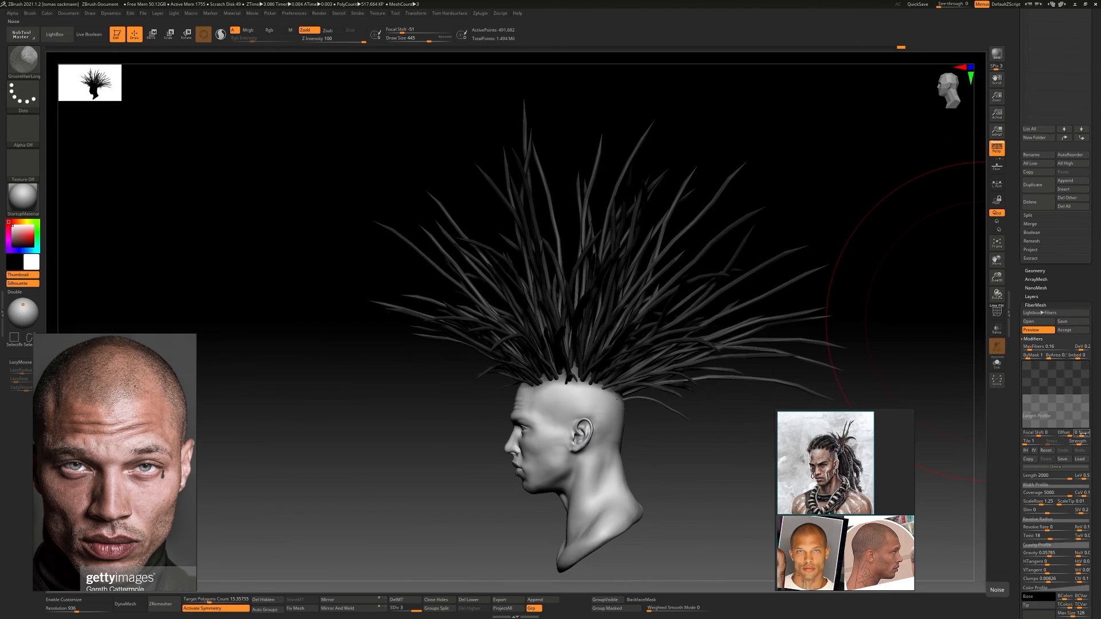
click(1055, 484)
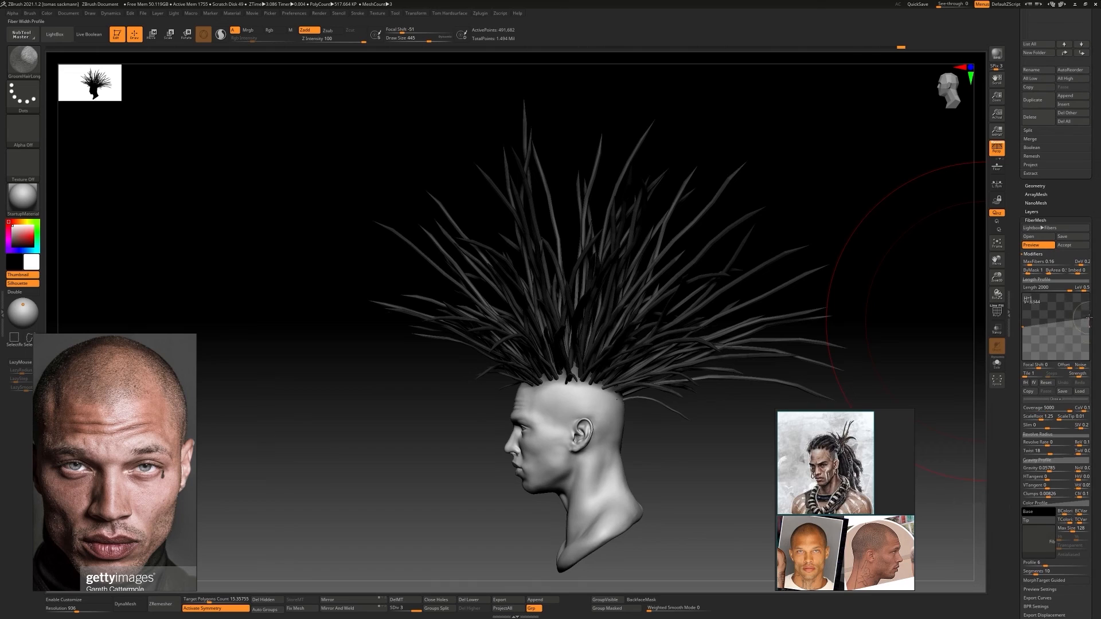
drag(1091, 323, 1092, 296)
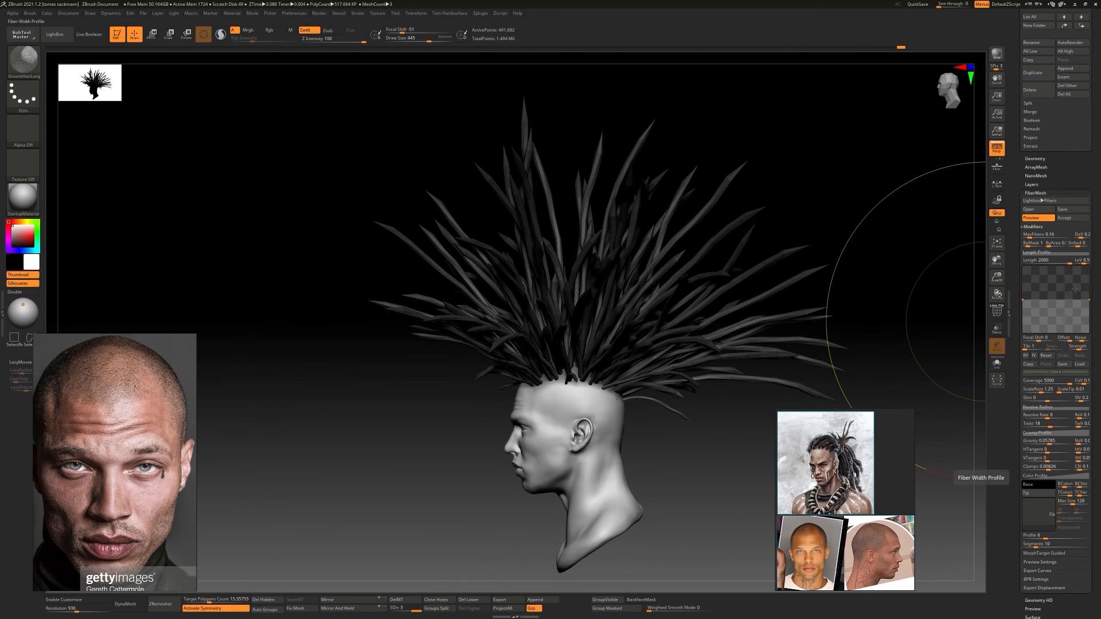
drag(1064, 391, 1058, 391)
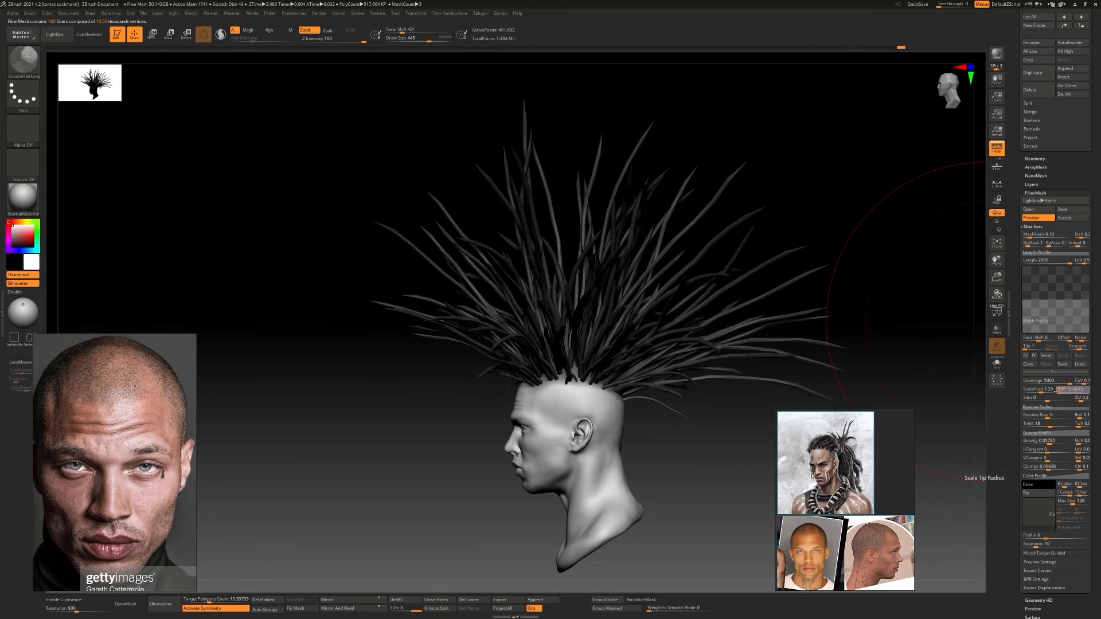
Accept the refined fibers as a subtool and make that fiber subtool active
drag(648, 355, 723, 284)
click(1064, 218)
alt+click(661, 268)
Sweep the spread fibers back over the crown with a large GroomHairLong brush, working from front and side views
mouse_move(648, 277)
mouse_down()
mouse_move(791, 322)
mouse_move(683, 353)
mouse_up()
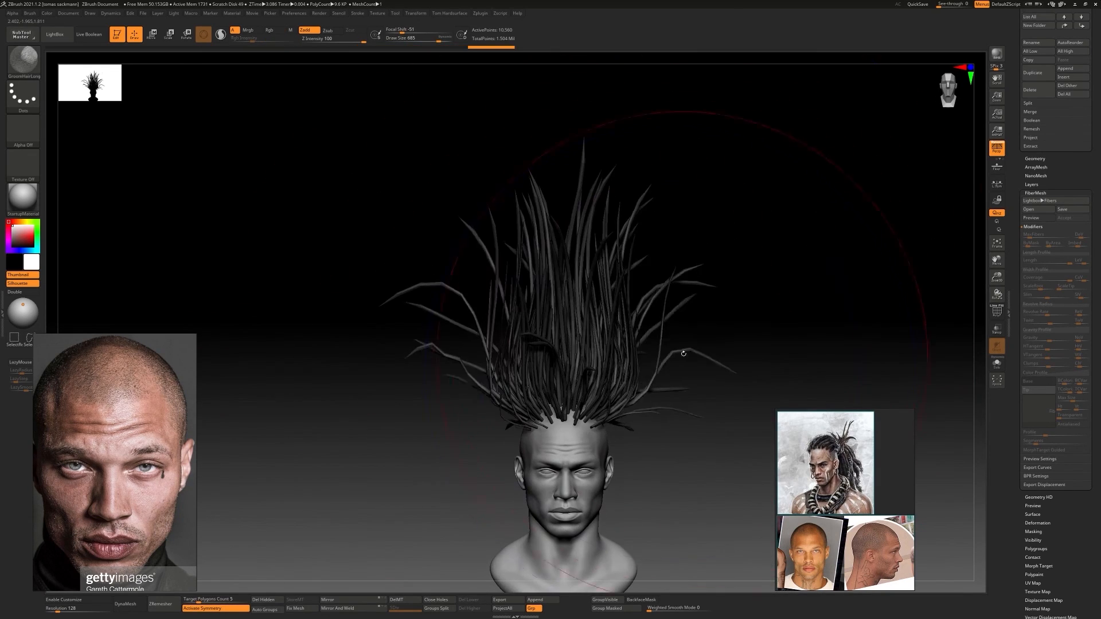
mouse_move(746, 287)
mouse_down()
mouse_move(538, 261)
mouse_move(561, 313)
mouse_up()
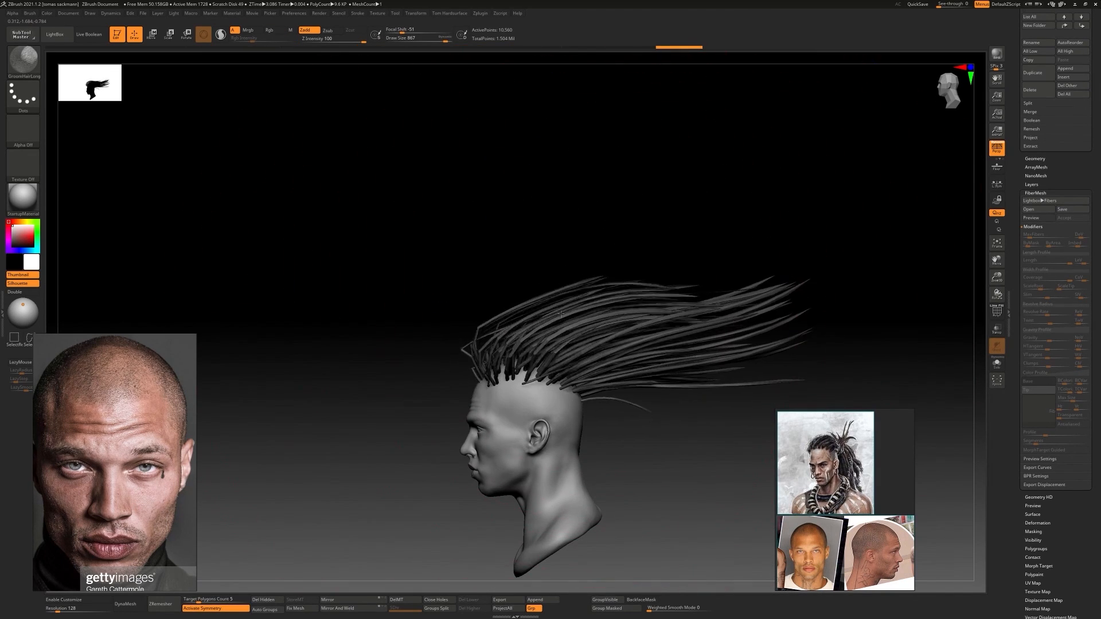
drag(723, 352, 688, 458)
mouse_move(636, 344)
mouse_down()
mouse_move(739, 344)
mouse_move(591, 310)
mouse_up()
mouse_move(566, 306)
right_down()
mouse_move(599, 286)
mouse_move(580, 310)
mouse_move(688, 281)
mouse_move(568, 294)
right_up()
drag(568, 293, 580, 290)
mouse_move(581, 290)
right_down()
mouse_move(659, 287)
mouse_move(639, 275)
mouse_move(727, 265)
right_up()
drag(727, 265, 751, 290)
right_drag(751, 290, 616, 298)
Adjust the brush size and thicken the swept-back fibers with the Inflat brush
key(s)
mouse_move(569, 269)
right_down()
mouse_move(625, 292)
mouse_move(565, 301)
mouse_move(512, 281)
right_up()
key(b)
key(i)
key(n)
mouse_move(680, 352)
right_down()
mouse_move(740, 344)
mouse_move(625, 321)
mouse_move(388, 233)
mouse_move(500, 234)
right_up()
Switch to the GroomHairLong brush and comb the fibers so they hang down behind the head and neck
key(b)
key(g)
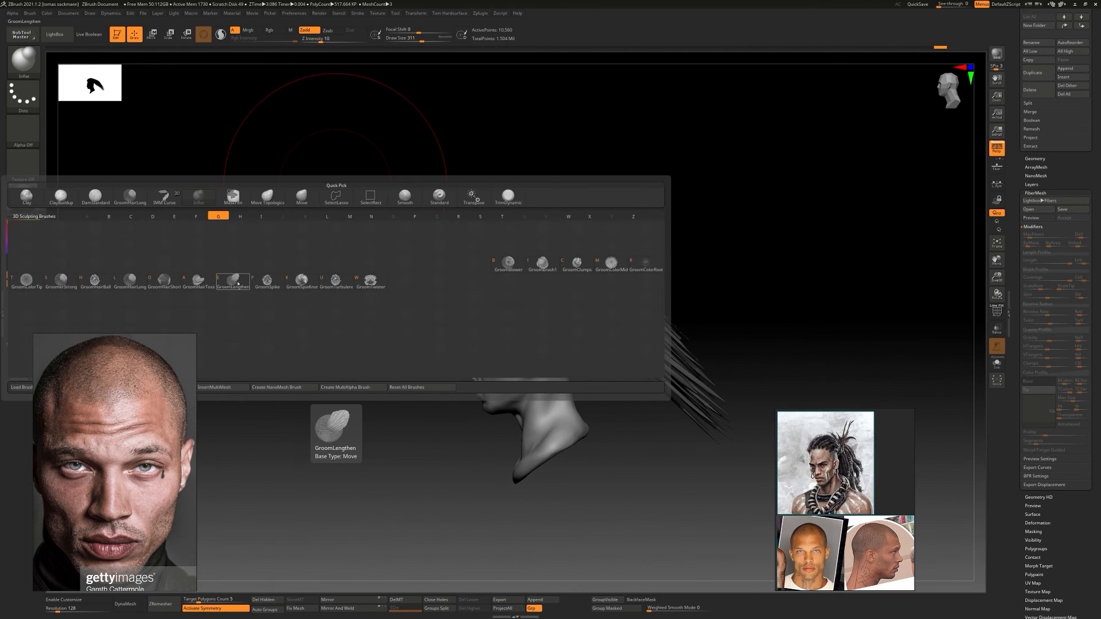
click(234, 279)
drag(696, 364, 666, 393)
right_drag(646, 400, 622, 329)
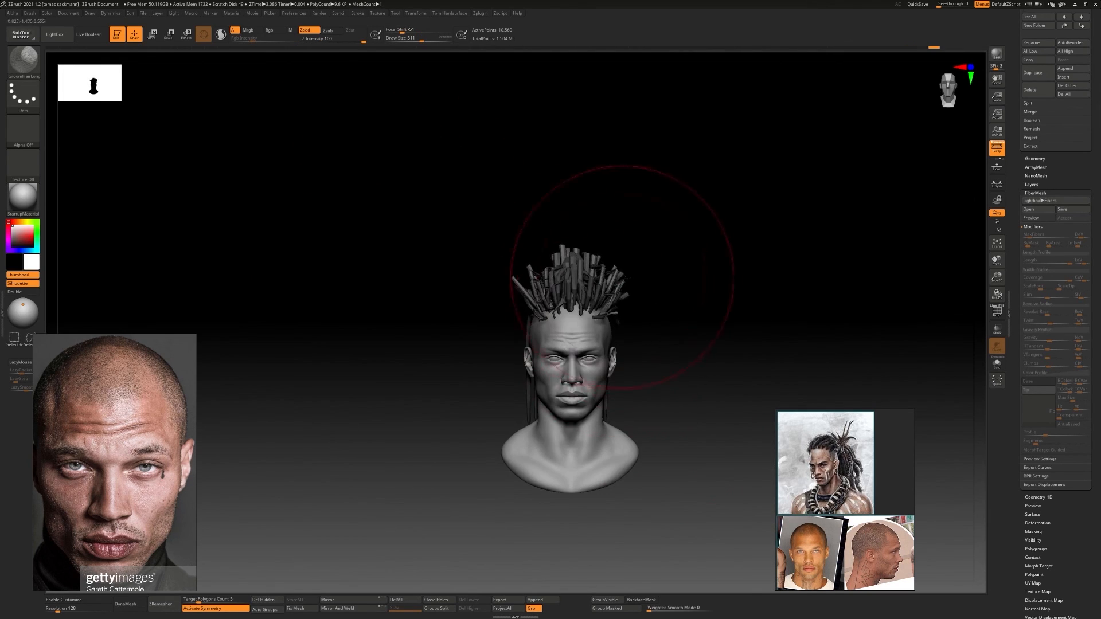
shift+right_drag(626, 279, 613, 276)
drag(732, 278, 751, 344)
right_drag(751, 344, 585, 276)
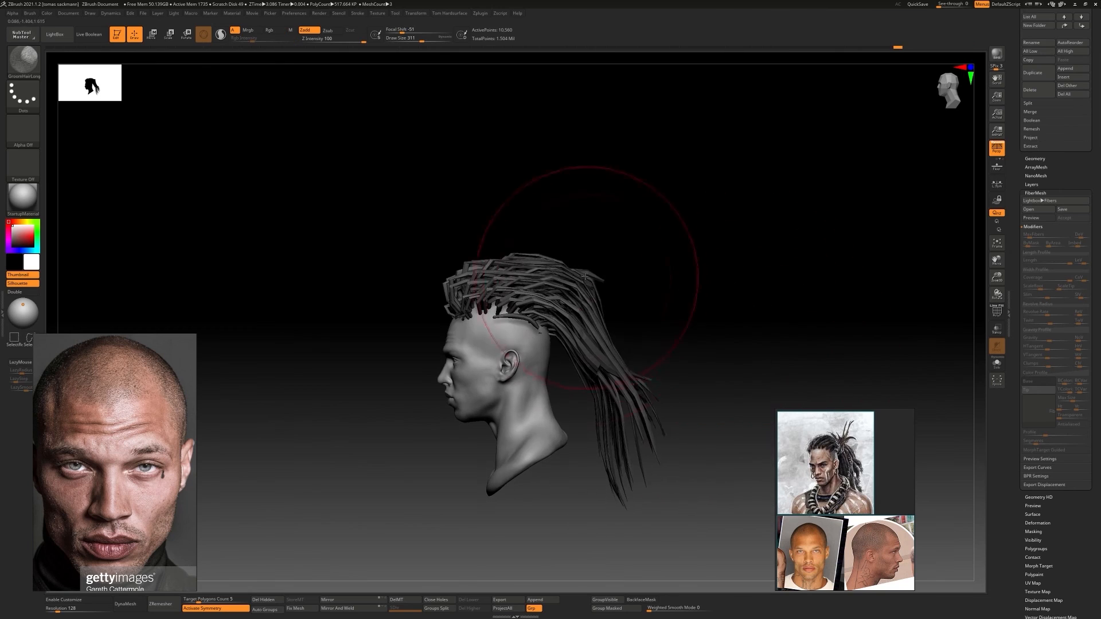
drag(585, 277, 636, 381)
shift+right_drag(637, 382, 619, 421)
mouse_move(620, 421)
right_down()
mouse_move(624, 342)
mouse_move(593, 354)
mouse_move(580, 335)
right_up()
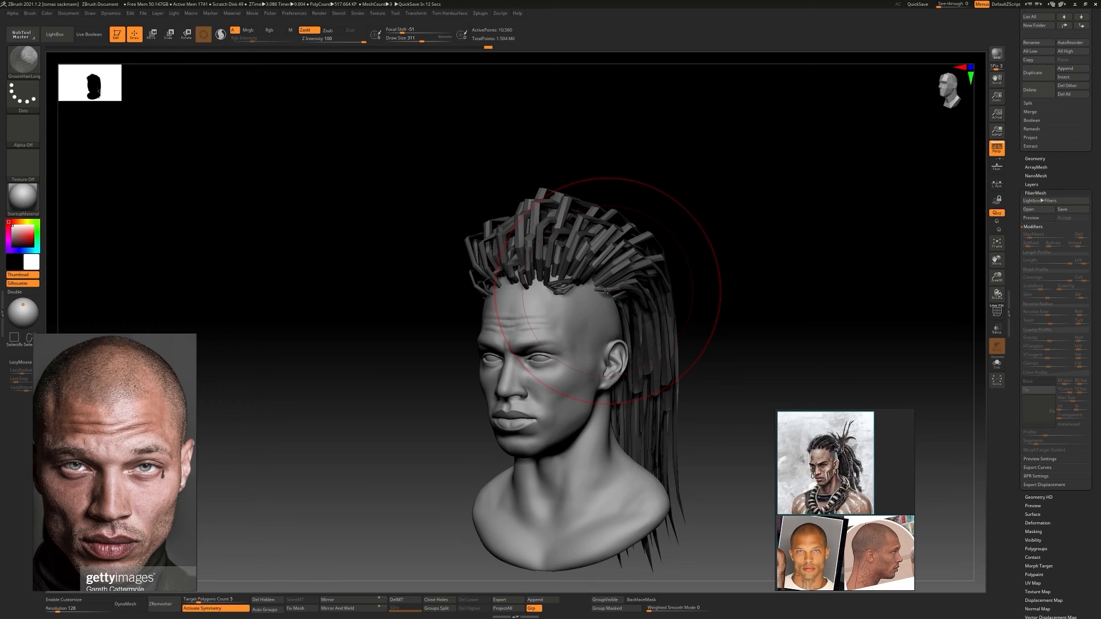
Switch to the Inflat brush and fatten the hanging fibers into thicker locks
mouse_move(607, 290)
ctrl+right_down()
mouse_move(666, 304)
mouse_move(555, 290)
ctrl+right_up()
key(b)
key(i)
key(n)
right_drag(705, 396, 654, 394)
alt+right_drag(654, 393, 633, 362)
drag(633, 356, 637, 395)
right_drag(740, 344, 504, 321)
drag(631, 275, 648, 304)
mouse_move(730, 273)
alt+right_down()
mouse_move(656, 304)
mouse_move(571, 300)
mouse_move(671, 294)
alt+right_up()
Subdivide the fiber subtool once and continue shaping the dreadlocks over the crown and sides
key(ctrl+d)
ctrl+right_drag(671, 294, 608, 316)
mouse_move(608, 315)
ctrl+right_down()
mouse_move(562, 296)
mouse_move(608, 304)
ctrl+right_up()
ctrl+right_drag(608, 304, 419, 293)
alt+right_drag(650, 336, 579, 310)
shift+drag(625, 321, 639, 401)
right_drag(648, 344, 660, 264)
right_drag(659, 264, 654, 298)
mouse_move(653, 298)
ctrl+right_down()
mouse_move(585, 294)
mouse_move(565, 279)
mouse_move(660, 232)
mouse_move(621, 236)
ctrl+right_up()
Switch back to the GroomHairLong brush and comb the front dreadlocks backward
key(b)
key(g)
click(565, 350)
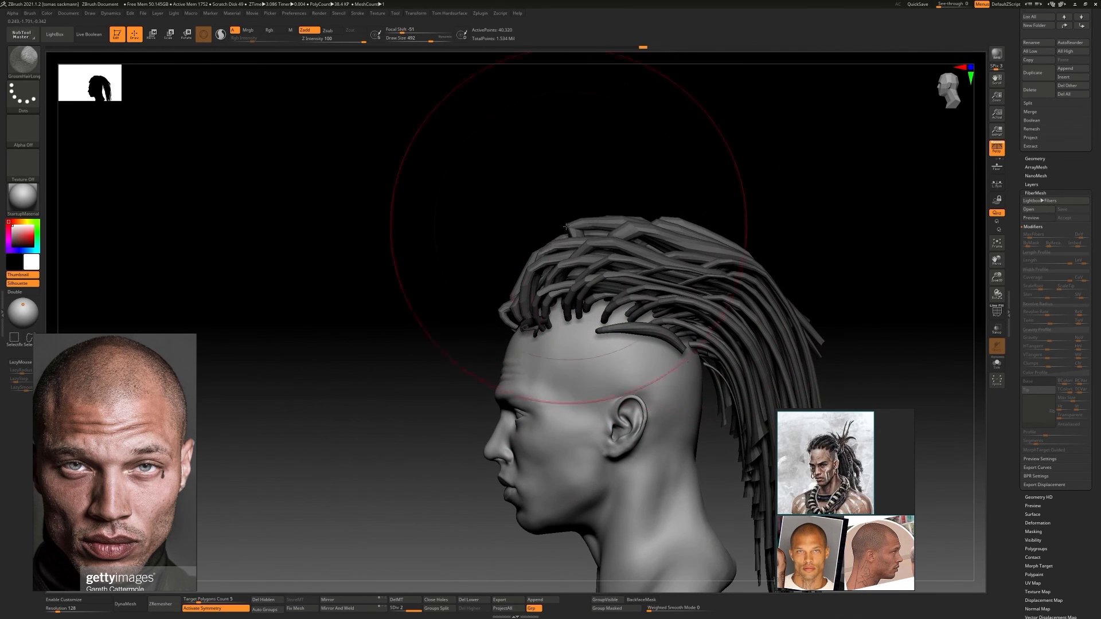
right_drag(537, 255, 660, 258)
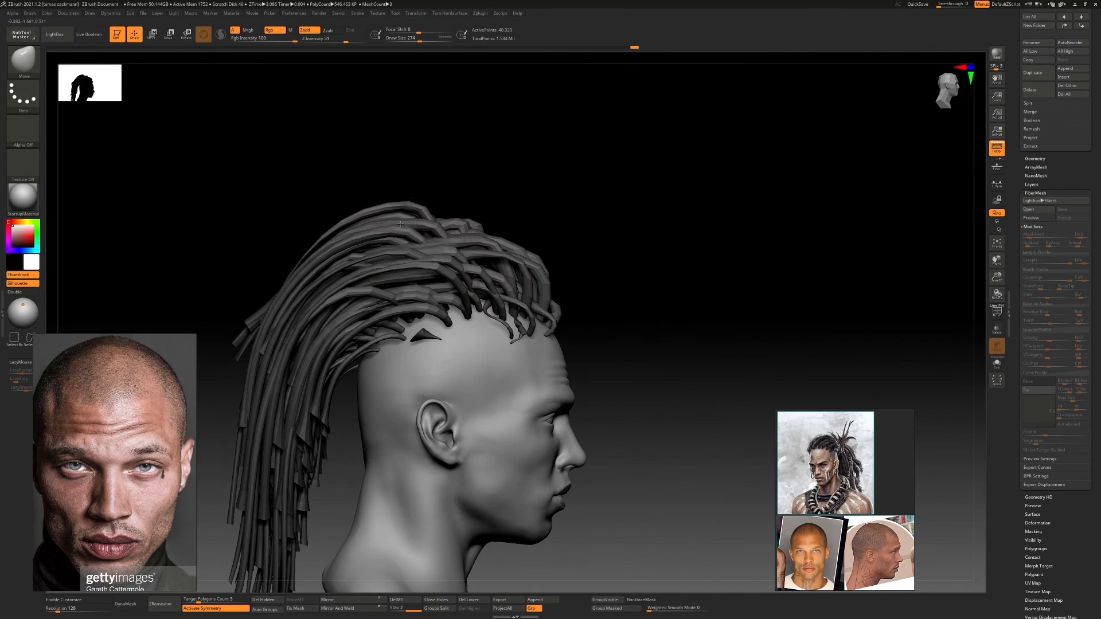
Reposition the dreadlocks around the temples and hairline with the Move brush
drag(321, 321, 350, 316)
right_drag(405, 312, 515, 319)
right_drag(485, 413, 577, 393)
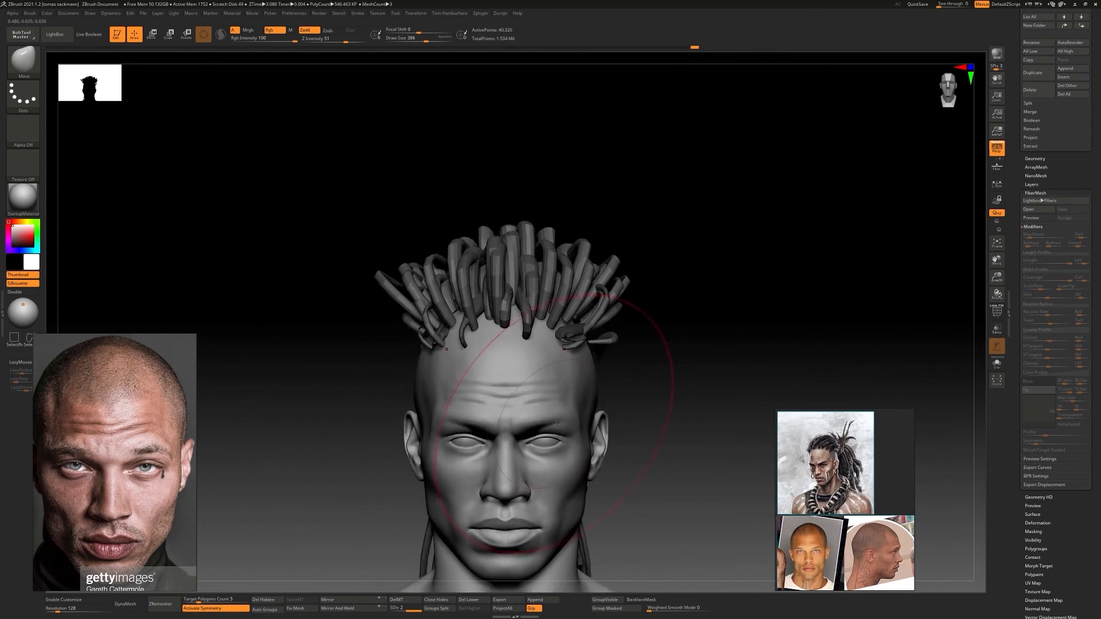
mouse_move(637, 321)
right_down()
mouse_move(591, 312)
mouse_move(565, 283)
mouse_move(539, 285)
mouse_move(565, 313)
mouse_move(531, 302)
mouse_move(596, 307)
mouse_move(545, 304)
right_up()
Hide the fiber hair and extract a thick shell from the head's scalp as a new subtool
click(1036, 193)
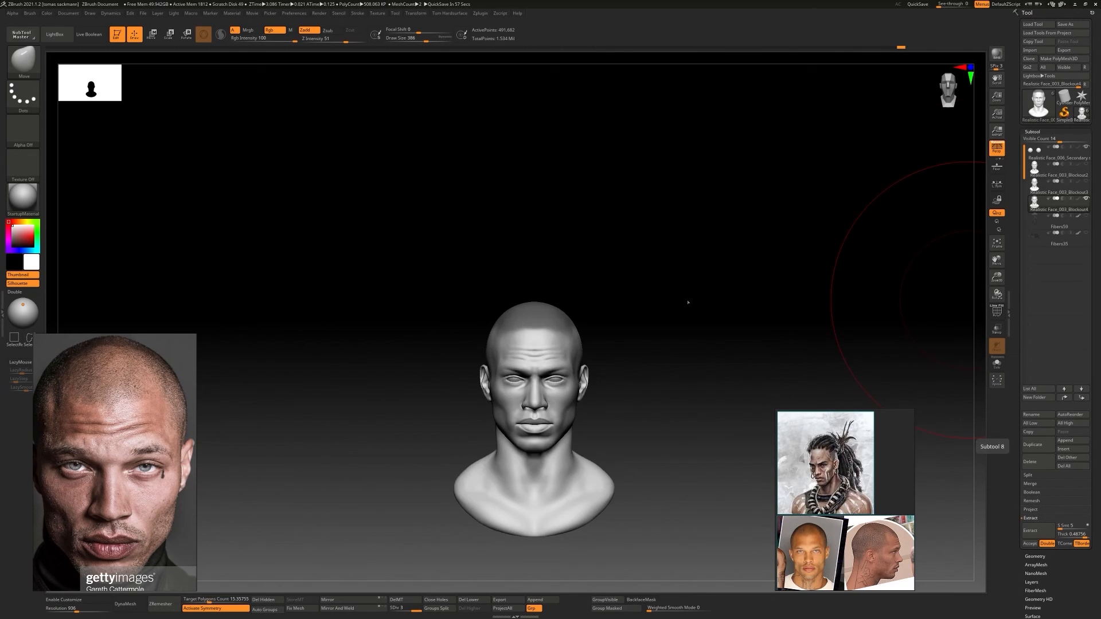
ctrl+right_drag(685, 302, 987, 476)
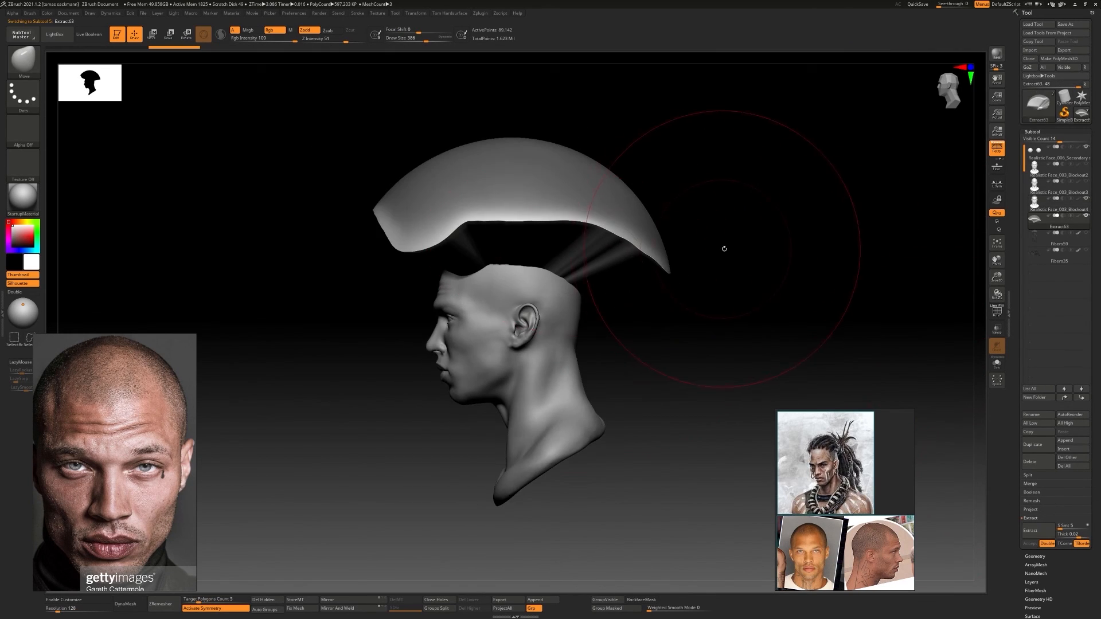
Adjust the extracted shell with the Move Topological brush and convert it to a DynaMesh at resolution 96
shift+right_drag(720, 245, 594, 263)
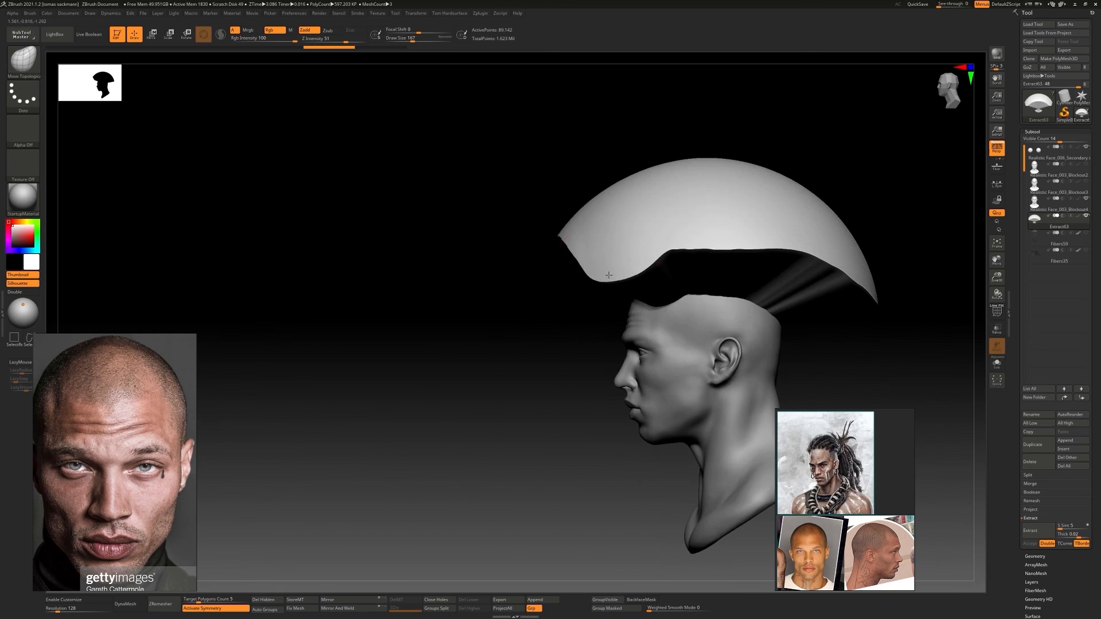
right_drag(608, 261, 563, 263)
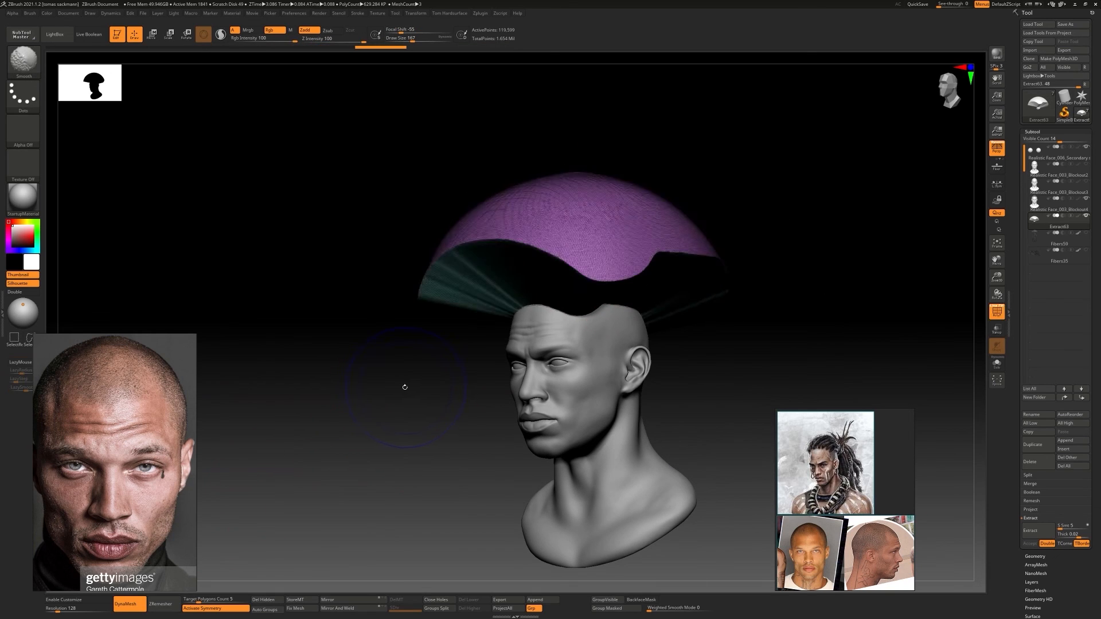
alt+right_drag(376, 411, 298, 451)
click(126, 604)
Pull the shell's front edge into shape and build up its front with ClayBuildup at Z Intensity 41
right_drag(677, 321, 582, 326)
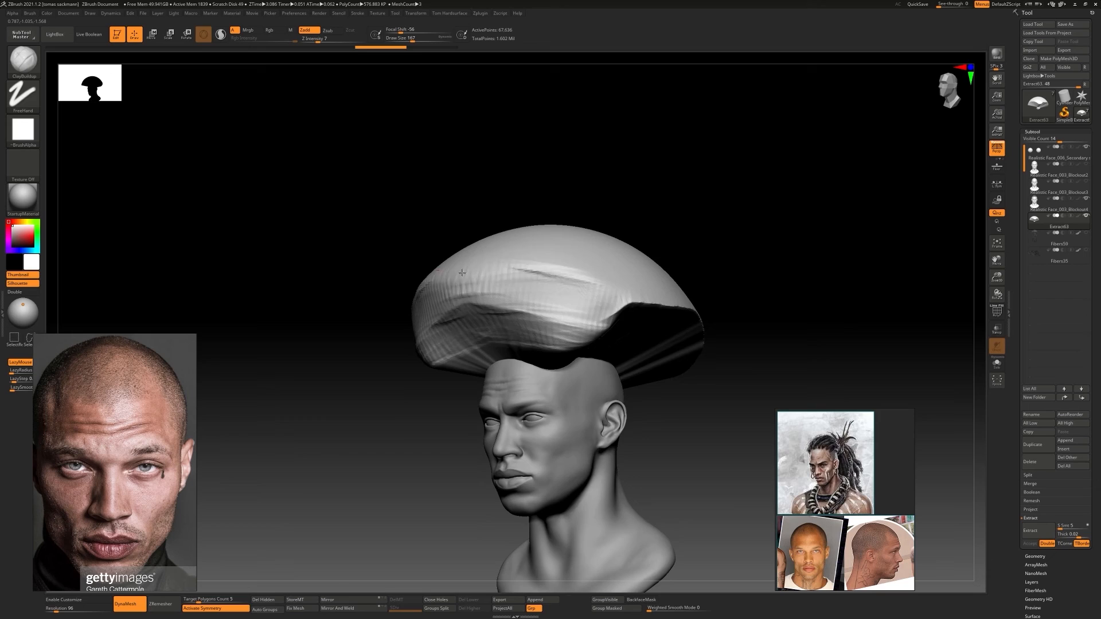
shift+right_drag(462, 273, 551, 269)
drag(319, 39, 331, 39)
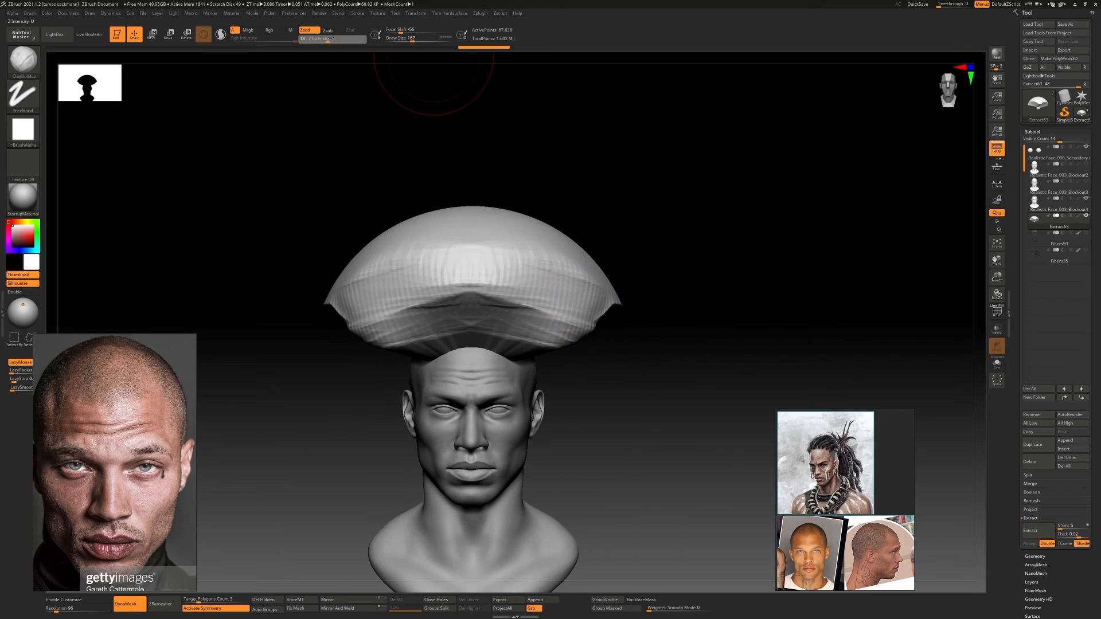
right_drag(577, 313, 499, 310)
mouse_move(659, 247)
right_down()
mouse_move(579, 229)
mouse_move(536, 192)
right_up()
Try isolating a horizontal band of the hair shell with a rectangular selection and restore the whole mesh
ctrl+shift+drag(439, 276, 654, 255)
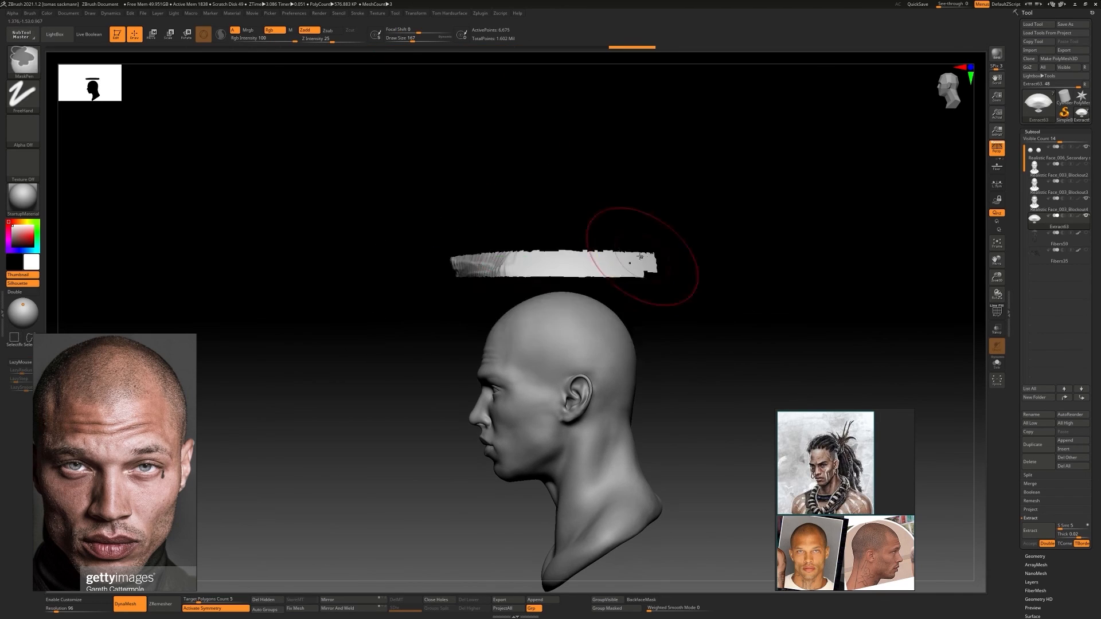
key(ctrl+z)
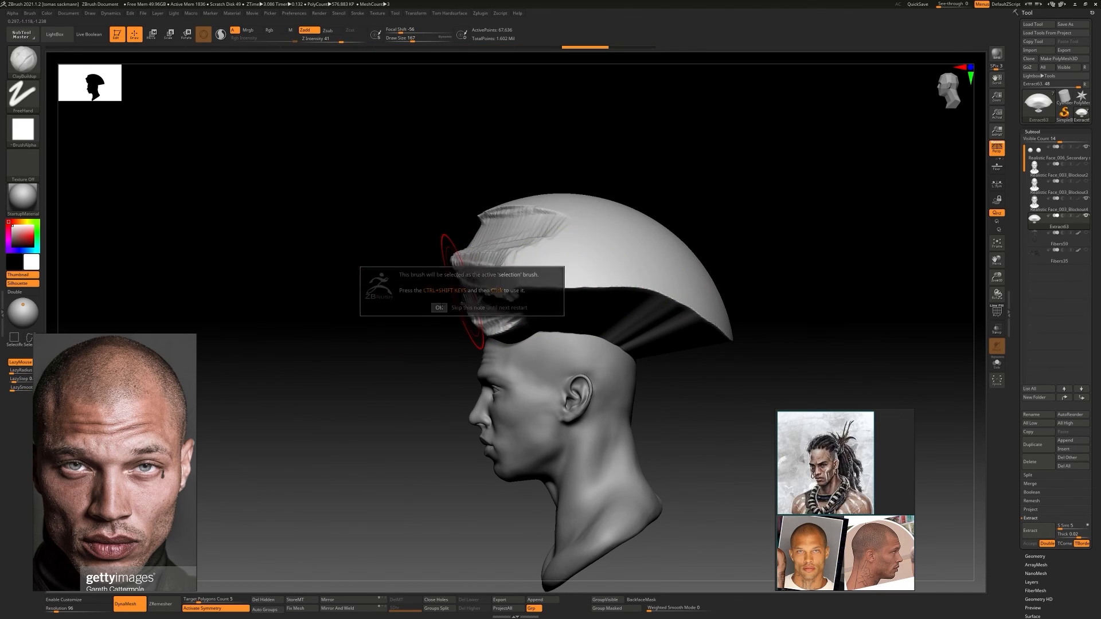
click(440, 309)
ctrl+shift+drag(453, 307, 624, 296)
ctrl+shift+drag(666, 260, 669, 258)
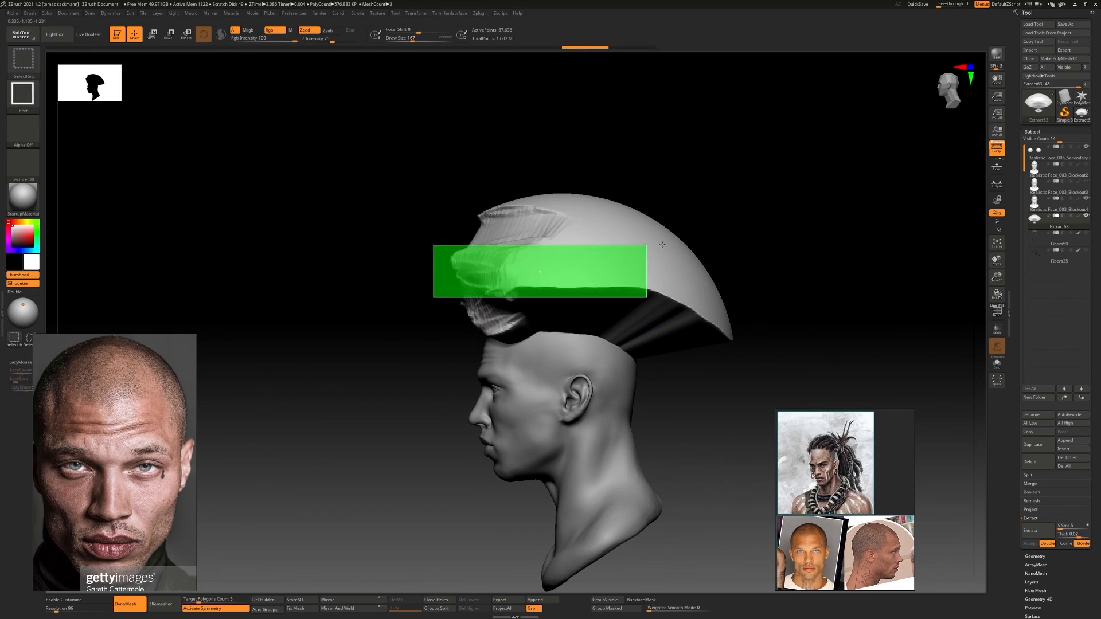
Slice across the hair shell with SliceCurve and cut its top, back and sides into a tapered block with ClipCurve
ctrl+shift+click(27, 65)
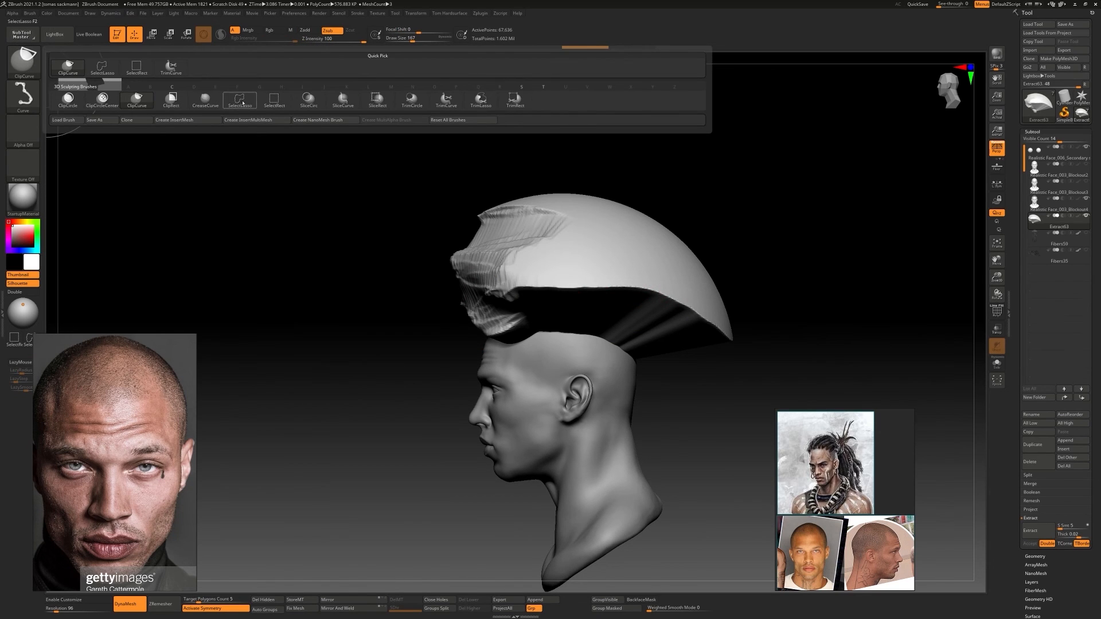
ctrl+shift+drag(390, 277, 618, 248)
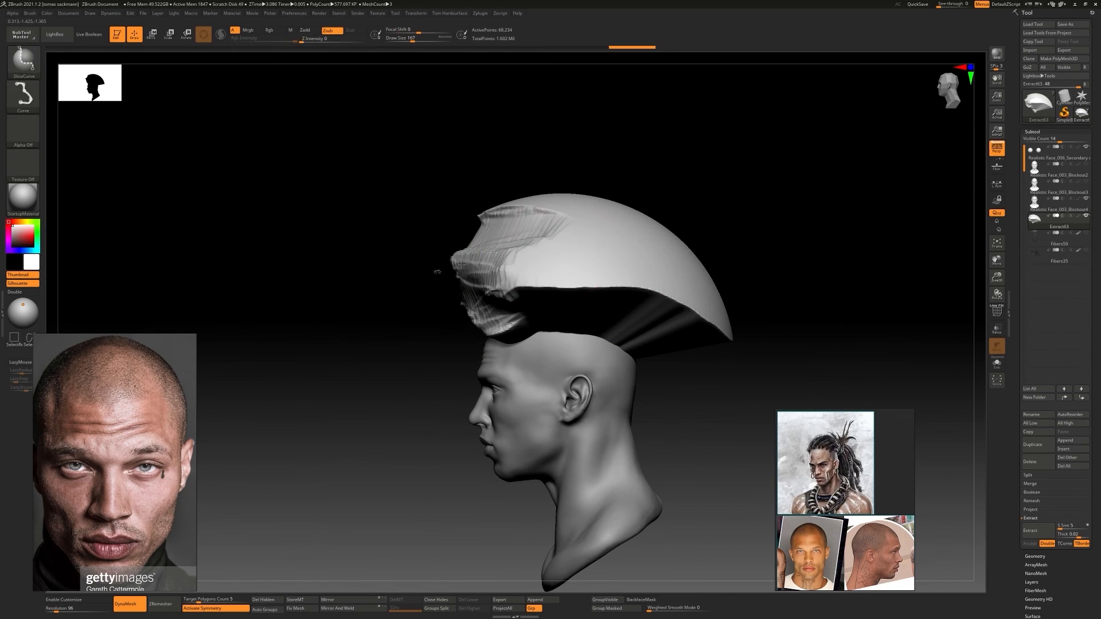
key(ctrl+shift)
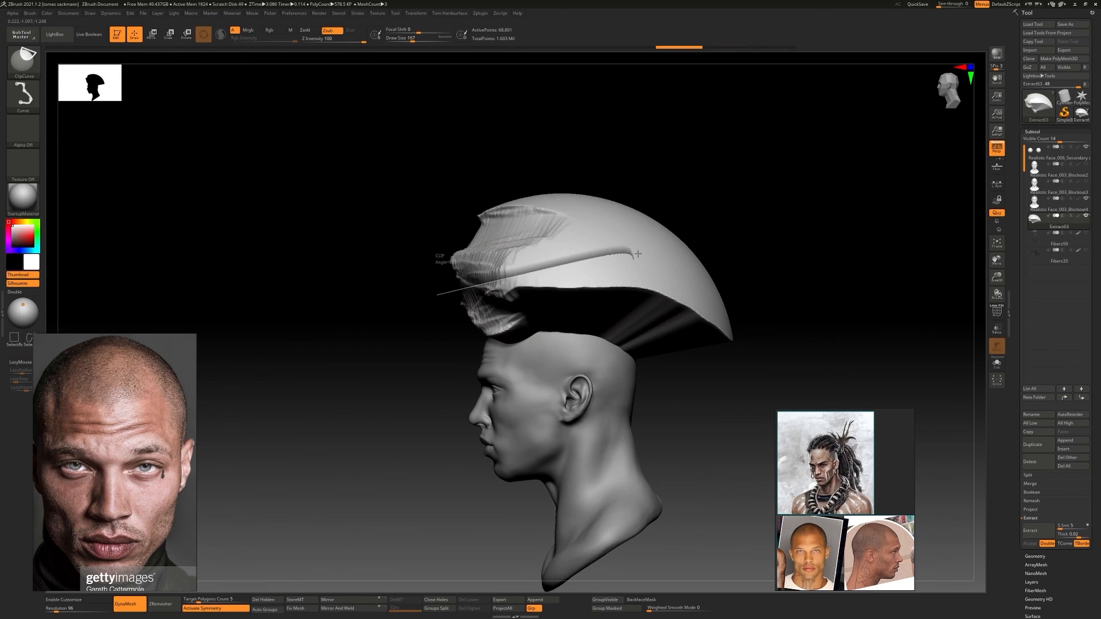
ctrl+shift+drag(822, 315, 821, 327)
shift+drag(401, 307, 560, 307)
ctrl+shift+drag(361, 344, 459, 208)
mouse_move(596, 298)
alt+mouse_down()
mouse_move(624, 297)
mouse_move(540, 308)
mouse_move(640, 155)
alt+mouse_up()
drag(629, 205, 711, 209)
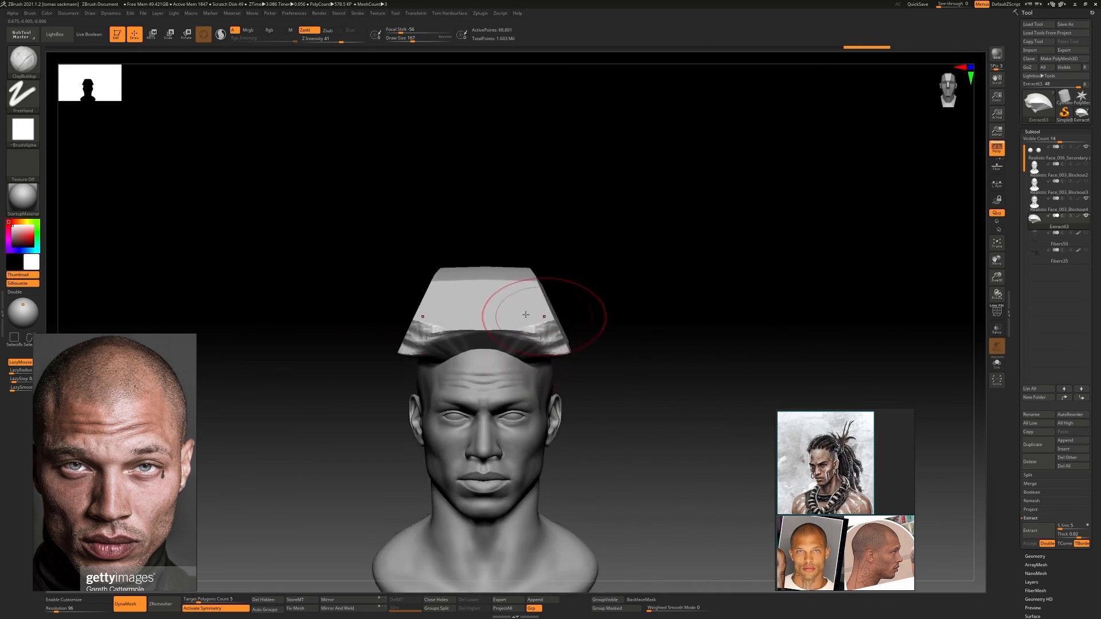
Reshape the clipped hair block around the head with the Move Topological brush
key(b)
key(m)
key(t)
mouse_move(711, 276)
mouse_down()
mouse_move(620, 275)
mouse_move(593, 294)
mouse_up()
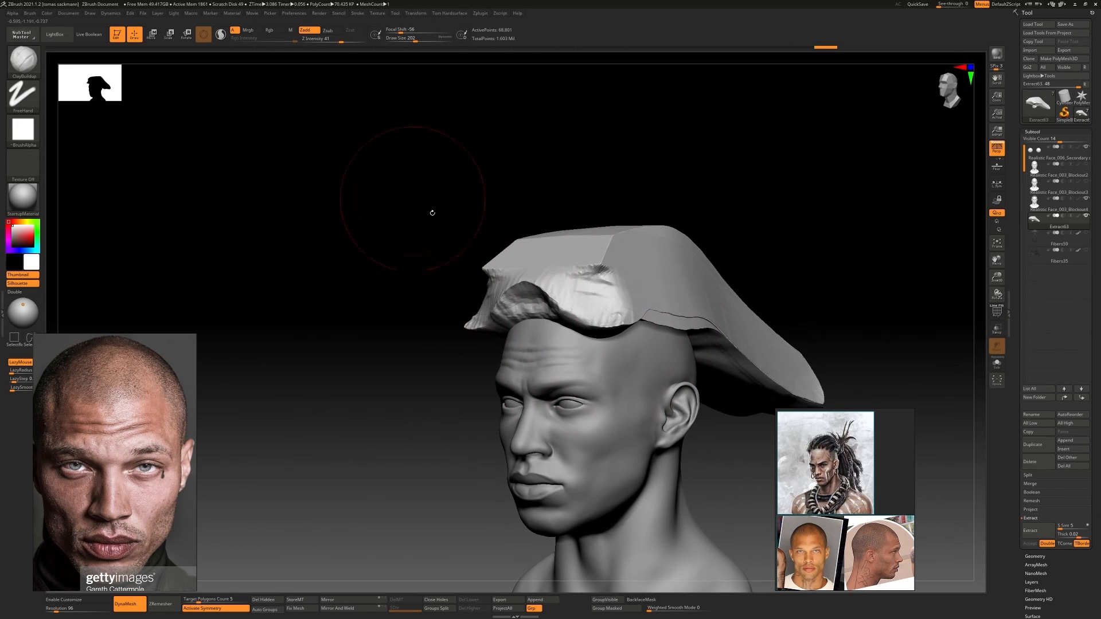
Lower the brush Z Intensity to 17 and reshape the front of the hair shell with the Move Topological brush
drag(325, 56, 318, 35)
key(b)
key(m)
key(t)
mouse_move(401, 200)
mouse_down()
mouse_move(321, 201)
mouse_move(487, 200)
mouse_up()
Build up the front, top and back of the hair shell into a rounded mass with ClayBuildup
key(b)
key(c)
key(b)
drag(573, 314, 559, 333)
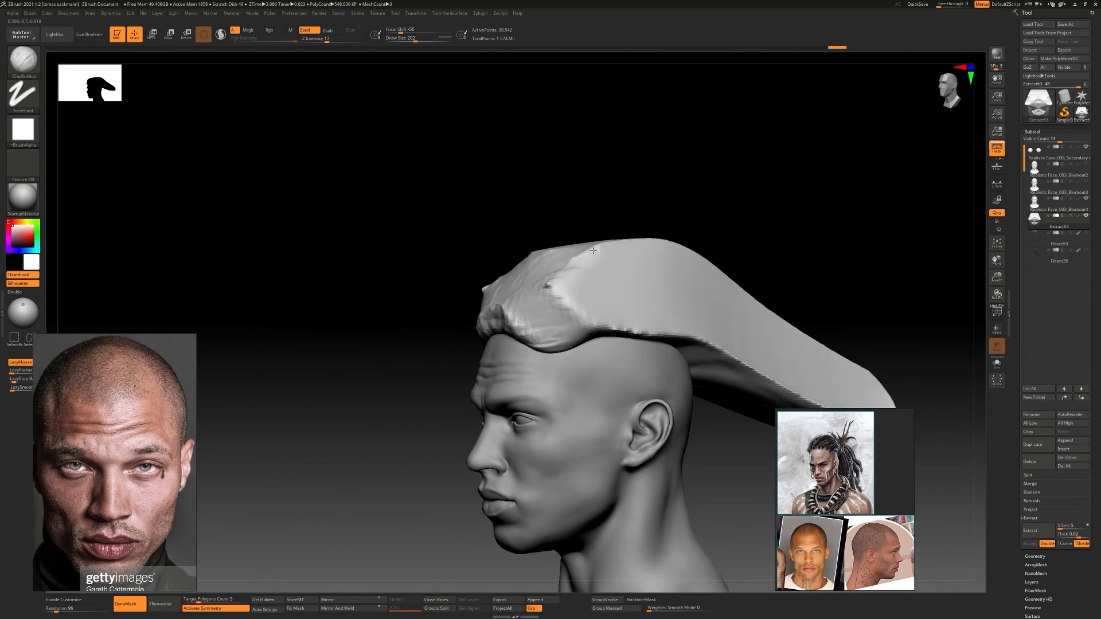
mouse_move(506, 302)
right_down()
mouse_move(553, 251)
mouse_move(695, 270)
right_up()
drag(695, 270, 791, 293)
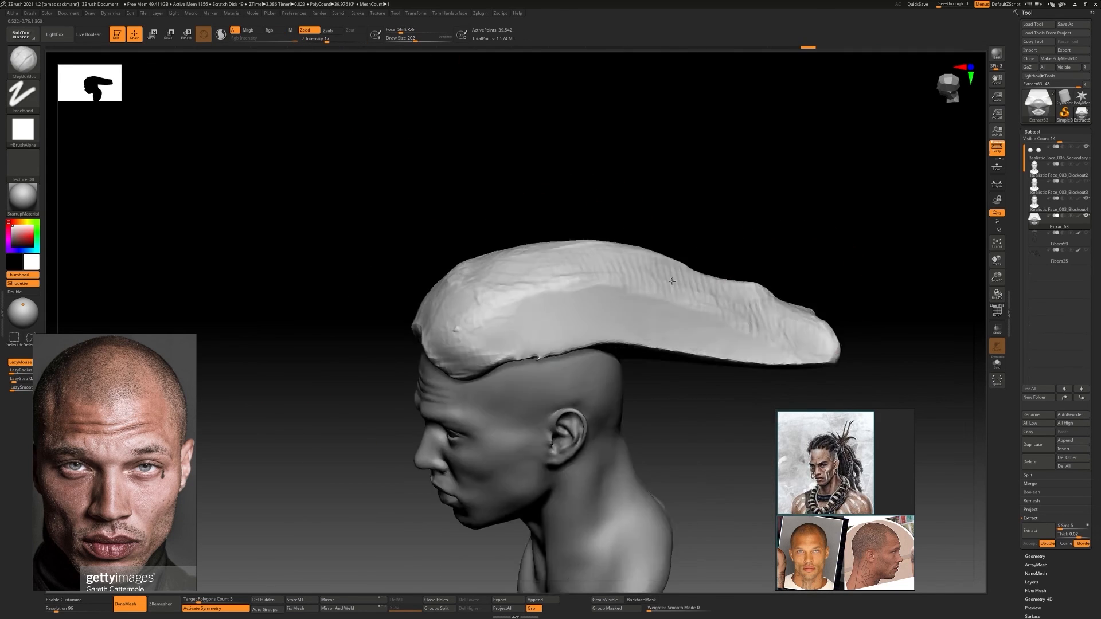
mouse_move(497, 300)
right_down()
mouse_move(642, 310)
mouse_move(625, 281)
mouse_move(688, 304)
right_up()
alt+drag(604, 244, 679, 258)
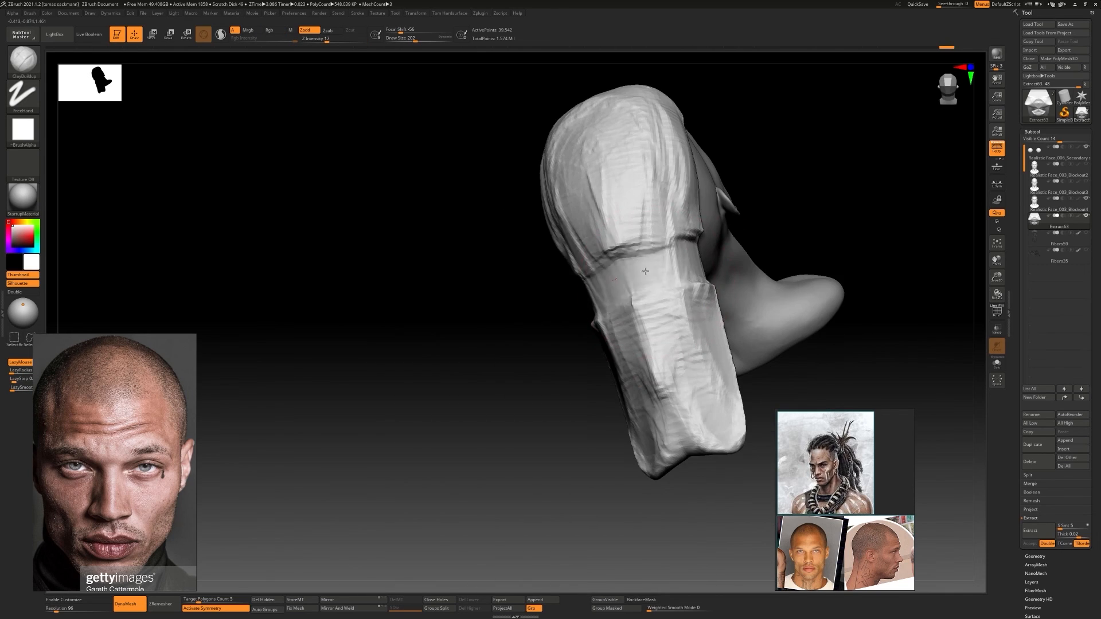
mouse_move(679, 258)
right_down()
mouse_move(614, 249)
mouse_move(580, 275)
mouse_move(659, 261)
mouse_move(516, 195)
right_up()
mouse_move(516, 195)
shift+right_down()
mouse_move(542, 186)
mouse_move(425, 293)
mouse_move(568, 290)
mouse_move(462, 270)
shift+right_up()
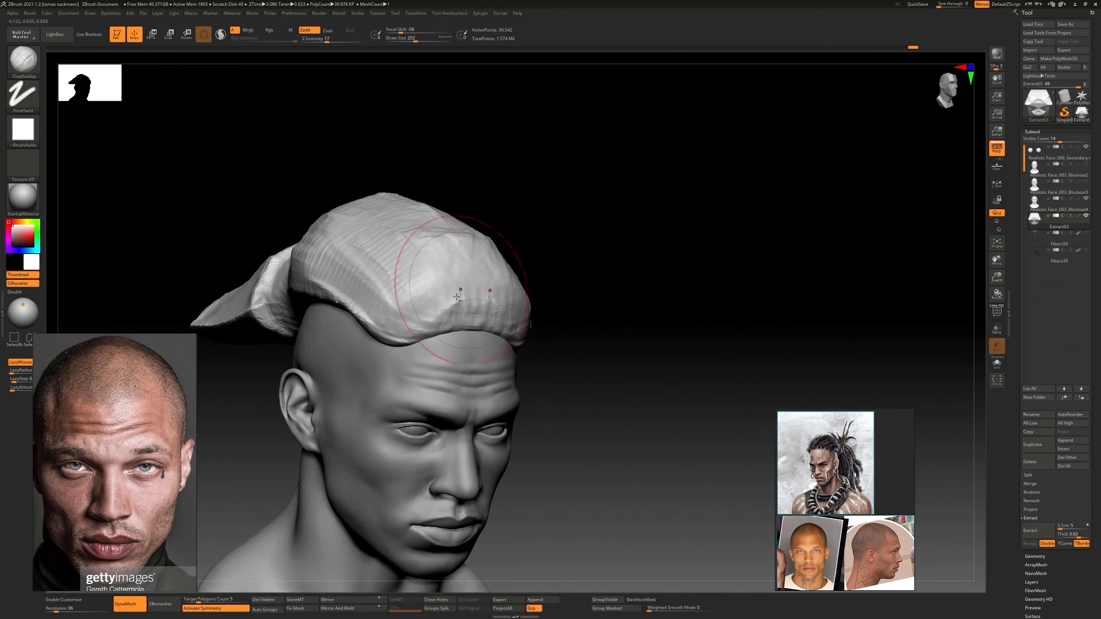
Round off the front volume of the hair and refine the hairline above the forehead
drag(462, 270, 418, 333)
mouse_move(418, 333)
right_down()
mouse_move(393, 339)
mouse_move(558, 263)
mouse_move(597, 312)
mouse_move(432, 280)
mouse_move(462, 272)
right_up()
drag(462, 271, 494, 262)
drag(467, 325, 436, 333)
mouse_move(436, 333)
right_down()
mouse_move(560, 312)
mouse_move(479, 351)
mouse_move(529, 308)
right_up()
Rotate the back section of the hair downward with the Transpose line to form a ponytail
key(e)
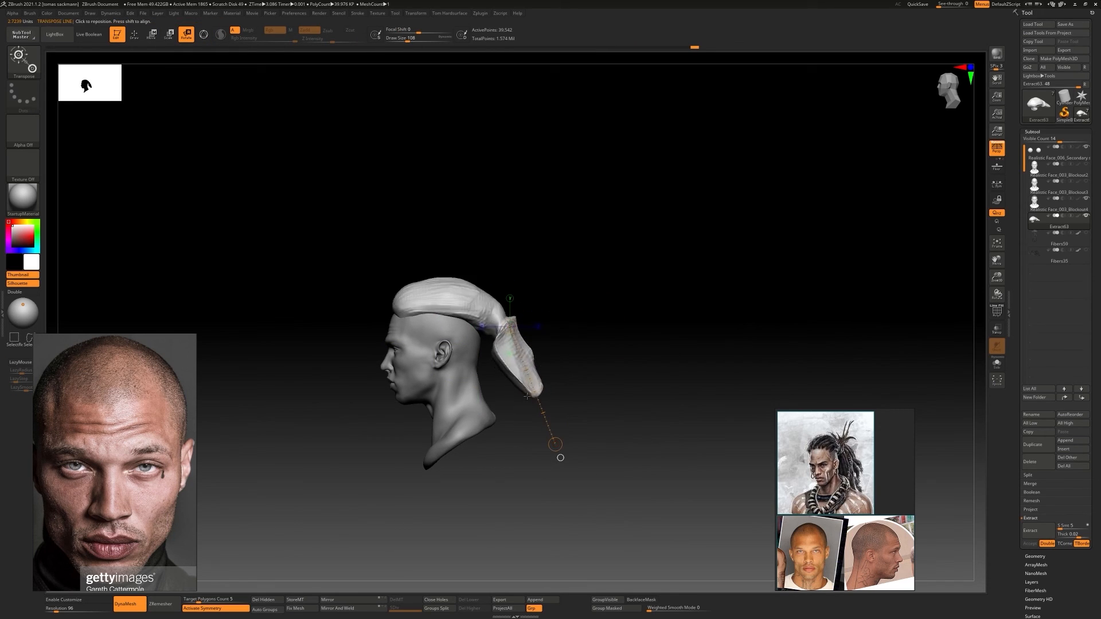
right_drag(538, 489, 523, 417)
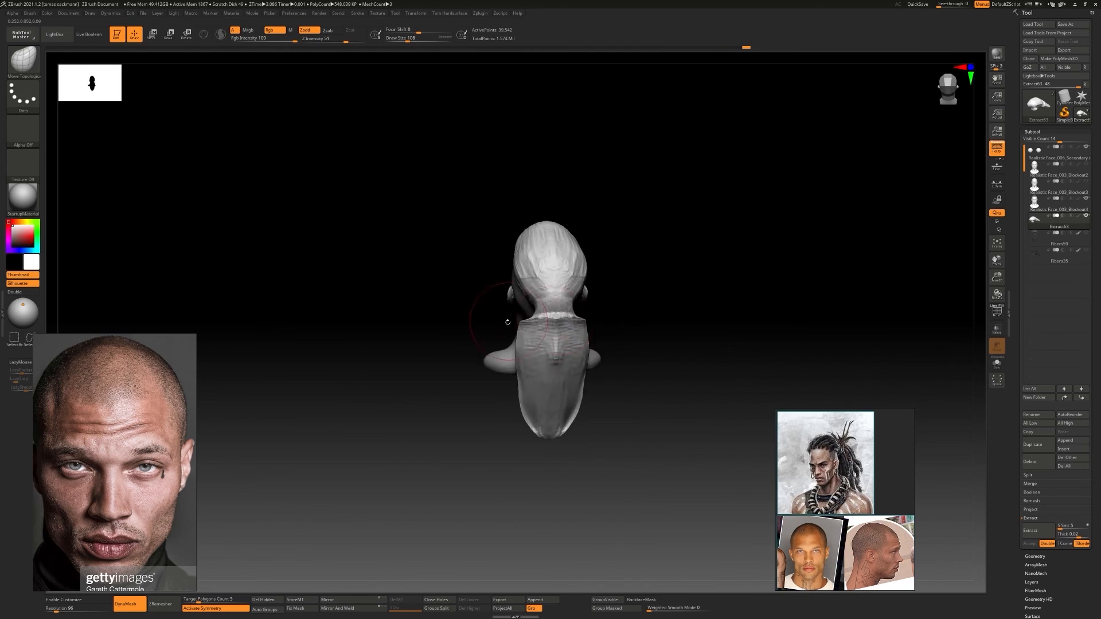
mouse_move(507, 322)
right_down()
mouse_move(508, 376)
mouse_move(459, 366)
mouse_move(413, 401)
mouse_move(523, 323)
mouse_move(573, 321)
mouse_move(516, 321)
right_up()
Thicken the ponytail with ClayBuildup and blend it into the hair on the skull
key(b)
key(c)
key(b)
click(997, 364)
drag(516, 321, 491, 312)
mouse_move(491, 312)
right_down()
mouse_move(552, 376)
mouse_move(571, 358)
right_up()
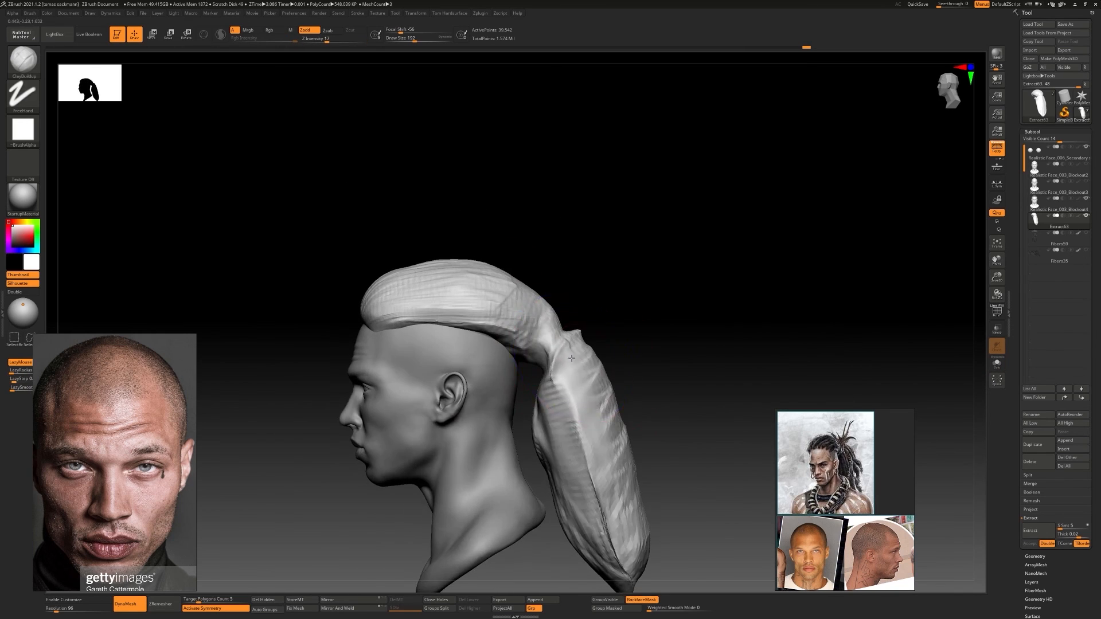
mouse_move(615, 332)
mouse_down()
mouse_move(637, 447)
mouse_move(611, 453)
mouse_up()
mouse_move(647, 344)
right_down()
mouse_move(572, 345)
mouse_move(608, 351)
mouse_move(513, 270)
mouse_move(632, 273)
mouse_move(617, 325)
mouse_move(674, 300)
mouse_move(744, 327)
mouse_move(717, 298)
right_up()
Reshape the hair and ponytail with Move Topological at Draw Size 245 and smooth the ponytail surface
key(s)
drag(636, 198, 648, 283)
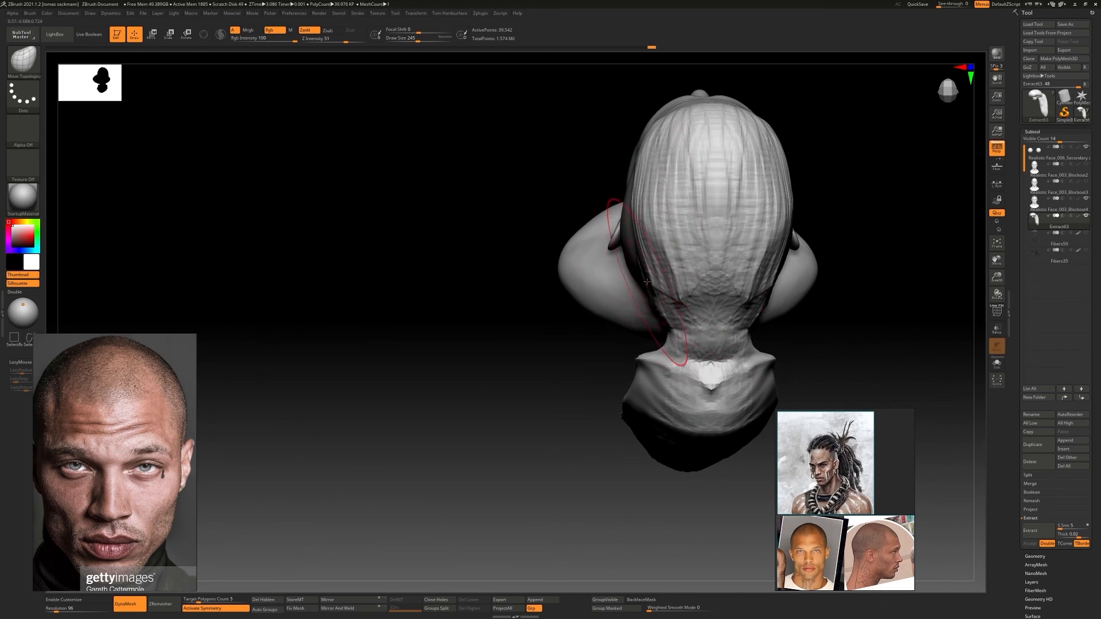
mouse_move(649, 283)
right_down()
mouse_move(543, 304)
mouse_move(628, 309)
mouse_move(649, 269)
right_up()
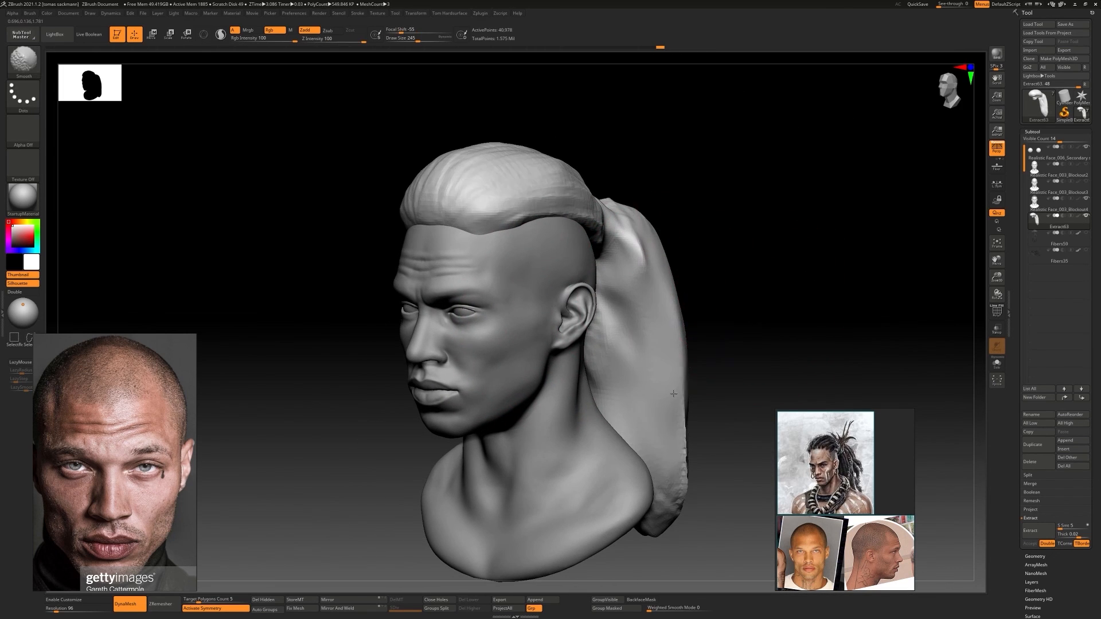
right_drag(674, 394, 625, 381)
ctrl+right_drag(625, 381, 626, 338)
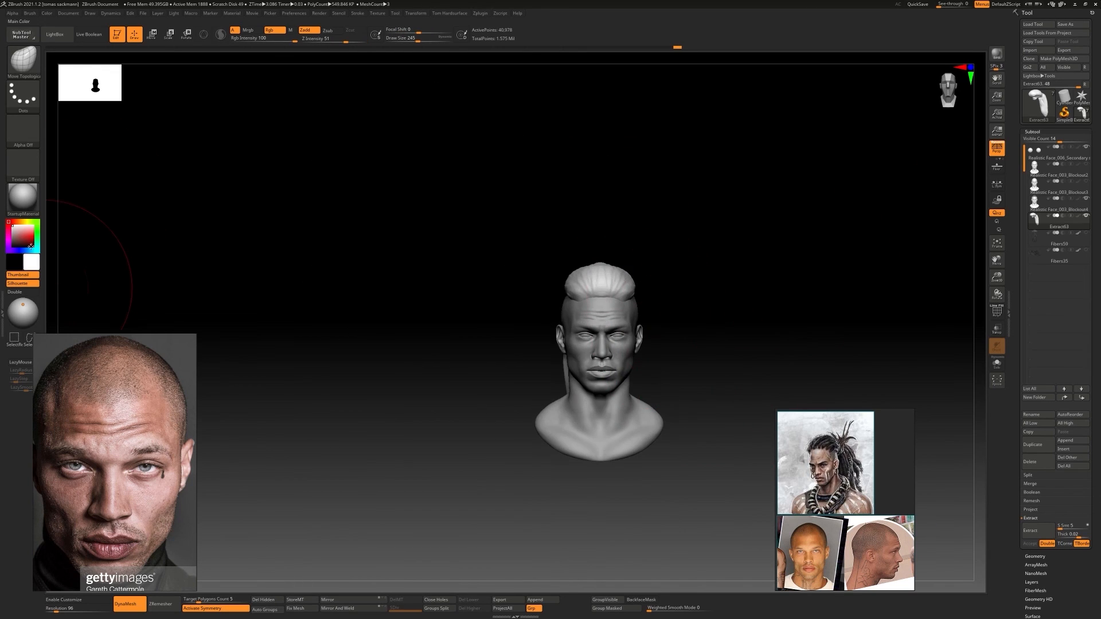
Fill the hair object with a near-black colour
click(47, 14)
click(67, 176)
drag(15, 247, 13, 227)
Reduce the brush size and sculpt lengthwise strands and volume into the ponytail with ClayBuildup
ctrl+right_drag(688, 312, 585, 326)
mouse_move(585, 327)
ctrl+right_down()
mouse_move(597, 294)
mouse_move(601, 321)
ctrl+right_up()
right_drag(668, 321, 551, 339)
key(s)
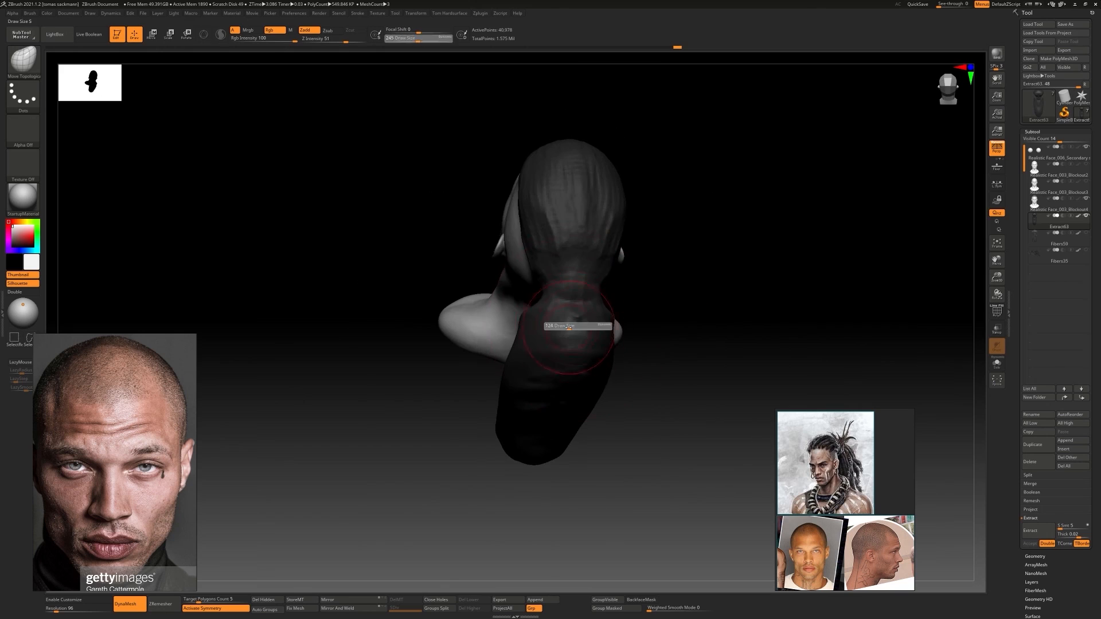
drag(577, 324, 567, 325)
key(b)
key(c)
key(b)
right_drag(532, 361, 577, 212)
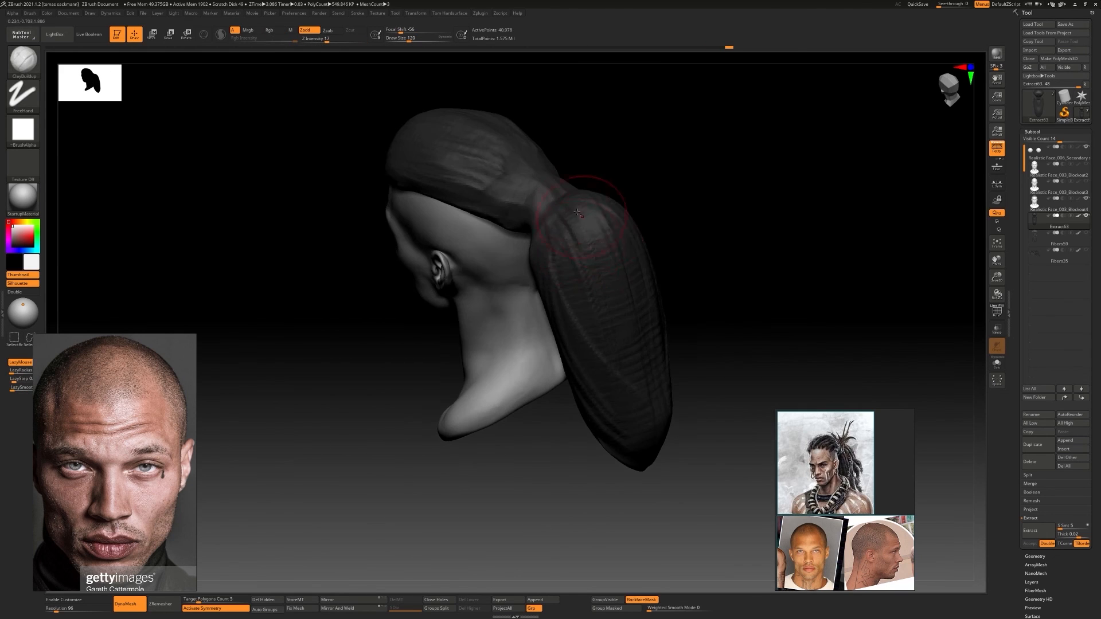
right_drag(608, 268, 682, 350)
right_drag(682, 349, 625, 280)
drag(677, 247, 691, 281)
right_drag(691, 281, 739, 299)
mouse_move(677, 321)
ctrl+right_down()
mouse_move(627, 275)
mouse_move(617, 287)
ctrl+right_up()
Pull the ponytail closer to the back of the neck with Move Topological at Draw Size 234
key(s)
drag(593, 327, 602, 328)
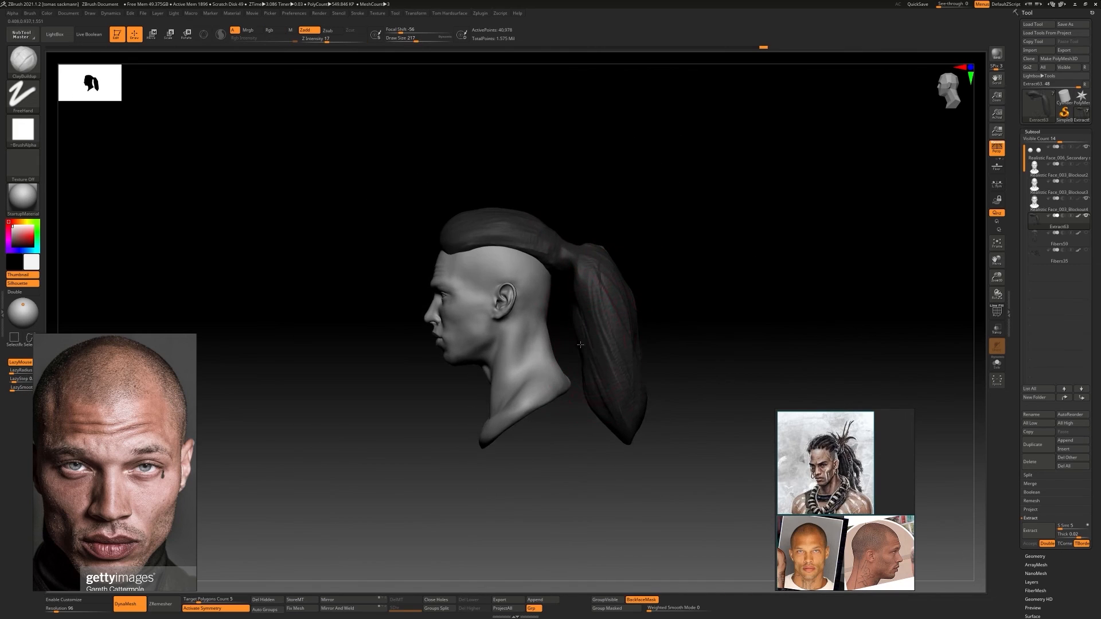
key(n)
key(b)
key(m)
key(t)
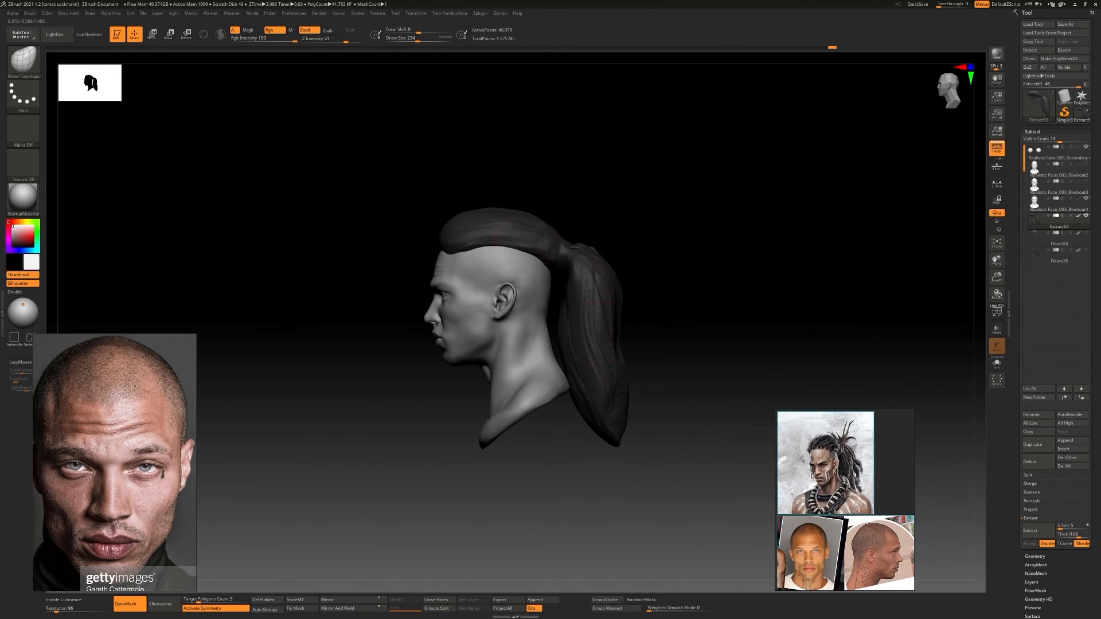
right_drag(607, 287, 654, 321)
right_drag(654, 321, 630, 323)
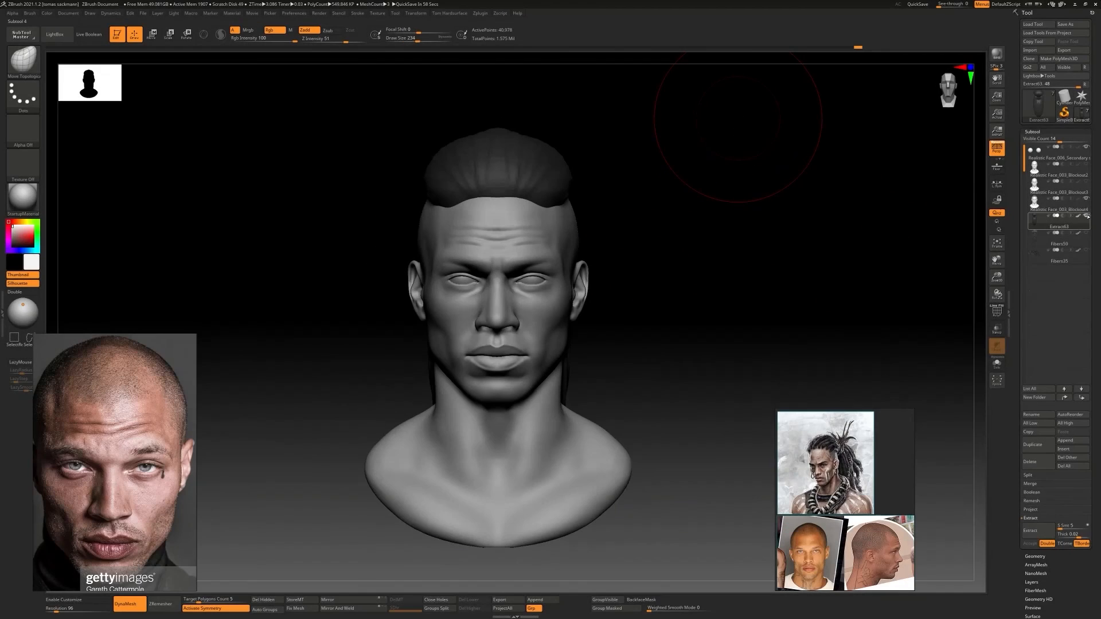
Select the head subtool, hide the hair, and carve the crease behind the ear with DamStandard
click(1059, 204)
click(1086, 215)
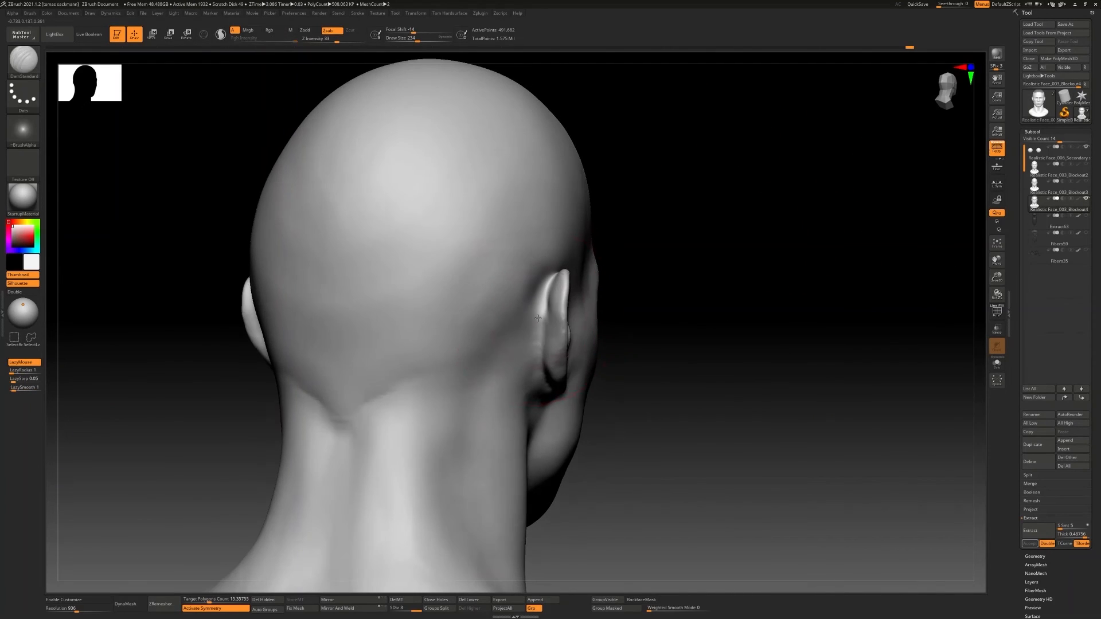
right_drag(570, 289, 504, 347)
right_drag(505, 347, 514, 349)
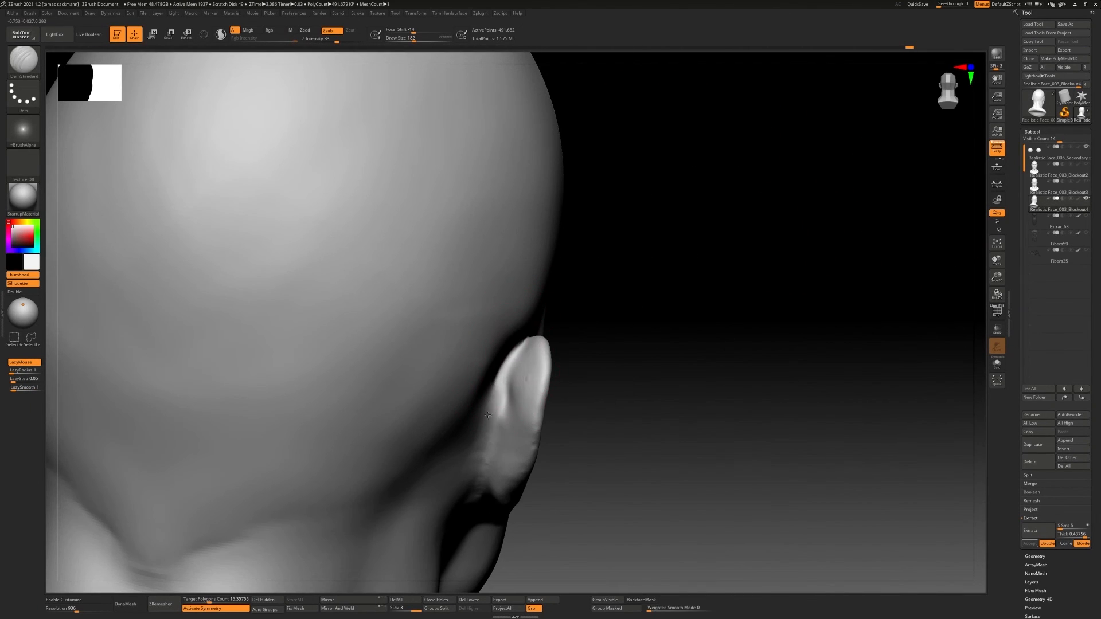
right_drag(488, 415, 484, 388)
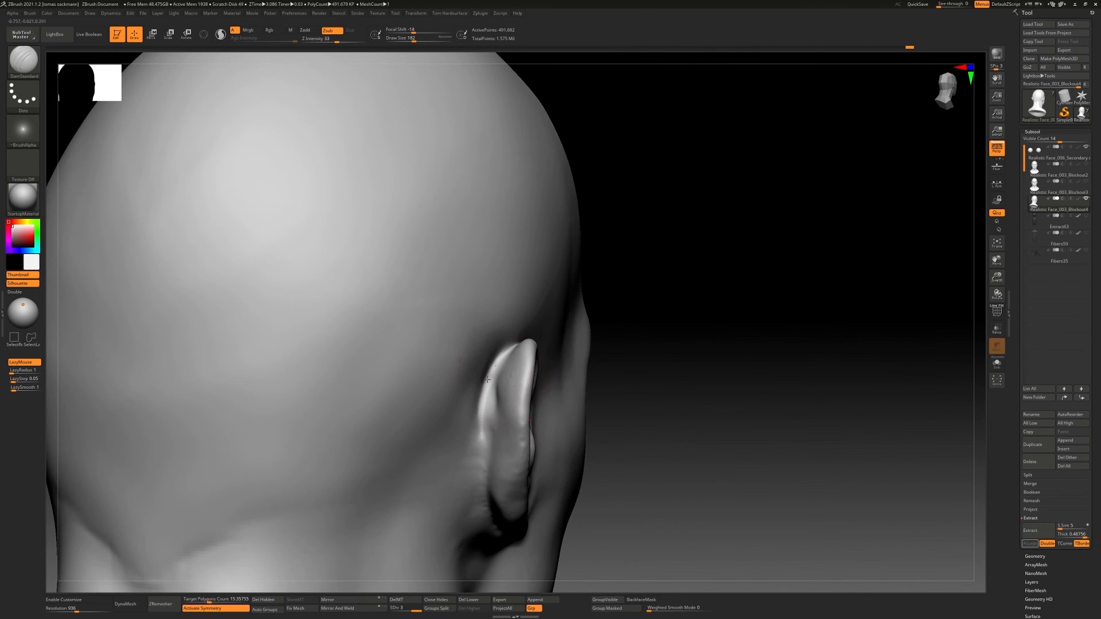
right_drag(470, 475, 476, 341)
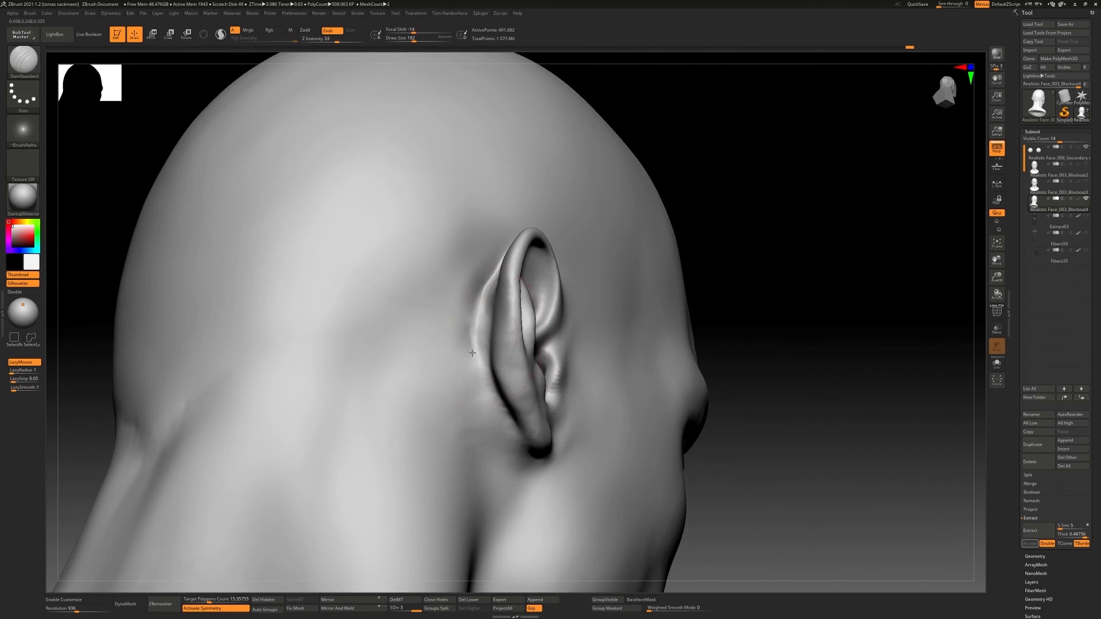
Deepen the crease along the lower back edge of the ear where it meets the skull
right_drag(510, 411, 517, 440)
drag(490, 395, 500, 418)
mouse_move(500, 417)
right_down()
mouse_move(494, 378)
mouse_move(459, 344)
right_up()
mouse_move(459, 344)
ctrl+right_down()
mouse_move(456, 298)
mouse_move(464, 350)
ctrl+right_up()
right_drag(534, 347, 498, 346)
Drop the head to subdivision level 2 and rework the area behind and below the ear with ClayBuildup
key(b)
key(c)
key(b)
key(shift+d)
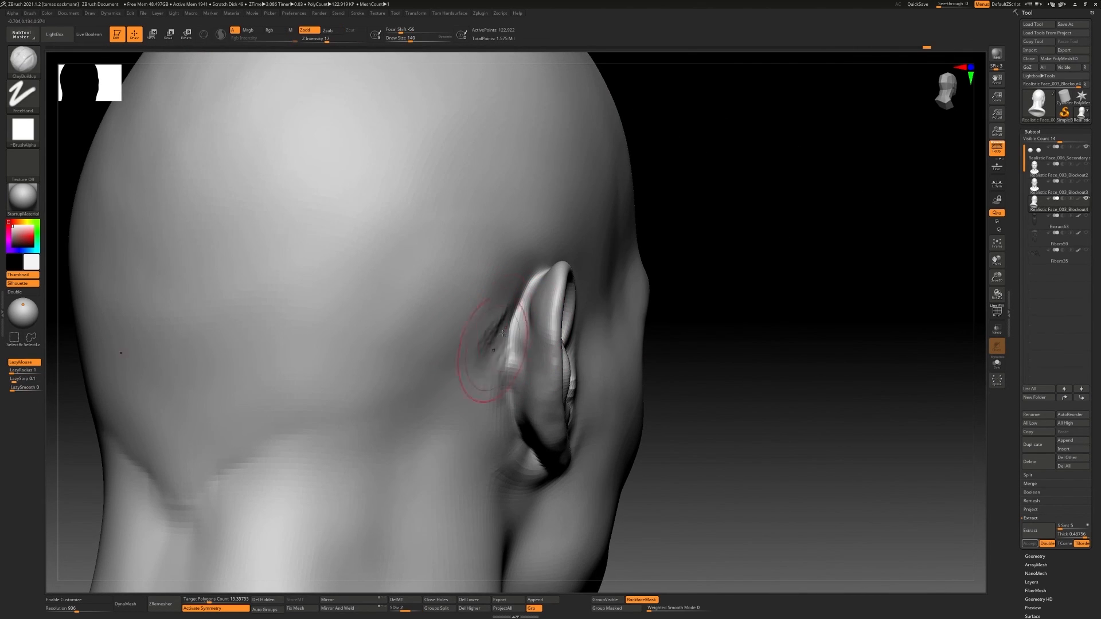
right_drag(508, 456, 484, 364)
shift+drag(484, 364, 494, 401)
right_drag(494, 402, 551, 378)
mouse_move(550, 378)
right_down()
mouse_move(487, 367)
mouse_move(527, 343)
mouse_move(545, 399)
mouse_move(535, 401)
mouse_move(569, 377)
mouse_move(433, 340)
right_up()
shift+drag(433, 340, 470, 380)
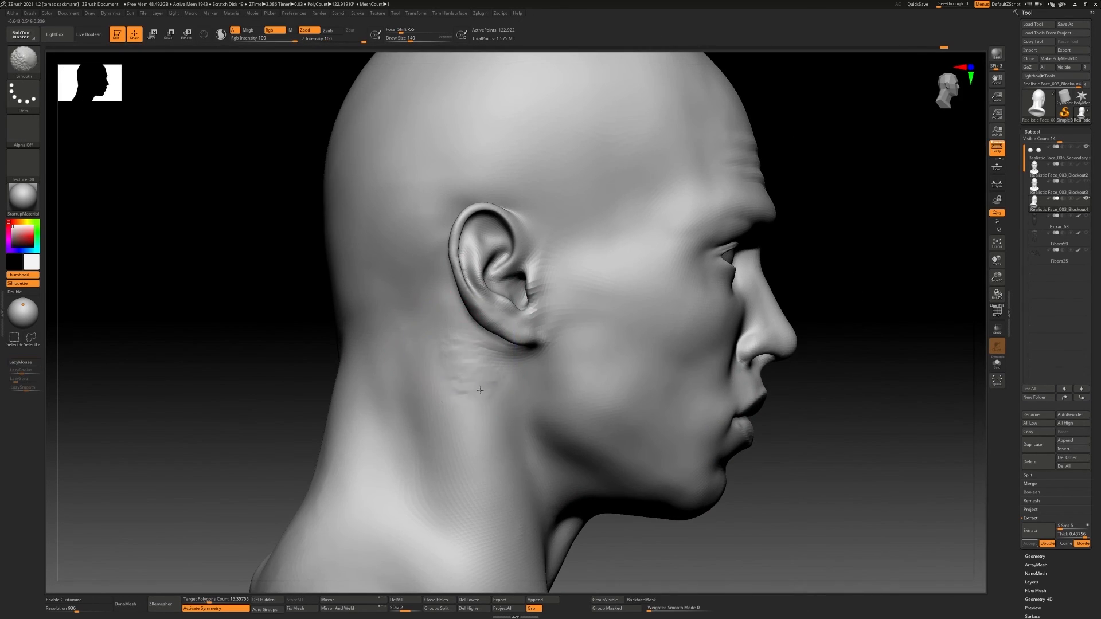
Reduce the Draw Size to 49 and build up the back of the ear with ClayBuildup
mouse_move(470, 380)
right_down()
mouse_move(531, 367)
mouse_move(551, 344)
right_up()
mouse_move(550, 344)
ctrl+right_down()
mouse_move(492, 302)
mouse_move(475, 336)
mouse_move(467, 315)
mouse_move(512, 331)
mouse_move(457, 346)
mouse_move(419, 409)
mouse_move(456, 332)
mouse_move(367, 352)
ctrl+right_up()
key(s)
mouse_move(438, 351)
right_down()
mouse_move(410, 350)
mouse_move(452, 356)
mouse_move(421, 358)
right_up()
mouse_move(497, 359)
right_down()
mouse_move(536, 364)
mouse_move(454, 339)
mouse_move(456, 317)
right_up()
key(b)
key(c)
key(b)
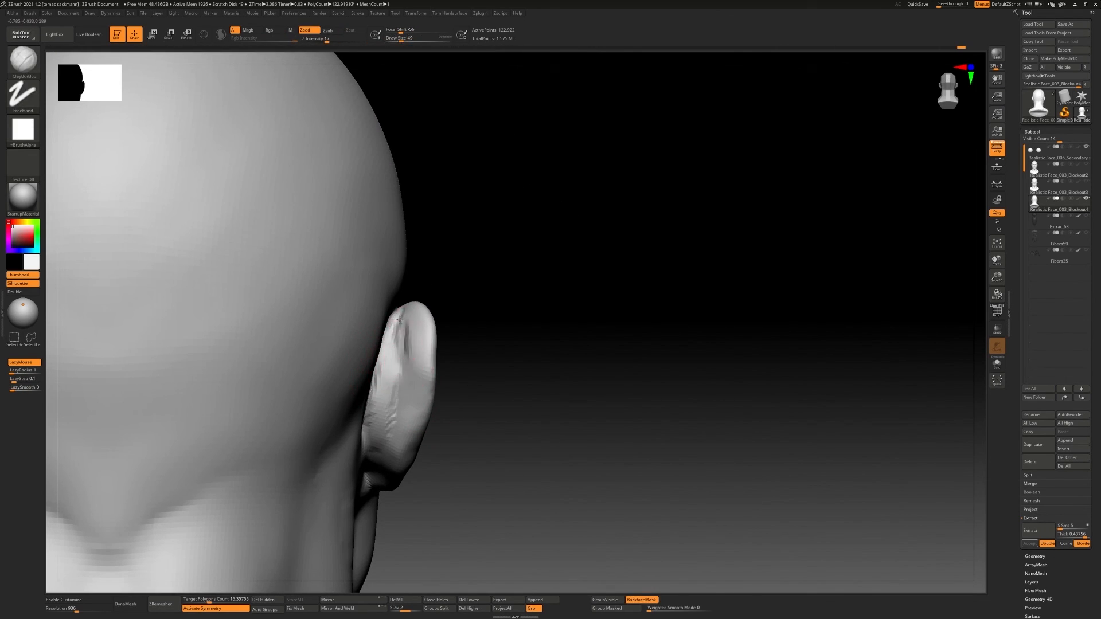
mouse_move(378, 456)
right_down()
mouse_move(383, 367)
mouse_move(338, 373)
mouse_move(344, 413)
mouse_move(420, 397)
right_up()
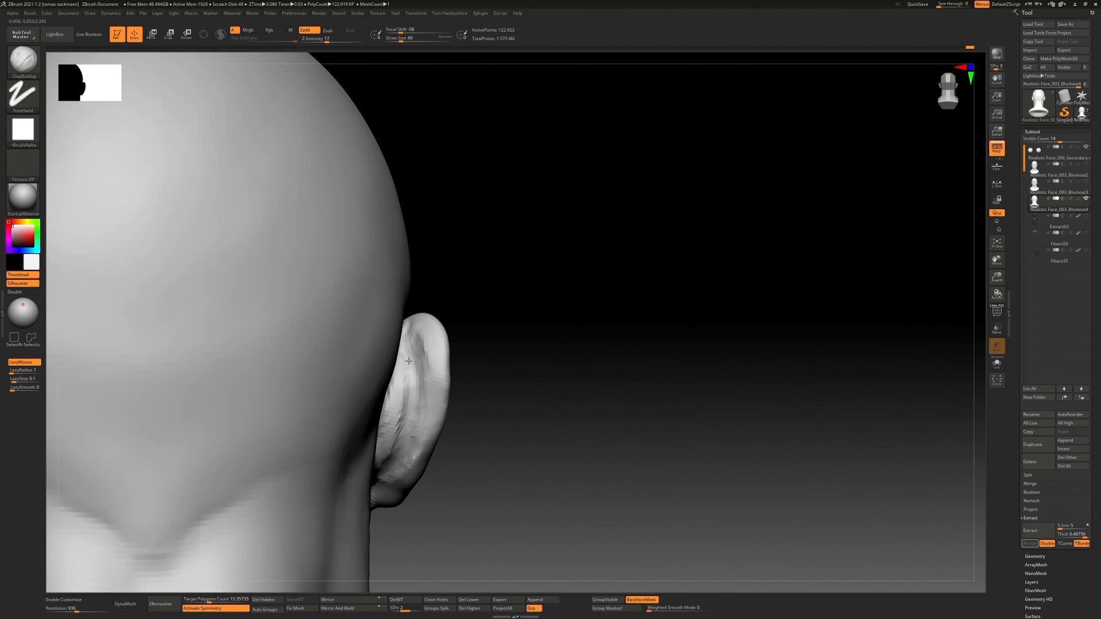
key(shift)
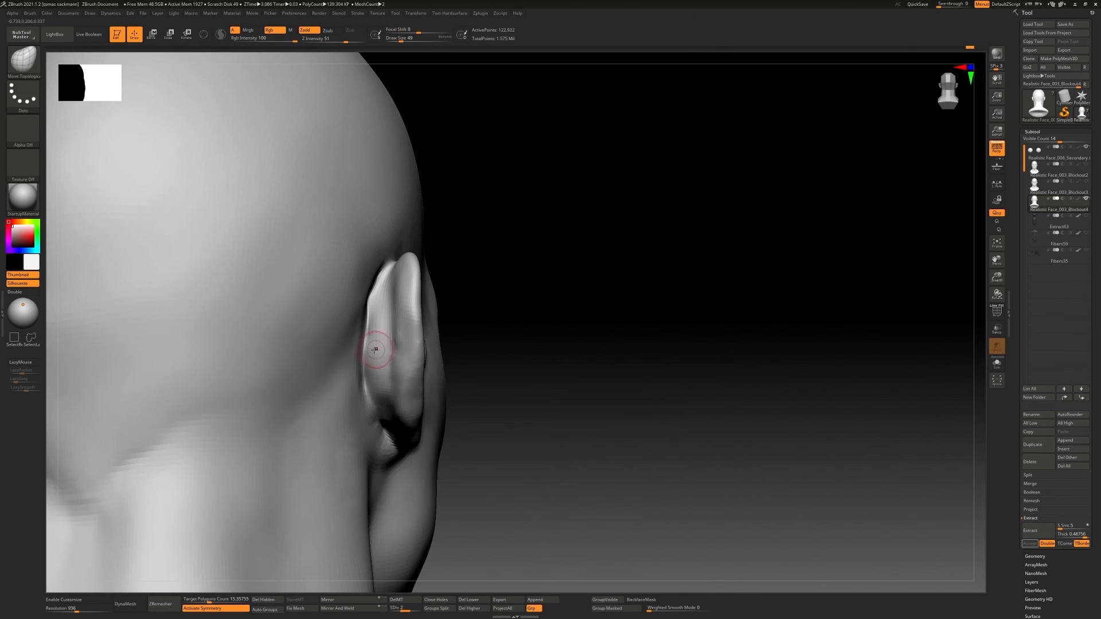
Adjust the brush size and fill out the upper back of the ear with ClayBuildup
key(s)
mouse_move(375, 350)
right_down()
mouse_move(361, 330)
mouse_move(393, 380)
mouse_move(442, 371)
mouse_move(442, 332)
right_up()
mouse_move(442, 333)
right_down()
mouse_move(398, 371)
mouse_move(458, 357)
mouse_move(448, 336)
mouse_move(473, 328)
mouse_move(446, 327)
mouse_move(487, 332)
mouse_move(474, 354)
mouse_move(489, 369)
mouse_move(504, 365)
right_up()
mouse_move(504, 365)
ctrl+right_down()
mouse_move(509, 343)
mouse_move(521, 480)
mouse_move(503, 368)
ctrl+right_up()
key(b)
key(c)
key(b)
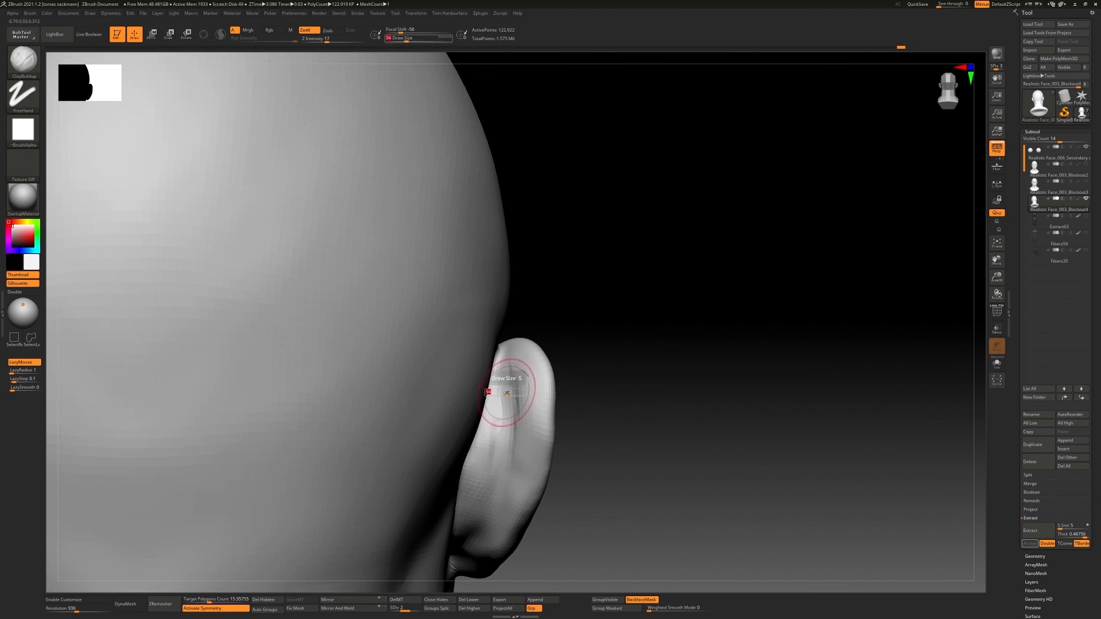
drag(506, 393, 503, 394)
Refine the folds on the back of the ear with the Standard brush
key(b)
key(s)
key(t)
drag(507, 369, 514, 426)
right_drag(488, 513, 487, 467)
drag(485, 367, 487, 327)
mouse_move(488, 329)
right_down()
mouse_move(489, 319)
mouse_move(497, 339)
right_up()
ctrl+right_drag(497, 396, 500, 310)
right_drag(500, 309, 534, 313)
Add volume to the back of the opposite ear with ClayBuildup at Draw Size 59
mouse_move(401, 339)
ctrl+right_down()
mouse_move(419, 396)
mouse_move(444, 404)
ctrl+right_up()
key(b)
key(c)
key(b)
mouse_move(439, 361)
right_down()
mouse_move(466, 388)
mouse_move(441, 383)
right_up()
mouse_move(441, 383)
ctrl+right_down()
mouse_move(487, 347)
mouse_move(505, 413)
mouse_move(477, 356)
ctrl+right_up()
key(b)
key(c)
key(b)
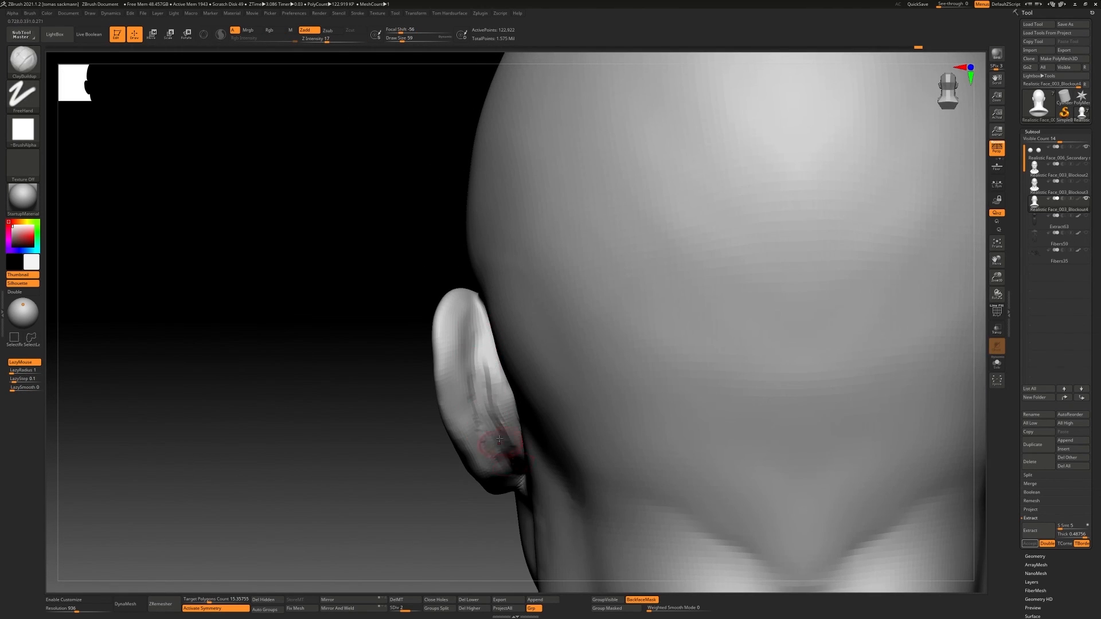
right_drag(498, 440, 494, 395)
shift+drag(500, 413, 508, 453)
right_drag(459, 373, 499, 384)
shift+drag(475, 363, 477, 354)
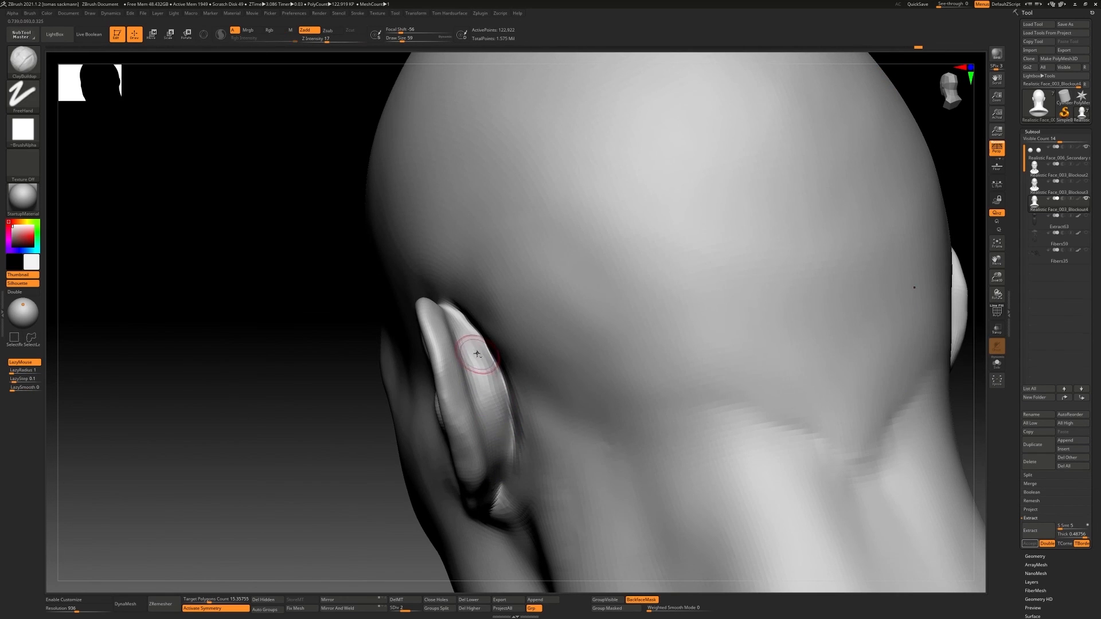
Shape the rear bulge and lower root of the ear with ClayBuildup and smooth its surface
shift+drag(501, 437, 476, 358)
ctrl+right_drag(476, 359, 507, 351)
mouse_move(507, 351)
ctrl+right_down()
mouse_move(496, 337)
mouse_move(528, 411)
mouse_move(516, 414)
mouse_move(536, 407)
mouse_move(497, 404)
ctrl+right_up()
ctrl+right_drag(497, 405, 531, 352)
mouse_move(625, 372)
right_down()
mouse_move(590, 379)
mouse_move(579, 436)
mouse_move(533, 445)
right_up()
key(b)
key(c)
key(b)
shift+drag(564, 448, 564, 471)
mouse_move(562, 424)
ctrl+right_down()
mouse_move(553, 324)
mouse_move(565, 327)
ctrl+right_up()
ctrl+right_drag(565, 327, 575, 380)
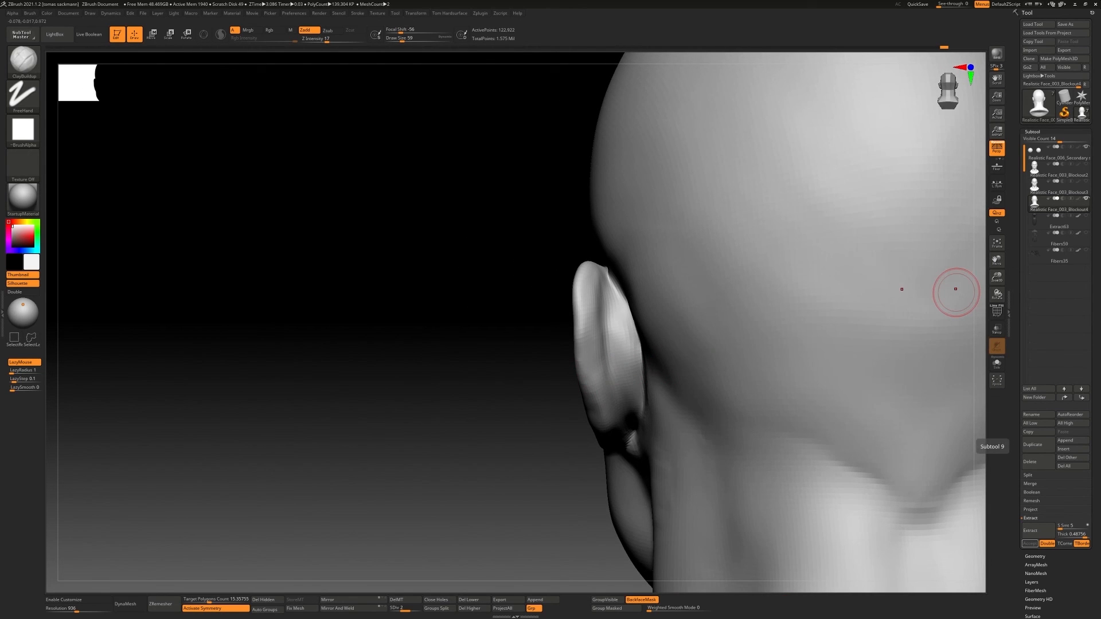
right_drag(500, 293, 550, 385)
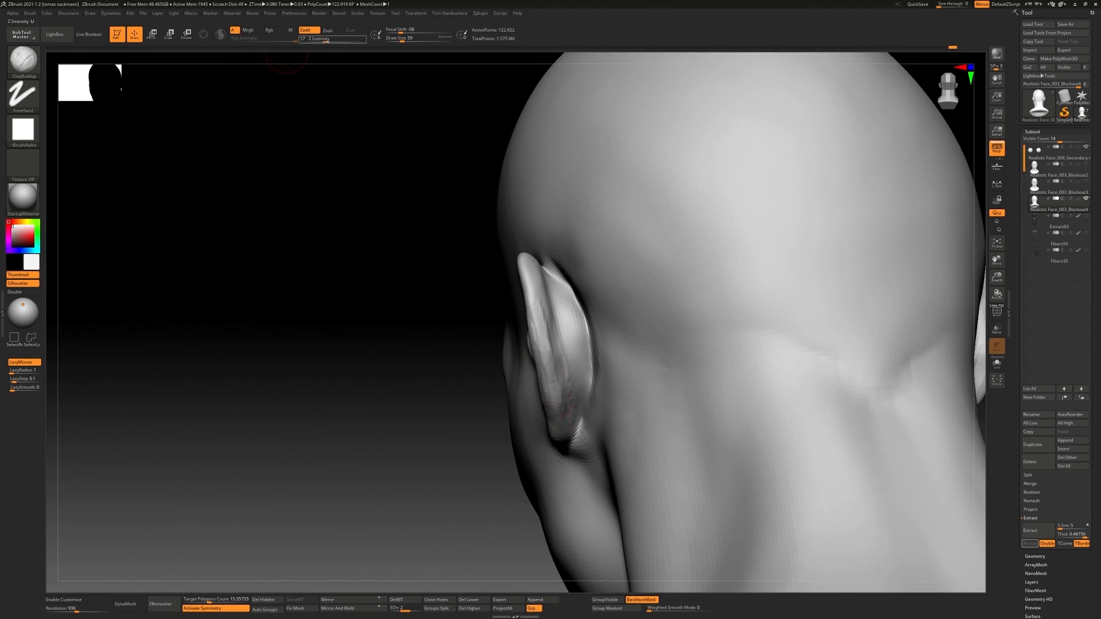
right_drag(552, 334, 560, 309)
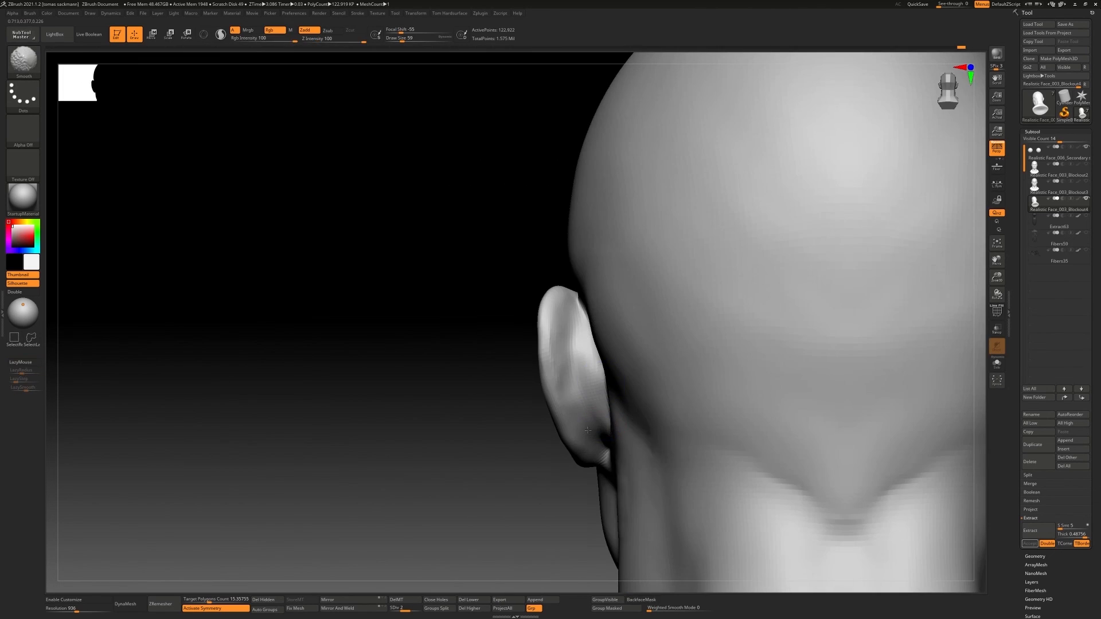
Frame the head and adjust the ear's shape with a resized Move brush
key(f)
ctrl+right_drag(559, 357, 521, 258)
ctrl+right_drag(679, 332, 691, 358)
mouse_move(697, 360)
right_down()
mouse_move(556, 378)
mouse_move(577, 363)
mouse_move(488, 346)
right_up()
key(b)
key(m)
key(v)
key(s)
click(649, 386)
Define the crease under the earlobe with DamStandard
key(b)
key(d)
key(s)
mouse_move(582, 338)
right_down()
mouse_move(503, 408)
mouse_move(498, 380)
mouse_move(511, 366)
mouse_move(533, 356)
mouse_move(503, 408)
mouse_move(519, 375)
mouse_move(480, 369)
mouse_move(592, 474)
mouse_move(580, 447)
mouse_move(519, 406)
mouse_move(581, 404)
mouse_move(558, 383)
right_up()
Fill the area beneath the earlobe with ClayBuildup at Z Intensity 7 and Draw Size 112, and smooth it
key(b)
key(c)
key(b)
key(s)
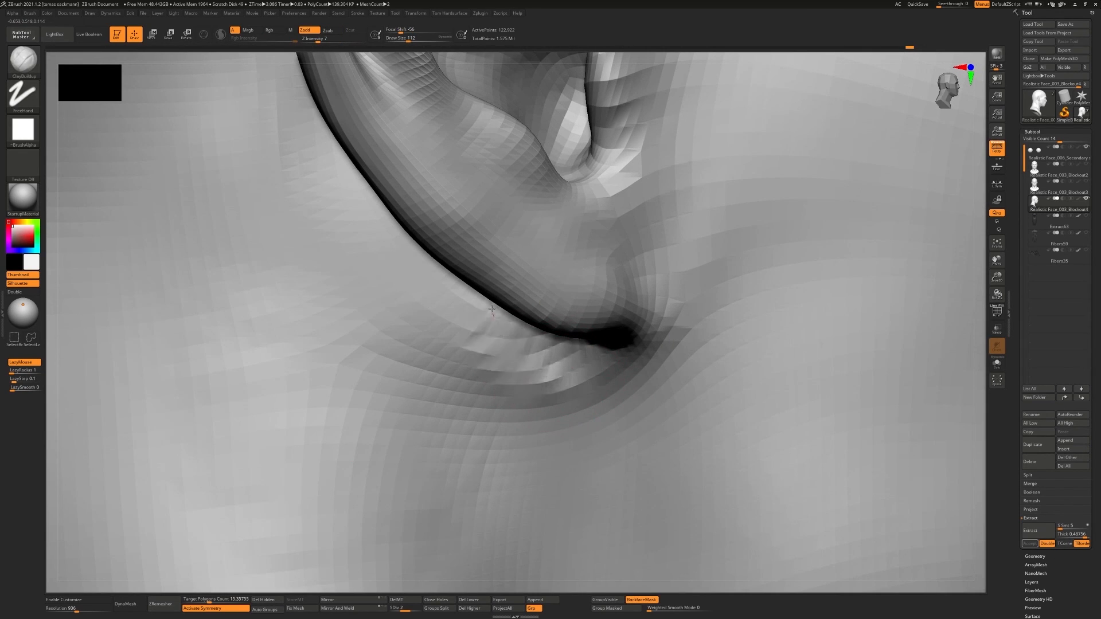
shift+drag(529, 338, 489, 325)
ctrl+right_drag(489, 325, 510, 367)
shift+drag(511, 367, 488, 362)
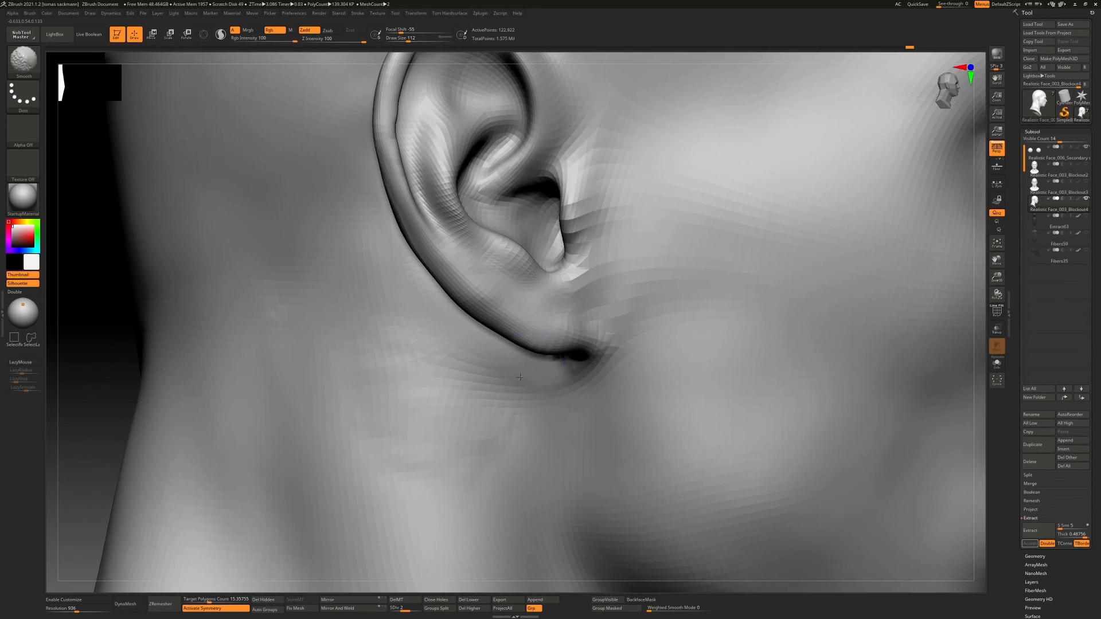
ctrl+right_drag(487, 361, 499, 350)
mouse_move(499, 350)
right_down()
mouse_move(560, 357)
mouse_move(534, 384)
mouse_move(582, 348)
mouse_move(608, 392)
mouse_move(591, 372)
right_up()
Adjust the earlobe's attachment to the jaw with the Move Topological brush
key(b)
key(m)
key(t)
ctrl+right_drag(590, 372, 618, 350)
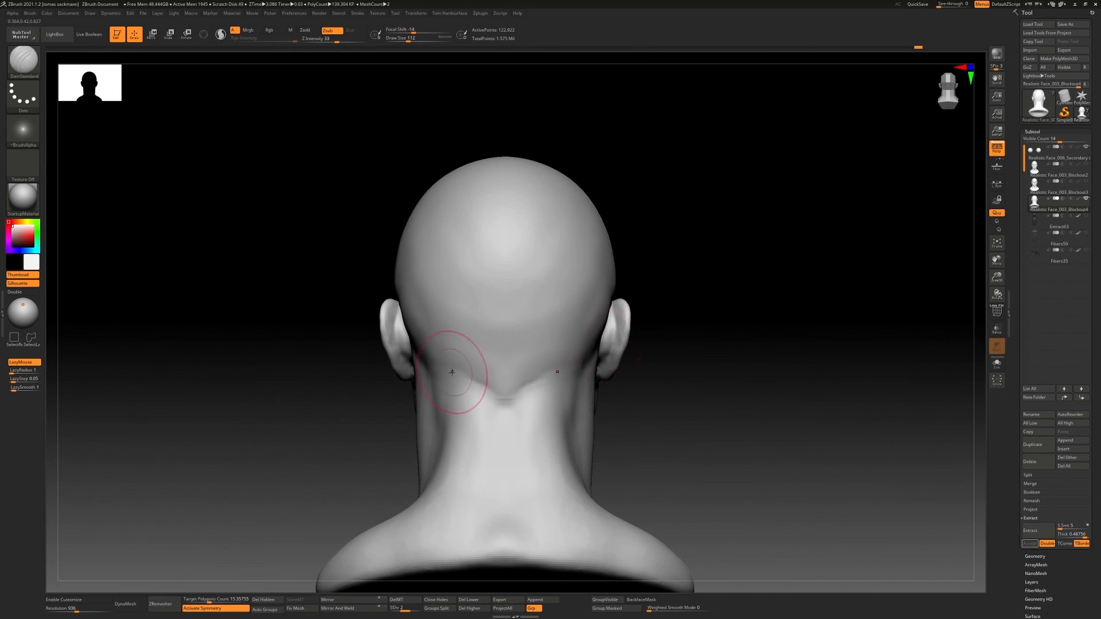
Build up the scalp edge around the top rear of the ear with ClayBuildup at Z Intensity 7 and Draw Size 74
ctrl+right_drag(554, 312, 524, 342)
right_drag(524, 341, 330, 316)
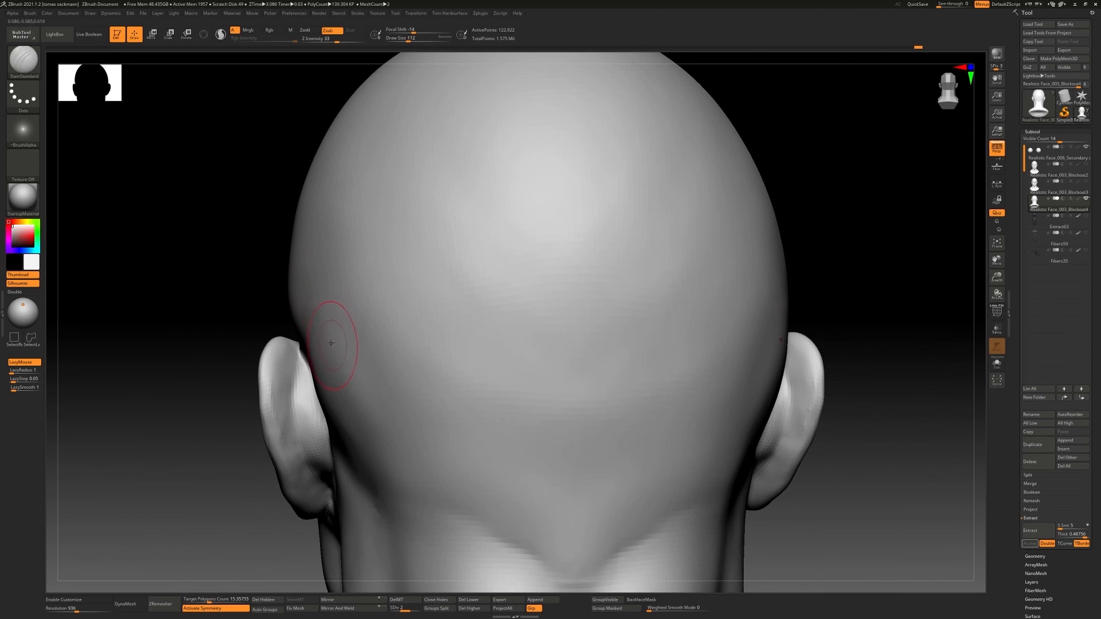
mouse_move(335, 358)
right_down()
mouse_move(299, 313)
mouse_move(355, 344)
mouse_move(321, 356)
right_up()
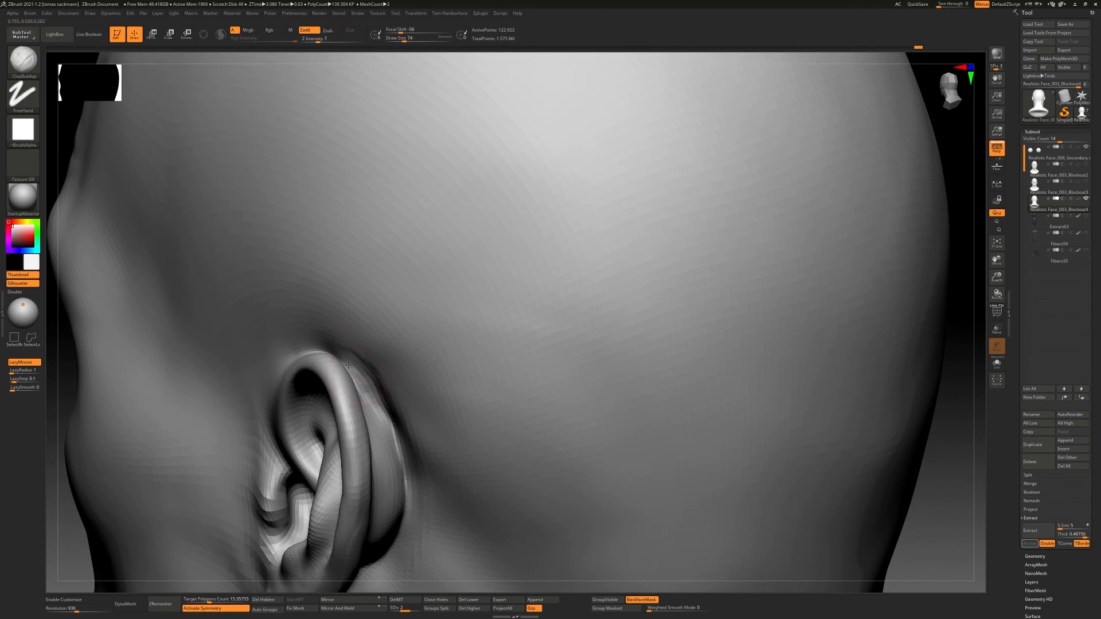
mouse_move(344, 334)
right_down()
mouse_move(361, 376)
mouse_move(366, 329)
mouse_move(404, 362)
right_up()
Sharpen the crease where the back of the ear meets the skull using DamStandard at Draw Size 49
key(b)
key(d)
key(s)
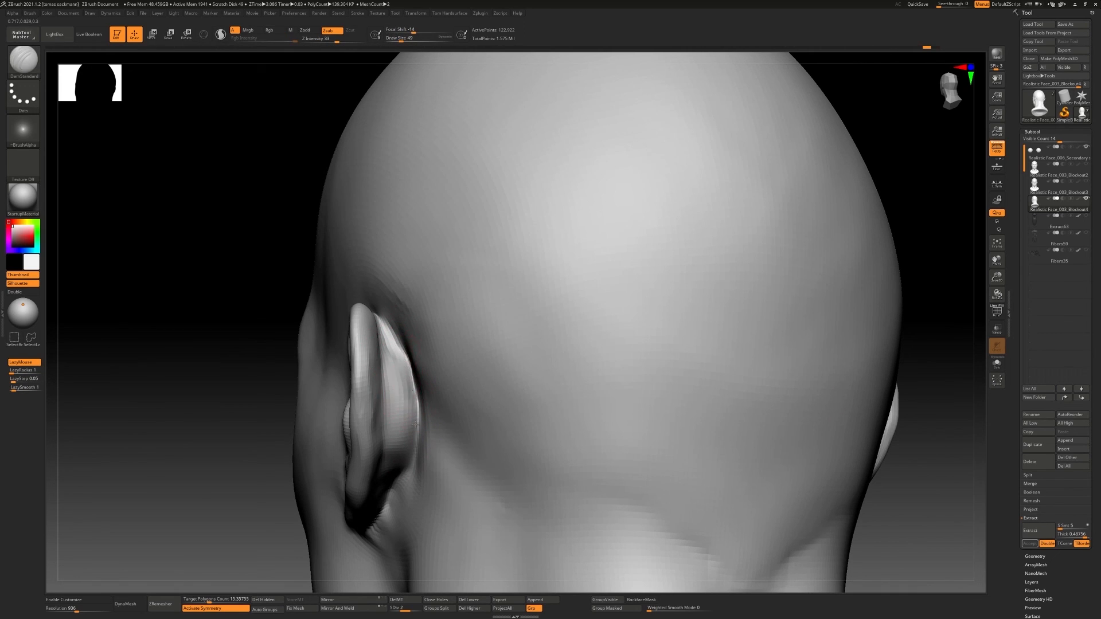
right_drag(416, 424, 386, 386)
Fill the surface just behind the ear with ClayBuildup at Z Intensity 7 and Draw Size 49
key(b)
key(c)
key(b)
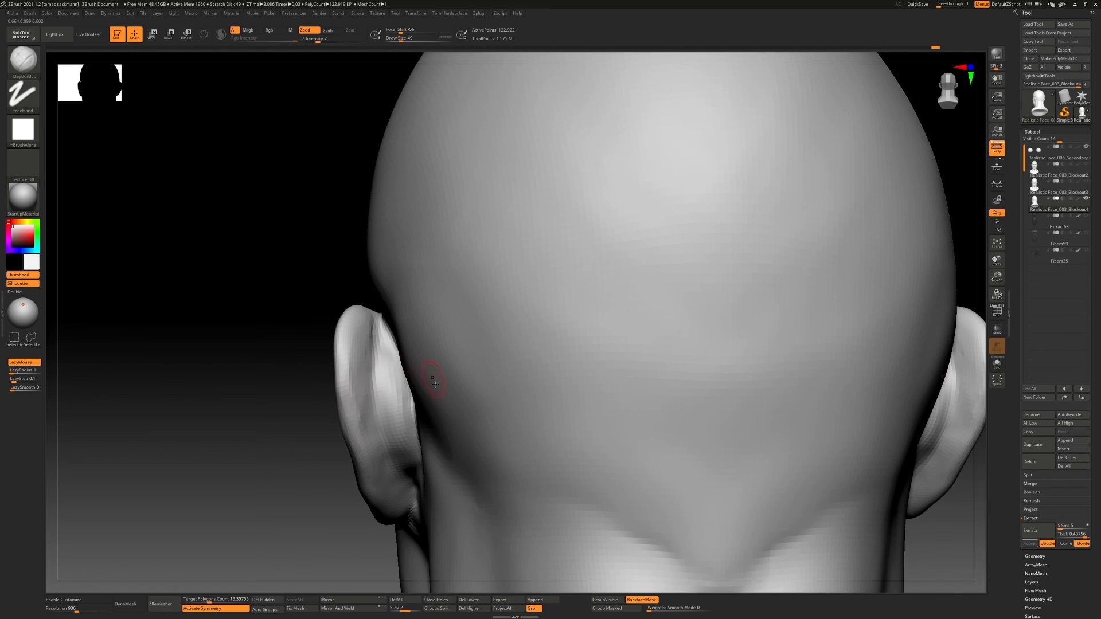
ctrl+right_drag(436, 385, 459, 338)
right_drag(459, 339, 505, 338)
Reshape the ear's outline as seen from behind with the Move Topological brush
key(b)
key(m)
key(t)
right_drag(505, 338, 597, 344)
mouse_move(596, 344)
ctrl+right_down()
mouse_move(634, 371)
mouse_move(631, 327)
mouse_move(607, 351)
mouse_move(519, 364)
mouse_move(538, 344)
mouse_move(607, 363)
mouse_move(567, 389)
mouse_move(553, 442)
mouse_move(508, 402)
ctrl+right_up()
mouse_move(507, 402)
ctrl+right_down()
mouse_move(511, 422)
mouse_move(491, 418)
ctrl+right_up()
Add volume to the rear surface of the ear with ClayBuildup, reducing the Draw Size to 94
key(b)
key(c)
key(b)
key(b)
key(d)
key(s)
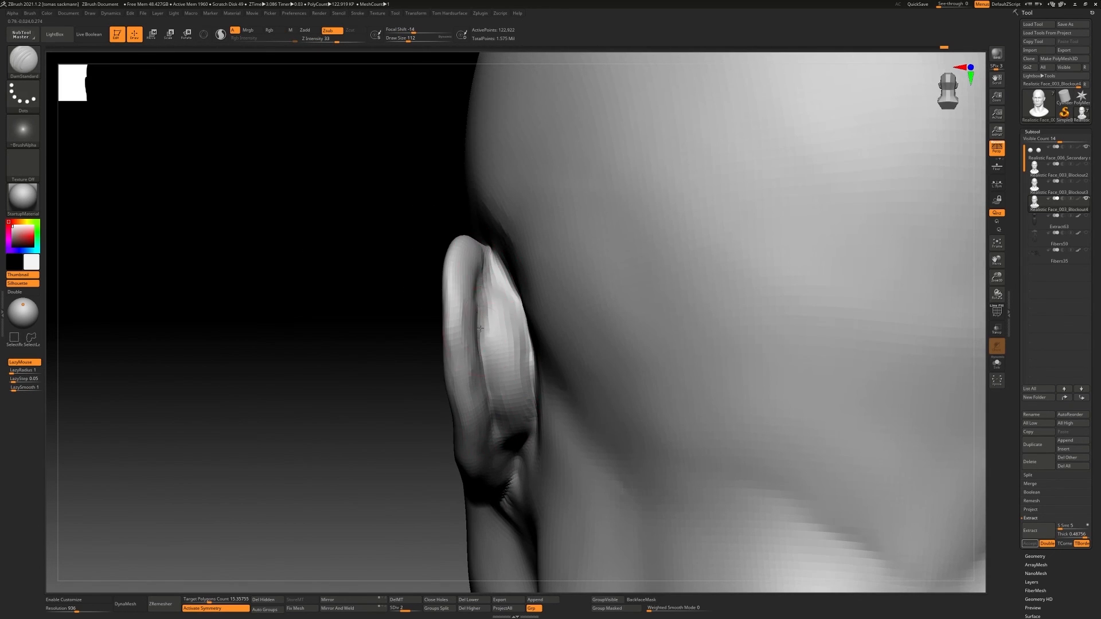
key(b)
key(c)
key(b)
mouse_move(480, 329)
right_down()
mouse_move(475, 285)
mouse_move(602, 316)
mouse_move(480, 319)
right_up()
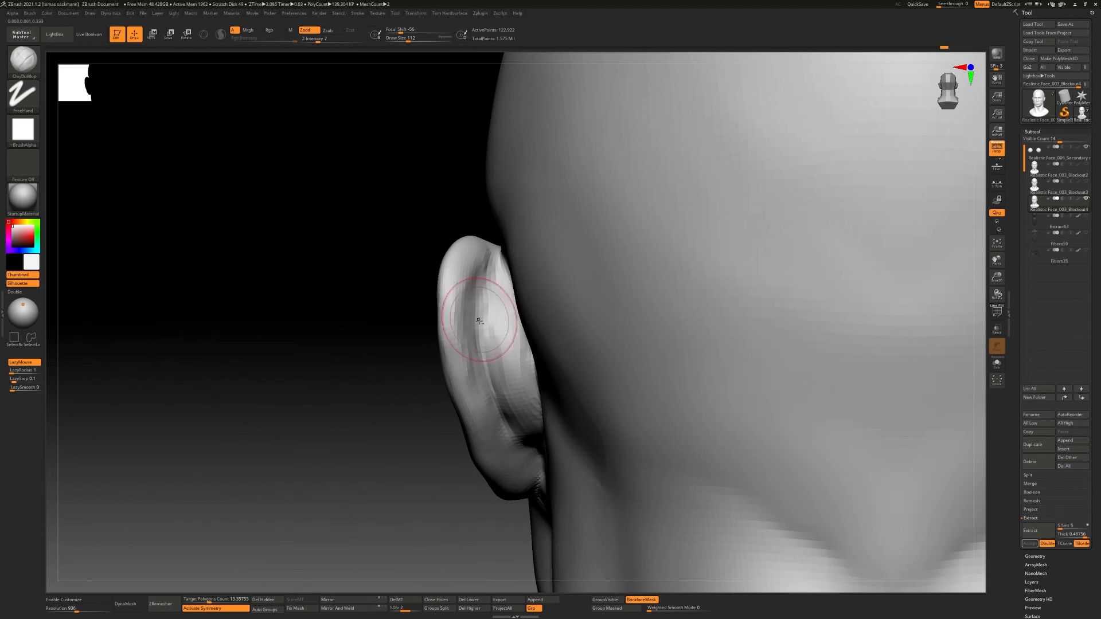
key(s)
drag(497, 383, 488, 384)
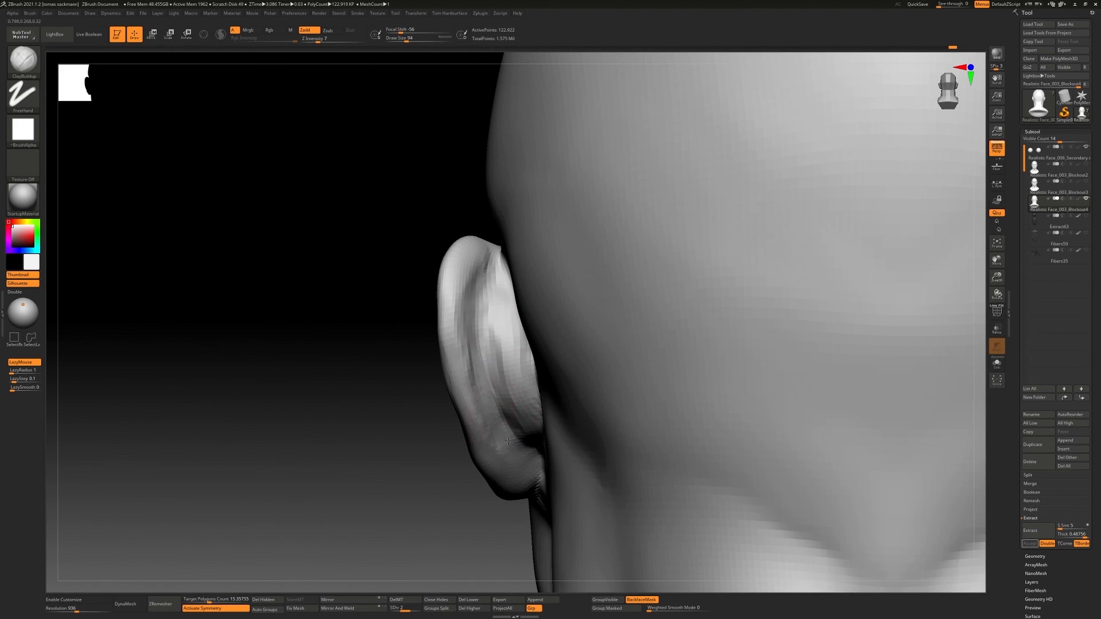
Refine the lower root of the ear and define its rear crease with DamStandard at Draw Size 59
mouse_move(546, 442)
right_down()
mouse_move(558, 447)
mouse_move(540, 457)
right_up()
key(s)
drag(540, 457, 535, 456)
key(b)
key(s)
key(t)
right_drag(535, 456, 515, 490)
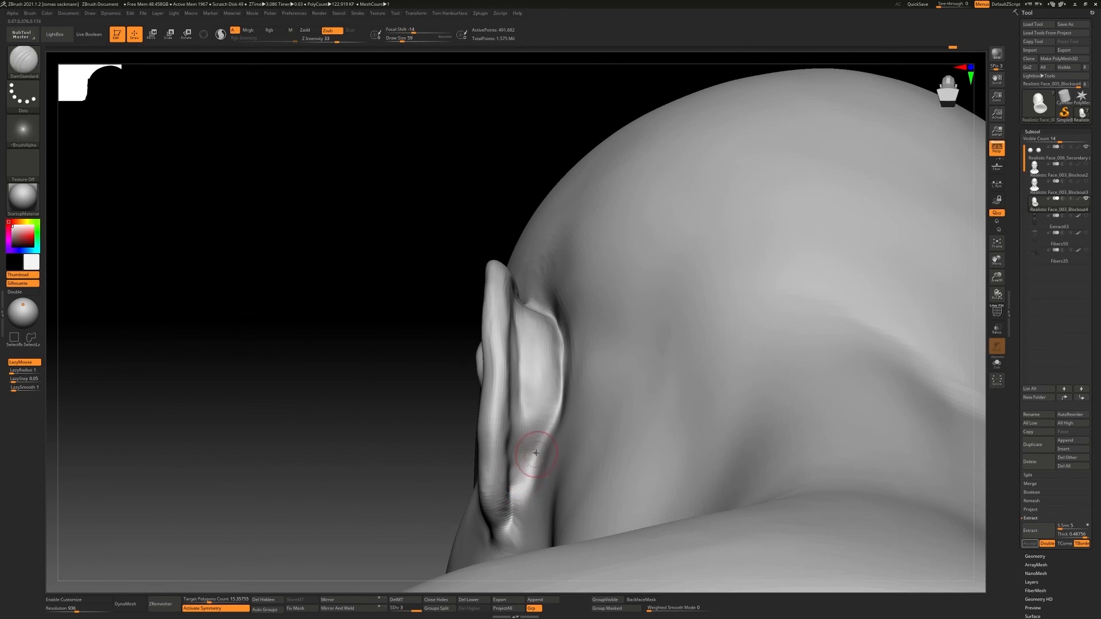
Undo the oversized move on the ear and reshape its rear edge with Move Topological at Draw Size 90
mouse_move(522, 454)
right_down()
mouse_move(606, 452)
mouse_move(596, 423)
right_up()
key(b)
key(m)
key(t)
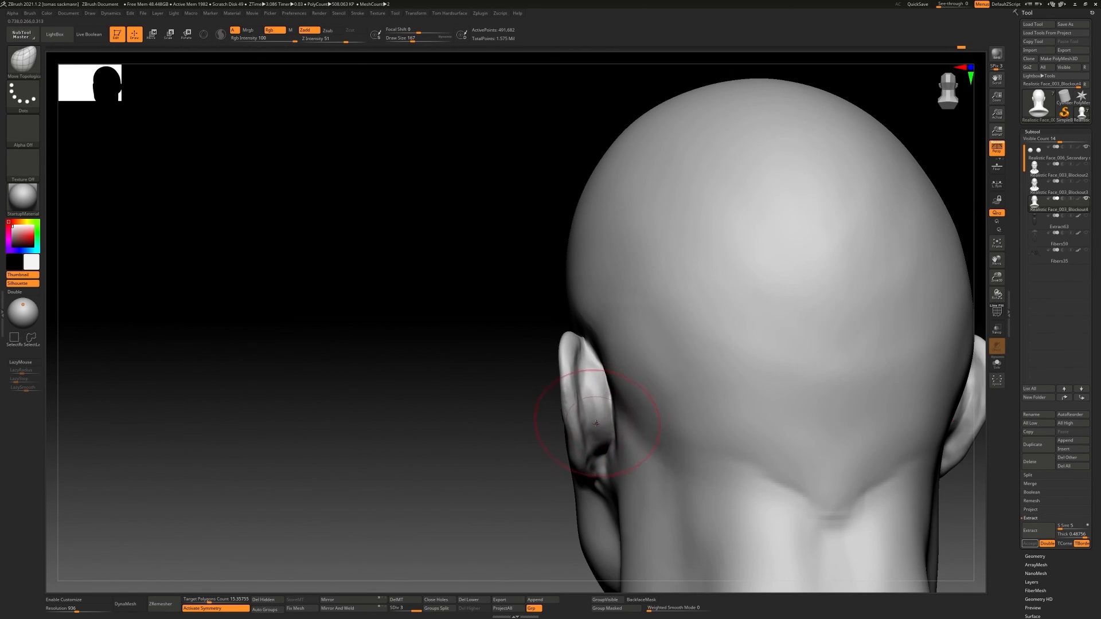
drag(613, 424, 607, 440)
key(ctrl+z)
key(bracketleft)
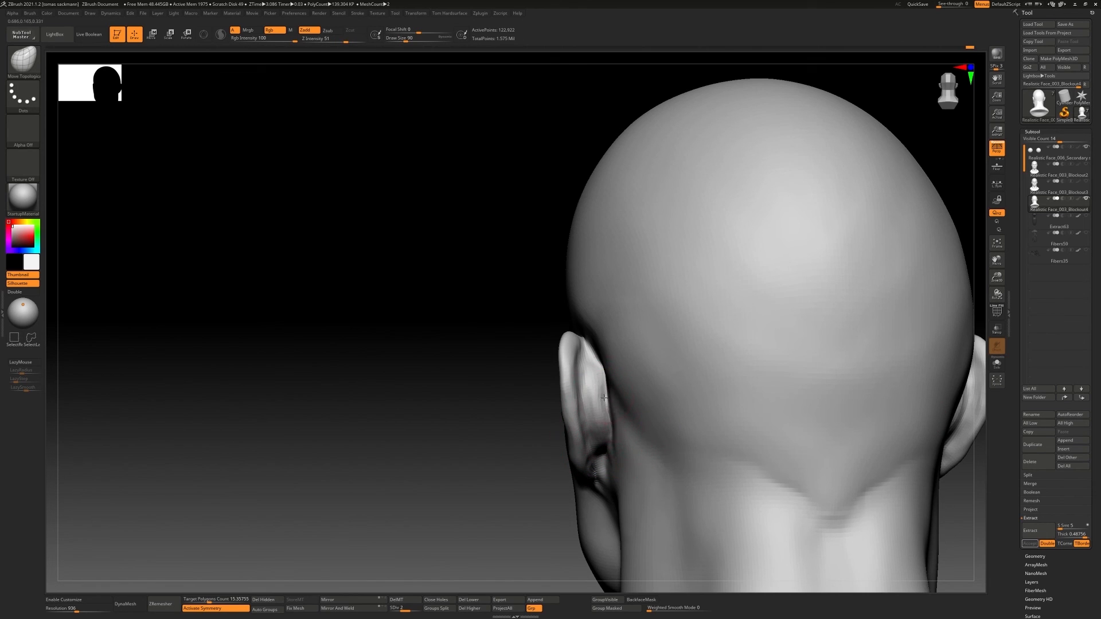
mouse_move(598, 363)
right_down()
mouse_move(598, 341)
mouse_move(643, 365)
mouse_move(619, 362)
mouse_move(628, 423)
right_up()
key(bracketright)
key(bracketright)
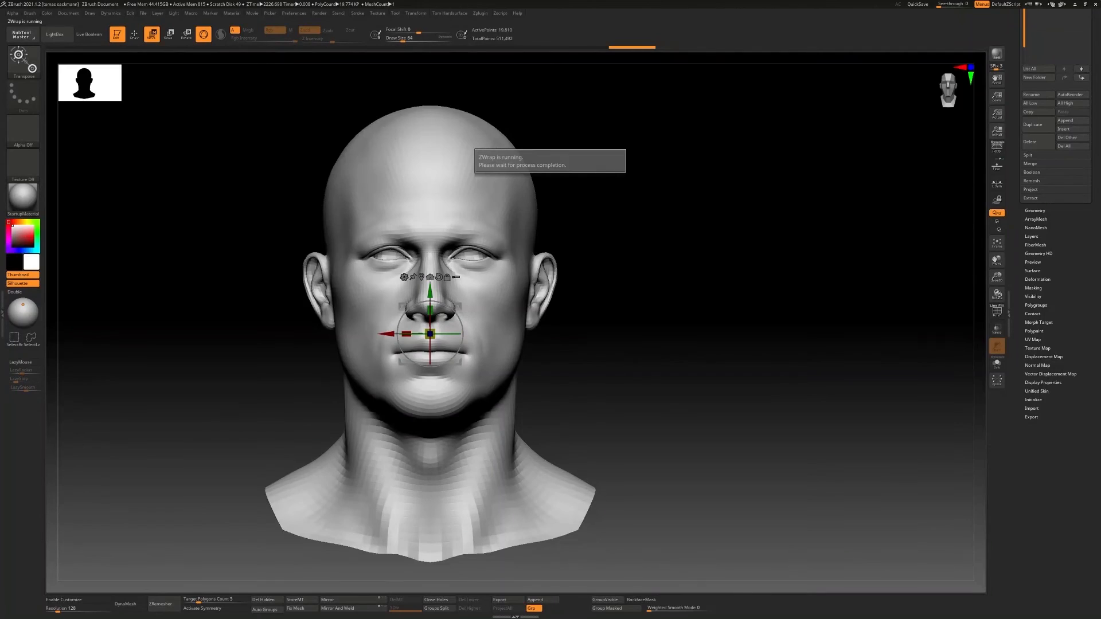
Compare the two head subtools, select Retopo_ment as the active one, and launch ZWrap on it
ctrl+right_drag(574, 312, 668, 248)
alt+right_drag(668, 249, 756, 260)
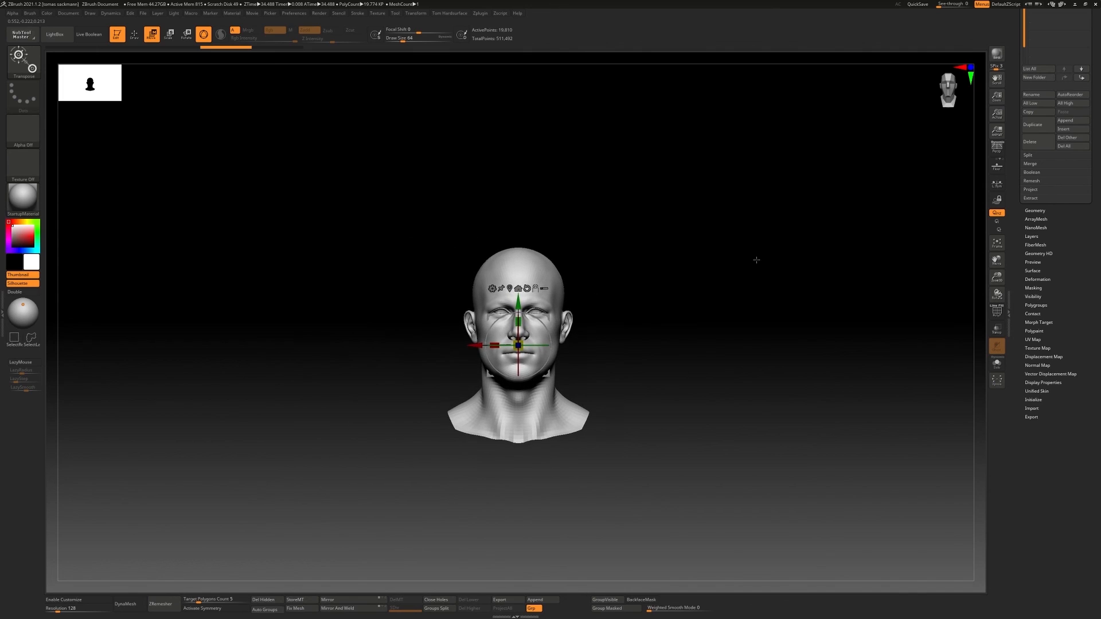
scroll(1066, 187, up, 5)
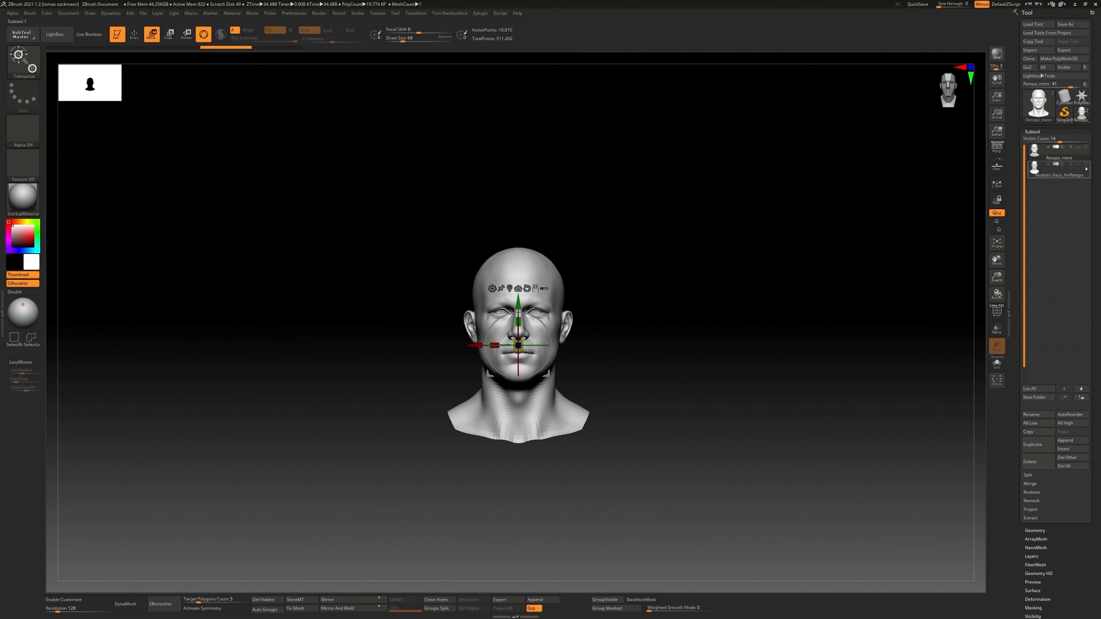
click(1073, 168)
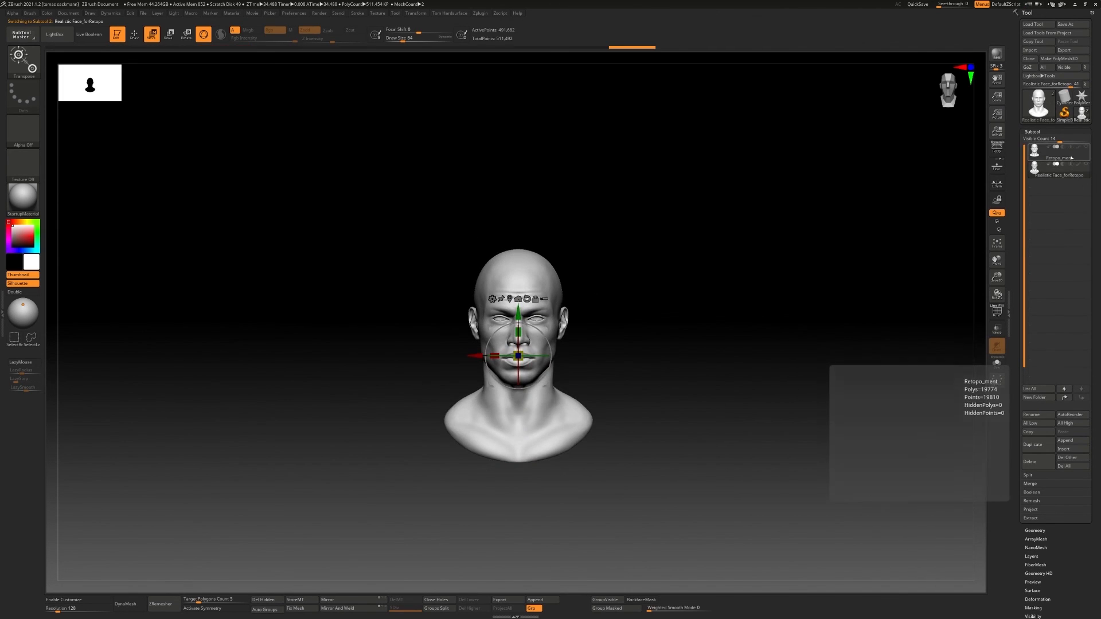
click(1066, 154)
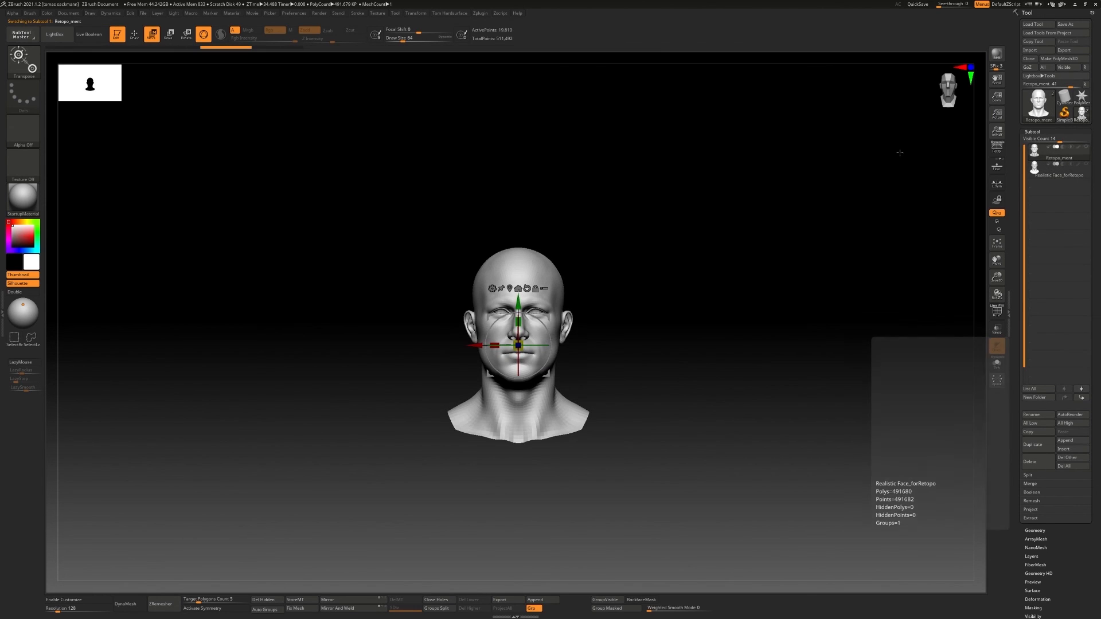
click(487, 14)
click(503, 226)
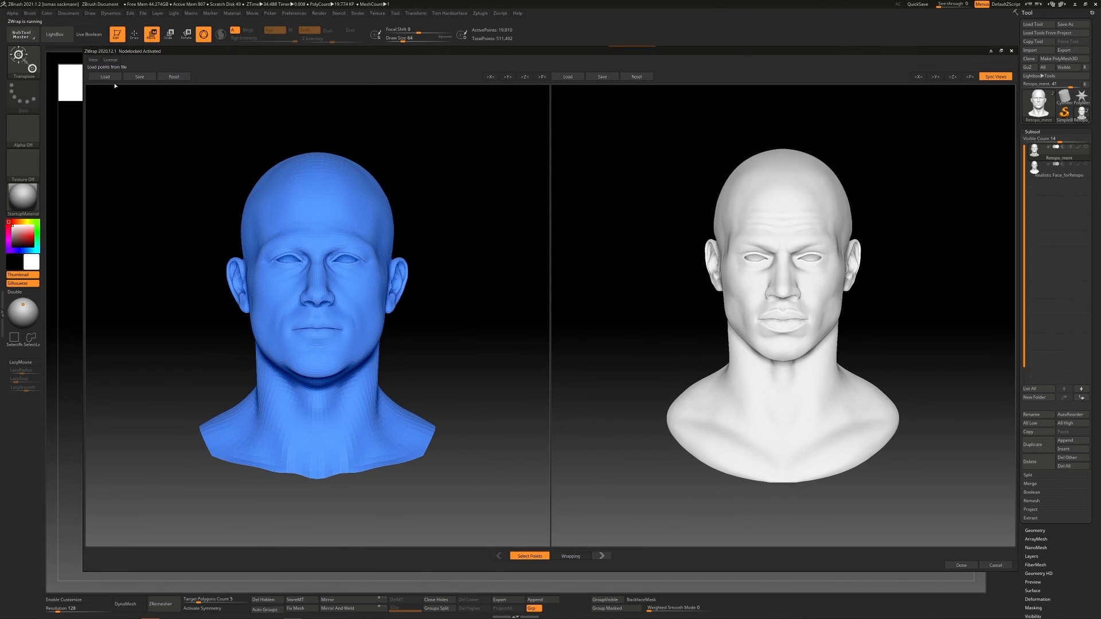
Load the point file Head 1.txt for the blue base mesh and head 2.txt for the white sculpt
click(117, 77)
click(166, 101)
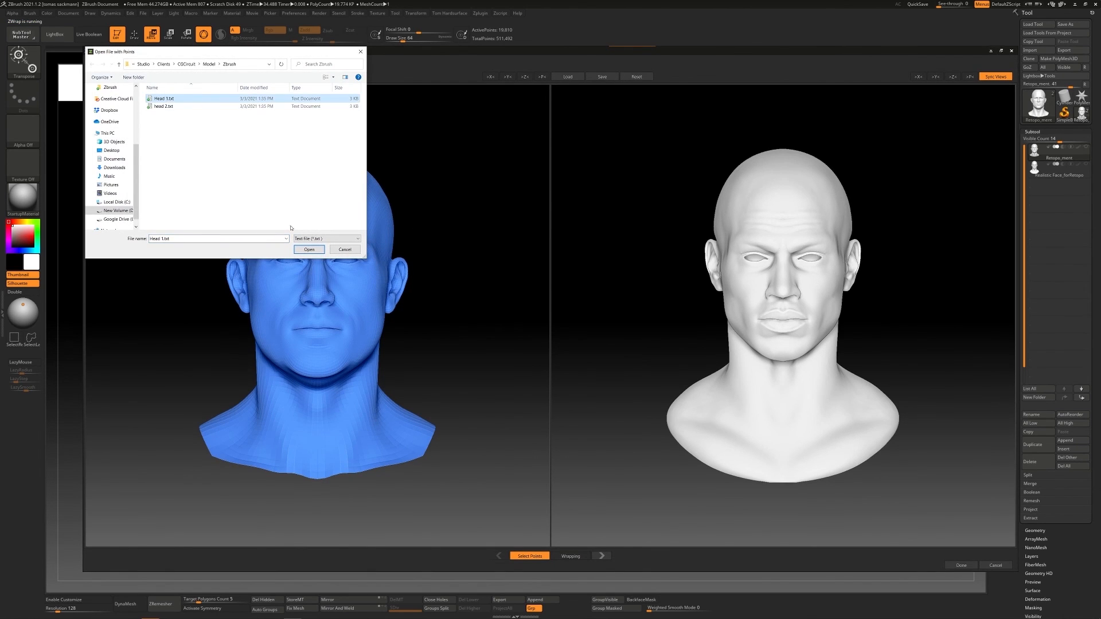
click(311, 249)
click(575, 78)
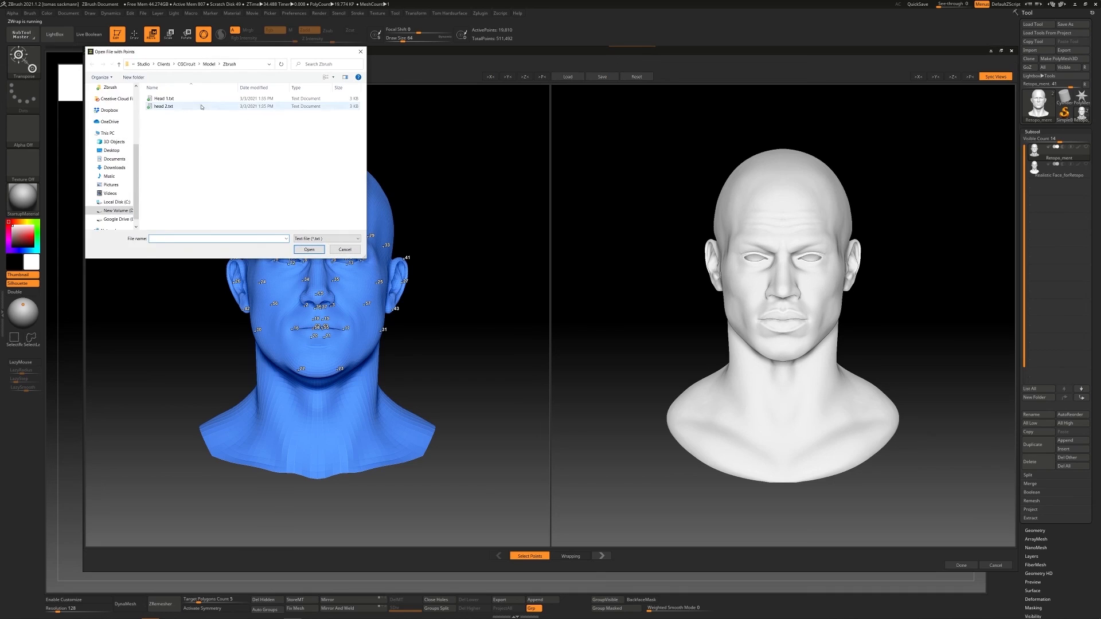
click(201, 106)
click(309, 249)
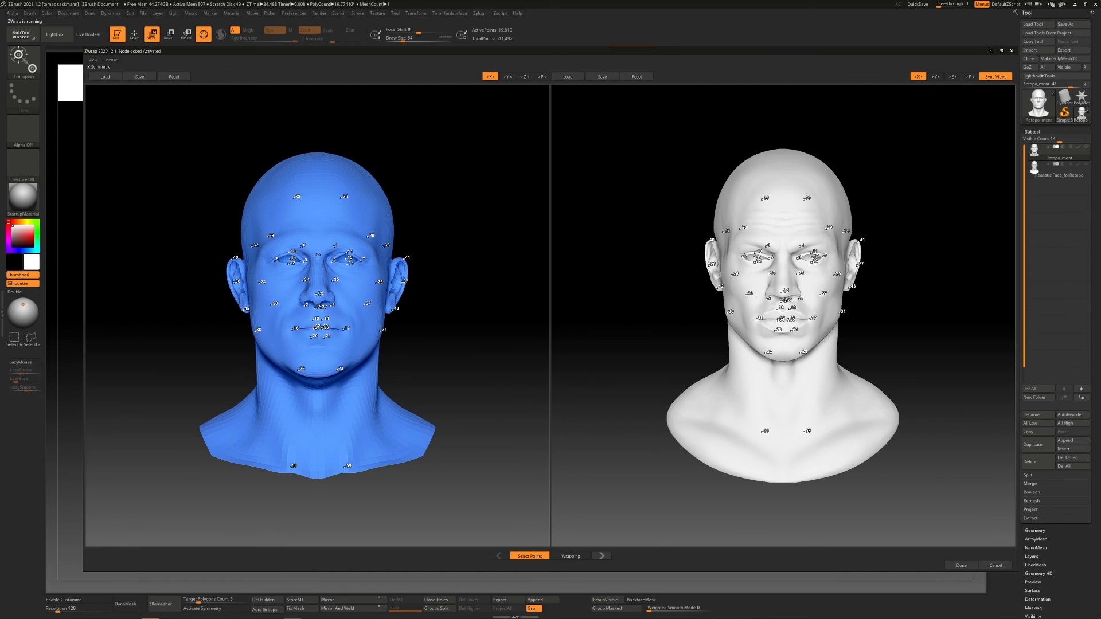
Add matching symmetric correspondence points at the front of the ears on both heads
middle_drag(319, 254, 340, 260)
scroll(343, 285, up, 5)
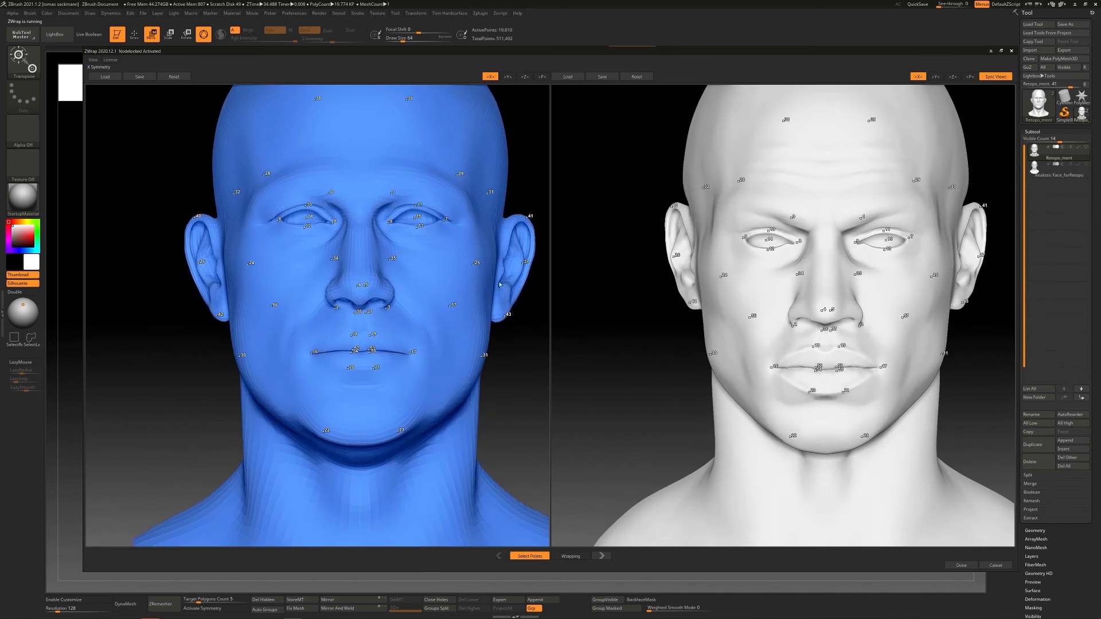
middle_drag(505, 282, 453, 285)
drag(453, 285, 426, 285)
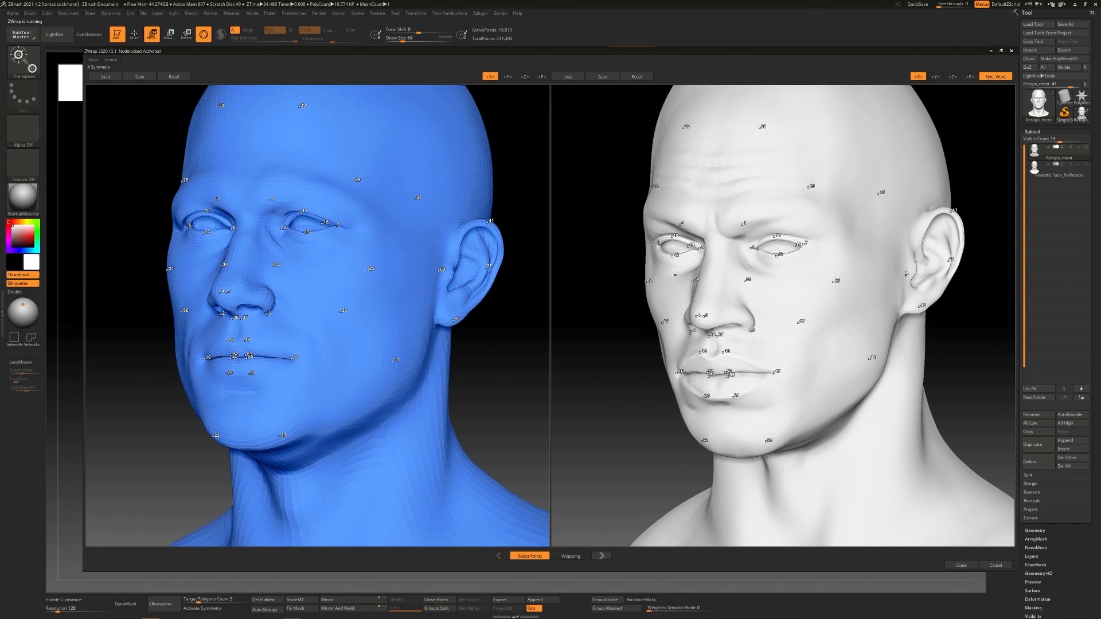
drag(790, 321, 799, 324)
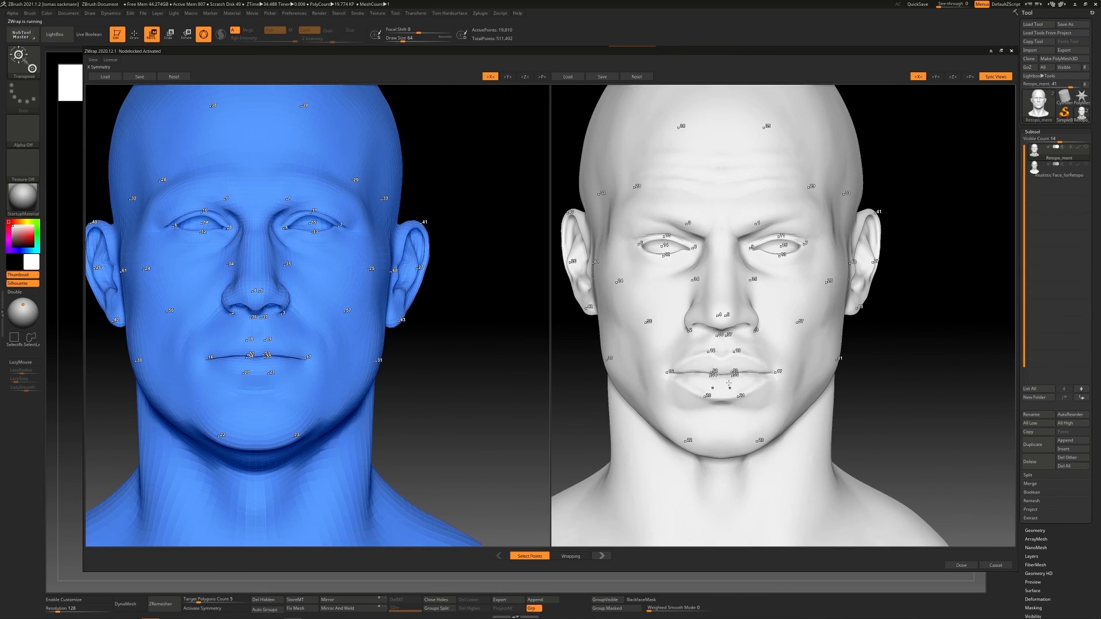
mouse_move(404, 362)
middle_down()
mouse_move(372, 354)
mouse_move(418, 351)
middle_up()
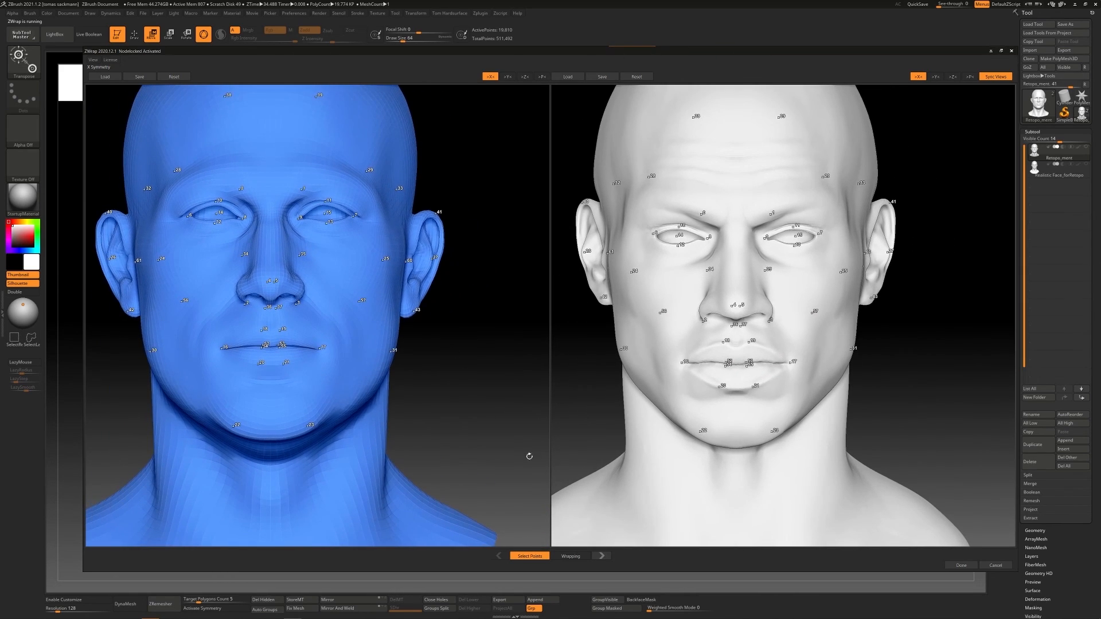
Wrap the base mesh onto the sculpt and send the result back to the subtool
click(571, 556)
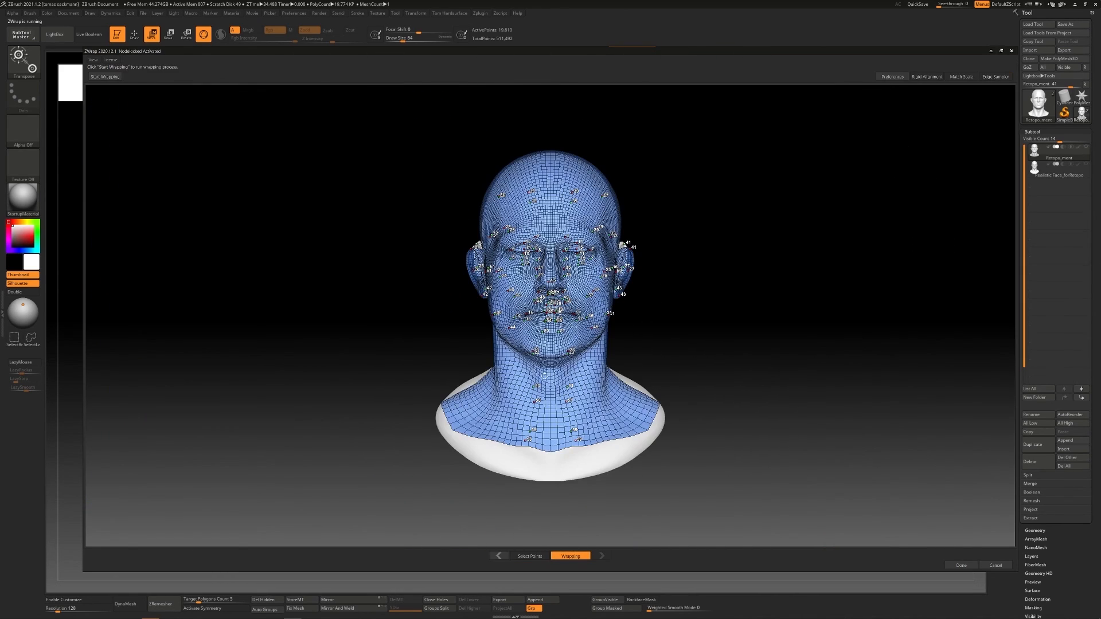
click(105, 76)
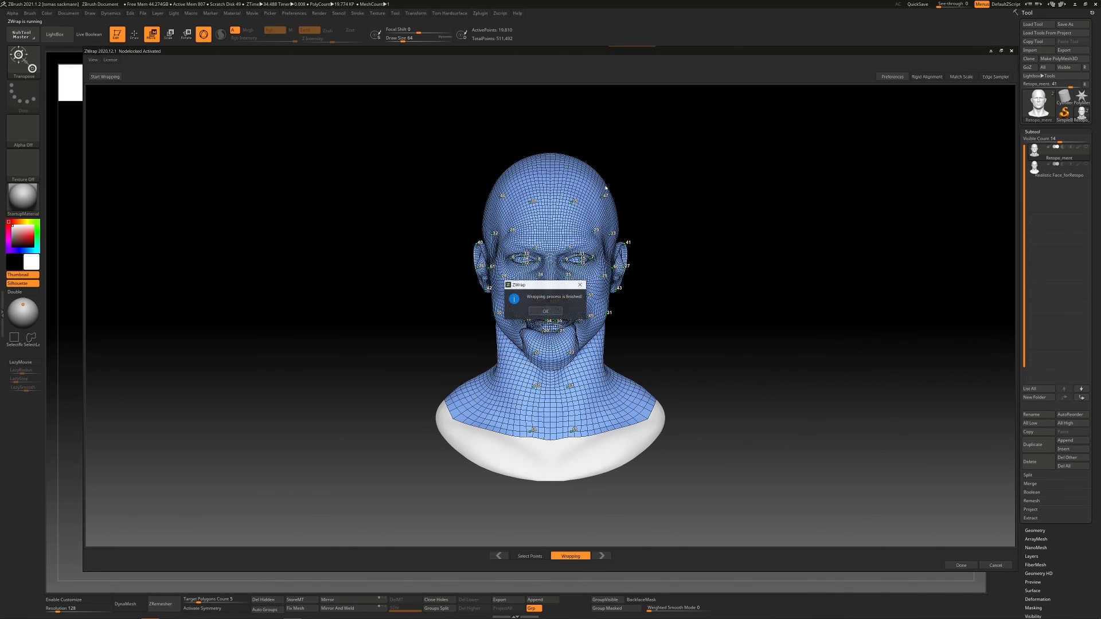
click(545, 312)
click(961, 565)
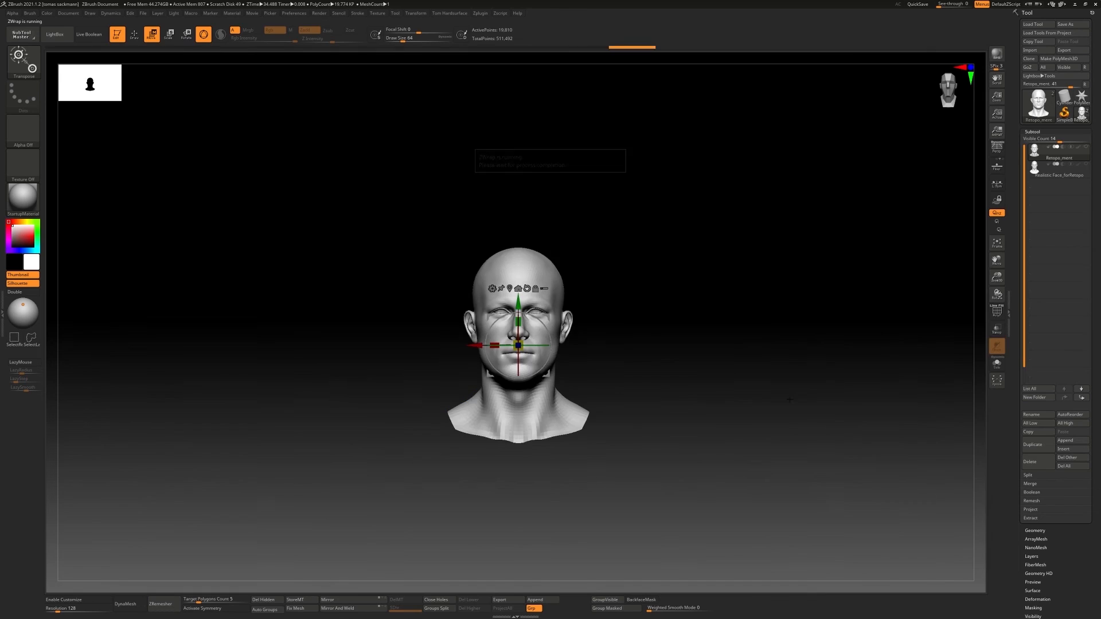
Turn on double-sided display for the wrapped head and examine the distorted lower lip in profile
shift+drag(736, 370, 659, 370)
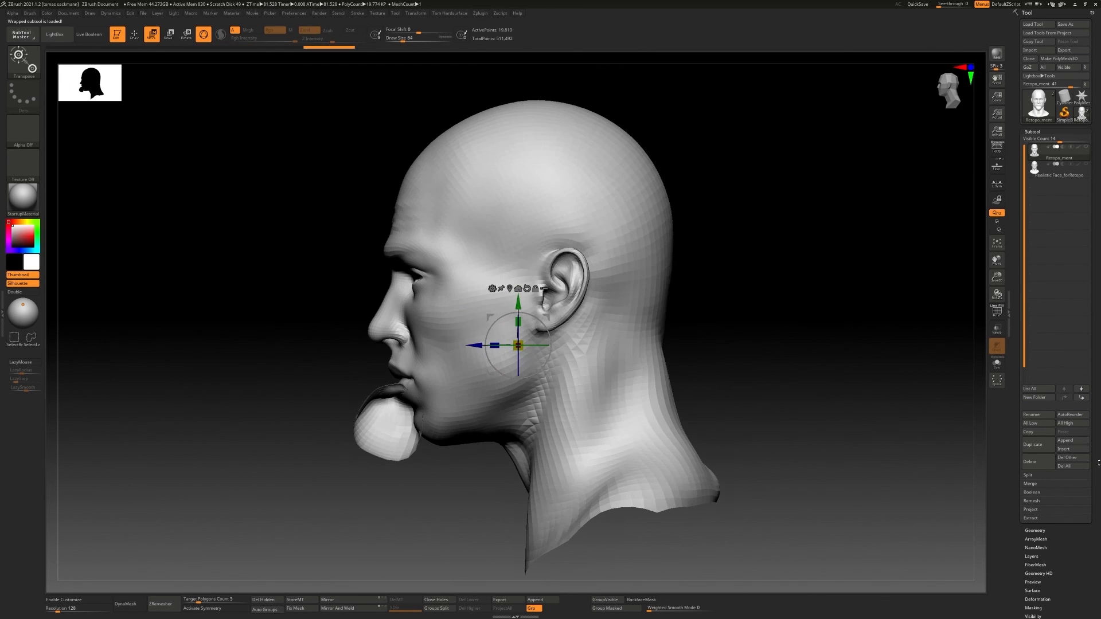
drag(1034, 511, 1033, 321)
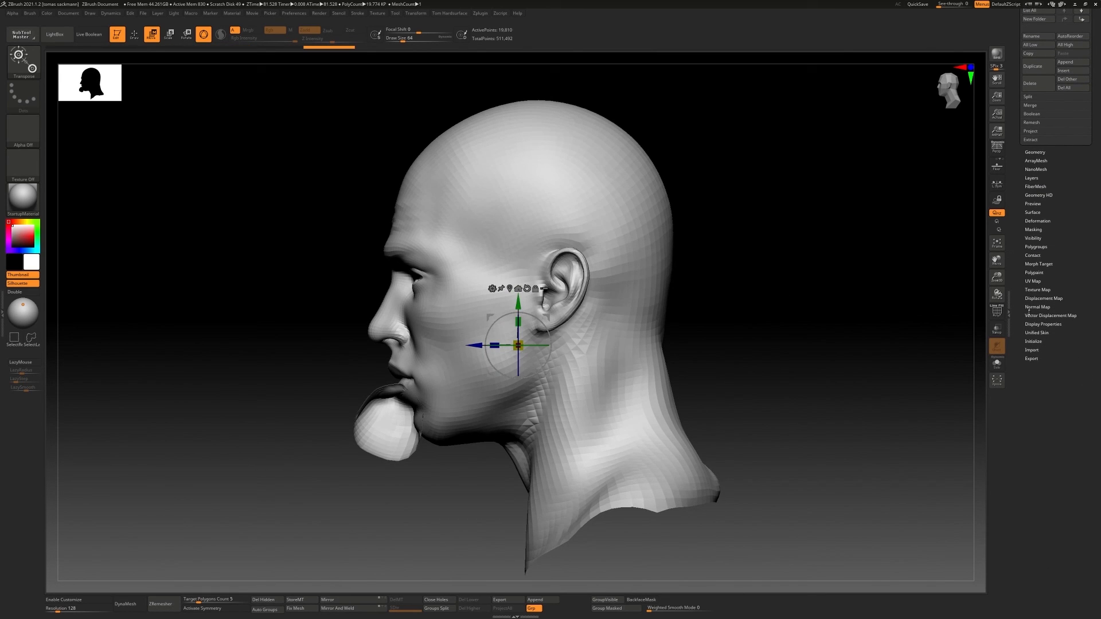
click(1043, 324)
click(1039, 348)
mouse_move(740, 367)
mouse_down()
mouse_move(814, 367)
mouse_move(734, 367)
mouse_up()
alt+drag(660, 339, 596, 350)
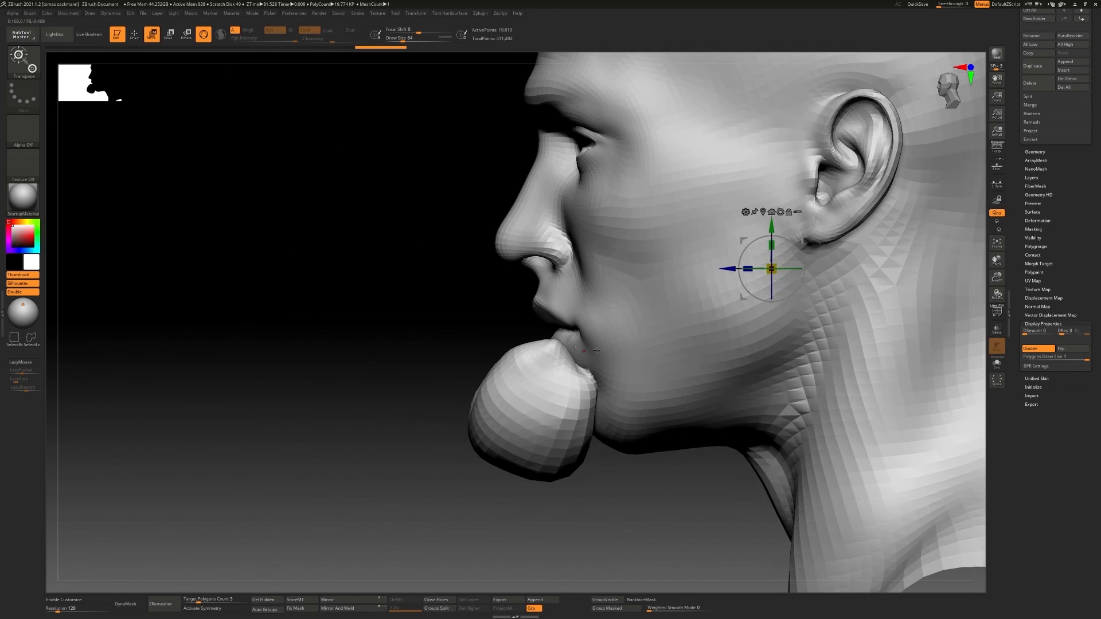
Isolate the mouth and jaw polygons and try a topological mask around the lower lip bulge
ctrl+shift+drag(363, 252, 695, 495)
alt+right_drag(633, 350, 591, 390)
ctrl+drag(560, 300, 556, 365)
key(ctrl+z)
ctrl+drag(640, 312, 546, 346)
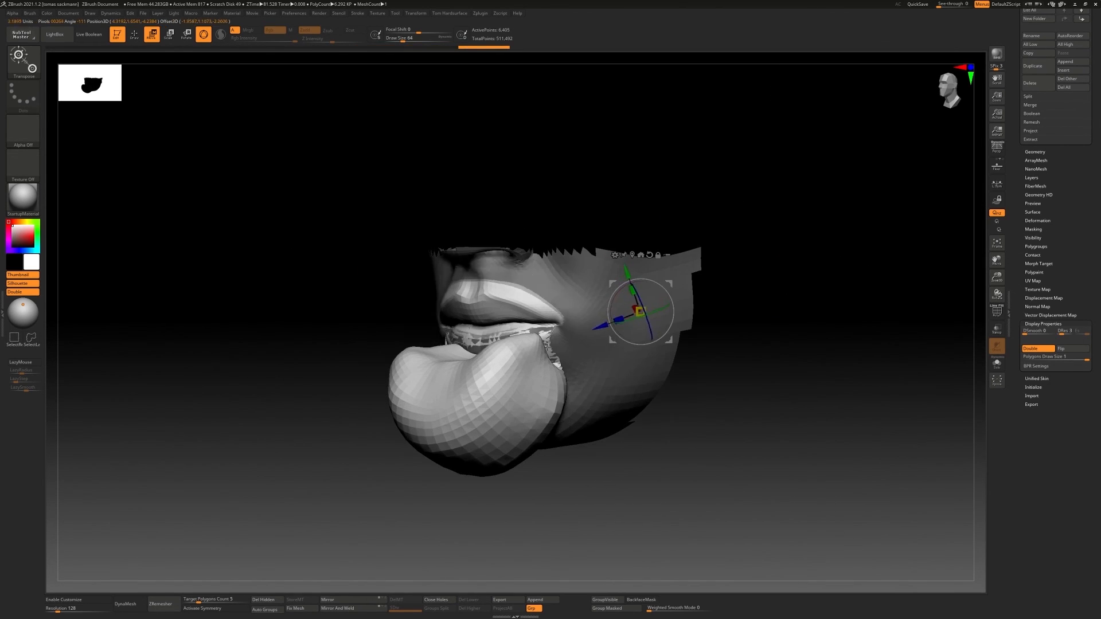
key(ctrl+z)
Enable X symmetry and mask the upper lip and cheek areas topologically around the mouth
key(x)
ctrl+drag(562, 307, 468, 340)
ctrl+drag(619, 310, 483, 368)
mouse_move(516, 370)
right_down()
mouse_move(453, 368)
mouse_move(511, 362)
right_up()
mouse_move(510, 361)
ctrl+right_down()
mouse_move(550, 395)
mouse_move(608, 354)
mouse_move(505, 359)
ctrl+right_up()
ctrl+drag(506, 359, 503, 365)
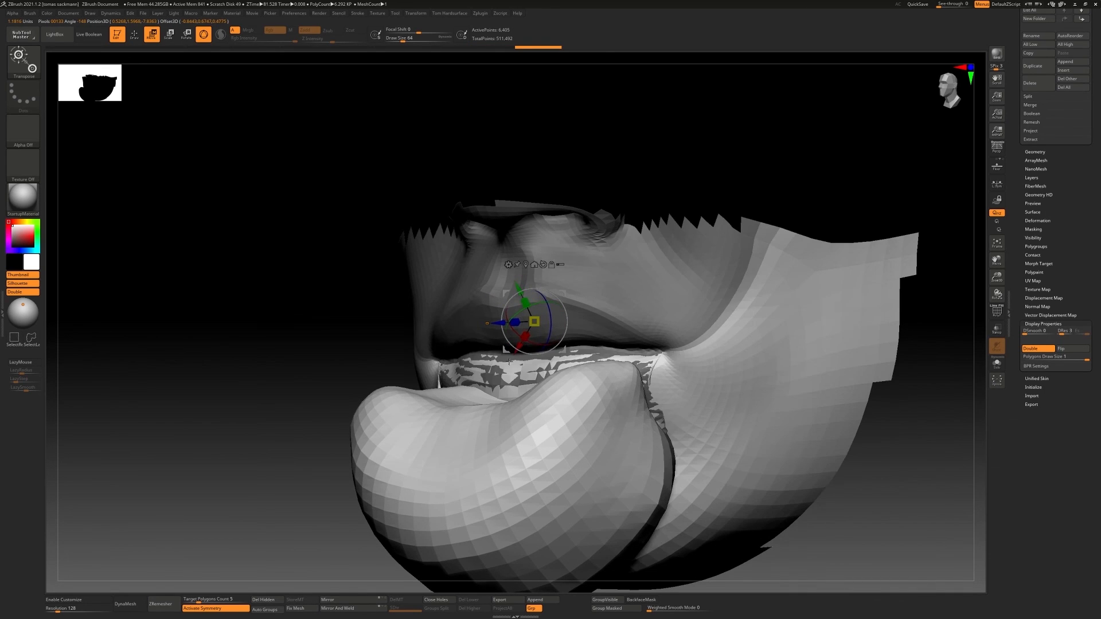
ctrl+drag(633, 336, 659, 364)
ctrl+drag(699, 332, 704, 318)
ctrl+drag(604, 296, 599, 276)
ctrl+drag(700, 327, 703, 307)
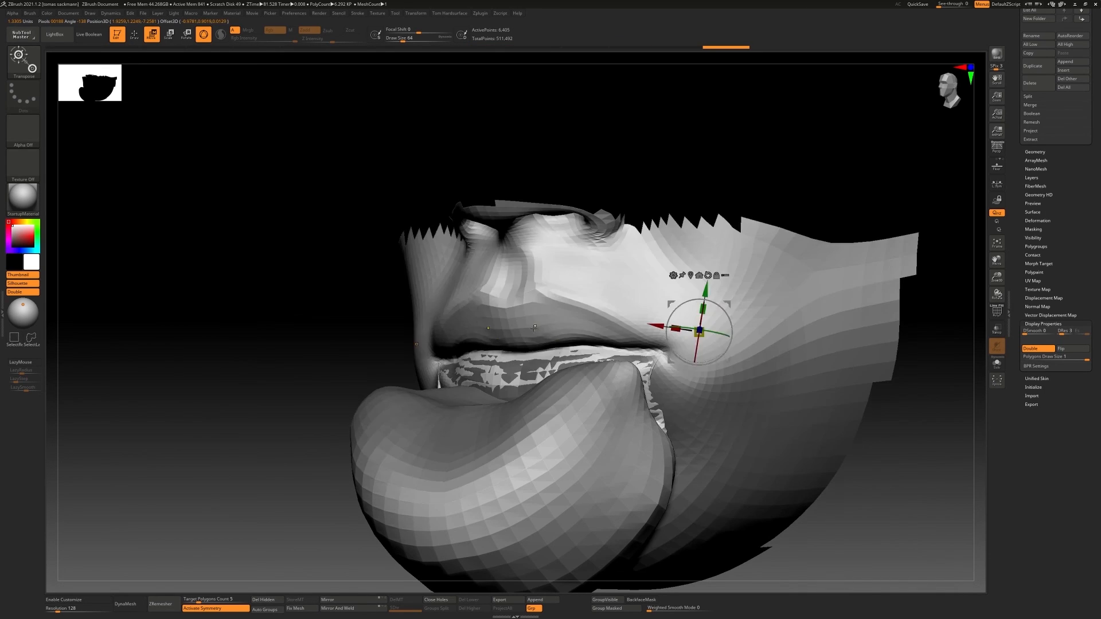
Move the unmasked lower-lip bulge back inside the mouth and smooth the mouth bag's surface
ctrl+drag(536, 329, 527, 355)
mouse_move(665, 368)
right_down()
mouse_move(597, 374)
mouse_move(762, 372)
mouse_move(607, 378)
right_up()
ctrl+right_drag(608, 378, 627, 420)
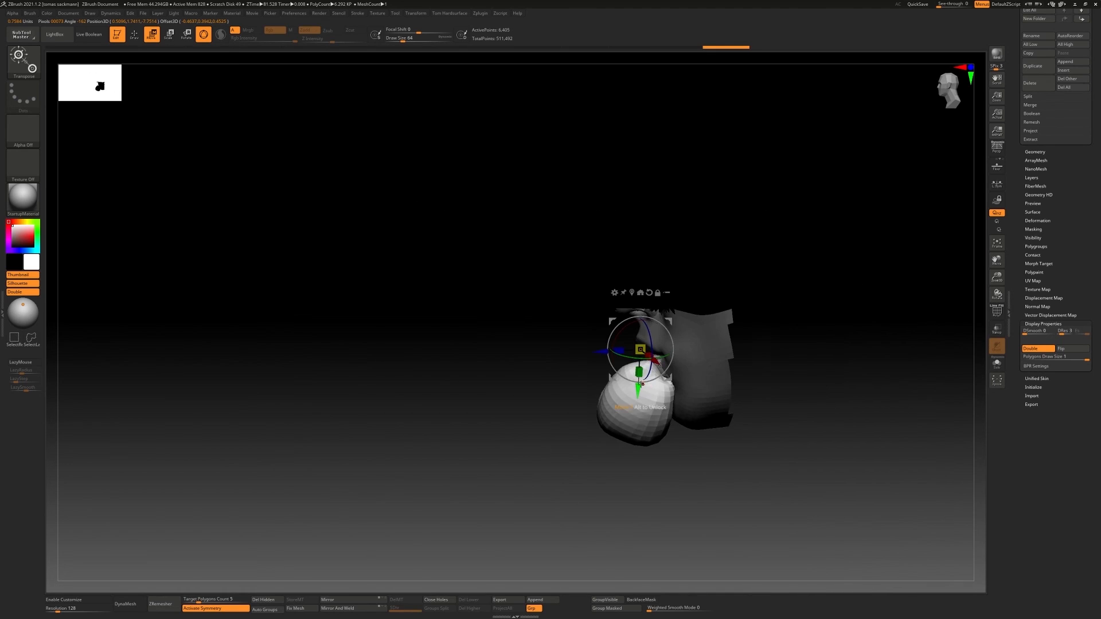
key(q)
mouse_move(690, 382)
right_down()
mouse_move(791, 368)
mouse_move(786, 401)
mouse_move(771, 321)
mouse_move(798, 278)
mouse_move(704, 359)
right_up()
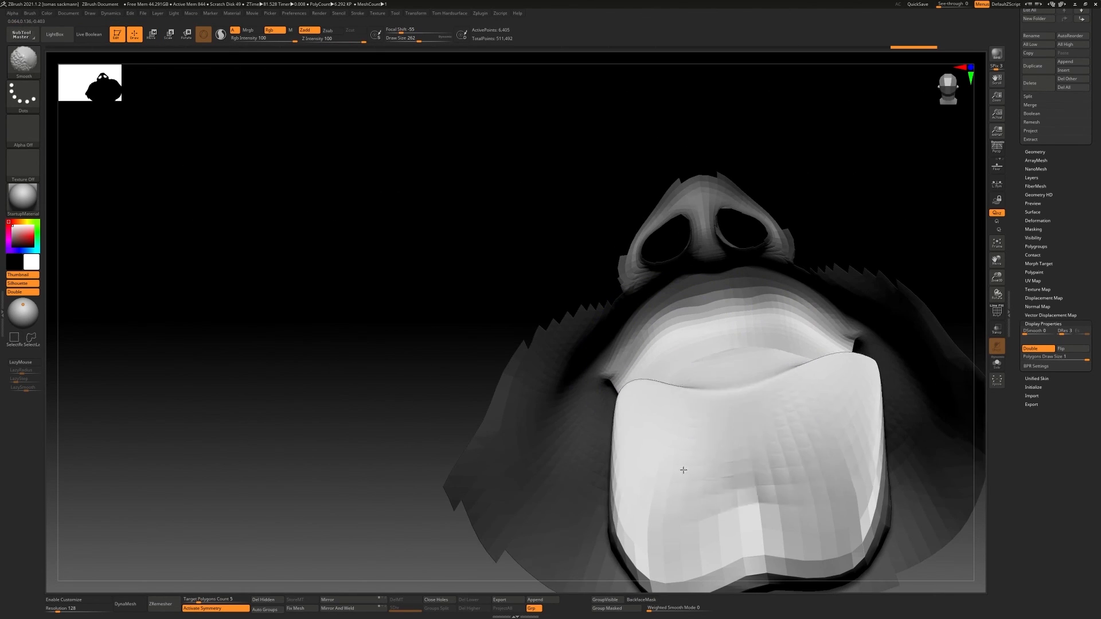
mouse_move(683, 470)
ctrl+right_down()
mouse_move(696, 328)
mouse_move(791, 437)
mouse_move(716, 392)
mouse_move(709, 350)
mouse_move(717, 436)
mouse_move(712, 380)
mouse_move(770, 385)
mouse_move(779, 365)
mouse_move(794, 370)
mouse_move(585, 368)
mouse_move(639, 375)
mouse_move(671, 336)
ctrl+right_up()
Hide the polygons at the front of the chin to expose the mouth bag and set the draw size to 158
mouse_move(751, 404)
right_down()
mouse_move(724, 367)
mouse_move(720, 332)
mouse_move(788, 290)
mouse_move(602, 374)
mouse_move(786, 320)
mouse_move(750, 275)
mouse_move(759, 383)
mouse_move(824, 263)
mouse_move(803, 298)
mouse_move(816, 329)
mouse_move(841, 285)
right_up()
ctrl+alt+shift+drag(841, 285, 774, 400)
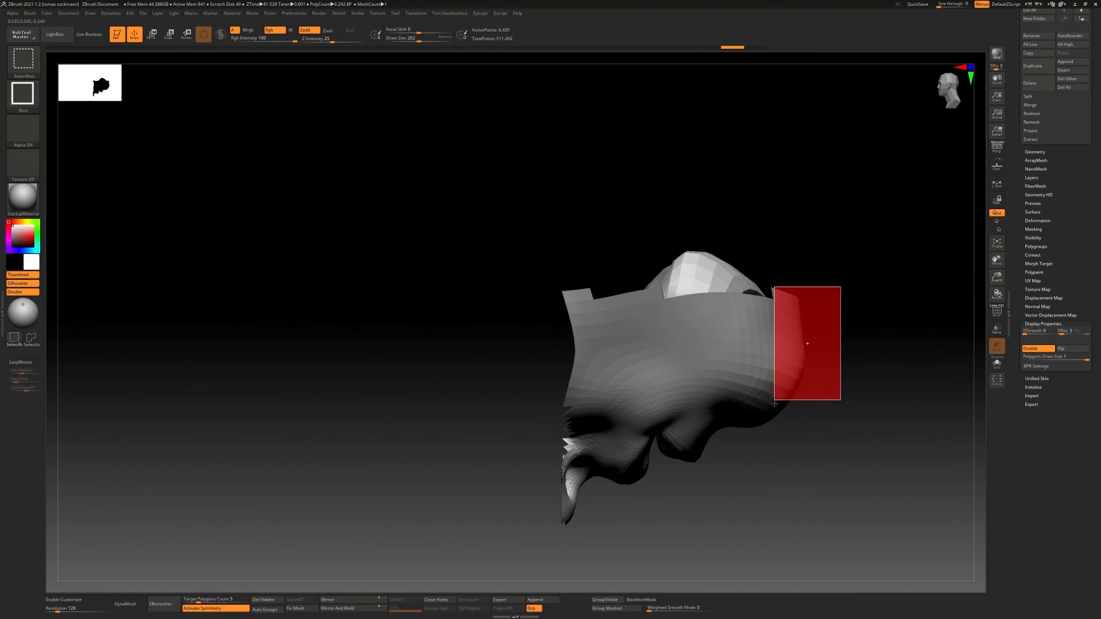
mouse_move(912, 304)
right_down()
mouse_move(885, 324)
mouse_move(804, 344)
right_up()
key(s)
drag(803, 344, 797, 344)
right_drag(803, 350, 808, 356)
Mask the lips topologically and adjust the inner lip area with the transform gizmo
key(w)
right_drag(873, 408, 720, 349)
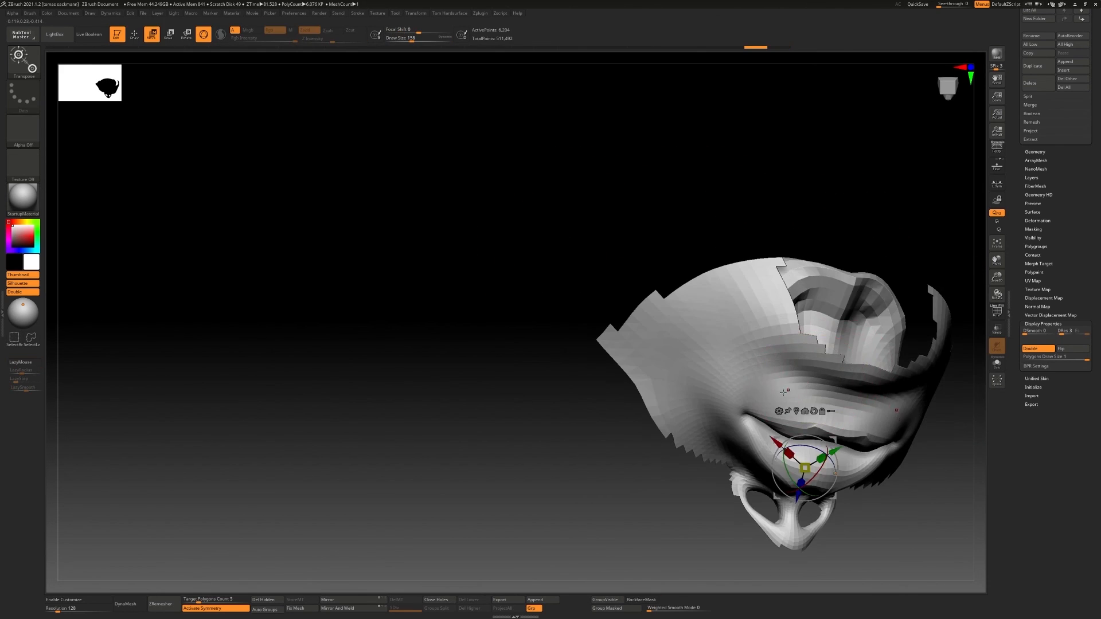
mouse_move(775, 417)
right_down()
mouse_move(826, 453)
mouse_move(763, 458)
mouse_move(789, 468)
mouse_move(739, 431)
right_up()
alt+click(799, 491)
alt+click(810, 449)
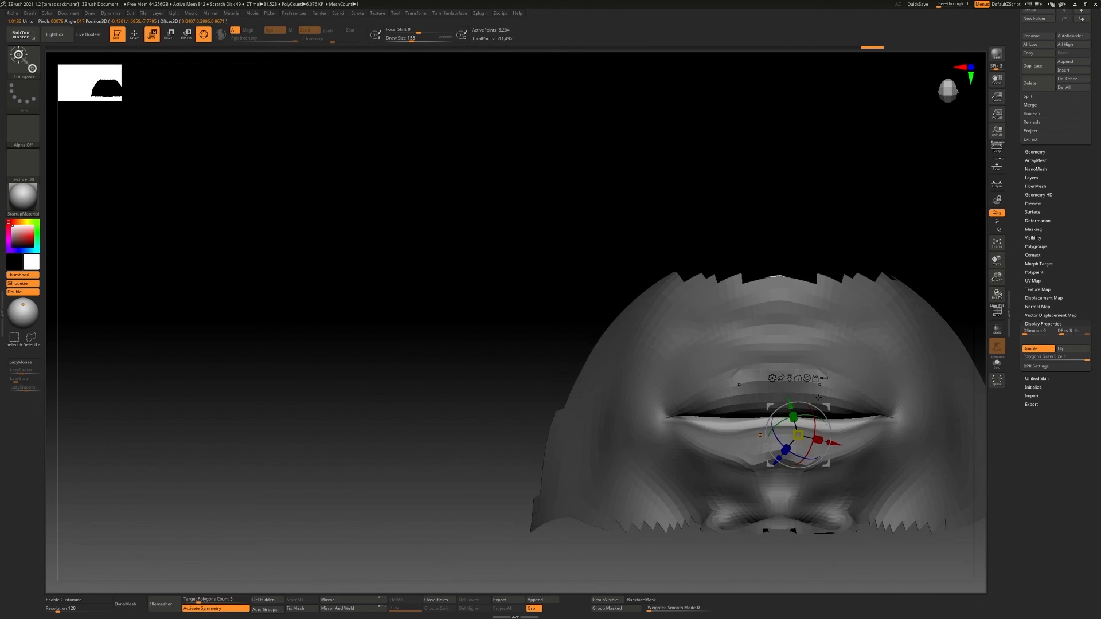
Build up the hollow underside of the mouth bag with the ClayBuildup brush
key(q)
right_drag(809, 431, 790, 324)
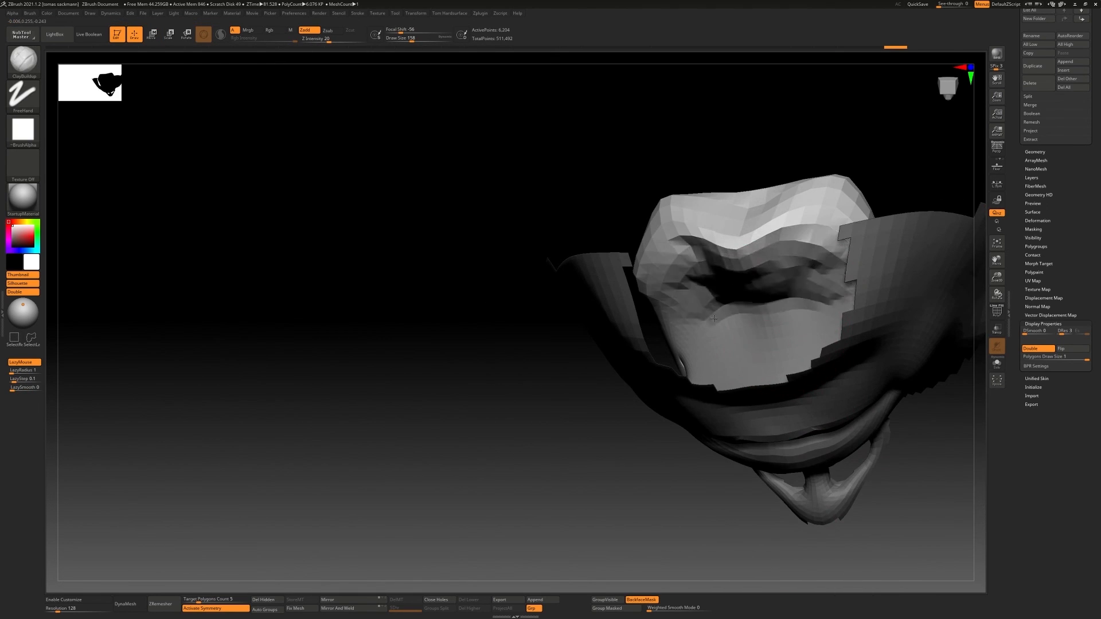
right_drag(713, 318, 756, 396)
shift+drag(755, 369, 787, 367)
mouse_move(787, 367)
right_down()
mouse_move(800, 351)
mouse_move(794, 410)
right_up()
key(ctrl+z)
drag(794, 322, 818, 315)
right_drag(817, 367, 826, 310)
drag(802, 310, 820, 275)
right_drag(820, 239, 765, 367)
Smooth the front and sides of the mouth bag into an even, rounded volume
mouse_move(757, 390)
shift+mouse_down()
mouse_move(730, 405)
mouse_move(740, 403)
shift+mouse_up()
right_drag(739, 402, 727, 298)
drag(727, 298, 752, 287)
right_drag(751, 286, 745, 247)
mouse_move(745, 246)
mouse_down()
mouse_move(725, 239)
mouse_move(751, 258)
mouse_up()
right_drag(751, 367, 755, 342)
shift+drag(755, 321, 757, 263)
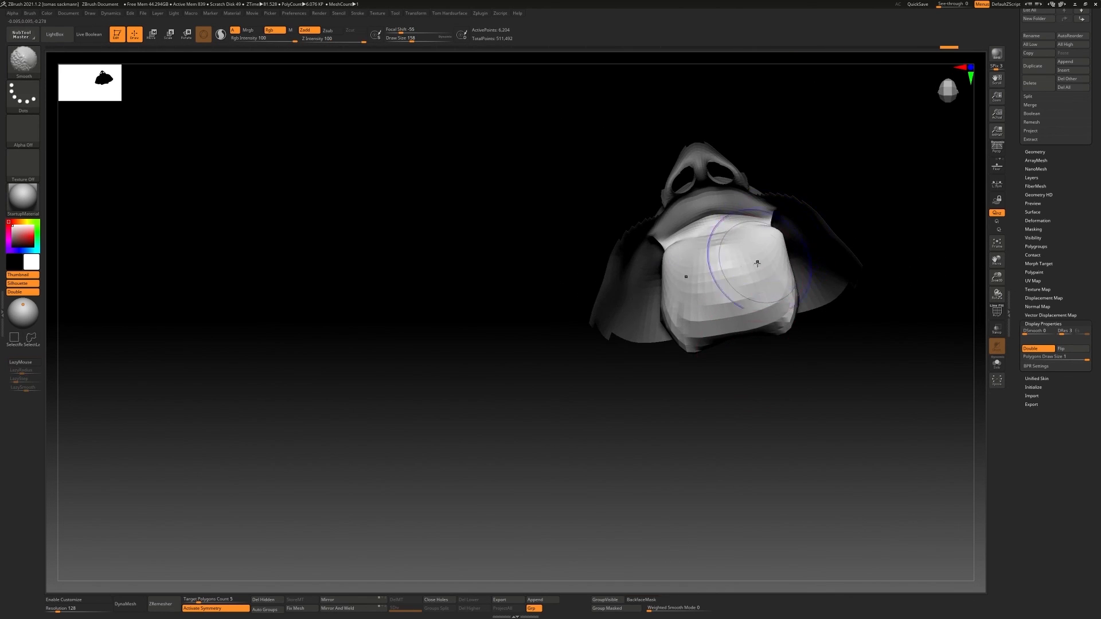
ctrl+right_drag(756, 264, 739, 264)
drag(740, 264, 774, 258)
right_drag(774, 258, 791, 226)
drag(791, 226, 763, 229)
mouse_move(762, 229)
right_down()
mouse_move(706, 264)
mouse_move(701, 338)
mouse_move(679, 337)
mouse_move(541, 462)
right_up()
Reshape the inner rim of the lower lip with the ClayBuildup and Move Topological brushes
key(b)
key(c)
key(b)
mouse_move(617, 355)
mouse_down()
mouse_move(633, 348)
mouse_move(665, 375)
mouse_up()
mouse_move(665, 376)
right_down()
mouse_move(745, 310)
mouse_move(683, 356)
mouse_move(618, 308)
mouse_move(626, 314)
right_up()
key(b)
key(m)
key(t)
drag(618, 319, 615, 314)
ctrl+right_drag(614, 315, 625, 310)
drag(625, 309, 631, 295)
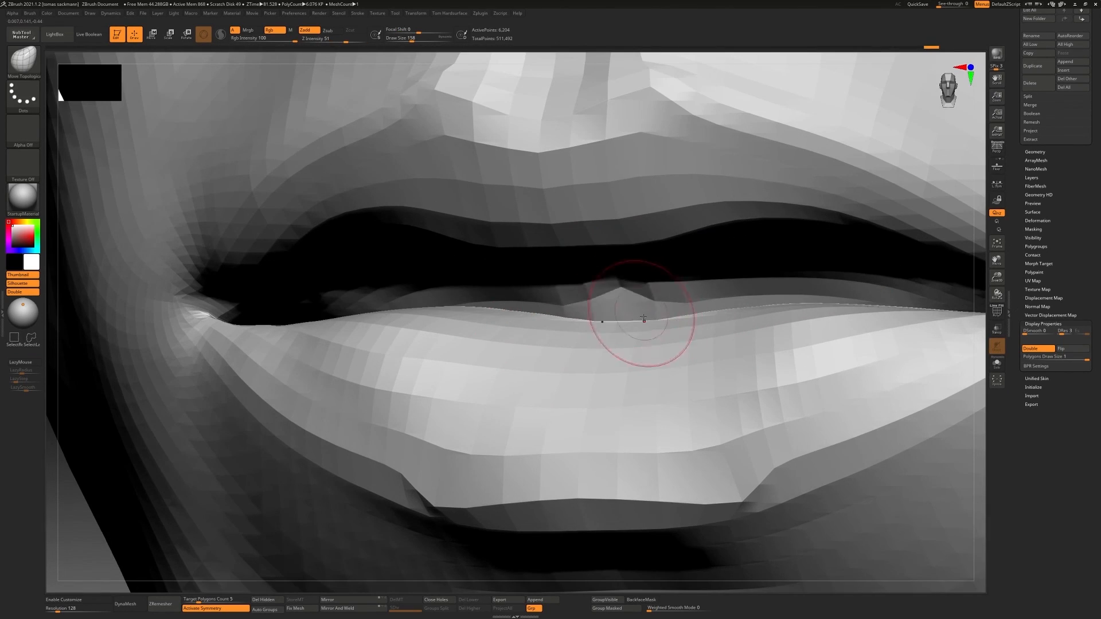
right_drag(643, 319, 712, 361)
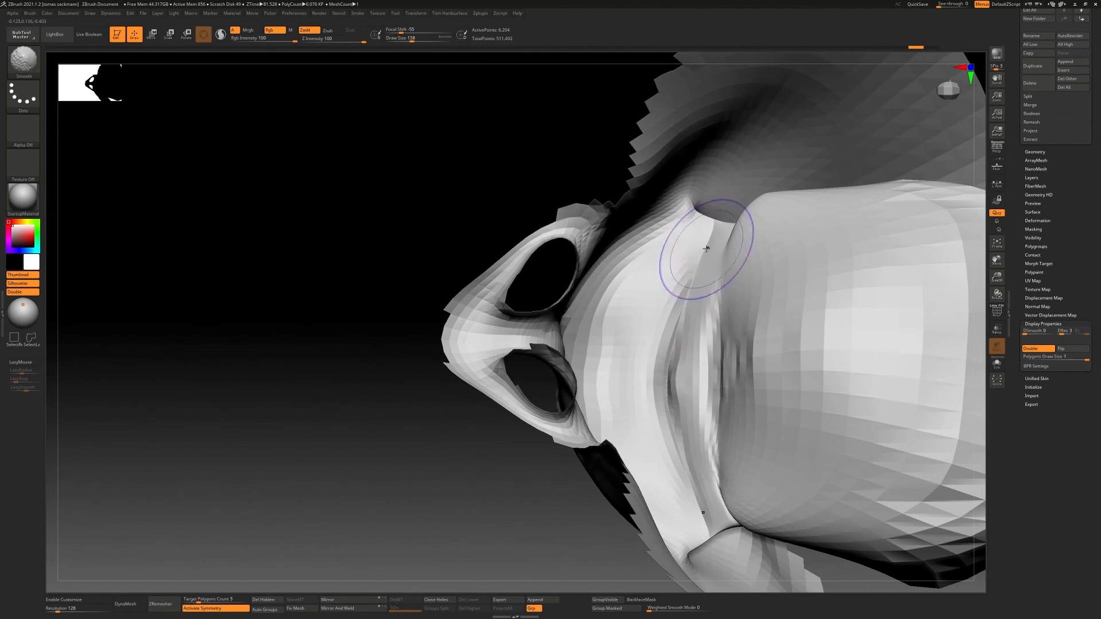
Smooth the inner mouth corners and mask around the strip joining the lips to the mouth bag for adjustment
shift+drag(674, 453, 676, 430)
mouse_move(676, 430)
right_down()
mouse_move(855, 341)
mouse_move(844, 366)
right_up()
key(w)
ctrl+drag(756, 390, 768, 377)
mouse_move(769, 376)
right_down()
mouse_move(699, 401)
mouse_move(754, 401)
mouse_move(610, 364)
mouse_move(574, 321)
mouse_move(611, 329)
mouse_move(544, 343)
mouse_move(597, 356)
mouse_move(644, 313)
right_up()
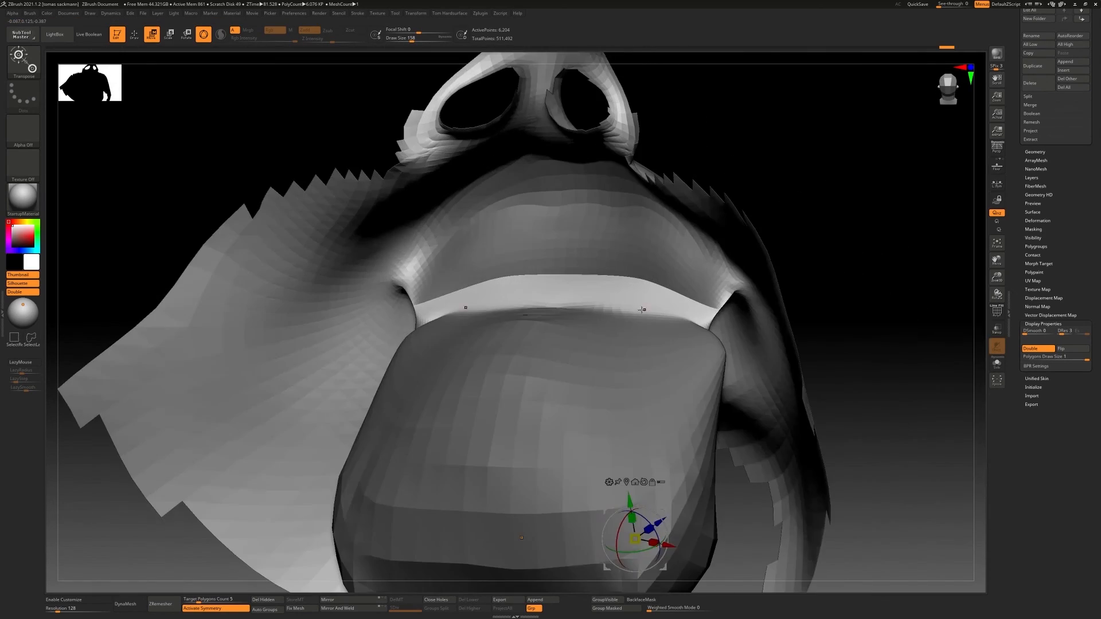
key(q)
right_drag(573, 306, 737, 276)
right_drag(730, 282, 803, 275)
Smooth the mouth bag's front surface with double-sided display turned off, and restore double-sided display
click(1038, 348)
right_drag(757, 346, 788, 355)
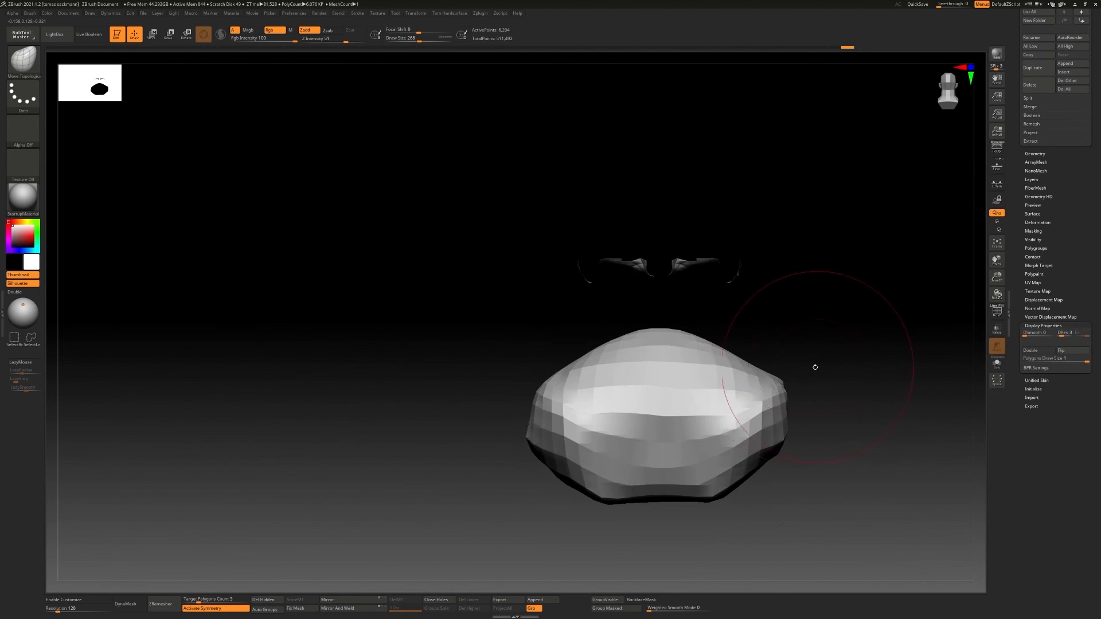
mouse_move(770, 419)
right_down()
mouse_move(798, 344)
mouse_move(698, 437)
right_up()
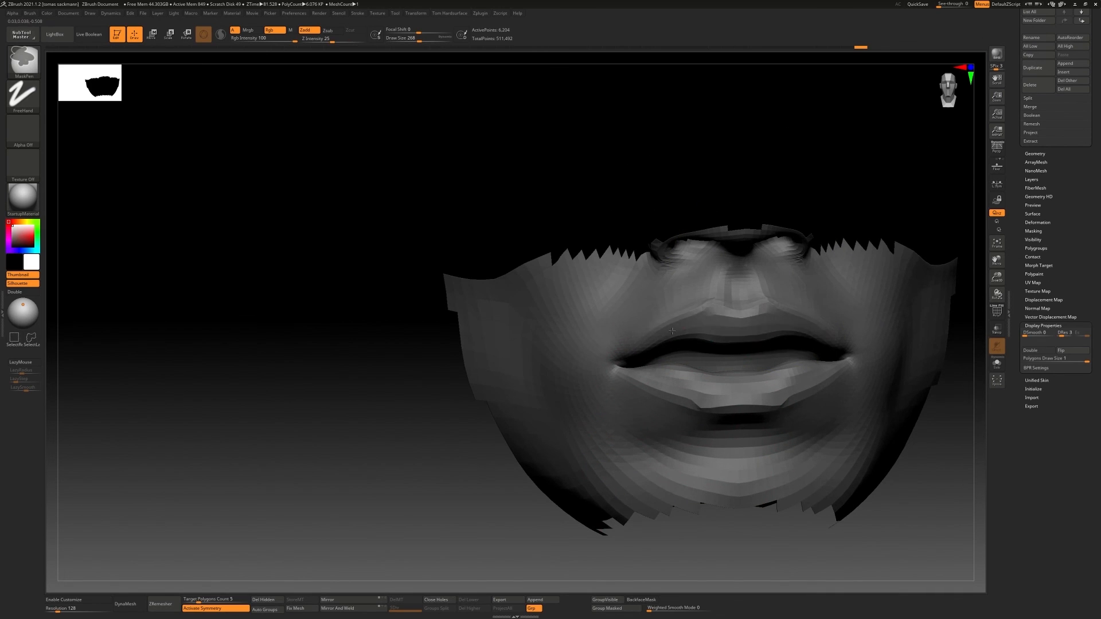
mouse_move(672, 331)
right_down()
mouse_move(848, 350)
mouse_move(670, 342)
right_up()
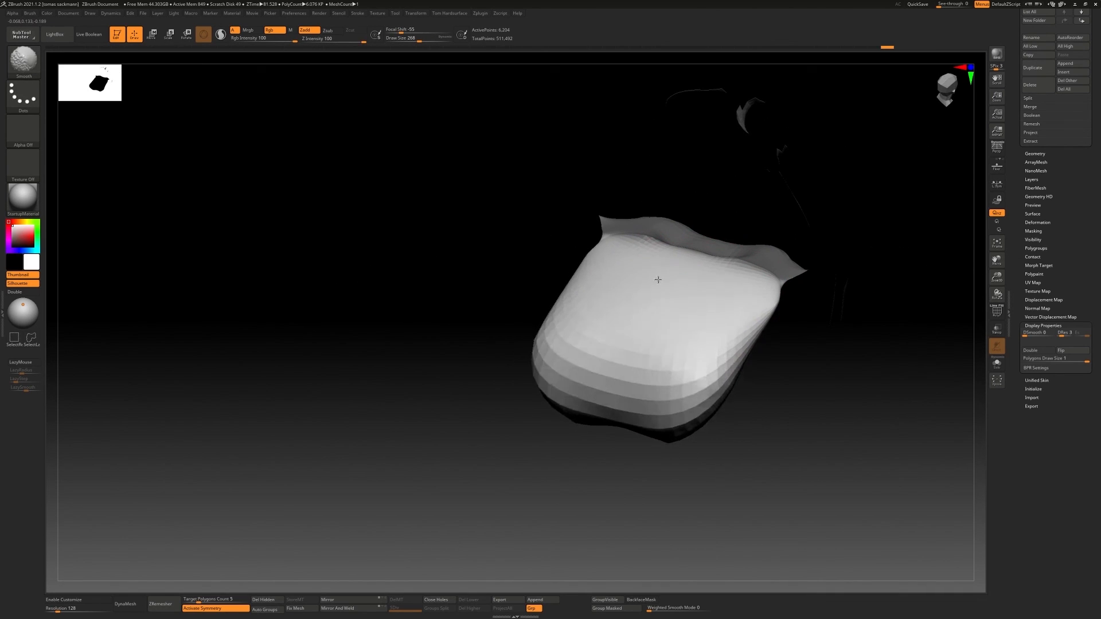
shift+drag(586, 338, 596, 324)
mouse_move(597, 324)
ctrl+right_down()
mouse_move(644, 287)
mouse_move(713, 285)
ctrl+right_up()
click(1037, 351)
Try to round out the mouth bag with the Inflate brush
mouse_move(921, 368)
right_down()
mouse_move(611, 463)
mouse_move(658, 449)
mouse_move(607, 424)
mouse_move(640, 410)
mouse_move(575, 363)
mouse_move(596, 397)
right_up()
key(ctrl+z)
key(b)
key(i)
key(n)
mouse_move(597, 396)
mouse_down()
mouse_move(652, 438)
mouse_move(722, 431)
mouse_move(659, 458)
mouse_up()
mouse_move(660, 459)
right_down()
mouse_move(669, 416)
mouse_move(733, 423)
right_up()
shift+drag(733, 423, 719, 430)
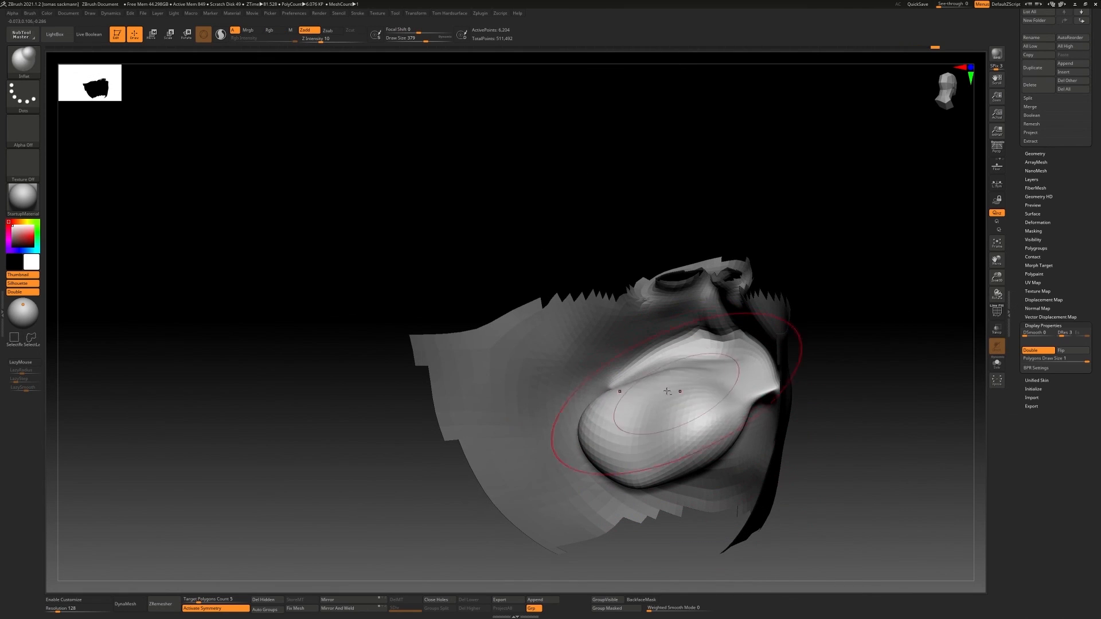
mouse_move(667, 391)
right_down()
mouse_move(638, 334)
mouse_move(630, 466)
mouse_move(643, 401)
mouse_move(665, 436)
mouse_move(683, 424)
right_up()
Undo the recent mouth bag strokes, stepping back and forth through the history to compare its shapes
key(ctrl+z)
key(ctrl+z)
key(ctrl+z)
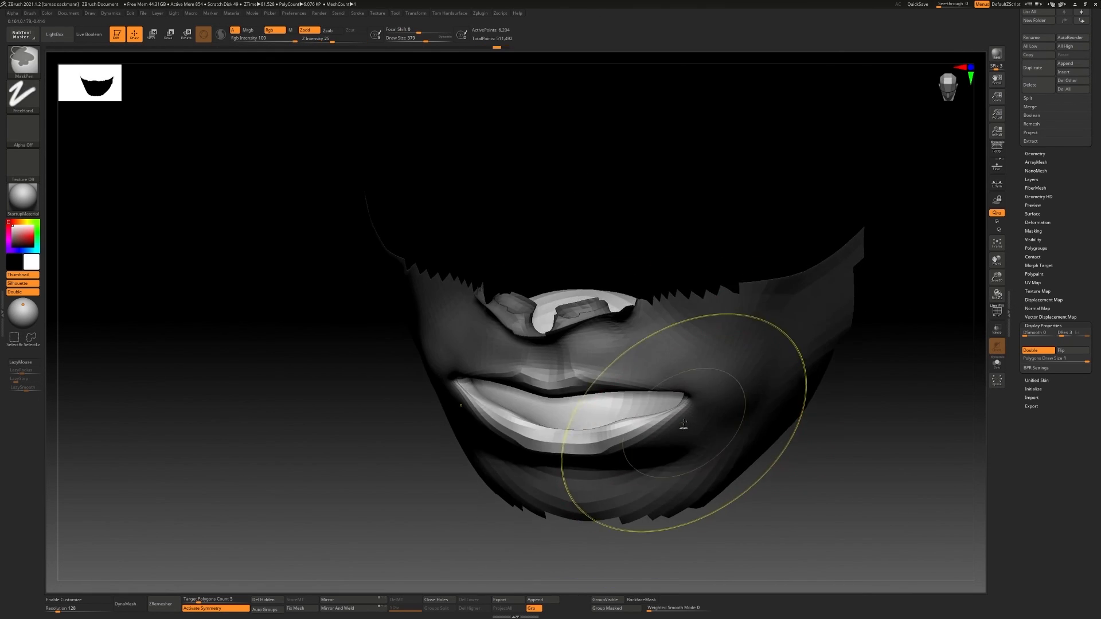
key(ctrl+z)
key(ctrl+z)
key(ctrl+z)
key(ctrl+z)
key(ctrl+z)
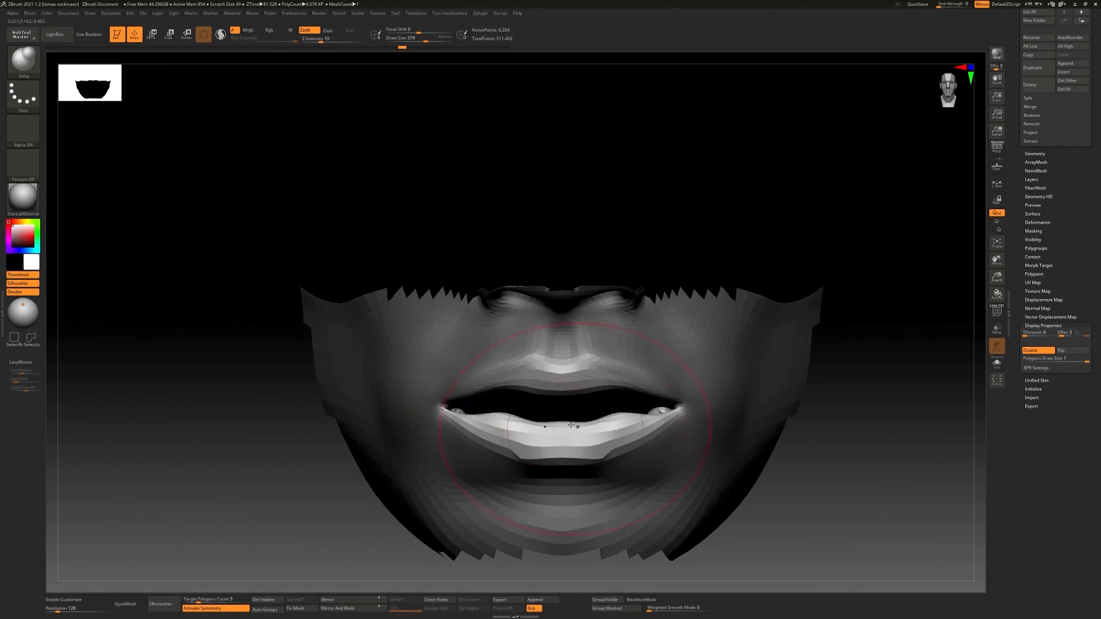
key(ctrl+z)
key(ctrl+shift+z)
key(ctrl+shift+z)
key(ctrl+shift+z)
key(ctrl+shift+z)
key(ctrl+shift+z)
key(ctrl+shift+z)
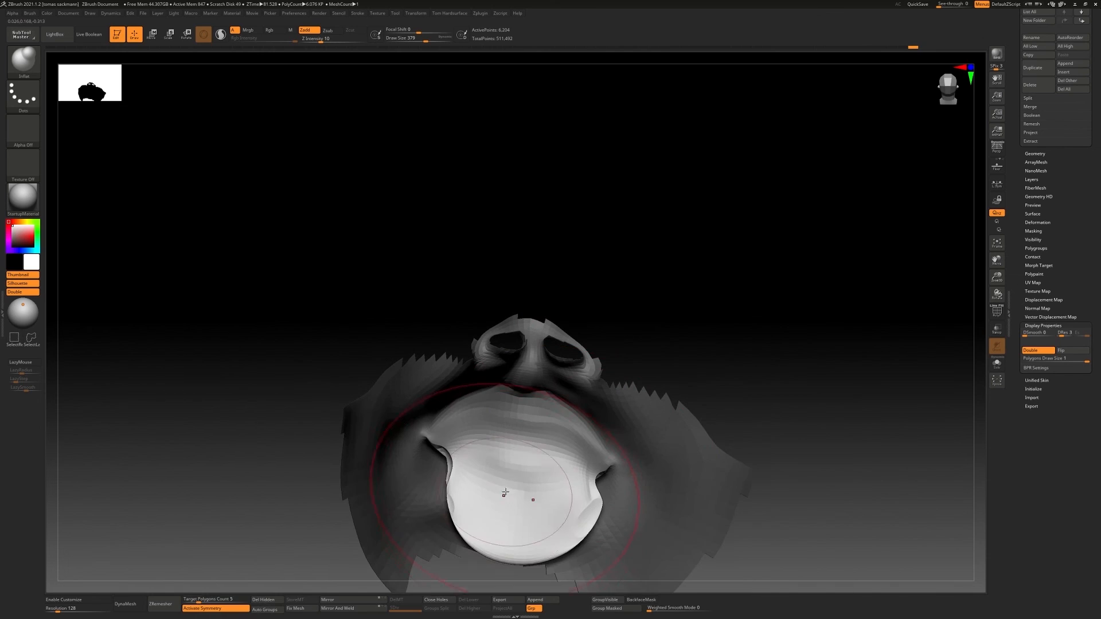
key(ctrl+z)
key(ctrl+z)
key(ctrl+z)
key(ctrl+z)
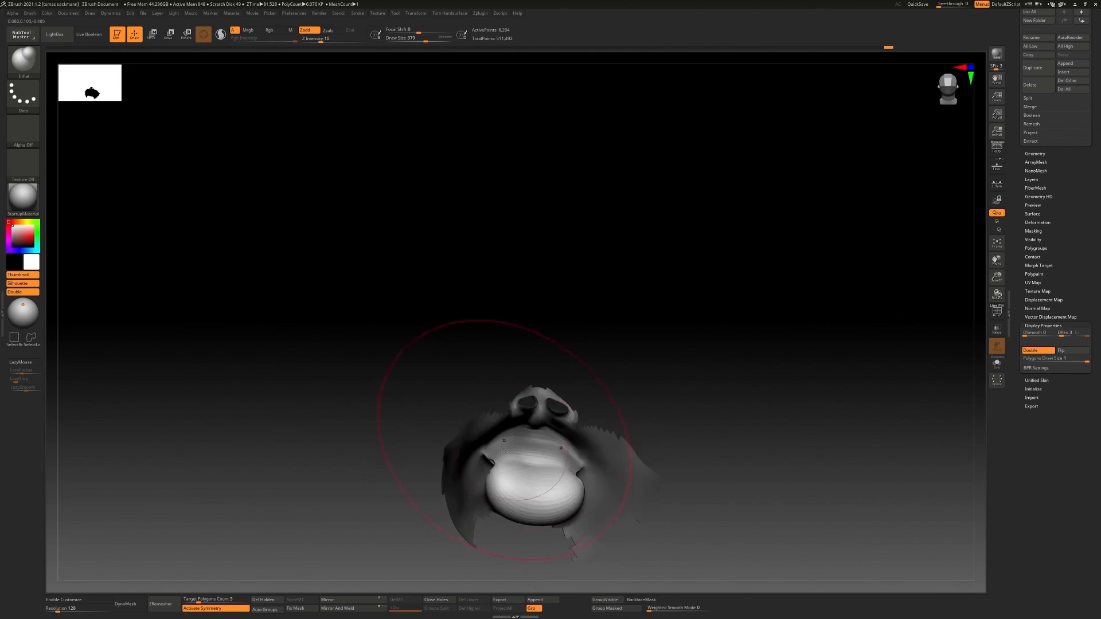
Choose the Move Topological brush and undo the remaining edits back to the full head
mouse_move(557, 477)
mouse_down()
mouse_move(472, 373)
mouse_move(623, 413)
mouse_up()
key(b)
key(m)
key(t)
key(ctrl+z)
key(ctrl+z)
key(ctrl+z)
key(ctrl+z)
key(ctrl+z)
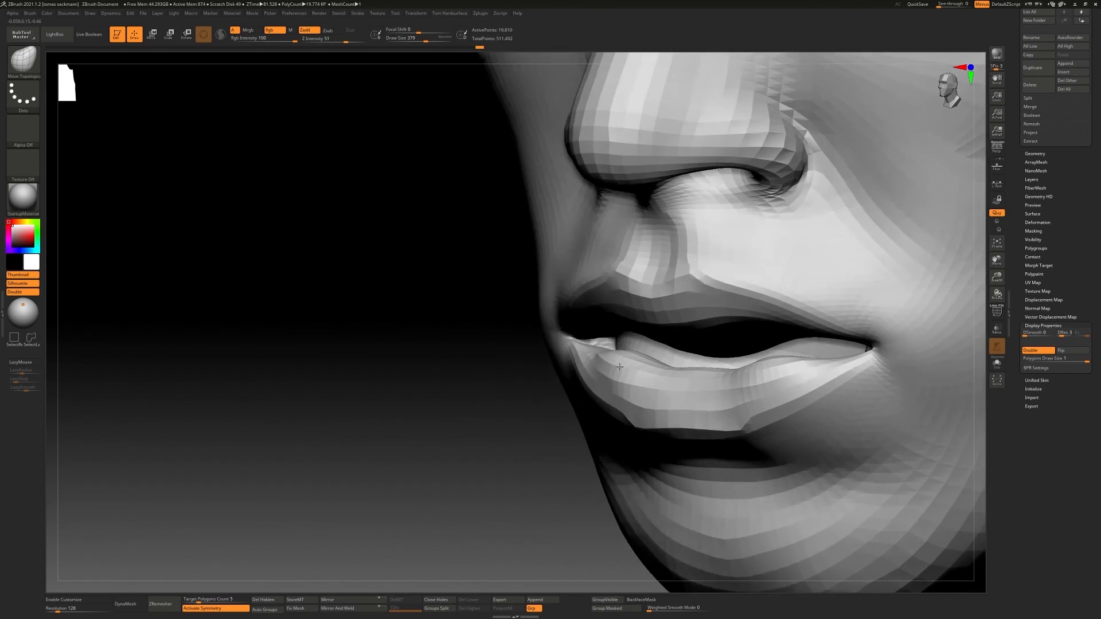
Mask the head around the lower lip topologically and adjust the mouth corner area with the transform gizmo
mouse_move(620, 366)
ctrl+right_down()
mouse_move(620, 424)
mouse_move(578, 349)
mouse_move(602, 226)
ctrl+right_up()
key(w)
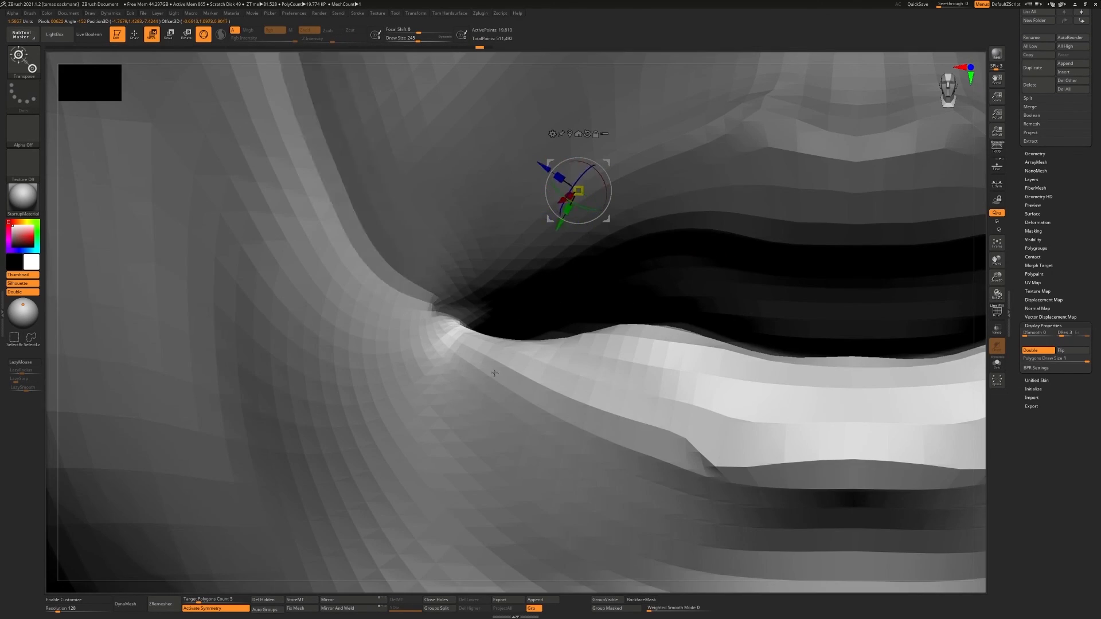
mouse_move(494, 367)
right_down()
mouse_move(762, 368)
mouse_move(730, 383)
mouse_move(914, 371)
mouse_move(631, 336)
mouse_move(644, 343)
mouse_move(643, 314)
mouse_move(599, 304)
right_up()
key(q)
key(w)
key(q)
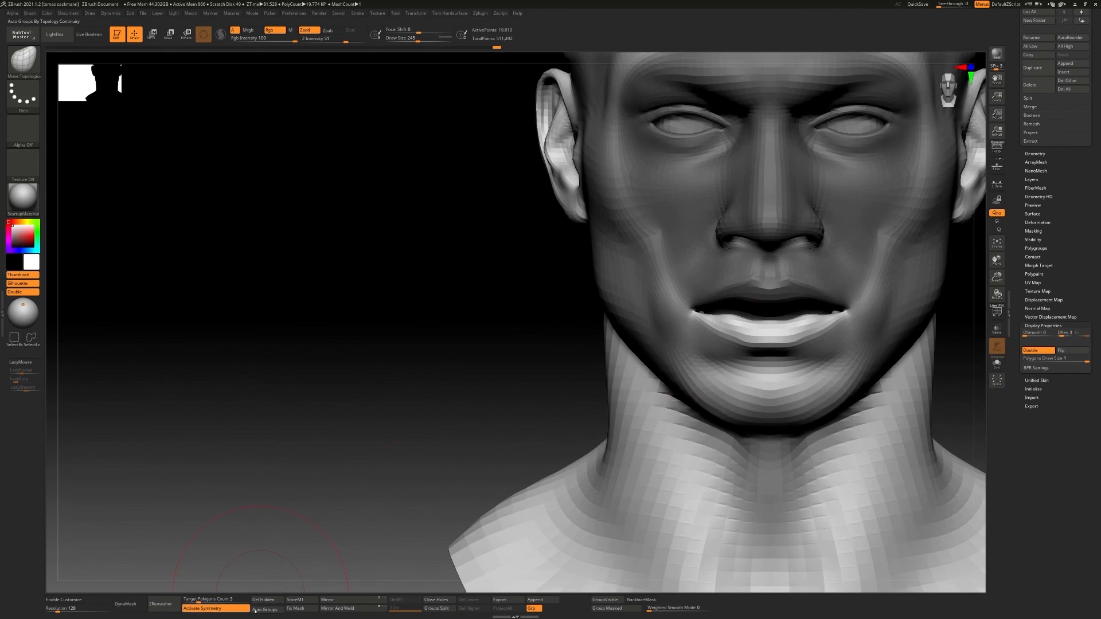
Group the masked polygons around the lower lip and clear the mask
click(611, 611)
alt+right_drag(765, 316, 630, 329)
ctrl+shift+click(755, 344)
mouse_move(755, 344)
right_down()
mouse_move(560, 415)
mouse_move(602, 330)
mouse_move(609, 363)
mouse_move(696, 344)
mouse_move(683, 367)
right_up()
Build up the inner edges of both lips with the ClayBuildup brush to narrow the mouth opening
key(b)
key(c)
key(b)
mouse_move(682, 367)
right_down()
mouse_move(646, 422)
mouse_move(634, 351)
mouse_move(617, 333)
mouse_move(720, 346)
mouse_move(710, 327)
mouse_move(717, 361)
mouse_move(863, 353)
mouse_move(762, 354)
right_up()
ctrl+right_drag(763, 354, 665, 353)
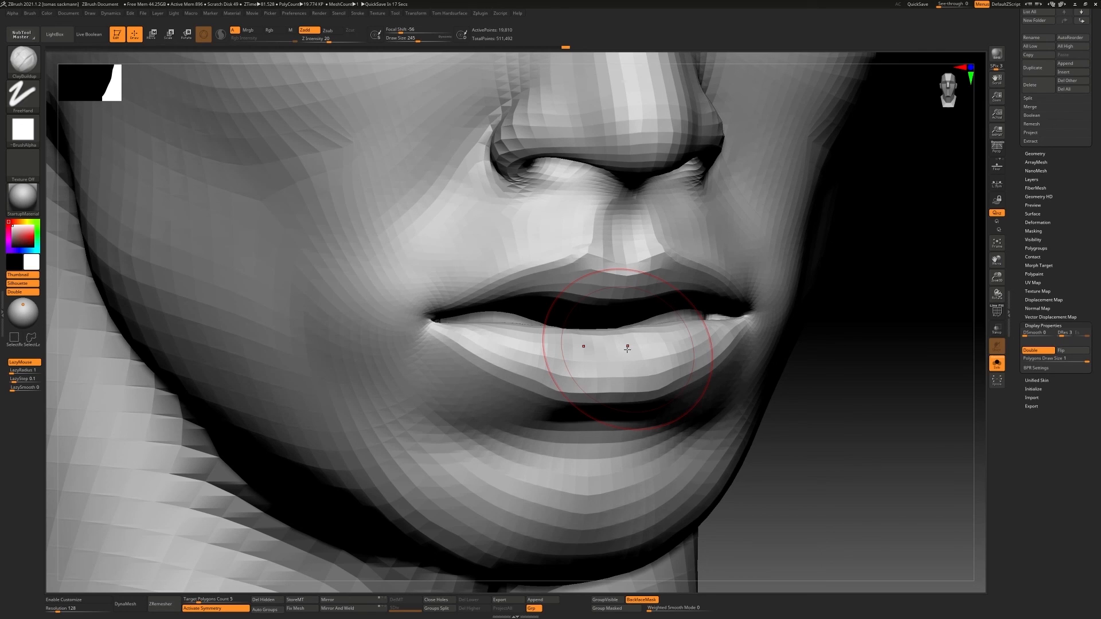
right_drag(627, 348, 580, 344)
ctrl+right_drag(579, 344, 674, 308)
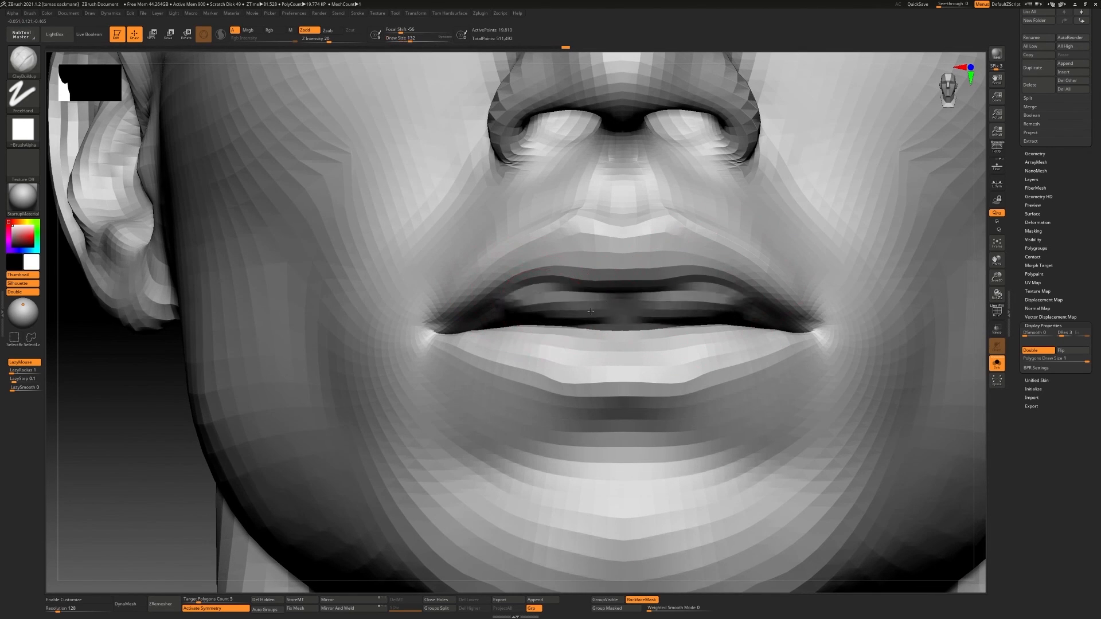
right_drag(591, 312, 530, 316)
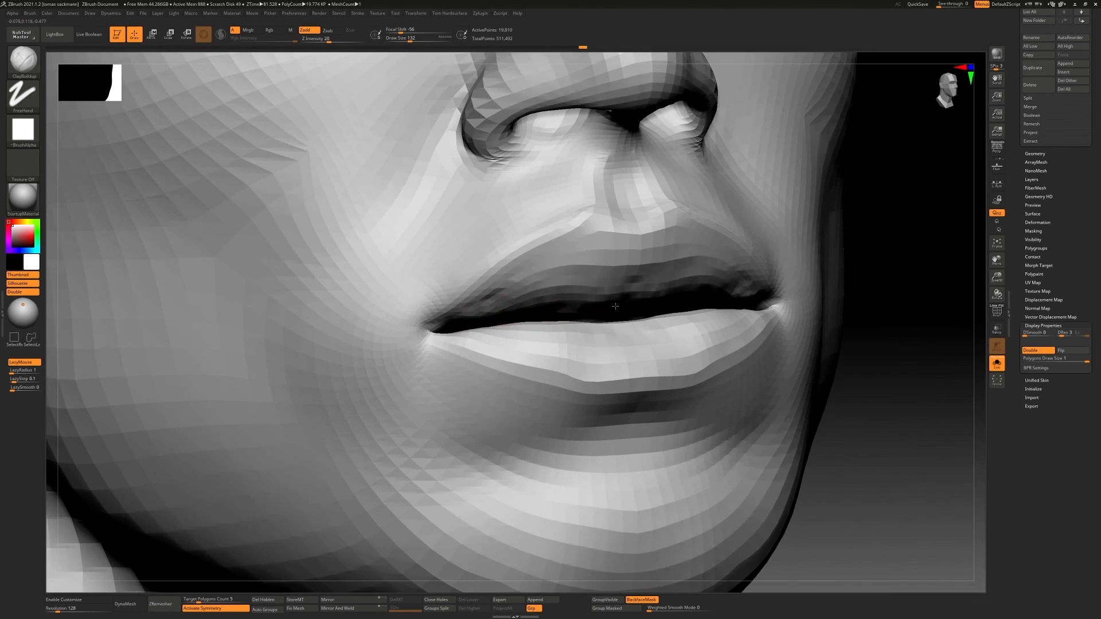
right_drag(616, 306, 490, 314)
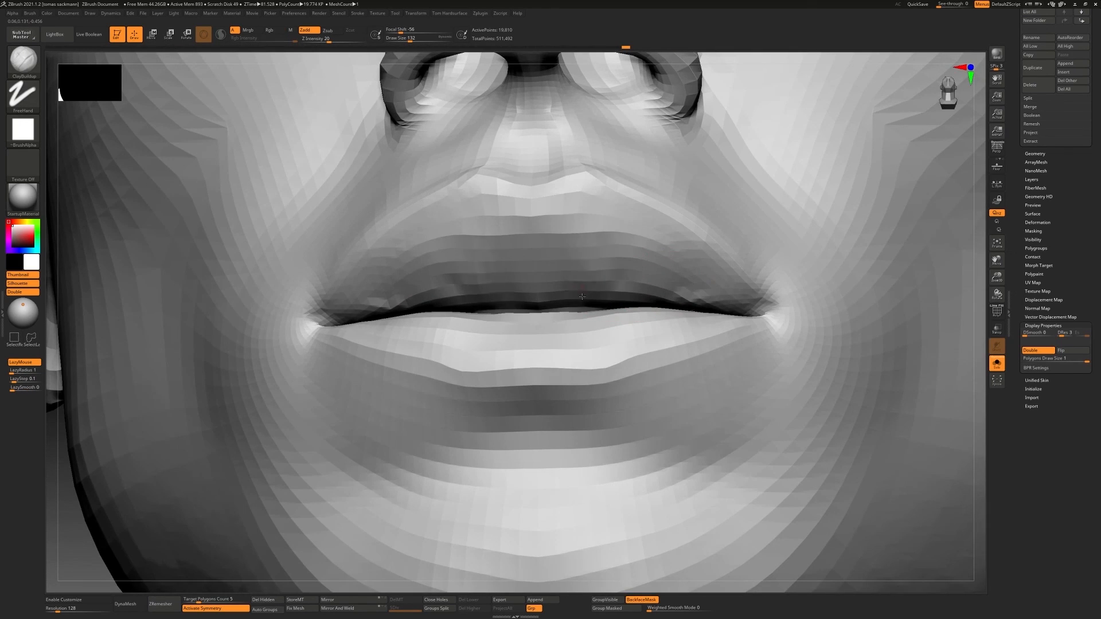
Enlarge the ClayBuildup brush to size 202 and fill the lip line near the mouth corners
mouse_move(582, 297)
right_down()
mouse_move(452, 306)
mouse_move(455, 324)
mouse_move(524, 328)
mouse_move(554, 317)
right_up()
key(bracketright)
key(bracketright)
key(bracketright)
key(bracketright)
key(bracketright)
key(bracketright)
key(bracketright)
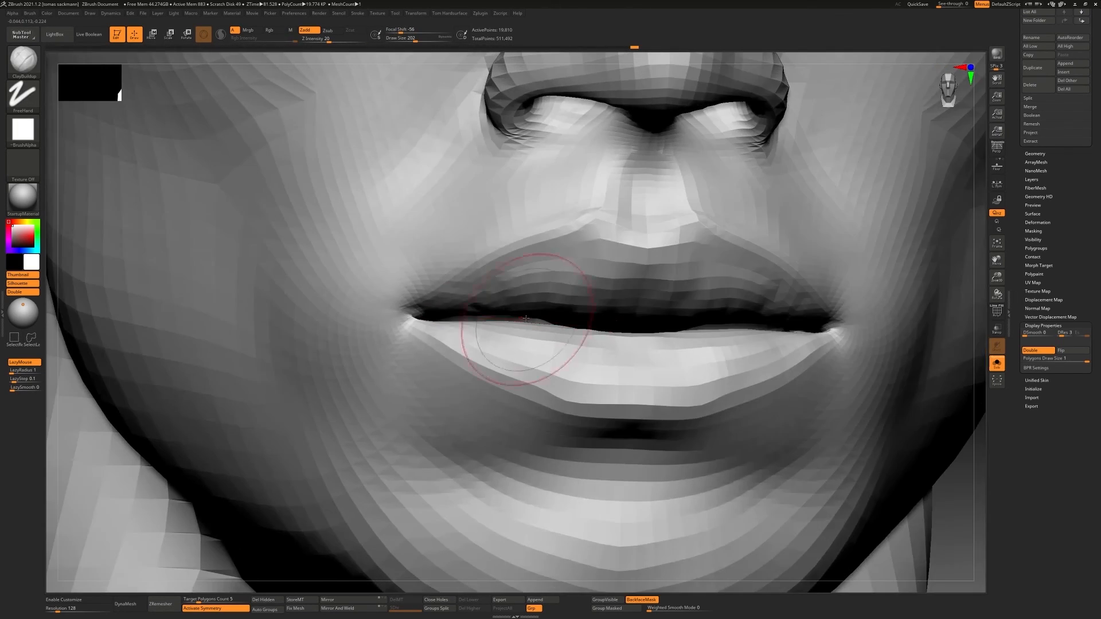
right_drag(450, 317, 475, 322)
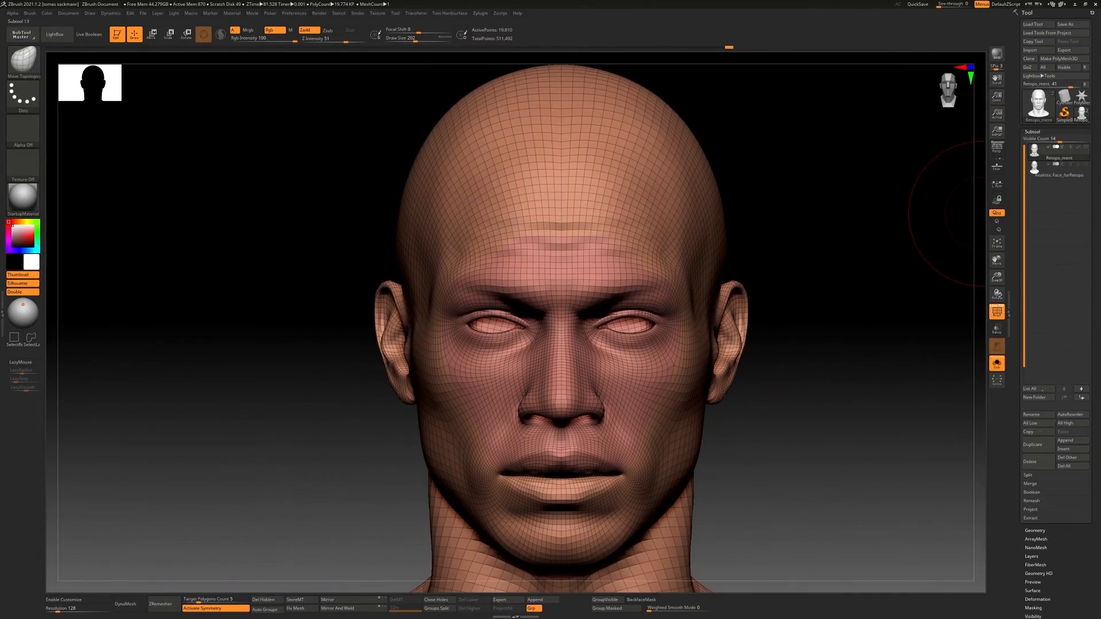
Duplicate the retopology head subtool and hide the sculpted face subtool
drag(1073, 169, 1074, 186)
click(1086, 164)
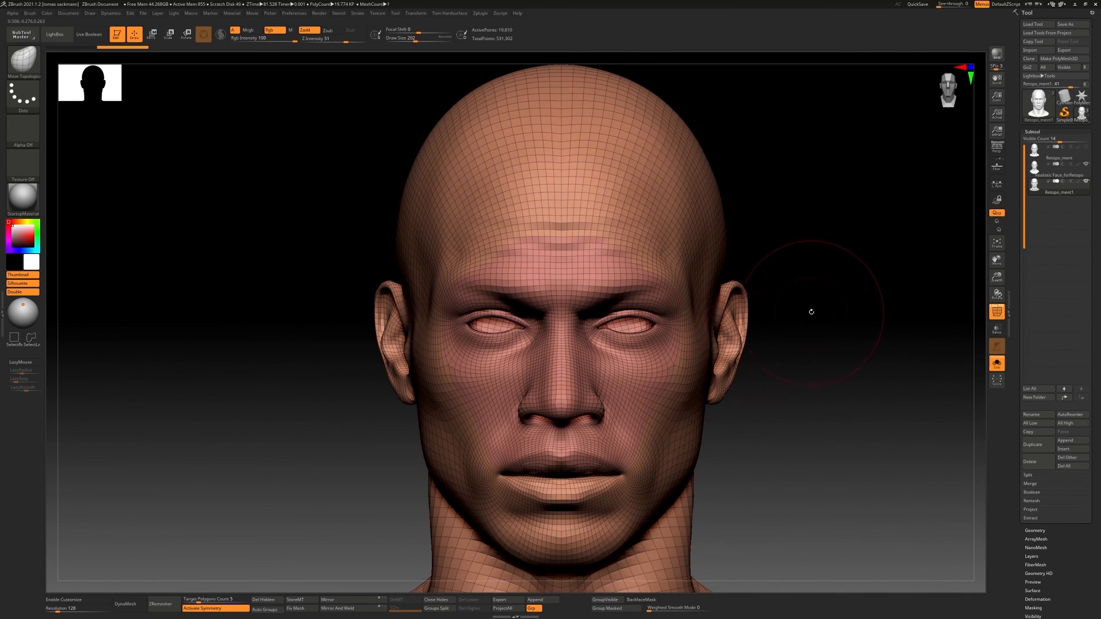
alt+drag(811, 311, 811, 258)
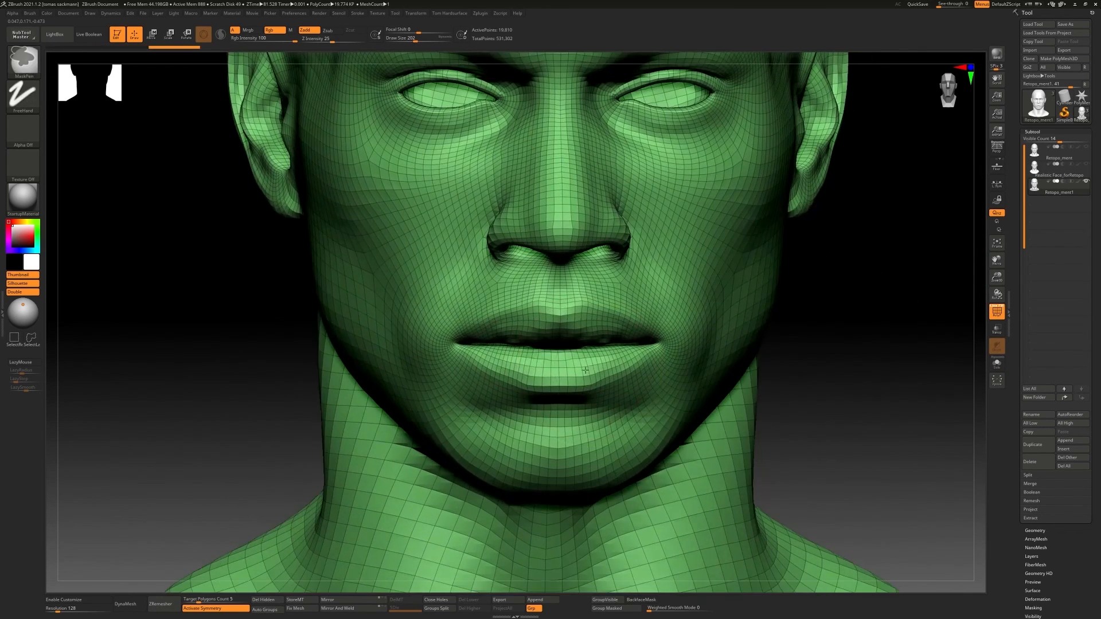
Mask everything except the lips on the duplicate head and assign the masked polygons a separate polygroup
key(w)
key(ctrl+i)
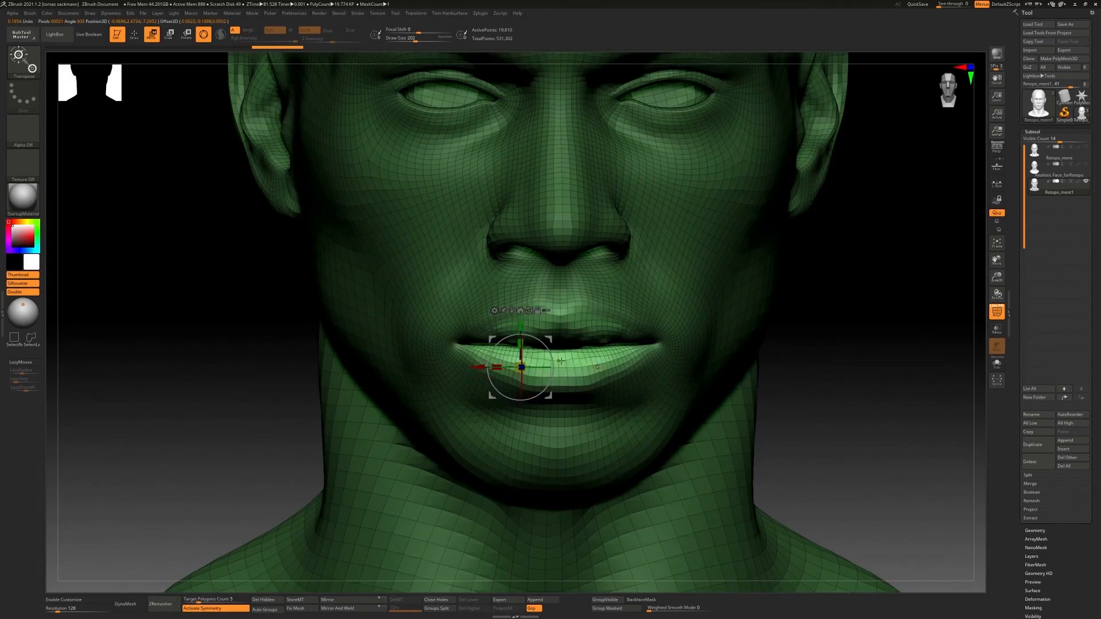
click(613, 601)
mouse_move(832, 355)
mouse_down()
mouse_move(769, 349)
mouse_move(831, 355)
mouse_move(831, 286)
mouse_up()
ctrl+right_drag(682, 376, 676, 338)
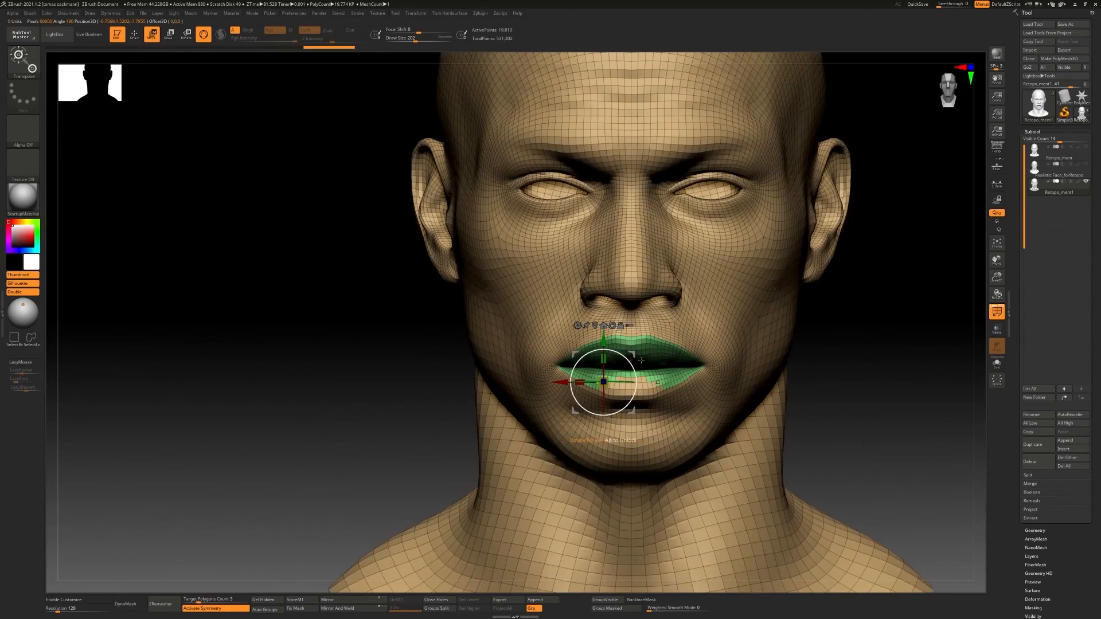
Isolate the polygroup of the lips and mouth bag and activate a selection brush
ctrl+click(663, 358)
key(ctrl+z)
key(q)
ctrl+shift+click(664, 357)
mouse_move(769, 358)
right_down()
mouse_move(717, 365)
mouse_move(727, 401)
mouse_move(724, 340)
mouse_move(739, 361)
mouse_move(727, 352)
right_up()
key(1)
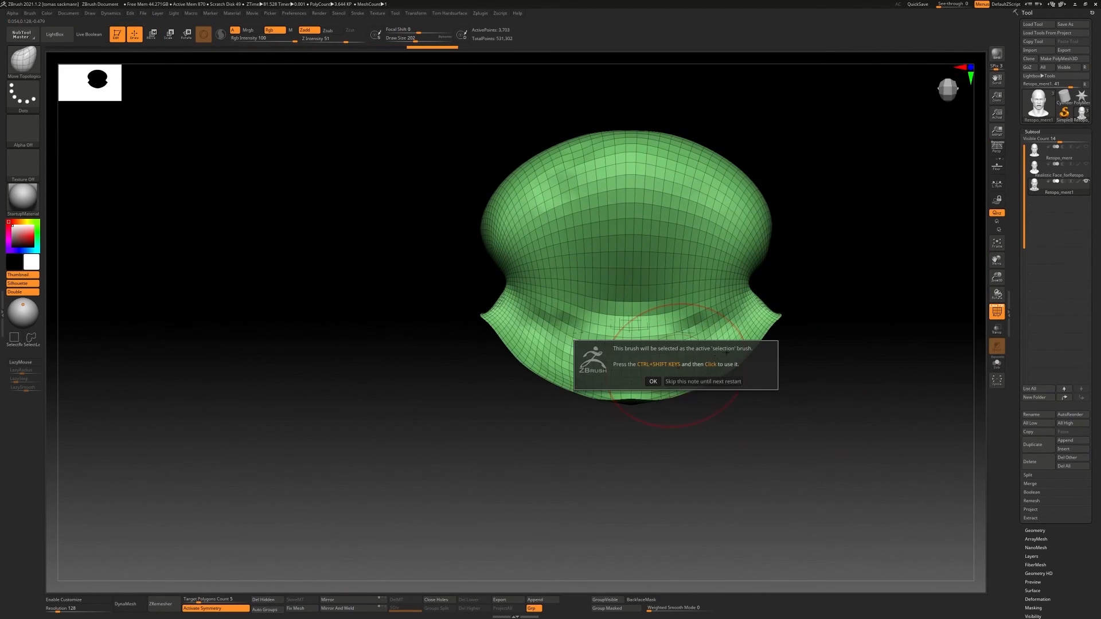
Hide the outermost rows of lip polygons around the isolated mouth bag
click(761, 365)
mouse_move(752, 294)
ctrl+shift+mouse_down()
mouse_move(678, 398)
mouse_move(755, 295)
ctrl+shift+mouse_up()
key(ctrl+z)
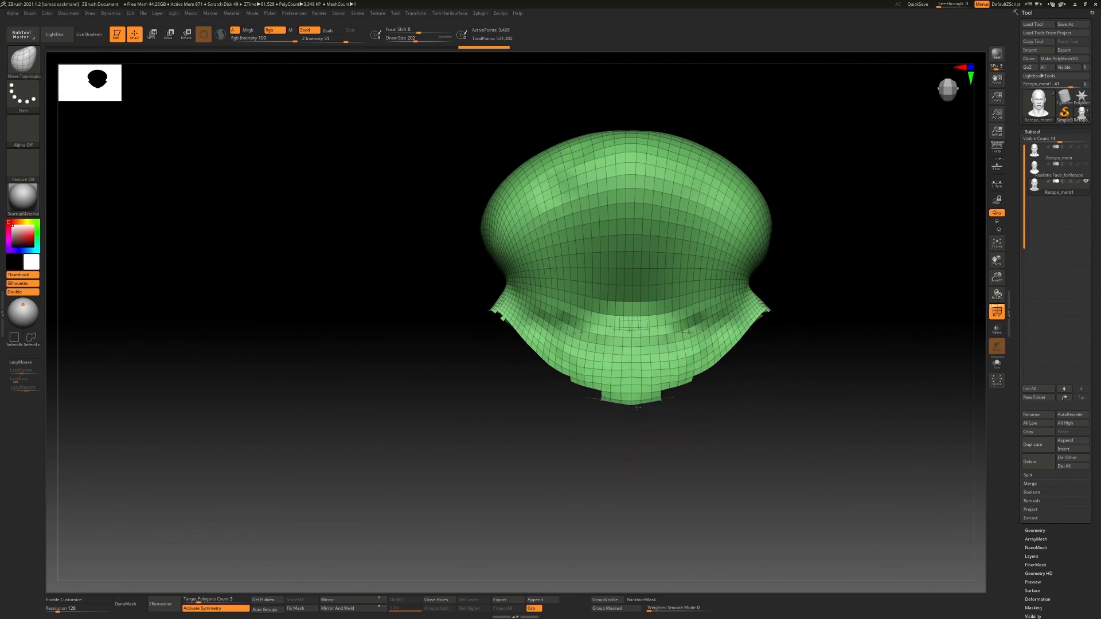
right_drag(638, 407, 583, 383)
ctrl+shift+click(583, 384)
key(ctrl+z)
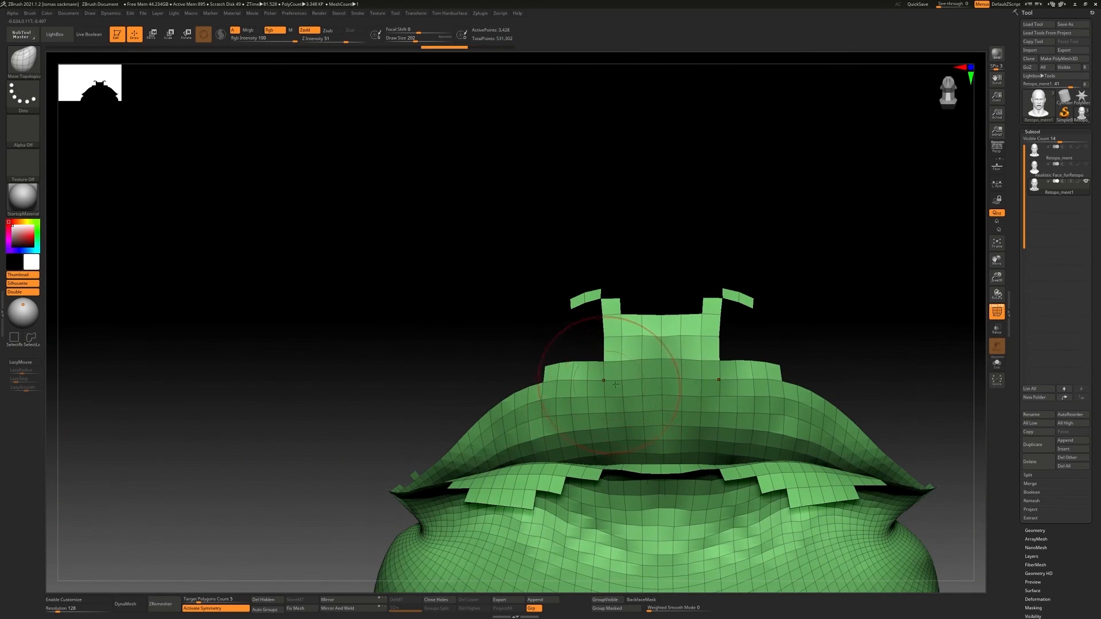
Hide the remaining upper and lower lip polygons around the front opening of the isolated mouth bag
ctrl+alt+shift+drag(688, 373, 552, 367)
mouse_move(552, 367)
right_down()
mouse_move(551, 275)
mouse_move(538, 297)
right_up()
ctrl+alt+shift+drag(538, 297, 574, 395)
mouse_move(573, 396)
right_down()
mouse_move(652, 317)
mouse_move(631, 287)
right_up()
mouse_move(451, 266)
ctrl+alt+shift+mouse_down()
mouse_move(911, 366)
mouse_move(487, 330)
ctrl+alt+shift+mouse_up()
right_drag(677, 356, 703, 319)
ctrl+alt+shift+drag(703, 320, 740, 359)
mouse_move(625, 344)
right_down()
mouse_move(697, 365)
mouse_move(580, 328)
right_up()
ctrl+alt+shift+drag(580, 328, 609, 342)
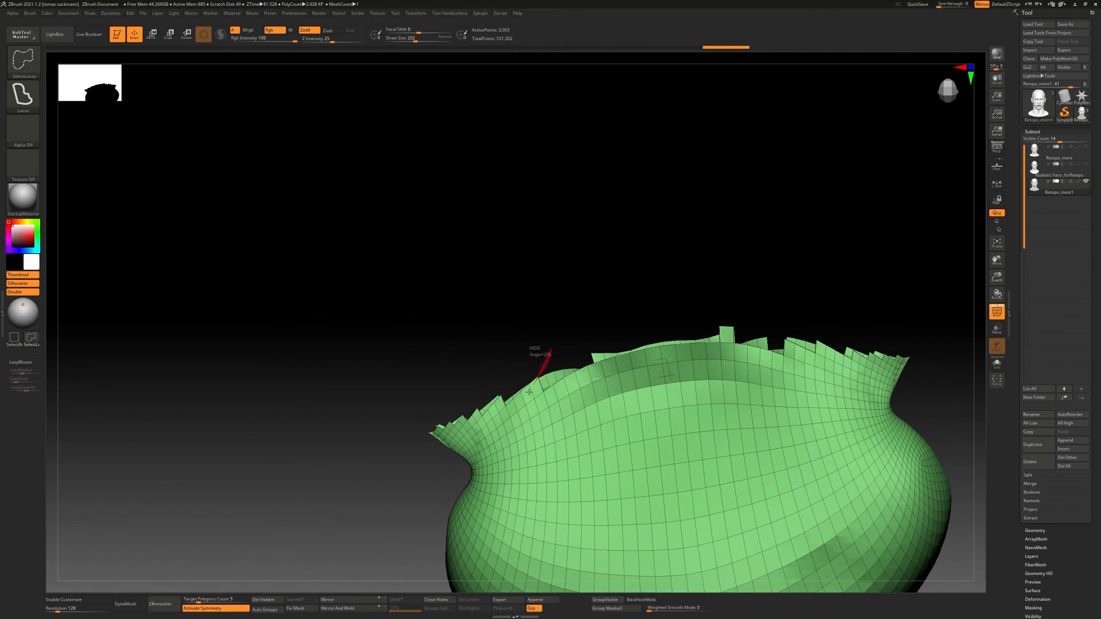
Trim the jagged rim of the mouth bag by hiding the leftover polygon strips along its edge
ctrl+alt+shift+drag(424, 464, 433, 436)
mouse_move(447, 402)
right_down()
mouse_move(620, 369)
mouse_move(596, 356)
right_up()
ctrl+alt+shift+drag(594, 356, 404, 286)
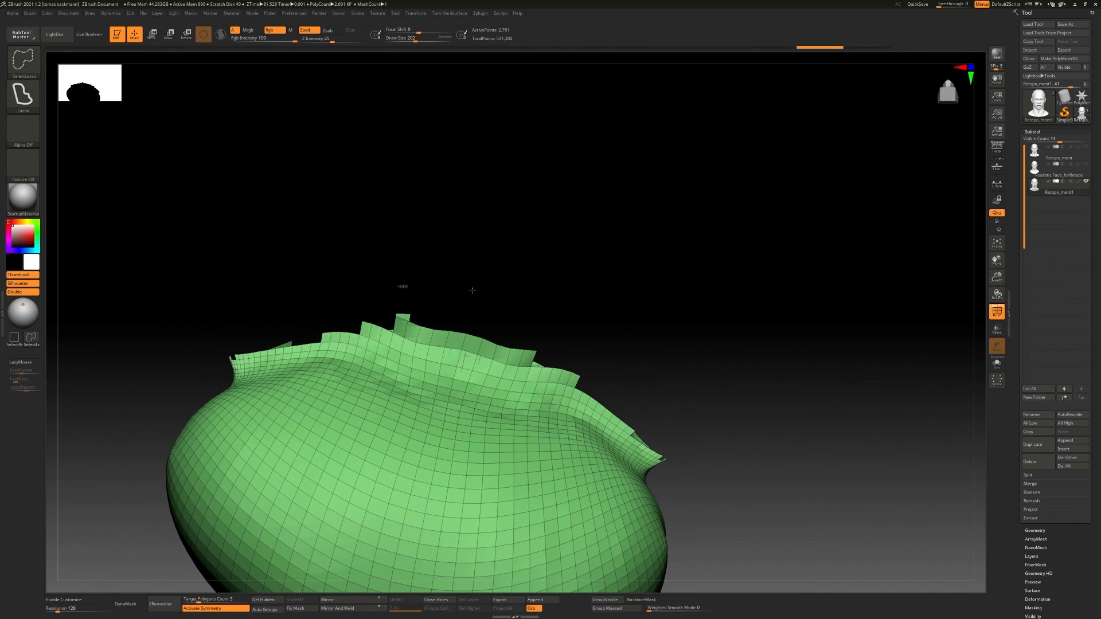
ctrl+alt+shift+drag(472, 290, 413, 298)
right_drag(476, 304, 488, 320)
ctrl+alt+shift+drag(548, 344, 486, 332)
mouse_move(550, 321)
right_down()
mouse_move(466, 344)
mouse_move(488, 395)
right_up()
ctrl+right_drag(487, 395, 516, 450)
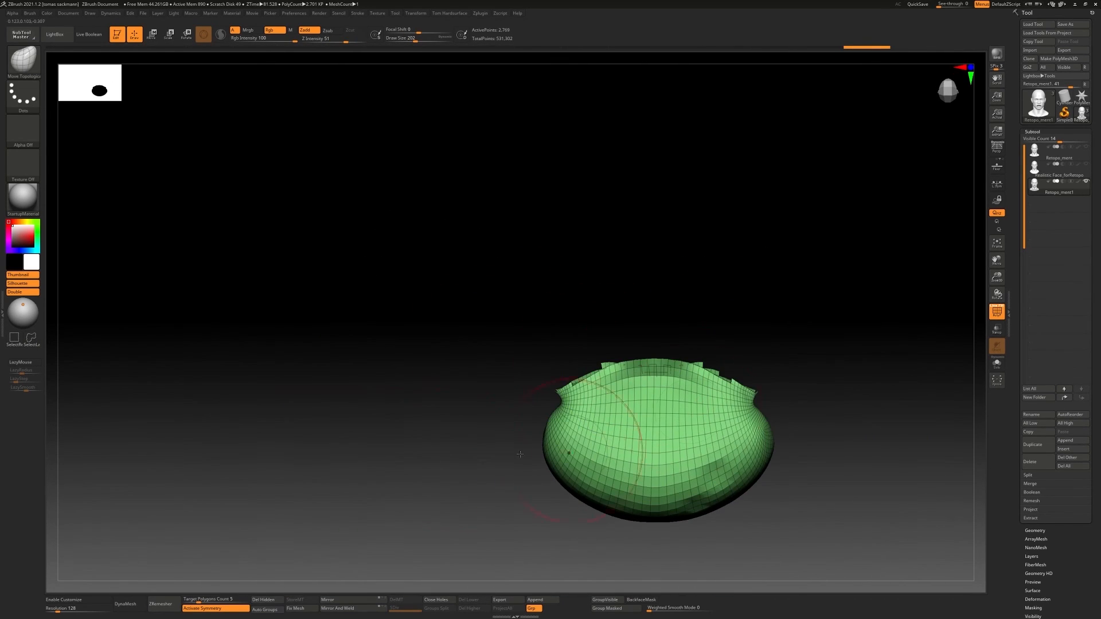
Assign the visible mouth bag its own polygroup and bring the rest of the head mesh back into view
ctrl+right_drag(421, 519, 426, 530)
key(ctrl+w)
ctrl+shift+click(707, 323)
right_drag(711, 333, 539, 321)
ctrl+right_drag(539, 321, 841, 399)
ctrl+shift+click(535, 392)
ctrl+shift+click(536, 398)
key(ctrl+w)
ctrl+shift+click(745, 370)
Activate the Move gizmo at the mouth and return to the full Retopo_ment2 head
ctrl+right_drag(617, 408, 610, 362)
right_drag(611, 361, 442, 332)
key(w)
ctrl+click(776, 457)
ctrl+click(670, 411)
right_drag(596, 416, 747, 352)
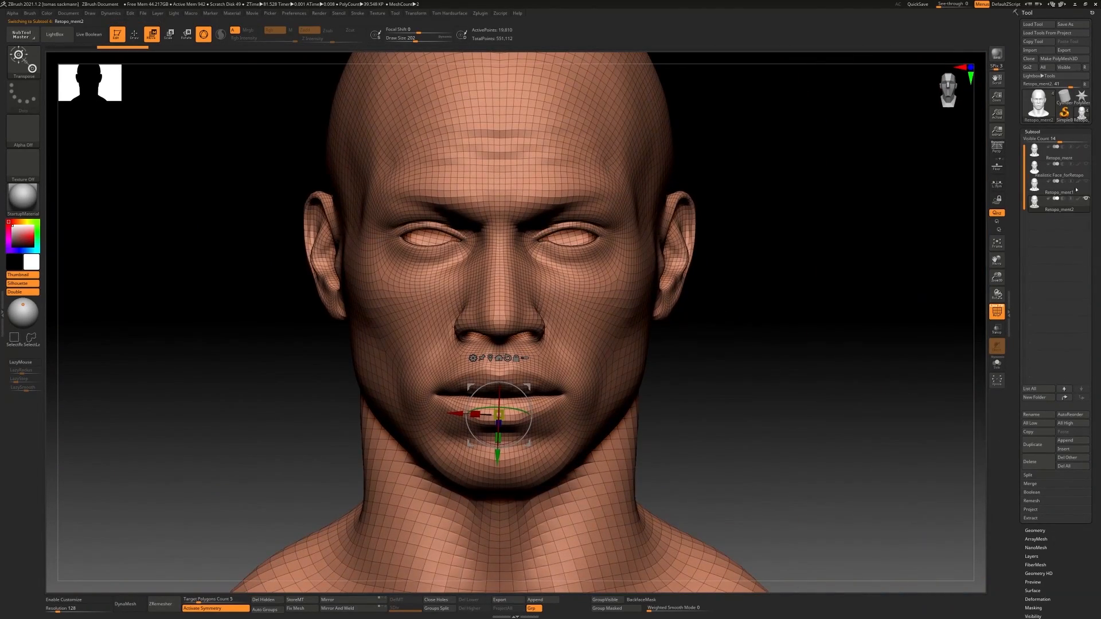
Place the Realistic Face_forRetopo subtool directly above Retopo_ment2, show it, and turn on transparency for comparing both surfaces
drag(1071, 167, 1074, 185)
click(1087, 181)
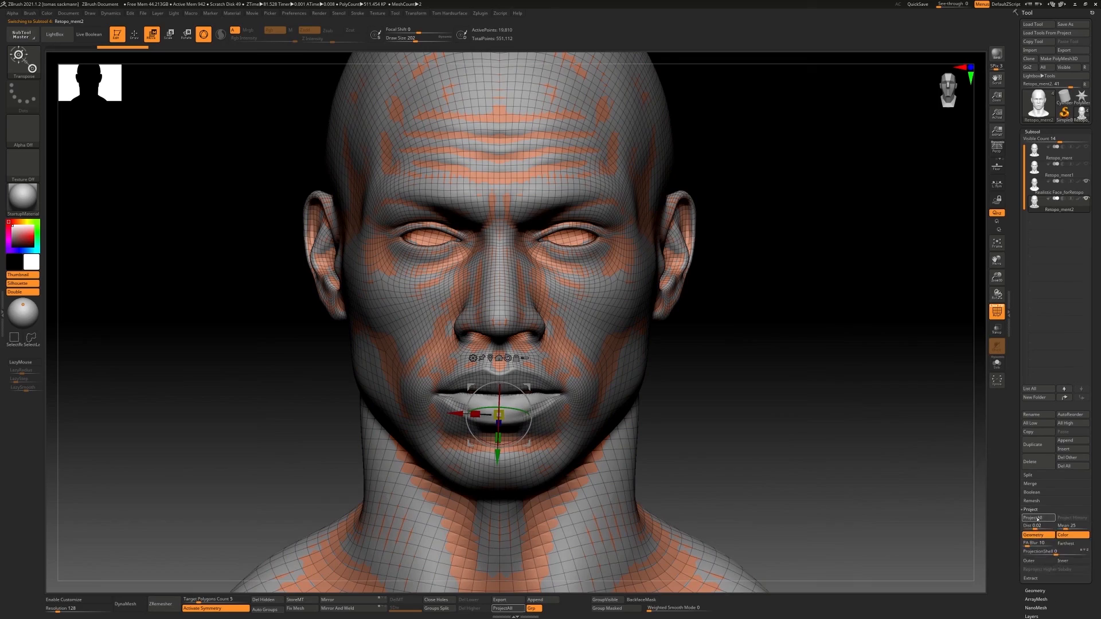
ctrl+right_drag(672, 376, 651, 354)
ctrl+right_drag(554, 377, 559, 420)
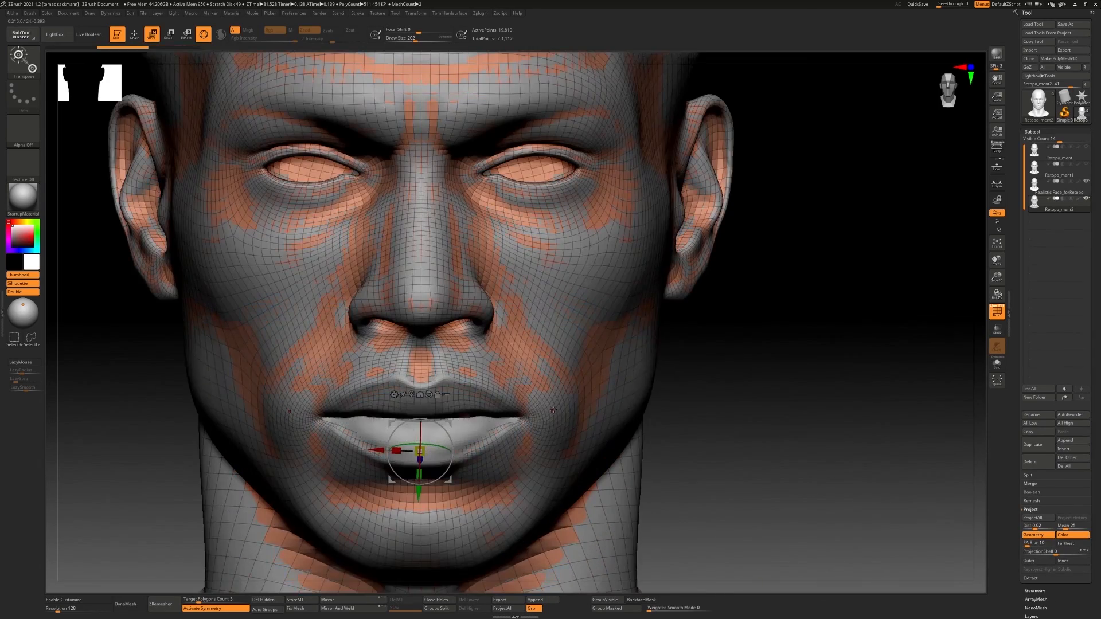
right_drag(688, 390, 714, 349)
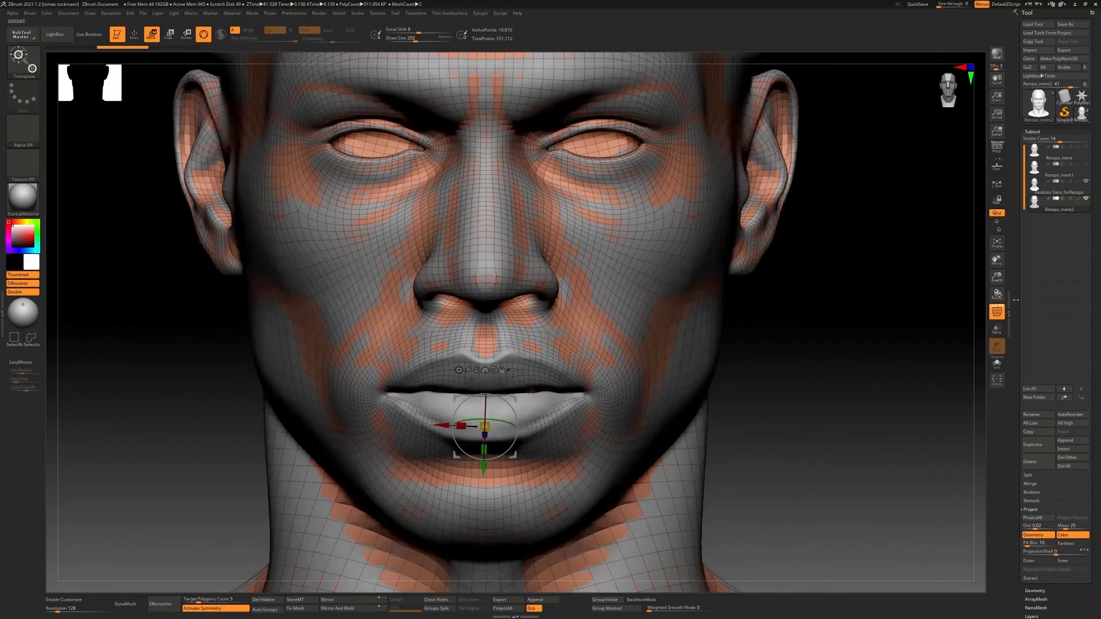
click(993, 330)
Reshape the lips and mouth line of the retopology head with Move Topological to follow the sculpted face
mouse_move(803, 355)
right_down()
mouse_move(619, 362)
mouse_move(585, 367)
mouse_move(544, 418)
mouse_move(519, 402)
right_up()
key(q)
right_drag(431, 398, 487, 395)
drag(395, 416, 398, 407)
drag(516, 395, 516, 387)
right_drag(516, 396, 585, 393)
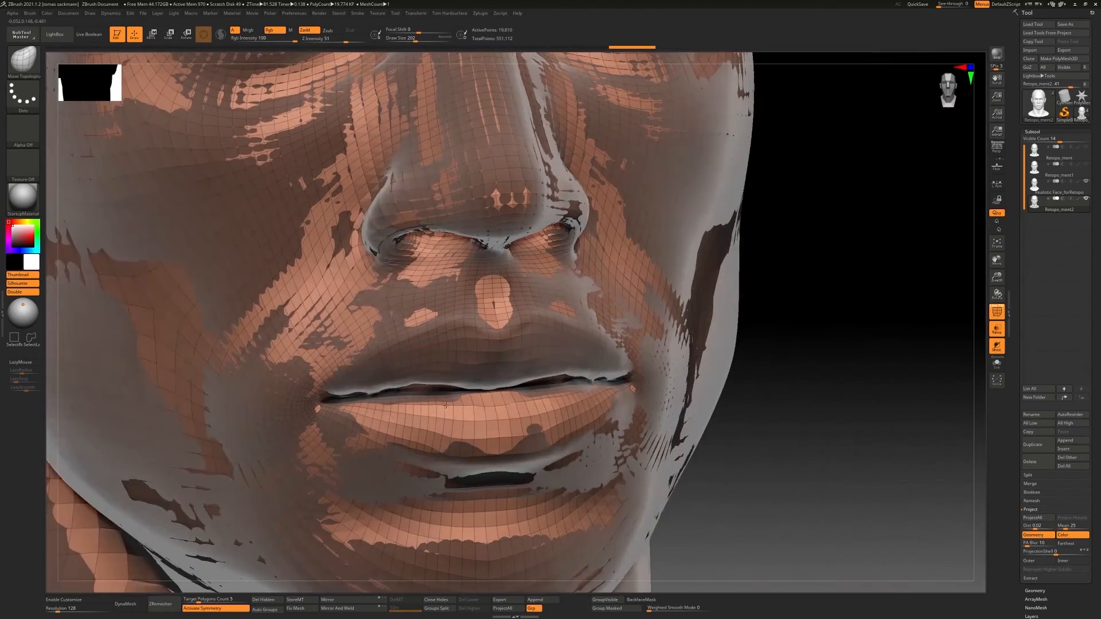
drag(344, 427, 346, 418)
drag(438, 404, 438, 397)
mouse_move(516, 396)
right_down()
mouse_move(408, 386)
mouse_move(475, 383)
right_up()
Isolate the retopology head in Solo mode and adjust the edge loops where the lips meet
ctrl+right_drag(711, 367, 742, 304)
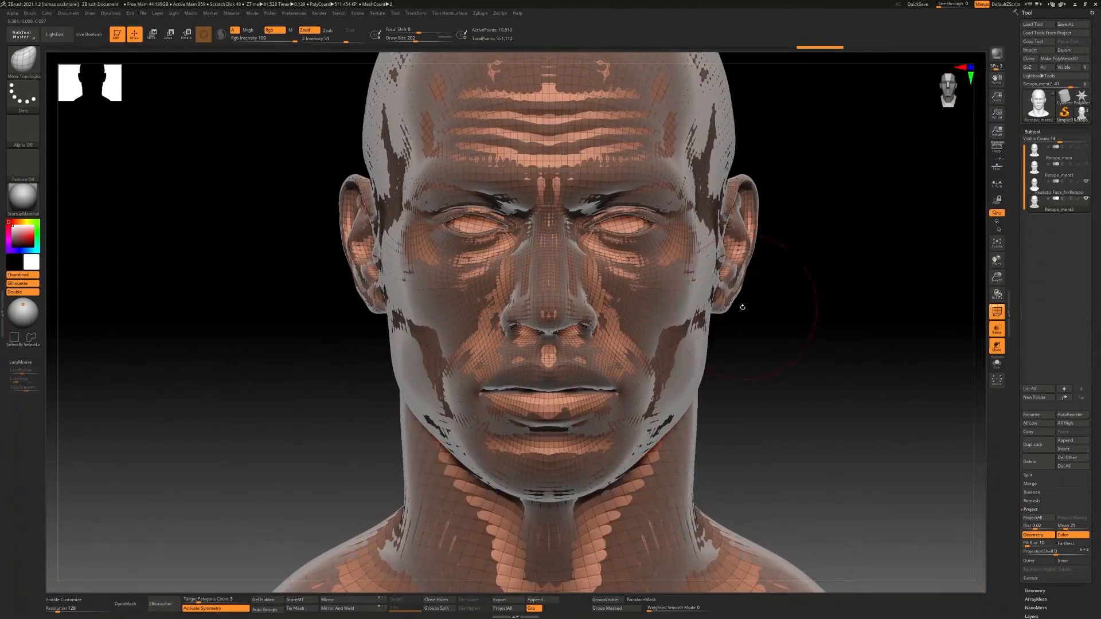
click(996, 364)
ctrl+right_drag(631, 344, 636, 396)
mouse_move(636, 396)
right_down()
mouse_move(688, 378)
mouse_move(548, 383)
right_up()
shift+drag(548, 383, 545, 374)
right_drag(545, 373, 602, 378)
drag(542, 385, 541, 378)
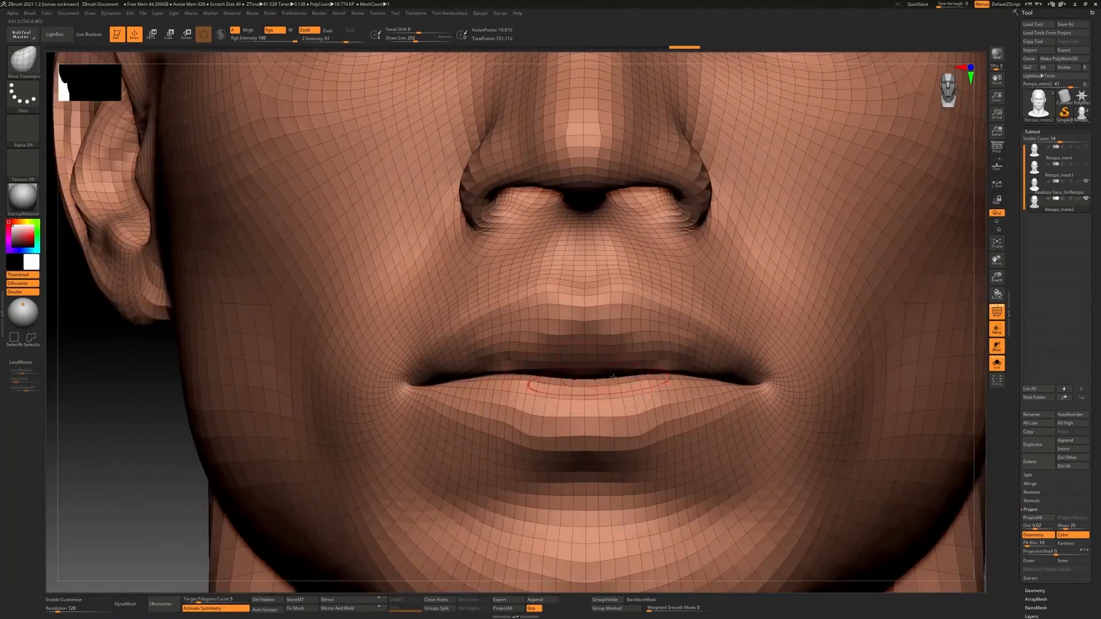
Refine the upper lip and the closing line of the mouth from several angles with Move Topological
ctrl+right_drag(677, 367, 722, 298)
alt+right_drag(802, 287, 759, 289)
ctrl+right_drag(860, 246, 872, 315)
drag(654, 344, 654, 337)
drag(579, 344, 579, 337)
mouse_move(631, 372)
right_down()
mouse_move(562, 372)
mouse_move(597, 367)
right_up()
Compare the reshaped mouth with the sculpted face, enlarge the brush to 257, and isolate the retopology head again
click(997, 364)
key(bracketright)
mouse_move(716, 395)
right_down()
mouse_move(688, 401)
mouse_move(673, 384)
mouse_move(740, 402)
right_up()
ctrl+right_drag(739, 401, 745, 321)
alt+right_drag(860, 275, 794, 330)
click(996, 364)
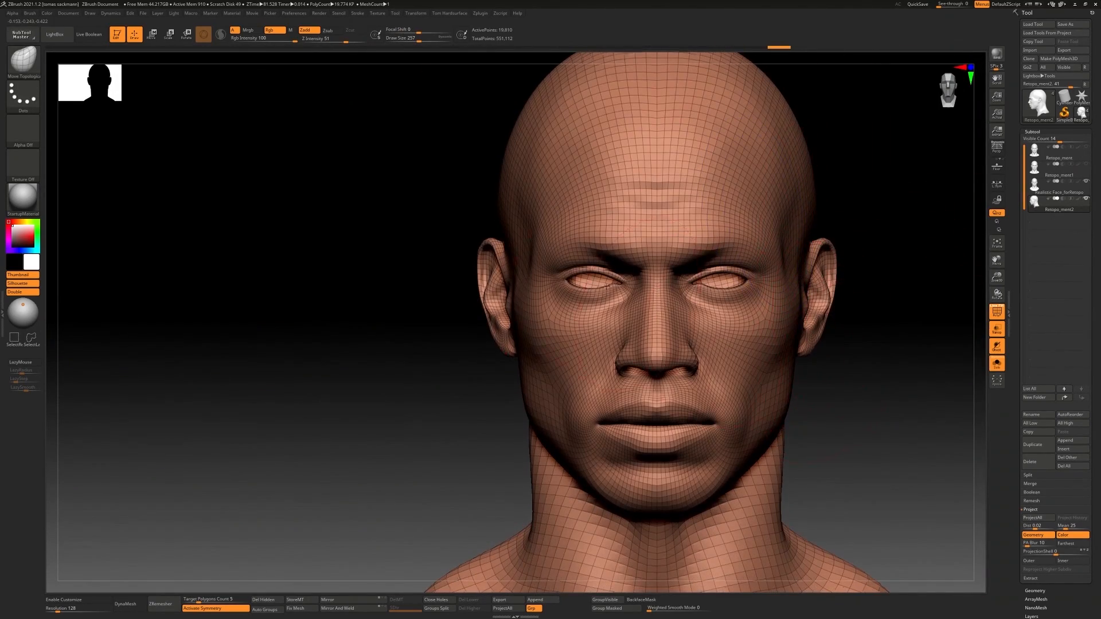
Set the Move Topological brush's draw size to 77 for detailed work on the face
ctrl+right_drag(606, 286, 606, 204)
key(s)
right_drag(736, 282, 740, 333)
mouse_move(739, 333)
ctrl+right_down()
mouse_move(740, 276)
mouse_move(745, 344)
ctrl+right_up()
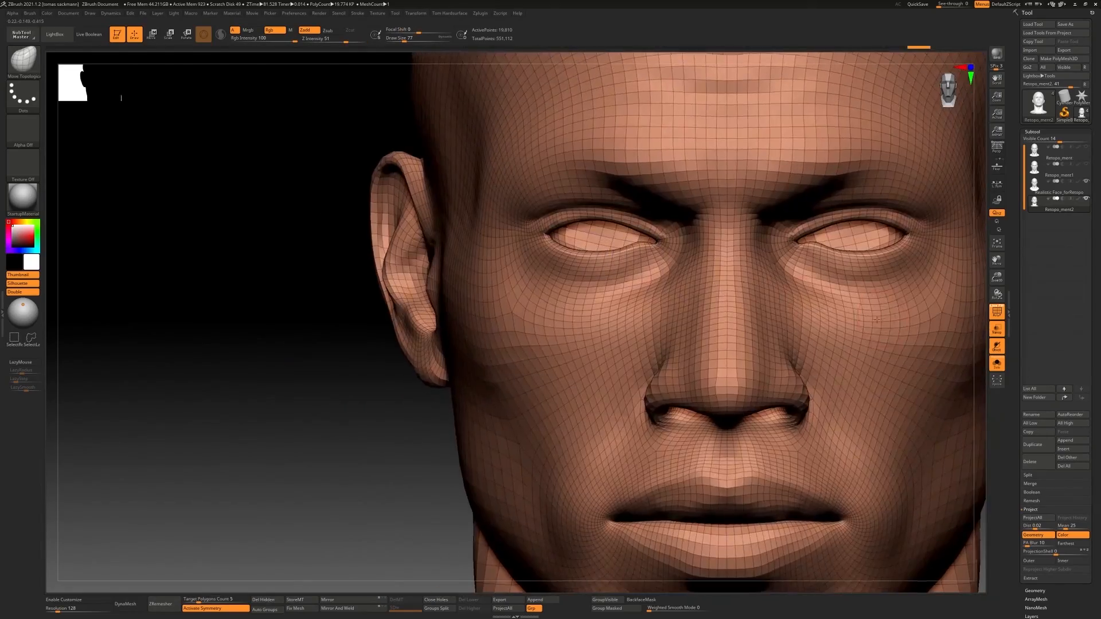